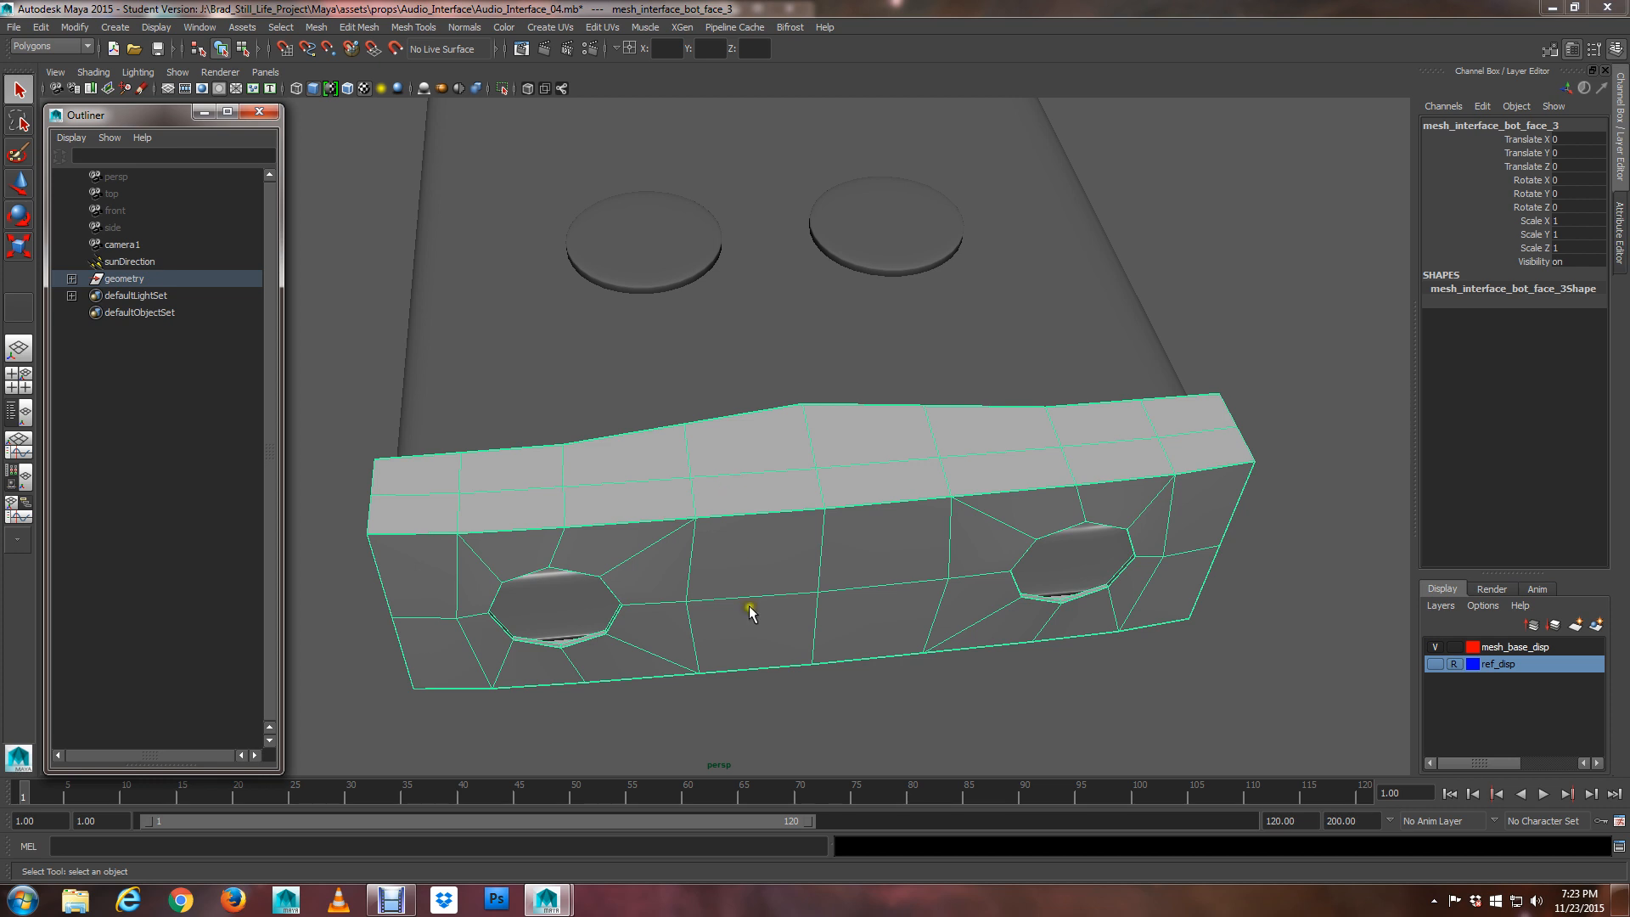
Pull the bottom face piece with the two round holes away from the interface body, to Translate Z 4.55
{"action": "left_click", "coordinate": [842, 571]}
{"action": "left_click_drag", "start_coordinate": [846, 603], "coordinate": [808, 548], "text": "alt"}
{"action": "key", "text": "3"}
{"action": "left_click", "coordinate": [1186, 211]}
{"action": "left_click_drag", "start_coordinate": [1185, 211], "coordinate": [1004, 335], "text": "alt"}
{"action": "left_click", "coordinate": [806, 379]}
{"action": "key", "text": "w"}
{"action": "middle_click_drag", "start_coordinate": [1004, 334], "coordinate": [840, 385], "text": "alt"}
{"action": "scroll", "coordinate": [840, 385], "scroll_direction": "up", "scroll_amount": 5}
{"action": "left_click_drag", "start_coordinate": [840, 385], "coordinate": [829, 455], "text": "alt"}
{"action": "key", "text": "1"}
{"action": "scroll", "coordinate": [829, 465], "scroll_direction": "up", "scroll_amount": 3}
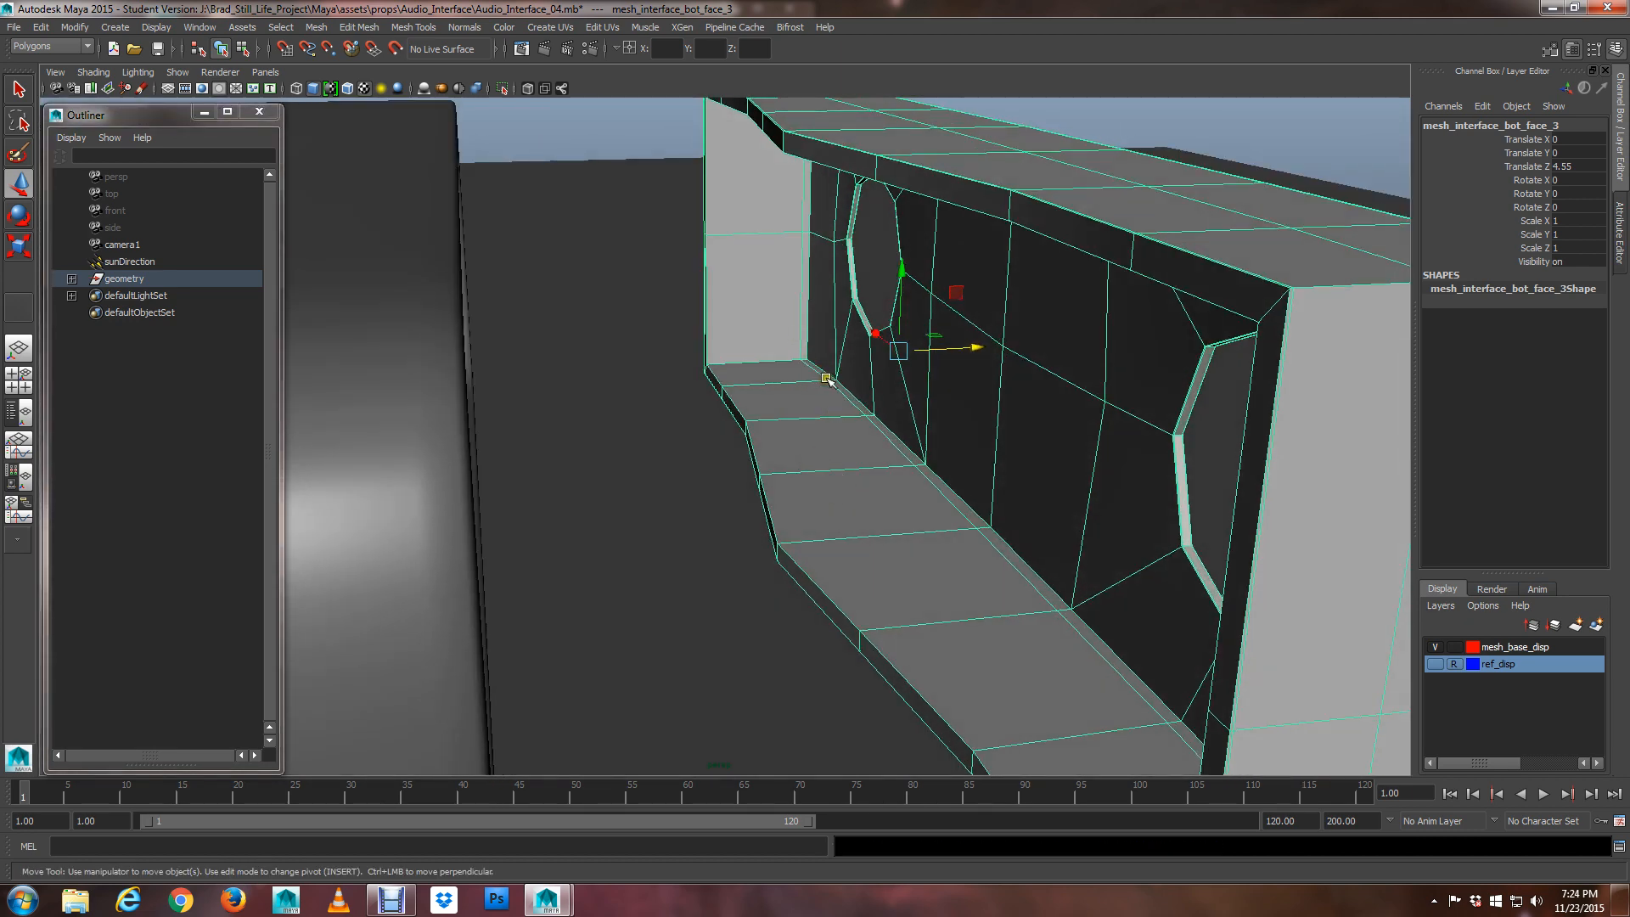
Compare the inner geometry of the separated face piece and the hollow base body in smoothed and unsmoothed display
{"action": "left_click_drag", "start_coordinate": [828, 379], "coordinate": [815, 345], "text": "alt"}
{"action": "key", "text": "3"}
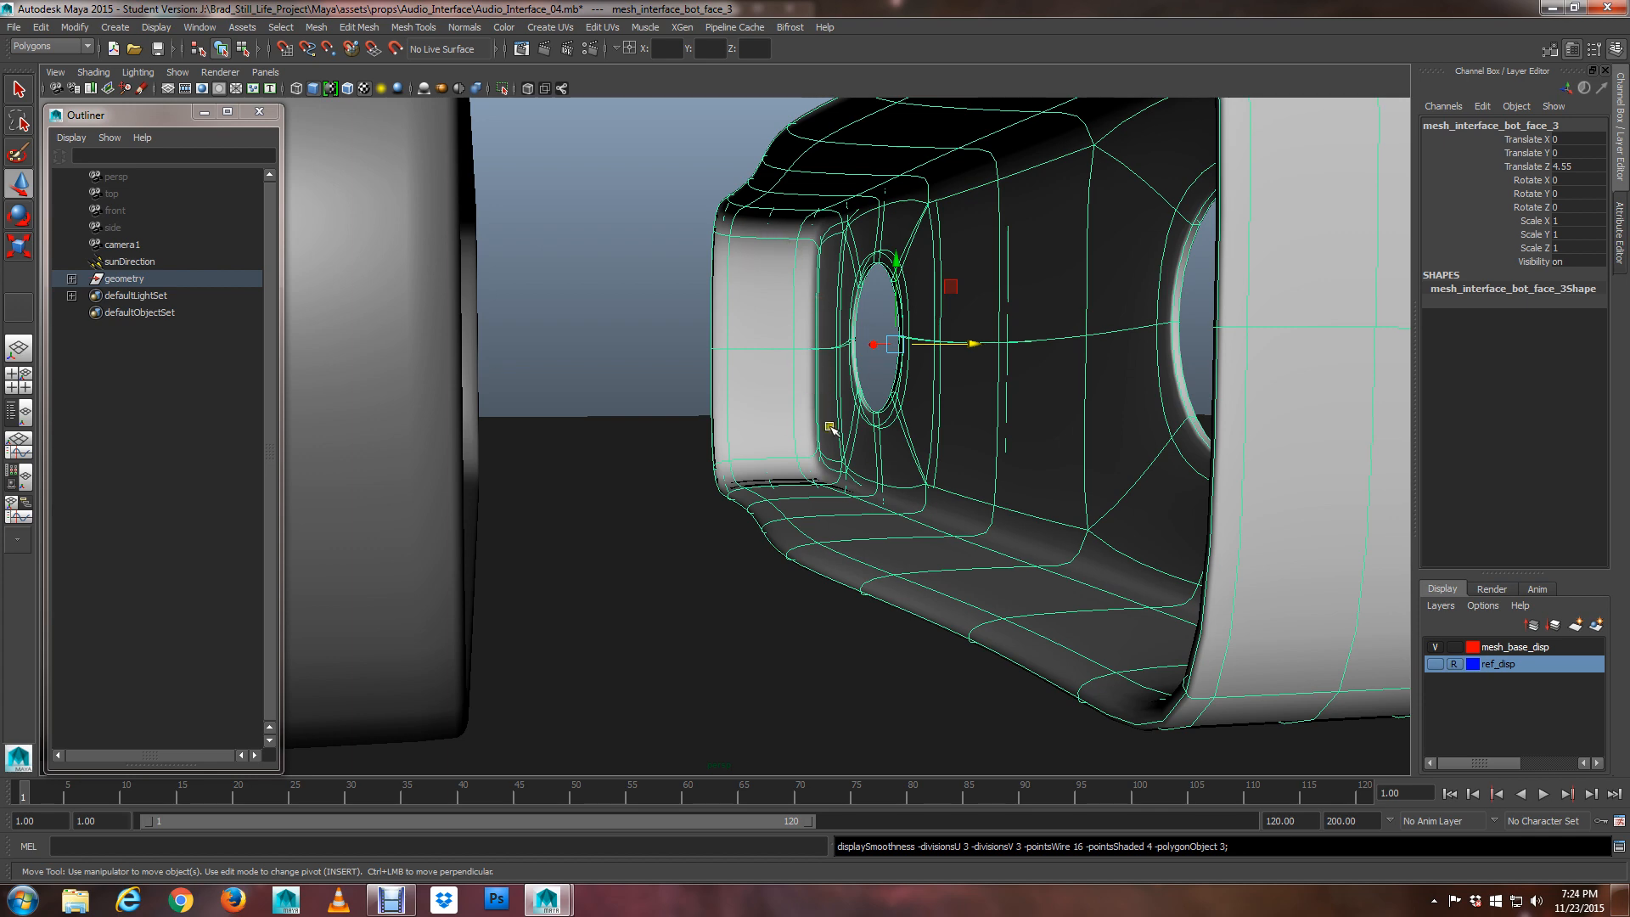
{"action": "left_click_drag", "start_coordinate": [874, 477], "coordinate": [917, 418], "text": "alt"}
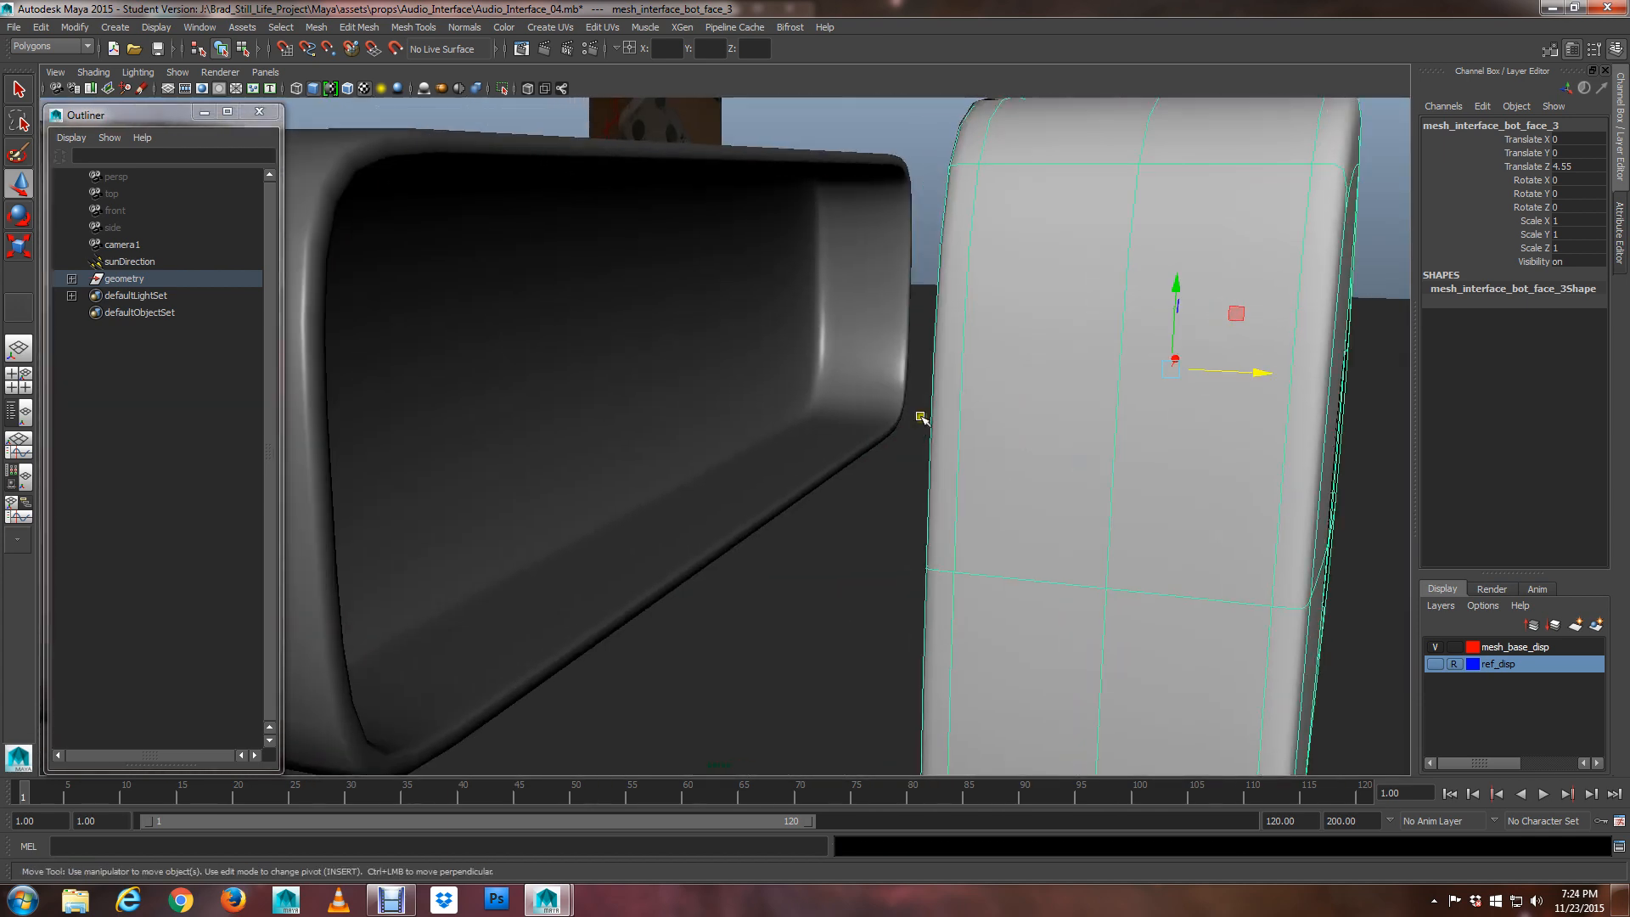
{"action": "left_click", "coordinate": [747, 416]}
{"action": "key", "text": "1"}
{"action": "mouse_move", "coordinate": [747, 416]}
{"action": "left_mouse_down", "text": "alt"}
{"action": "mouse_move", "coordinate": [775, 411]}
{"action": "mouse_move", "coordinate": [782, 450]}
{"action": "mouse_move", "coordinate": [767, 407]}
{"action": "left_mouse_up", "text": "alt"}
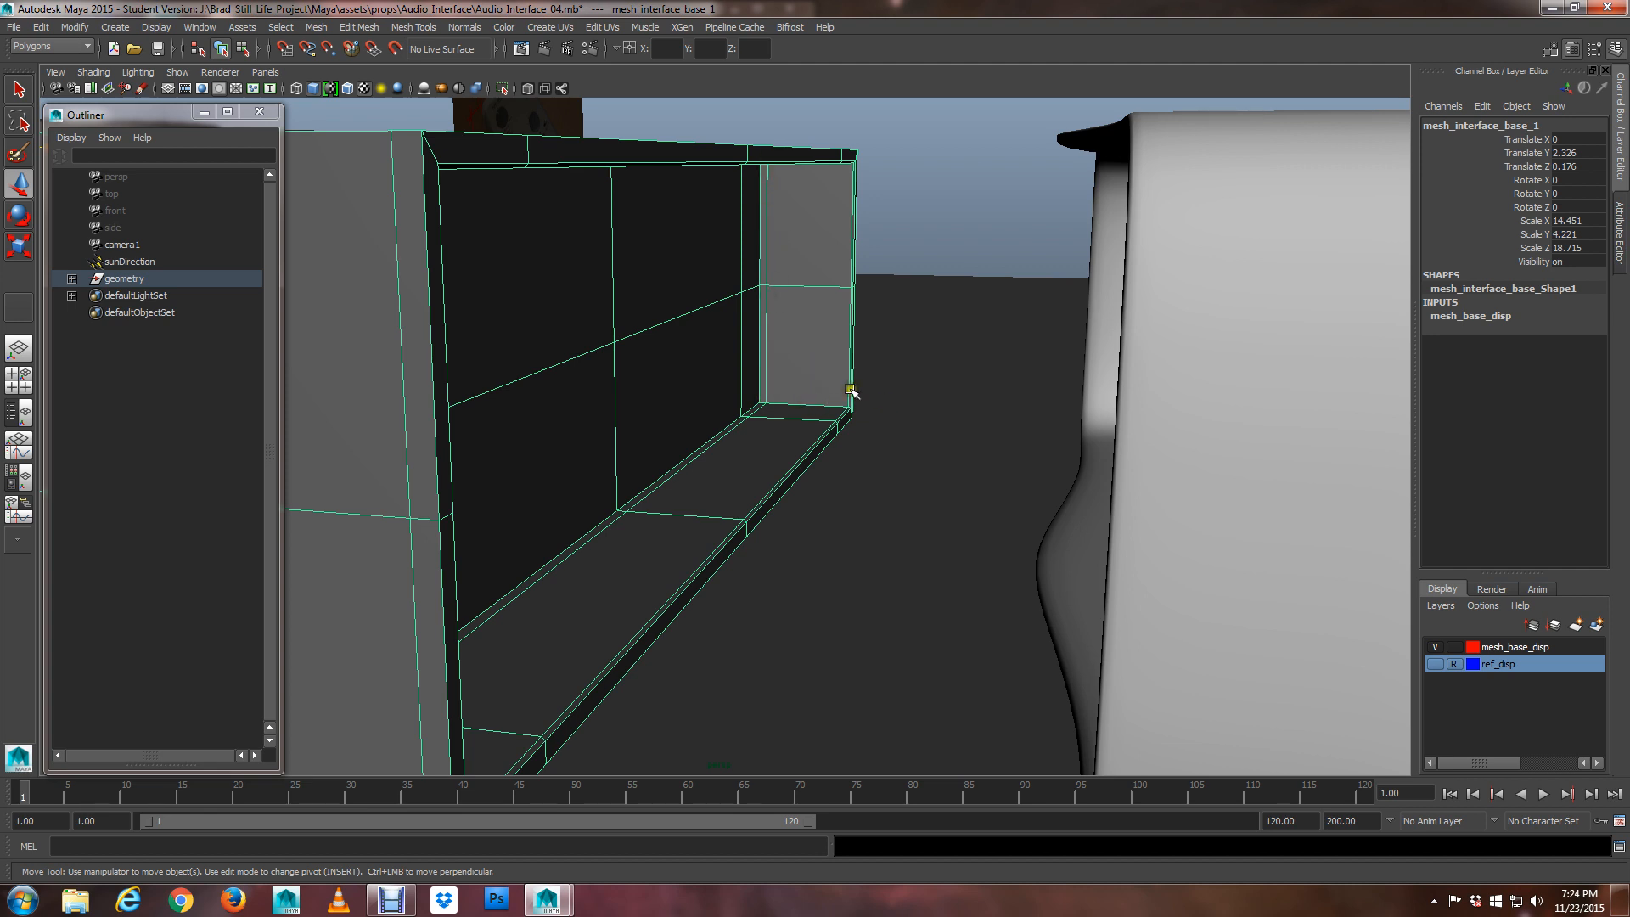
{"action": "left_click_drag", "start_coordinate": [784, 390], "coordinate": [737, 392], "text": "alt"}
{"action": "key", "text": "q"}
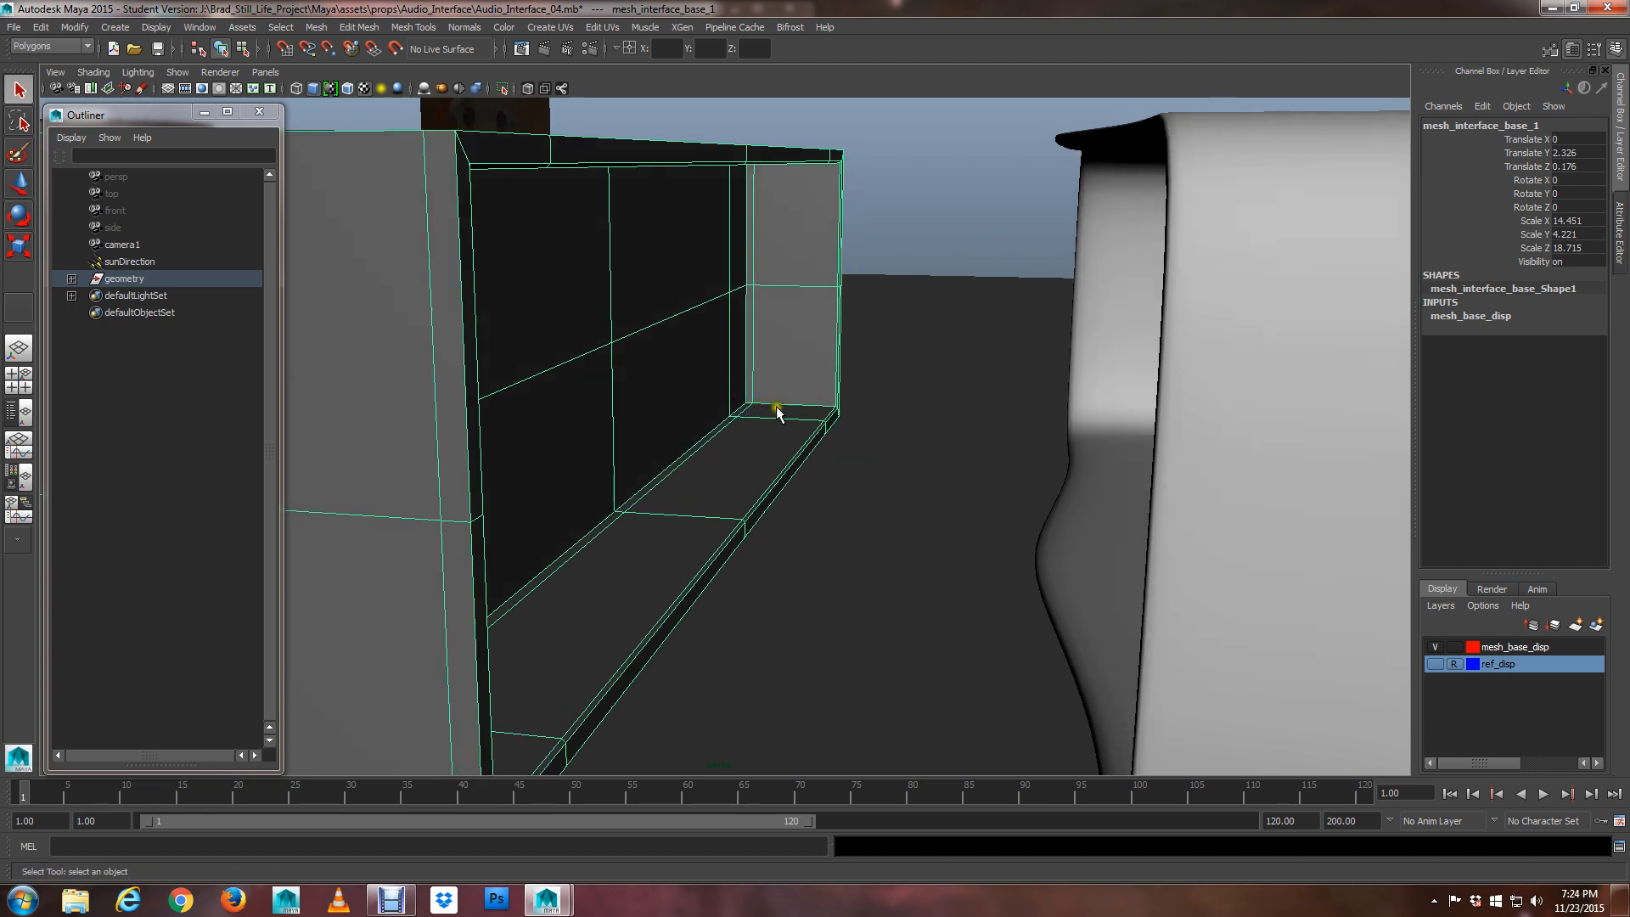
{"action": "mouse_move", "coordinate": [782, 365]}
{"action": "left_mouse_down", "text": "alt"}
{"action": "mouse_move", "coordinate": [810, 385]}
{"action": "mouse_move", "coordinate": [764, 405]}
{"action": "mouse_move", "coordinate": [777, 395]}
{"action": "left_mouse_up", "text": "alt"}
{"action": "key", "text": "3"}
Move the bottom face piece back against the interface body, to Translate Z -0.39, and deselect it
{"action": "left_click", "coordinate": [849, 293]}
{"action": "scroll", "coordinate": [849, 295], "scroll_direction": "down", "scroll_amount": 5}
{"action": "left_click_drag", "start_coordinate": [849, 296], "coordinate": [866, 293], "text": "alt"}
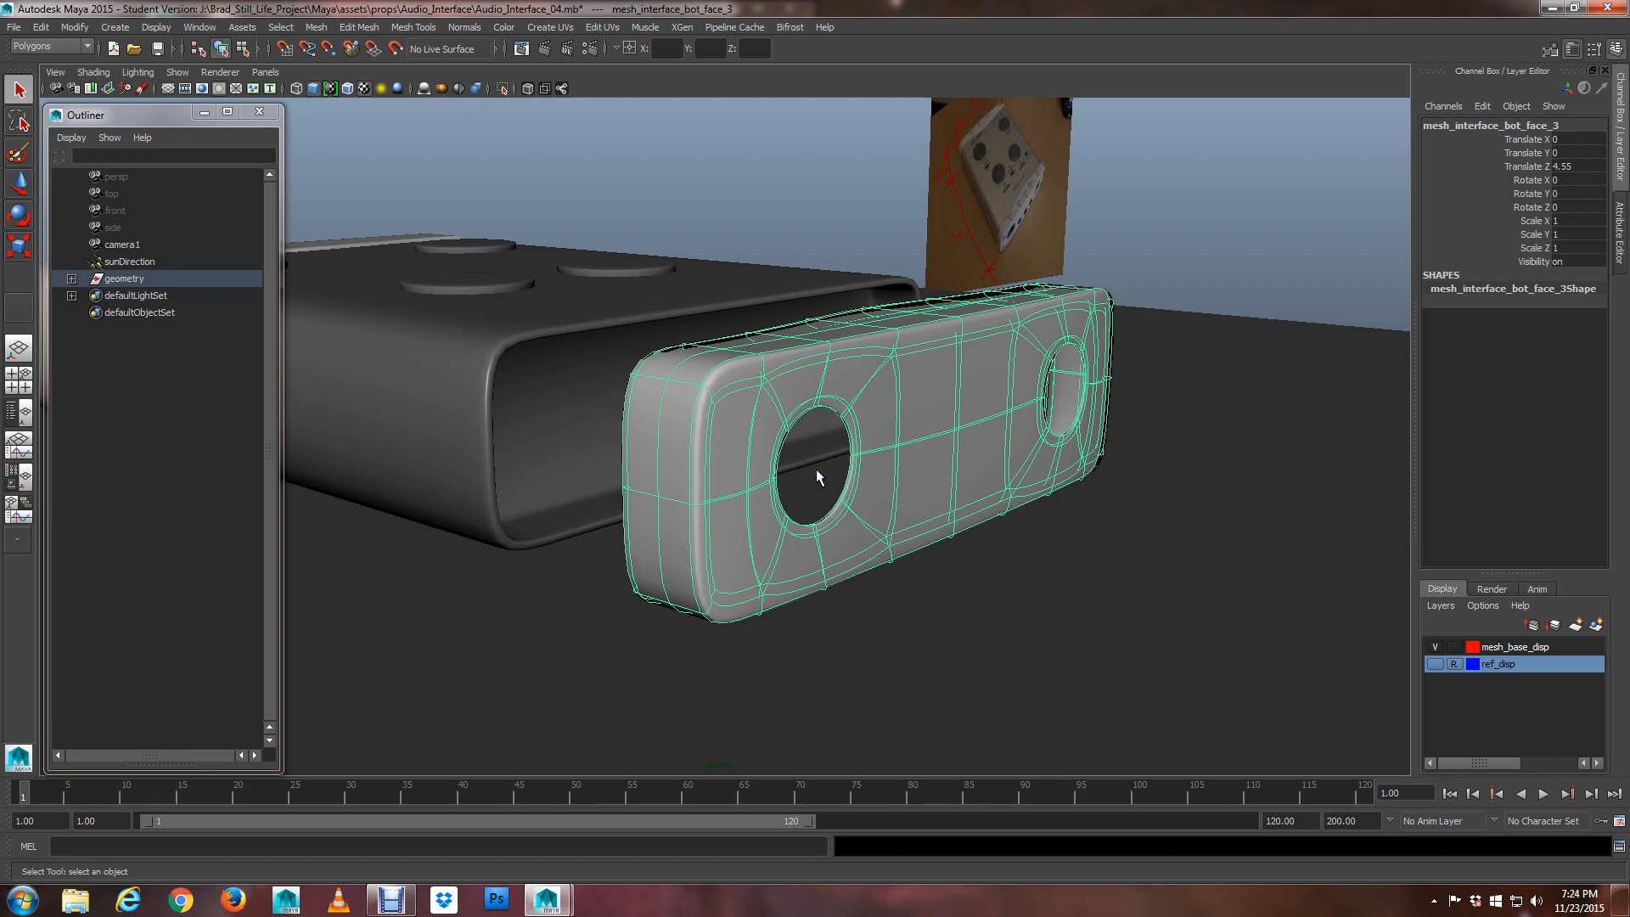
{"action": "left_click", "coordinate": [823, 470]}
{"action": "left_click_drag", "start_coordinate": [824, 465], "coordinate": [883, 455], "text": "alt"}
{"action": "key", "text": "1"}
{"action": "key", "text": "w"}
{"action": "left_click_drag", "start_coordinate": [998, 412], "coordinate": [691, 430]}
{"action": "scroll", "coordinate": [673, 459], "scroll_direction": "down", "scroll_amount": 4}
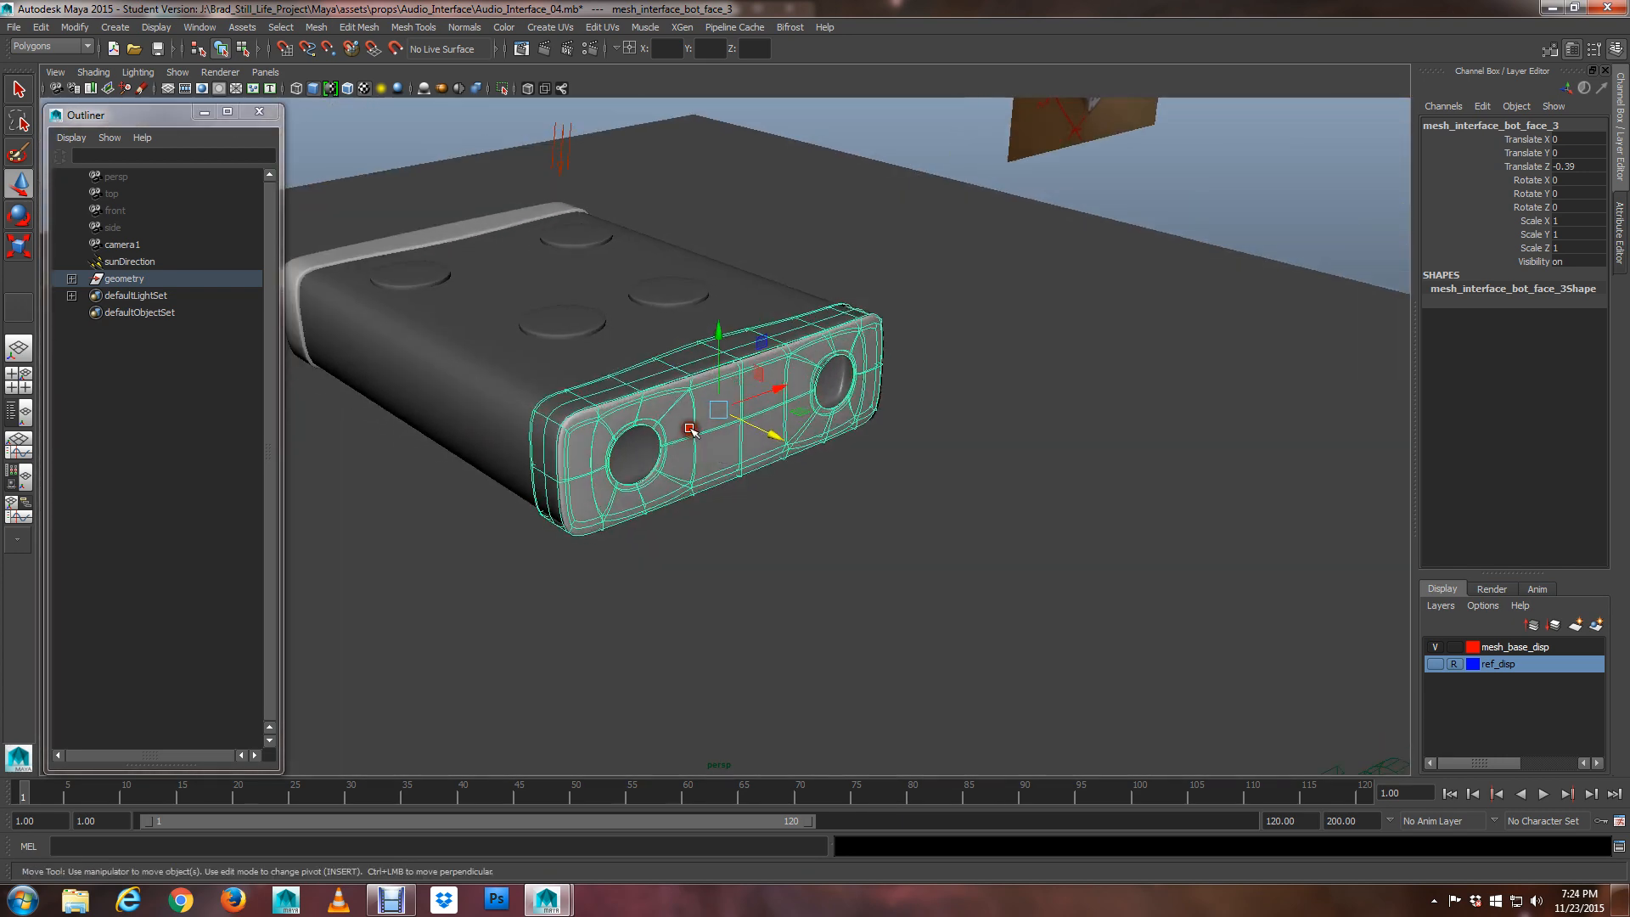
{"action": "key", "text": "q"}
{"action": "left_click", "coordinate": [945, 159]}
{"action": "left_click_drag", "start_coordinate": [677, 314], "coordinate": [809, 482], "text": "alt"}
{"action": "scroll", "coordinate": [809, 482], "scroll_direction": "down", "scroll_amount": 3}
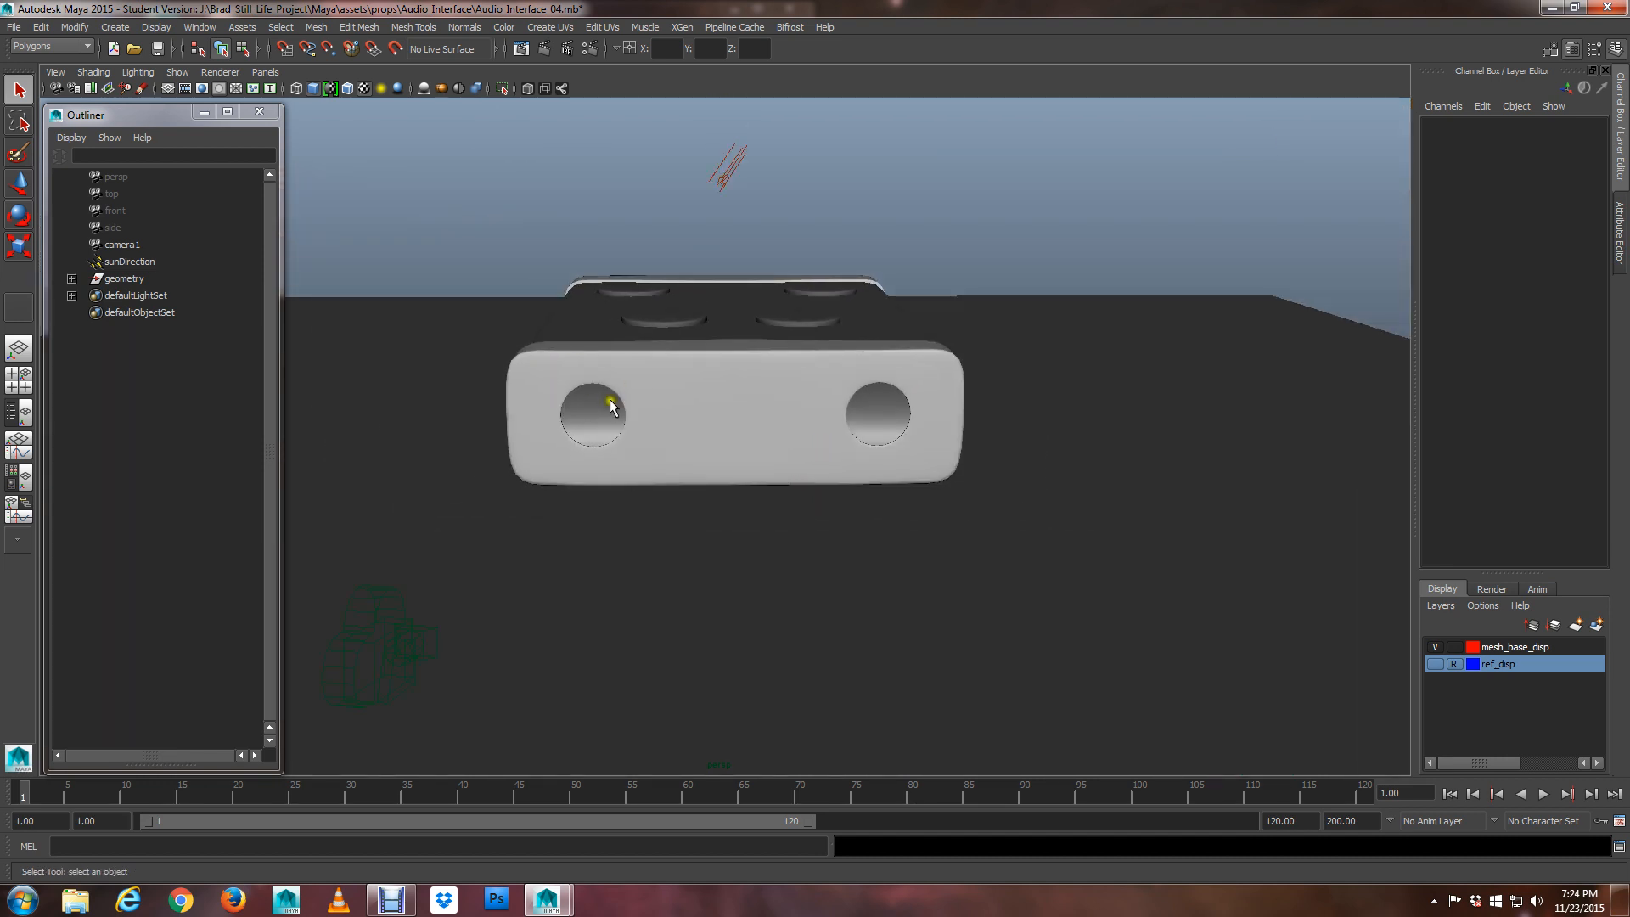
Select and frame the bottom face piece and display it without smoothing
{"action": "left_click", "coordinate": [725, 425]}
{"action": "key", "text": "f"}
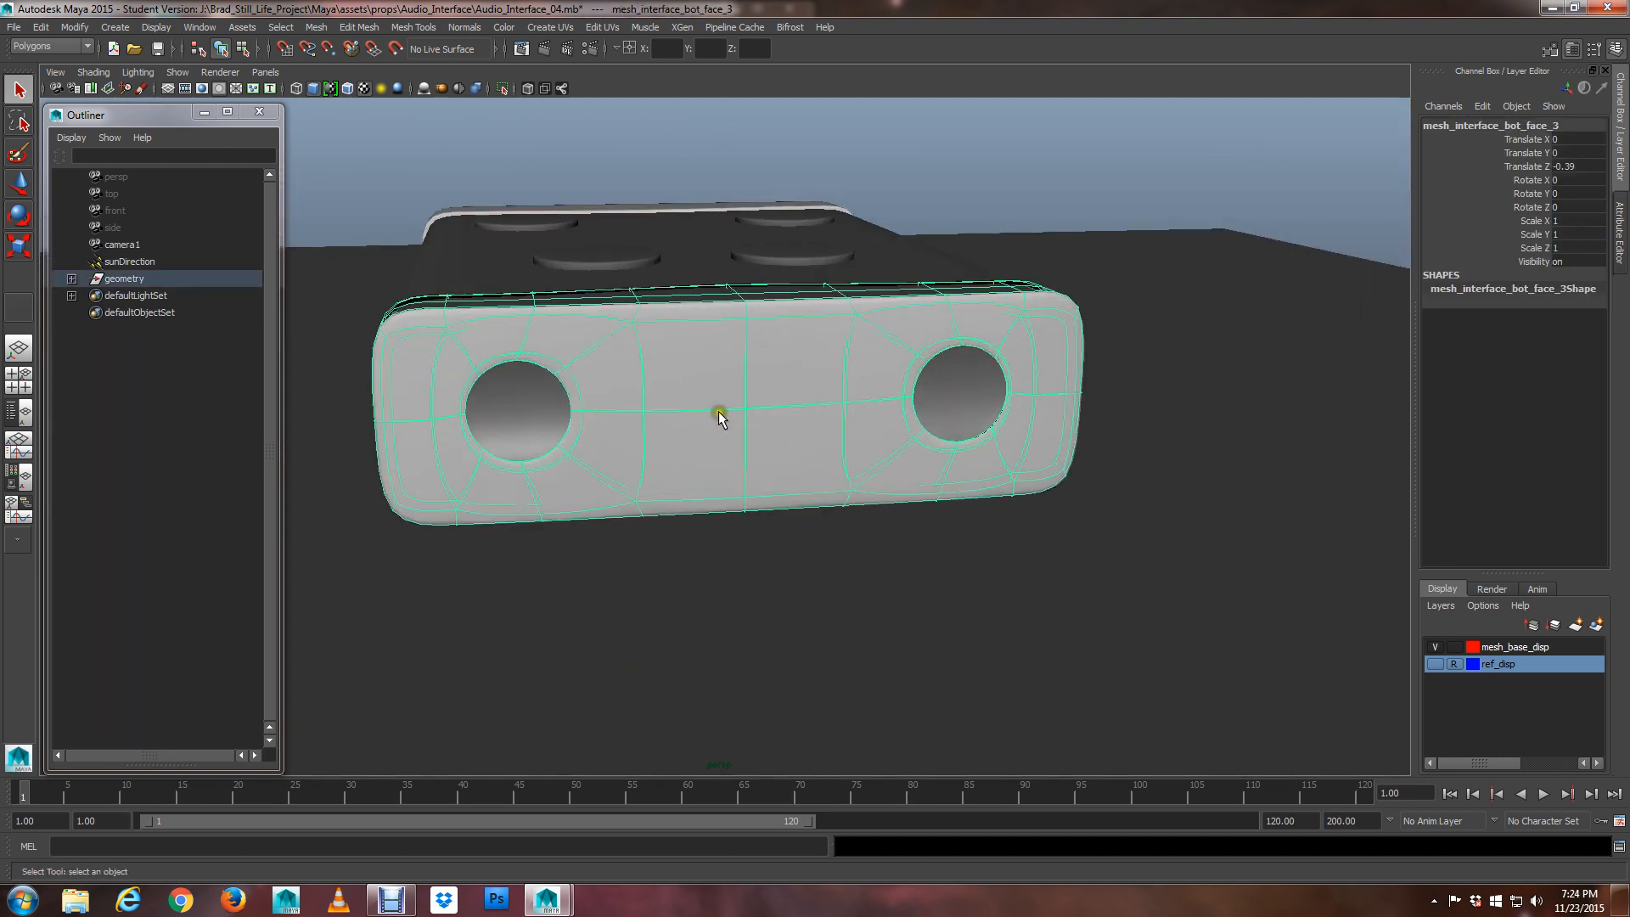
{"action": "key", "text": "1"}
{"action": "left_click_drag", "start_coordinate": [581, 378], "coordinate": [654, 444], "text": "alt"}
{"action": "key", "text": "3"}
{"action": "key", "text": "1"}
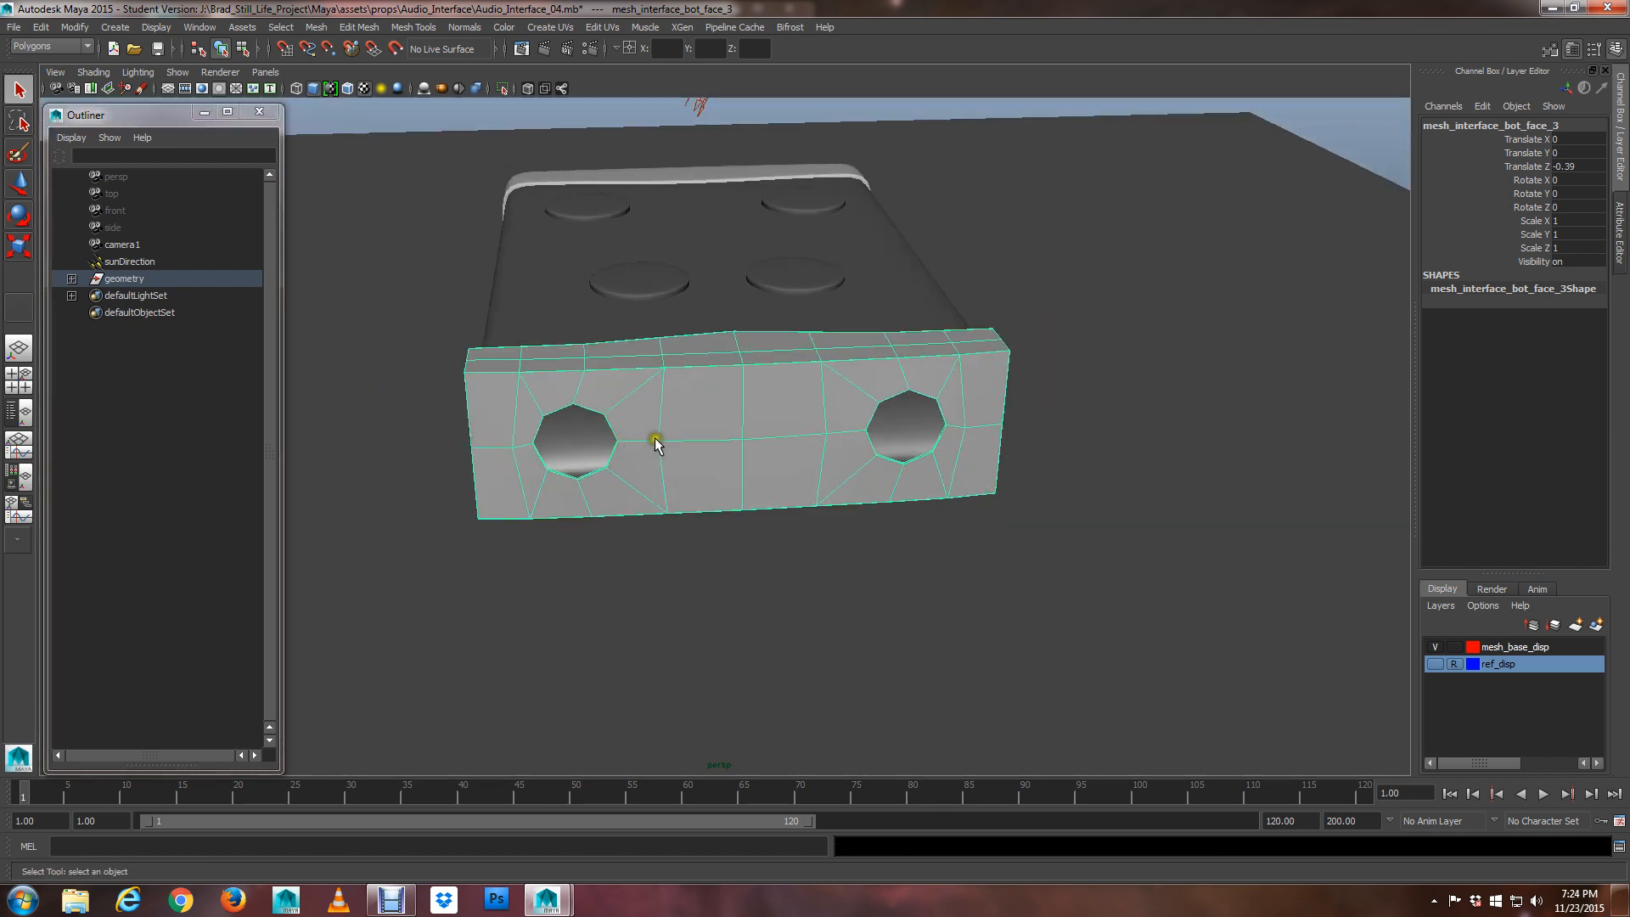
Examine the connector holes on the device's front face in the reference photo and compare them with the model's face piece
{"action": "scroll", "coordinate": [704, 421], "scroll_direction": "down", "scroll_amount": 5}
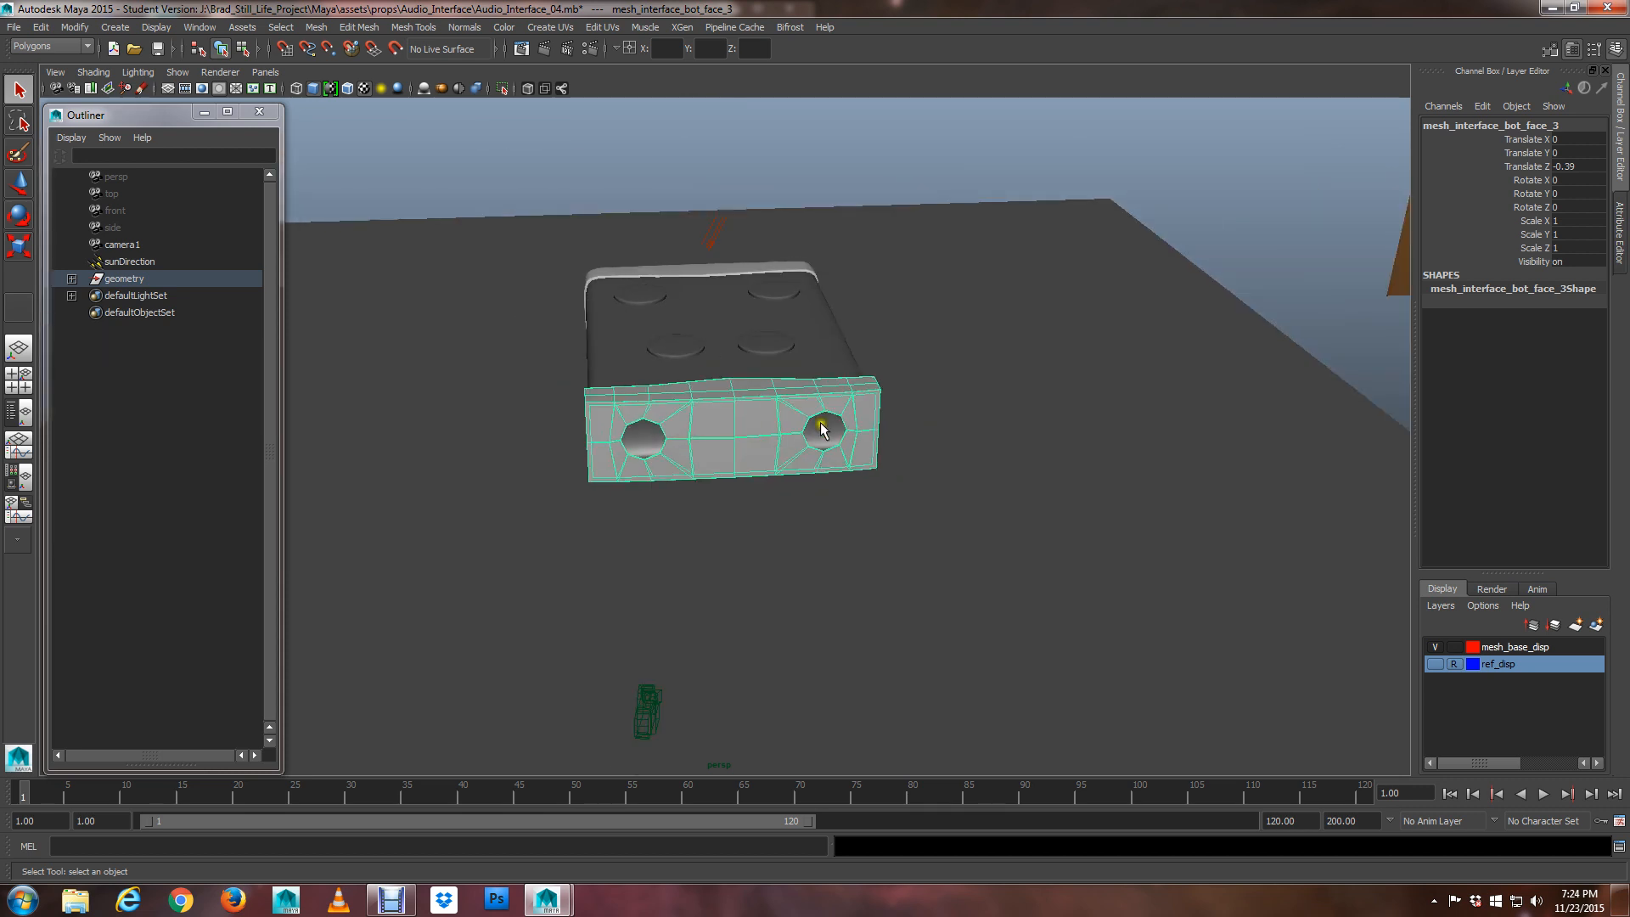
{"action": "middle_click_drag", "start_coordinate": [822, 425], "coordinate": [506, 418], "text": "alt"}
{"action": "scroll", "coordinate": [586, 419], "scroll_direction": "down", "scroll_amount": 4}
{"action": "middle_click_drag", "start_coordinate": [982, 393], "coordinate": [567, 549], "text": "alt"}
{"action": "scroll", "coordinate": [567, 549], "scroll_direction": "up", "scroll_amount": 8}
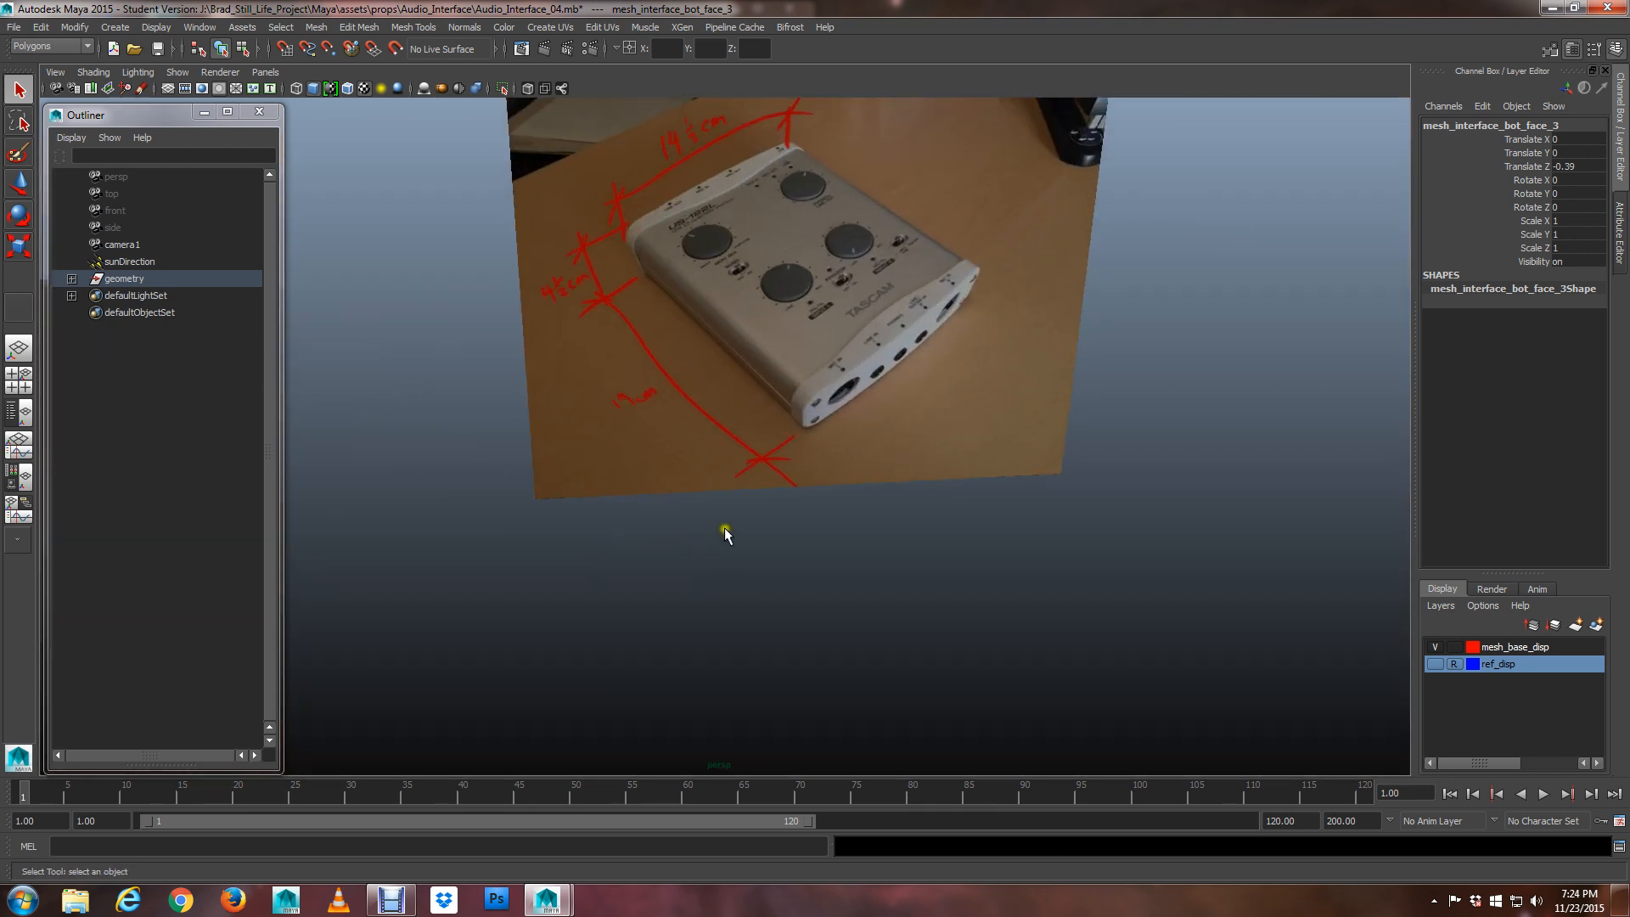
{"action": "middle_click_drag", "start_coordinate": [830, 458], "coordinate": [821, 461], "text": "alt"}
{"action": "scroll", "coordinate": [821, 461], "scroll_direction": "up", "scroll_amount": 3}
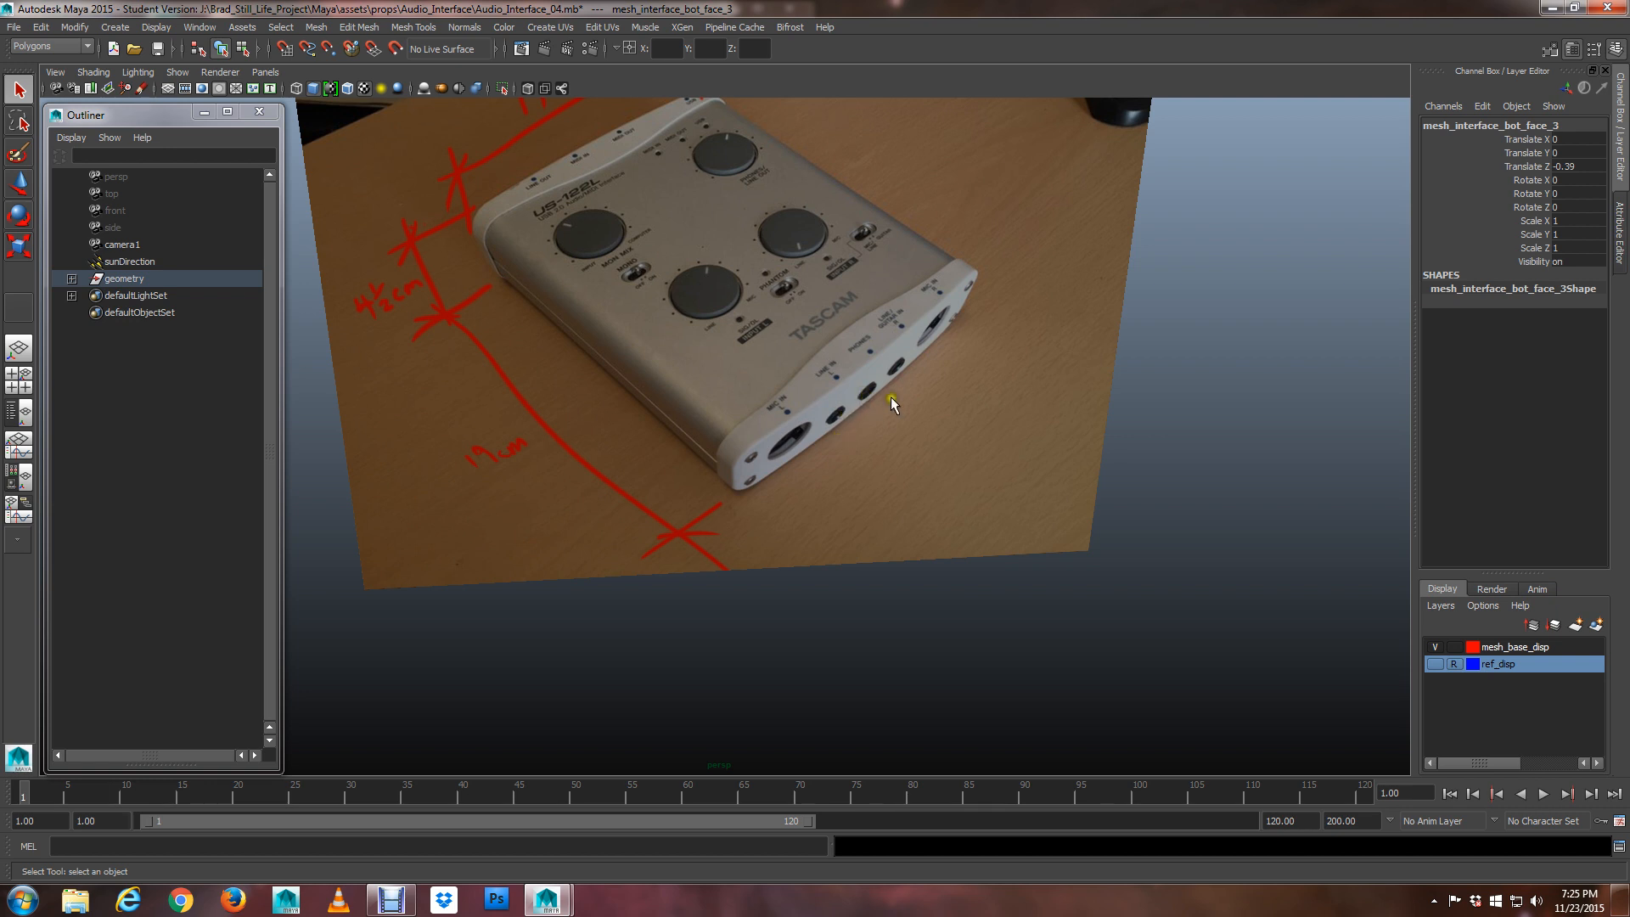
{"action": "left_click_drag", "start_coordinate": [890, 395], "coordinate": [873, 421], "text": "alt"}
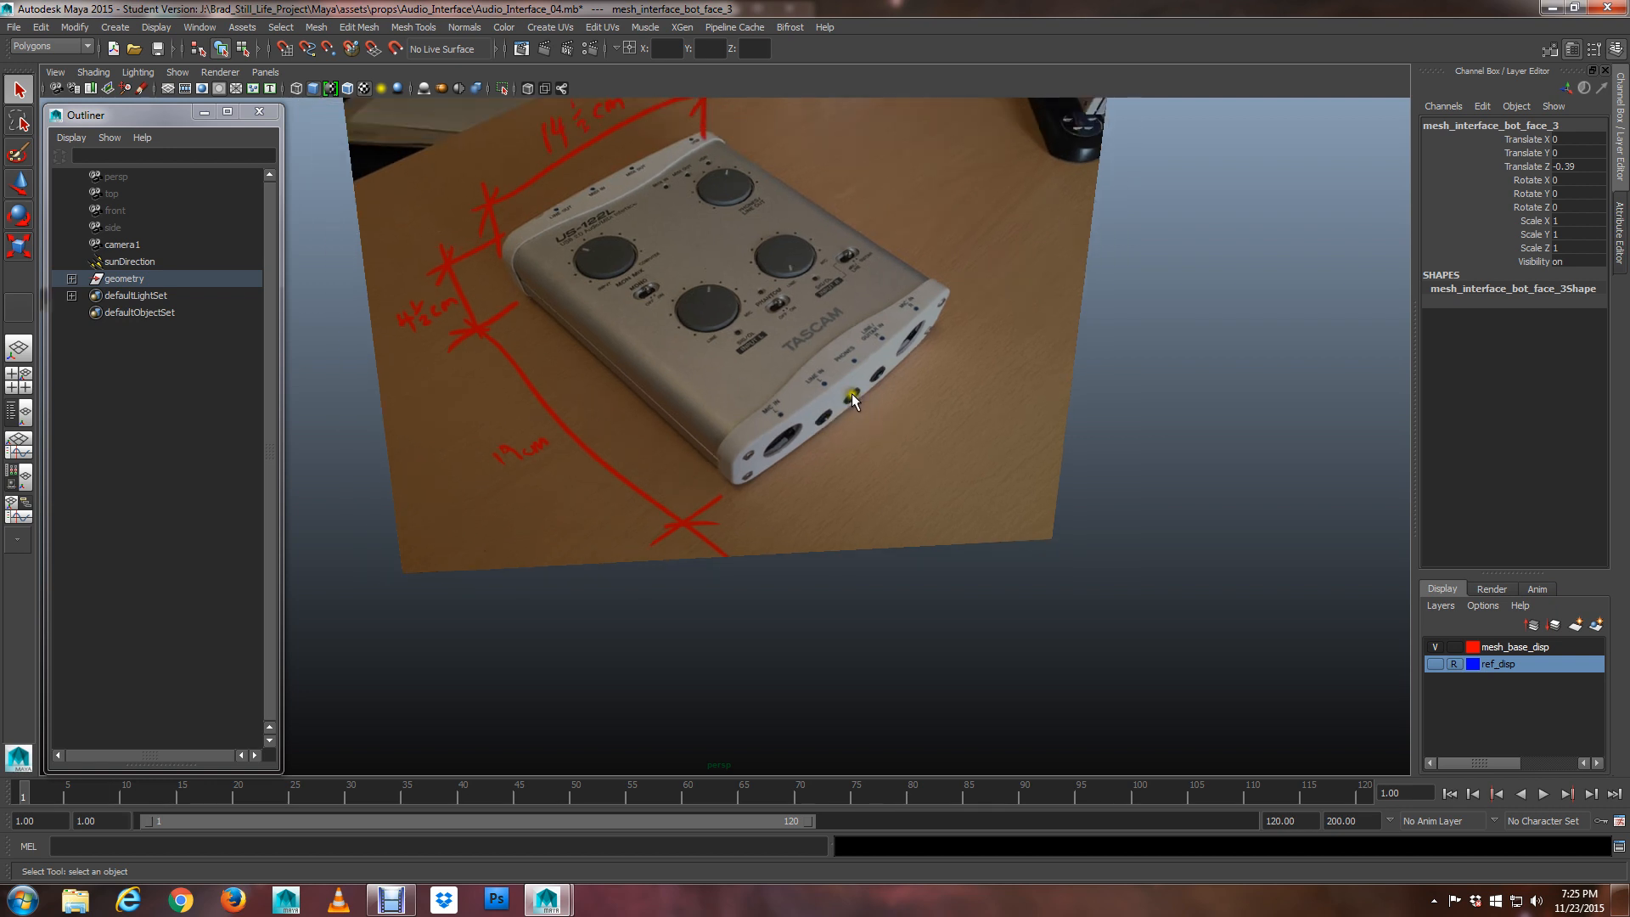
{"action": "scroll", "coordinate": [852, 394], "scroll_direction": "down", "scroll_amount": 6}
{"action": "middle_click_drag", "start_coordinate": [629, 501], "coordinate": [1110, 397], "text": "alt"}
{"action": "middle_click_drag", "start_coordinate": [659, 406], "coordinate": [1312, 319], "text": "alt"}
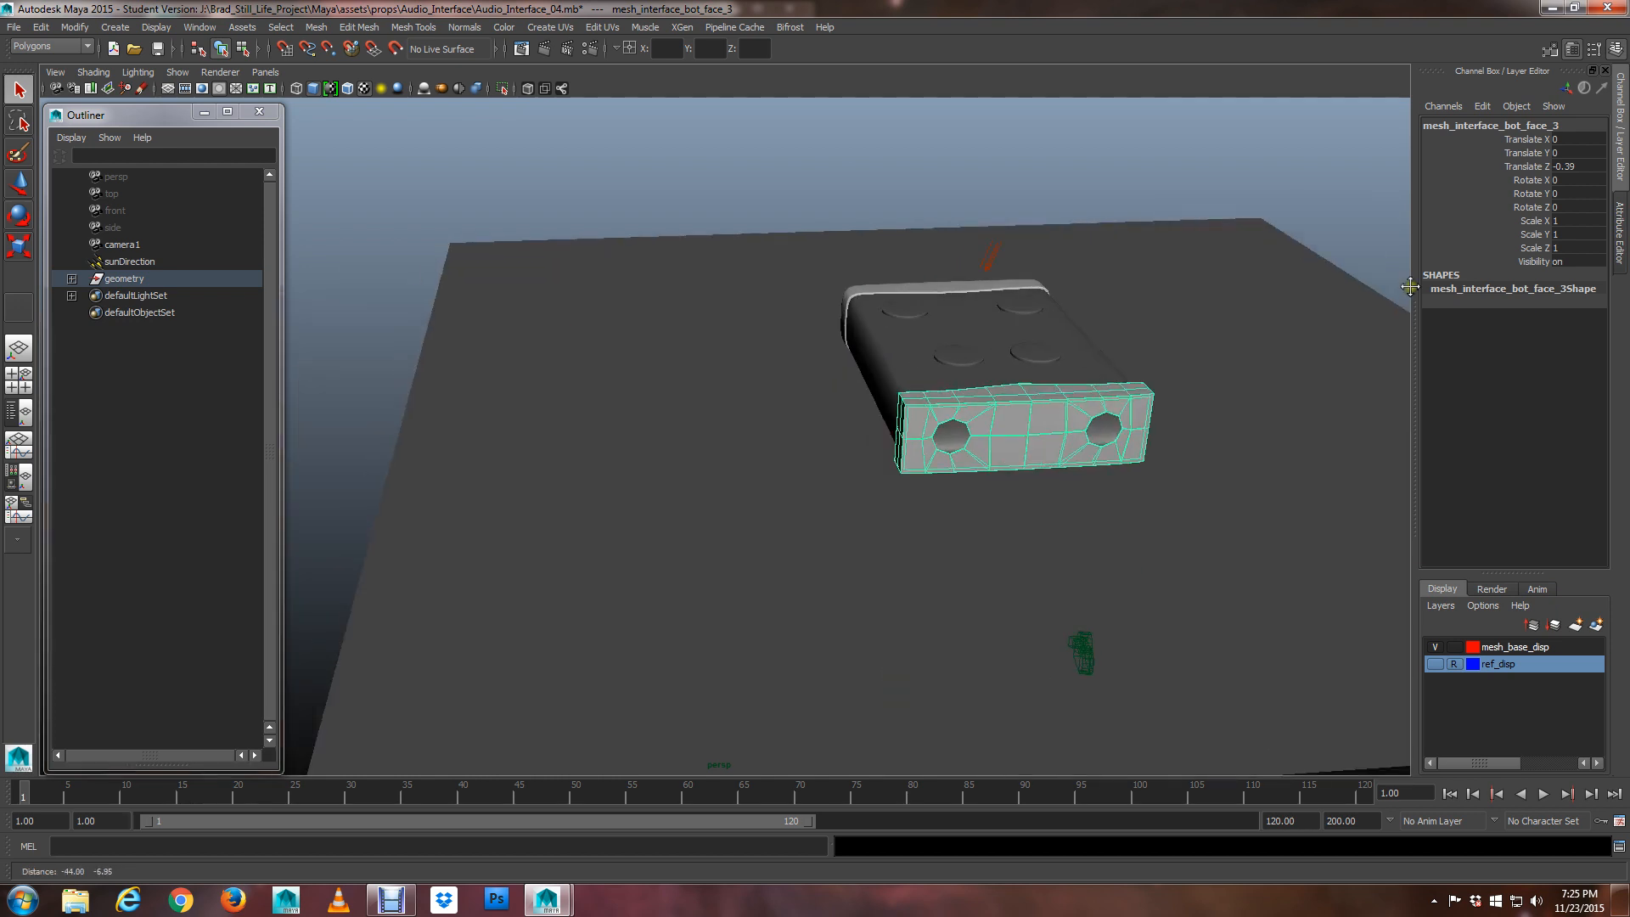
{"action": "scroll", "coordinate": [1316, 318], "scroll_direction": "up", "scroll_amount": 5}
{"action": "left_click_drag", "start_coordinate": [1301, 323], "coordinate": [1318, 343], "text": "alt"}
{"action": "middle_click_drag", "start_coordinate": [1318, 343], "coordinate": [690, 337], "text": "alt"}
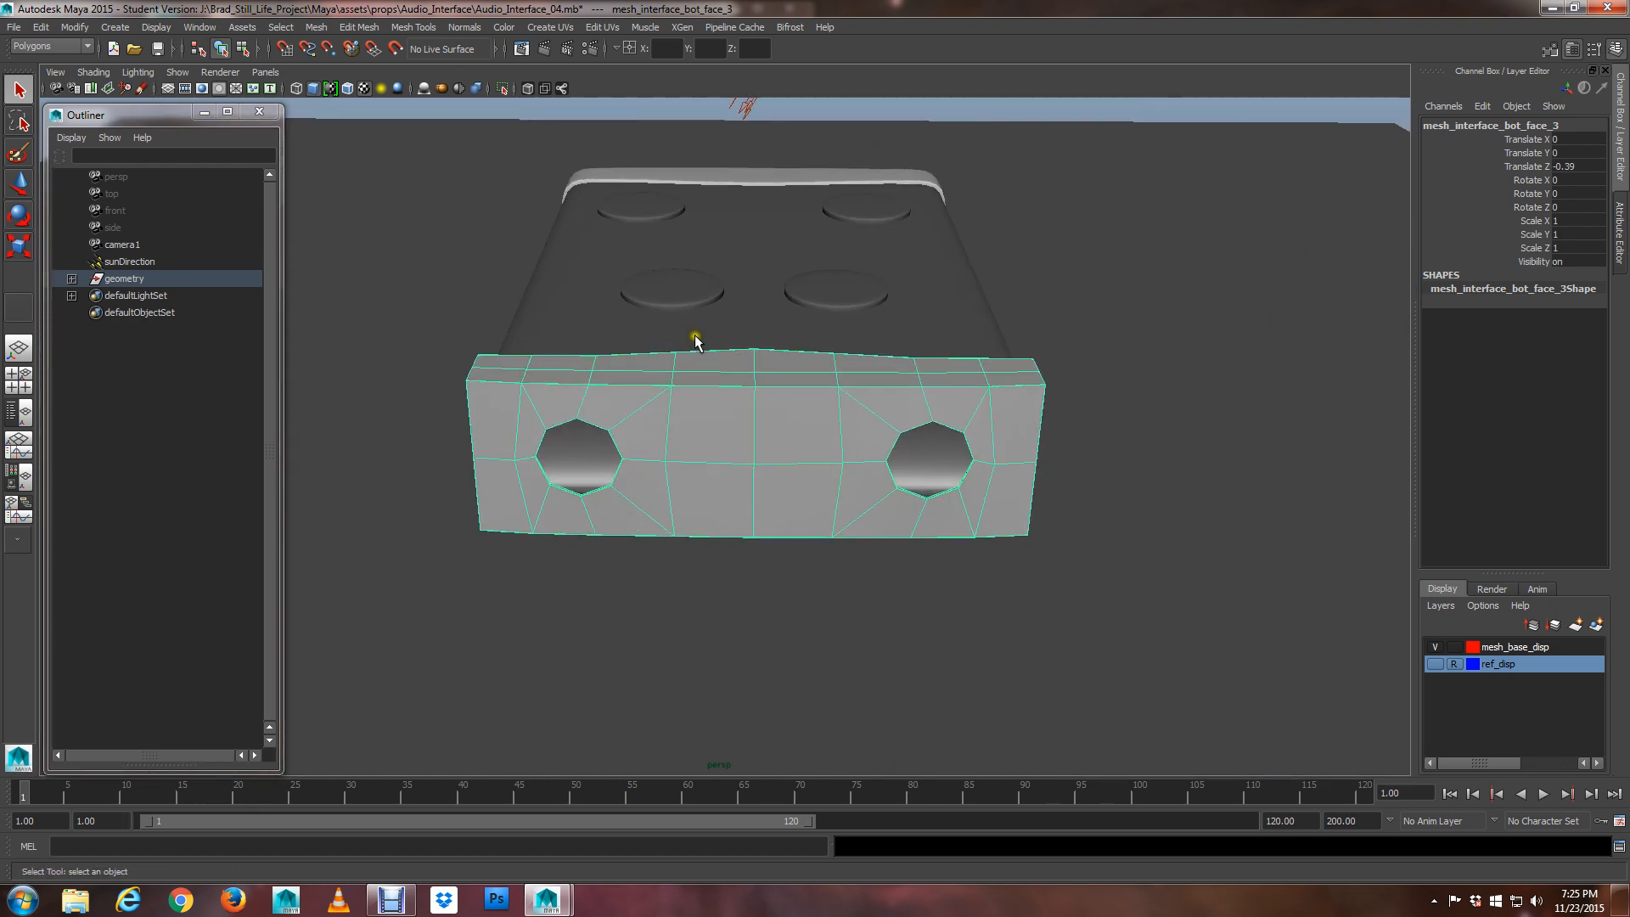
{"action": "scroll", "coordinate": [728, 407], "scroll_direction": "up", "scroll_amount": 3}
{"action": "left_click_drag", "start_coordinate": [728, 407], "coordinate": [725, 377], "text": "alt"}
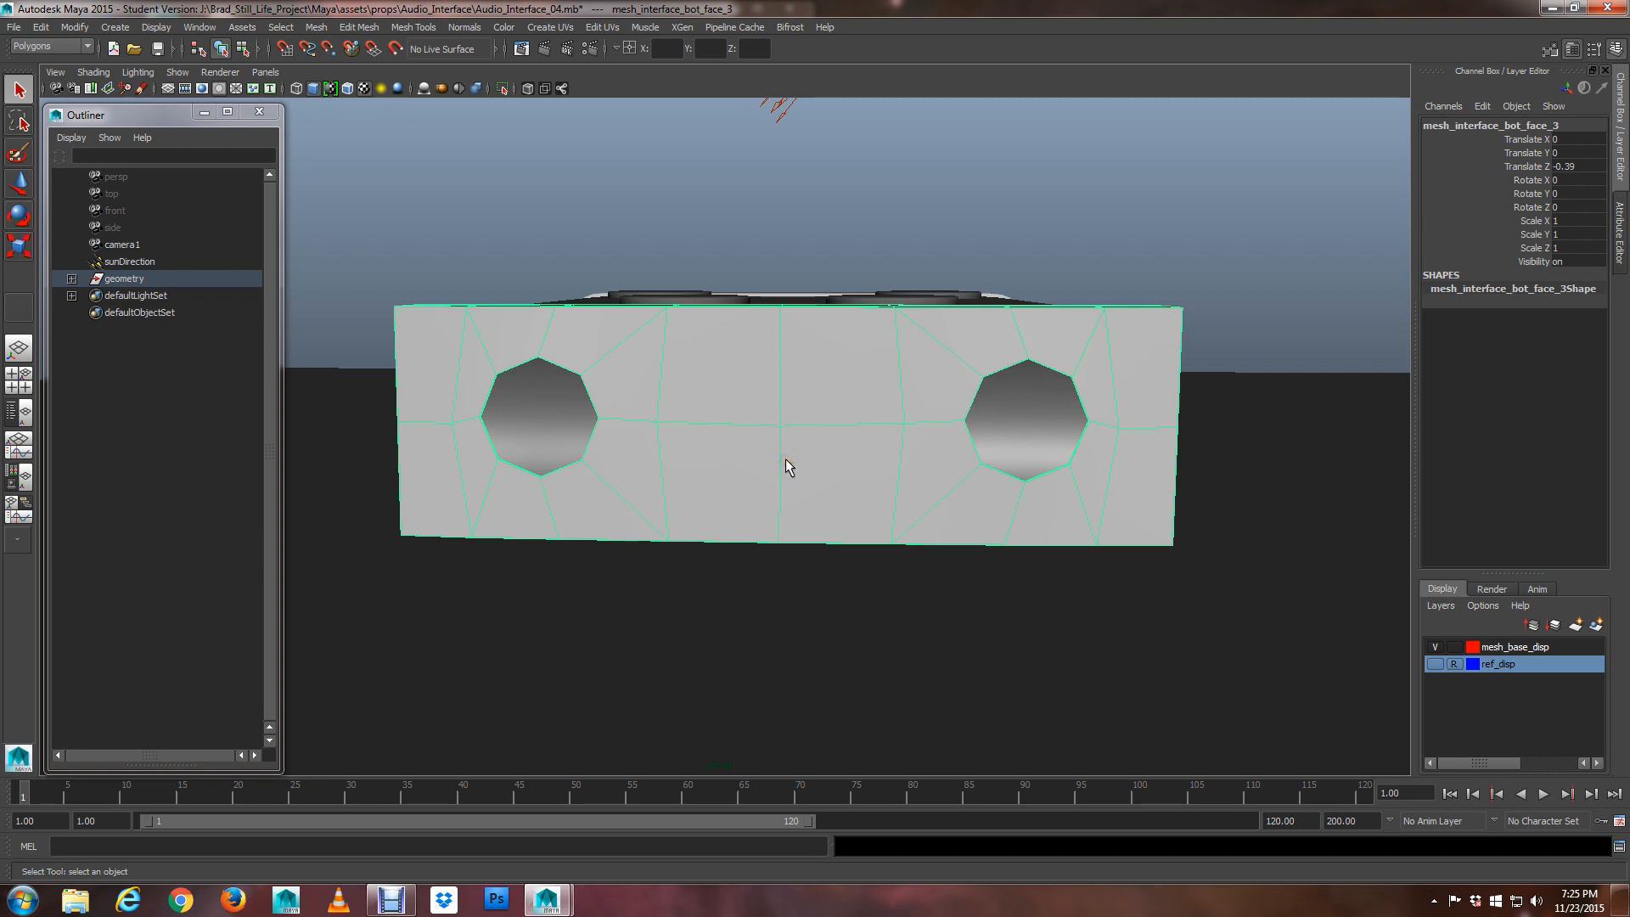
Switch the face piece to edge selection and pick the lengthwise middle edge on its top side, just left of the center
{"action": "left_click", "coordinate": [606, 374]}
{"action": "left_click", "coordinate": [705, 375]}
{"action": "left_click_drag", "start_coordinate": [794, 439], "coordinate": [796, 367], "text": "alt"}
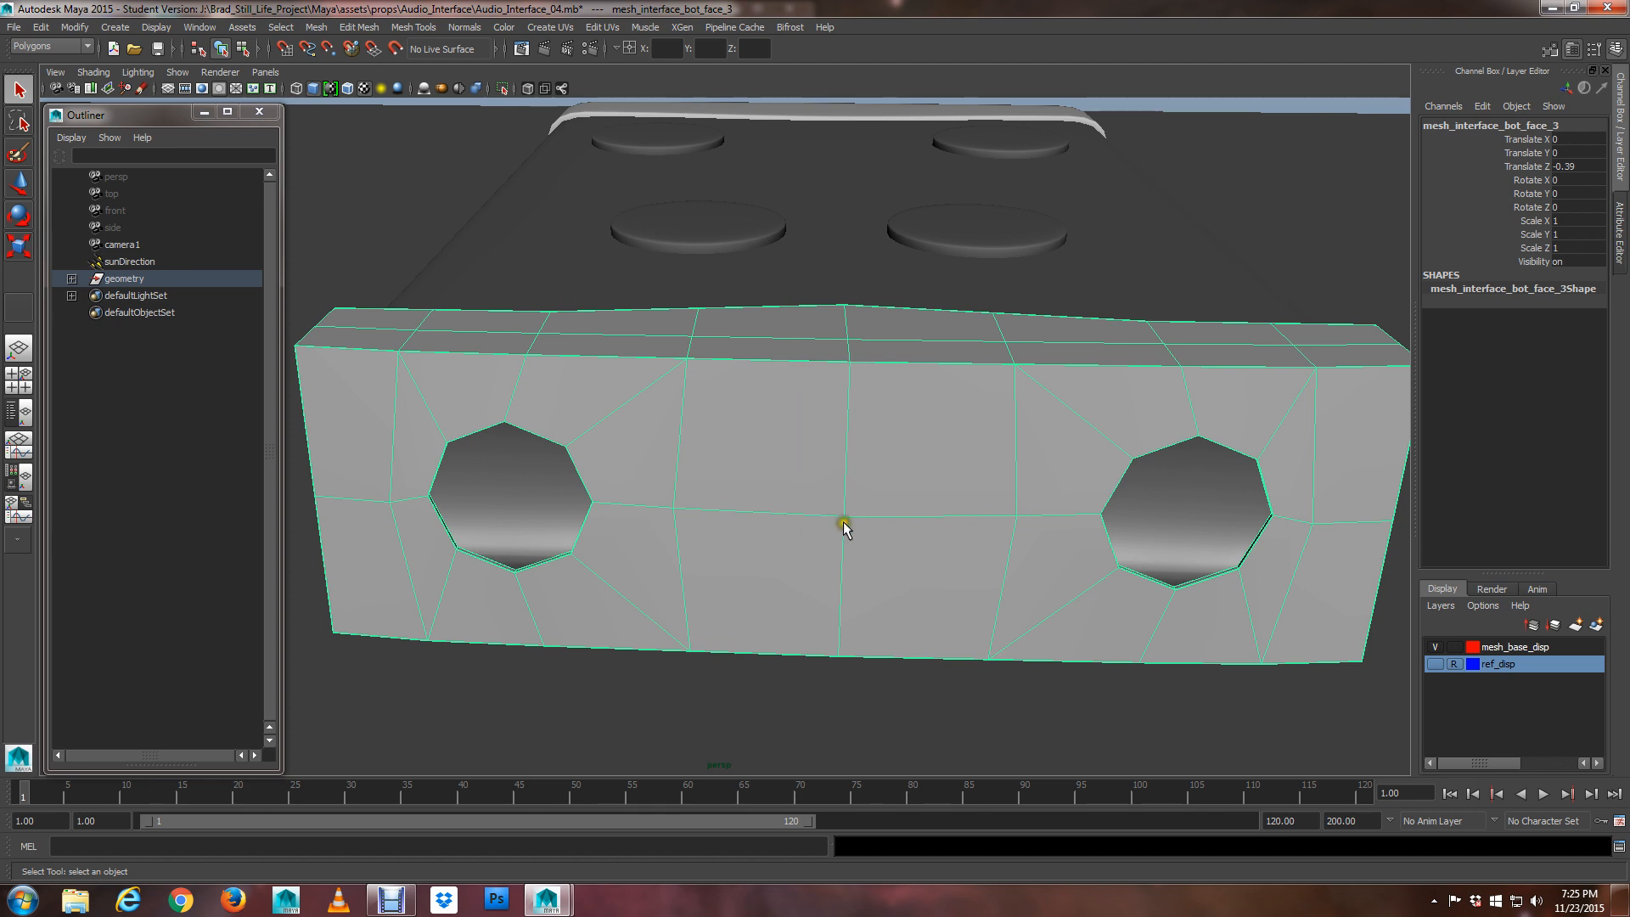
{"action": "middle_click_drag", "start_coordinate": [783, 509], "coordinate": [786, 571], "text": "alt"}
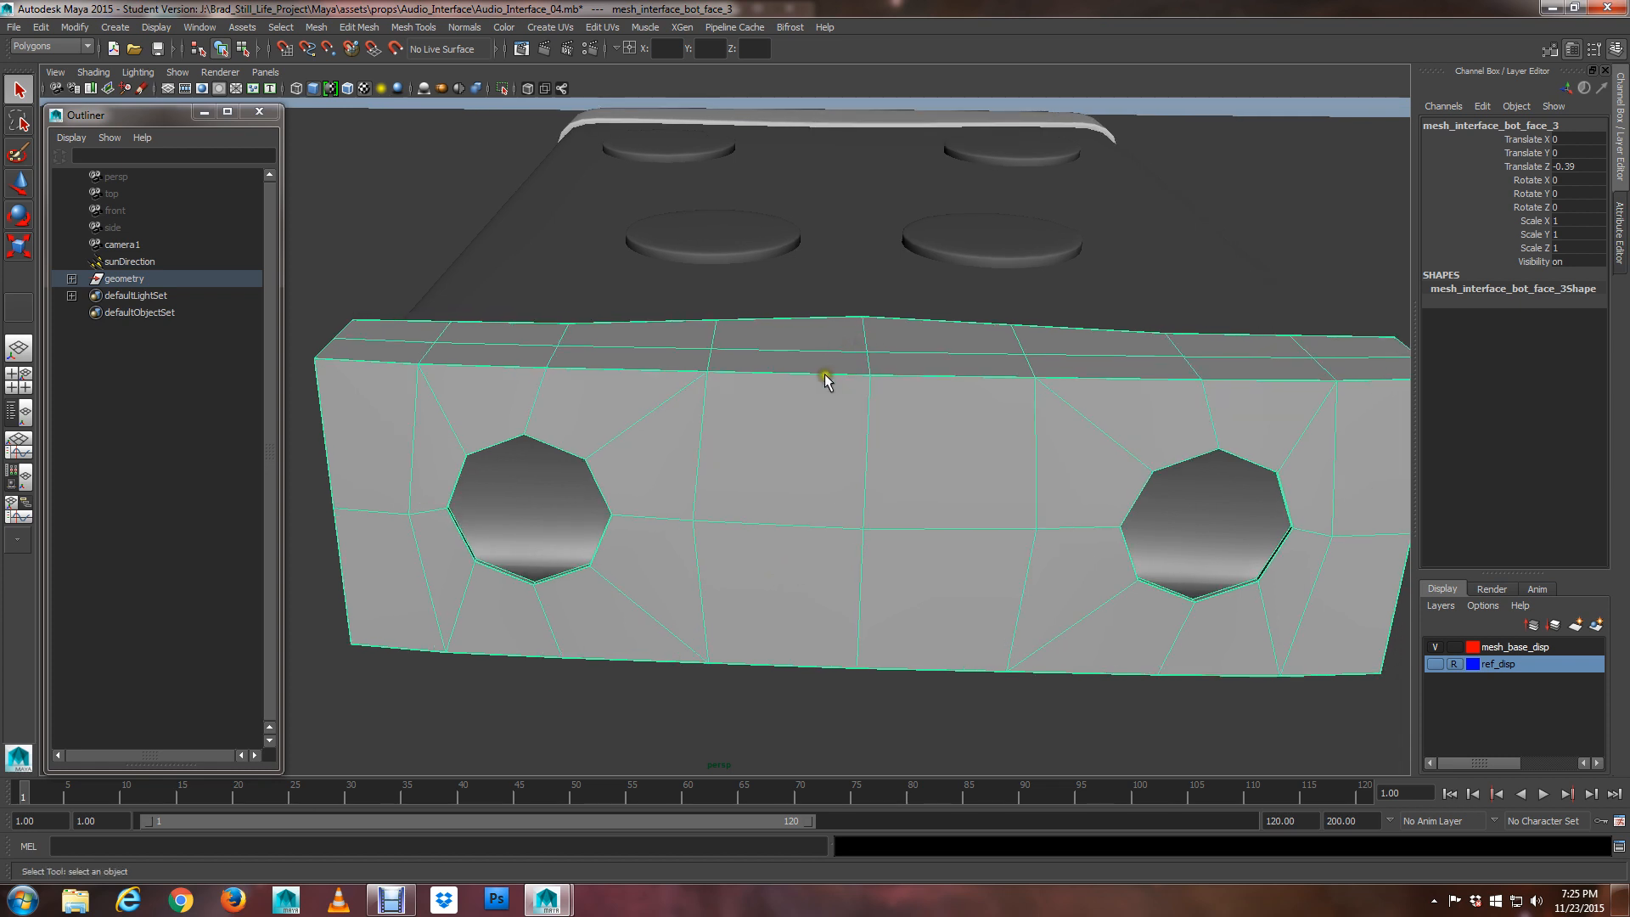
{"action": "left_click_drag", "start_coordinate": [797, 370], "coordinate": [789, 422], "text": "alt"}
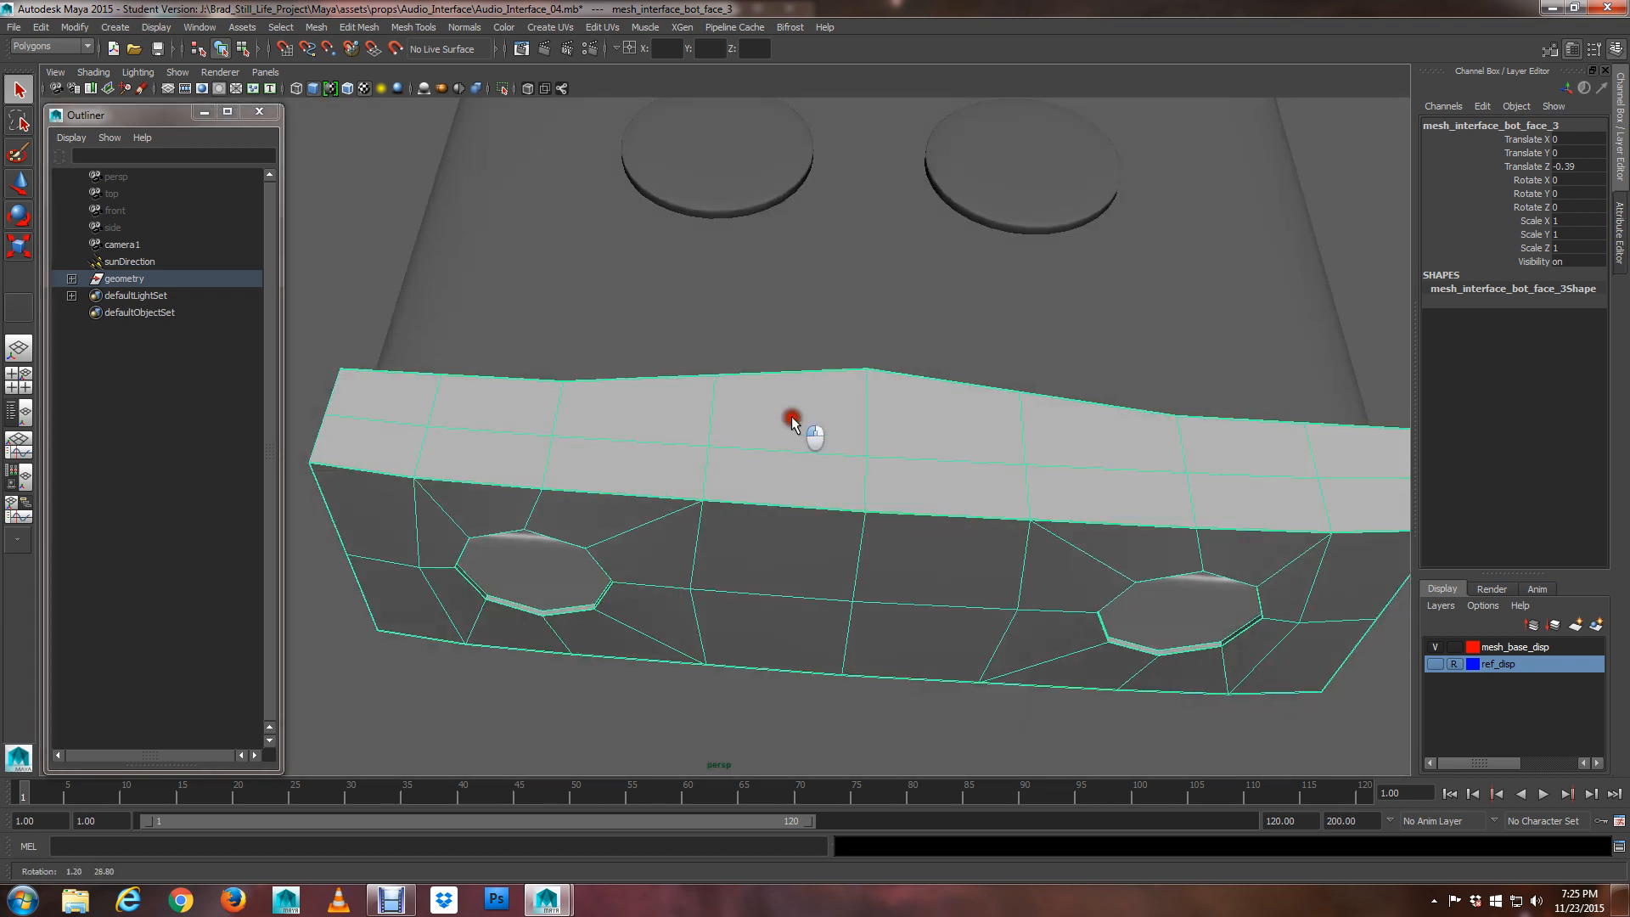
{"action": "right_click_drag", "start_coordinate": [778, 451], "coordinate": [784, 392]}
{"action": "left_click", "coordinate": [795, 452]}
{"action": "right_click", "coordinate": [775, 450]}
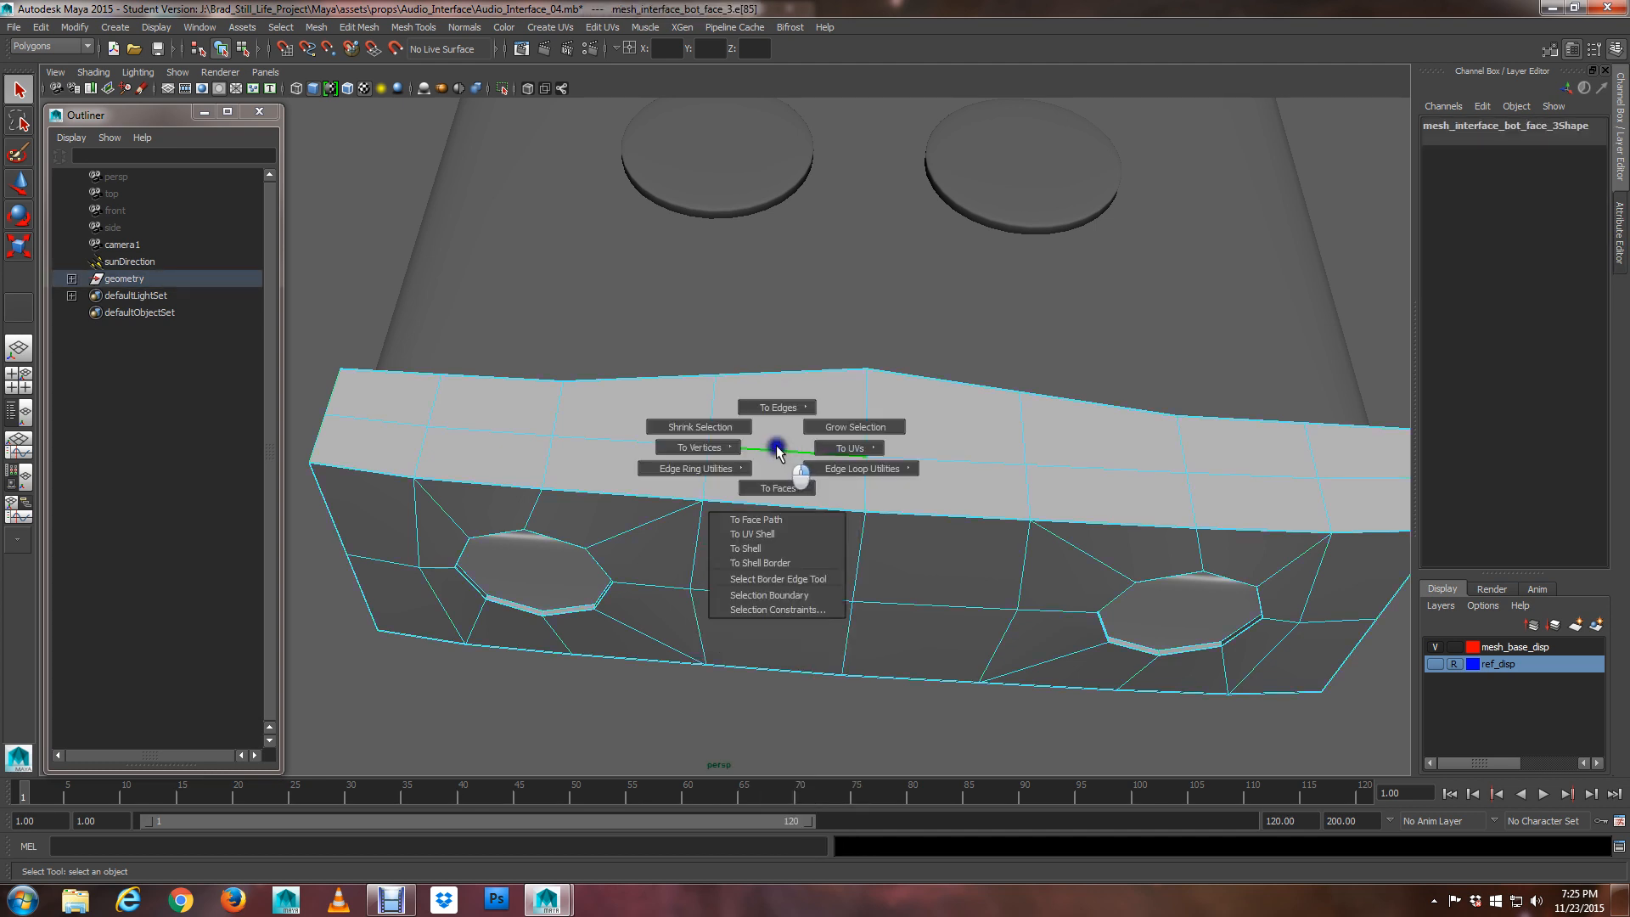
{"action": "key", "text": "f"}
{"action": "left_click_drag", "start_coordinate": [779, 452], "coordinate": [840, 509], "text": "alt"}
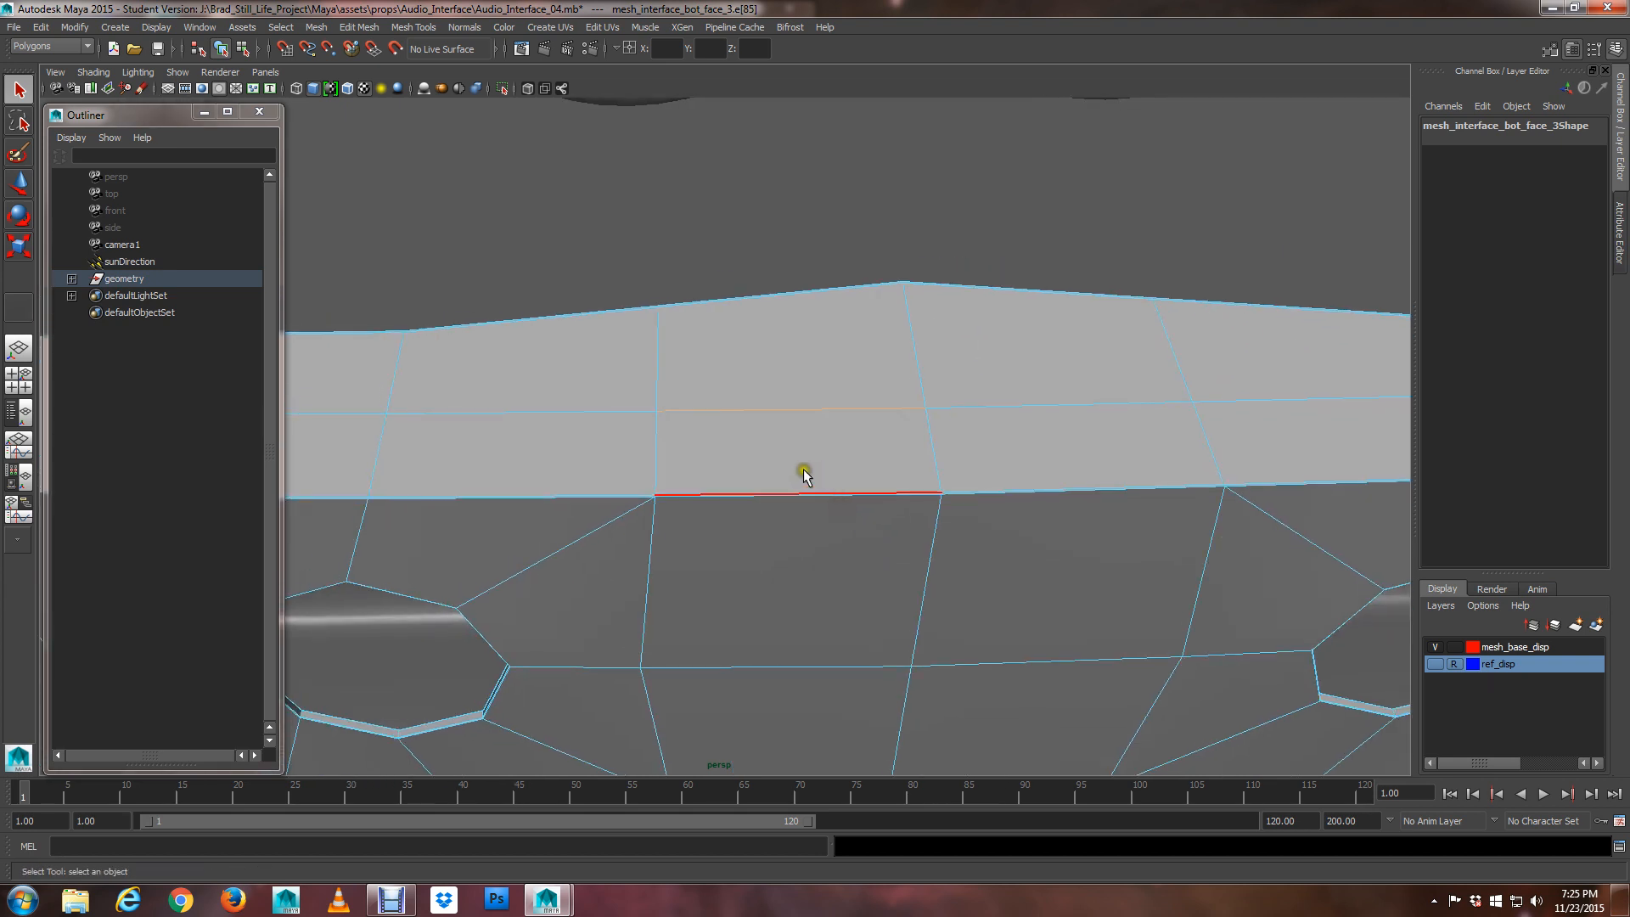
Examine the selected edge and the surrounding face piece topology in wireframe and shaded display
{"action": "left_click_drag", "start_coordinate": [800, 419], "coordinate": [840, 378], "text": "alt"}
{"action": "key", "text": "4"}
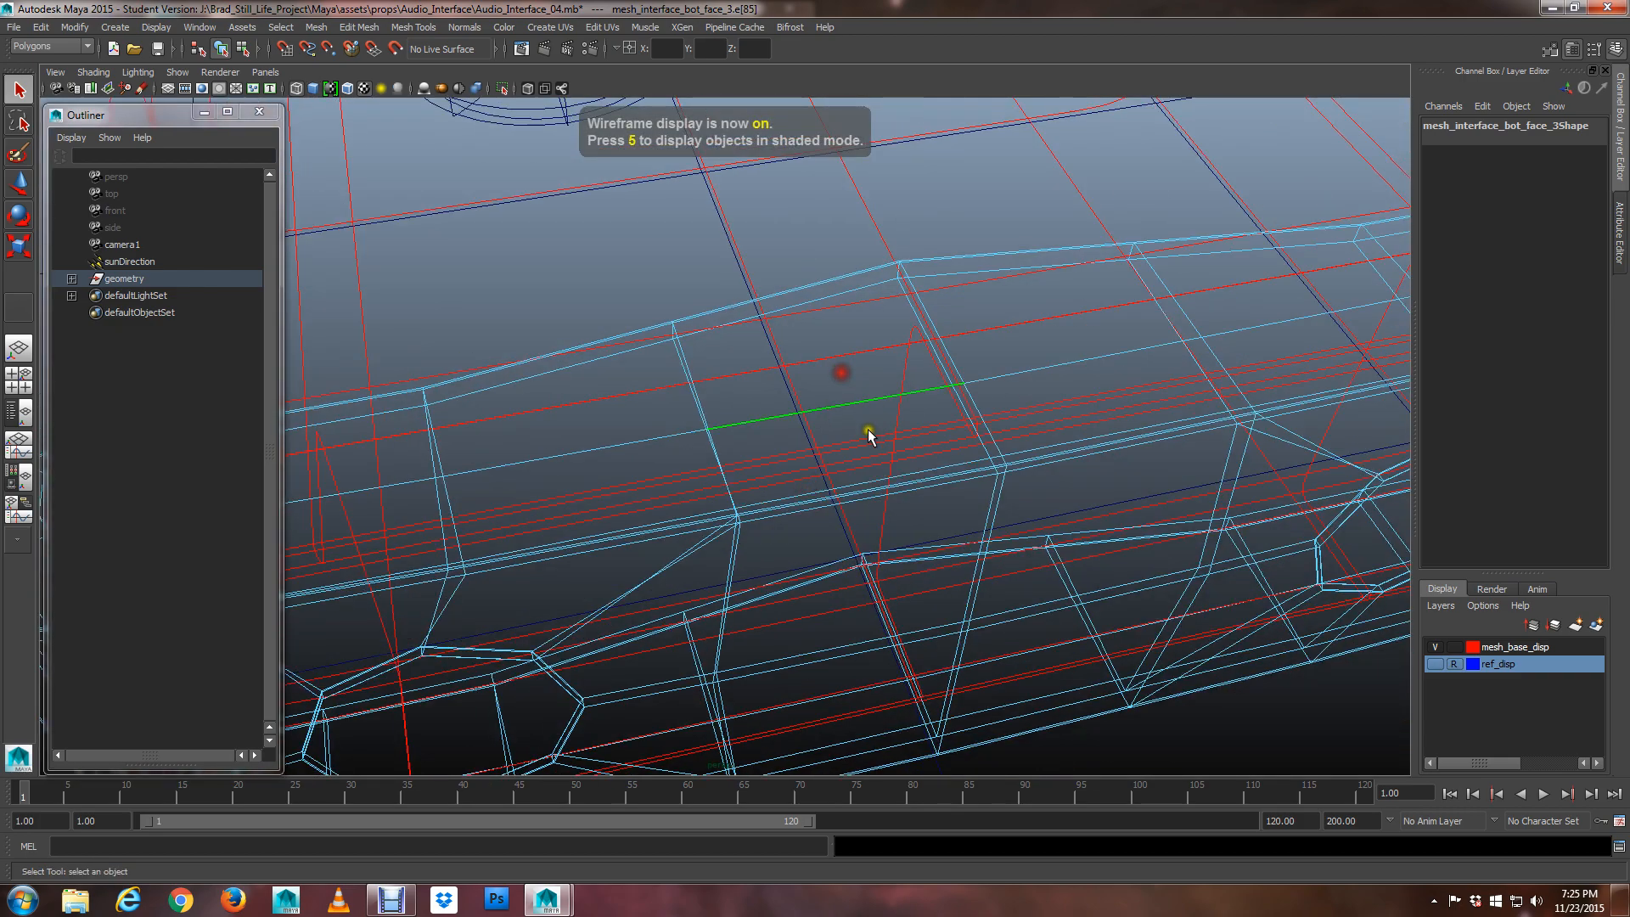
{"action": "mouse_move", "coordinate": [866, 436]}
{"action": "left_mouse_down", "text": "alt"}
{"action": "mouse_move", "coordinate": [823, 466]}
{"action": "mouse_move", "coordinate": [897, 422]}
{"action": "mouse_move", "coordinate": [877, 422]}
{"action": "left_mouse_up", "text": "alt"}
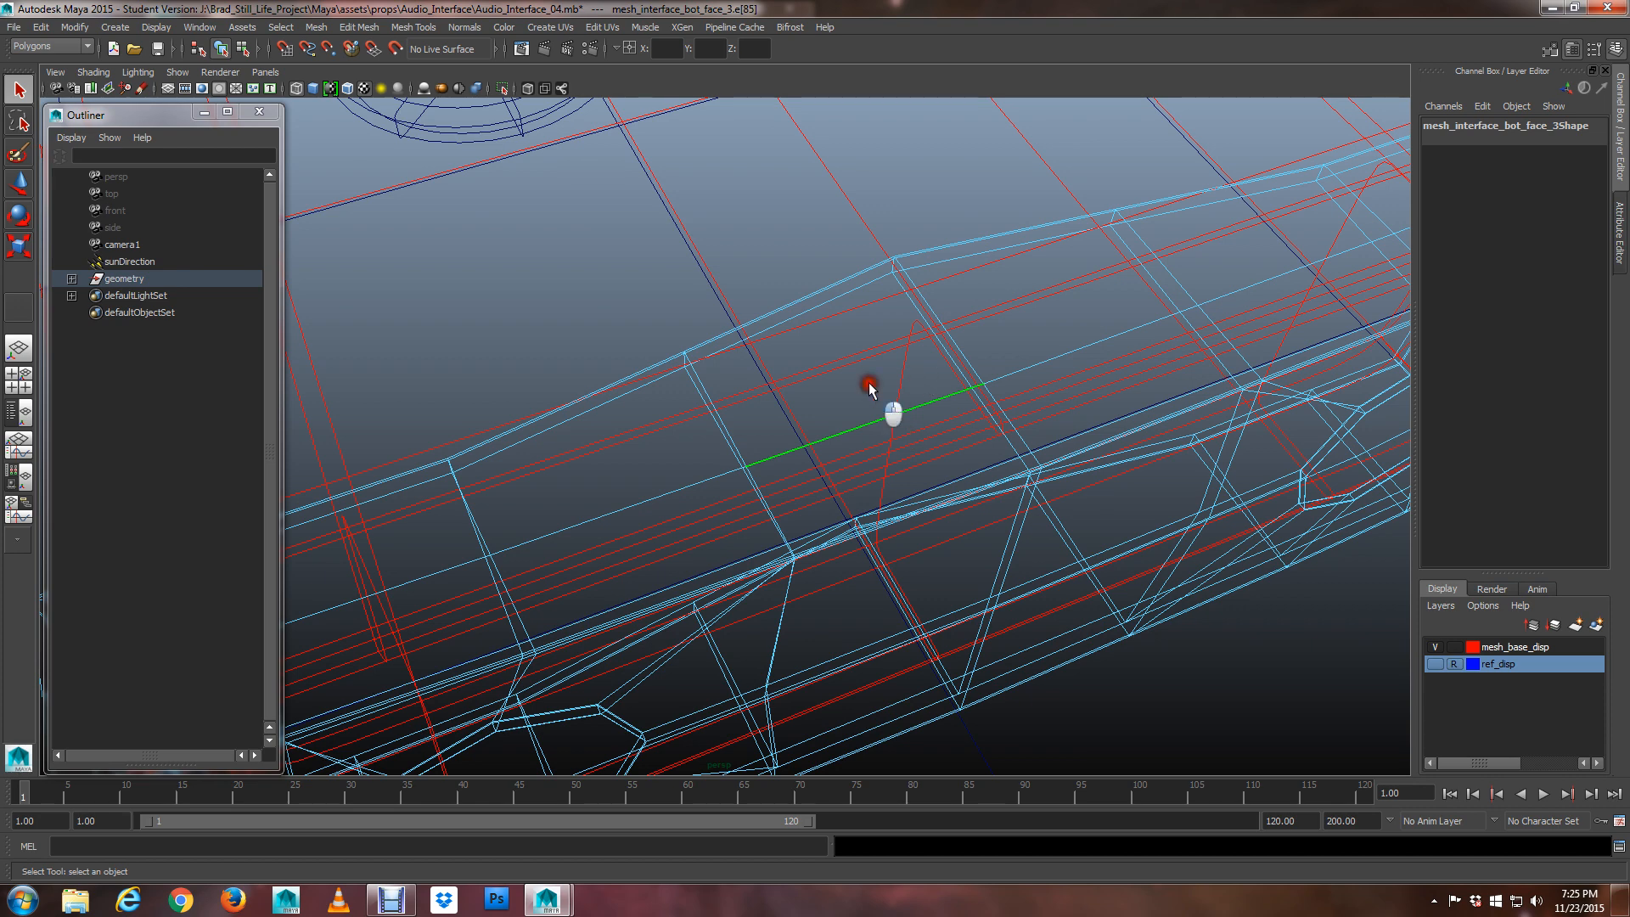
{"action": "key", "text": "5"}
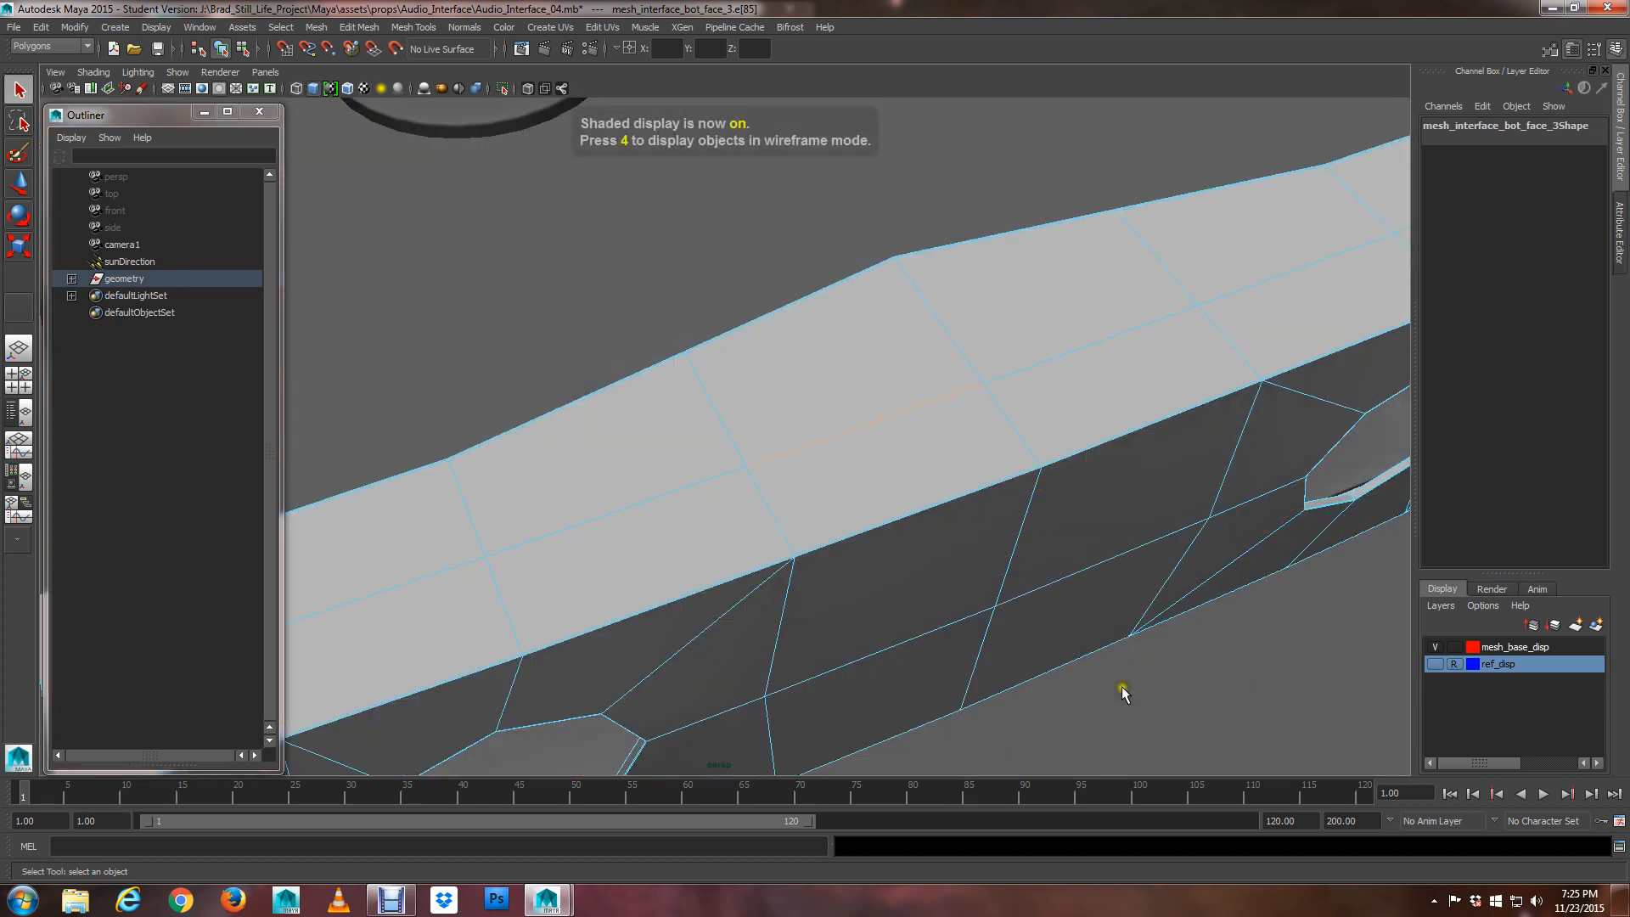
{"action": "right_click_drag", "start_coordinate": [1120, 686], "coordinate": [1046, 606], "text": "alt"}
{"action": "left_click_drag", "start_coordinate": [1046, 606], "coordinate": [1090, 585], "text": "alt"}
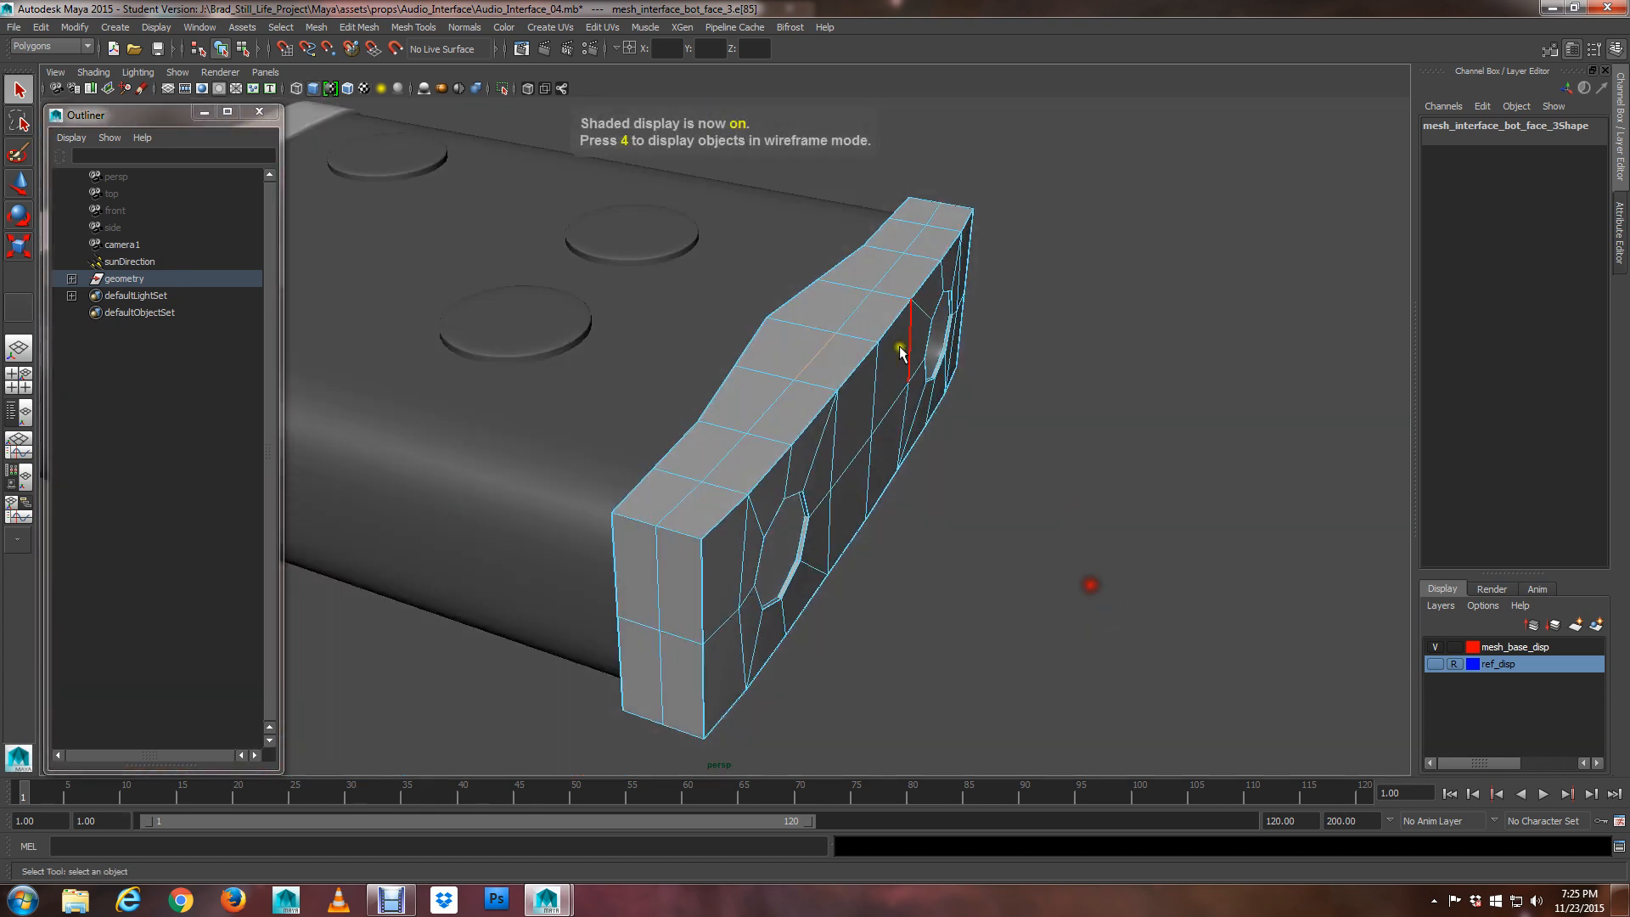
Split the edge ring through the selected top edge to insert a vertical edge loop just left of the face piece's center
{"action": "left_click", "coordinate": [817, 355]}
{"action": "left_click_drag", "start_coordinate": [925, 366], "coordinate": [820, 379], "text": "alt"}
{"action": "right_click_drag", "start_coordinate": [837, 390], "coordinate": [1015, 502], "text": "alt"}
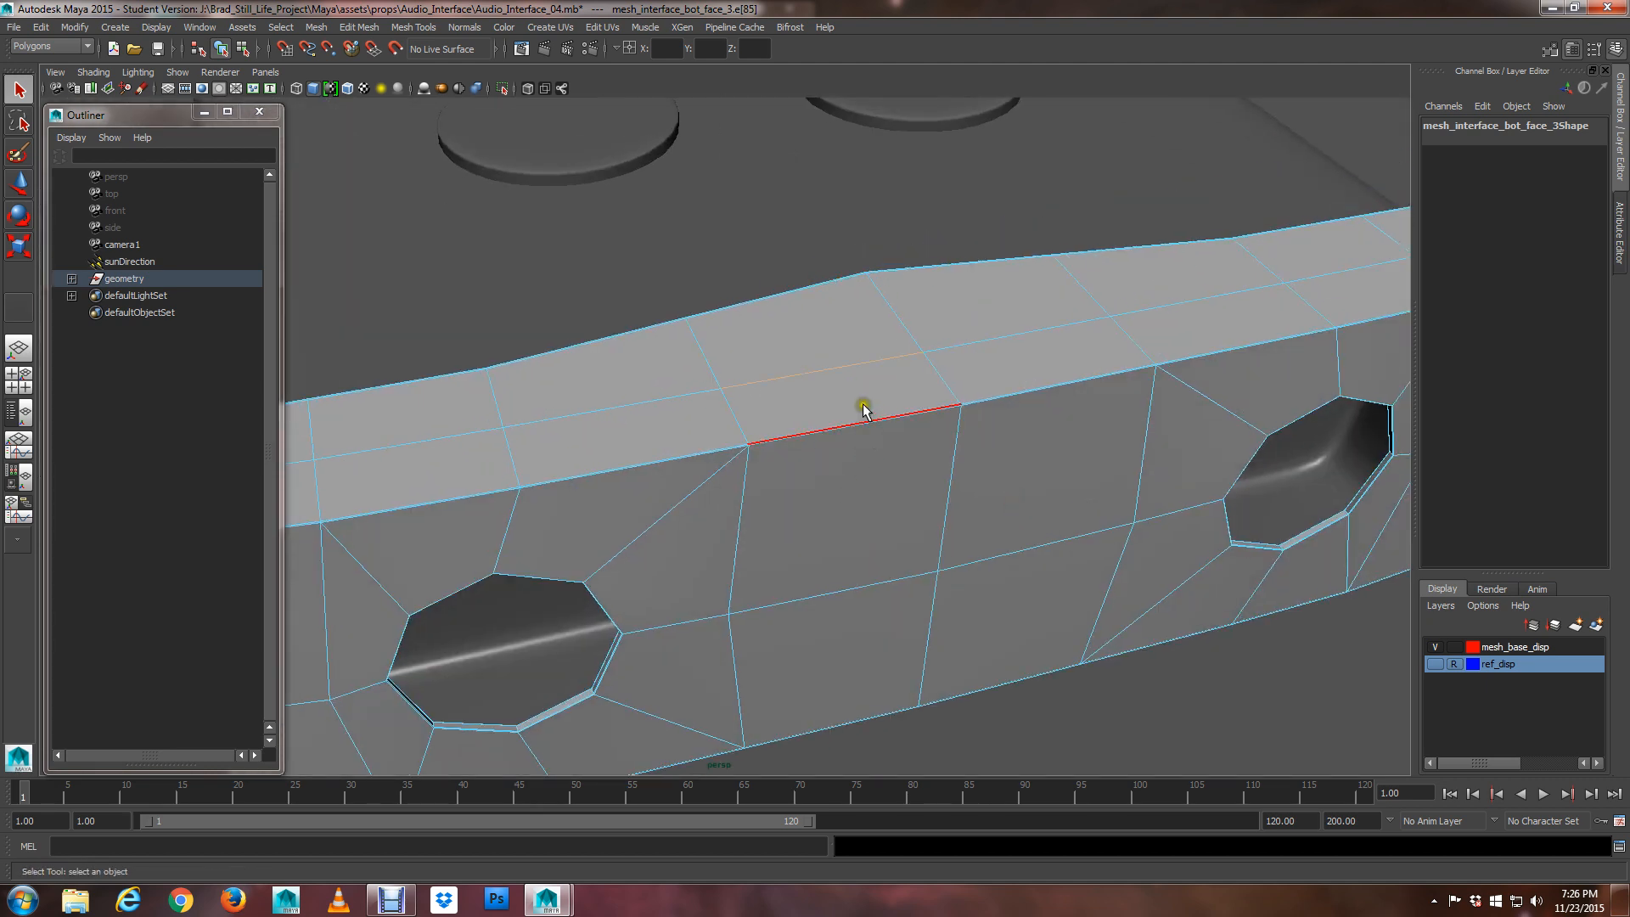
{"action": "right_click", "coordinate": [822, 382], "text": "ctrl"}
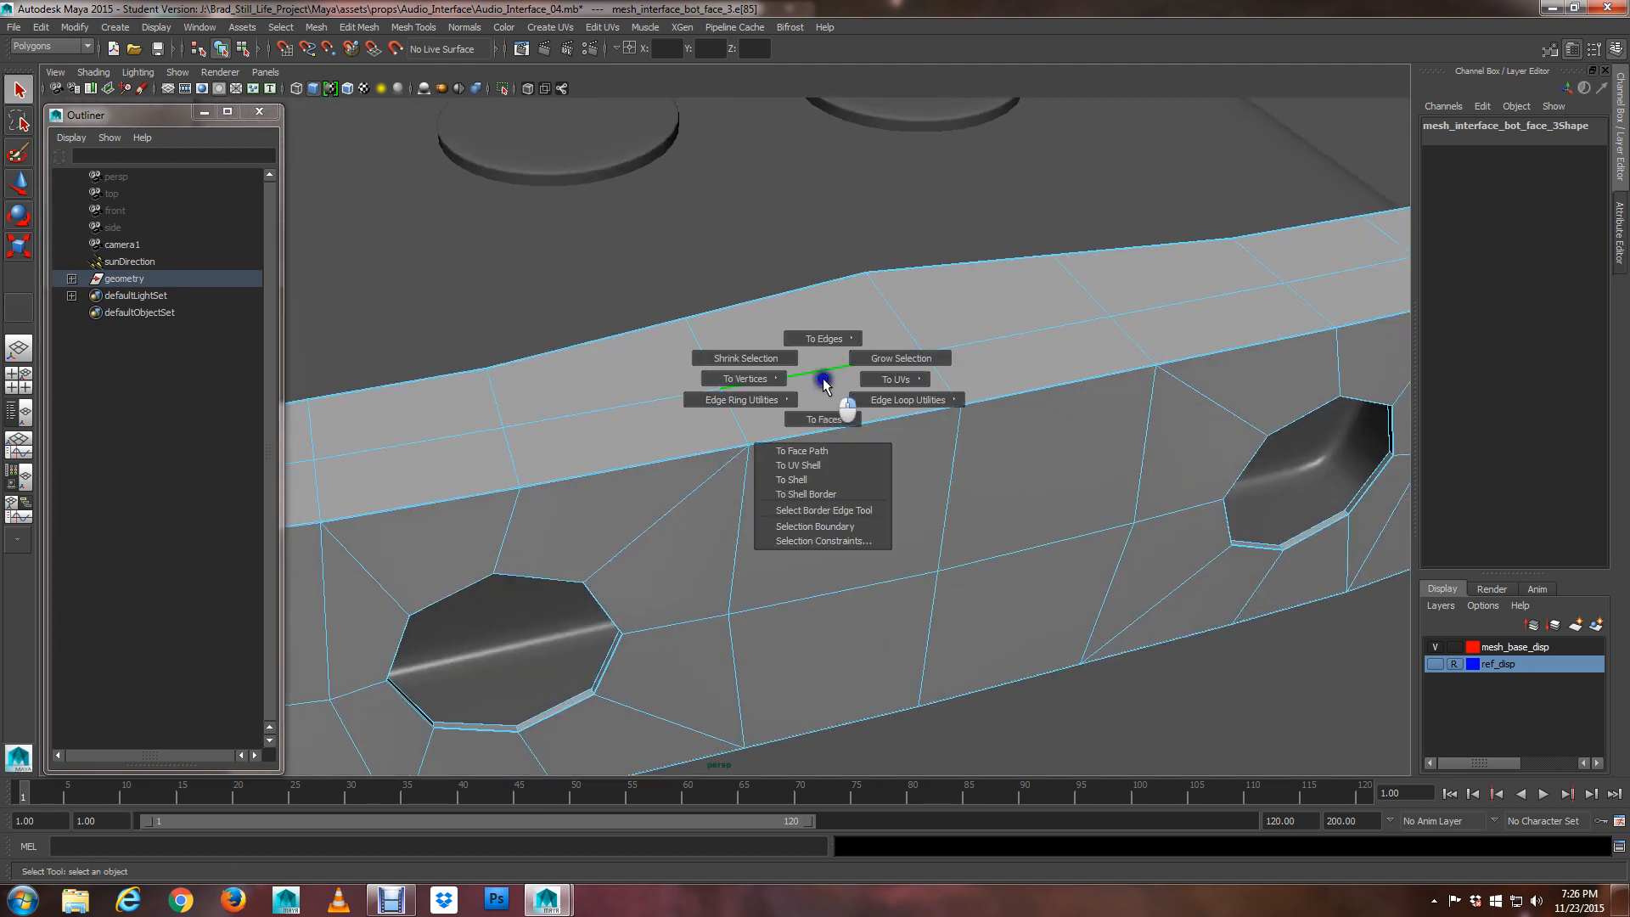
{"action": "mouse_move", "coordinate": [822, 383]}
{"action": "right_mouse_down", "text": "ctrl"}
{"action": "mouse_move", "coordinate": [775, 399]}
{"action": "mouse_move", "coordinate": [822, 411]}
{"action": "right_mouse_up", "text": "ctrl"}
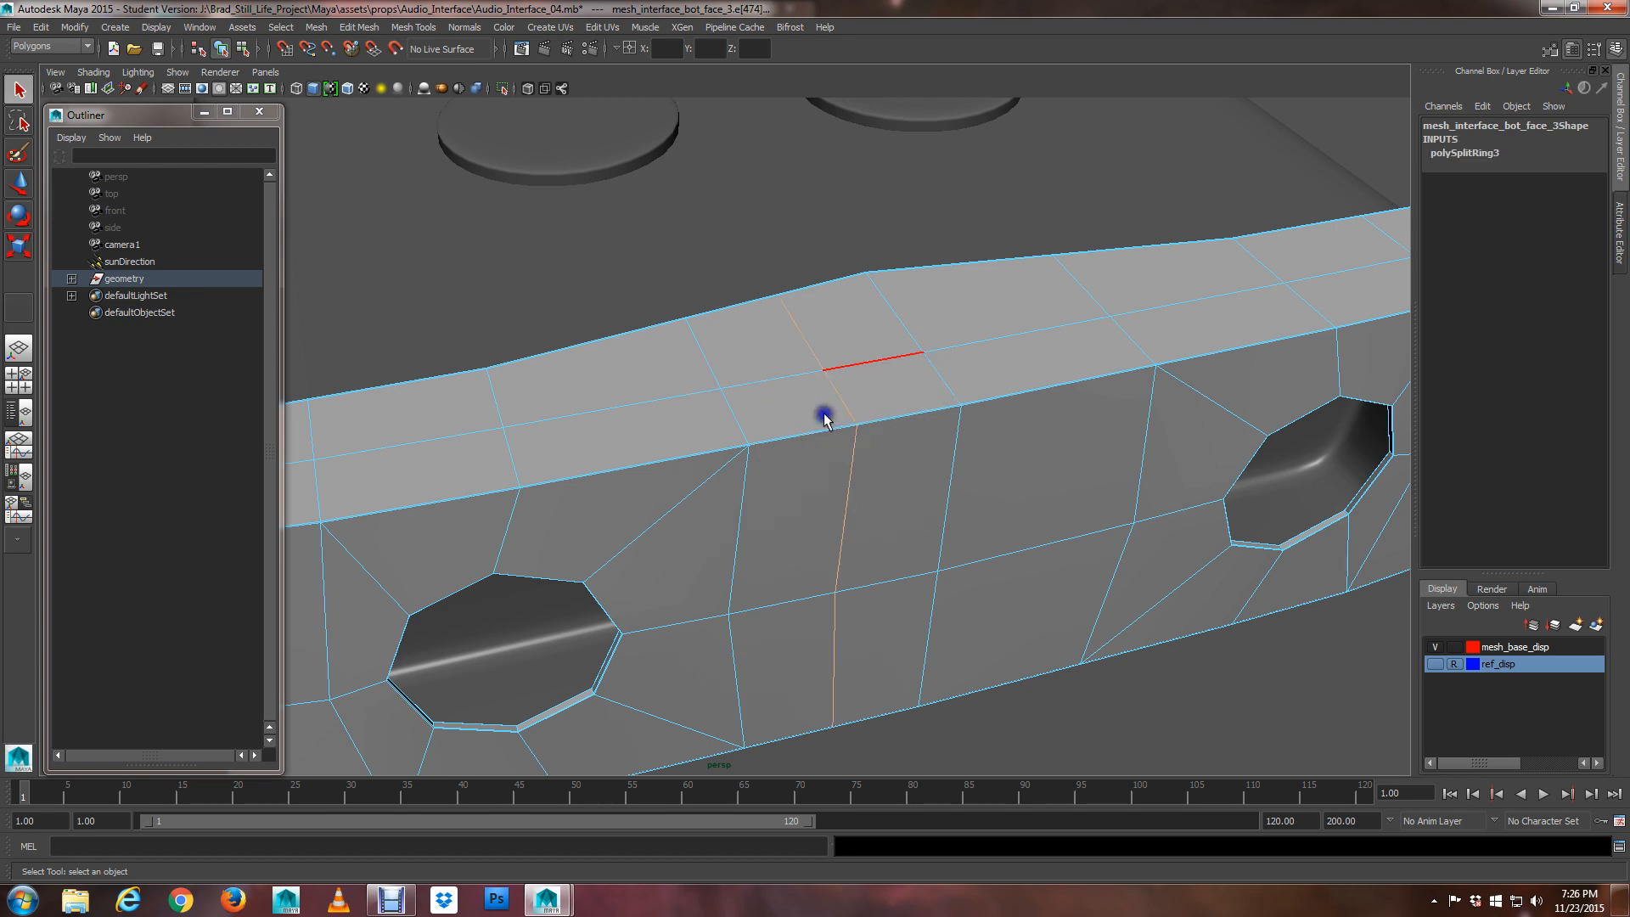
Insert a matching vertical edge loop just right of the face piece's center by splitting the edge ring there
{"action": "scroll", "coordinate": [931, 462], "scroll_direction": "up", "scroll_amount": 6}
{"action": "scroll", "coordinate": [903, 324], "scroll_direction": "down", "scroll_amount": 5}
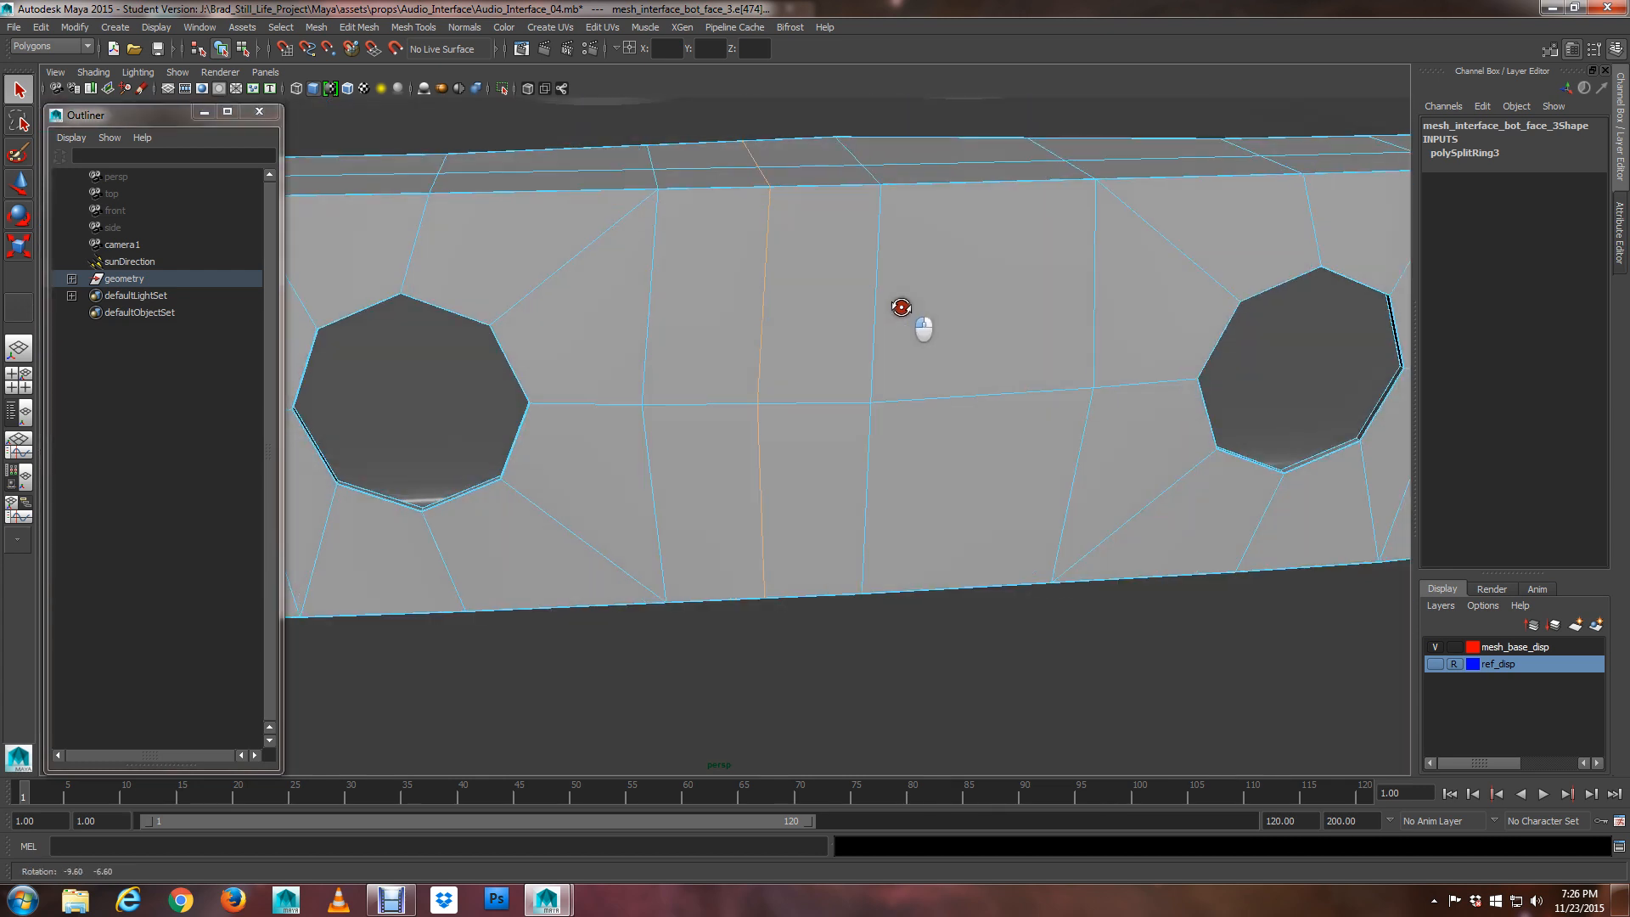
{"action": "left_click", "coordinate": [783, 442]}
{"action": "middle_click_drag", "start_coordinate": [823, 392], "coordinate": [826, 434], "text": "alt"}
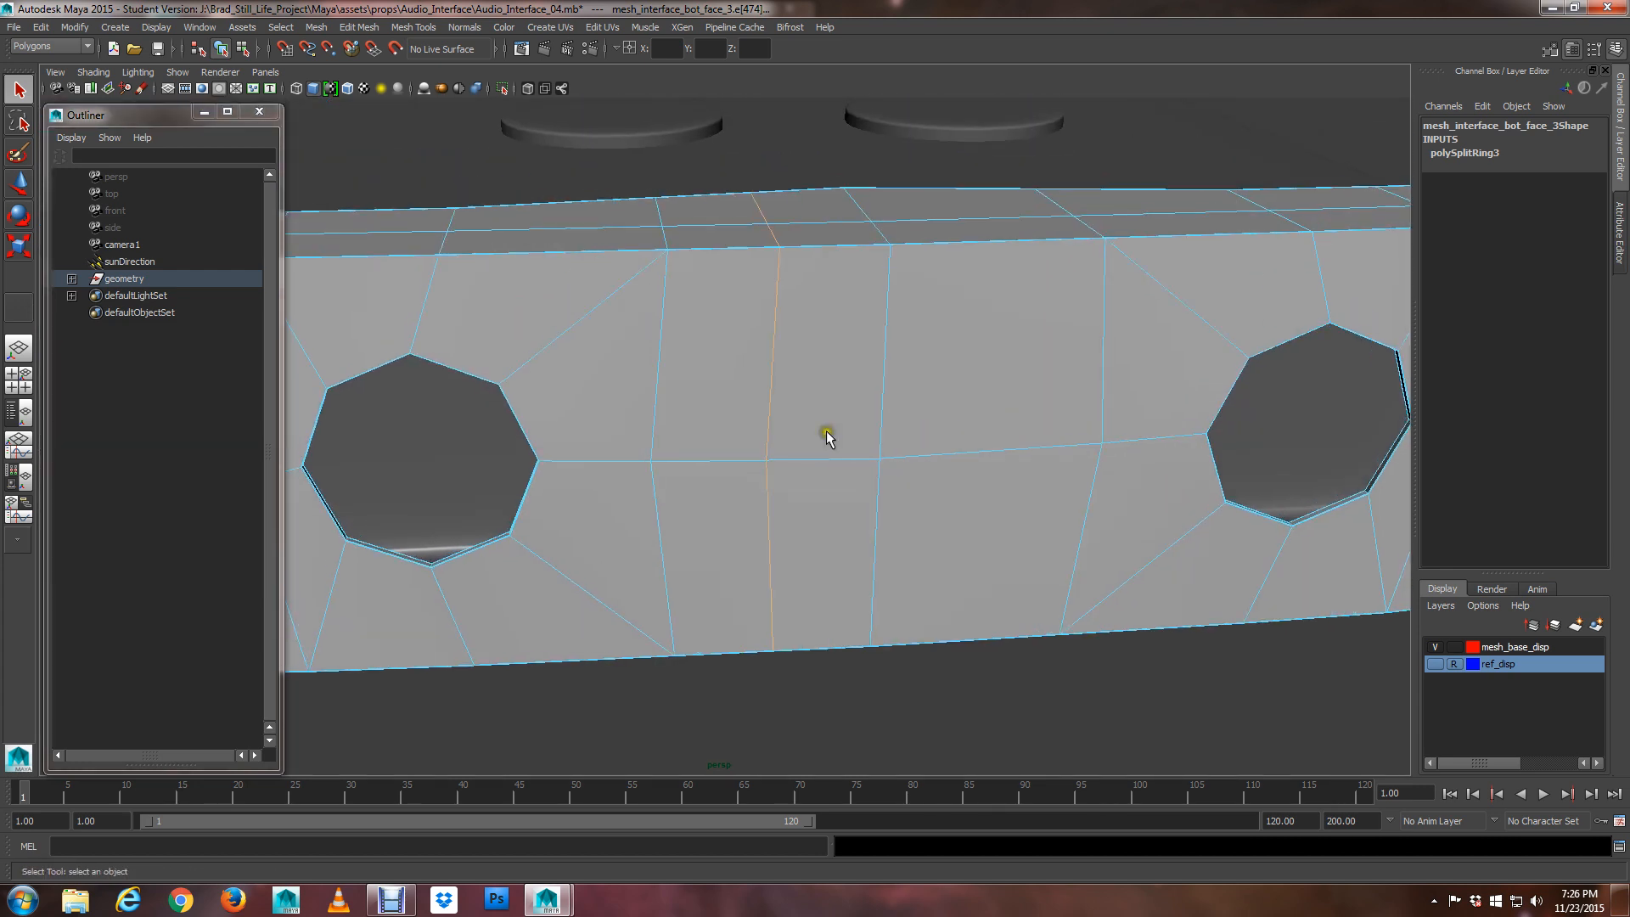
{"action": "mouse_move", "coordinate": [826, 434]}
{"action": "left_mouse_down", "text": "alt"}
{"action": "mouse_move", "coordinate": [823, 421]}
{"action": "mouse_move", "coordinate": [806, 433]}
{"action": "mouse_move", "coordinate": [815, 454]}
{"action": "left_mouse_up", "text": "alt"}
{"action": "scroll", "coordinate": [781, 462], "scroll_direction": "up", "scroll_amount": 2}
{"action": "left_click_drag", "start_coordinate": [783, 464], "coordinate": [780, 460], "text": "alt"}
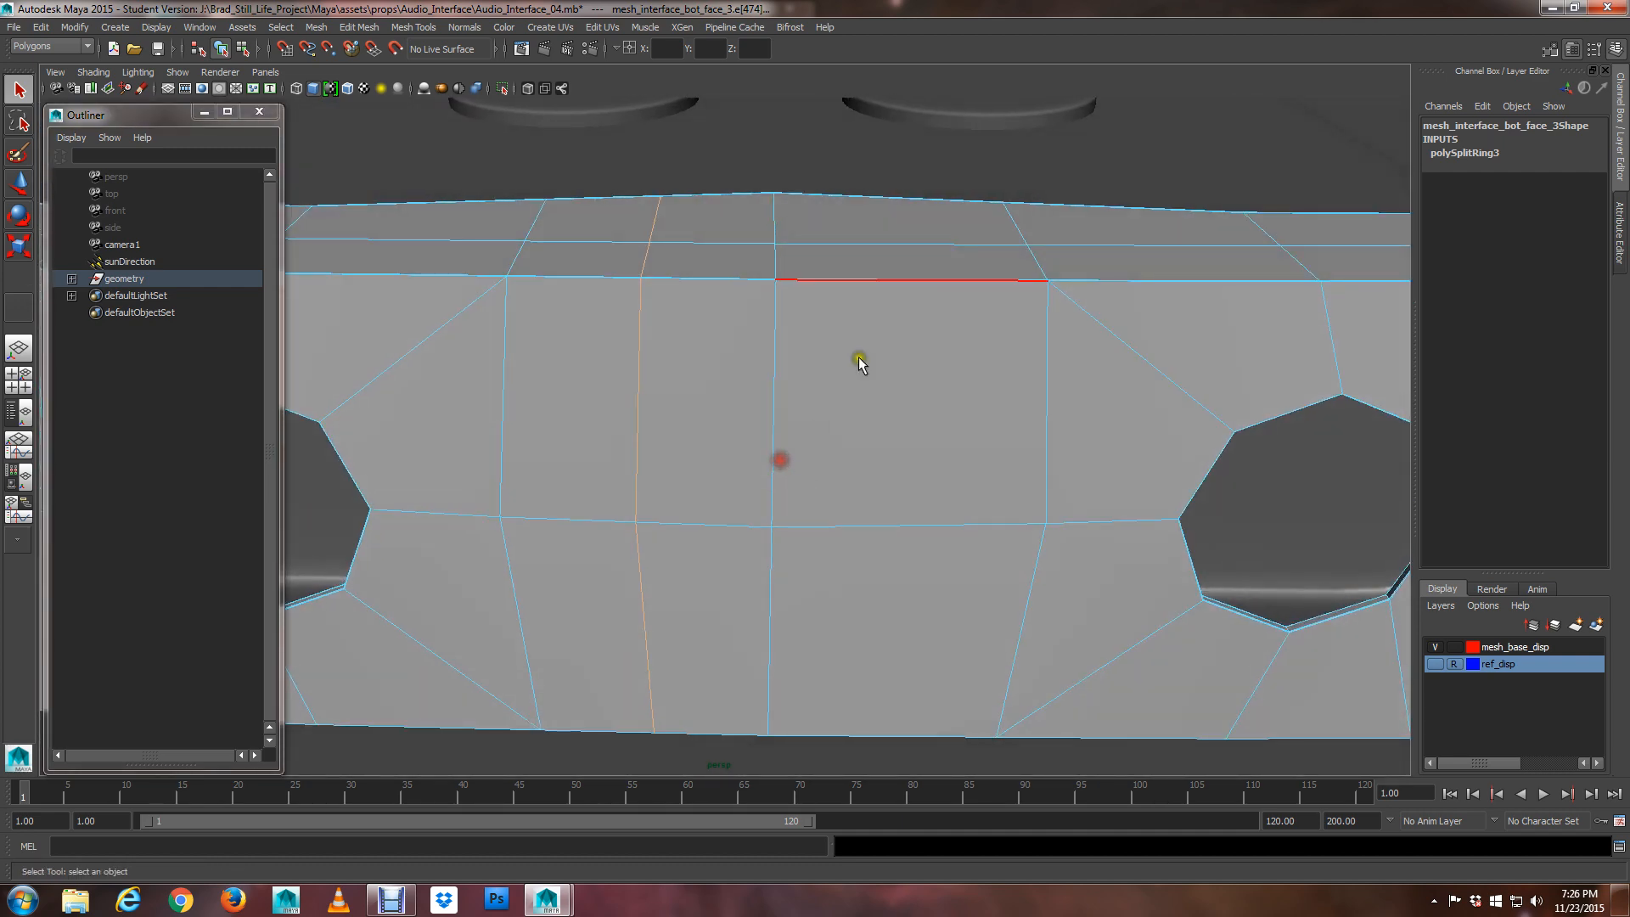
{"action": "left_click", "coordinate": [908, 288]}
{"action": "scroll", "coordinate": [908, 289], "scroll_direction": "down", "scroll_amount": 1}
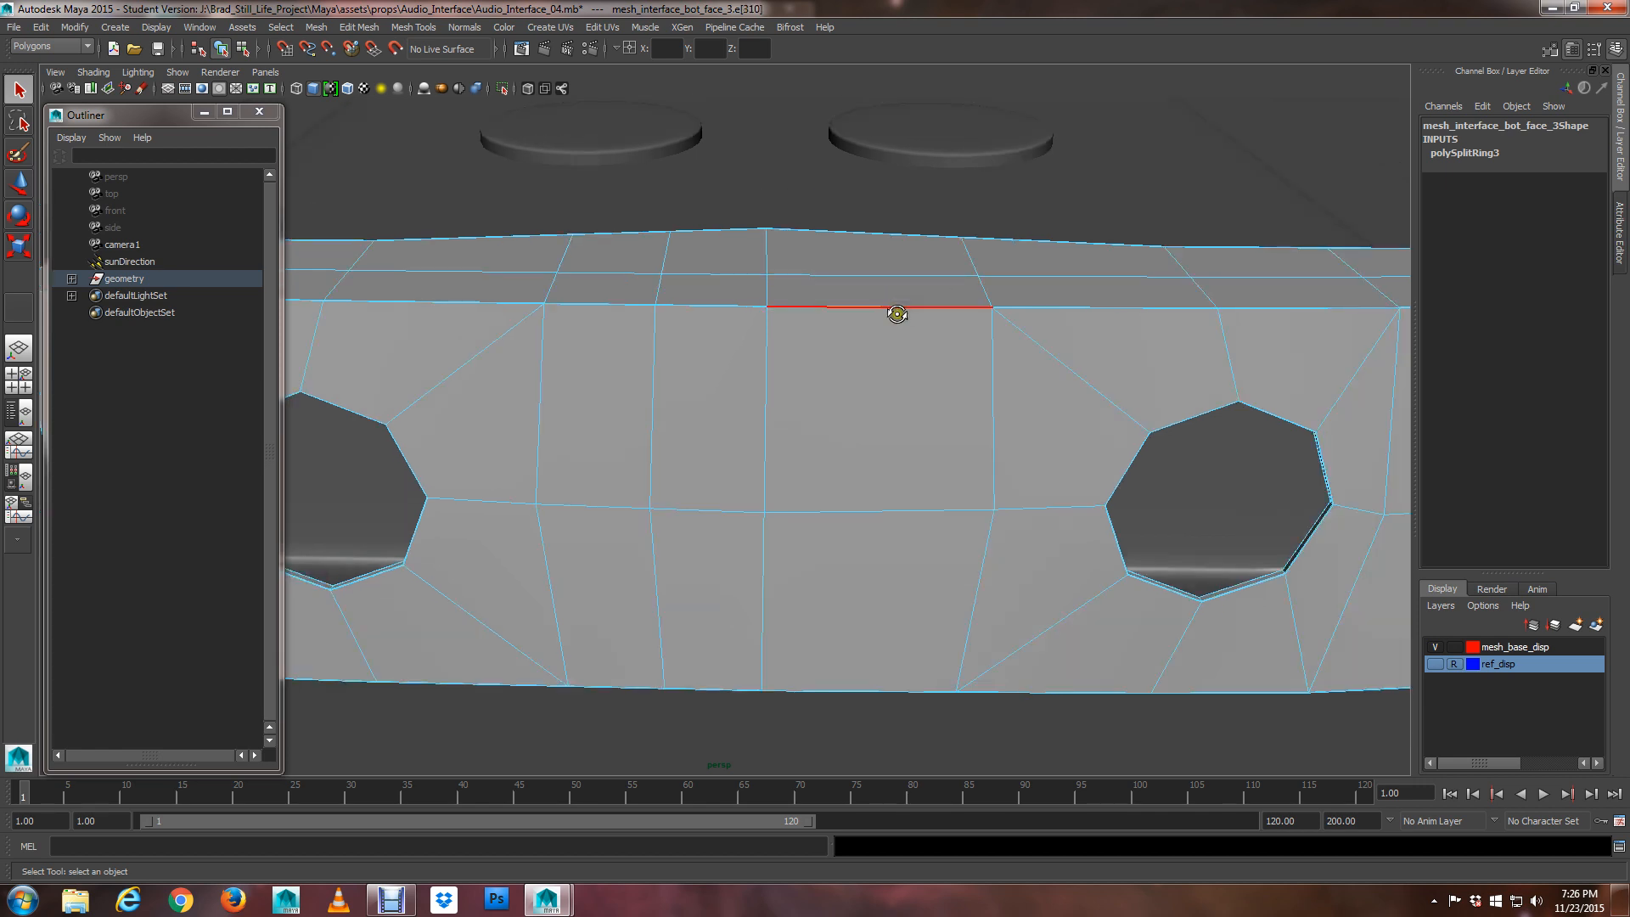
{"action": "left_click_drag", "start_coordinate": [896, 310], "coordinate": [903, 331], "text": "alt"}
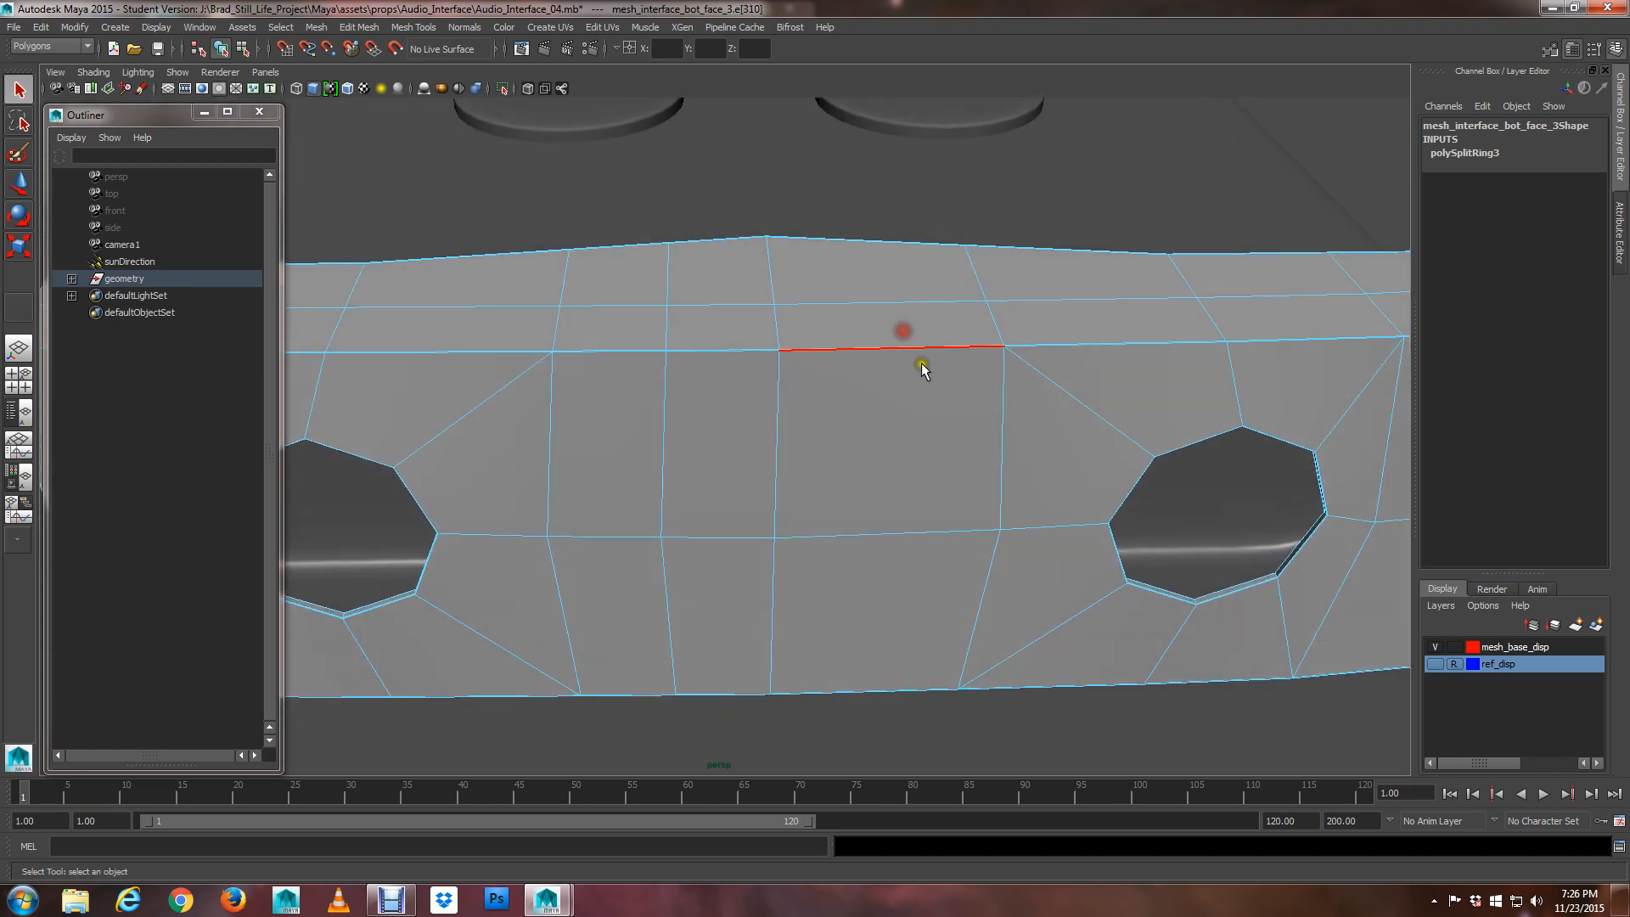
{"action": "key", "text": "g"}
{"action": "left_click_drag", "start_coordinate": [908, 446], "coordinate": [841, 429], "text": "alt"}
{"action": "scroll", "coordinate": [899, 430], "scroll_direction": "down", "scroll_amount": 1}
{"action": "double_click", "coordinate": [898, 430]}
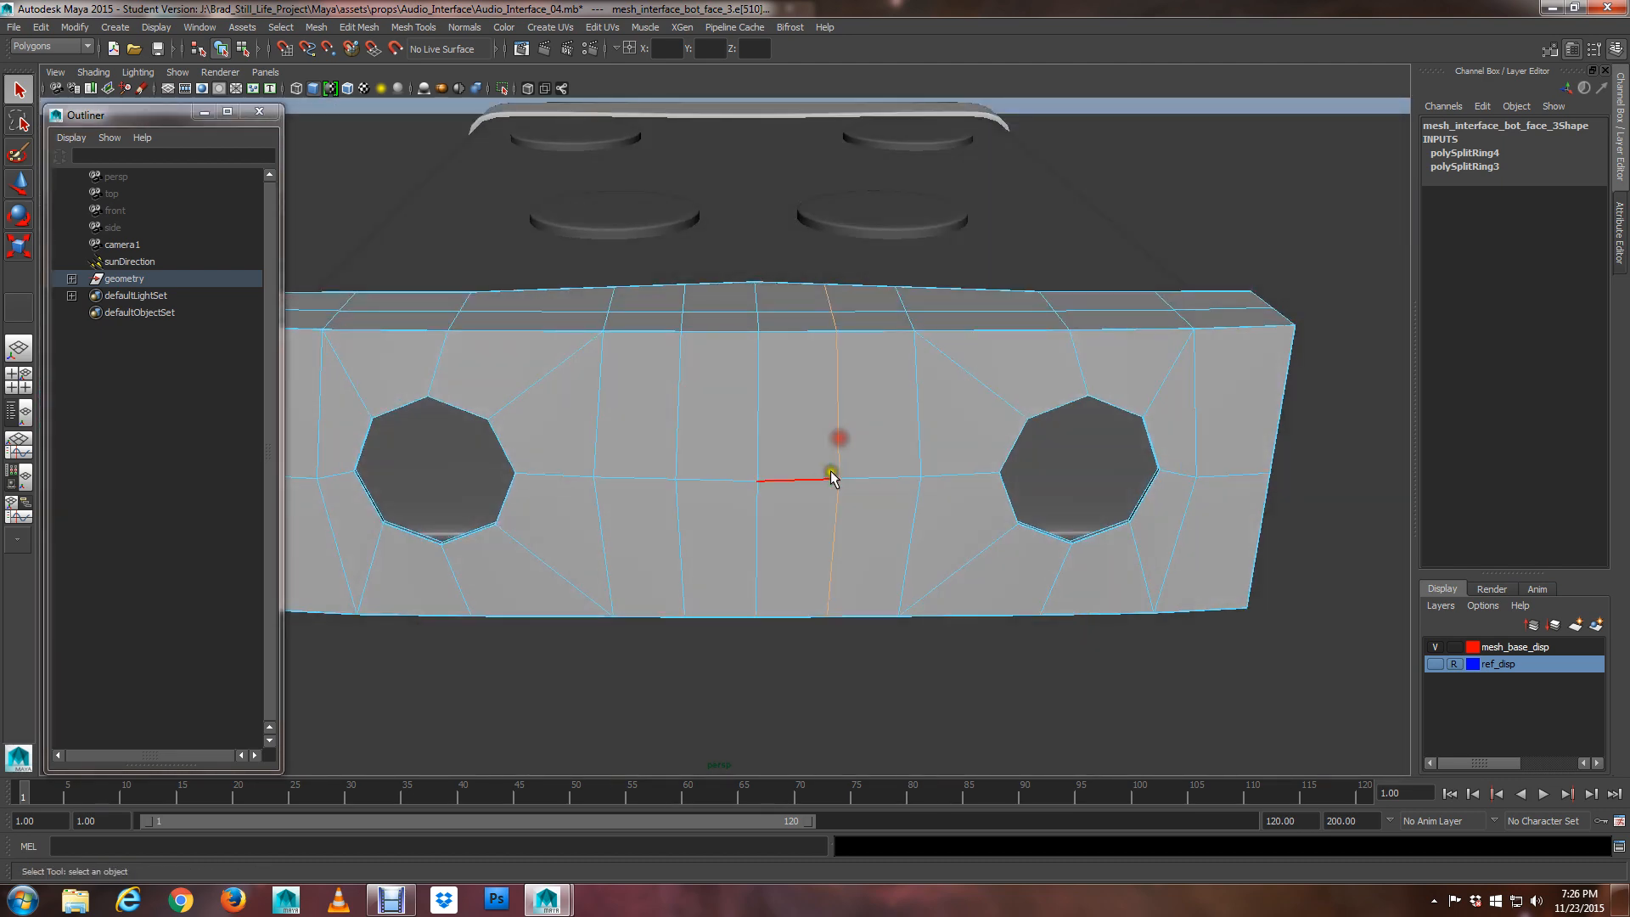
Examine the face piece's back edge profile between the holes in the top view, comparing smoothed and unsmoothed display
{"action": "scroll", "coordinate": [811, 475], "scroll_direction": "up", "scroll_amount": 3}
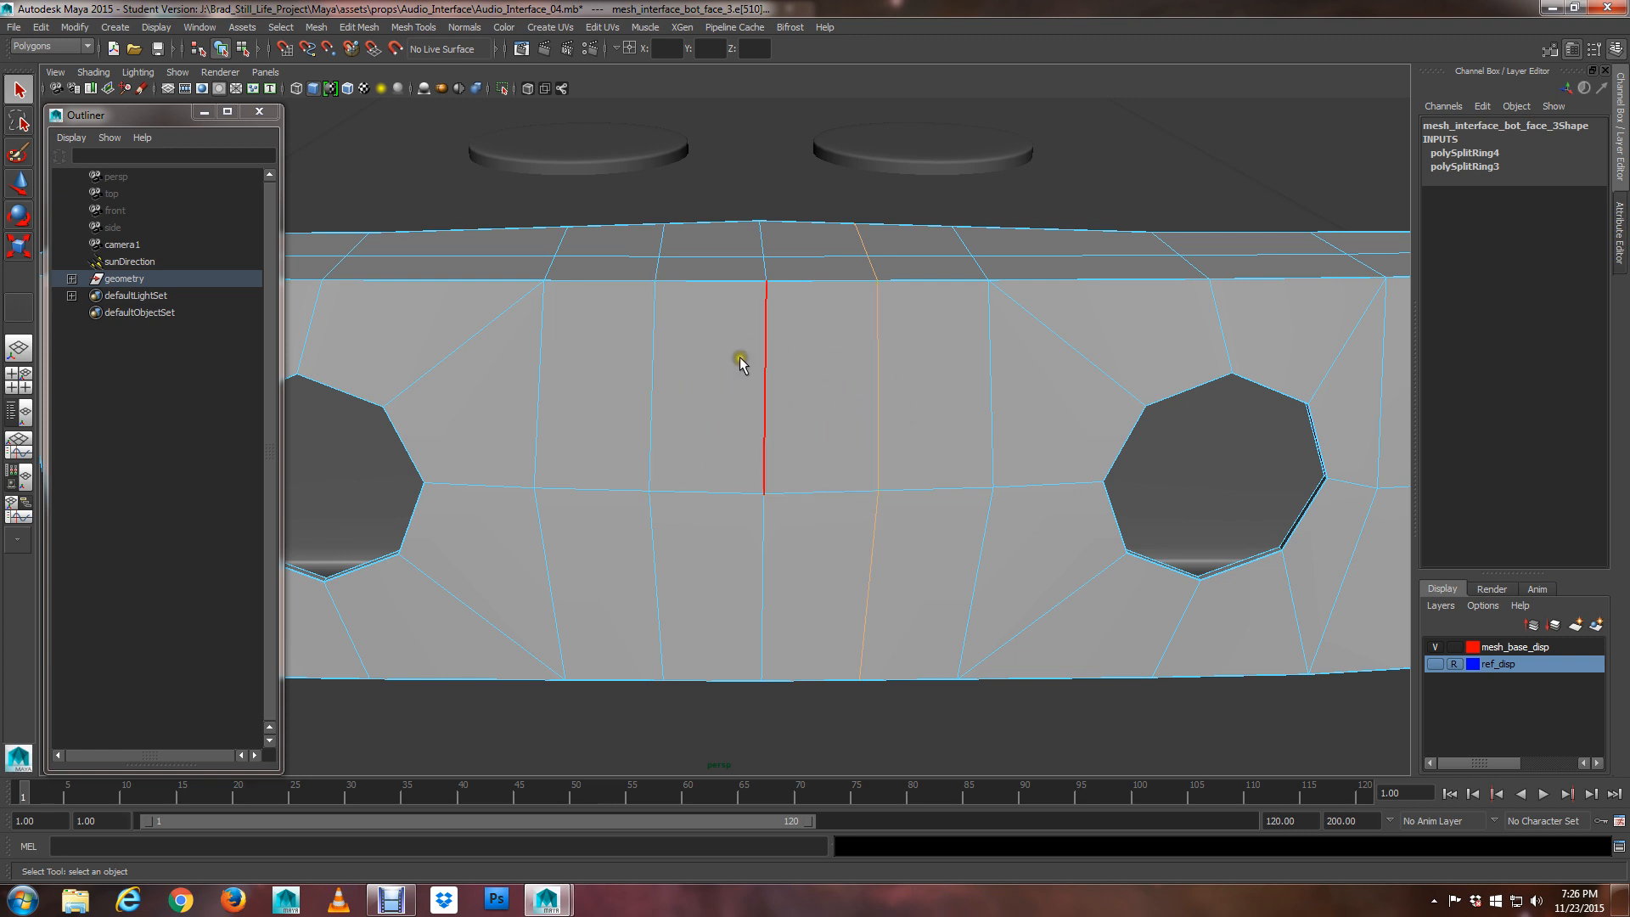
{"action": "left_click_drag", "start_coordinate": [766, 414], "coordinate": [786, 487], "text": "alt"}
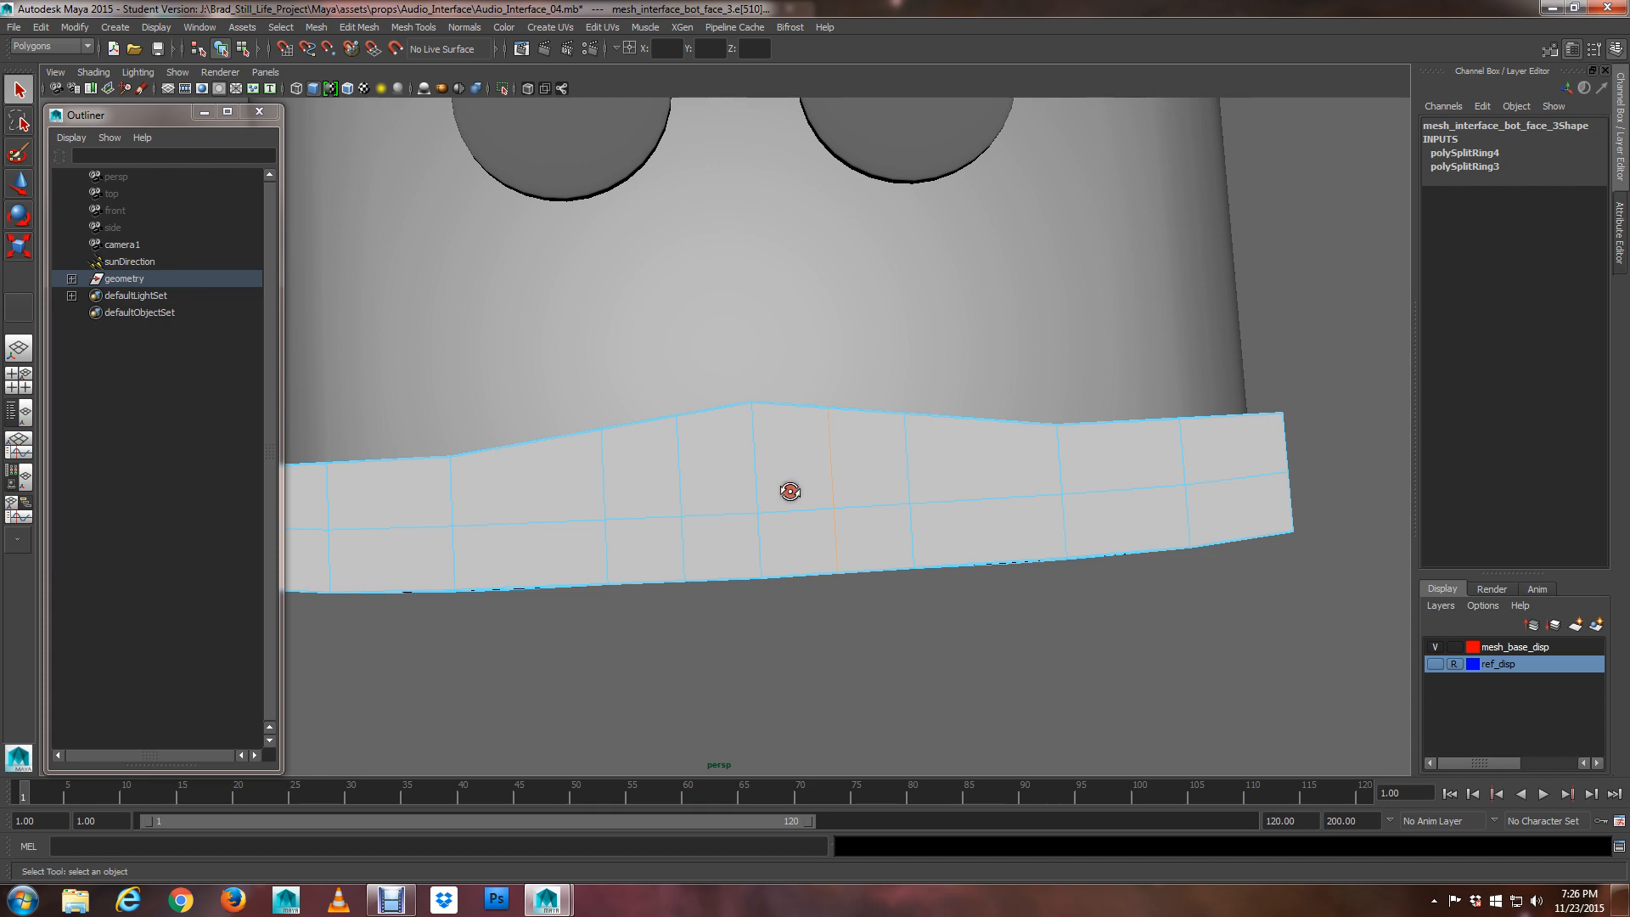
{"action": "key", "text": "space"}
{"action": "key", "text": "space"}
{"action": "scroll", "coordinate": [620, 293], "scroll_direction": "down", "scroll_amount": 8}
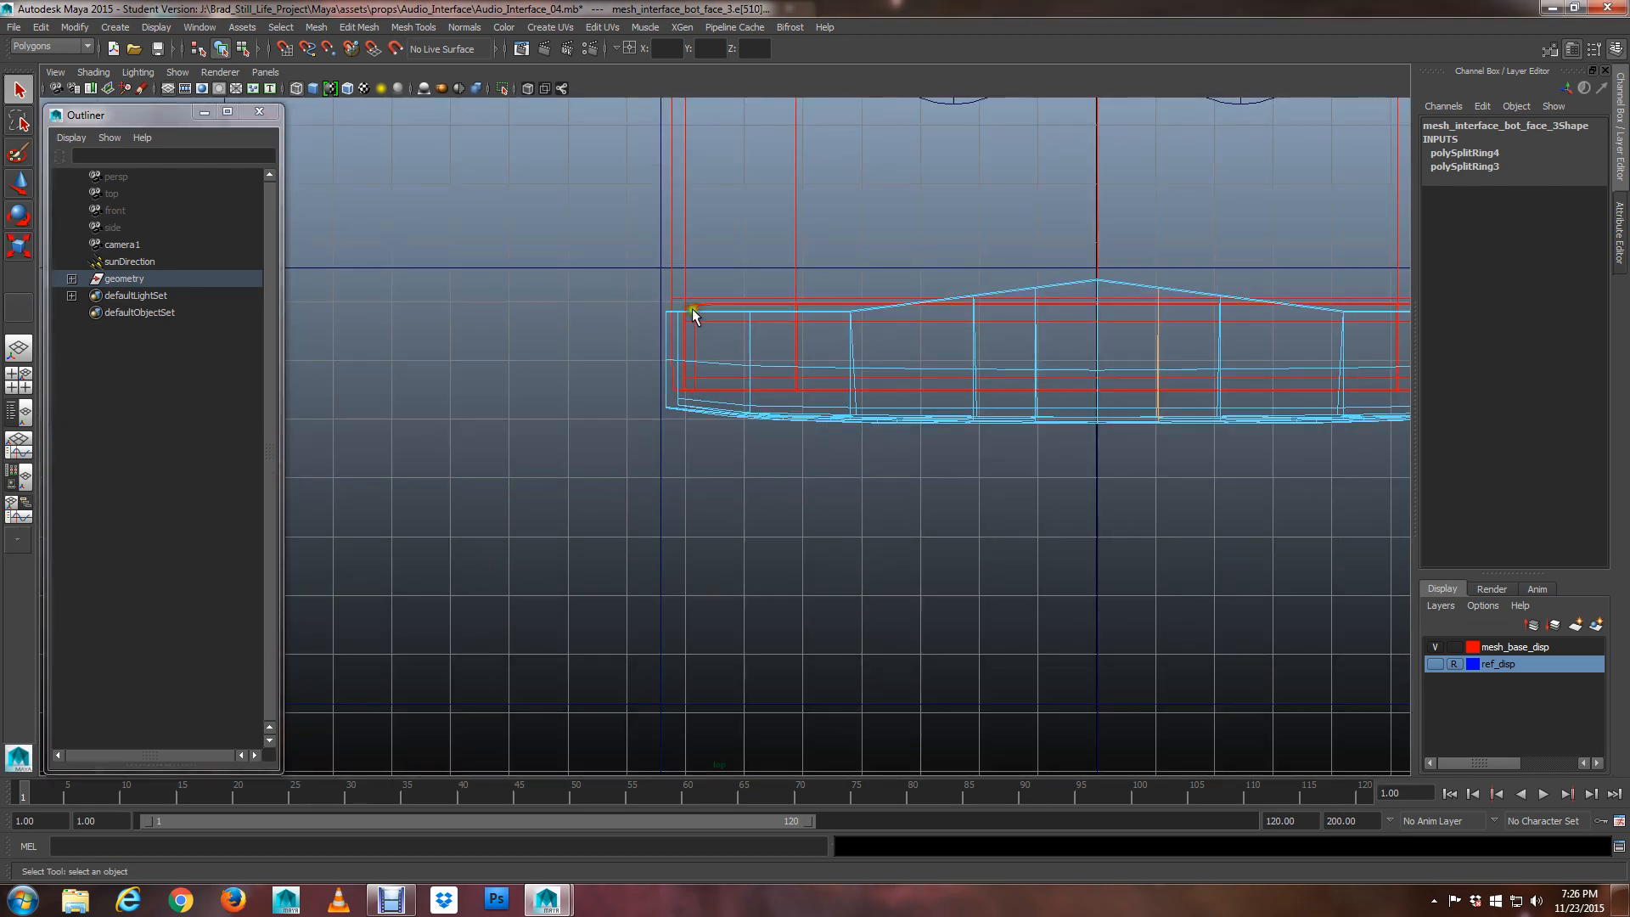
{"action": "middle_click_drag", "start_coordinate": [951, 320], "coordinate": [630, 382], "text": "alt"}
{"action": "scroll", "coordinate": [731, 382], "scroll_direction": "up", "scroll_amount": 10}
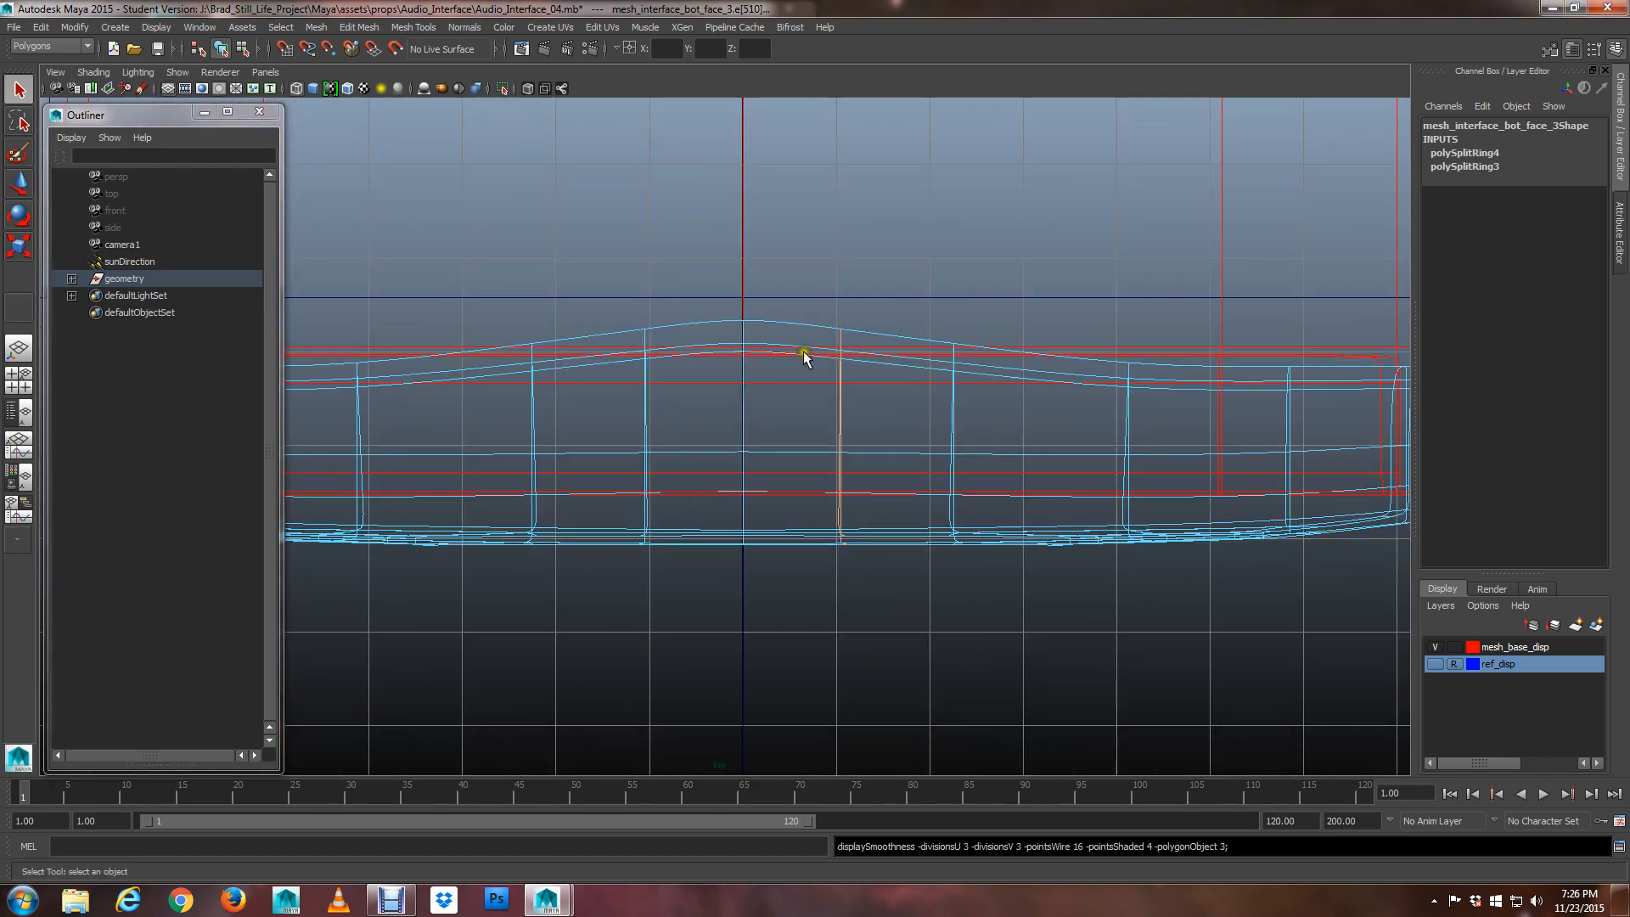
{"action": "middle_click_drag", "start_coordinate": [804, 353], "coordinate": [784, 374], "text": "alt"}
{"action": "scroll", "coordinate": [785, 377], "scroll_direction": "up", "scroll_amount": 3}
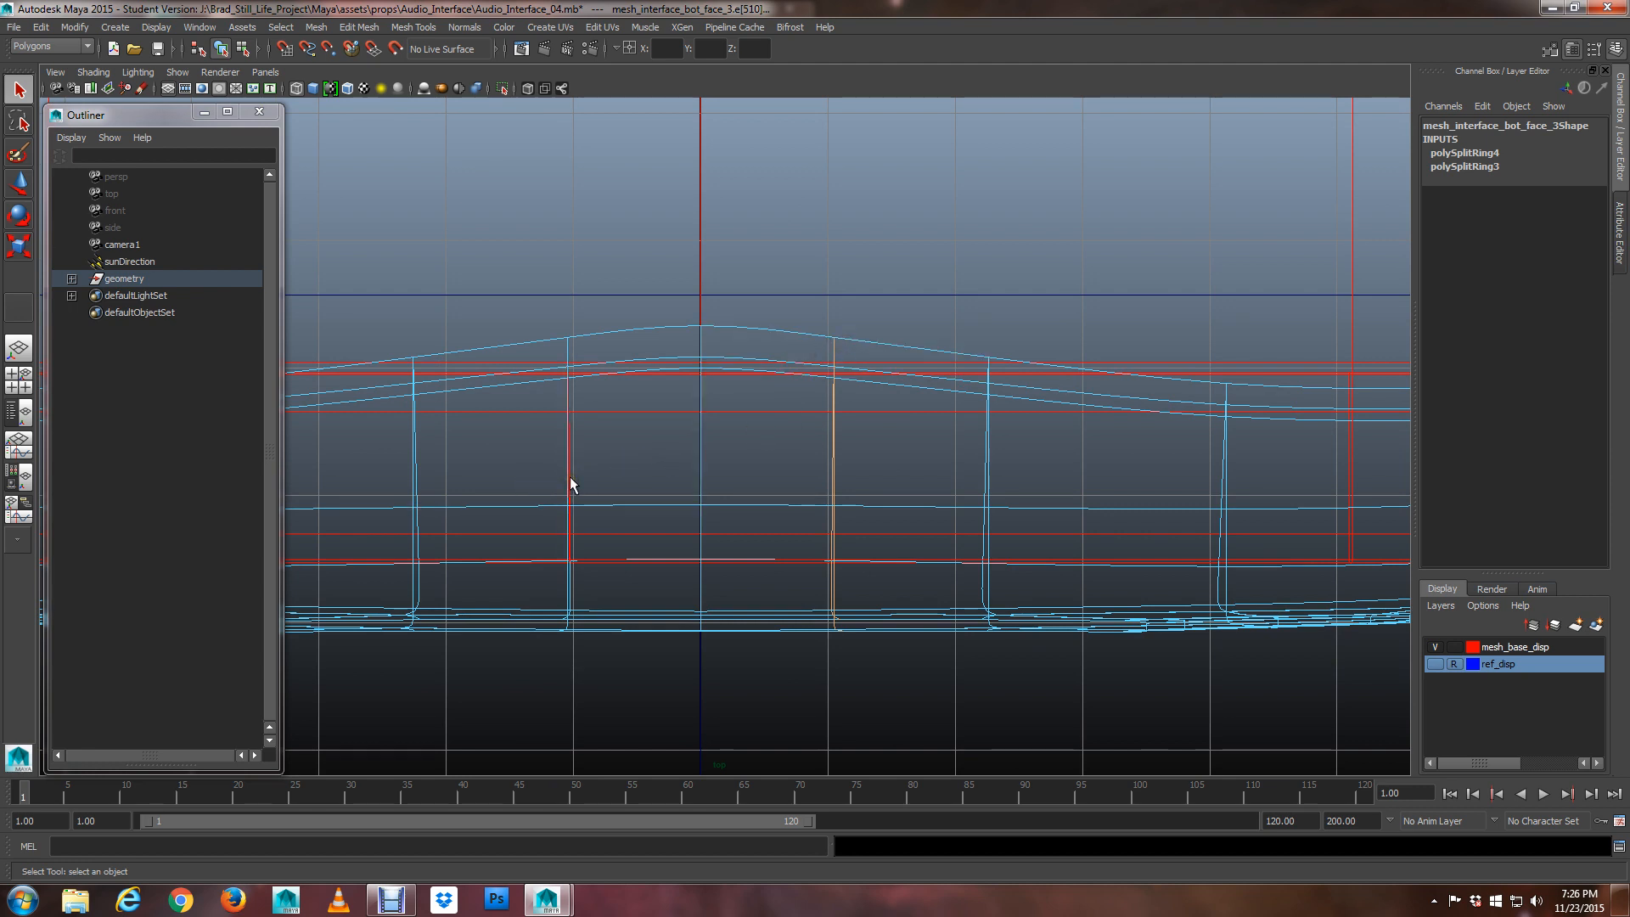
{"action": "key", "text": "1"}
{"action": "scroll", "coordinate": [651, 463], "scroll_direction": "up", "scroll_amount": 3}
{"action": "middle_click_drag", "start_coordinate": [594, 482], "coordinate": [658, 489], "text": "alt"}
{"action": "scroll", "coordinate": [658, 489], "scroll_direction": "down", "scroll_amount": 7}
{"action": "scroll", "coordinate": [655, 378], "scroll_direction": "up", "scroll_amount": 1}
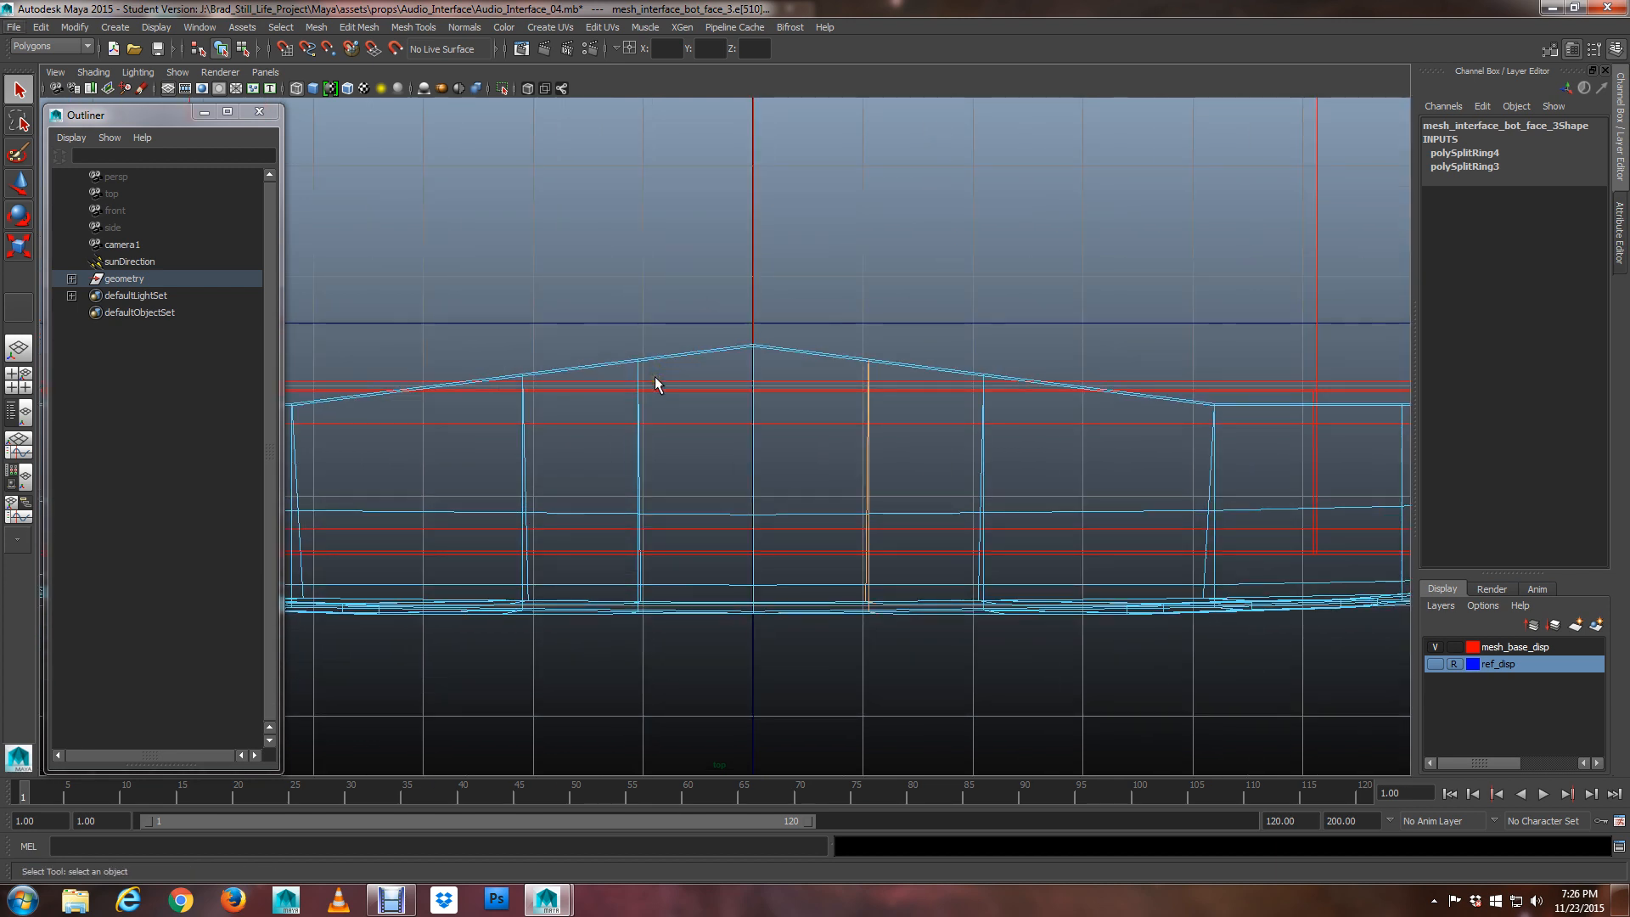
Move the two back-edge vertices on the new loops beside the center slightly toward the device body to round the bulge
{"action": "right_click_drag", "start_coordinate": [634, 367], "coordinate": [611, 373]}
{"action": "key", "text": "3"}
{"action": "middle_click_drag", "start_coordinate": [675, 380], "coordinate": [662, 378], "text": "alt"}
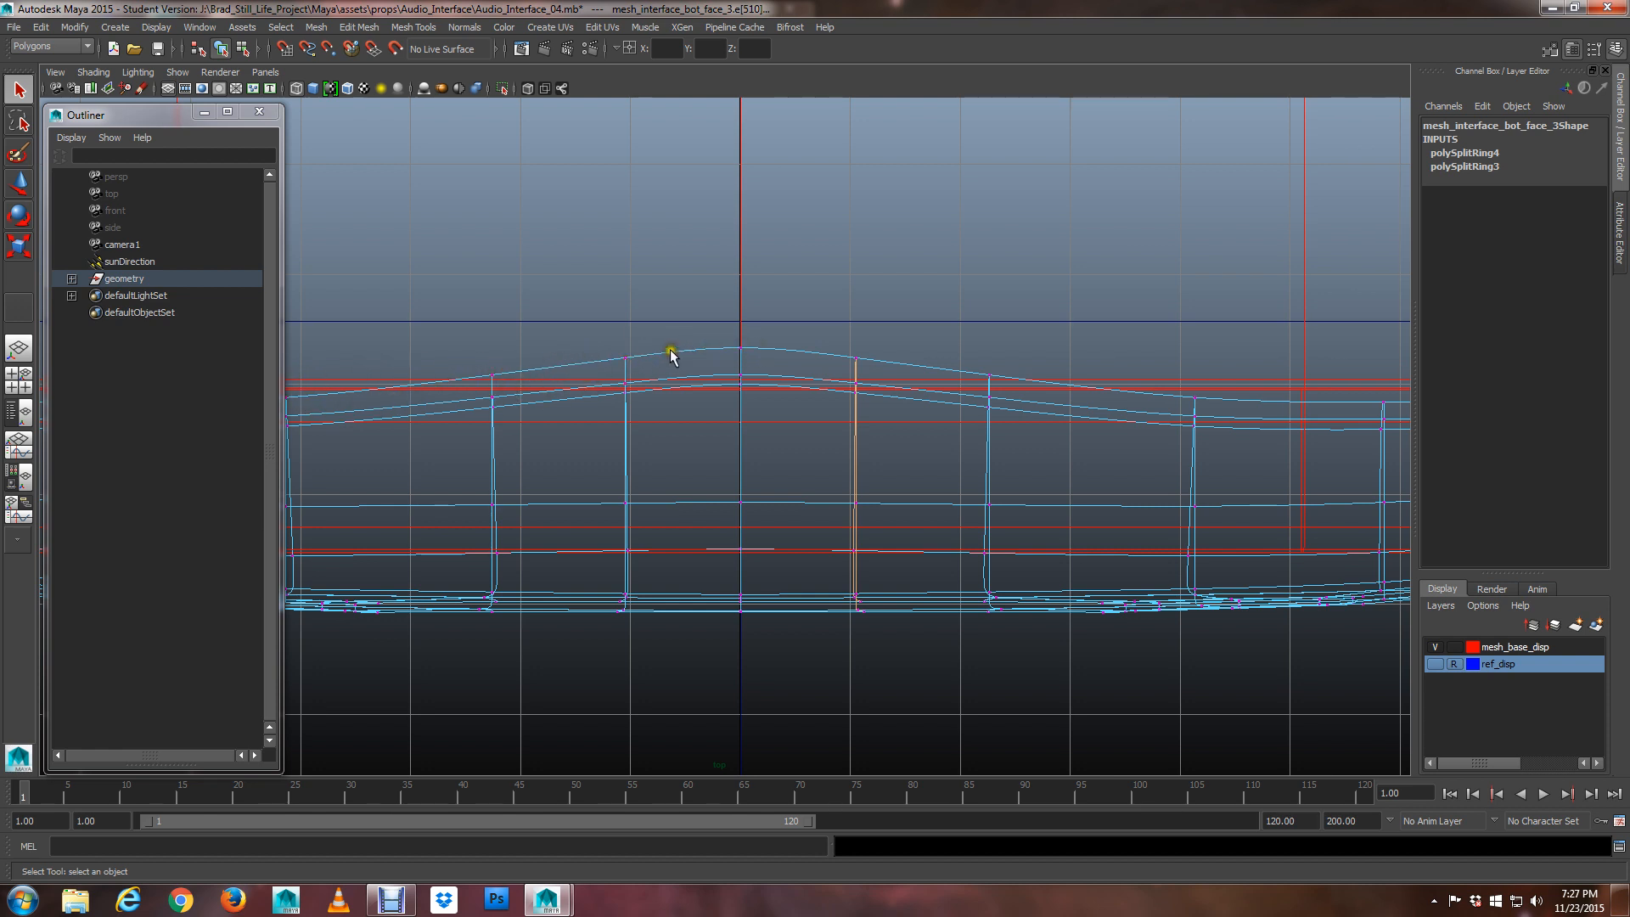
{"action": "left_click_drag", "start_coordinate": [670, 355], "coordinate": [575, 462]}
{"action": "key", "text": "1"}
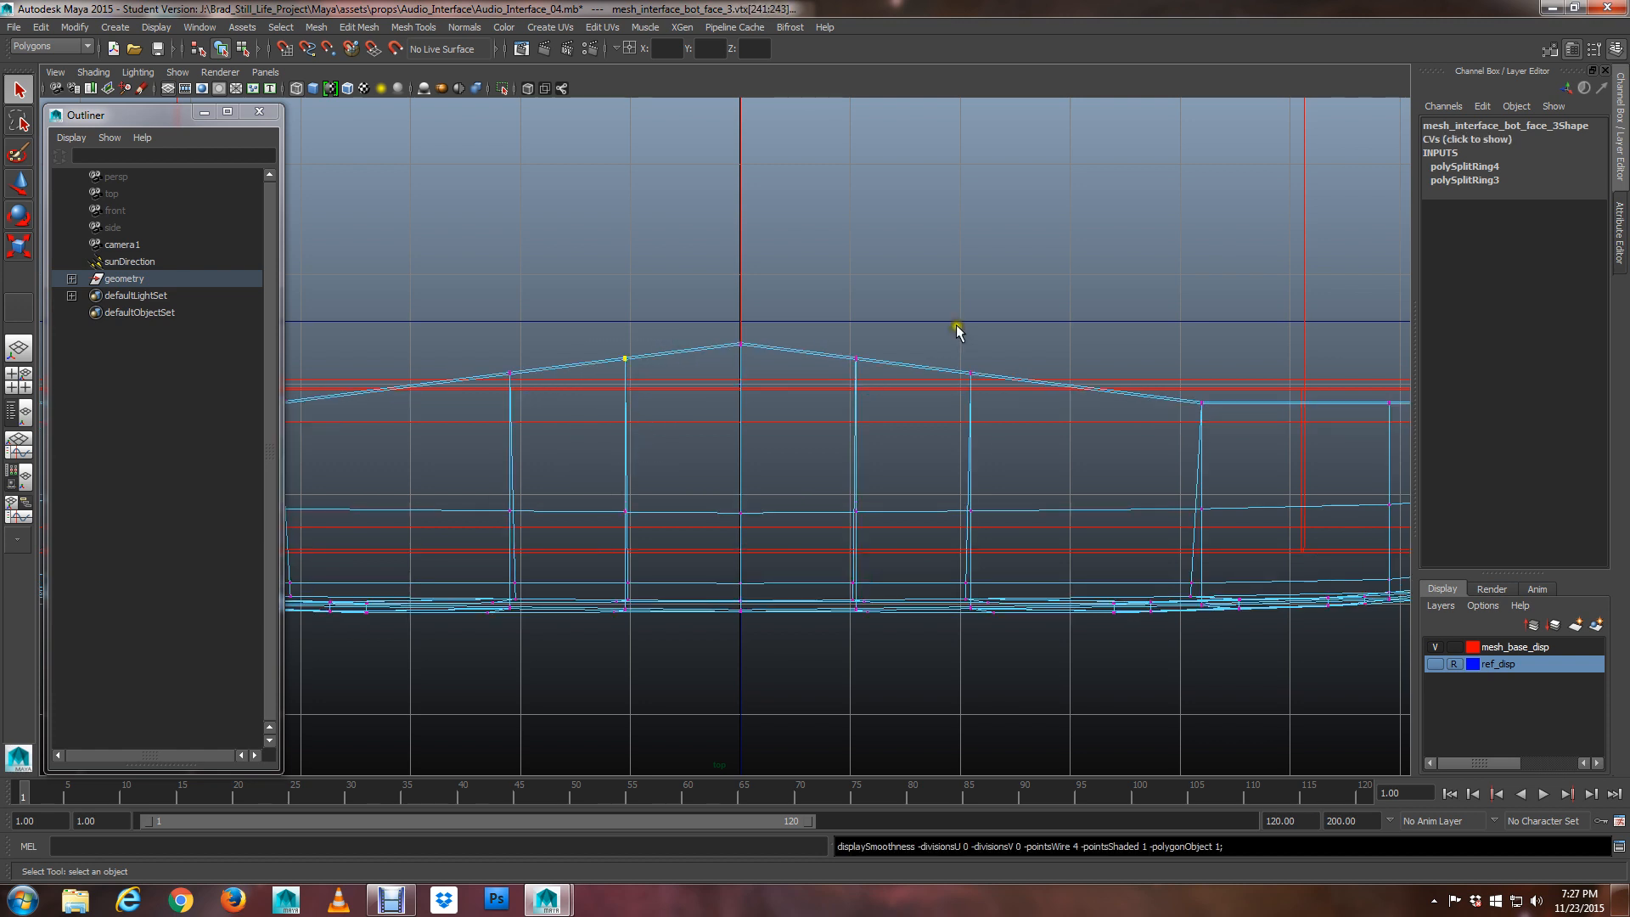
{"action": "left_click_drag", "start_coordinate": [934, 289], "coordinate": [815, 422], "text": "shift"}
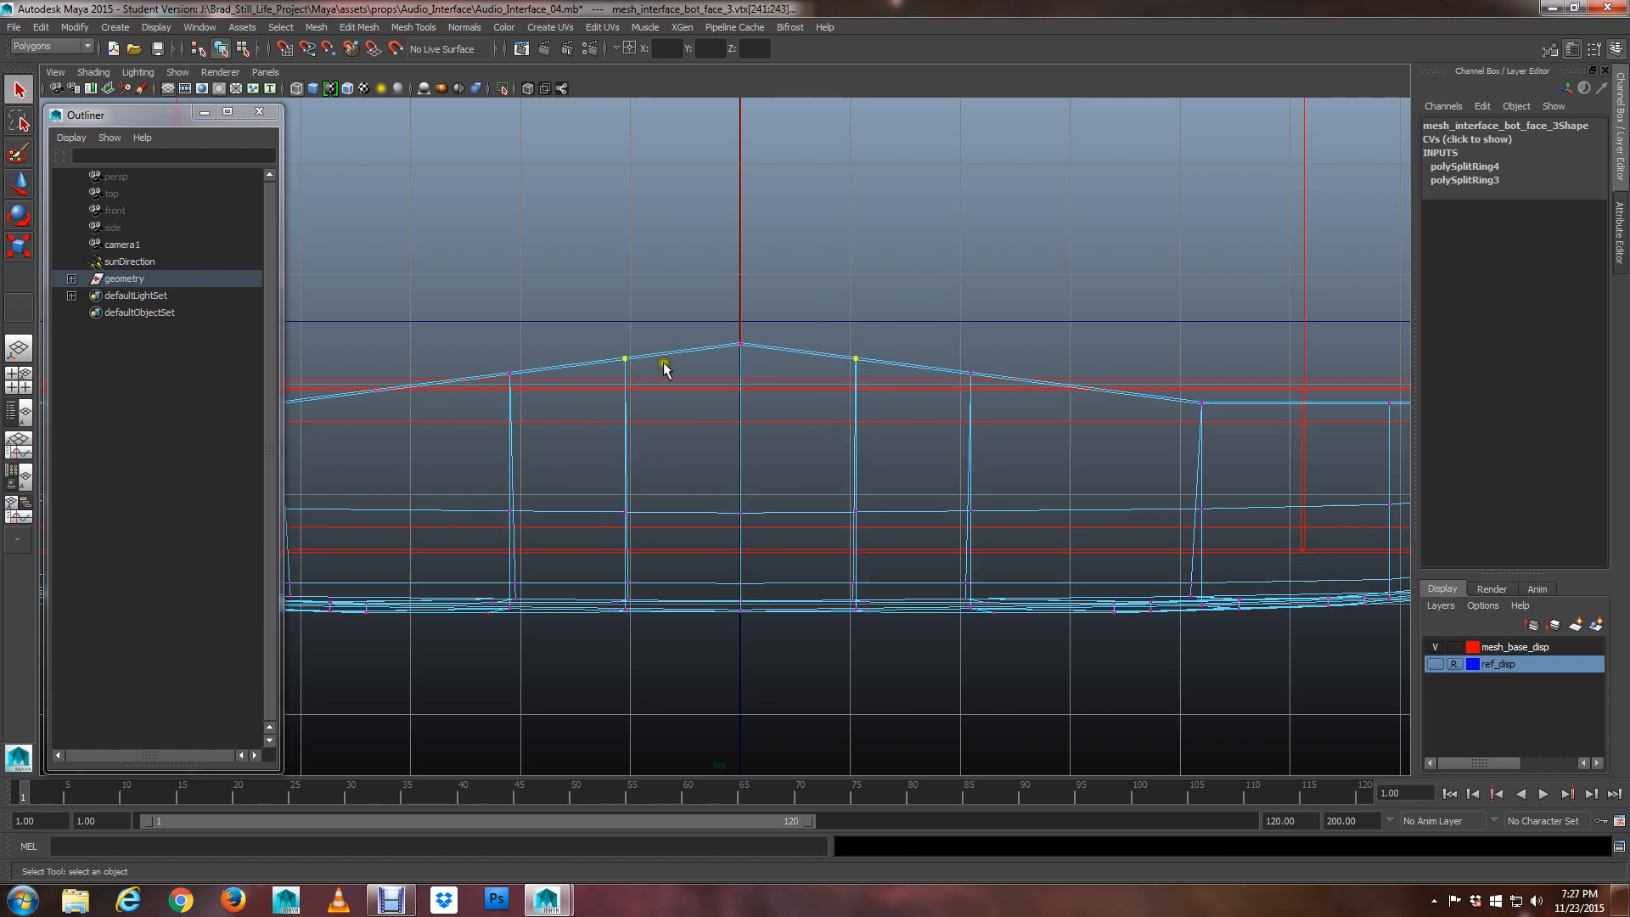
{"action": "key", "text": "w"}
{"action": "left_click_drag", "start_coordinate": [742, 450], "coordinate": [744, 443]}
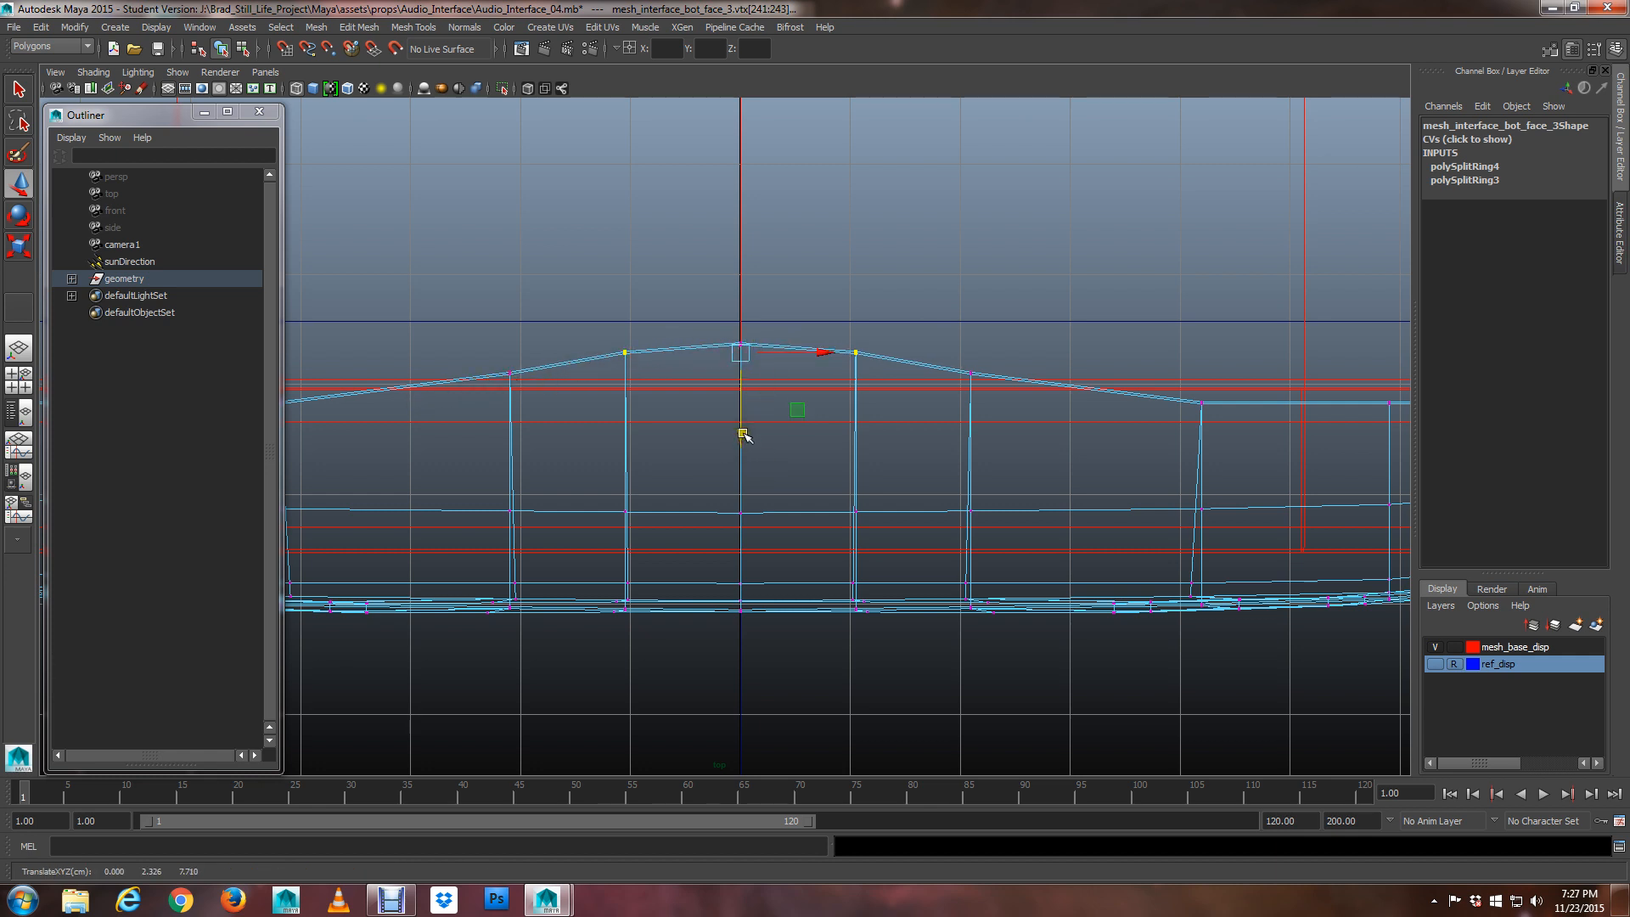
{"action": "left_click_drag", "start_coordinate": [743, 435], "coordinate": [741, 430]}
{"action": "key", "text": "3"}
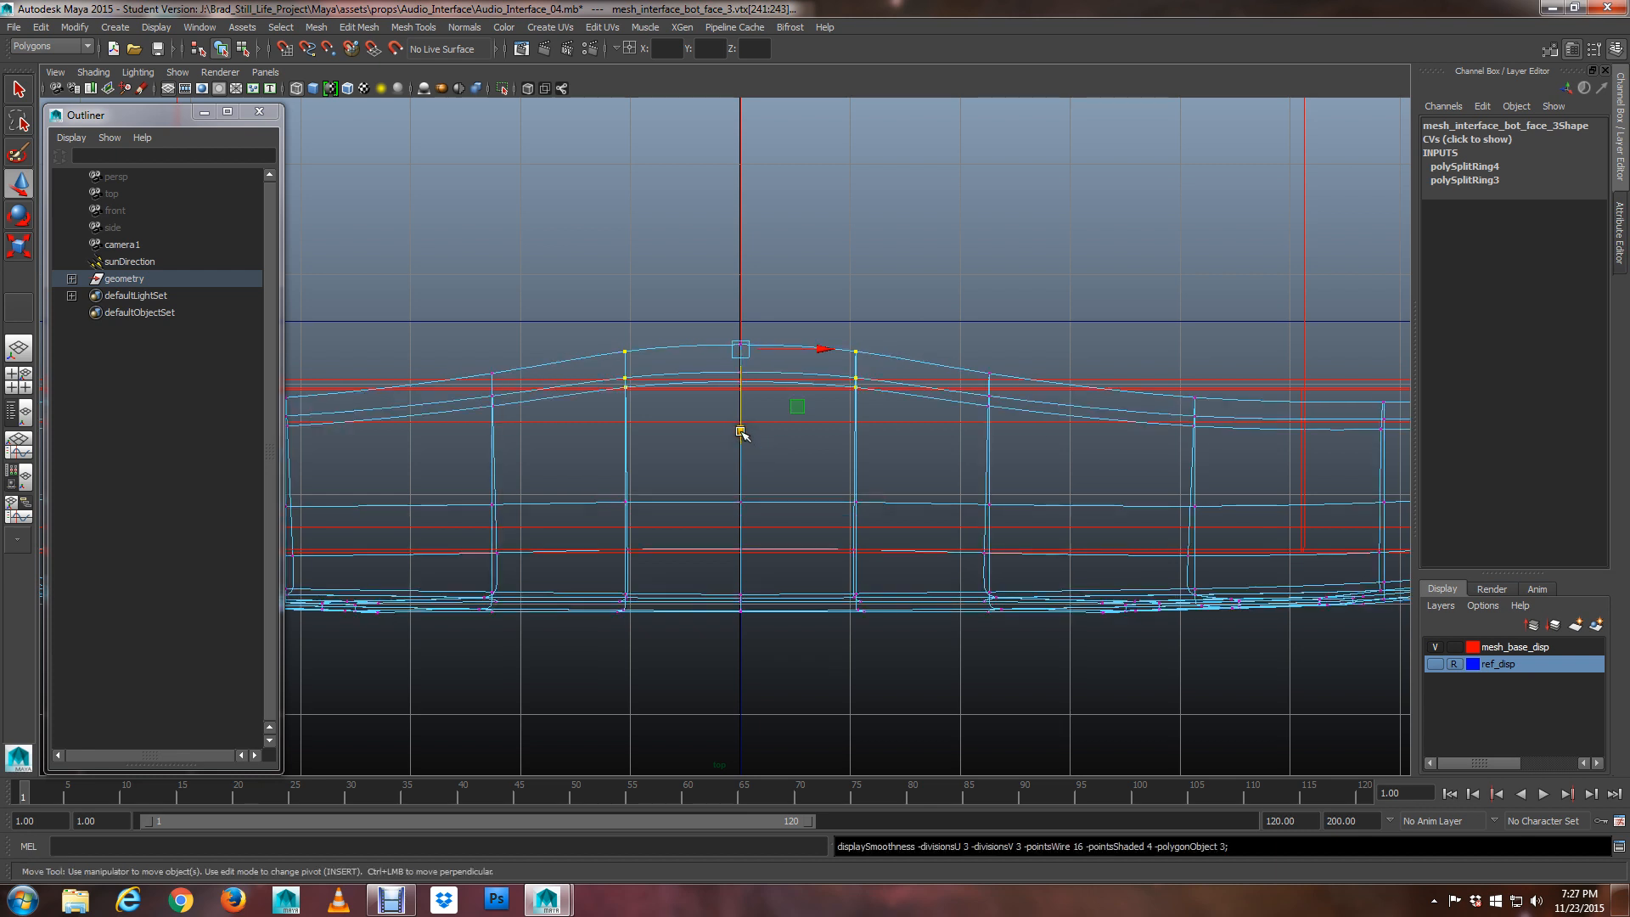
Move the next outer pair of back-edge vertices slightly toward the device body to smooth the curve of the bulge
{"action": "scroll", "coordinate": [742, 431], "scroll_direction": "up", "scroll_amount": 1}
{"action": "middle_click_drag", "start_coordinate": [518, 384], "coordinate": [592, 391], "text": "alt"}
{"action": "key", "text": "1"}
{"action": "scroll", "coordinate": [586, 396], "scroll_direction": "down", "scroll_amount": 2}
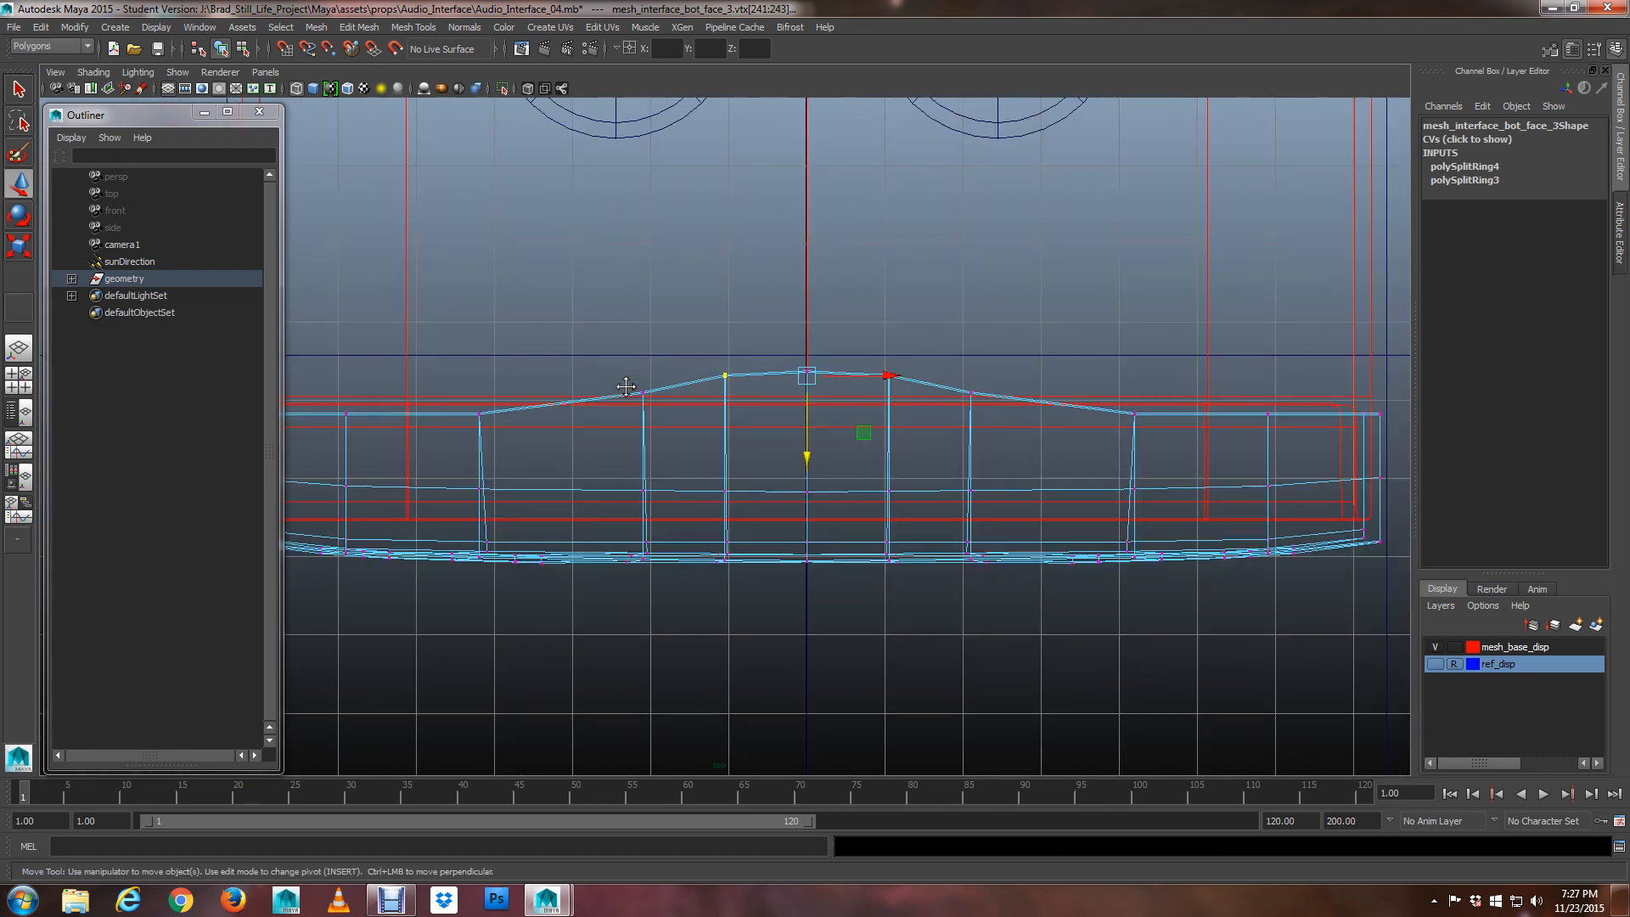
{"action": "left_click_drag", "start_coordinate": [607, 363], "coordinate": [644, 406]}
{"action": "middle_click_drag", "start_coordinate": [803, 415], "coordinate": [727, 415], "text": "alt"}
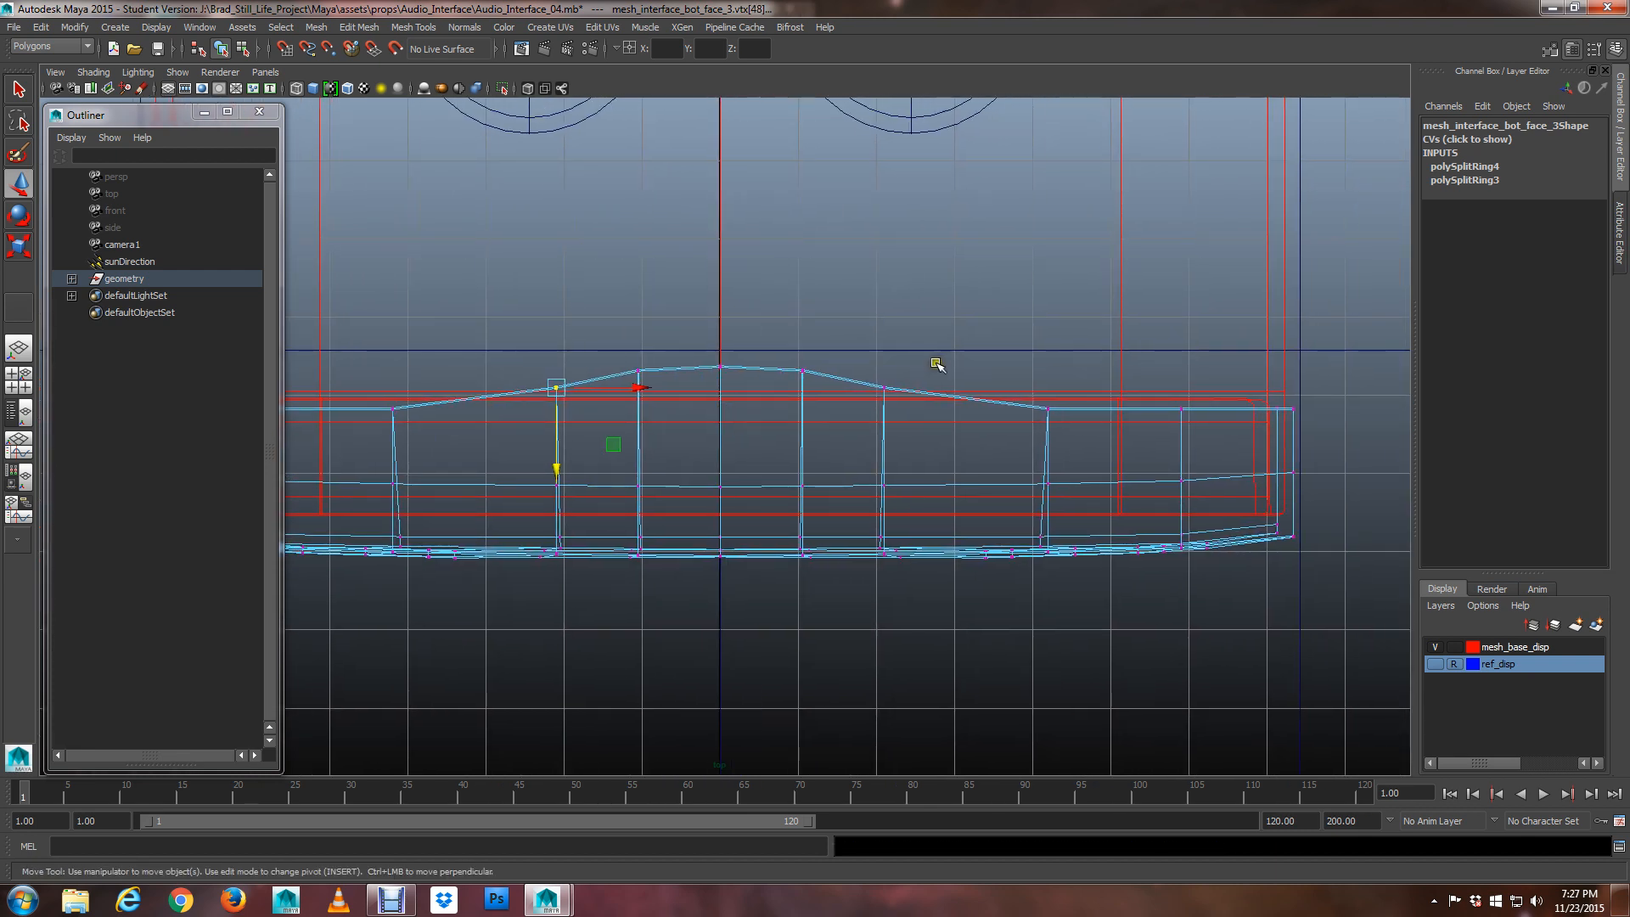
{"action": "left_click_drag", "start_coordinate": [920, 367], "coordinate": [849, 418], "text": "shift"}
{"action": "scroll", "coordinate": [850, 418], "scroll_direction": "up", "scroll_amount": 1}
{"action": "left_click_drag", "start_coordinate": [719, 465], "coordinate": [732, 457]}
{"action": "key", "text": "3"}
{"action": "key", "text": "1"}
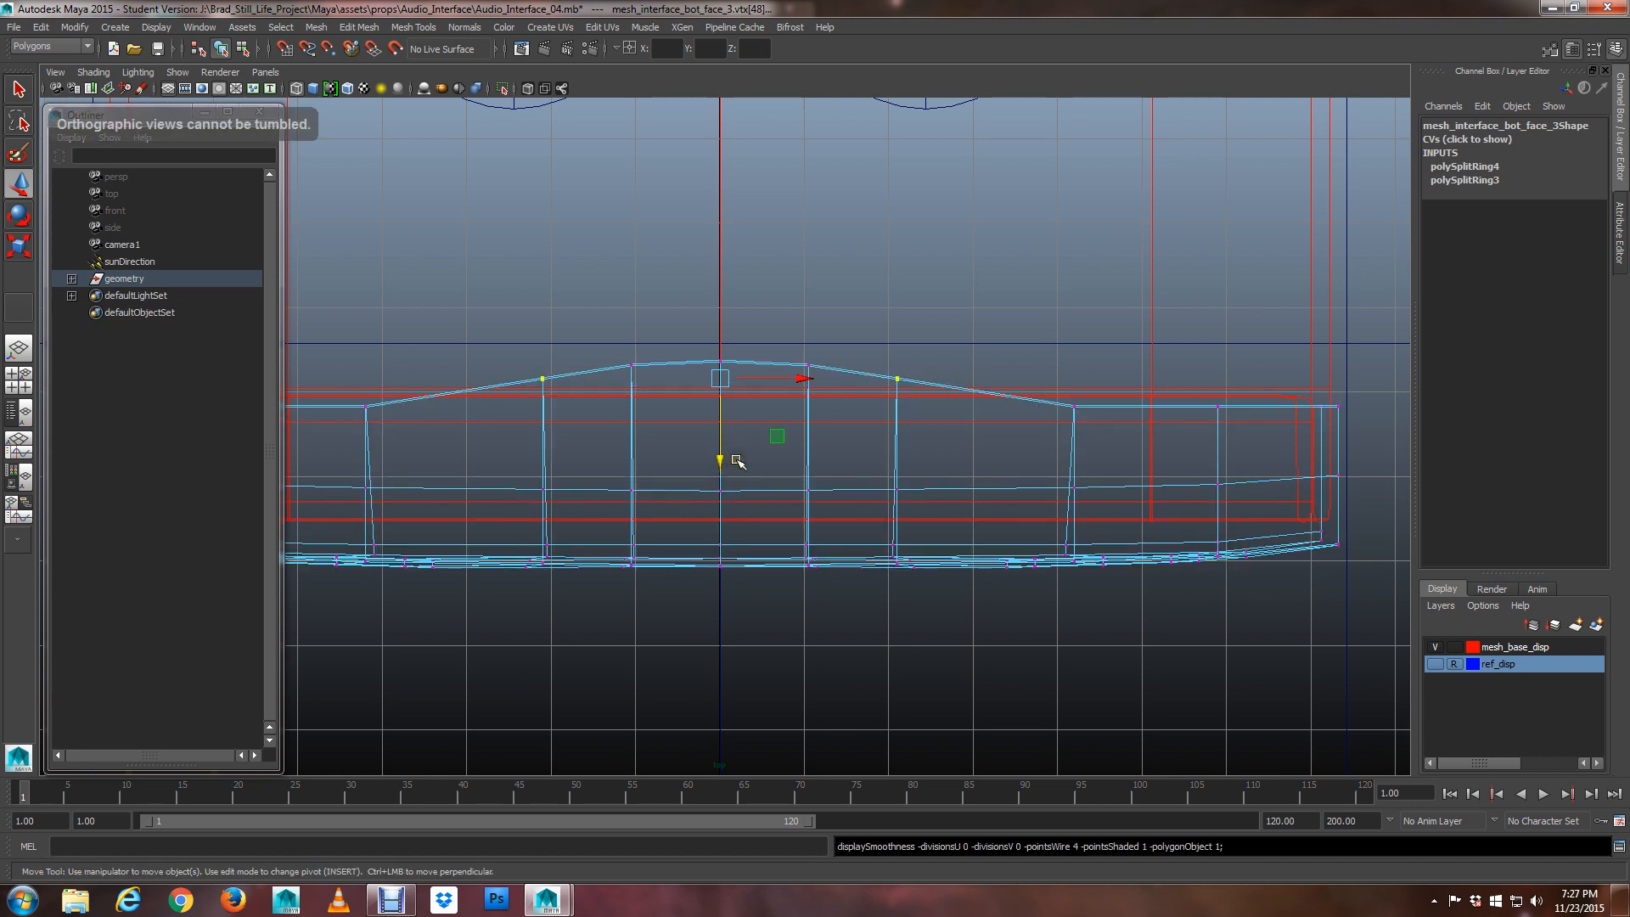
Examine the adjusted back edge curve along its full width in the top view, in smoothed and unsmoothed display
{"action": "key", "text": "3"}
{"action": "scroll", "coordinate": [659, 375], "scroll_direction": "up", "scroll_amount": 3}
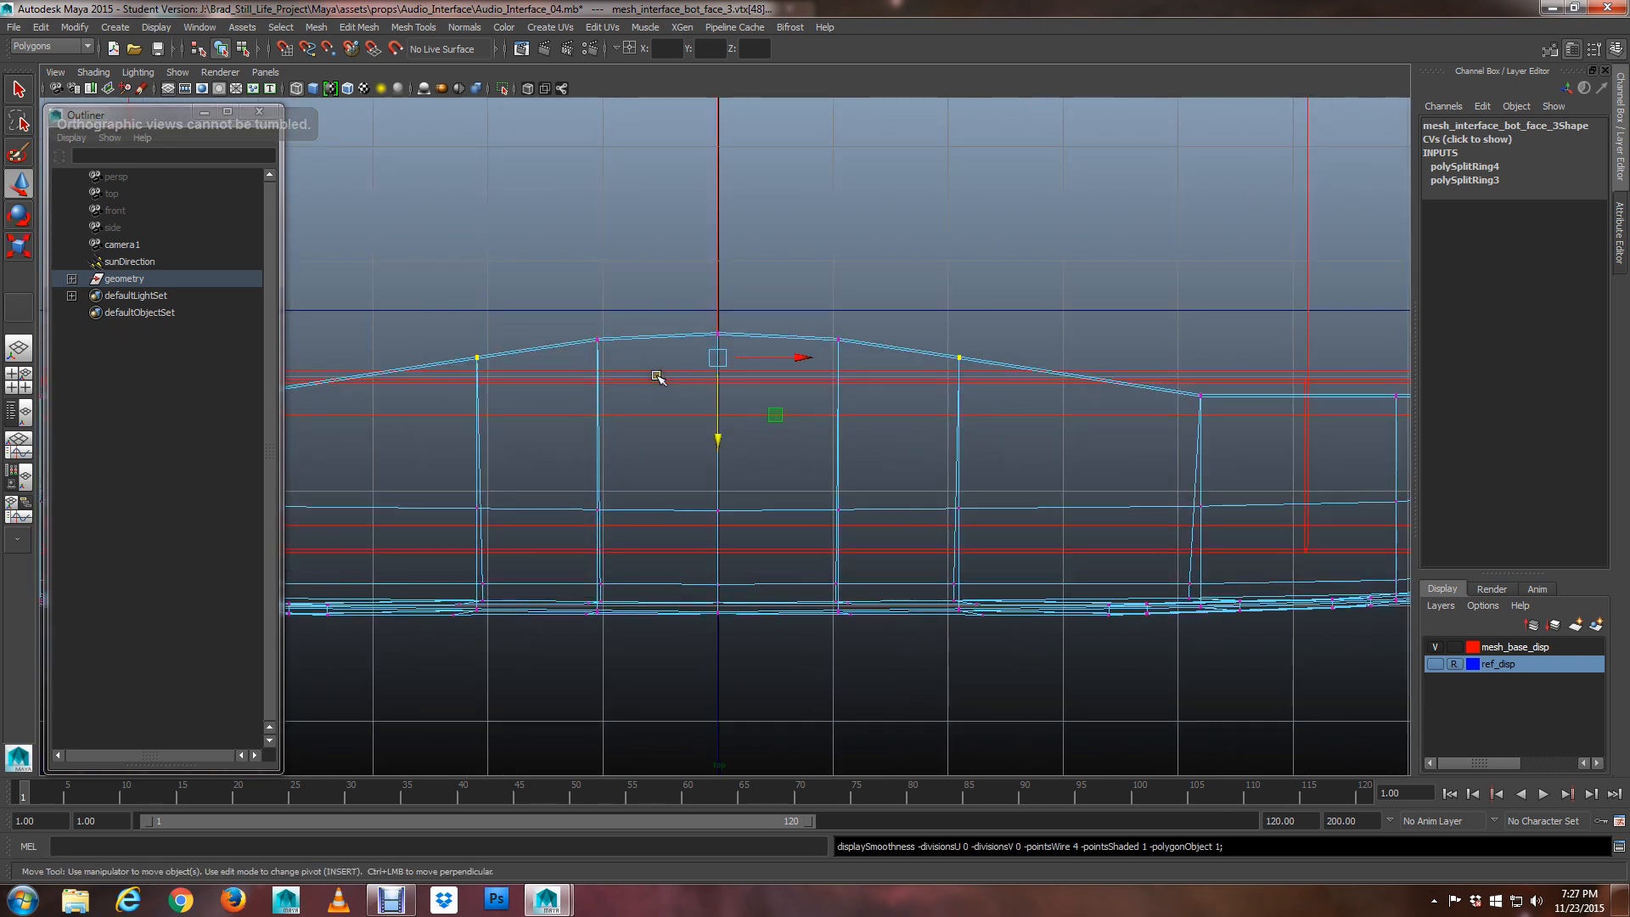
{"action": "key", "text": "1"}
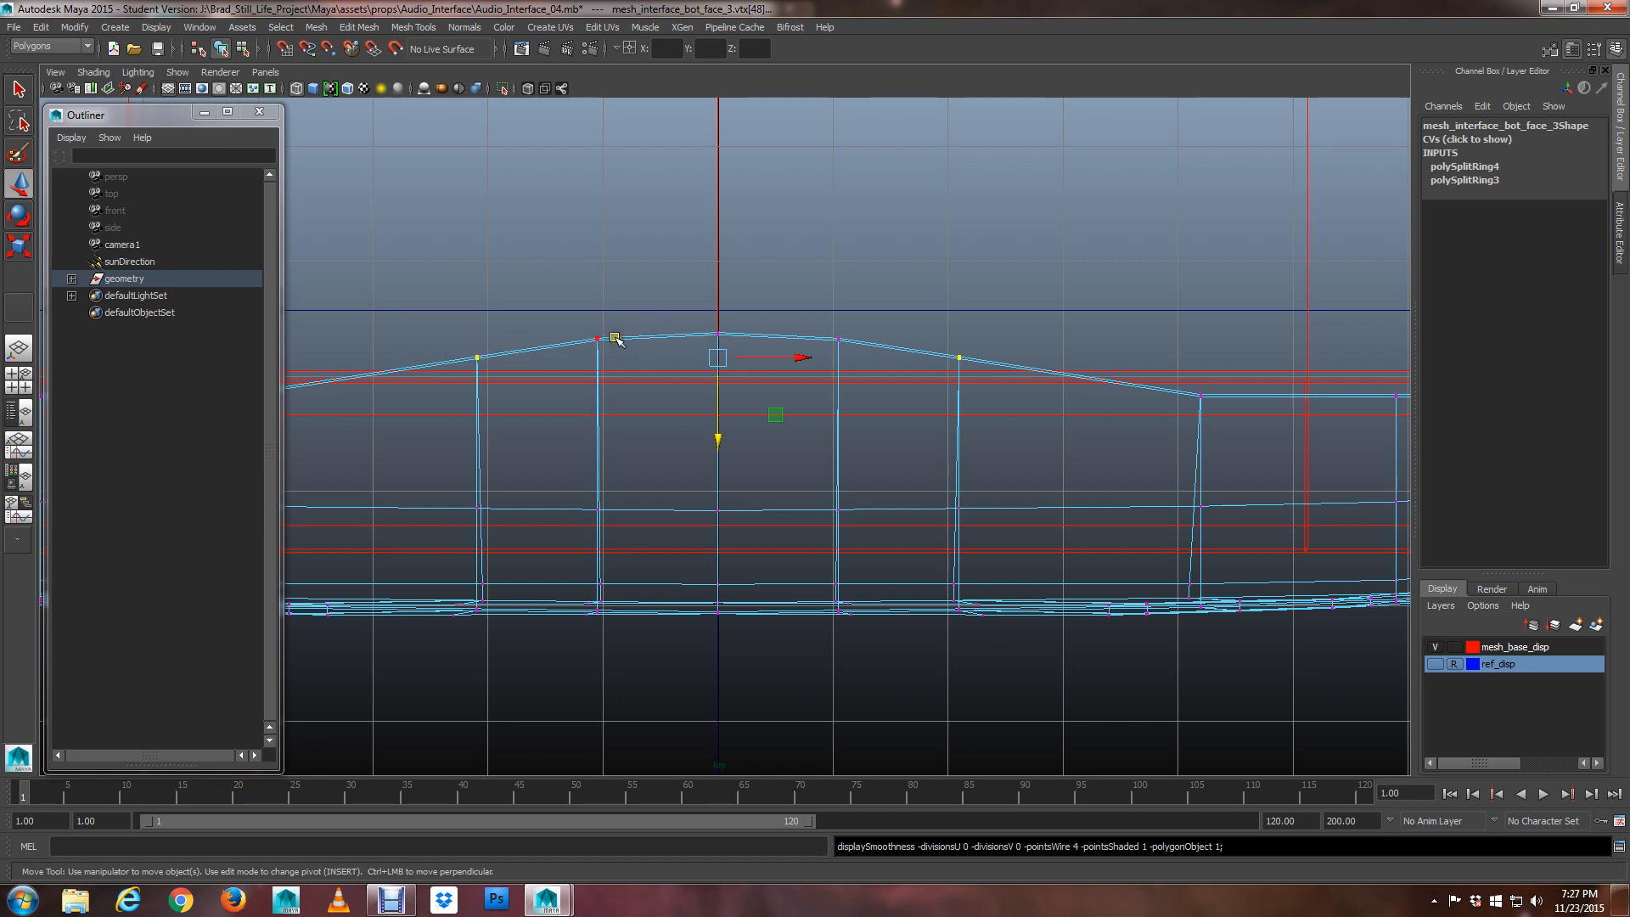
{"action": "middle_click_drag", "start_coordinate": [466, 371], "coordinate": [765, 390], "text": "alt"}
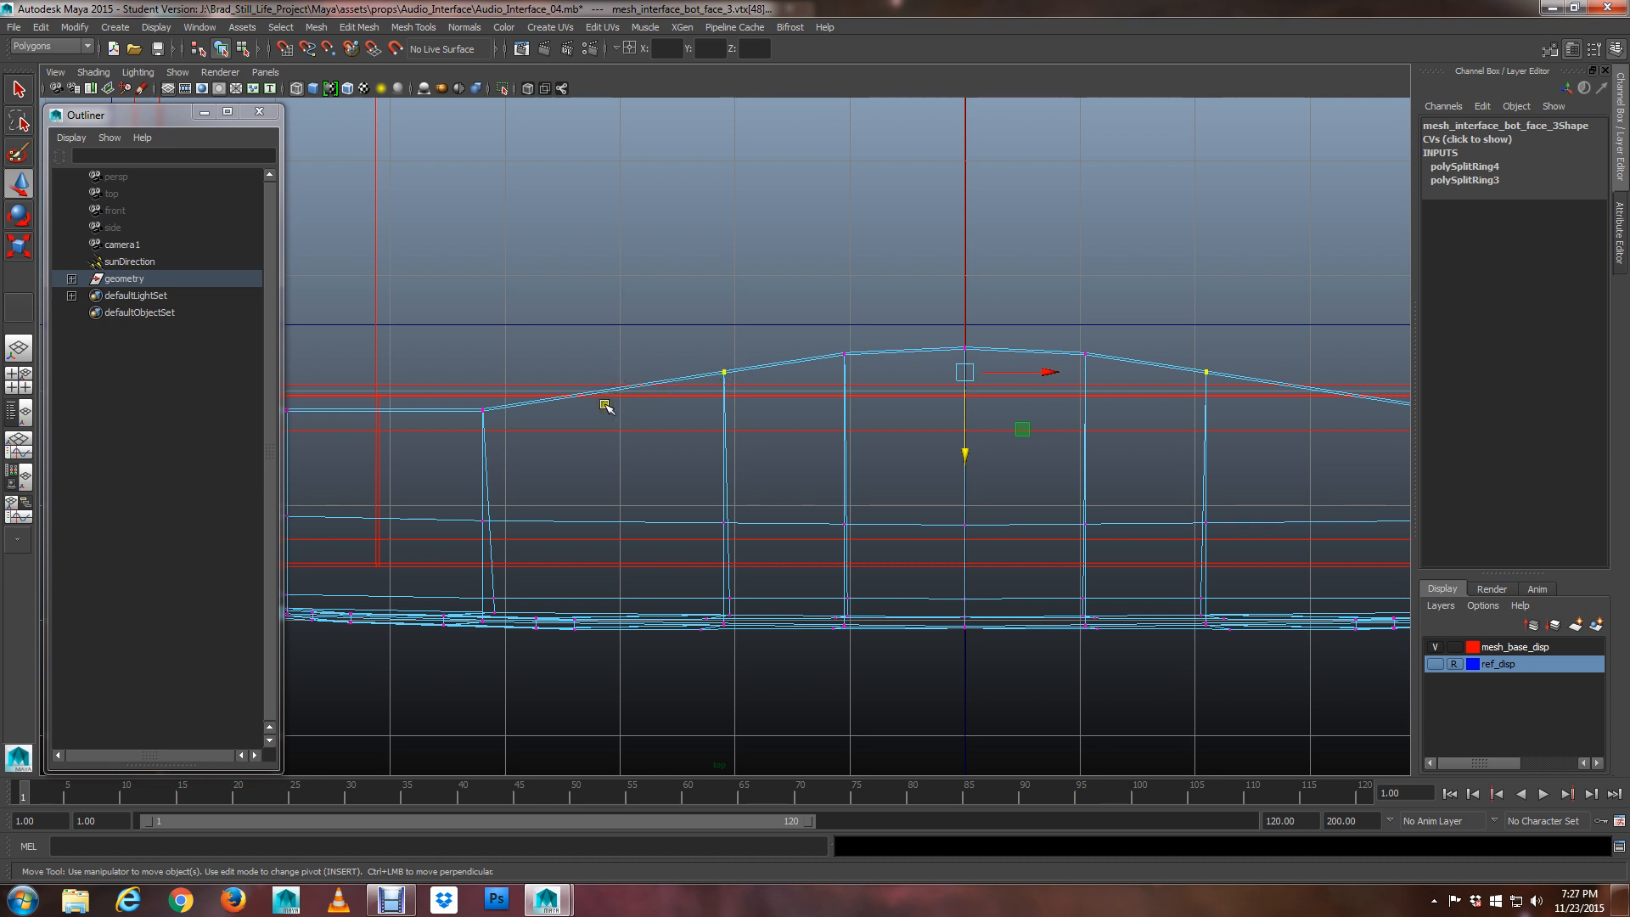
{"action": "scroll", "coordinate": [616, 406], "scroll_direction": "down", "scroll_amount": 3}
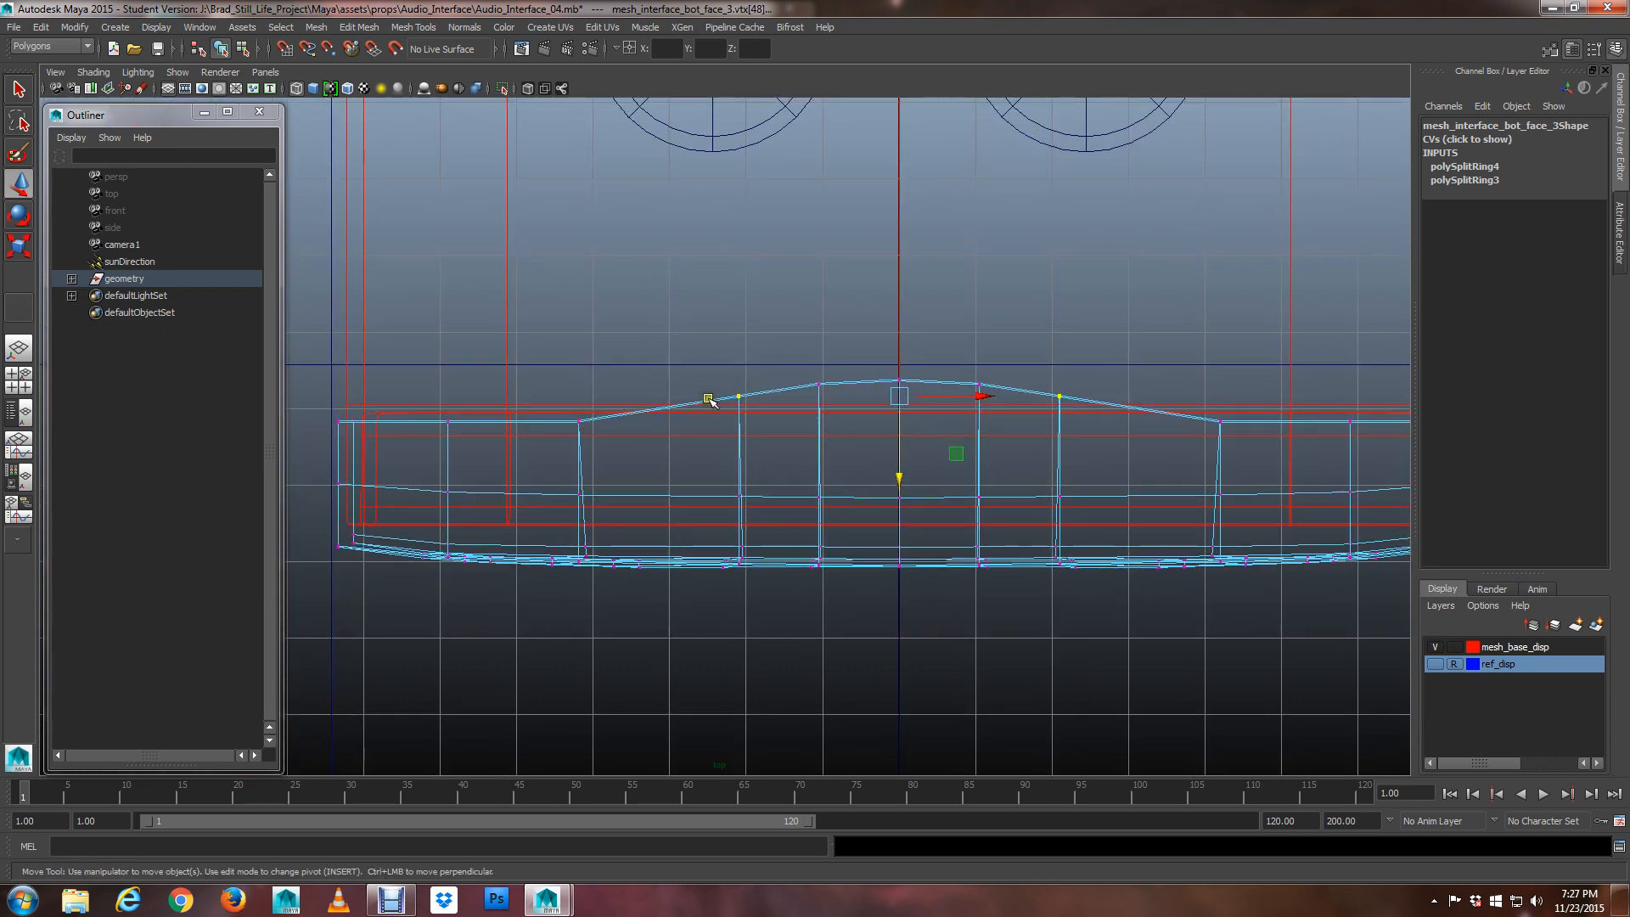
{"action": "key", "text": "3"}
{"action": "middle_click_drag", "start_coordinate": [749, 413], "coordinate": [699, 413], "text": "alt"}
{"action": "key", "text": "1"}
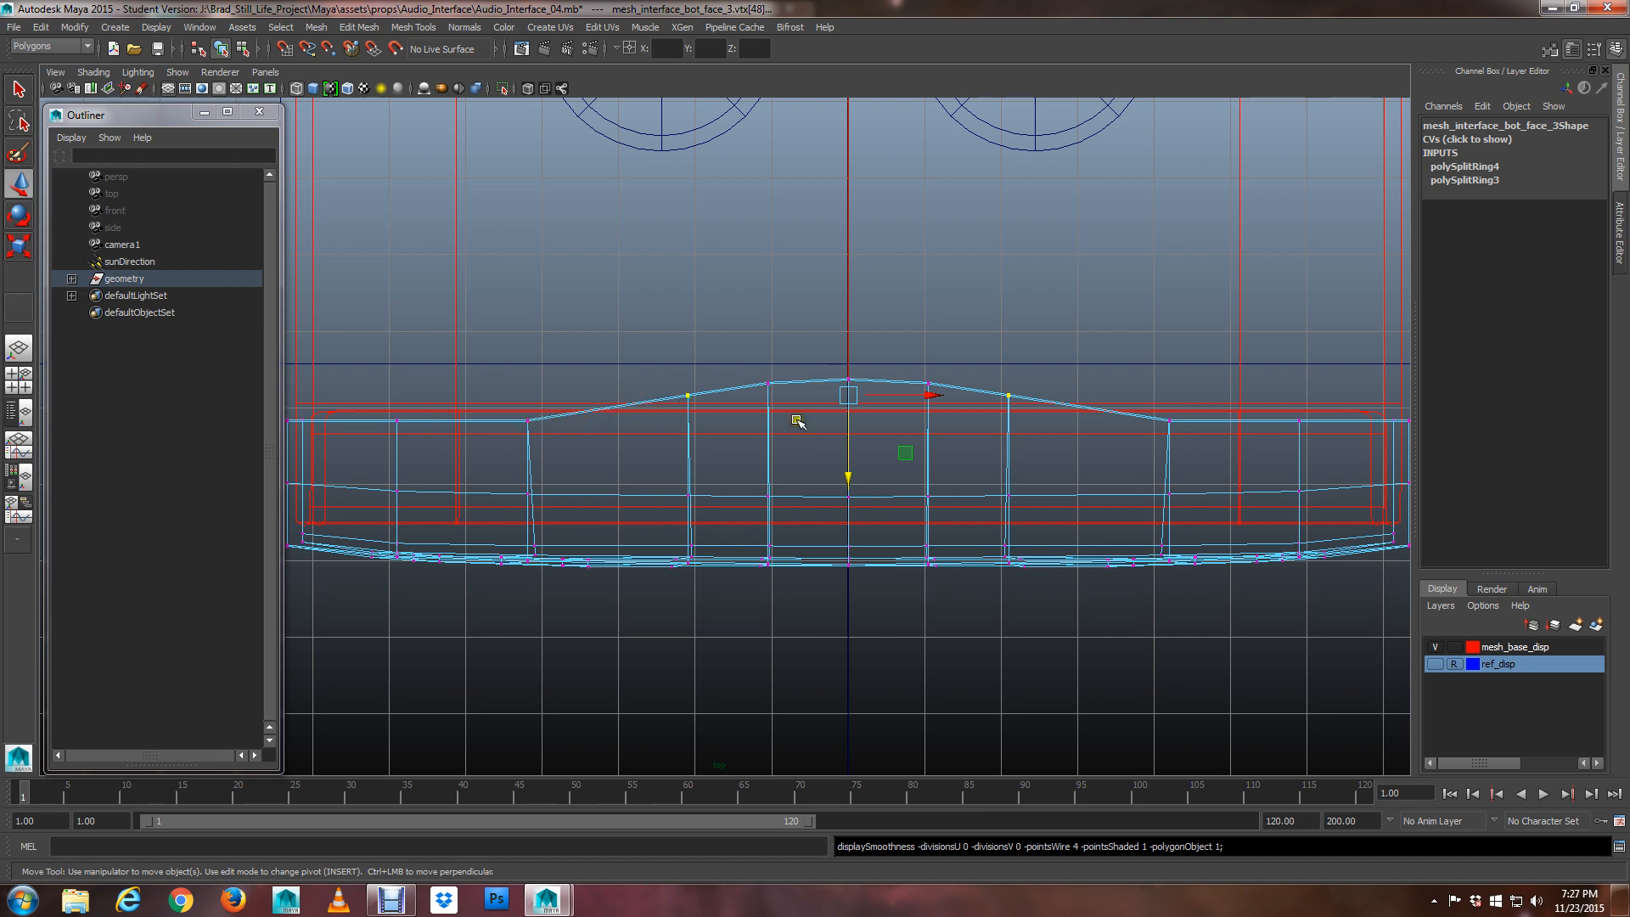
{"action": "scroll", "coordinate": [796, 421], "scroll_direction": "up", "scroll_amount": 1}
{"action": "middle_click_drag", "start_coordinate": [793, 419], "coordinate": [673, 433], "text": "alt"}
{"action": "middle_click_drag", "start_coordinate": [570, 406], "coordinate": [650, 394], "text": "alt"}
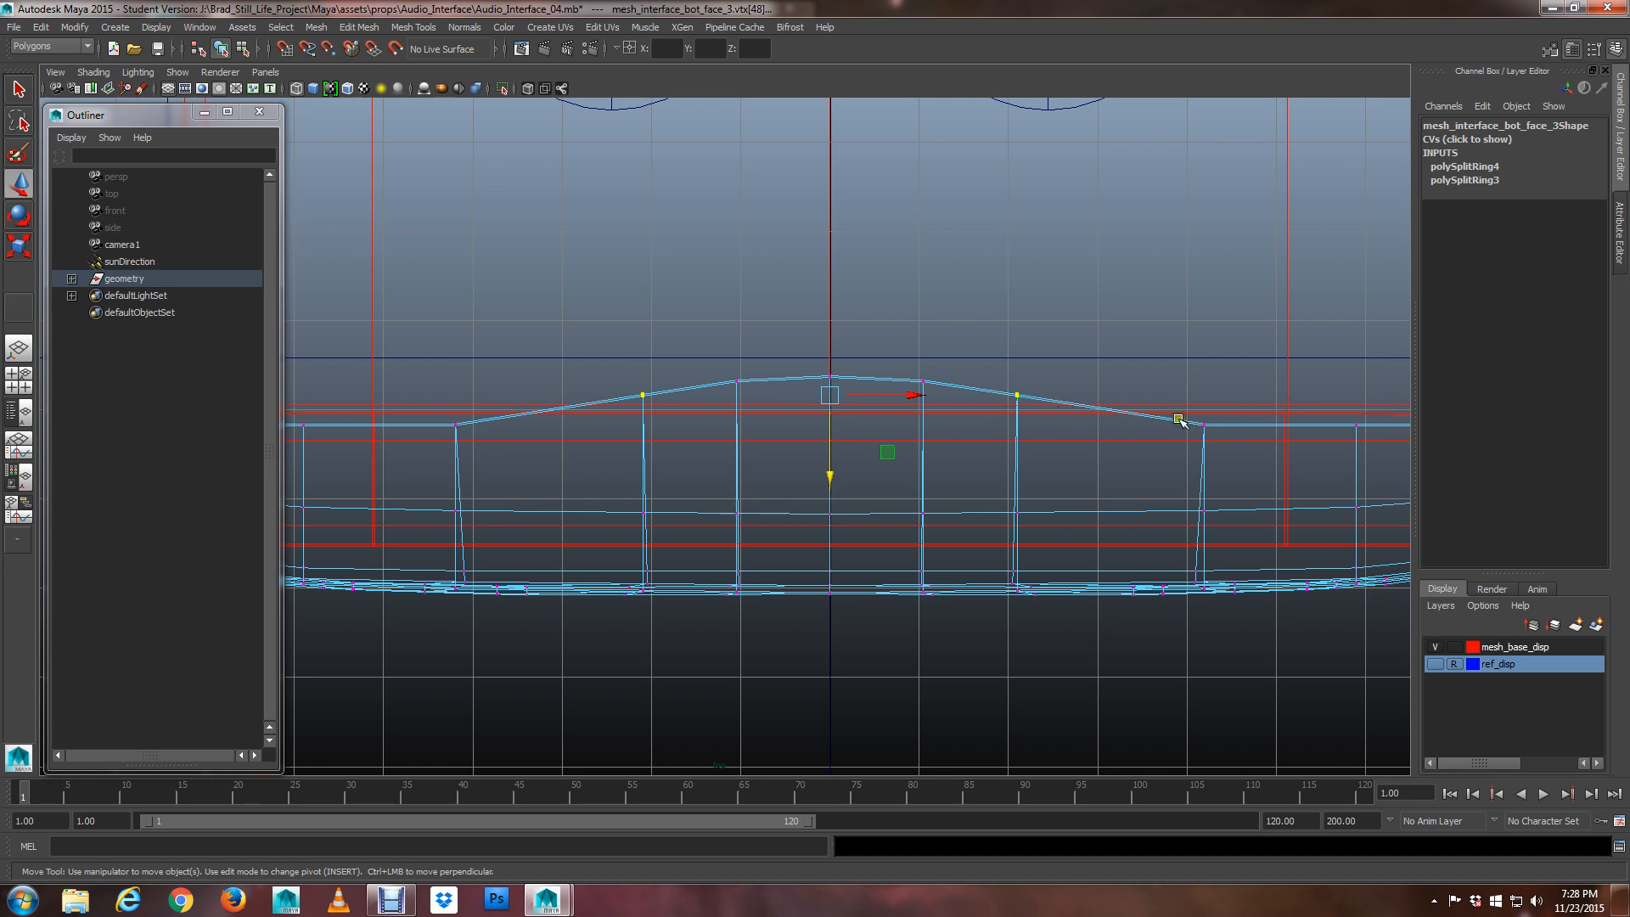
{"action": "middle_click_drag", "start_coordinate": [1084, 416], "coordinate": [972, 440], "text": "alt"}
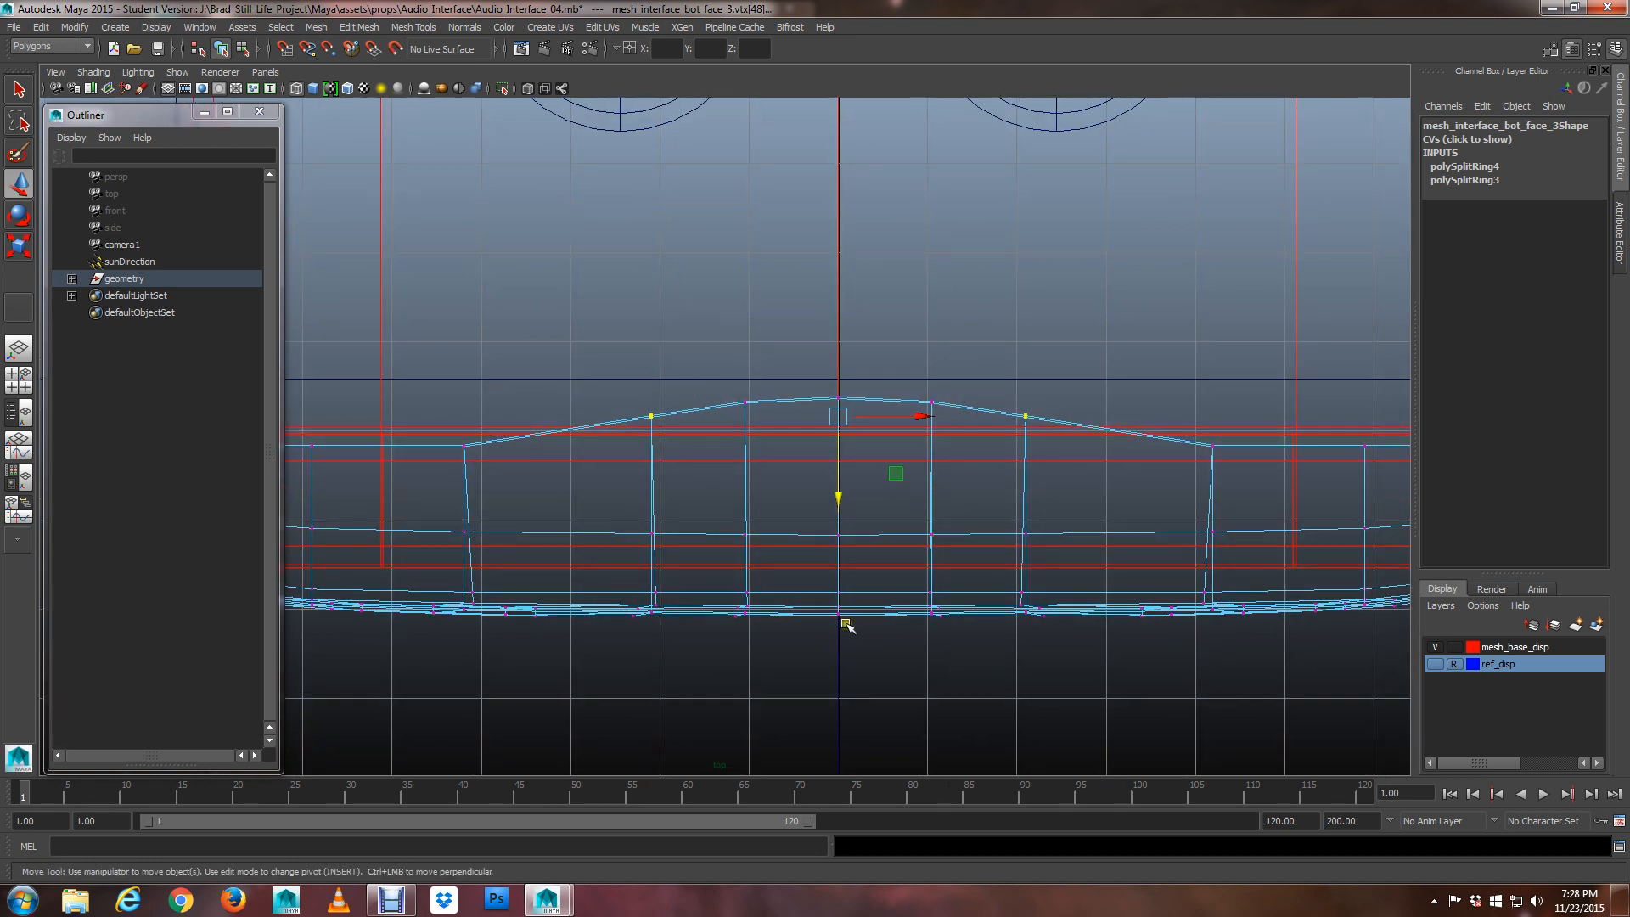
Inspect the face piece's front and top topology between the two round holes in the perspective view
{"action": "key", "text": "space"}
{"action": "key", "text": "space"}
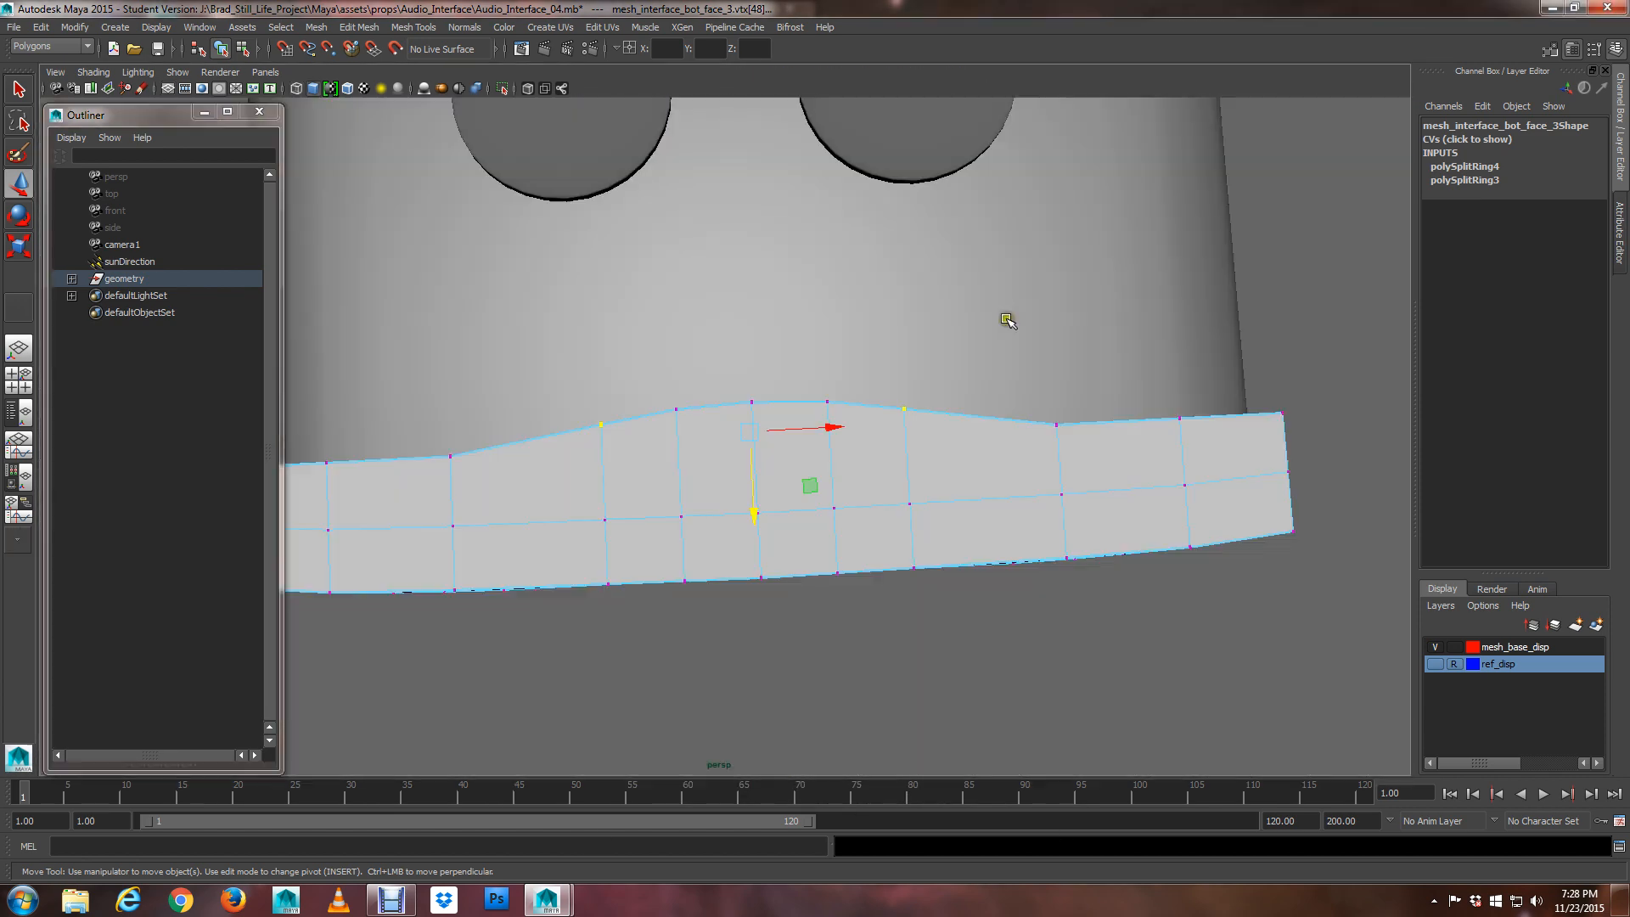
{"action": "mouse_move", "coordinate": [1008, 320]}
{"action": "left_mouse_down", "text": "alt"}
{"action": "mouse_move", "coordinate": [1002, 343]}
{"action": "mouse_move", "coordinate": [985, 302]}
{"action": "left_mouse_up", "text": "alt"}
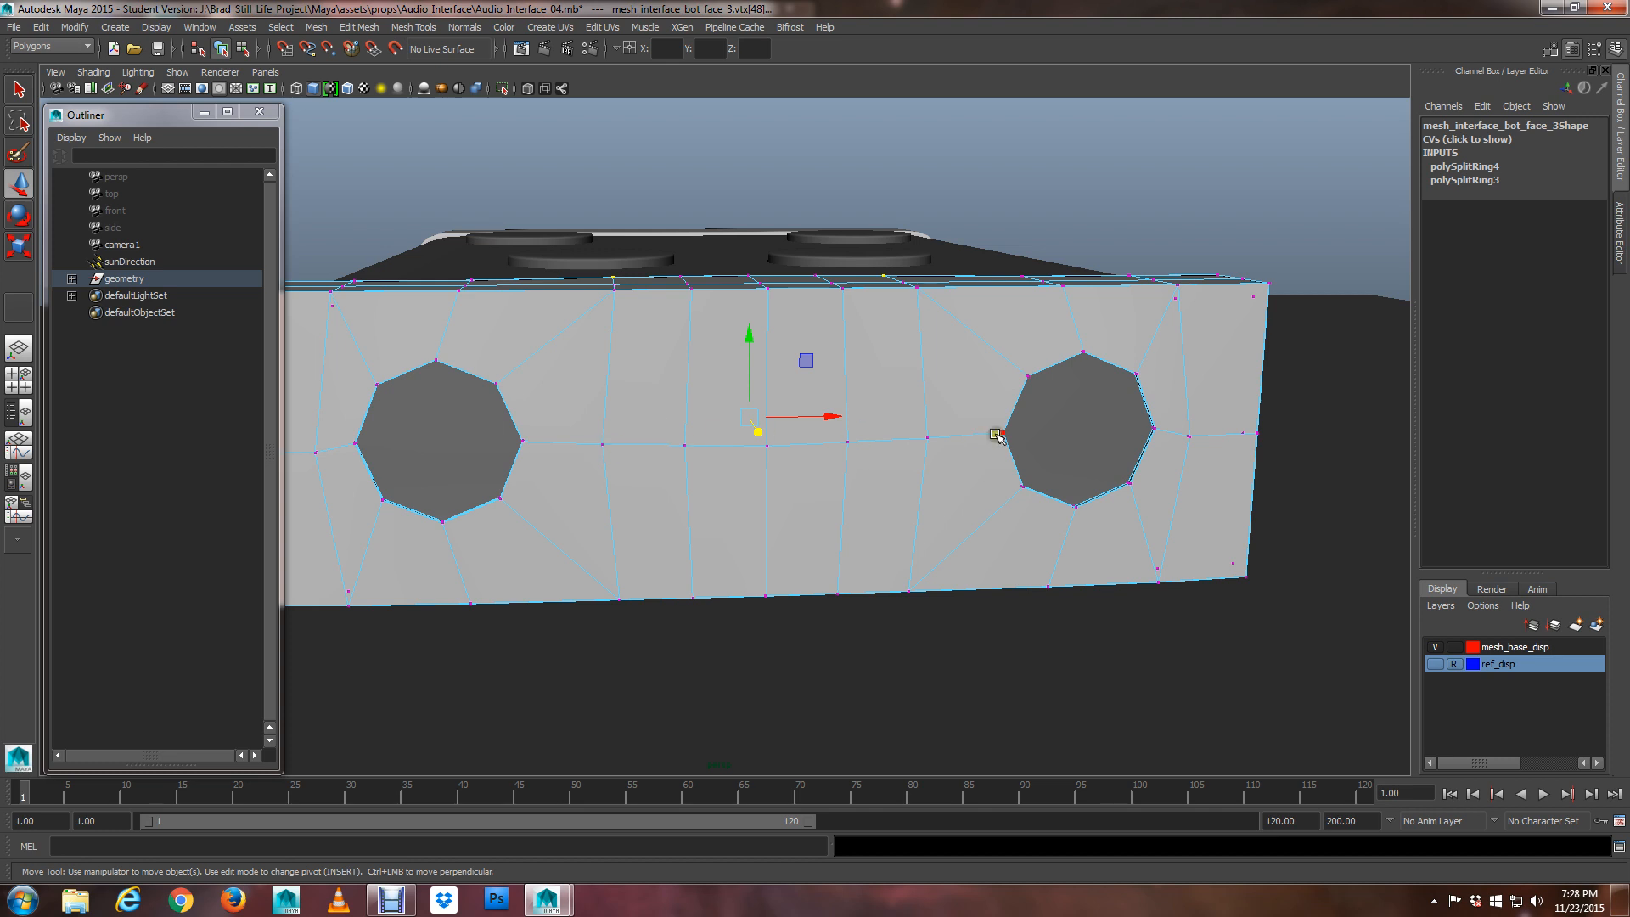
{"action": "mouse_move", "coordinate": [803, 417]}
{"action": "middle_mouse_down", "text": "alt"}
{"action": "mouse_move", "coordinate": [905, 418]}
{"action": "mouse_move", "coordinate": [804, 412]}
{"action": "middle_mouse_up", "text": "alt"}
{"action": "left_click_drag", "start_coordinate": [801, 413], "coordinate": [769, 403], "text": "alt"}
{"action": "scroll", "coordinate": [766, 409], "scroll_direction": "up", "scroll_amount": 3}
{"action": "middle_click_drag", "start_coordinate": [764, 409], "coordinate": [745, 420], "text": "alt"}
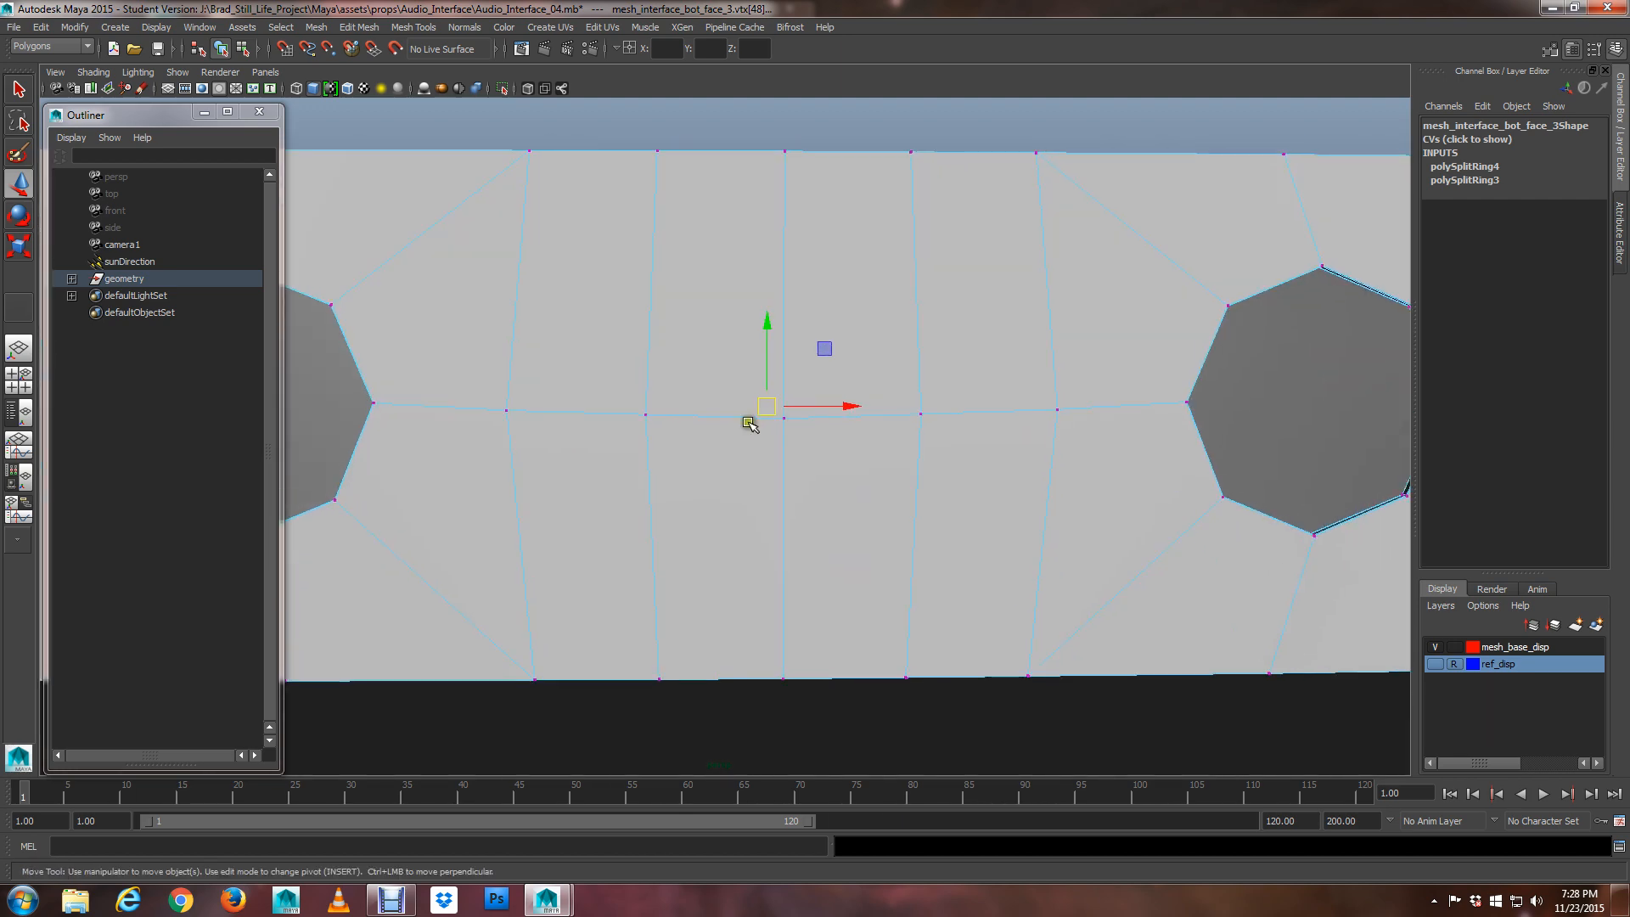
{"action": "scroll", "coordinate": [744, 418], "scroll_direction": "down", "scroll_amount": 2}
{"action": "left_click_drag", "start_coordinate": [740, 414], "coordinate": [752, 444], "text": "alt"}
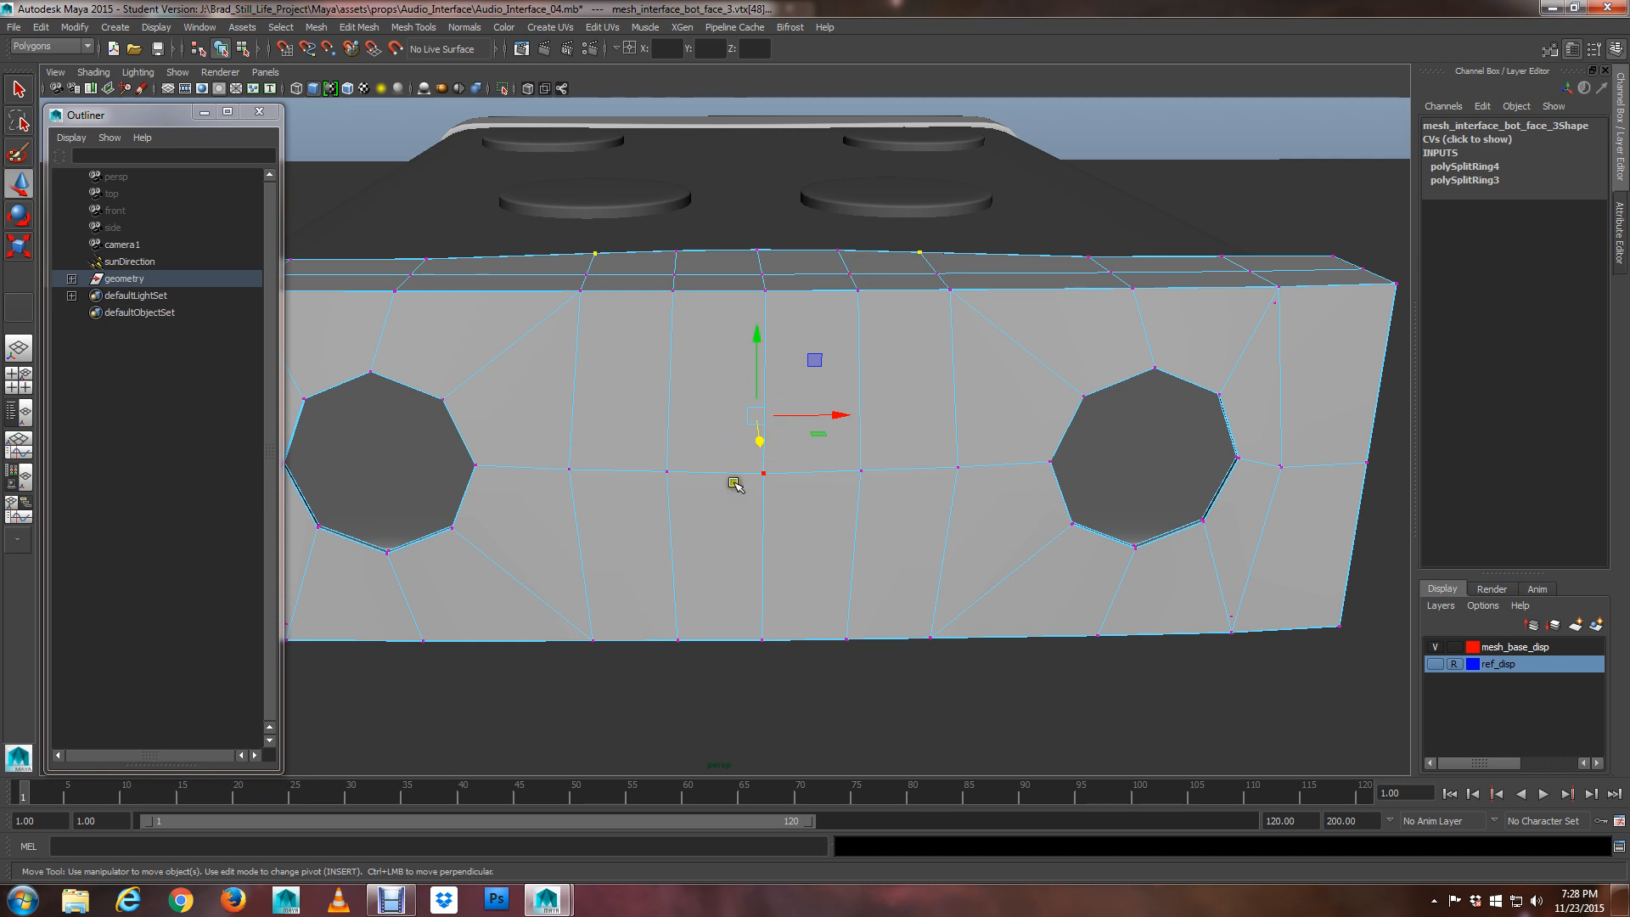
{"action": "right_click_drag", "start_coordinate": [767, 476], "coordinate": [761, 444], "text": "alt"}
{"action": "left_click_drag", "start_coordinate": [761, 444], "coordinate": [799, 450], "text": "alt"}
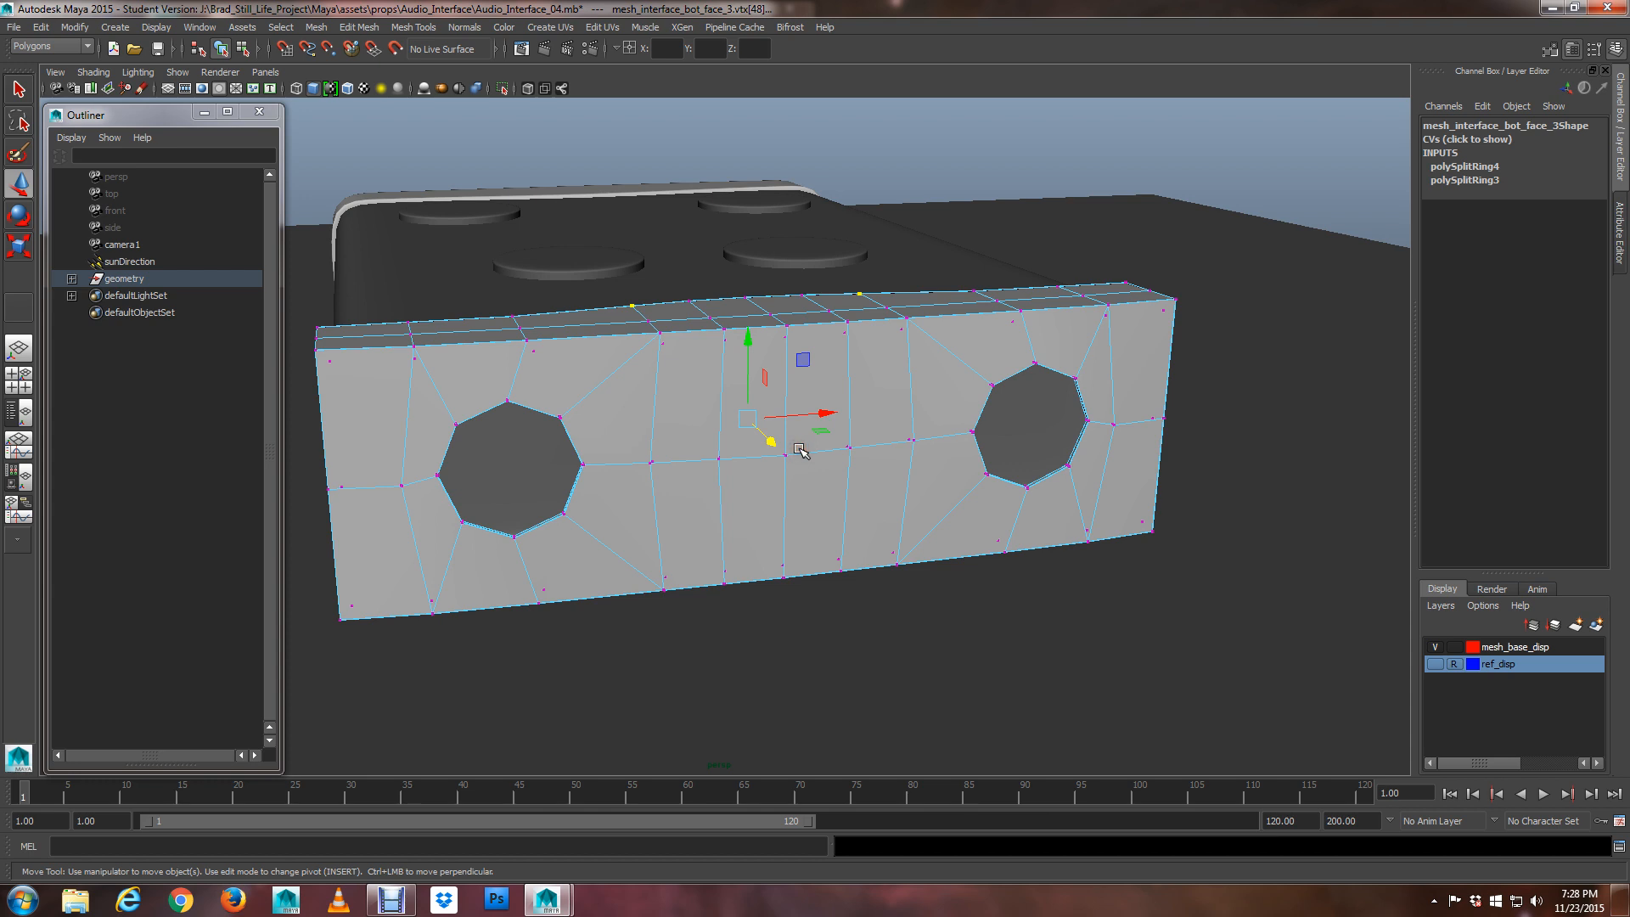
Save the scene and return the face piece from vertex selection to object mode
{"action": "key", "text": "ctrl+s"}
{"action": "left_click", "coordinate": [790, 454]}
{"action": "right_click", "coordinate": [891, 410]}
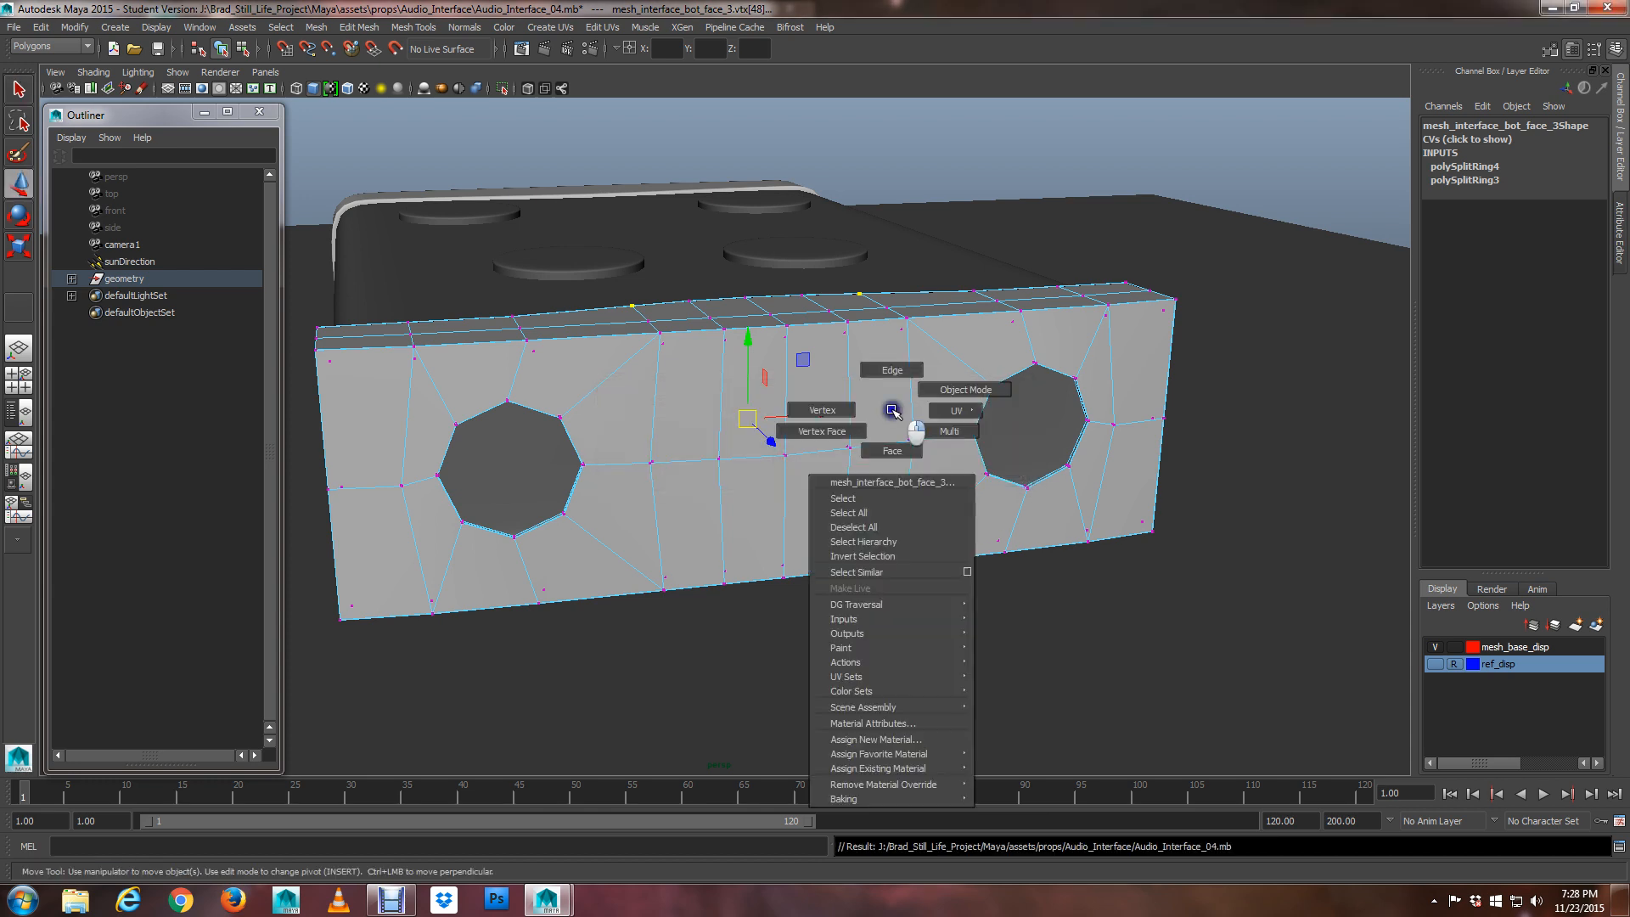
{"action": "right_click_drag", "start_coordinate": [892, 410], "coordinate": [933, 388]}
{"action": "left_click", "coordinate": [881, 411]}
Create a polygon cylinder and move it in front of the face piece between the two holes, raised to about 1.928 in Y
{"action": "key", "text": "space"}
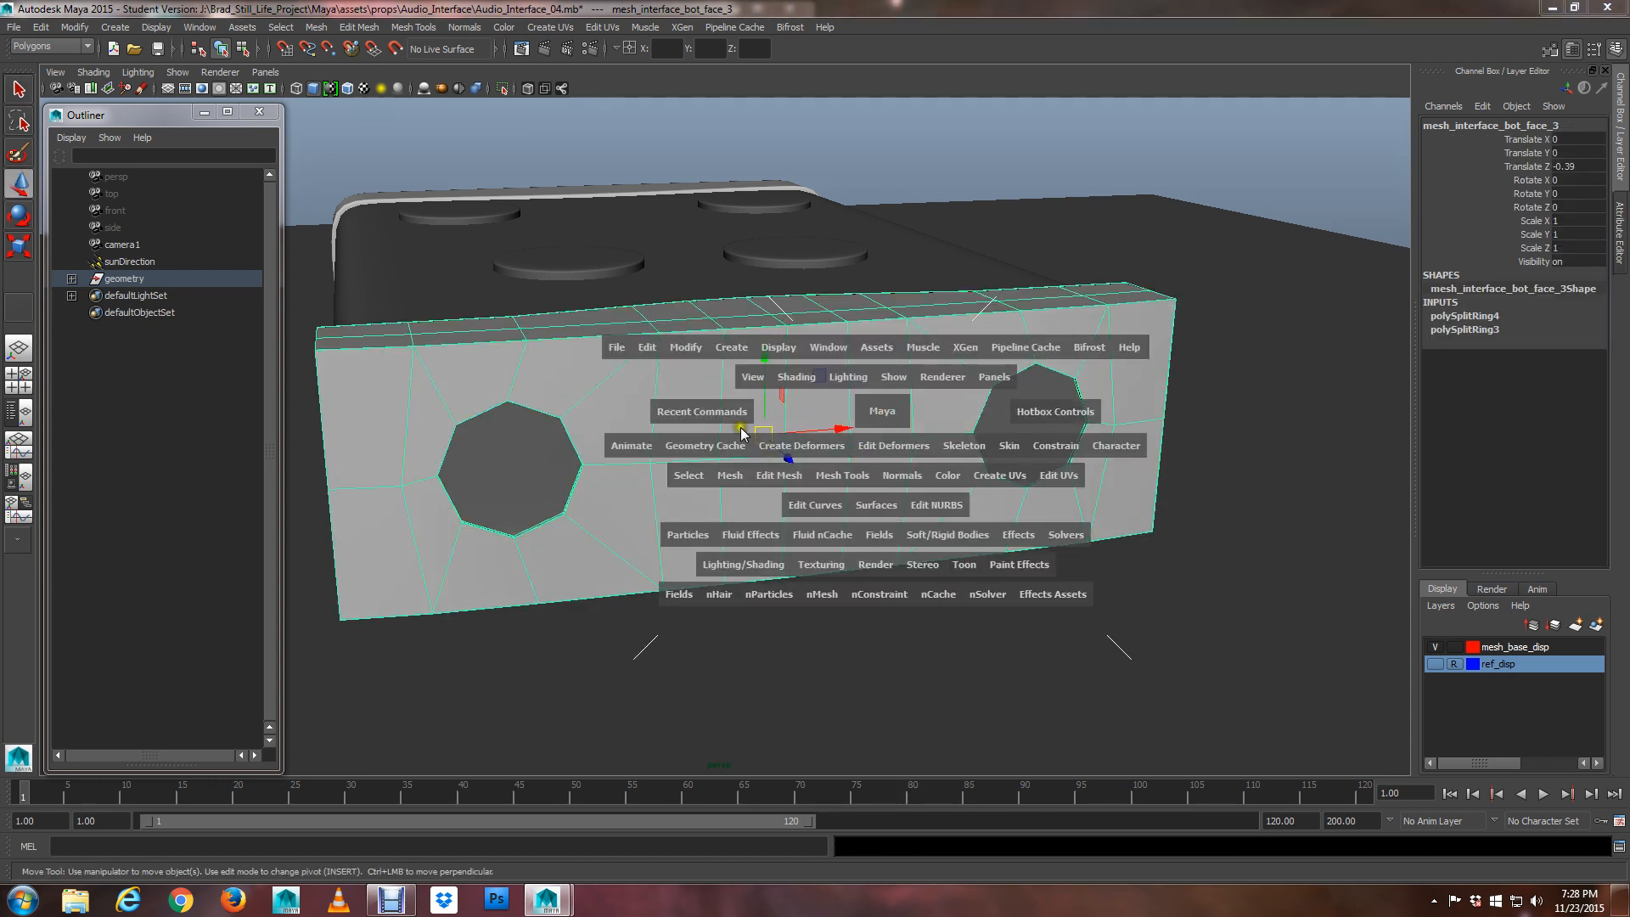
{"action": "left_click", "coordinate": [679, 348]}
{"action": "left_click_drag", "start_coordinate": [731, 348], "coordinate": [922, 438]}
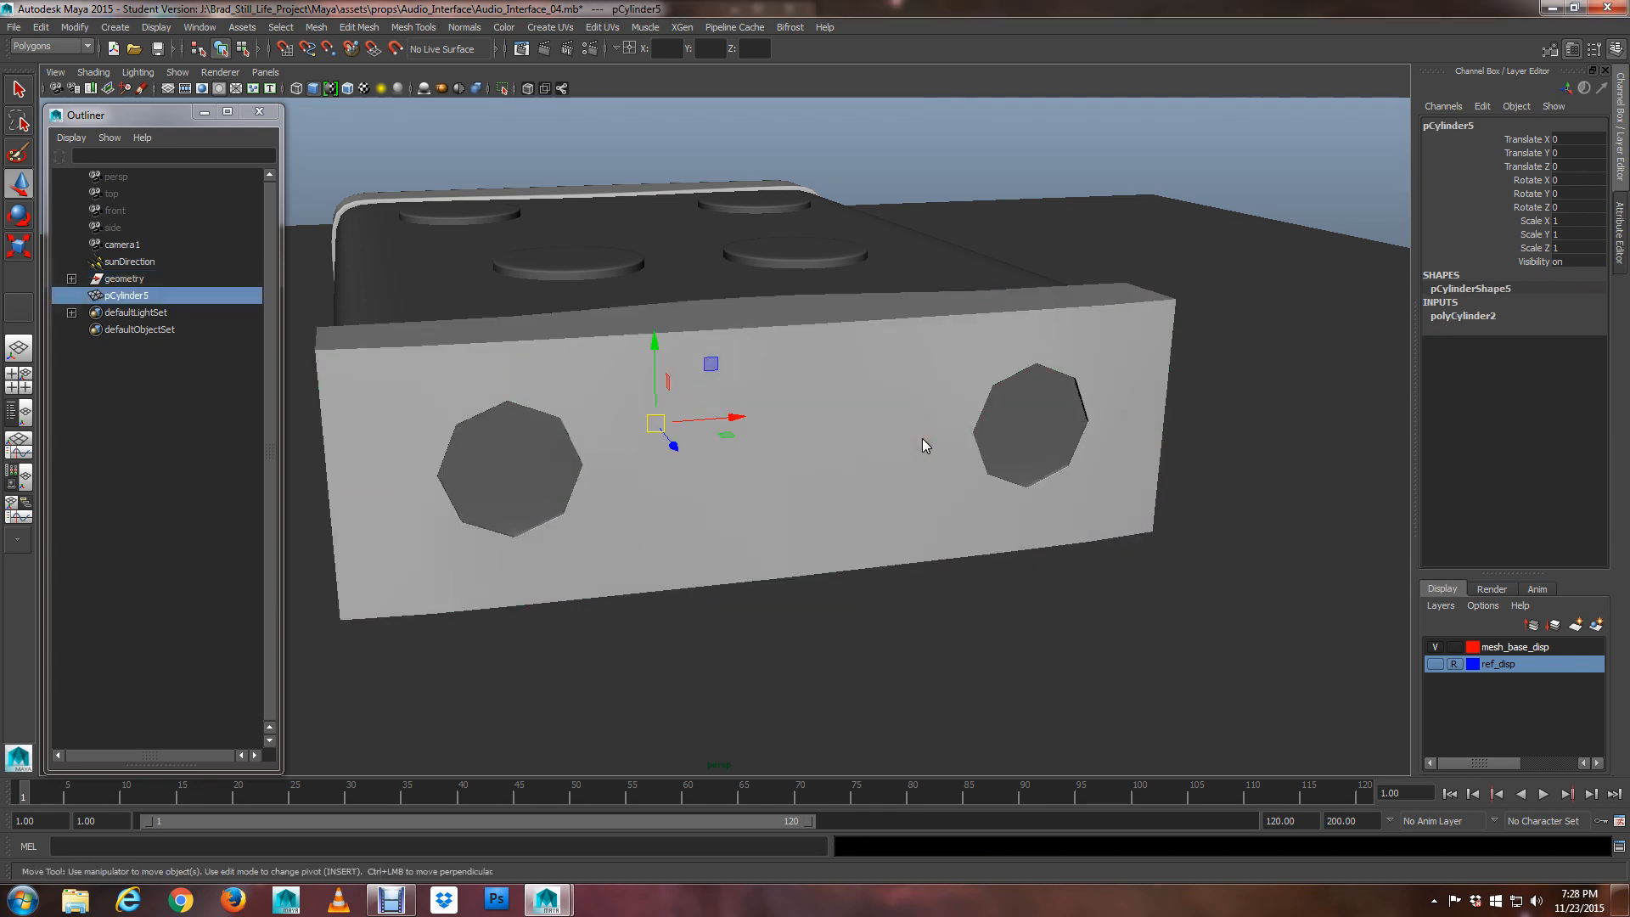
{"action": "left_click_drag", "start_coordinate": [673, 447], "coordinate": [925, 631]}
{"action": "key", "text": "e"}
{"action": "key", "text": "w"}
{"action": "left_click_drag", "start_coordinate": [863, 519], "coordinate": [866, 411]}
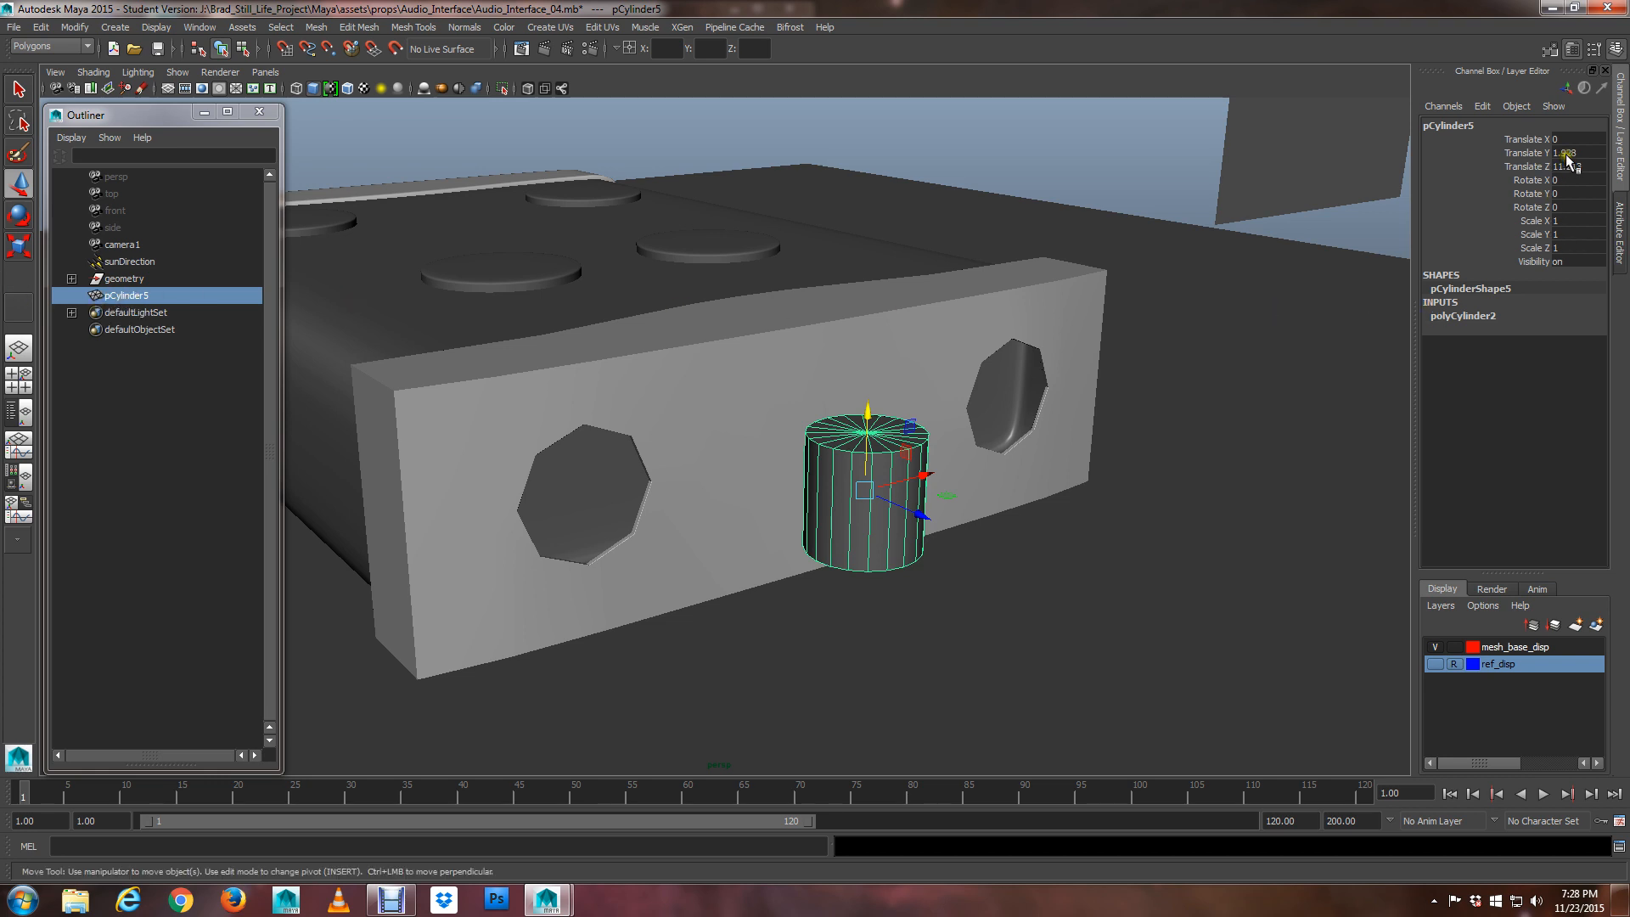
Set the cylinder's Rotate X to 90 and scale it down uniformly to about 0.461
{"action": "left_click", "coordinate": [1565, 180]}
{"action": "type", "text": "90"}
{"action": "key", "text": "Return"}
{"action": "left_click_drag", "start_coordinate": [993, 455], "coordinate": [976, 485], "text": "alt"}
{"action": "key", "text": "r"}
{"action": "left_click_drag", "start_coordinate": [824, 457], "coordinate": [771, 470]}
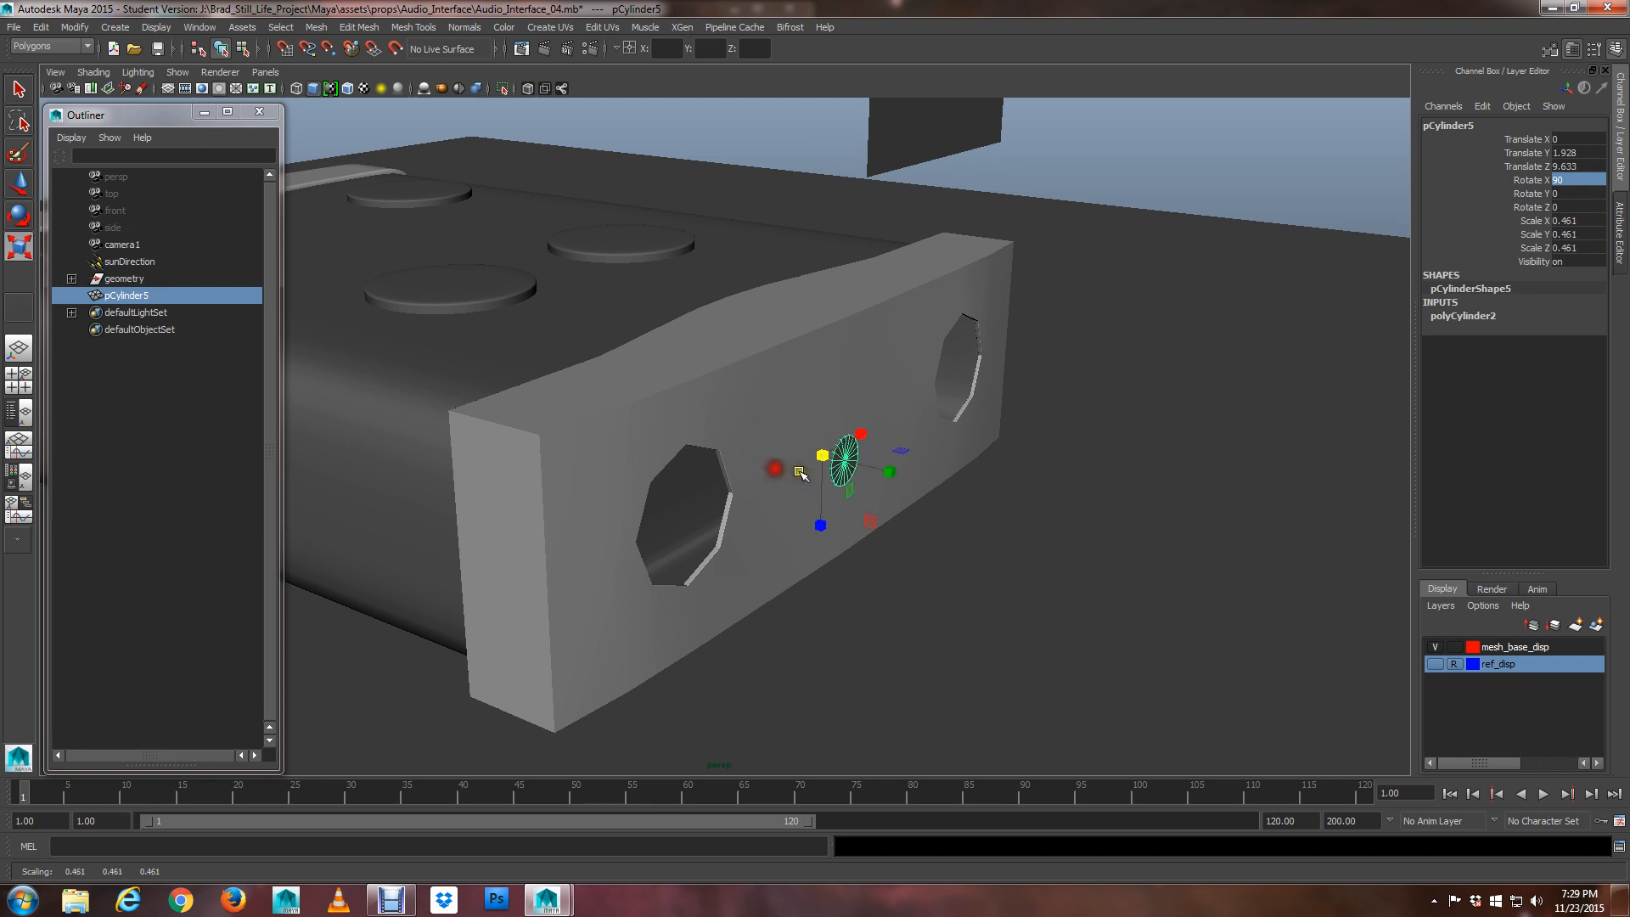
Position the cylinder through the face midway between the two holes, at about 2.457 in Y and 9.994 in Z
{"action": "left_click_drag", "start_coordinate": [887, 475], "coordinate": [732, 456], "text": "alt"}
{"action": "key", "text": "w"}
{"action": "left_click_drag", "start_coordinate": [769, 389], "coordinate": [918, 421]}
{"action": "left_click_drag", "start_coordinate": [988, 424], "coordinate": [874, 471], "text": "alt"}
{"action": "scroll", "coordinate": [852, 455], "scroll_direction": "up", "scroll_amount": 4}
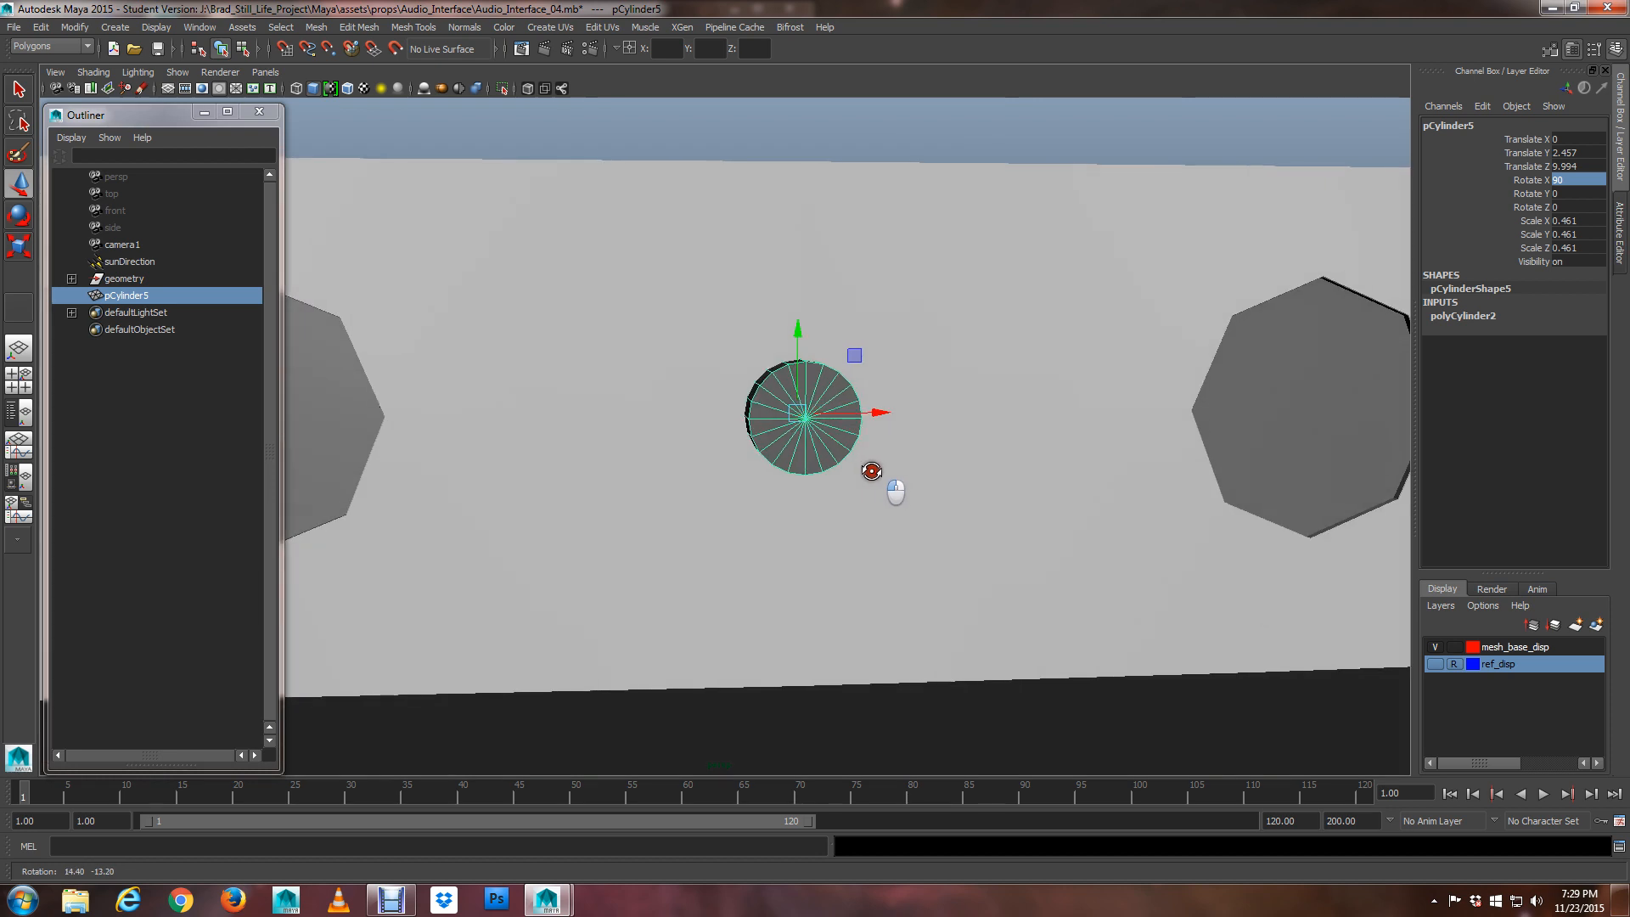
Set the cylinder's Subdivisions Axis to 8
{"action": "left_click", "coordinate": [1462, 315]}
{"action": "left_click", "coordinate": [1519, 357]}
{"action": "middle_click_drag", "start_coordinate": [906, 393], "coordinate": [820, 380]}
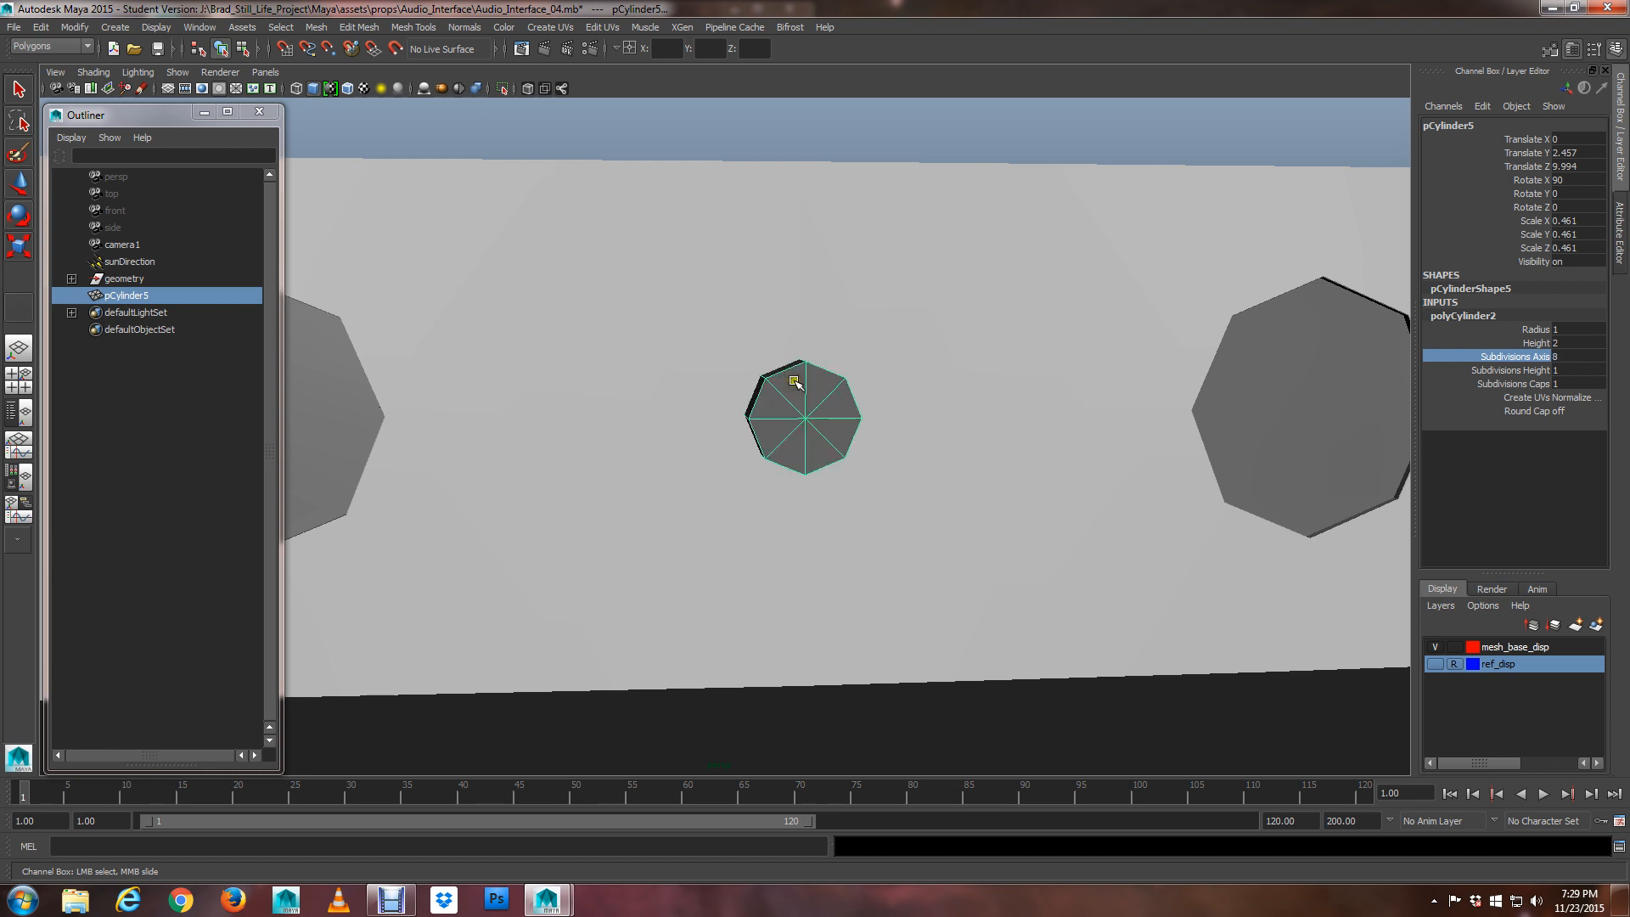
Enlarge the eight-sided cylinder uniformly to a scale of about 0.516
{"action": "left_click_drag", "start_coordinate": [806, 388], "coordinate": [769, 424], "text": "alt"}
{"action": "key", "text": "e"}
{"action": "key", "text": "r"}
{"action": "scroll", "coordinate": [844, 430], "scroll_direction": "down", "scroll_amount": 5}
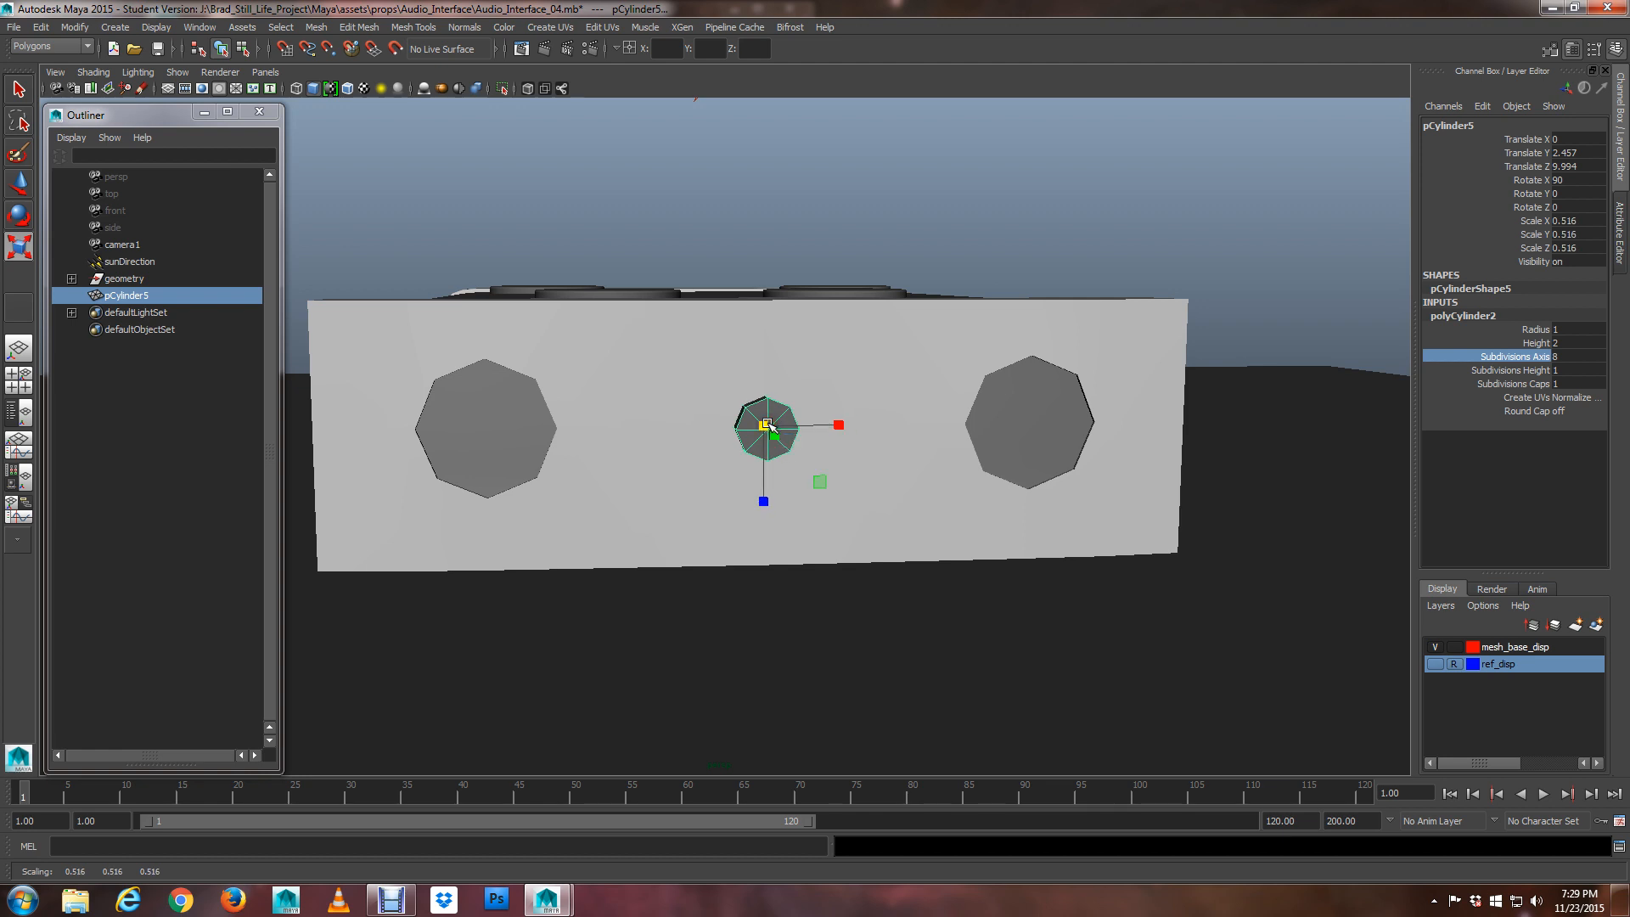
{"action": "key", "text": "3"}
{"action": "left_click_drag", "start_coordinate": [773, 427], "coordinate": [671, 399], "text": "alt"}
Select the face piece and examine how its edge loops line up around the small center cylinder
{"action": "left_click", "coordinate": [682, 323]}
{"action": "left_click_drag", "start_coordinate": [681, 324], "coordinate": [689, 411], "text": "alt"}
{"action": "scroll", "coordinate": [763, 379], "scroll_direction": "up", "scroll_amount": 4}
{"action": "middle_click_drag", "start_coordinate": [692, 412], "coordinate": [771, 586], "text": "alt"}
{"action": "scroll", "coordinate": [770, 585], "scroll_direction": "down", "scroll_amount": 3}
{"action": "mouse_move", "coordinate": [771, 586]}
{"action": "left_mouse_down", "text": "alt"}
{"action": "mouse_move", "coordinate": [789, 588]}
{"action": "mouse_move", "coordinate": [761, 586]}
{"action": "left_mouse_up", "text": "alt"}
{"action": "right_click_drag", "start_coordinate": [761, 586], "coordinate": [869, 487], "text": "alt"}
{"action": "scroll", "coordinate": [836, 475], "scroll_direction": "down", "scroll_amount": 3}
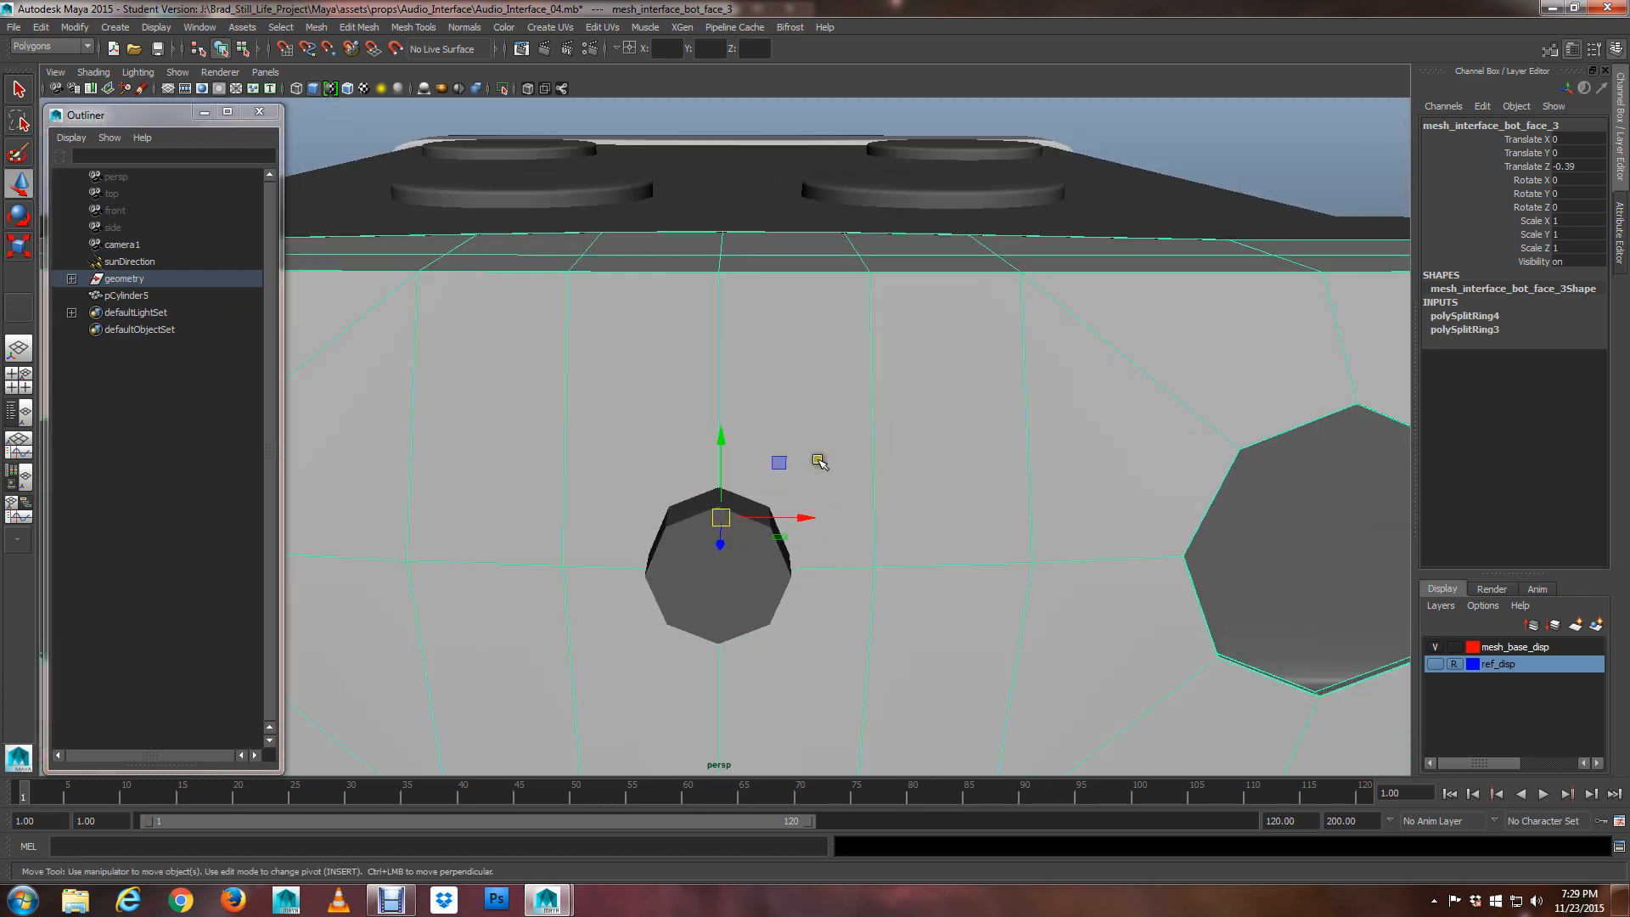
{"action": "mouse_move", "coordinate": [822, 462]}
{"action": "left_mouse_down", "text": "alt"}
{"action": "mouse_move", "coordinate": [874, 473]}
{"action": "mouse_move", "coordinate": [829, 476]}
{"action": "left_mouse_up", "text": "alt"}
{"action": "left_click_drag", "start_coordinate": [718, 540], "coordinate": [873, 702]}
{"action": "key", "text": "ctrl+z"}
Select the eight-sided cylinder and pull it forward out of the face piece to about 12.509 in Z
{"action": "key", "text": "q"}
{"action": "left_click", "coordinate": [789, 596]}
{"action": "scroll", "coordinate": [789, 594], "scroll_direction": "down", "scroll_amount": 3}
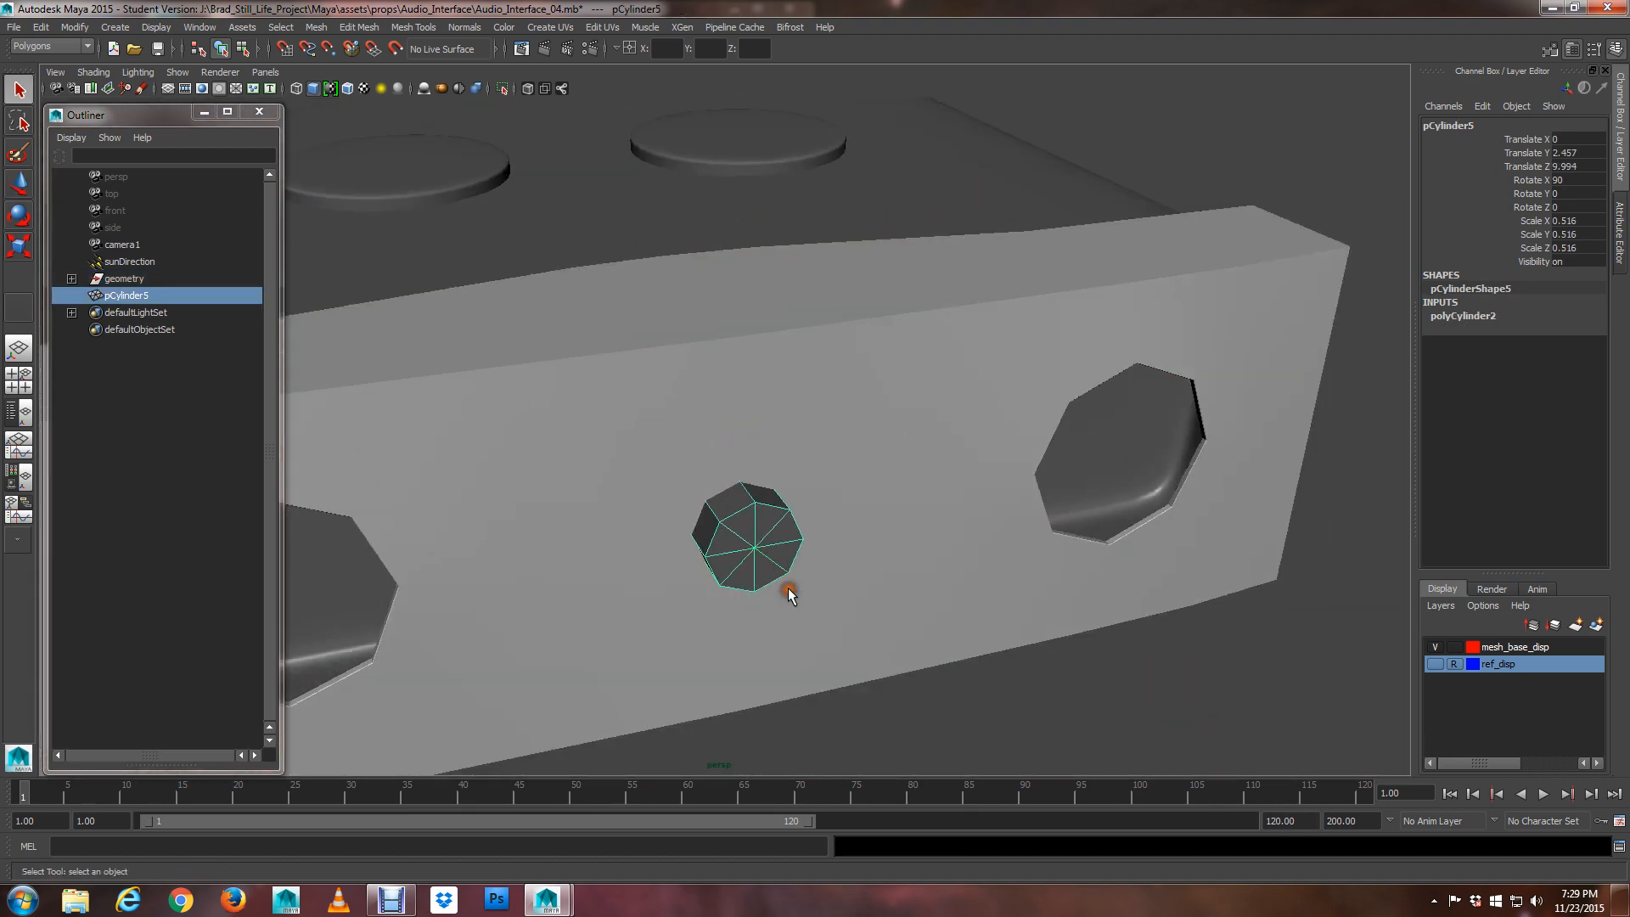
{"action": "key", "text": "w"}
{"action": "left_click_drag", "start_coordinate": [788, 588], "coordinate": [820, 660]}
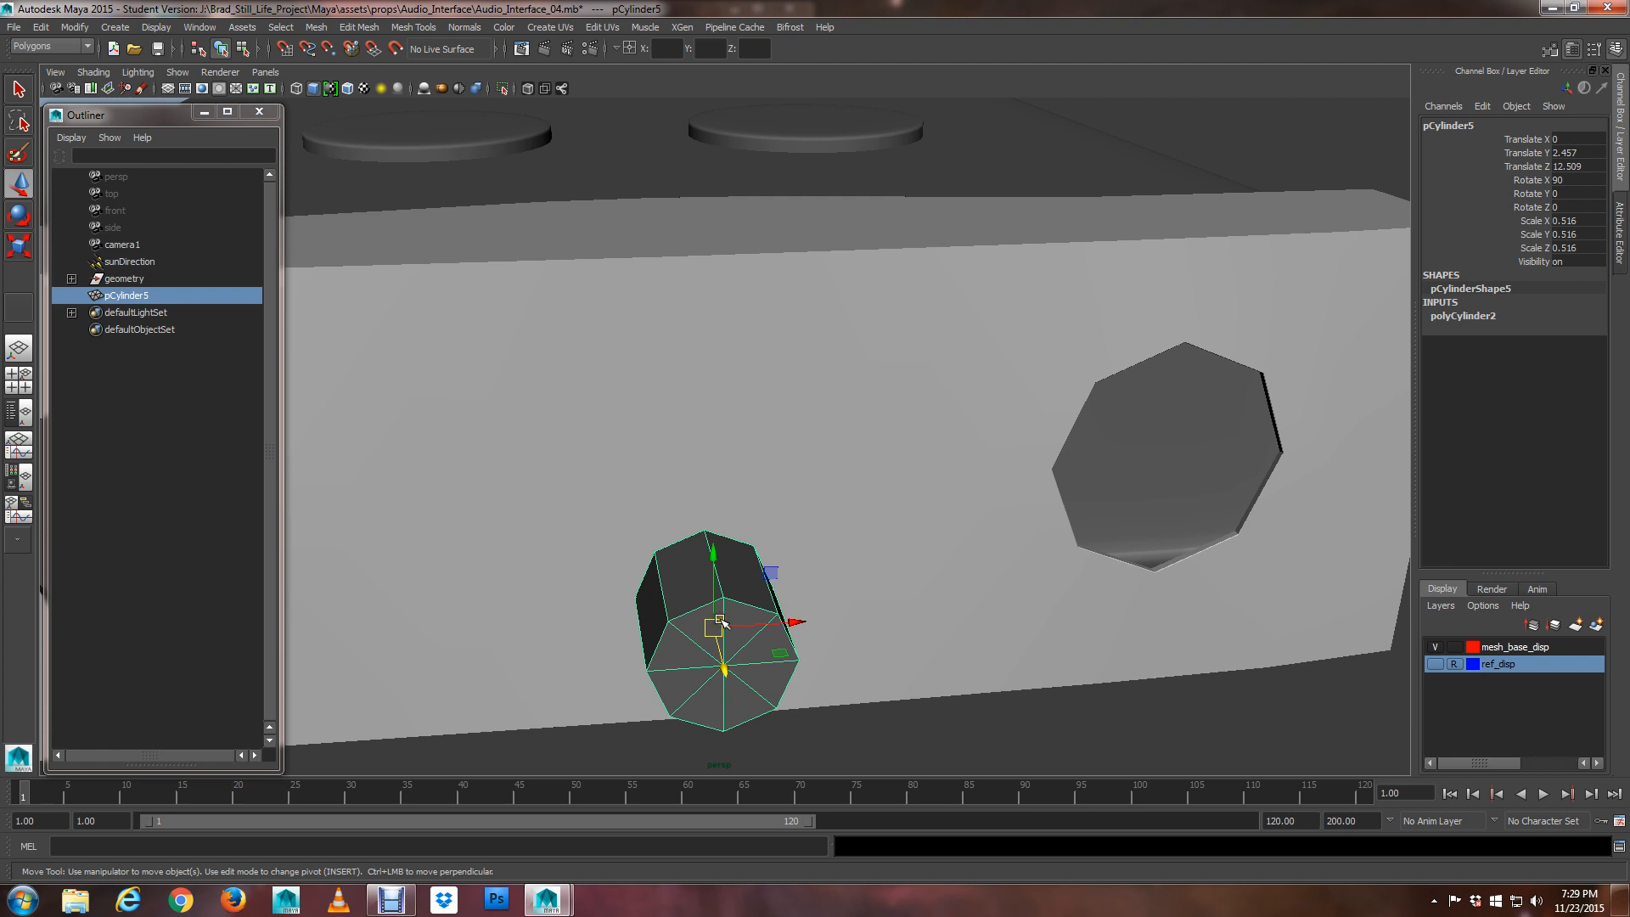
Offset the cylinder's pivot to one side of the mesh and restore it with Center Pivot
{"action": "left_click", "coordinate": [72, 28]}
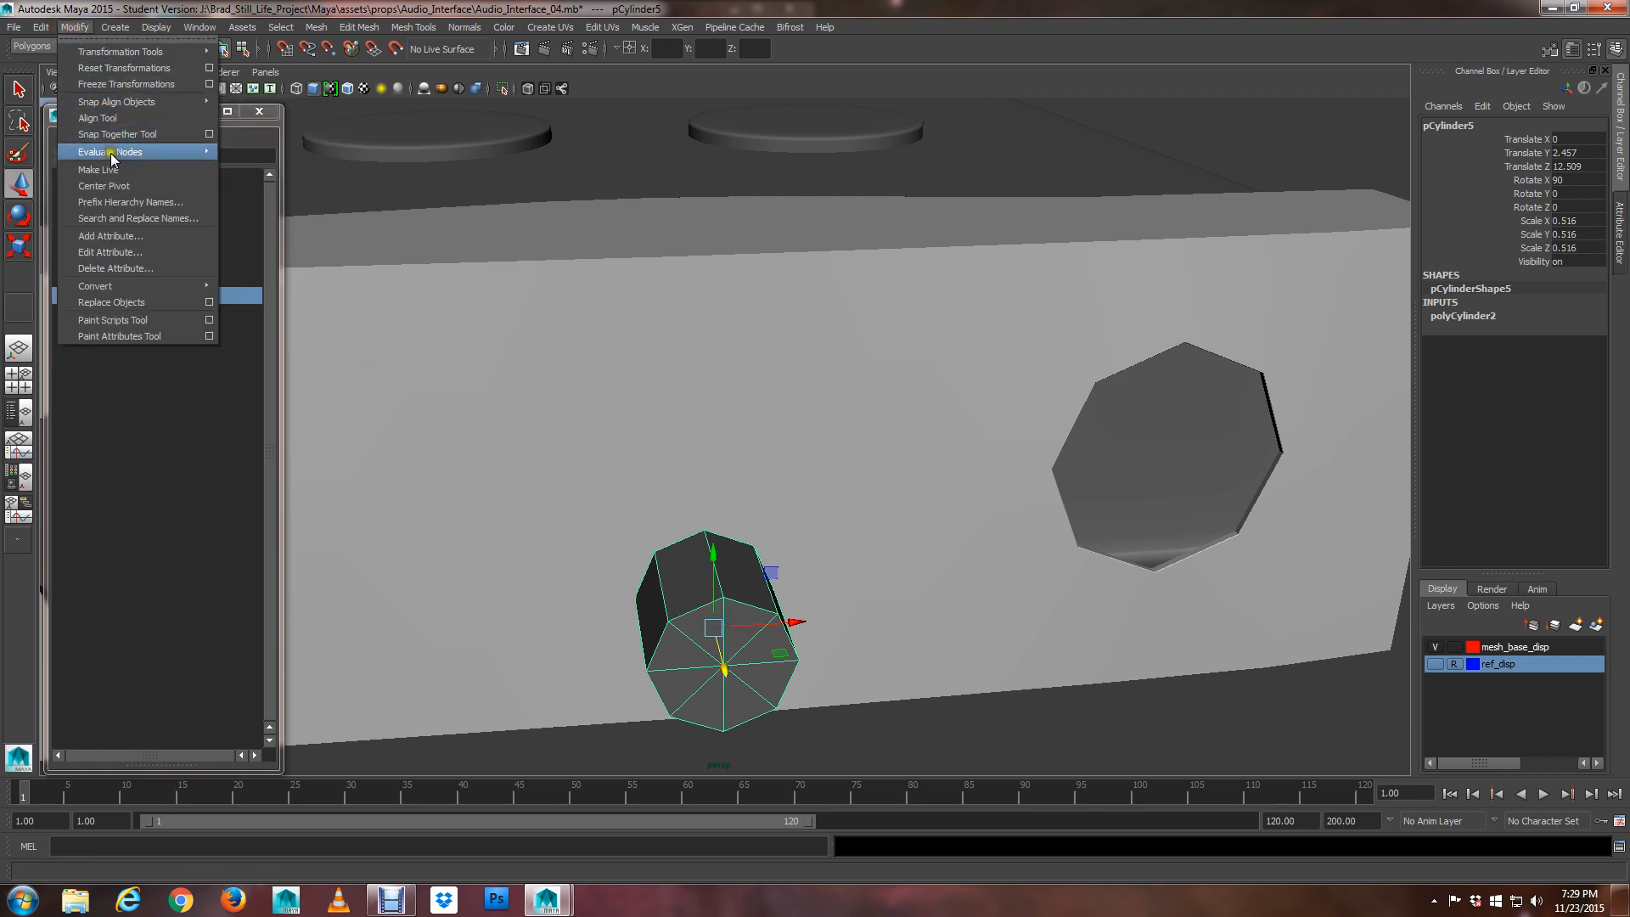
{"action": "left_click", "coordinate": [114, 190]}
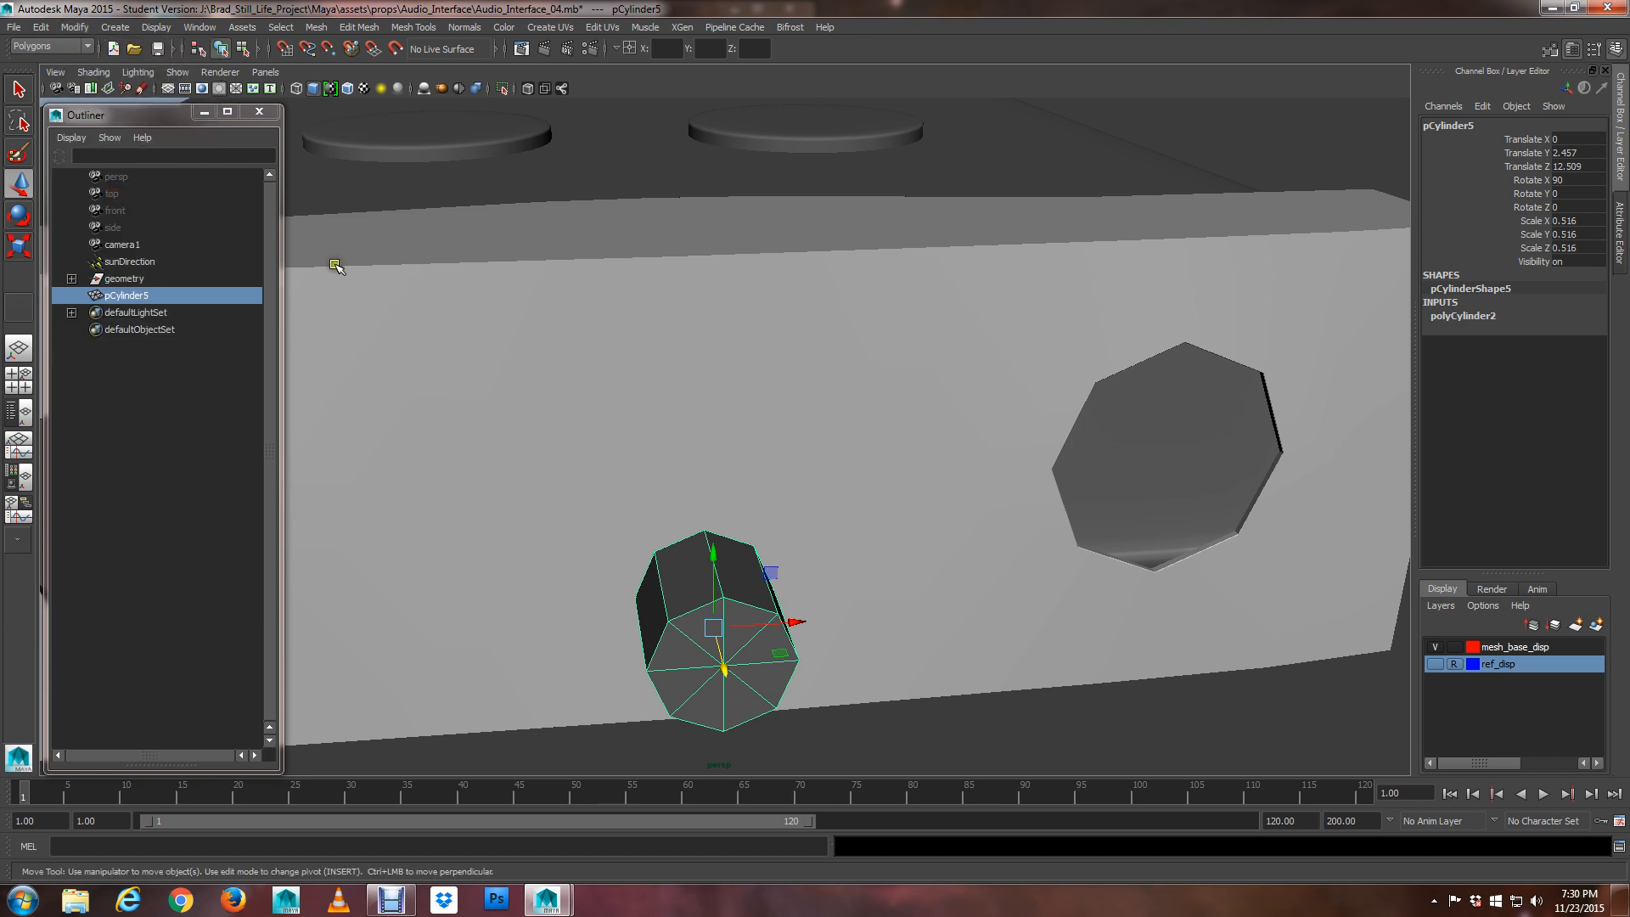
{"action": "left_click_drag", "start_coordinate": [781, 615], "coordinate": [780, 545], "text": "alt"}
{"action": "key", "text": "Insert"}
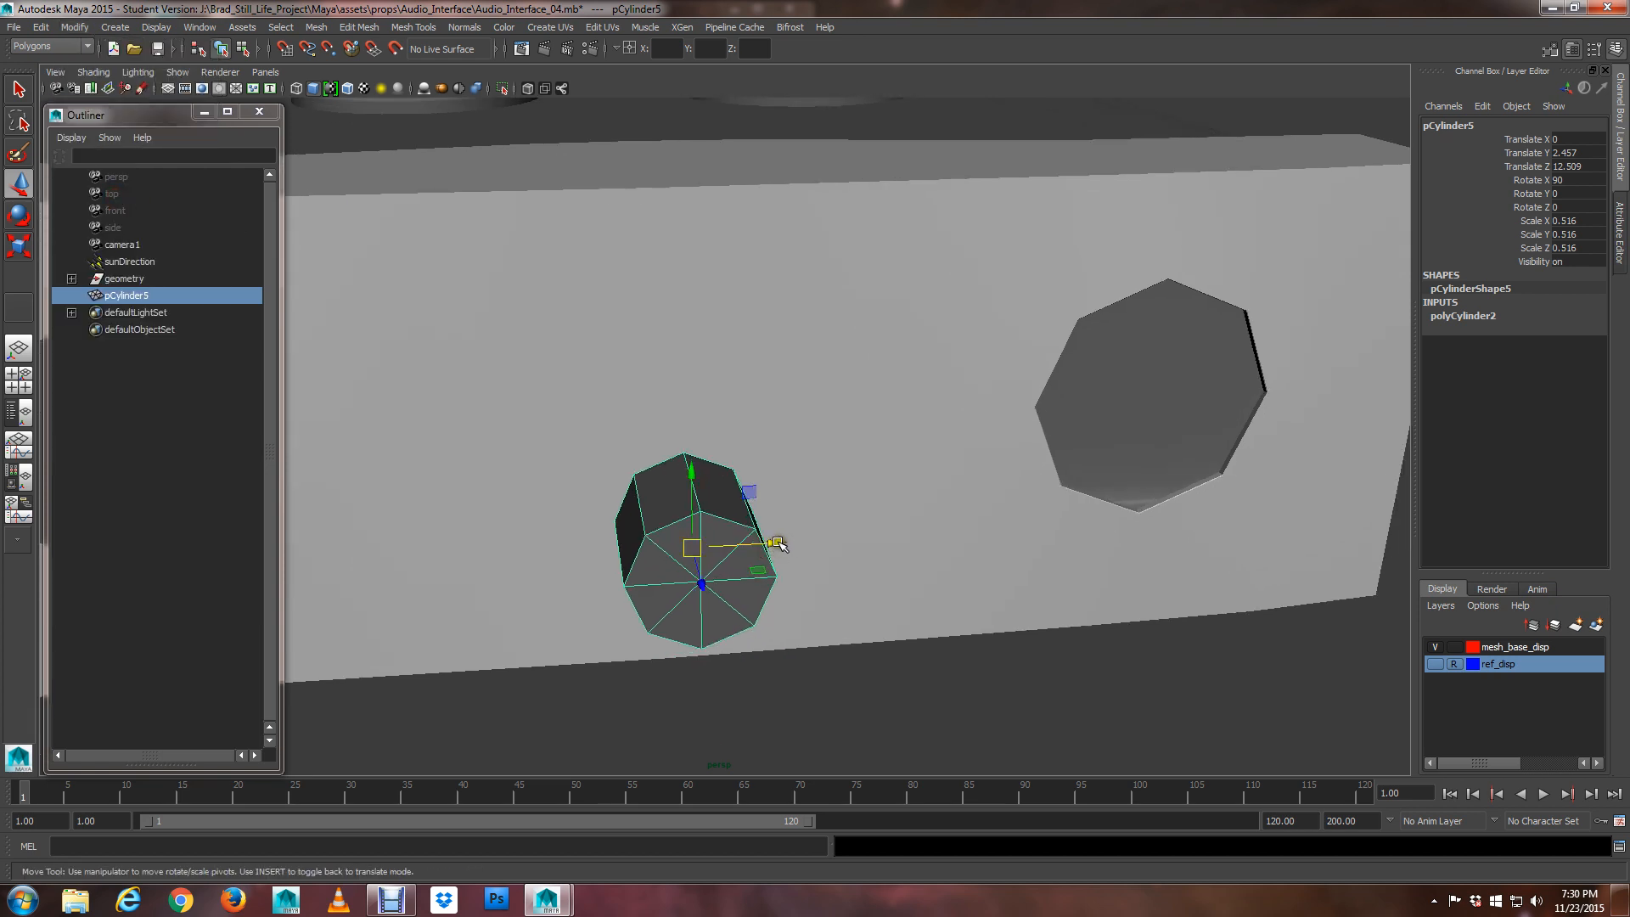
{"action": "key", "text": "d"}
{"action": "left_click_drag", "start_coordinate": [753, 547], "coordinate": [641, 608]}
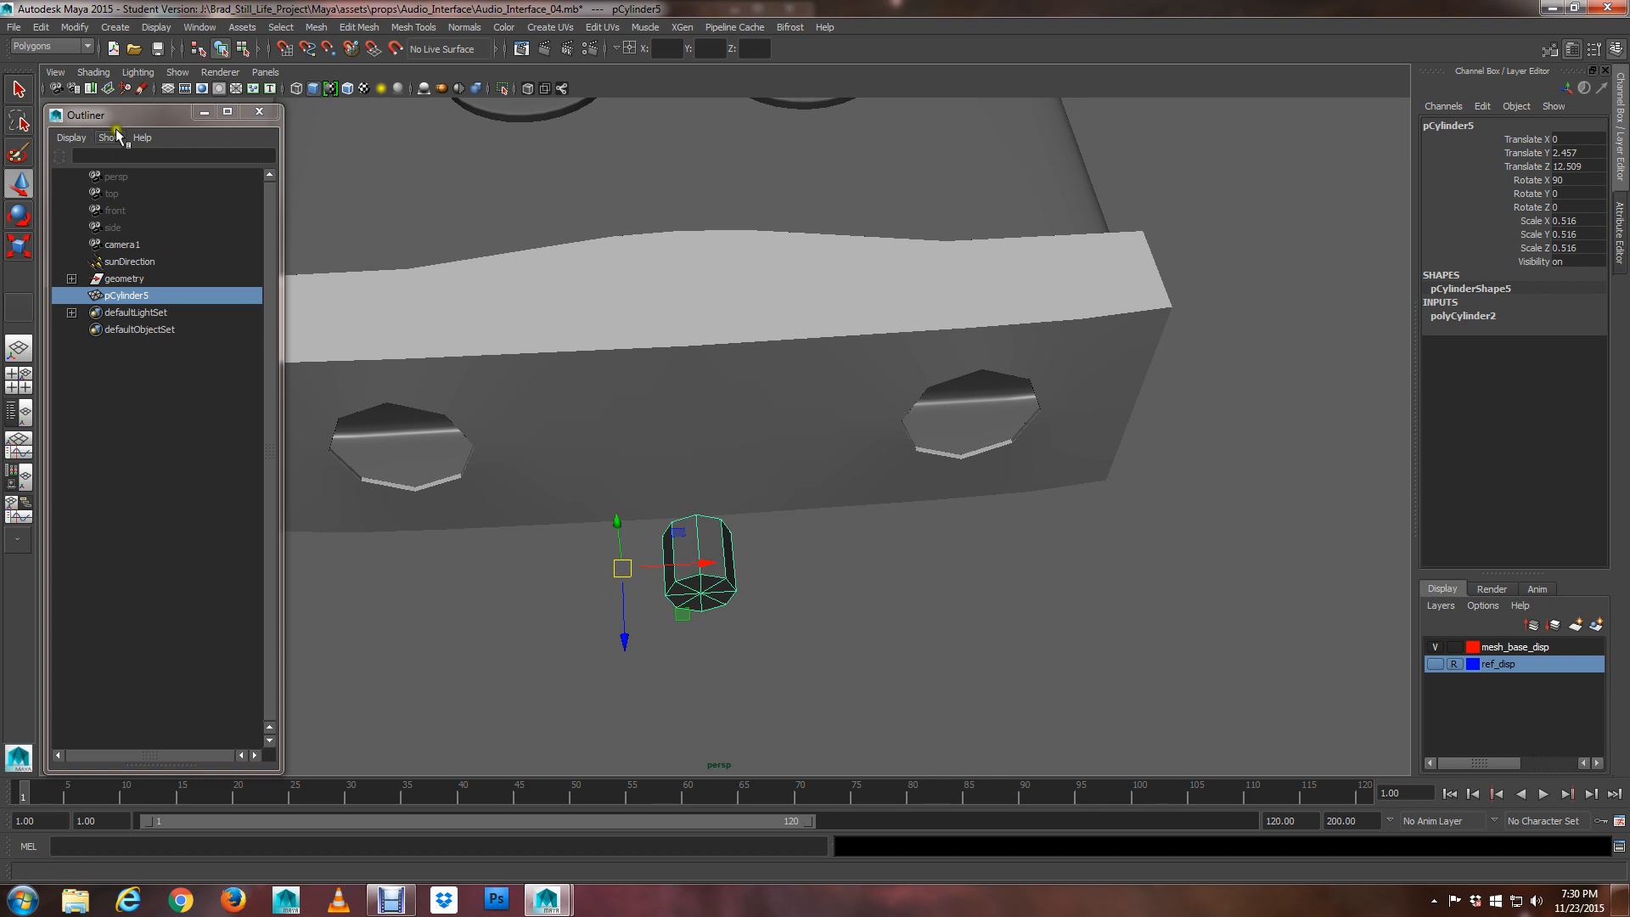
{"action": "left_click", "coordinate": [74, 30]}
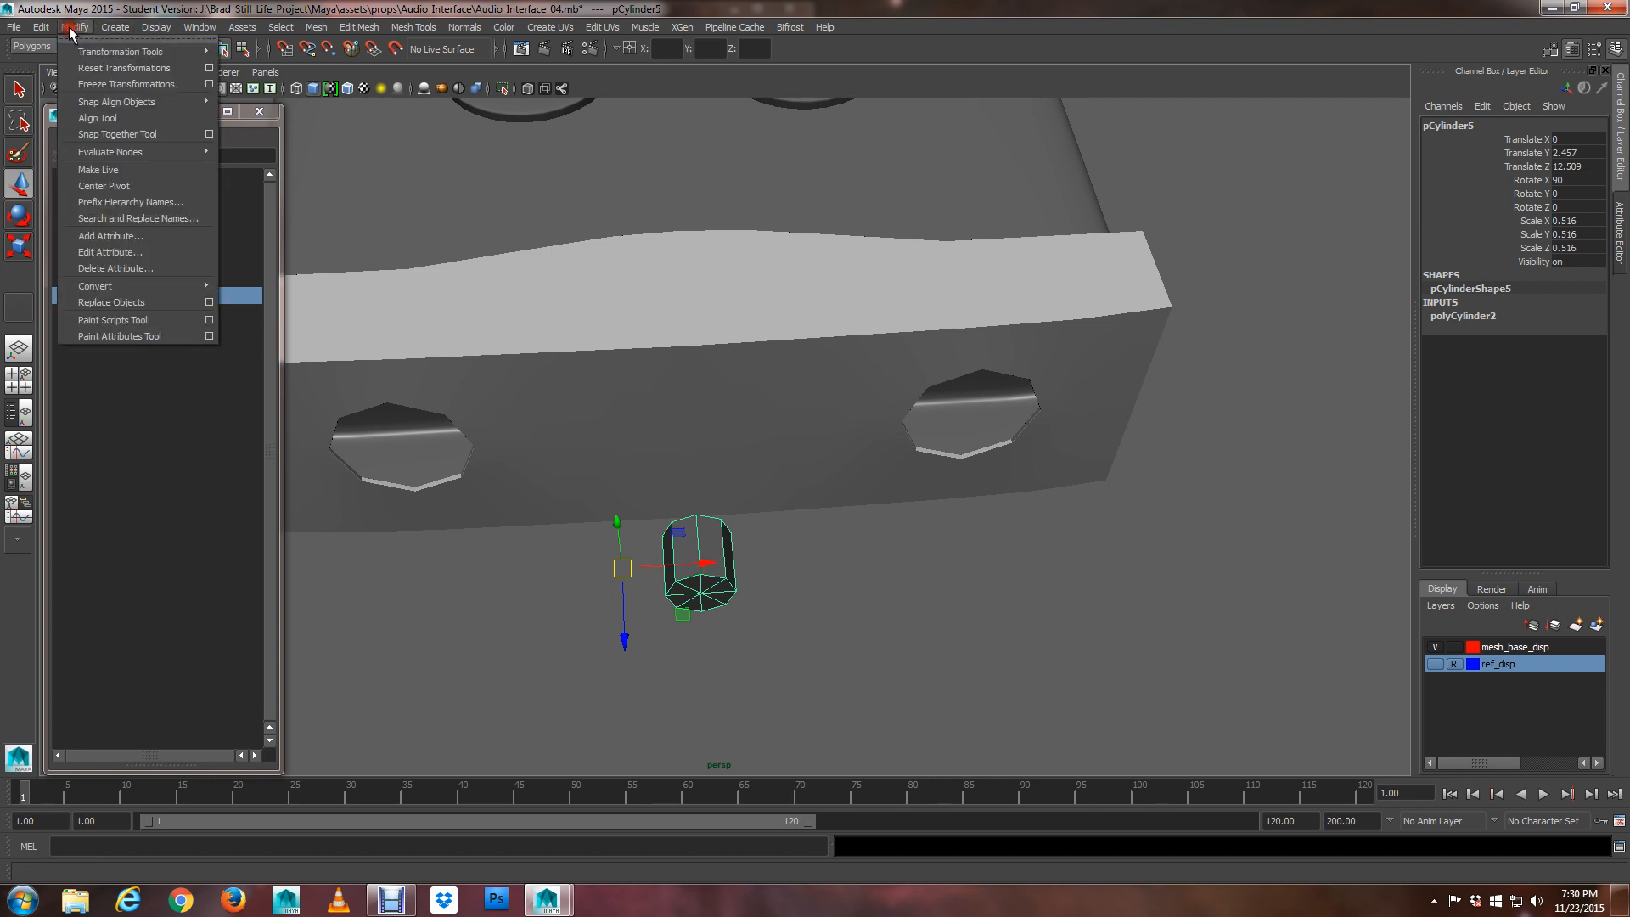
{"action": "left_click", "coordinate": [124, 186]}
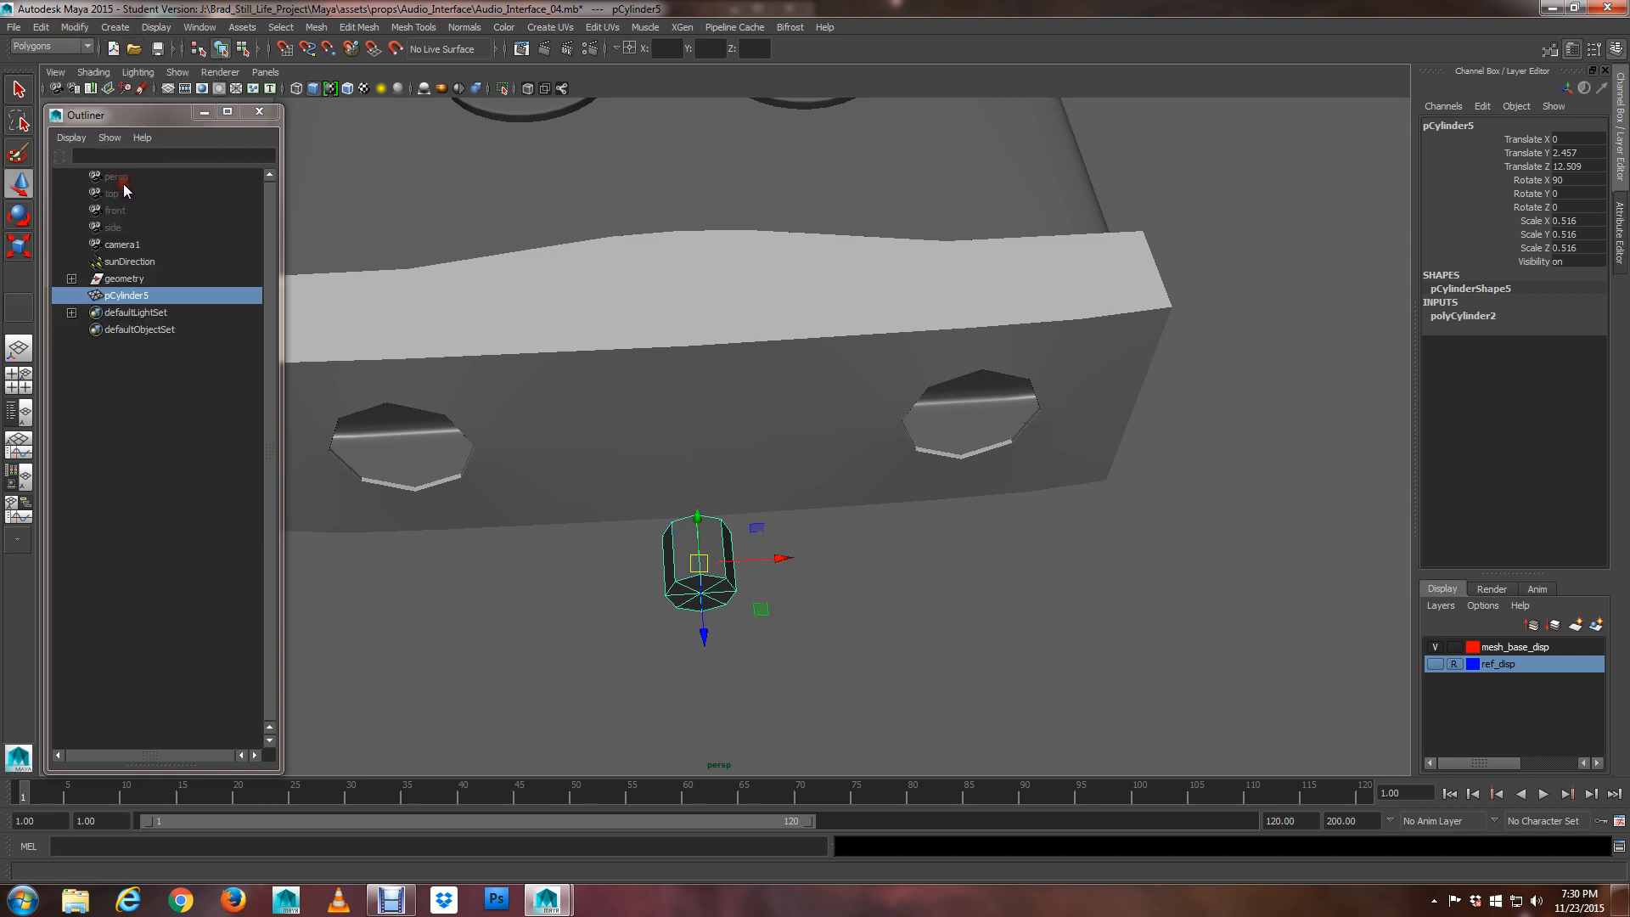
Select the face piece and examine its middle edge loops behind the cylinder from several angles
{"action": "left_click_drag", "start_coordinate": [727, 563], "coordinate": [730, 522], "text": "alt"}
{"action": "left_click", "coordinate": [652, 287]}
{"action": "left_click_drag", "start_coordinate": [640, 241], "coordinate": [739, 353], "text": "alt"}
{"action": "left_click_drag", "start_coordinate": [735, 422], "coordinate": [659, 501], "text": "alt"}
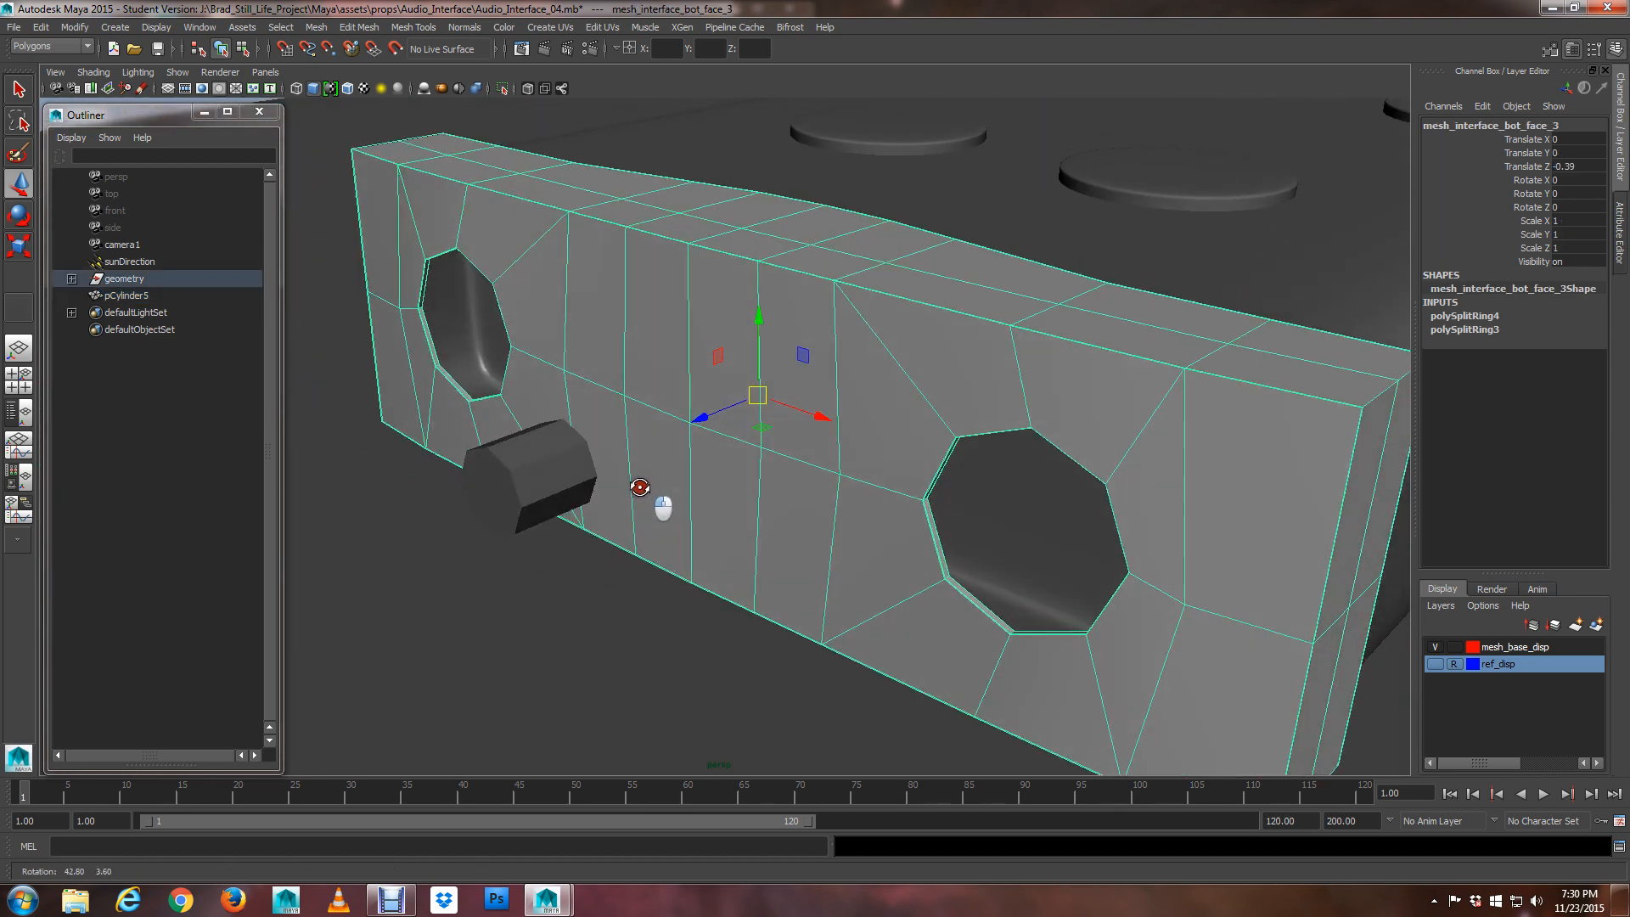
{"action": "left_click_drag", "start_coordinate": [543, 493], "coordinate": [626, 441], "text": "alt"}
{"action": "key", "text": "q"}
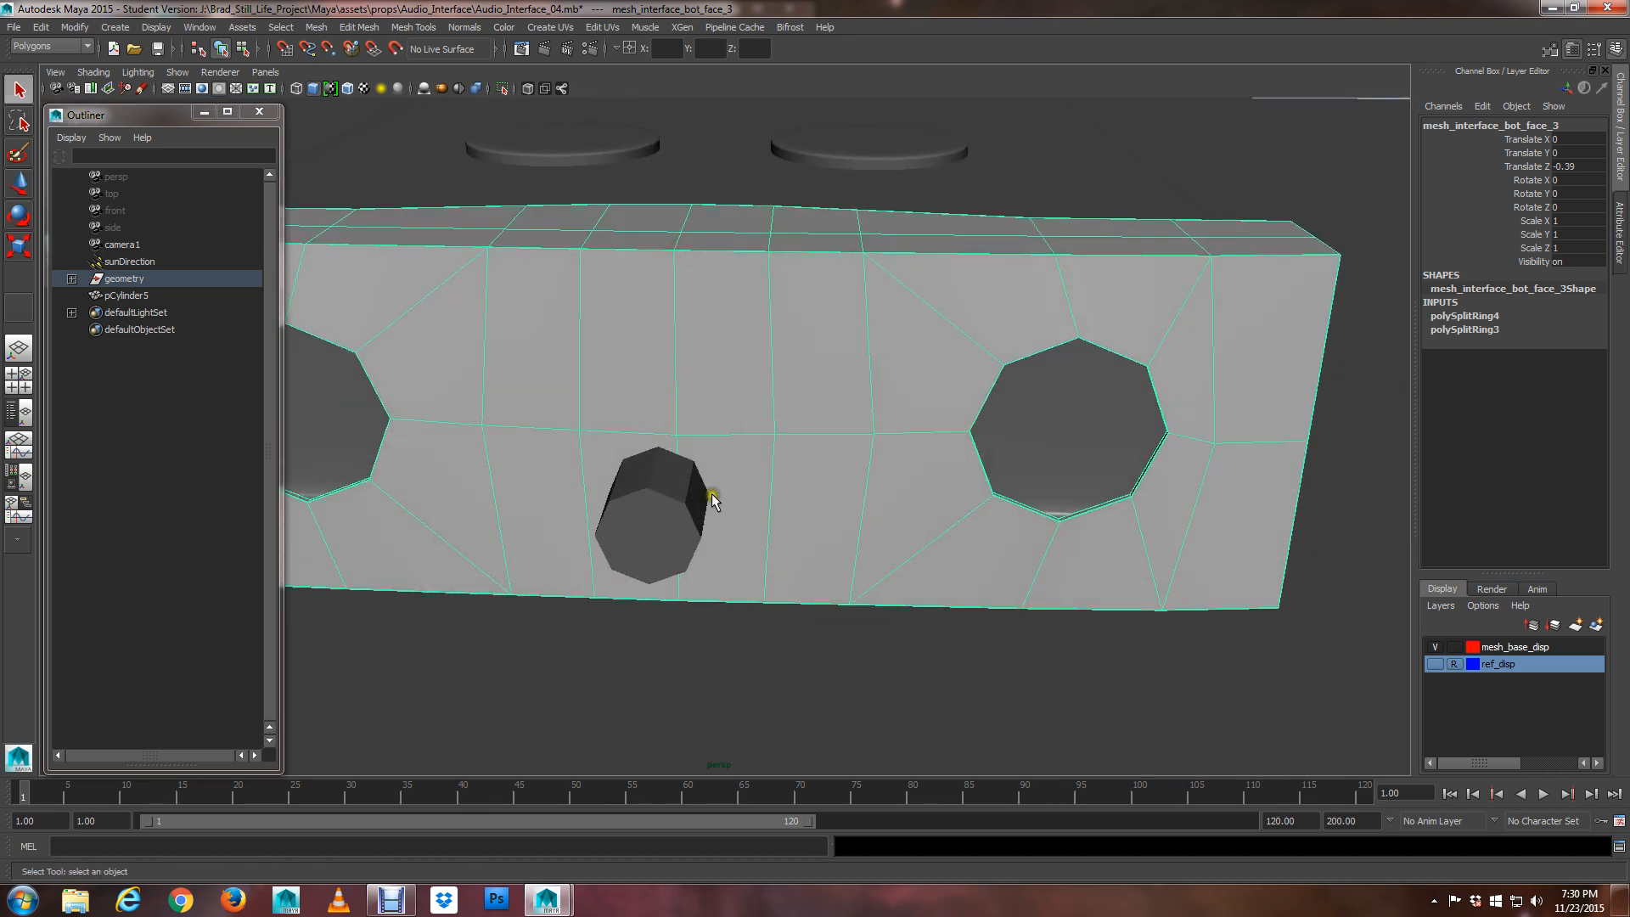
Reselect the cylinder for moving and turn on Wireframe on Shaded in the perspective view
{"action": "left_click", "coordinate": [679, 518]}
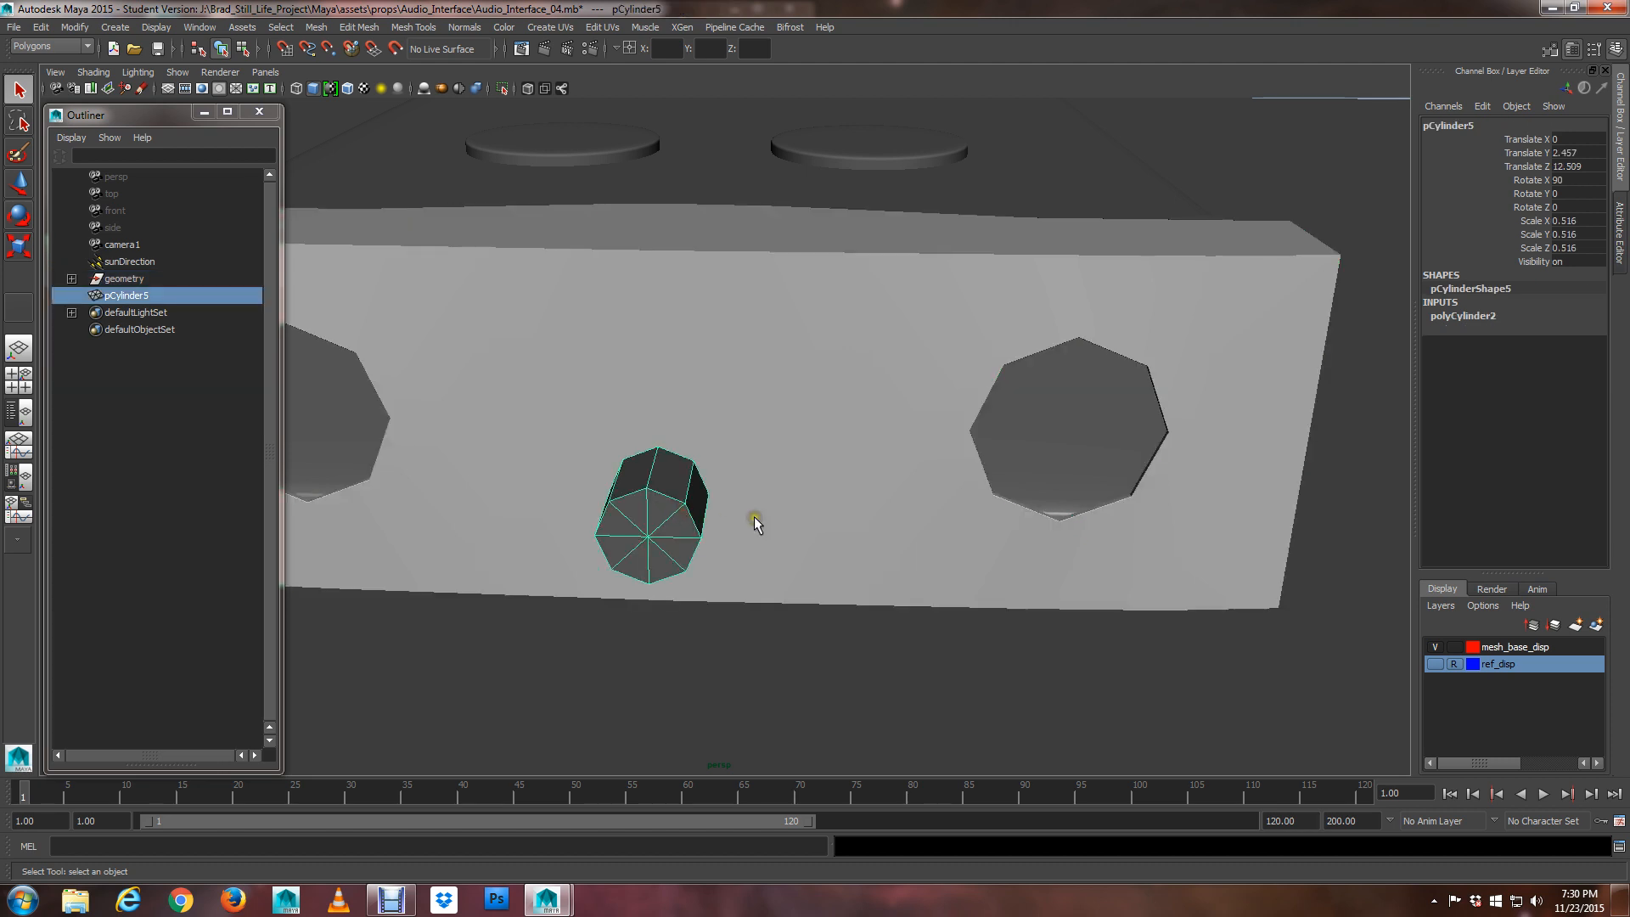
{"action": "key", "text": "w"}
{"action": "mouse_move", "coordinate": [744, 519]}
{"action": "left_mouse_down", "text": "alt"}
{"action": "mouse_move", "coordinate": [702, 419]}
{"action": "mouse_move", "coordinate": [726, 425]}
{"action": "left_mouse_up", "text": "alt"}
{"action": "left_click", "coordinate": [93, 73]}
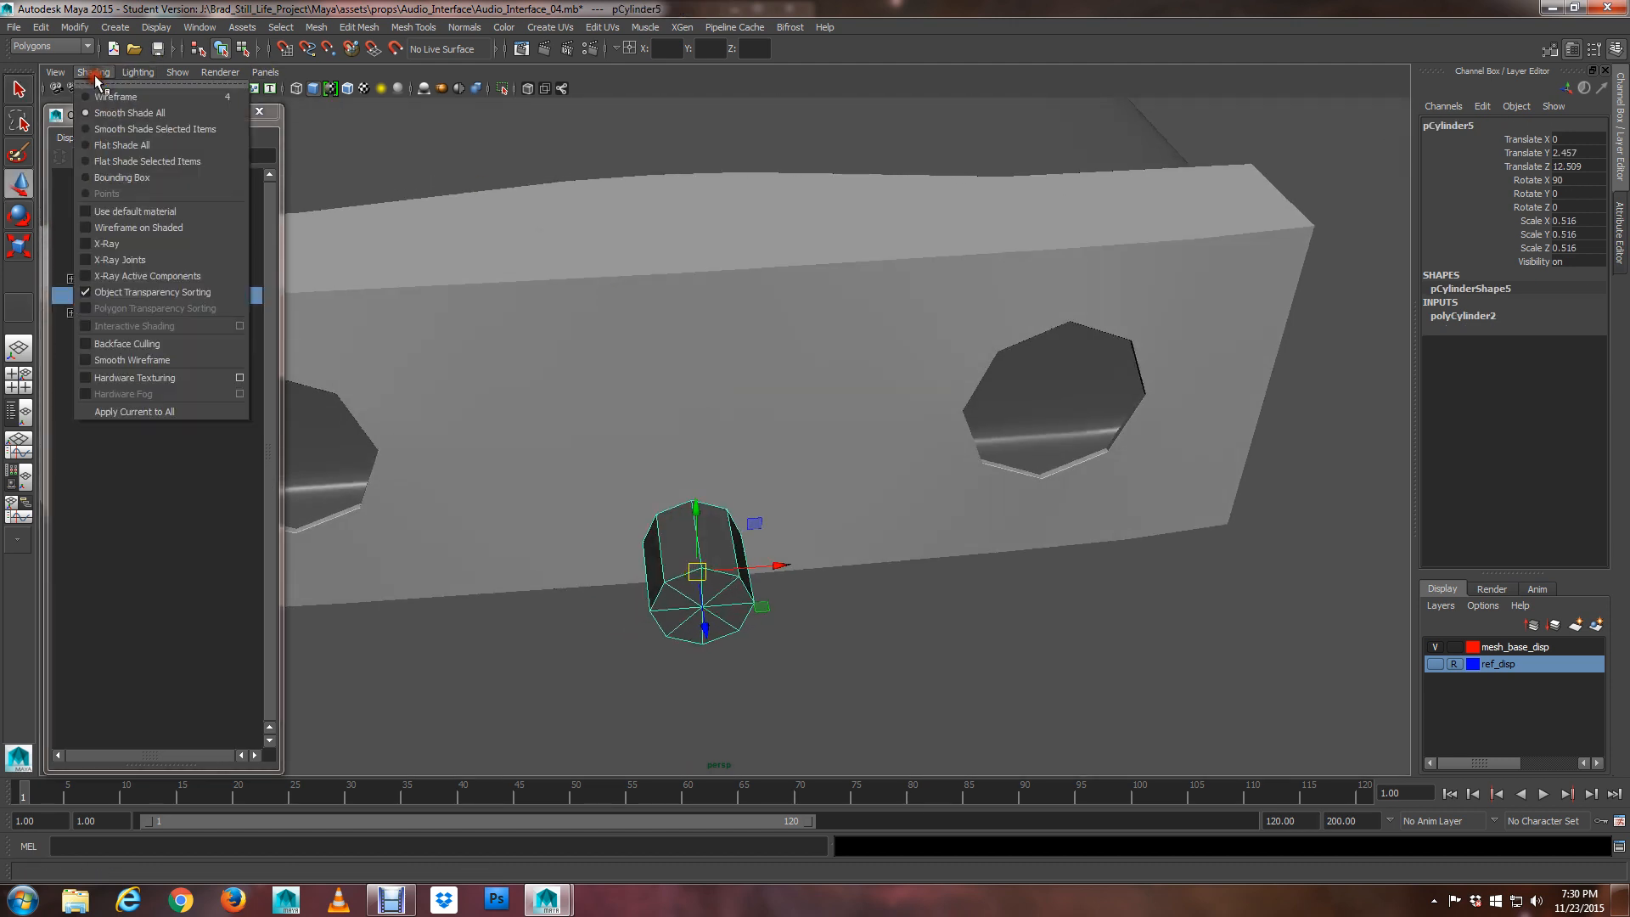
{"action": "left_click", "coordinate": [97, 228]}
{"action": "mouse_move", "coordinate": [849, 560]}
{"action": "left_mouse_down", "text": "alt"}
{"action": "mouse_move", "coordinate": [881, 546]}
{"action": "mouse_move", "coordinate": [862, 498]}
{"action": "mouse_move", "coordinate": [747, 484]}
{"action": "left_mouse_up", "text": "alt"}
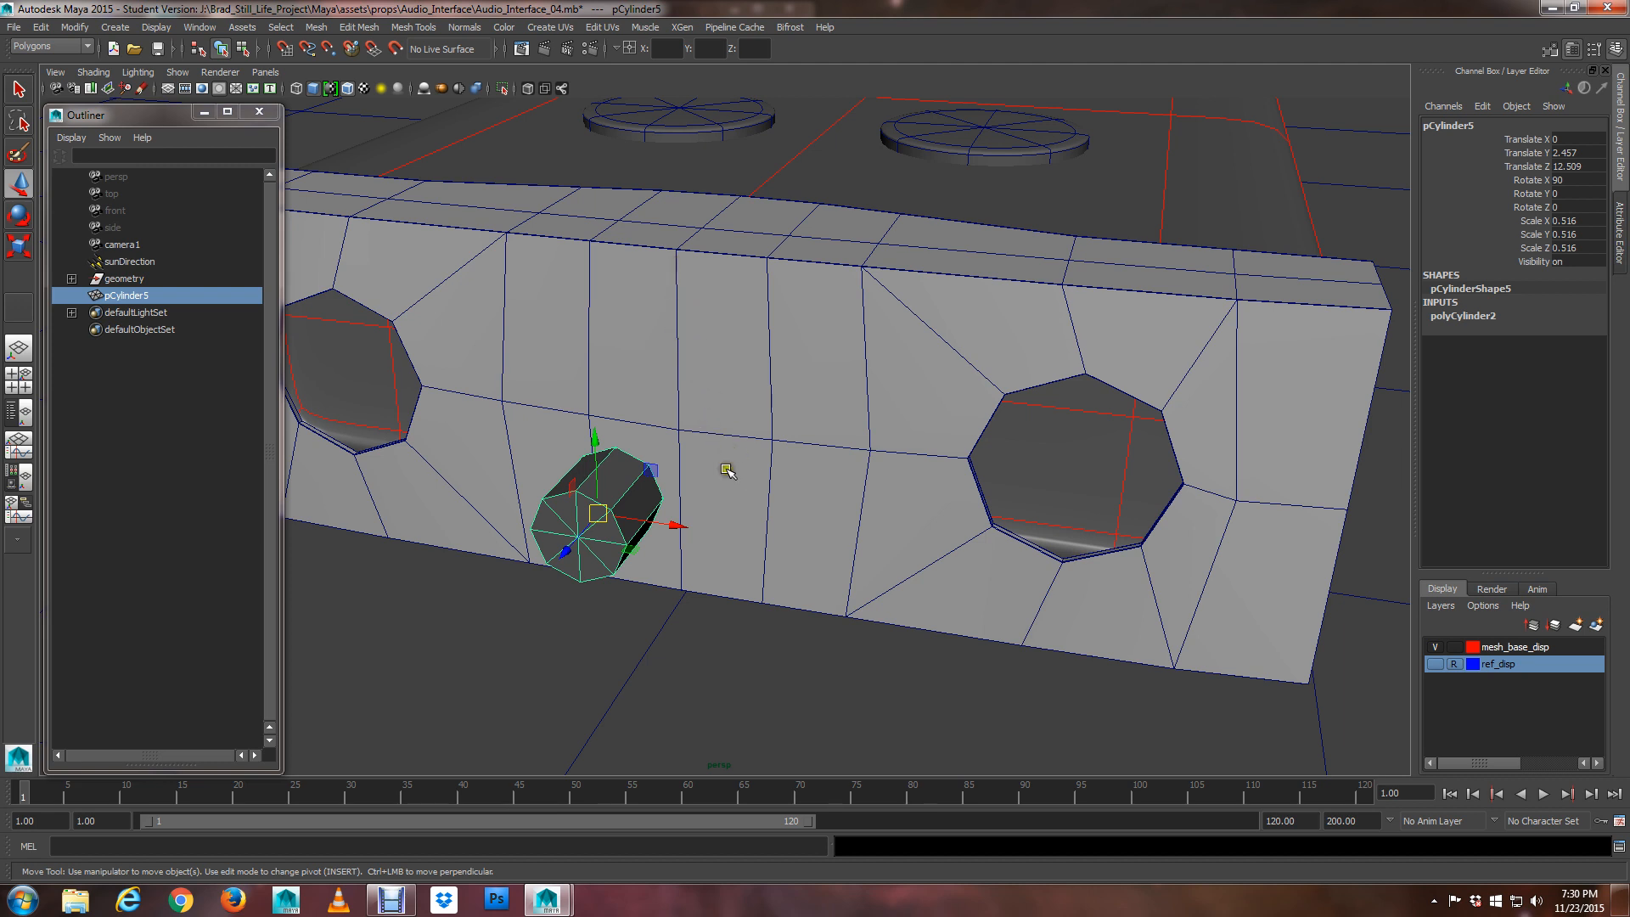
Vertex-snap the cylinder's height to the center edge crossing on the face piece, at 2.326 in Y
{"action": "left_click", "coordinate": [681, 527]}
{"action": "middle_click_drag", "start_coordinate": [677, 527], "coordinate": [676, 427]}
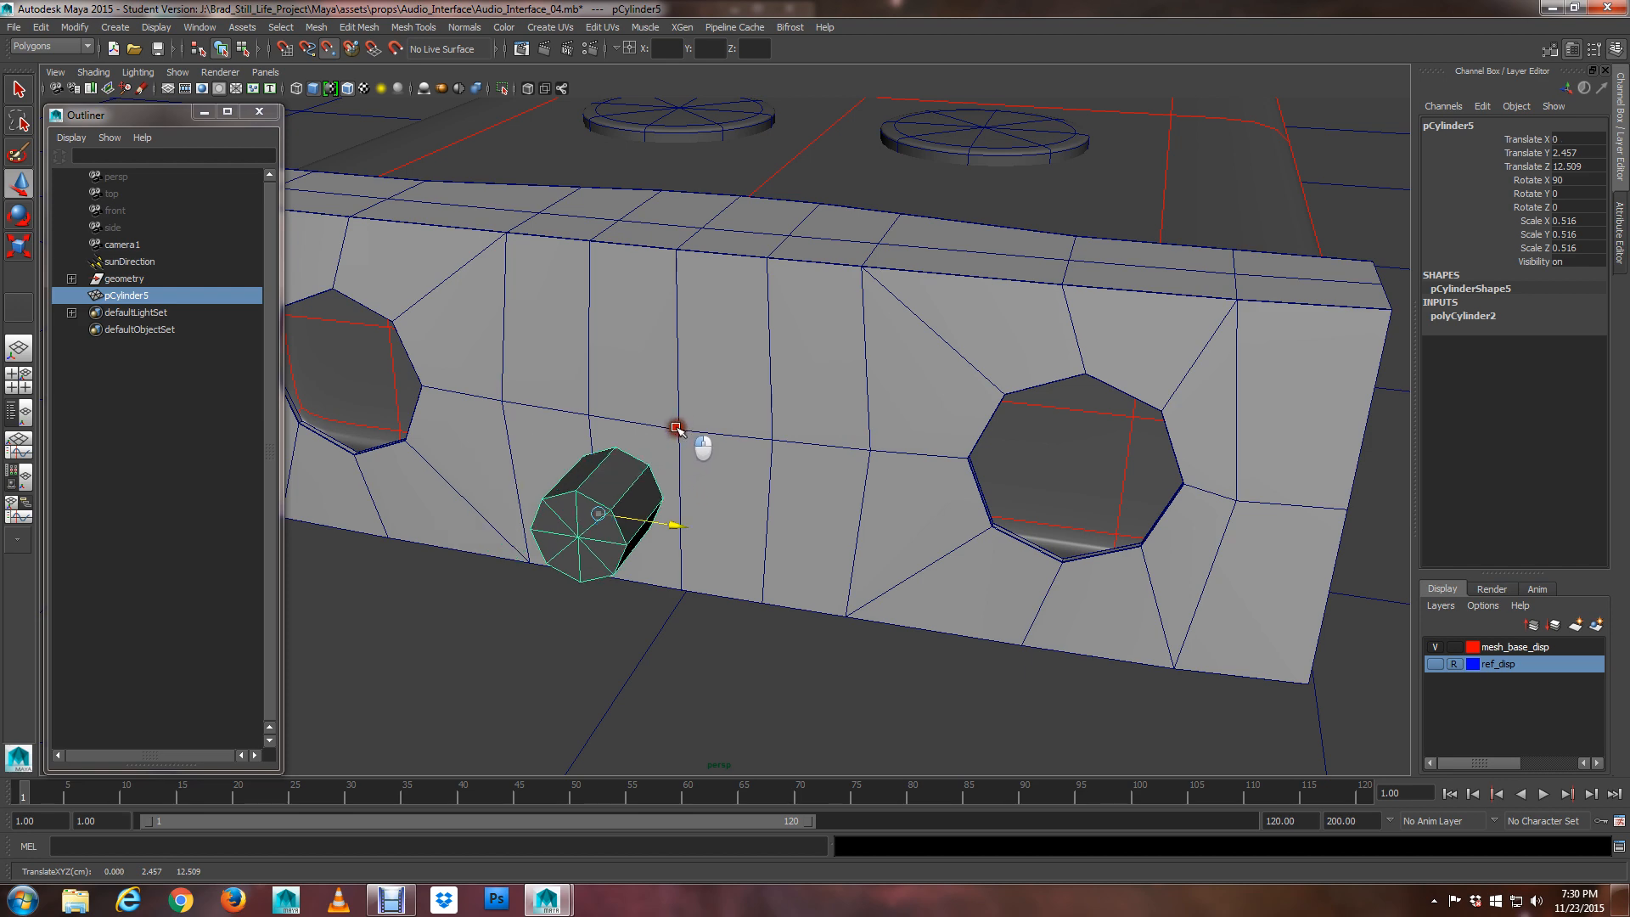
{"action": "left_click_drag", "start_coordinate": [676, 427], "coordinate": [577, 425], "text": "alt"}
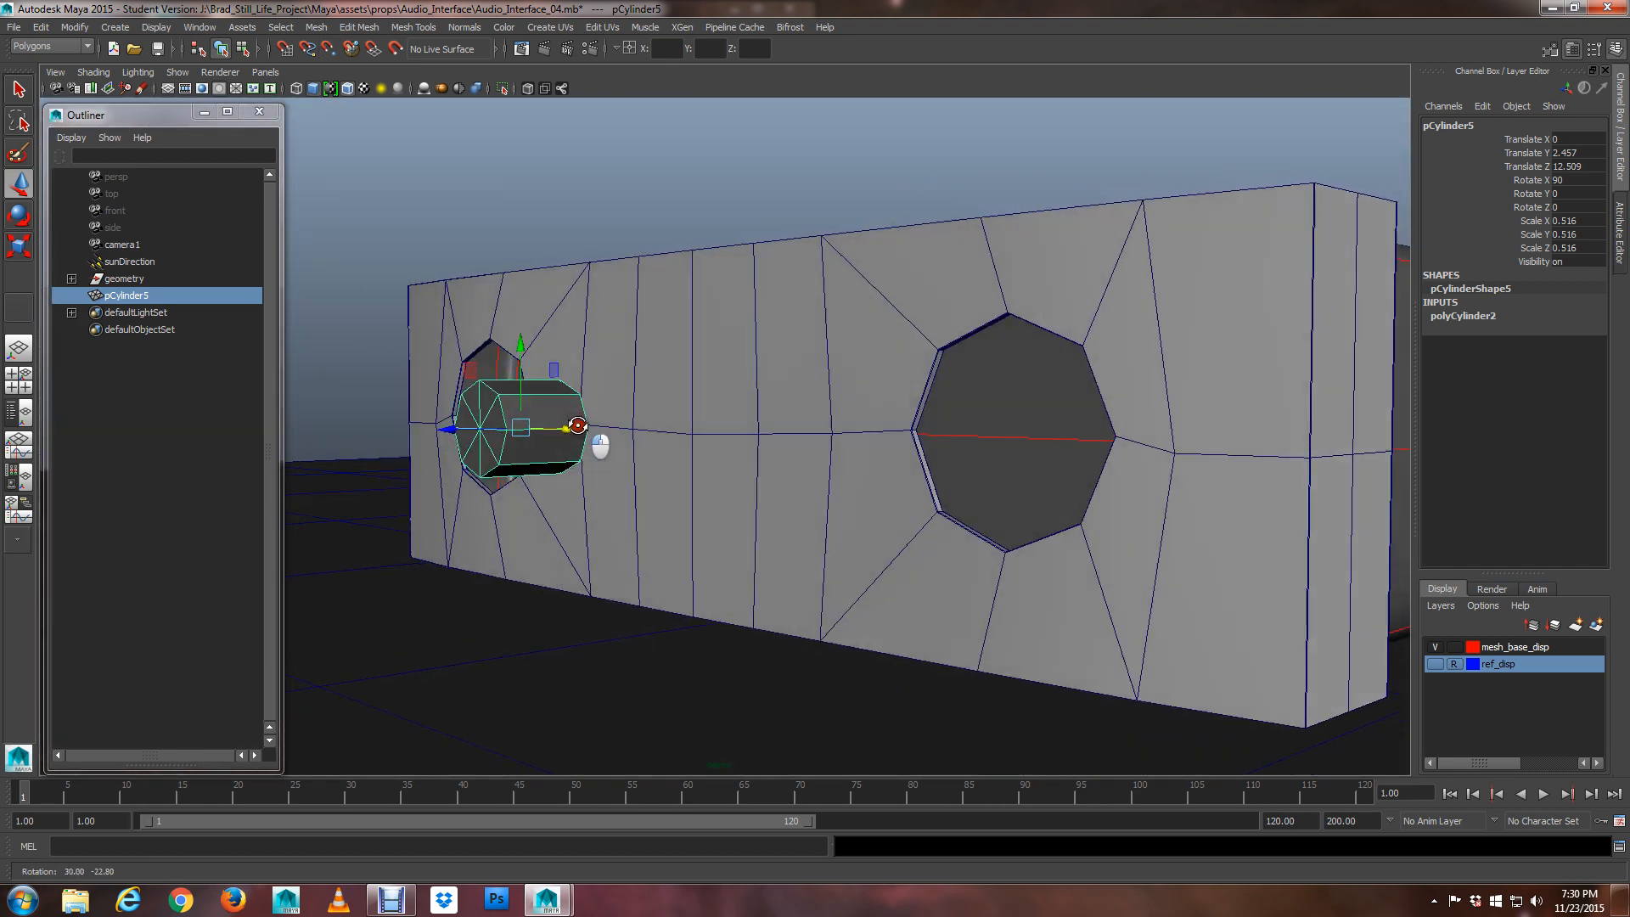
{"action": "right_click_drag", "start_coordinate": [577, 425], "coordinate": [770, 516], "text": "alt"}
{"action": "mouse_move", "coordinate": [700, 502]}
{"action": "left_mouse_down", "text": "alt"}
{"action": "mouse_move", "coordinate": [718, 491]}
{"action": "mouse_move", "coordinate": [693, 500]}
{"action": "left_mouse_up", "text": "alt"}
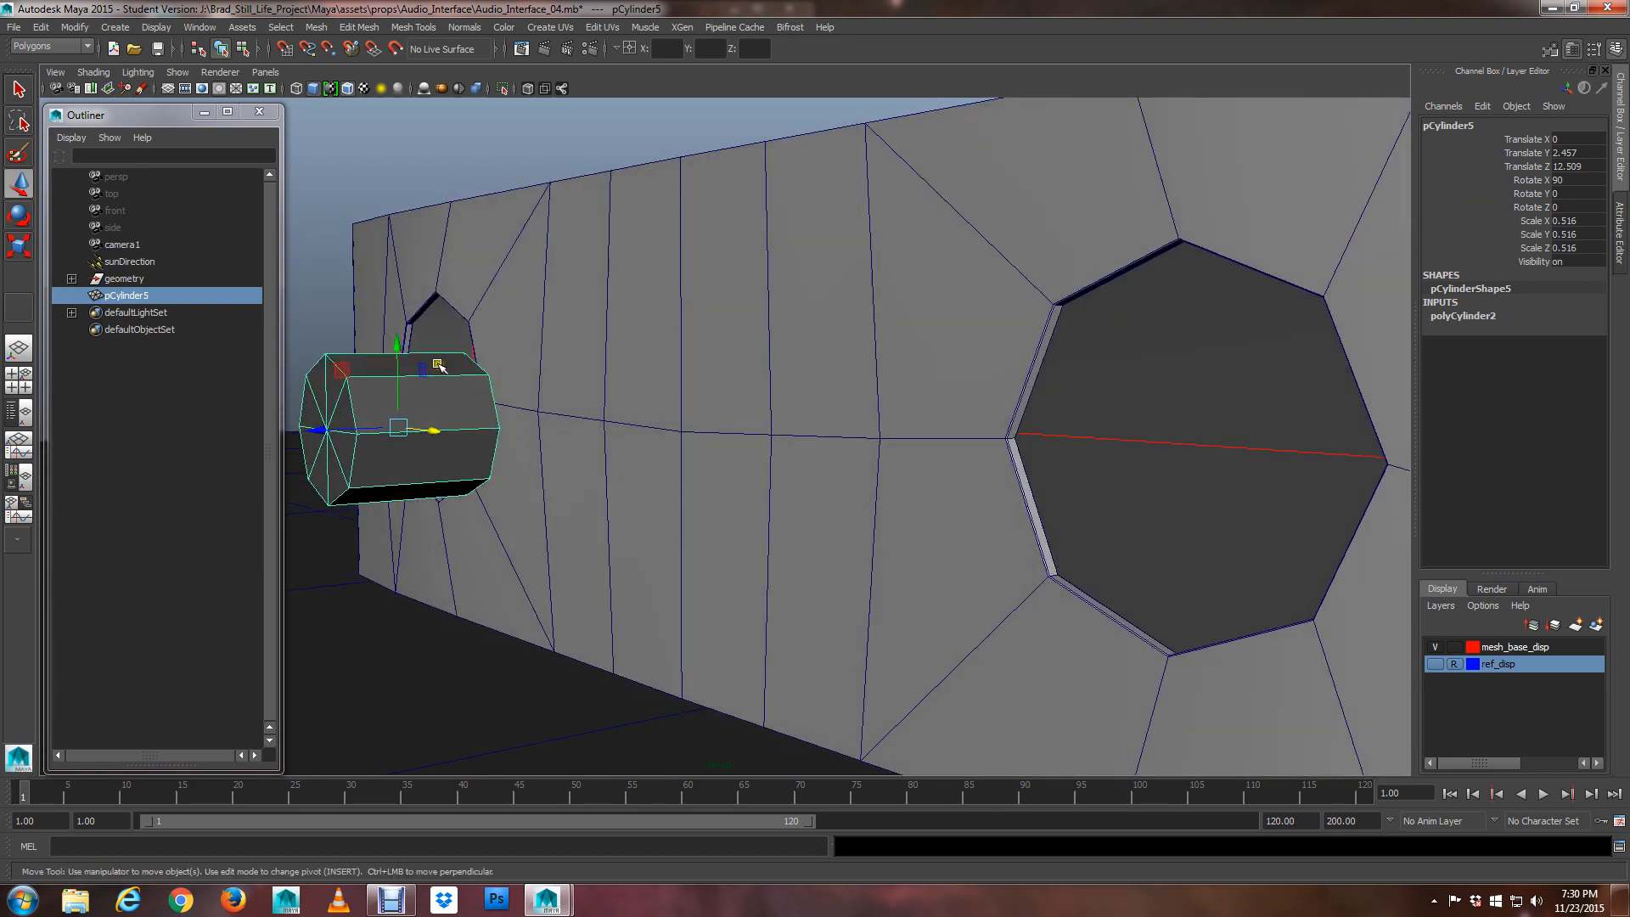
{"action": "key", "text": "v"}
{"action": "left_click_drag", "start_coordinate": [398, 344], "coordinate": [687, 435]}
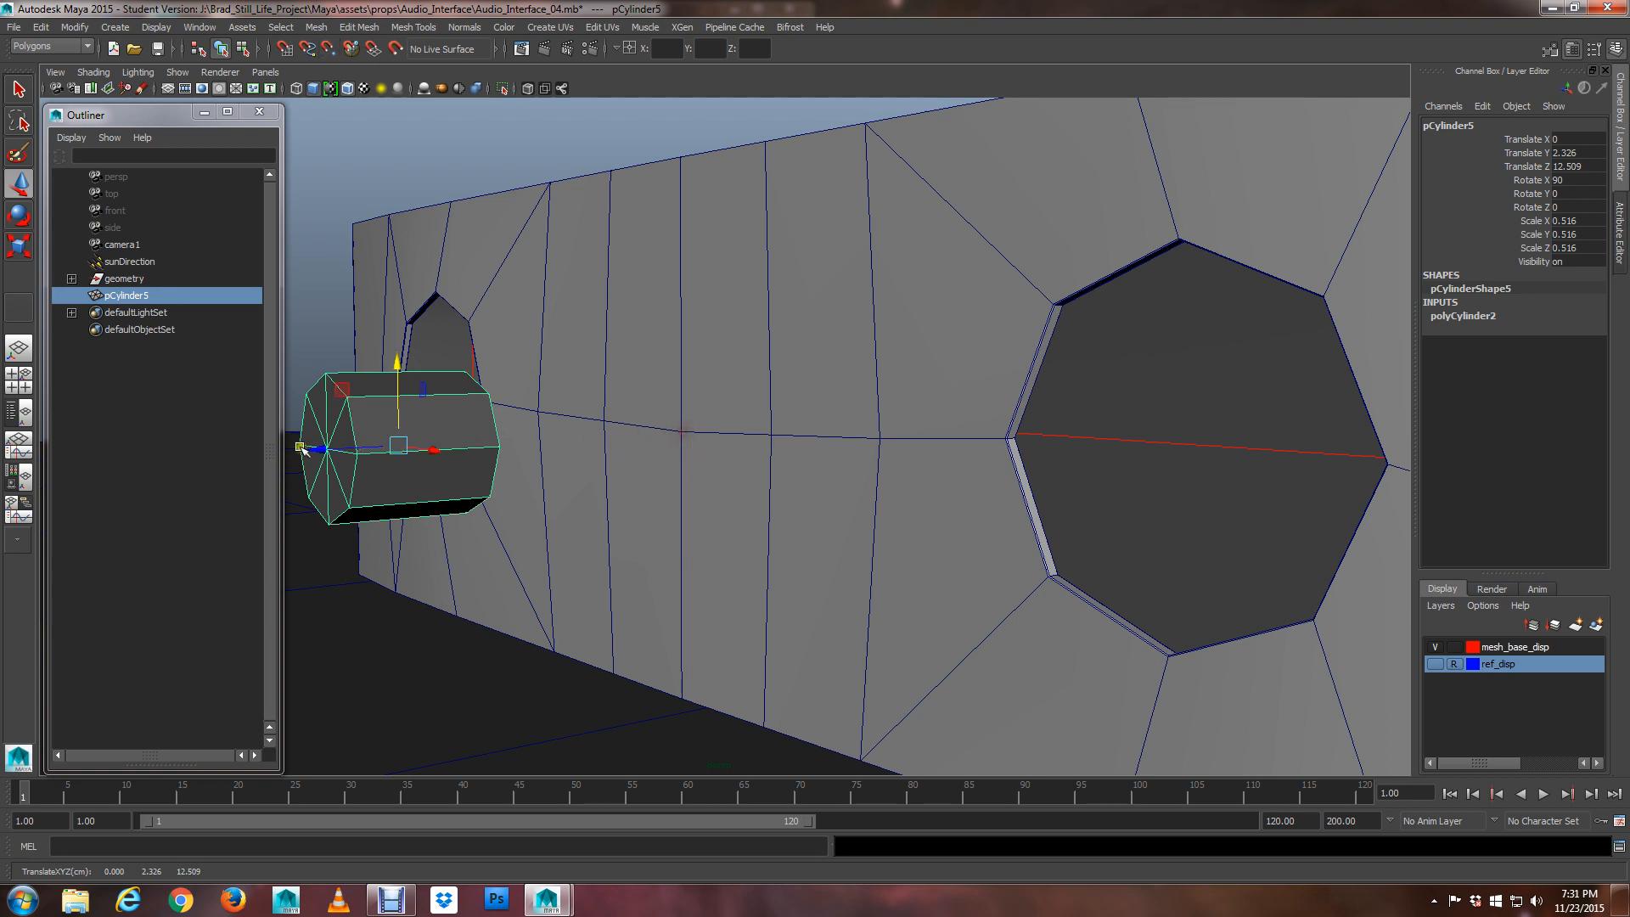
Push the cylinder back into the face piece to about 10.076 in Z
{"action": "left_click_drag", "start_coordinate": [311, 449], "coordinate": [741, 492]}
{"action": "scroll", "coordinate": [723, 497], "scroll_direction": "down", "scroll_amount": 5}
{"action": "scroll", "coordinate": [723, 496], "scroll_direction": "down", "scroll_amount": 3}
{"action": "scroll", "coordinate": [760, 491], "scroll_direction": "up", "scroll_amount": 7}
{"action": "scroll", "coordinate": [742, 492], "scroll_direction": "down", "scroll_amount": 8}
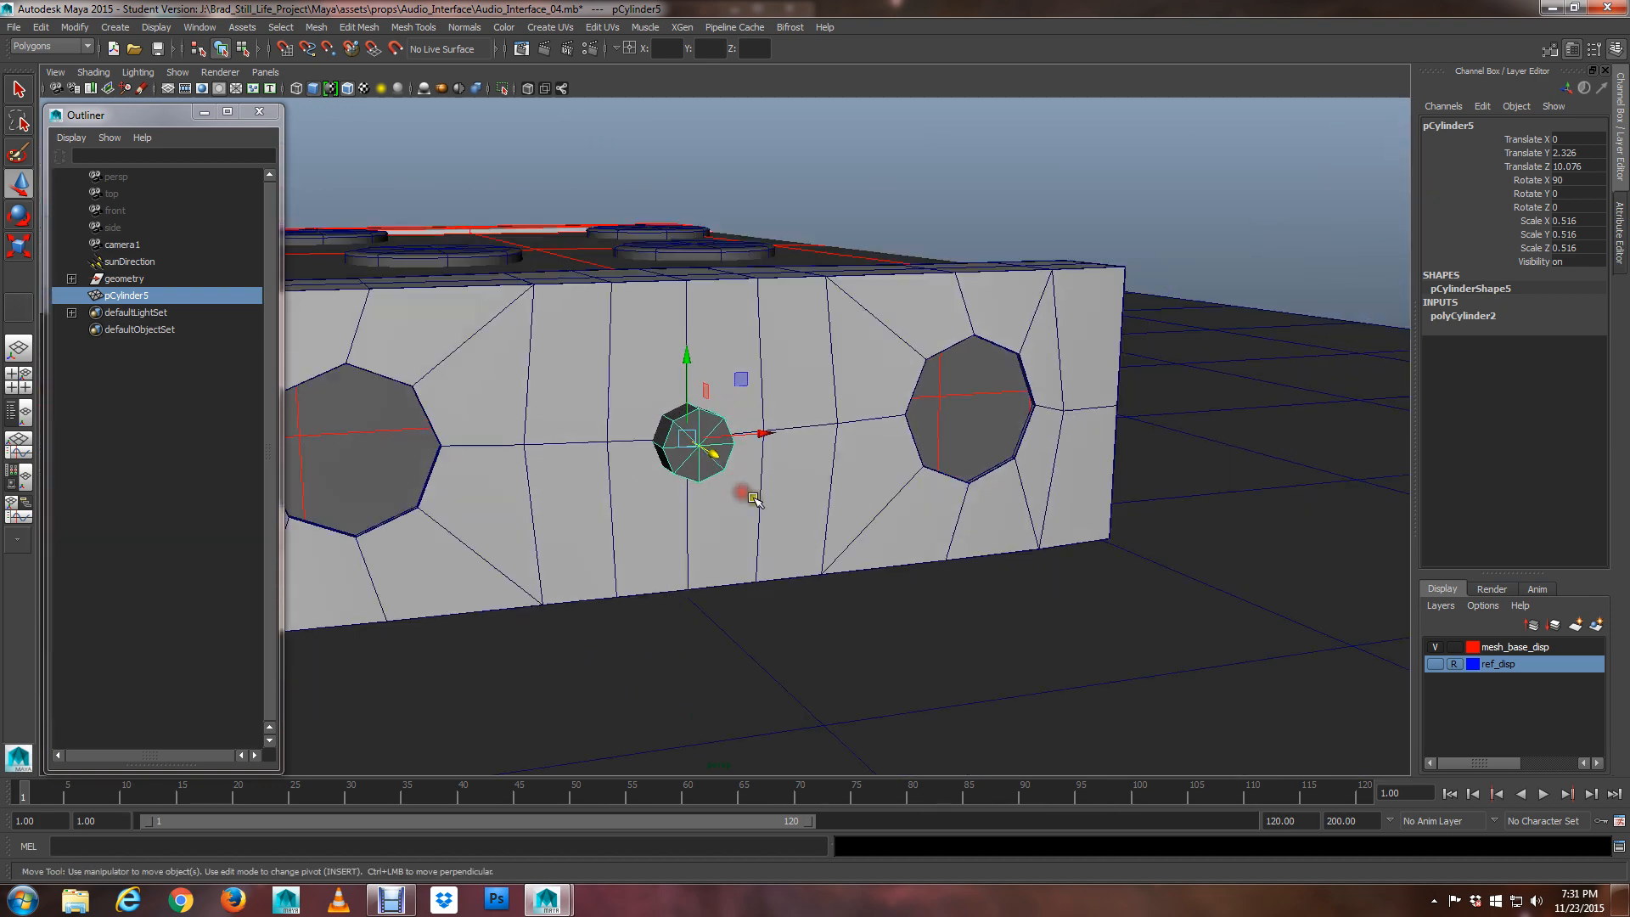
Switch to the front orthographic view framed on the face piece, with textured shading on
{"action": "middle_click_drag", "start_coordinate": [1224, 485], "coordinate": [1091, 338], "text": "alt"}
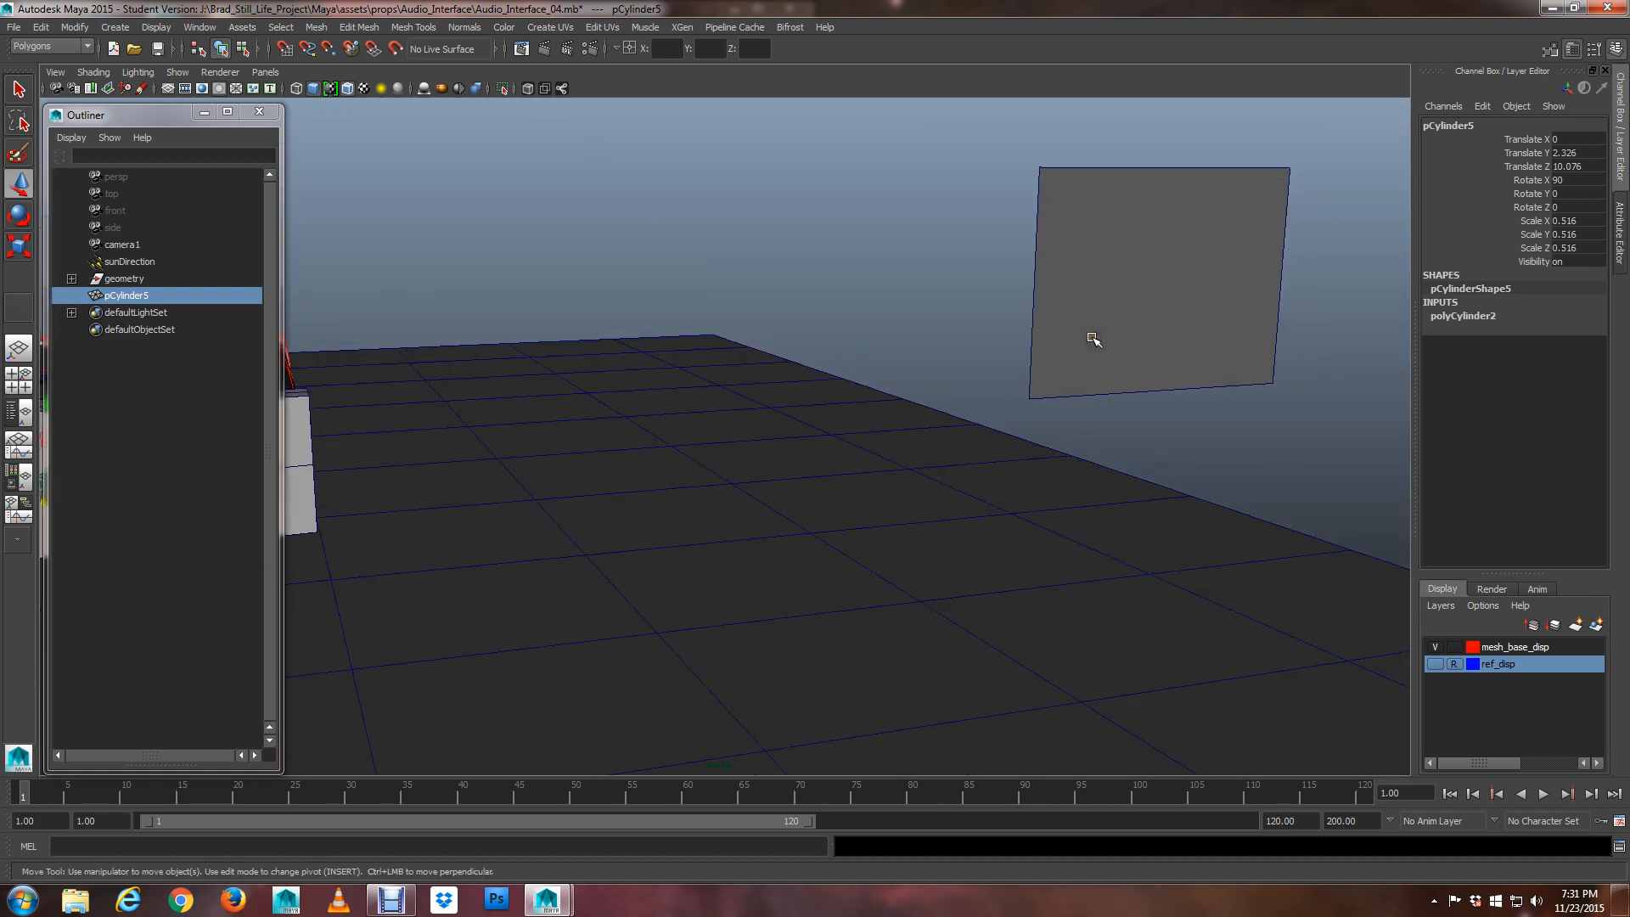
{"action": "key", "text": "6"}
{"action": "left_click_drag", "start_coordinate": [1192, 387], "coordinate": [888, 411], "text": "alt"}
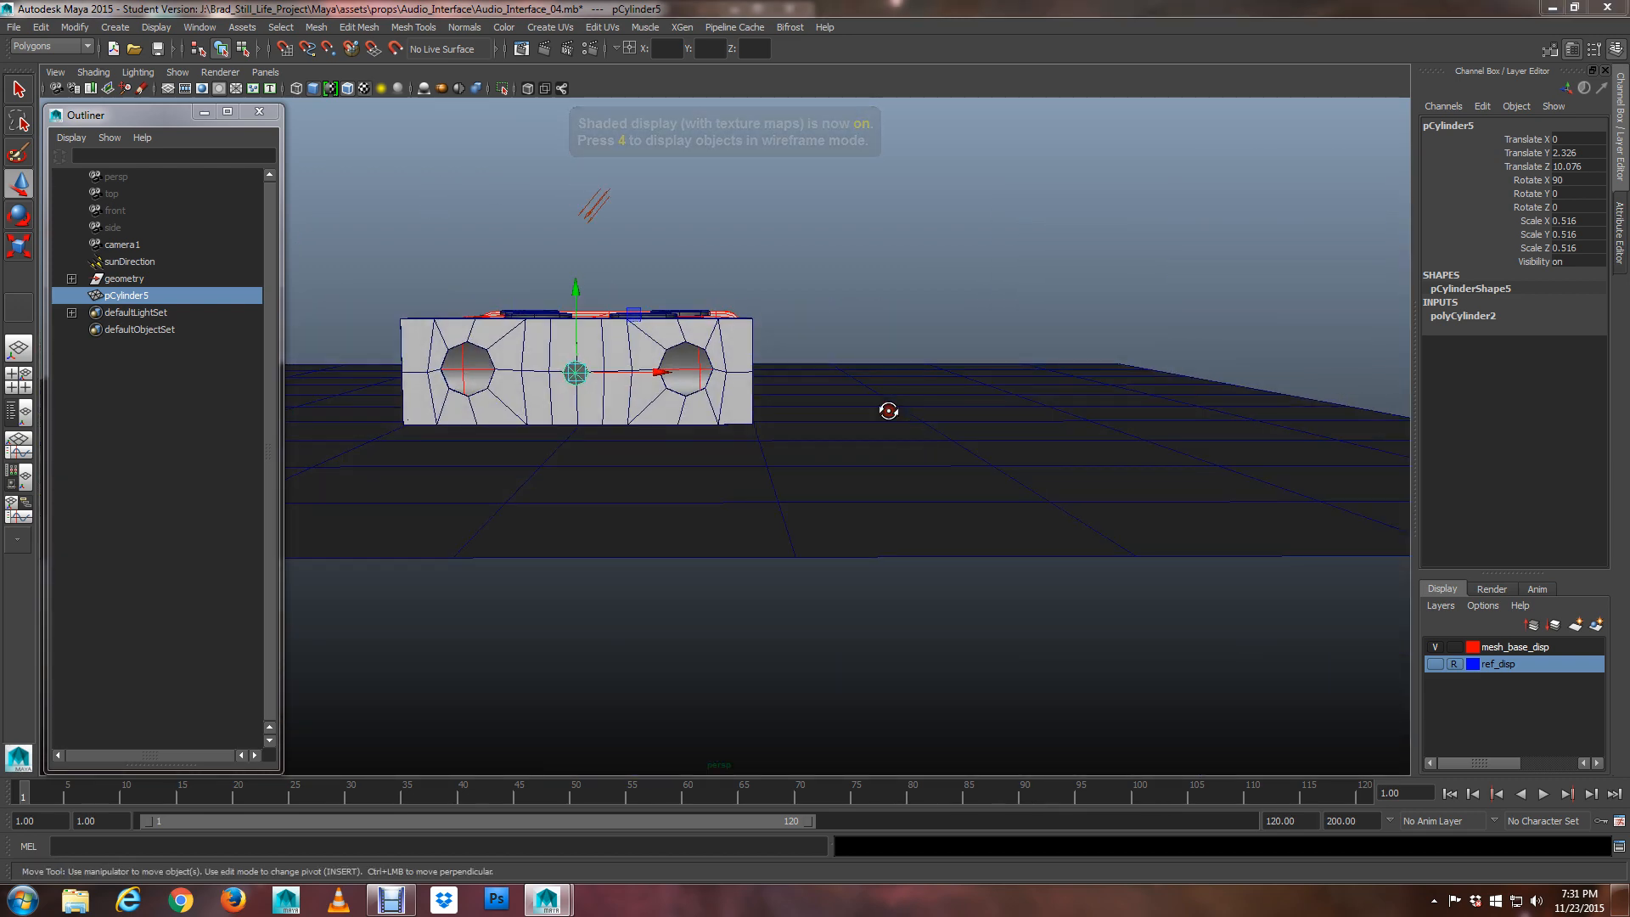
{"action": "key", "text": "space"}
{"action": "key", "text": "space"}
{"action": "middle_click_drag", "start_coordinate": [557, 566], "coordinate": [654, 575], "text": "alt"}
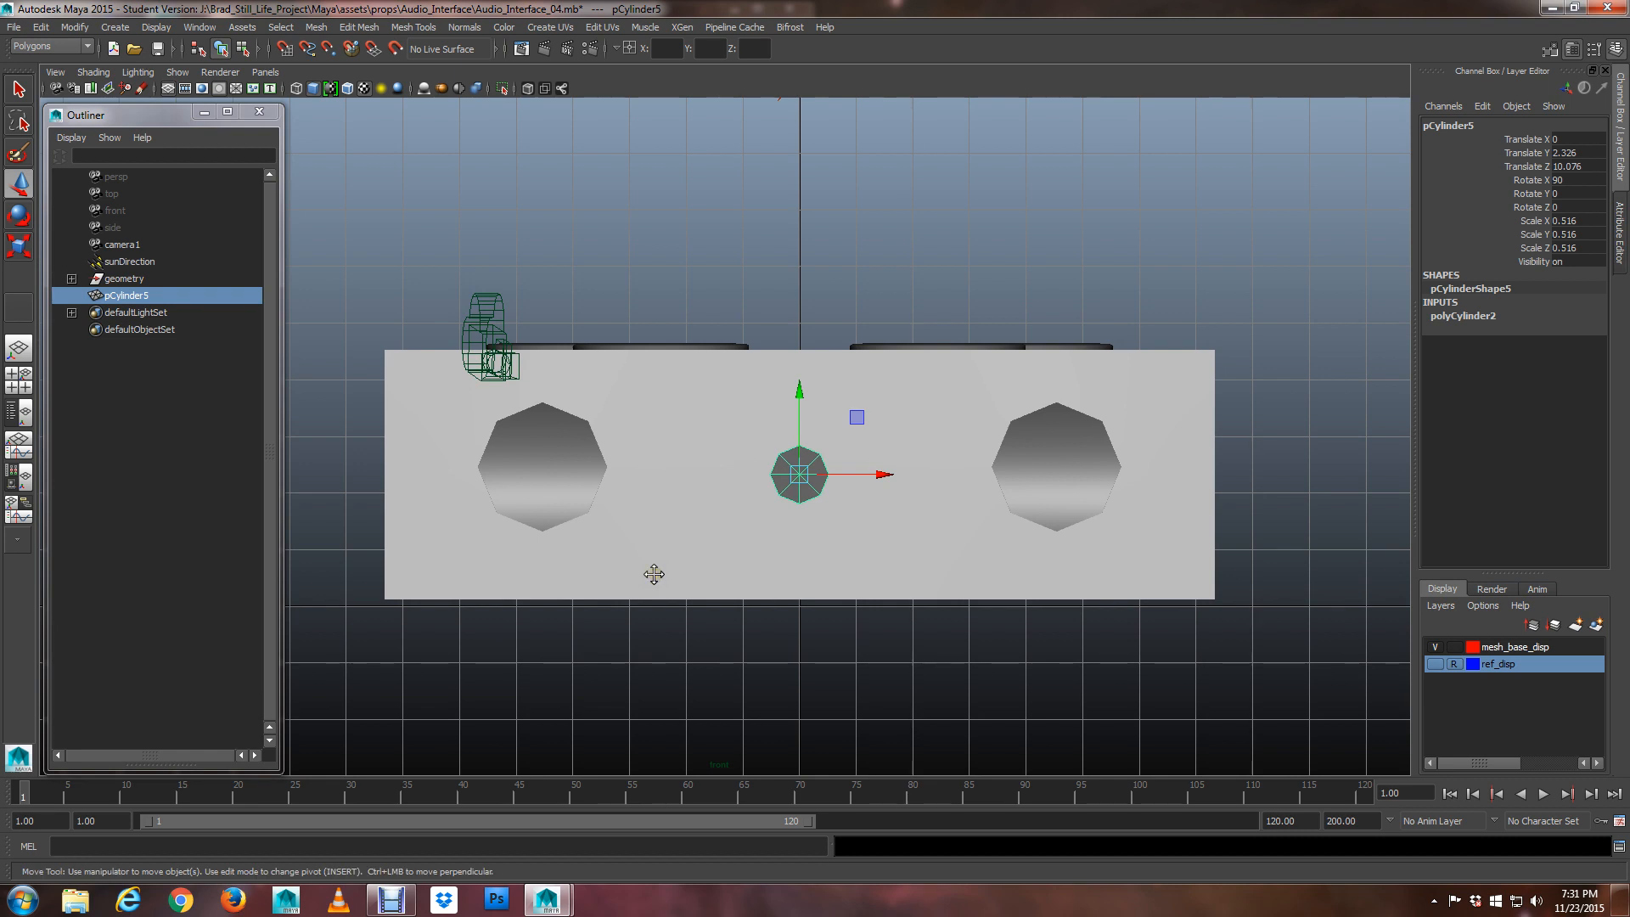
{"action": "key", "text": "6"}
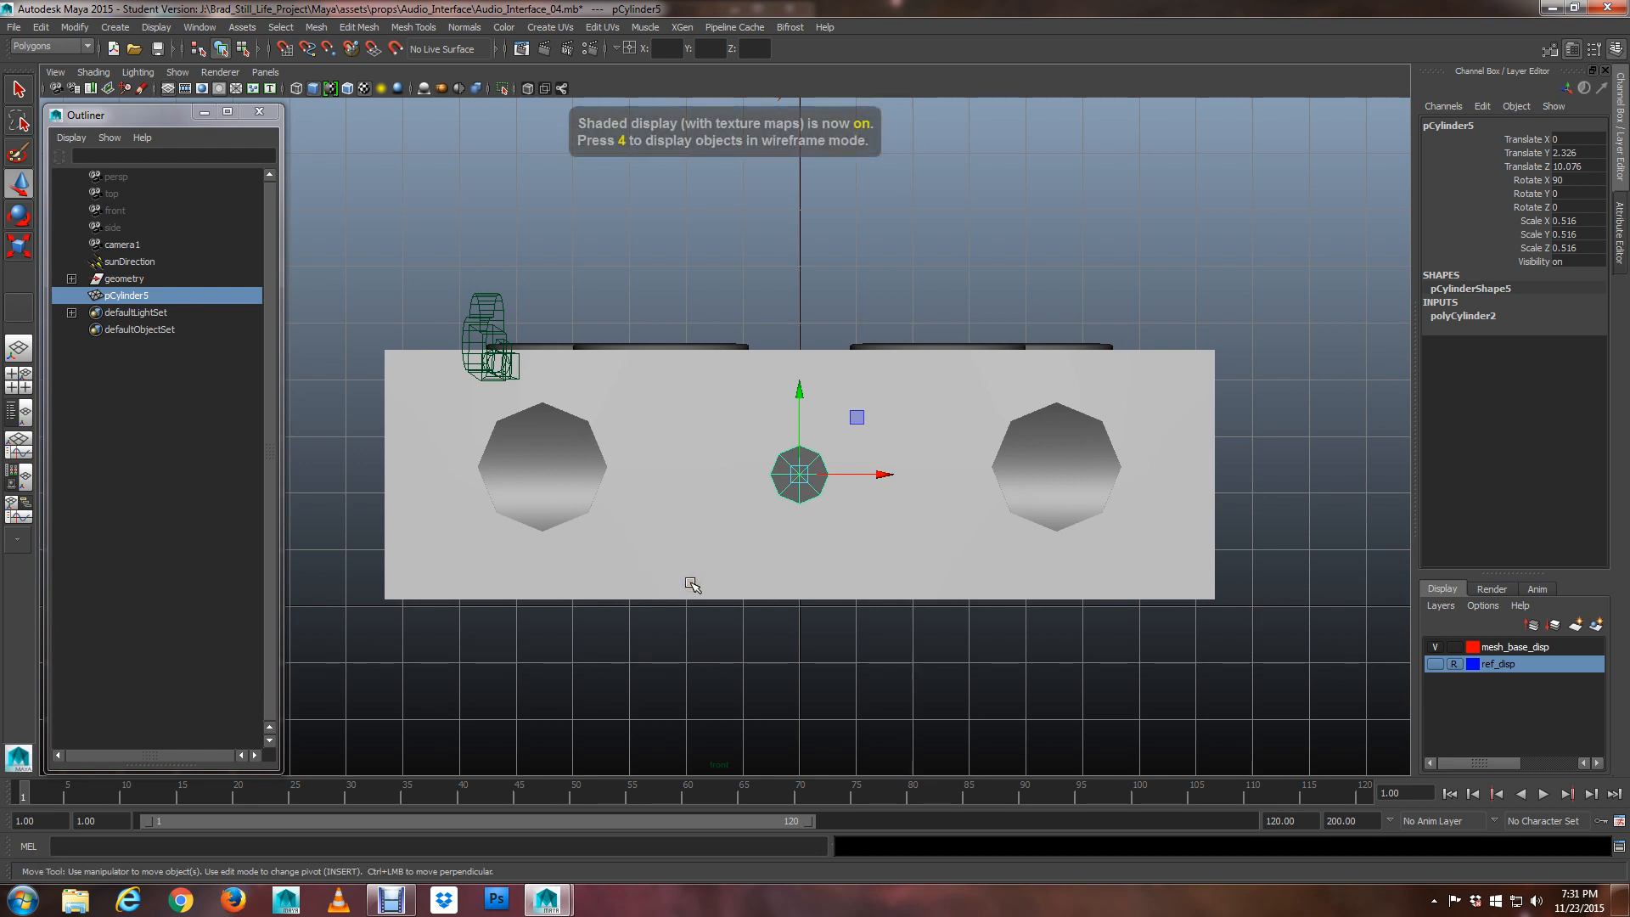
Show the ref_disp layer, and hide the mesh_base_disp layer and the geometry group
{"action": "left_click", "coordinate": [1442, 666]}
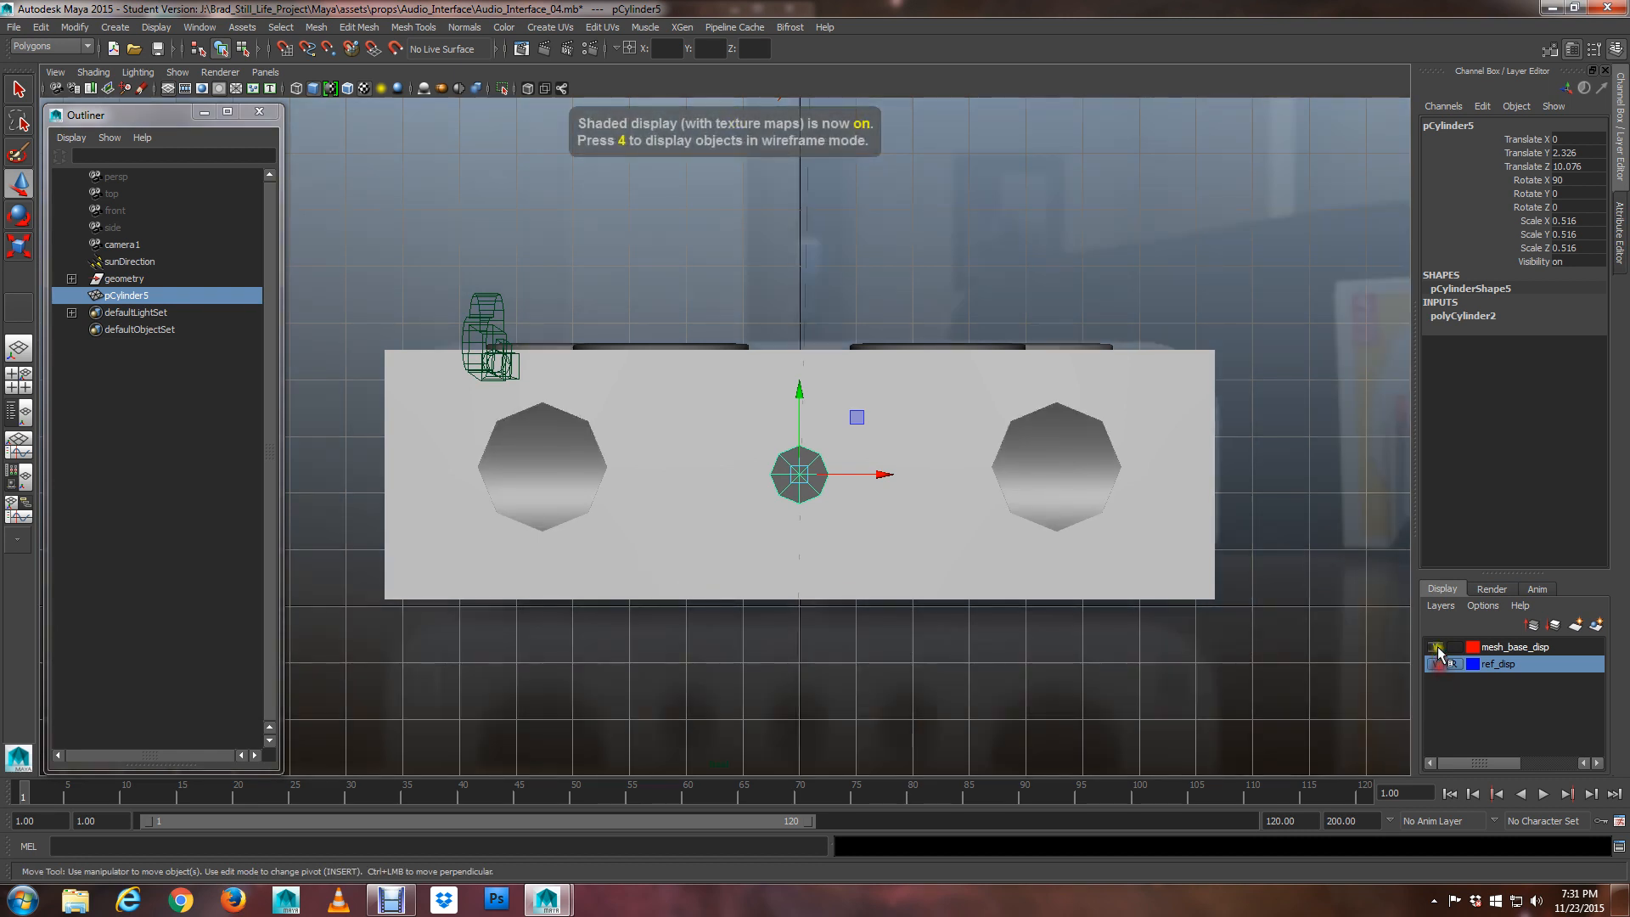
{"action": "left_click", "coordinate": [1437, 649]}
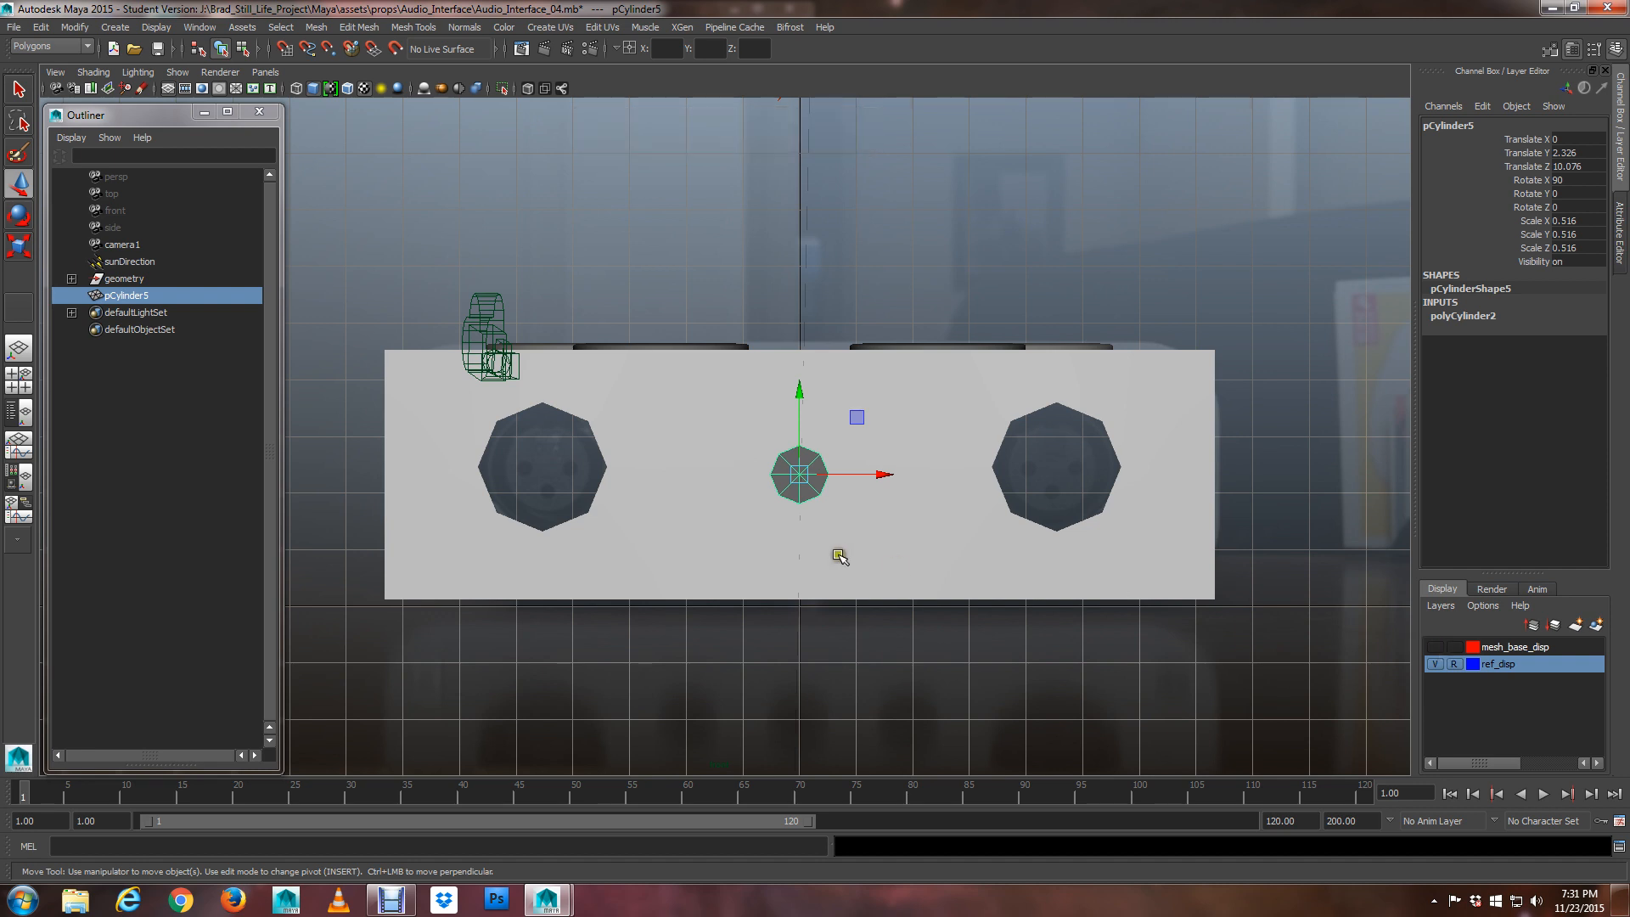
{"action": "left_click", "coordinate": [121, 279]}
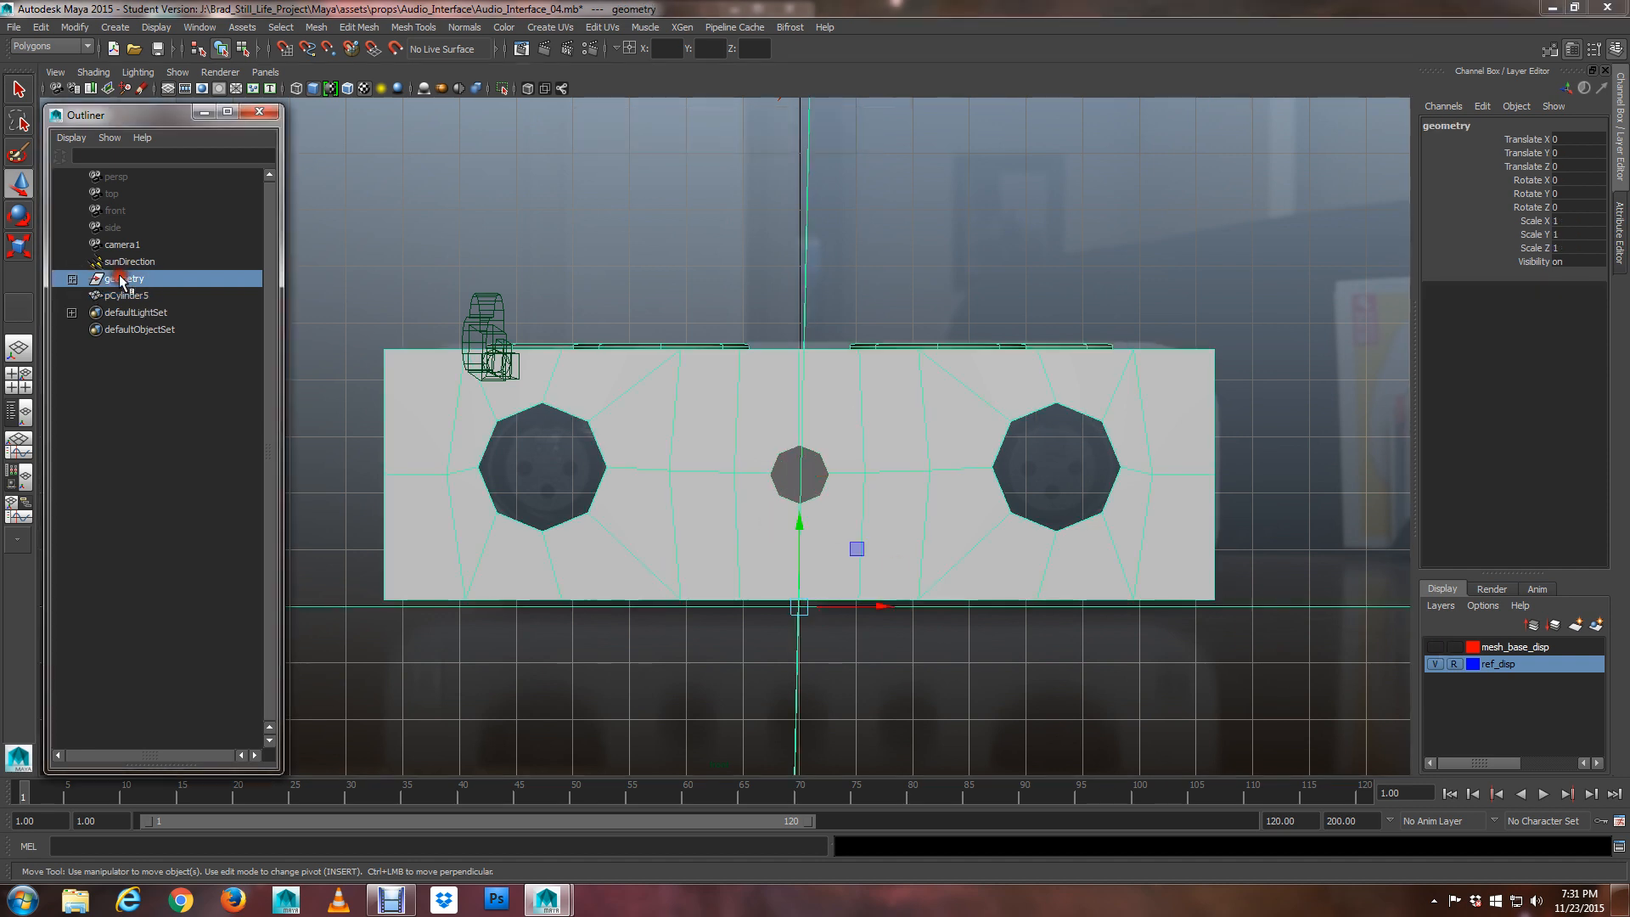
{"action": "key", "text": "ctrl+h"}
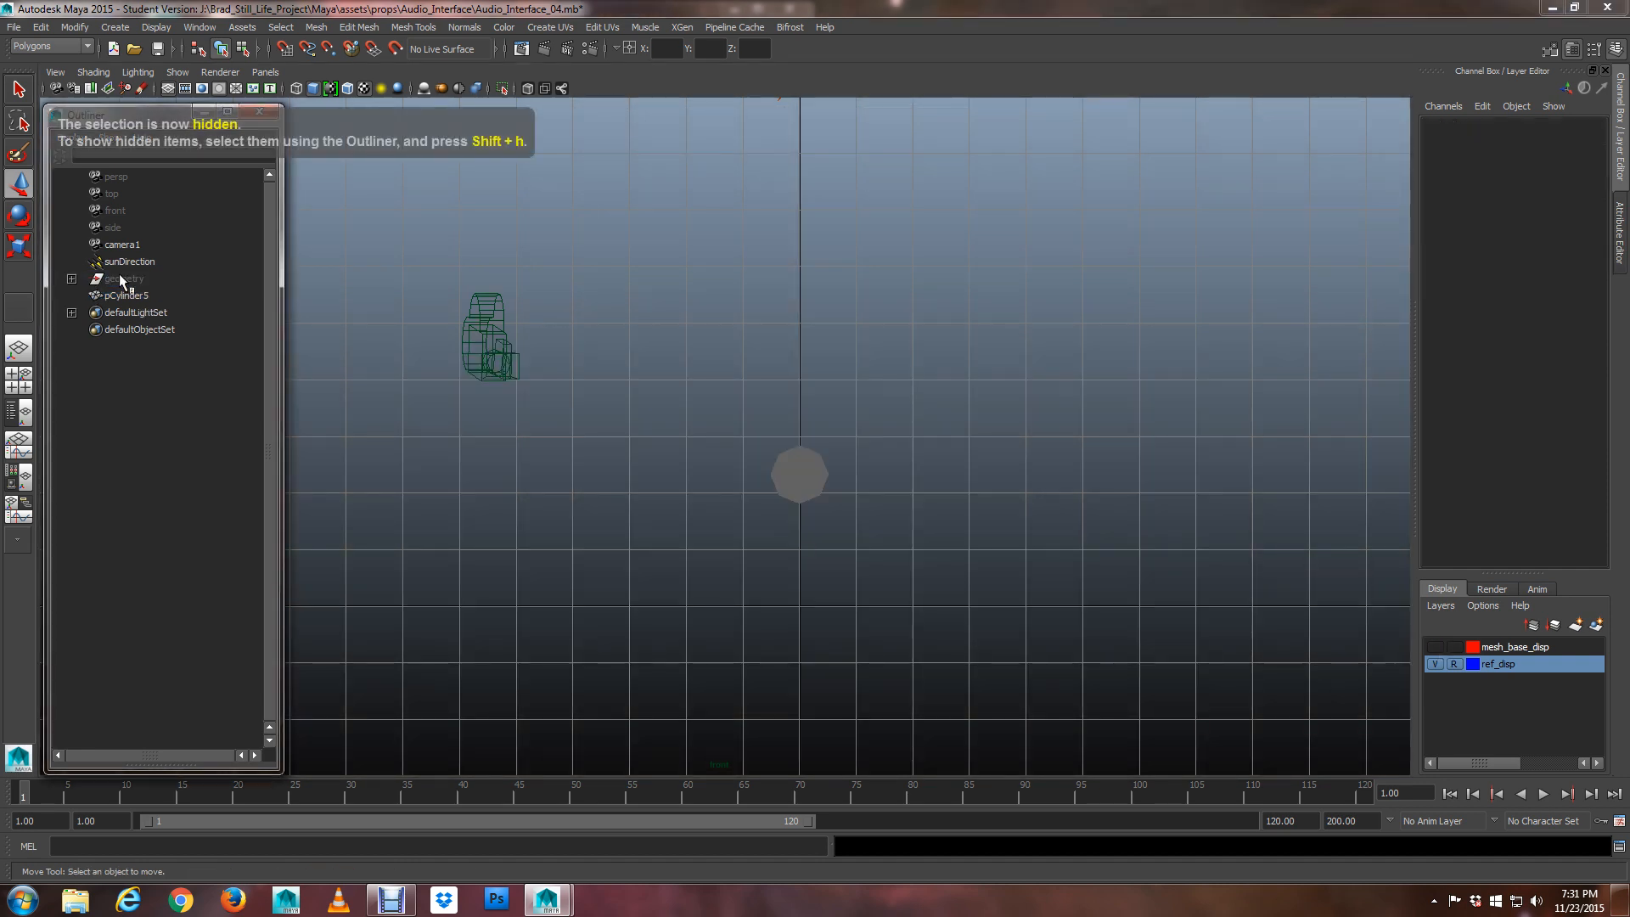
Expand the geometry group and take front_ref_plane_1 and front_ref_plane_2 out of it
{"action": "left_click", "coordinate": [71, 278]}
{"action": "left_click", "coordinate": [141, 346]}
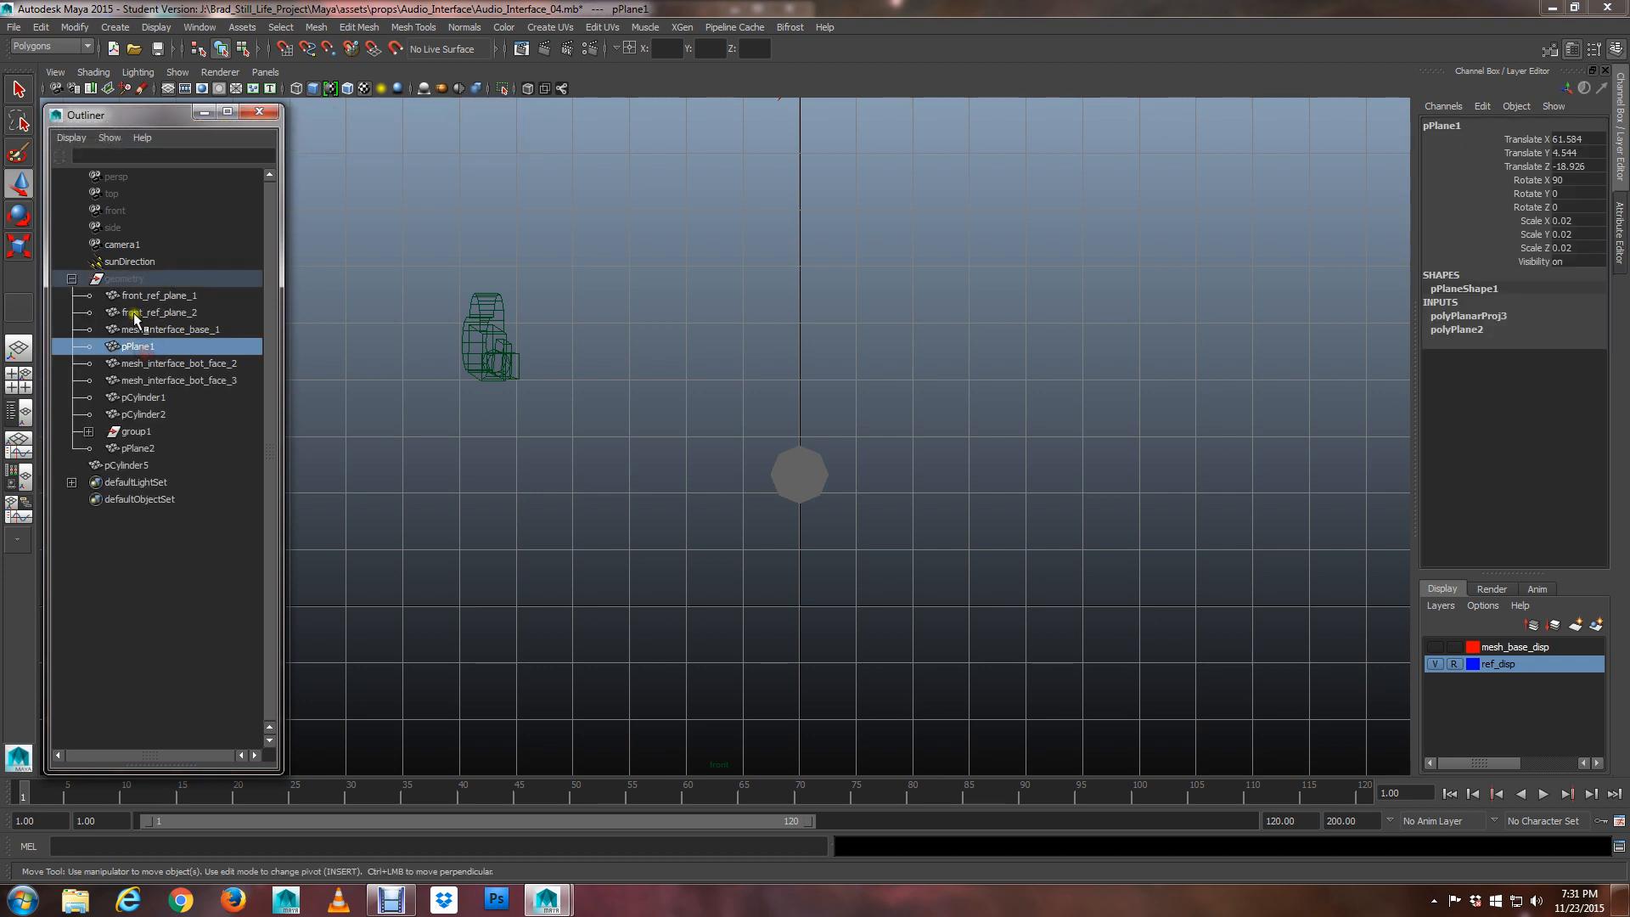
{"action": "left_click", "coordinate": [144, 312]}
{"action": "left_click", "coordinate": [137, 296], "text": "shift"}
{"action": "left_click_drag", "start_coordinate": [136, 301], "coordinate": [148, 260]}
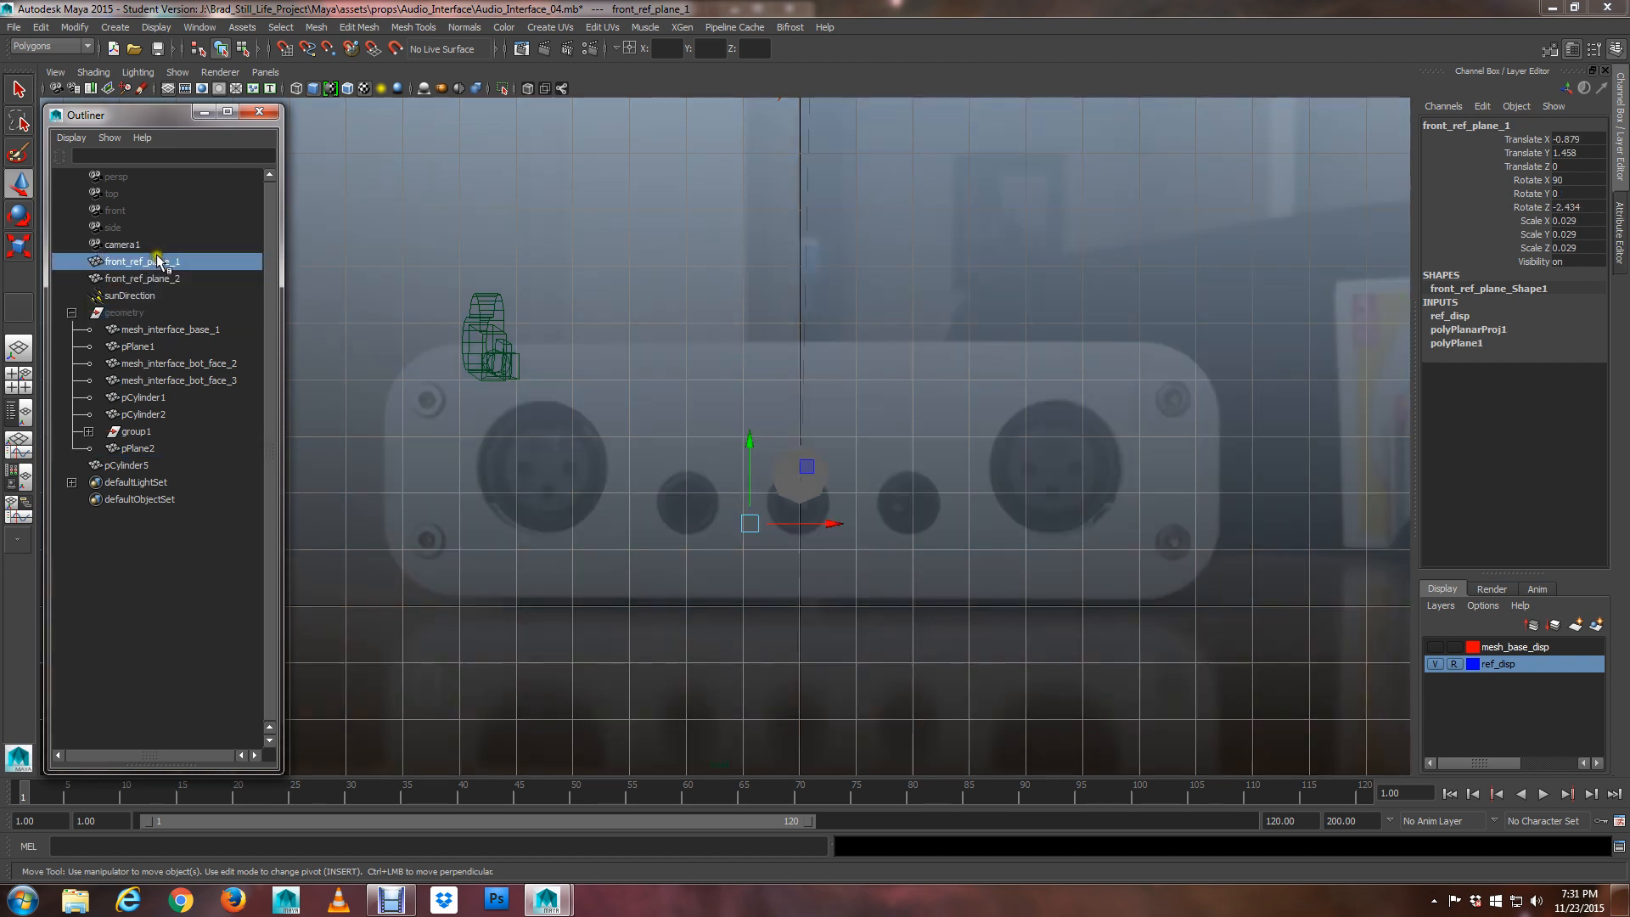
Compare the cylinder's size and position with the center connector hole in the front reference image
{"action": "left_click", "coordinate": [161, 278]}
{"action": "left_click", "coordinate": [161, 261]}
{"action": "left_click", "coordinate": [161, 279]}
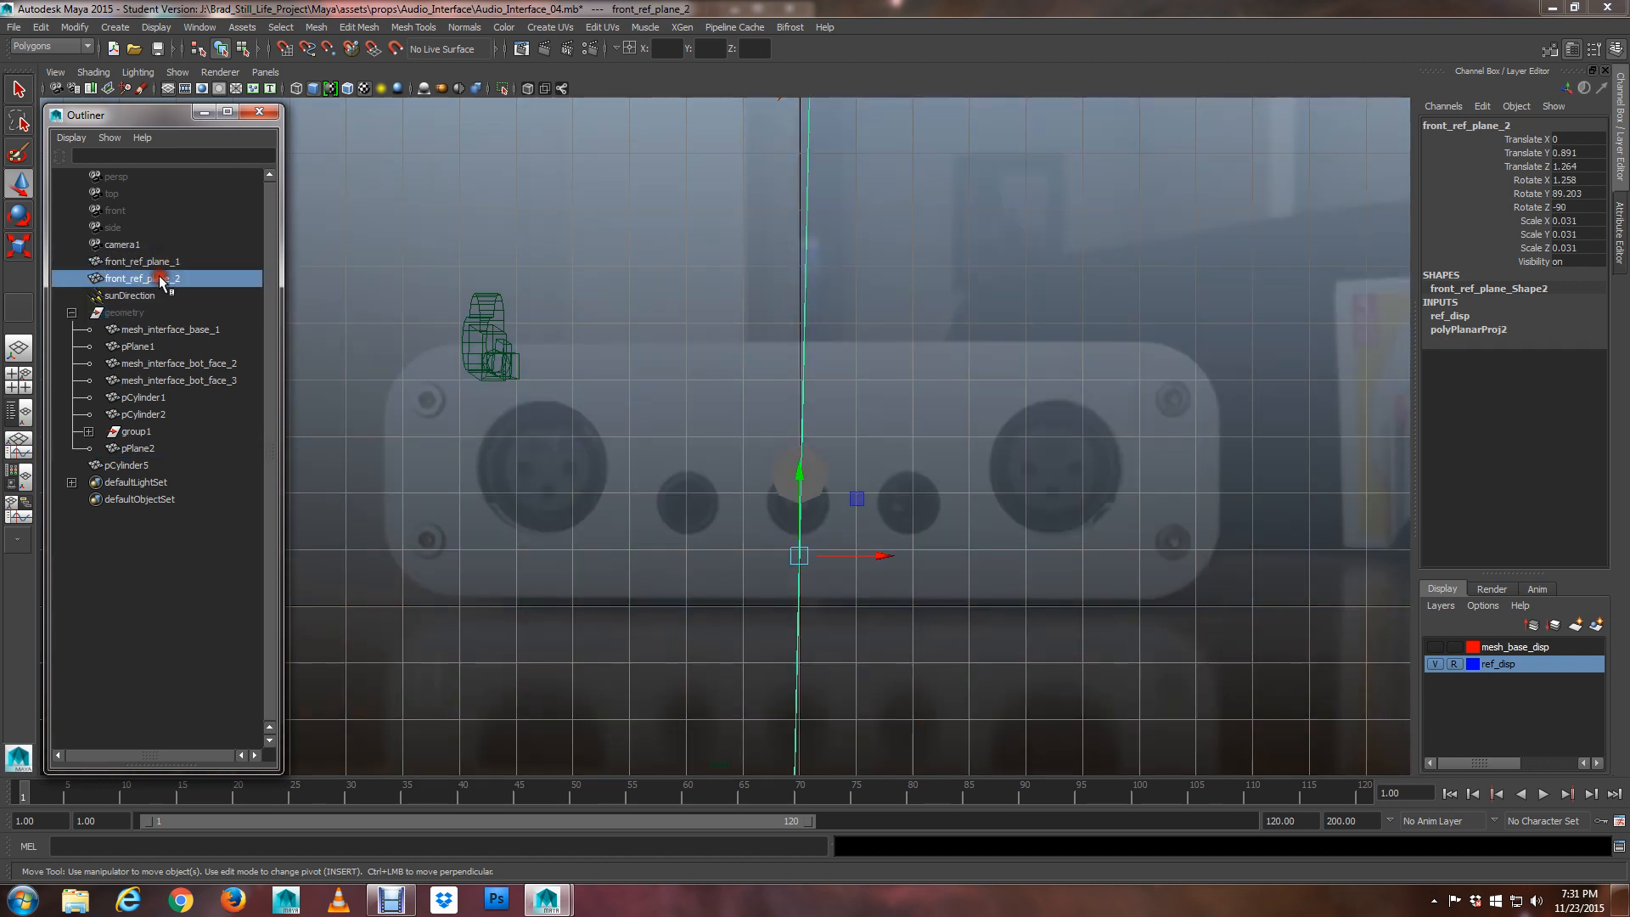
{"action": "left_click", "coordinate": [161, 261]}
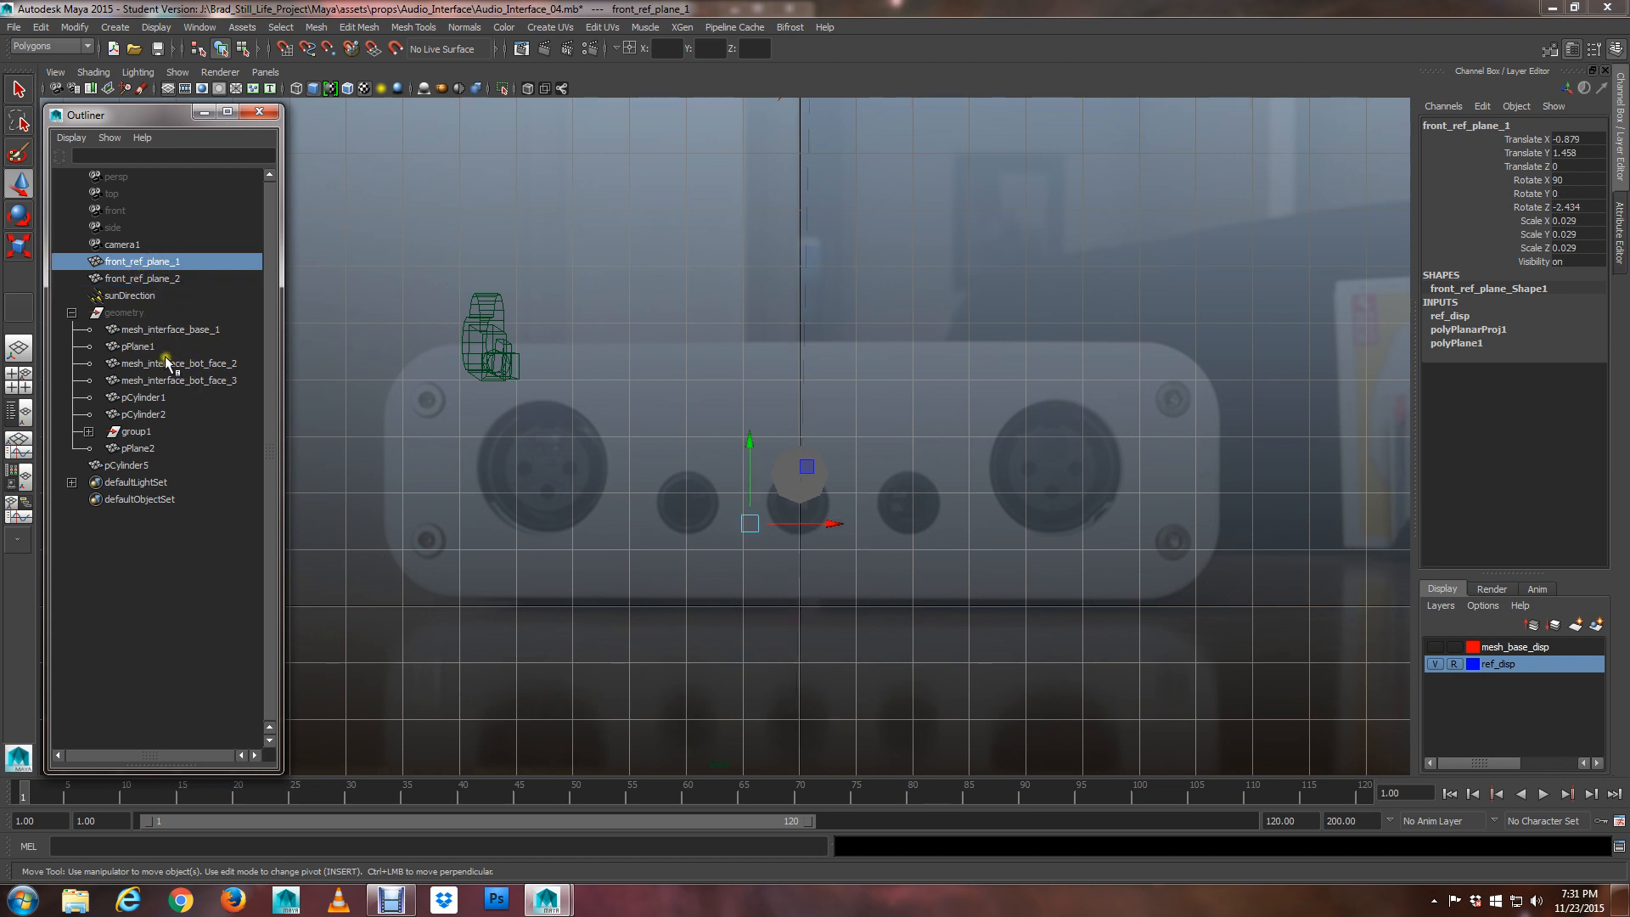
{"action": "left_click", "coordinate": [123, 313]}
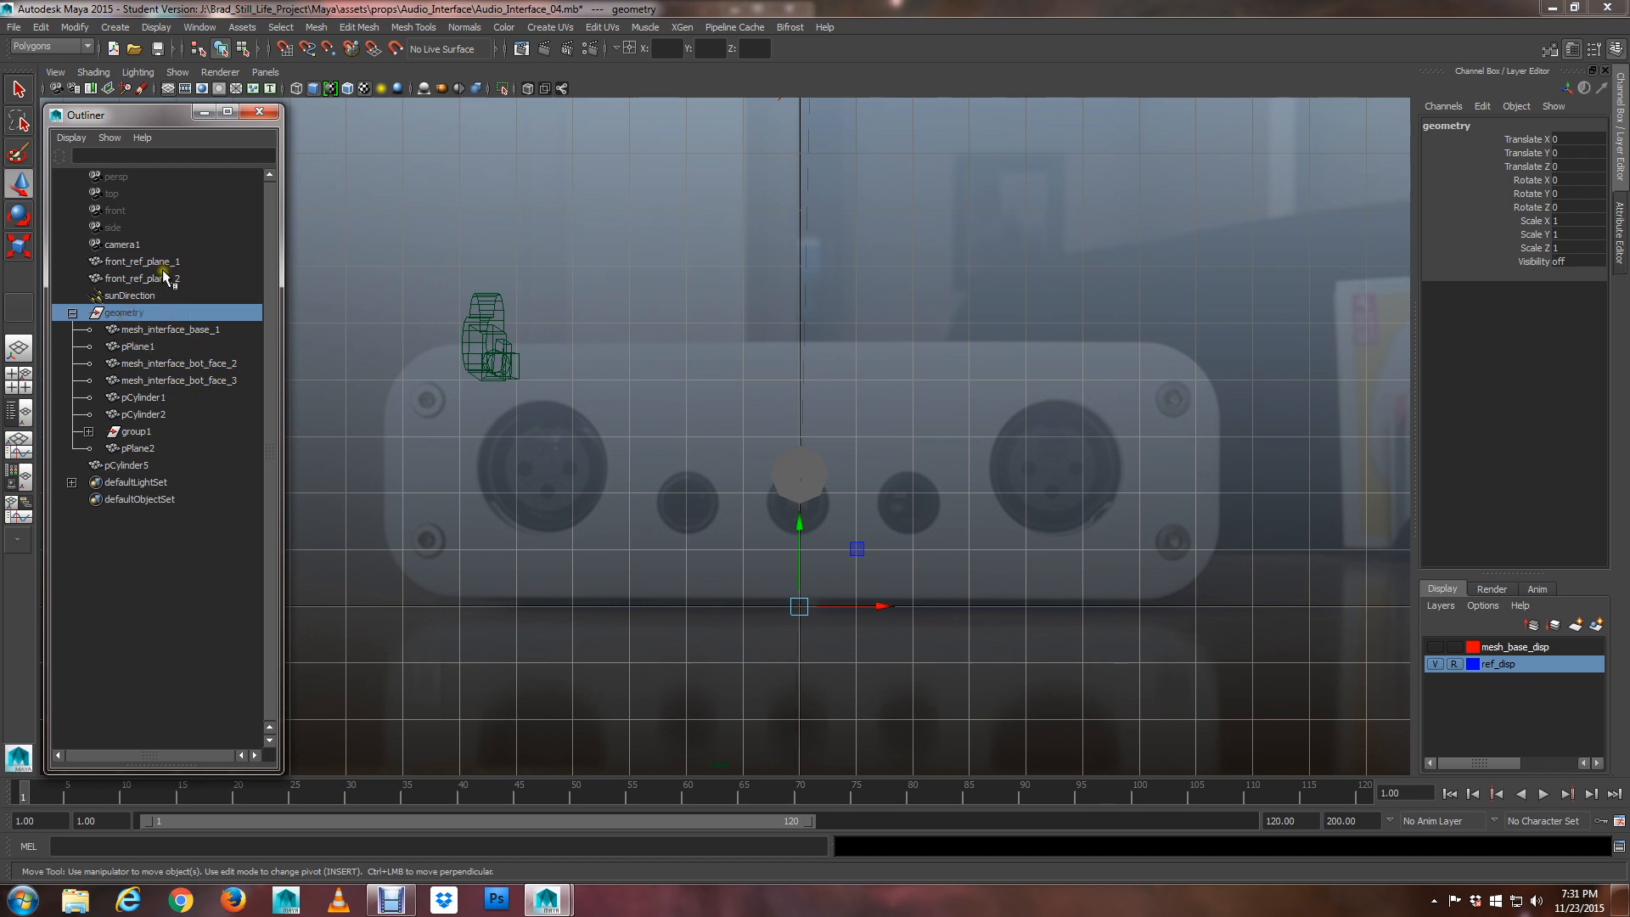
{"action": "left_click_drag", "start_coordinate": [161, 263], "coordinate": [164, 279]}
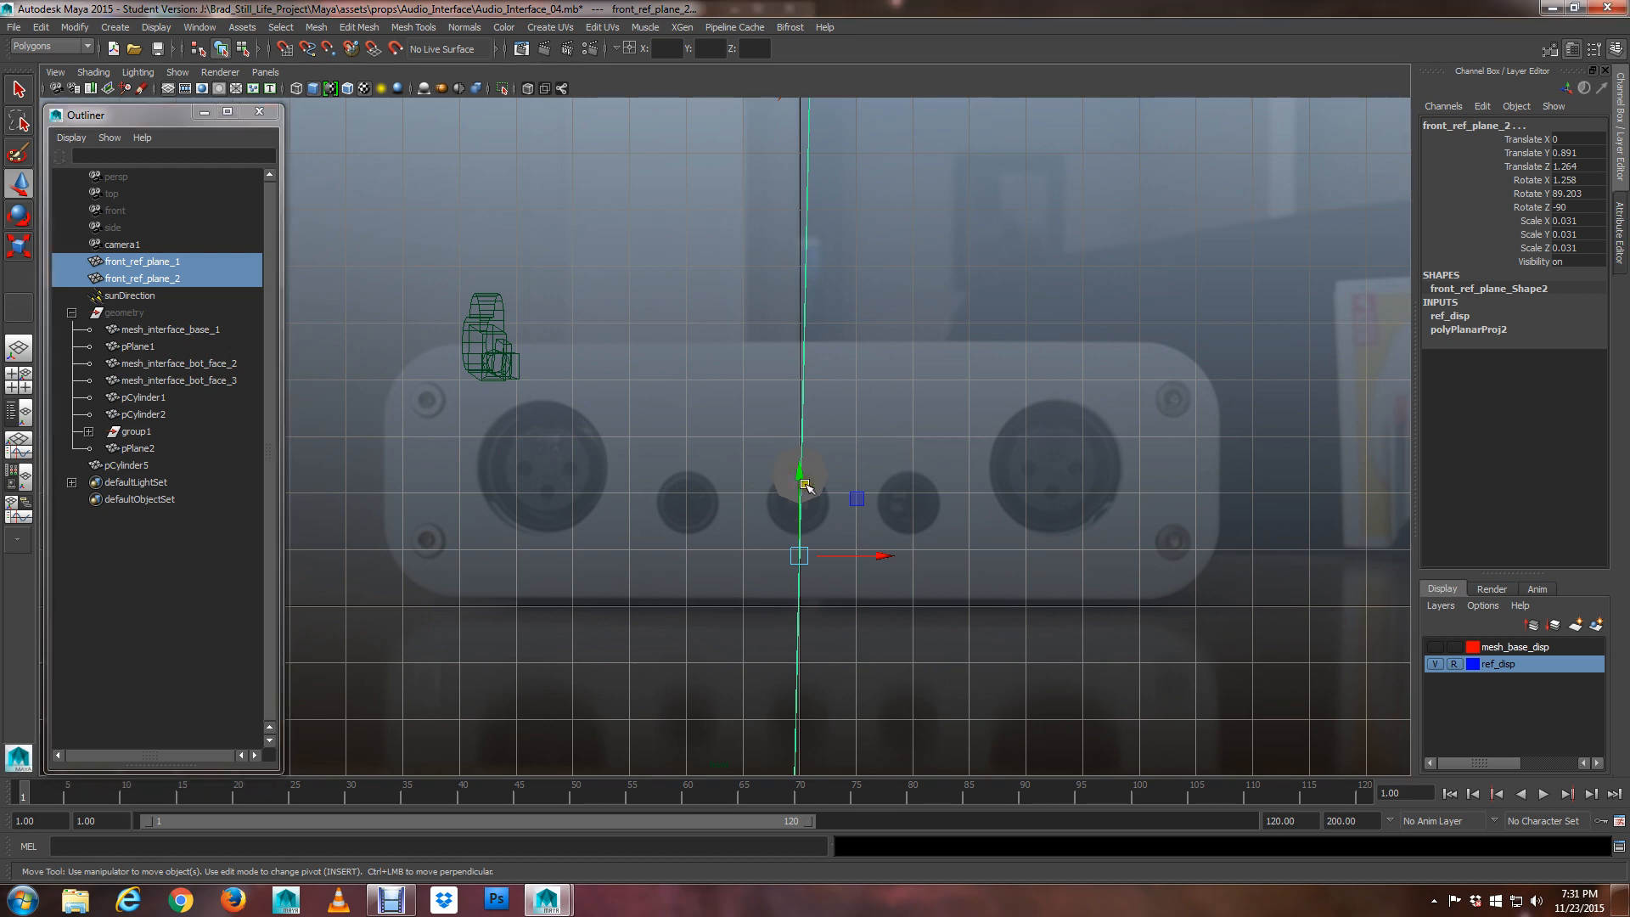
{"action": "scroll", "coordinate": [789, 471], "scroll_direction": "up", "scroll_amount": 6}
{"action": "scroll", "coordinate": [724, 430], "scroll_direction": "up", "scroll_amount": 2}
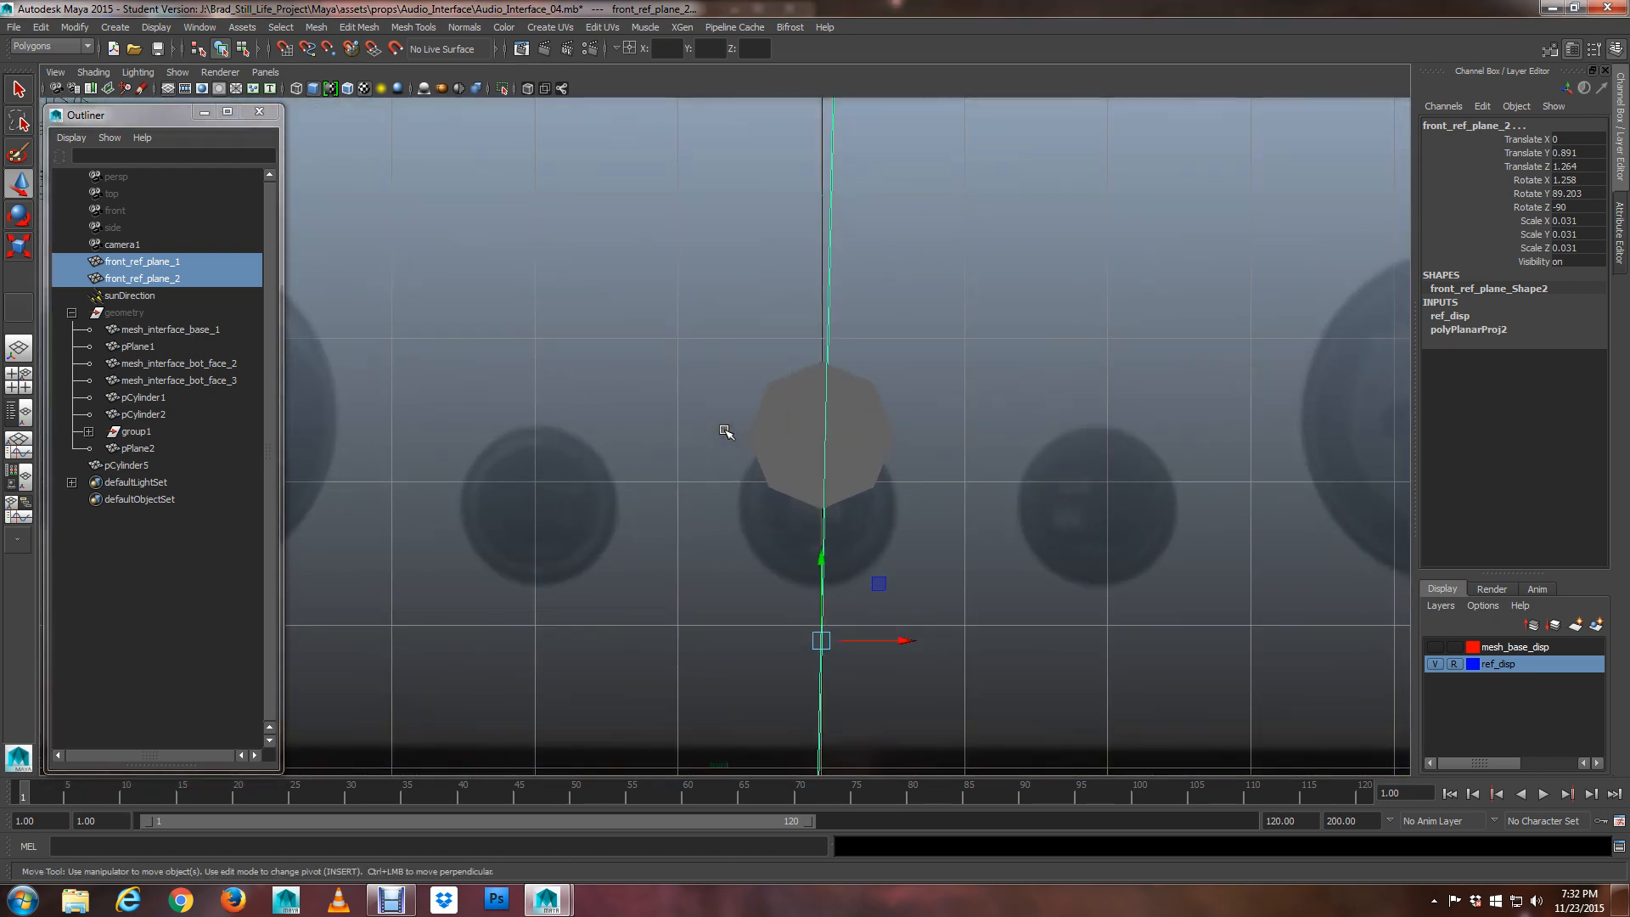
{"action": "middle_click_drag", "start_coordinate": [724, 430], "coordinate": [691, 466], "text": "alt"}
{"action": "scroll", "coordinate": [704, 421], "scroll_direction": "down", "scroll_amount": 3}
{"action": "scroll", "coordinate": [717, 416], "scroll_direction": "up", "scroll_amount": 2}
{"action": "scroll", "coordinate": [718, 419], "scroll_direction": "up", "scroll_amount": 2}
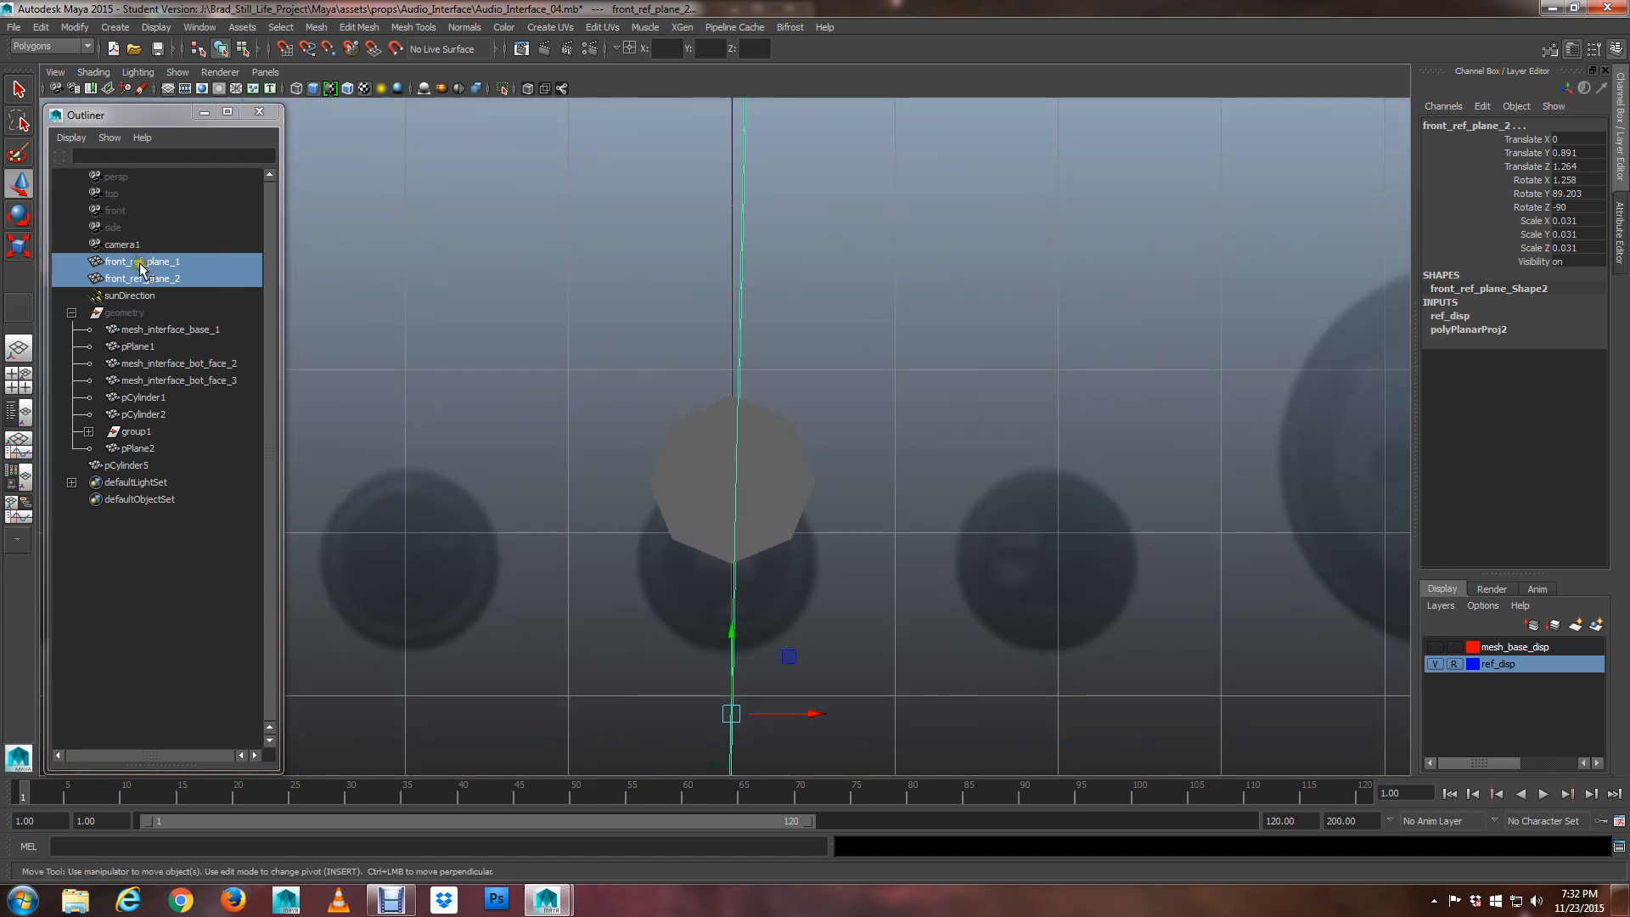
Put front_ref_plane_1 and front_ref_plane_2 back into the geometry group
{"action": "middle_click_drag", "start_coordinate": [140, 268], "coordinate": [123, 314]}
{"action": "left_click", "coordinate": [159, 447]}
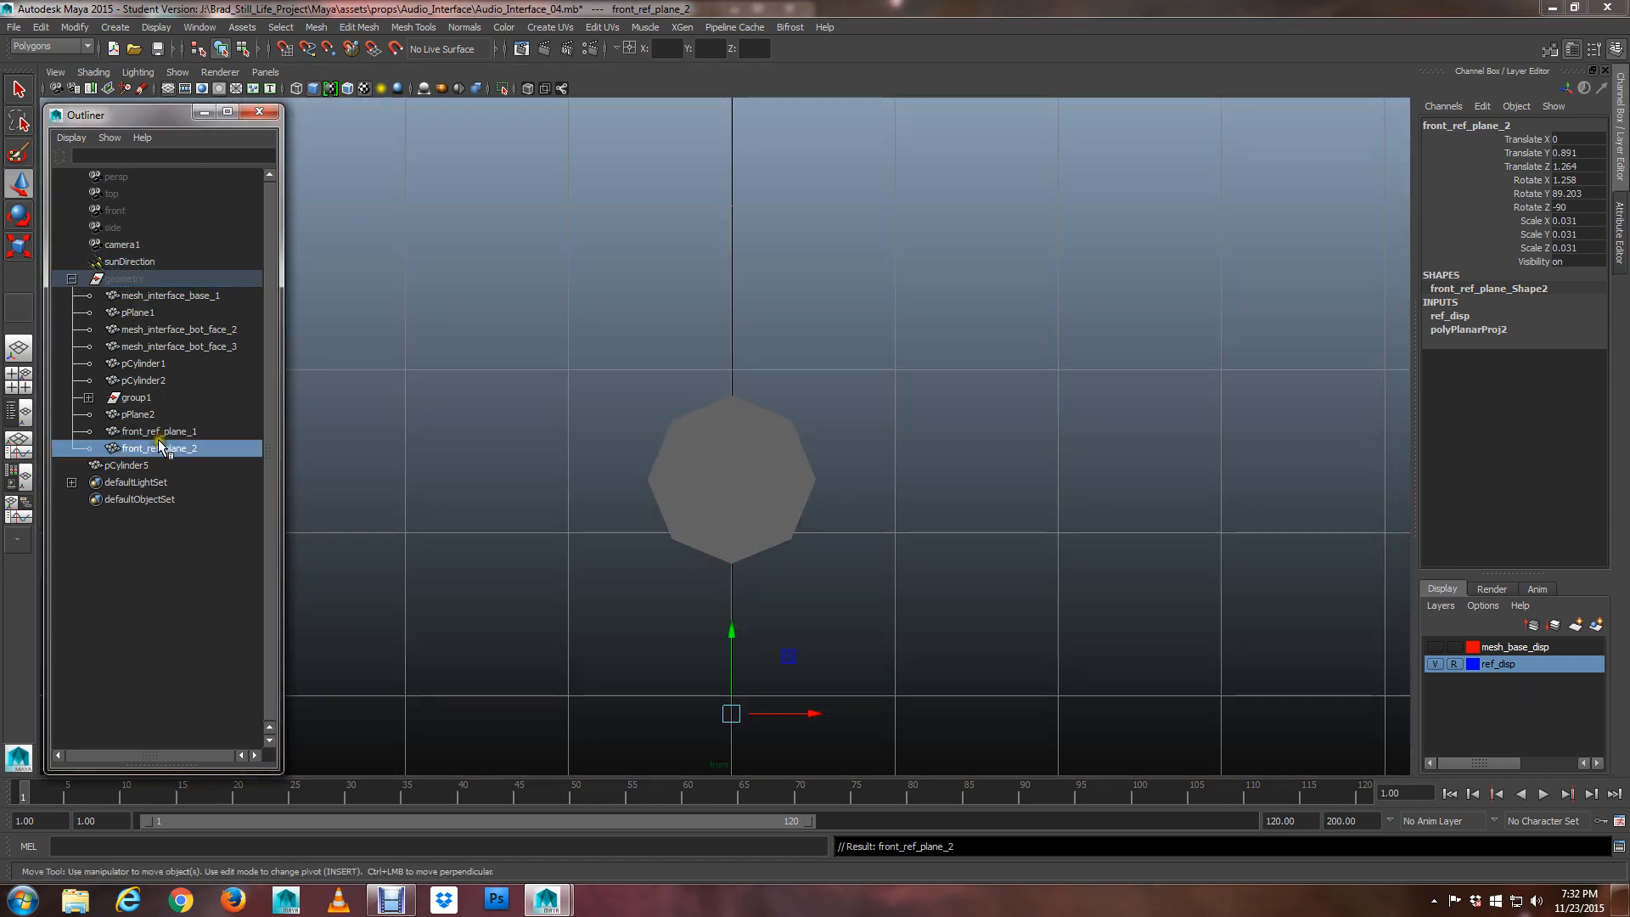
{"action": "left_click", "coordinate": [134, 280]}
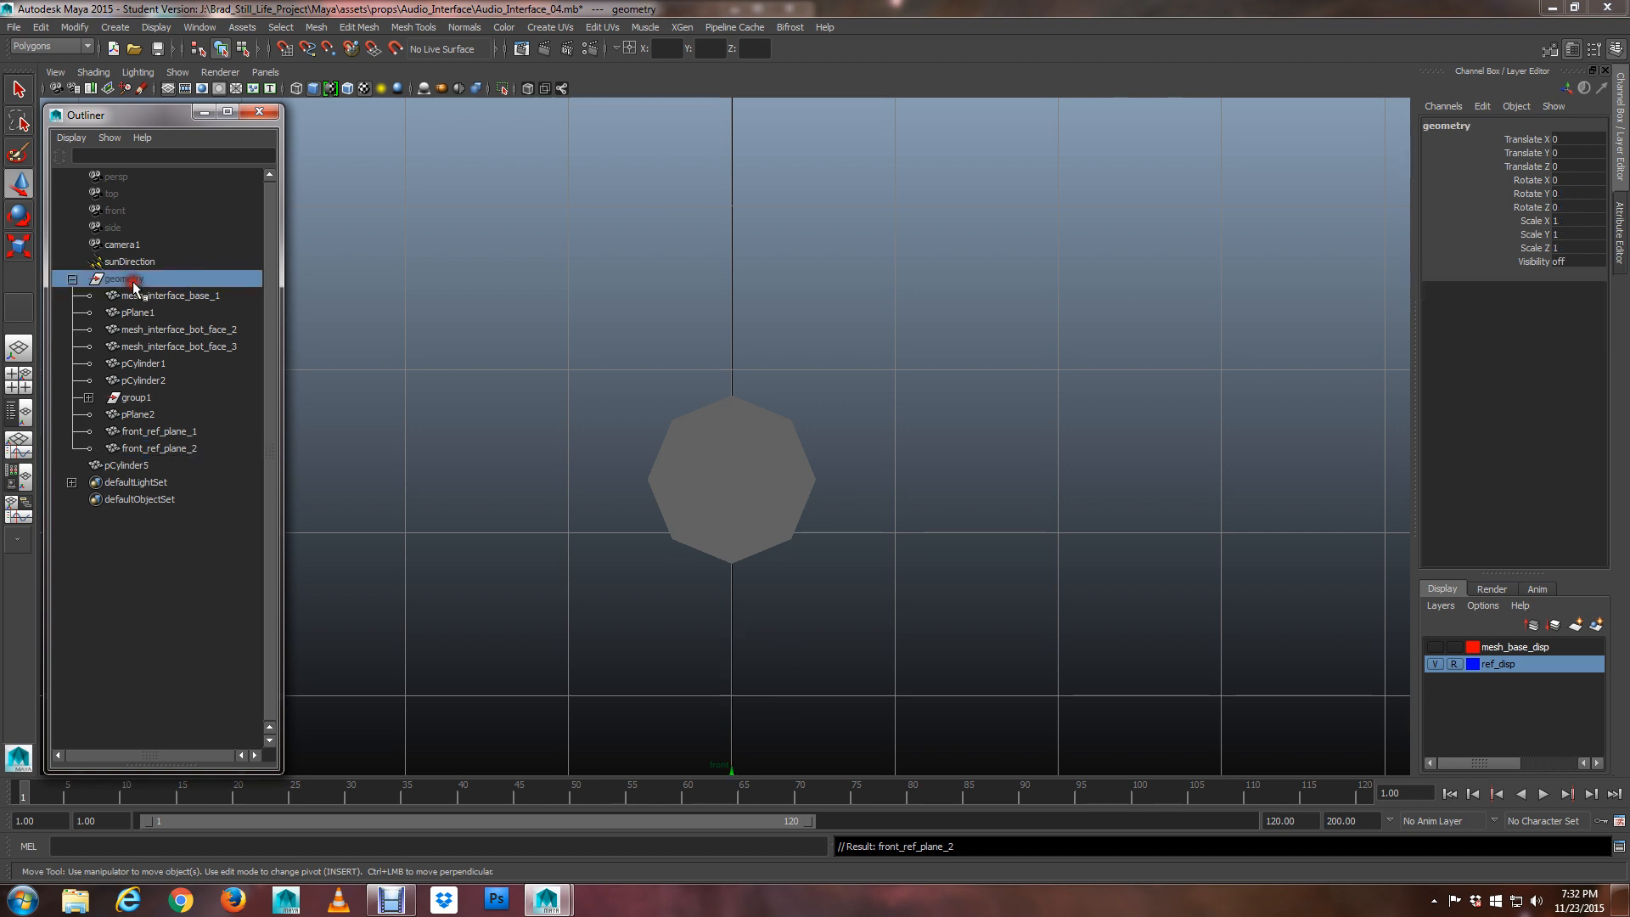
{"action": "key", "text": "shift+h"}
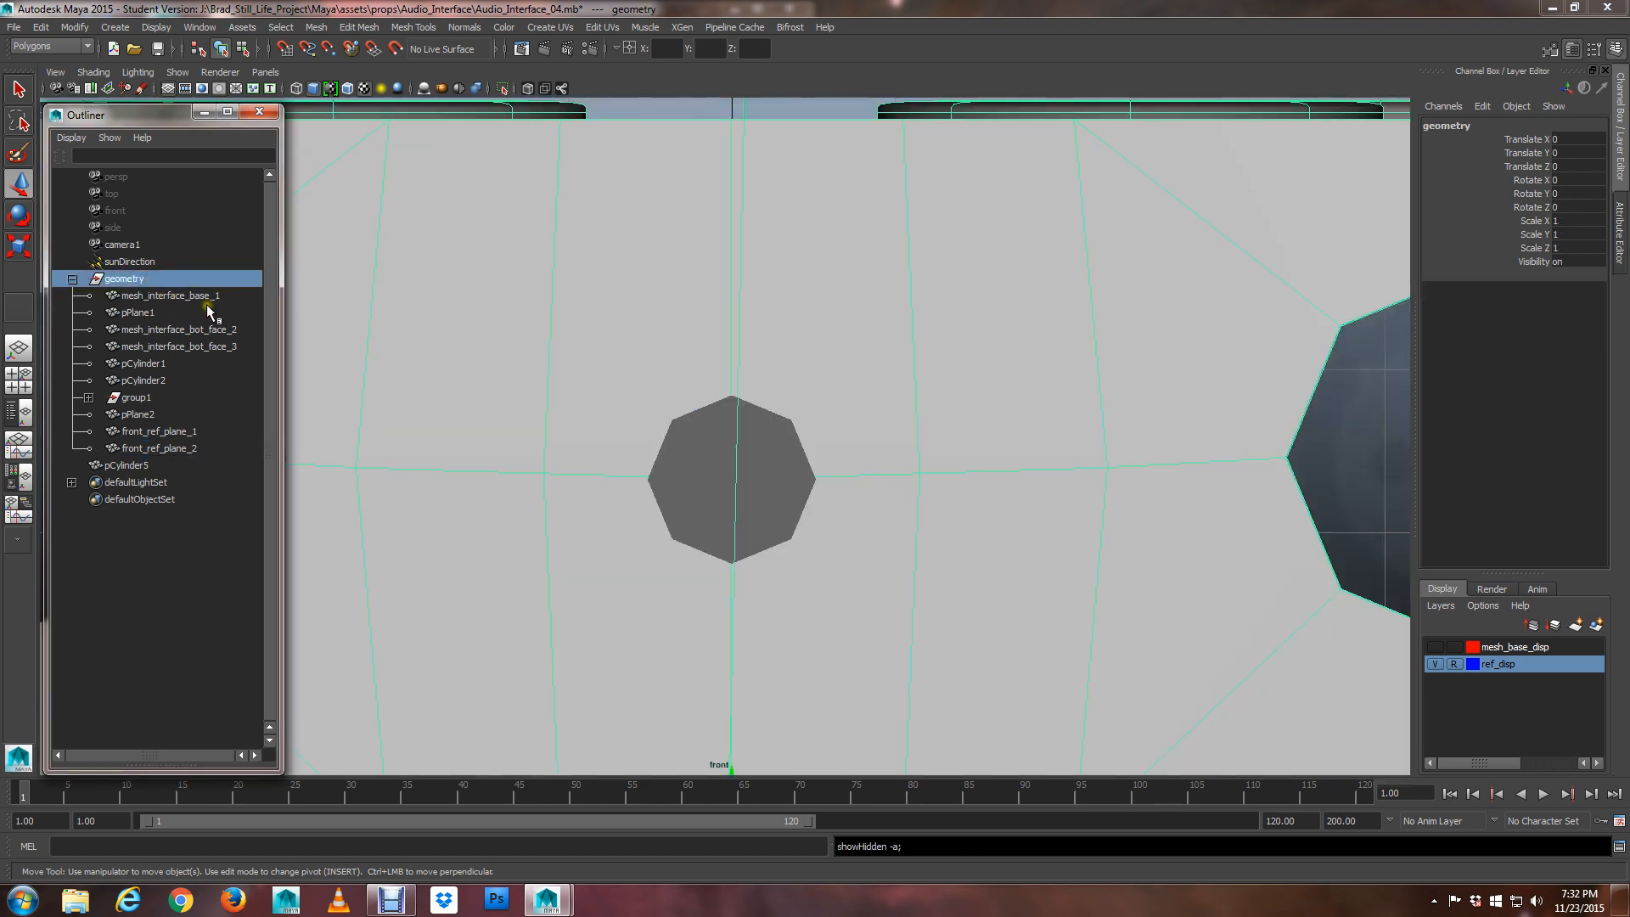
{"action": "scroll", "coordinate": [844, 498], "scroll_direction": "down", "scroll_amount": 10}
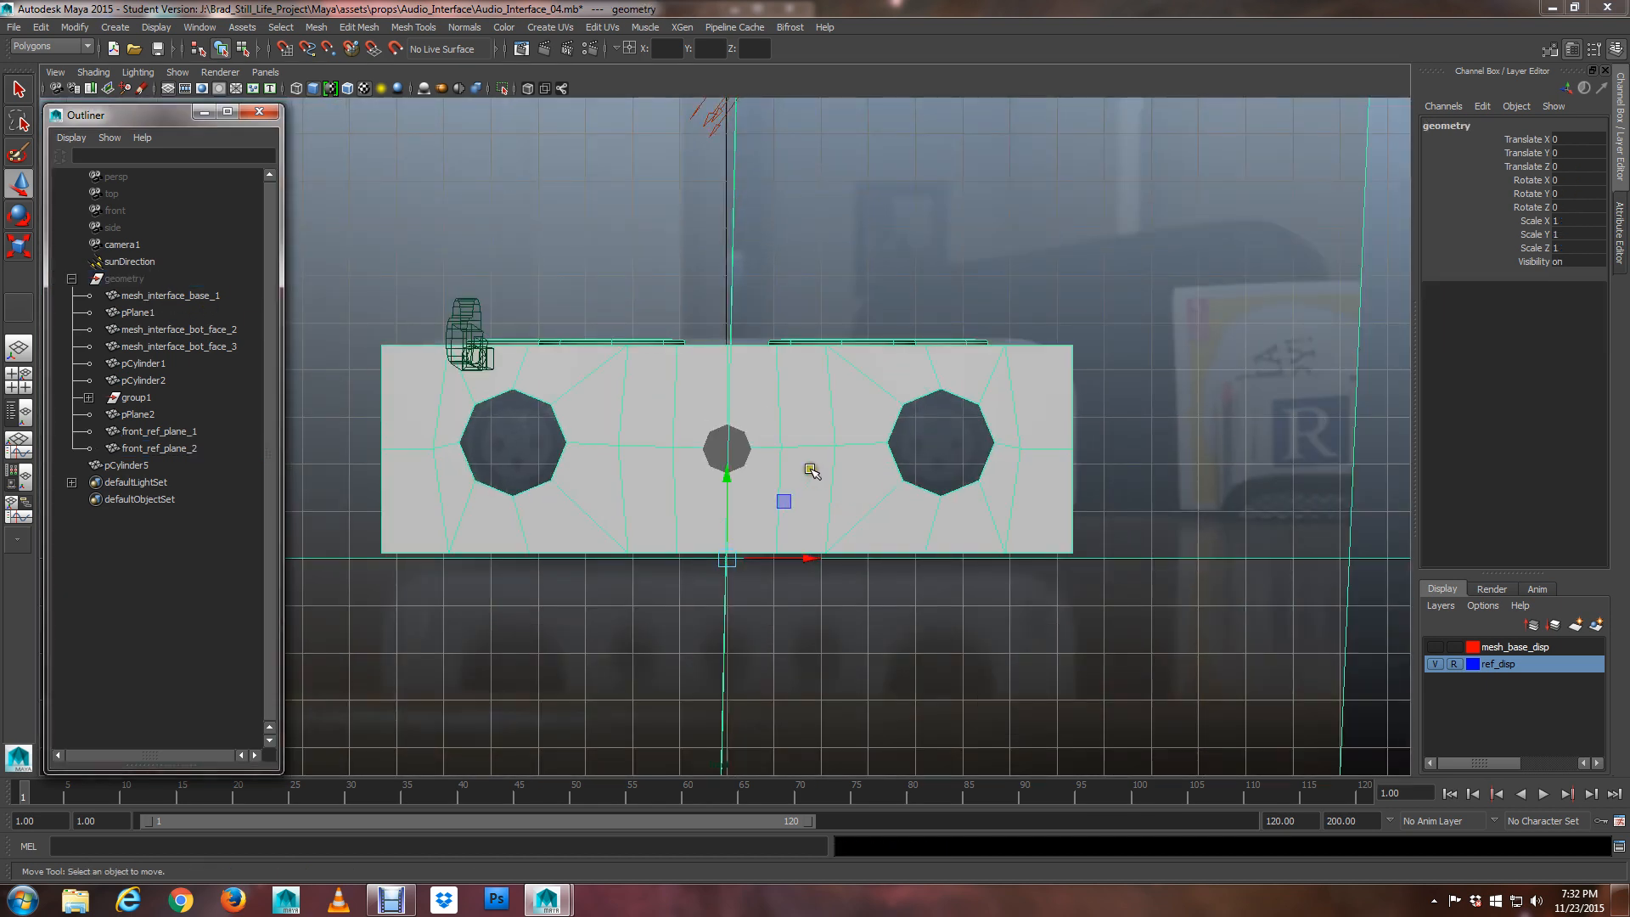
{"action": "key", "text": "ctrl+h"}
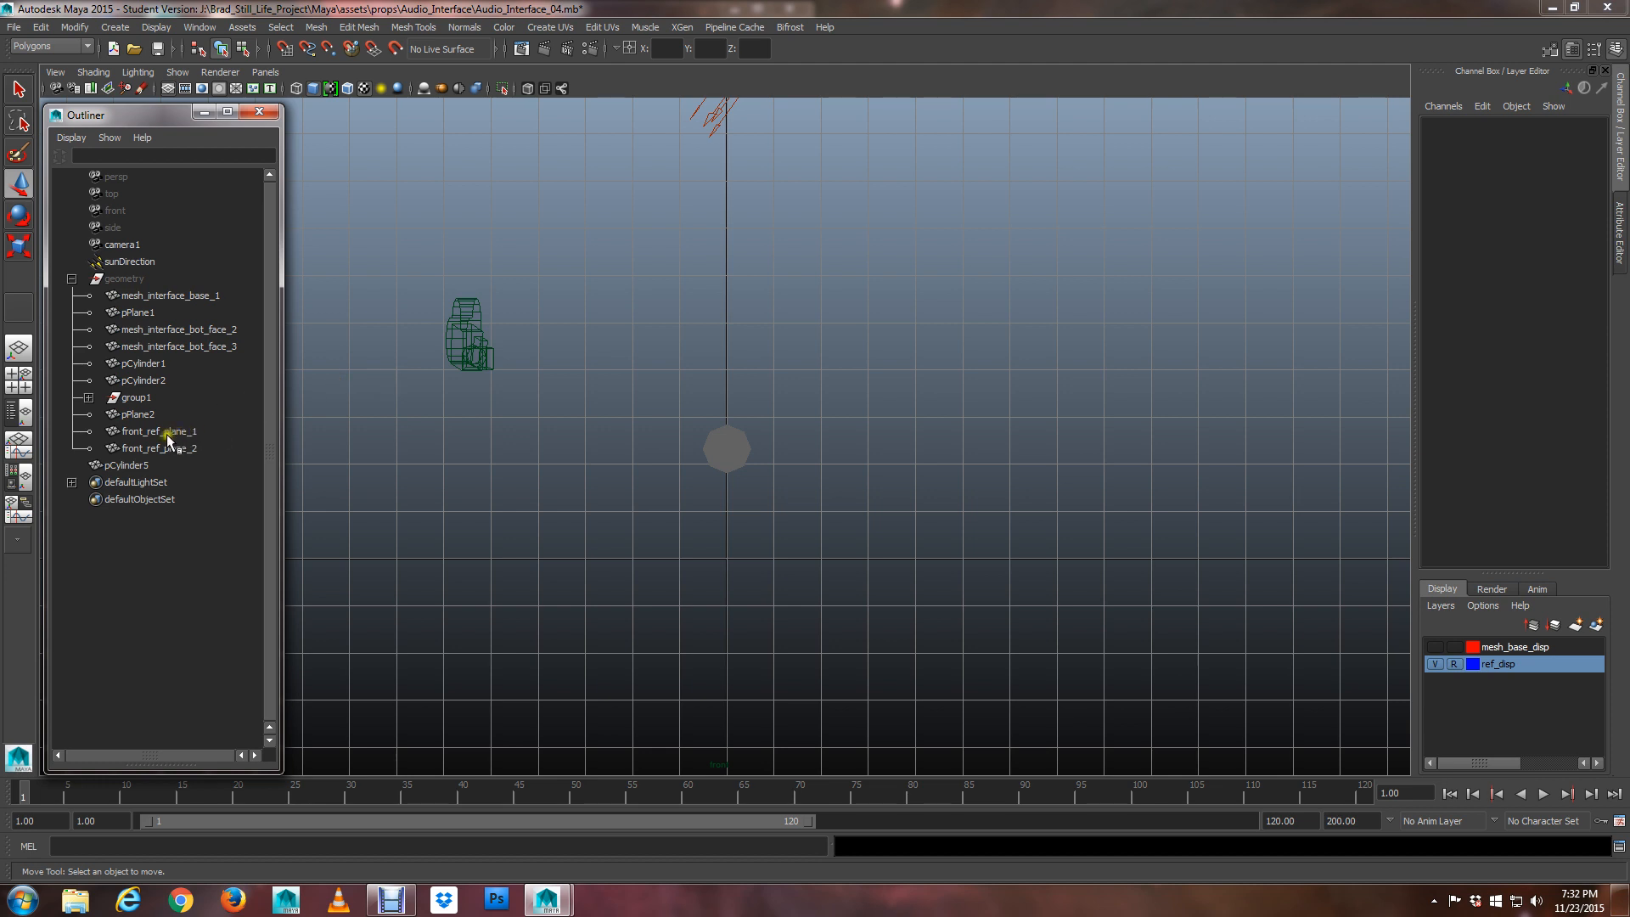
Take front_ref_plane_1 and front_ref_plane_2 out of the hidden geometry group so the reference images display
{"action": "left_click", "coordinate": [140, 430]}
{"action": "left_click", "coordinate": [173, 450]}
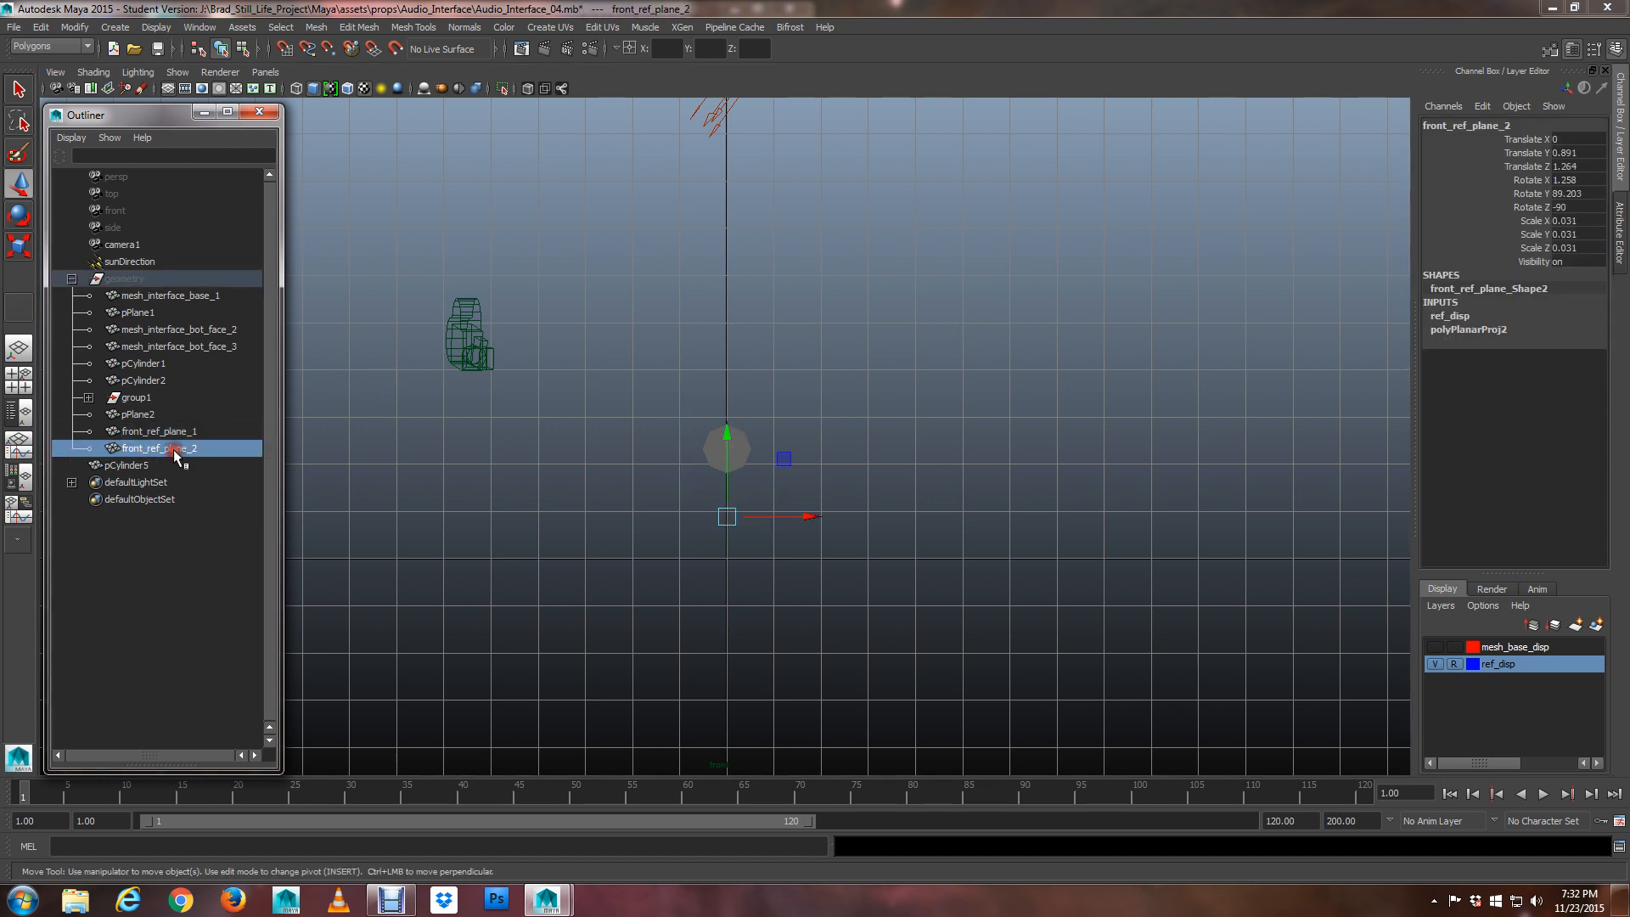
{"action": "left_click", "coordinate": [176, 433], "text": "ctrl"}
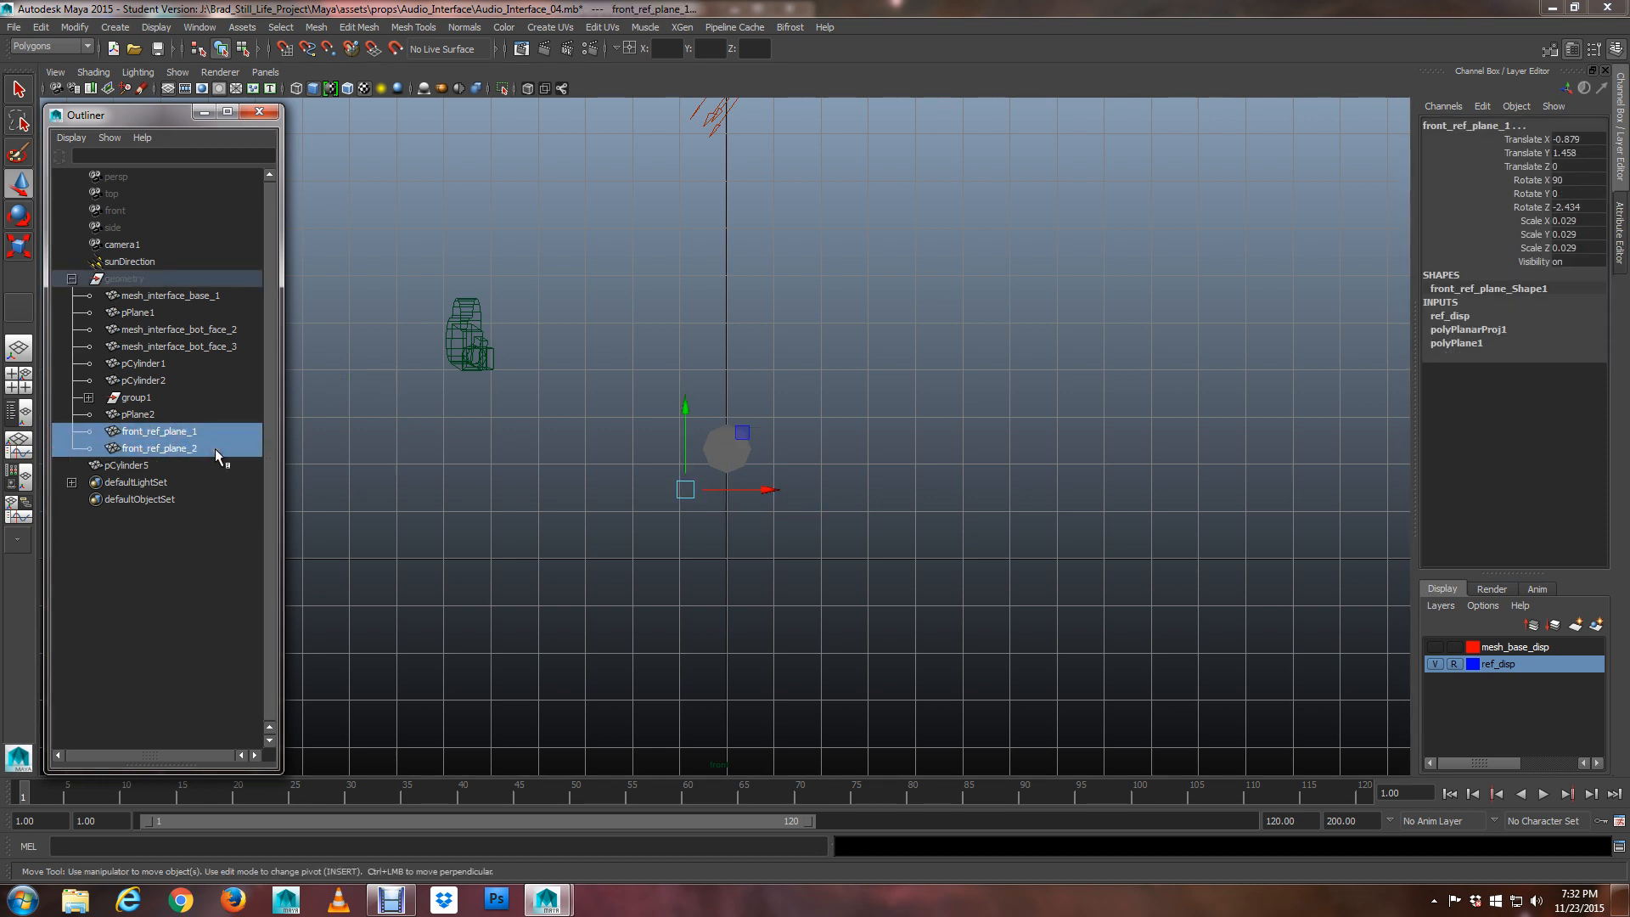
{"action": "key", "text": "shift+p"}
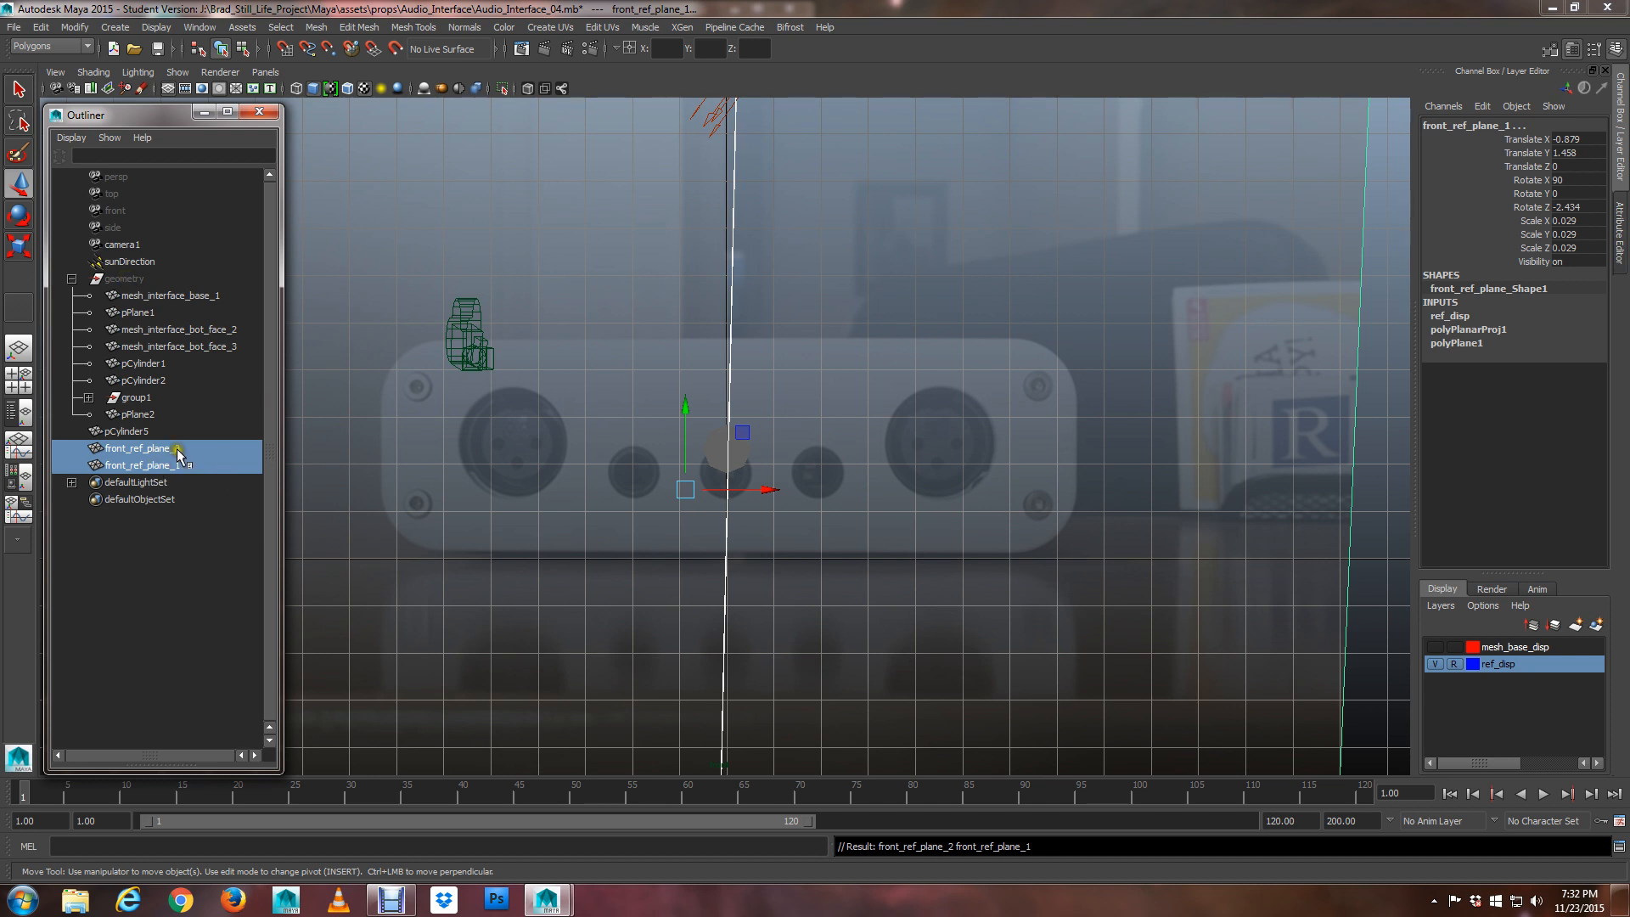
Lower the guide cylinder pCylinder5 to about Y 1.828, over the center connector hole in the front reference image
{"action": "scroll", "coordinate": [693, 490], "scroll_direction": "up", "scroll_amount": 5}
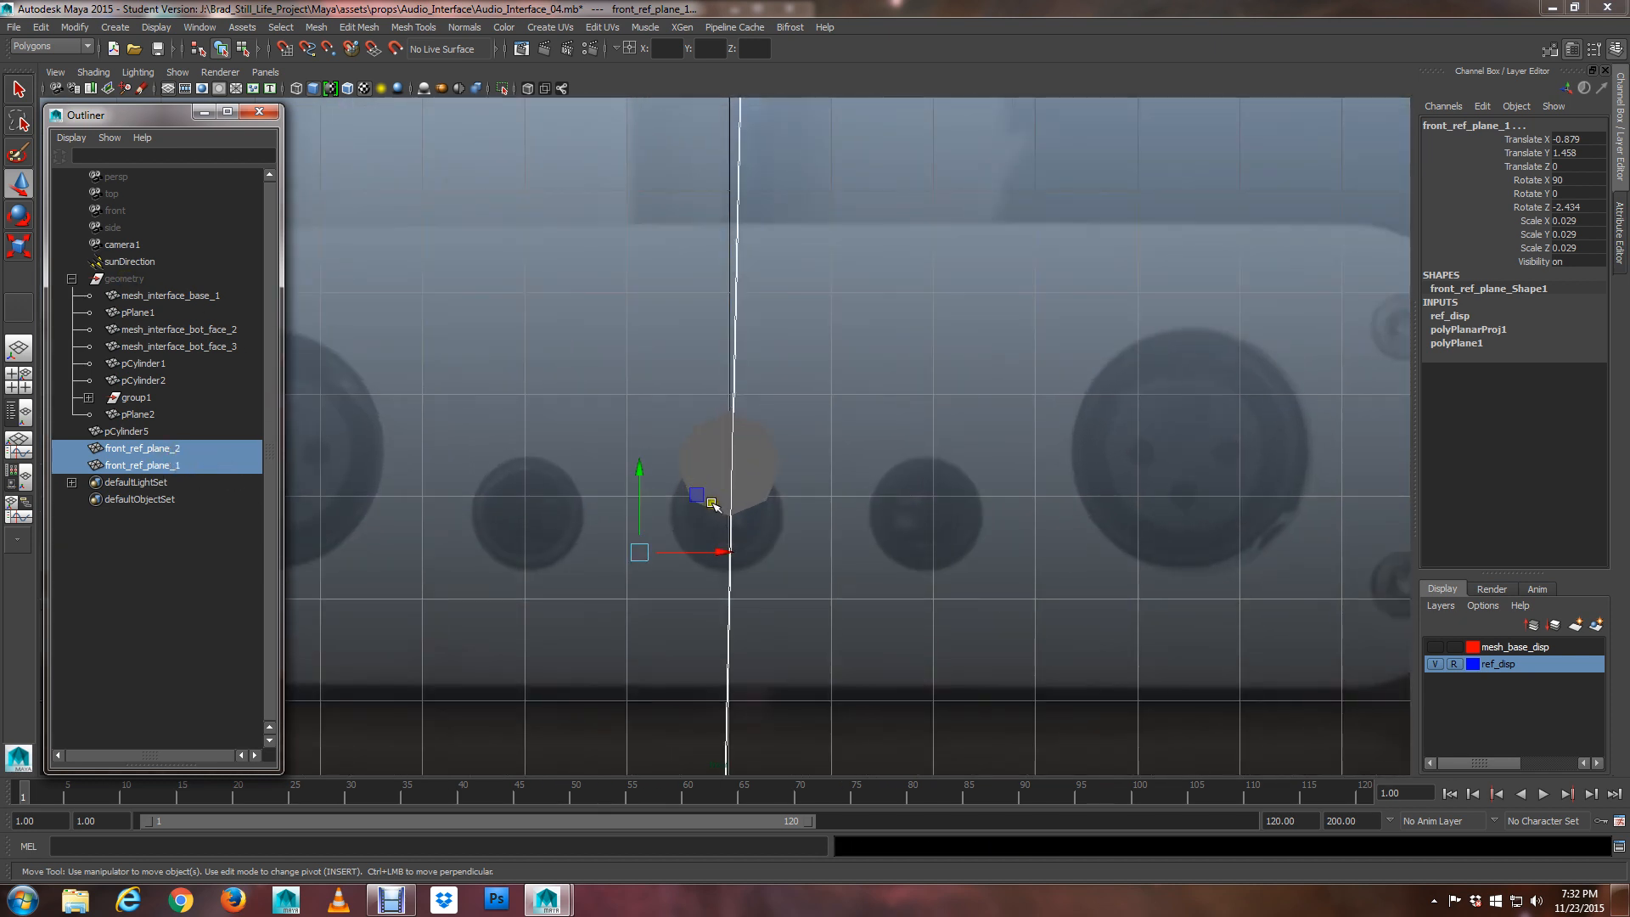
{"action": "left_click", "coordinate": [752, 477]}
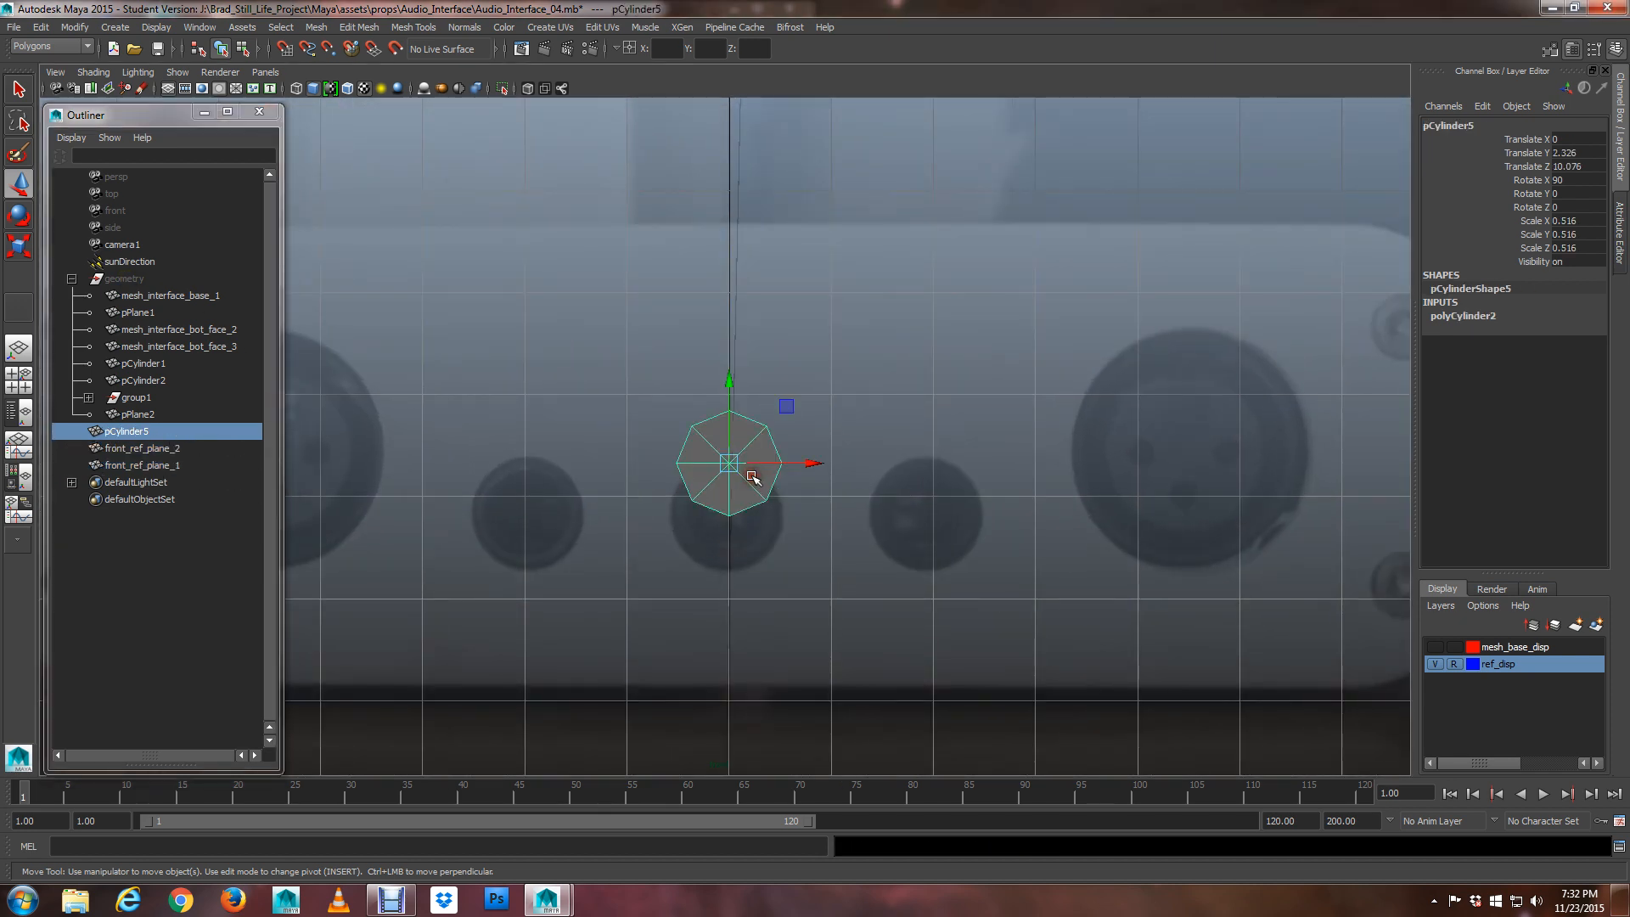
{"action": "left_click", "coordinate": [730, 378]}
{"action": "left_click_drag", "start_coordinate": [730, 379], "coordinate": [730, 427]}
Compare the cylinder's outline with the center connector hole and the neighbouring holes in the front reference image
{"action": "scroll", "coordinate": [767, 452], "scroll_direction": "down", "scroll_amount": 3}
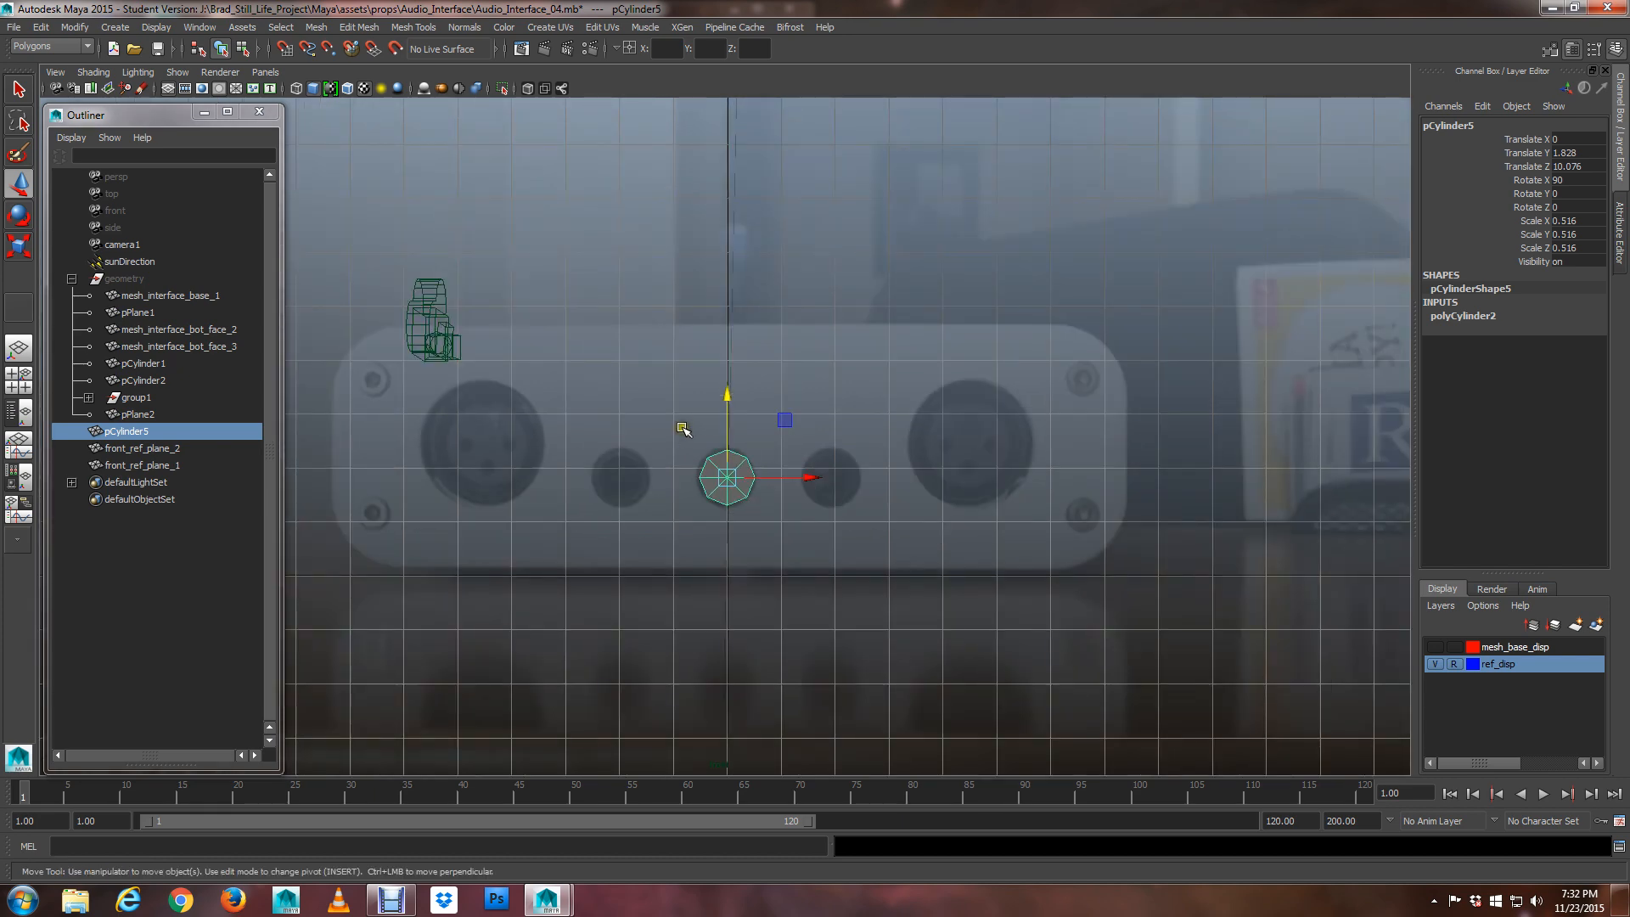
{"action": "scroll", "coordinate": [644, 476], "scroll_direction": "up", "scroll_amount": 5}
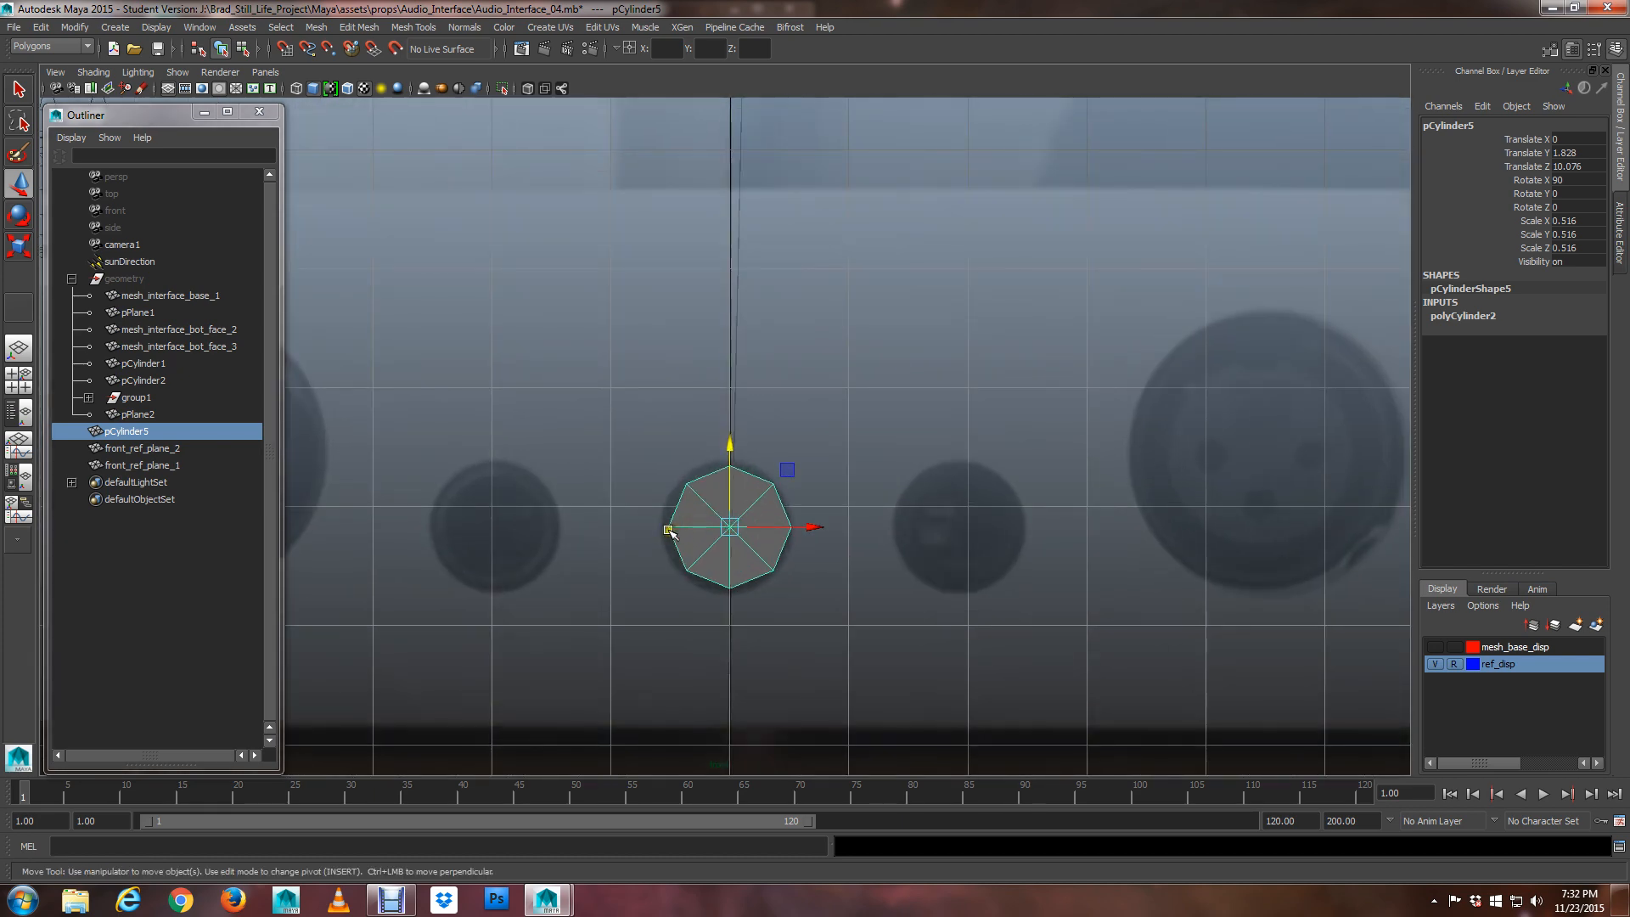
{"action": "scroll", "coordinate": [671, 525], "scroll_direction": "down", "scroll_amount": 4}
{"action": "scroll", "coordinate": [728, 490], "scroll_direction": "up", "scroll_amount": 3}
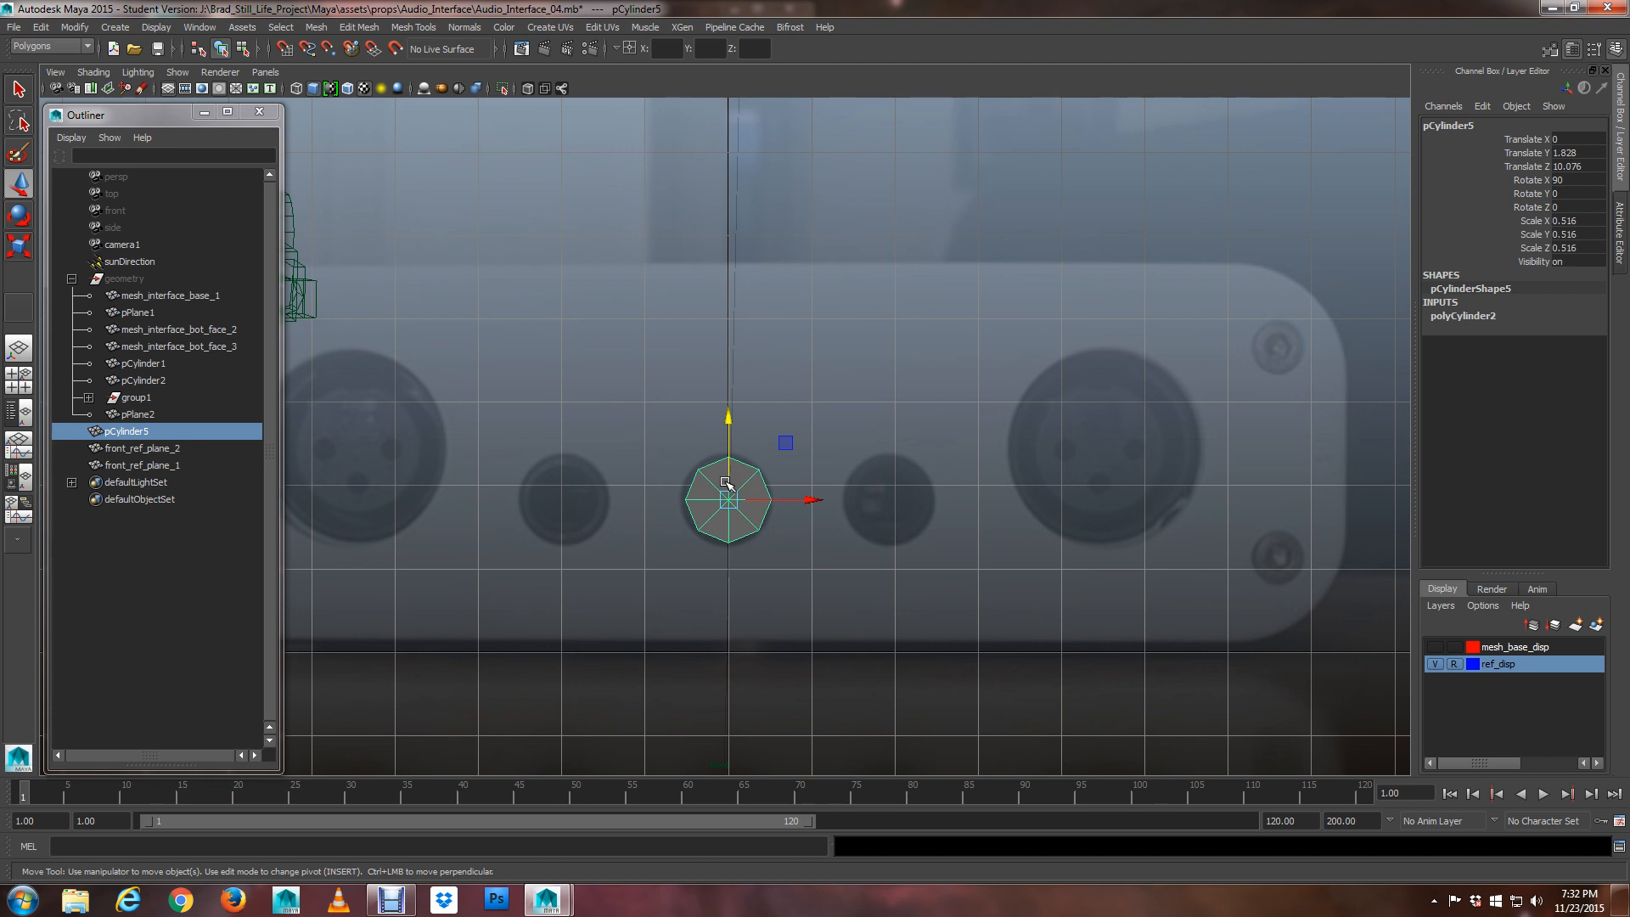
{"action": "scroll", "coordinate": [766, 517], "scroll_direction": "up", "scroll_amount": 6}
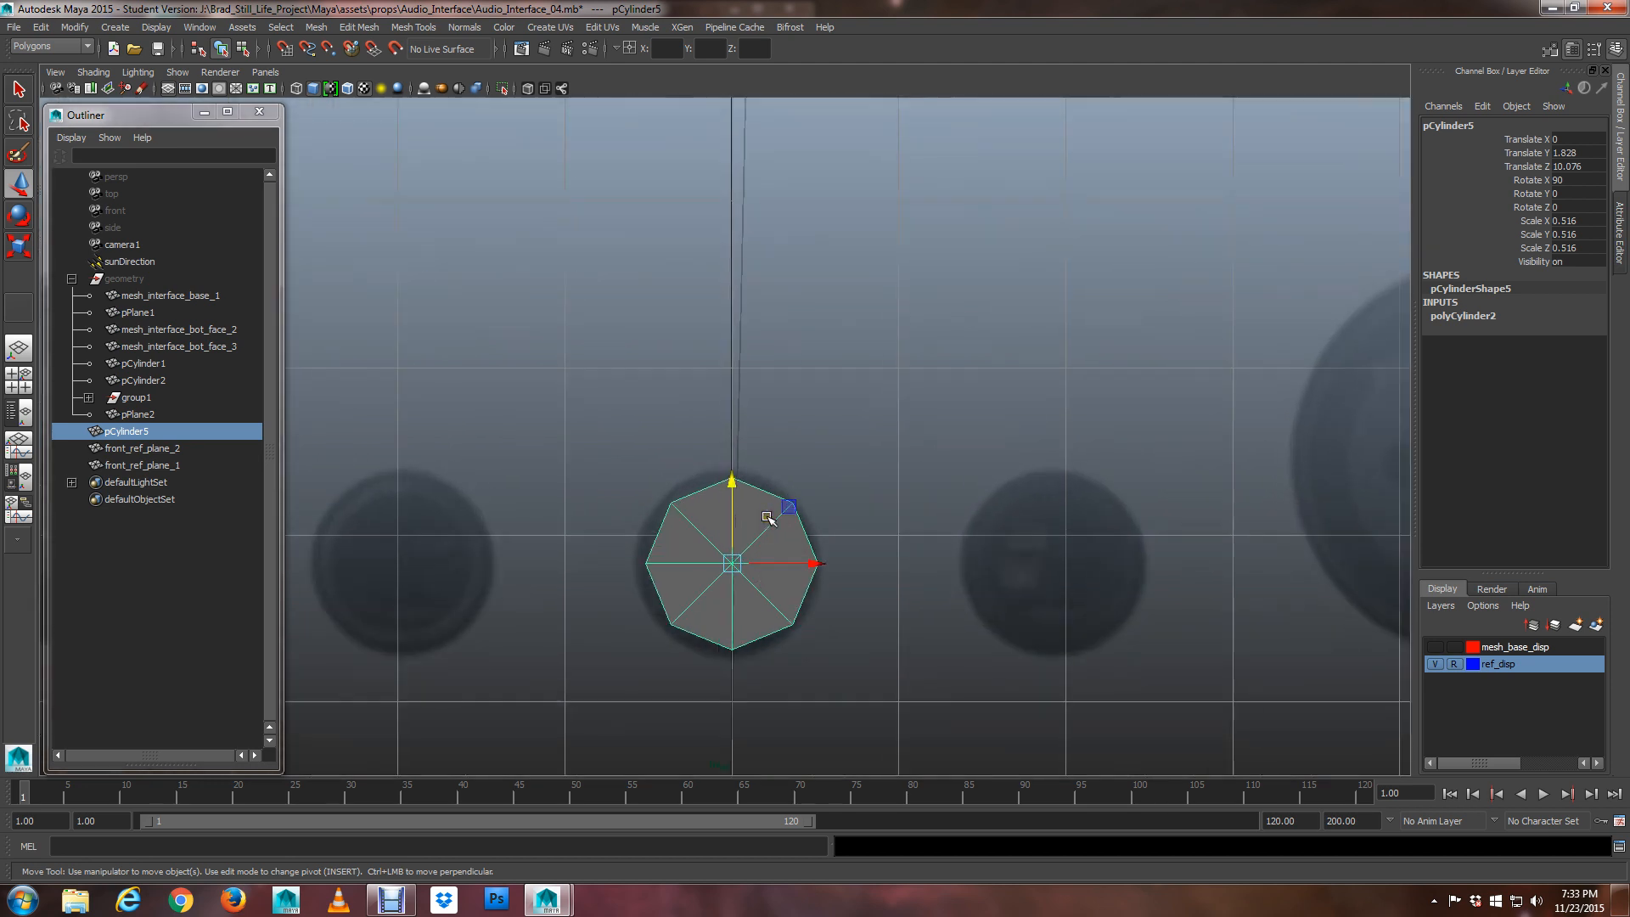
{"action": "middle_click_drag", "start_coordinate": [769, 542], "coordinate": [755, 426], "text": "alt"}
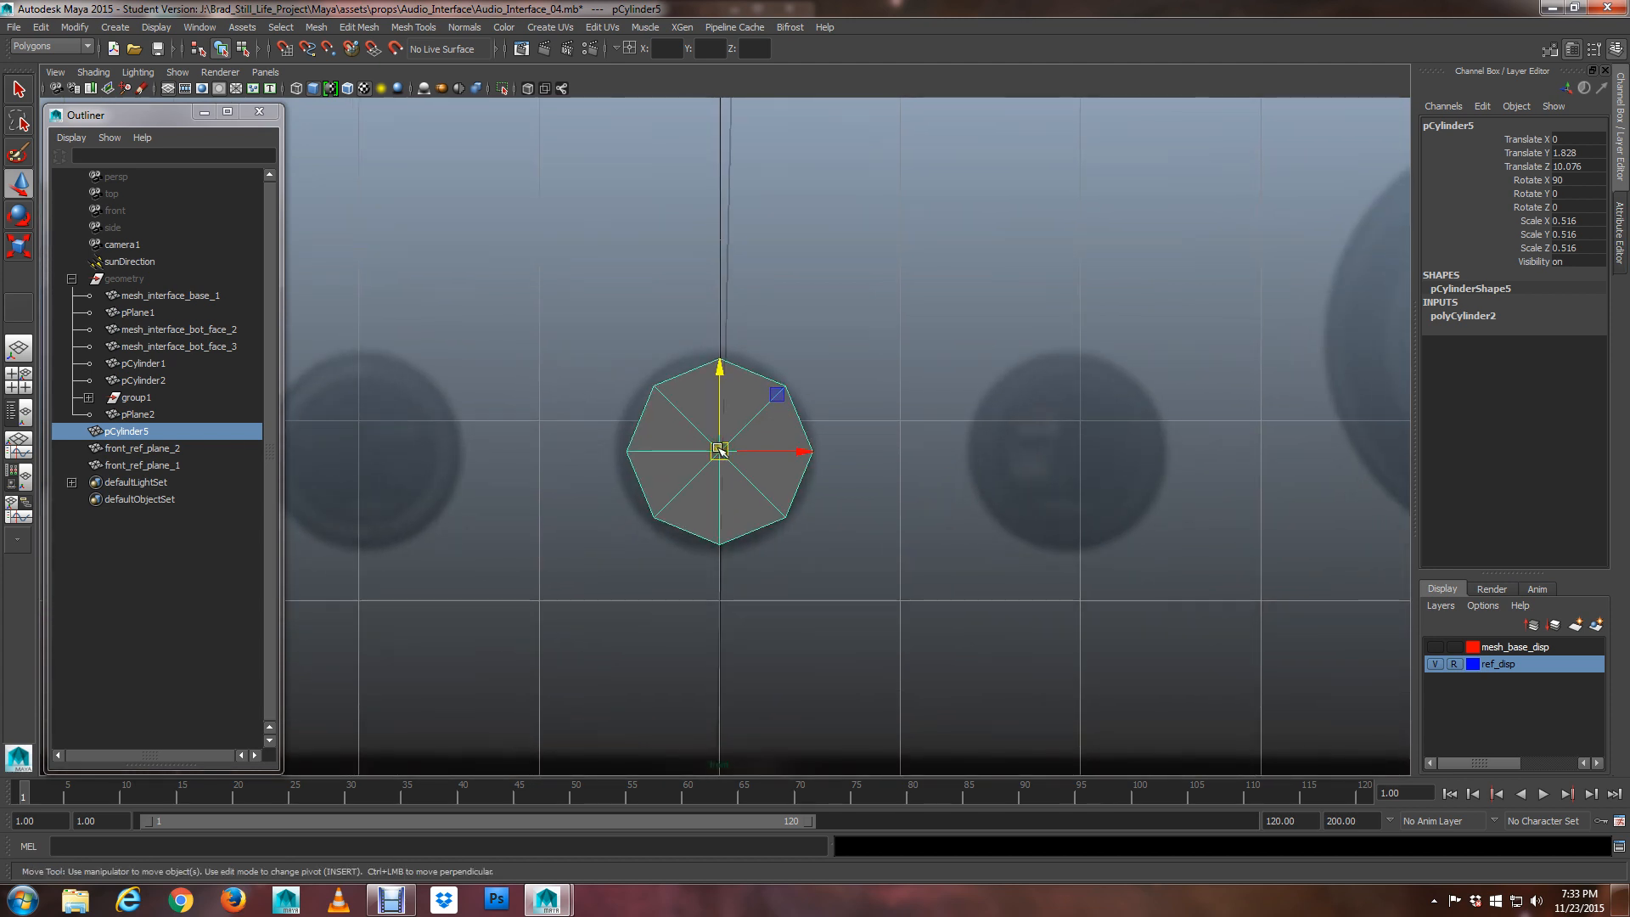
{"action": "scroll", "coordinate": [719, 449], "scroll_direction": "down", "scroll_amount": 10}
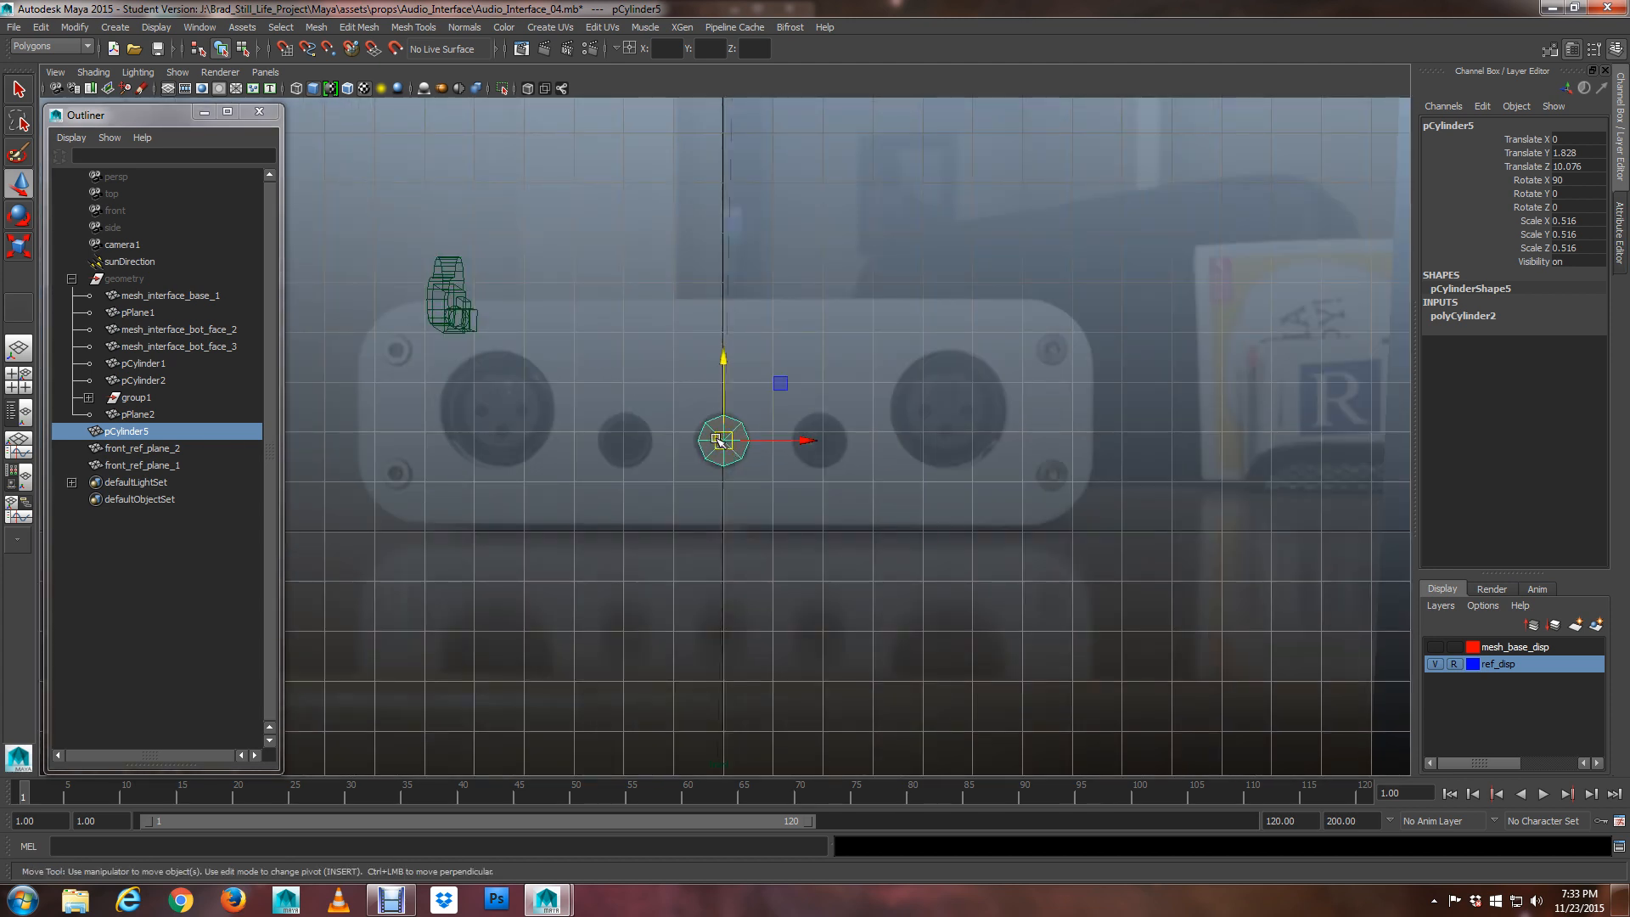
In the perspective view, hide the ref_disp layer and show the mesh_base_disp layer and the geometry group
{"action": "key", "text": "space"}
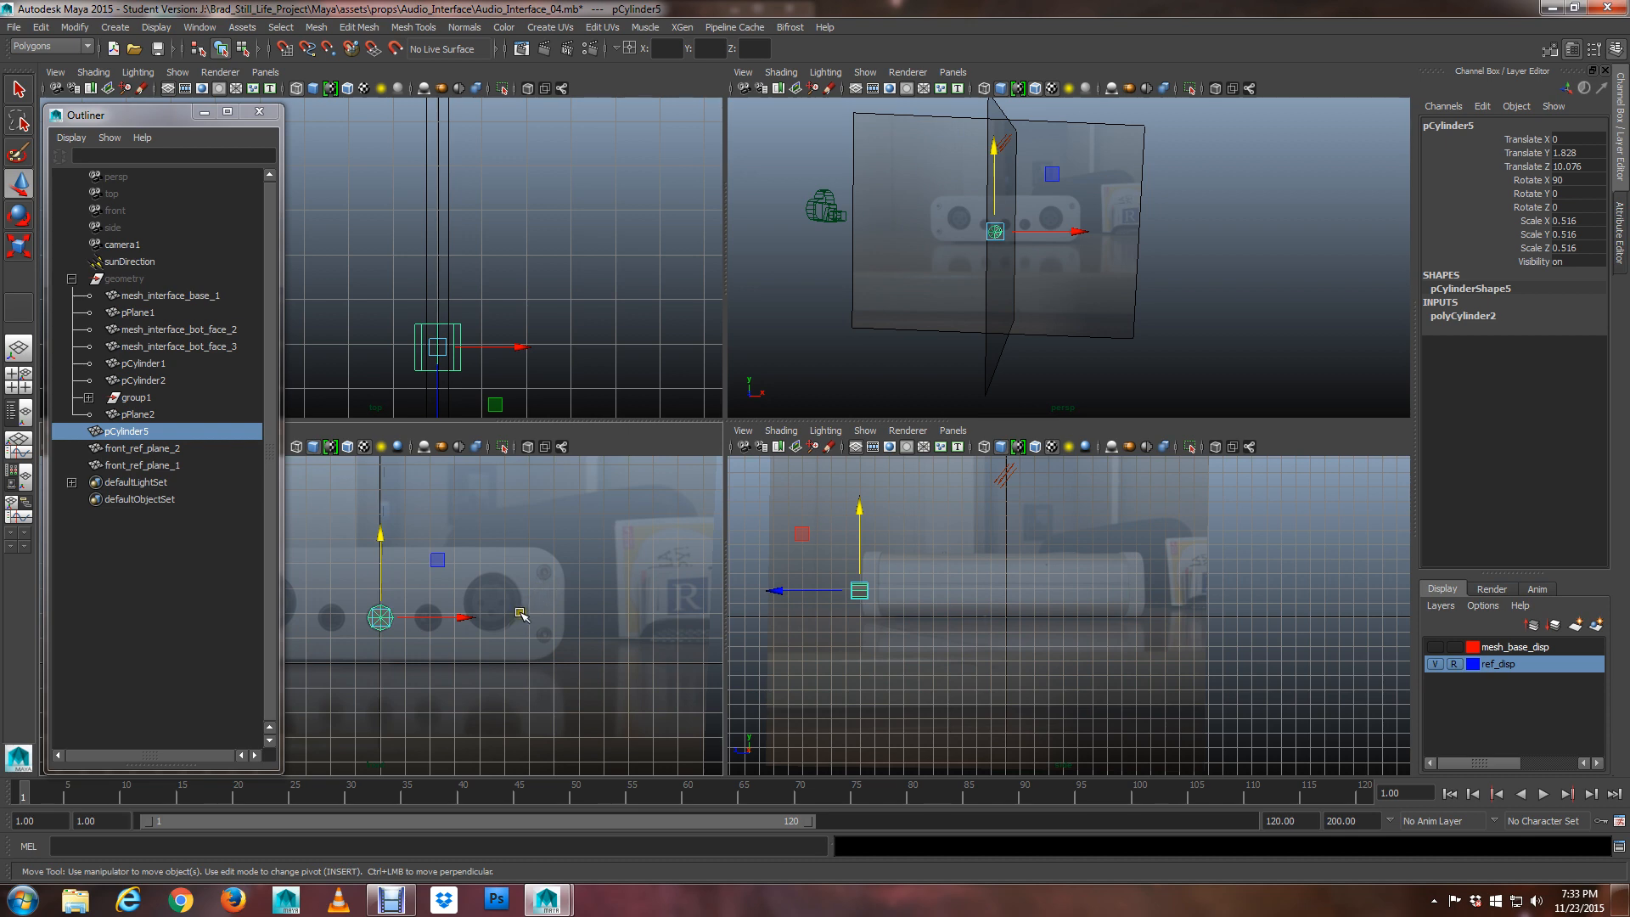
{"action": "key", "text": "space"}
{"action": "left_click_drag", "start_coordinate": [978, 272], "coordinate": [931, 349], "text": "alt"}
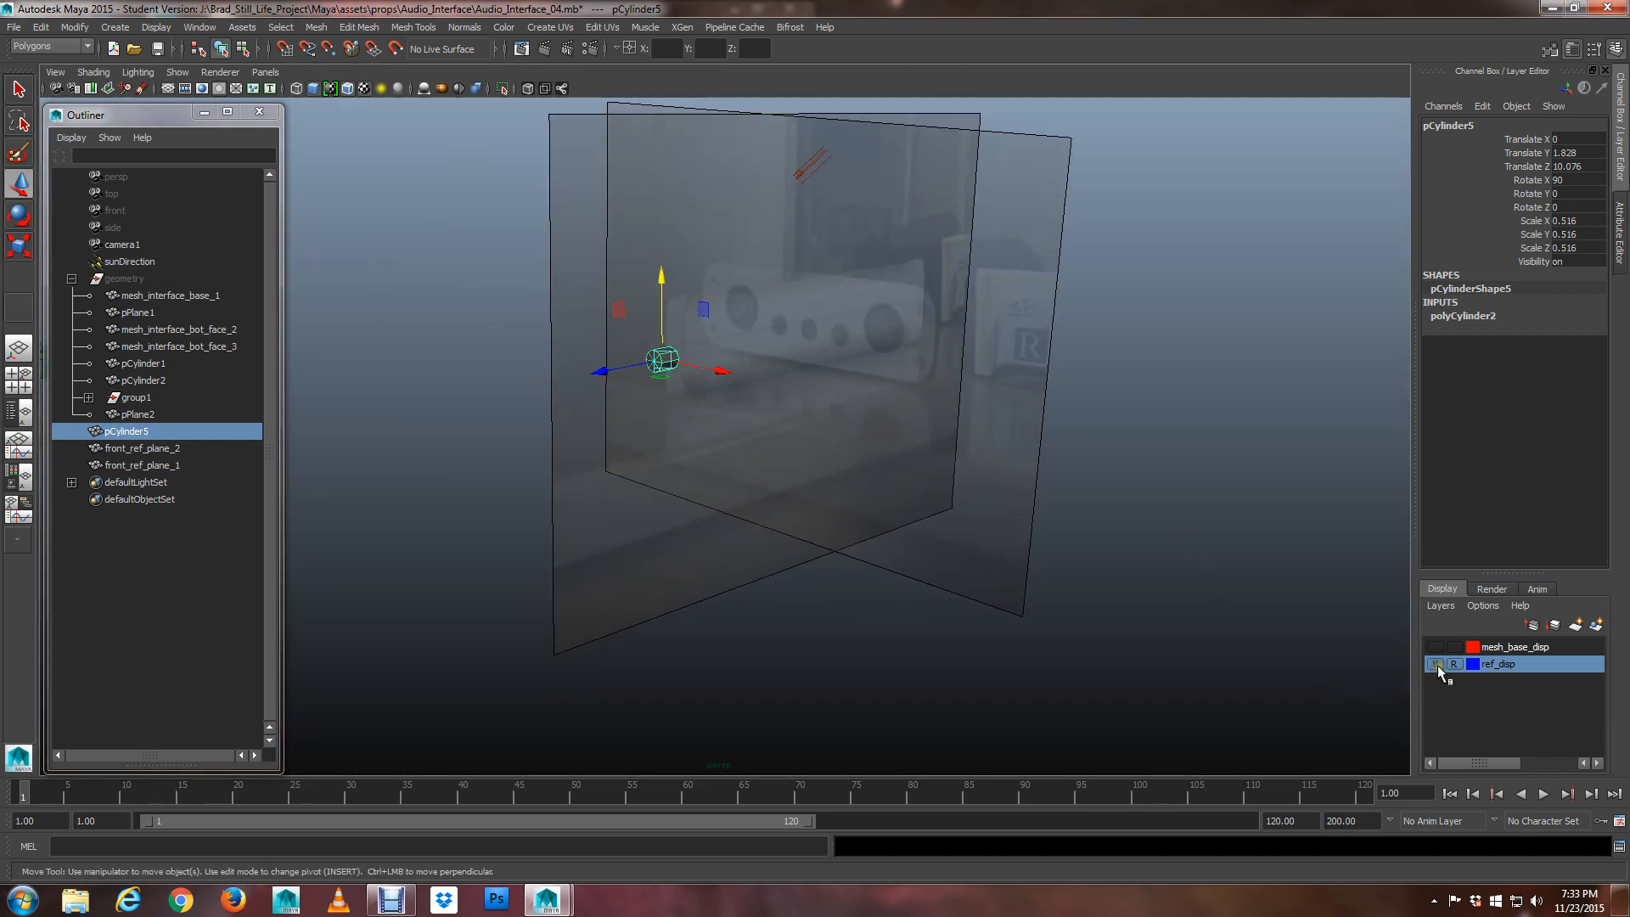
{"action": "left_click", "coordinate": [1435, 664]}
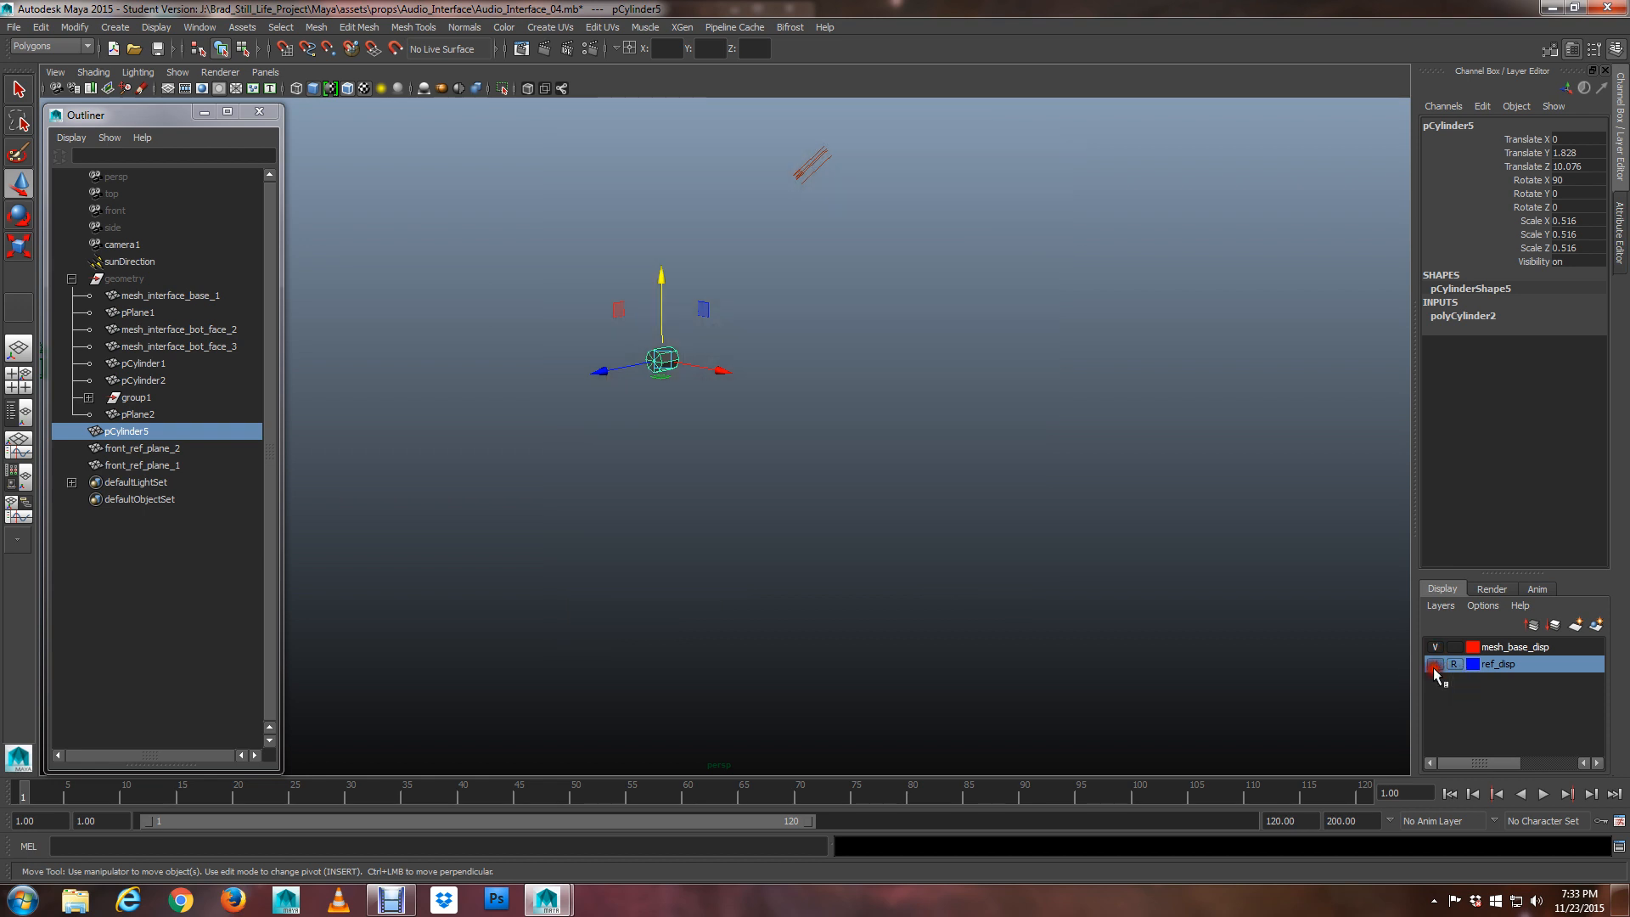
{"action": "left_click", "coordinate": [117, 280]}
{"action": "key", "text": "shift+h"}
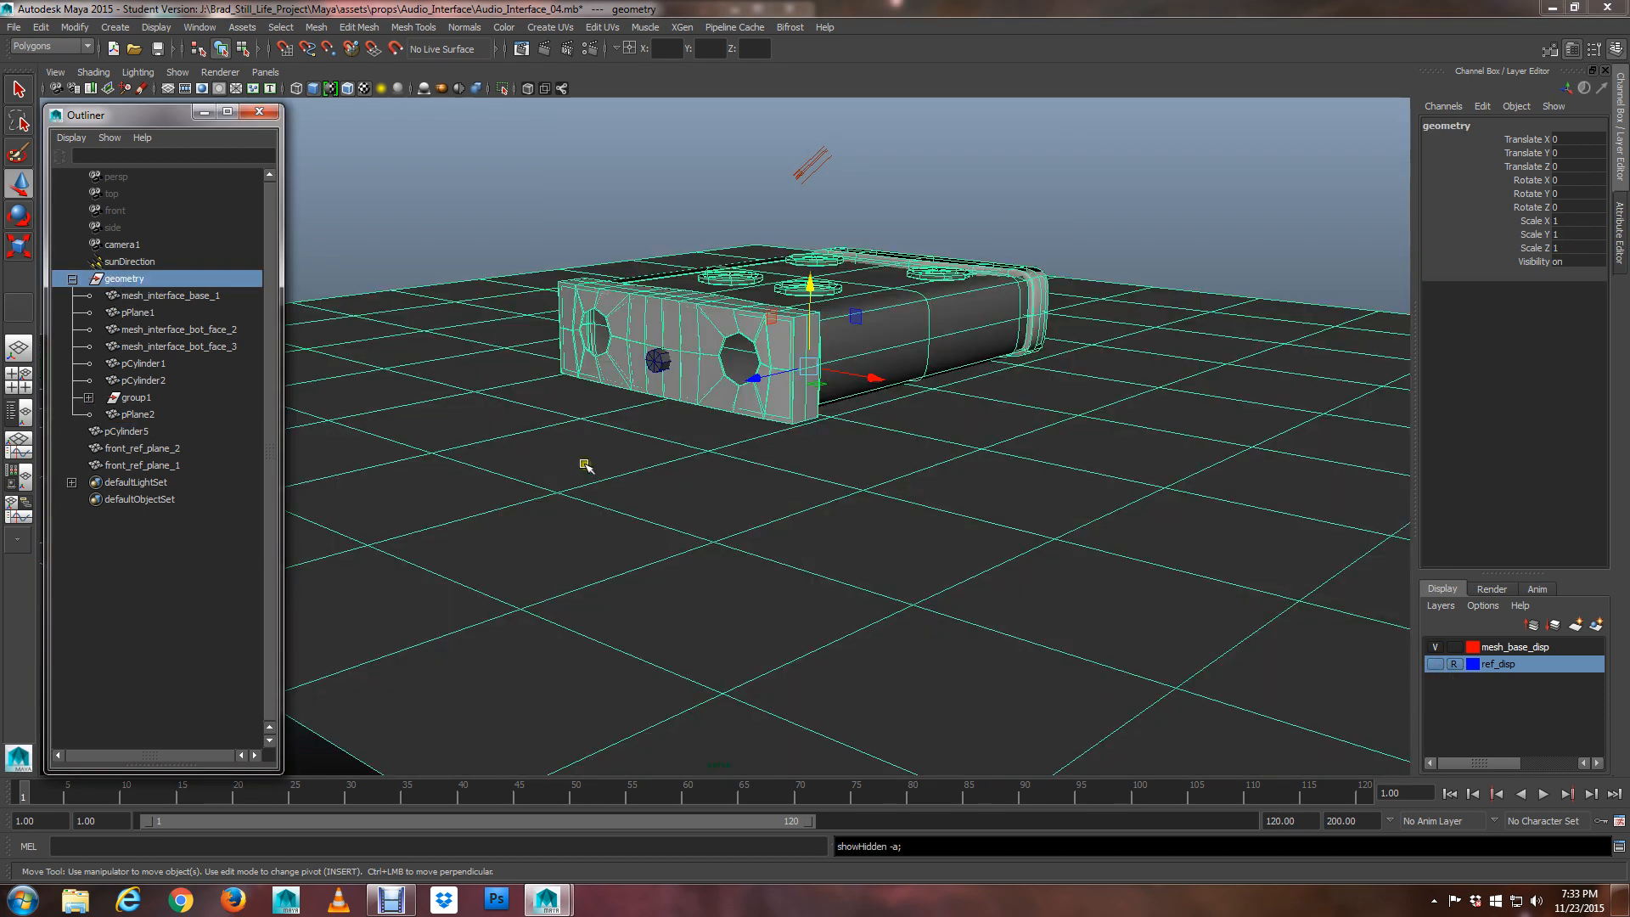
Enter vertex selection mode on the bottom face piece, close up around the guide cylinder
{"action": "right_click_drag", "start_coordinate": [586, 465], "coordinate": [726, 409], "text": "alt"}
{"action": "middle_click_drag", "start_coordinate": [727, 409], "coordinate": [828, 633], "text": "alt"}
{"action": "right_click_drag", "start_coordinate": [828, 632], "coordinate": [882, 656], "text": "alt"}
{"action": "left_click_drag", "start_coordinate": [879, 660], "coordinate": [975, 422], "text": "alt"}
{"action": "key", "text": "q"}
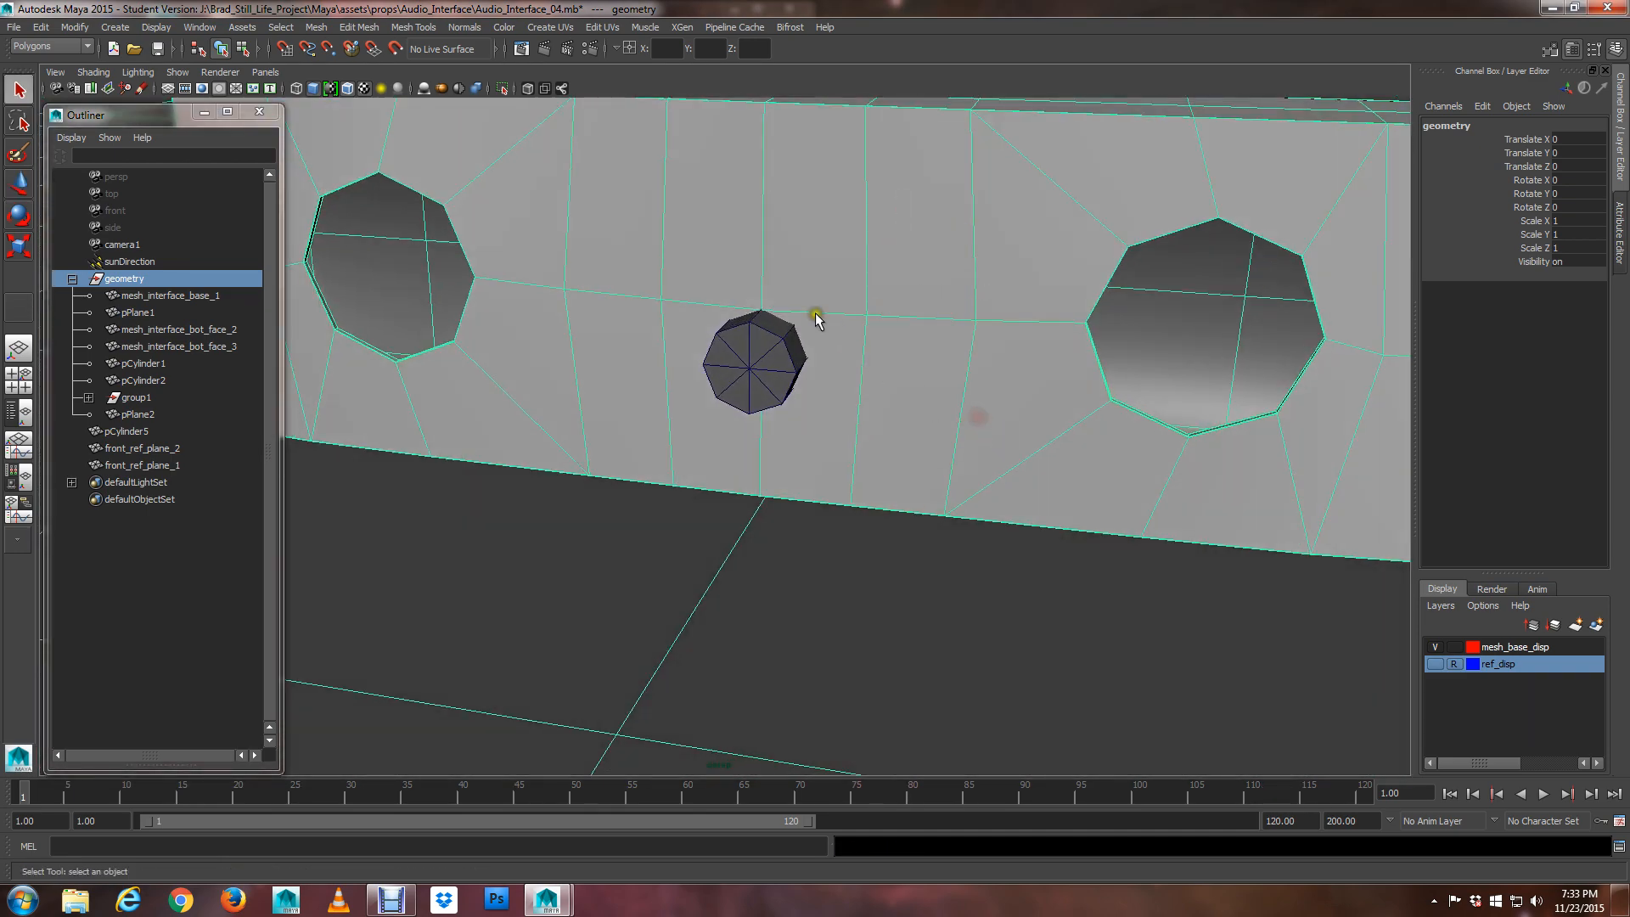
{"action": "right_click_drag", "start_coordinate": [813, 314], "coordinate": [770, 315]}
{"action": "mouse_move", "coordinate": [788, 349]}
{"action": "left_mouse_down", "text": "alt"}
{"action": "mouse_move", "coordinate": [767, 348]}
{"action": "mouse_move", "coordinate": [789, 349]}
{"action": "left_mouse_up", "text": "alt"}
{"action": "middle_click_drag", "start_coordinate": [774, 325], "coordinate": [834, 450], "text": "alt"}
{"action": "right_click_drag", "start_coordinate": [835, 451], "coordinate": [856, 492], "text": "alt"}
{"action": "left_click_drag", "start_coordinate": [856, 492], "coordinate": [827, 486], "text": "alt"}
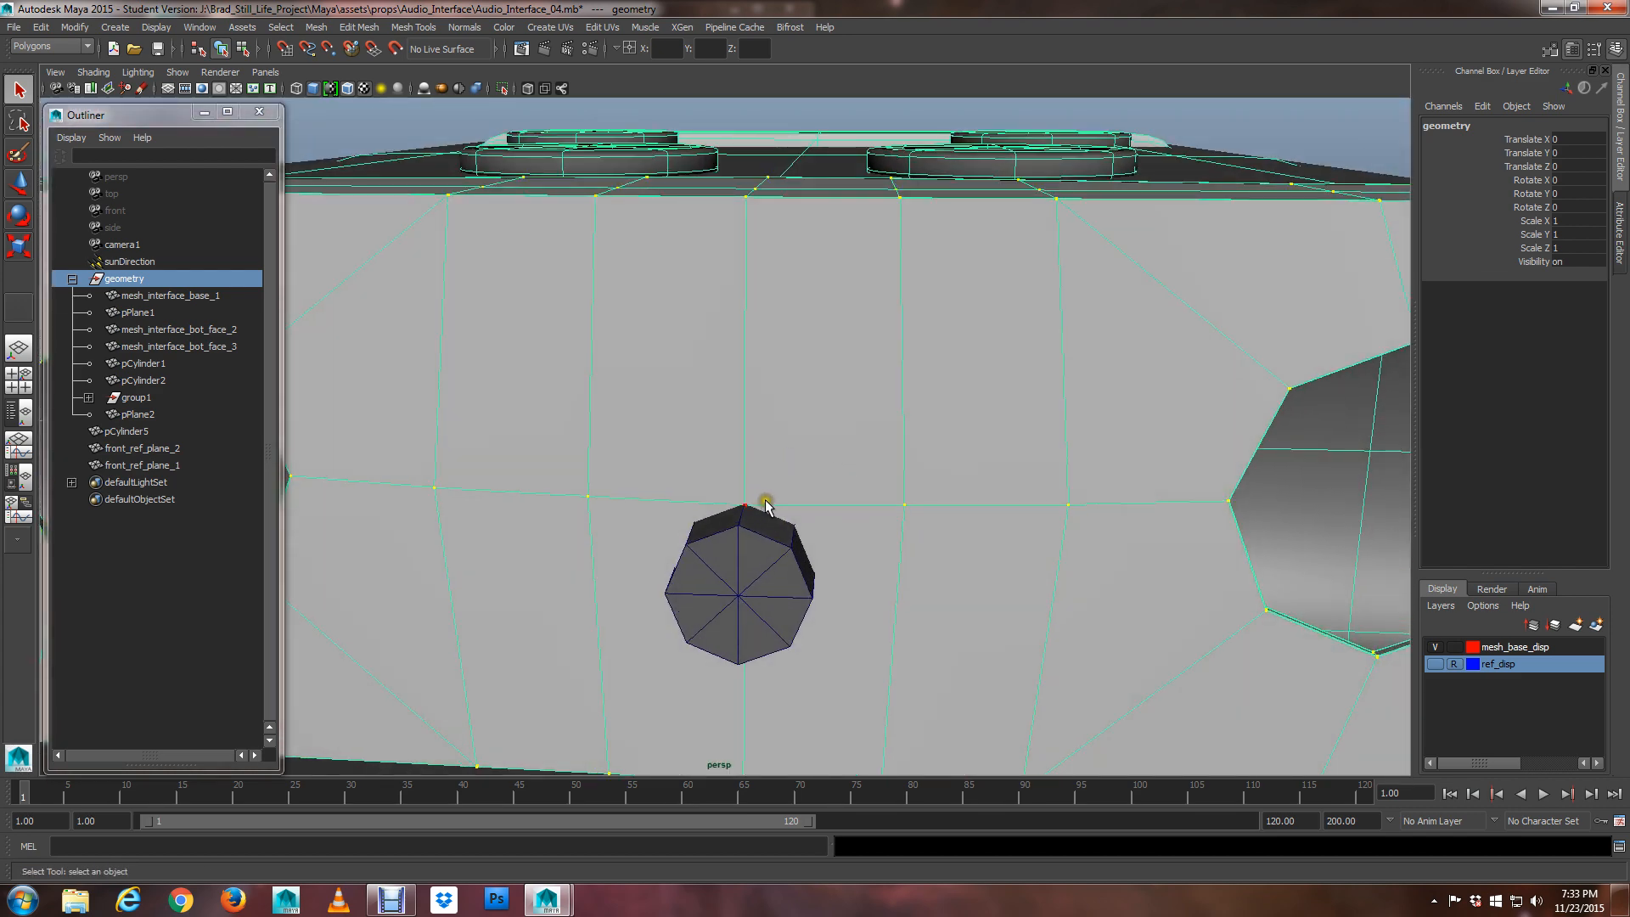
{"action": "left_click_drag", "start_coordinate": [893, 530], "coordinate": [934, 556], "text": "alt"}
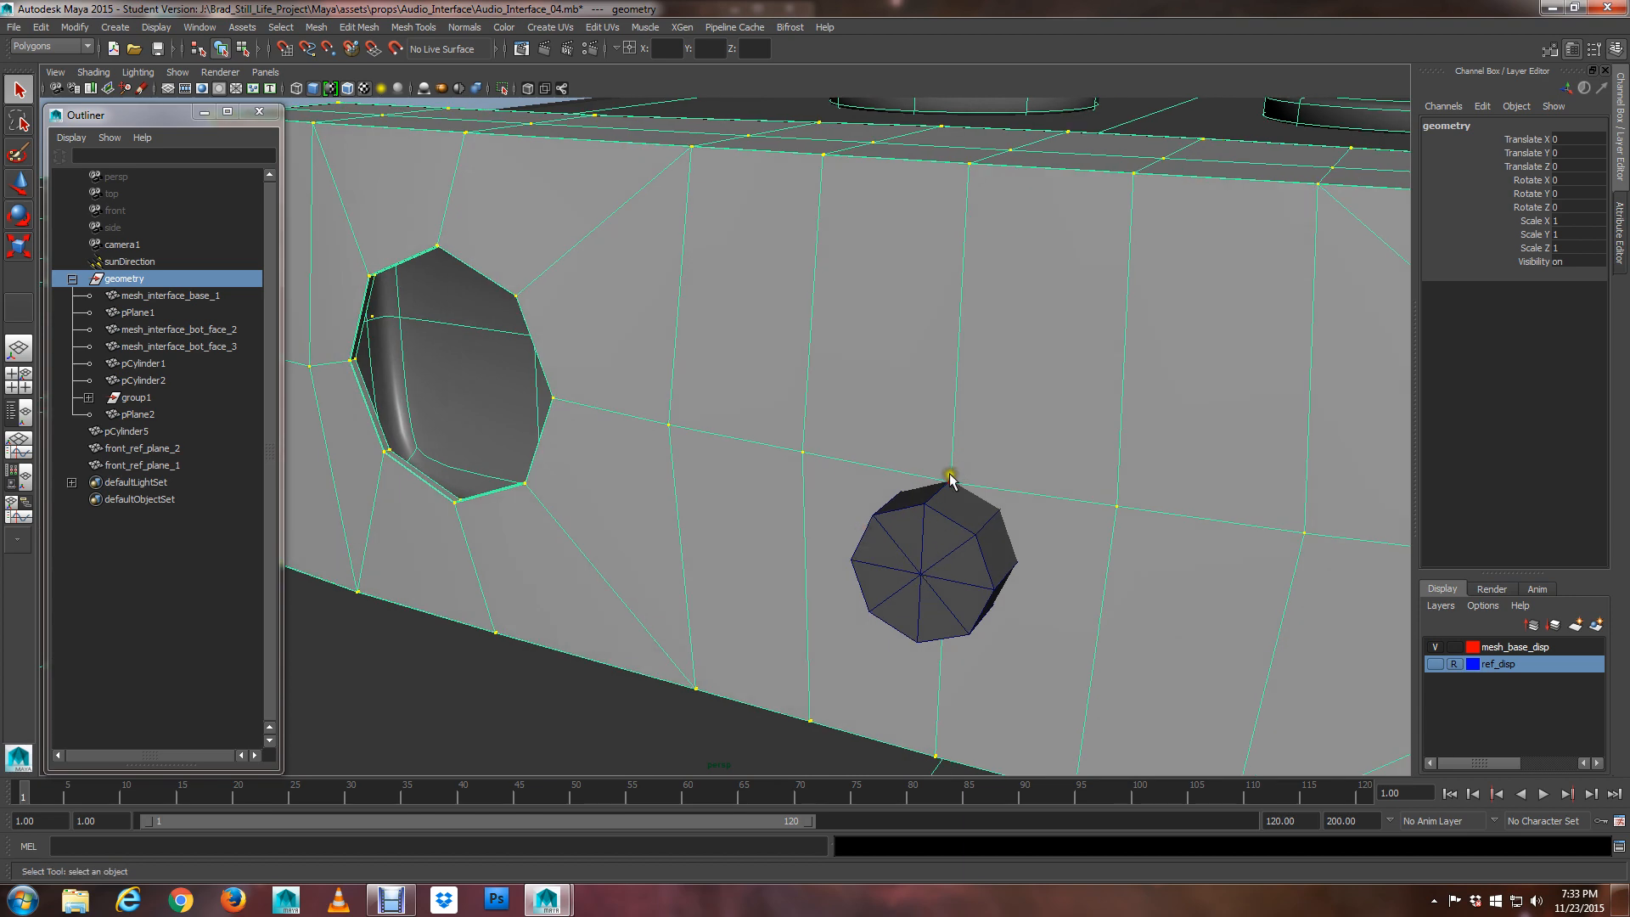
Display the model in wireframe and select the bottom face piece's front and back center vertices at the cylinder's upper edge
{"action": "key", "text": "4"}
{"action": "left_click_drag", "start_coordinate": [954, 477], "coordinate": [974, 525], "text": "alt"}
{"action": "right_click_drag", "start_coordinate": [982, 524], "coordinate": [938, 519]}
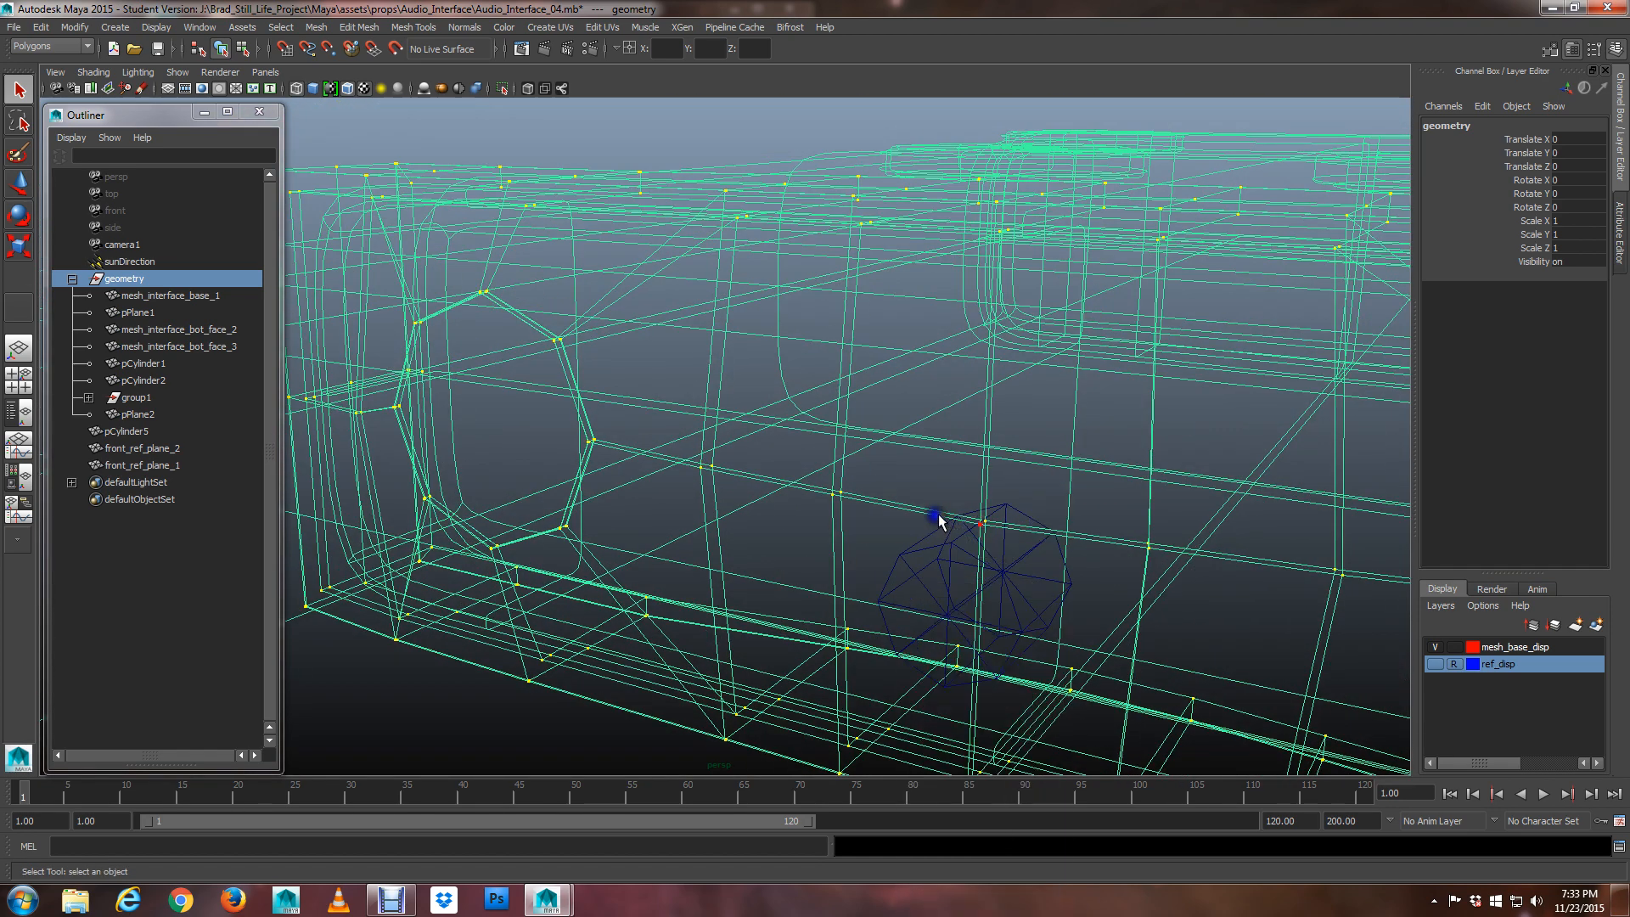
{"action": "left_click_drag", "start_coordinate": [1000, 496], "coordinate": [945, 547]}
{"action": "middle_click_drag", "start_coordinate": [946, 546], "coordinate": [862, 516], "text": "alt"}
{"action": "right_click_drag", "start_coordinate": [863, 516], "coordinate": [971, 571], "text": "alt"}
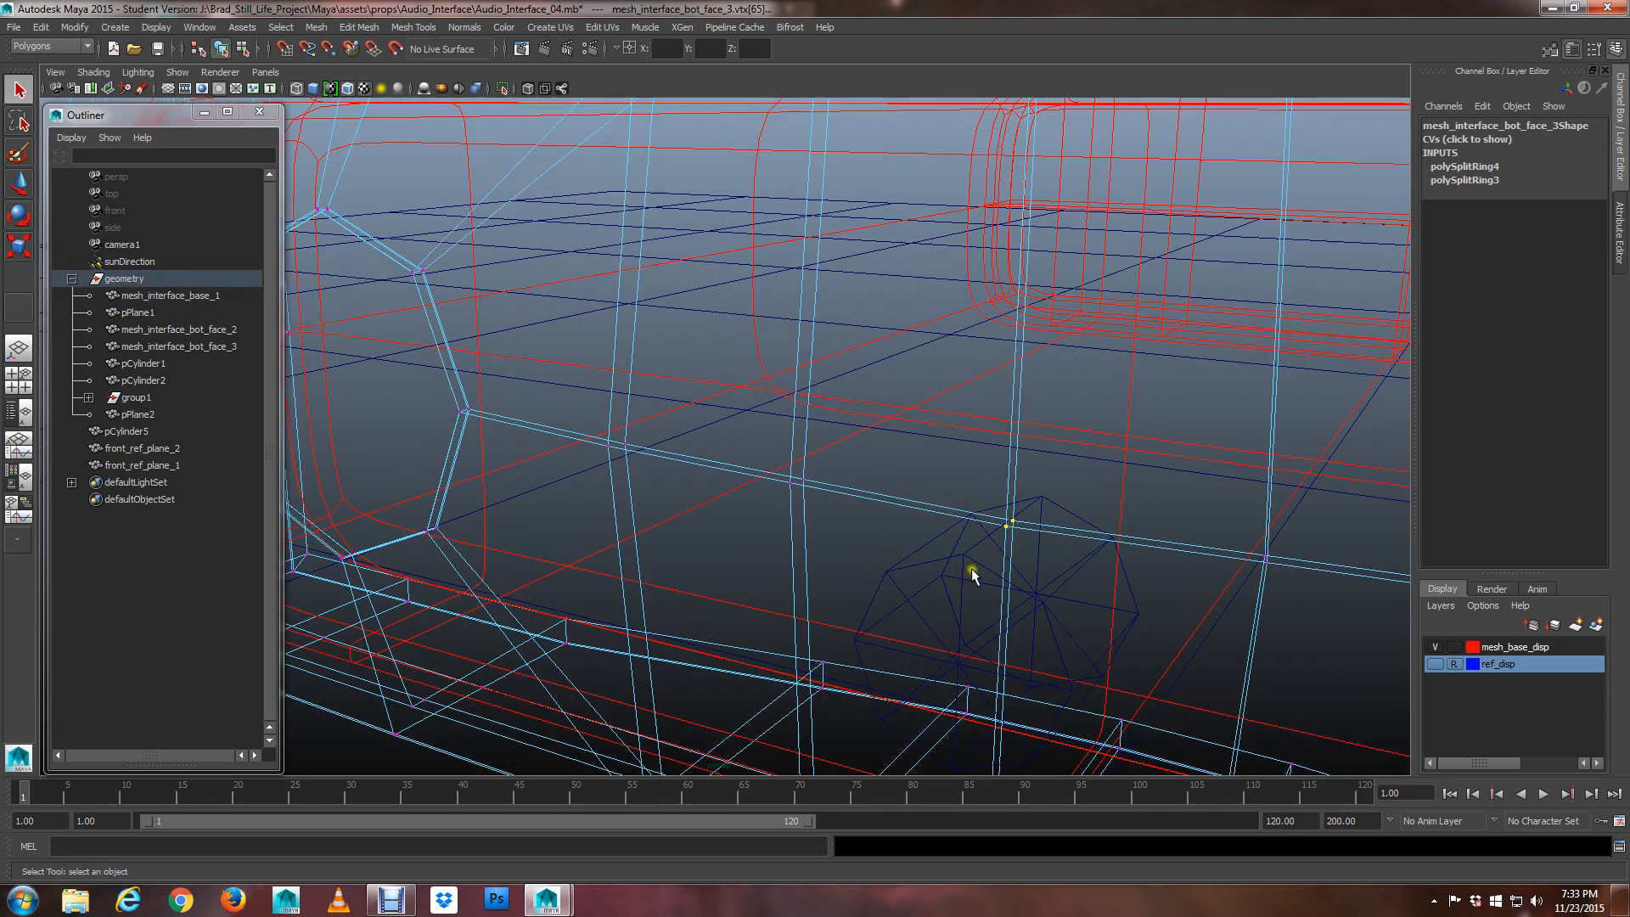
{"action": "middle_click_drag", "start_coordinate": [971, 572], "coordinate": [523, 110], "text": "alt"}
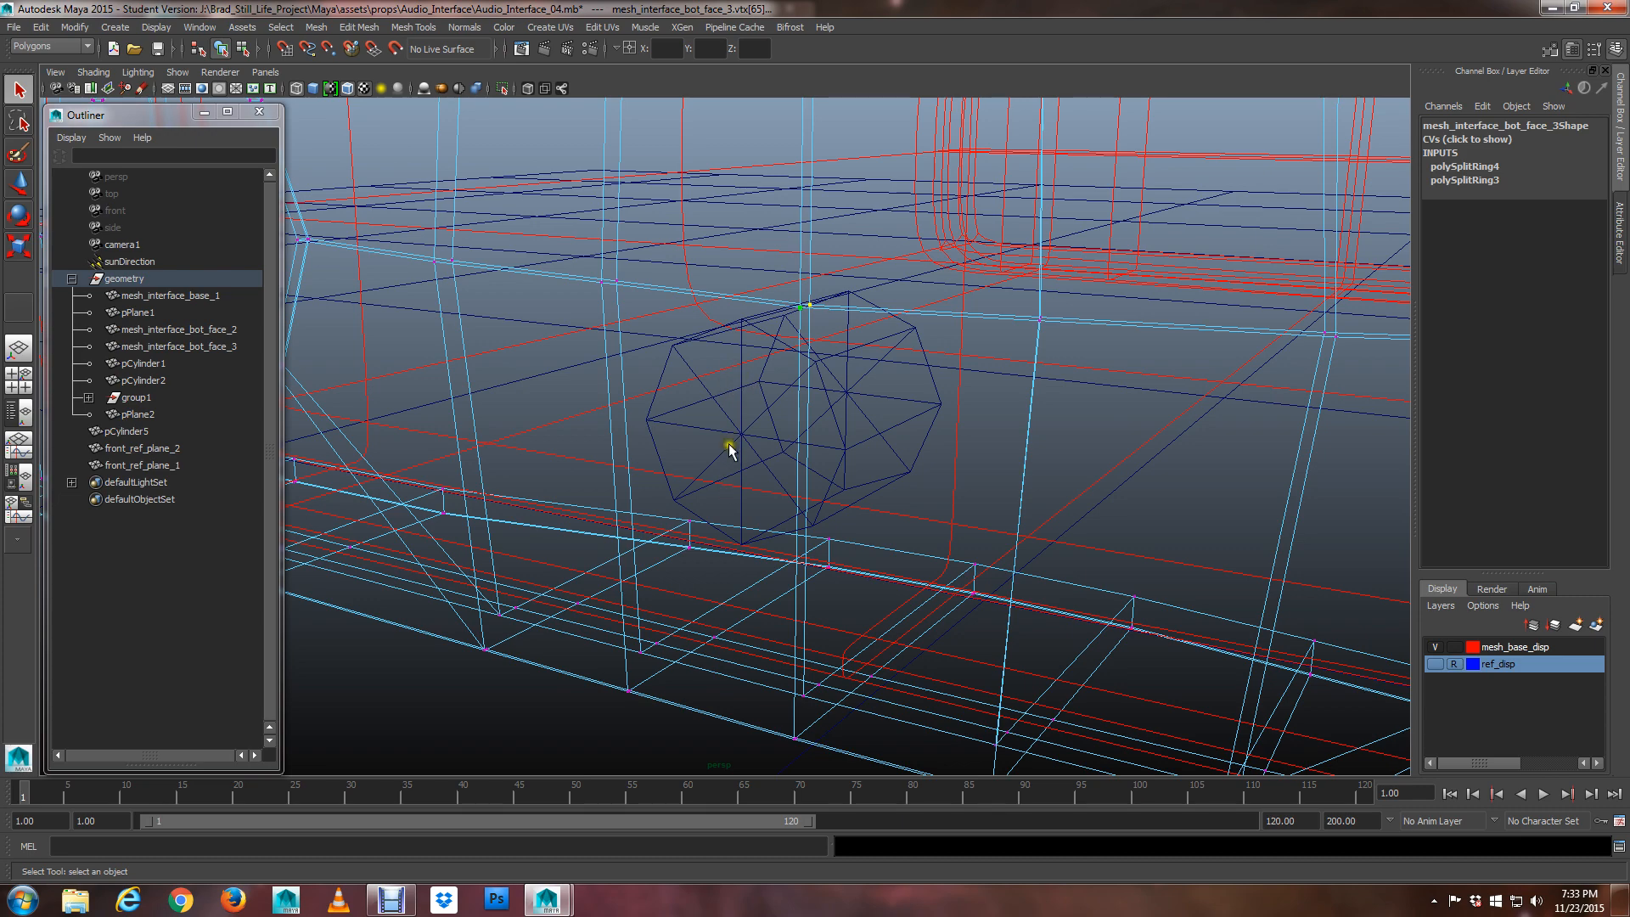
{"action": "middle_click_drag", "start_coordinate": [752, 448], "coordinate": [959, 476], "text": "alt"}
{"action": "left_click_drag", "start_coordinate": [960, 475], "coordinate": [775, 447], "text": "alt"}
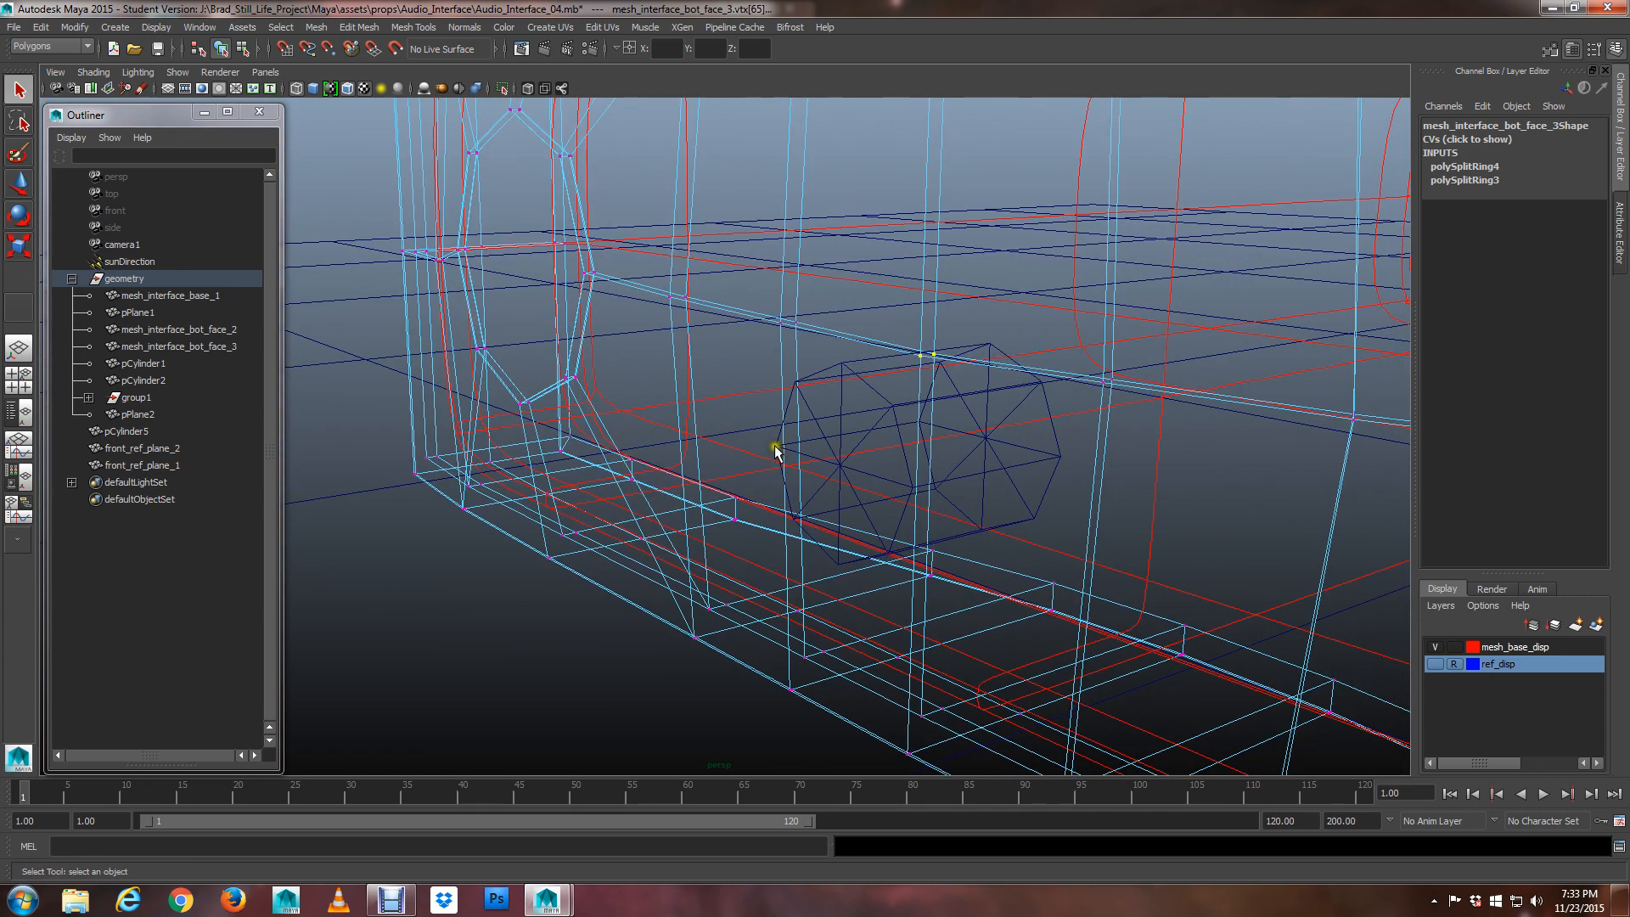
Move the selected center vertices straight down to the middle of the guide cylinder
{"action": "key", "text": "w"}
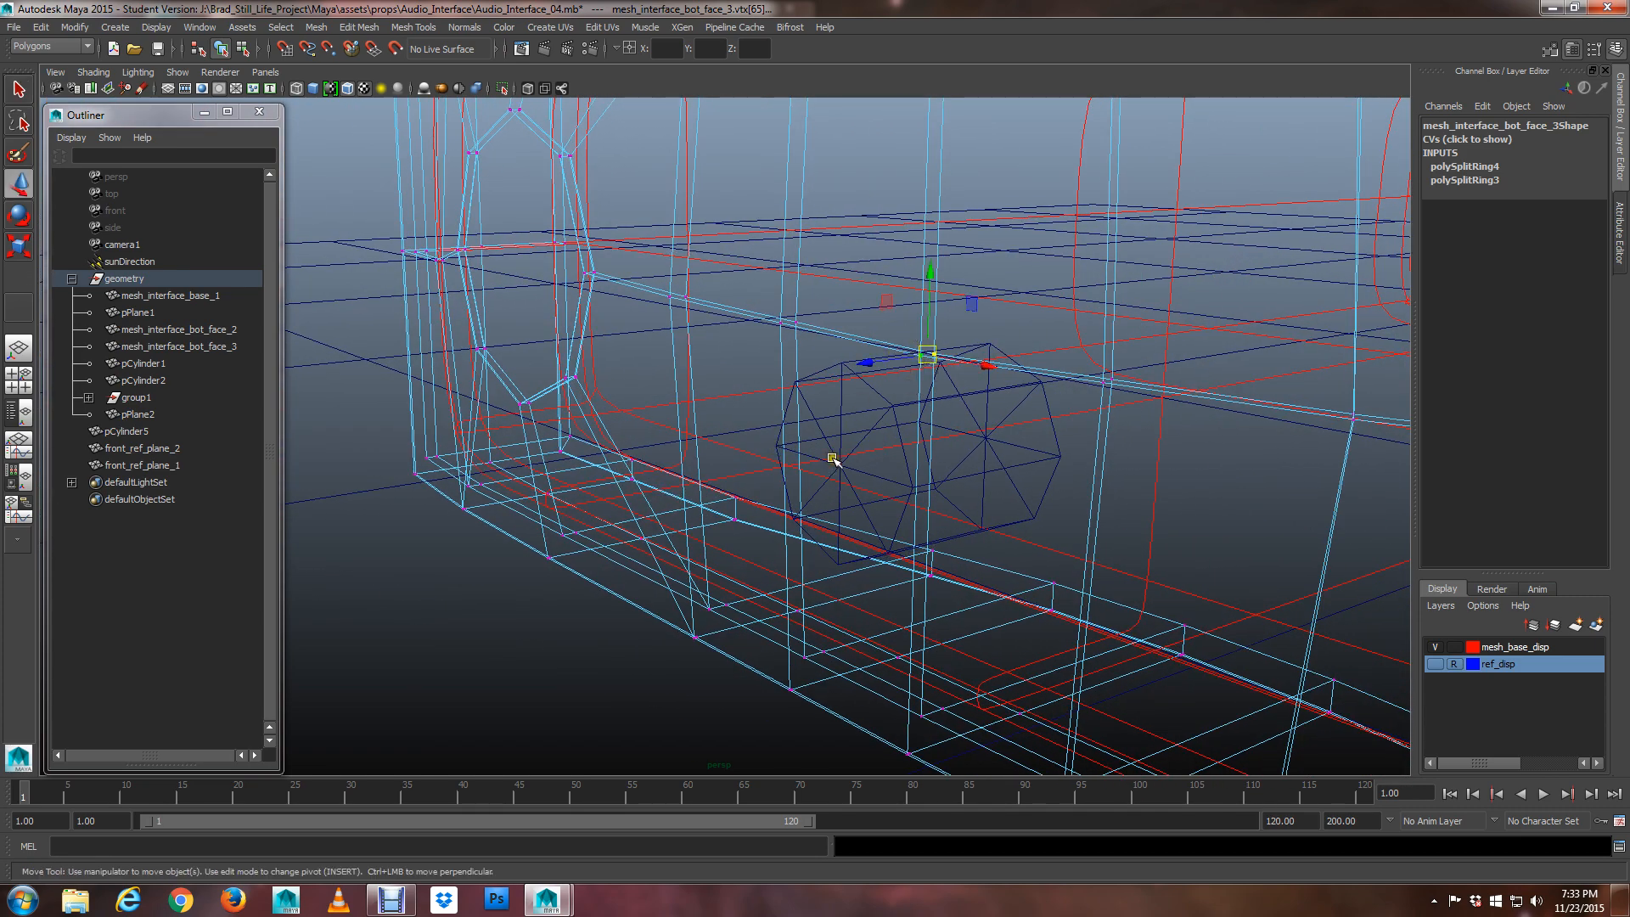
{"action": "left_click_drag", "start_coordinate": [925, 355], "coordinate": [832, 488], "text": "alt"}
{"action": "scroll", "coordinate": [684, 440], "scroll_direction": "down", "scroll_amount": 6}
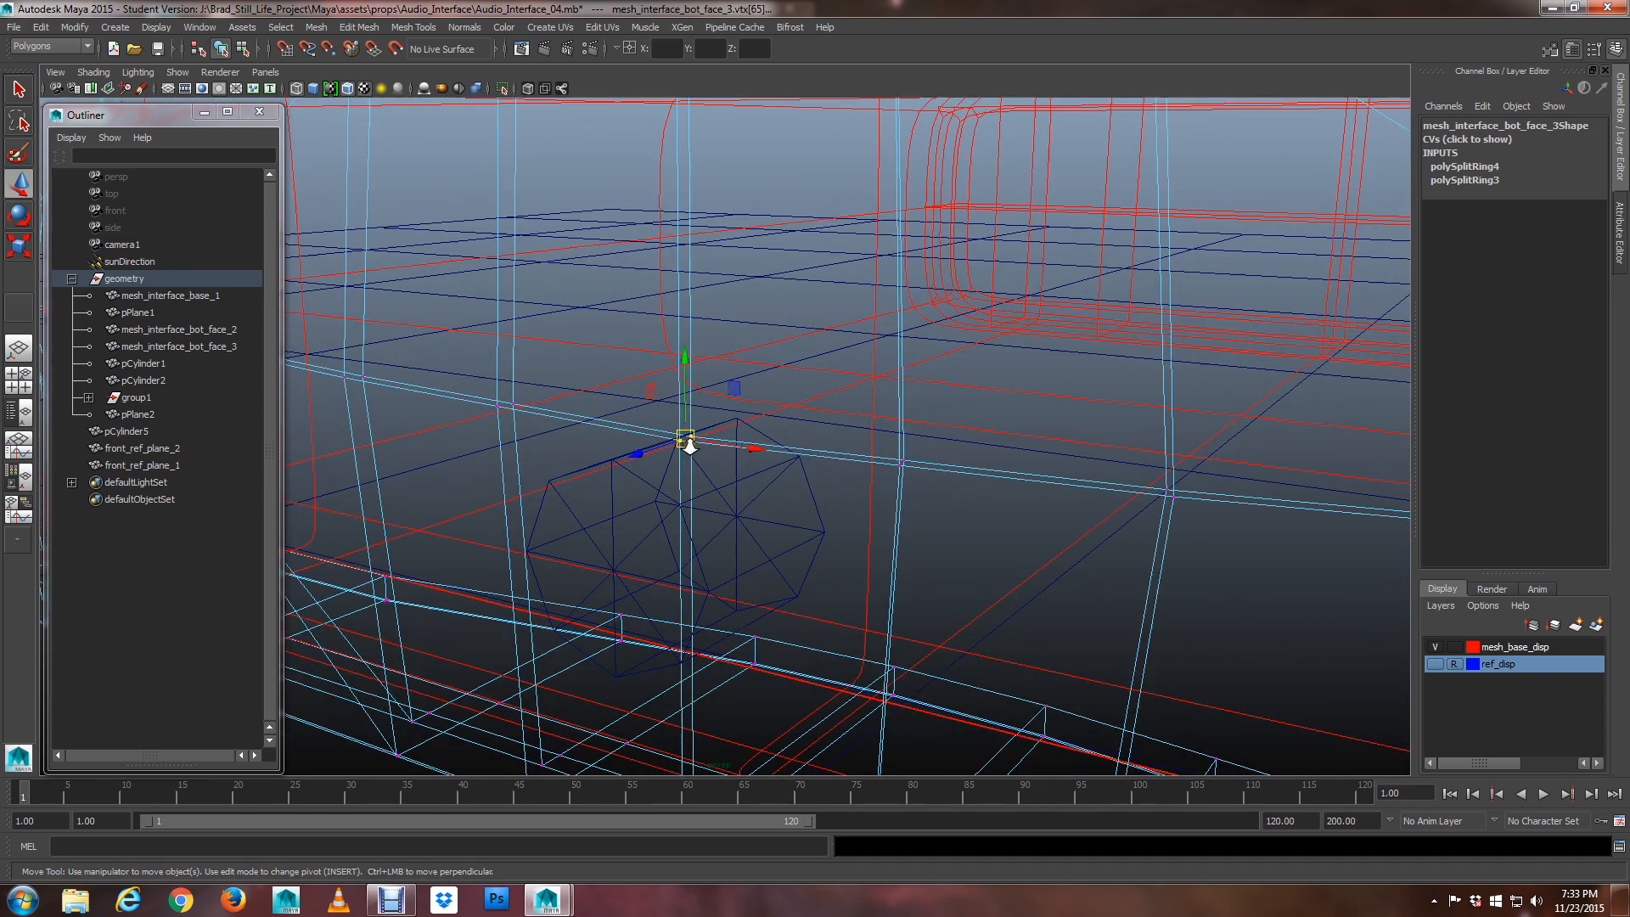
{"action": "left_click_drag", "start_coordinate": [689, 454], "coordinate": [757, 469], "text": "alt"}
{"action": "middle_click_drag", "start_coordinate": [756, 469], "coordinate": [806, 478], "text": "alt"}
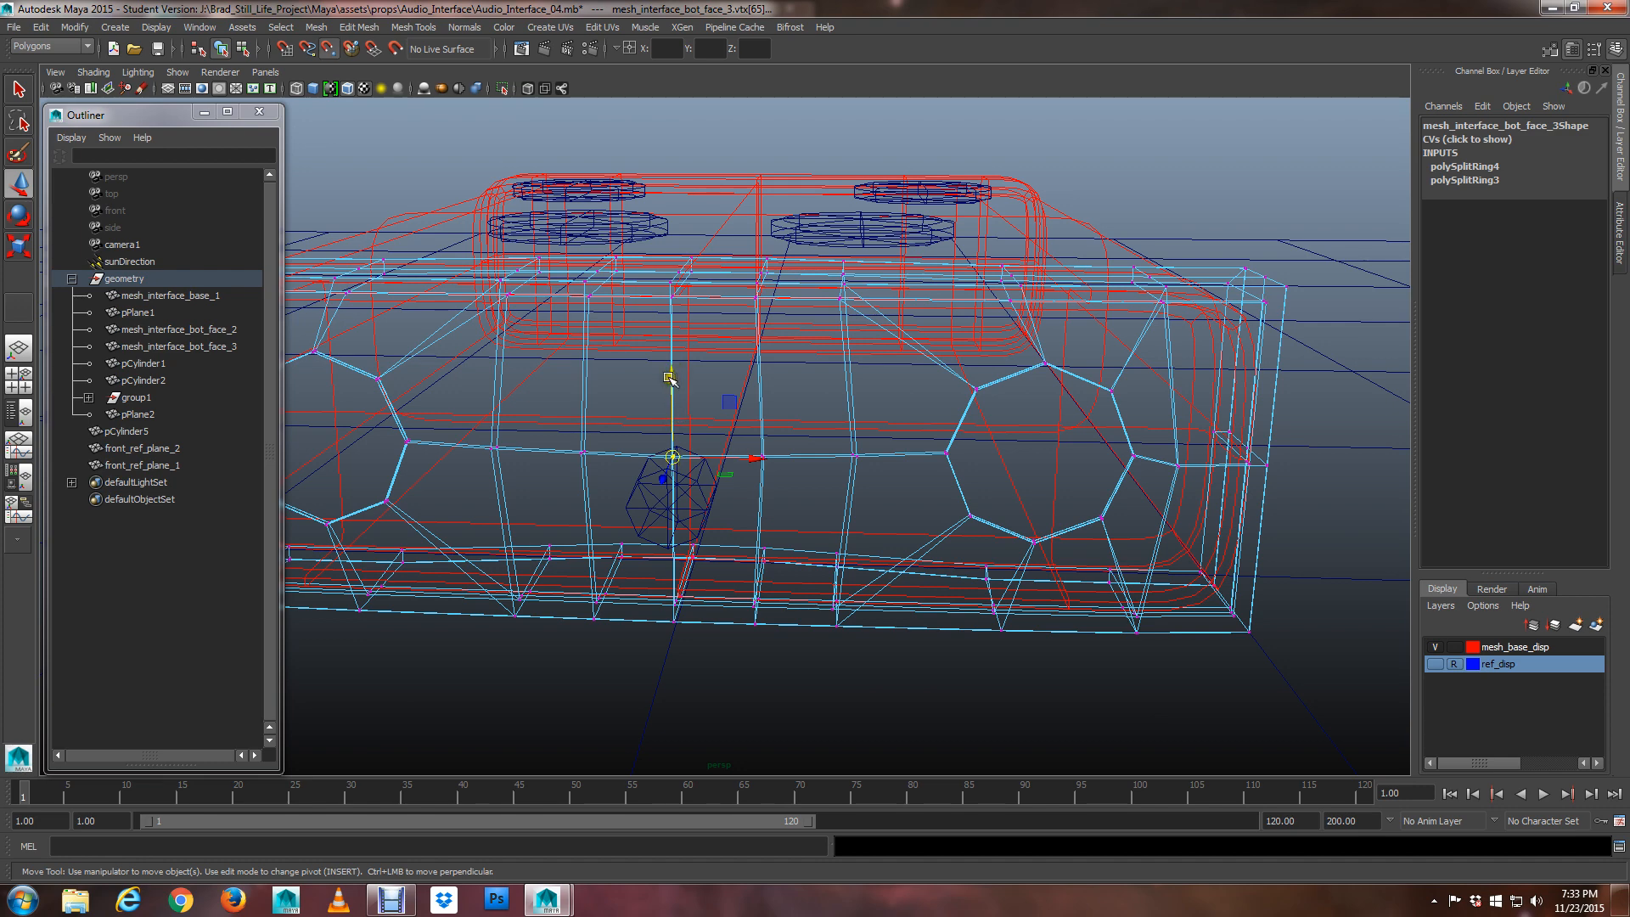
{"action": "left_click_drag", "start_coordinate": [671, 379], "coordinate": [670, 416]}
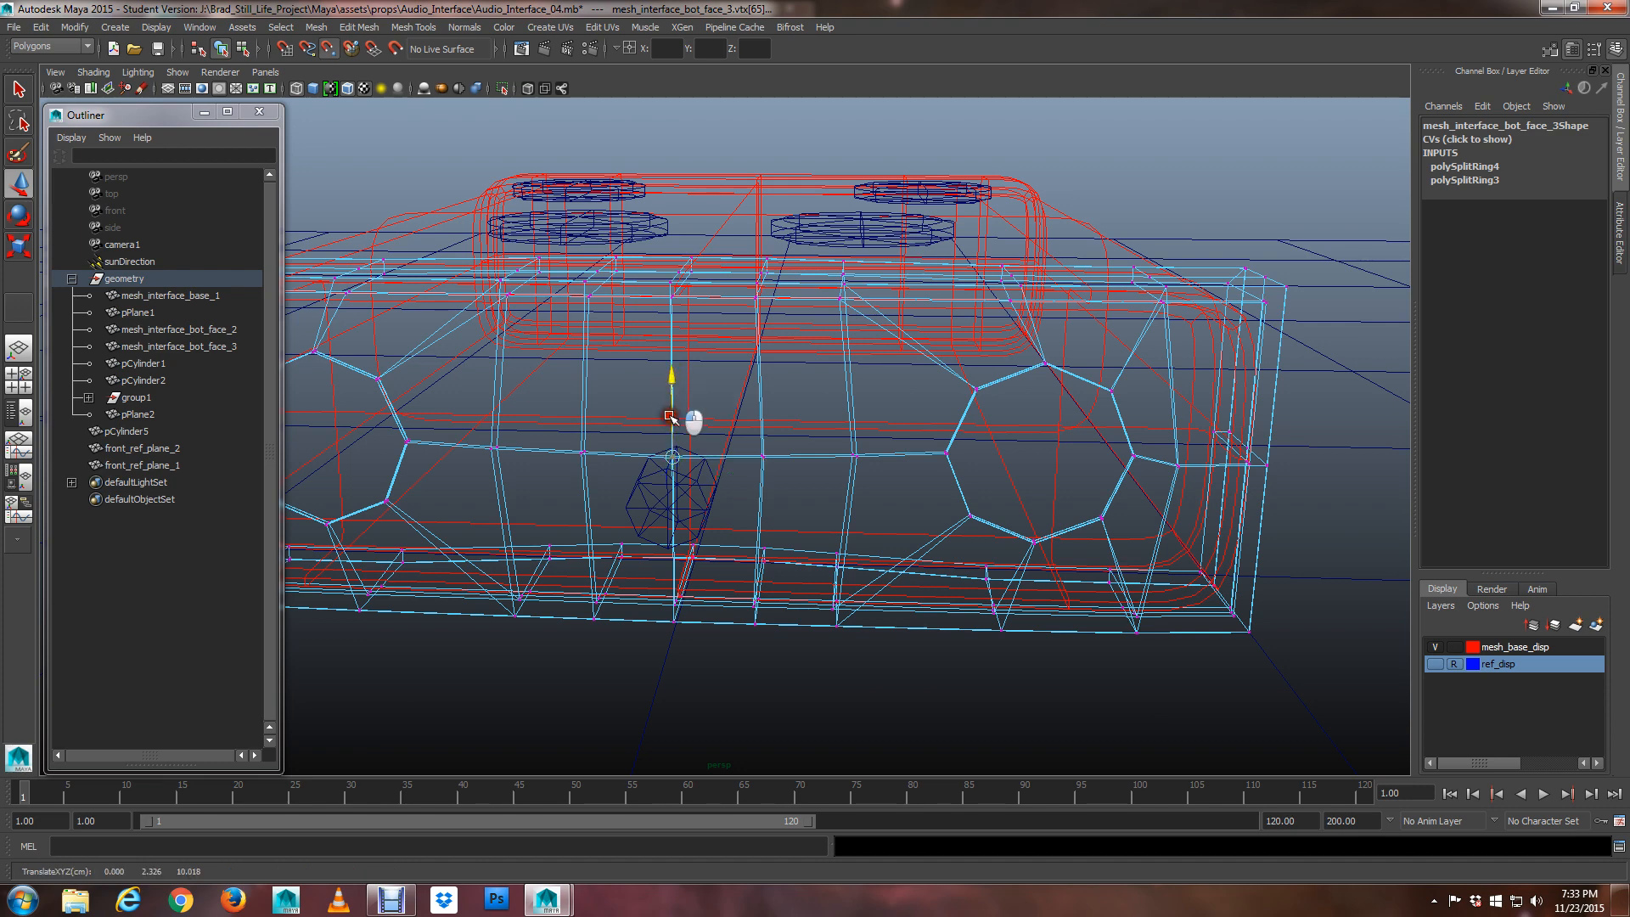
{"action": "left_click_drag", "start_coordinate": [675, 485], "coordinate": [755, 541], "text": "alt"}
{"action": "scroll", "coordinate": [705, 546], "scroll_direction": "up", "scroll_amount": 6}
{"action": "key", "text": "f"}
{"action": "scroll", "coordinate": [741, 546], "scroll_direction": "up", "scroll_amount": 5}
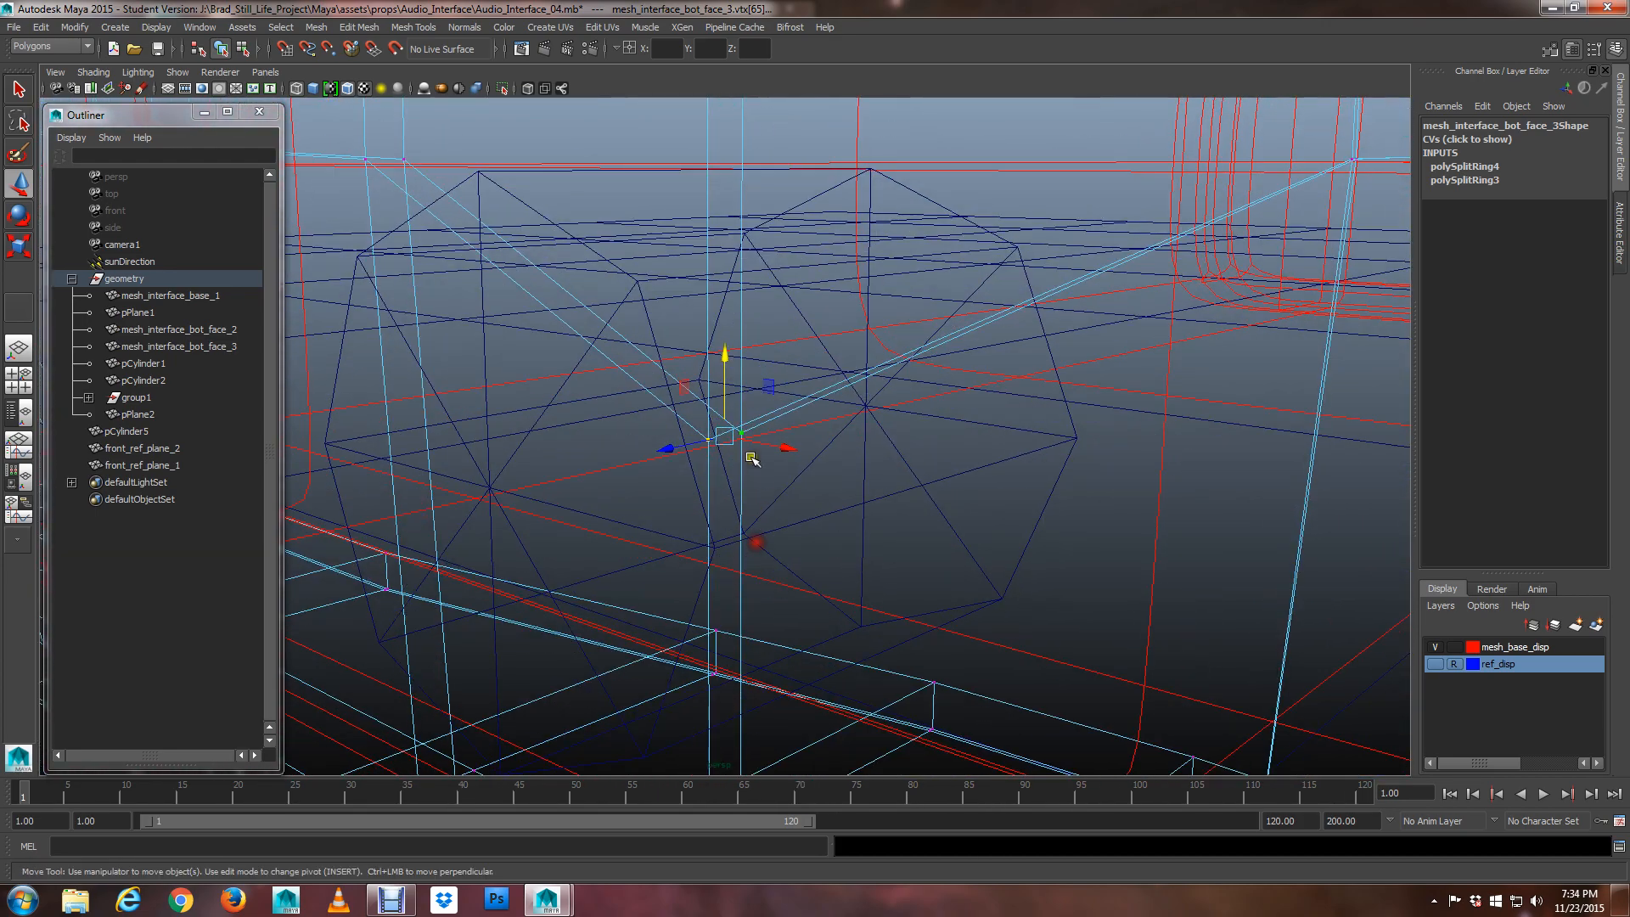
{"action": "left_click_drag", "start_coordinate": [478, 495], "coordinate": [511, 499], "text": "alt"}
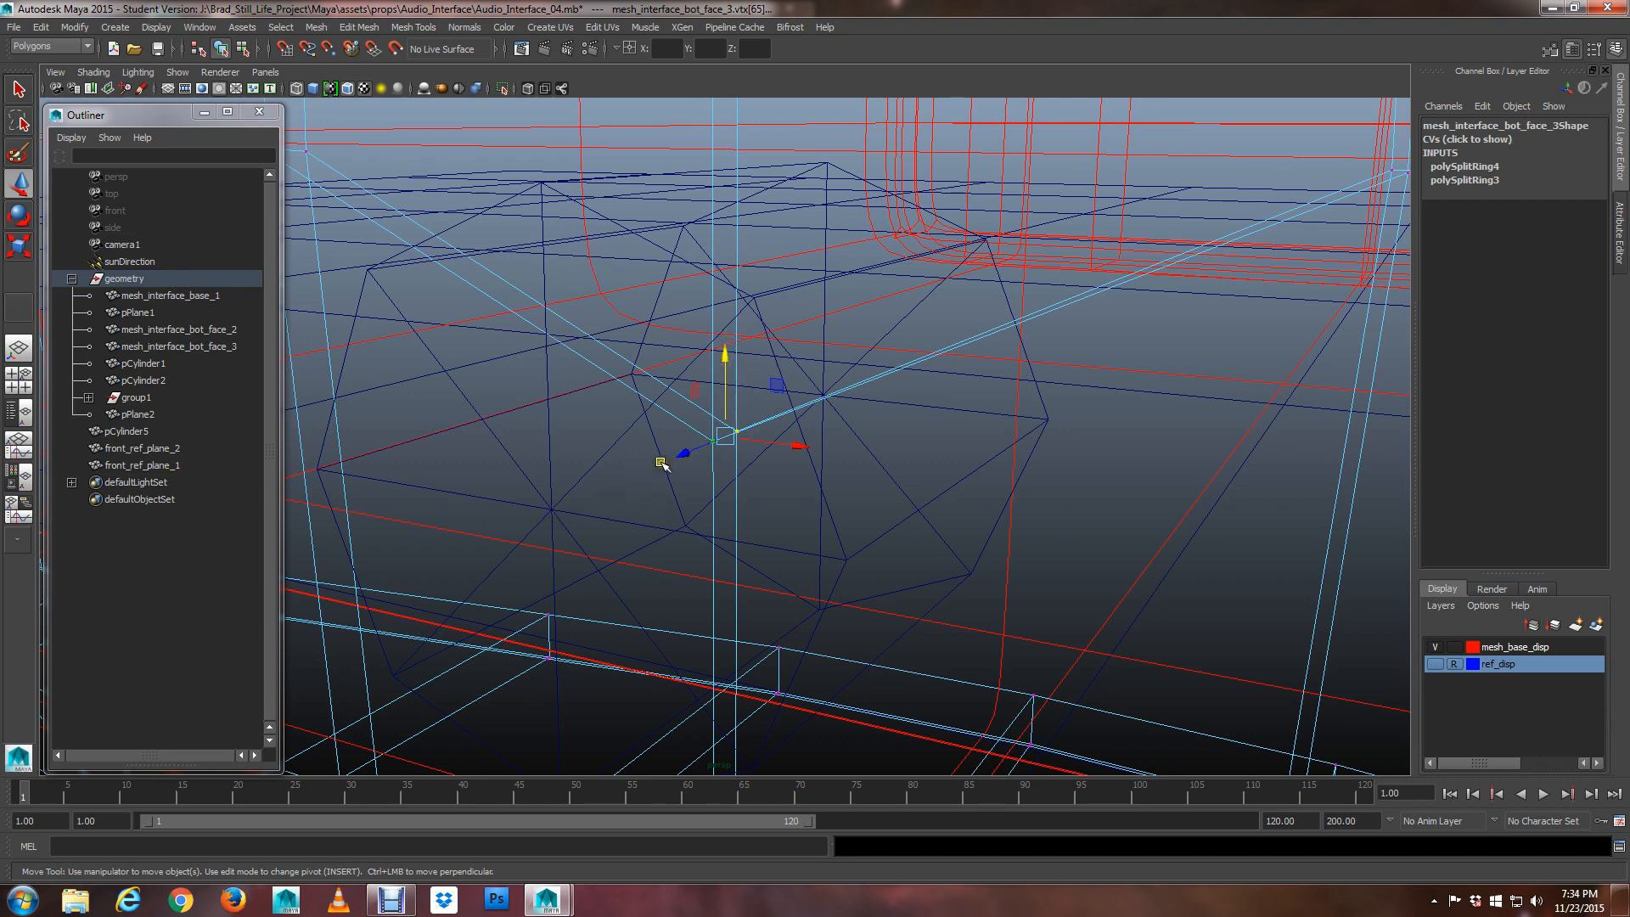
Select the bottom face piece's vertices flanking the center edge and move them straight down level with the guide cylinder's middle
{"action": "scroll", "coordinate": [661, 463], "scroll_direction": "down", "scroll_amount": 10}
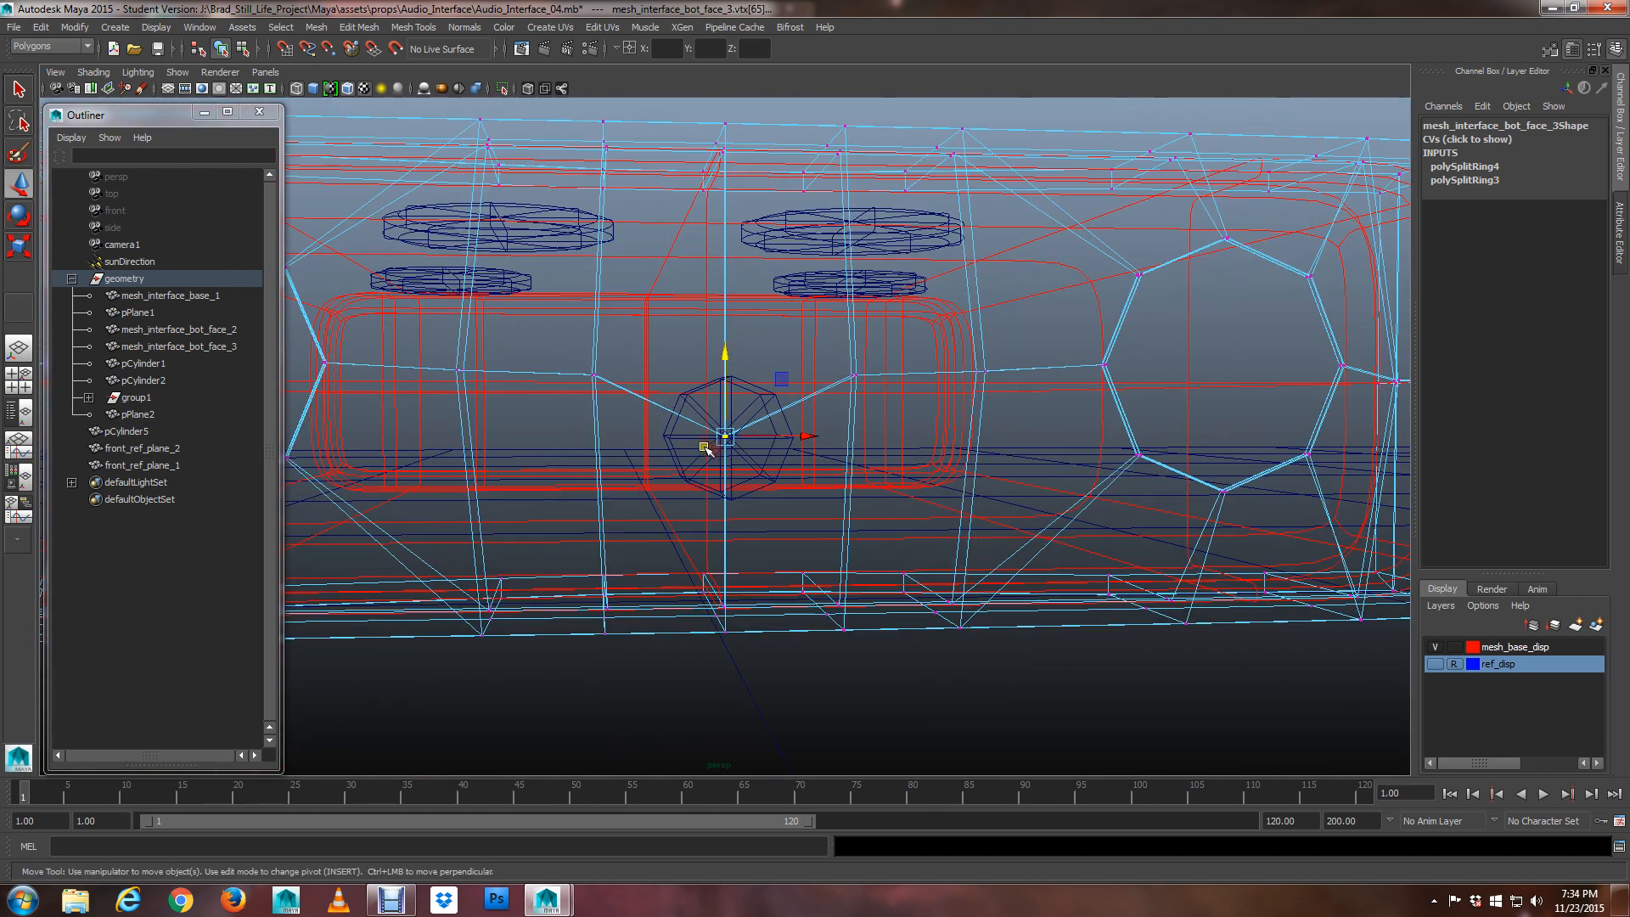
{"action": "scroll", "coordinate": [705, 447], "scroll_direction": "up", "scroll_amount": 8}
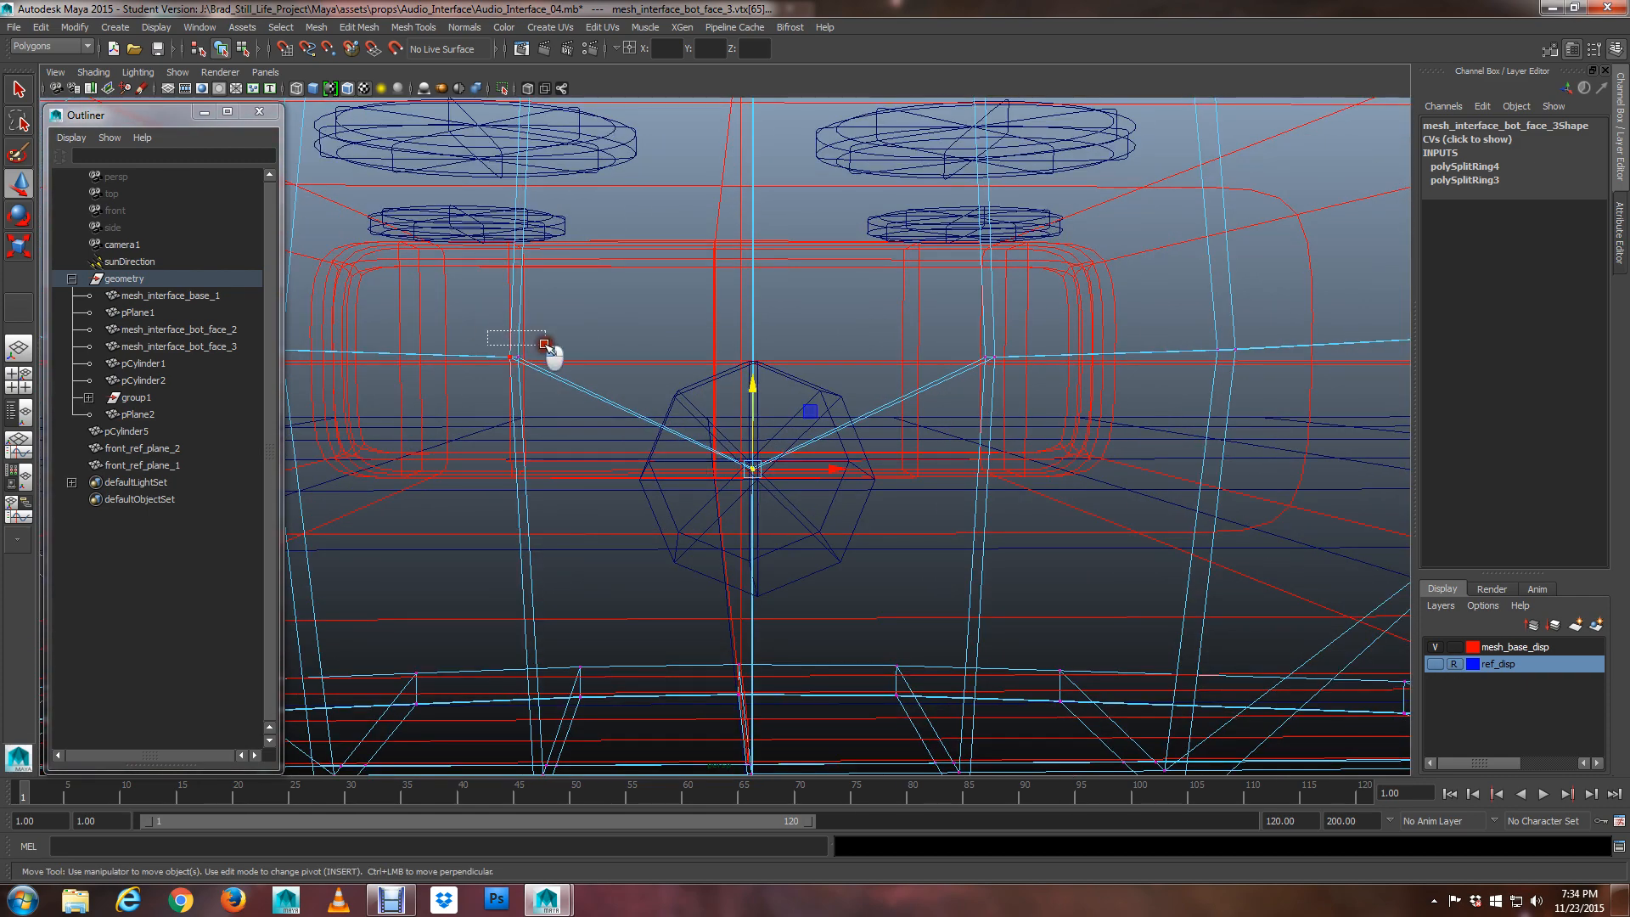
{"action": "left_click_drag", "start_coordinate": [546, 345], "coordinate": [618, 401]}
{"action": "left_click_drag", "start_coordinate": [970, 326], "coordinate": [1050, 394], "text": "shift"}
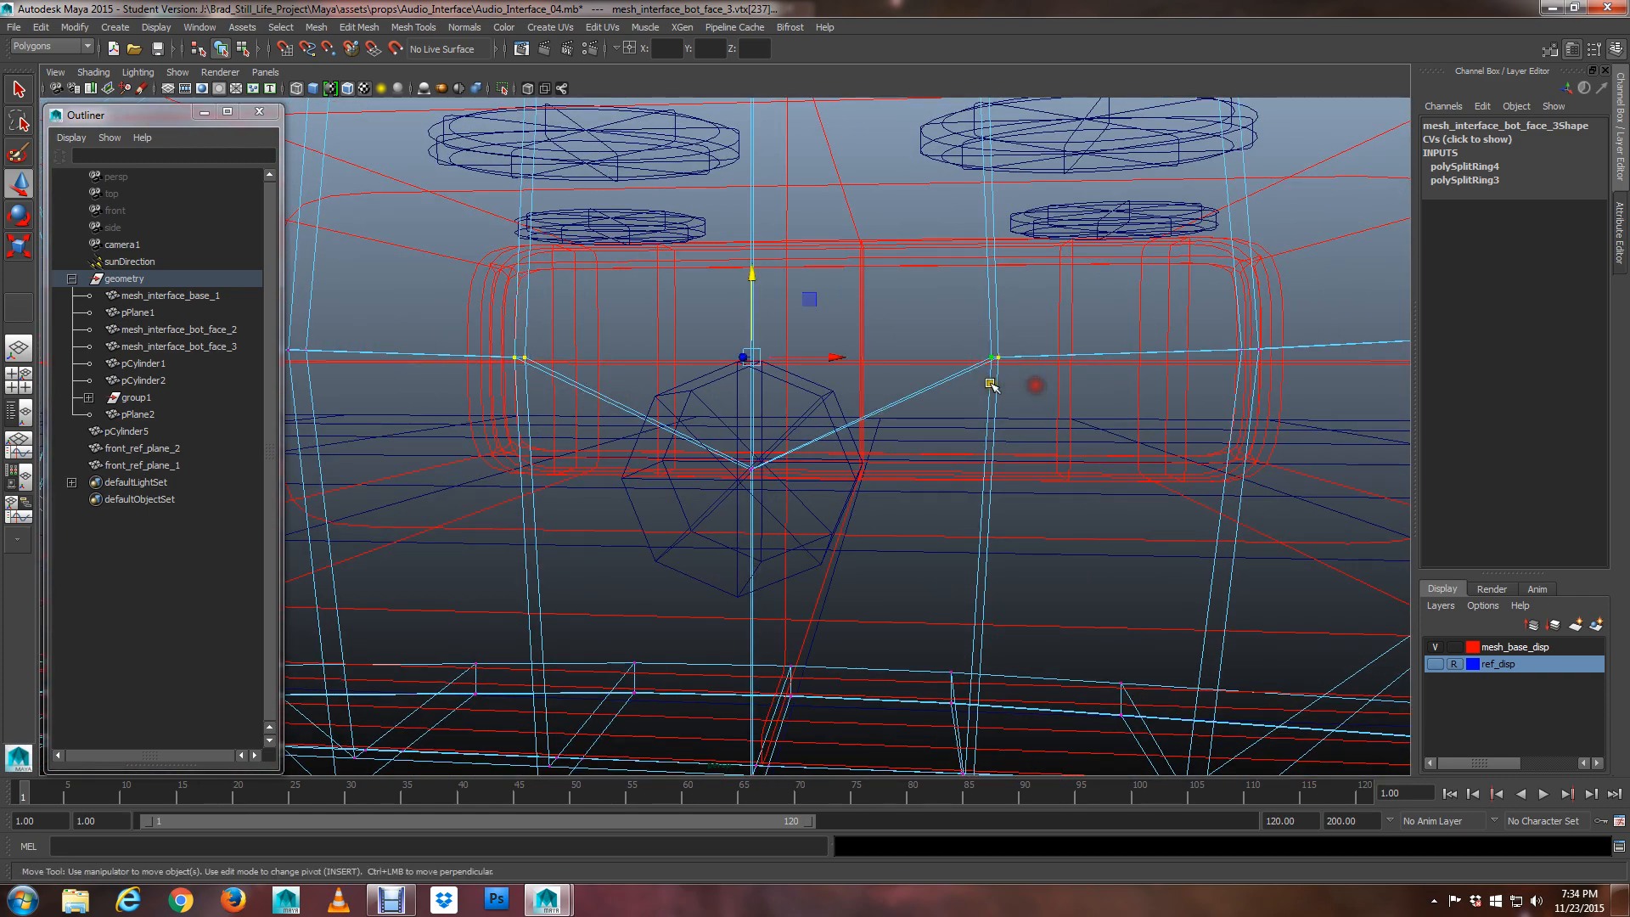
{"action": "left_click_drag", "start_coordinate": [750, 276], "coordinate": [797, 476]}
{"action": "scroll", "coordinate": [791, 469], "scroll_direction": "down", "scroll_amount": 3}
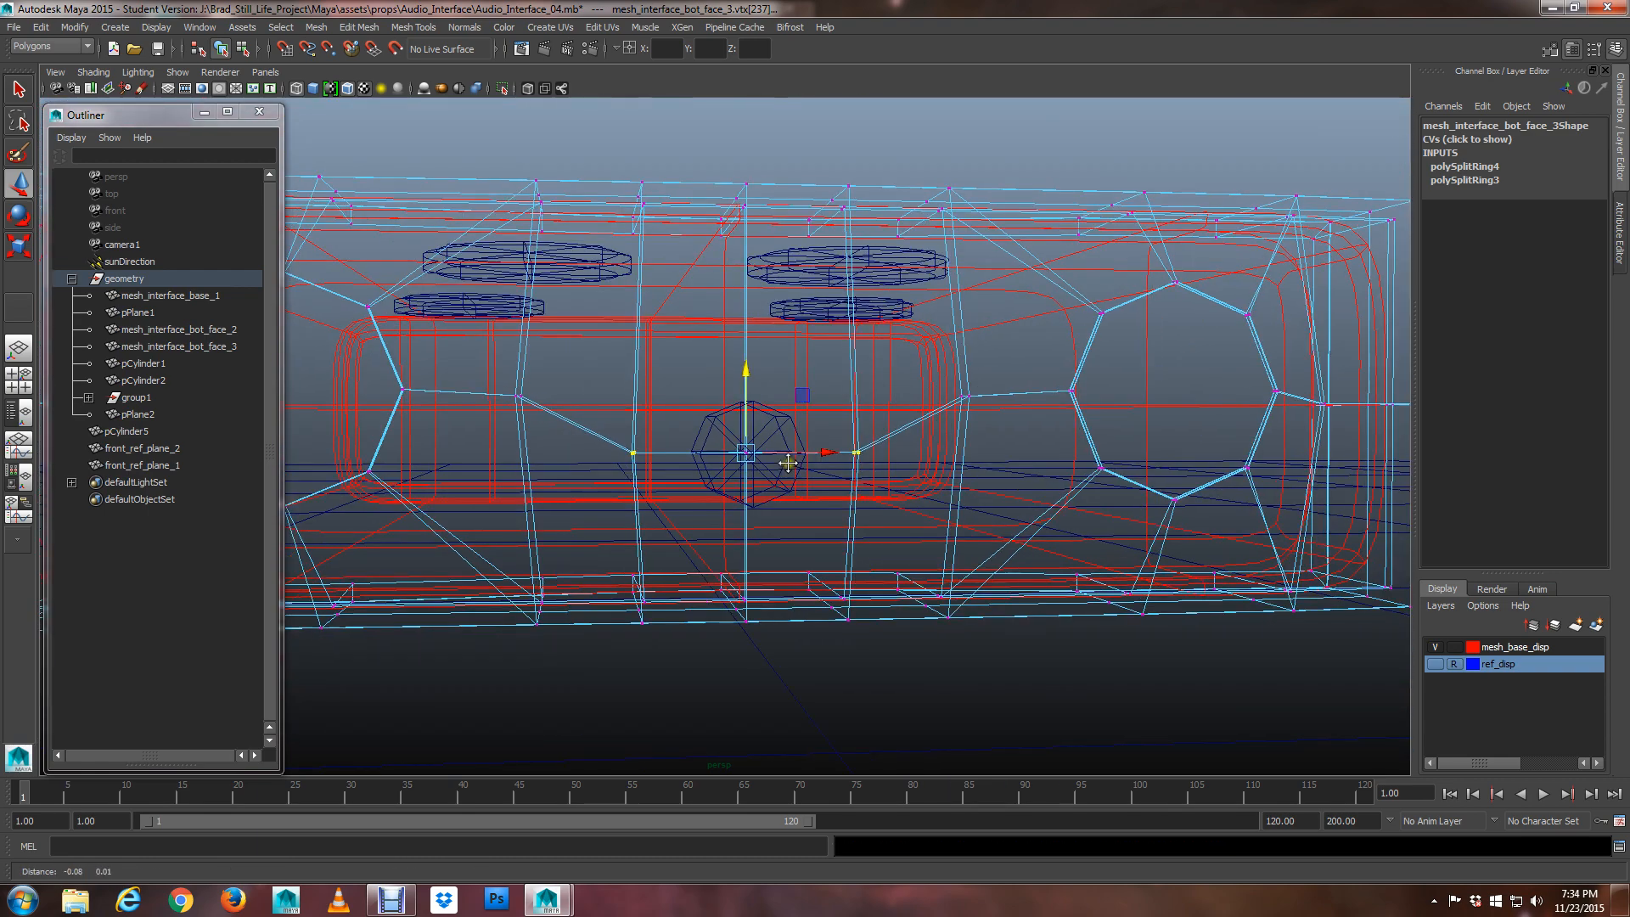
Scale the selected flanking vertices inward horizontally so they sit closer to the guide cylinder's sides
{"action": "middle_click_drag", "start_coordinate": [786, 462], "coordinate": [823, 480], "text": "alt"}
{"action": "left_click_drag", "start_coordinate": [843, 483], "coordinate": [825, 494], "text": "alt"}
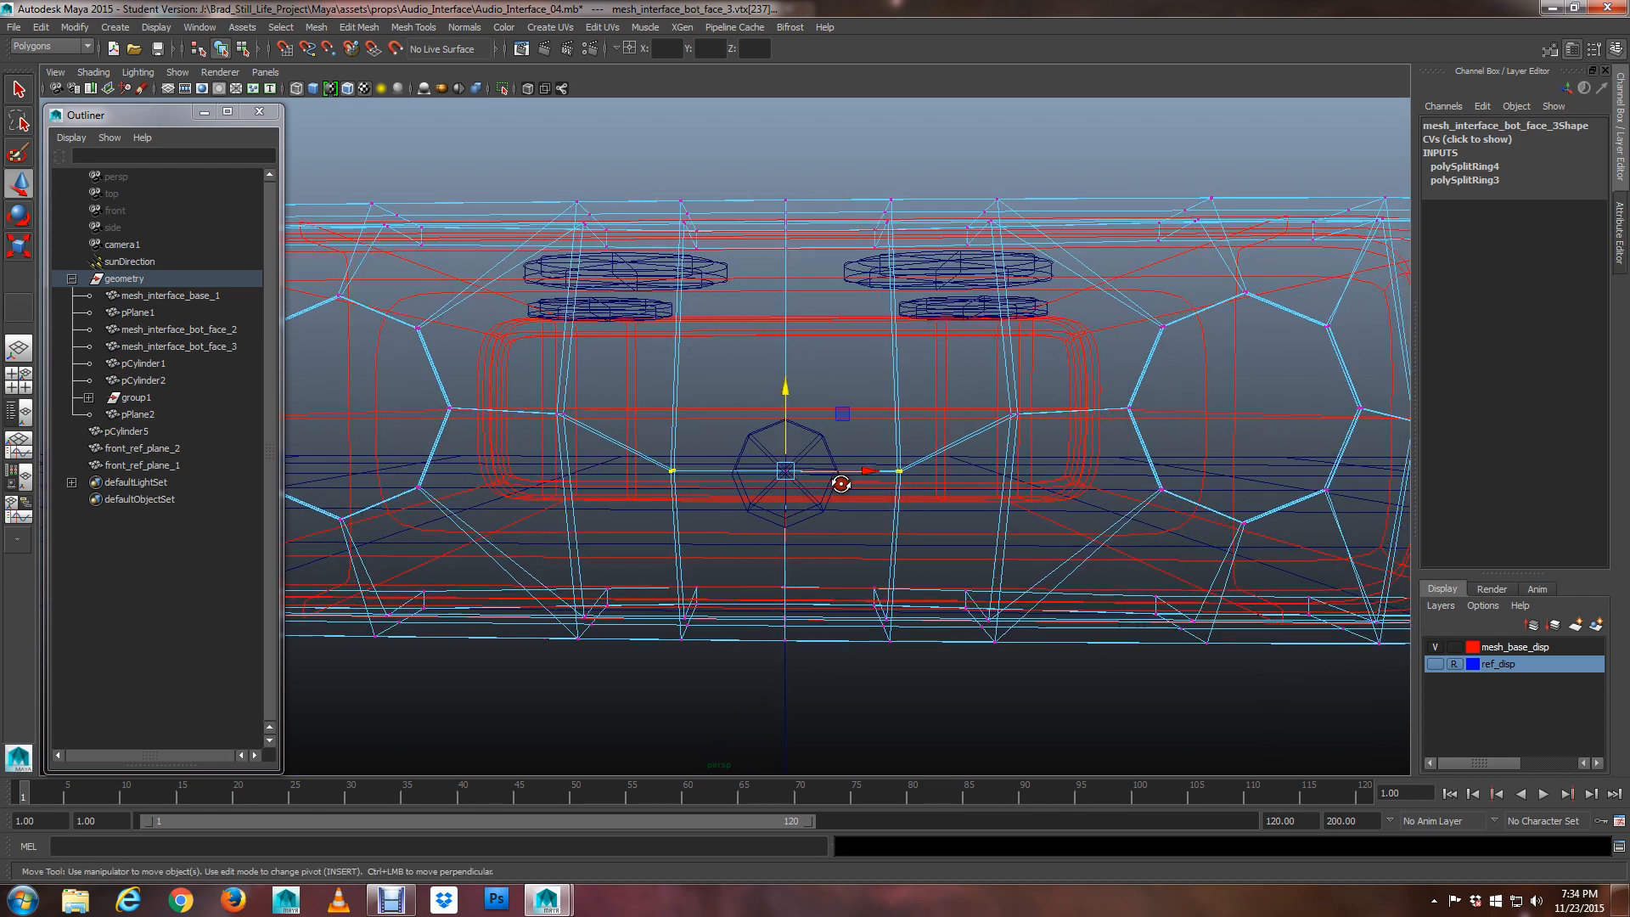
{"action": "scroll", "coordinate": [835, 484], "scroll_direction": "up", "scroll_amount": 2}
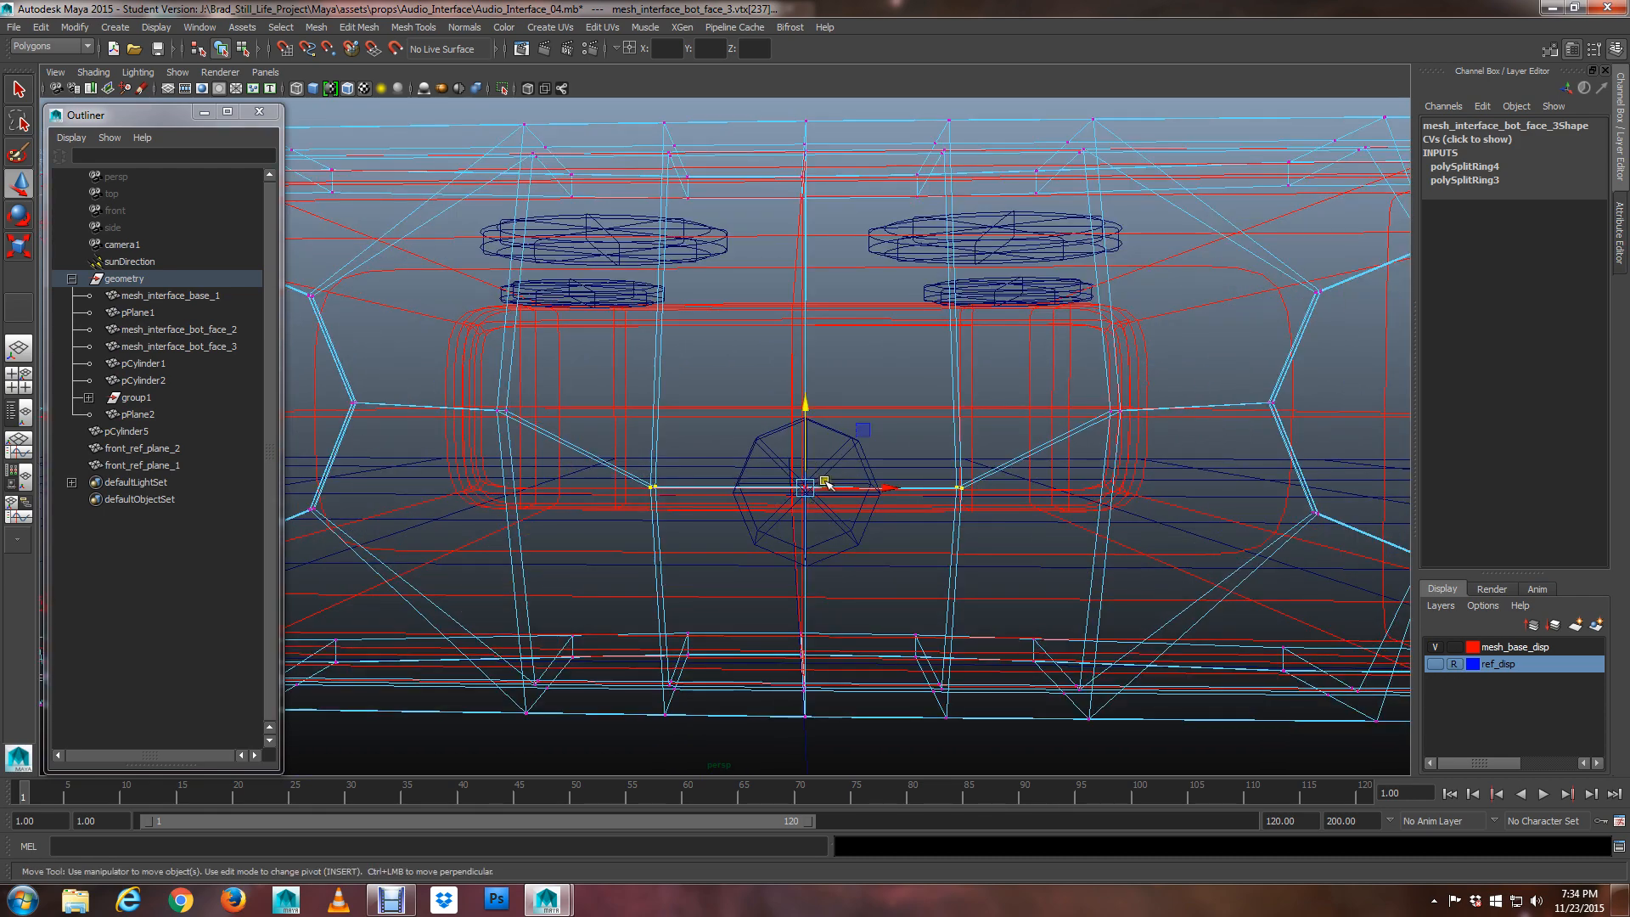
{"action": "mouse_move", "coordinate": [825, 482]}
{"action": "left_mouse_down", "text": "alt"}
{"action": "mouse_move", "coordinate": [828, 511]}
{"action": "mouse_move", "coordinate": [848, 509]}
{"action": "mouse_move", "coordinate": [811, 459]}
{"action": "mouse_move", "coordinate": [764, 497]}
{"action": "mouse_move", "coordinate": [811, 496]}
{"action": "left_mouse_up", "text": "alt"}
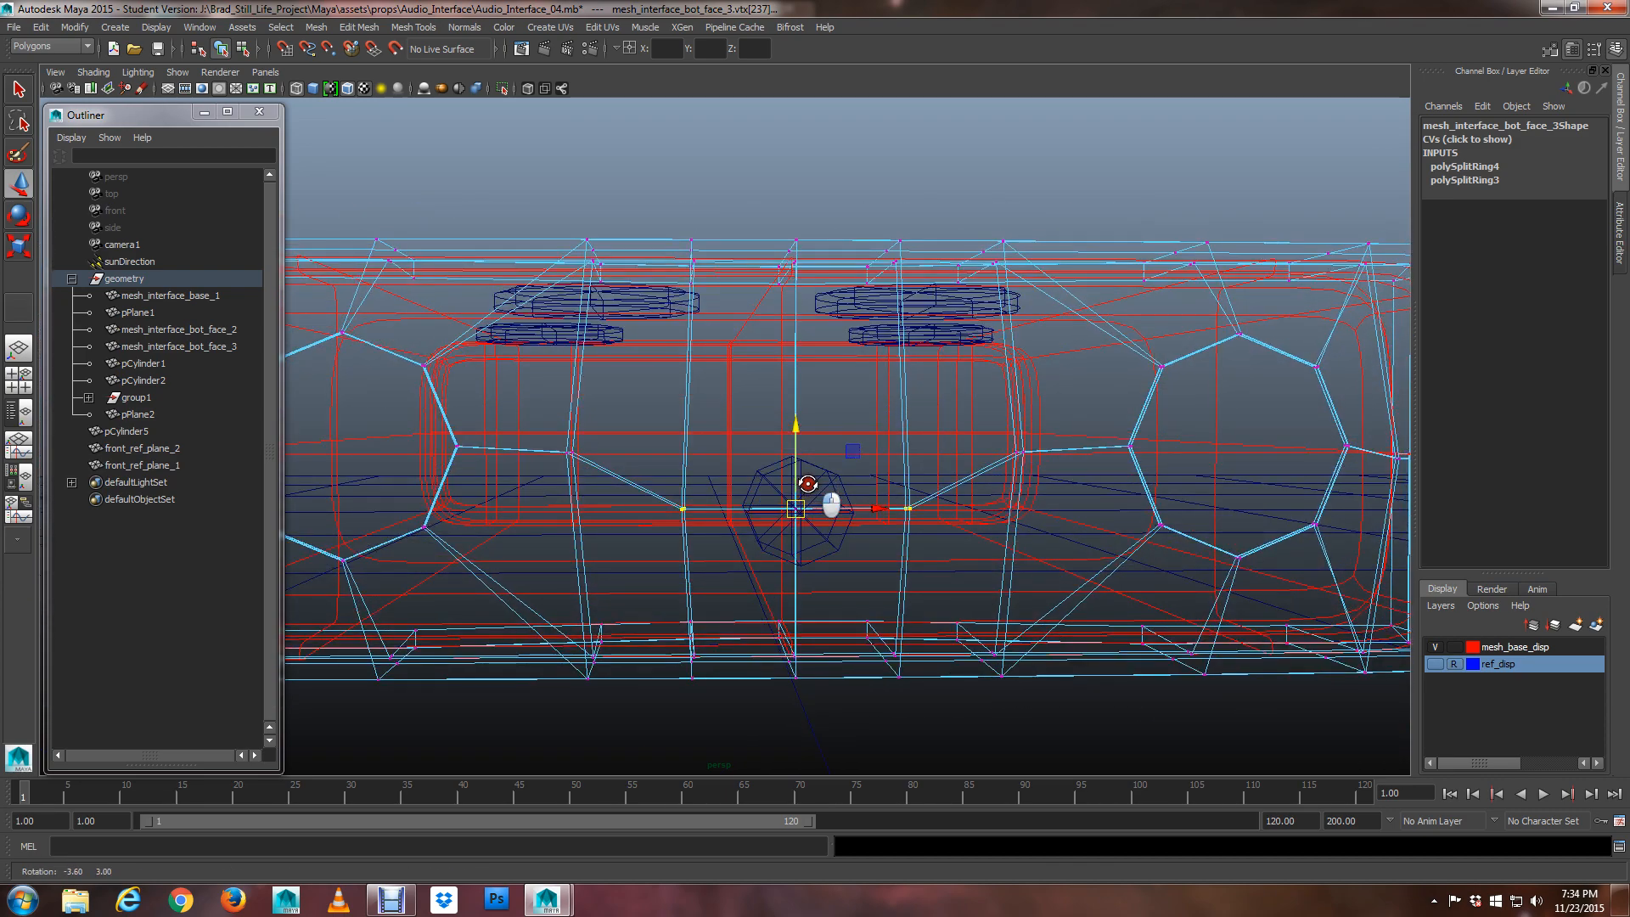
{"action": "scroll", "coordinate": [800, 484], "scroll_direction": "up", "scroll_amount": 5}
{"action": "scroll", "coordinate": [801, 483], "scroll_direction": "down", "scroll_amount": 1}
{"action": "left_click_drag", "start_coordinate": [844, 561], "coordinate": [839, 556], "text": "alt"}
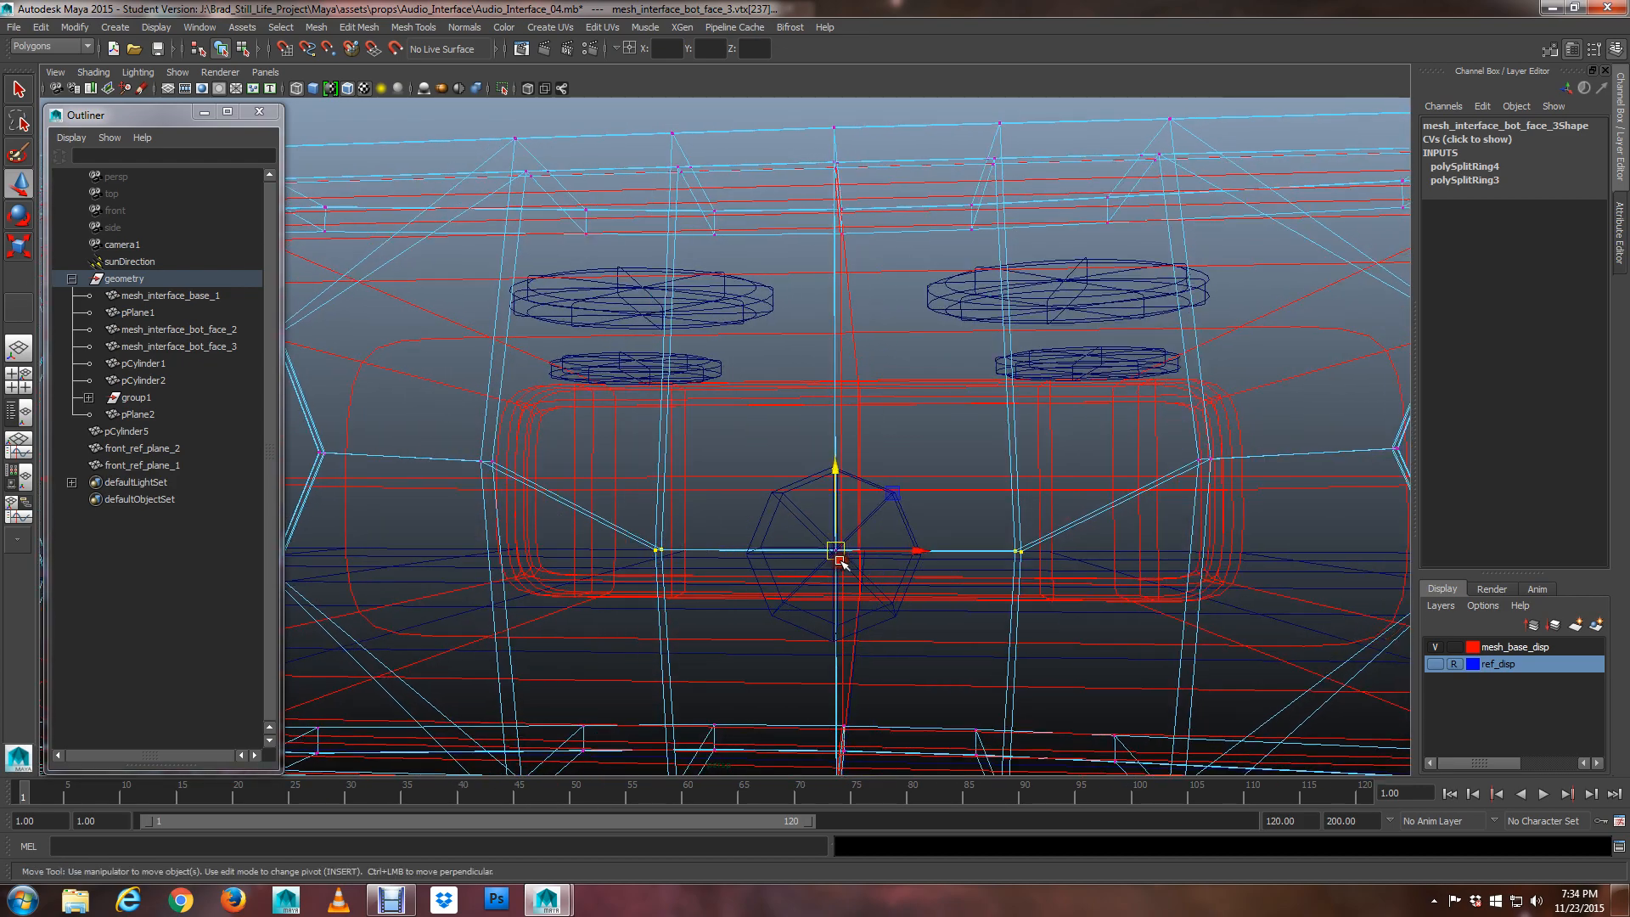
{"action": "middle_click_drag", "start_coordinate": [839, 556], "coordinate": [794, 520], "text": "alt"}
{"action": "mouse_move", "coordinate": [795, 520]}
{"action": "left_mouse_down", "text": "alt"}
{"action": "mouse_move", "coordinate": [851, 531]}
{"action": "mouse_move", "coordinate": [772, 510]}
{"action": "mouse_move", "coordinate": [772, 549]}
{"action": "mouse_move", "coordinate": [967, 552]}
{"action": "mouse_move", "coordinate": [833, 561]}
{"action": "mouse_move", "coordinate": [737, 535]}
{"action": "mouse_move", "coordinate": [774, 472]}
{"action": "mouse_move", "coordinate": [768, 426]}
{"action": "mouse_move", "coordinate": [786, 524]}
{"action": "mouse_move", "coordinate": [772, 514]}
{"action": "mouse_move", "coordinate": [820, 523]}
{"action": "left_mouse_up", "text": "alt"}
{"action": "scroll", "coordinate": [820, 524], "scroll_direction": "down", "scroll_amount": 5}
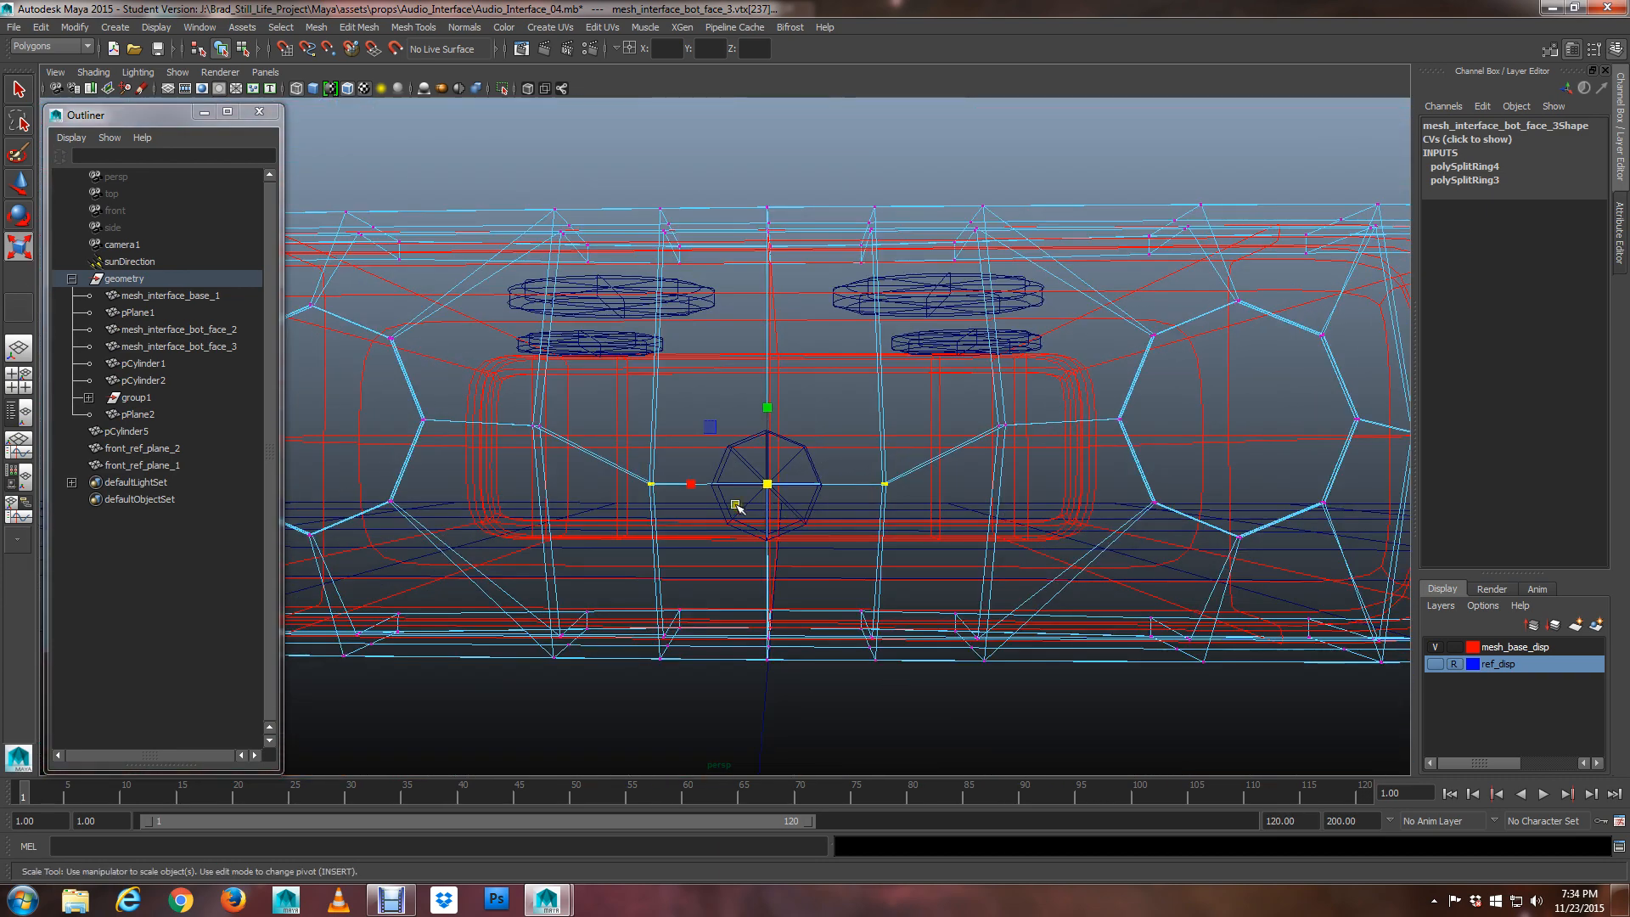
{"action": "left_click_drag", "start_coordinate": [694, 483], "coordinate": [804, 499]}
{"action": "key", "text": "q"}
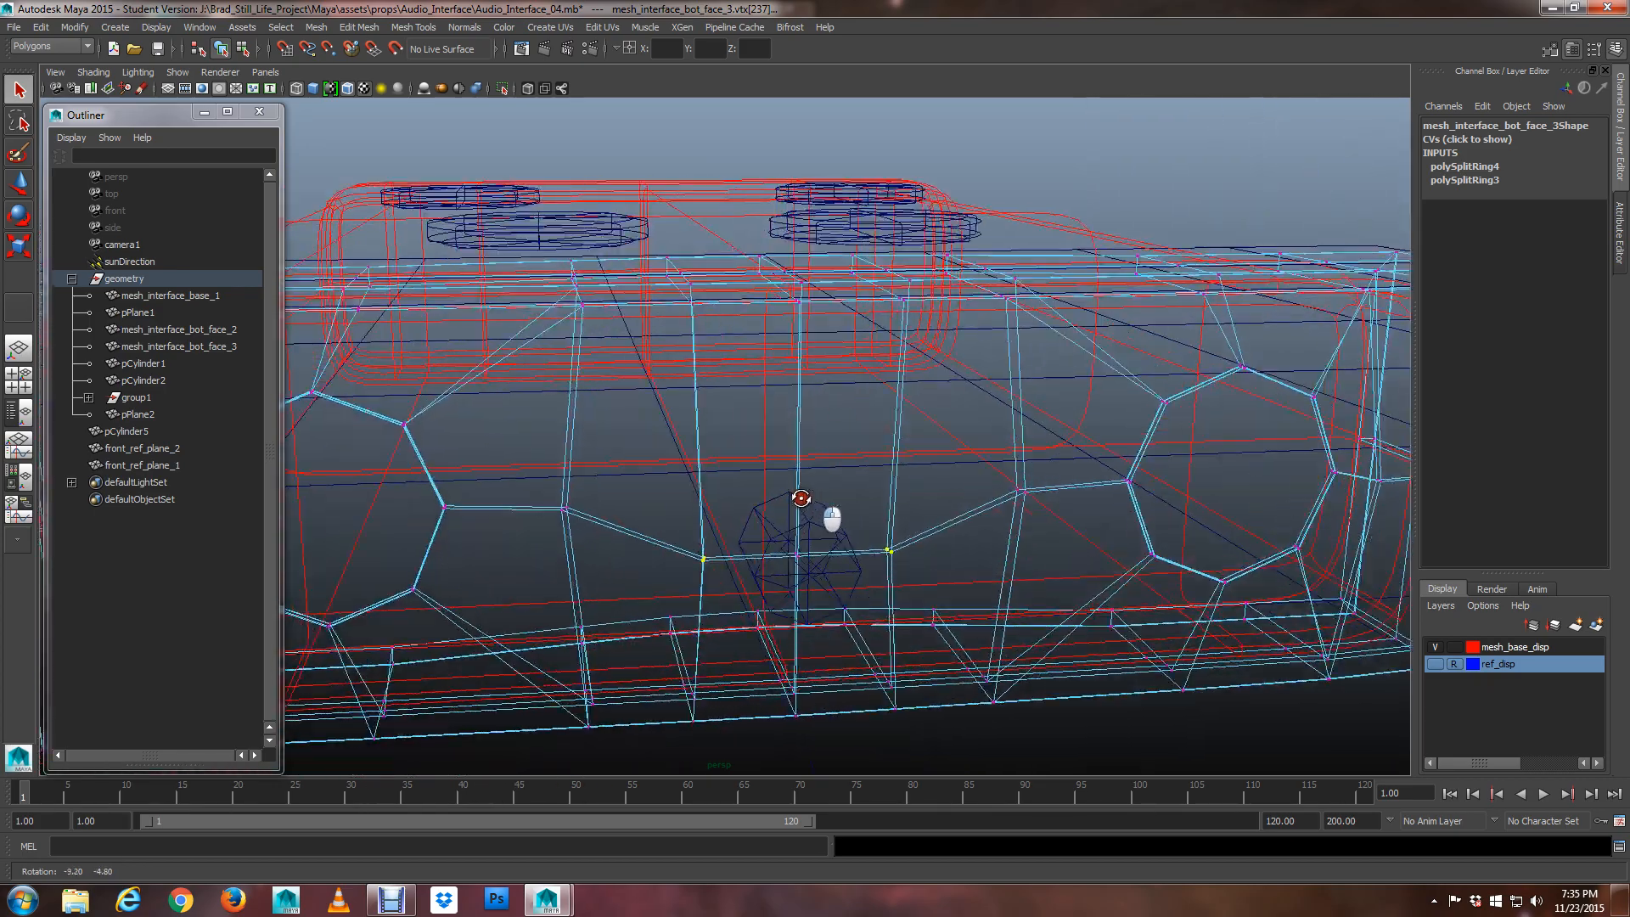
Examine the edge flow around the guide cylinder and side holes from several angles, briefly toggling the smooth preview
{"action": "right_click_drag", "start_coordinate": [804, 499], "coordinate": [772, 494], "text": "alt"}
{"action": "middle_click_drag", "start_coordinate": [772, 495], "coordinate": [882, 541], "text": "alt"}
{"action": "left_click_drag", "start_coordinate": [882, 540], "coordinate": [846, 557], "text": "alt"}
{"action": "key", "text": "3"}
{"action": "key", "text": "1"}
{"action": "scroll", "coordinate": [841, 543], "scroll_direction": "up", "scroll_amount": 3}
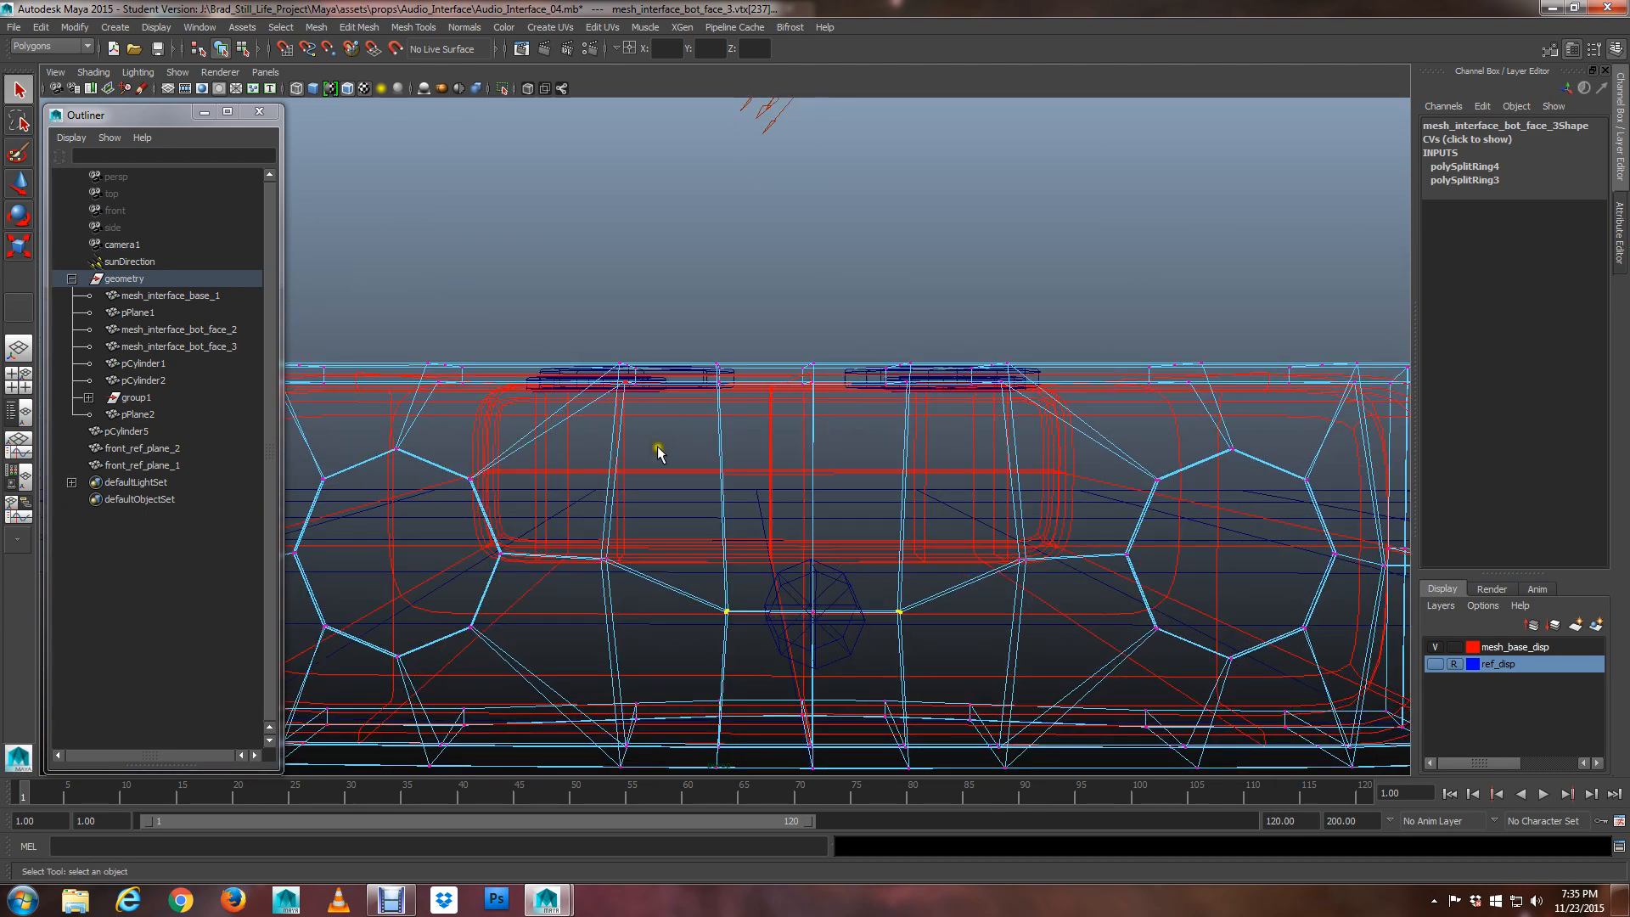
{"action": "middle_click_drag", "start_coordinate": [608, 474], "coordinate": [804, 518], "text": "alt"}
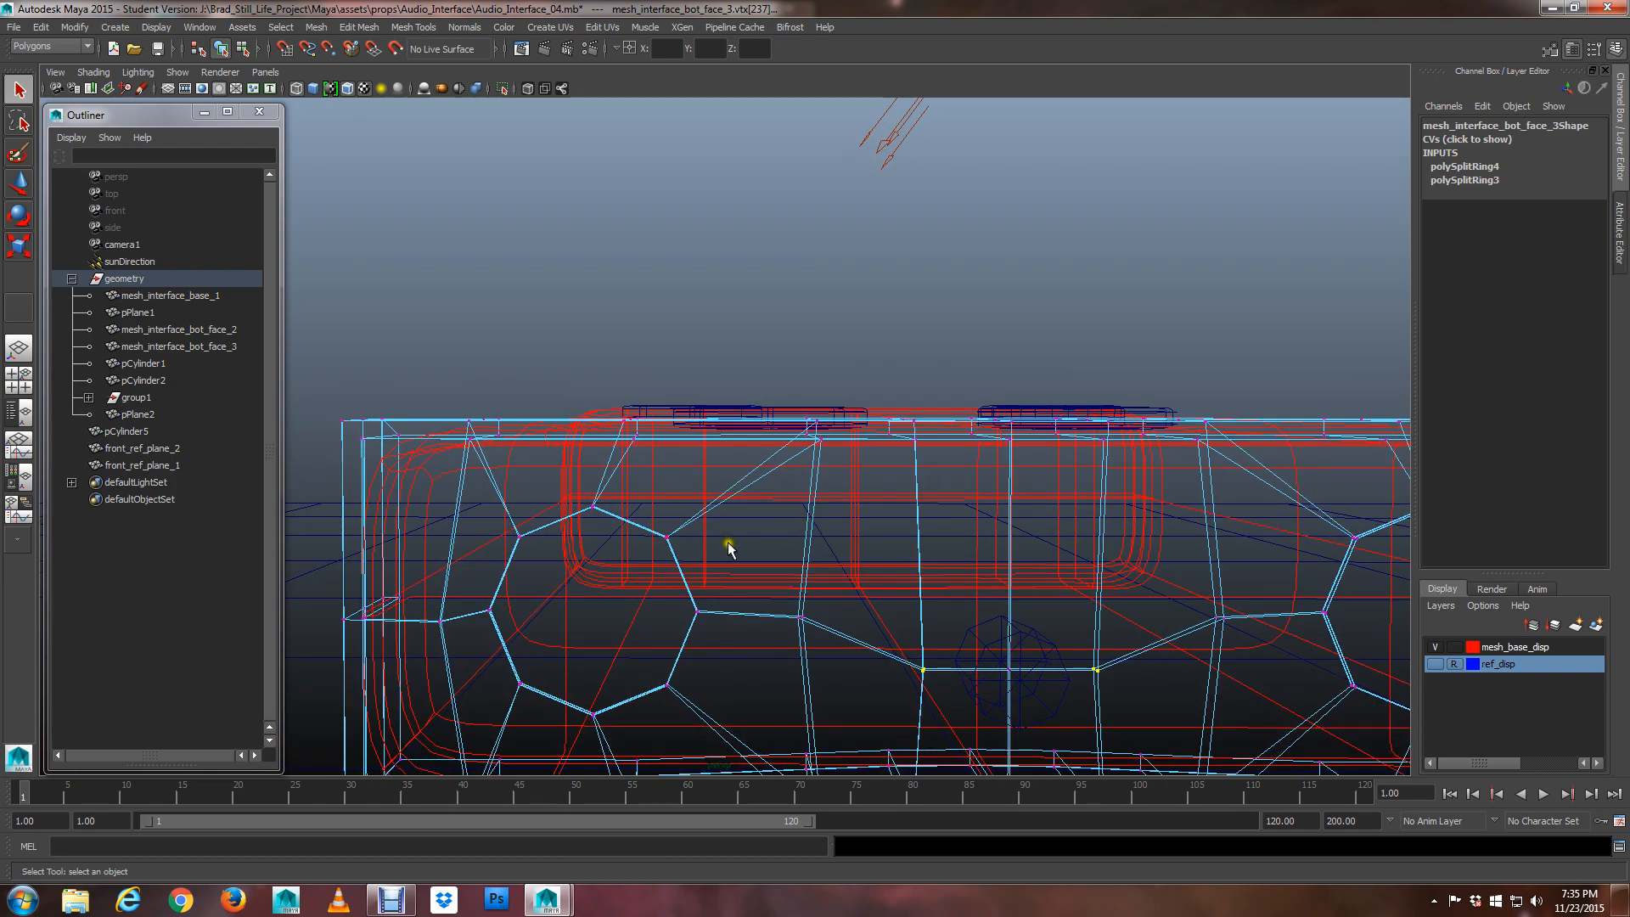
{"action": "middle_click_drag", "start_coordinate": [835, 552], "coordinate": [746, 554], "text": "alt"}
{"action": "scroll", "coordinate": [746, 555], "scroll_direction": "down", "scroll_amount": 2}
{"action": "left_click_drag", "start_coordinate": [746, 555], "coordinate": [782, 495], "text": "alt"}
{"action": "scroll", "coordinate": [750, 573], "scroll_direction": "up", "scroll_amount": 1}
{"action": "scroll", "coordinate": [785, 497], "scroll_direction": "down", "scroll_amount": 3}
{"action": "scroll", "coordinate": [787, 497], "scroll_direction": "up", "scroll_amount": 5}
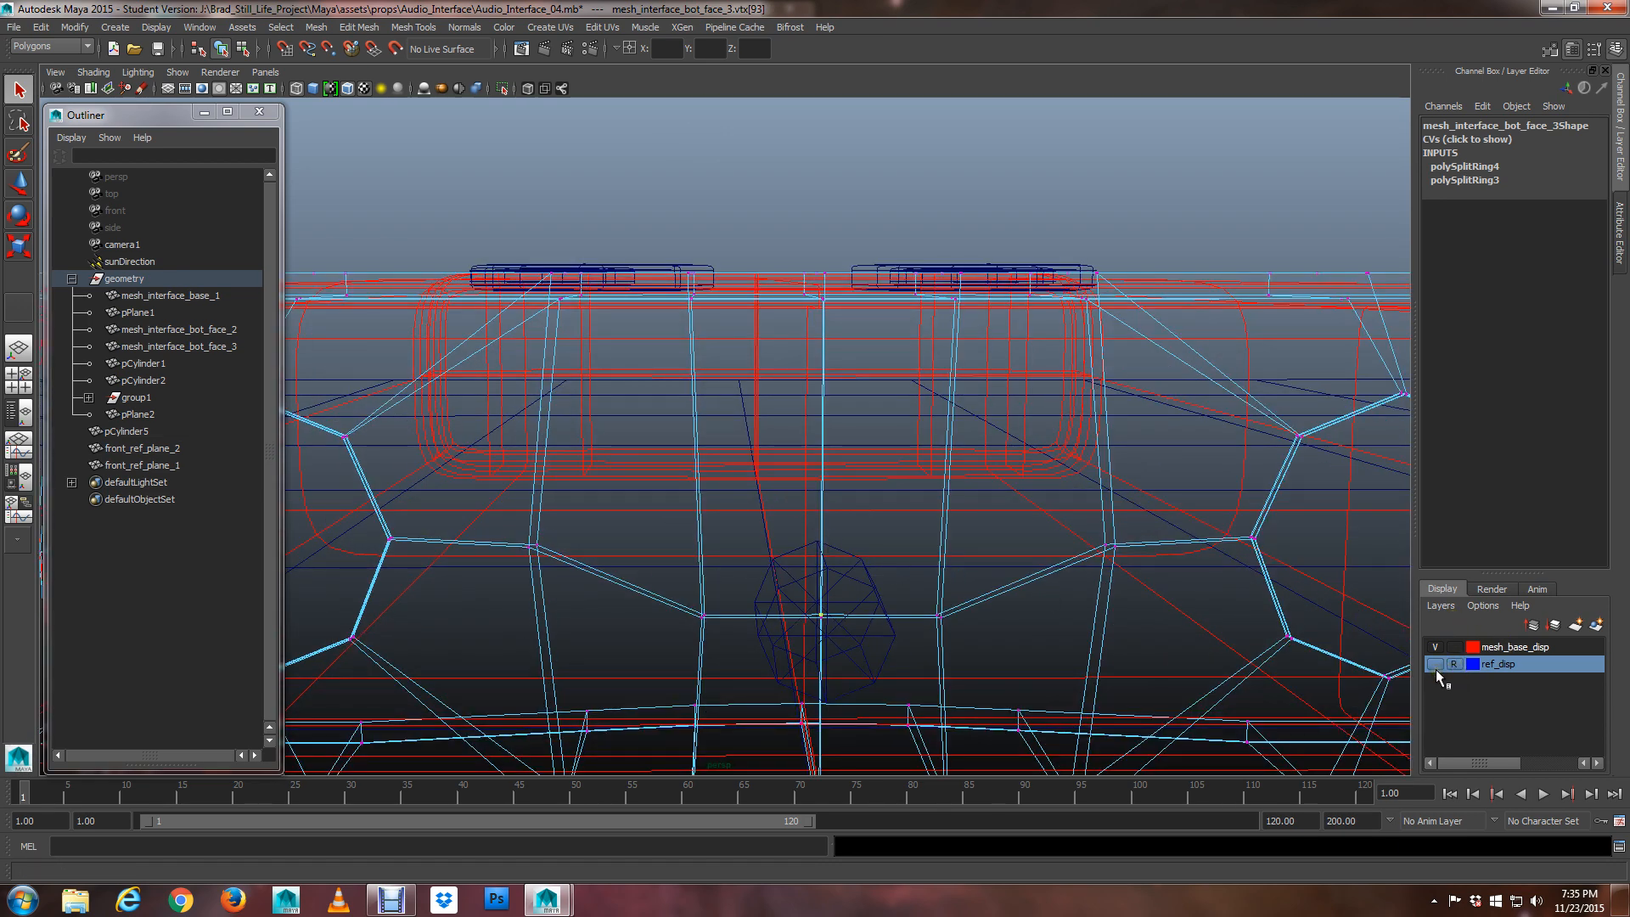
Display the model shaded, return to object mode, and hide the guide cylinder
{"action": "key", "text": "5"}
{"action": "left_click_drag", "start_coordinate": [813, 682], "coordinate": [882, 592], "text": "alt"}
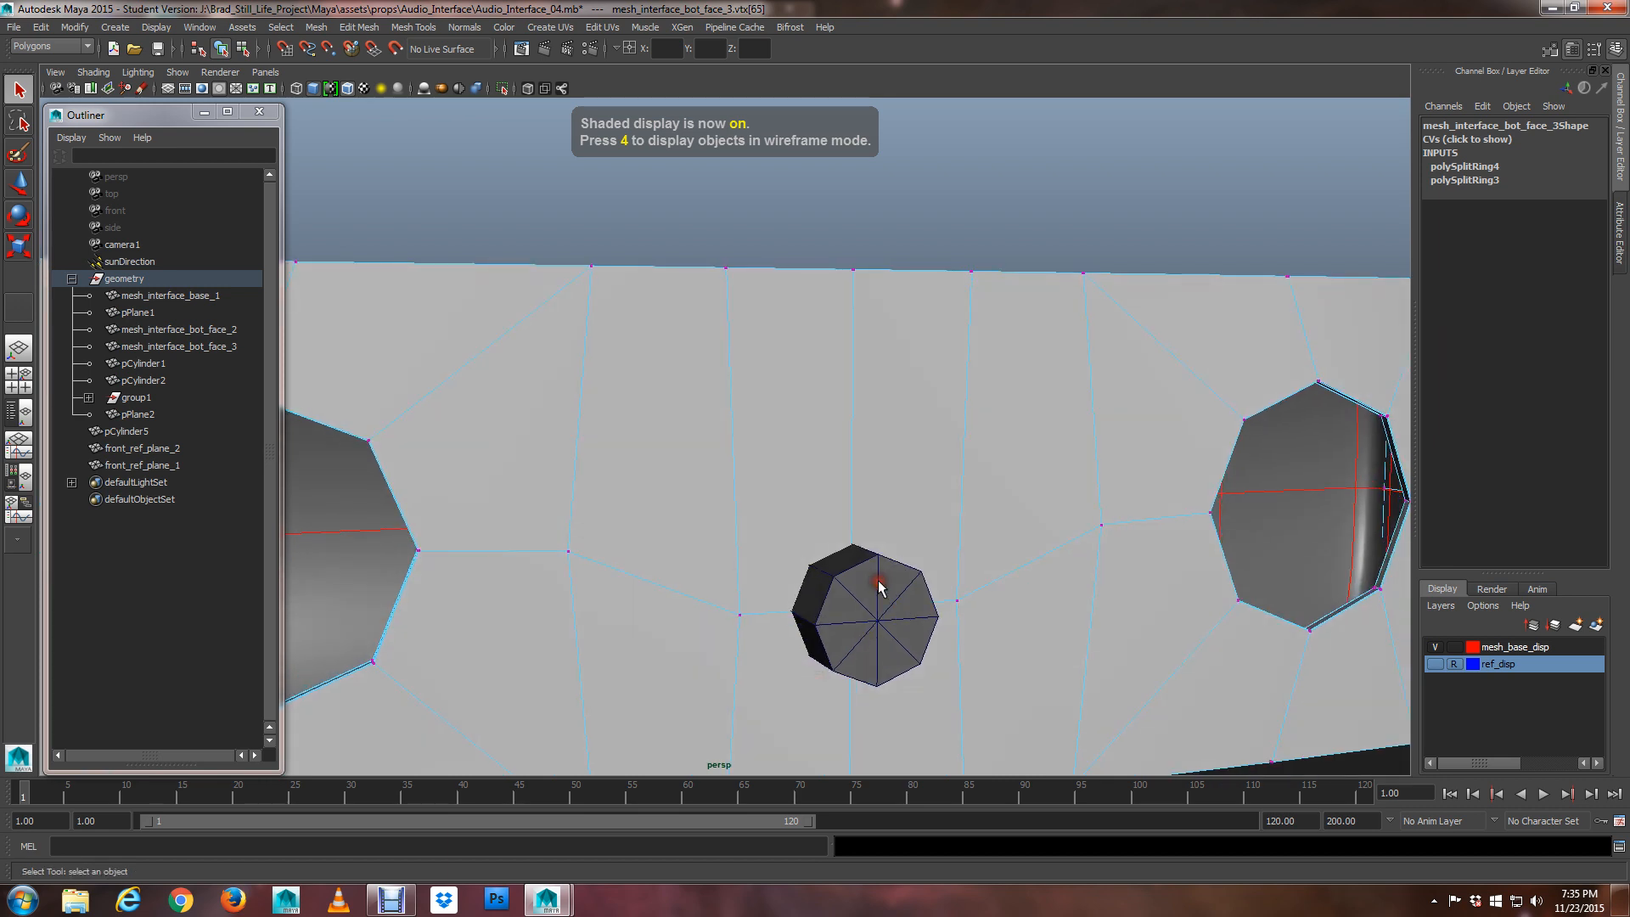
{"action": "right_click_drag", "start_coordinate": [878, 586], "coordinate": [921, 492]}
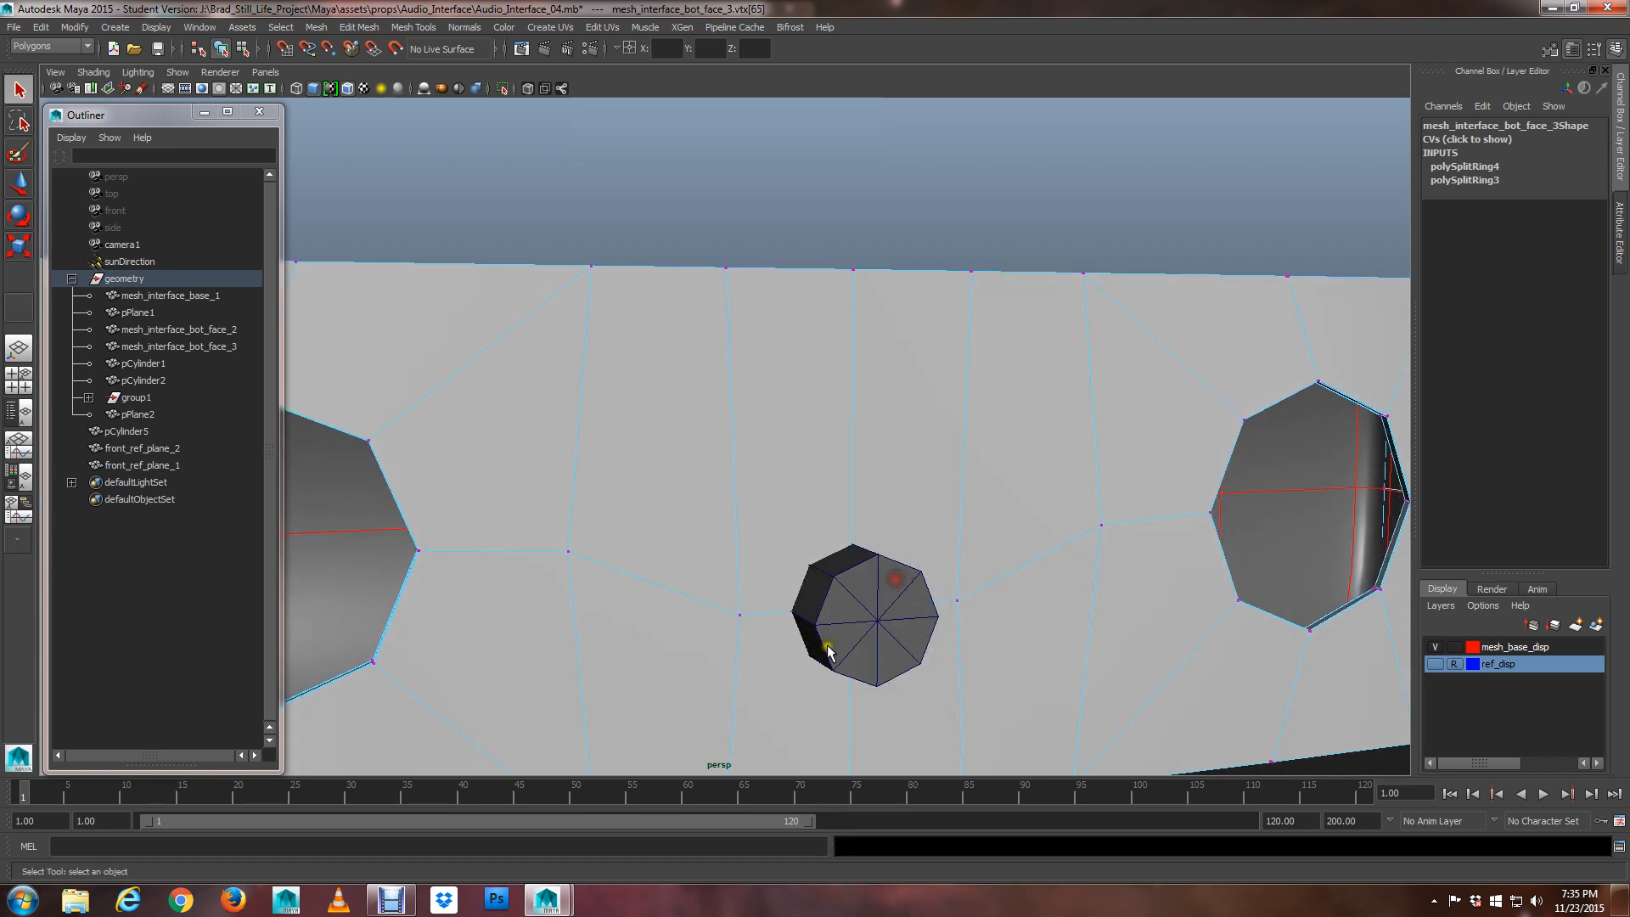
{"action": "right_click_drag", "start_coordinate": [877, 611], "coordinate": [990, 518]}
{"action": "left_click", "coordinate": [991, 516]}
{"action": "left_click", "coordinate": [902, 601]}
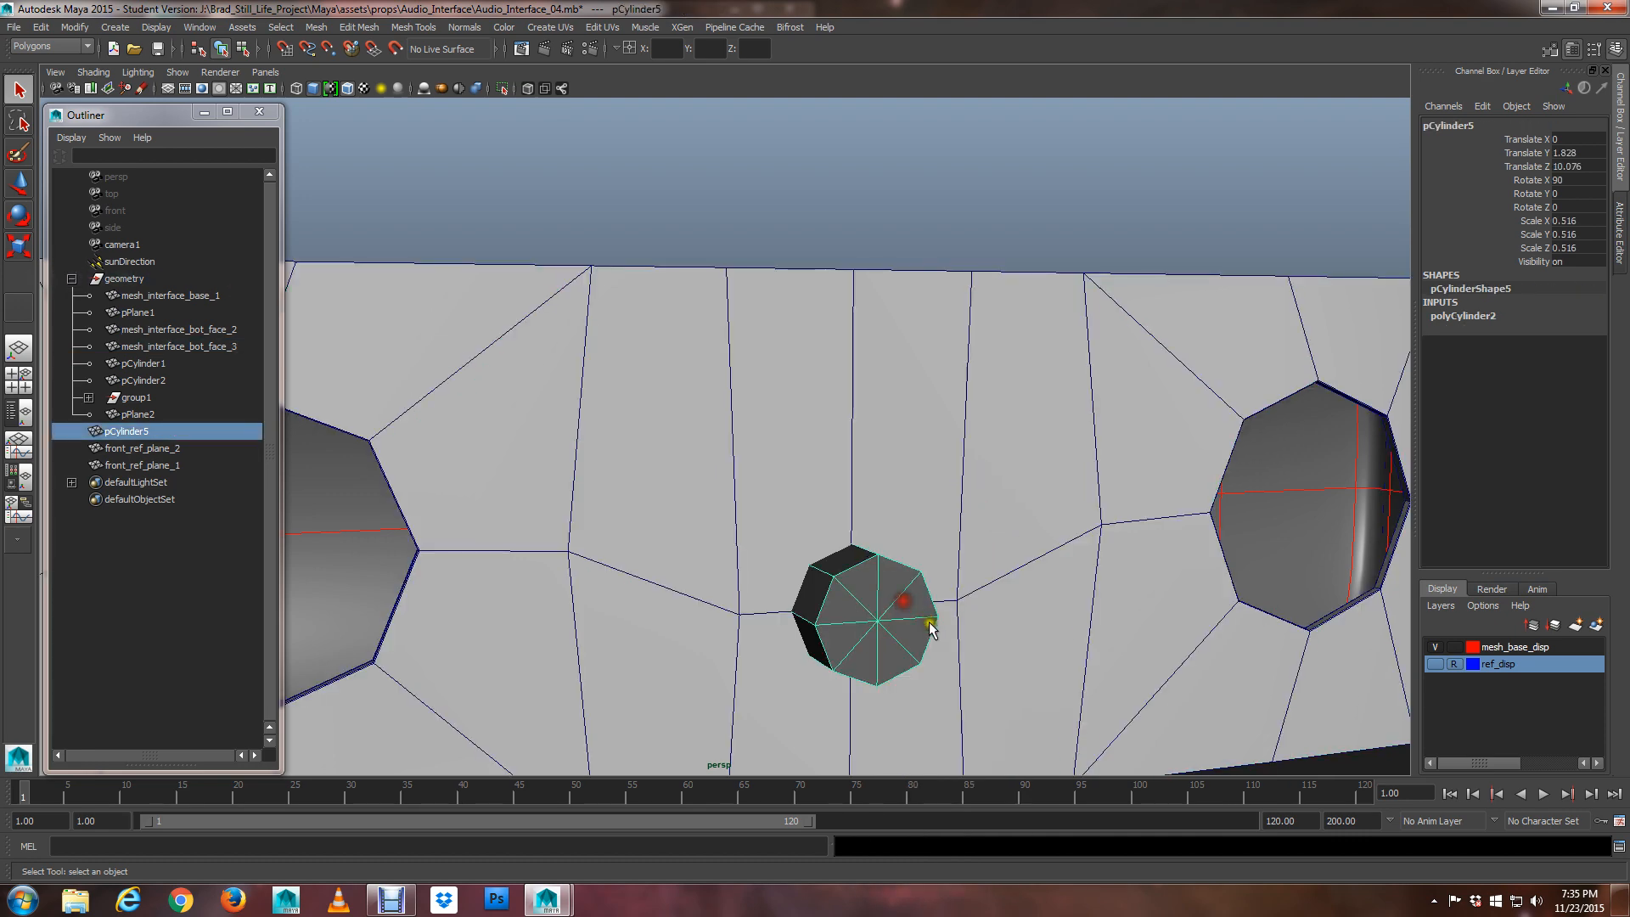
{"action": "left_click_drag", "start_coordinate": [853, 594], "coordinate": [907, 629], "text": "alt"}
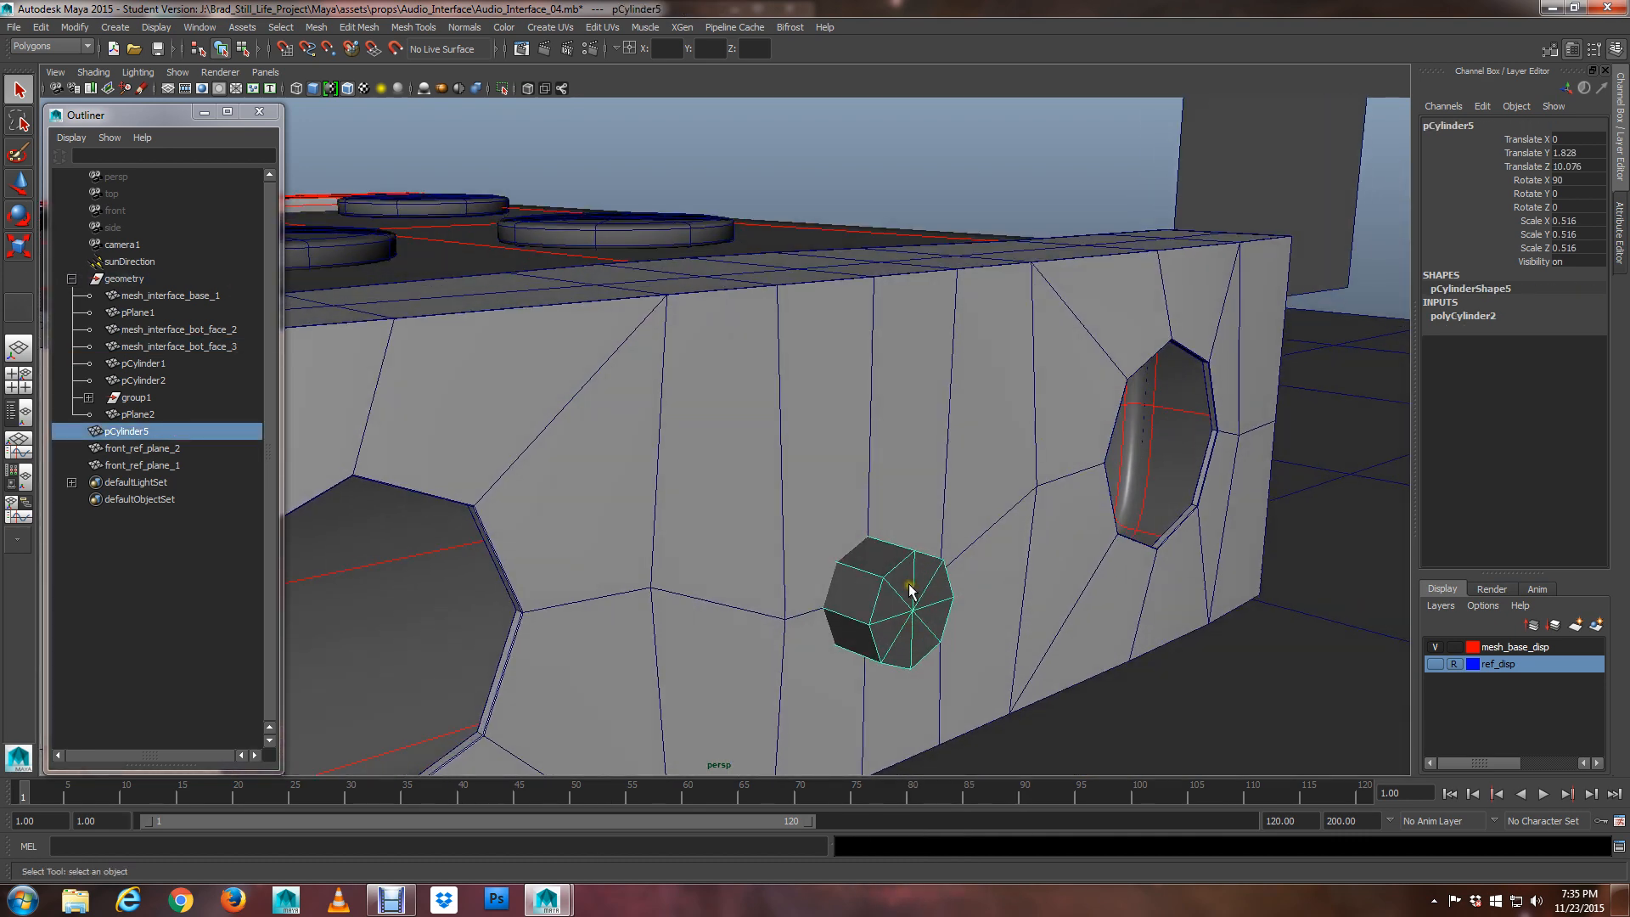
{"action": "key", "text": "ctrl+h"}
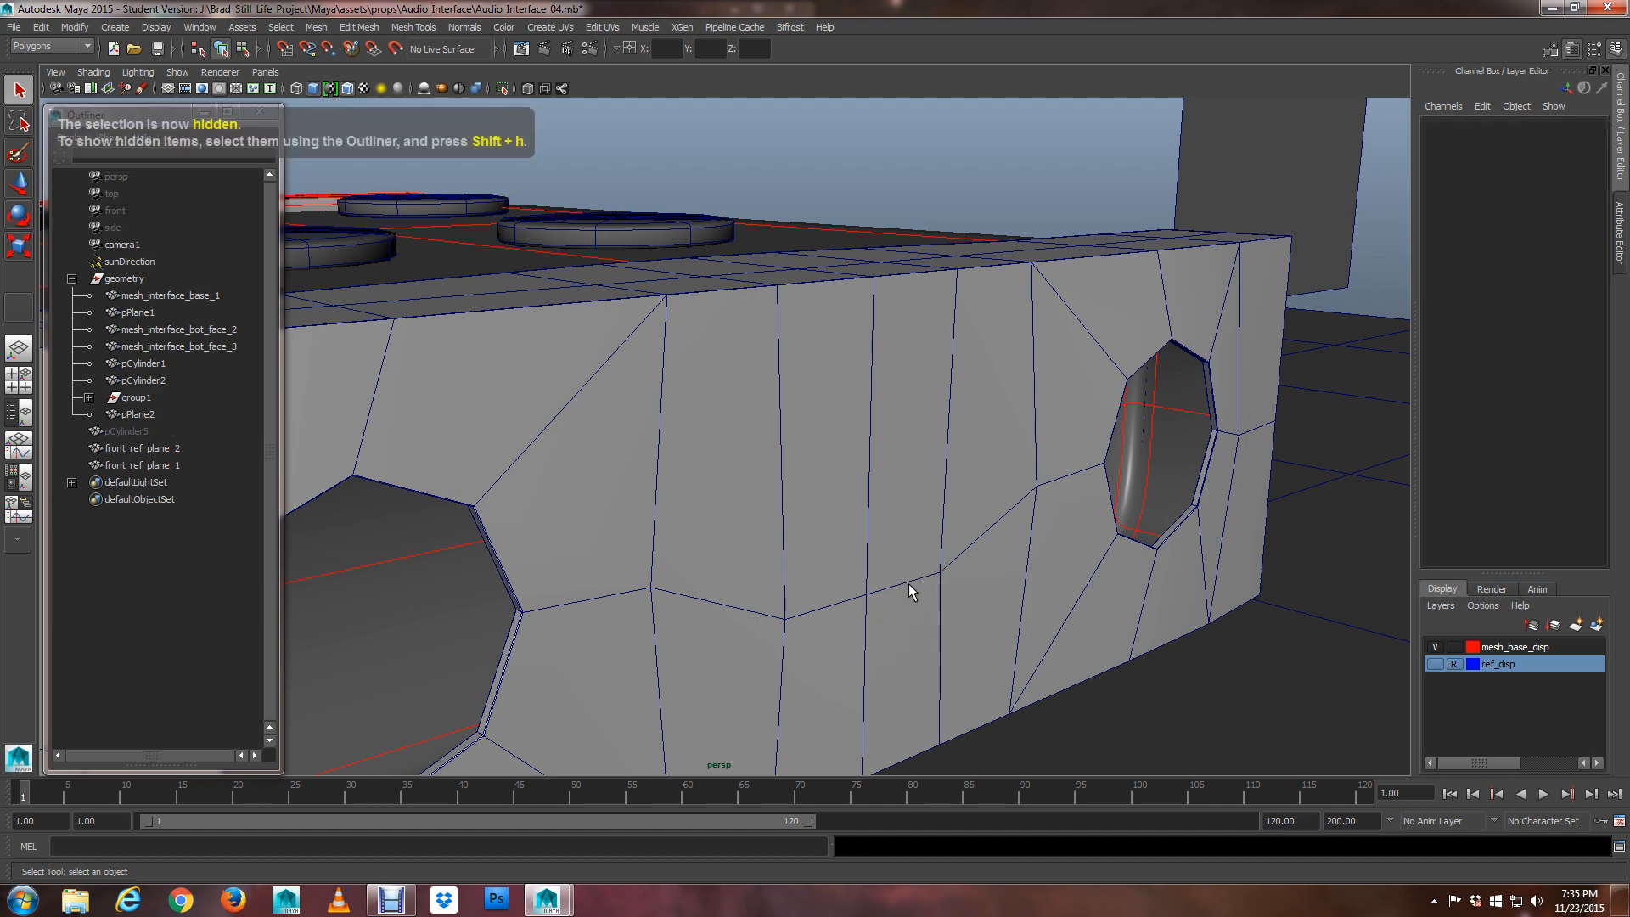
Save the scene and accept the student version notice
{"action": "left_click_drag", "start_coordinate": [909, 592], "coordinate": [863, 600], "text": "alt"}
{"action": "key", "text": "ctrl+s"}
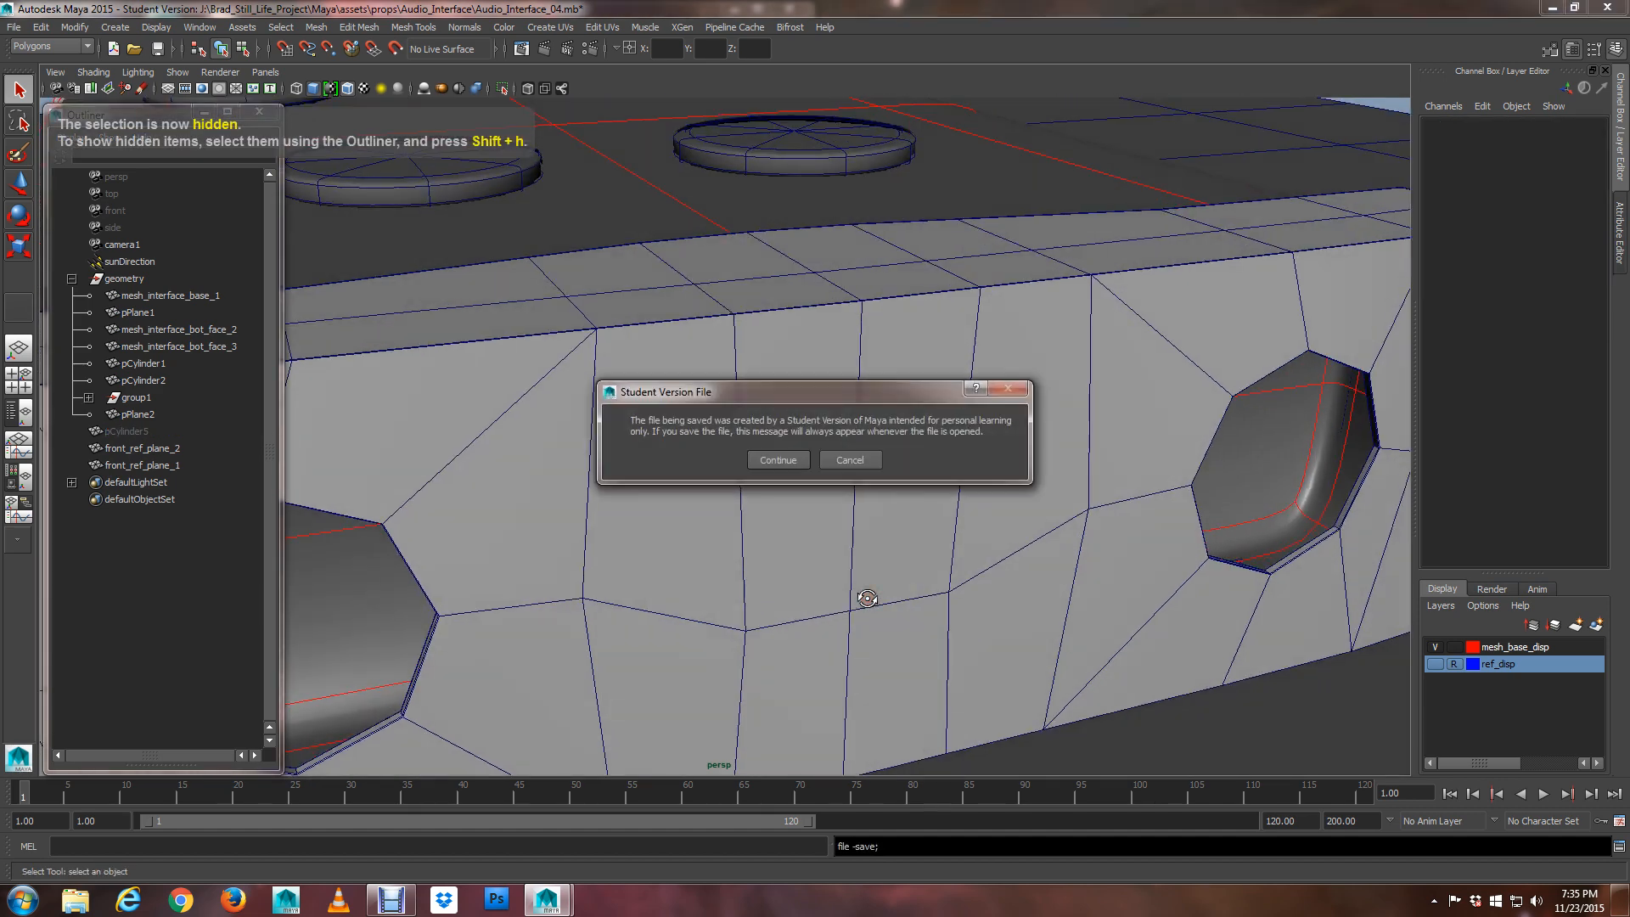
{"action": "left_click", "coordinate": [790, 457]}
Select the bottom face piece and open the Modeling Toolkit
{"action": "left_click_drag", "start_coordinate": [938, 554], "coordinate": [925, 532], "text": "alt"}
{"action": "left_click_drag", "start_coordinate": [863, 382], "coordinate": [857, 426], "text": "alt"}
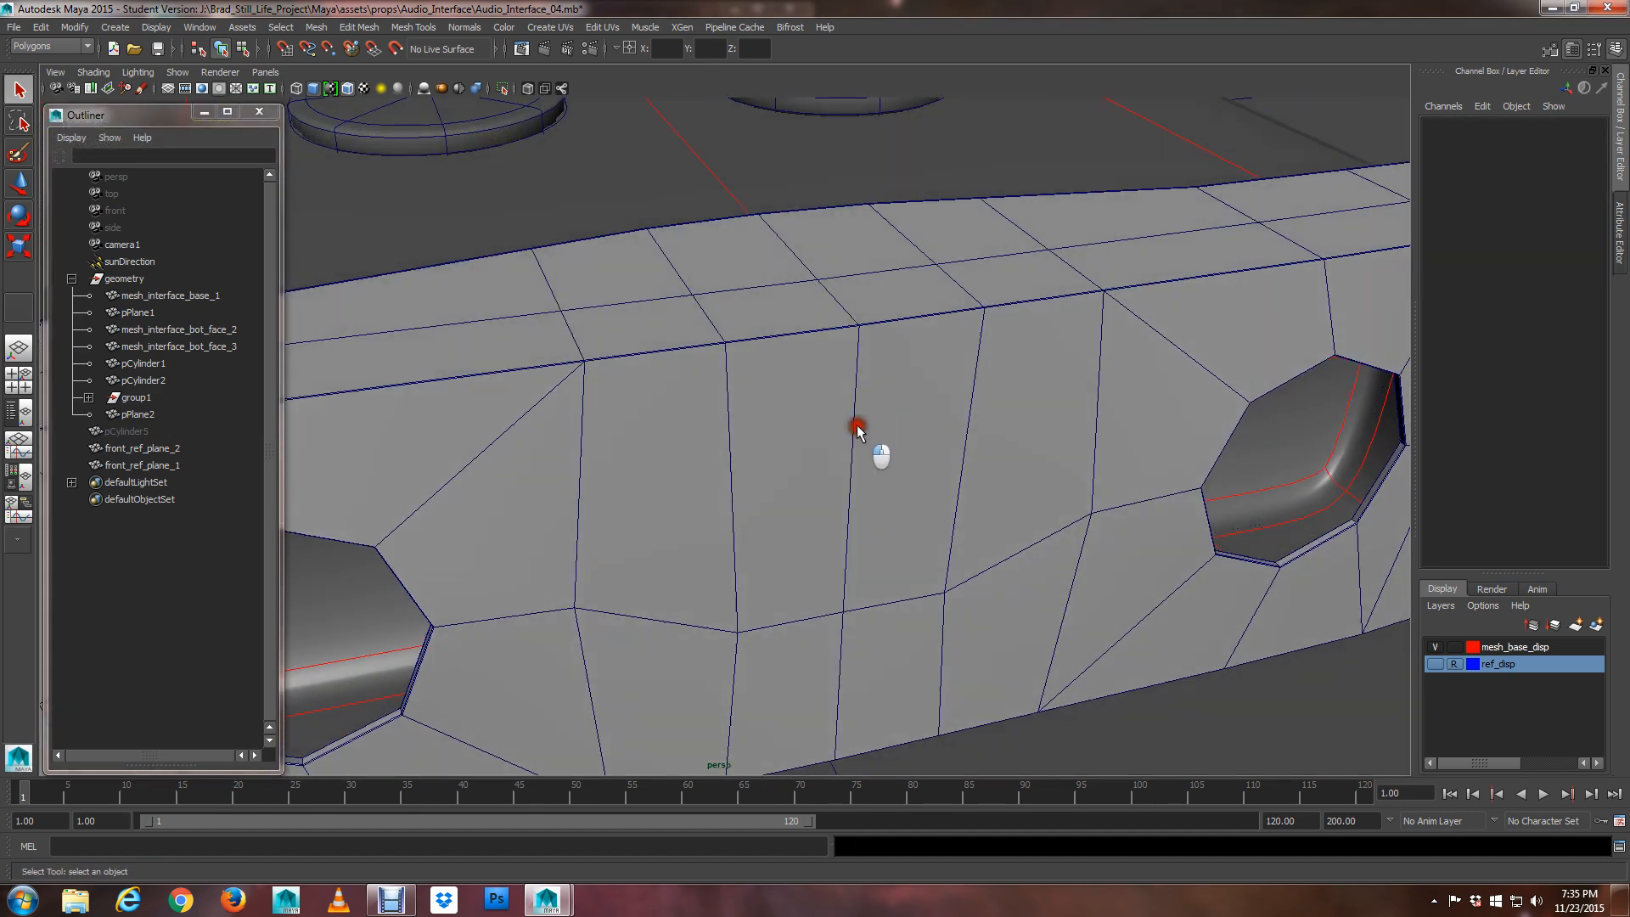
{"action": "left_click", "coordinate": [856, 429]}
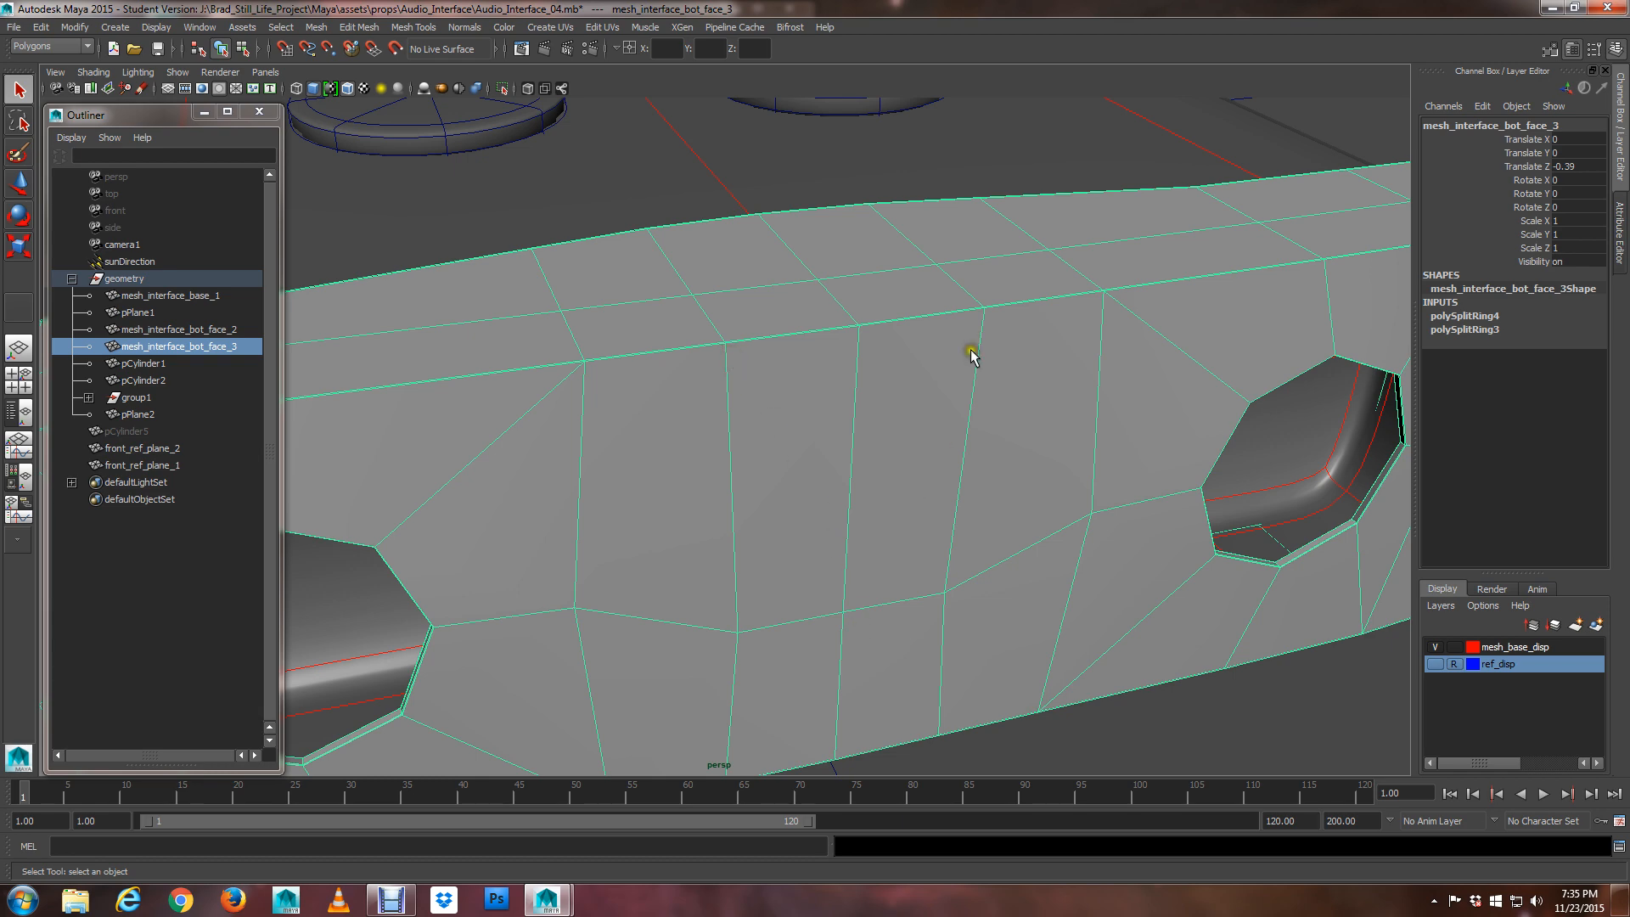
{"action": "mouse_move", "coordinate": [822, 637]}
{"action": "left_mouse_down", "text": "alt"}
{"action": "mouse_move", "coordinate": [804, 593]}
{"action": "mouse_move", "coordinate": [825, 635]}
{"action": "left_mouse_up", "text": "alt"}
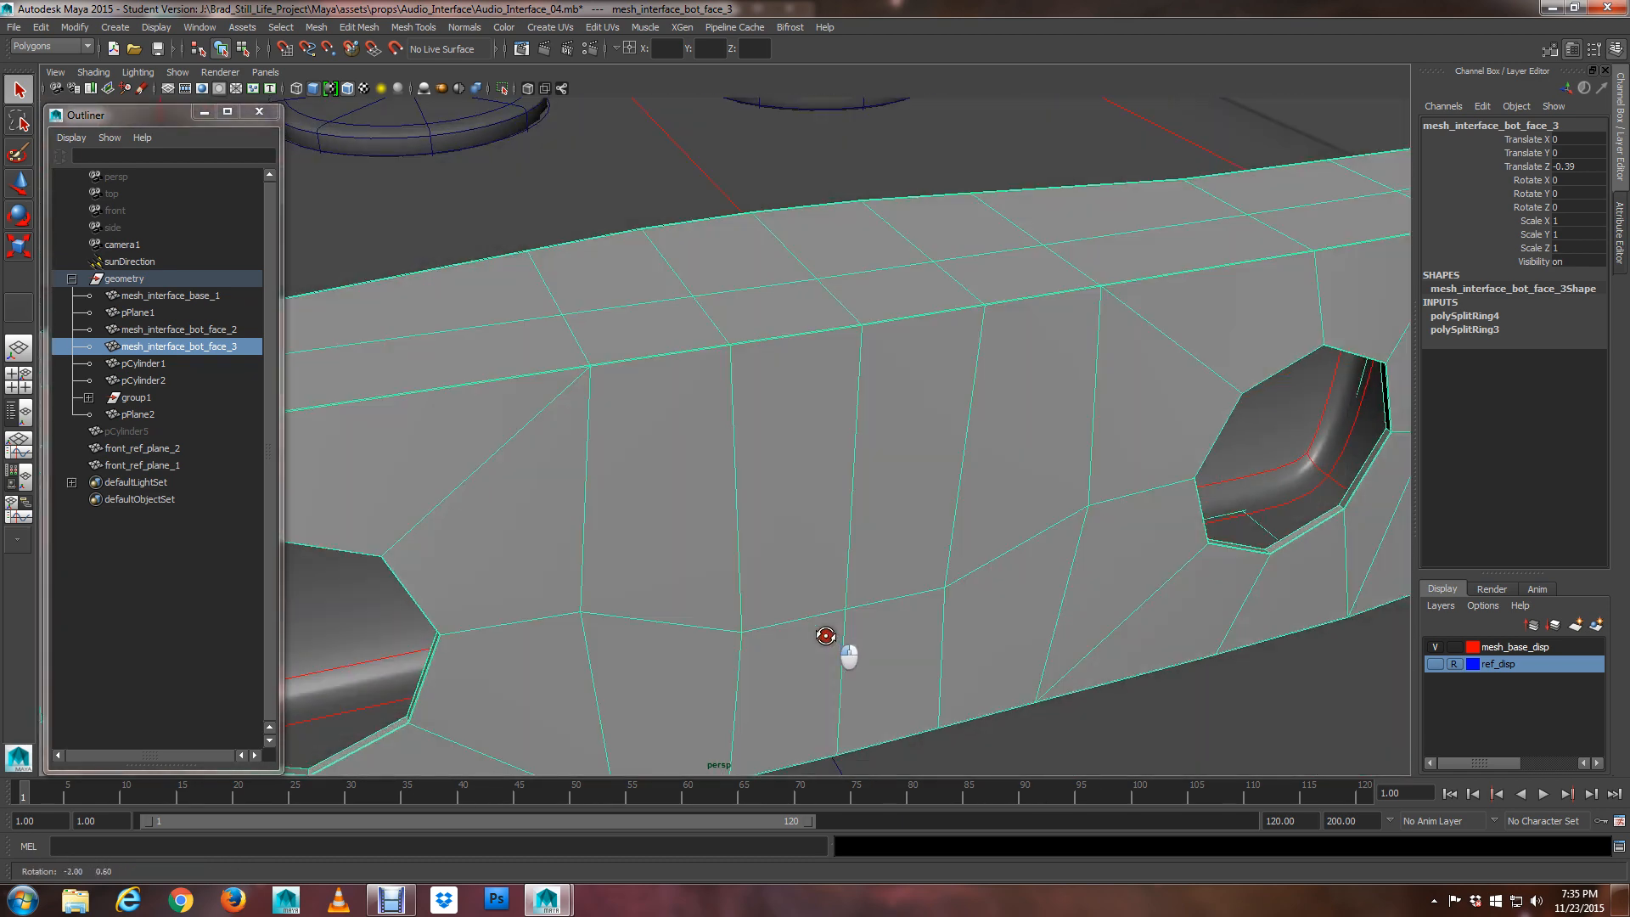
{"action": "left_click_drag", "start_coordinate": [808, 574], "coordinate": [895, 560], "text": "alt"}
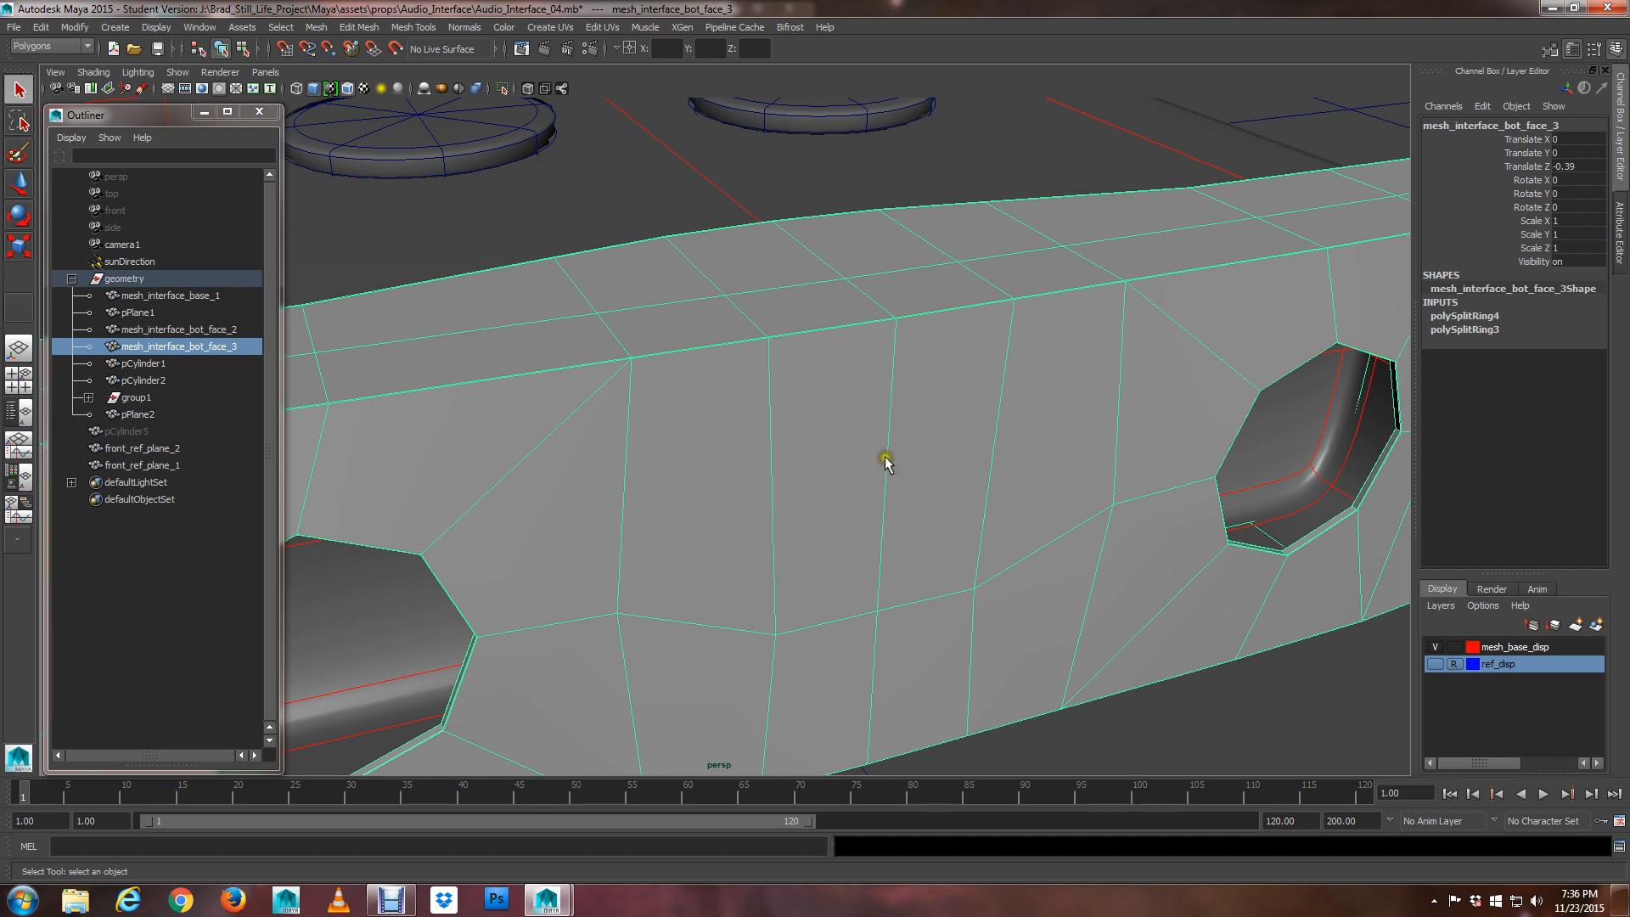
{"action": "key", "text": "space"}
{"action": "left_click_drag", "start_coordinate": [802, 515], "coordinate": [664, 213]}
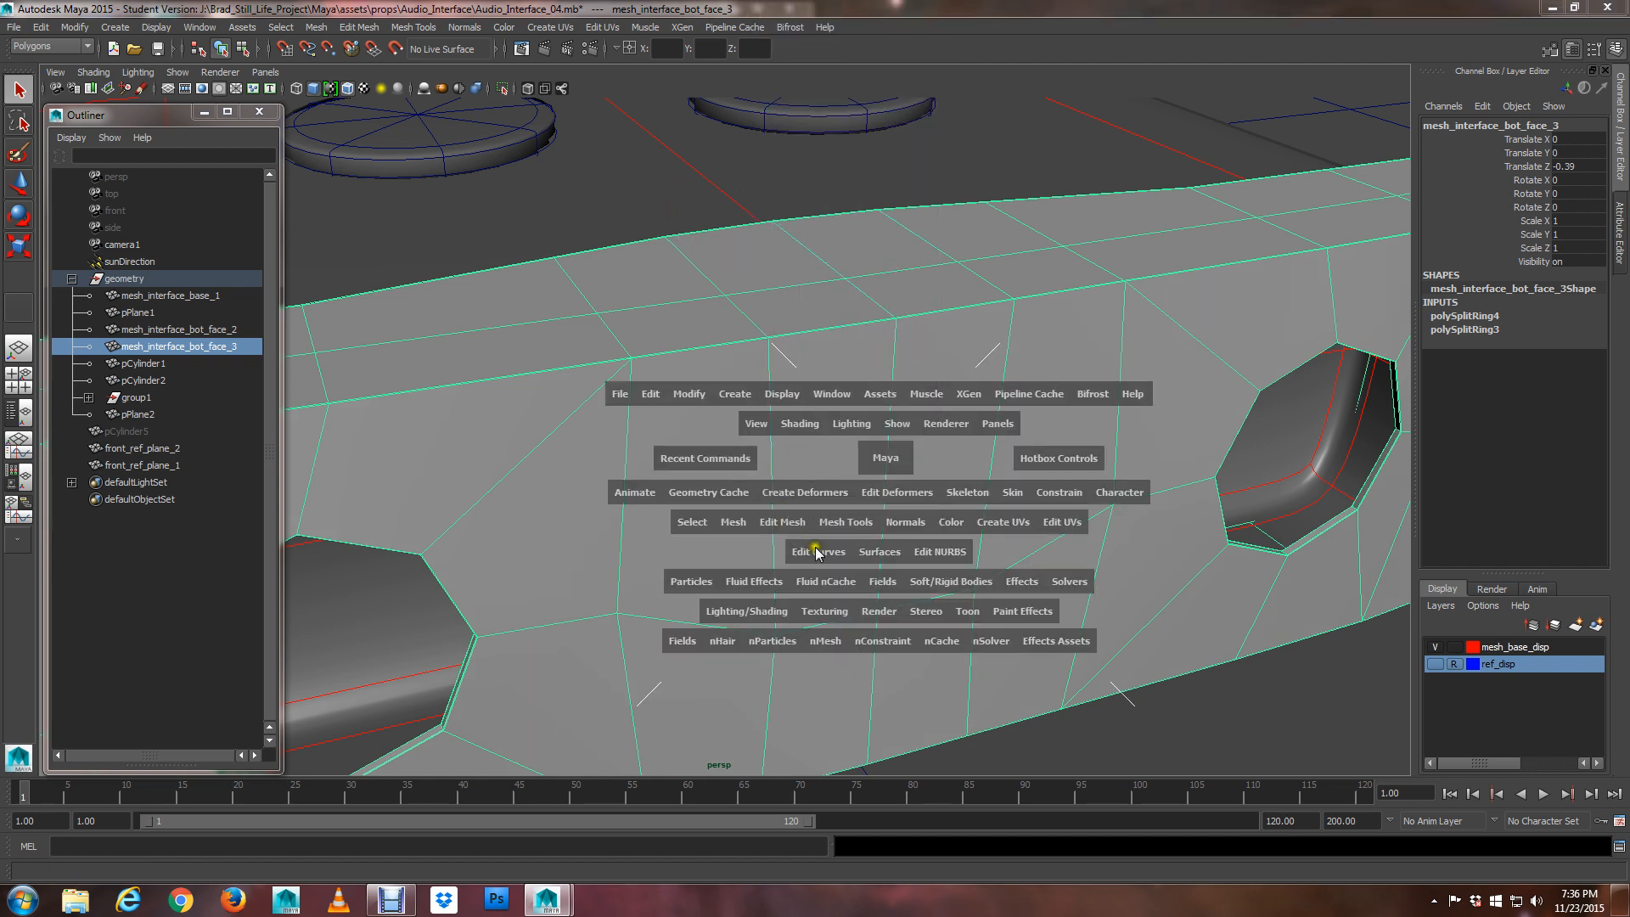
{"action": "left_click_drag", "start_coordinate": [840, 522], "coordinate": [855, 159]}
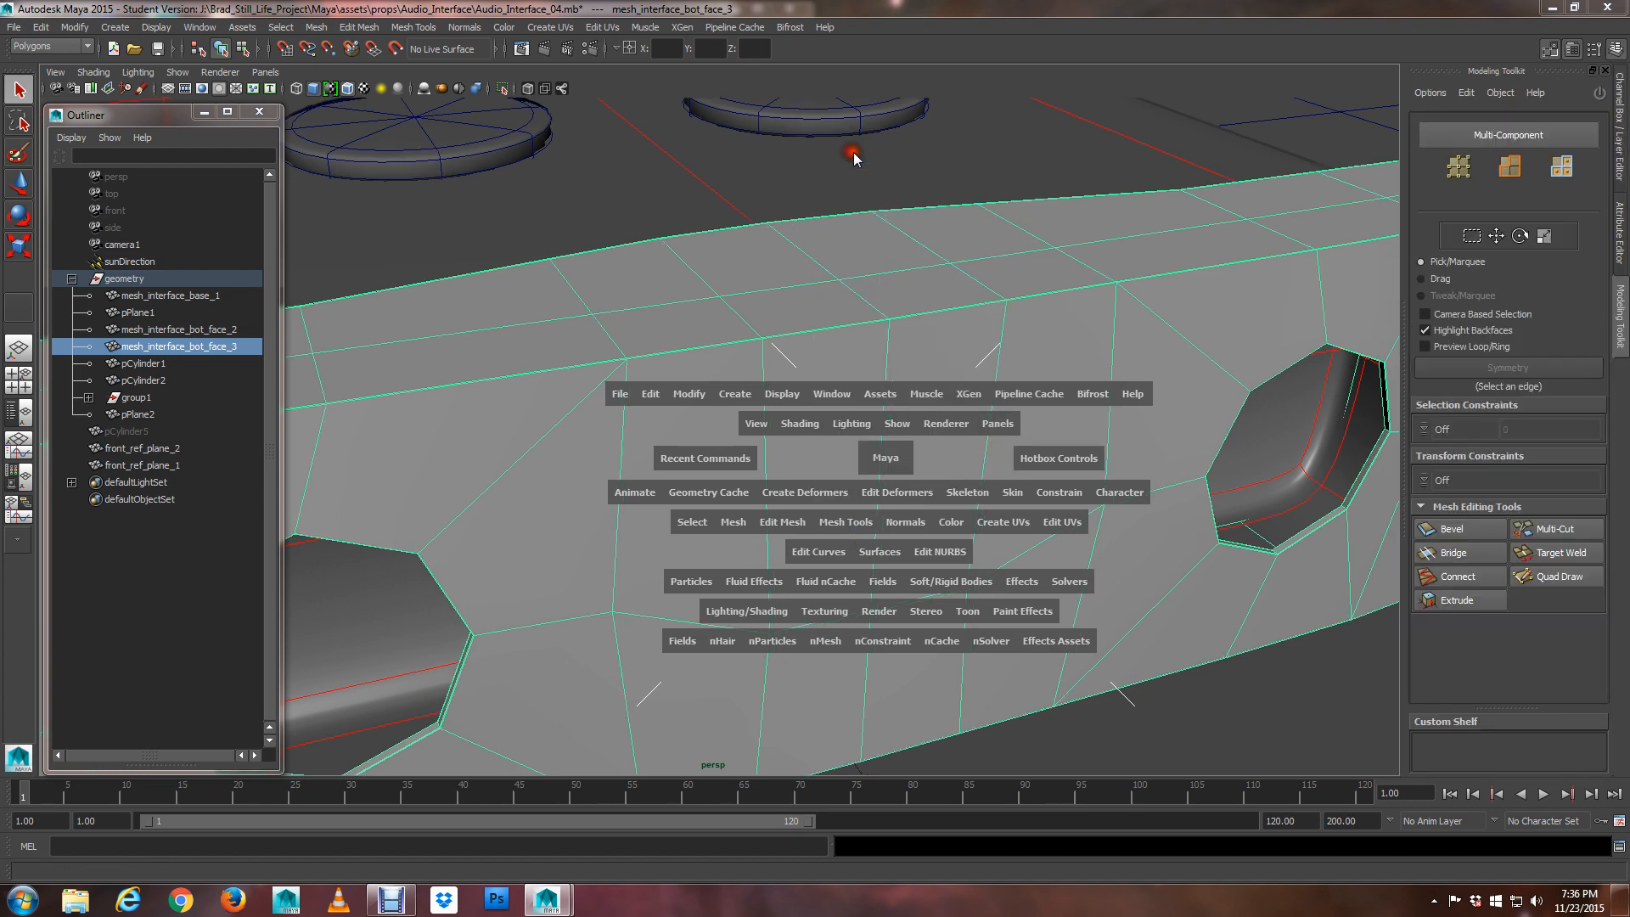
With Multi-Cut, cut a diagonal from the upper edge vertex left of center through the center vertex to the lower edge vertex right of center
{"action": "left_click", "coordinate": [1552, 529]}
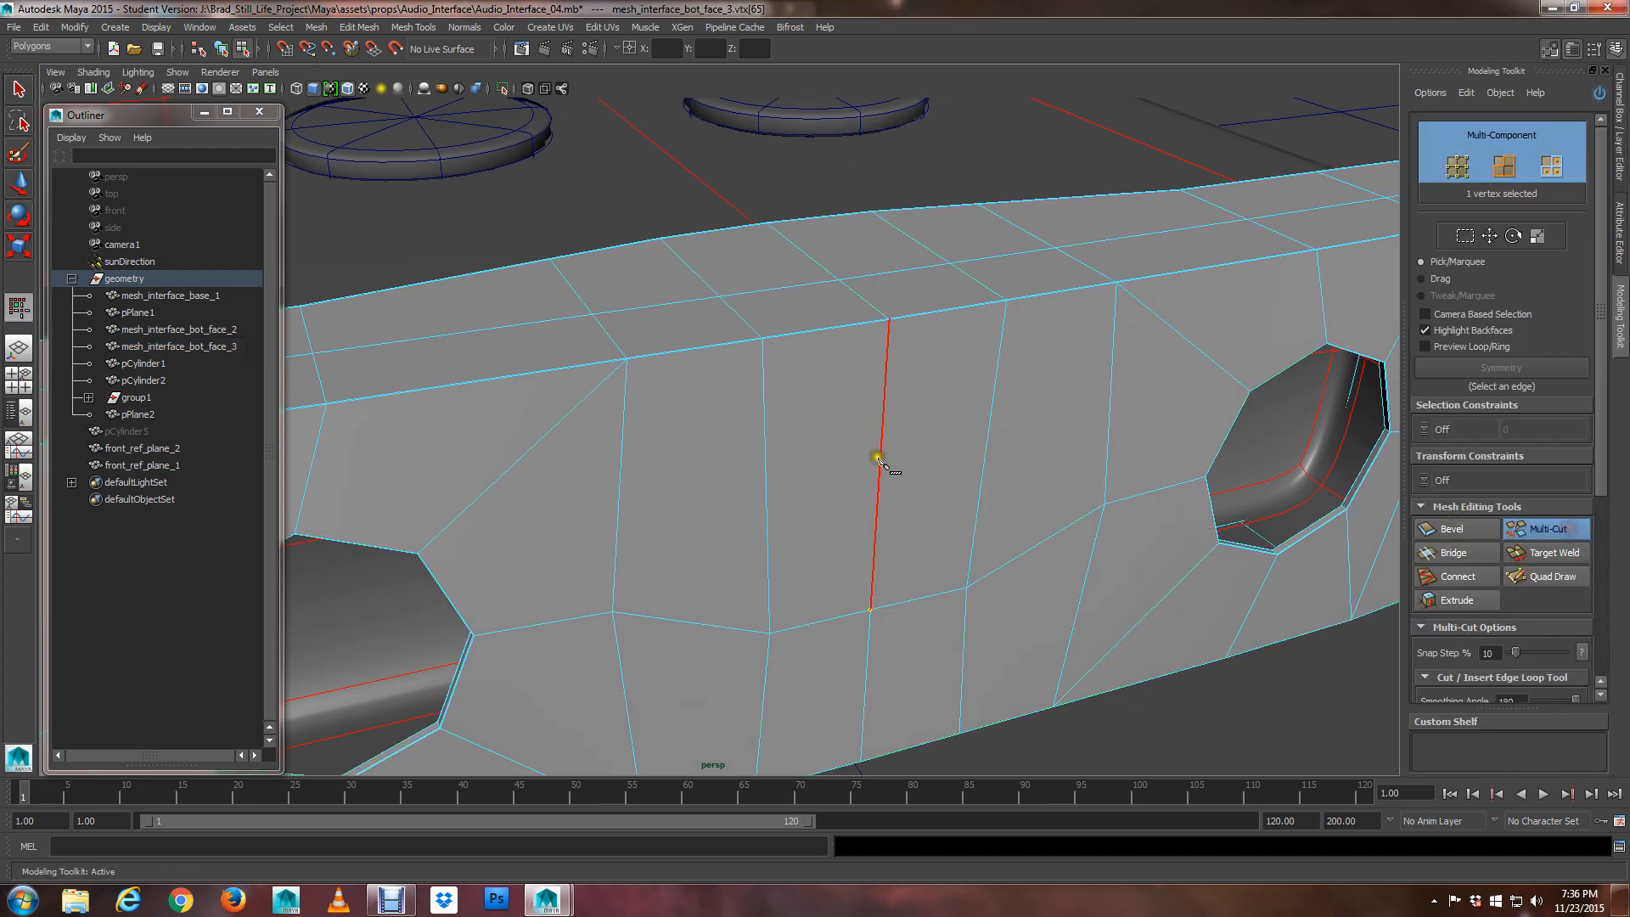
{"action": "left_click_drag", "start_coordinate": [878, 458], "coordinate": [829, 488], "text": "alt"}
{"action": "scroll", "coordinate": [823, 484], "scroll_direction": "up", "scroll_amount": 5}
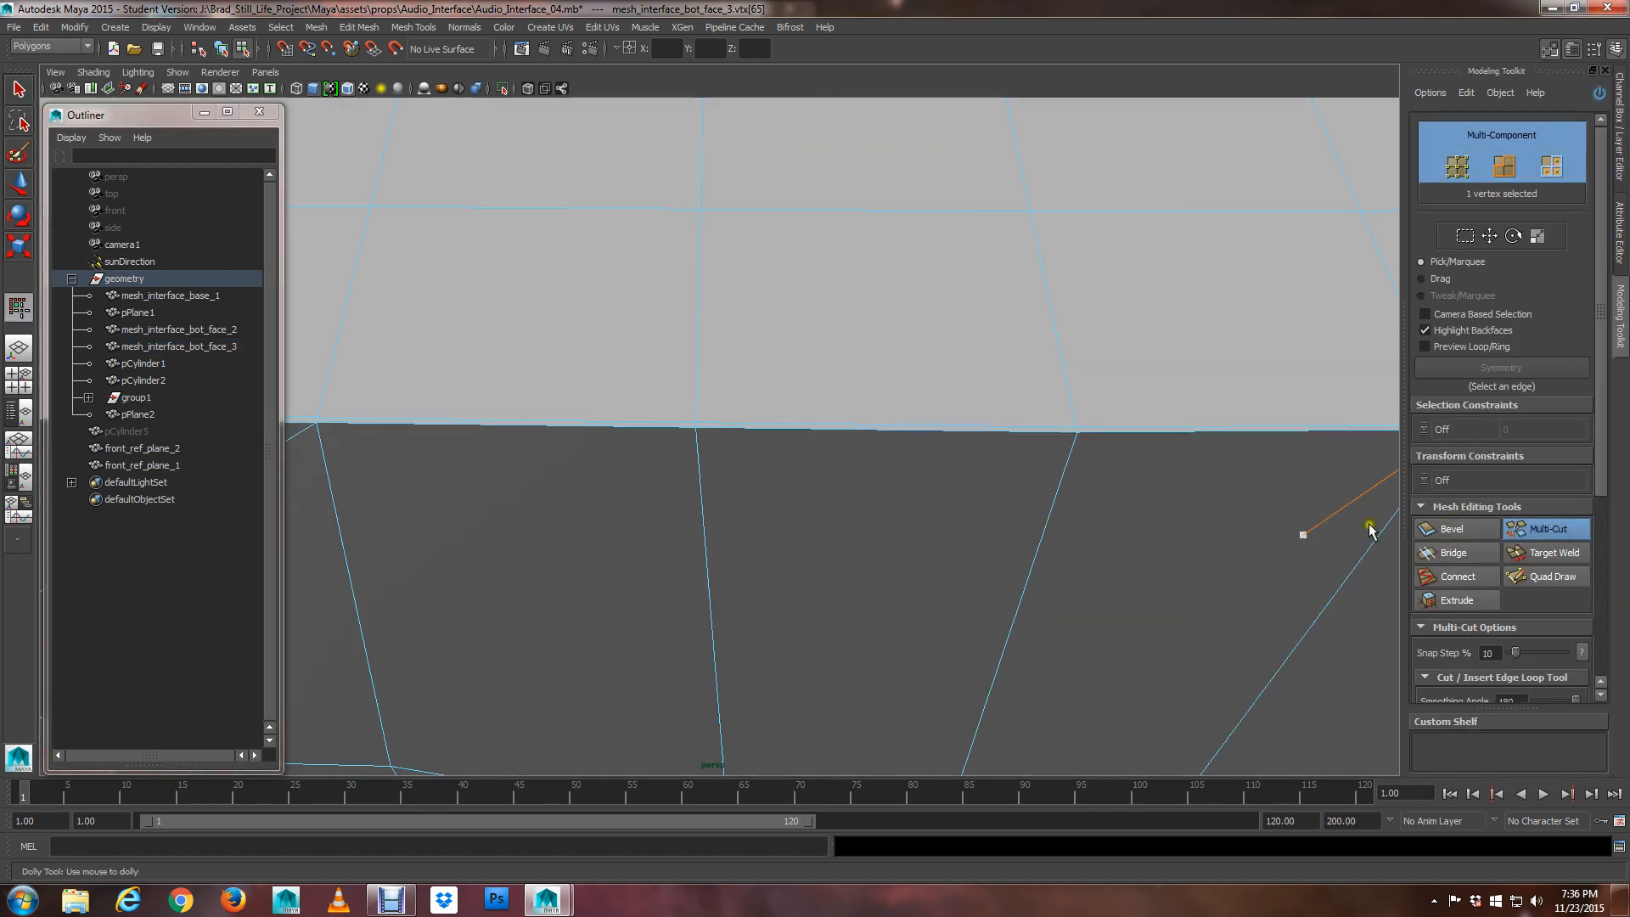
{"action": "left_click", "coordinate": [1543, 530]}
{"action": "left_click", "coordinate": [697, 427]}
{"action": "scroll", "coordinate": [643, 452], "scroll_direction": "up", "scroll_amount": 5}
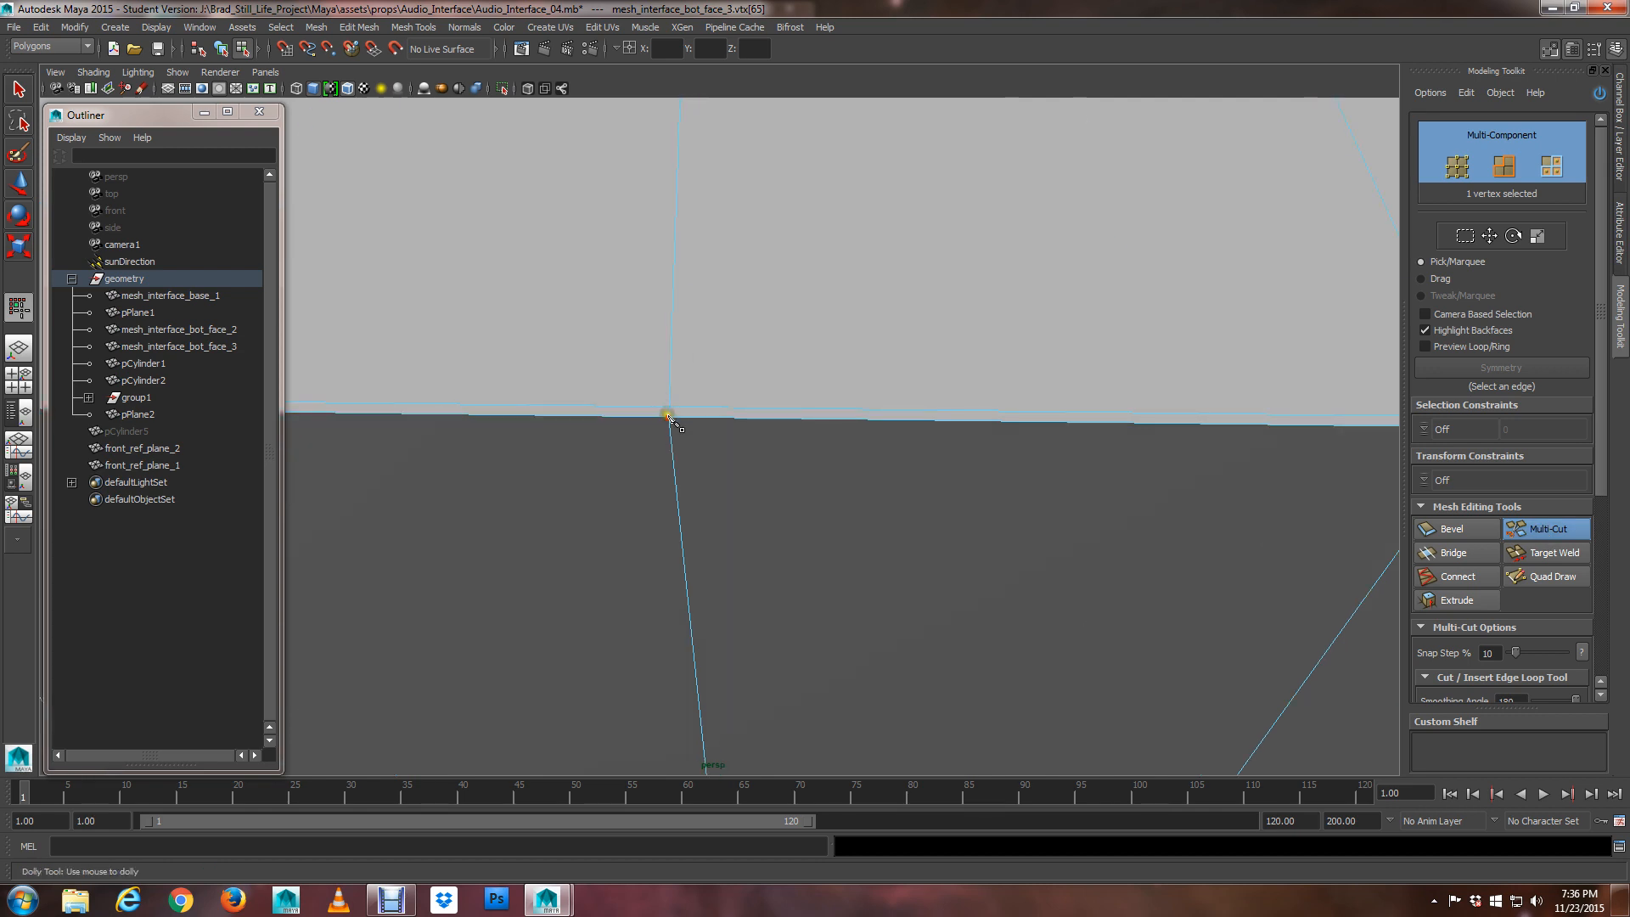
{"action": "scroll", "coordinate": [679, 429], "scroll_direction": "down", "scroll_amount": 5}
{"action": "middle_click_drag", "start_coordinate": [775, 560], "coordinate": [700, 80], "text": "alt"}
{"action": "middle_click_drag", "start_coordinate": [903, 398], "coordinate": [751, 343], "text": "alt"}
{"action": "scroll", "coordinate": [751, 345], "scroll_direction": "up", "scroll_amount": 4}
{"action": "left_click", "coordinate": [924, 414]}
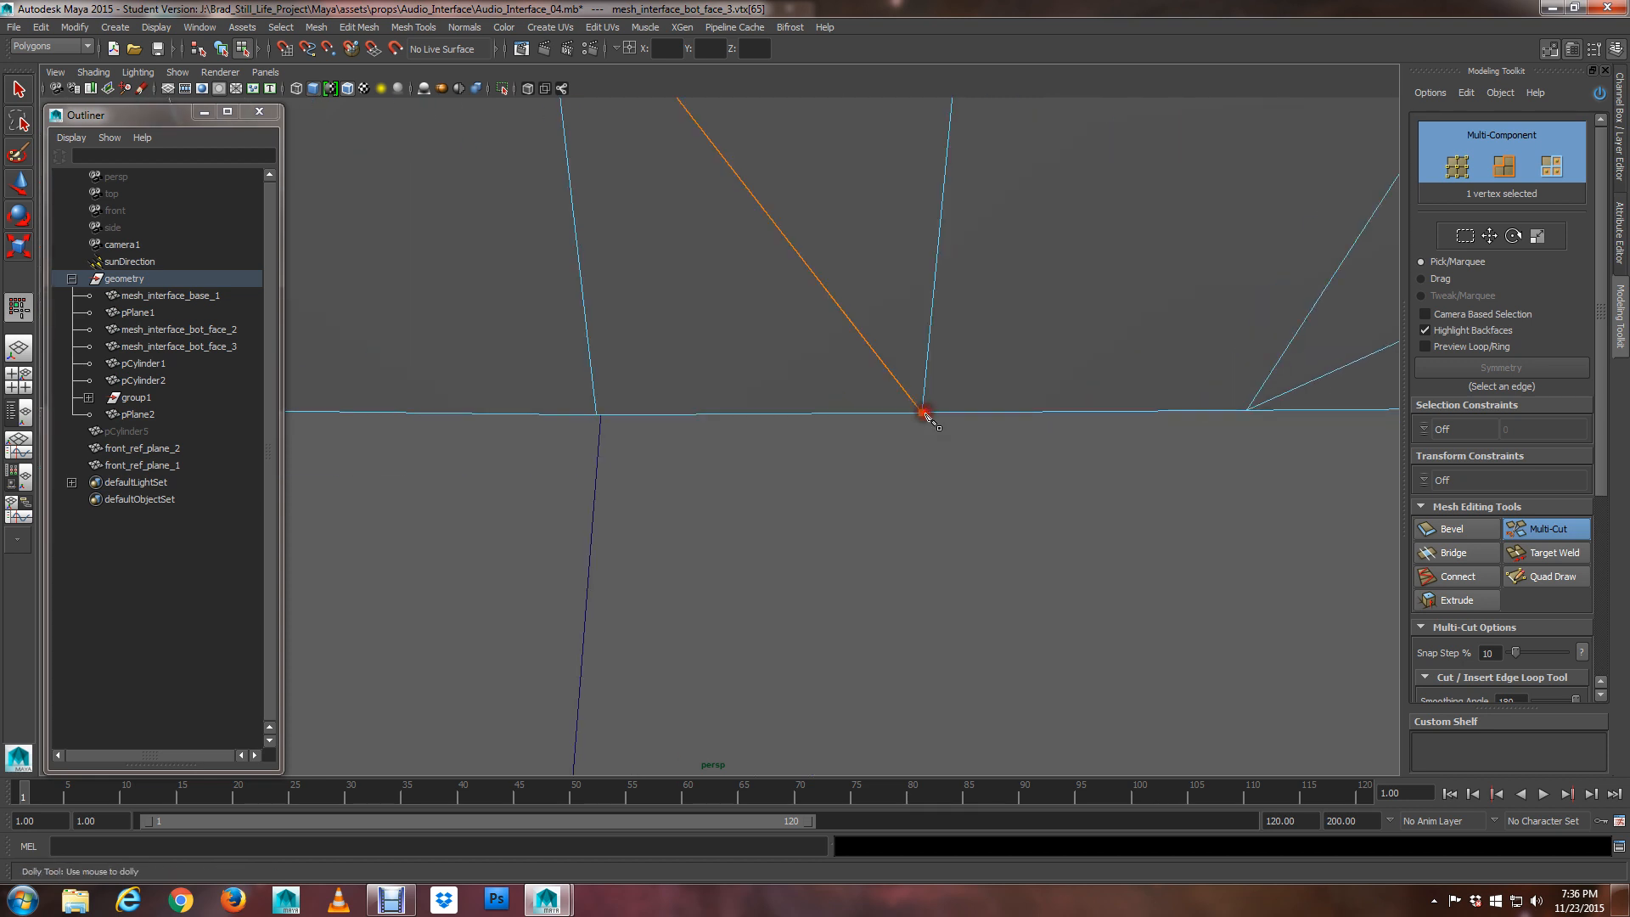
{"action": "key", "text": "Return"}
Cut the opposite diagonal from the lower edge vertex left of center through the center vertex to the upper right one, then exit Multi-Cut
{"action": "middle_click_drag", "start_coordinate": [662, 417], "coordinate": [929, 491], "text": "alt"}
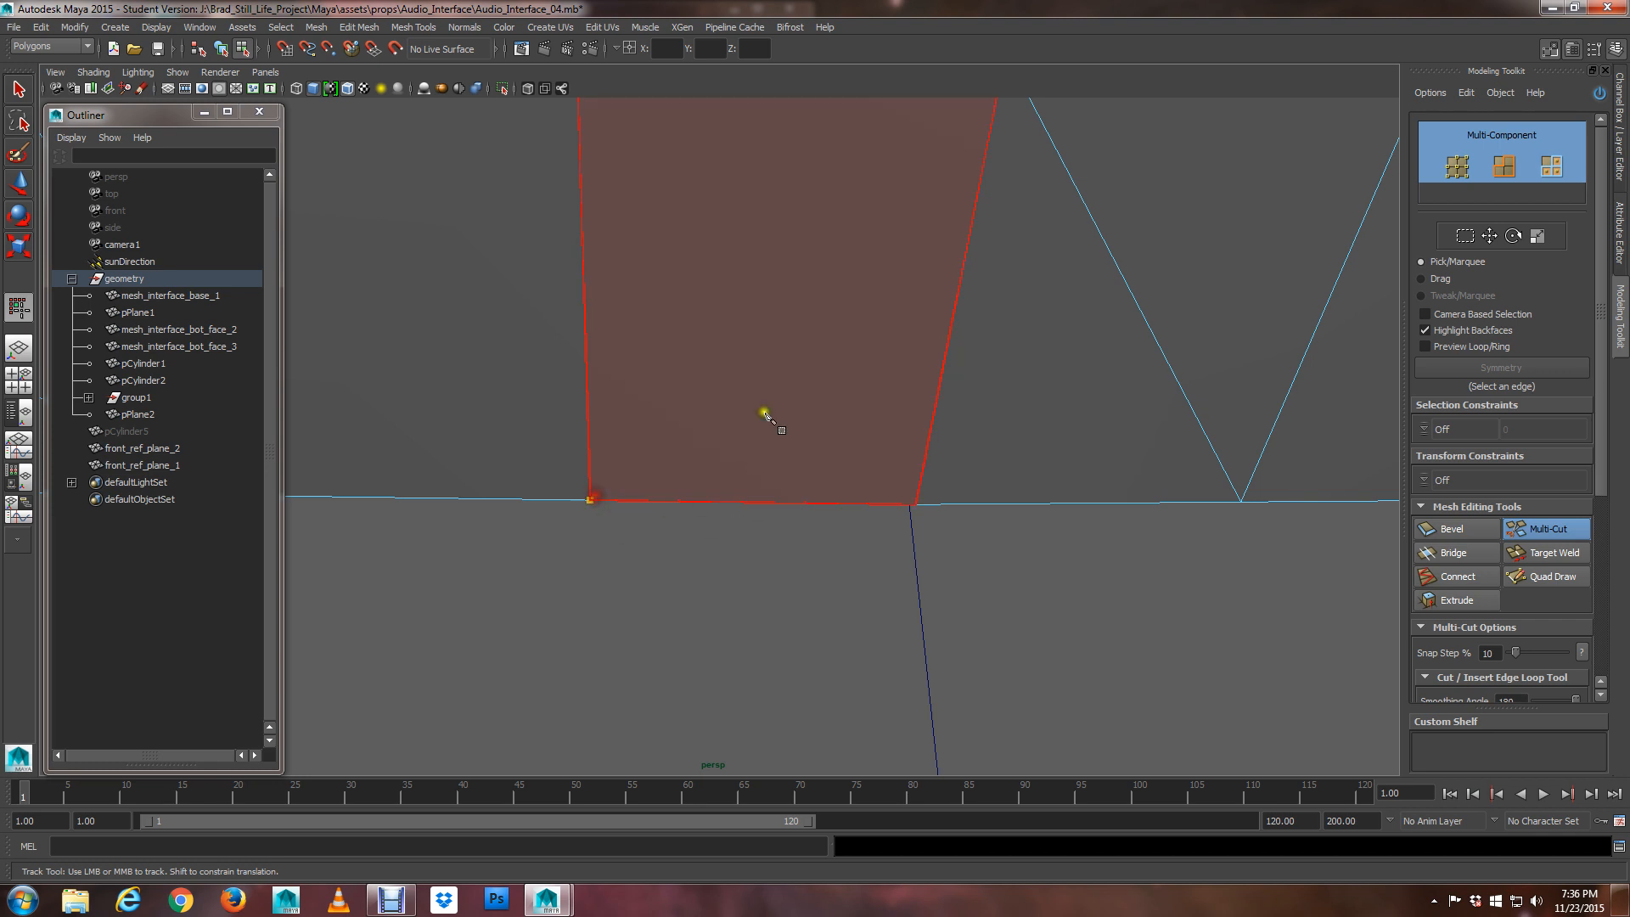
{"action": "middle_click_drag", "start_coordinate": [764, 410], "coordinate": [670, 686], "text": "alt"}
{"action": "left_click", "coordinate": [866, 395]}
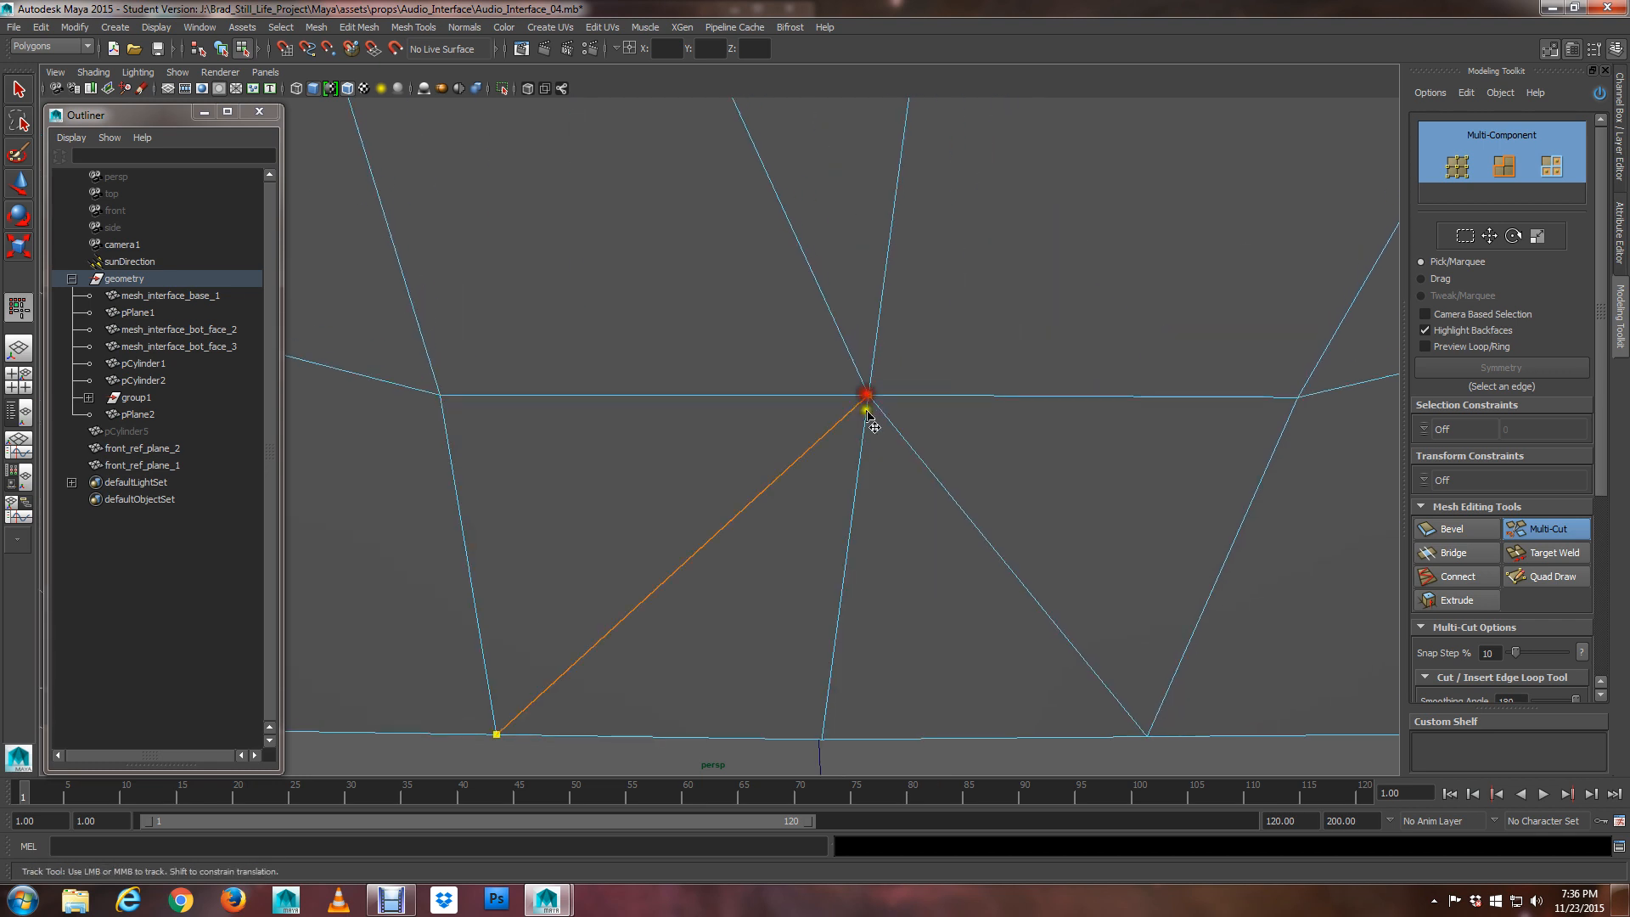
{"action": "scroll", "coordinate": [870, 398], "scroll_direction": "down", "scroll_amount": 3}
{"action": "middle_click_drag", "start_coordinate": [946, 246], "coordinate": [736, 772], "text": "alt"}
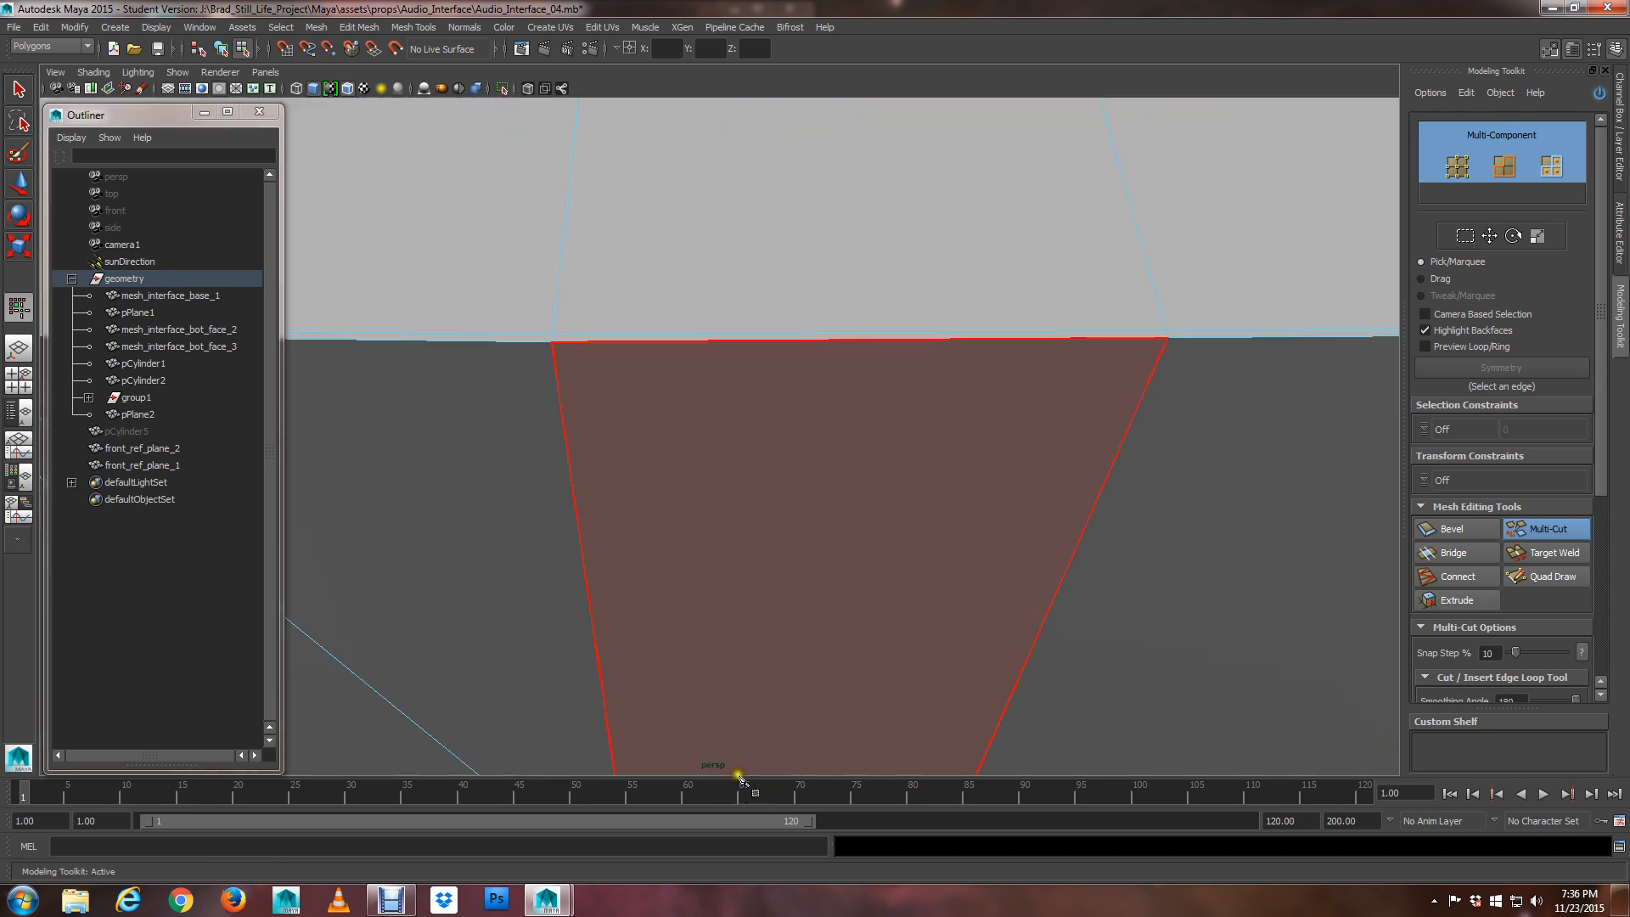
{"action": "left_click", "coordinate": [1167, 341]}
{"action": "left_click", "coordinate": [1168, 340]}
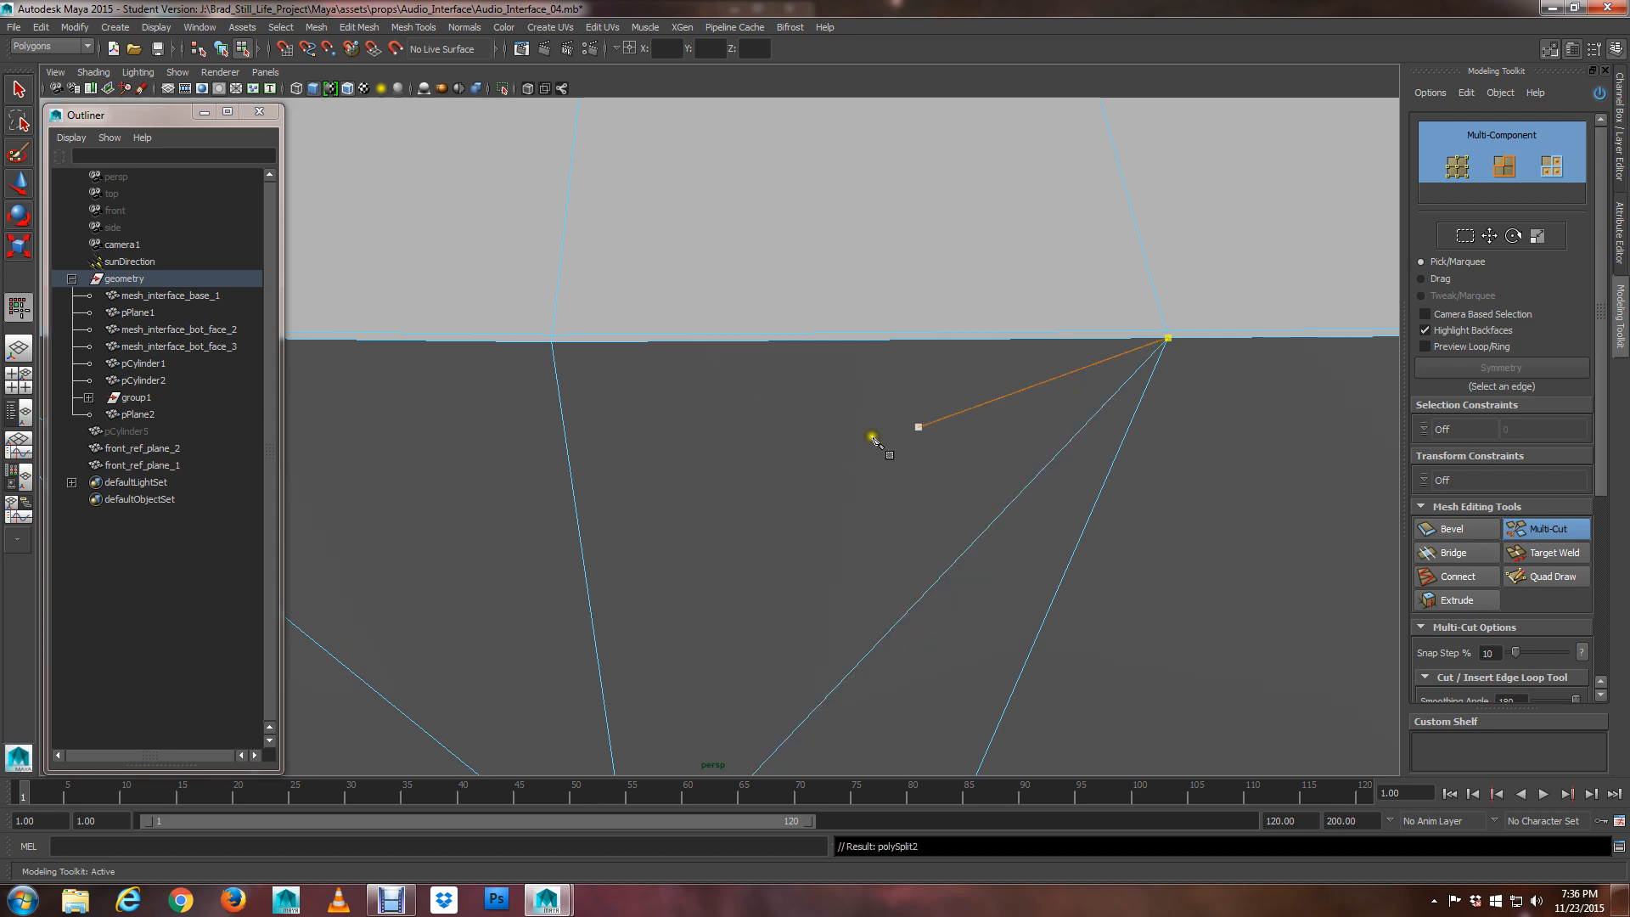
{"action": "scroll", "coordinate": [874, 439], "scroll_direction": "down", "scroll_amount": 7}
{"action": "middle_click_drag", "start_coordinate": [782, 552], "coordinate": [880, 562], "text": "alt"}
{"action": "scroll", "coordinate": [880, 564], "scroll_direction": "up", "scroll_amount": 4}
{"action": "left_click", "coordinate": [846, 688]}
{"action": "left_click_drag", "start_coordinate": [878, 587], "coordinate": [857, 542], "text": "alt"}
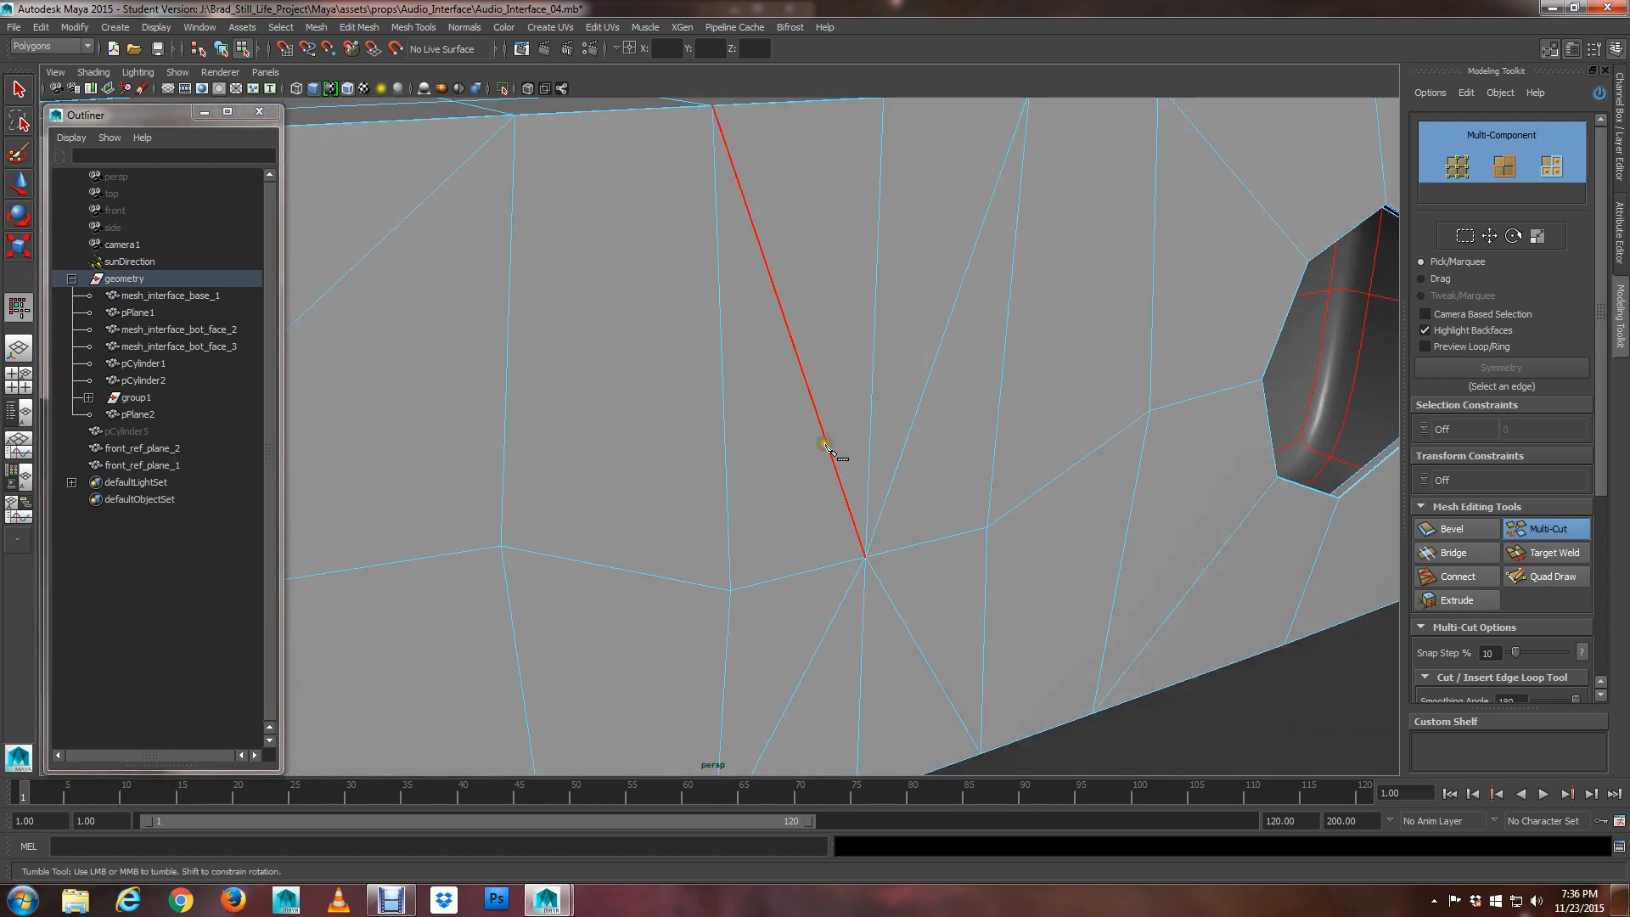
{"action": "left_click_drag", "start_coordinate": [830, 448], "coordinate": [910, 467], "text": "alt"}
{"action": "scroll", "coordinate": [910, 467], "scroll_direction": "down", "scroll_amount": 2}
{"action": "key", "text": "q"}
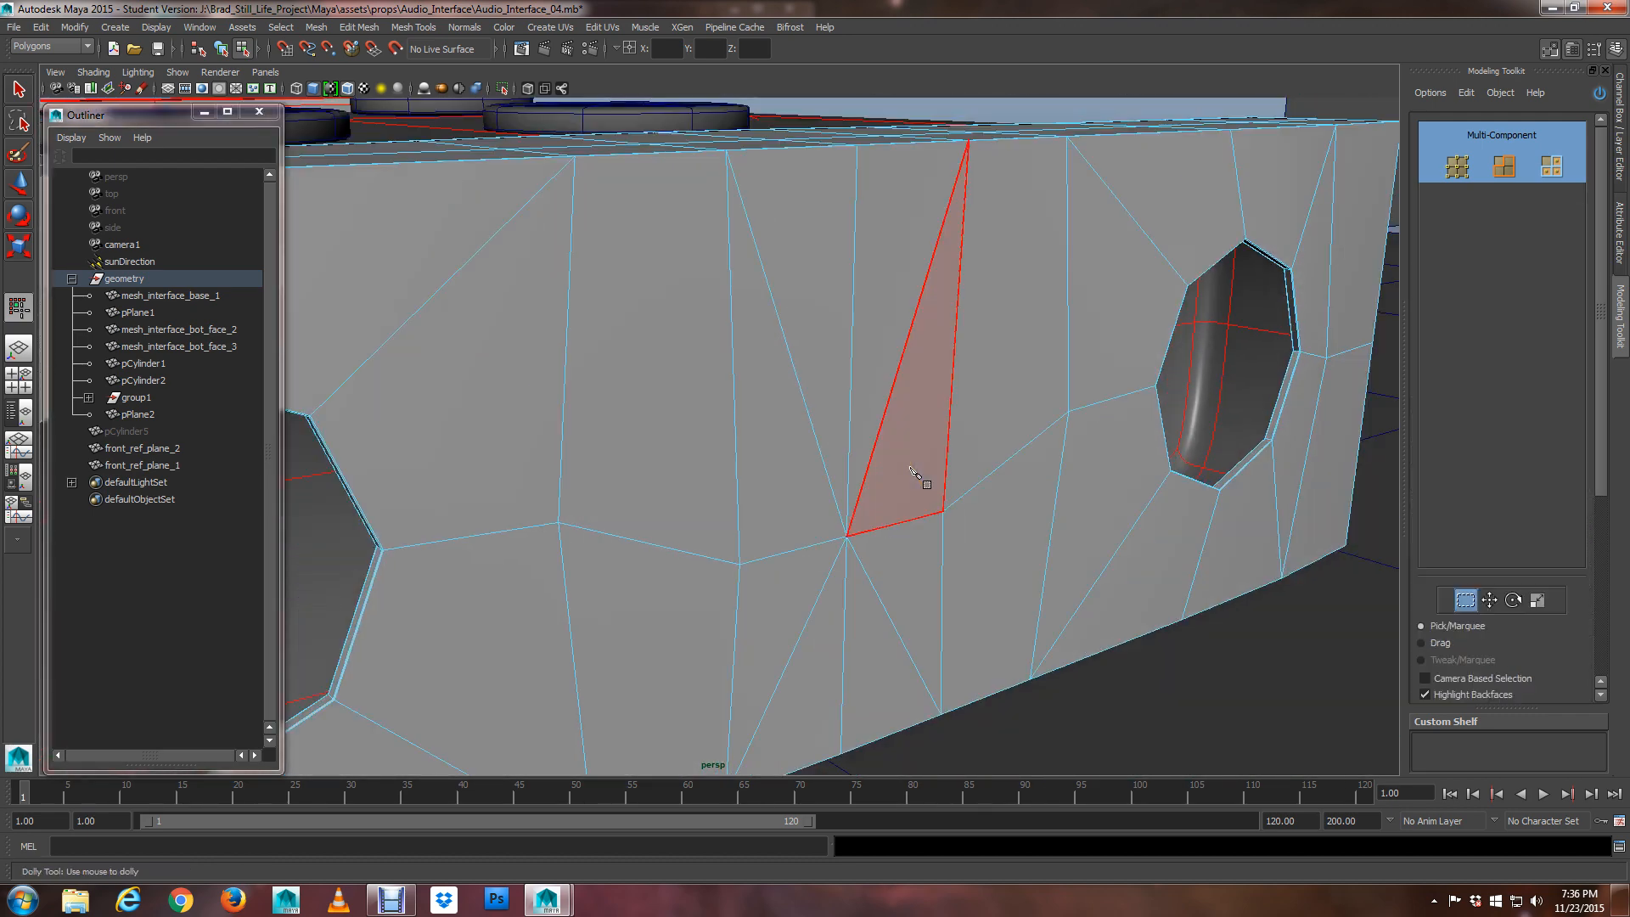
Unhide the eight-sided guide cylinder pCylinder5 at the center vertex of the bottom face piece
{"action": "middle_click_drag", "start_coordinate": [916, 476], "coordinate": [832, 468], "text": "alt"}
{"action": "mouse_move", "coordinate": [796, 485]}
{"action": "left_mouse_down", "text": "alt"}
{"action": "mouse_move", "coordinate": [755, 473]}
{"action": "mouse_move", "coordinate": [789, 482]}
{"action": "left_mouse_up", "text": "alt"}
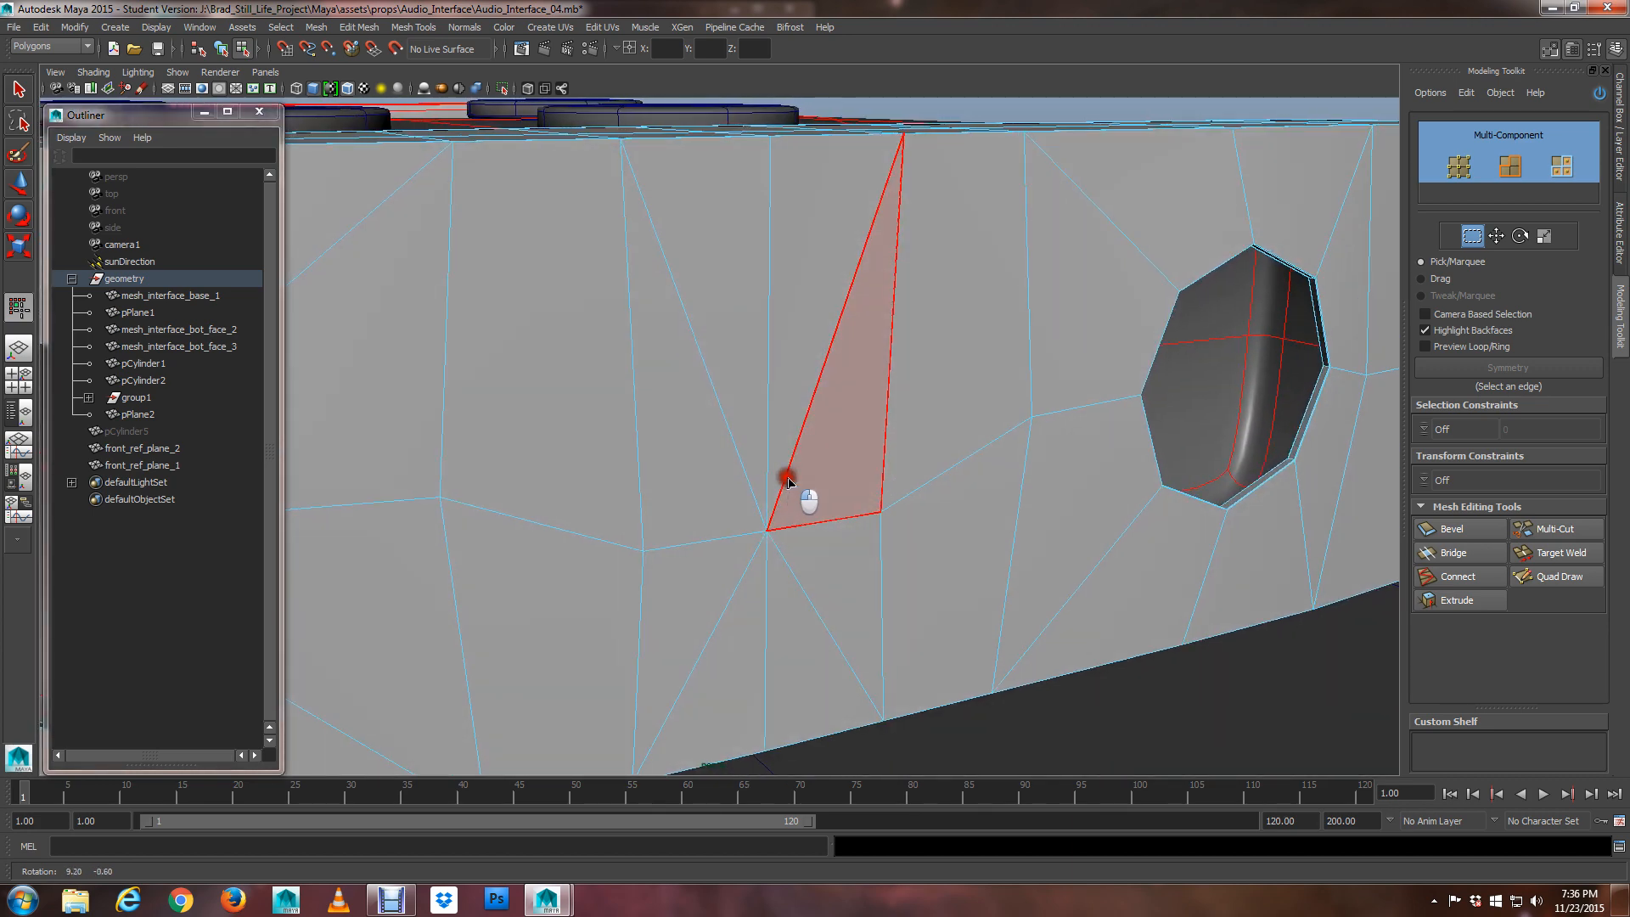
{"action": "left_click_drag", "start_coordinate": [732, 418], "coordinate": [884, 516], "text": "alt"}
{"action": "left_click", "coordinate": [816, 438]}
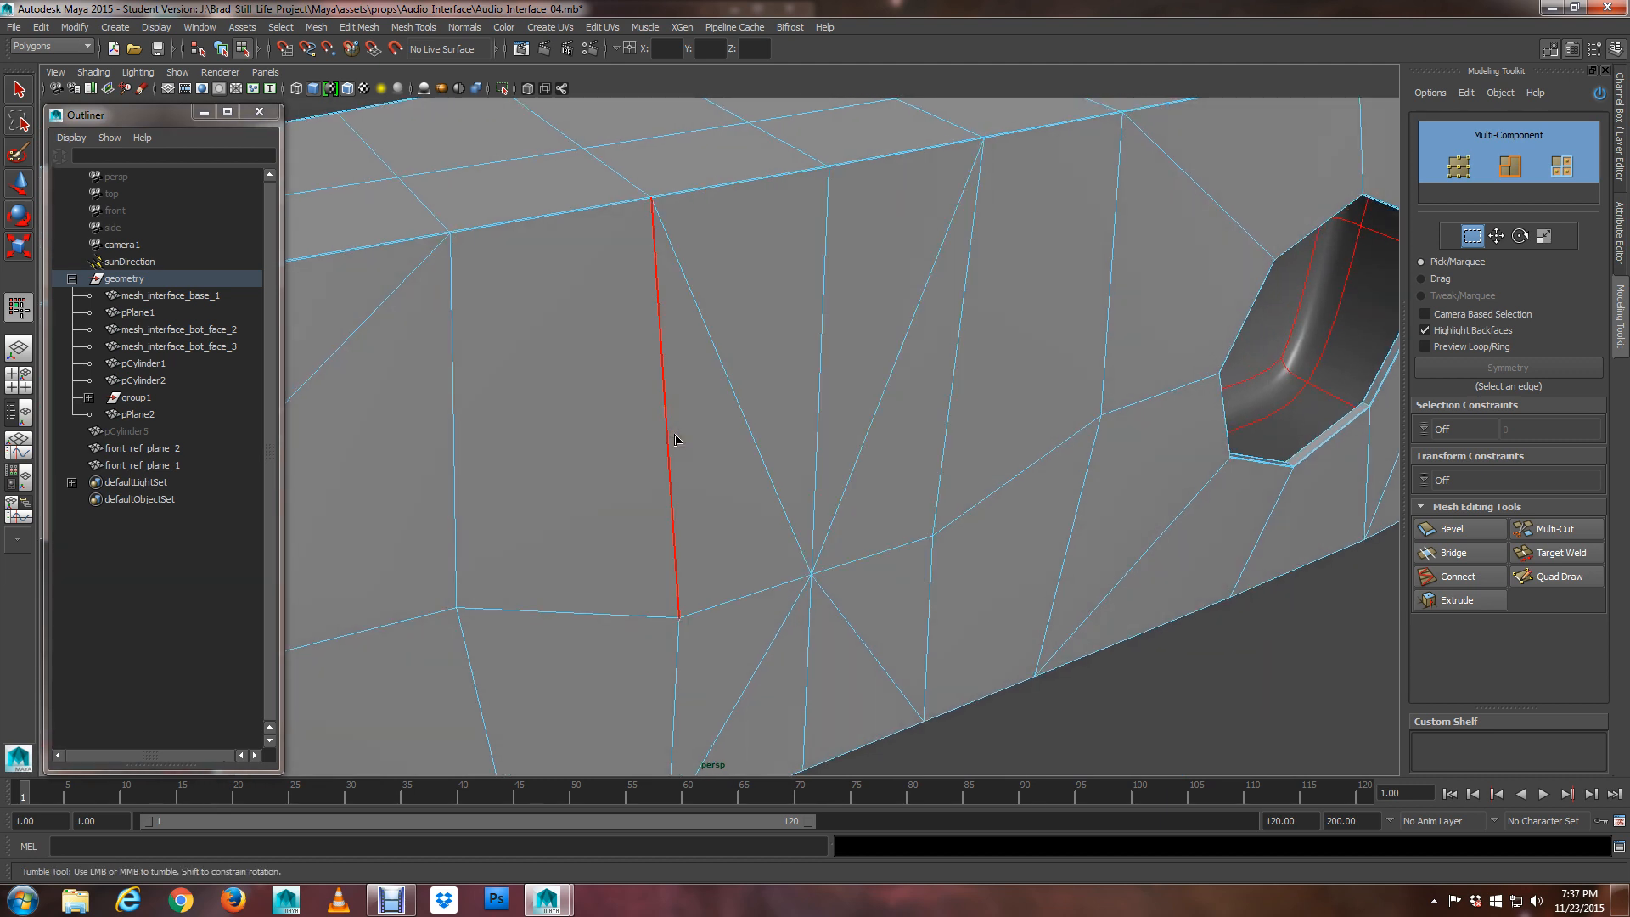
{"action": "left_click_drag", "start_coordinate": [789, 498], "coordinate": [920, 524], "text": "alt"}
{"action": "left_click", "coordinate": [128, 432]}
{"action": "key", "text": "shift+h"}
{"action": "middle_click_drag", "start_coordinate": [897, 517], "coordinate": [858, 470], "text": "alt"}
{"action": "right_click_drag", "start_coordinate": [815, 470], "coordinate": [845, 473], "text": "alt"}
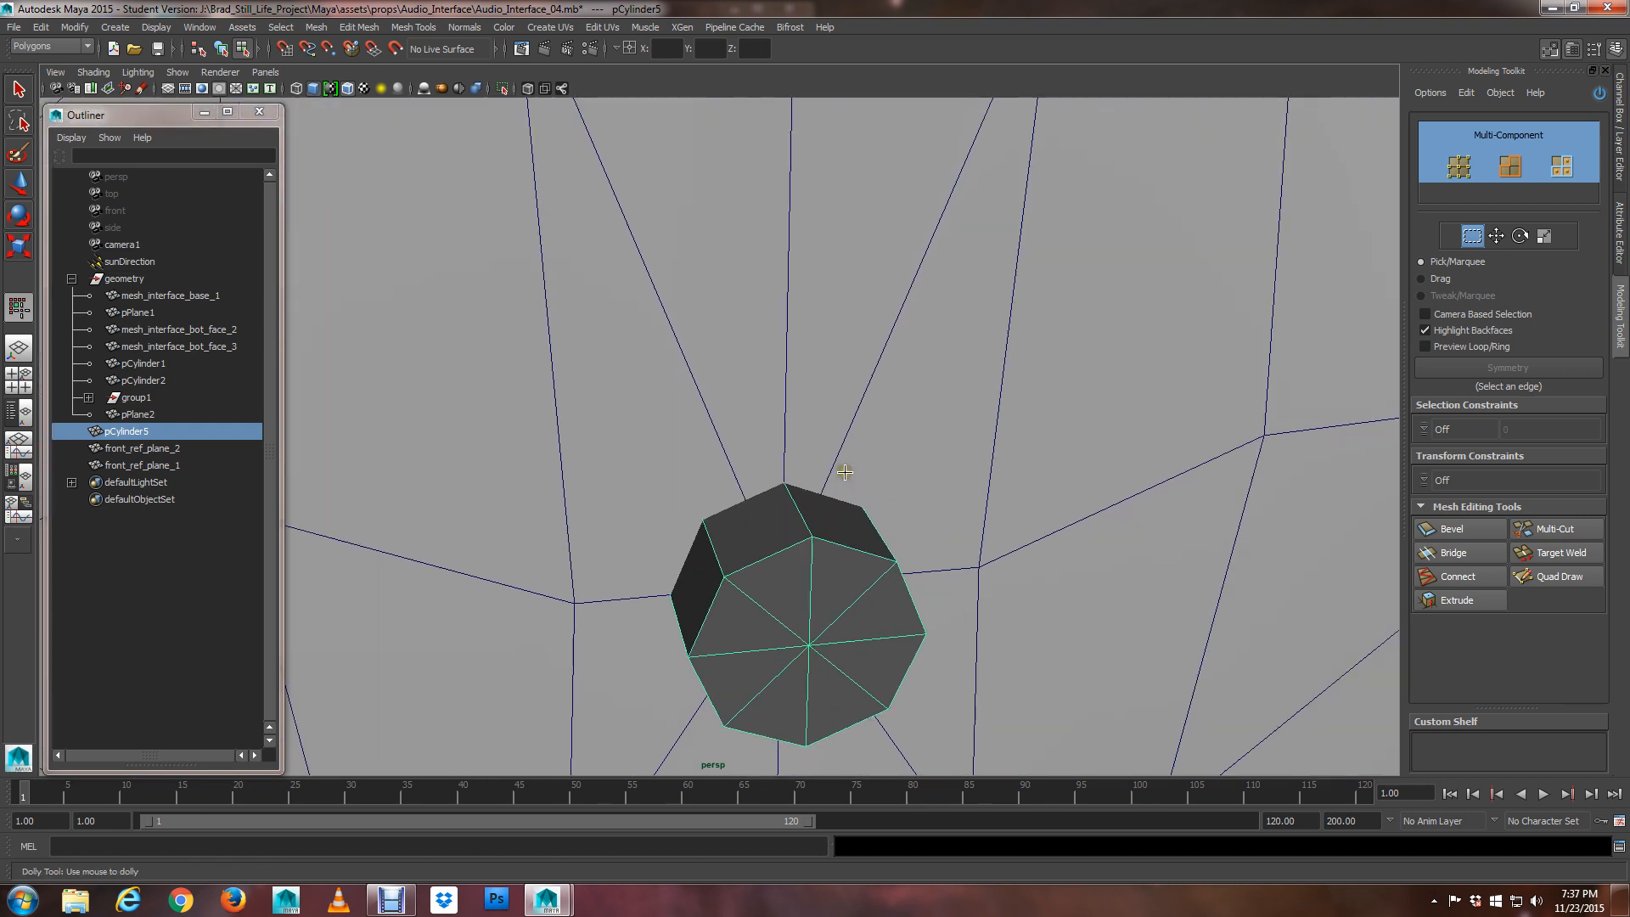
{"action": "left_click_drag", "start_coordinate": [839, 556], "coordinate": [809, 552], "text": "alt"}
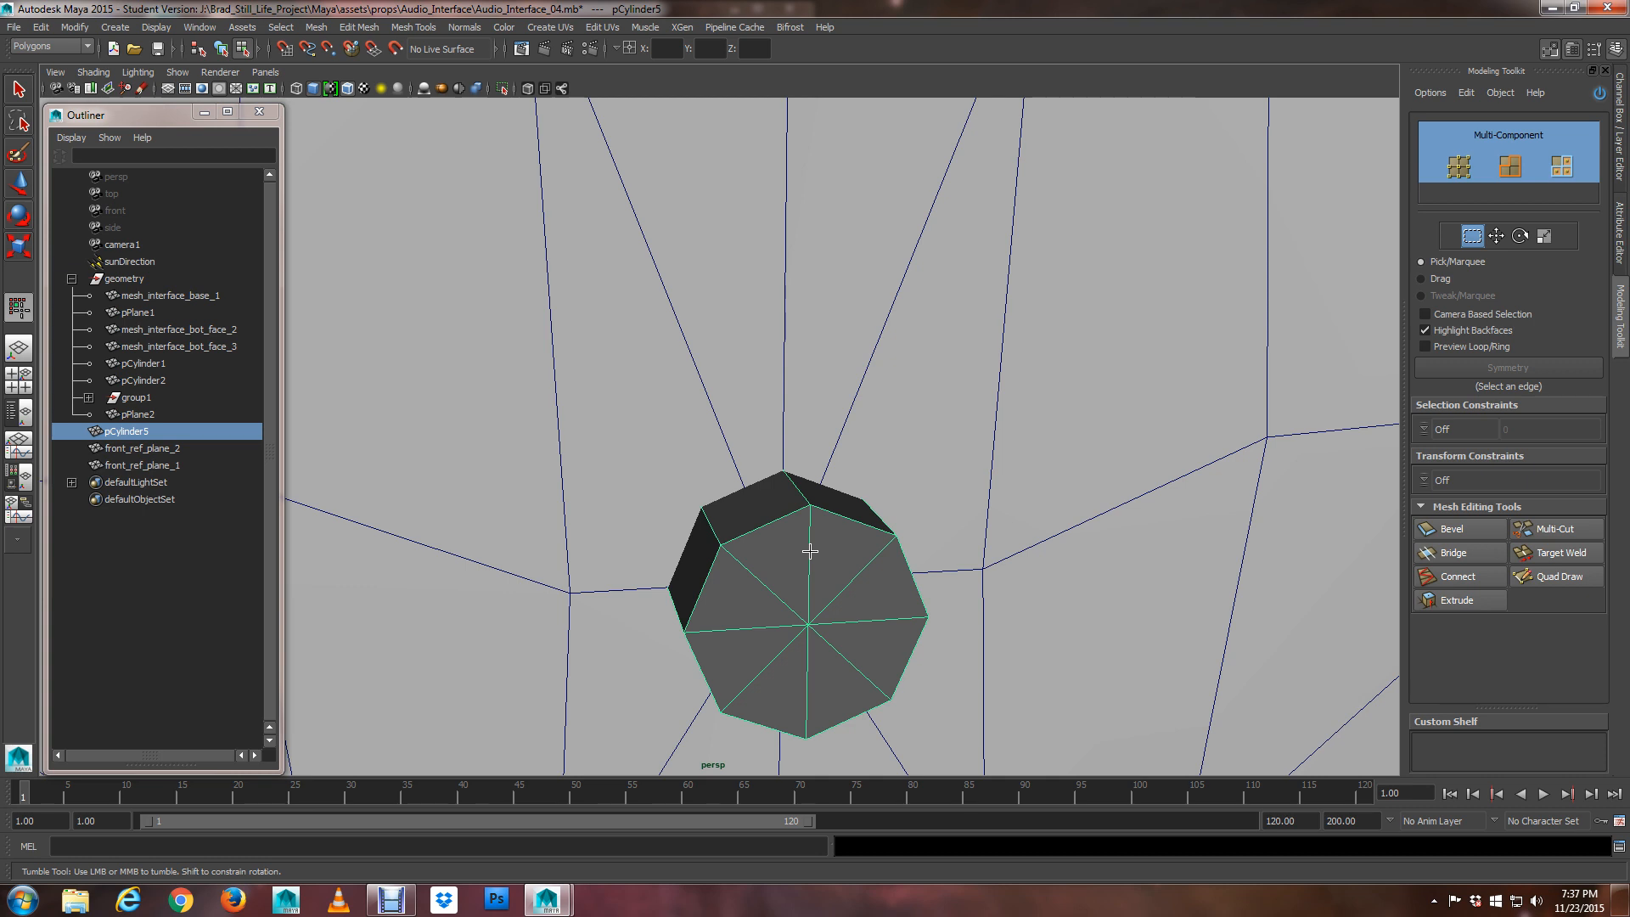
{"action": "left_click_drag", "start_coordinate": [810, 551], "coordinate": [814, 447], "text": "alt"}
{"action": "key", "text": "q"}
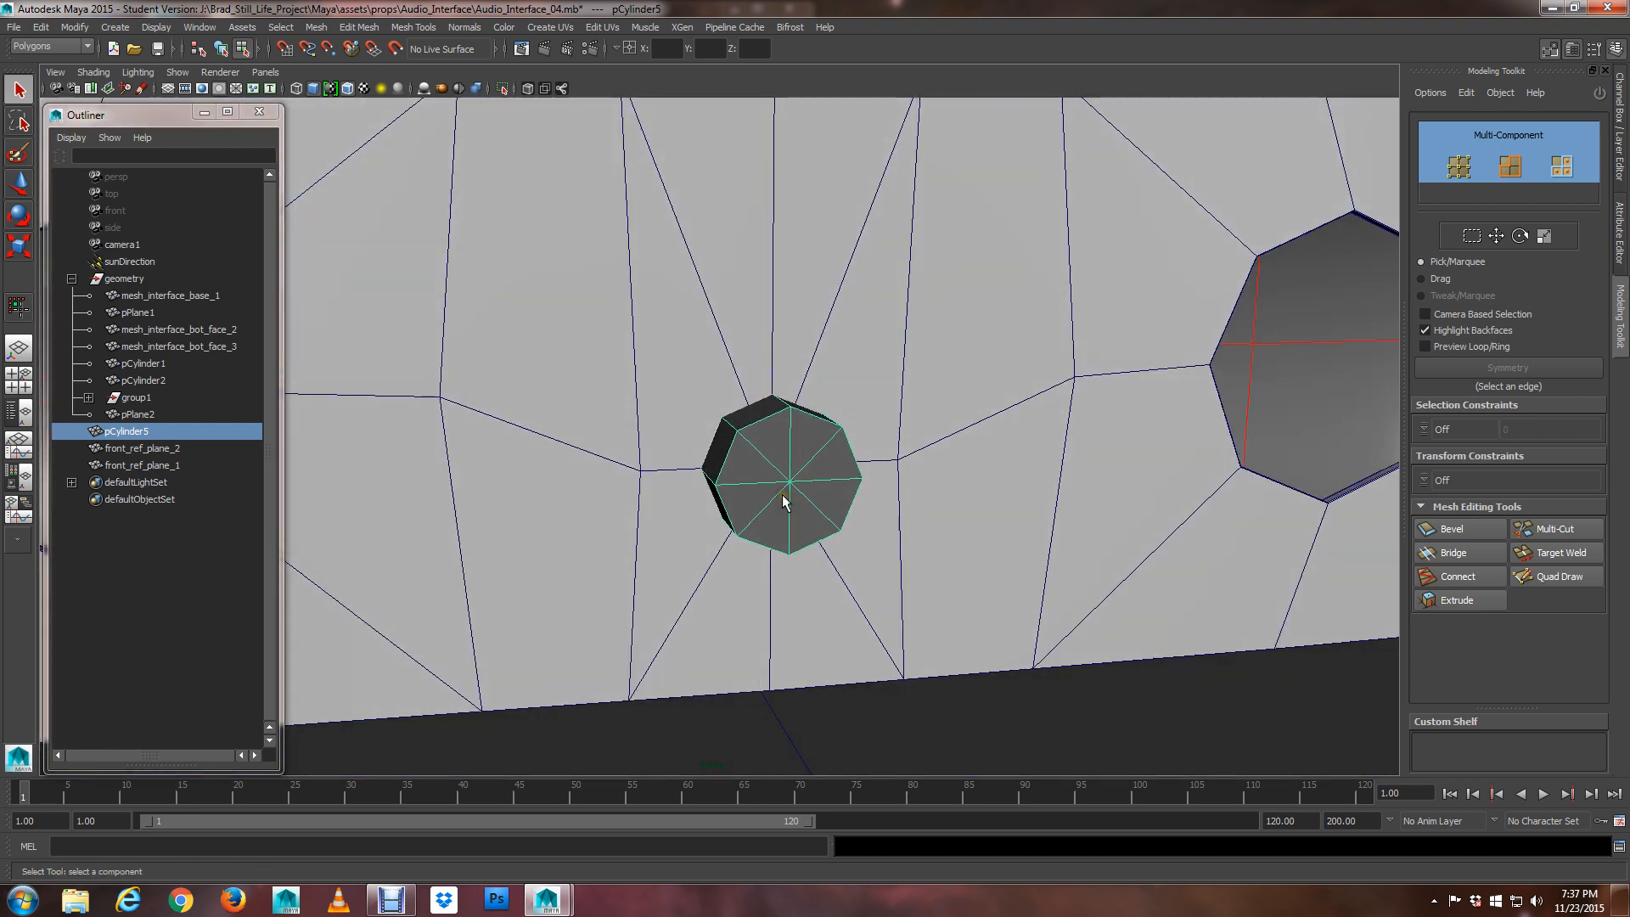
Duplicate the center guide cylinder and move the copy along X toward the left large hole, to about X -1.97
{"action": "scroll", "coordinate": [789, 488], "scroll_direction": "down", "scroll_amount": 2}
{"action": "key", "text": "w"}
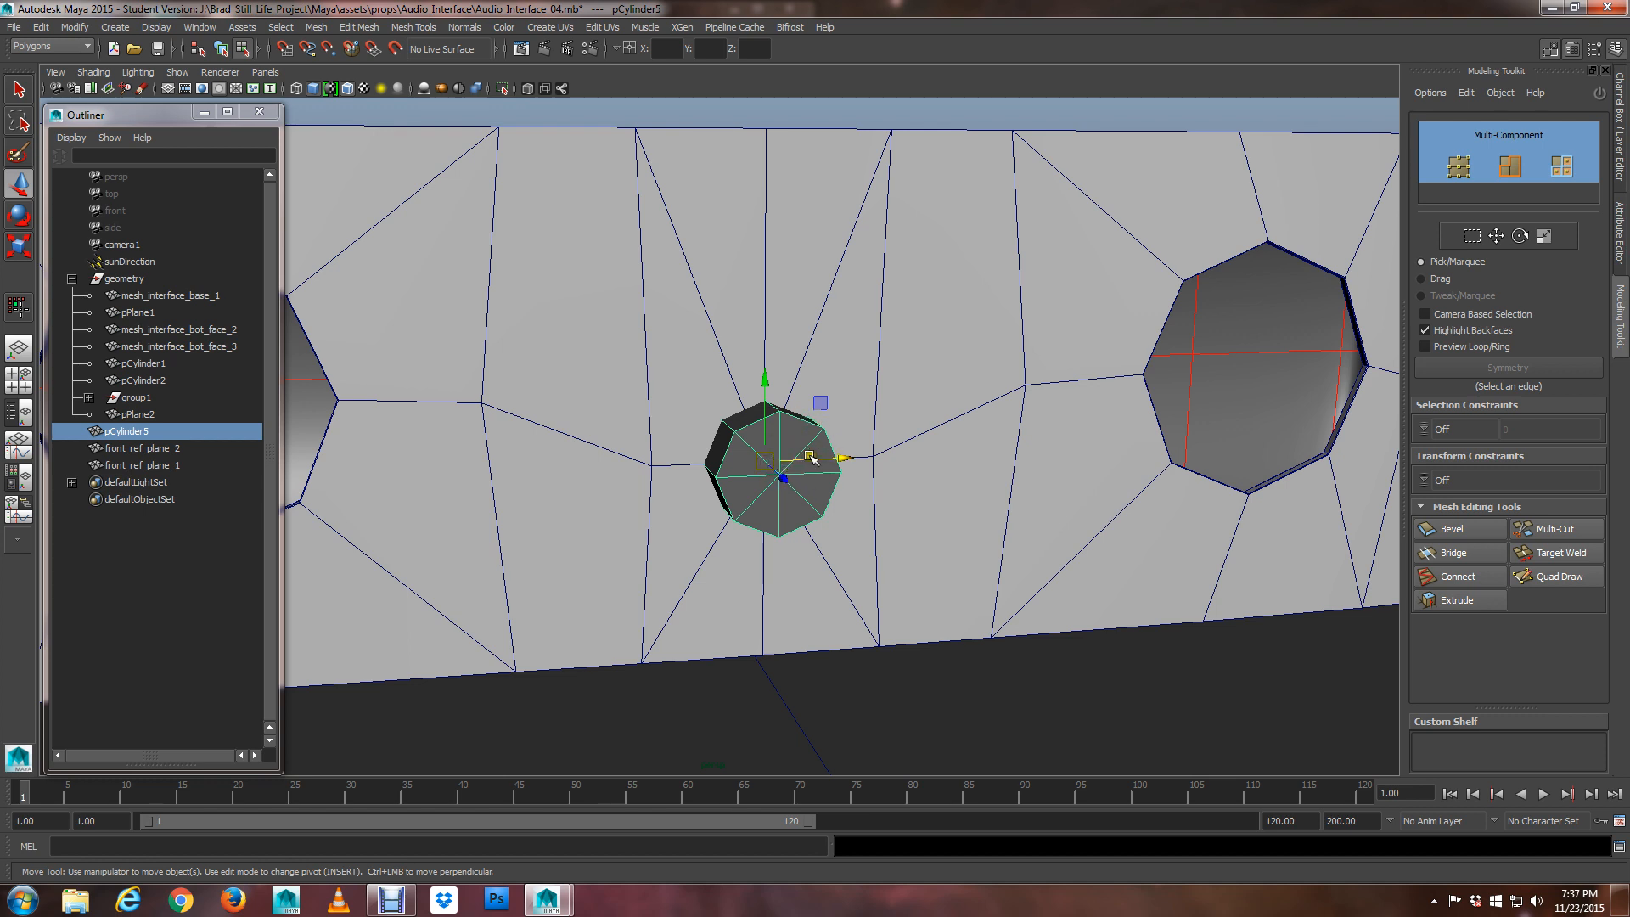
{"action": "key", "text": "ctrl+d"}
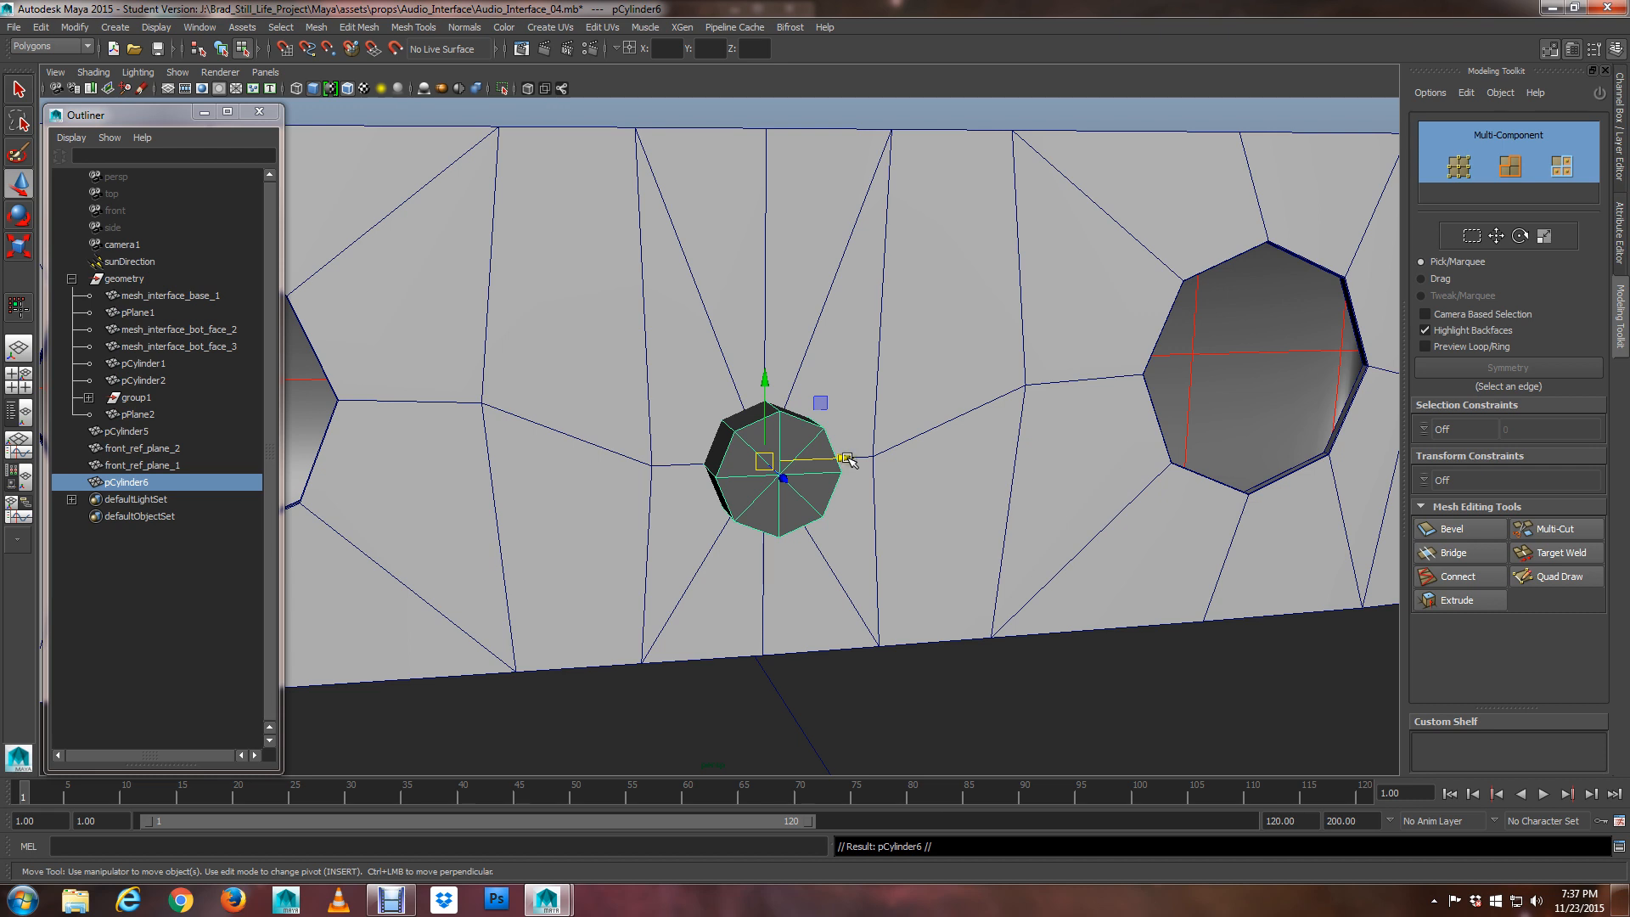
{"action": "left_click_drag", "start_coordinate": [847, 458], "coordinate": [618, 481]}
{"action": "scroll", "coordinate": [670, 509], "scroll_direction": "down", "scroll_amount": 3}
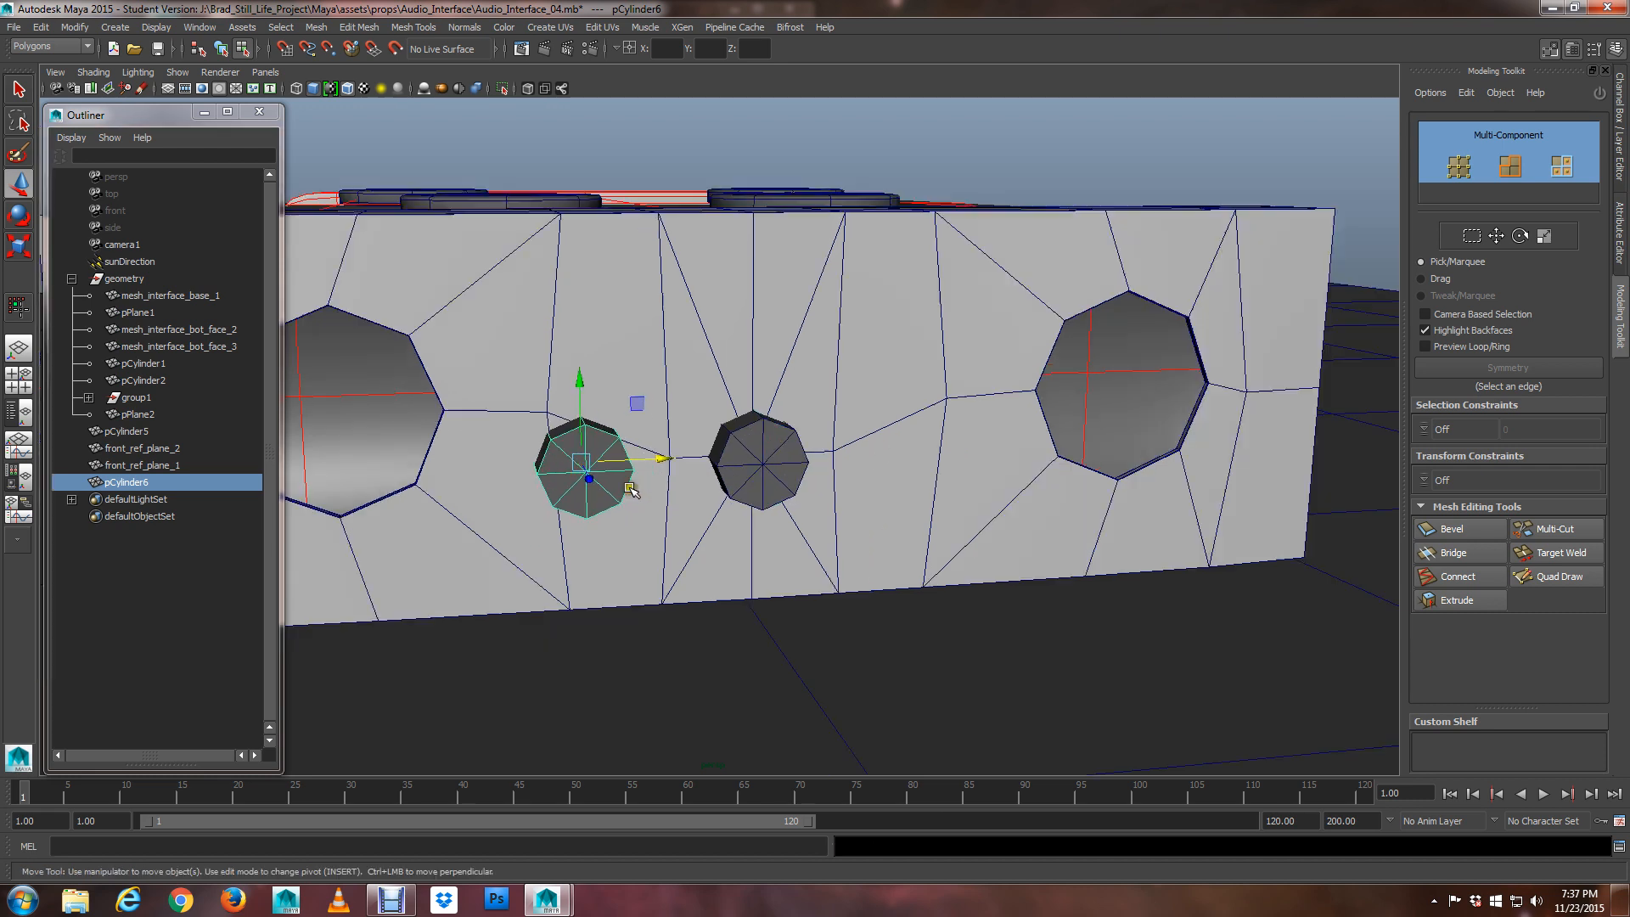
{"action": "left_click_drag", "start_coordinate": [713, 531], "coordinate": [749, 551], "text": "alt"}
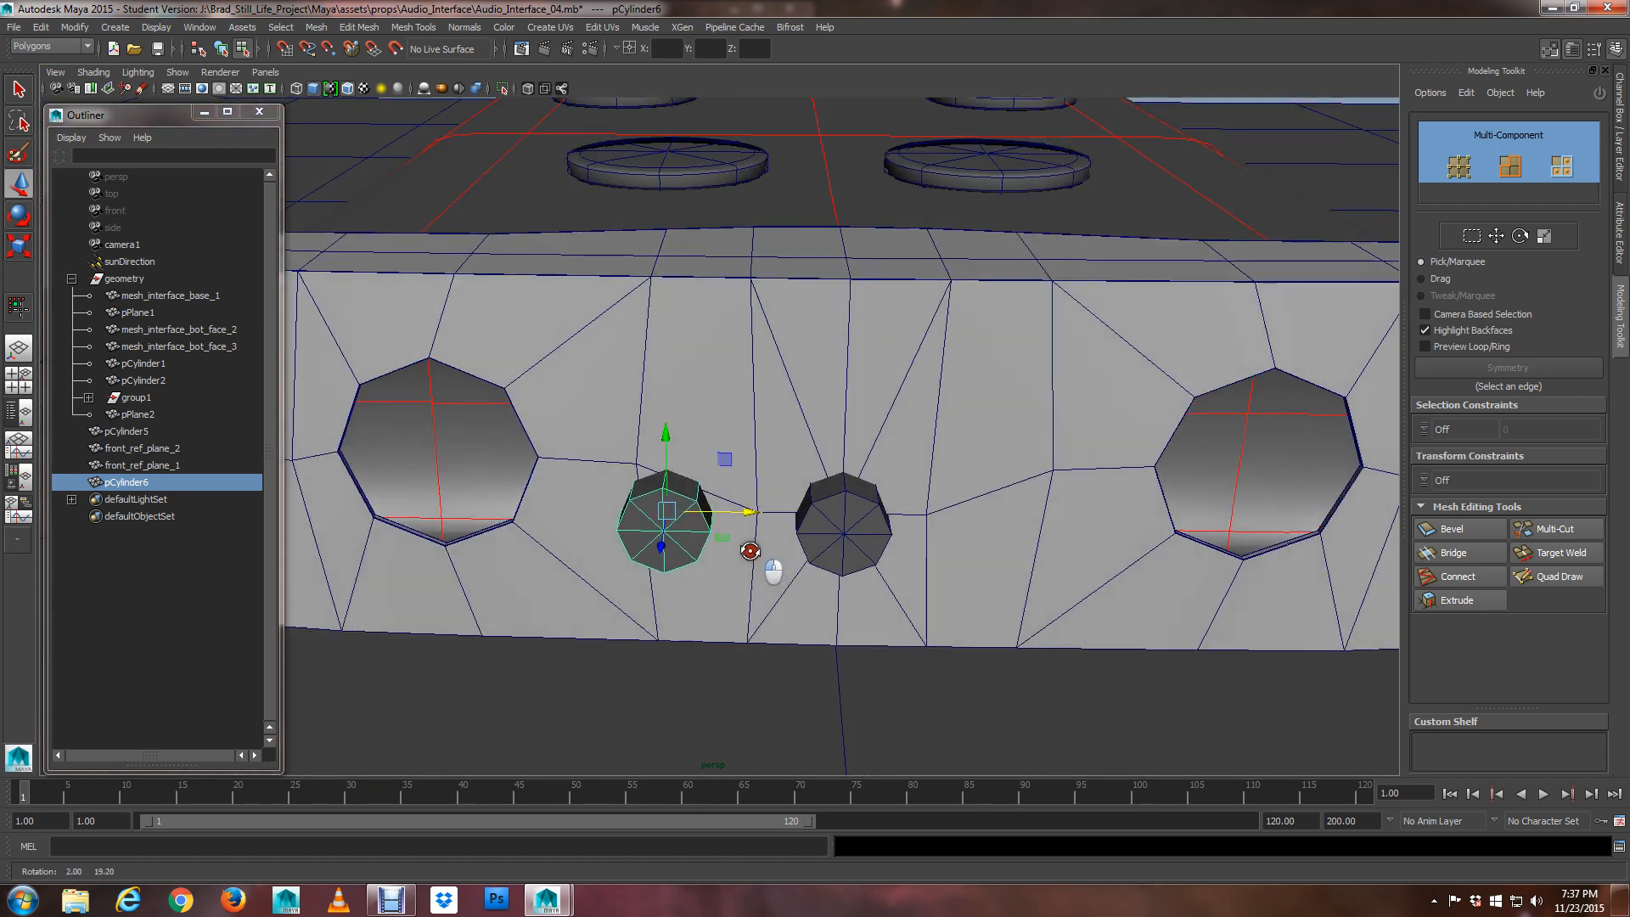
{"action": "middle_click_drag", "start_coordinate": [750, 551], "coordinate": [783, 495], "text": "alt"}
{"action": "key", "text": "q"}
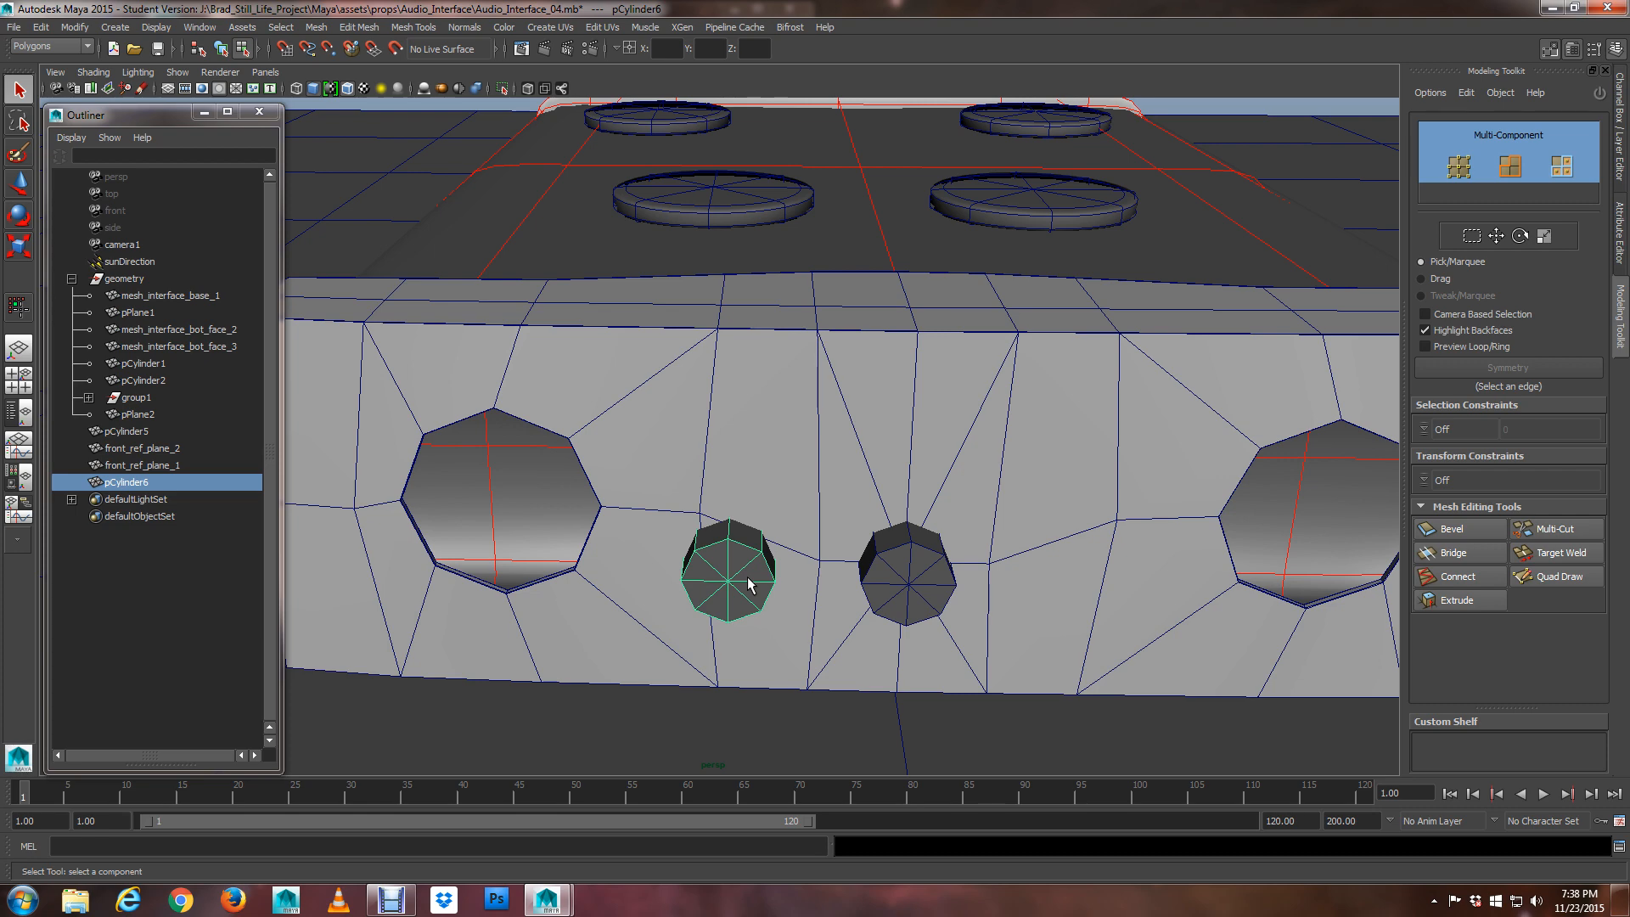
Duplicate the left guide cylinder in place and put the new copy in its own group
{"action": "scroll", "coordinate": [749, 584], "scroll_direction": "down", "scroll_amount": 2}
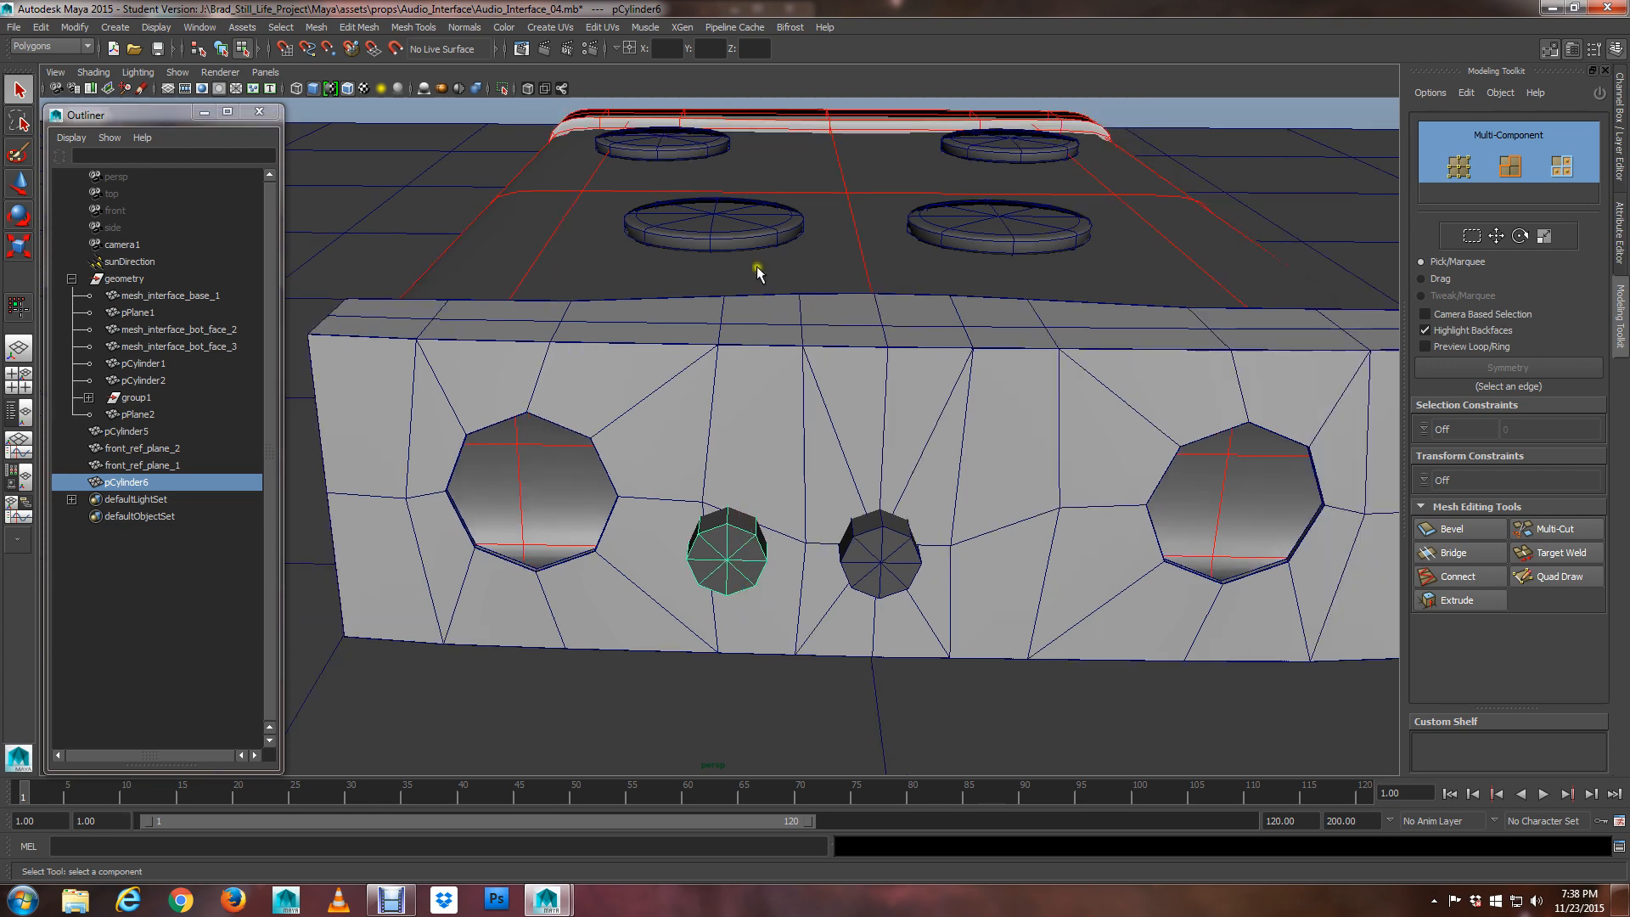
{"action": "scroll", "coordinate": [729, 329], "scroll_direction": "up", "scroll_amount": 3}
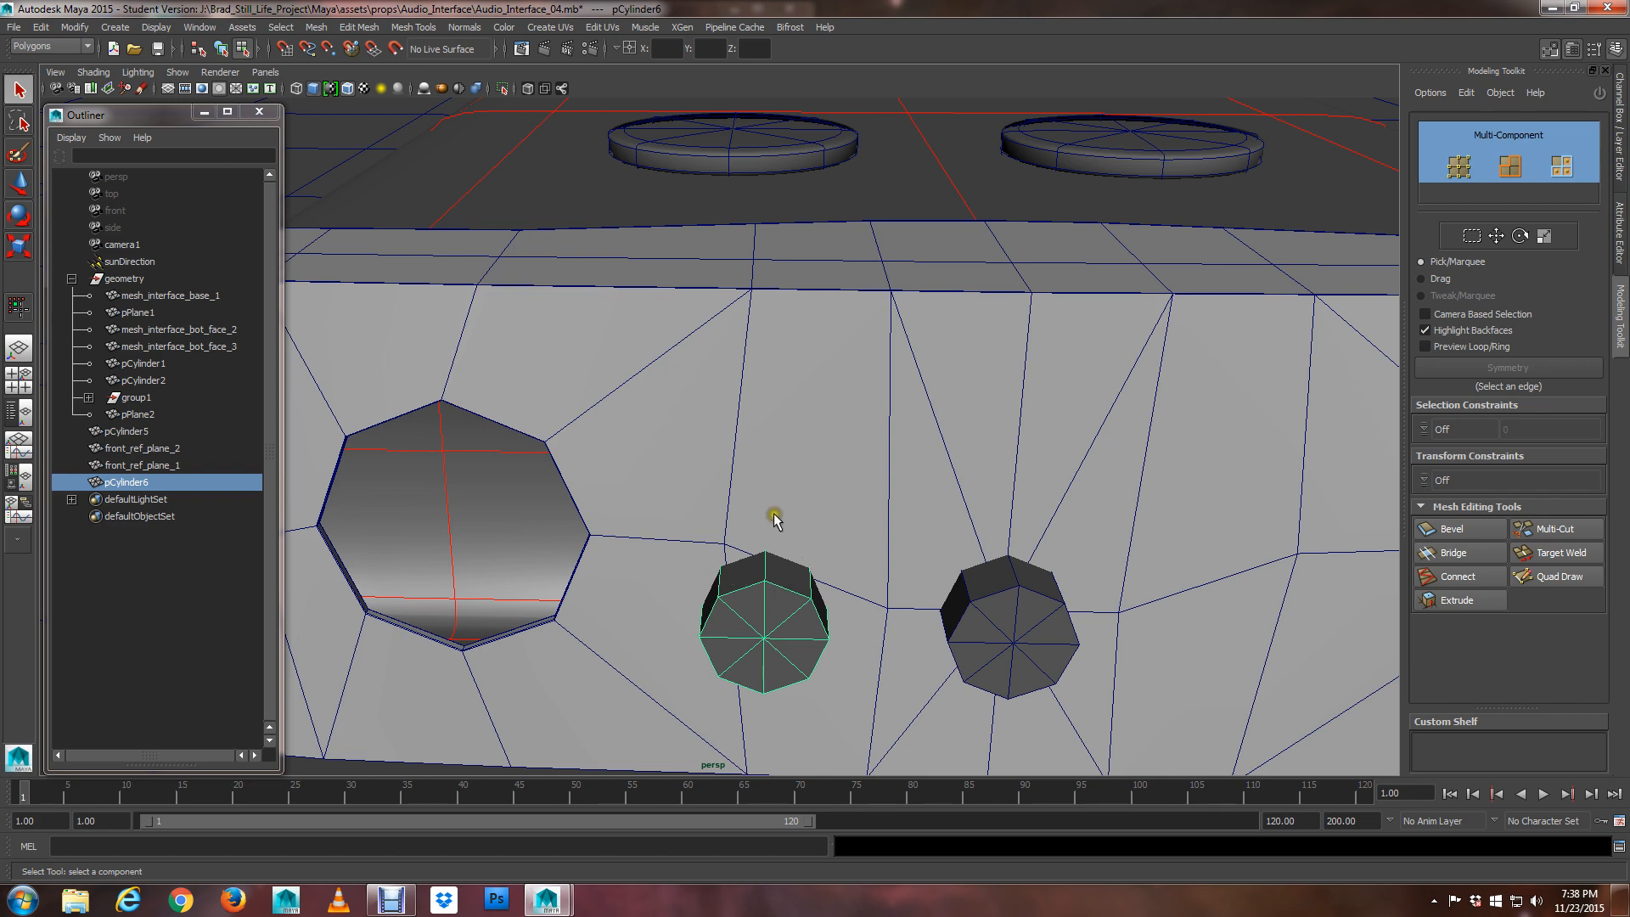
{"action": "middle_click_drag", "start_coordinate": [795, 599], "coordinate": [718, 573], "text": "alt"}
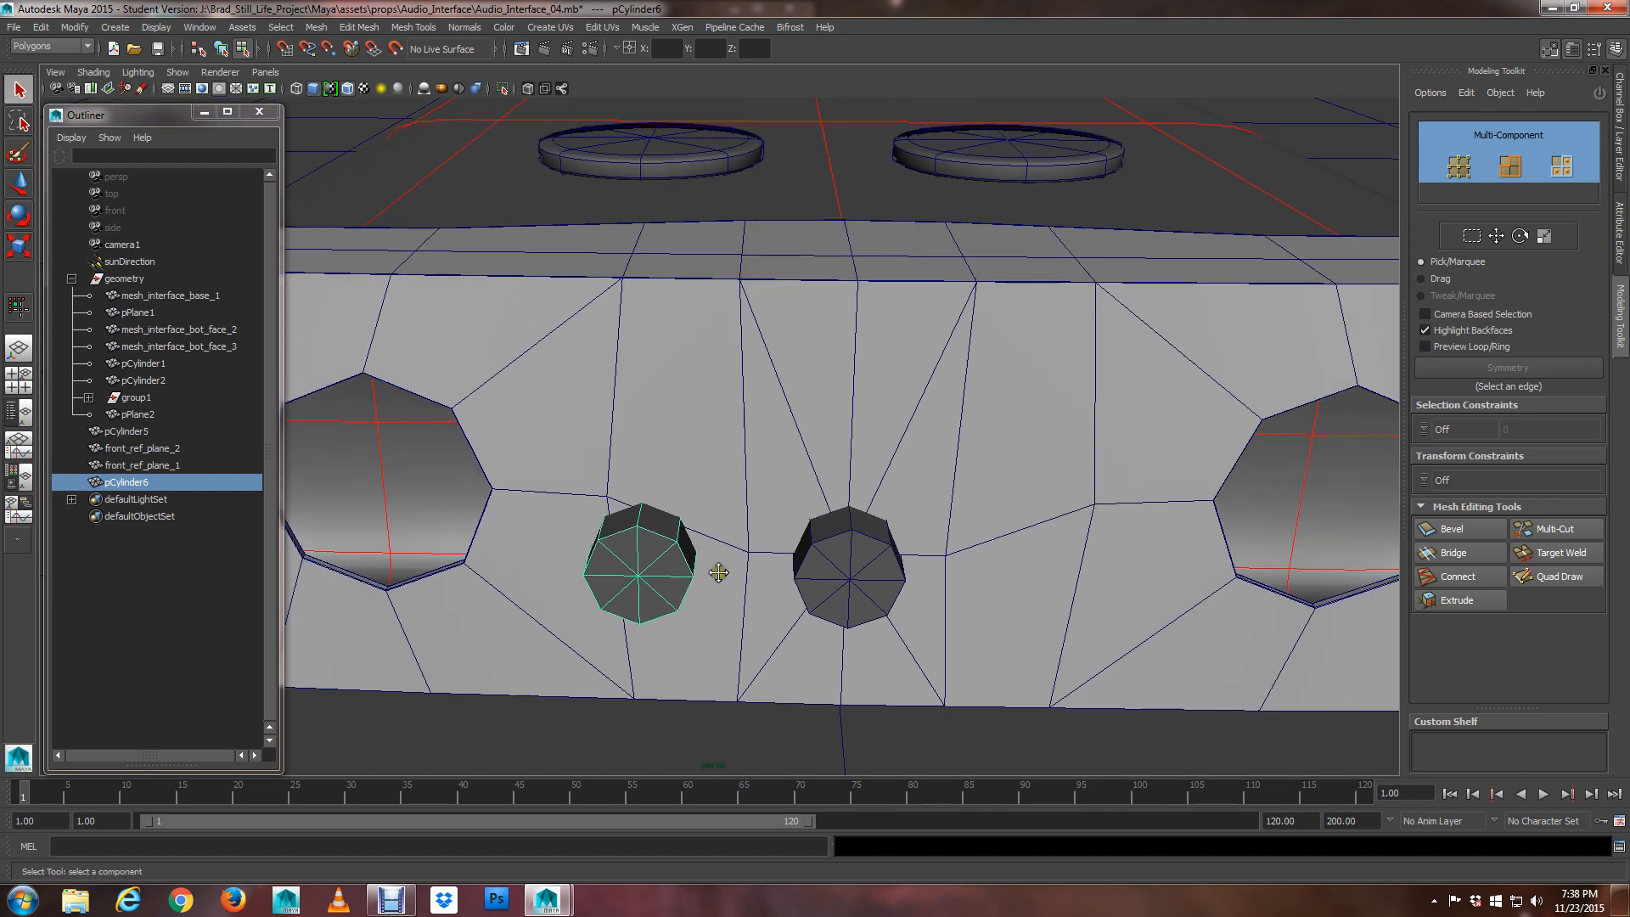
{"action": "left_click_drag", "start_coordinate": [727, 579], "coordinate": [716, 542], "text": "alt"}
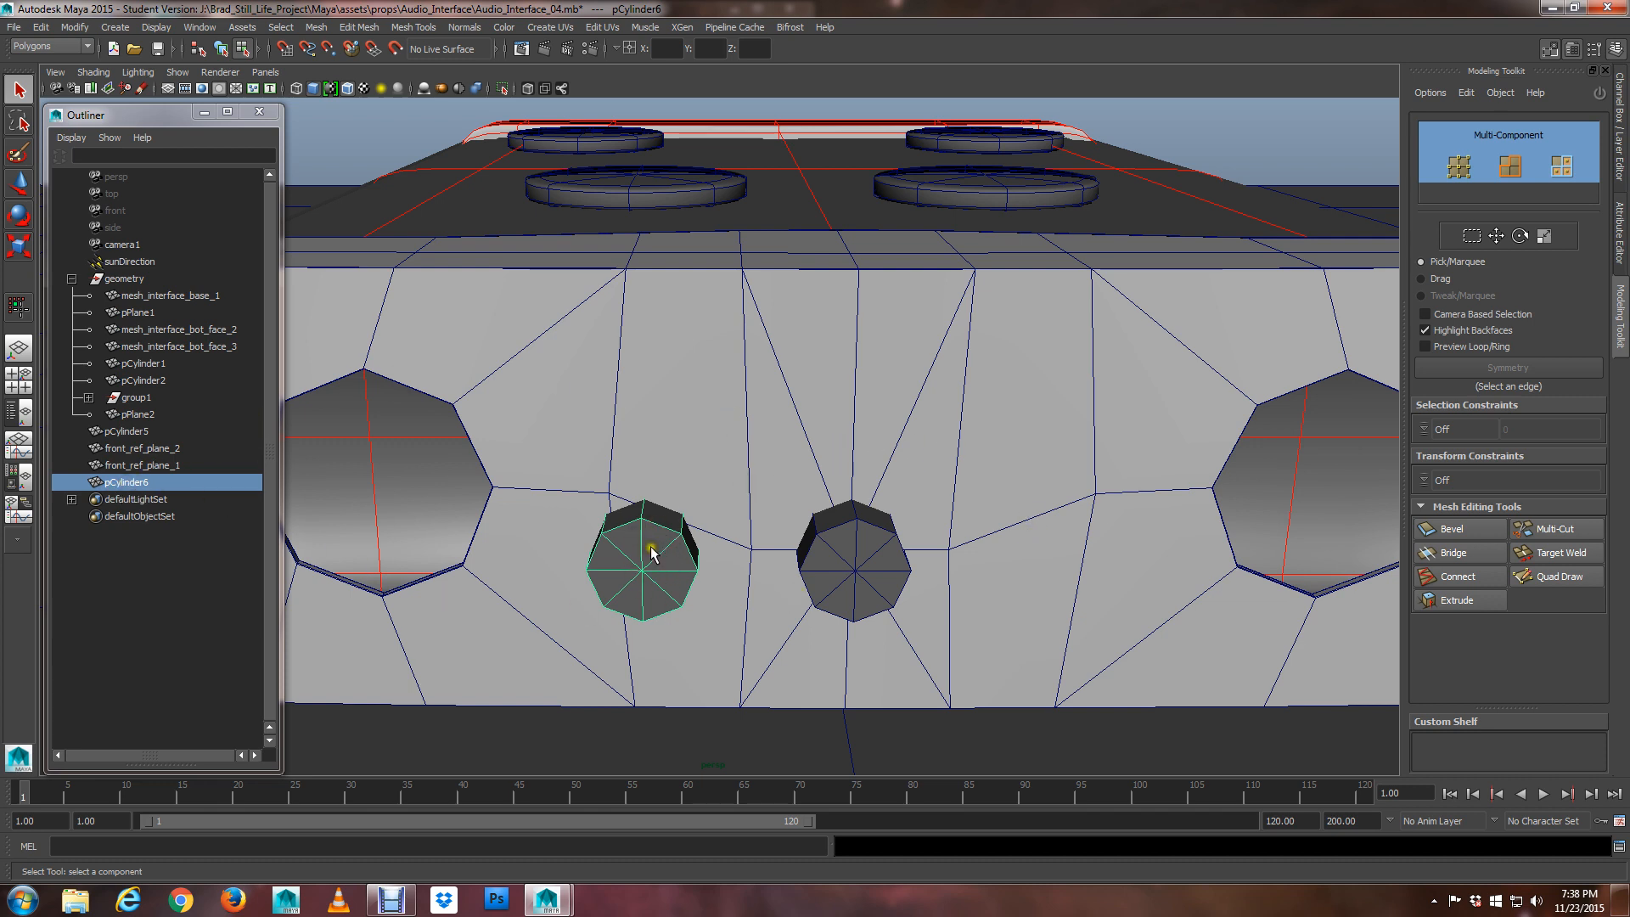
{"action": "key", "text": "ctrl+d"}
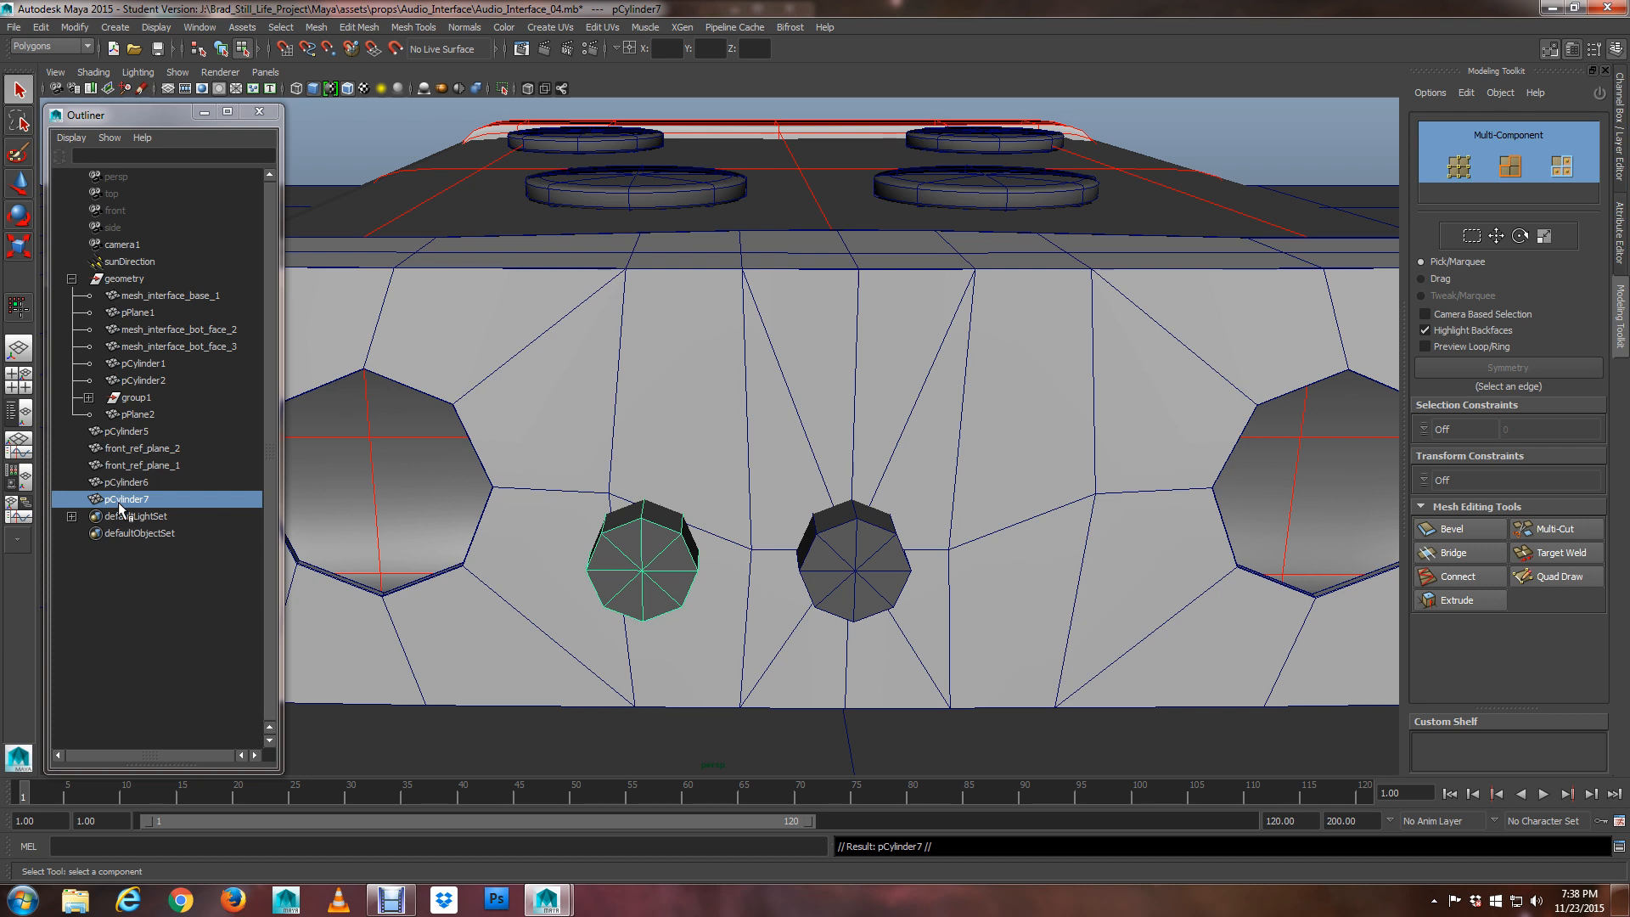
{"action": "key", "text": "ctrl+g"}
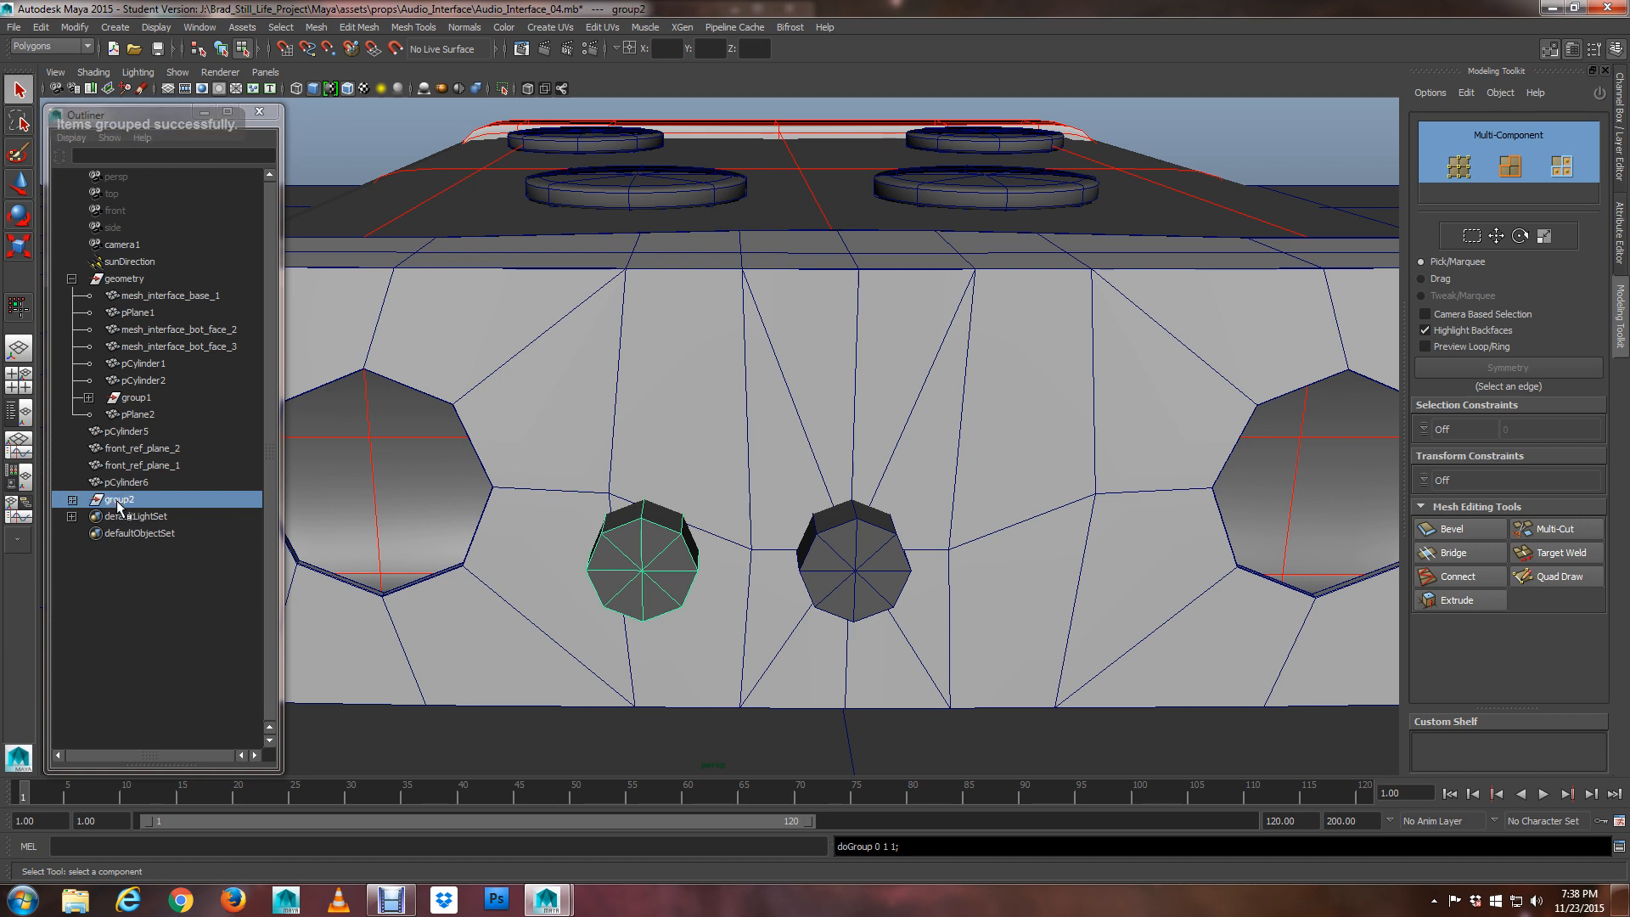
Mirror the grouped cylinder to the opposite side by setting the group's Scale X to -1
{"action": "key", "text": "ctrl+a"}
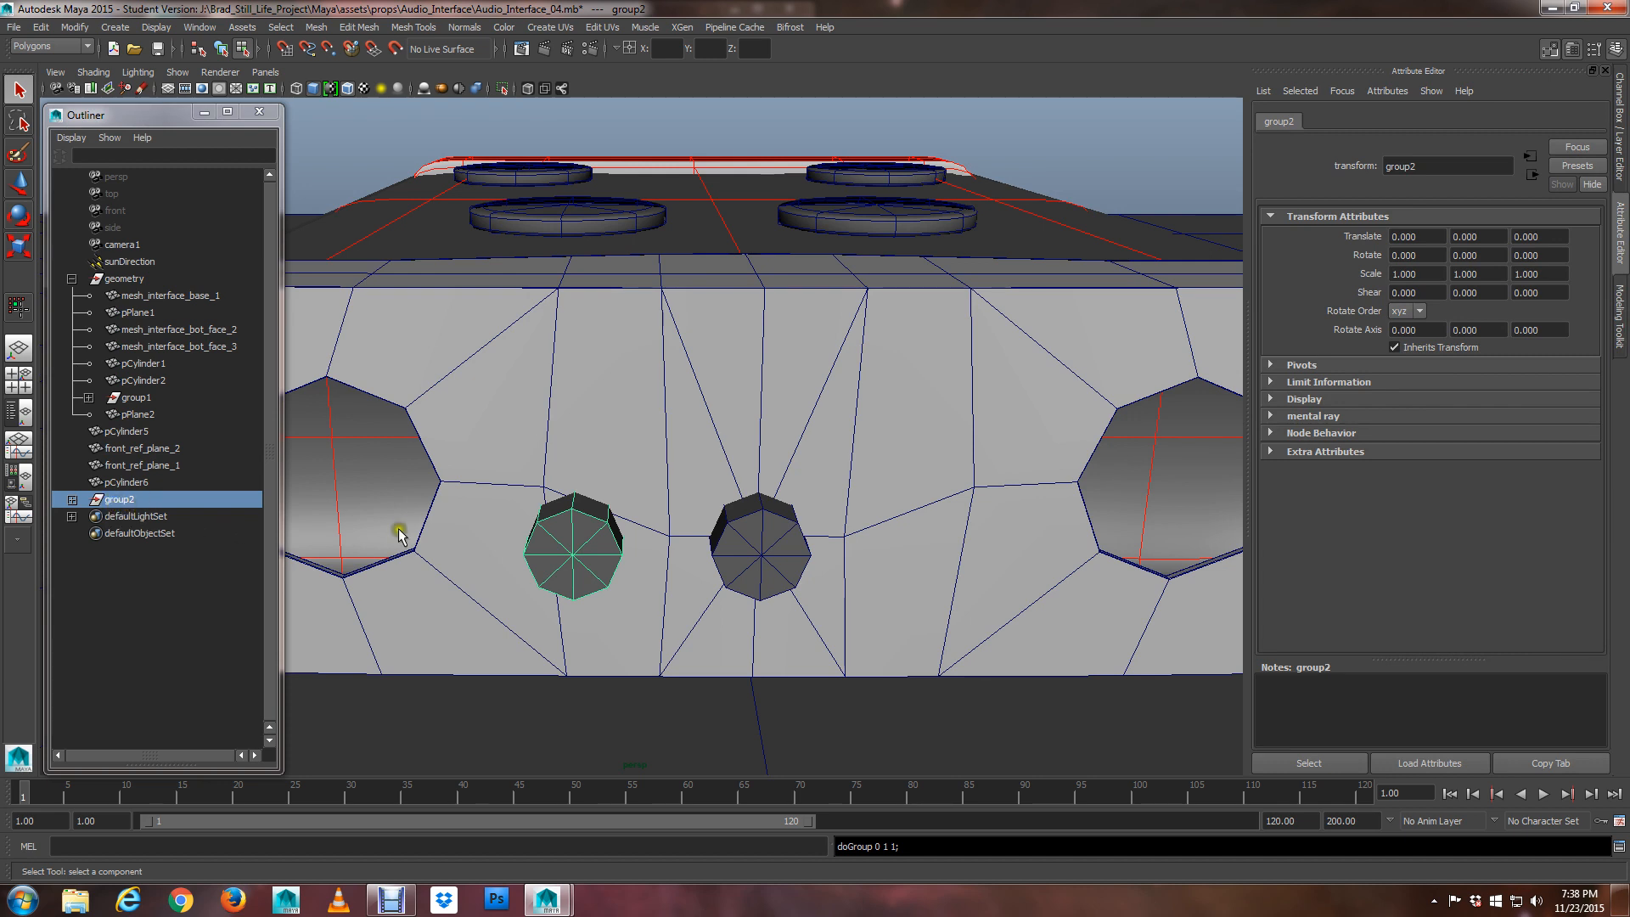
{"action": "key", "text": "w"}
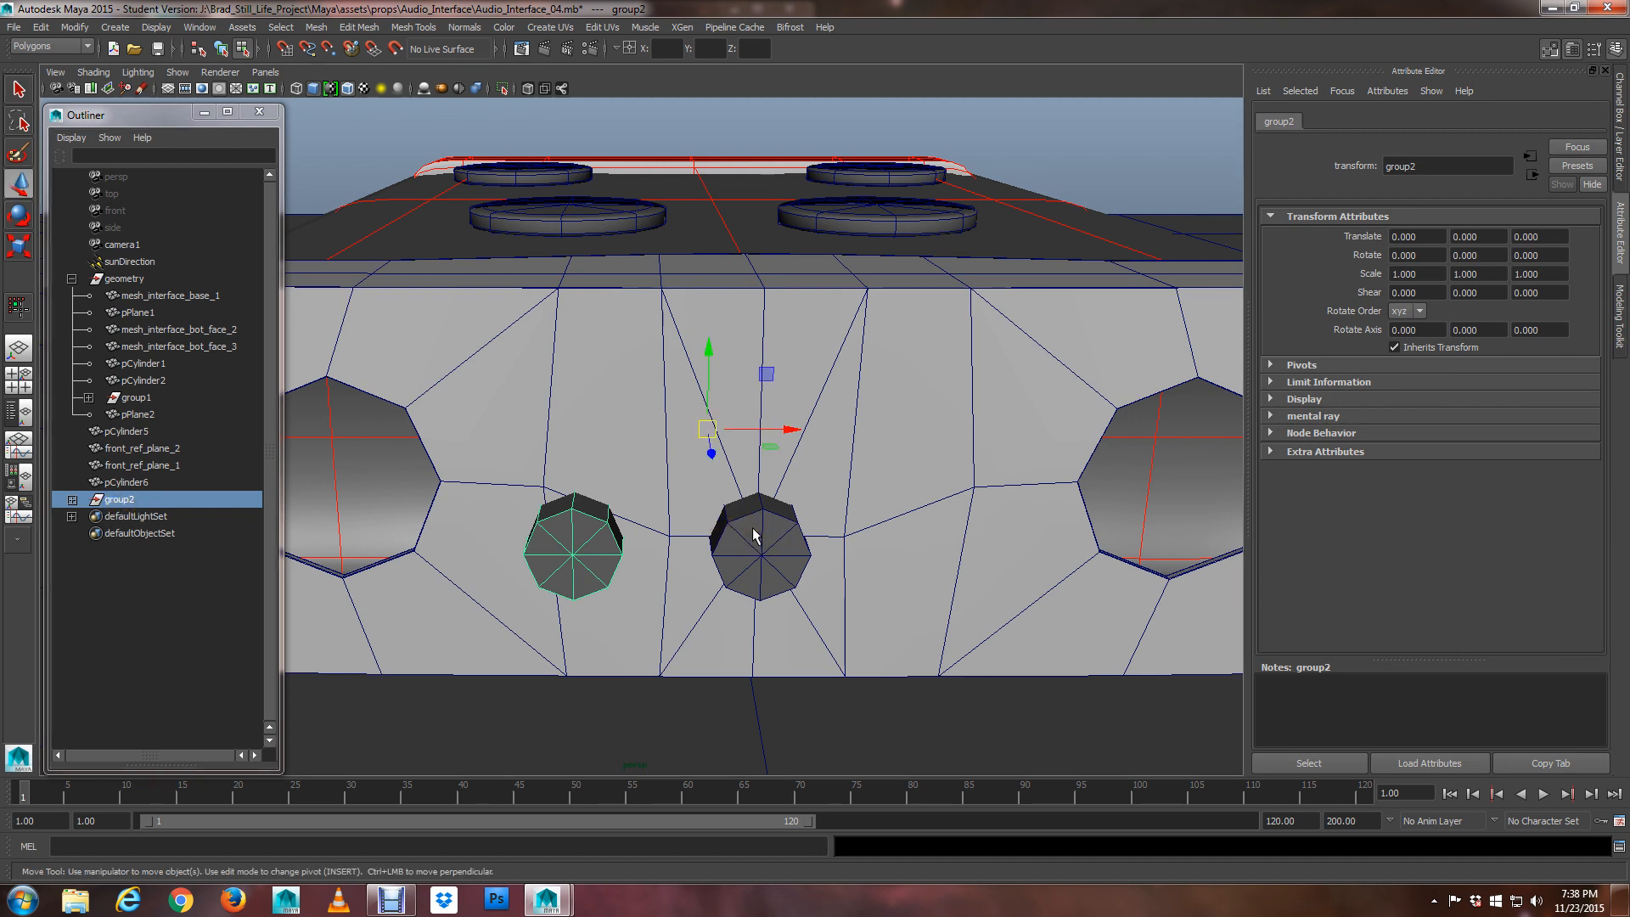
{"action": "left_click_drag", "start_coordinate": [762, 547], "coordinate": [748, 546], "text": "alt"}
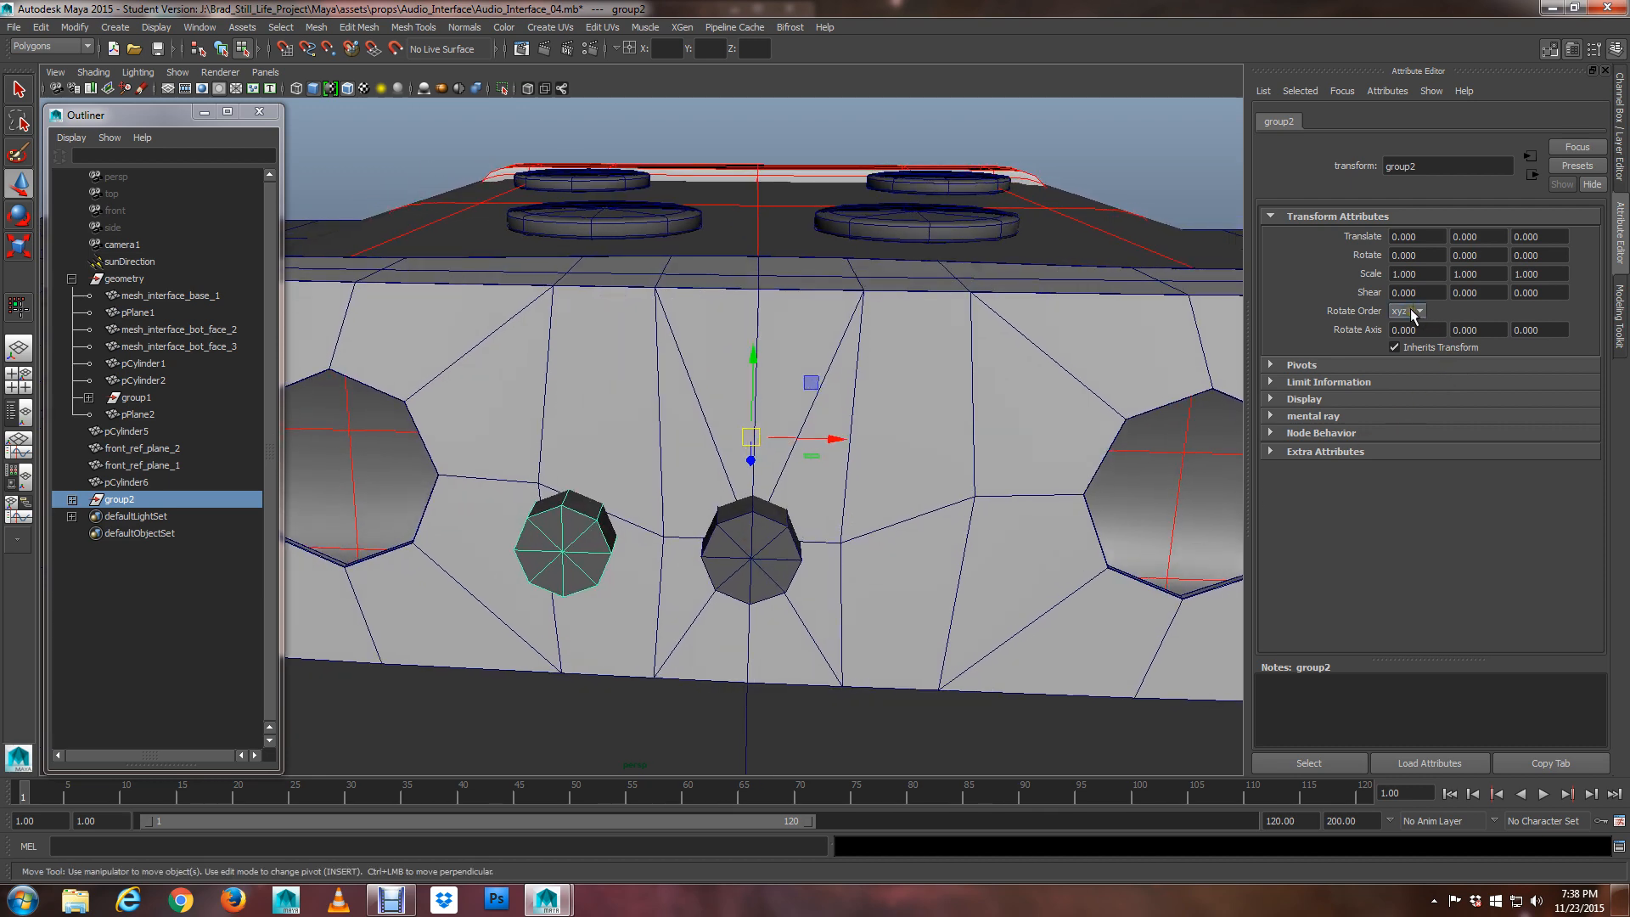
{"action": "key", "text": "ctrl+a"}
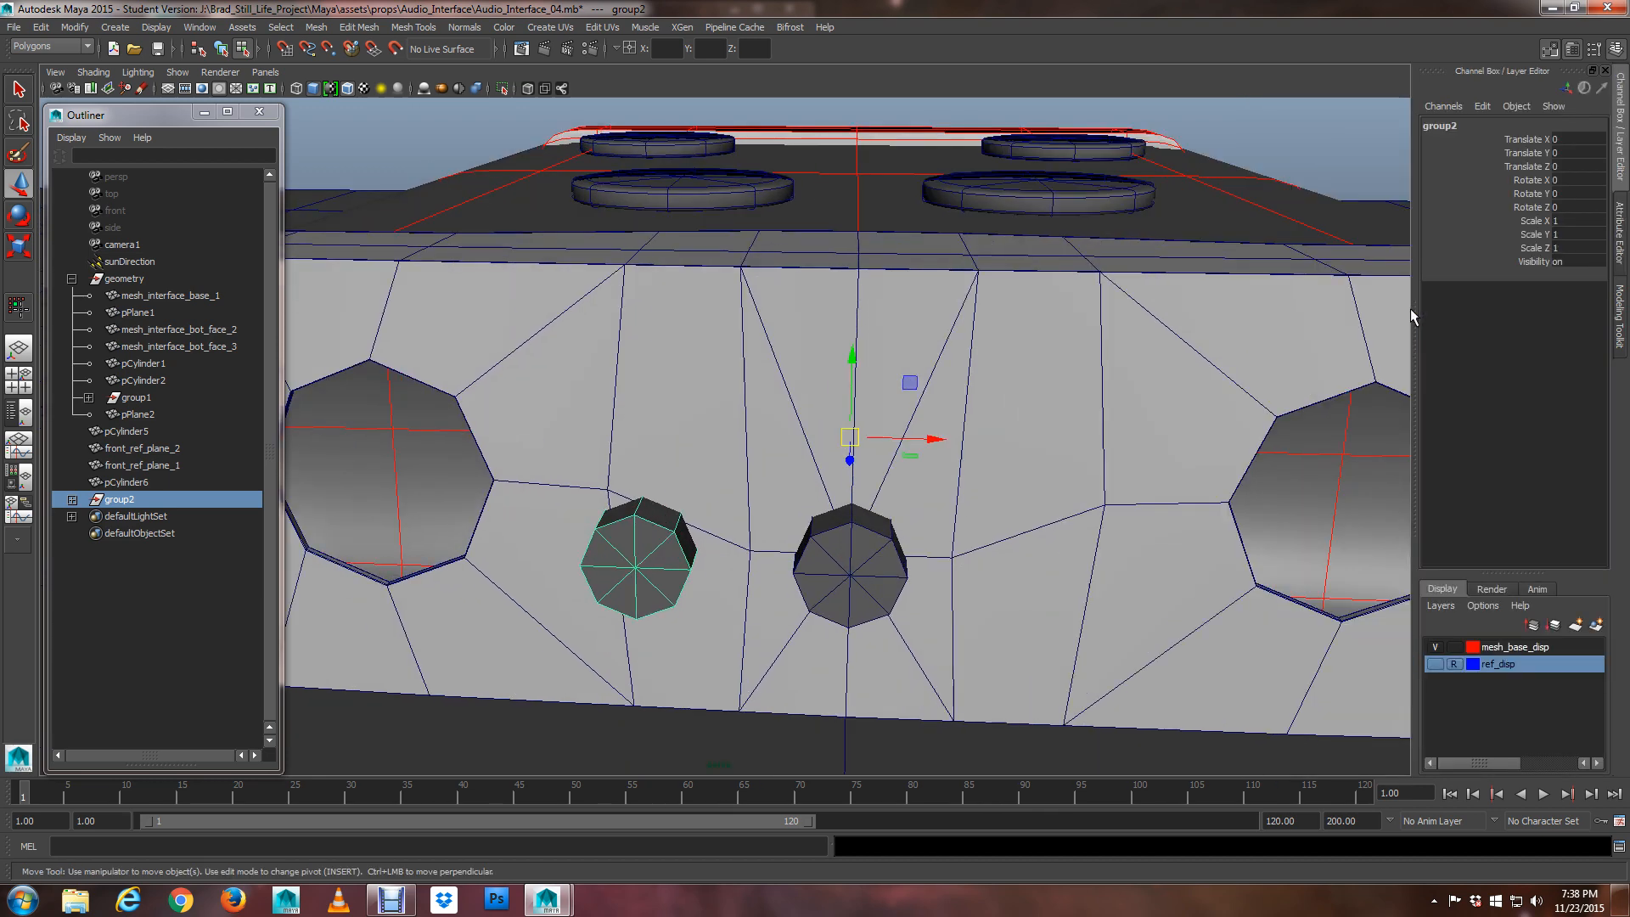
{"action": "left_click", "coordinate": [1566, 217]}
{"action": "type", "text": "-1"}
{"action": "key", "text": "Return"}
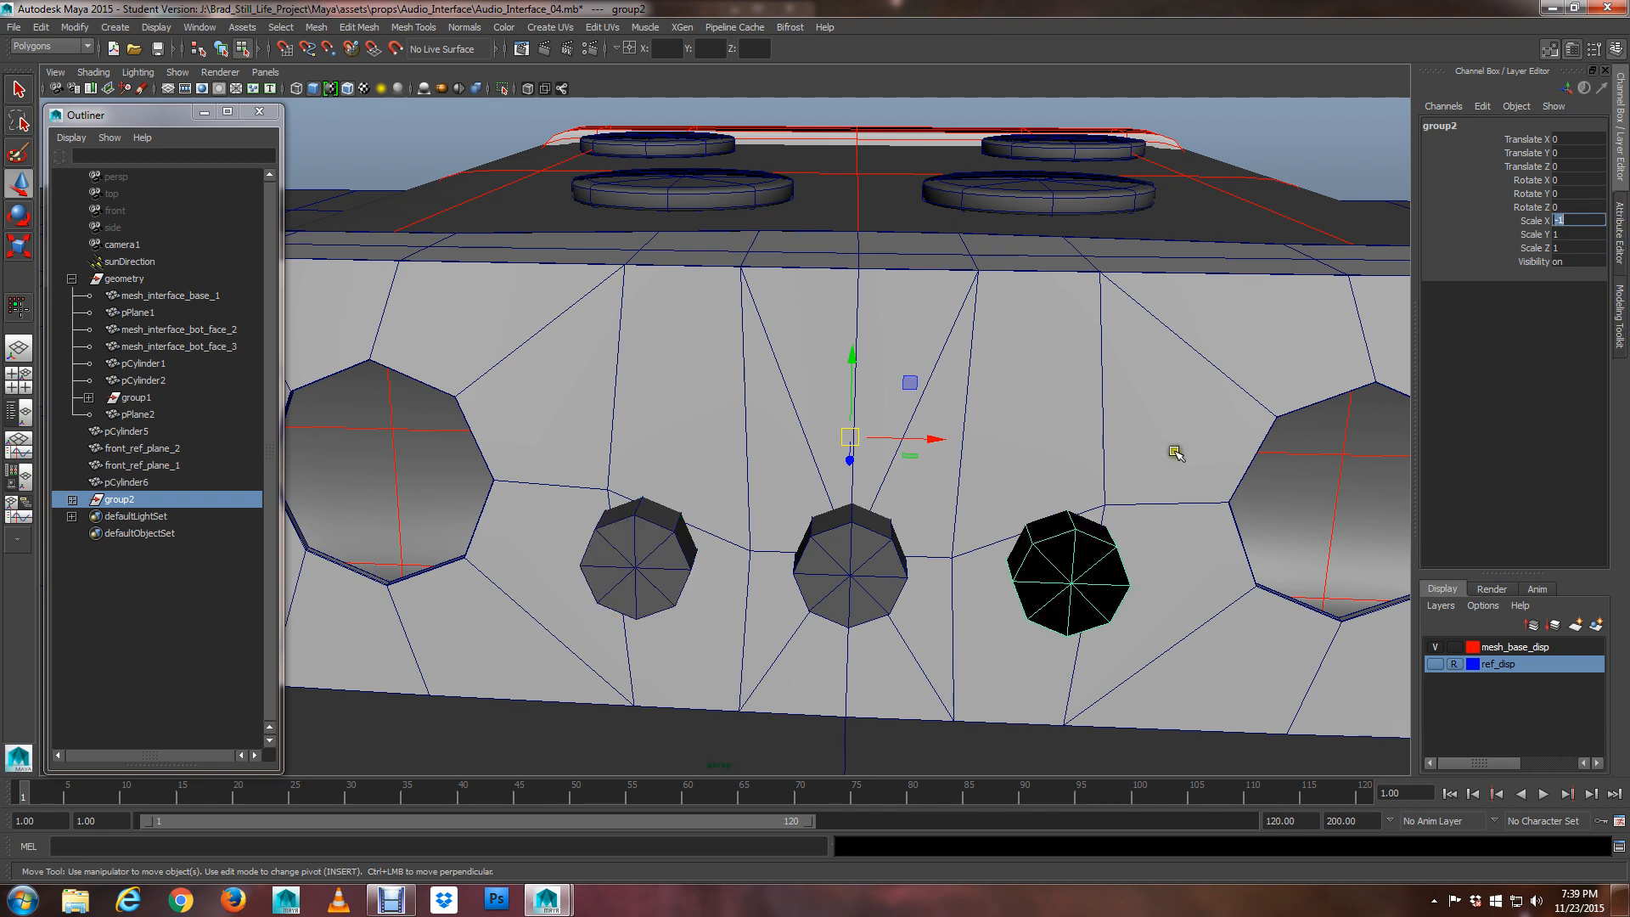
Unparent the mirrored cylinder from its group and delete the empty group
{"action": "left_click_drag", "start_coordinate": [909, 504], "coordinate": [954, 506], "text": "alt"}
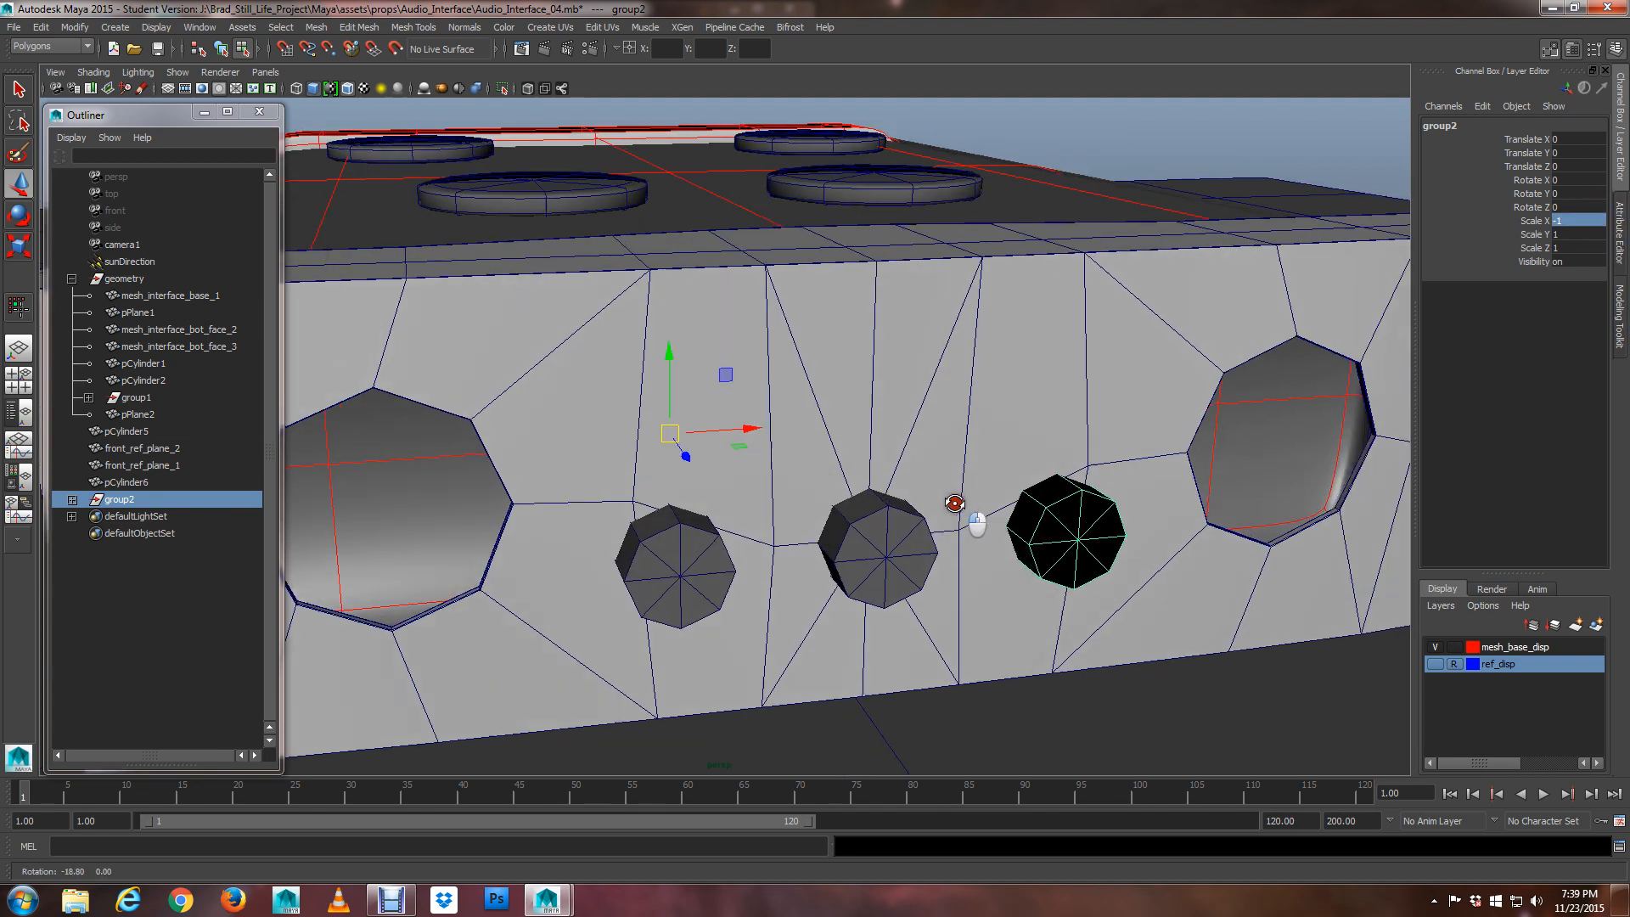
{"action": "left_click", "coordinate": [71, 500]}
{"action": "left_click", "coordinate": [130, 516]}
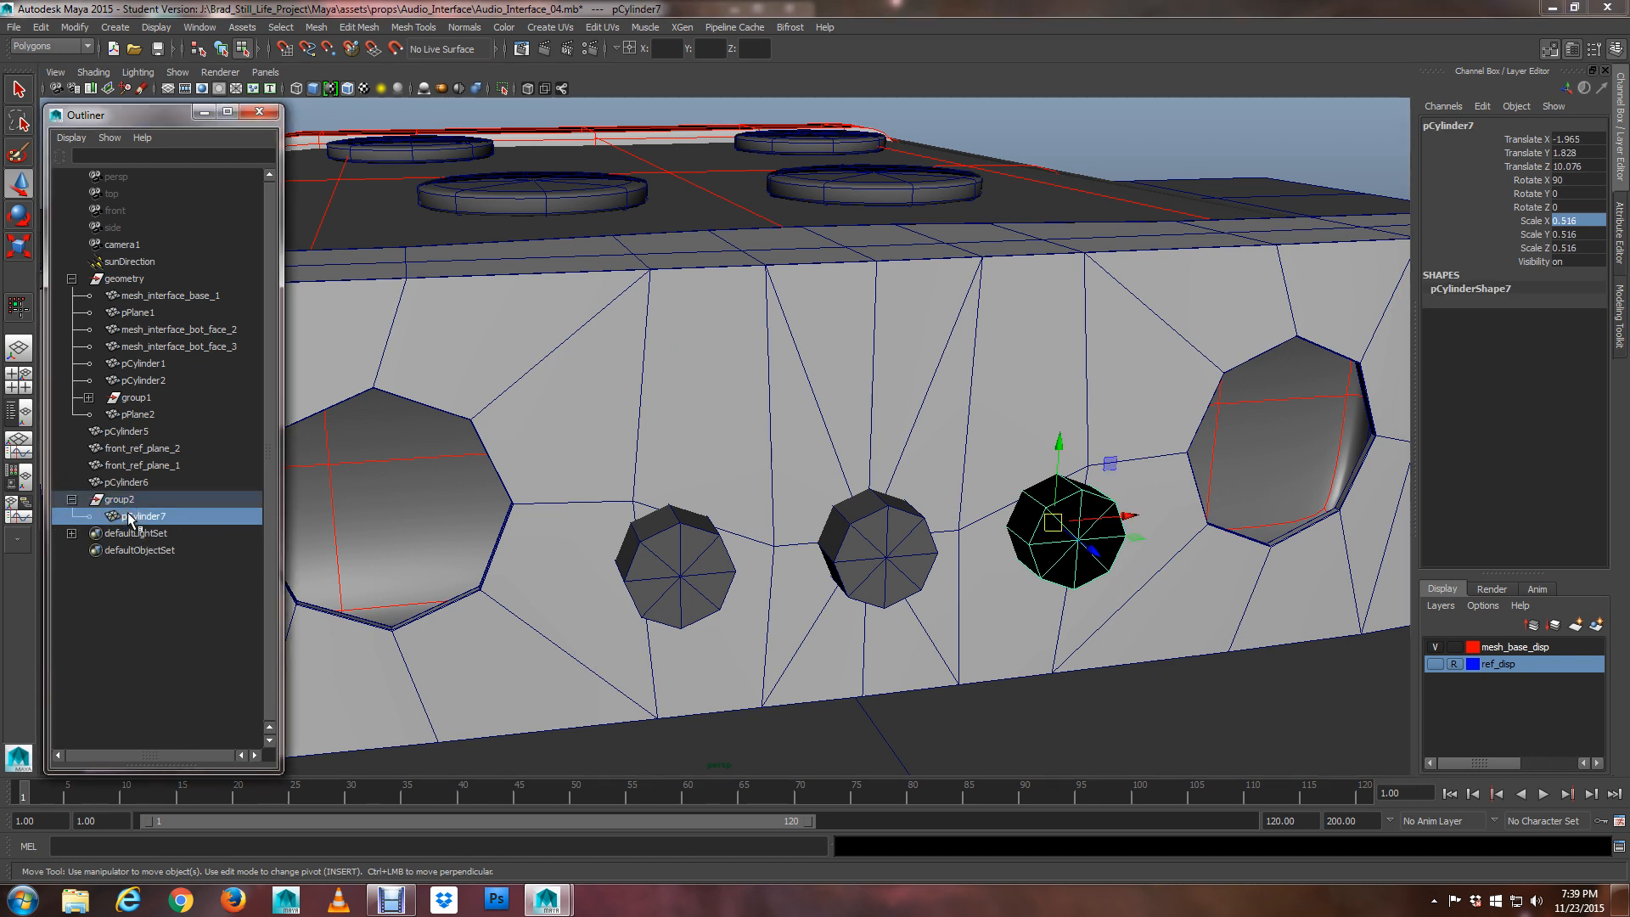
{"action": "key", "text": "shift+p"}
{"action": "left_click", "coordinate": [130, 500]}
{"action": "key", "text": "Delete"}
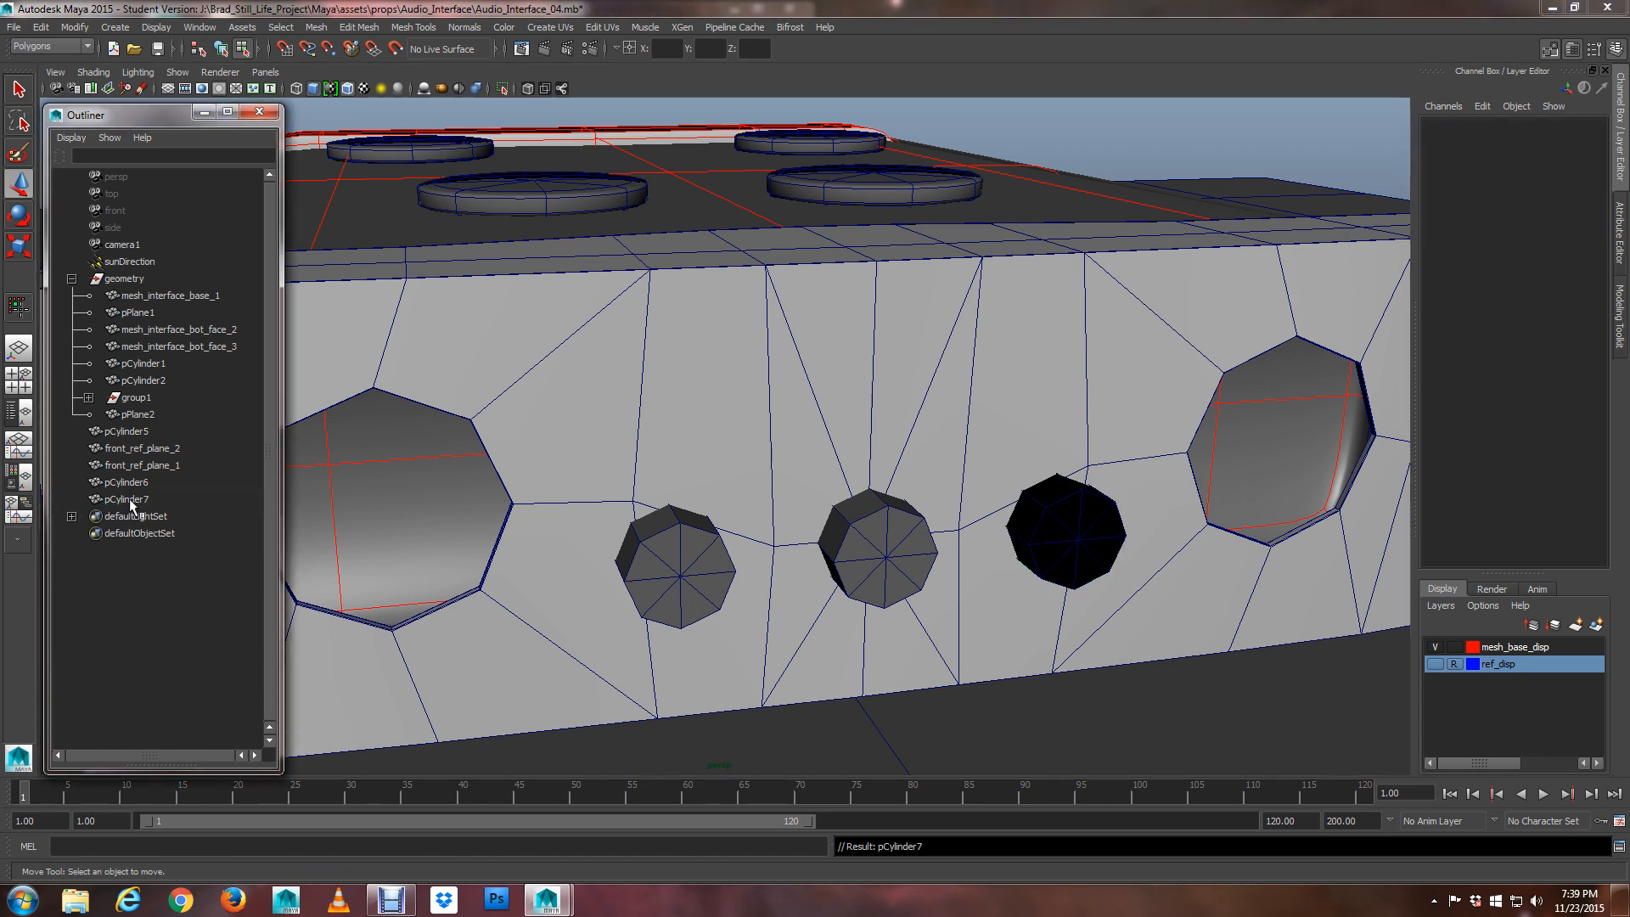
Select the black mirrored cylinder in object mode and reverse its normals
{"action": "right_click_drag", "start_coordinate": [1075, 537], "coordinate": [1051, 575]}
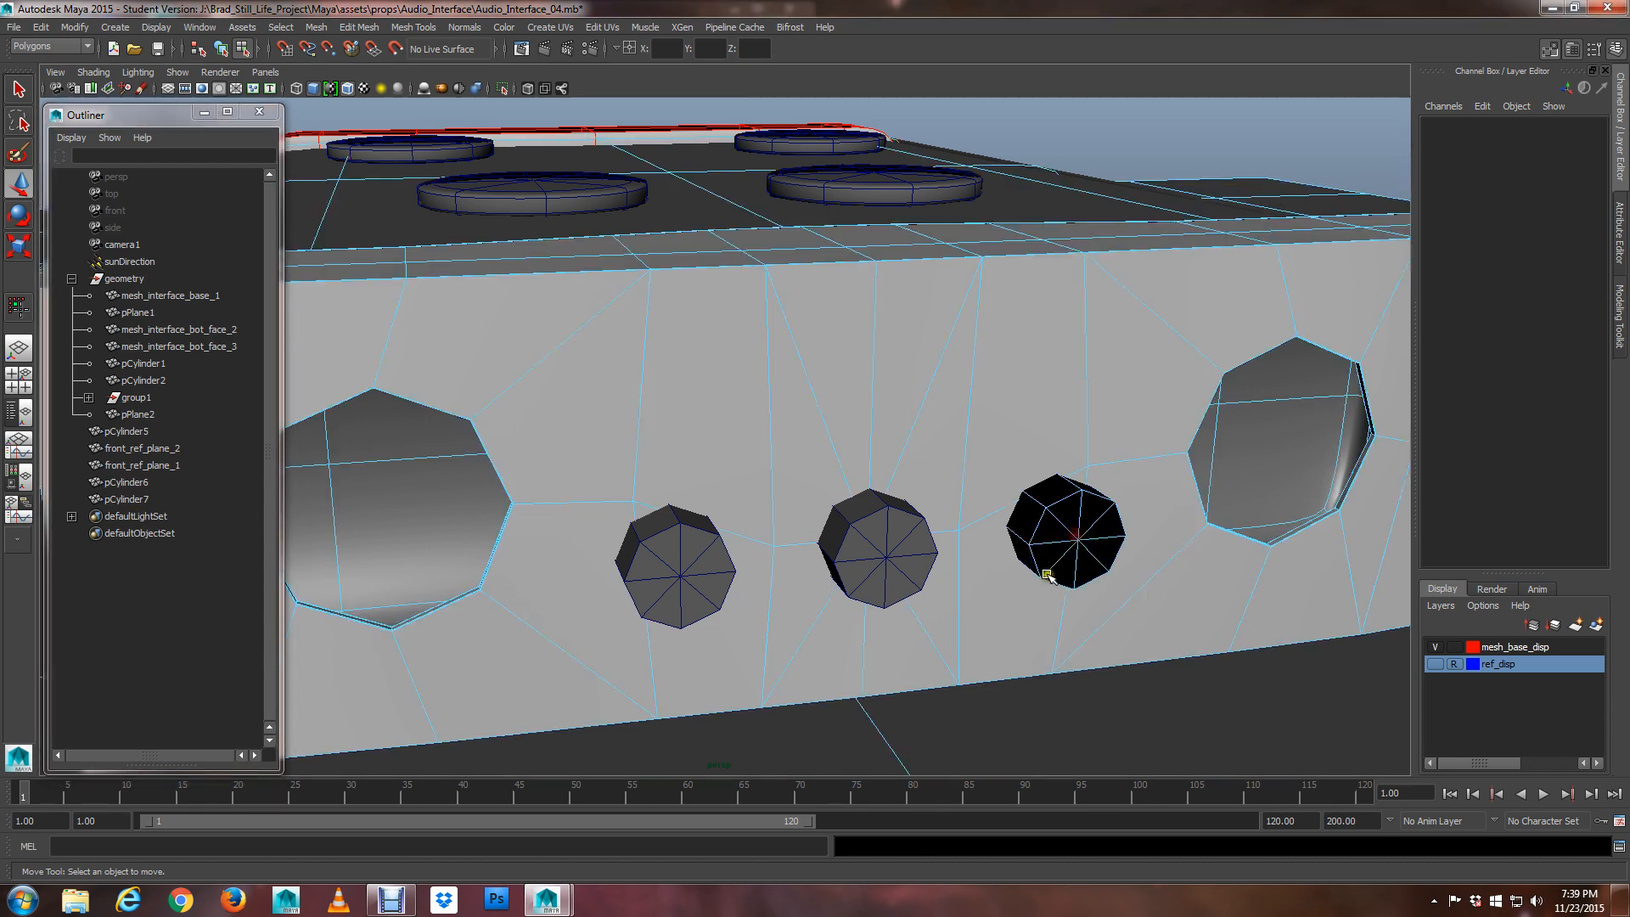
{"action": "middle_click_drag", "start_coordinate": [1049, 575], "coordinate": [965, 560], "text": "alt"}
{"action": "key", "text": "q"}
{"action": "right_click_drag", "start_coordinate": [999, 510], "coordinate": [1065, 481]}
{"action": "left_click", "coordinate": [985, 540]}
{"action": "left_click_drag", "start_coordinate": [985, 540], "coordinate": [970, 544], "text": "alt"}
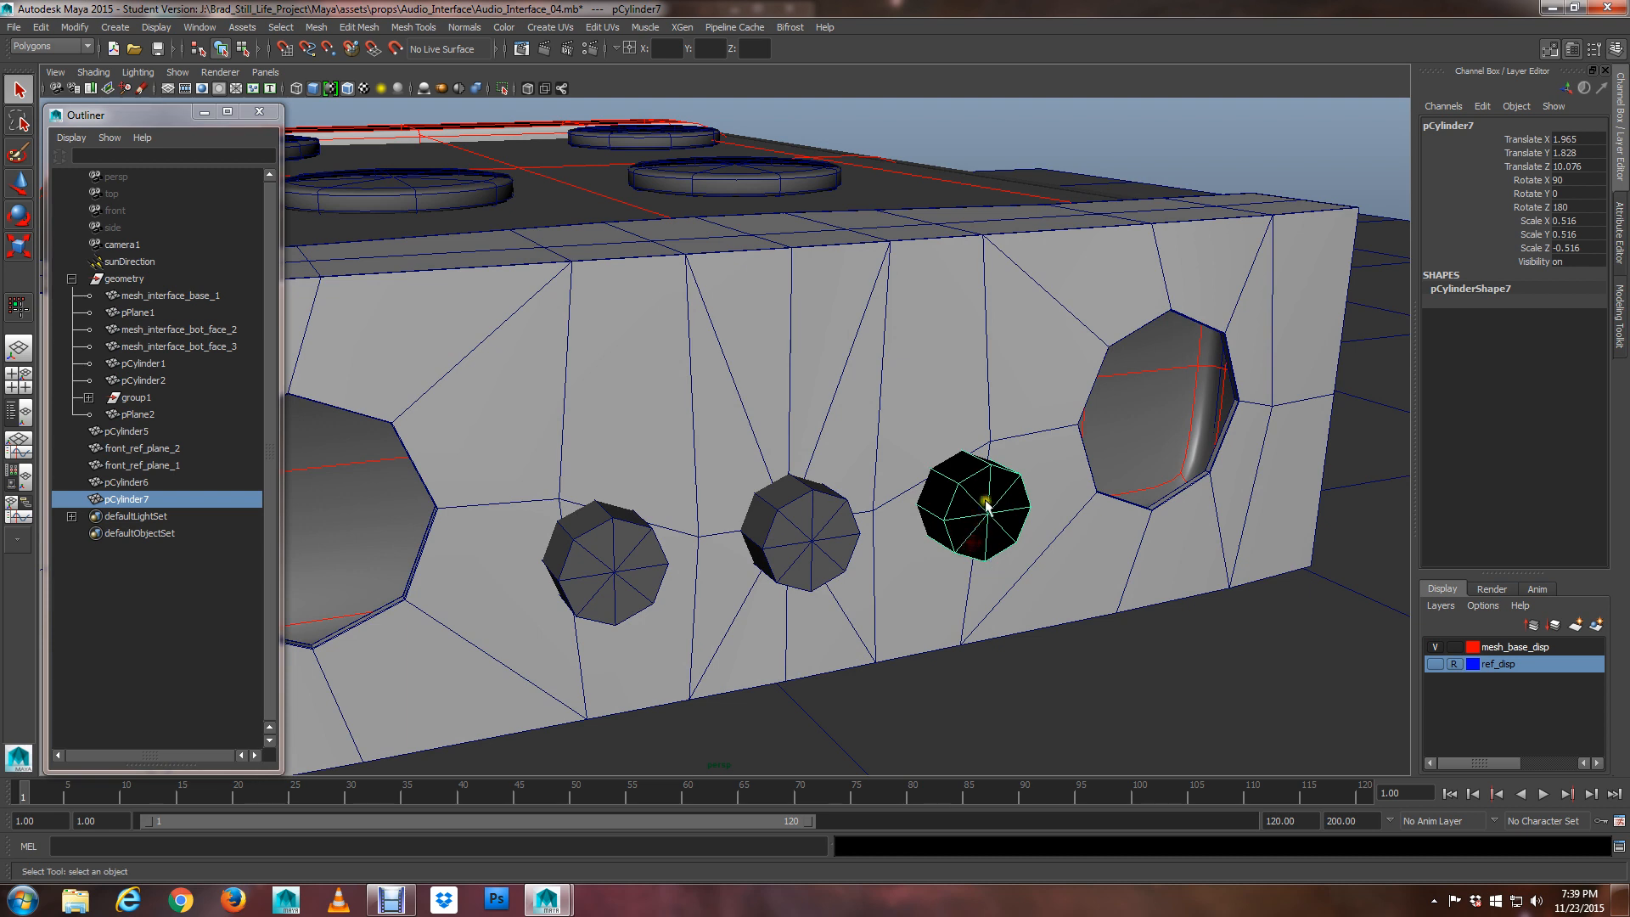
{"action": "key", "text": "space"}
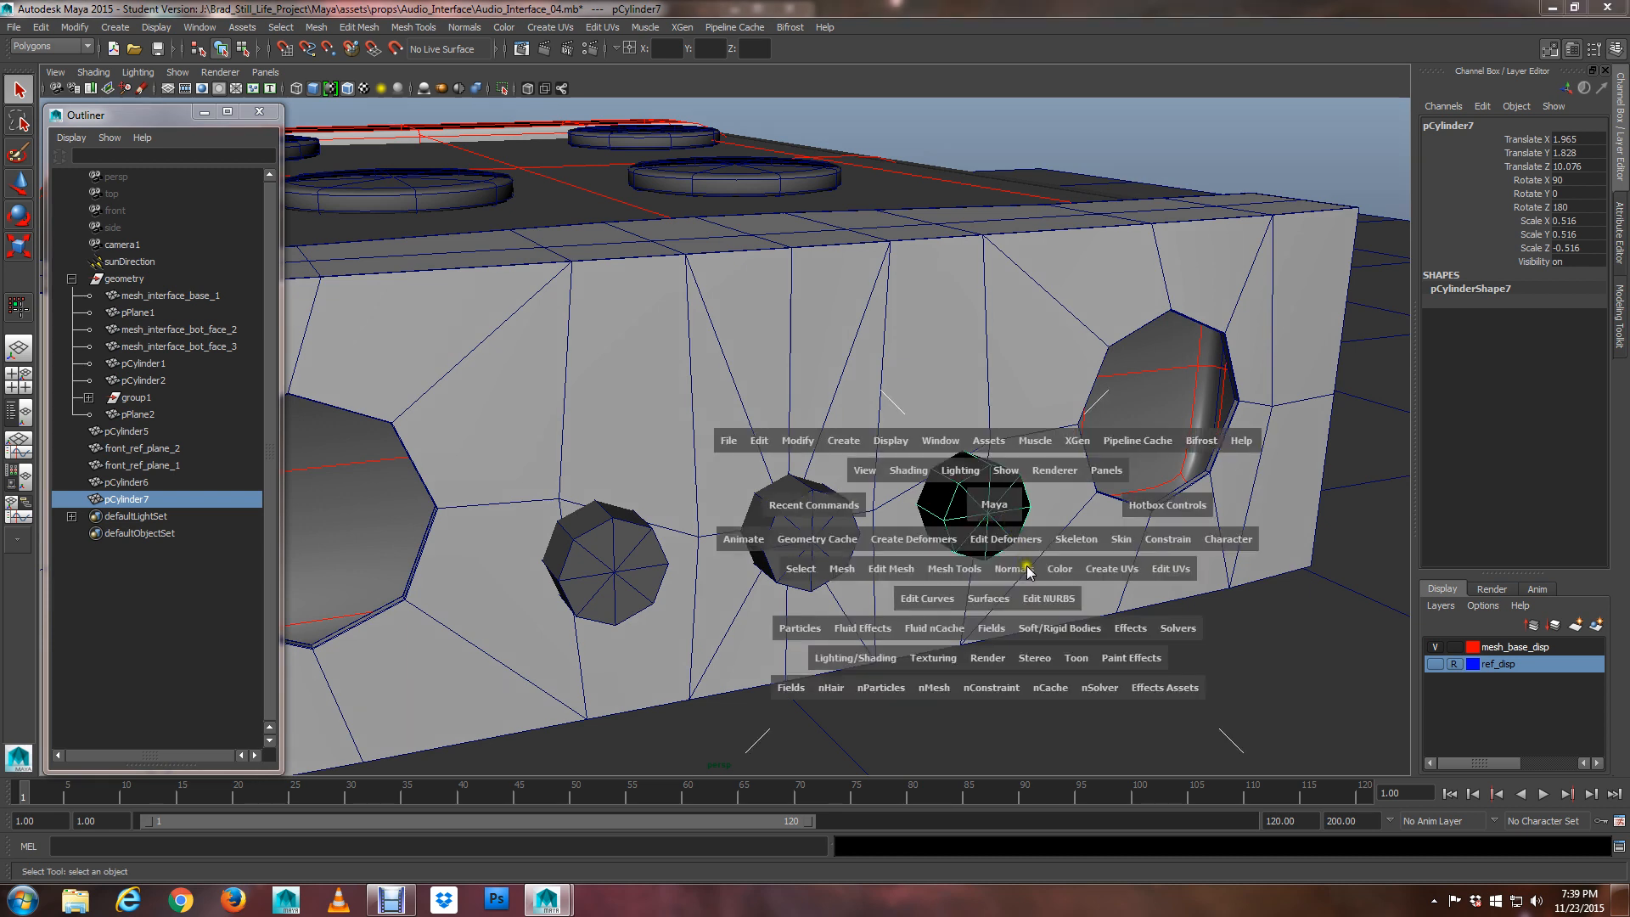
{"action": "left_click_drag", "start_coordinate": [1027, 573], "coordinate": [1042, 707]}
{"action": "scroll", "coordinate": [989, 526], "scroll_direction": "up", "scroll_amount": 2}
{"action": "right_click_drag", "start_coordinate": [983, 494], "coordinate": [1015, 472]}
{"action": "left_click_drag", "start_coordinate": [1049, 565], "coordinate": [940, 581], "text": "alt"}
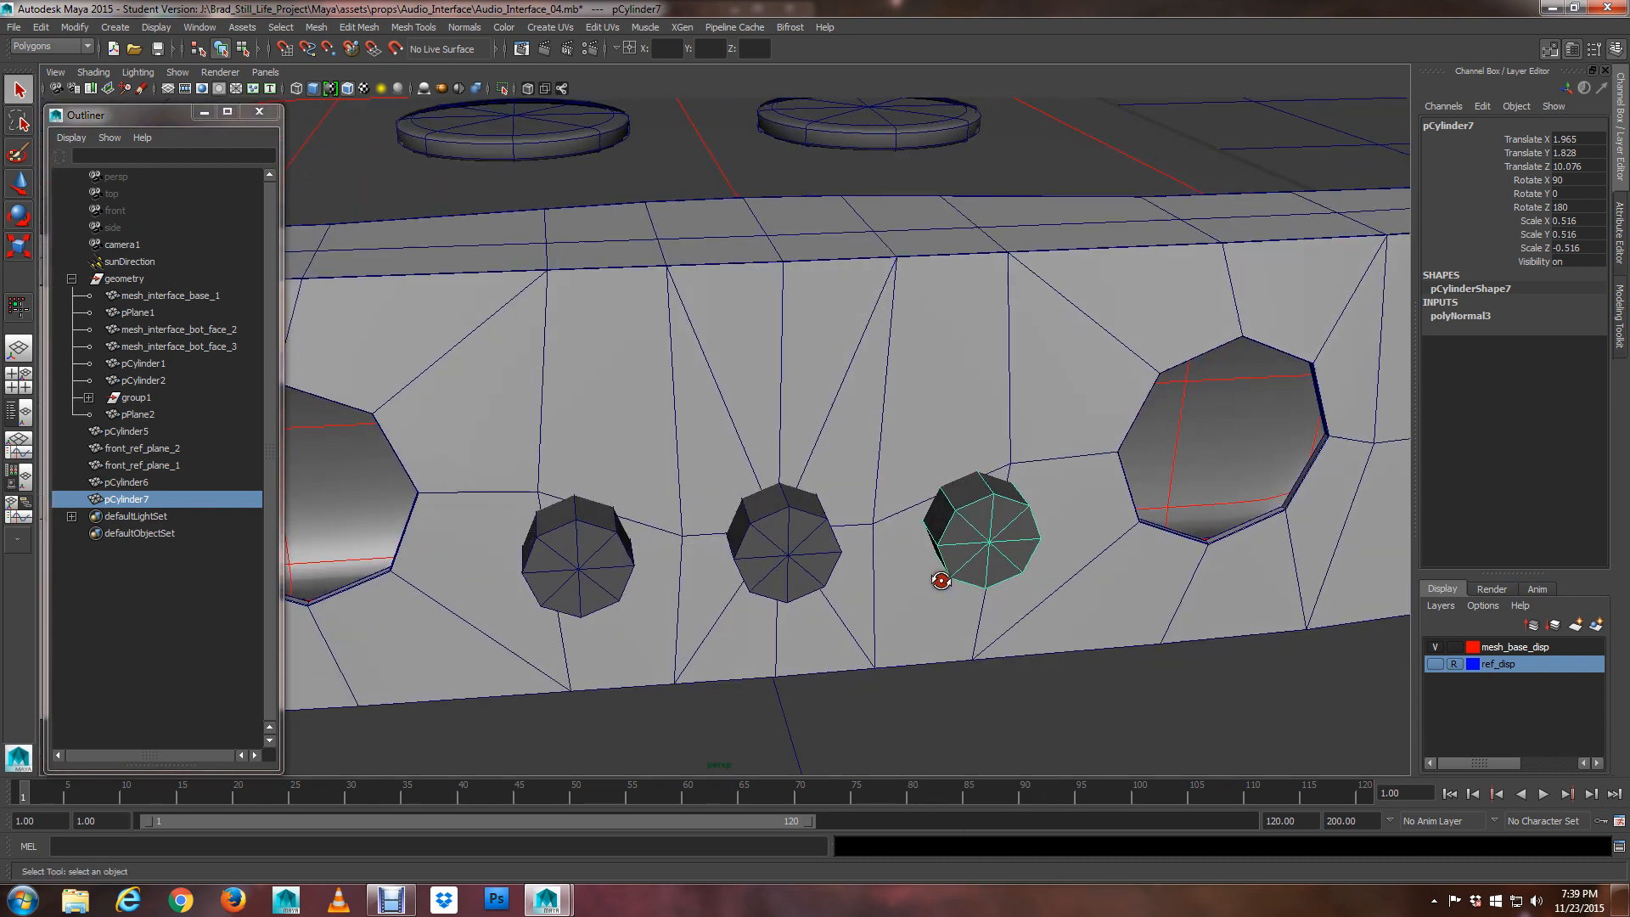
Save the scene and accept the student version notice
{"action": "key", "text": "ctrl+s"}
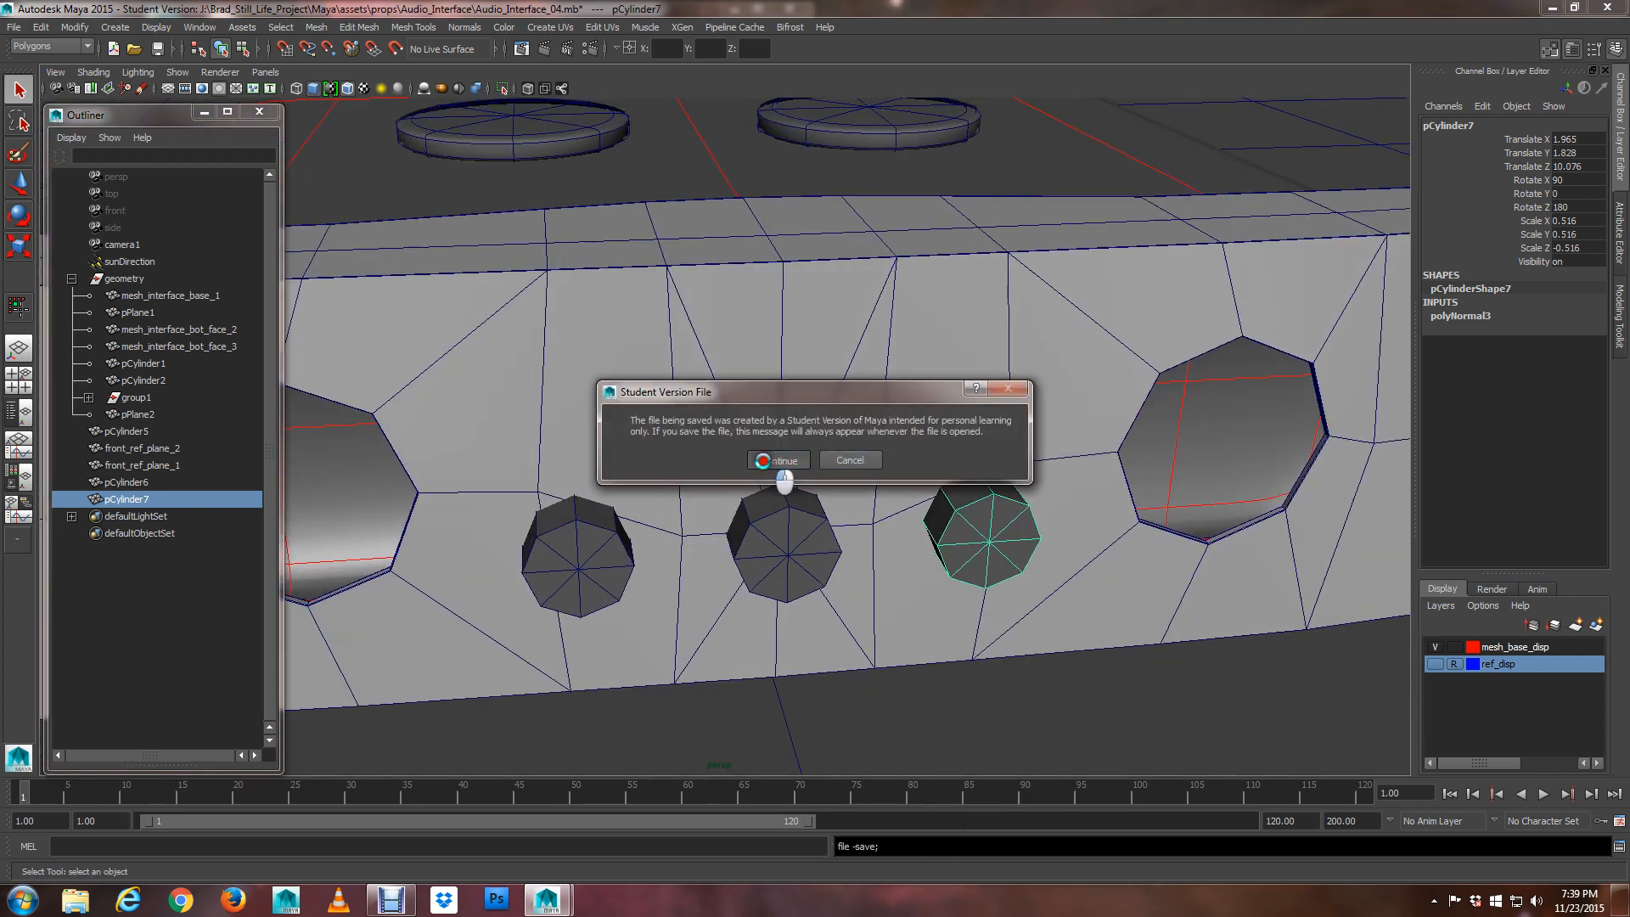
{"action": "left_click", "coordinate": [764, 460]}
{"action": "left_click_drag", "start_coordinate": [730, 535], "coordinate": [742, 505], "text": "alt"}
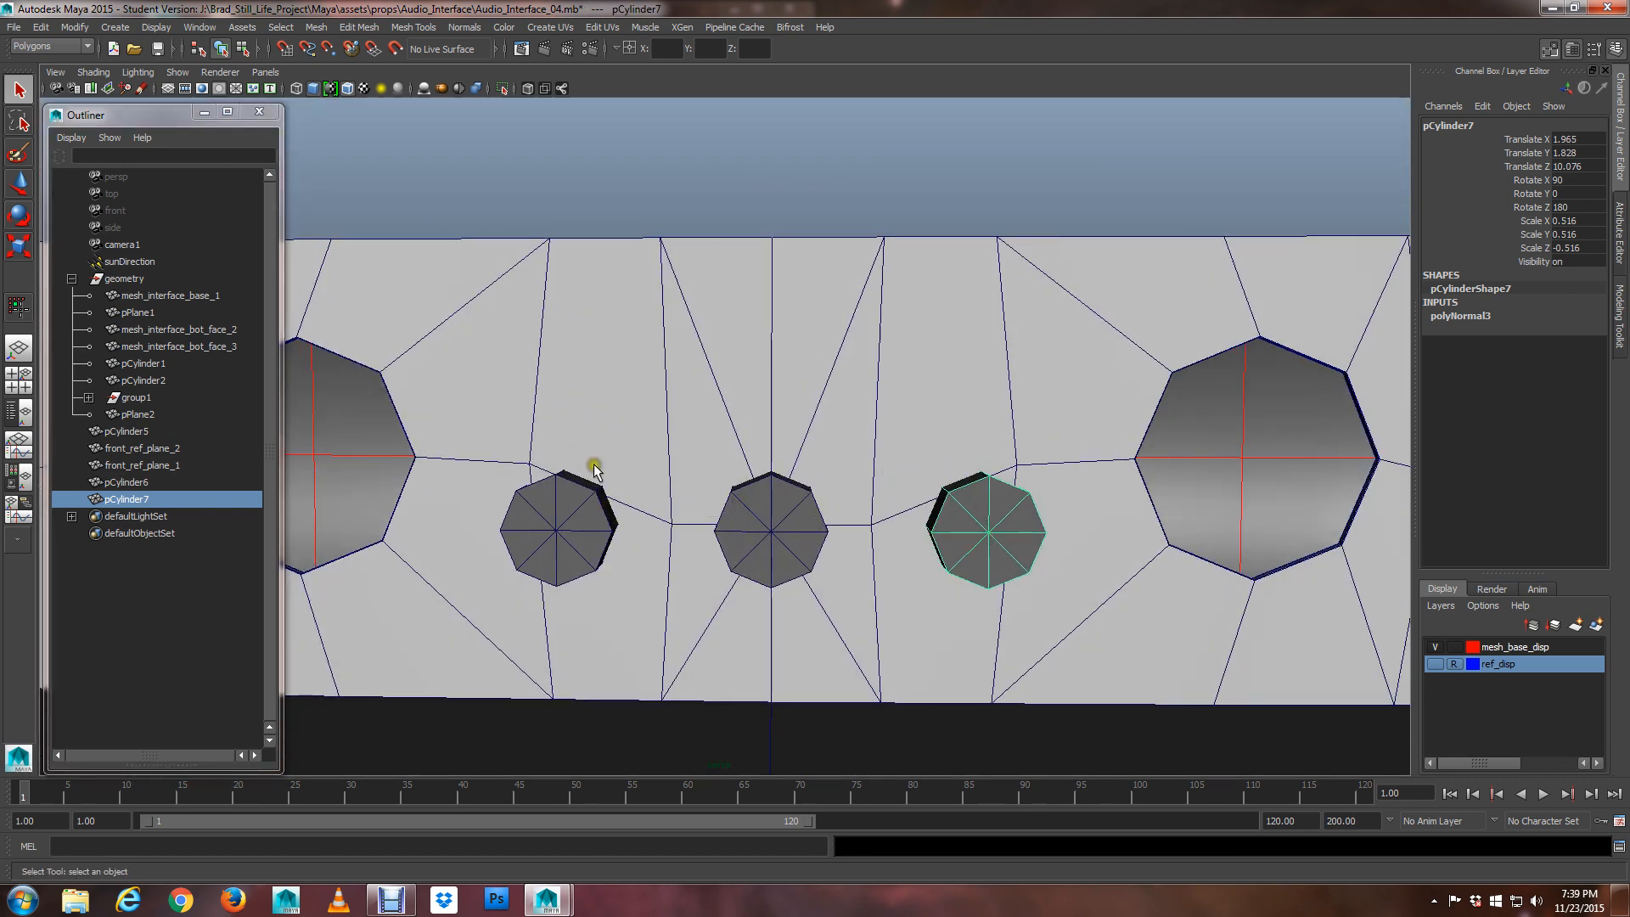
Select the bottom face piece mesh_interface_bot_face_3 together with the center guide cylinder
{"action": "left_click", "coordinate": [776, 533]}
{"action": "left_click_drag", "start_coordinate": [709, 513], "coordinate": [778, 542], "text": "alt"}
{"action": "scroll", "coordinate": [735, 530], "scroll_direction": "up", "scroll_amount": 3}
{"action": "scroll", "coordinate": [761, 526], "scroll_direction": "up", "scroll_amount": 3}
{"action": "scroll", "coordinate": [777, 545], "scroll_direction": "up", "scroll_amount": 2}
{"action": "left_click", "coordinate": [744, 429]}
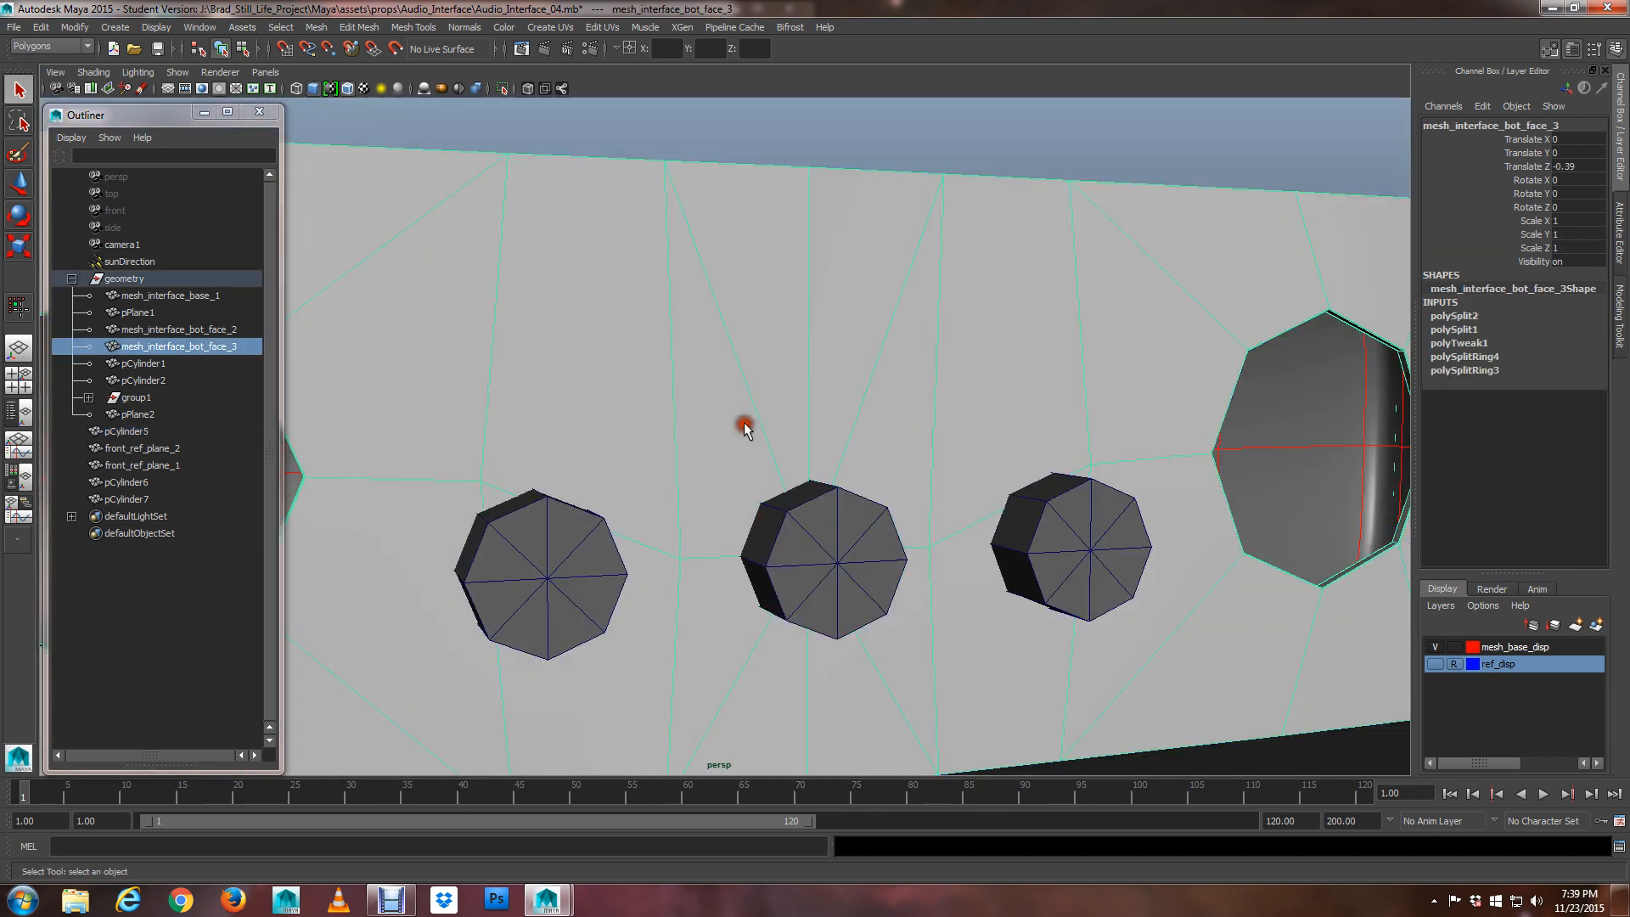
{"action": "left_click", "coordinate": [821, 533]}
{"action": "left_click_drag", "start_coordinate": [821, 533], "coordinate": [781, 446], "text": "alt"}
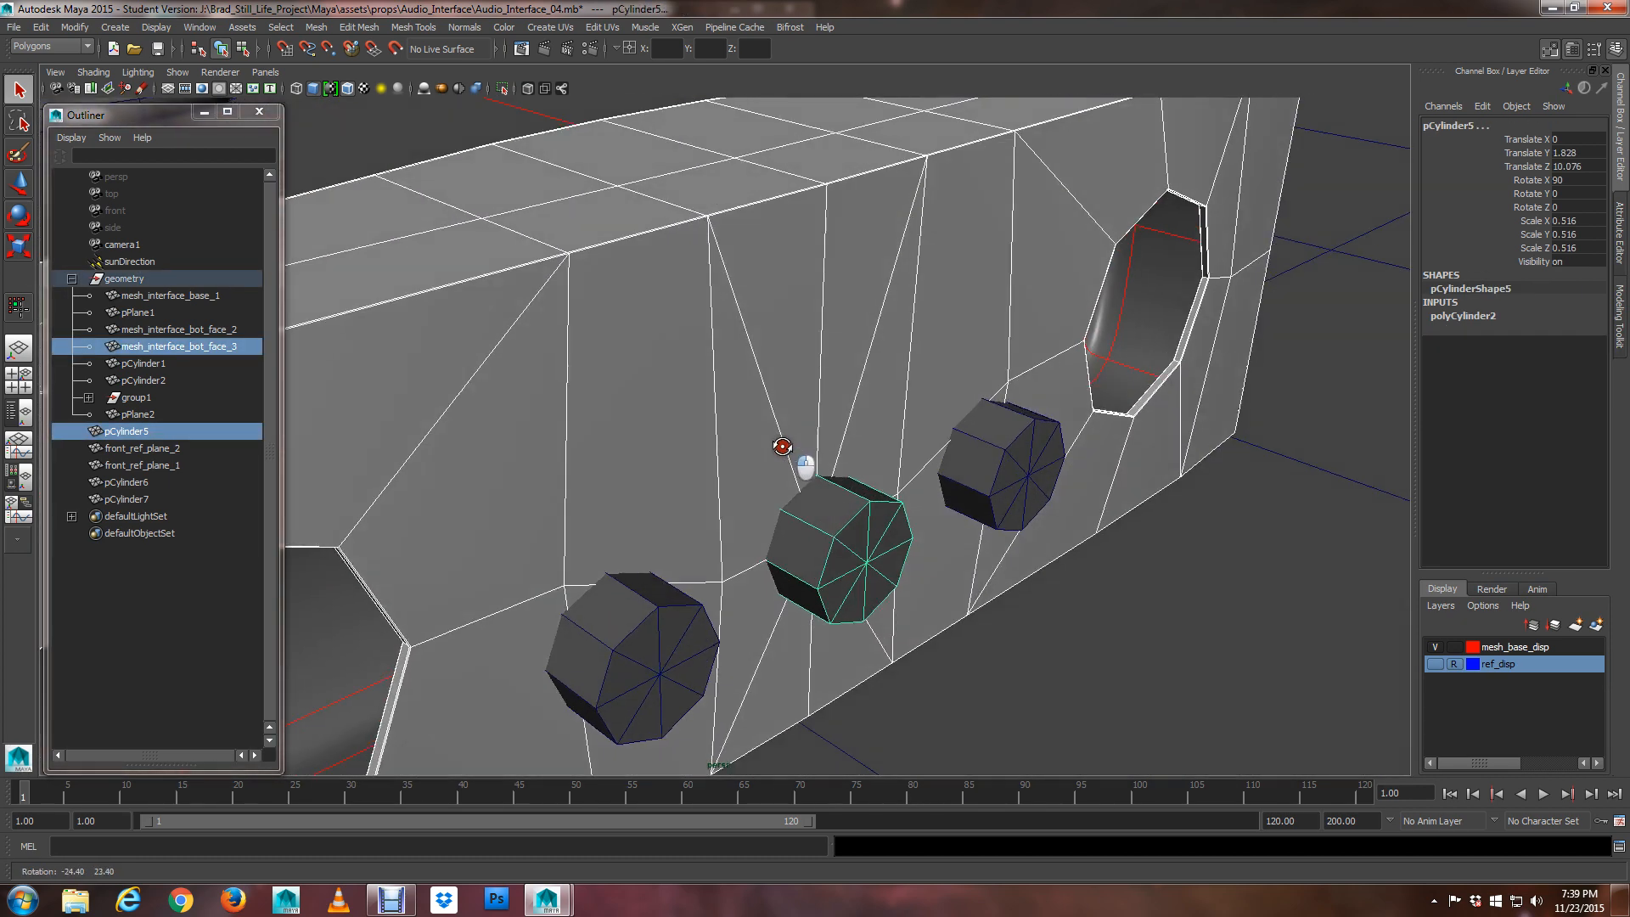
{"action": "left_click", "coordinate": [1285, 575]}
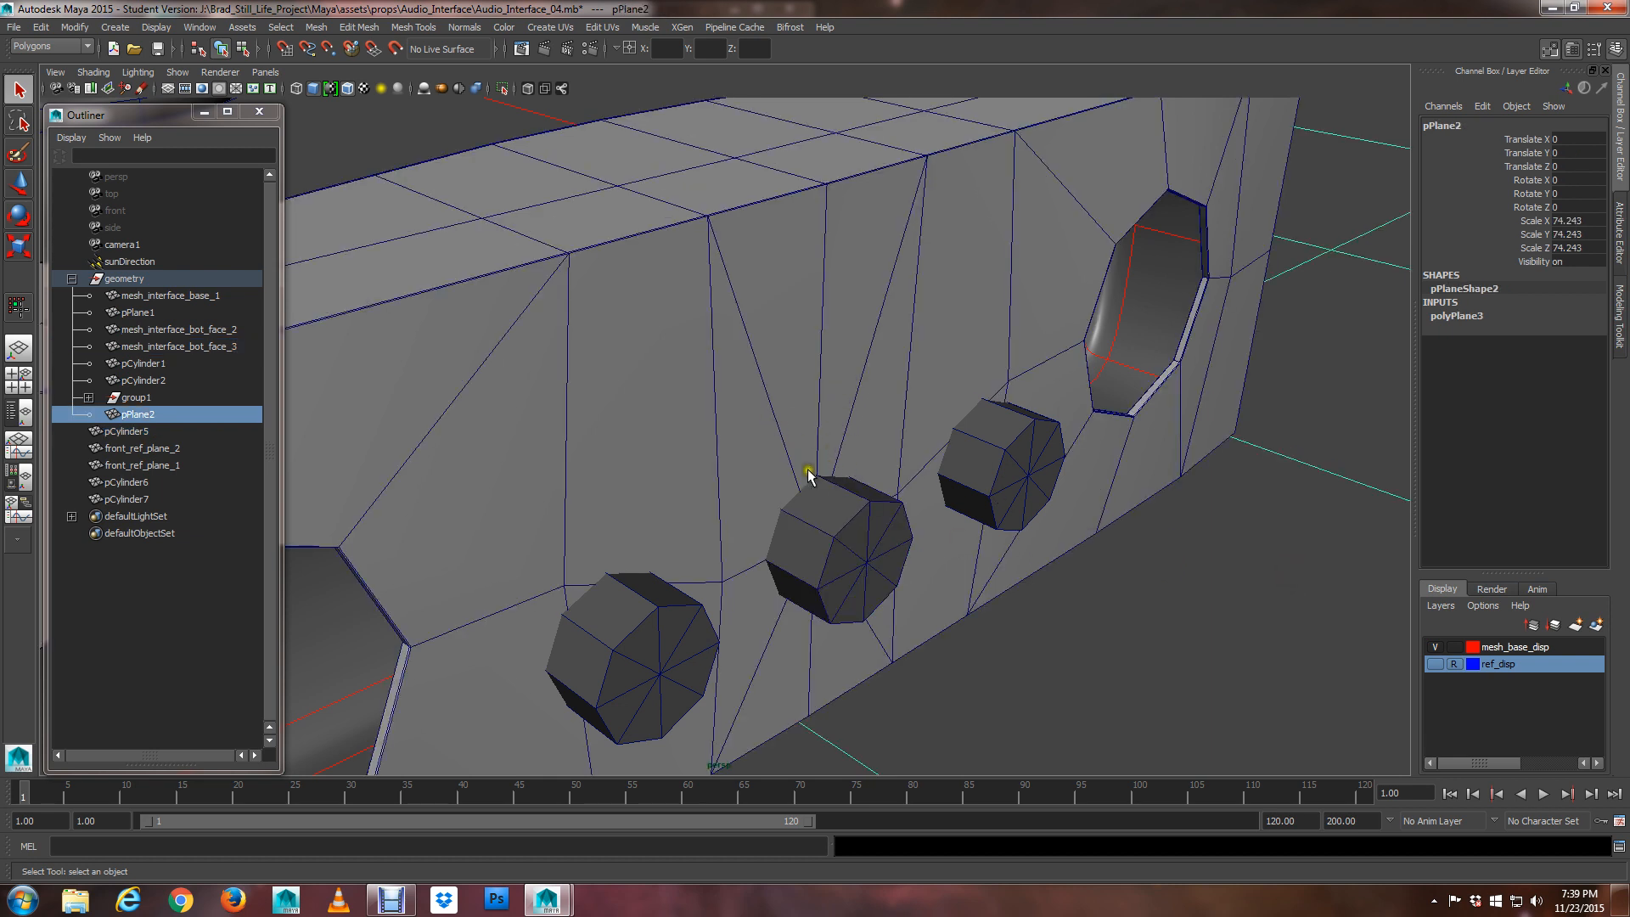
{"action": "left_click", "coordinate": [734, 404]}
{"action": "left_click", "coordinate": [730, 360]}
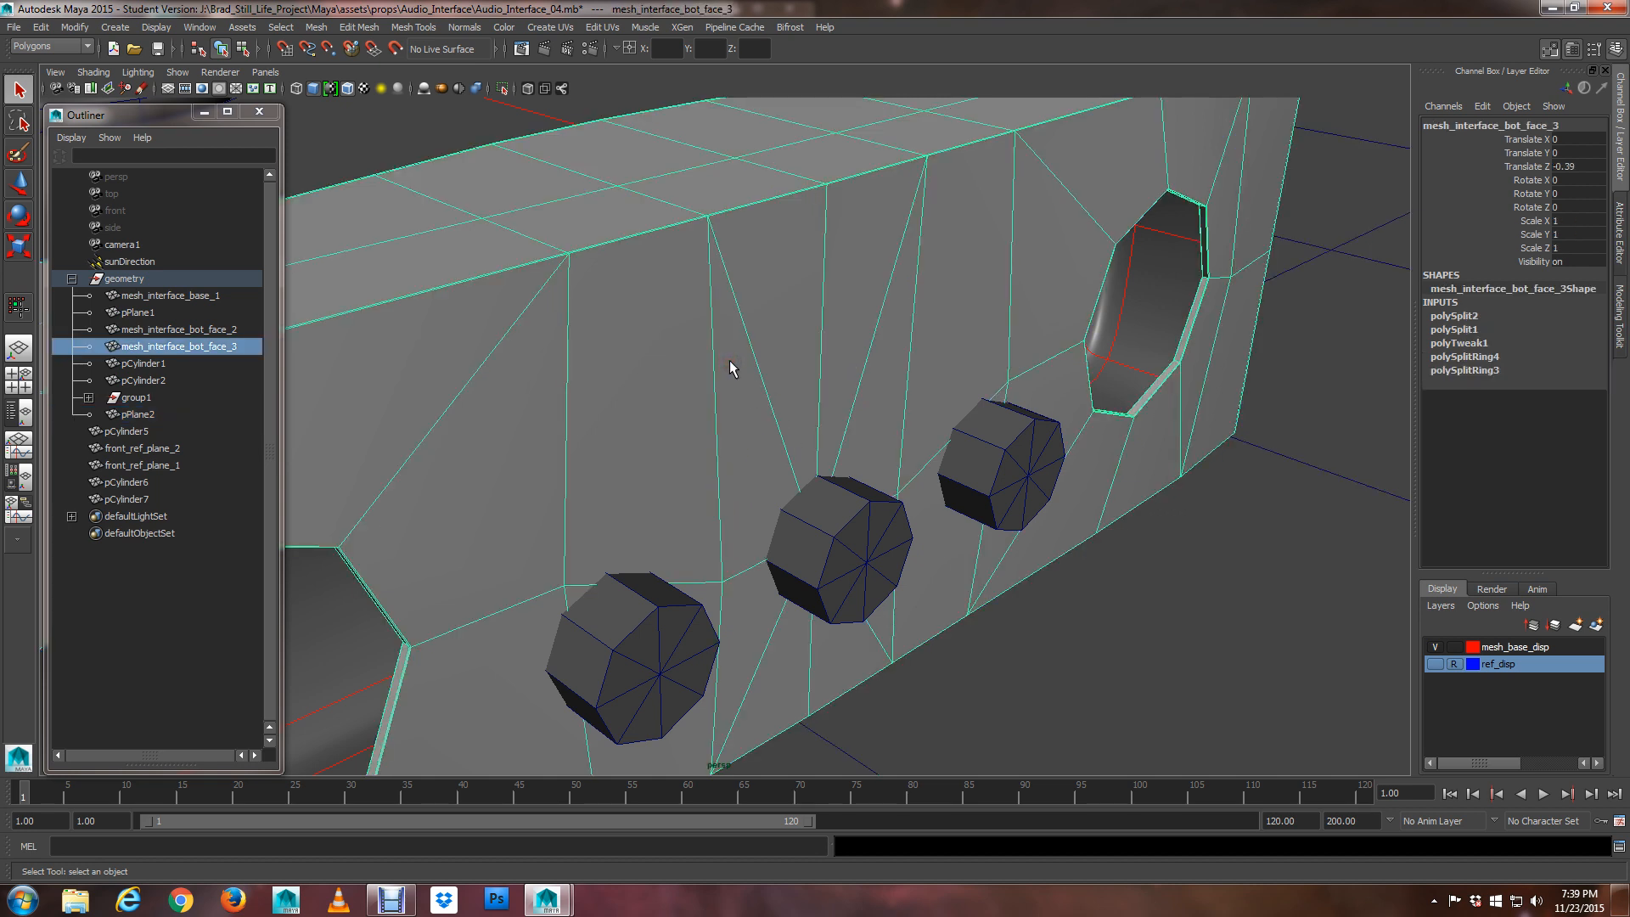
{"action": "left_click", "coordinate": [878, 509]}
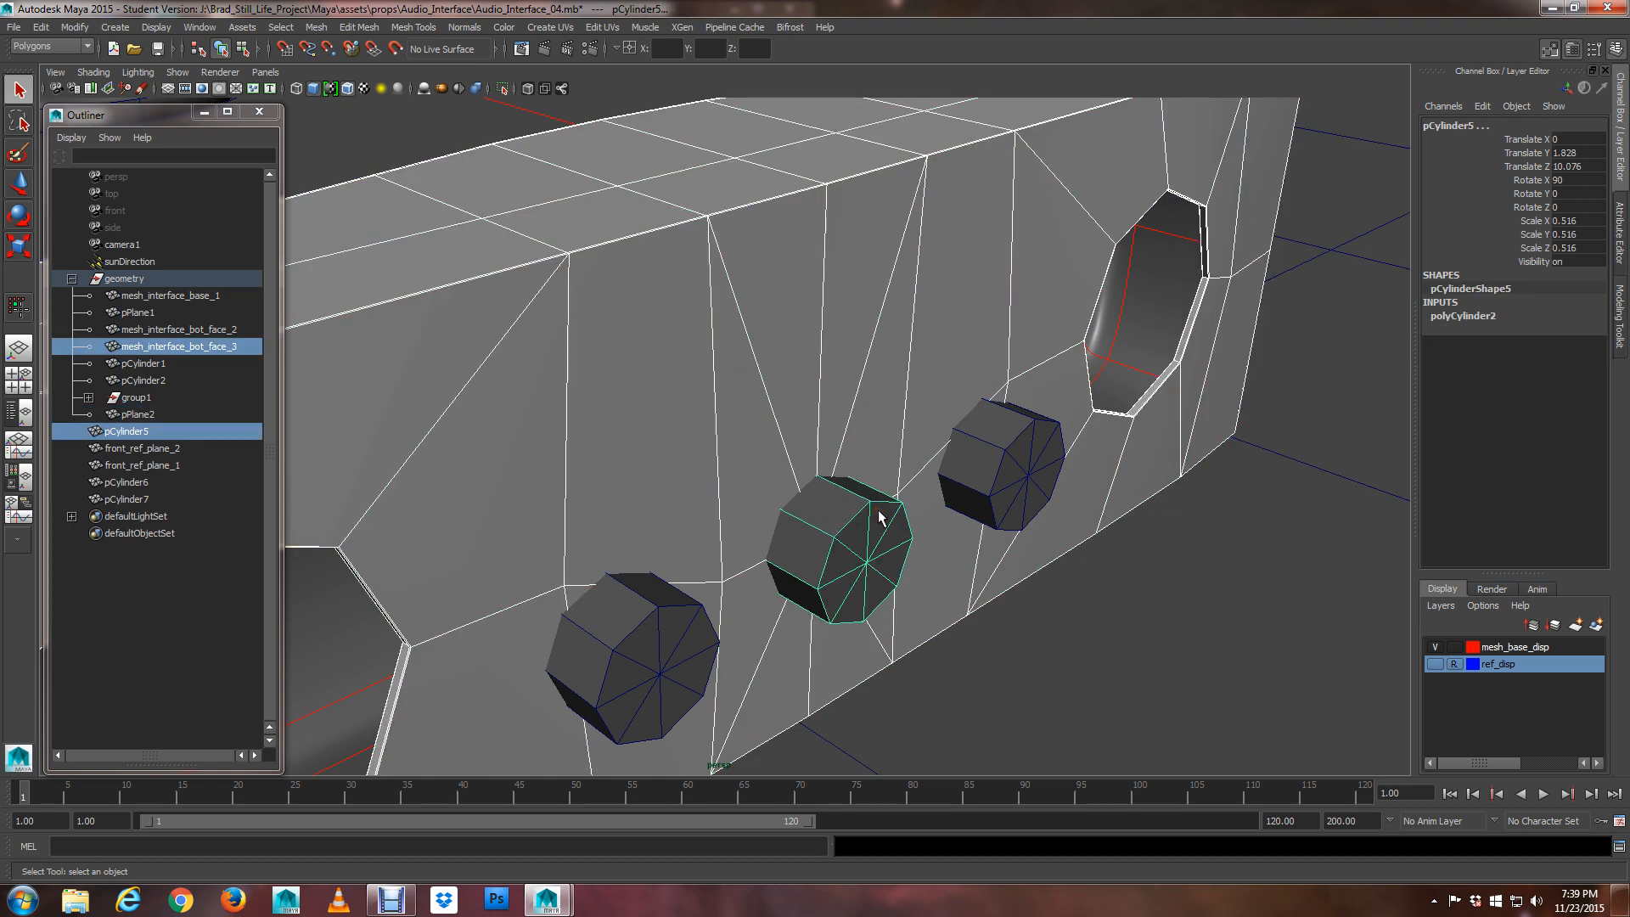
Cut the center guide cylinder out of the bottom face piece with a Boolean Difference
{"action": "key", "text": "space"}
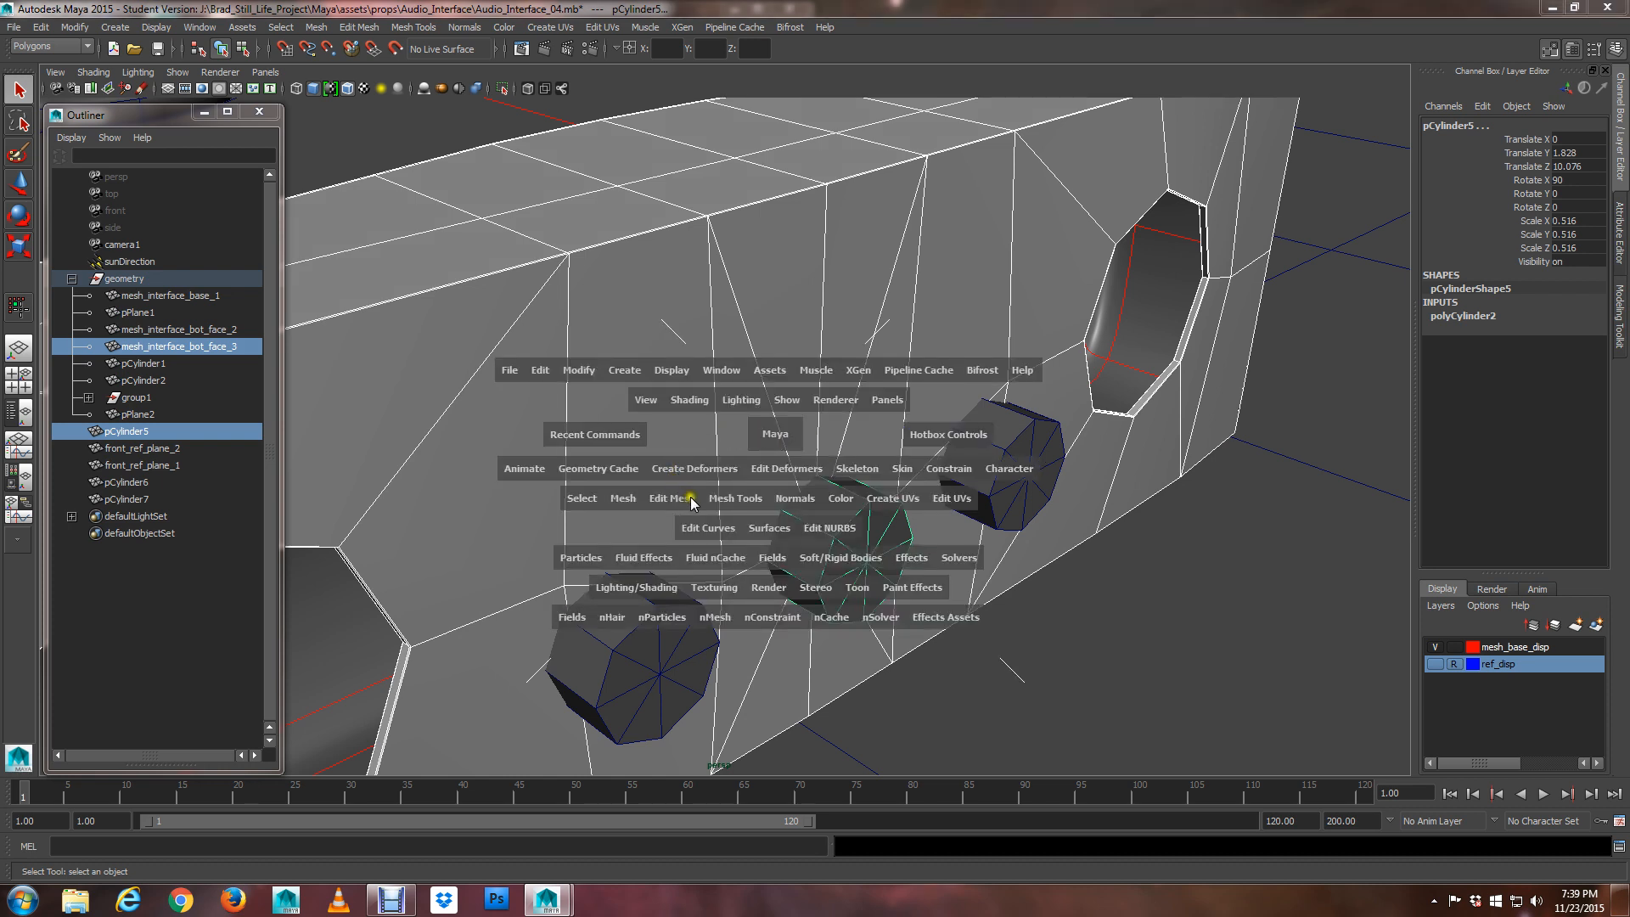
{"action": "left_click", "coordinate": [631, 503]}
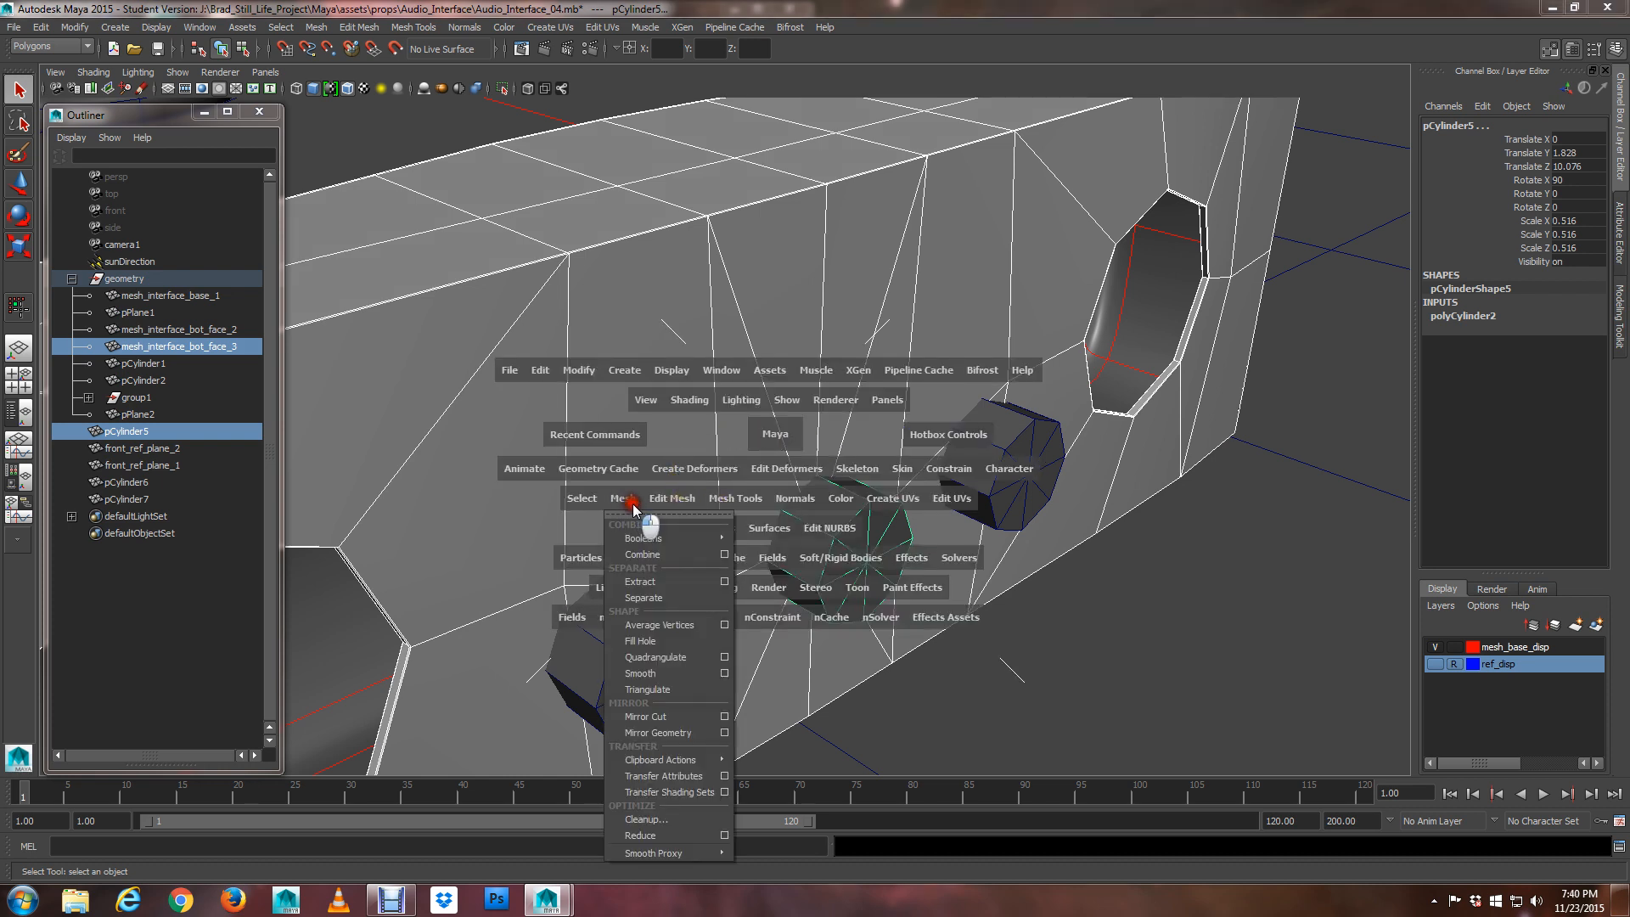
{"action": "left_click", "coordinate": [638, 515]}
{"action": "left_click_drag", "start_coordinate": [642, 500], "coordinate": [425, 283]}
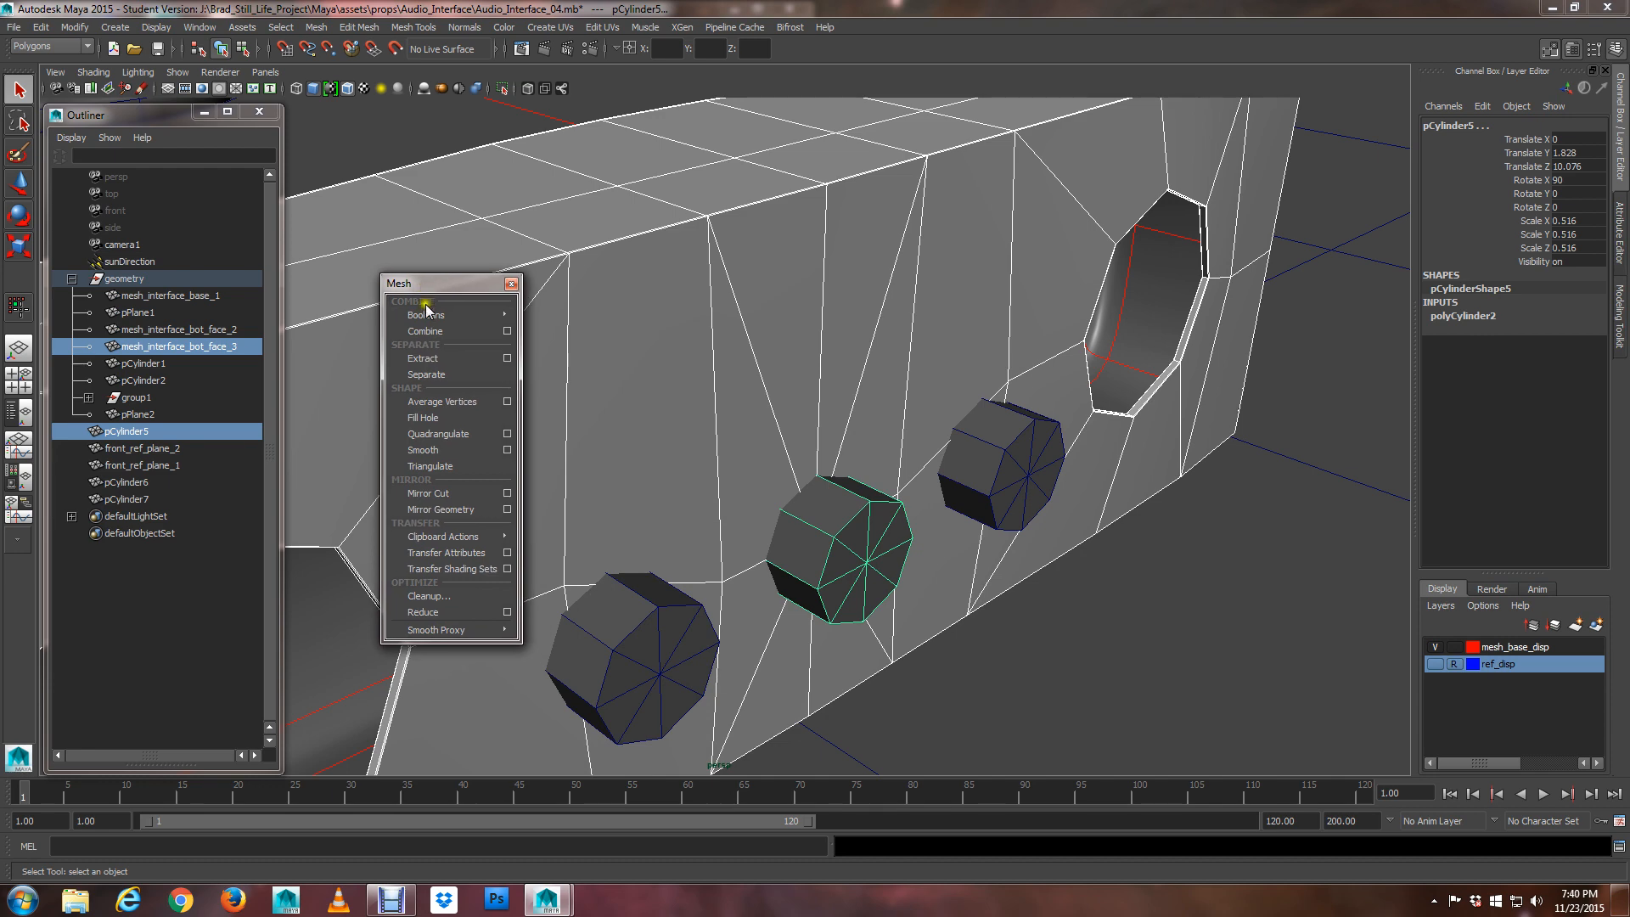
{"action": "mouse_move", "coordinate": [434, 316]}
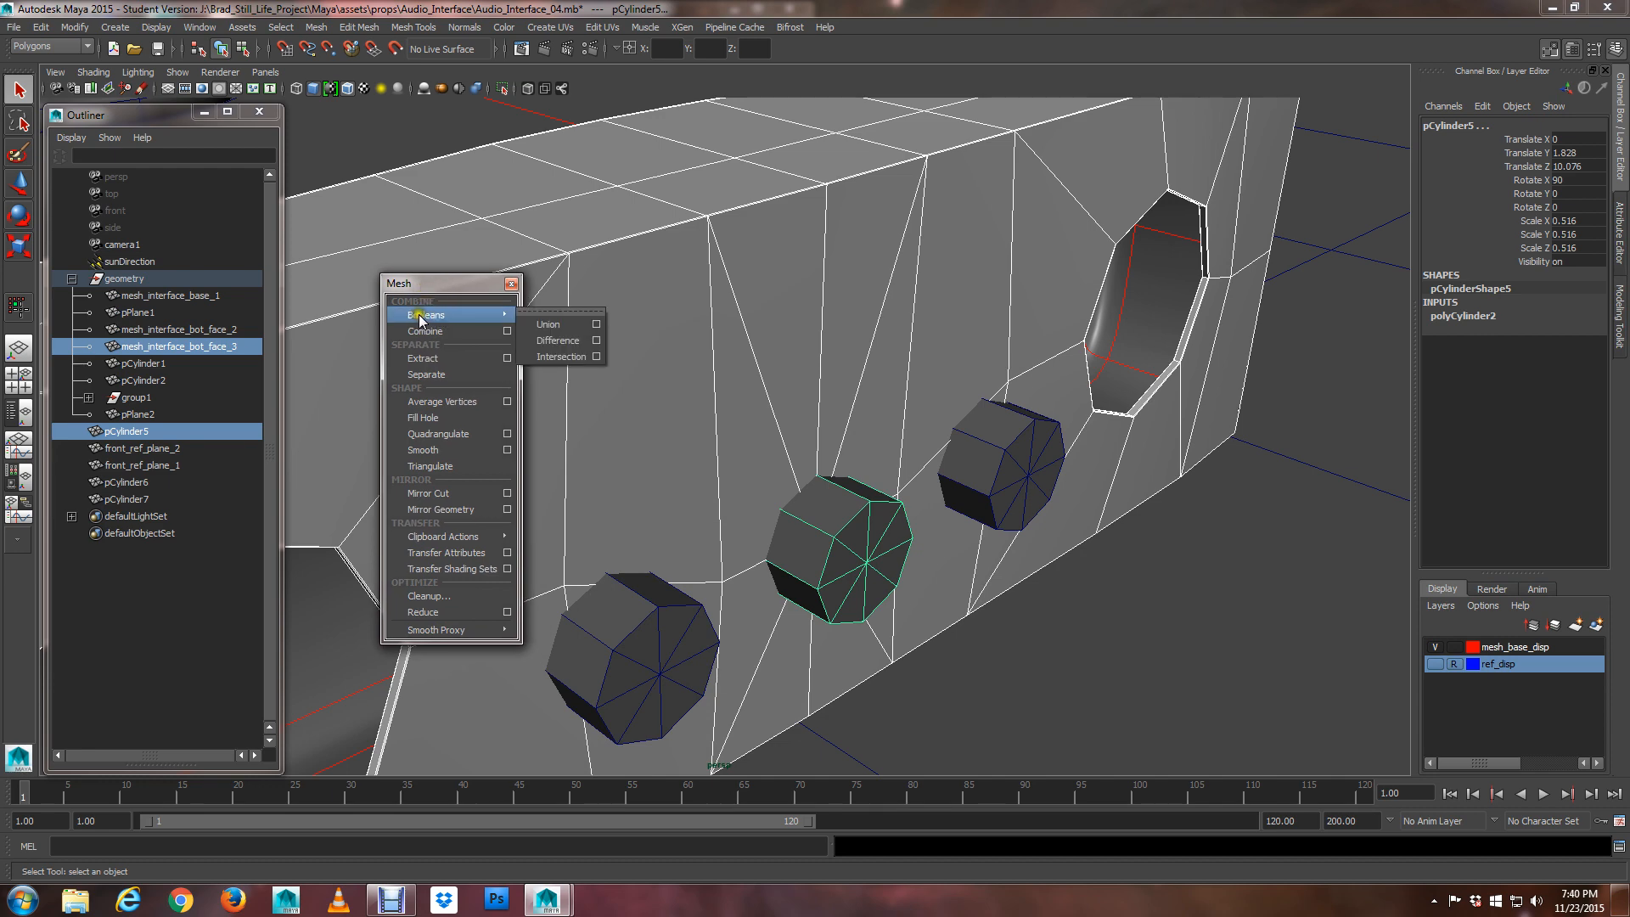
{"action": "left_click", "coordinate": [552, 341]}
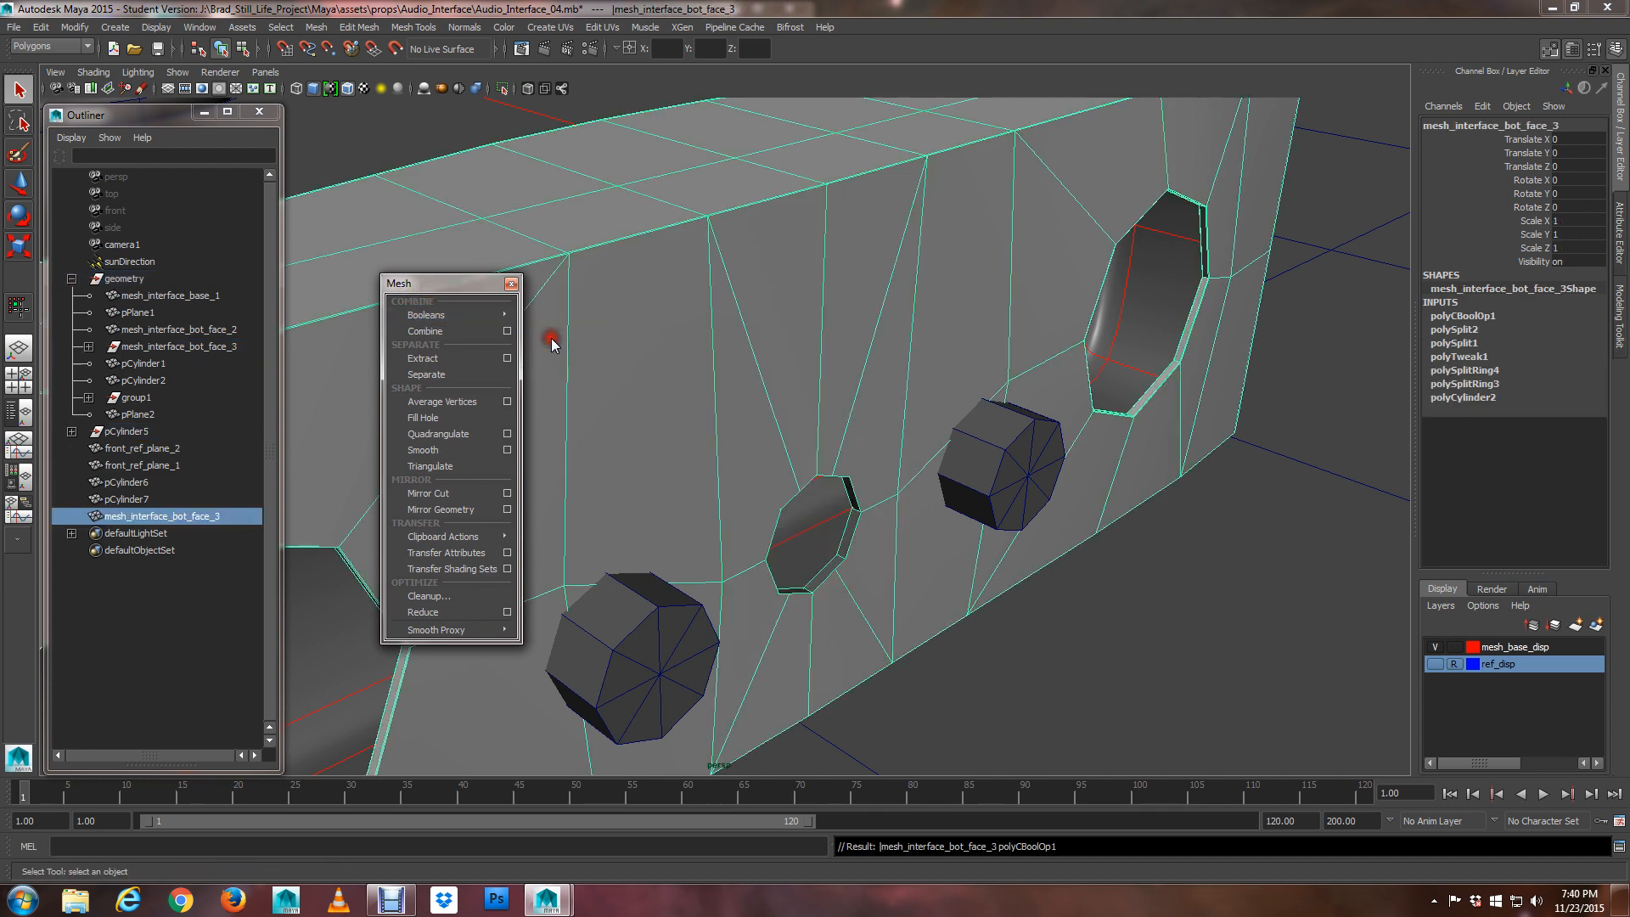
Snap the loose vertex on the center hole's lower-left edge onto the adjacent corner vertex in vertex mode
{"action": "mouse_move", "coordinate": [880, 462]}
{"action": "left_mouse_down", "text": "alt"}
{"action": "mouse_move", "coordinate": [797, 444]}
{"action": "mouse_move", "coordinate": [884, 462]}
{"action": "left_mouse_up", "text": "alt"}
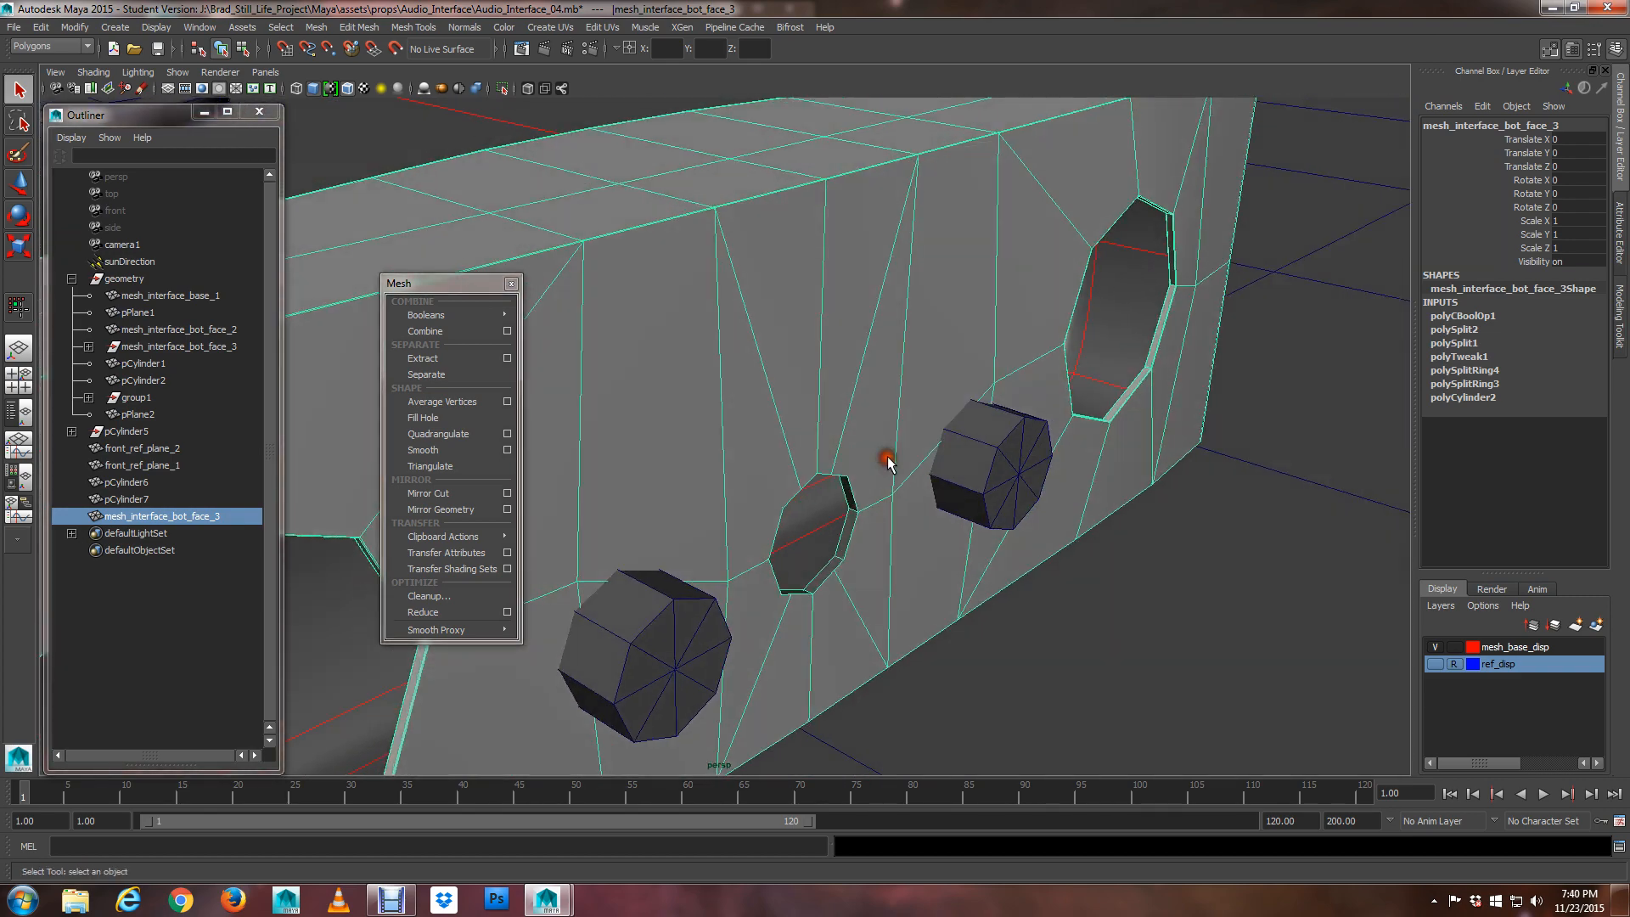
{"action": "right_click_drag", "start_coordinate": [884, 462], "coordinate": [868, 542], "text": "alt"}
{"action": "middle_click_drag", "start_coordinate": [868, 543], "coordinate": [798, 314], "text": "alt"}
{"action": "scroll", "coordinate": [798, 314], "scroll_direction": "down", "scroll_amount": 3}
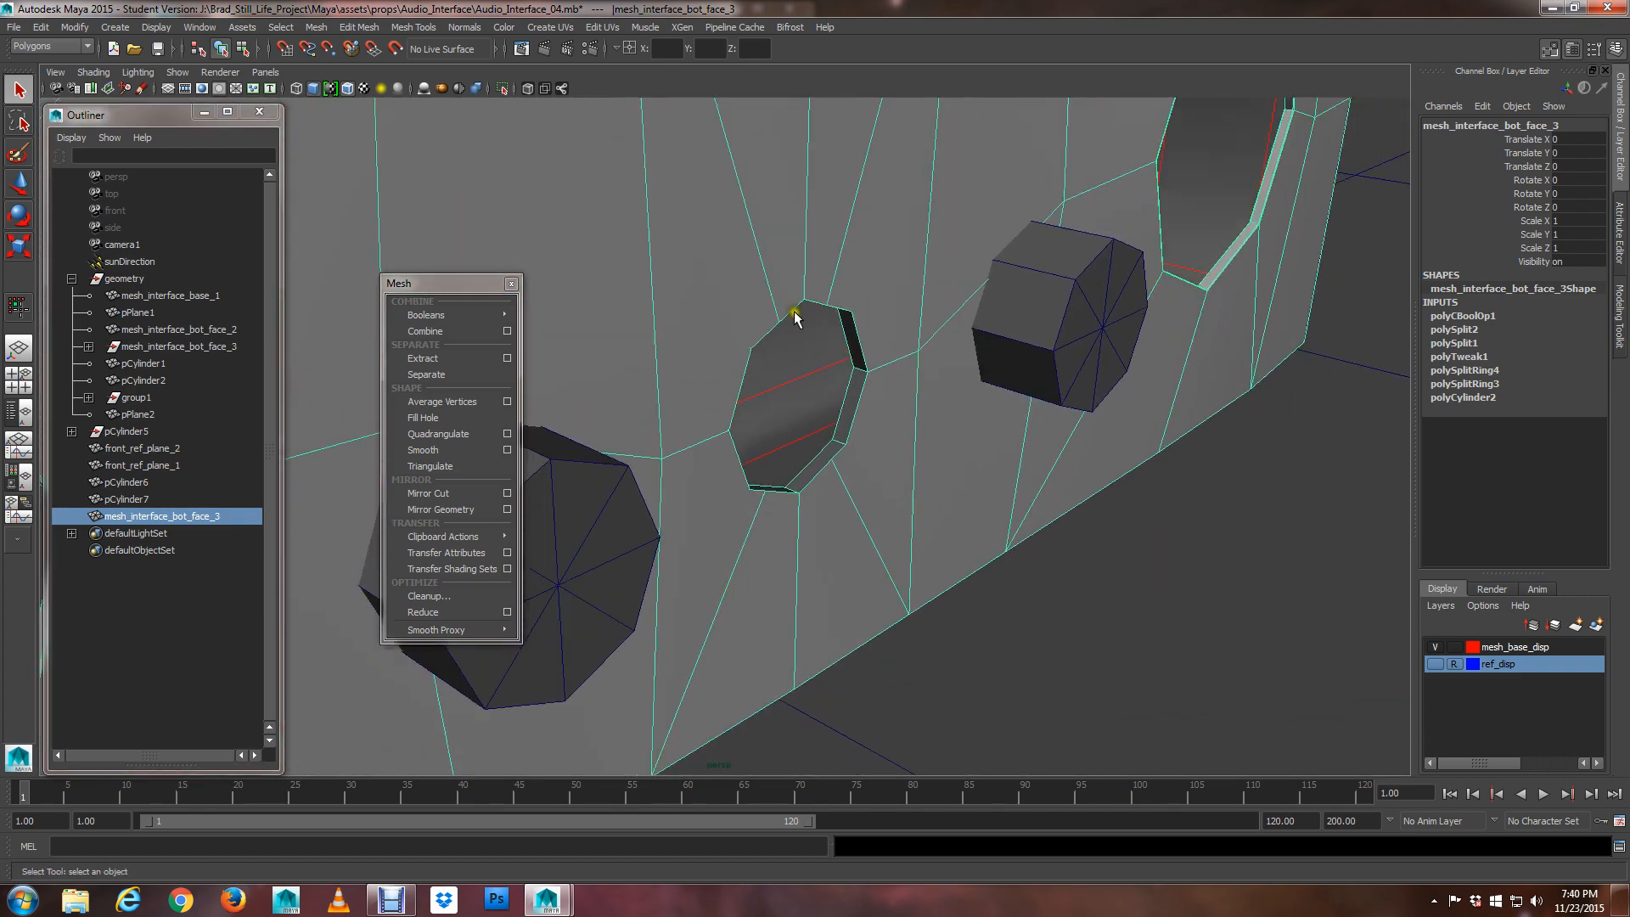
{"action": "left_click_drag", "start_coordinate": [806, 356], "coordinate": [724, 400], "text": "alt"}
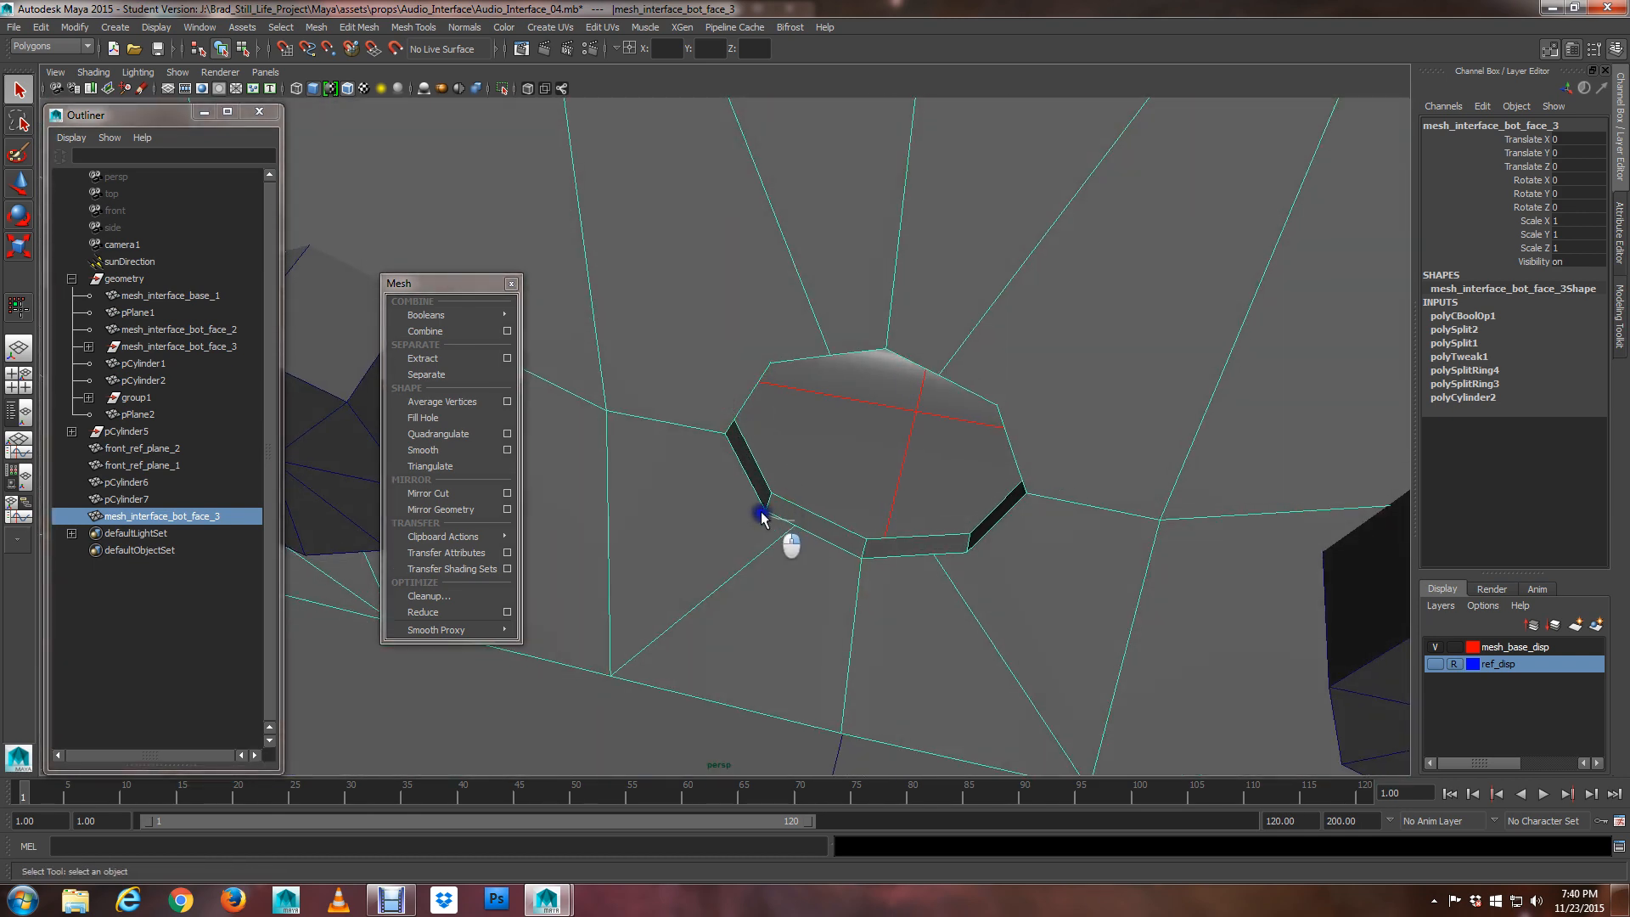
{"action": "right_click_drag", "start_coordinate": [761, 515], "coordinate": [726, 503]}
{"action": "left_click_drag", "start_coordinate": [738, 516], "coordinate": [772, 492], "text": "alt"}
{"action": "middle_click_drag", "start_coordinate": [773, 492], "coordinate": [691, 346], "text": "alt"}
{"action": "scroll", "coordinate": [691, 346], "scroll_direction": "up", "scroll_amount": 5}
{"action": "left_click_drag", "start_coordinate": [709, 439], "coordinate": [730, 468], "text": "alt"}
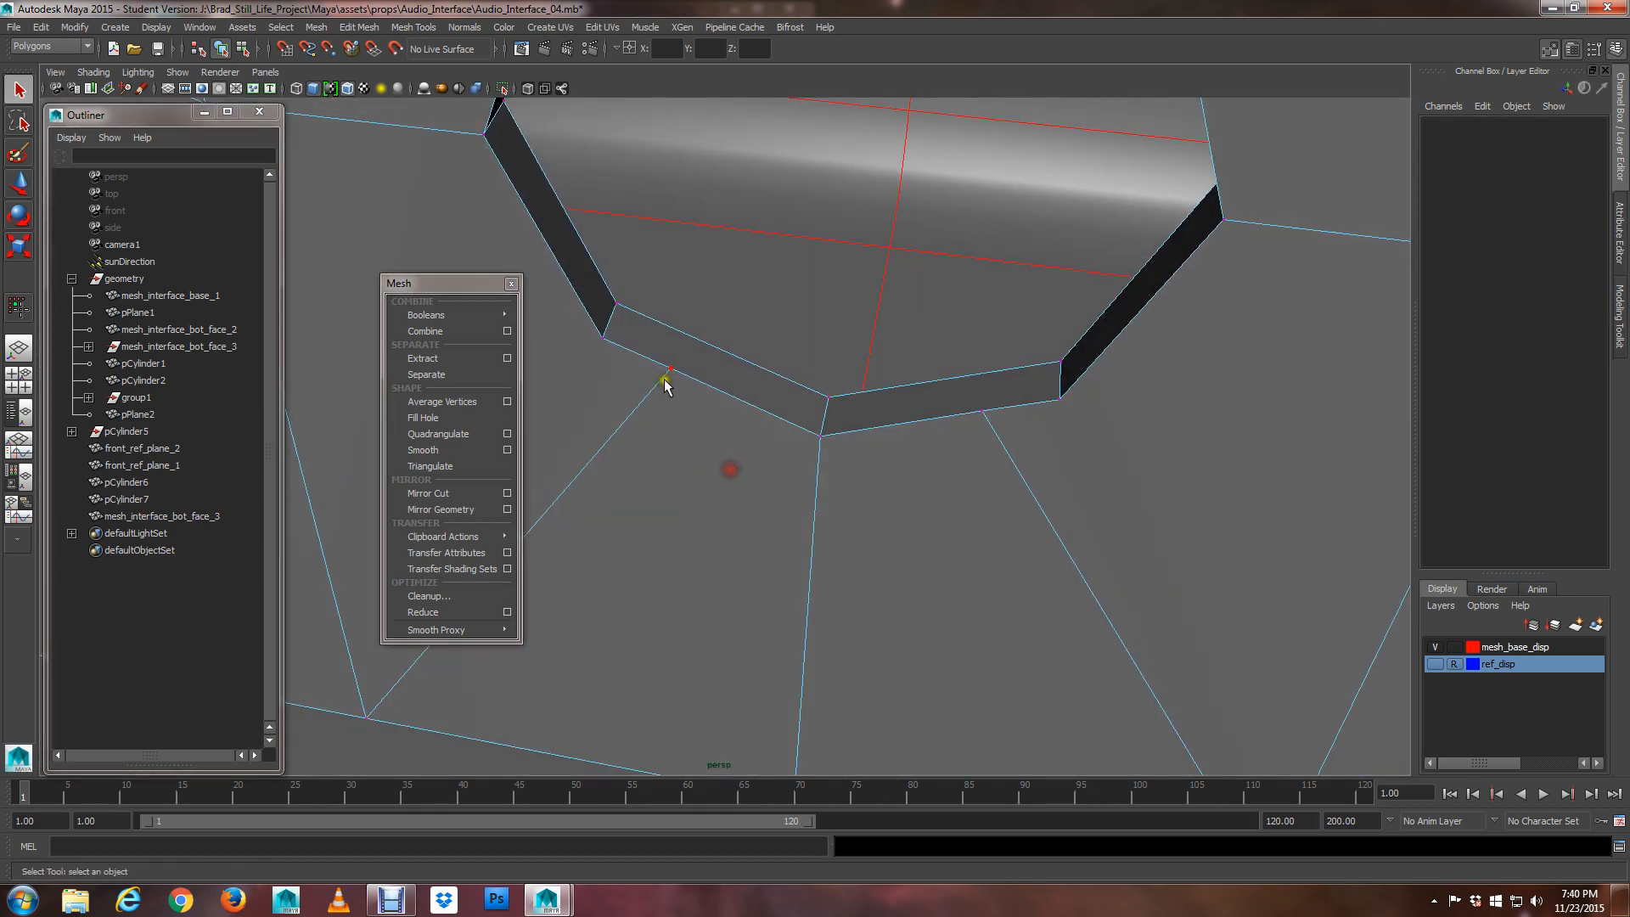
{"action": "left_click", "coordinate": [668, 371]}
{"action": "key", "text": "w"}
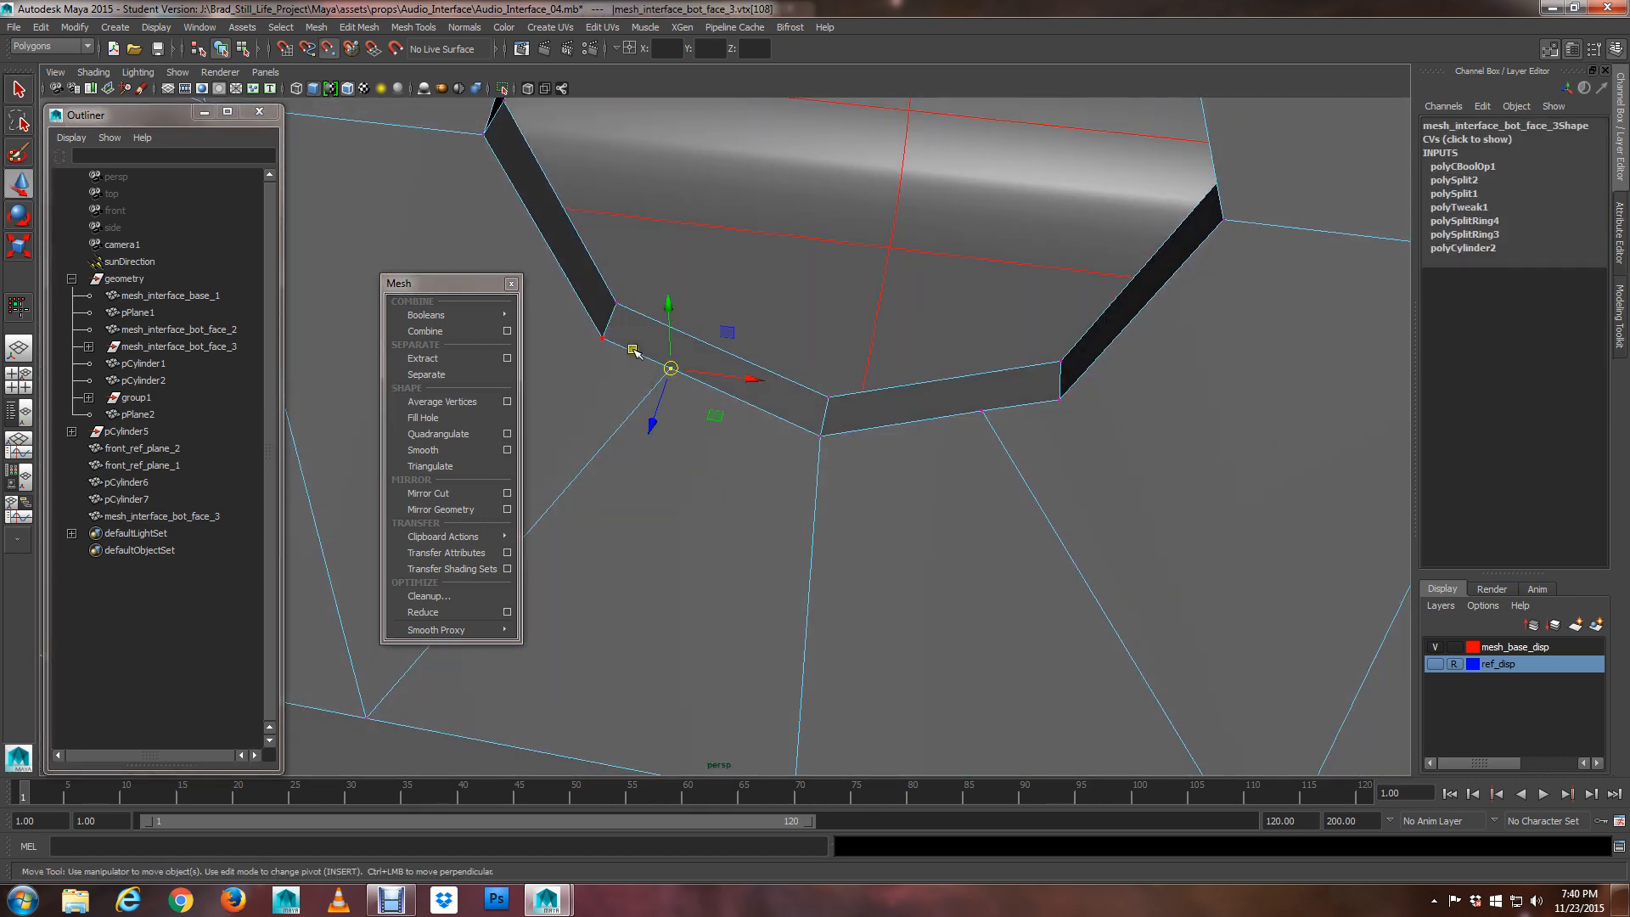
{"action": "middle_click_drag", "start_coordinate": [614, 342], "coordinate": [603, 344]}
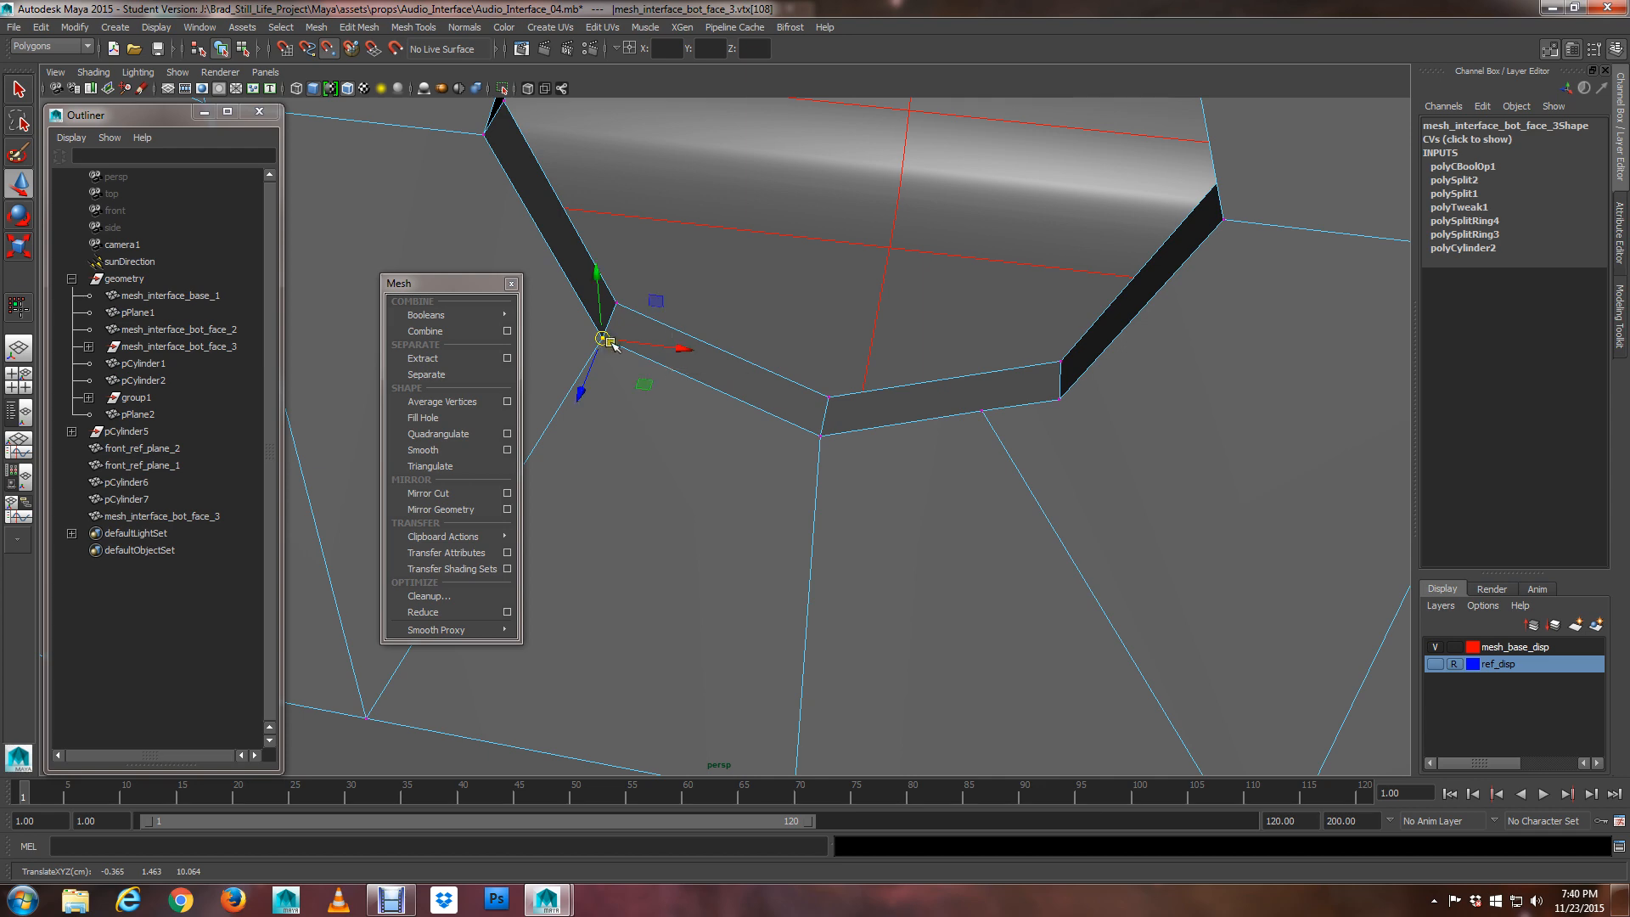
Snap the loose vertices on the center hole's upper-left and upper-right edges onto their nearest corner vertices
{"action": "left_click_drag", "start_coordinate": [611, 344], "coordinate": [807, 399], "text": "alt"}
{"action": "left_click_drag", "start_coordinate": [896, 437], "coordinate": [854, 547], "text": "alt"}
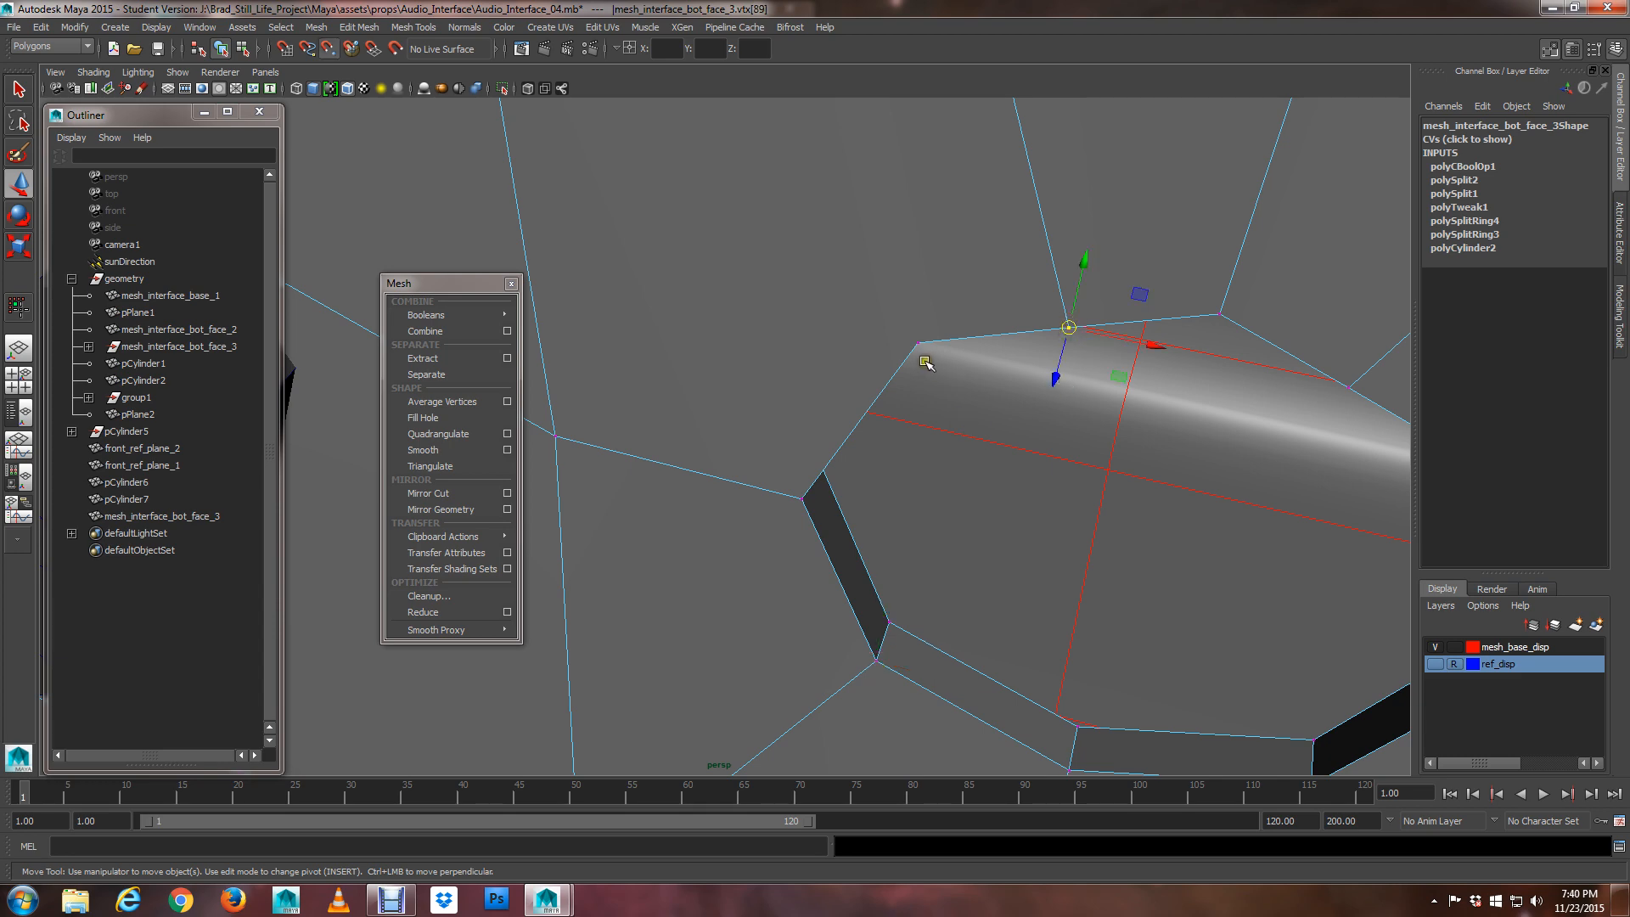
{"action": "middle_click_drag", "start_coordinate": [925, 362], "coordinate": [909, 353]}
{"action": "left_click_drag", "start_coordinate": [909, 354], "coordinate": [960, 360], "text": "alt"}
{"action": "middle_click_drag", "start_coordinate": [960, 360], "coordinate": [995, 538], "text": "alt"}
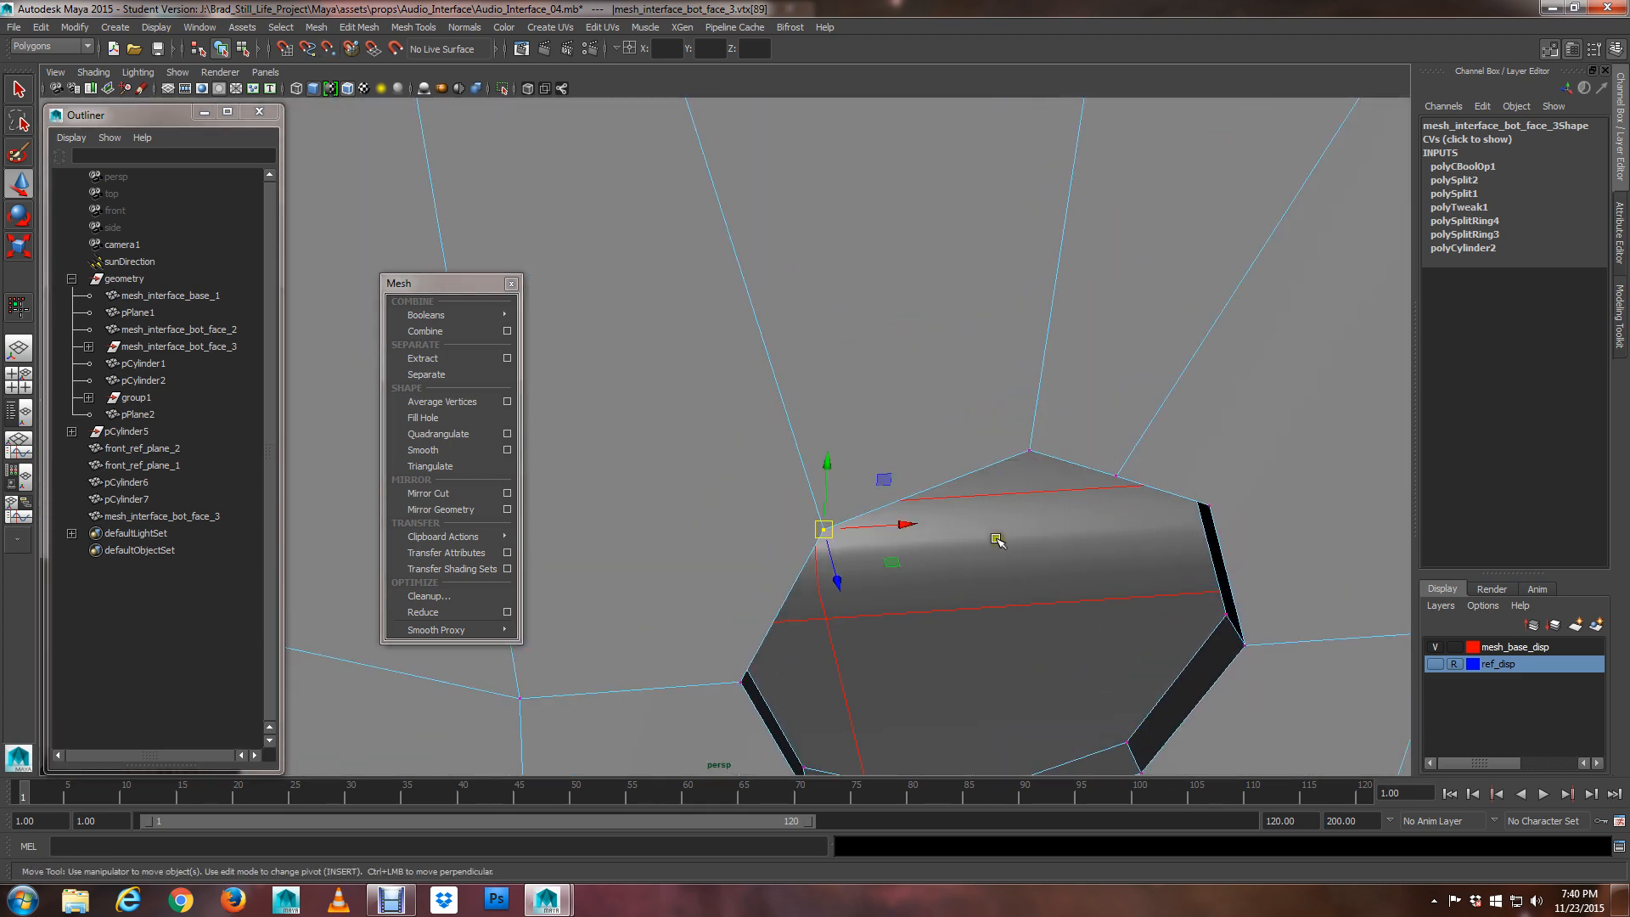
{"action": "mouse_move", "coordinate": [996, 539]}
{"action": "left_mouse_down", "text": "alt"}
{"action": "mouse_move", "coordinate": [1038, 546]}
{"action": "mouse_move", "coordinate": [1015, 521]}
{"action": "left_mouse_up", "text": "alt"}
{"action": "middle_click_drag", "start_coordinate": [1034, 508], "coordinate": [909, 382], "text": "alt"}
{"action": "right_click_drag", "start_coordinate": [909, 382], "coordinate": [939, 374], "text": "alt"}
{"action": "mouse_move", "coordinate": [938, 373]}
{"action": "left_mouse_down", "text": "alt"}
{"action": "mouse_move", "coordinate": [997, 364]}
{"action": "mouse_move", "coordinate": [951, 360]}
{"action": "left_mouse_up", "text": "alt"}
{"action": "middle_click_drag", "start_coordinate": [952, 359], "coordinate": [926, 298], "text": "alt"}
{"action": "middle_click_drag", "start_coordinate": [995, 418], "coordinate": [1000, 439]}
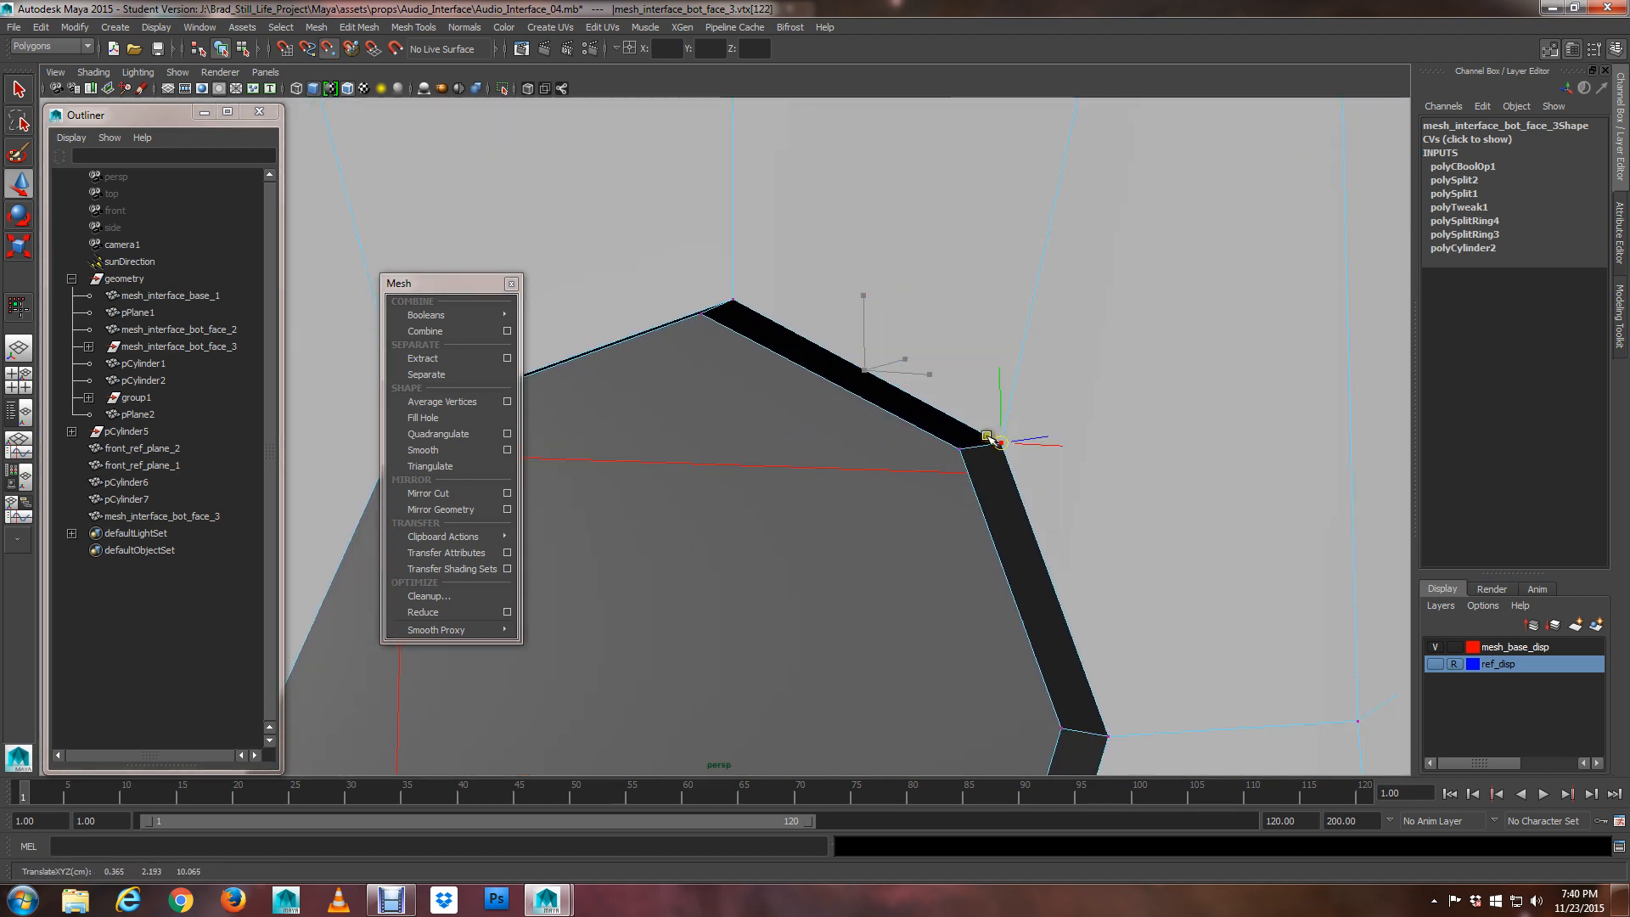
Snap the loose vertex on the center hole's lower-right edge onto the adjacent corner vertex
{"action": "left_click_drag", "start_coordinate": [991, 439], "coordinate": [865, 473], "text": "alt"}
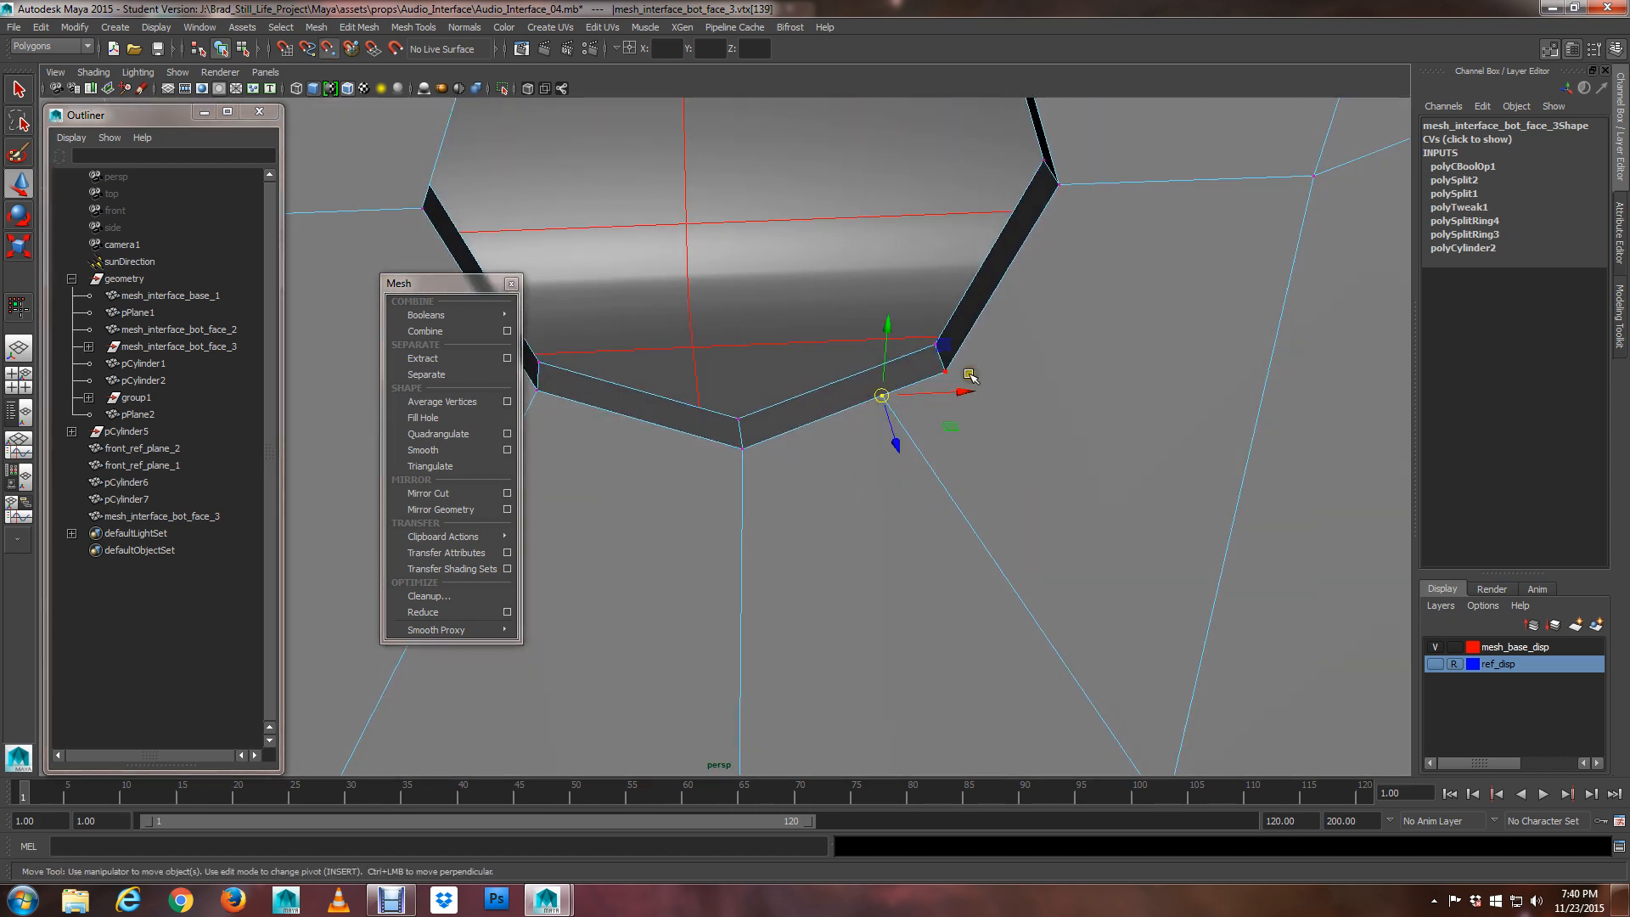
{"action": "middle_click_drag", "start_coordinate": [969, 374], "coordinate": [1094, 412]}
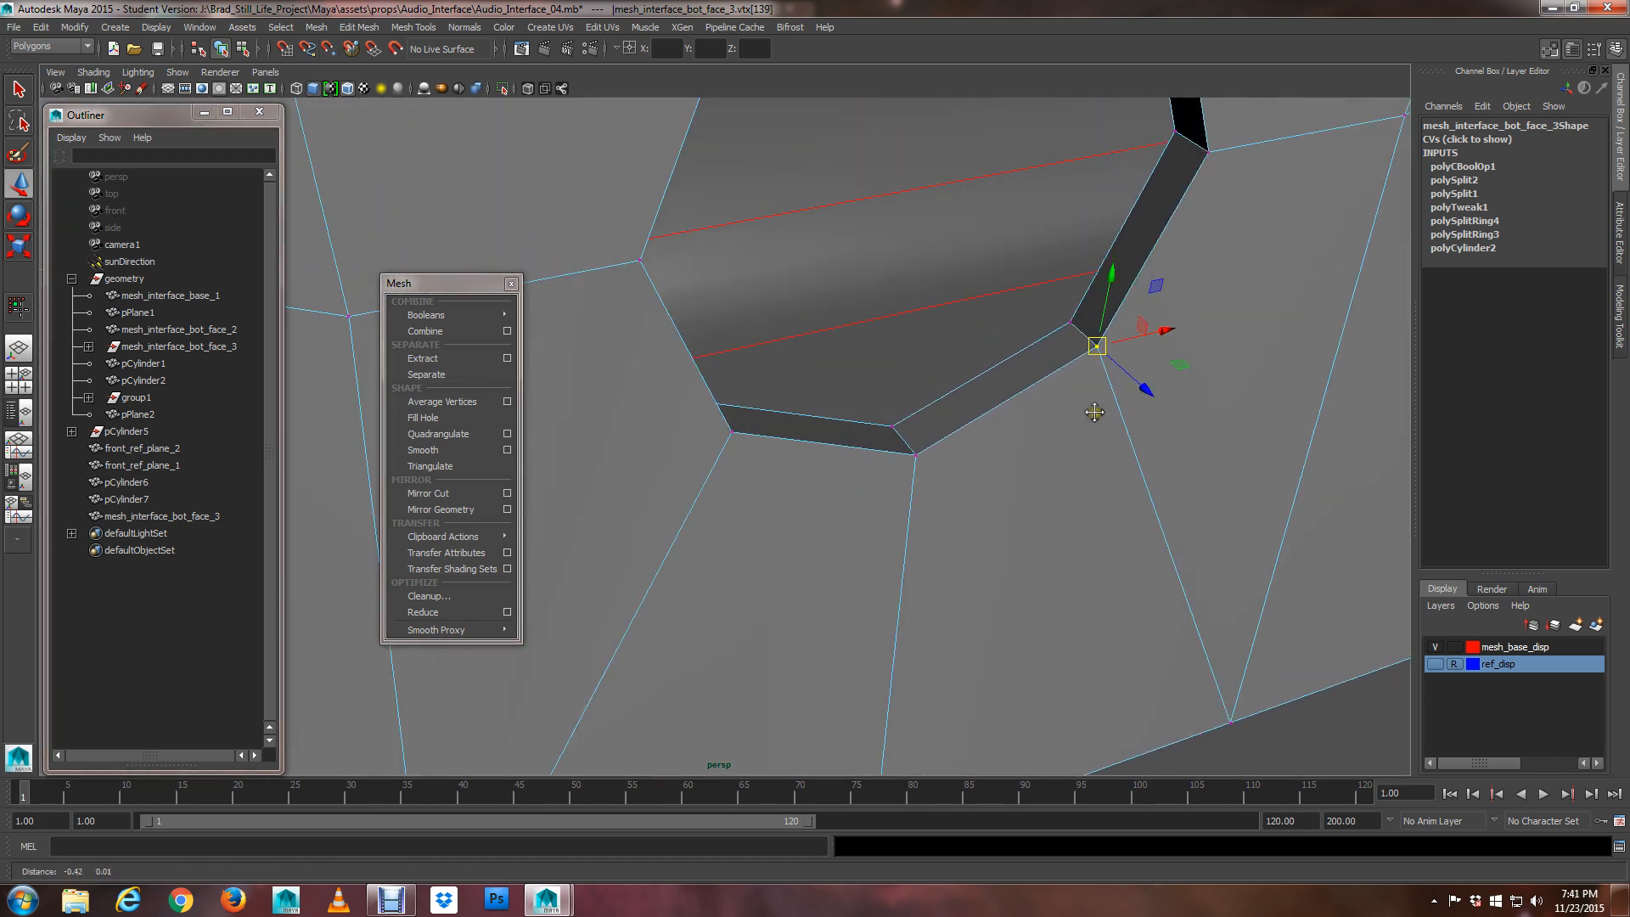
{"action": "scroll", "coordinate": [1094, 412], "scroll_direction": "down", "scroll_amount": 4}
{"action": "left_click_drag", "start_coordinate": [1094, 412], "coordinate": [1032, 411], "text": "alt"}
{"action": "middle_click_drag", "start_coordinate": [1031, 346], "coordinate": [1018, 434], "text": "alt"}
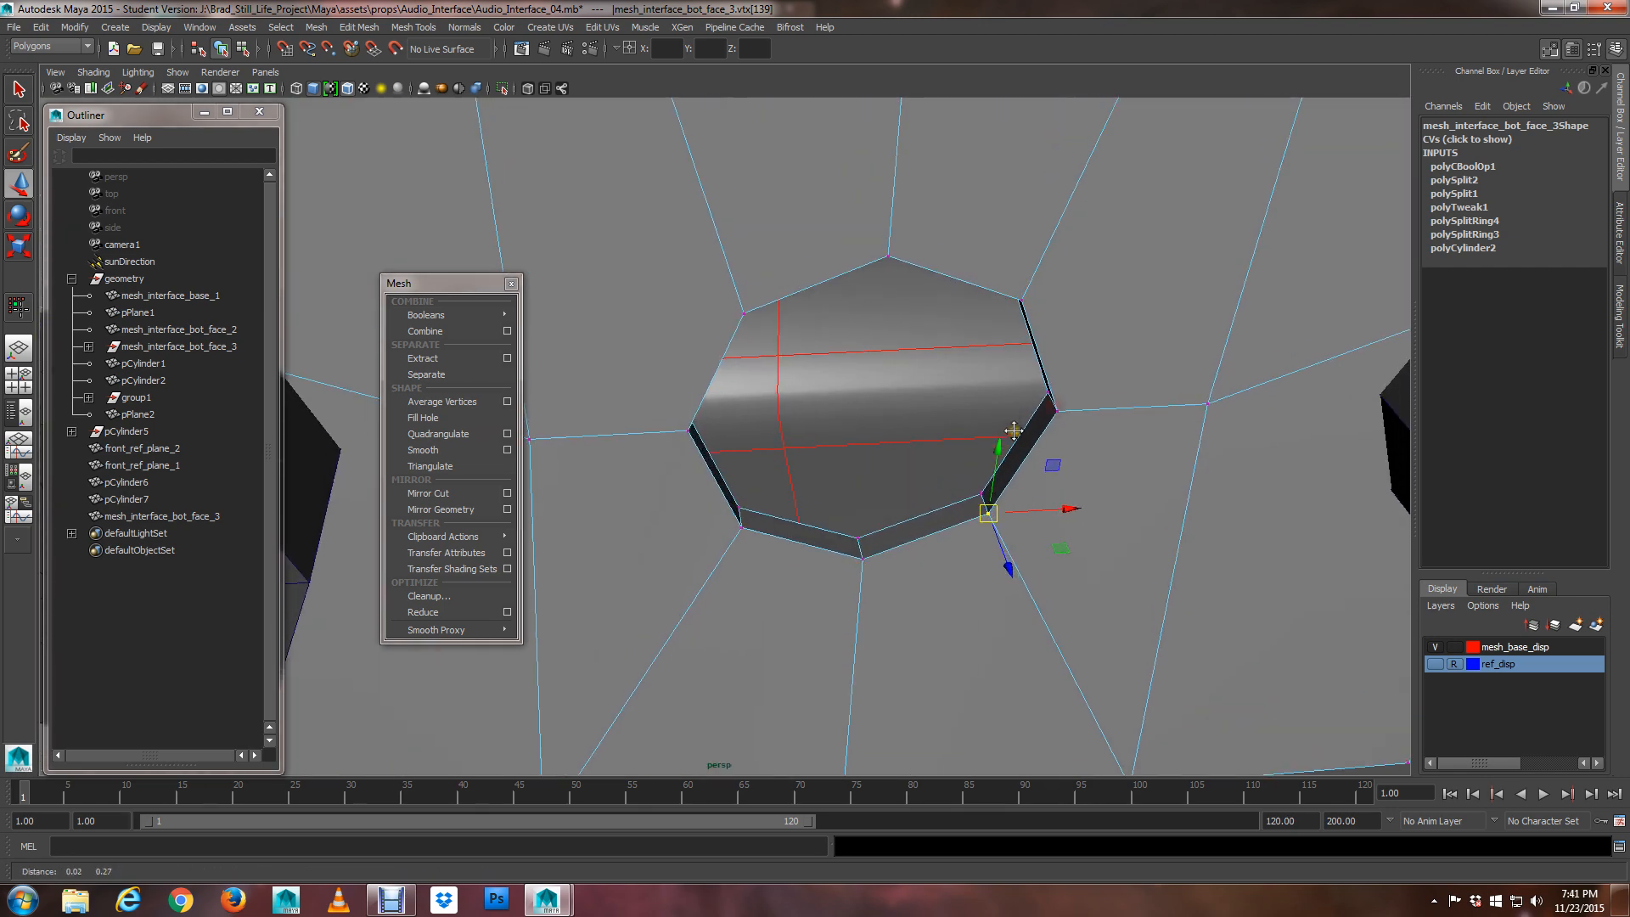
Select all the vertices around the center hole's front and back rims in wireframe and merge them with Merge Components
{"action": "left_click_drag", "start_coordinate": [1024, 433], "coordinate": [942, 615], "text": "alt"}
{"action": "key", "text": "4"}
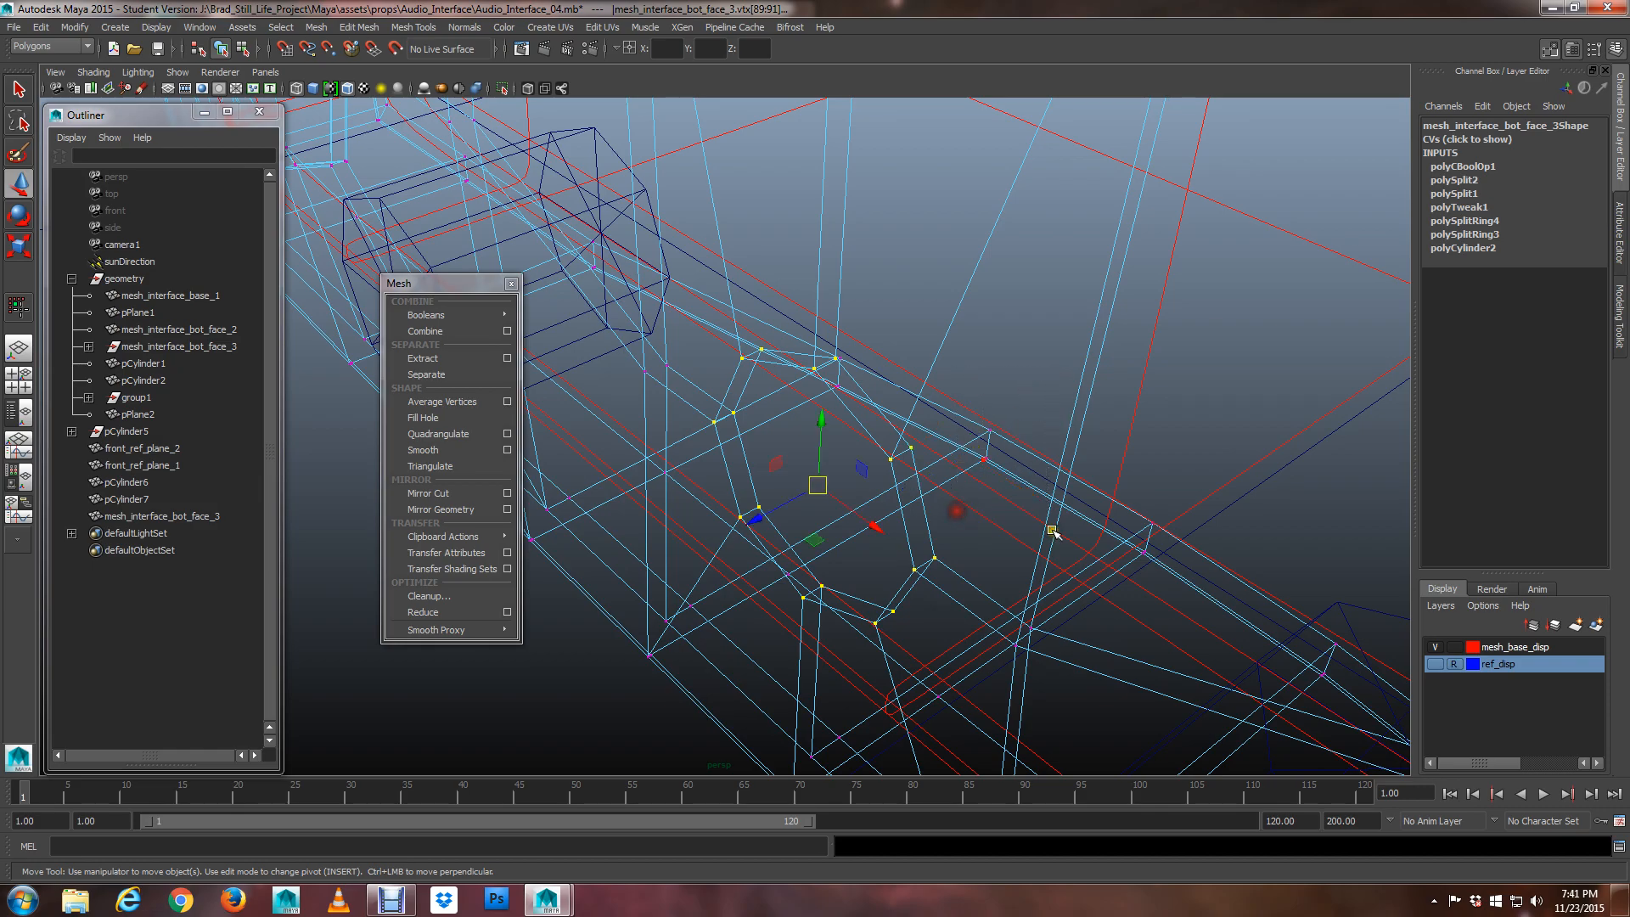
{"action": "left_click_drag", "start_coordinate": [1052, 532], "coordinate": [897, 447], "text": "alt"}
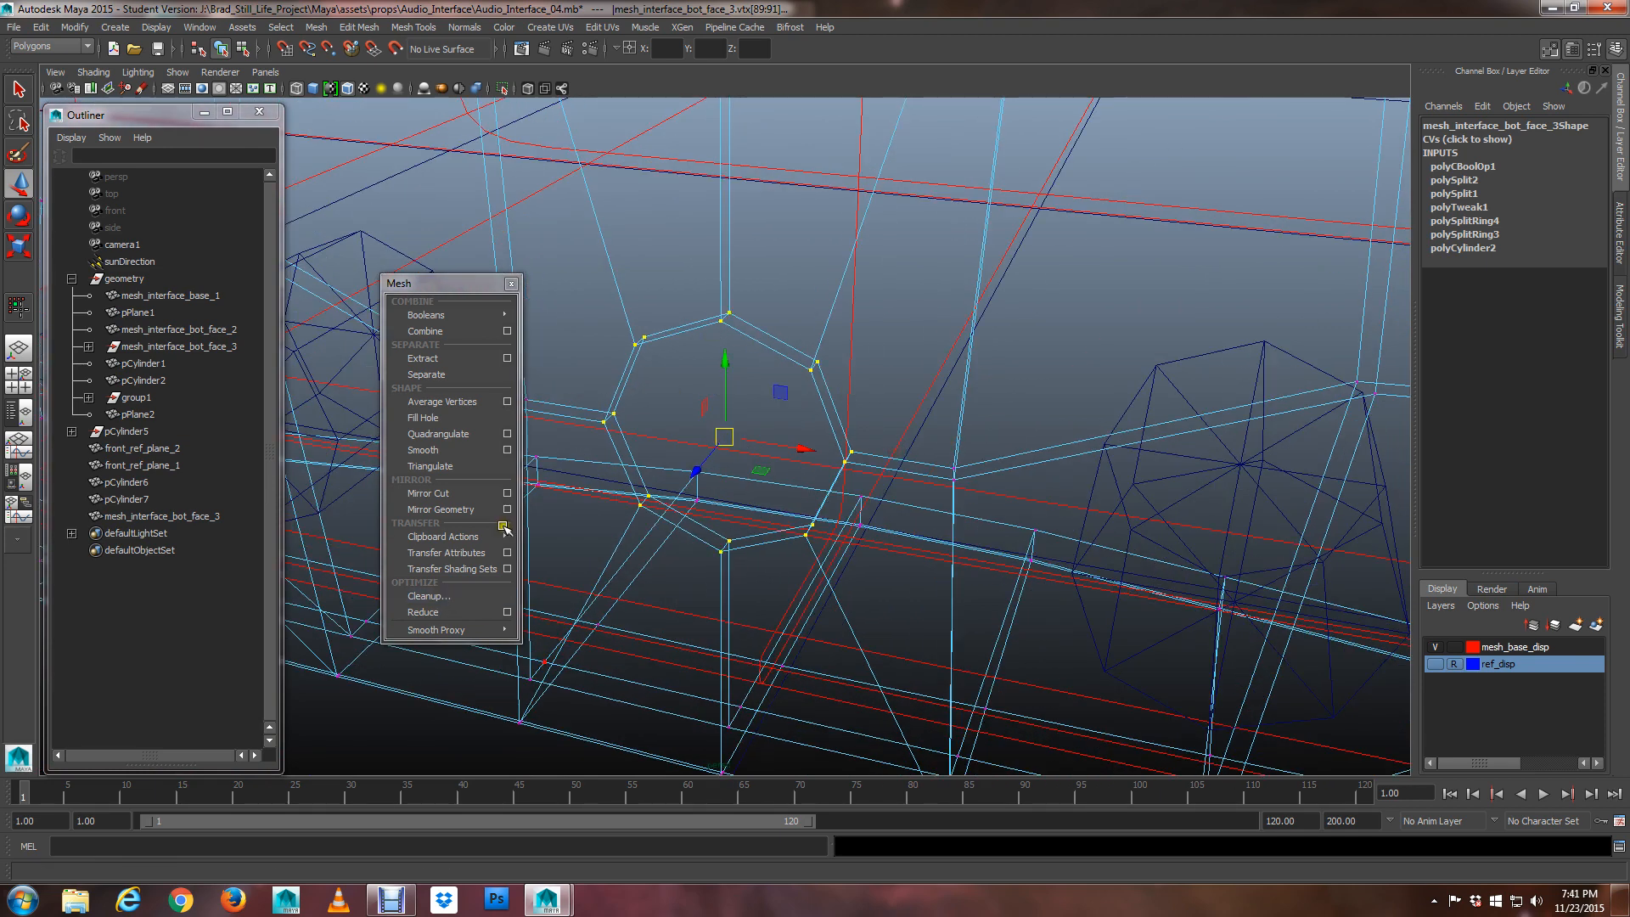
{"action": "key", "text": "space"}
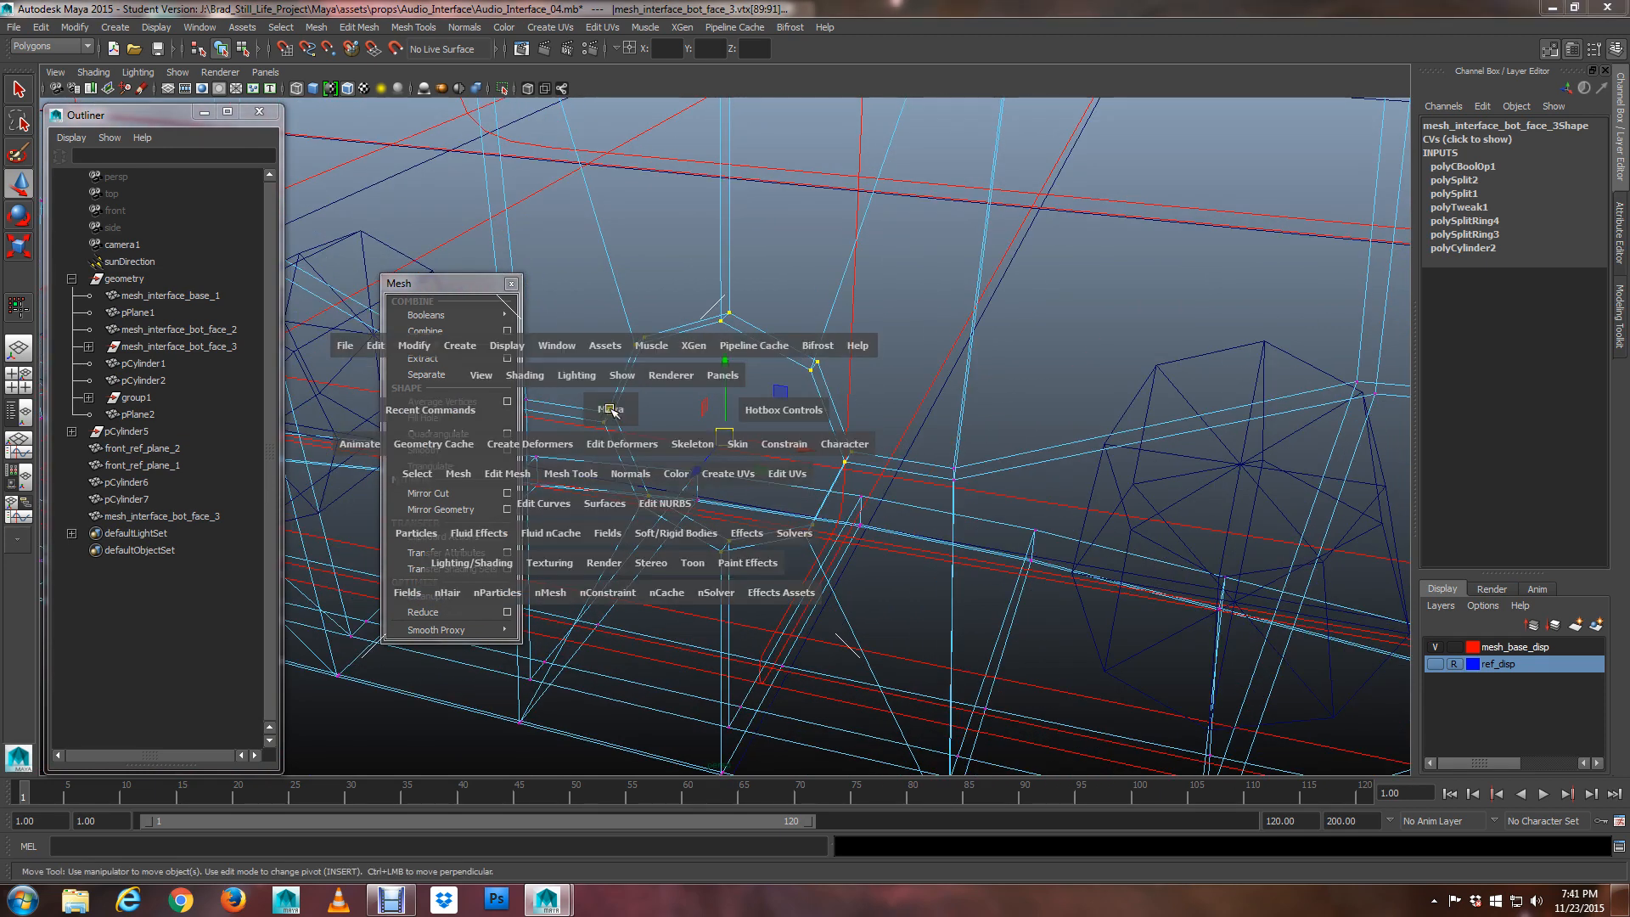
{"action": "left_click", "coordinate": [516, 481]}
{"action": "left_click", "coordinate": [534, 416]}
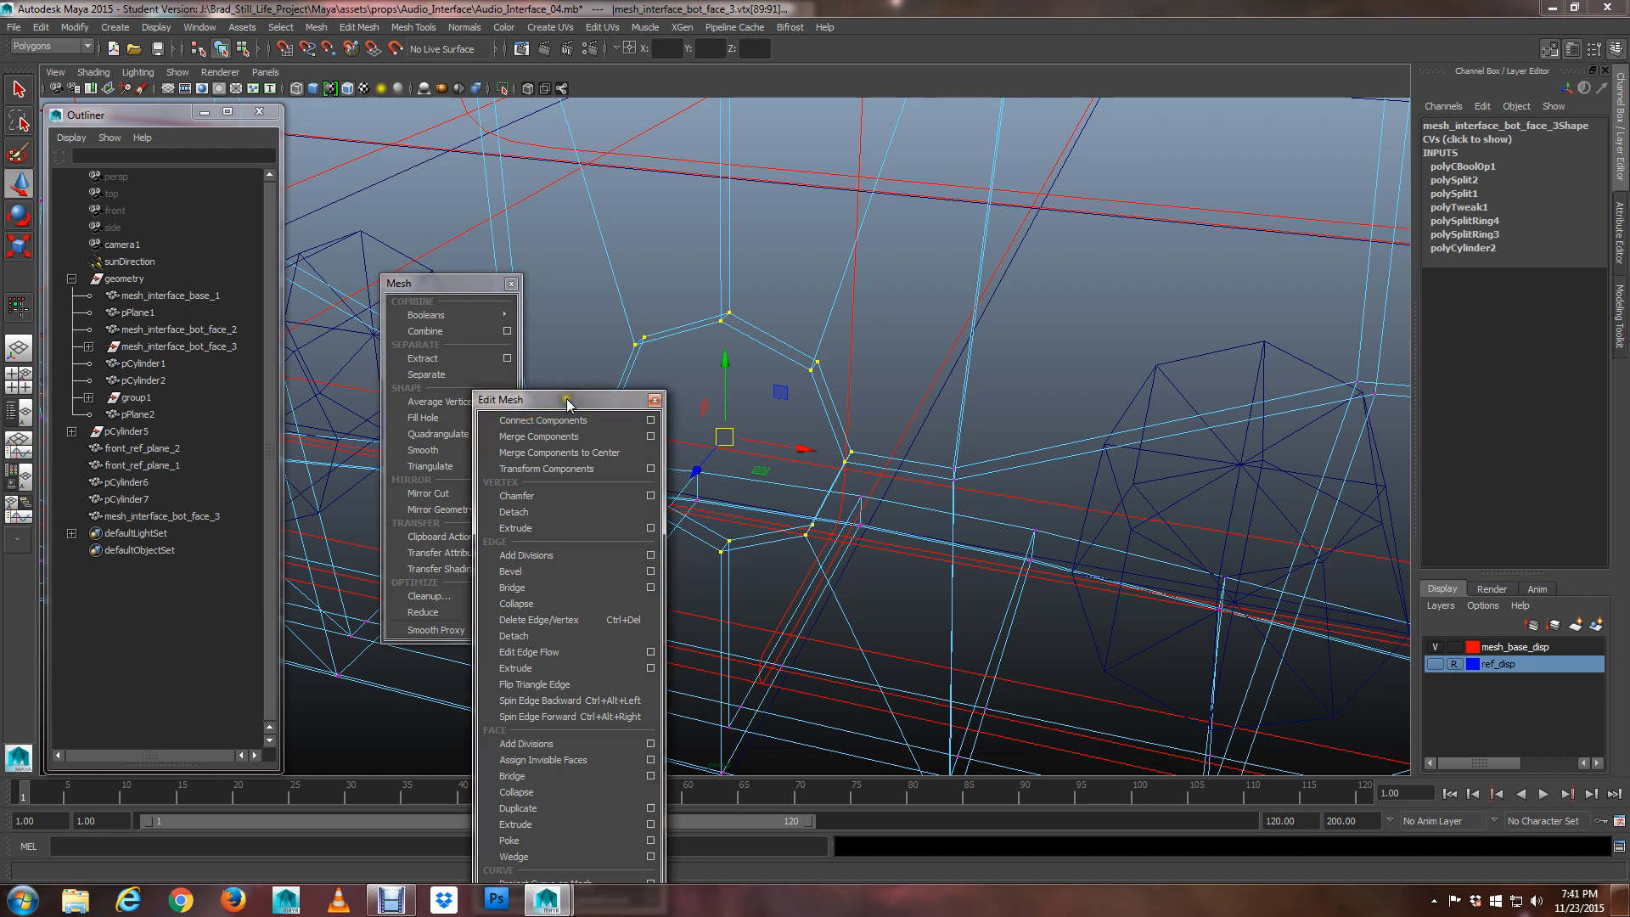
{"action": "left_click_drag", "start_coordinate": [567, 402], "coordinate": [258, 150]}
{"action": "left_click", "coordinate": [266, 185]}
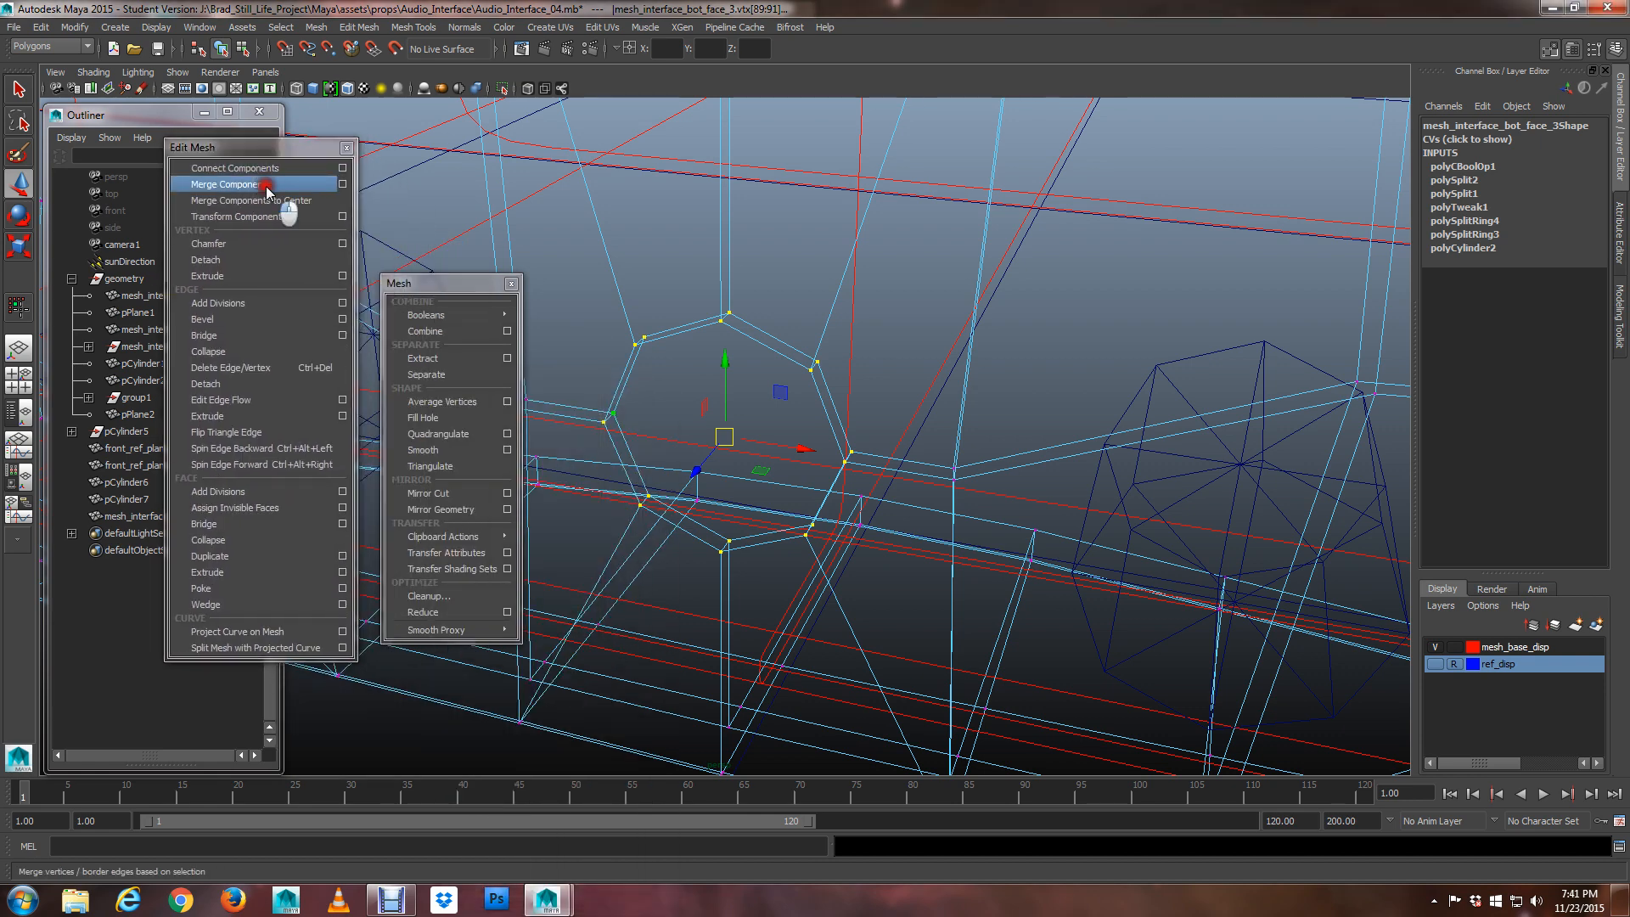
Check the merged center hole in smooth mesh preview and in shaded display
{"action": "mouse_move", "coordinate": [825, 399]}
{"action": "left_mouse_down", "text": "alt"}
{"action": "mouse_move", "coordinate": [883, 430]}
{"action": "mouse_move", "coordinate": [927, 425]}
{"action": "mouse_move", "coordinate": [899, 407]}
{"action": "mouse_move", "coordinate": [894, 448]}
{"action": "mouse_move", "coordinate": [816, 459]}
{"action": "mouse_move", "coordinate": [884, 462]}
{"action": "mouse_move", "coordinate": [822, 473]}
{"action": "mouse_move", "coordinate": [856, 459]}
{"action": "mouse_move", "coordinate": [884, 506]}
{"action": "mouse_move", "coordinate": [1073, 484]}
{"action": "mouse_move", "coordinate": [931, 433]}
{"action": "mouse_move", "coordinate": [917, 466]}
{"action": "mouse_move", "coordinate": [1018, 466]}
{"action": "left_mouse_up", "text": "alt"}
{"action": "key", "text": "1"}
{"action": "key", "text": "3"}
{"action": "key", "text": "1"}
{"action": "scroll", "coordinate": [930, 433], "scroll_direction": "up", "scroll_amount": 5}
{"action": "key", "text": "5"}
{"action": "right_click_drag", "start_coordinate": [1019, 466], "coordinate": [1147, 472], "text": "alt"}
{"action": "mouse_move", "coordinate": [1148, 472]}
{"action": "middle_mouse_down", "text": "alt"}
{"action": "mouse_move", "coordinate": [1001, 451]}
{"action": "mouse_move", "coordinate": [883, 603]}
{"action": "middle_mouse_up", "text": "alt"}
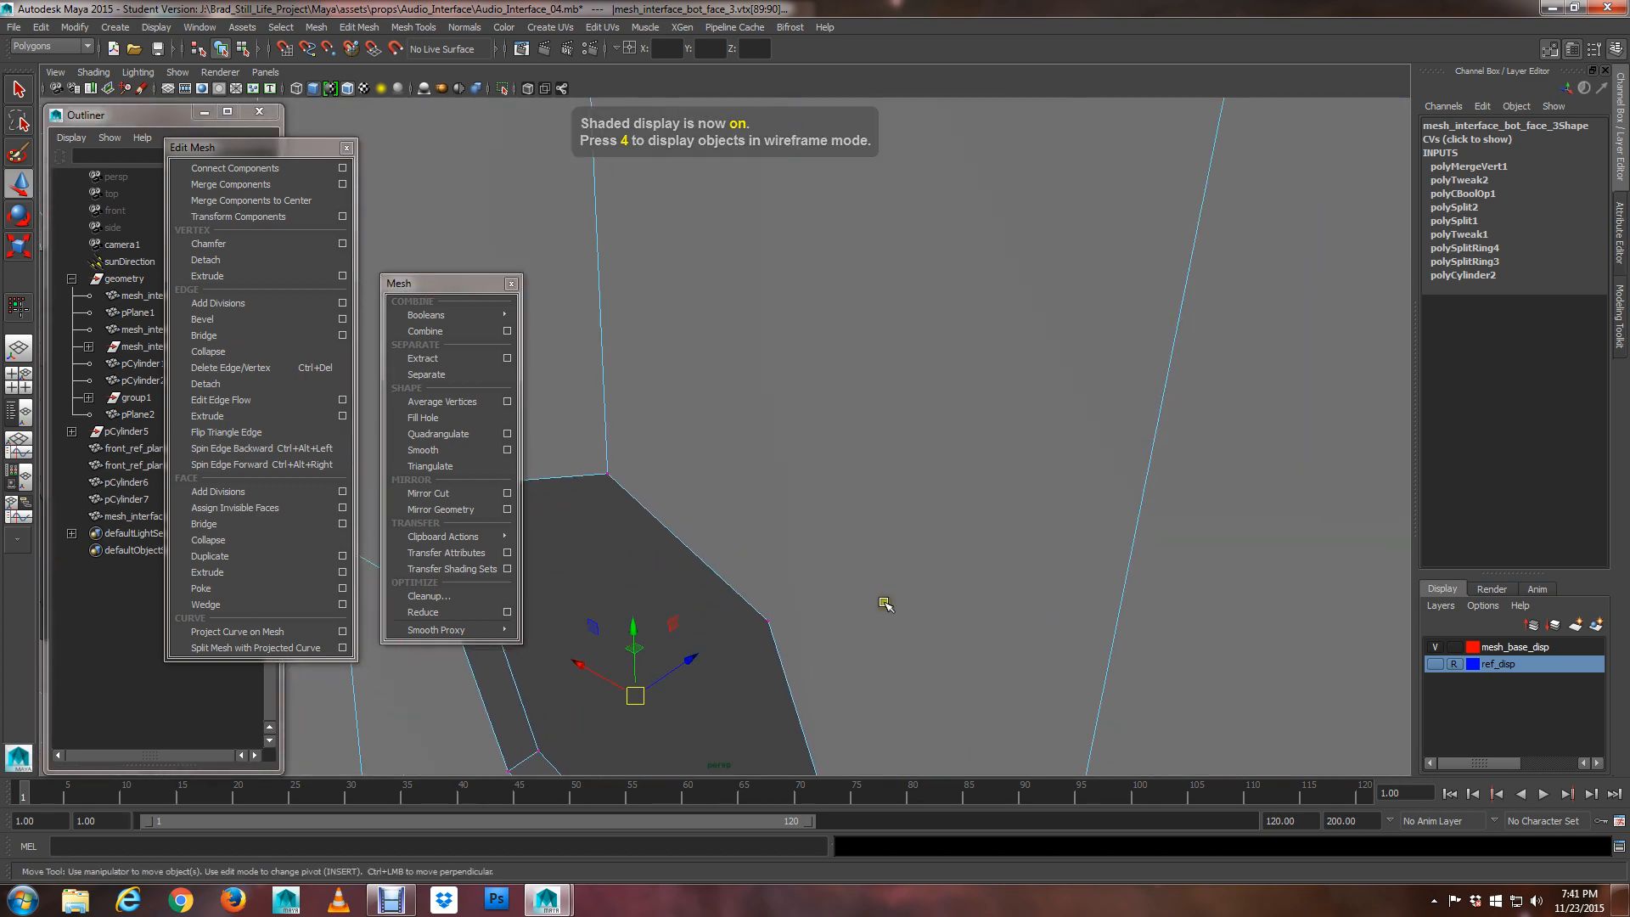
{"action": "mouse_move", "coordinate": [884, 603]}
{"action": "left_mouse_down", "text": "alt"}
{"action": "mouse_move", "coordinate": [851, 520]}
{"action": "mouse_move", "coordinate": [918, 644]}
{"action": "mouse_move", "coordinate": [899, 594]}
{"action": "mouse_move", "coordinate": [775, 451]}
{"action": "mouse_move", "coordinate": [724, 445]}
{"action": "left_mouse_up", "text": "alt"}
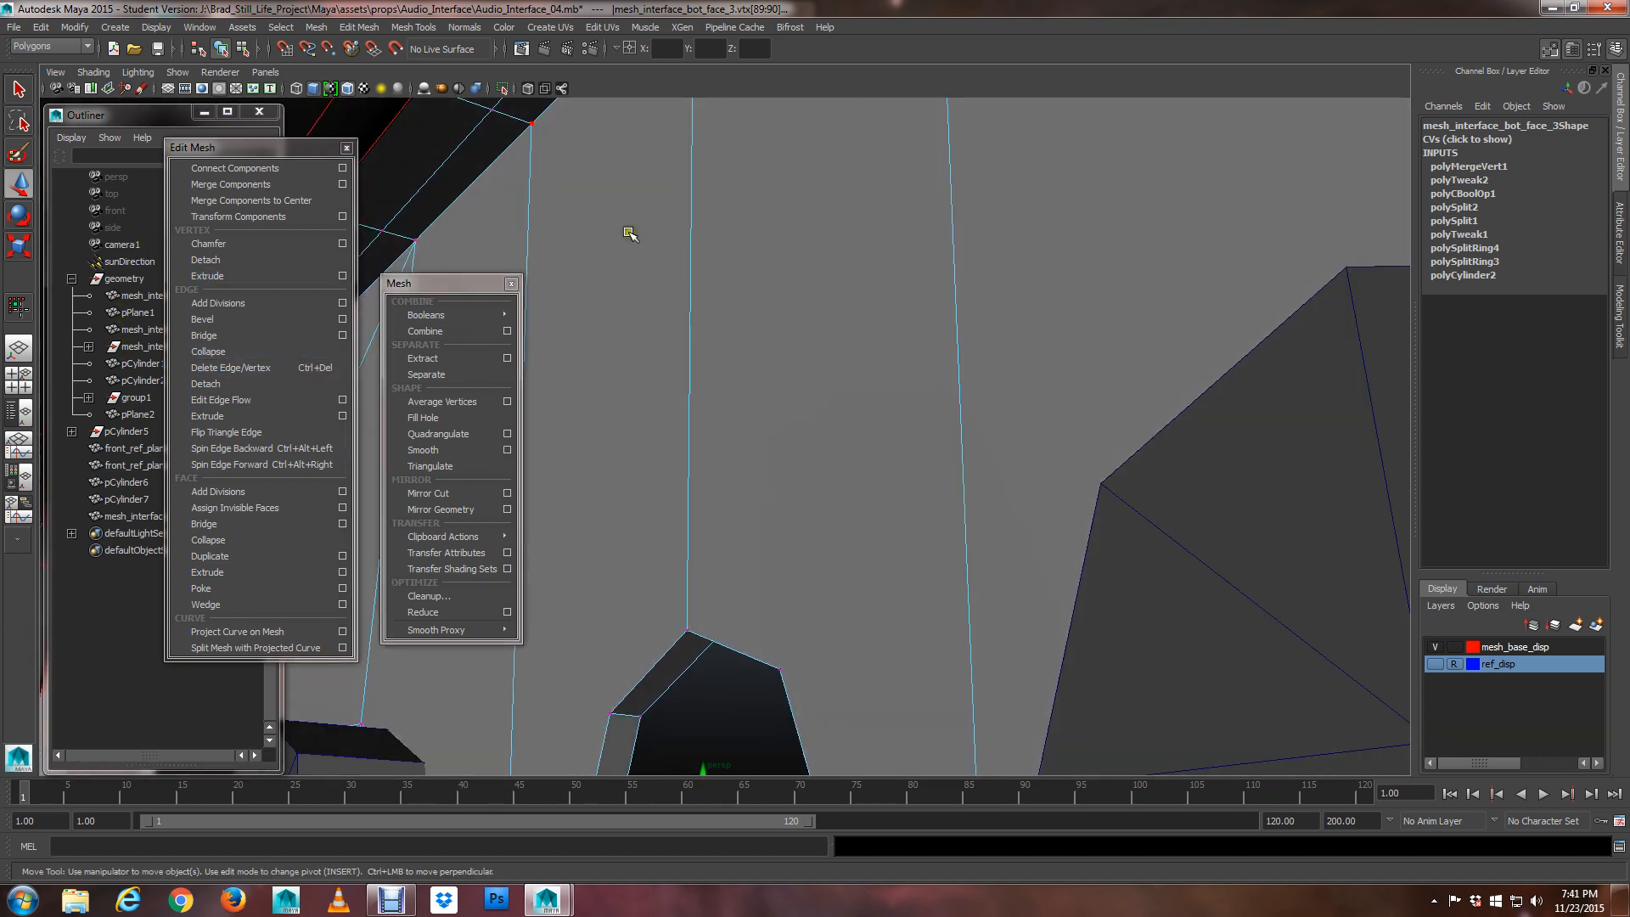
Return to object mode and select the interface base mesh_interface_base_1
{"action": "right_click", "coordinate": [718, 266]}
{"action": "right_click_drag", "start_coordinate": [794, 233], "coordinate": [798, 235]}
{"action": "left_click_drag", "start_coordinate": [799, 241], "coordinate": [829, 446], "text": "alt"}
{"action": "scroll", "coordinate": [797, 418], "scroll_direction": "down", "scroll_amount": 5}
{"action": "left_click", "coordinate": [570, 141]}
{"action": "scroll", "coordinate": [626, 197], "scroll_direction": "down", "scroll_amount": 5}
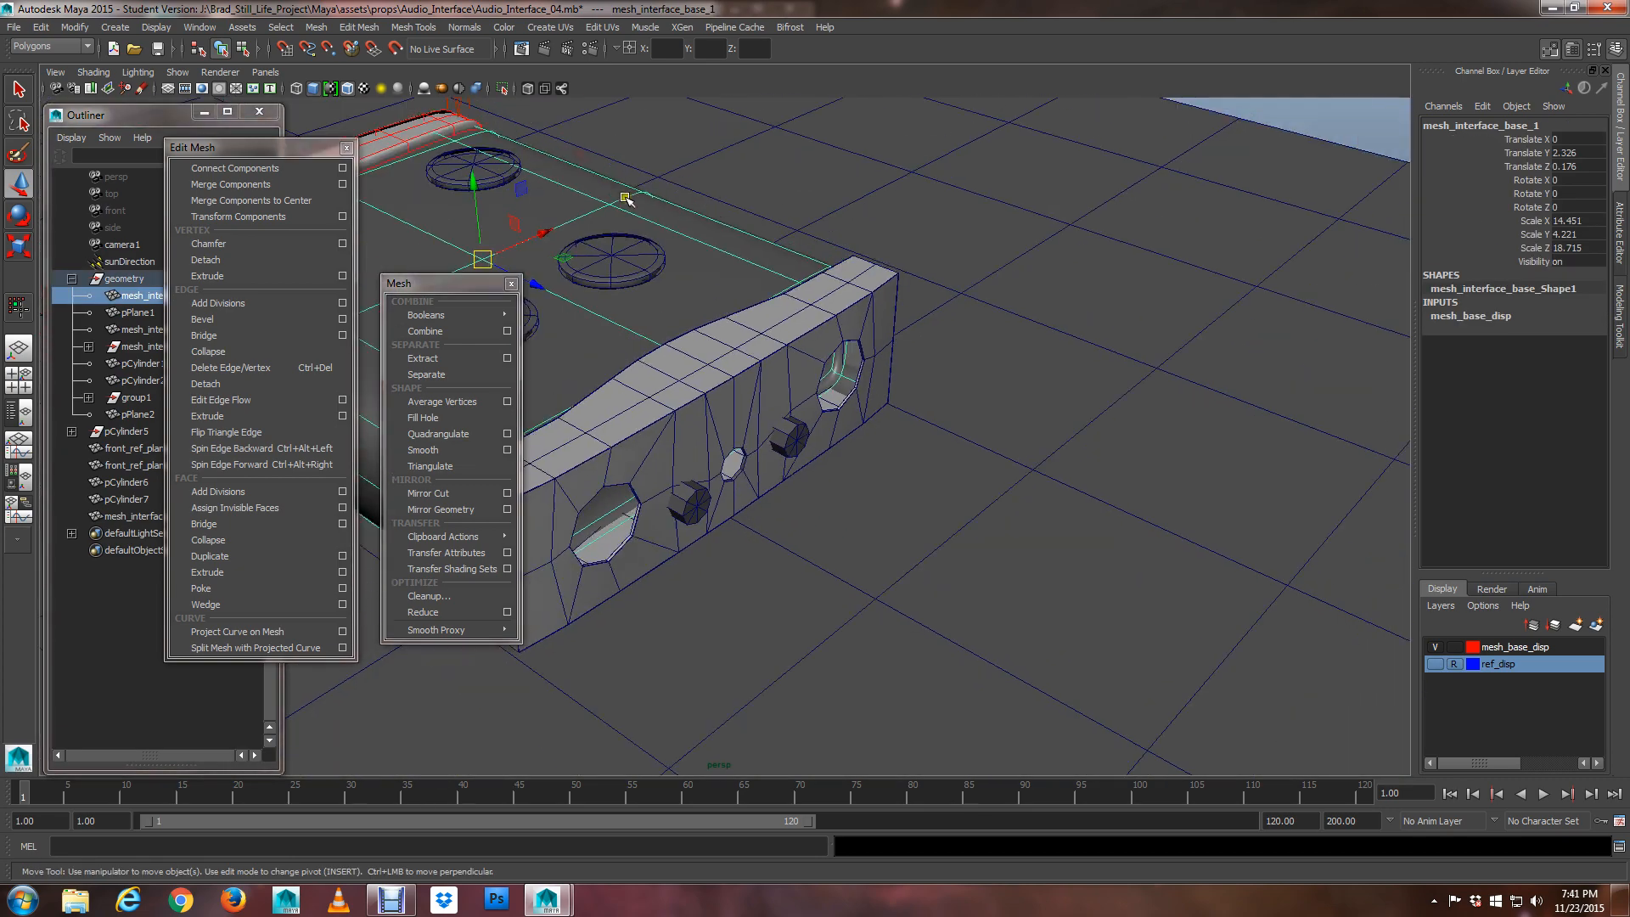
Hide the base, the opposite face piece, the knob cylinders and the ground plane to isolate the bottom face piece
{"action": "middle_click_drag", "start_coordinate": [627, 198], "coordinate": [969, 209], "text": "alt"}
{"action": "scroll", "coordinate": [969, 209], "scroll_direction": "down", "scroll_amount": 2}
{"action": "left_click_drag", "start_coordinate": [969, 209], "coordinate": [1015, 339], "text": "alt"}
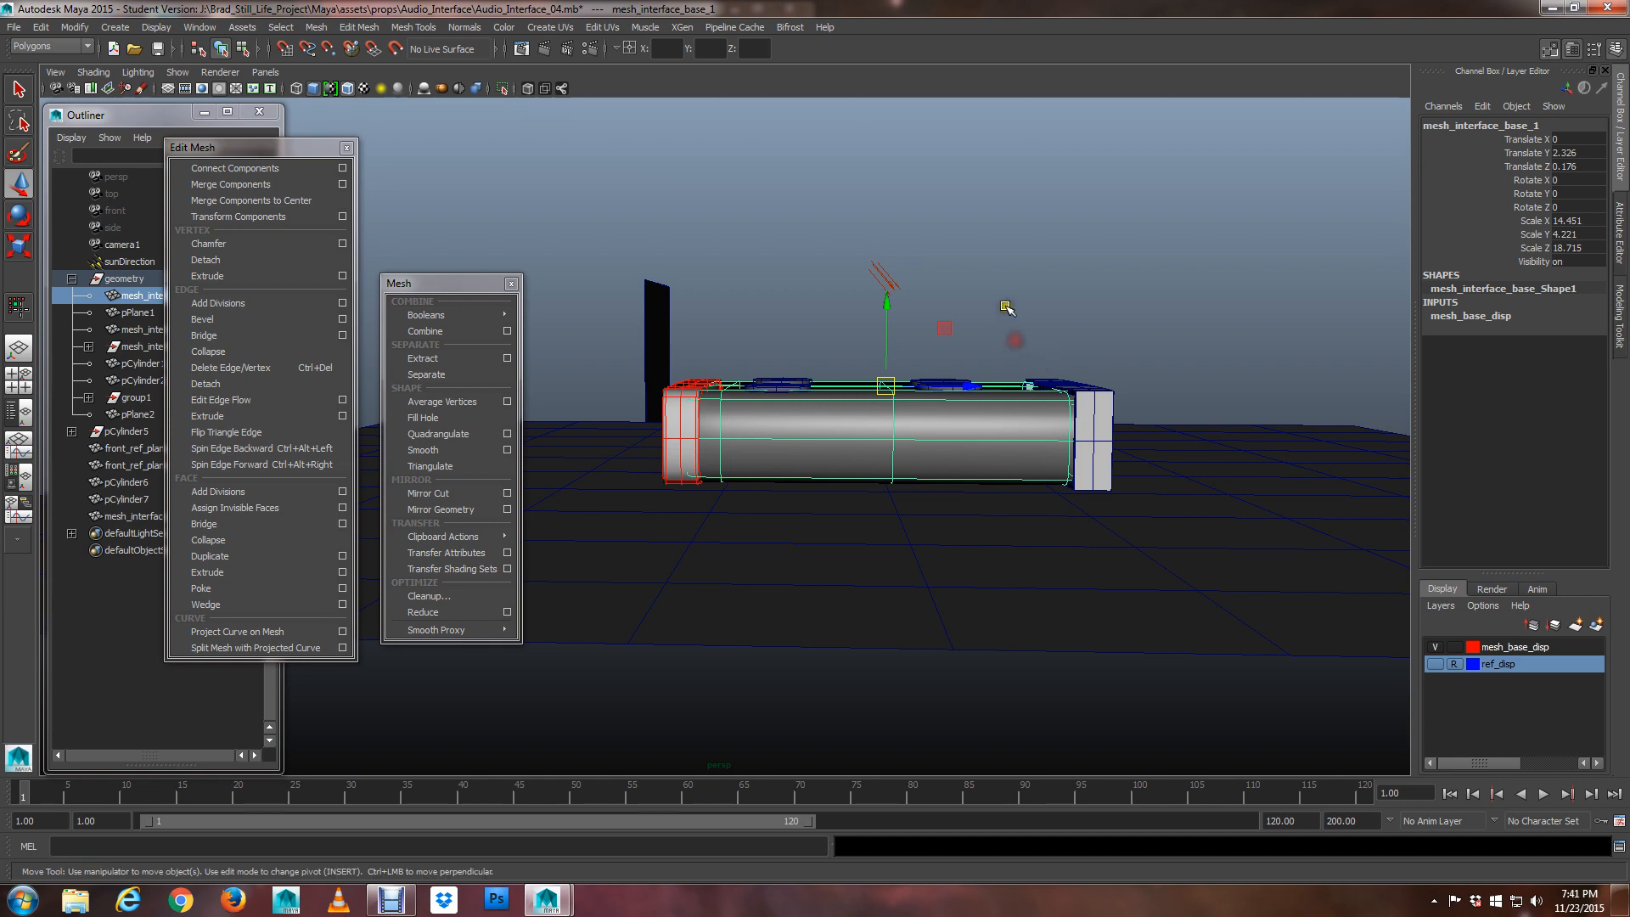
{"action": "mouse_move", "coordinate": [760, 440]}
{"action": "left_mouse_down"}
{"action": "mouse_move", "coordinate": [684, 447]}
{"action": "mouse_move", "coordinate": [738, 451]}
{"action": "left_mouse_up"}
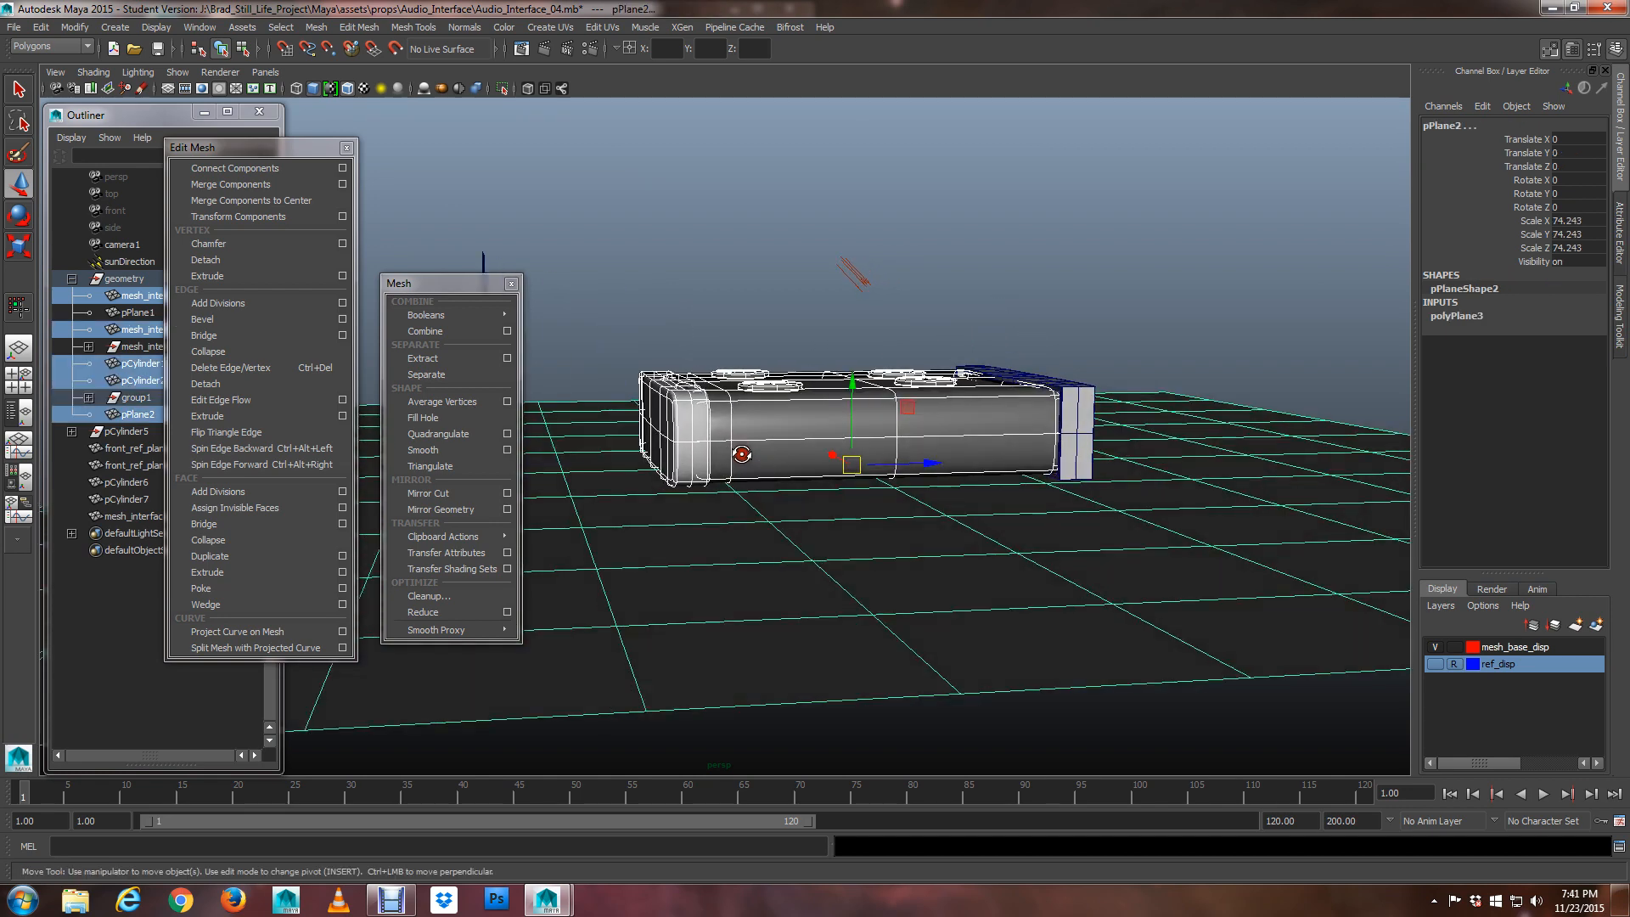
{"action": "left_click", "coordinate": [729, 612], "text": "shift"}
{"action": "left_click_drag", "start_coordinate": [729, 612], "coordinate": [771, 582], "text": "alt"}
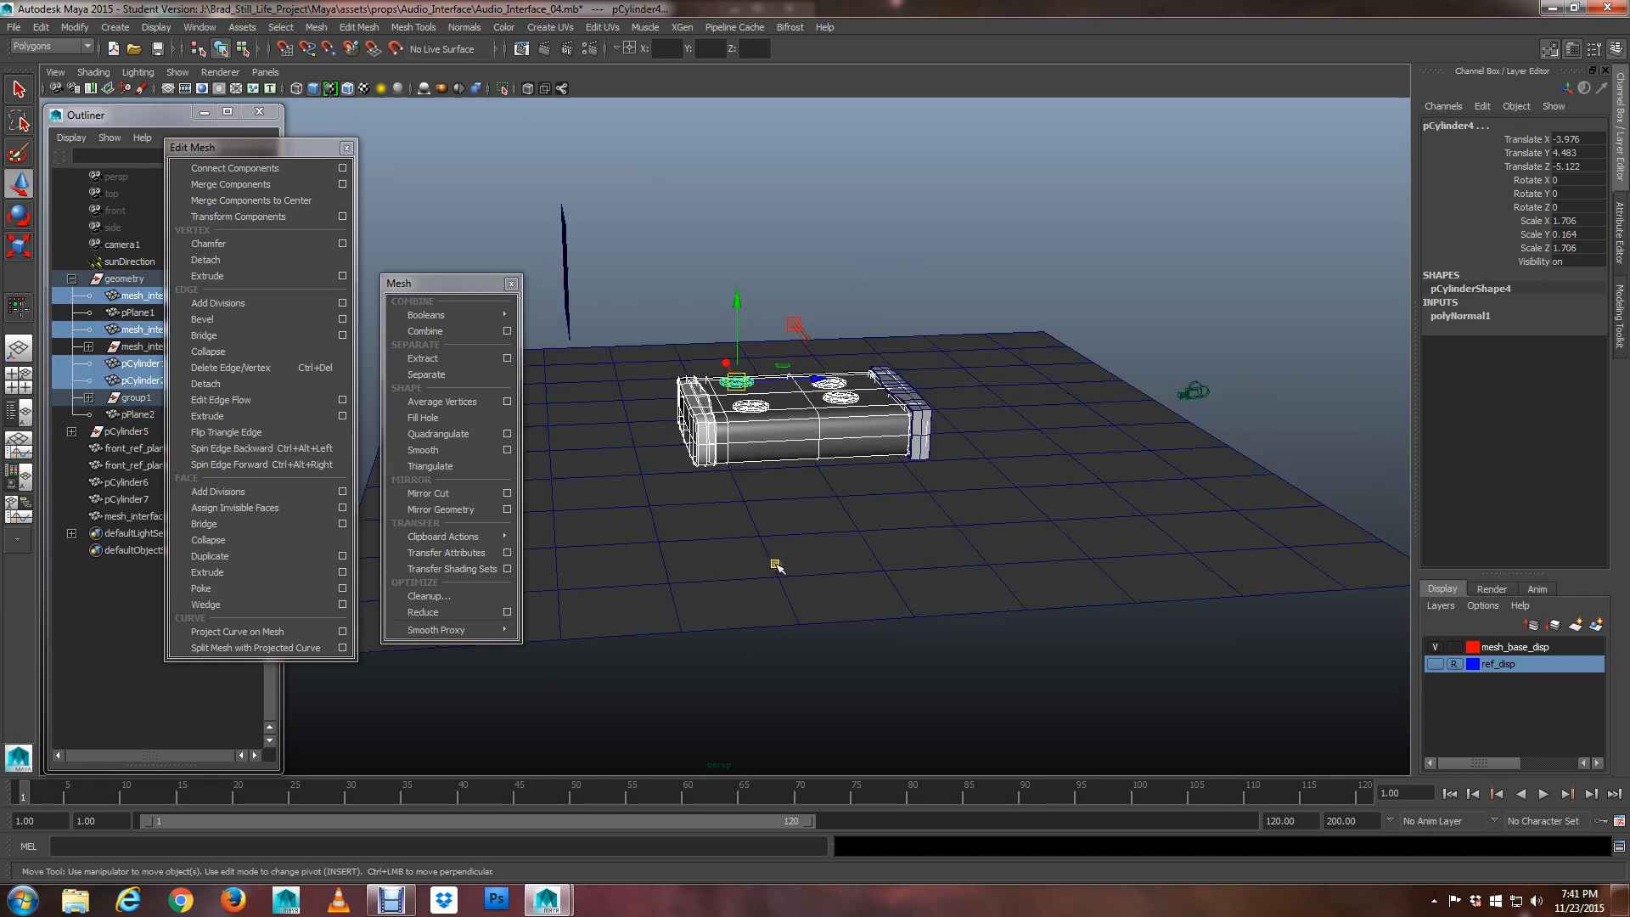
{"action": "left_click", "coordinate": [771, 572], "text": "shift"}
{"action": "key", "text": "ctrl+h"}
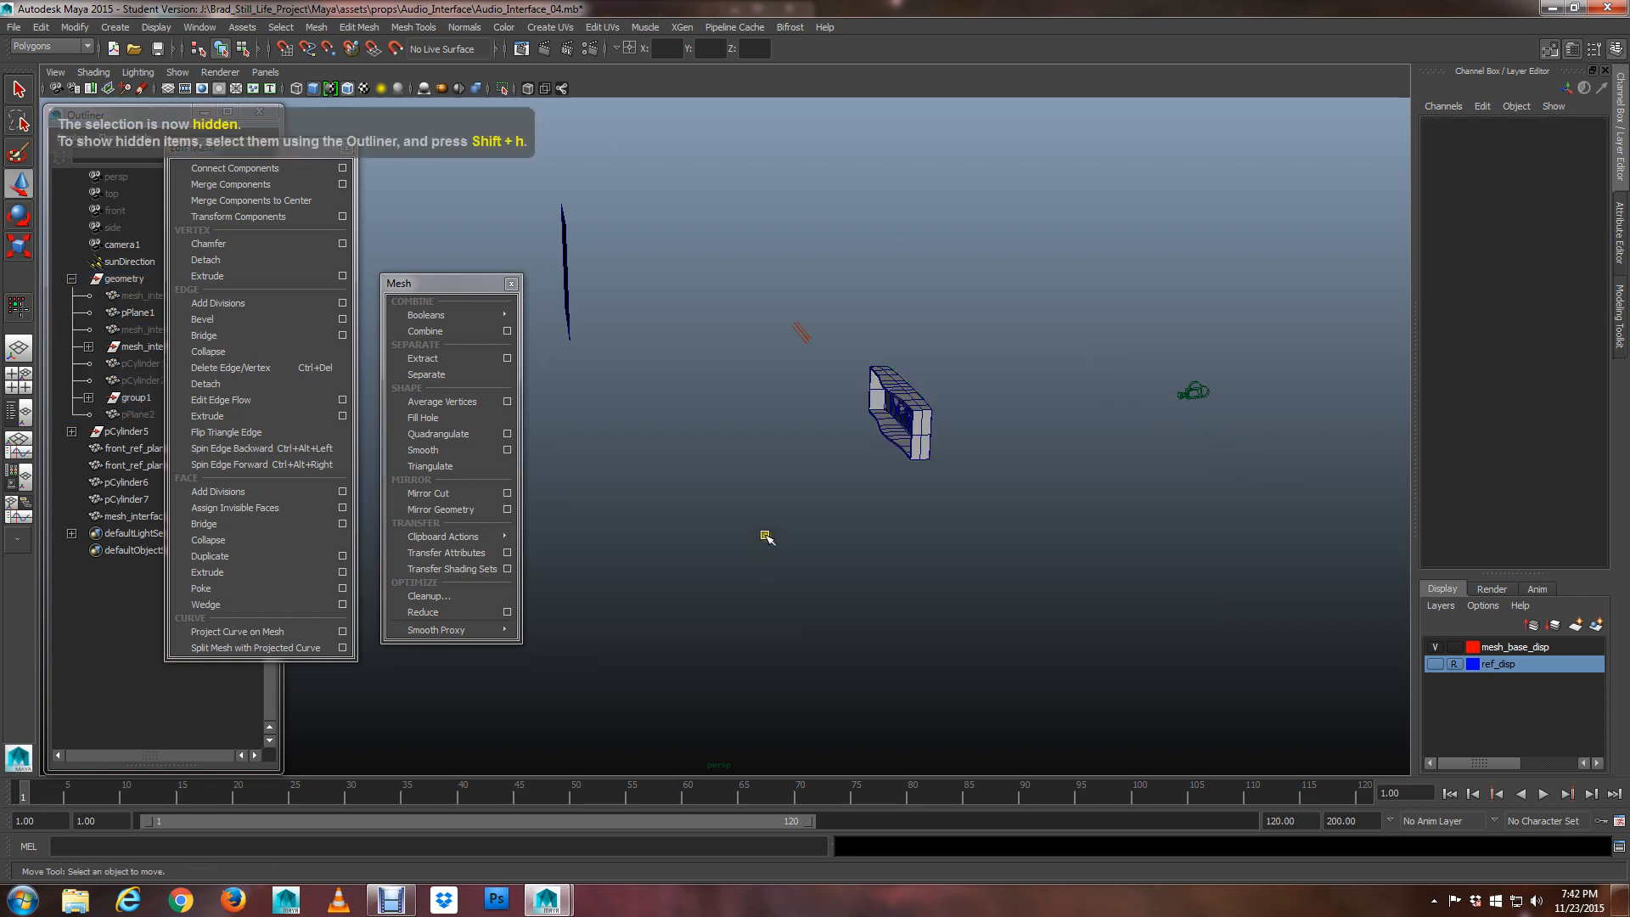
Select the isolated bottom face piece and frame it from behind to examine the center hole
{"action": "left_click_drag", "start_coordinate": [817, 460], "coordinate": [913, 465], "text": "alt"}
{"action": "scroll", "coordinate": [796, 397], "scroll_direction": "up", "scroll_amount": 5}
{"action": "left_click", "coordinate": [788, 343]}
{"action": "key", "text": "f"}
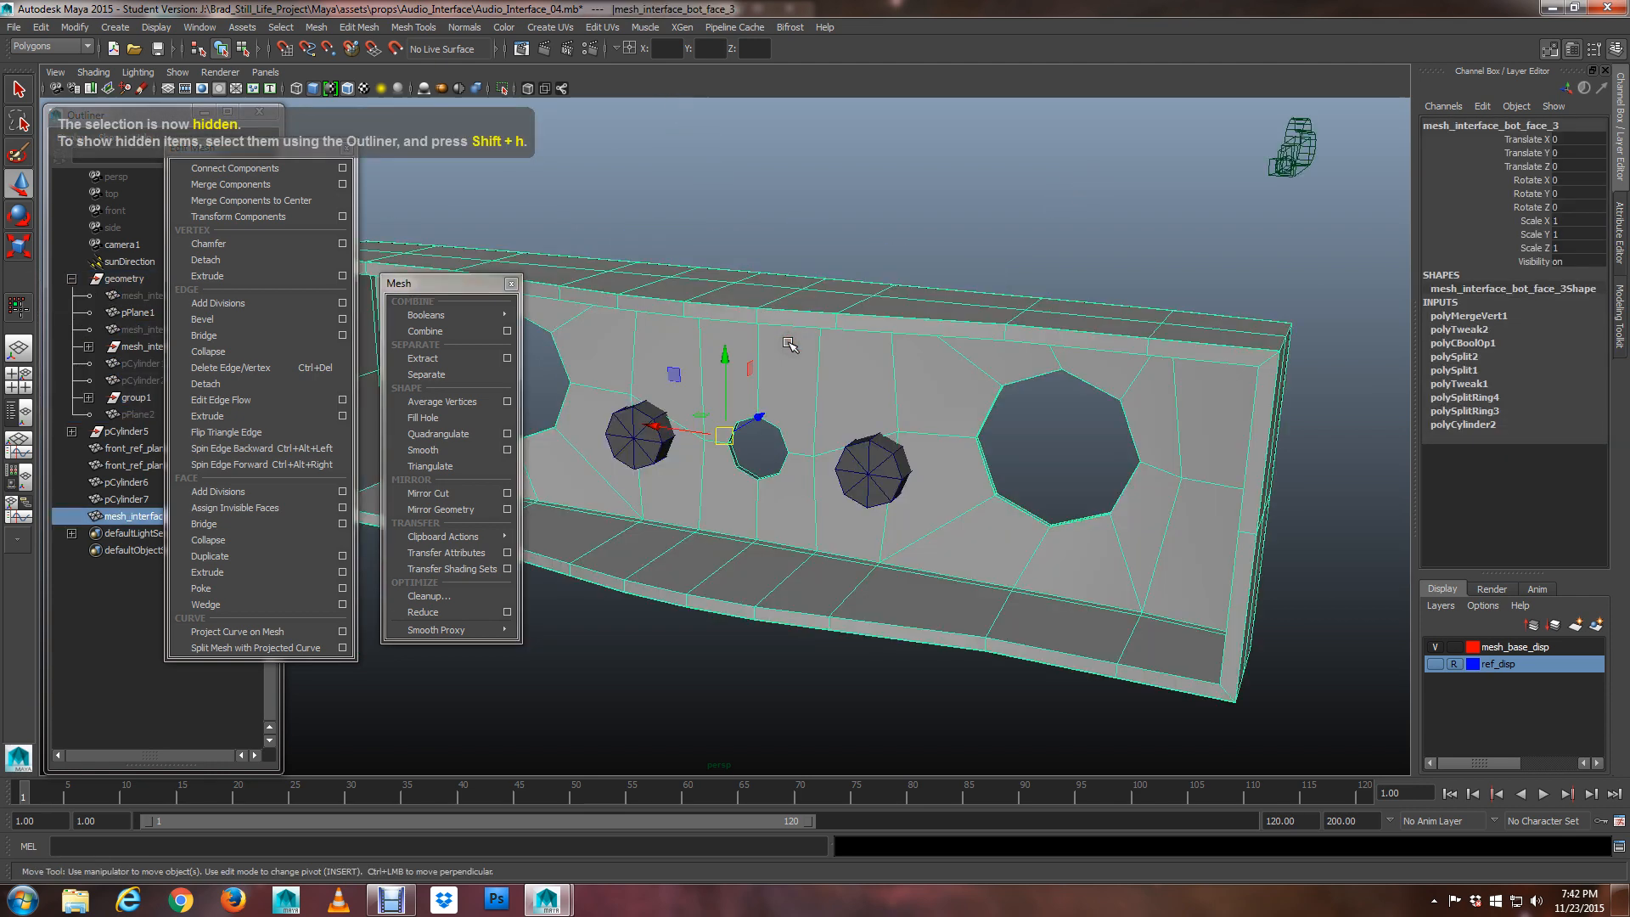
{"action": "left_click_drag", "start_coordinate": [802, 416], "coordinate": [822, 416], "text": "alt"}
{"action": "right_click_drag", "start_coordinate": [868, 462], "coordinate": [1280, 529], "text": "alt"}
{"action": "left_click_drag", "start_coordinate": [954, 488], "coordinate": [948, 469], "text": "alt"}
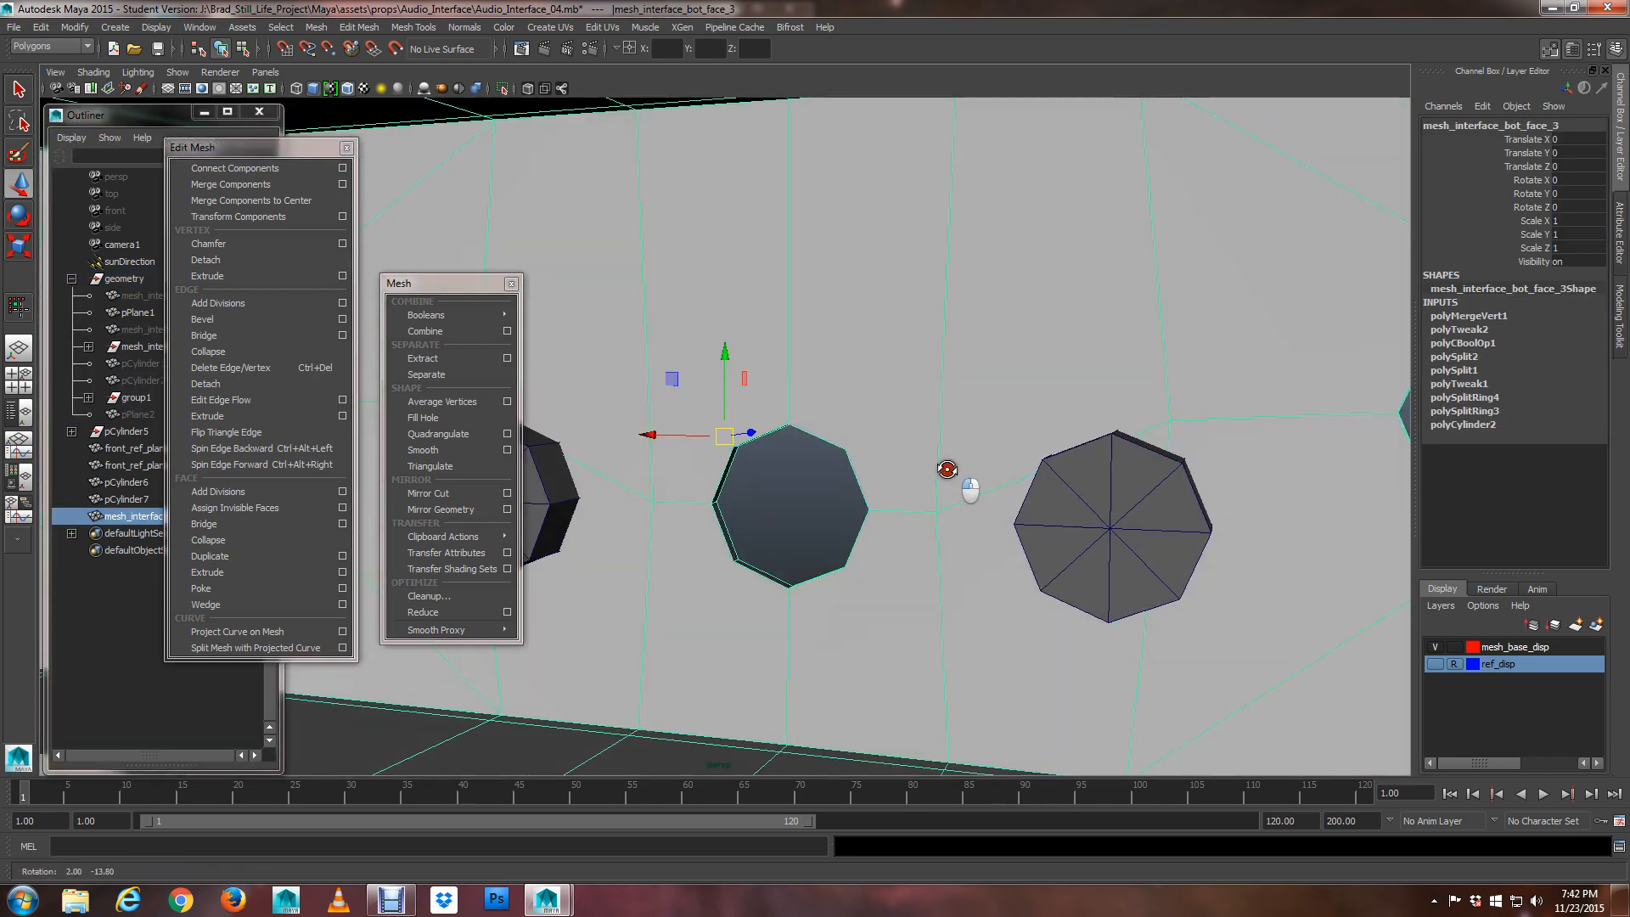
{"action": "left_click_drag", "start_coordinate": [849, 377], "coordinate": [833, 544], "text": "alt"}
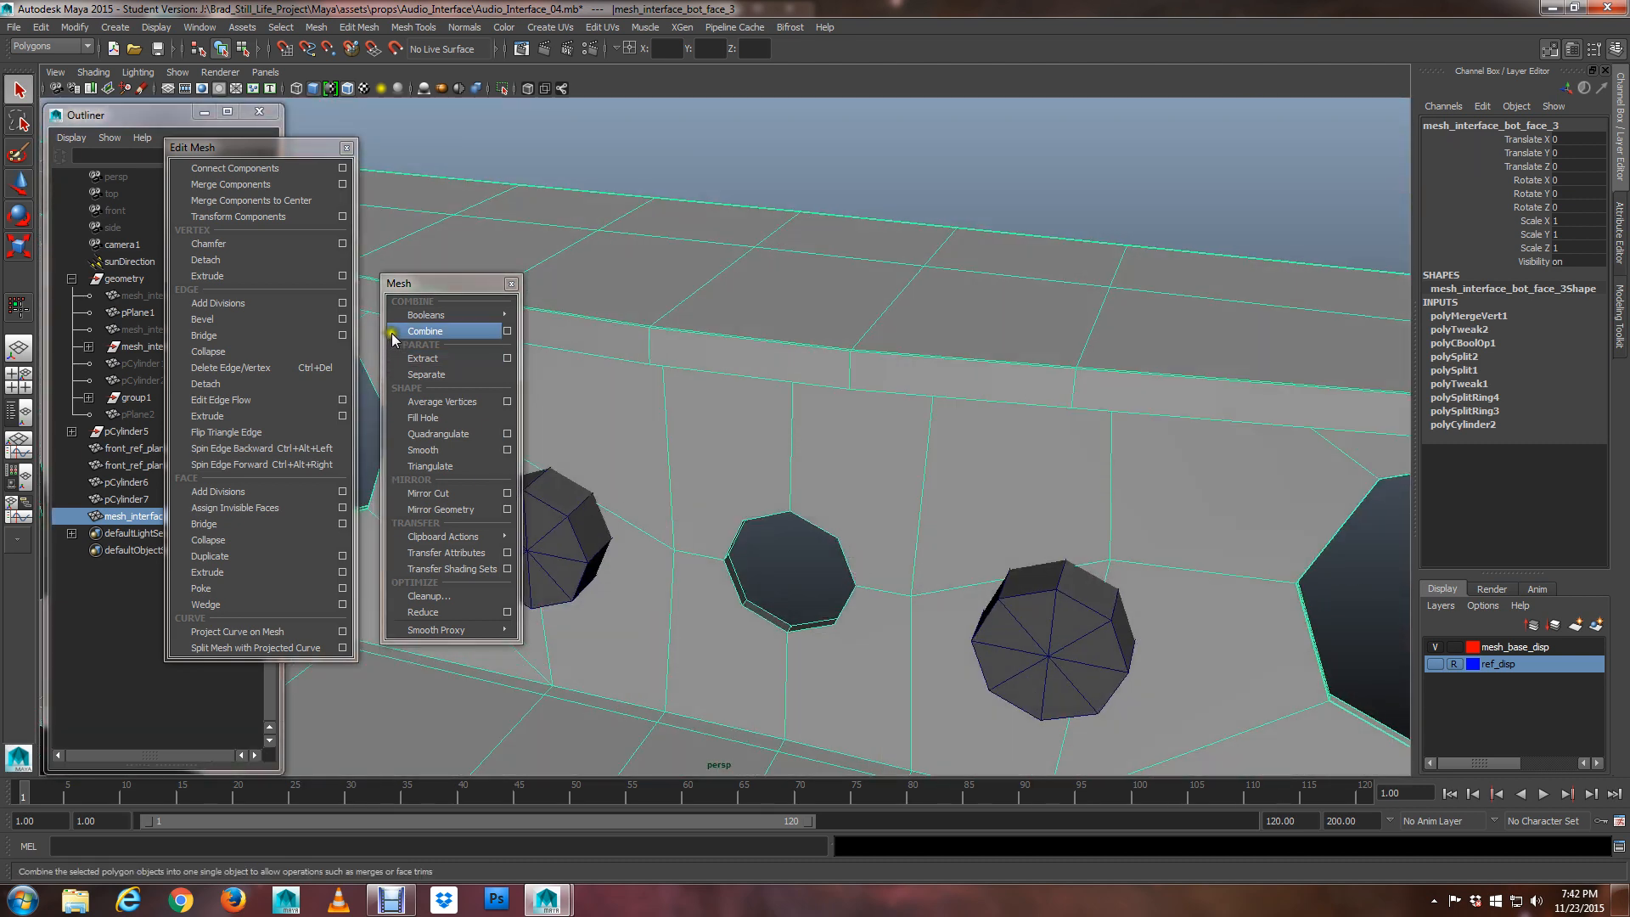
Use Multi-Cut to connect the center hole's unconnected upper right corner to the nearby vertex on the face's upper rim
{"action": "left_click_drag", "start_coordinate": [447, 283], "coordinate": [389, 317]}
{"action": "left_click", "coordinate": [1616, 312]}
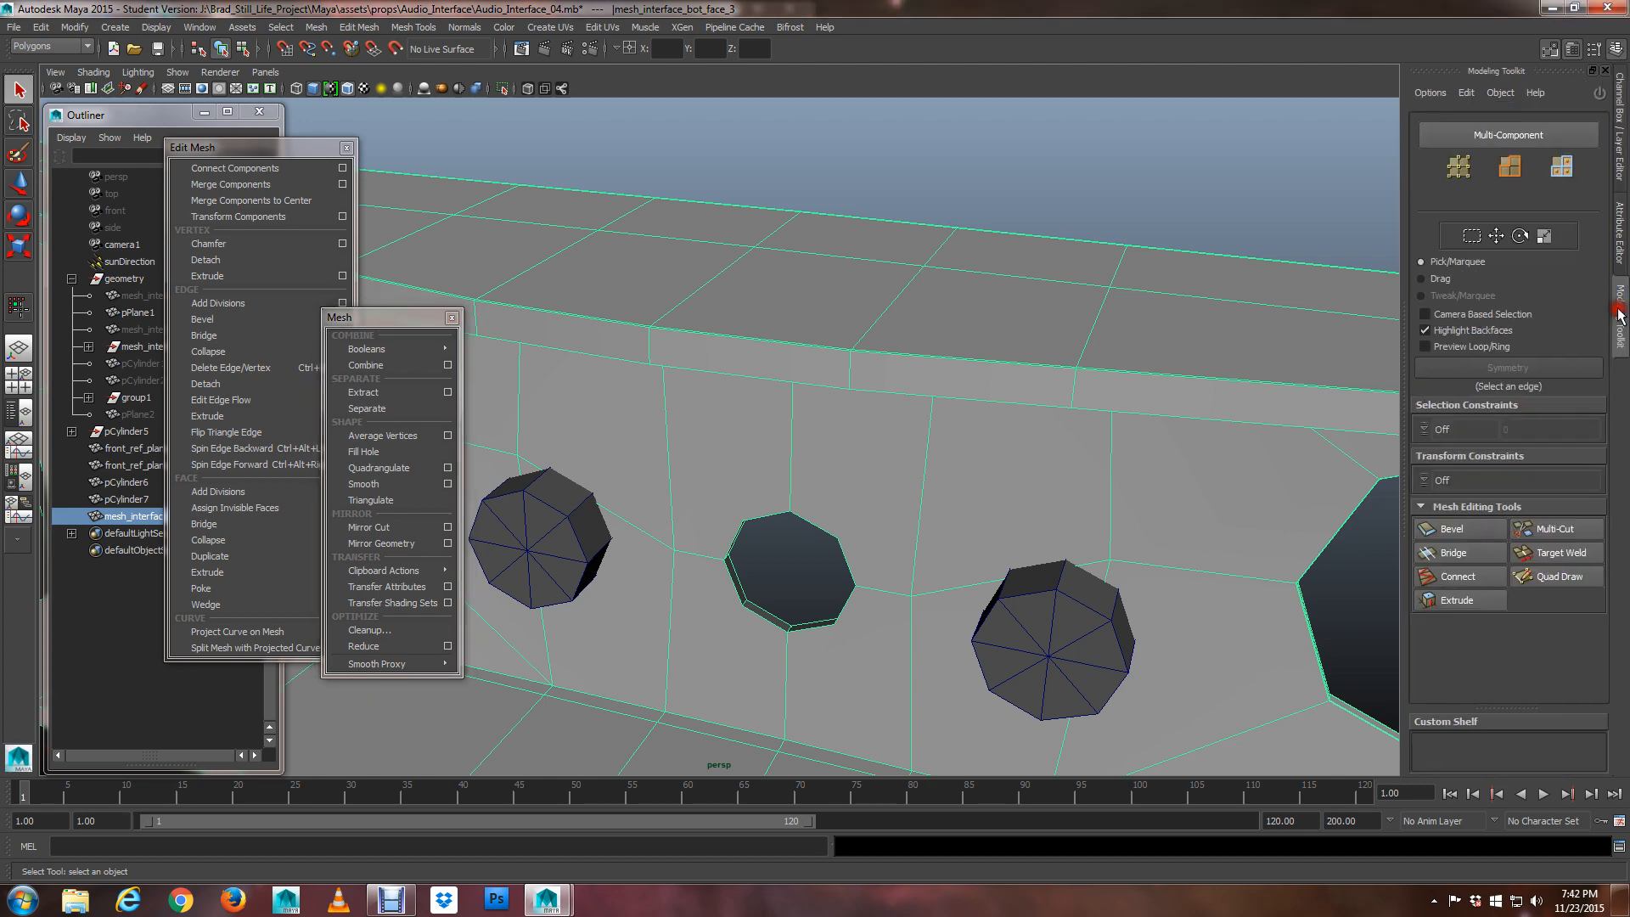
{"action": "left_click", "coordinate": [1541, 533]}
{"action": "middle_click_drag", "start_coordinate": [932, 485], "coordinate": [632, 390], "text": "alt"}
{"action": "scroll", "coordinate": [1004, 355], "scroll_direction": "up", "scroll_amount": 5}
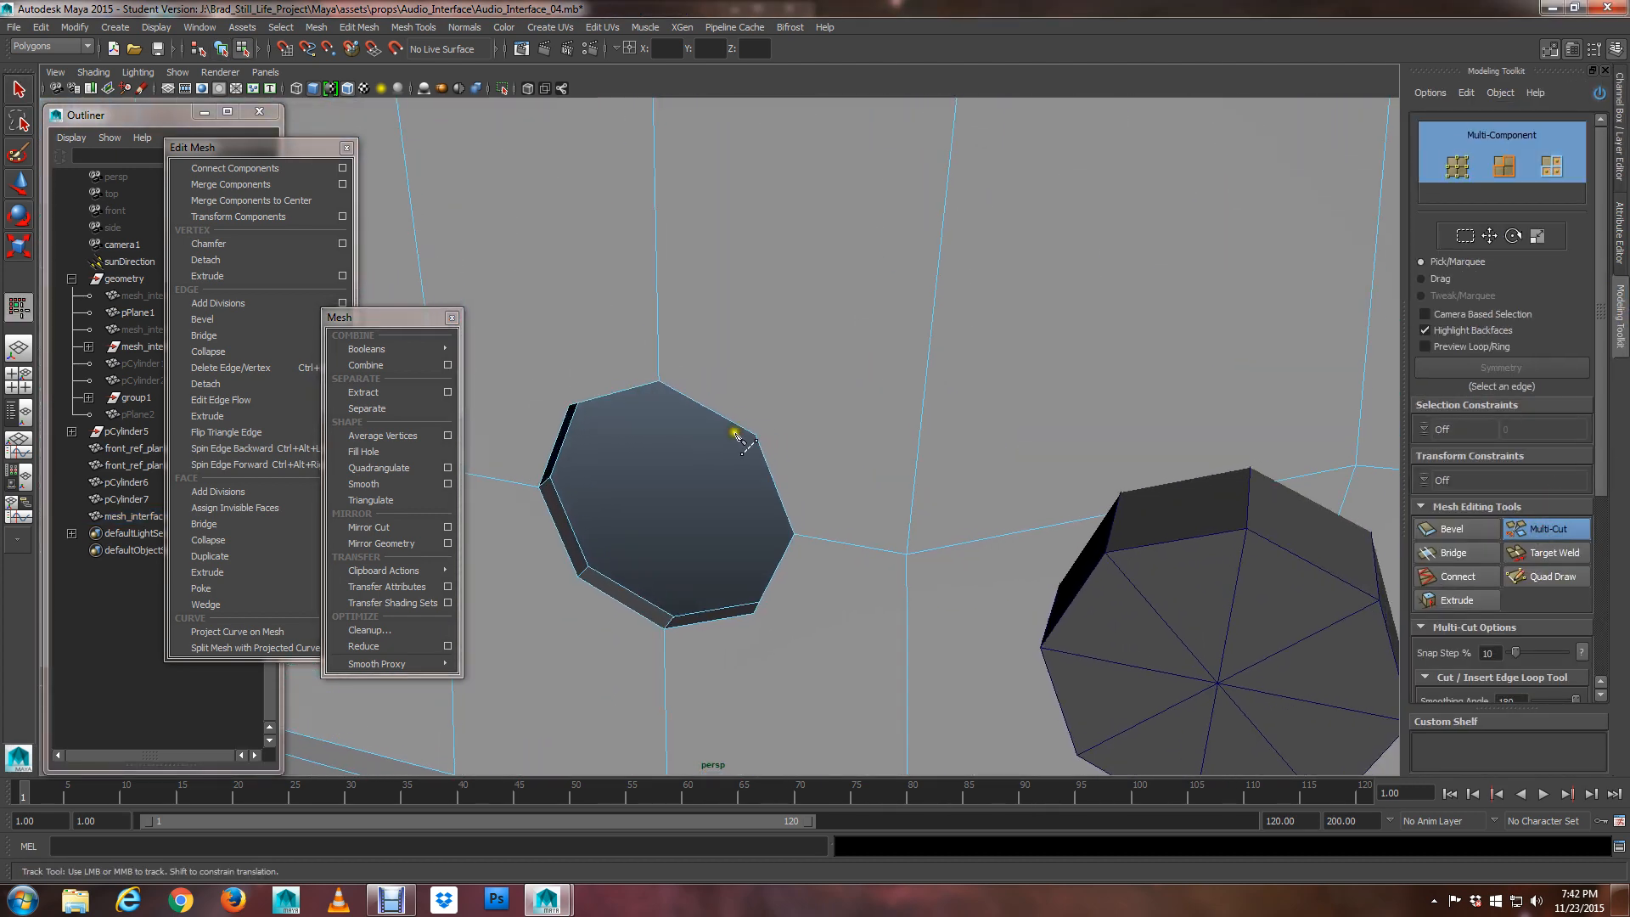
{"action": "scroll", "coordinate": [769, 467], "scroll_direction": "up", "scroll_amount": 4}
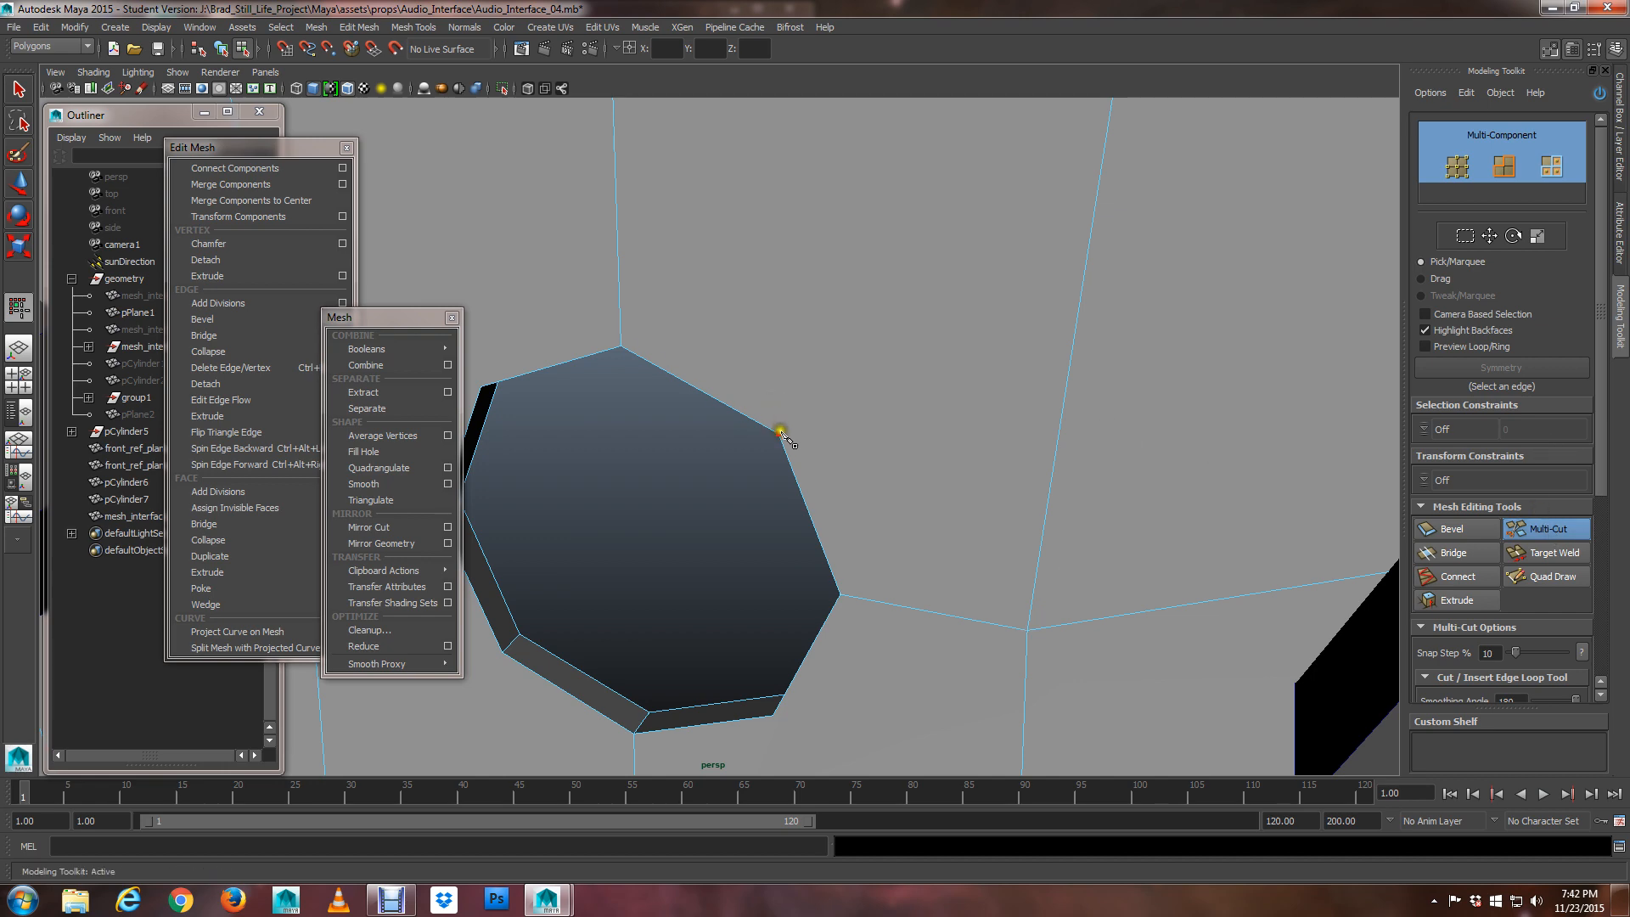
{"action": "scroll", "coordinate": [784, 430], "scroll_direction": "down", "scroll_amount": 3}
{"action": "left_click_drag", "start_coordinate": [793, 422], "coordinate": [831, 365], "text": "alt"}
{"action": "middle_click_drag", "start_coordinate": [815, 305], "coordinate": [809, 612], "text": "alt"}
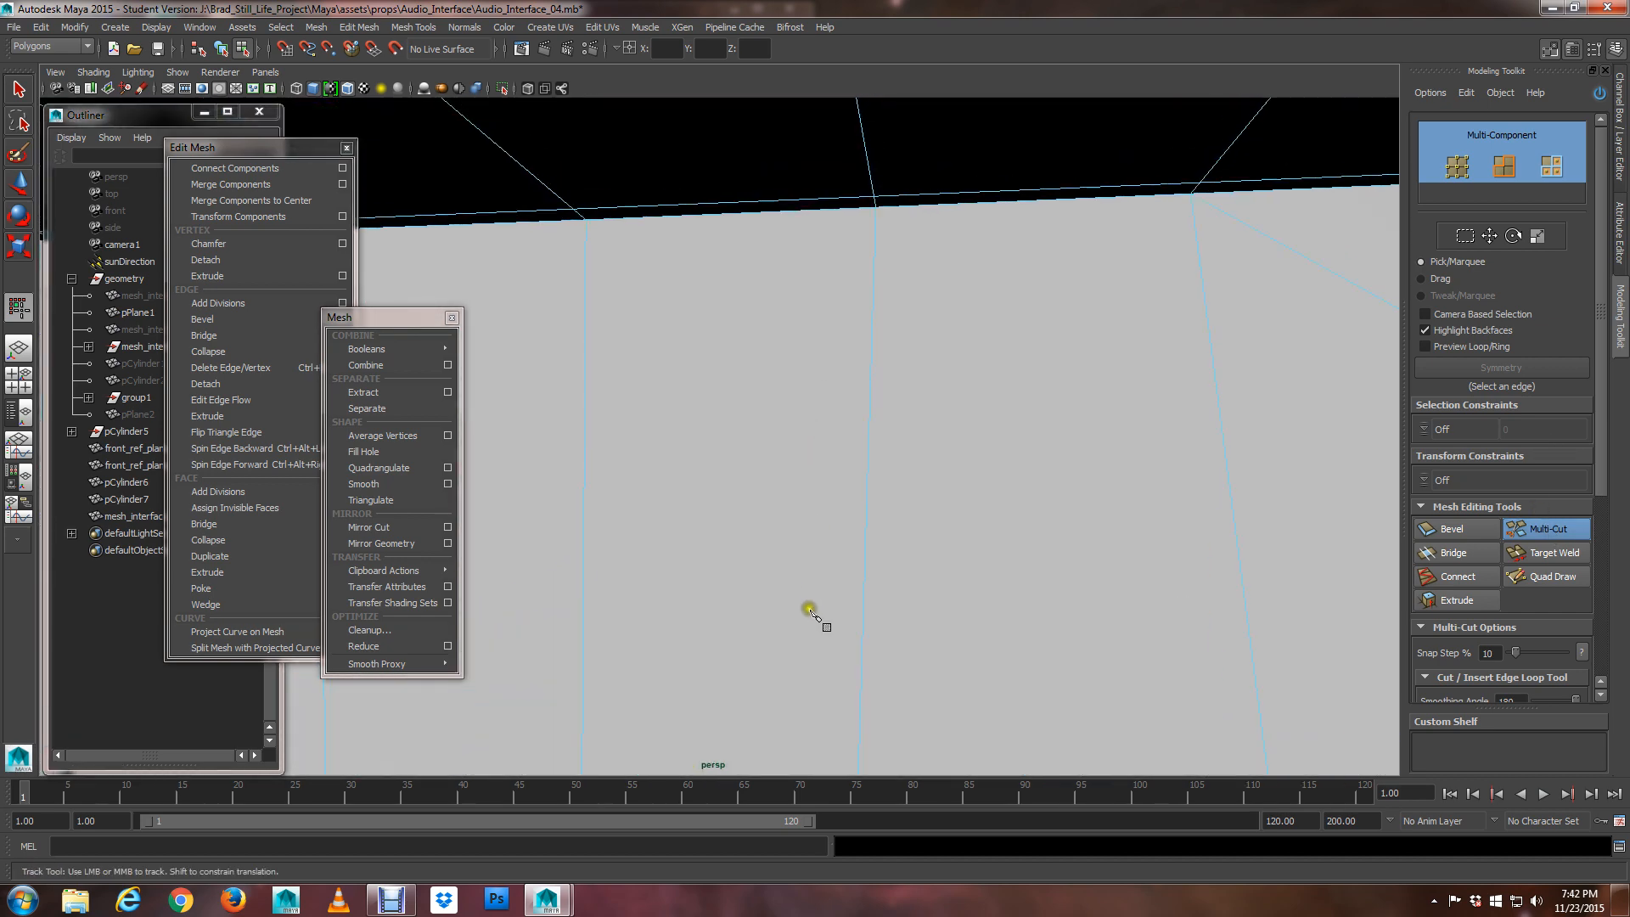
{"action": "scroll", "coordinate": [828, 526], "scroll_direction": "up", "scroll_amount": 4}
{"action": "left_click_drag", "start_coordinate": [836, 488], "coordinate": [866, 457], "text": "alt"}
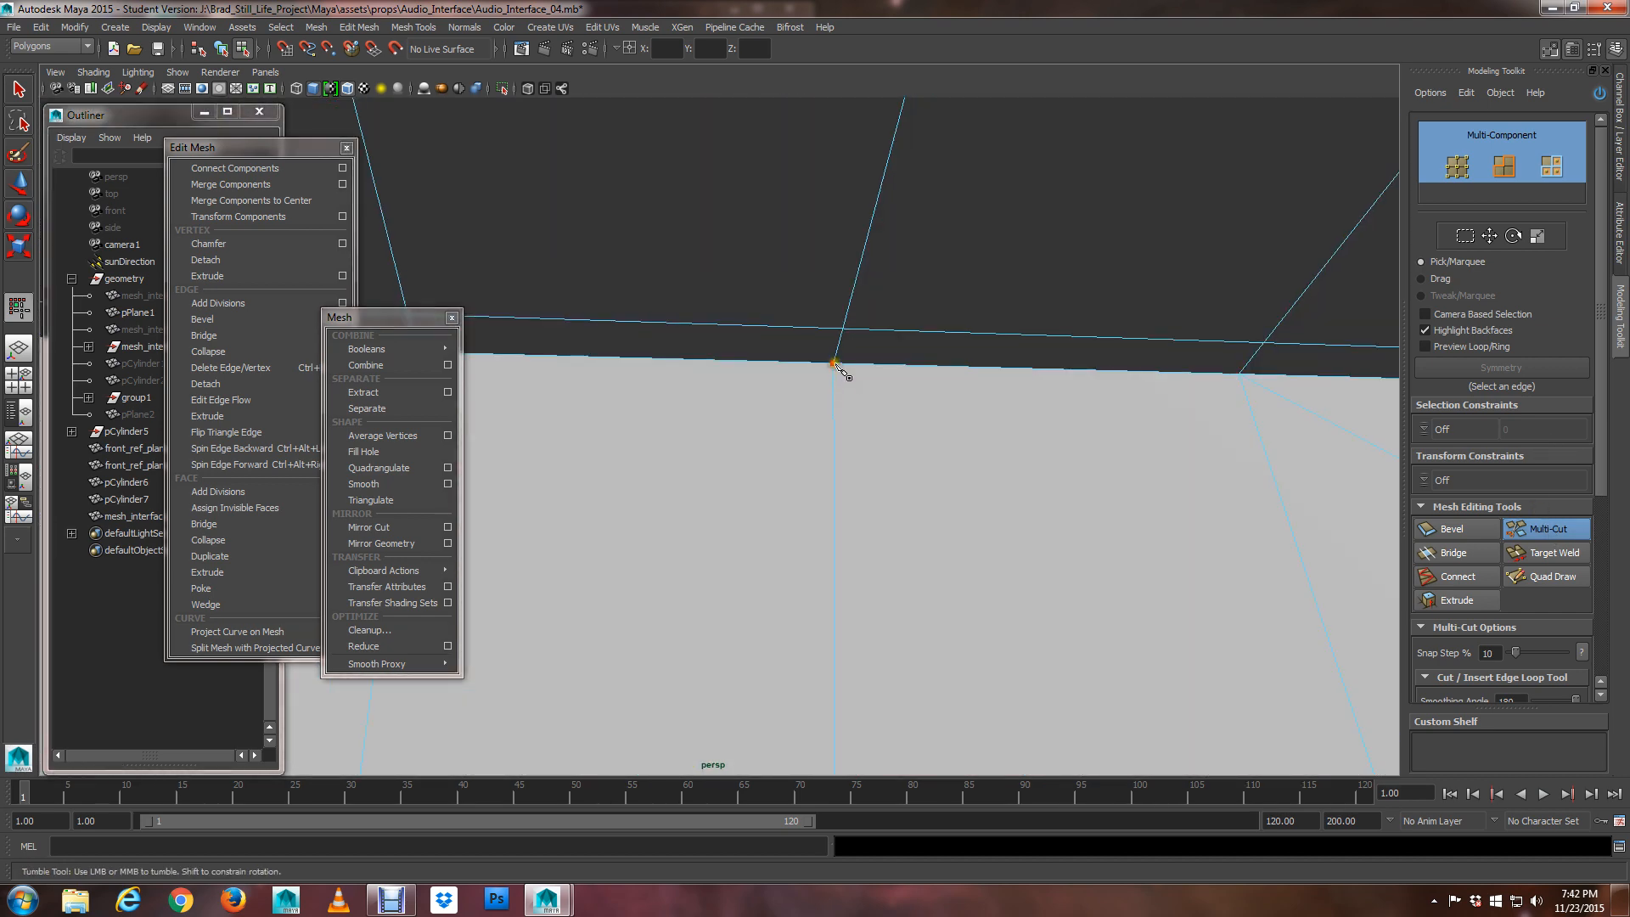
{"action": "left_click", "coordinate": [835, 365]}
{"action": "right_click", "coordinate": [838, 368]}
Cut a matching edge between the left vertex on the face's upper rim and the center hole's upper left corner
{"action": "scroll", "coordinate": [827, 399], "scroll_direction": "down", "scroll_amount": 4}
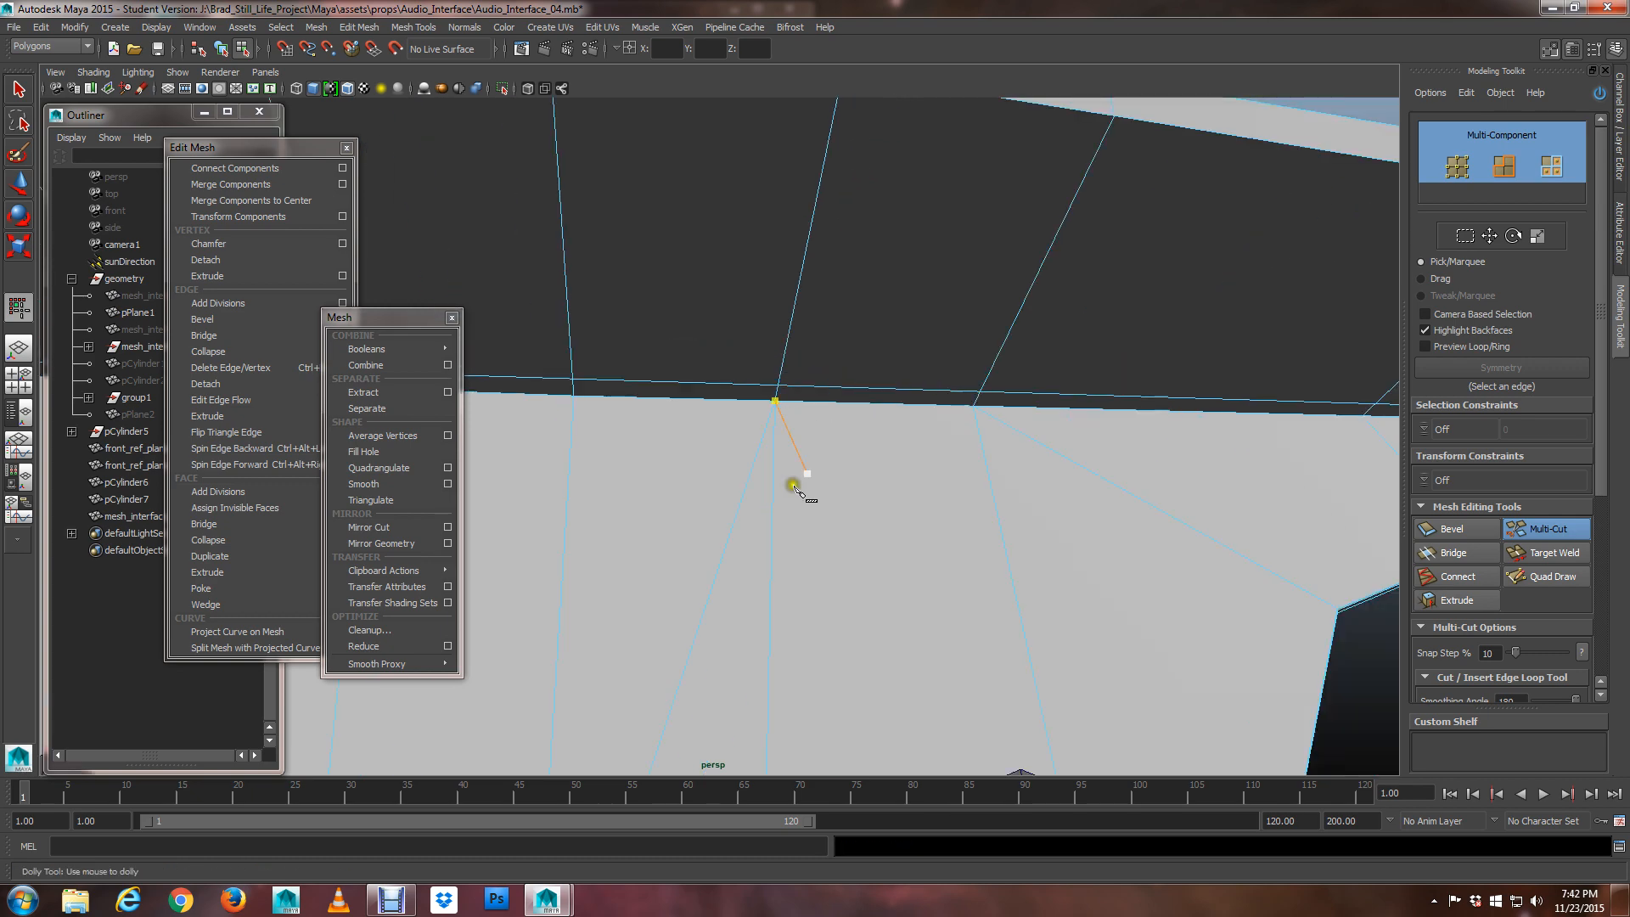
{"action": "middle_click_drag", "start_coordinate": [798, 482], "coordinate": [1297, 375], "text": "alt"}
{"action": "left_click_drag", "start_coordinate": [999, 325], "coordinate": [913, 347], "text": "alt"}
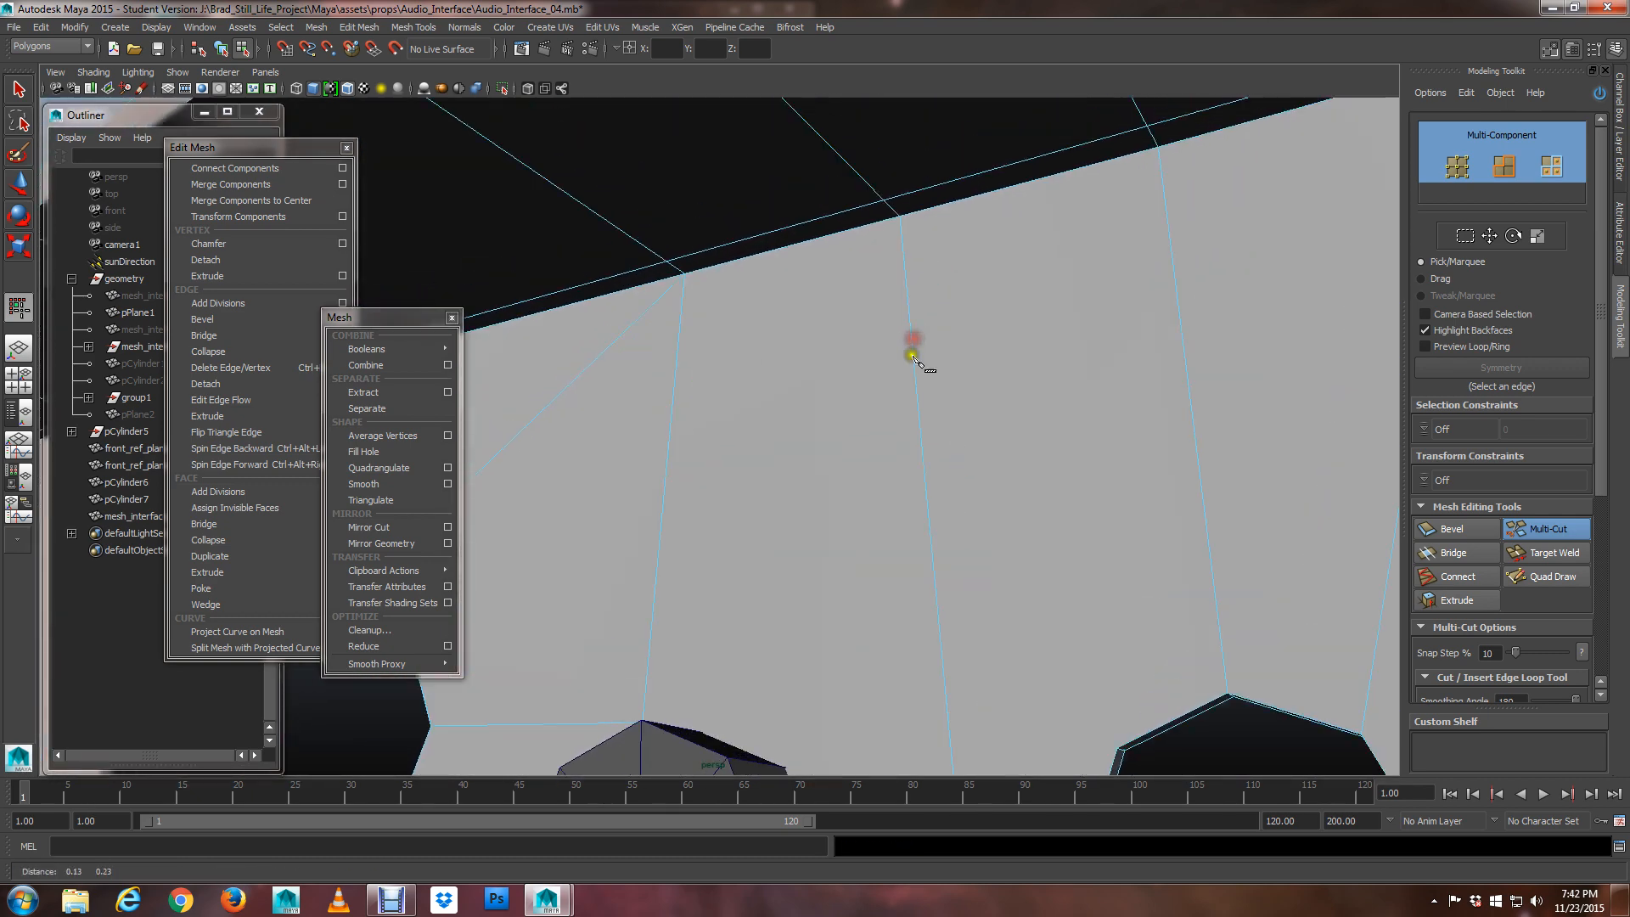
{"action": "middle_click_drag", "start_coordinate": [913, 349], "coordinate": [757, 567], "text": "alt"}
{"action": "scroll", "coordinate": [757, 571], "scroll_direction": "up", "scroll_amount": 4}
{"action": "left_click_drag", "start_coordinate": [747, 556], "coordinate": [847, 528], "text": "alt"}
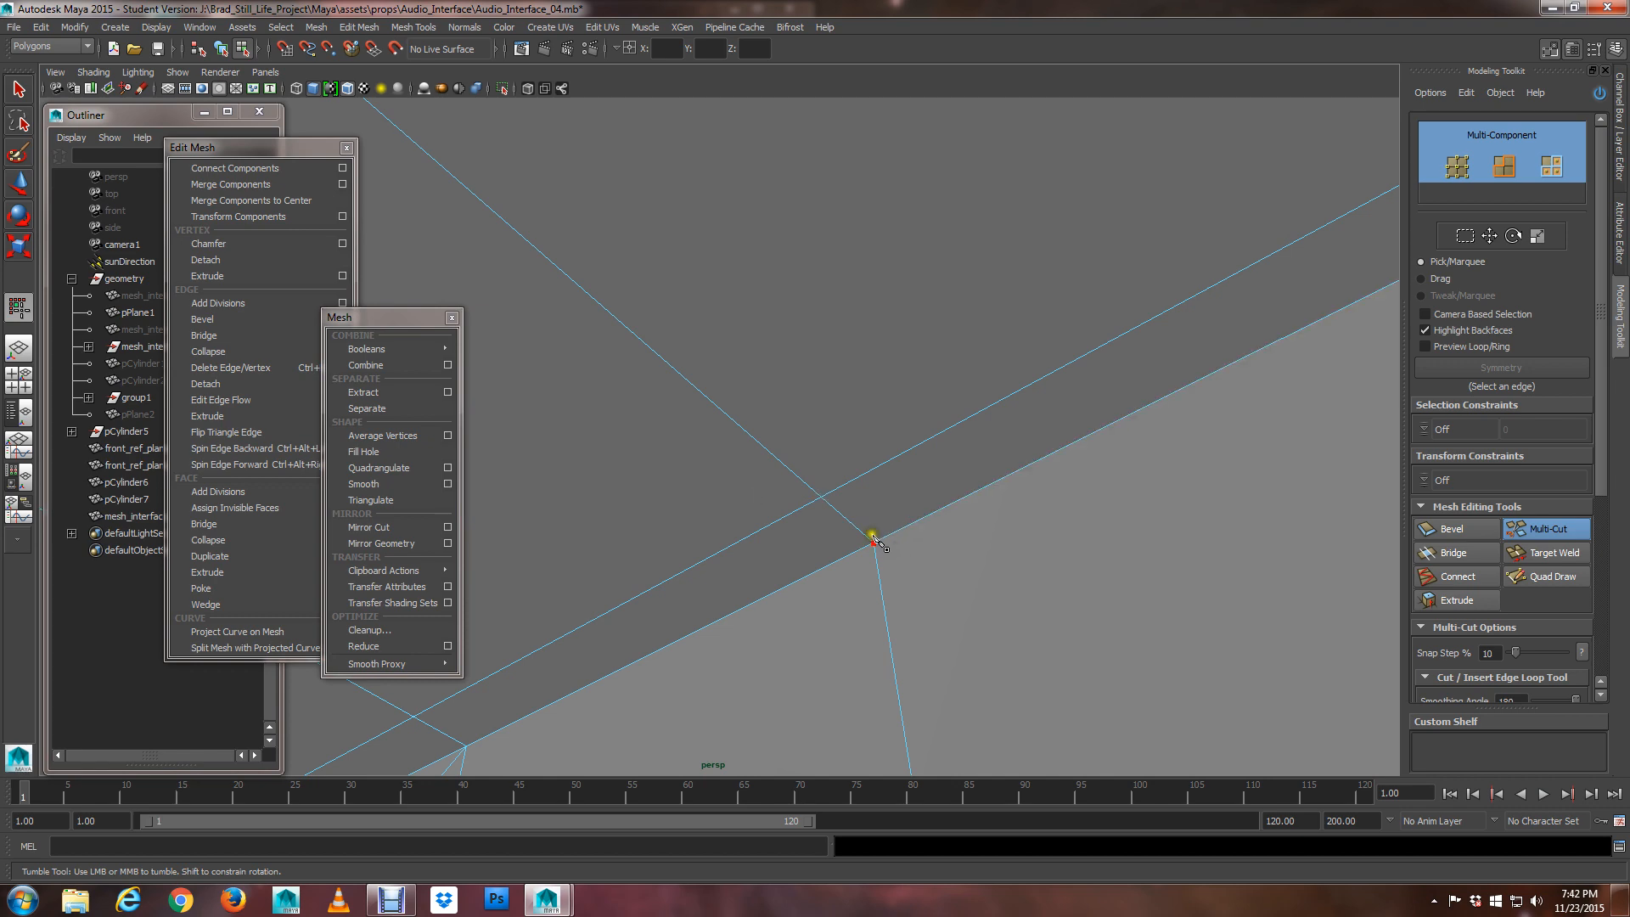
{"action": "left_click", "coordinate": [874, 543]}
{"action": "scroll", "coordinate": [900, 560], "scroll_direction": "down", "scroll_amount": 4}
{"action": "left_click_drag", "start_coordinate": [928, 575], "coordinate": [917, 466], "text": "alt"}
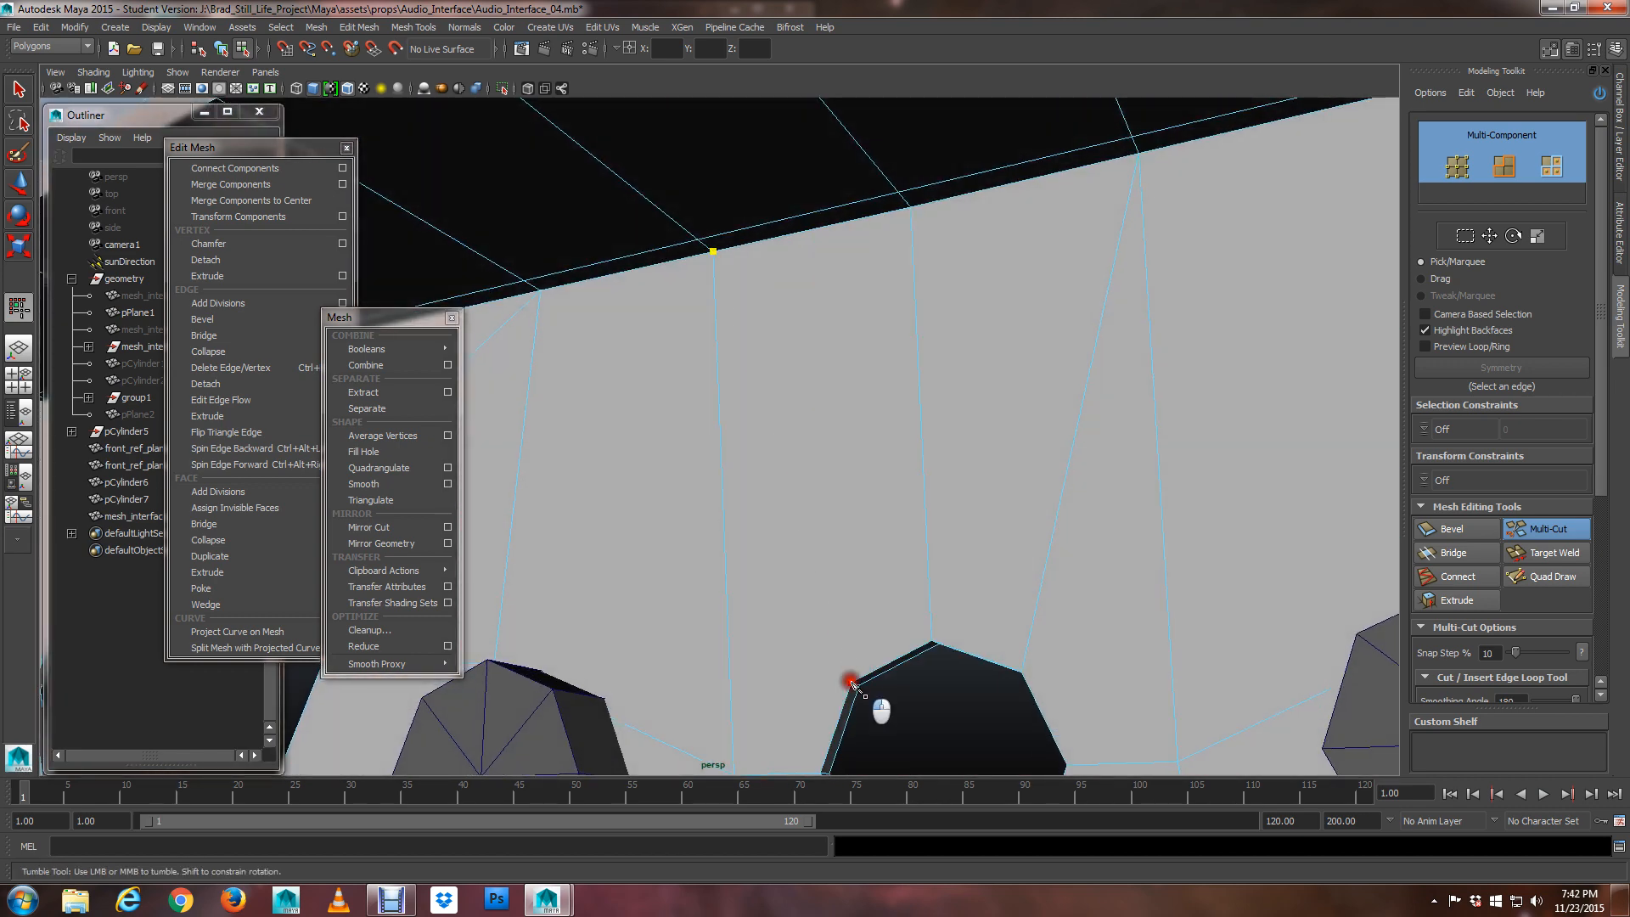
Cut edges from the center hole's lower left and lower right corners to the face's lower rim vertices and exit Multi-Cut
{"action": "scroll", "coordinate": [857, 628], "scroll_direction": "down", "scroll_amount": 4}
{"action": "left_click_drag", "start_coordinate": [866, 563], "coordinate": [875, 372], "text": "alt"}
{"action": "scroll", "coordinate": [874, 372], "scroll_direction": "up", "scroll_amount": 5}
{"action": "left_click", "coordinate": [913, 468]}
{"action": "middle_click_drag", "start_coordinate": [843, 434], "coordinate": [829, 260], "text": "alt"}
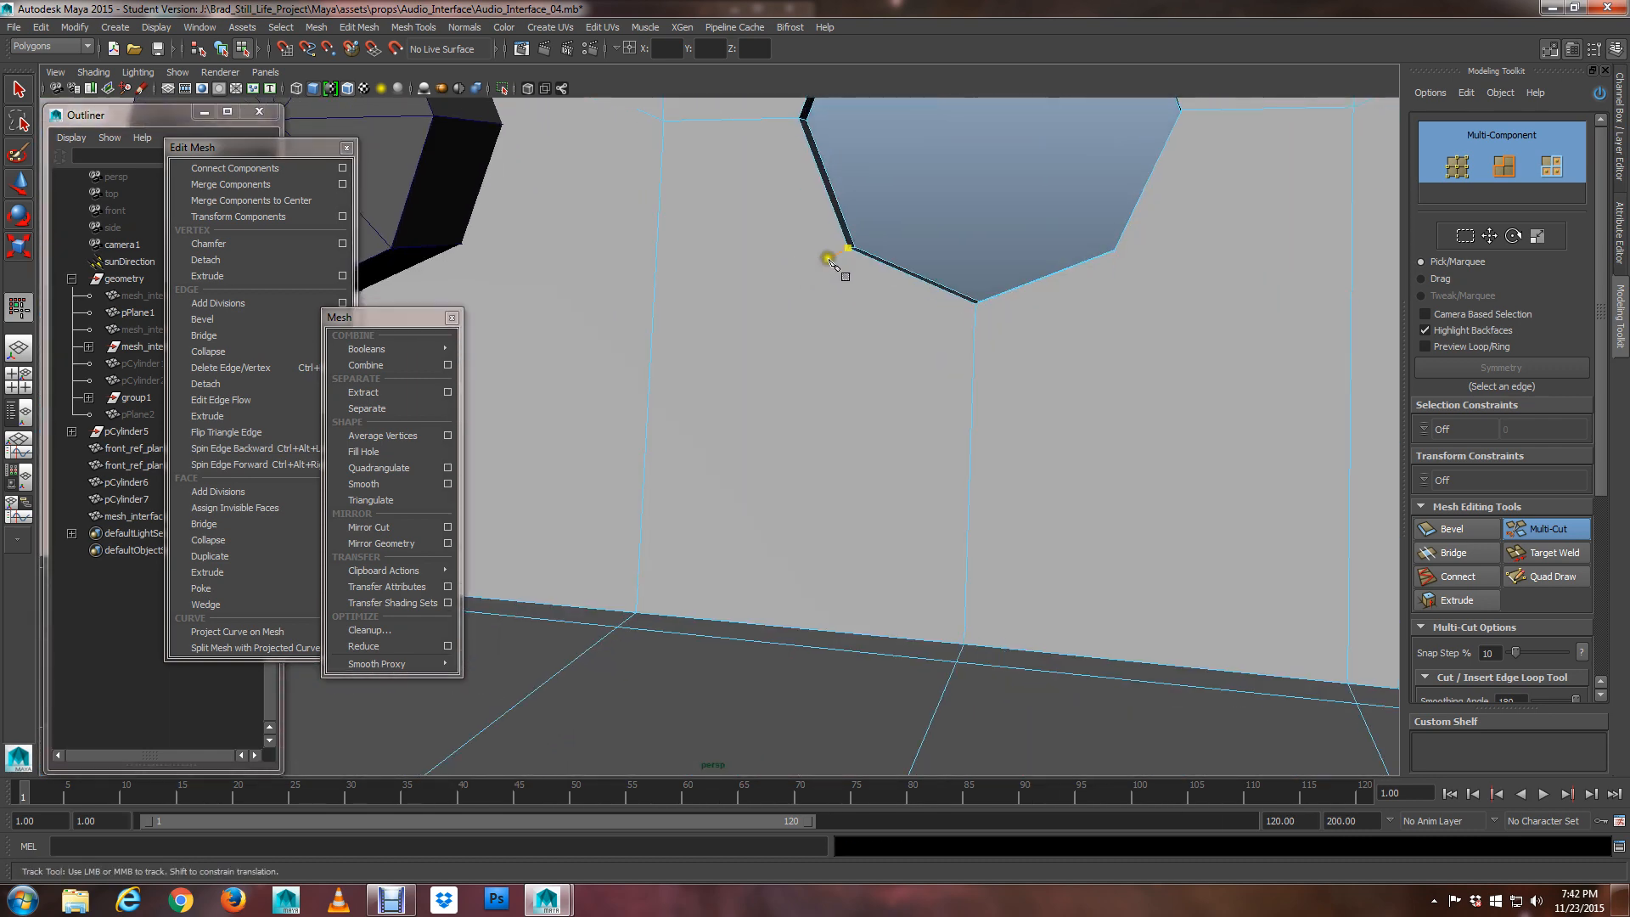
{"action": "left_click", "coordinate": [846, 248]}
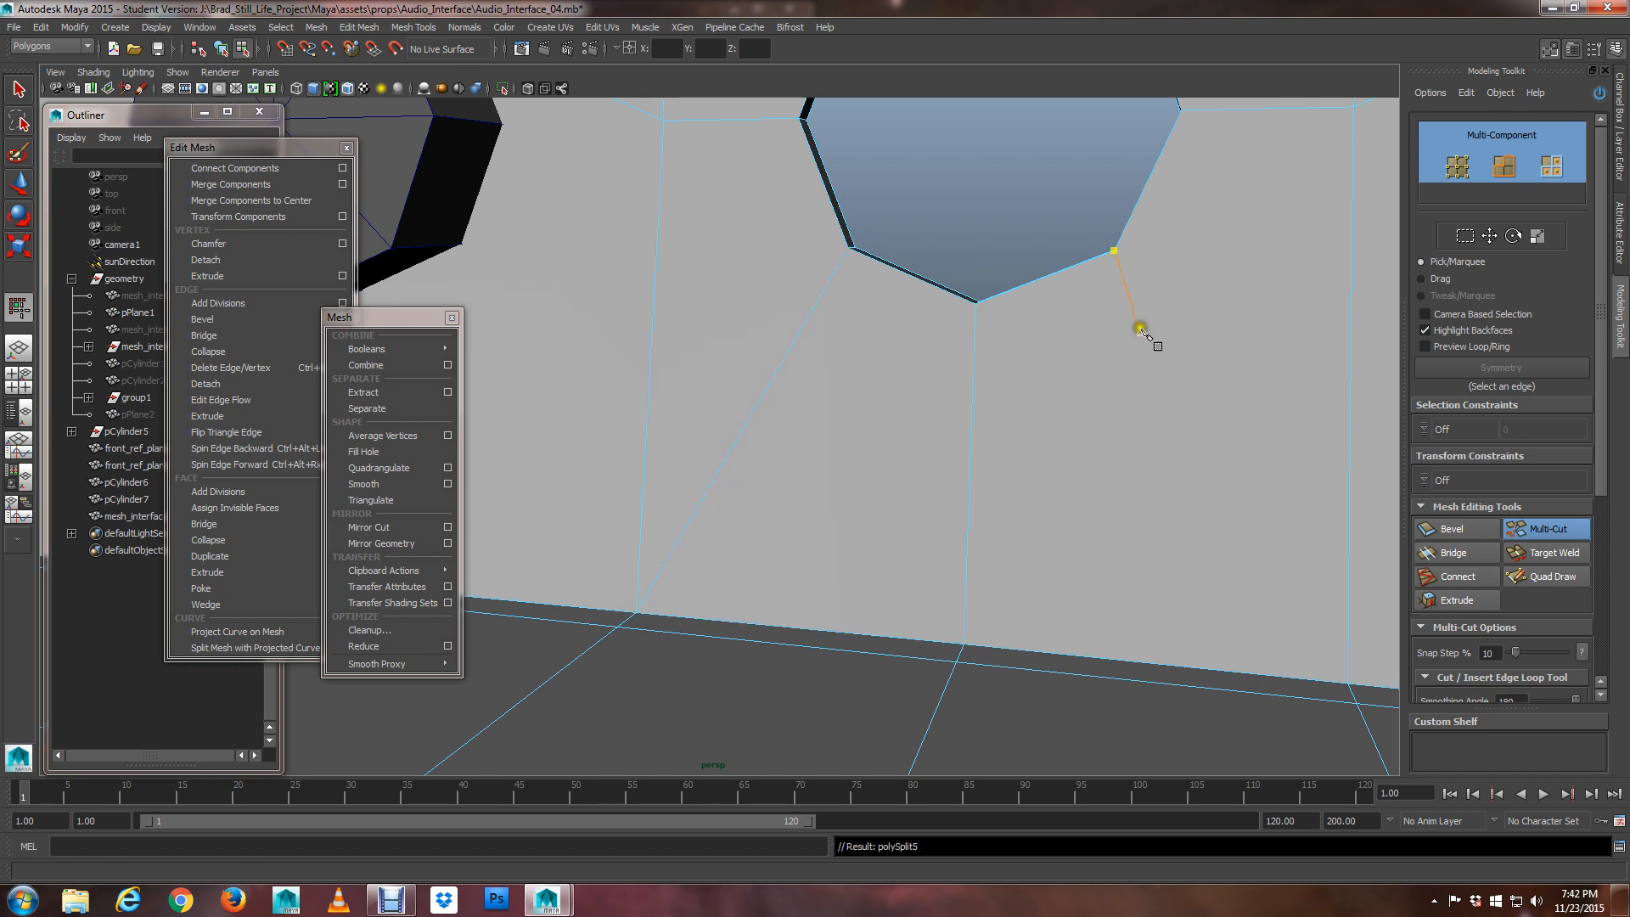
{"action": "left_click", "coordinate": [1117, 251]}
{"action": "scroll", "coordinate": [1022, 495], "scroll_direction": "down", "scroll_amount": 5}
{"action": "middle_click_drag", "start_coordinate": [1016, 366], "coordinate": [971, 474], "text": "alt"}
{"action": "left_click_drag", "start_coordinate": [971, 474], "coordinate": [650, 473], "text": "alt"}
{"action": "key", "text": "q"}
Select the outer rim edge loop of the center hole and bevel it with an offset of about 0.11
{"action": "middle_click_drag", "start_coordinate": [650, 473], "coordinate": [919, 489], "text": "alt"}
{"action": "scroll", "coordinate": [767, 470], "scroll_direction": "up", "scroll_amount": 4}
{"action": "left_click_drag", "start_coordinate": [920, 489], "coordinate": [812, 457], "text": "alt"}
{"action": "key", "text": "1"}
{"action": "scroll", "coordinate": [778, 470], "scroll_direction": "up", "scroll_amount": 4}
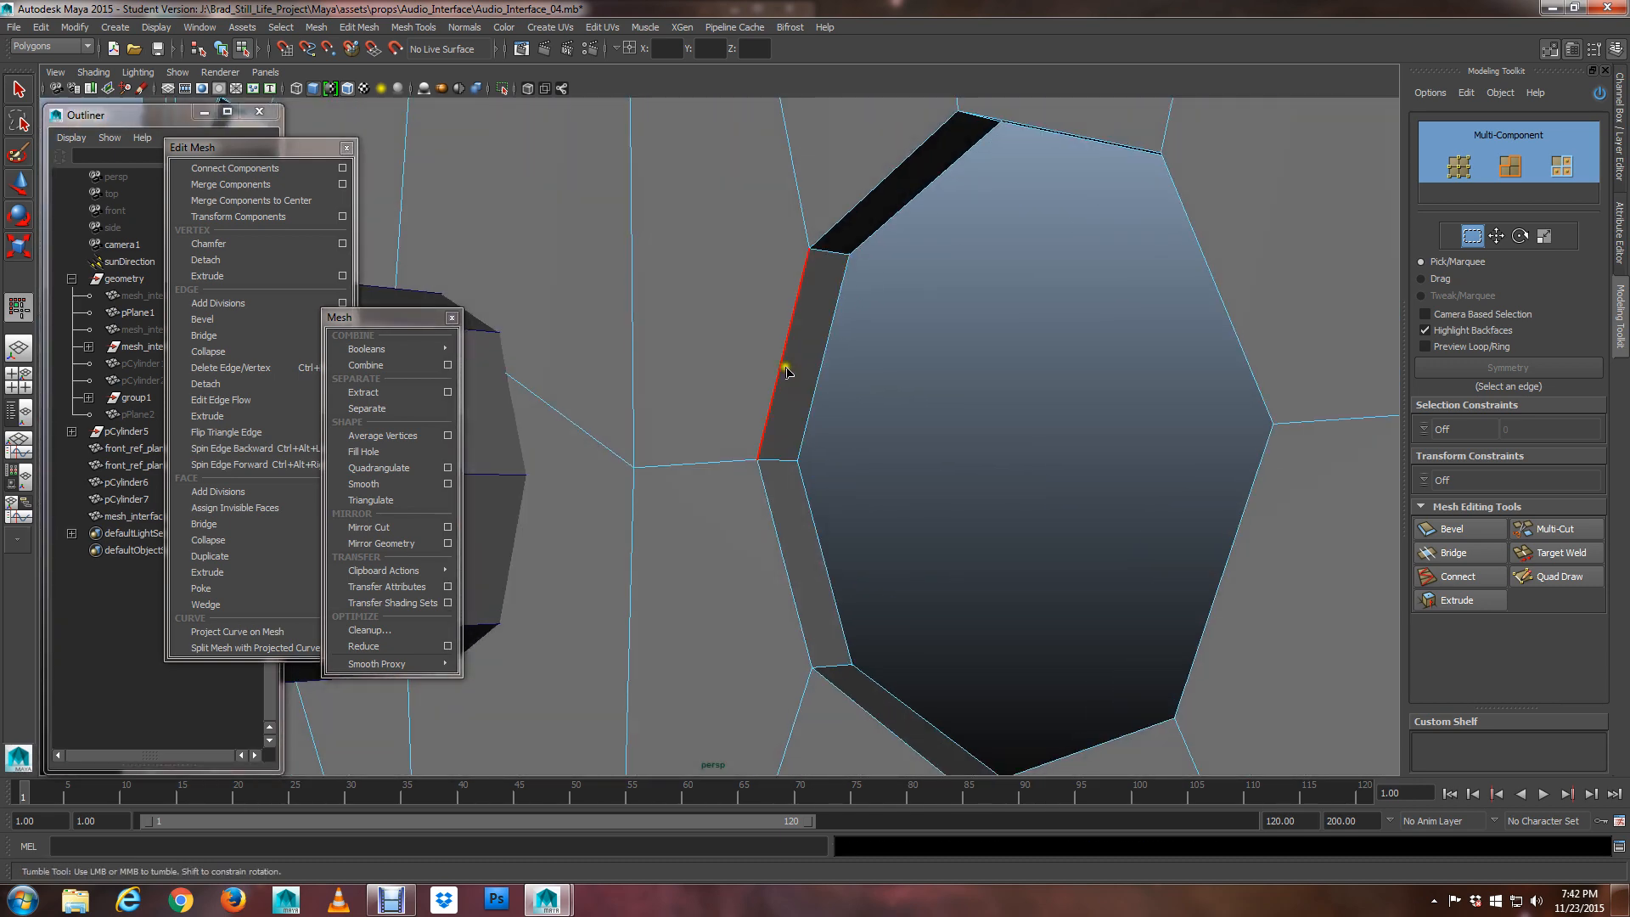
{"action": "double_click", "coordinate": [783, 372]}
{"action": "scroll", "coordinate": [790, 404], "scroll_direction": "down", "scroll_amount": 3}
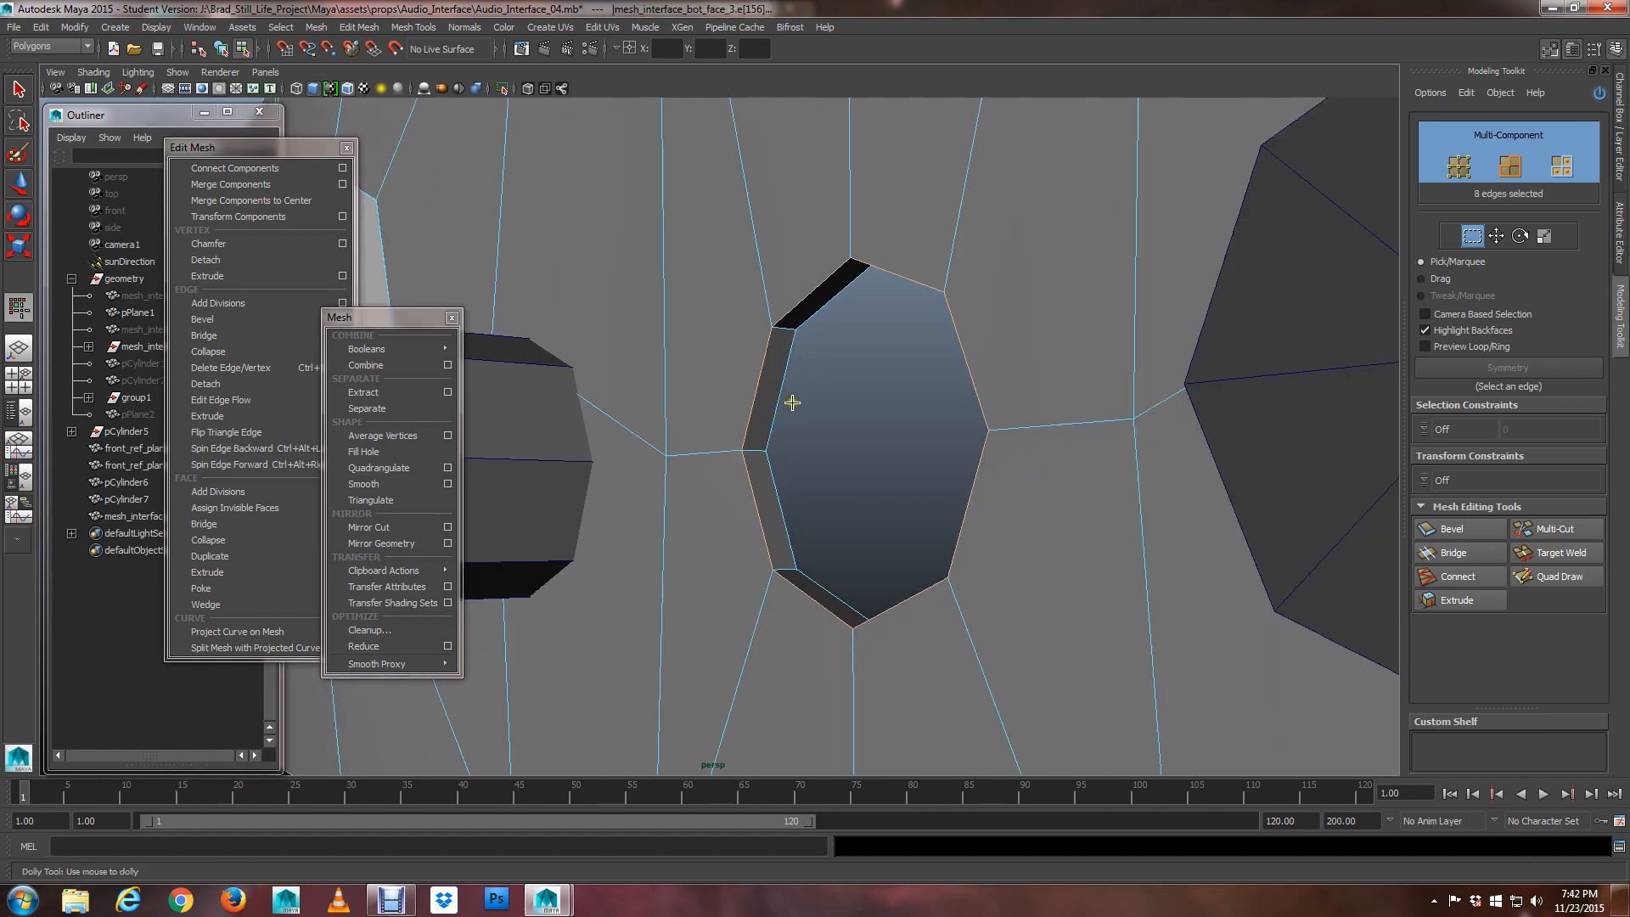
{"action": "left_click_drag", "start_coordinate": [789, 404], "coordinate": [837, 396], "text": "alt"}
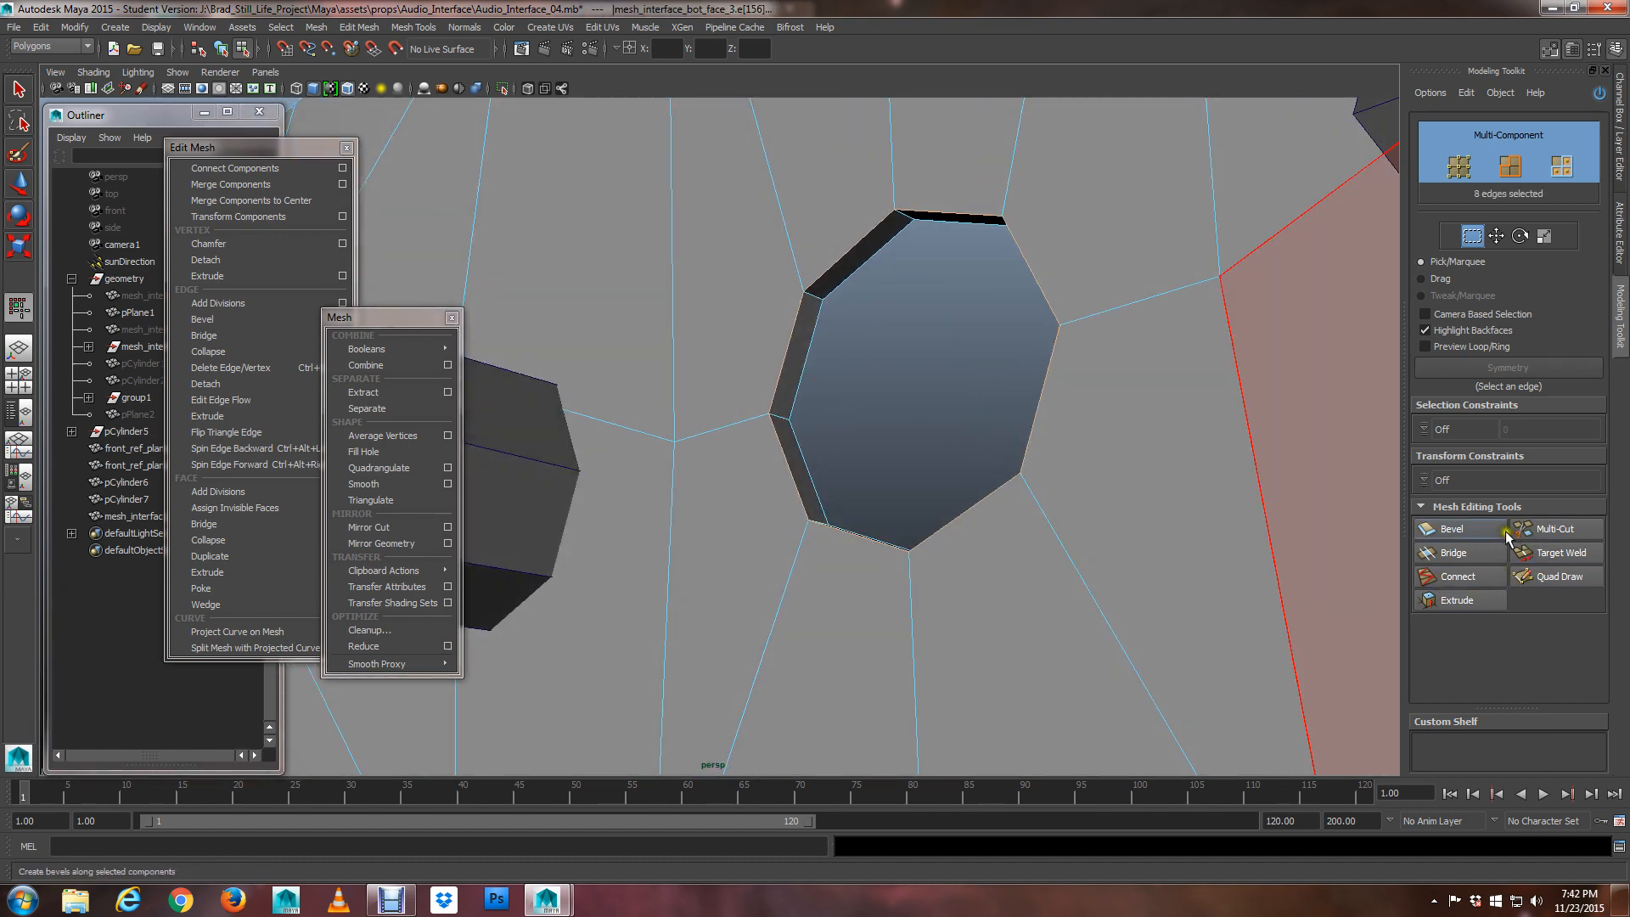
{"action": "left_click", "coordinate": [1453, 528]}
{"action": "left_click_drag", "start_coordinate": [812, 368], "coordinate": [781, 367]}
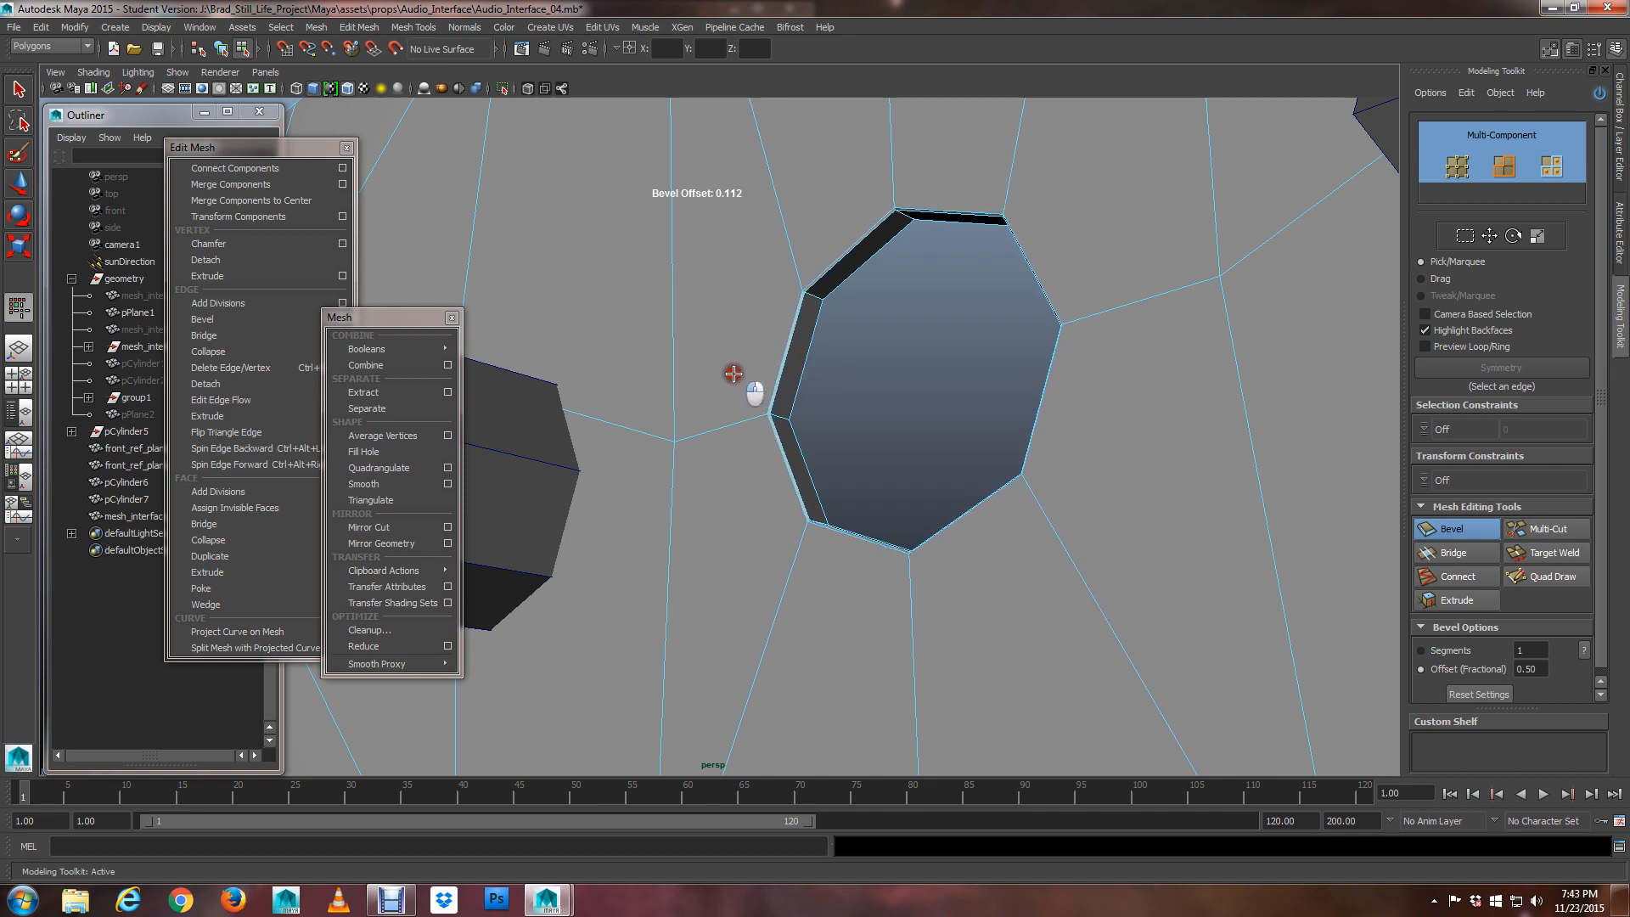
Select the inner rim edge loop of the center hole and bevel it with an offset of 0.1
{"action": "key", "text": "q"}
{"action": "double_click", "coordinate": [817, 333]}
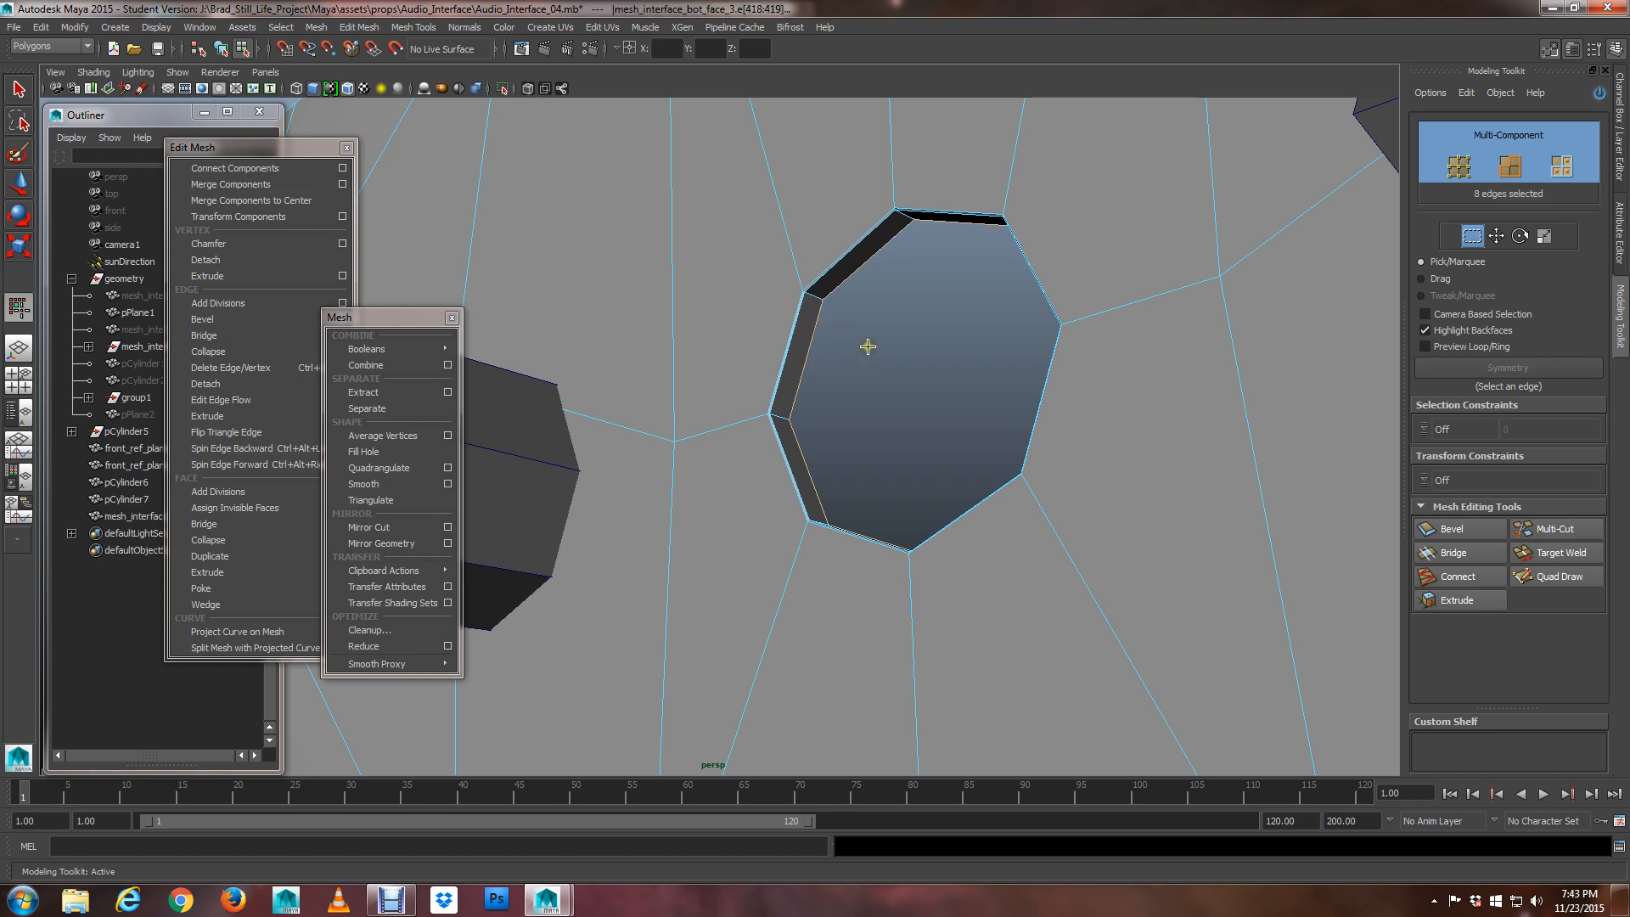
{"action": "key", "text": "ctrl+b"}
{"action": "left_click_drag", "start_coordinate": [892, 360], "coordinate": [713, 412], "text": "alt"}
{"action": "middle_click_drag", "start_coordinate": [713, 411], "coordinate": [1023, 488], "text": "alt"}
{"action": "right_click_drag", "start_coordinate": [1023, 488], "coordinate": [1050, 458], "text": "alt"}
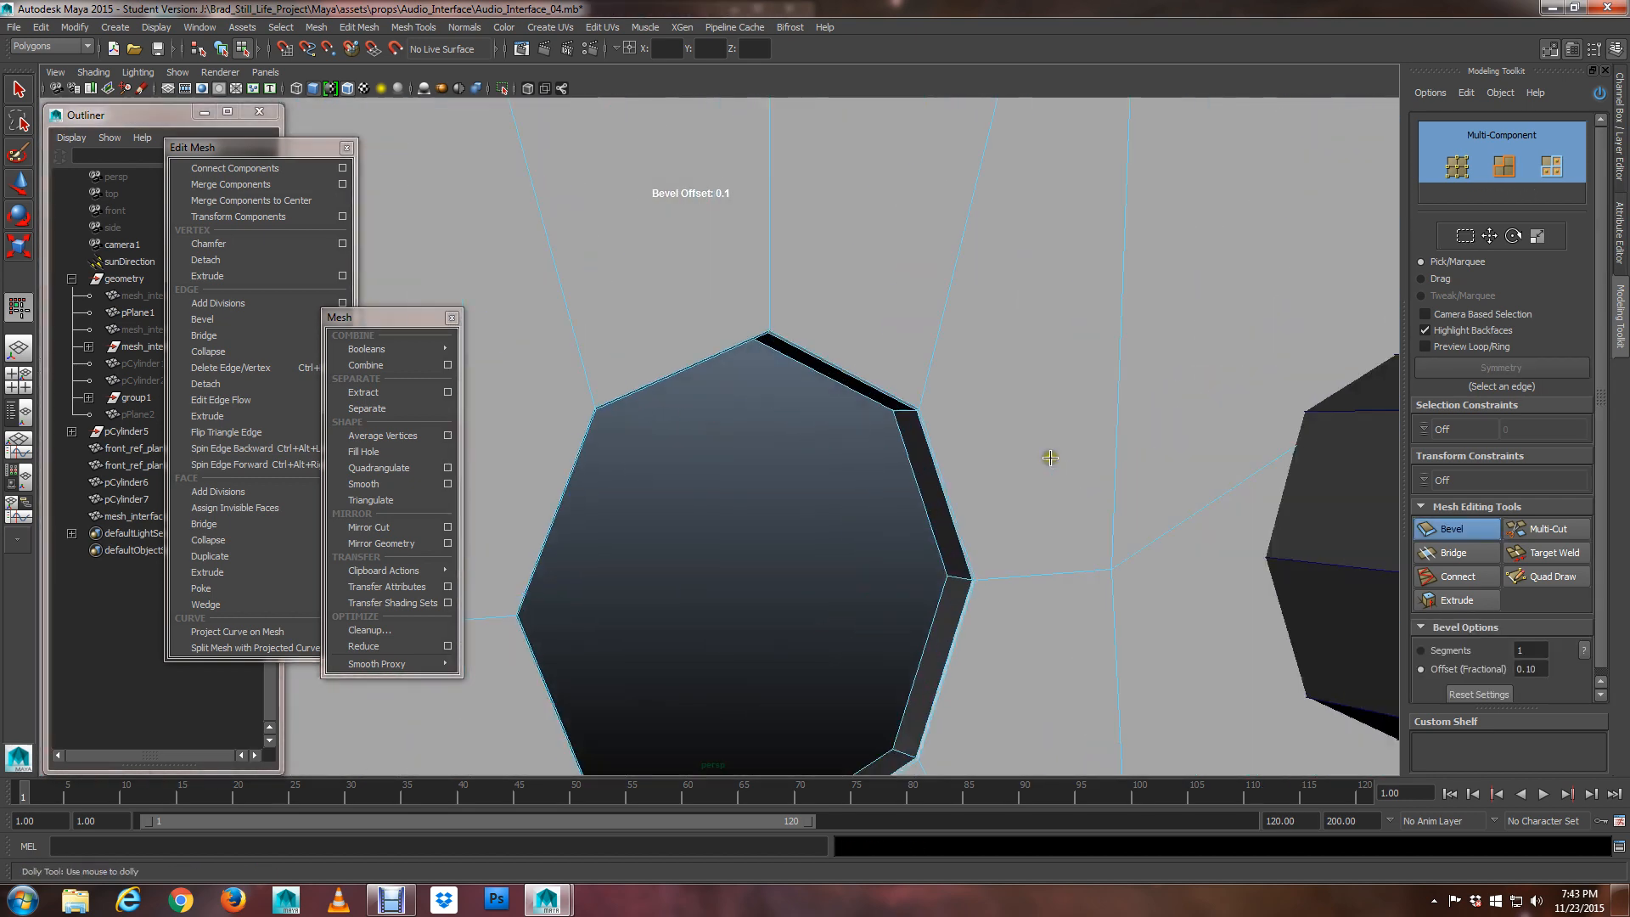
{"action": "left_click_drag", "start_coordinate": [1050, 457], "coordinate": [1029, 436], "text": "alt"}
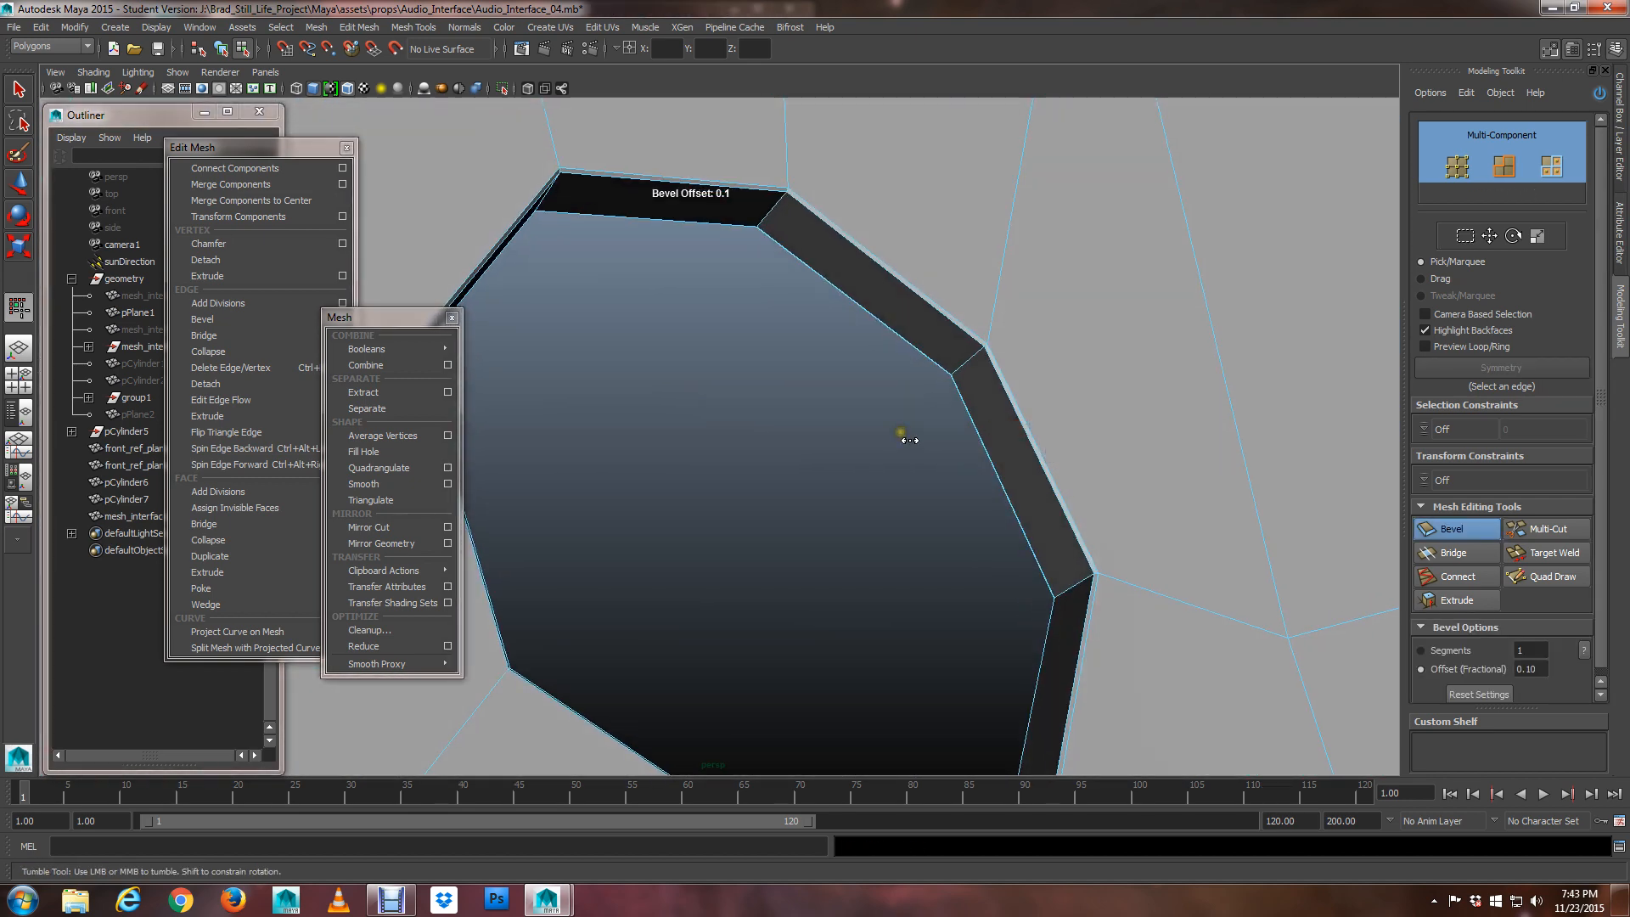
Compare the beveled center hole in smooth mesh preview and unsmoothed display, examining the surface around it across the whole face
{"action": "scroll", "coordinate": [909, 440], "scroll_direction": "down", "scroll_amount": 3}
{"action": "key", "text": "3"}
{"action": "left_click_drag", "start_coordinate": [915, 489], "coordinate": [1106, 542], "text": "alt"}
{"action": "key", "text": "1"}
{"action": "scroll", "coordinate": [992, 545], "scroll_direction": "down", "scroll_amount": 3}
{"action": "scroll", "coordinate": [840, 527], "scroll_direction": "up", "scroll_amount": 5}
{"action": "key", "text": "3"}
{"action": "scroll", "coordinate": [1106, 542], "scroll_direction": "down", "scroll_amount": 2}
{"action": "key", "text": "q"}
{"action": "middle_click_drag", "start_coordinate": [713, 466], "coordinate": [979, 451], "text": "alt"}
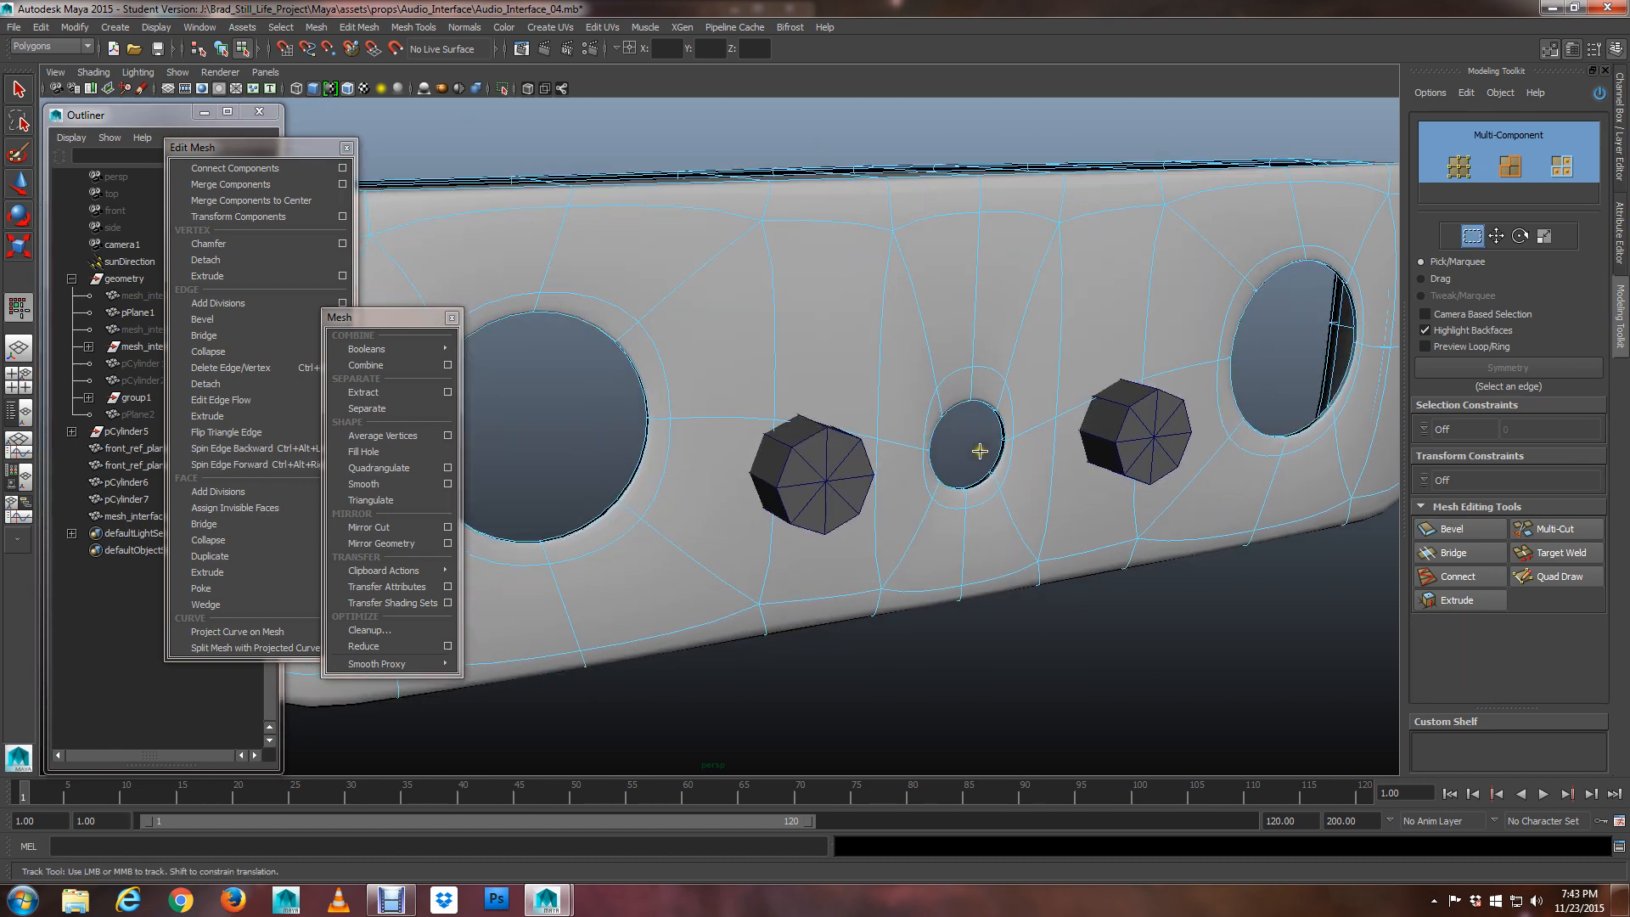
{"action": "scroll", "coordinate": [980, 451], "scroll_direction": "down", "scroll_amount": 5}
{"action": "left_click_drag", "start_coordinate": [980, 450], "coordinate": [975, 466], "text": "alt"}
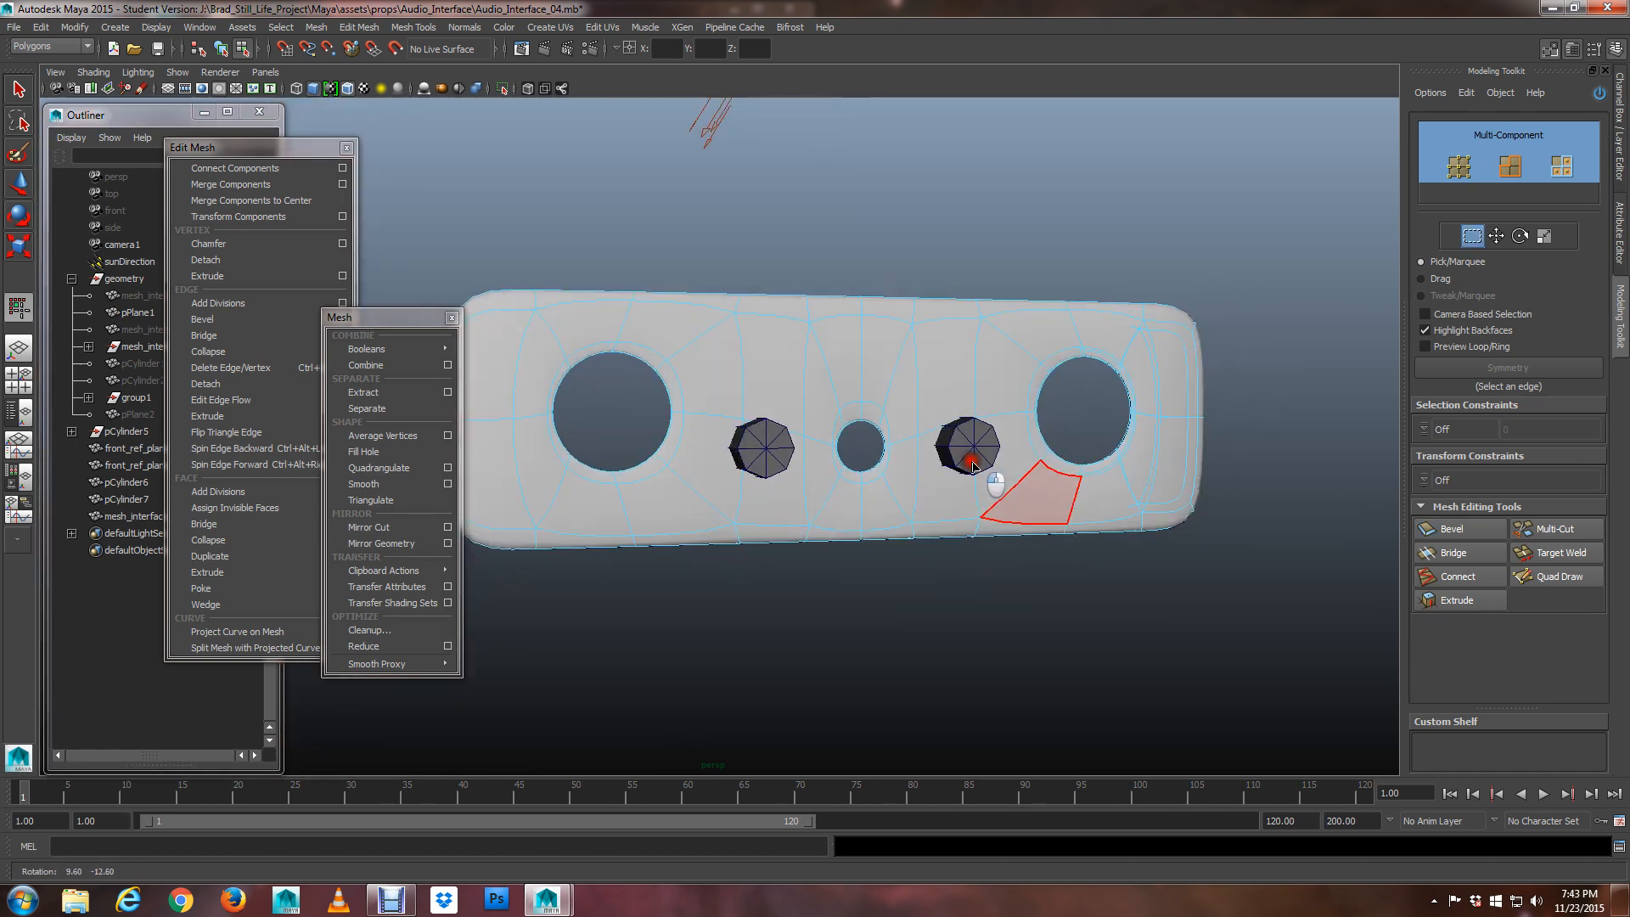
{"action": "scroll", "coordinate": [971, 465], "scroll_direction": "up", "scroll_amount": 5}
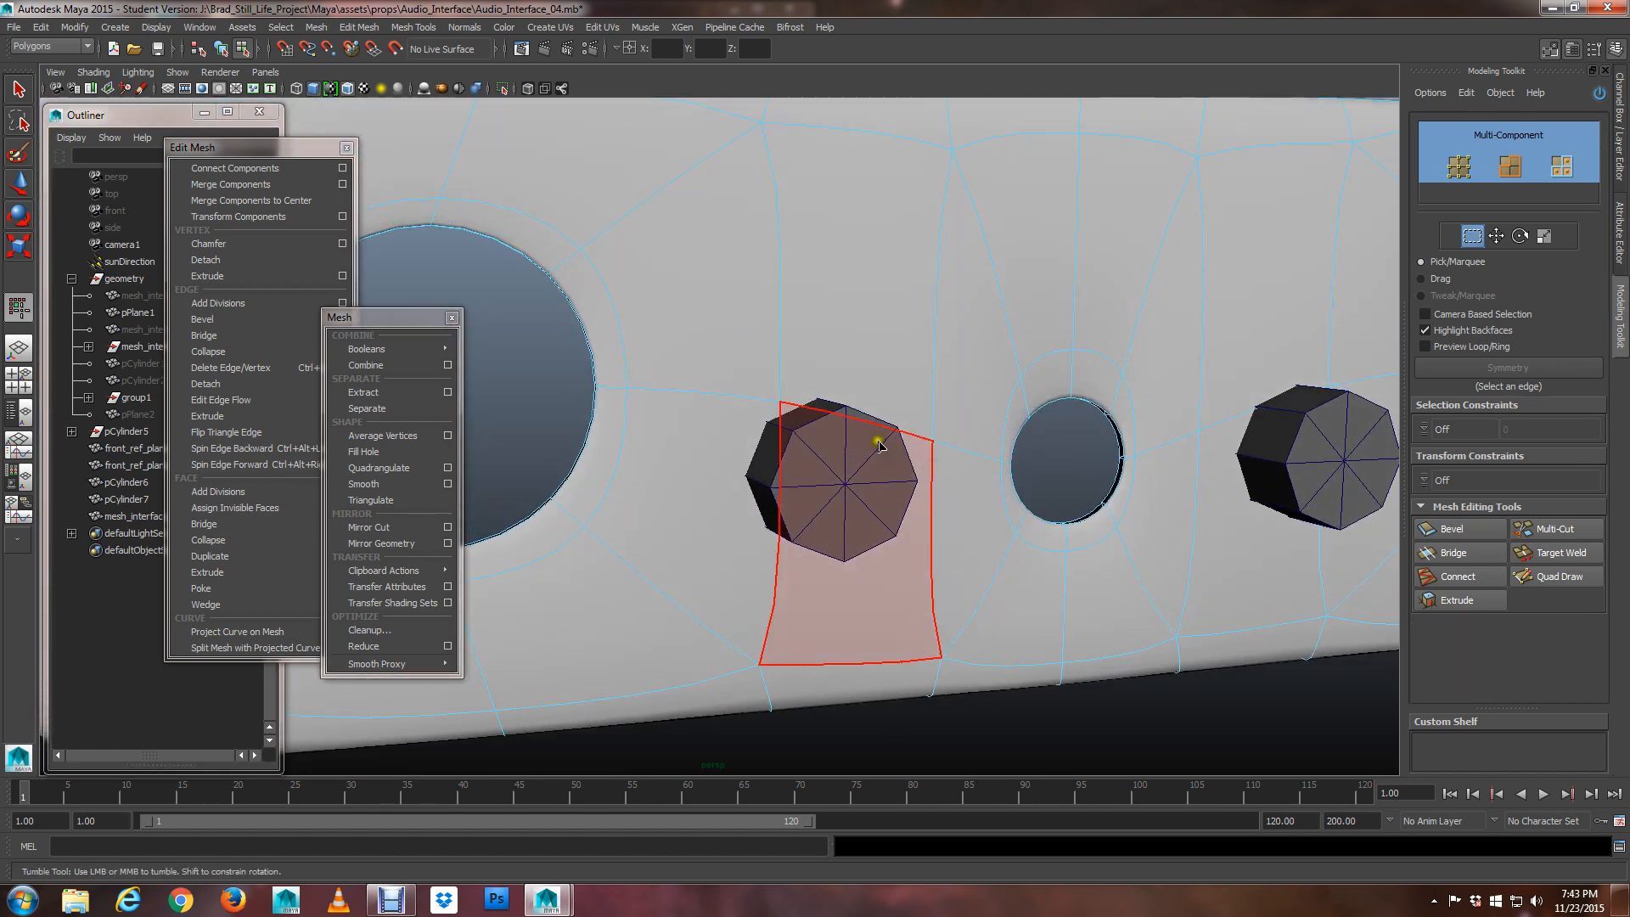
Turn off smooth preview, return to object mode and select the guide cylinder pCylinder6 beside the center hole
{"action": "key", "text": "1"}
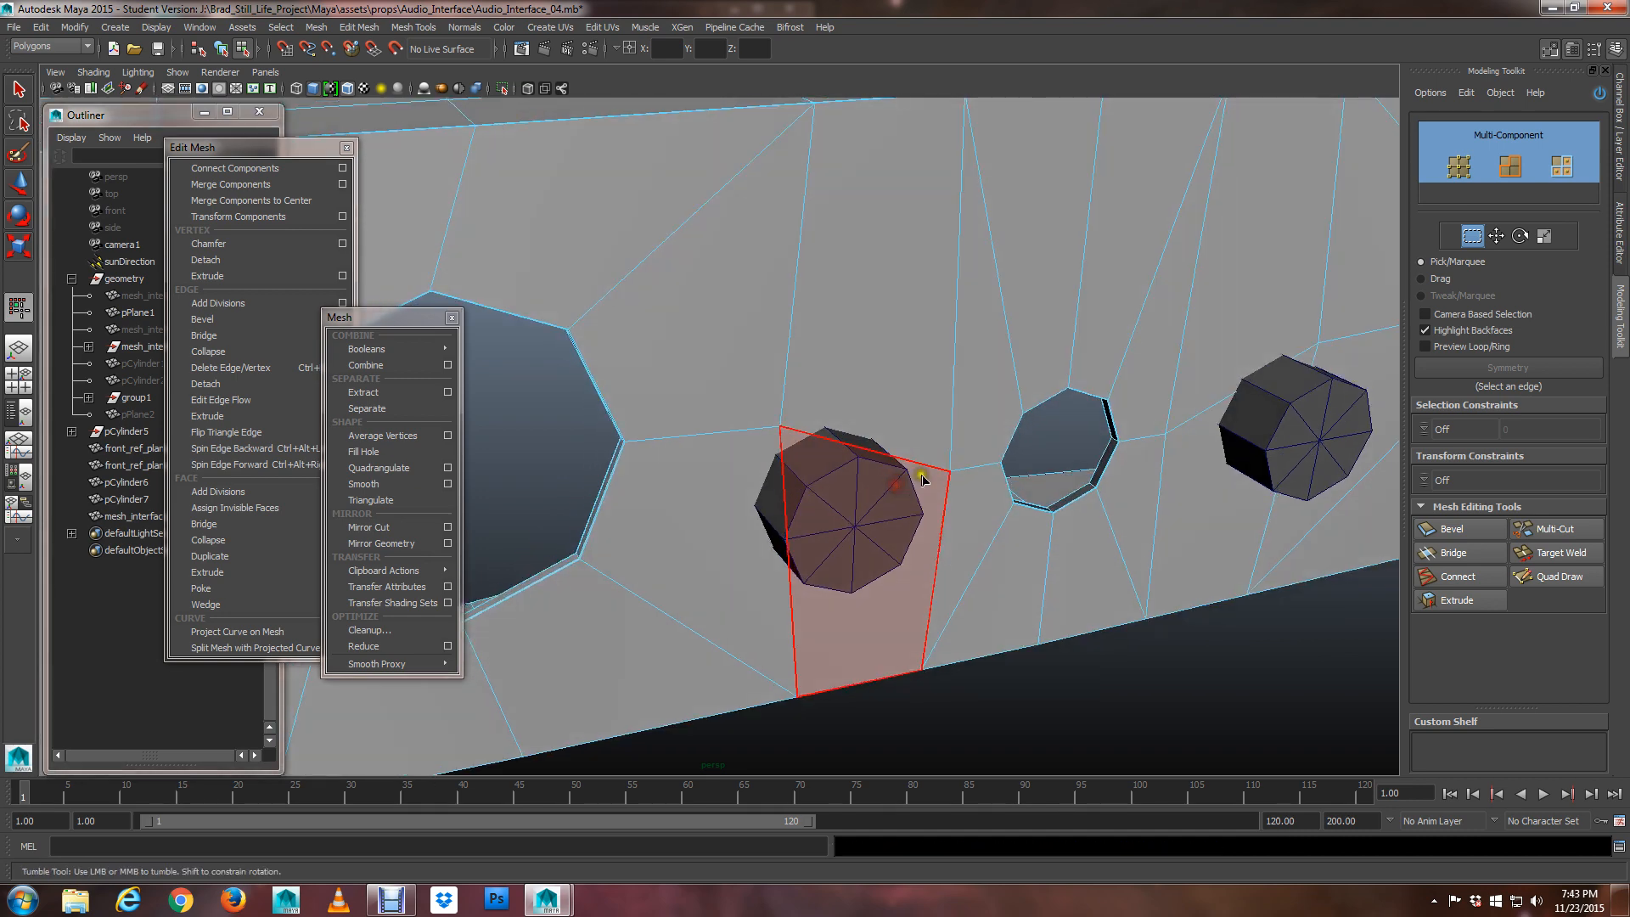
{"action": "right_click_drag", "start_coordinate": [927, 397], "coordinate": [971, 363]}
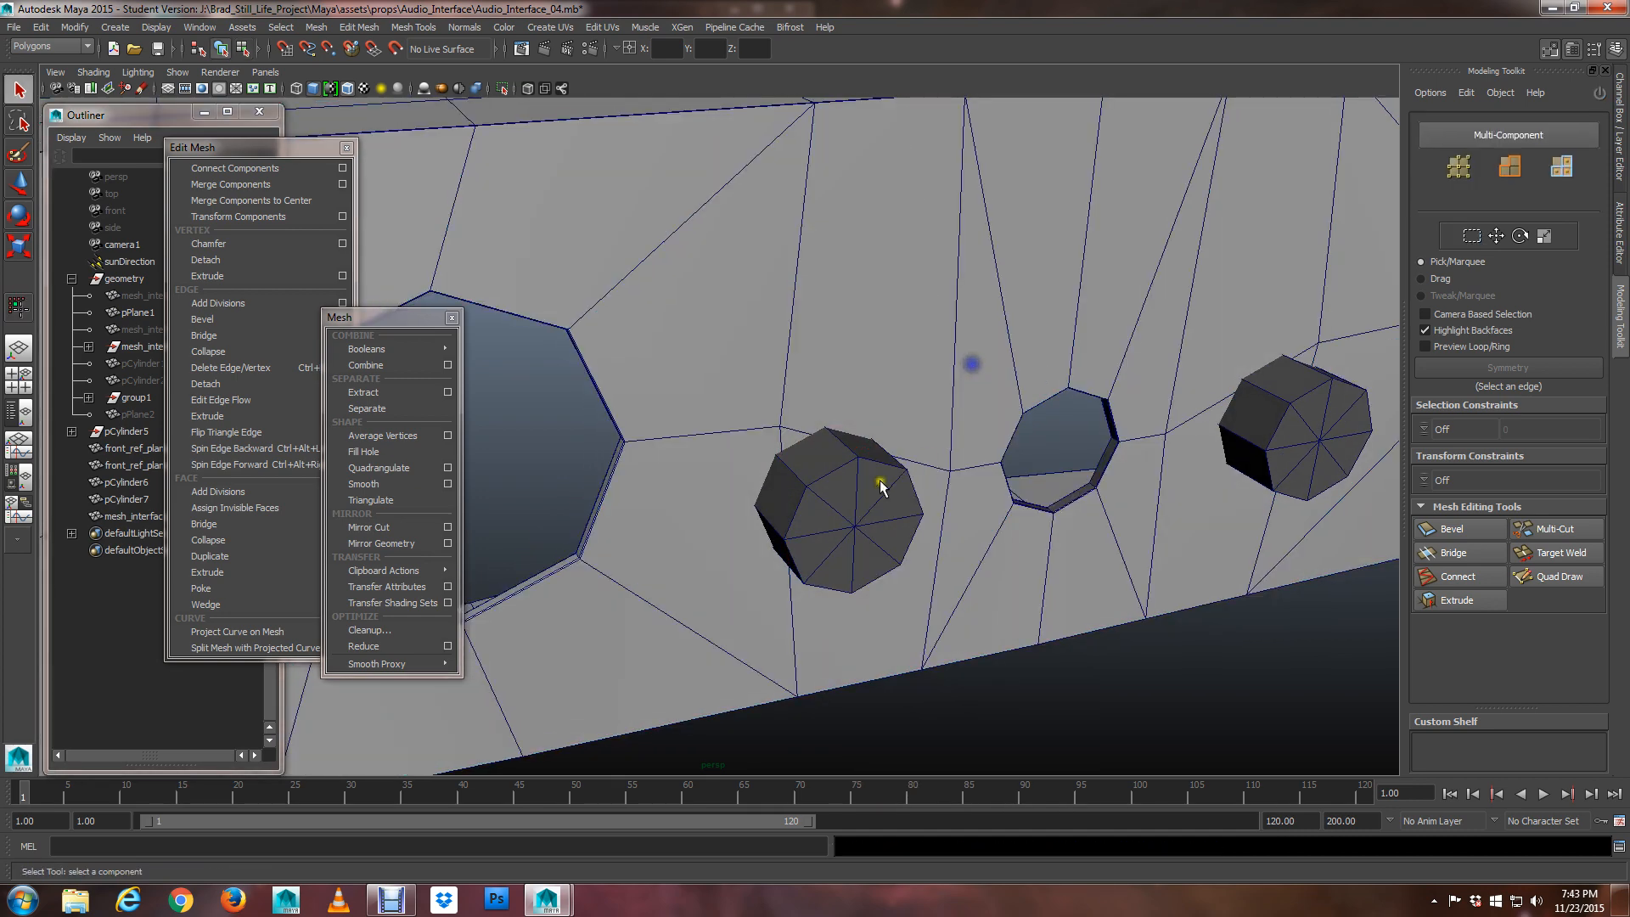
{"action": "left_click", "coordinate": [870, 486]}
{"action": "scroll", "coordinate": [870, 486], "scroll_direction": "down", "scroll_amount": 2}
{"action": "left_click_drag", "start_coordinate": [870, 486], "coordinate": [888, 379], "text": "alt"}
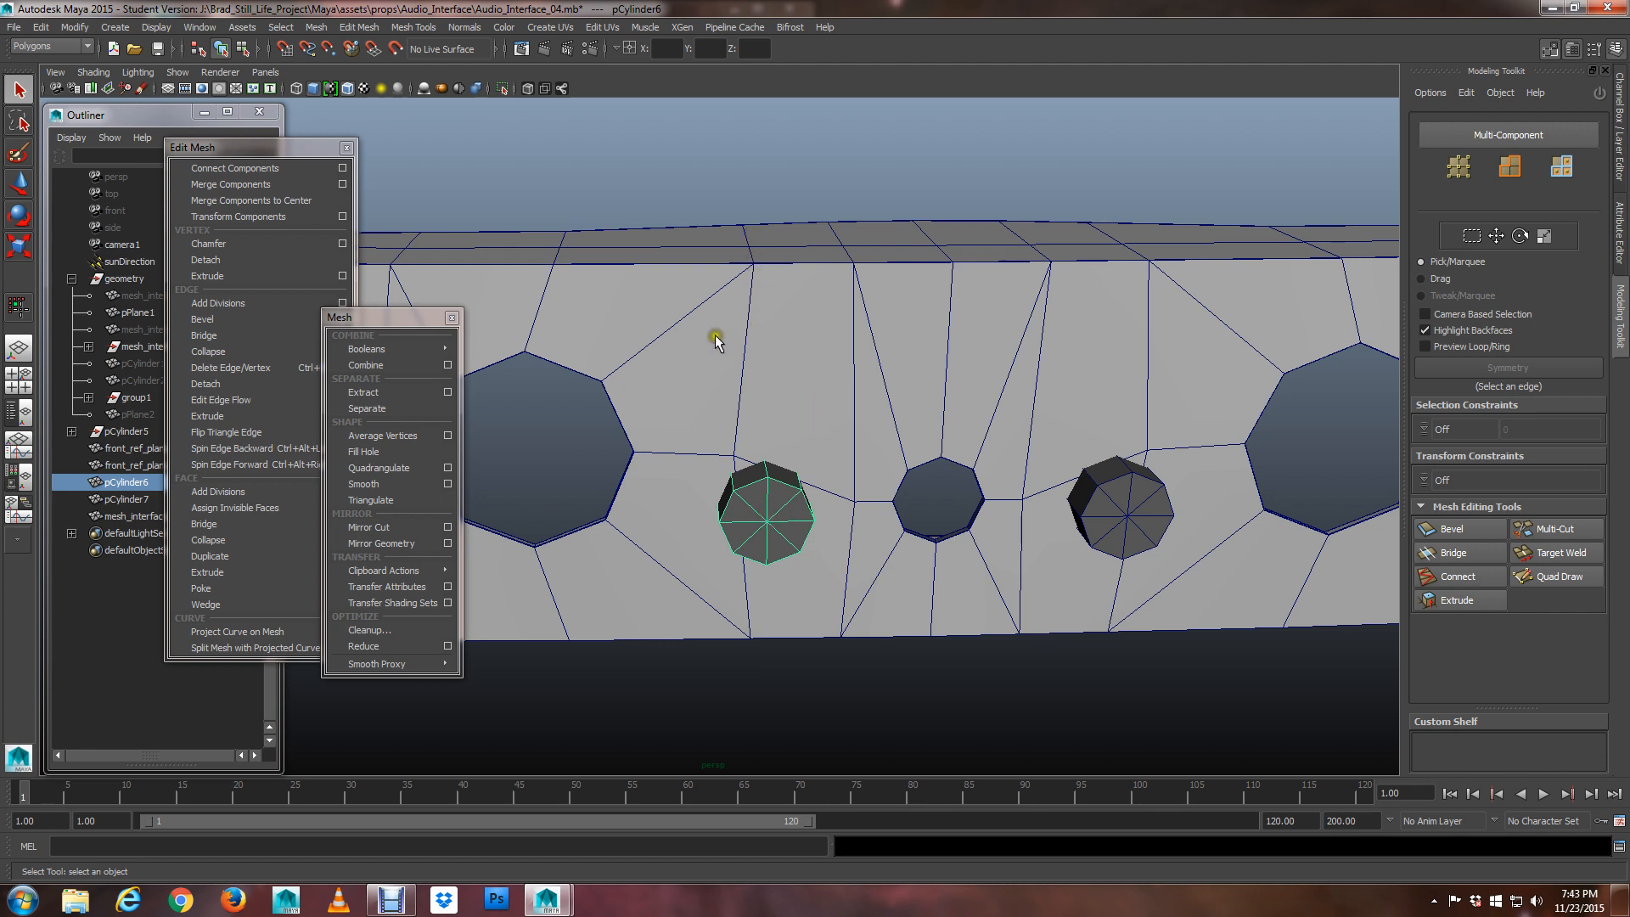
Switch the face piece to edge selection and select the edges above the guide cylinder that run across the piece's upper side
{"action": "left_click_drag", "start_coordinate": [716, 342], "coordinate": [778, 327], "text": "alt"}
{"action": "right_click", "coordinate": [787, 331]}
{"action": "left_click", "coordinate": [726, 330]}
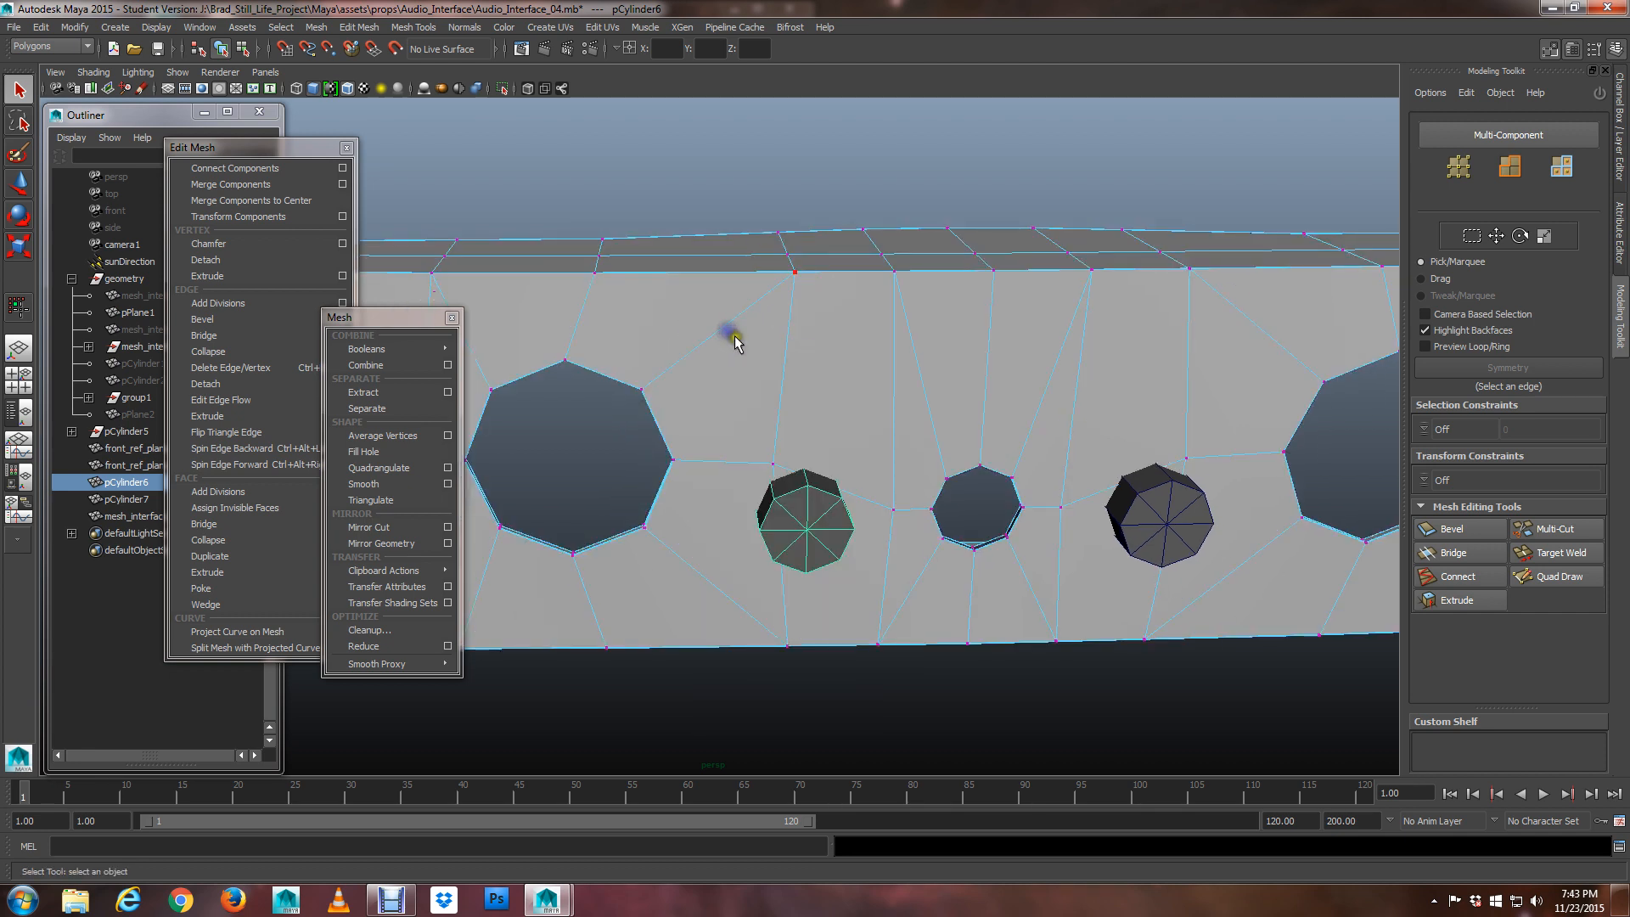
{"action": "right_click_drag", "start_coordinate": [796, 280], "coordinate": [788, 255]}
{"action": "left_click_drag", "start_coordinate": [789, 265], "coordinate": [797, 334], "text": "alt"}
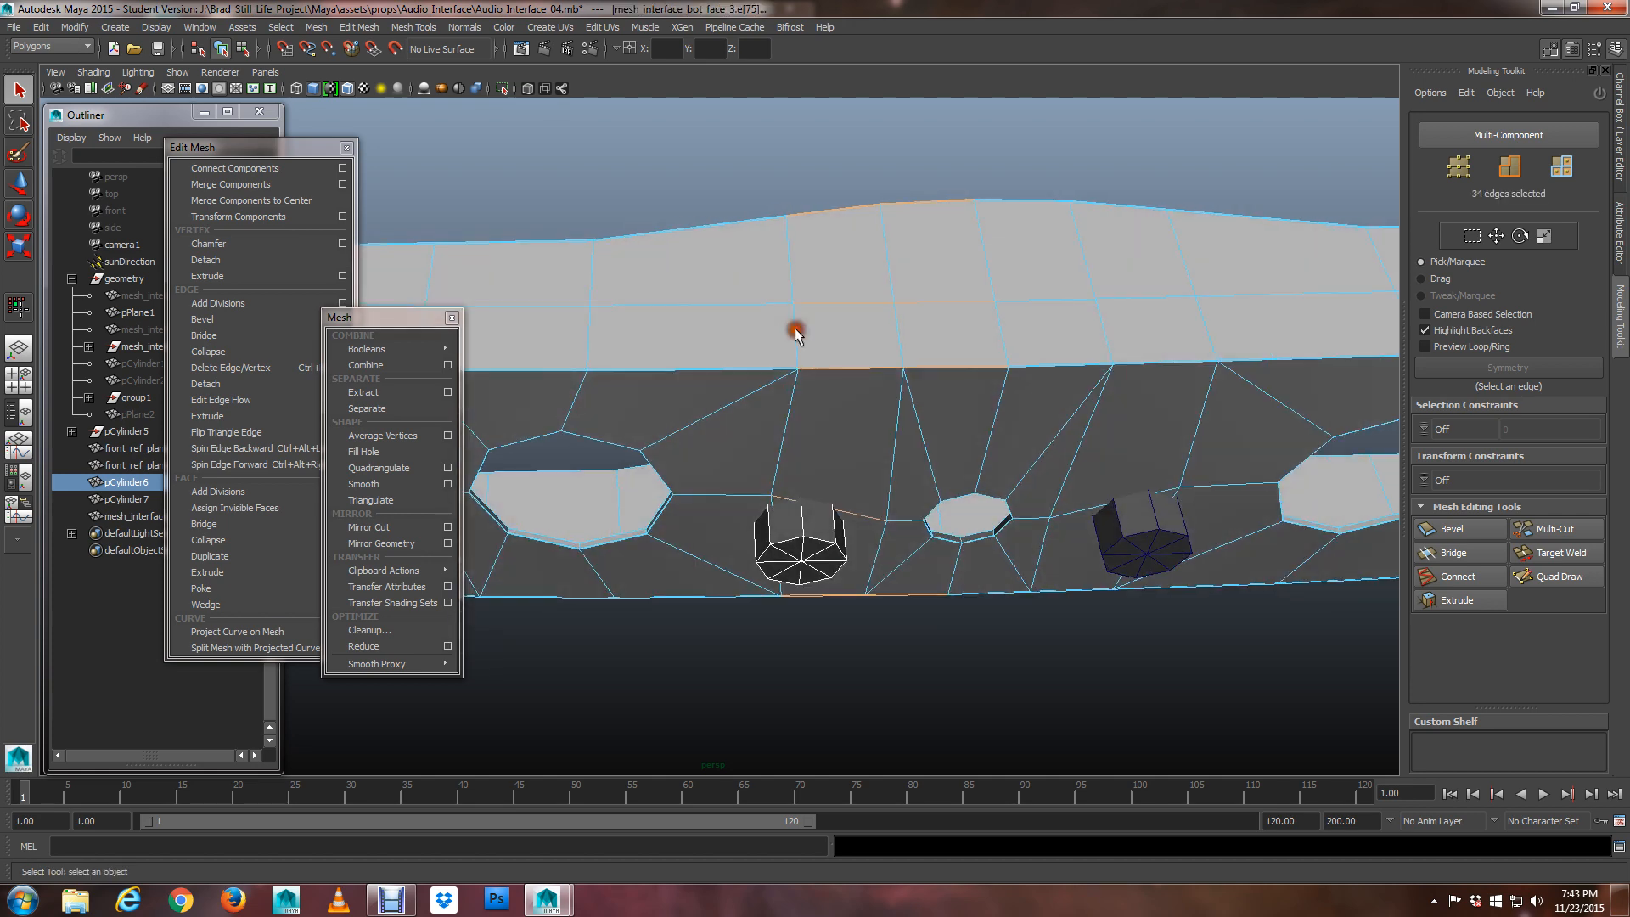
{"action": "double_click", "coordinate": [790, 278]}
{"action": "left_click_drag", "start_coordinate": [892, 397], "coordinate": [822, 444], "text": "alt"}
{"action": "scroll", "coordinate": [824, 399], "scroll_direction": "up", "scroll_amount": 4}
{"action": "scroll", "coordinate": [779, 477], "scroll_direction": "up", "scroll_amount": 3}
{"action": "scroll", "coordinate": [779, 477], "scroll_direction": "down", "scroll_amount": 5}
{"action": "right_click_drag", "start_coordinate": [822, 444], "coordinate": [916, 497], "text": "alt"}
{"action": "left_click_drag", "start_coordinate": [917, 497], "coordinate": [852, 443], "text": "alt"}
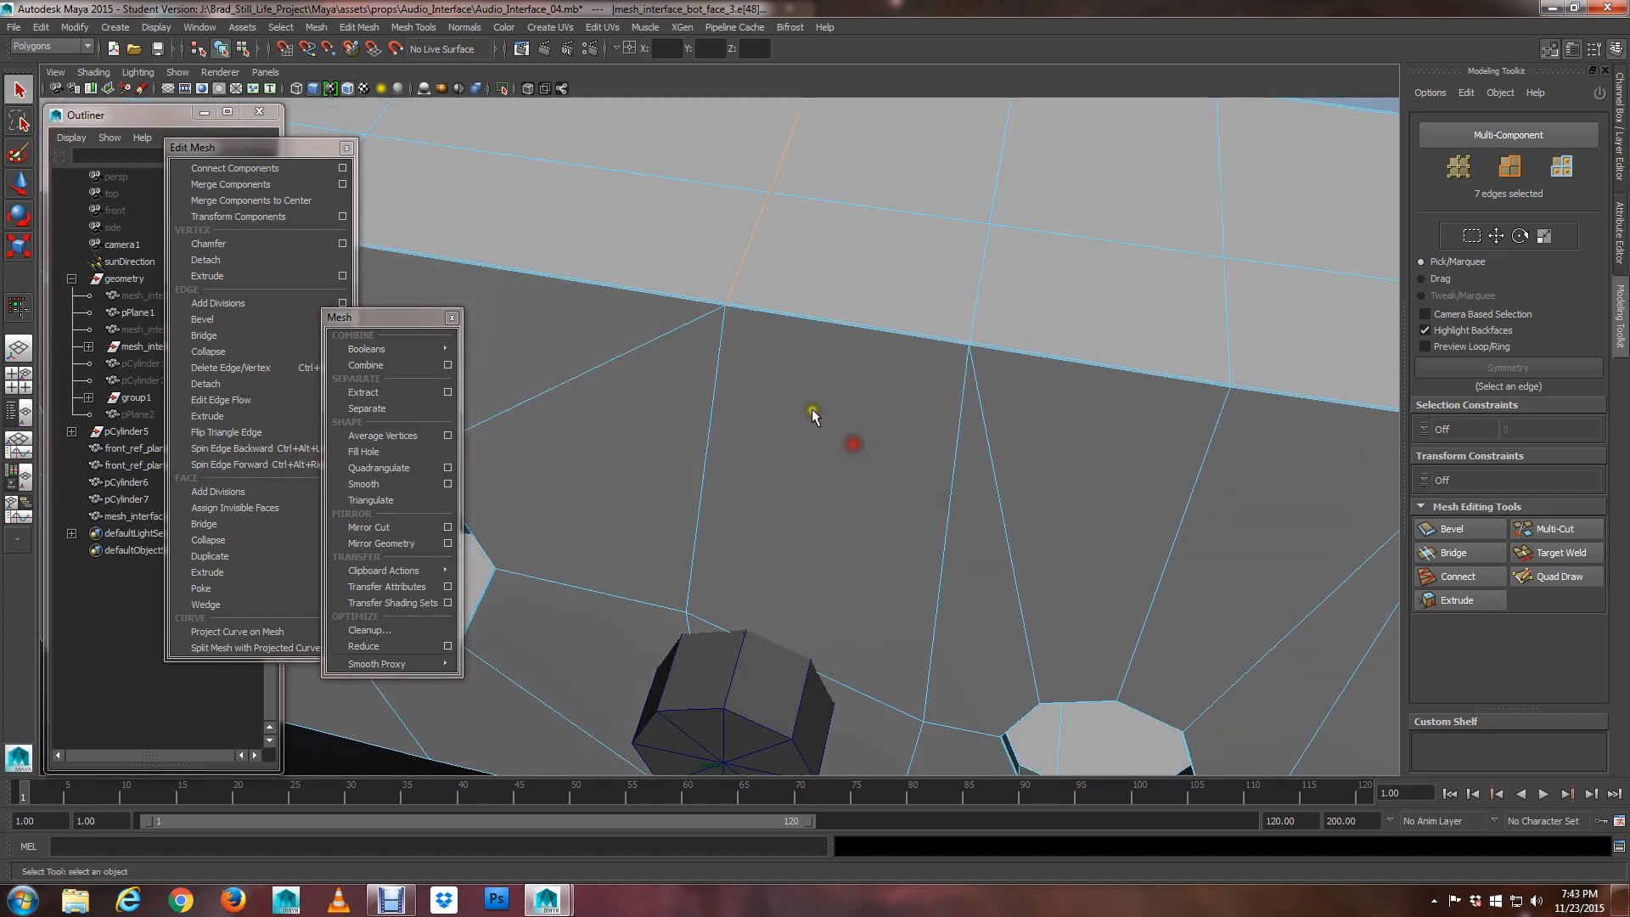
Add the front face edge between the guide cylinder and the lower rim to the edge selection
{"action": "left_click_drag", "start_coordinate": [772, 379], "coordinate": [848, 294], "text": "alt"}
{"action": "scroll", "coordinate": [815, 409], "scroll_direction": "up", "scroll_amount": 3}
{"action": "scroll", "coordinate": [882, 412], "scroll_direction": "down", "scroll_amount": 5}
{"action": "scroll", "coordinate": [850, 373], "scroll_direction": "up", "scroll_amount": 3}
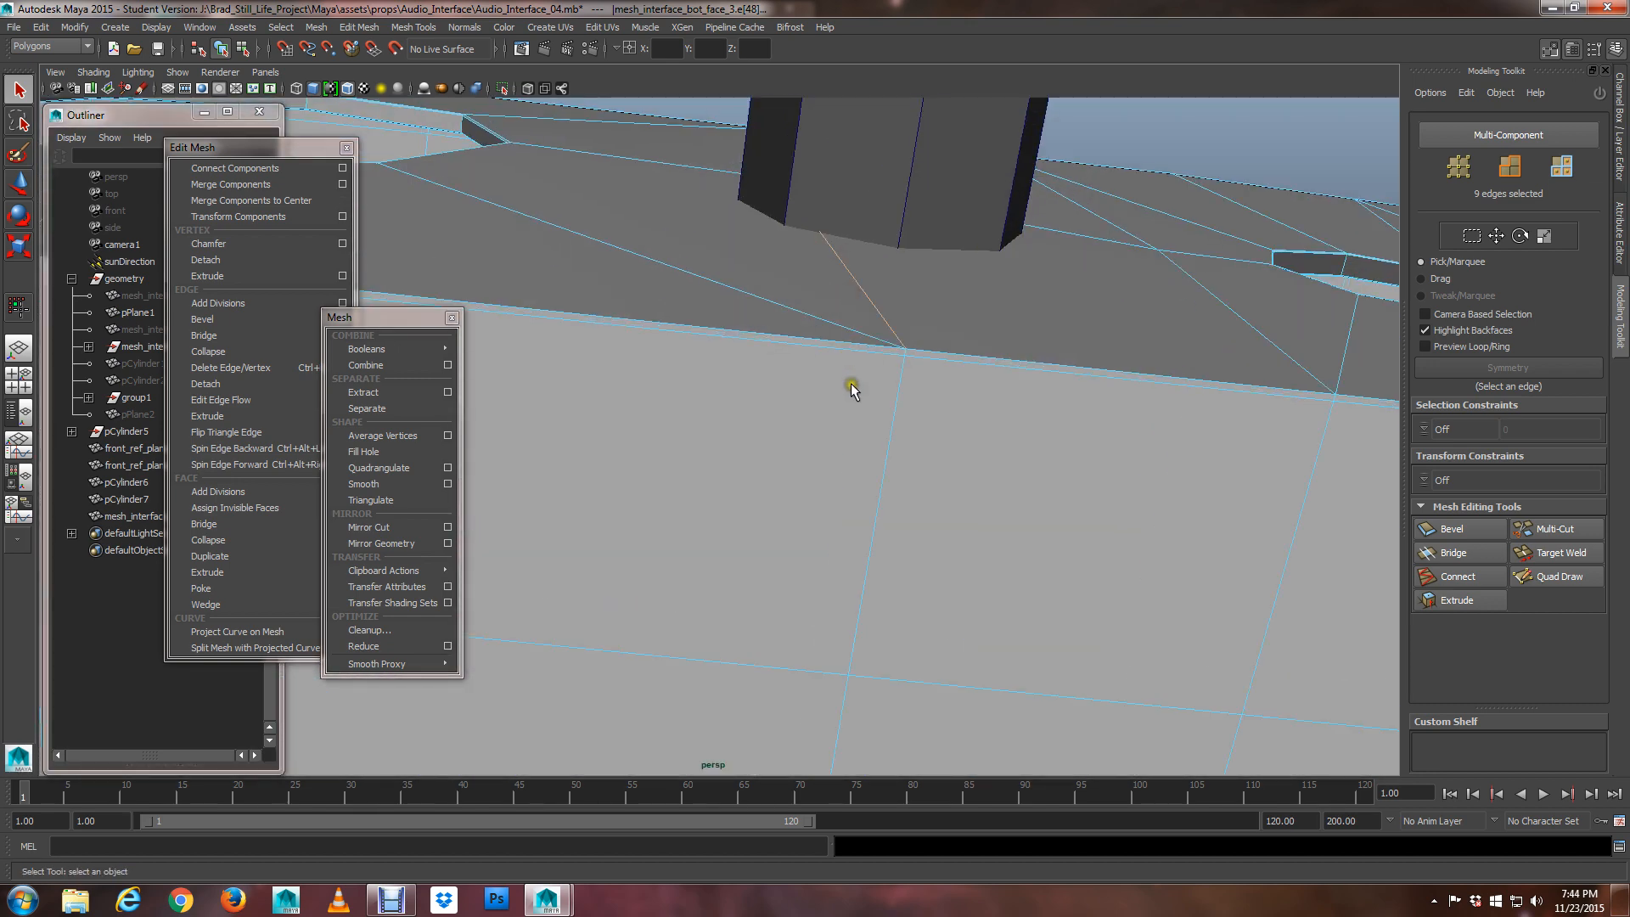
{"action": "left_click_drag", "start_coordinate": [851, 383], "coordinate": [809, 398], "text": "alt"}
{"action": "middle_click_drag", "start_coordinate": [820, 510], "coordinate": [801, 403], "text": "alt"}
{"action": "scroll", "coordinate": [804, 404], "scroll_direction": "up", "scroll_amount": 3}
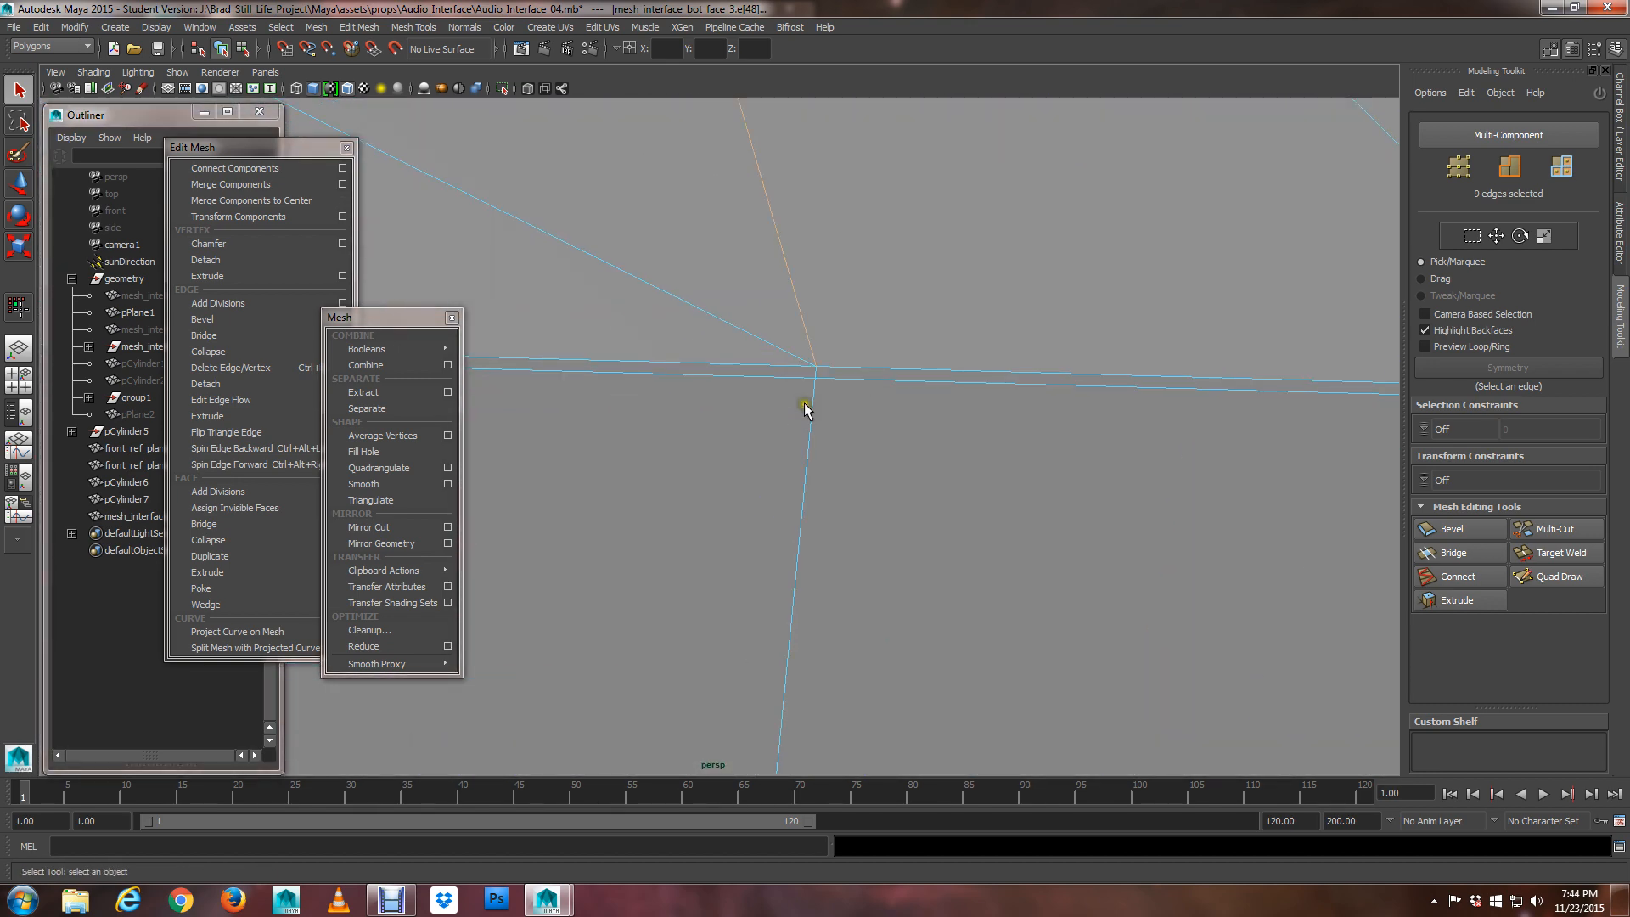
Switch to wireframe display and add the edges running across the piece's lower side below the guide cylinder
{"action": "key", "text": "4"}
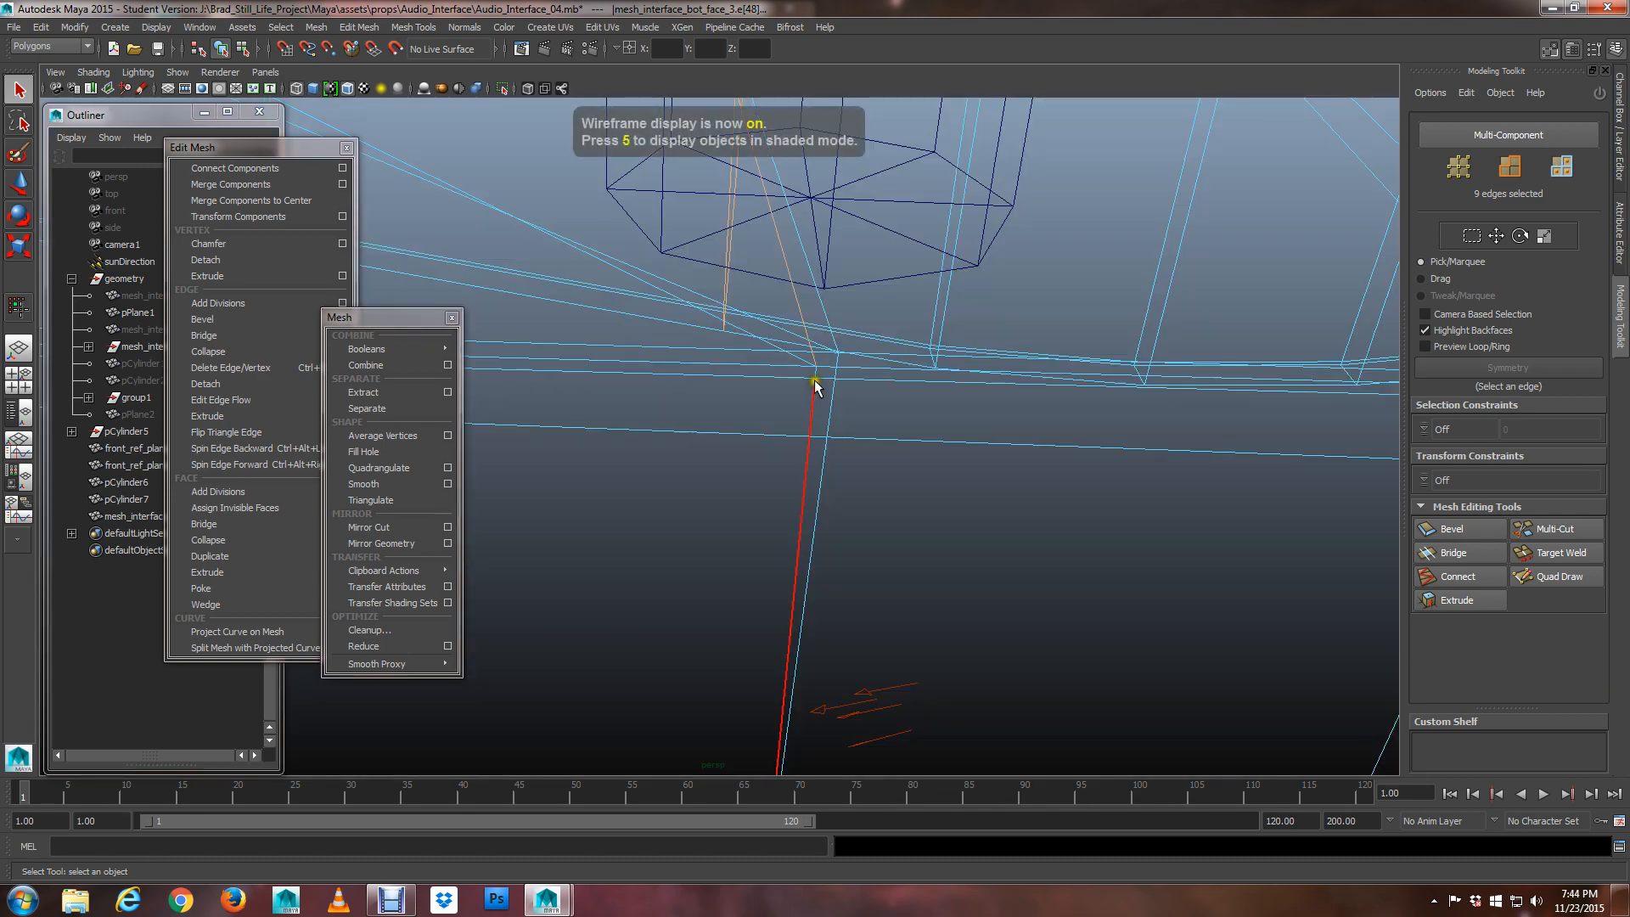
{"action": "left_click_drag", "start_coordinate": [914, 427], "coordinate": [859, 364], "text": "alt"}
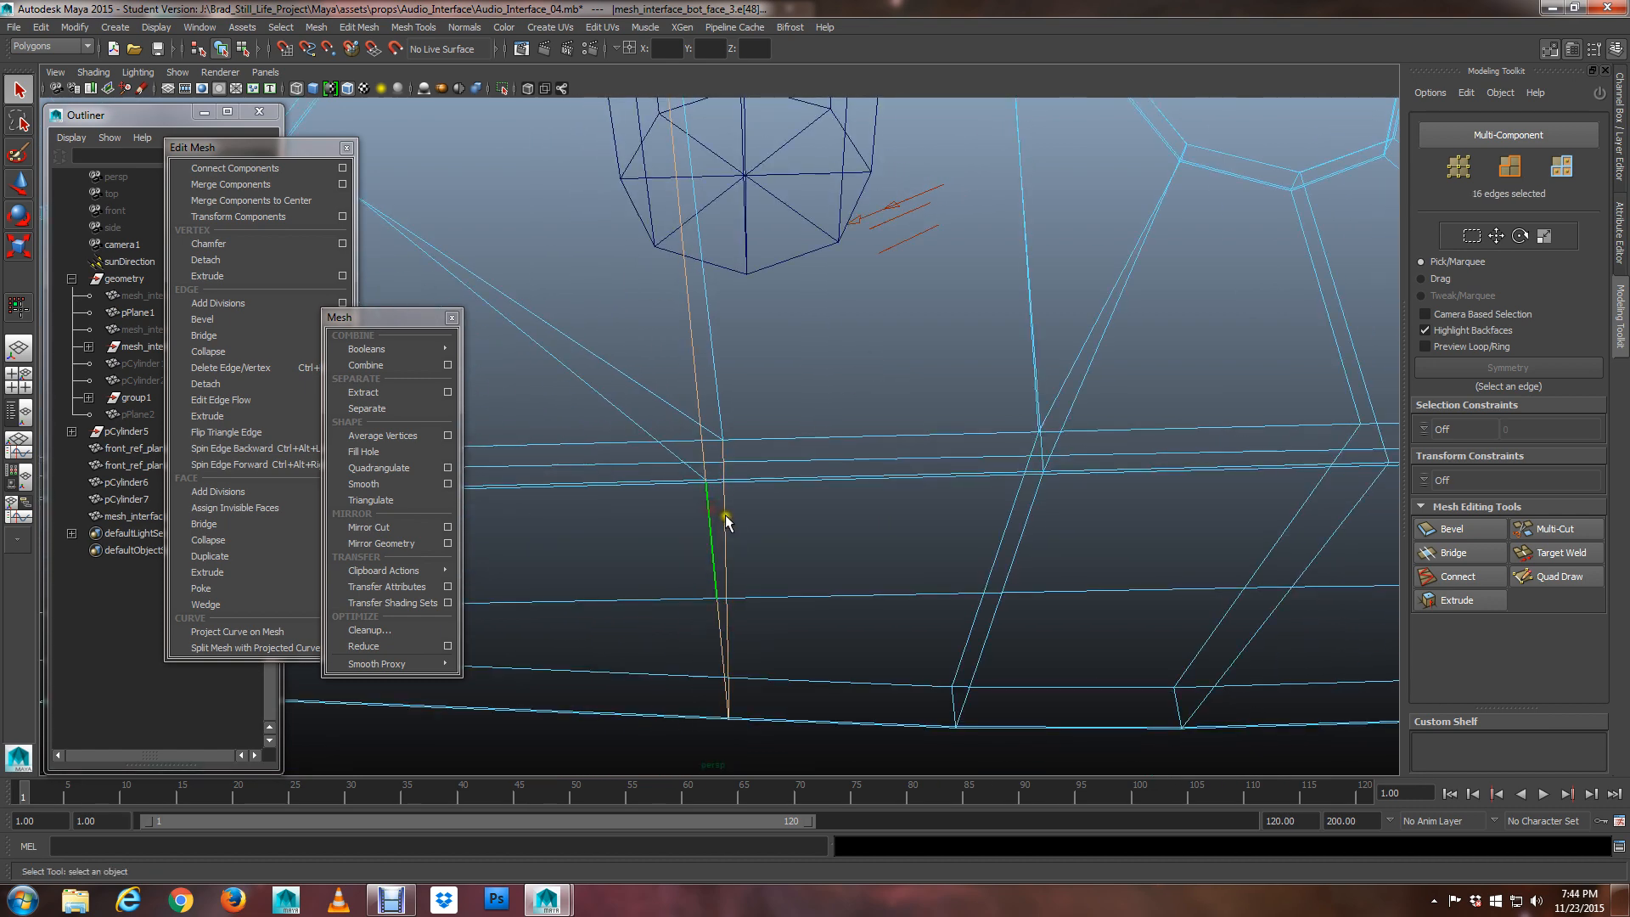
{"action": "middle_click_drag", "start_coordinate": [725, 519], "coordinate": [740, 484], "text": "alt"}
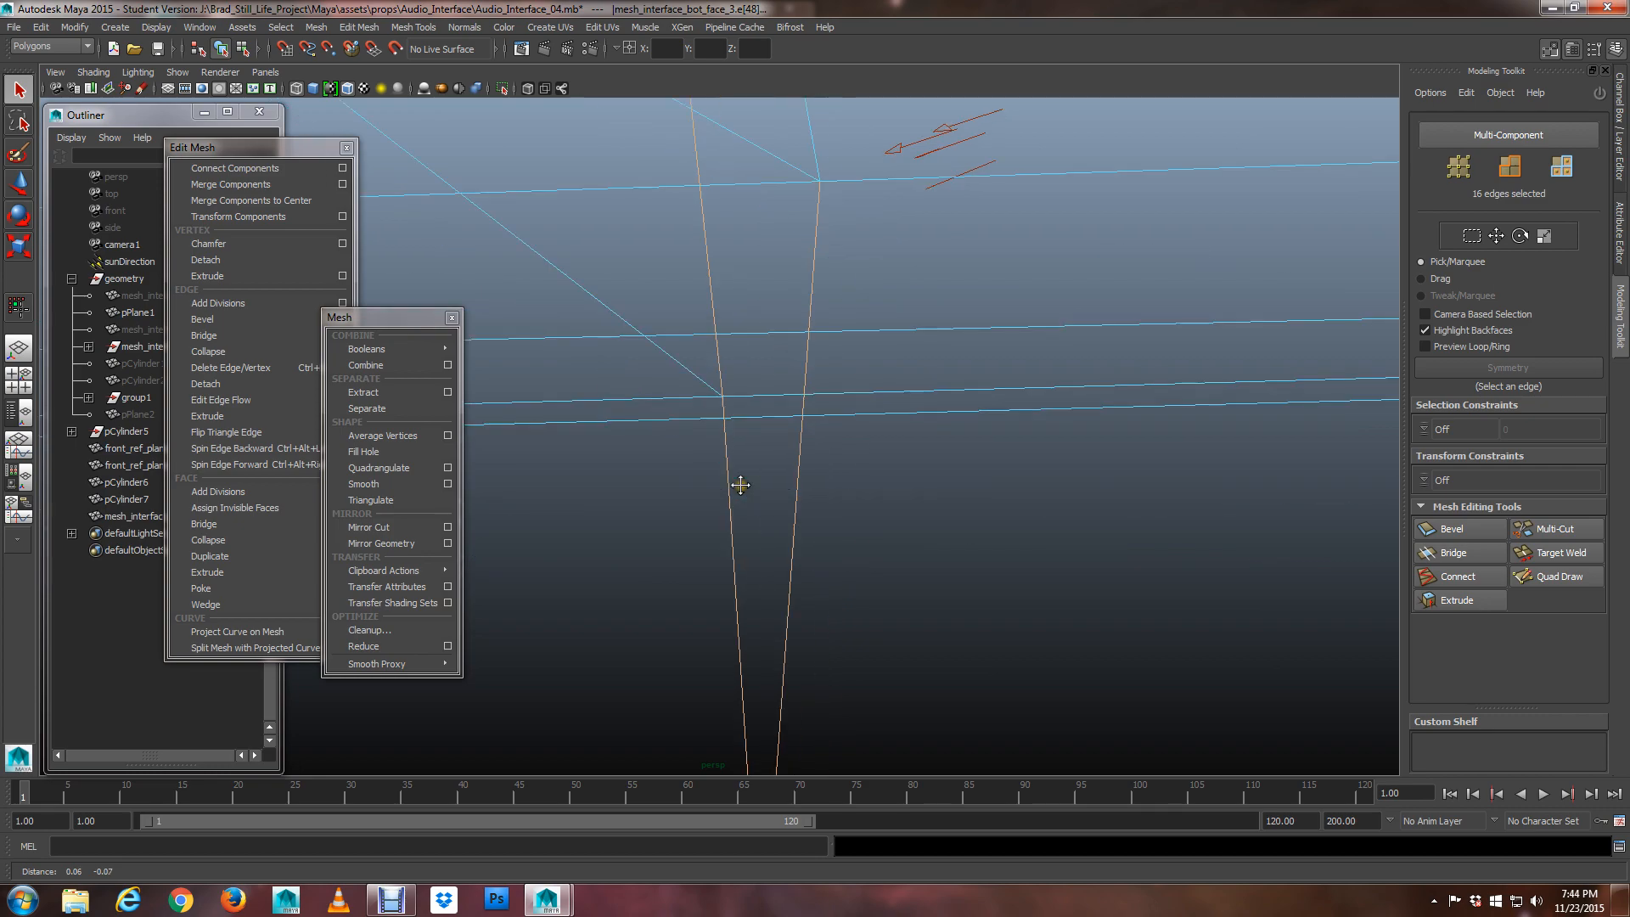
{"action": "scroll", "coordinate": [742, 487], "scroll_direction": "down", "scroll_amount": 6}
{"action": "left_click_drag", "start_coordinate": [742, 493], "coordinate": [737, 520], "text": "alt"}
{"action": "scroll", "coordinate": [739, 521], "scroll_direction": "down", "scroll_amount": 3}
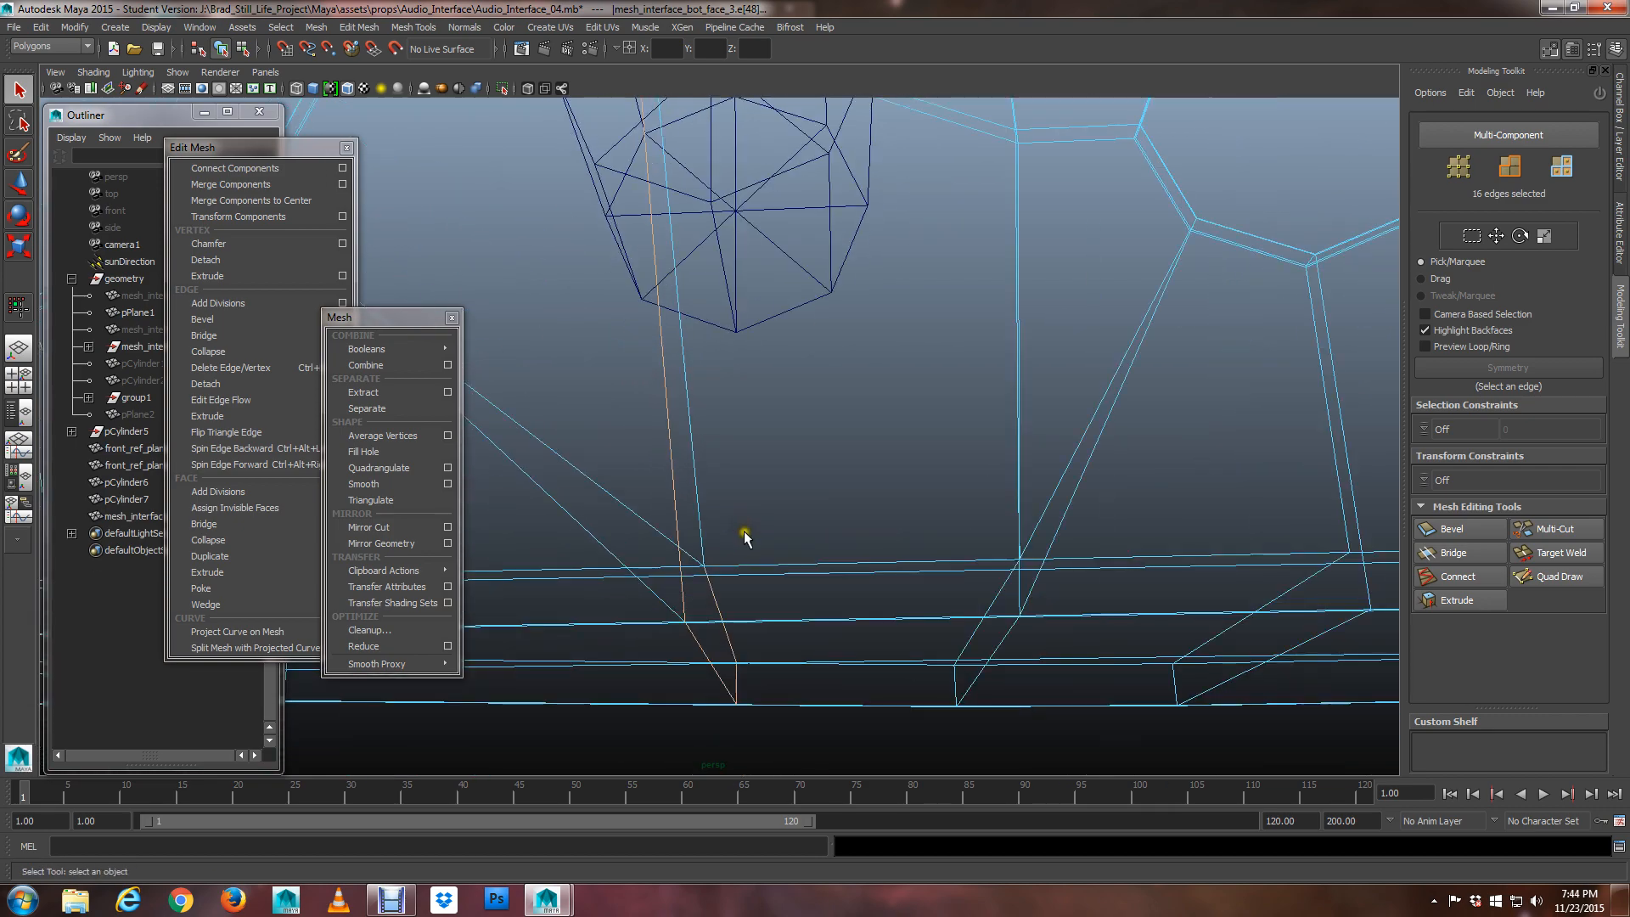
Add the remaining front face edge between the guide cylinder and the lower rim to the edge selection
{"action": "middle_click_drag", "start_coordinate": [744, 535], "coordinate": [767, 278], "text": "alt"}
{"action": "scroll", "coordinate": [769, 285], "scroll_direction": "down", "scroll_amount": 5}
{"action": "left_click_drag", "start_coordinate": [802, 344], "coordinate": [531, 412], "text": "alt"}
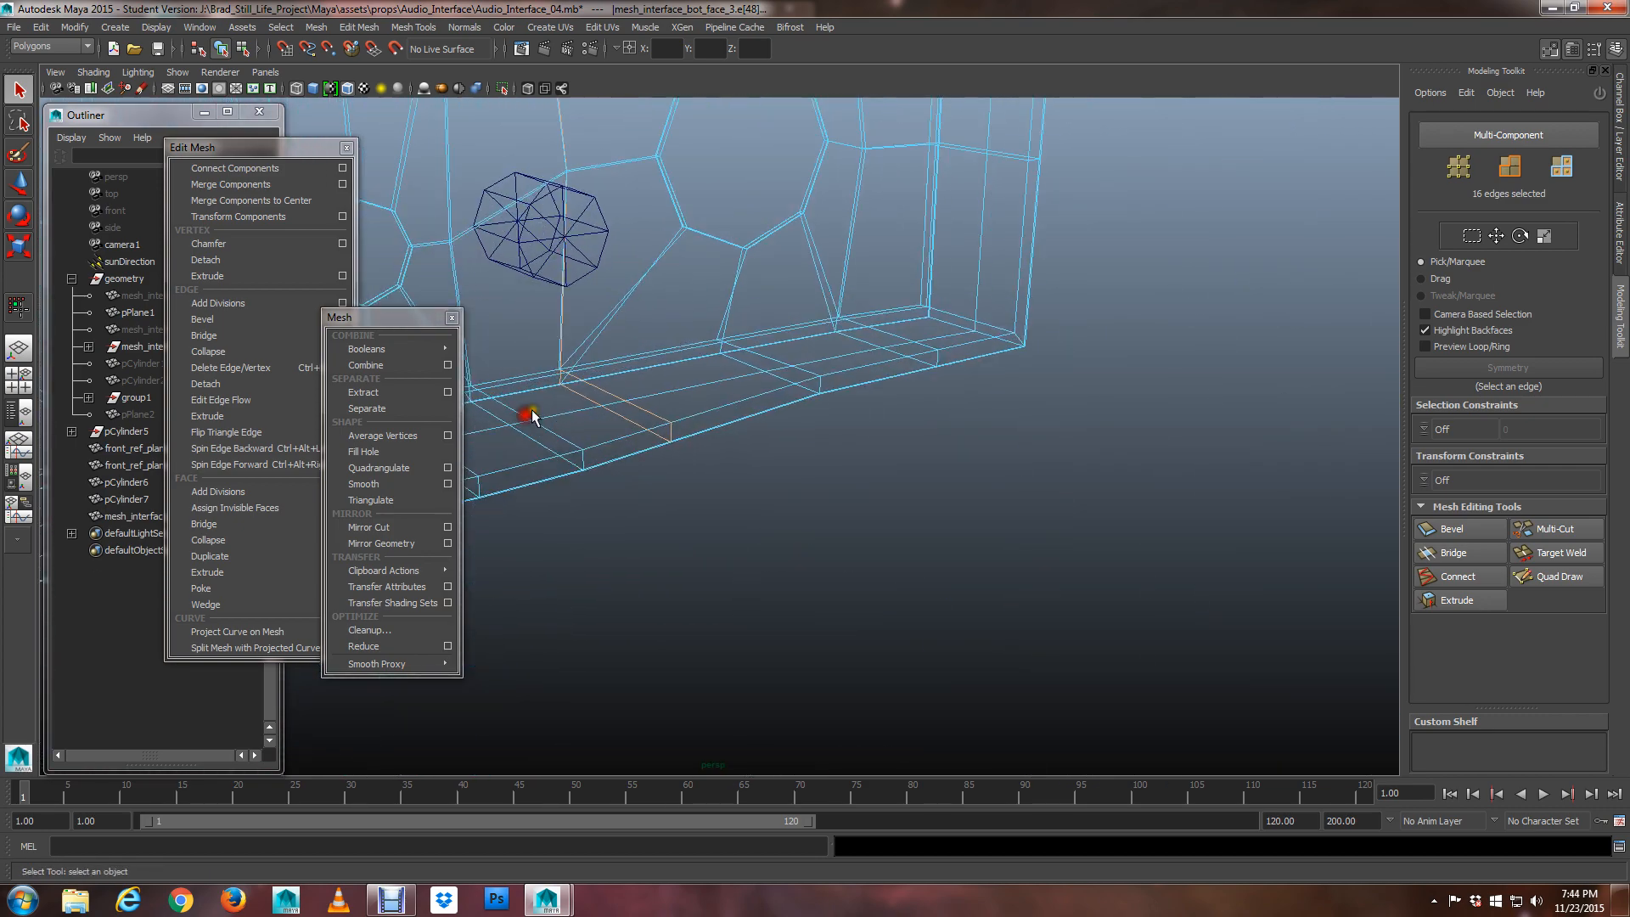
{"action": "scroll", "coordinate": [724, 487], "scroll_direction": "up", "scroll_amount": 5}
{"action": "middle_click_drag", "start_coordinate": [532, 416], "coordinate": [789, 415], "text": "alt"}
{"action": "left_click_drag", "start_coordinate": [821, 480], "coordinate": [776, 486], "text": "alt"}
{"action": "scroll", "coordinate": [832, 601], "scroll_direction": "up", "scroll_amount": 5}
{"action": "mouse_move", "coordinate": [764, 444]}
{"action": "middle_mouse_down", "text": "alt"}
{"action": "mouse_move", "coordinate": [832, 602]}
{"action": "mouse_move", "coordinate": [769, 520]}
{"action": "mouse_move", "coordinate": [766, 454]}
{"action": "middle_mouse_up", "text": "alt"}
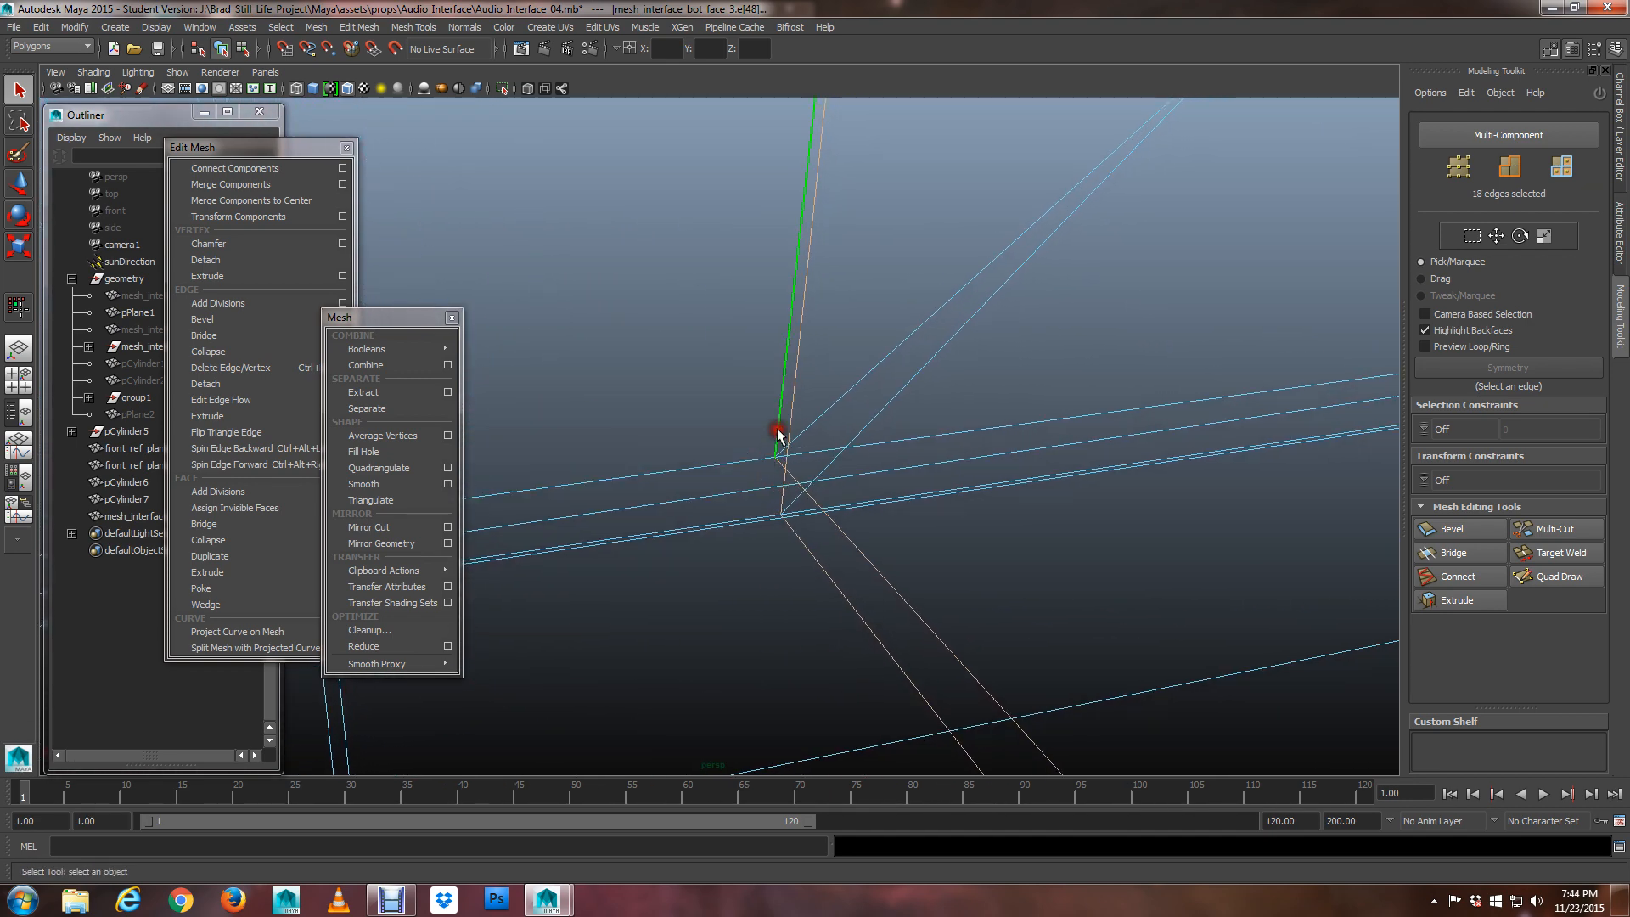
Examine the selected edge loop around the guide cylinder and at the lower rim from several angles
{"action": "scroll", "coordinate": [778, 451], "scroll_direction": "down", "scroll_amount": 5}
{"action": "middle_click_drag", "start_coordinate": [789, 306], "coordinate": [746, 640], "text": "alt"}
{"action": "scroll", "coordinate": [746, 640], "scroll_direction": "down", "scroll_amount": 4}
{"action": "left_click_drag", "start_coordinate": [772, 491], "coordinate": [1075, 468], "text": "alt"}
{"action": "scroll", "coordinate": [1018, 480], "scroll_direction": "down", "scroll_amount": 3}
{"action": "middle_click_drag", "start_coordinate": [951, 495], "coordinate": [1036, 466], "text": "alt"}
{"action": "left_click_drag", "start_coordinate": [1036, 466], "coordinate": [815, 512], "text": "alt"}
{"action": "right_click_drag", "start_coordinate": [815, 513], "coordinate": [971, 556], "text": "alt"}
{"action": "middle_click_drag", "start_coordinate": [706, 527], "coordinate": [817, 527], "text": "alt"}
{"action": "scroll", "coordinate": [816, 526], "scroll_direction": "down", "scroll_amount": 5}
{"action": "left_click_drag", "start_coordinate": [751, 548], "coordinate": [749, 435], "text": "alt"}
{"action": "scroll", "coordinate": [770, 550], "scroll_direction": "down", "scroll_amount": 3}
{"action": "scroll", "coordinate": [737, 578], "scroll_direction": "down", "scroll_amount": 4}
{"action": "scroll", "coordinate": [744, 527], "scroll_direction": "up", "scroll_amount": 5}
{"action": "left_click_drag", "start_coordinate": [745, 528], "coordinate": [960, 665], "text": "alt"}
{"action": "scroll", "coordinate": [962, 666], "scroll_direction": "up", "scroll_amount": 3}
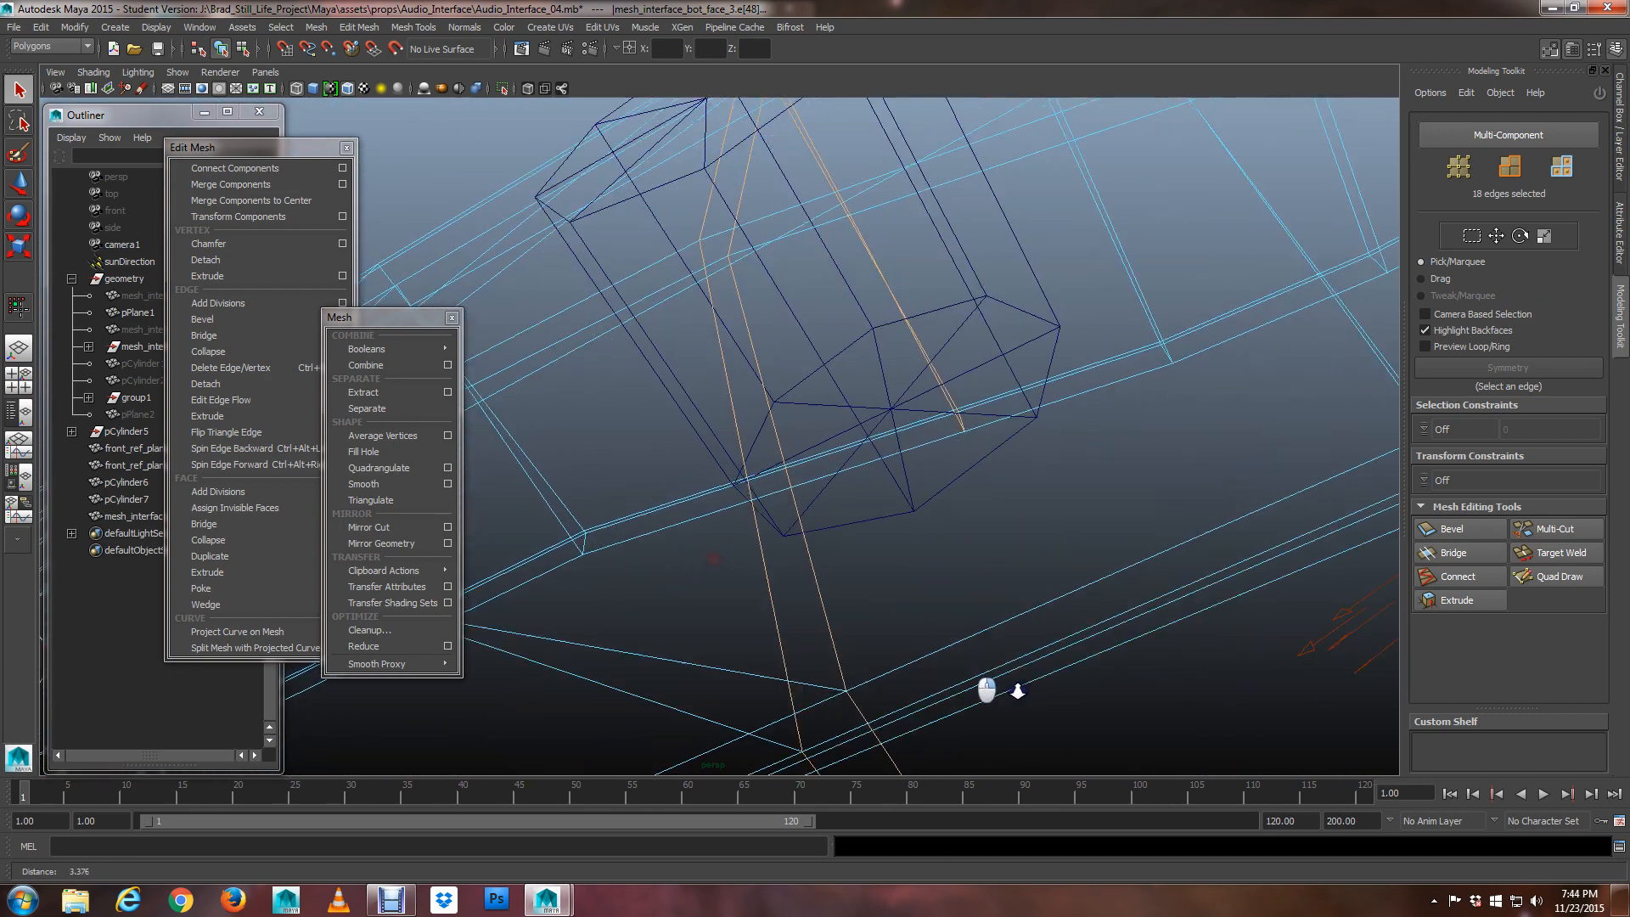
{"action": "middle_click_drag", "start_coordinate": [964, 664], "coordinate": [966, 395], "text": "alt"}
{"action": "left_click_drag", "start_coordinate": [966, 395], "coordinate": [1094, 464], "text": "alt"}
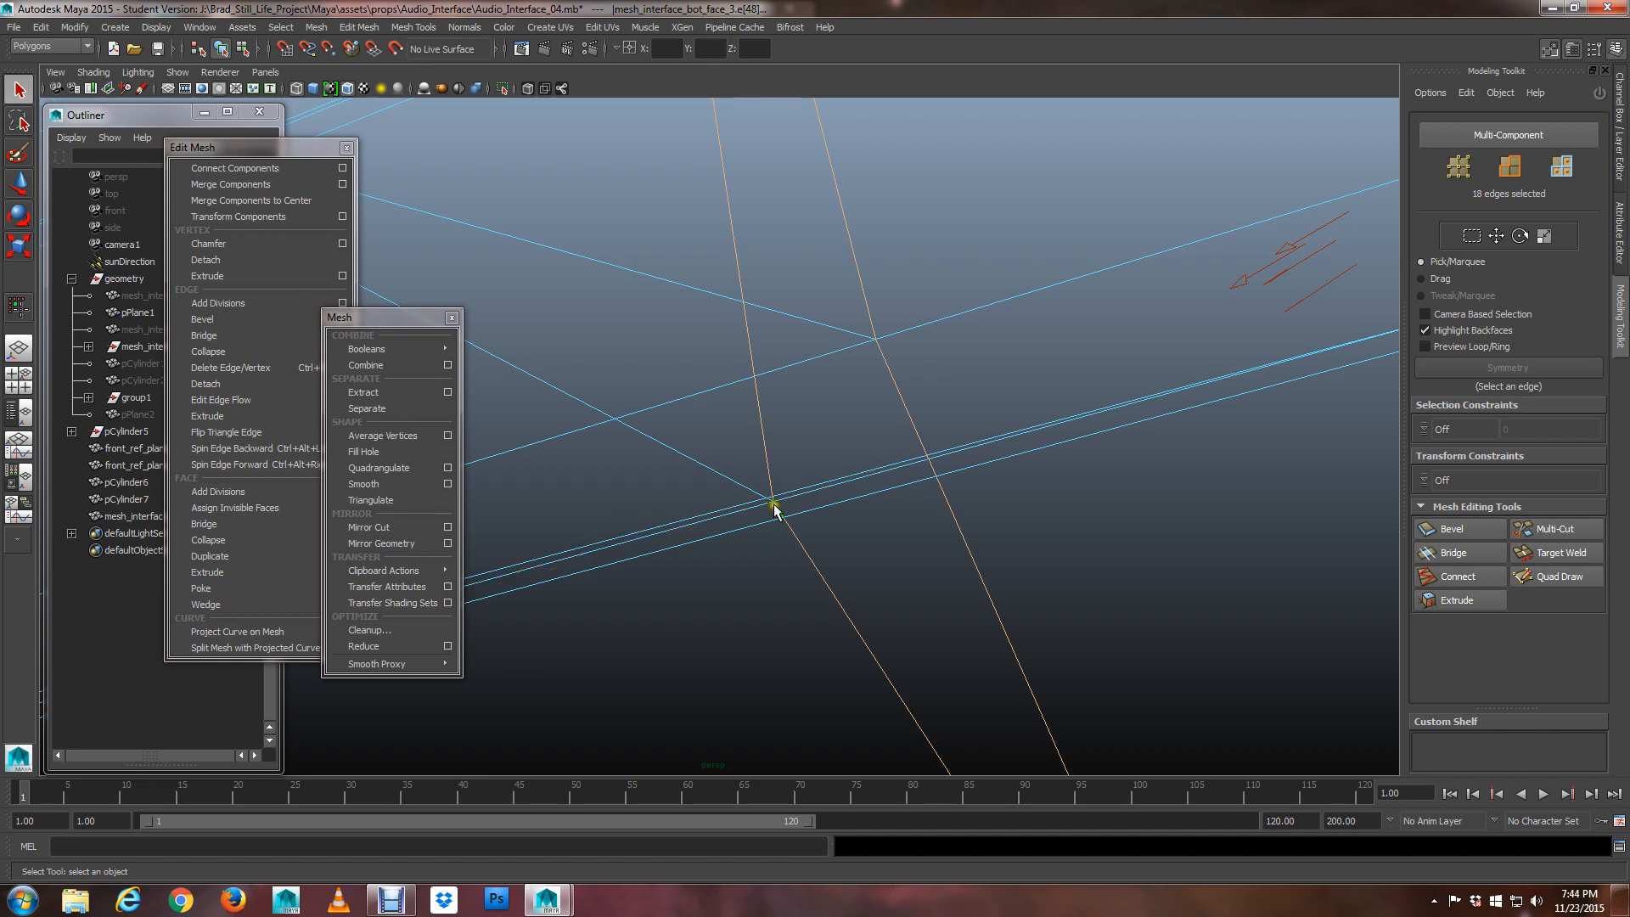
{"action": "mouse_move", "coordinate": [774, 504]}
{"action": "left_mouse_down", "text": "alt"}
{"action": "mouse_move", "coordinate": [843, 629]}
{"action": "mouse_move", "coordinate": [837, 539]}
{"action": "mouse_move", "coordinate": [877, 544]}
{"action": "mouse_move", "coordinate": [869, 455]}
{"action": "mouse_move", "coordinate": [1048, 546]}
{"action": "mouse_move", "coordinate": [734, 368]}
{"action": "mouse_move", "coordinate": [761, 411]}
{"action": "mouse_move", "coordinate": [724, 455]}
{"action": "mouse_move", "coordinate": [767, 458]}
{"action": "mouse_move", "coordinate": [780, 490]}
{"action": "left_mouse_up", "text": "alt"}
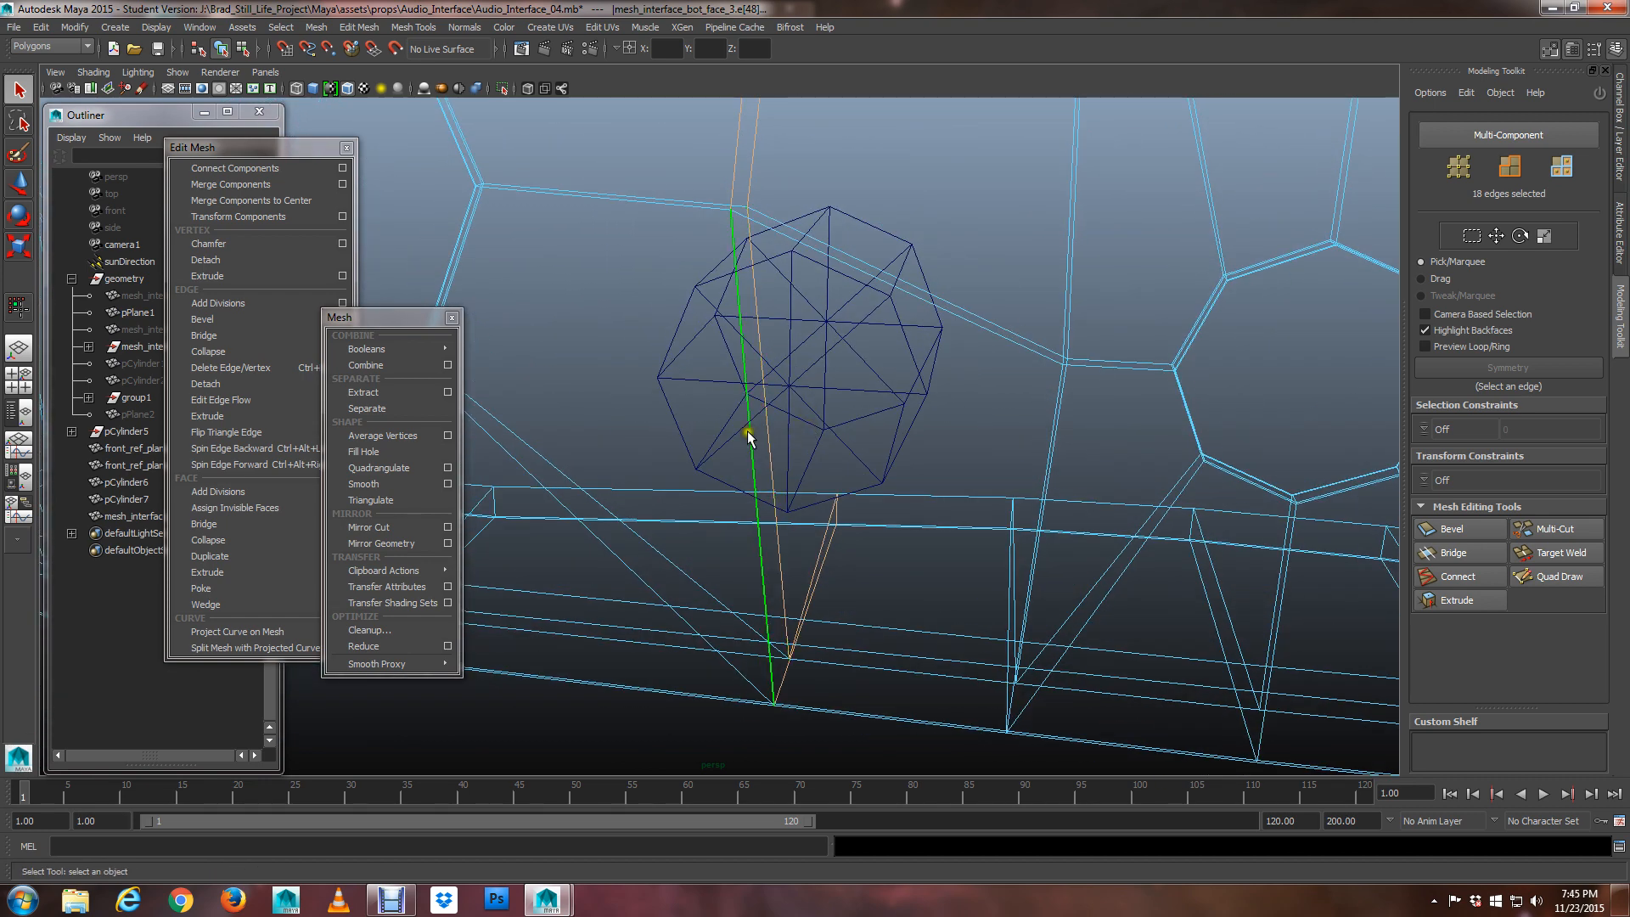
Move the floating Mesh command window aside and open the Mesh Tools commands as another floating window
{"action": "left_click_drag", "start_coordinate": [402, 330], "coordinate": [449, 356]}
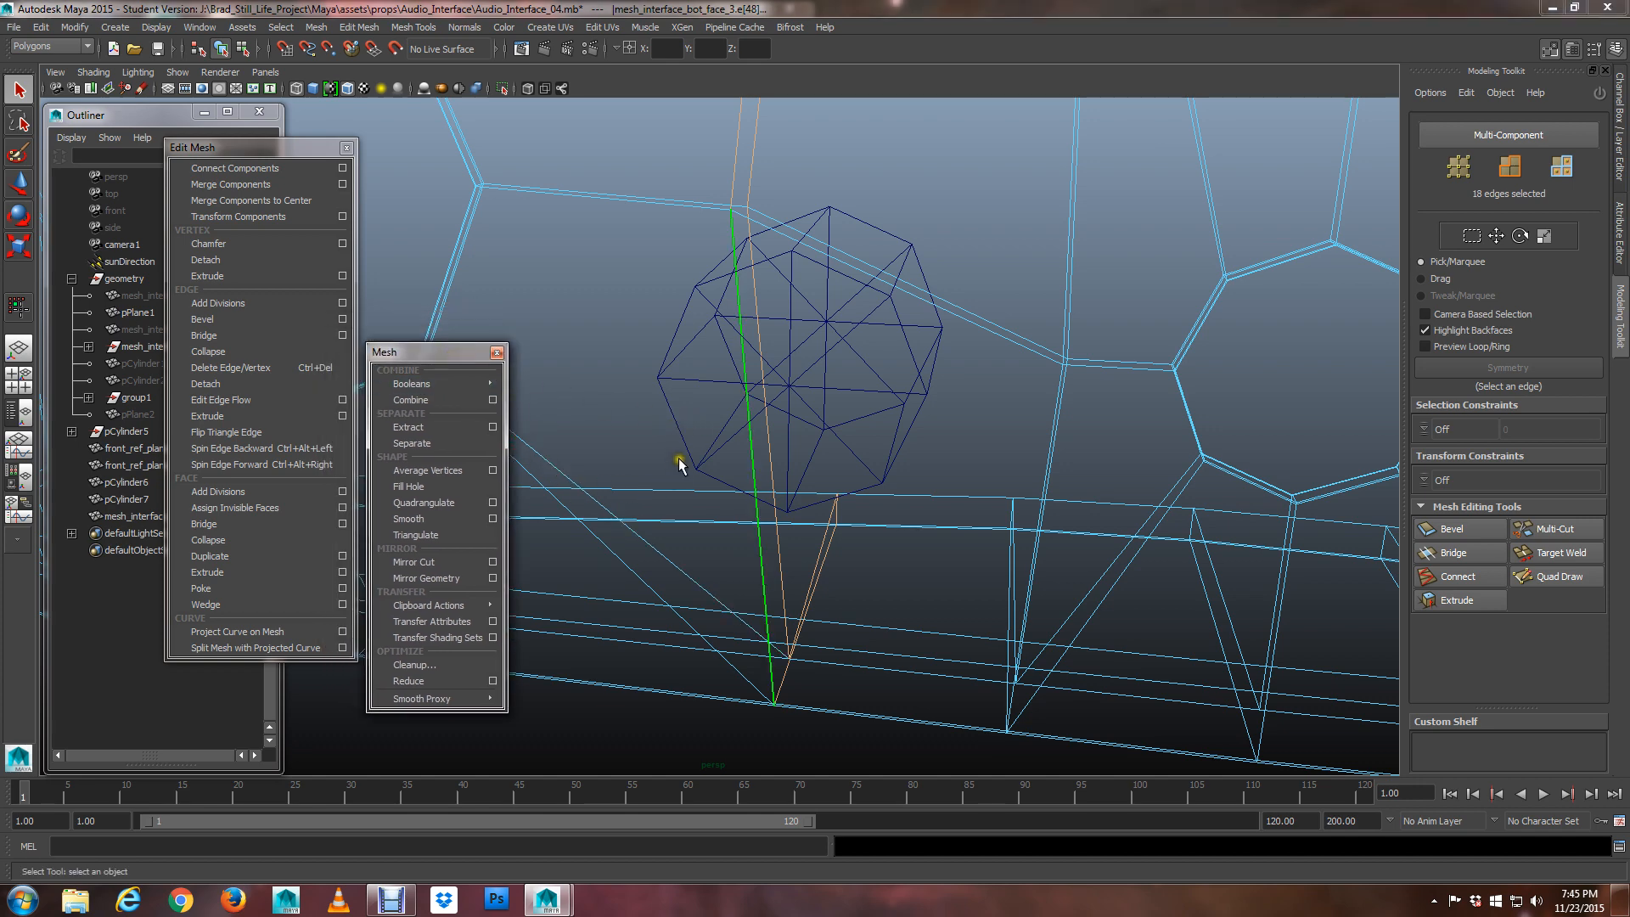
{"action": "key", "text": "space"}
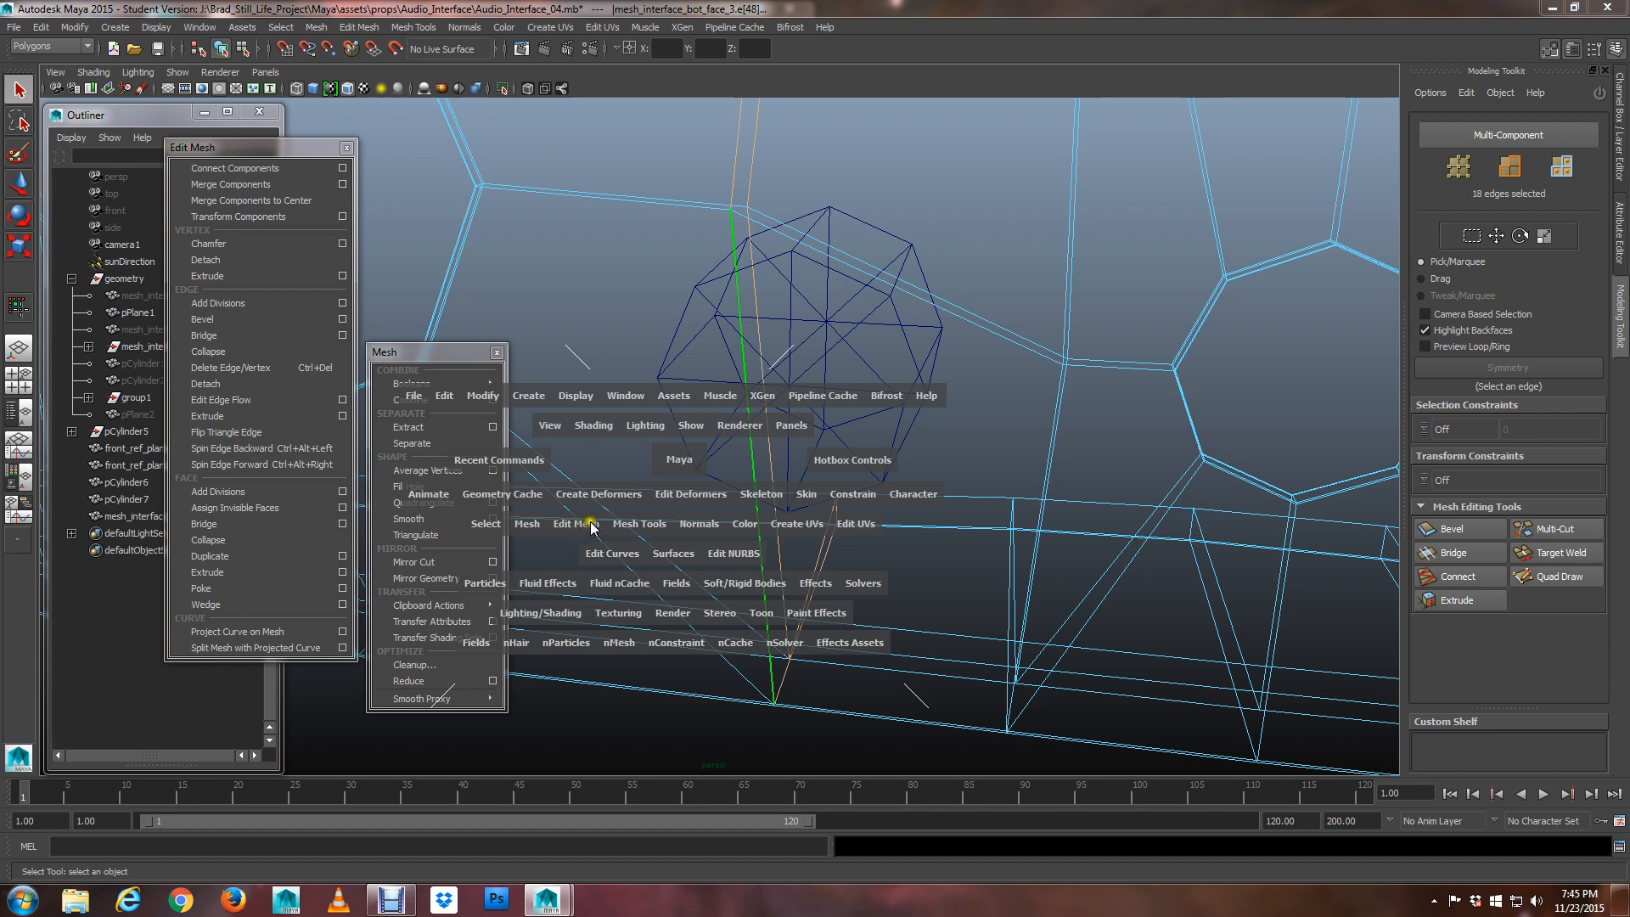
{"action": "left_click_drag", "start_coordinate": [629, 526], "coordinate": [437, 119]}
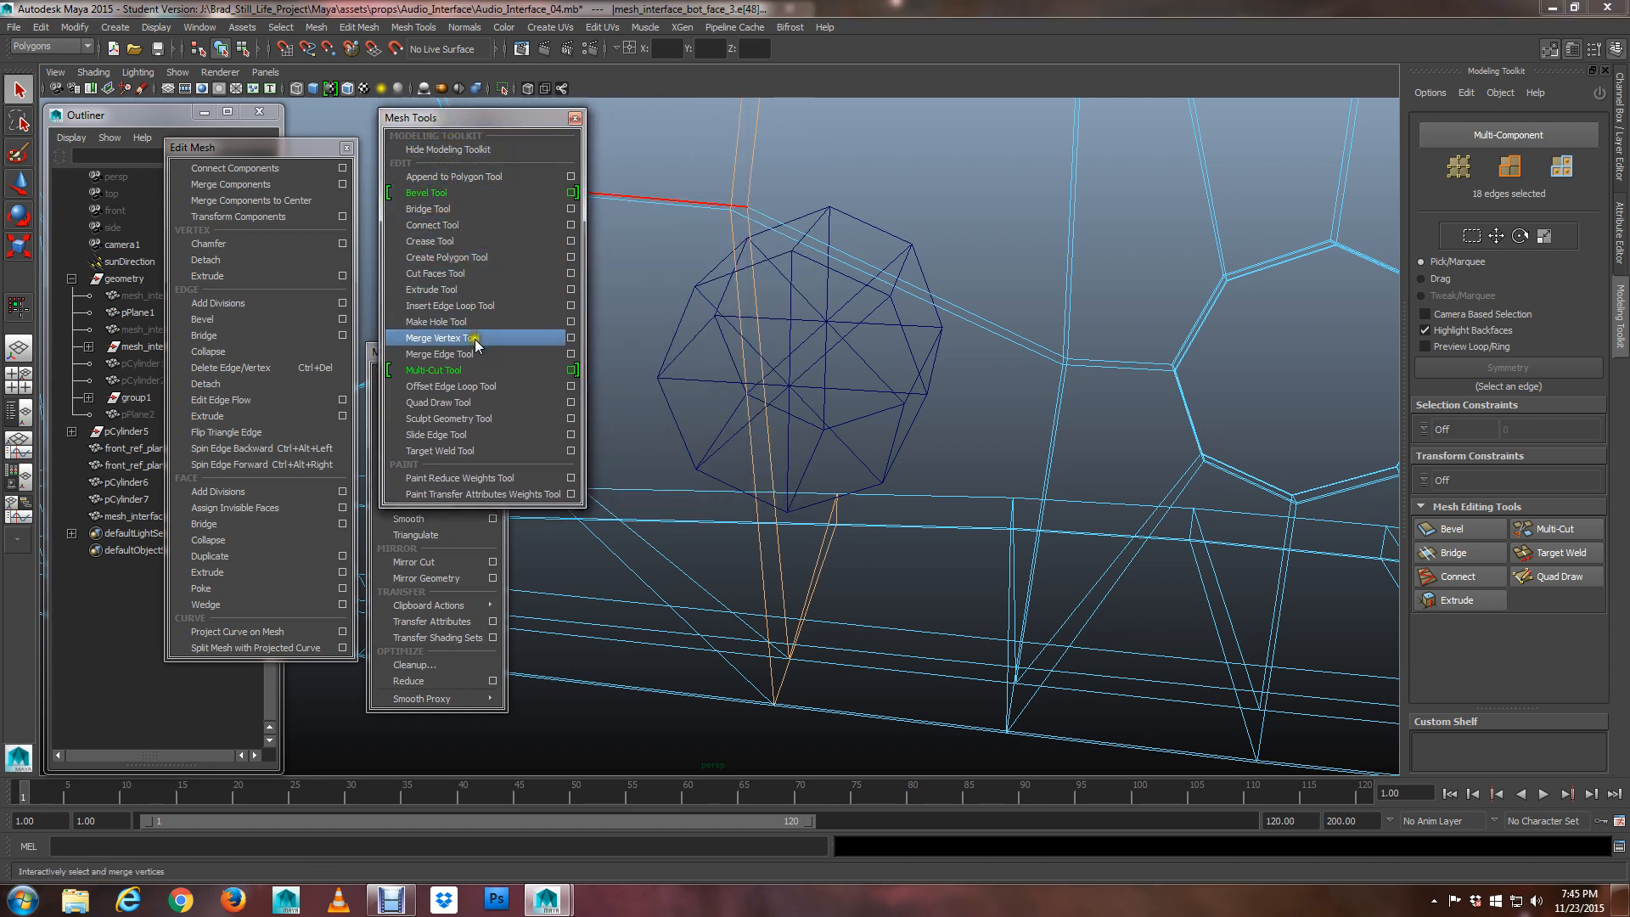
Try to slide the selected edge loop away from the guide cylinder with the Slide Edge Tool
{"action": "left_click", "coordinate": [476, 434]}
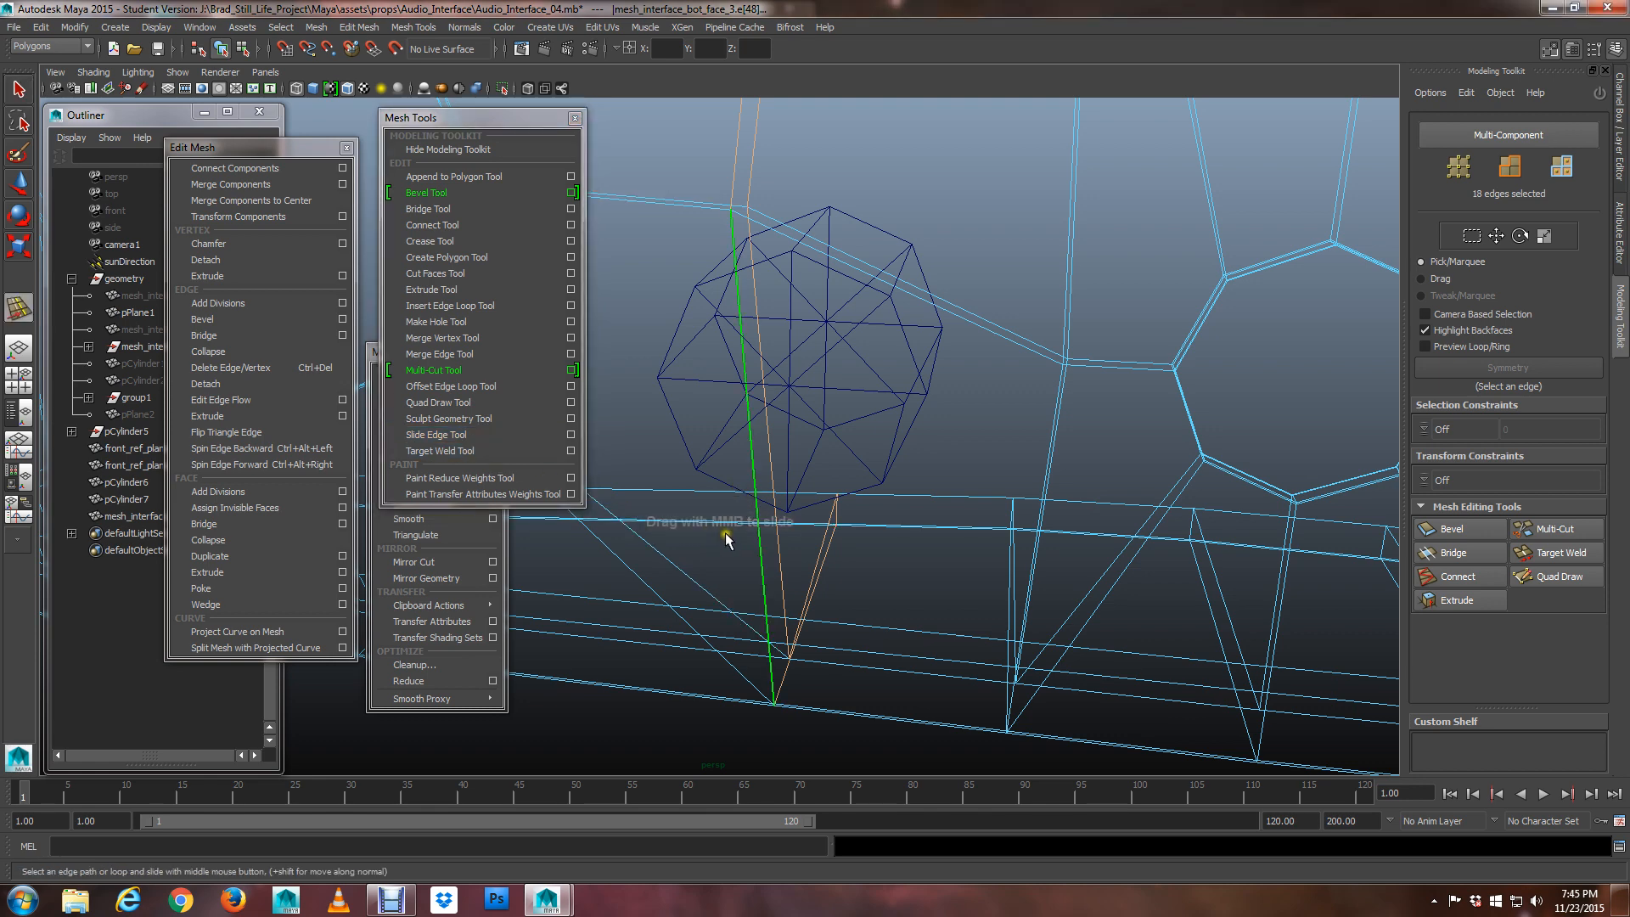
{"action": "left_click_drag", "start_coordinate": [1012, 577], "coordinate": [816, 443], "text": "alt"}
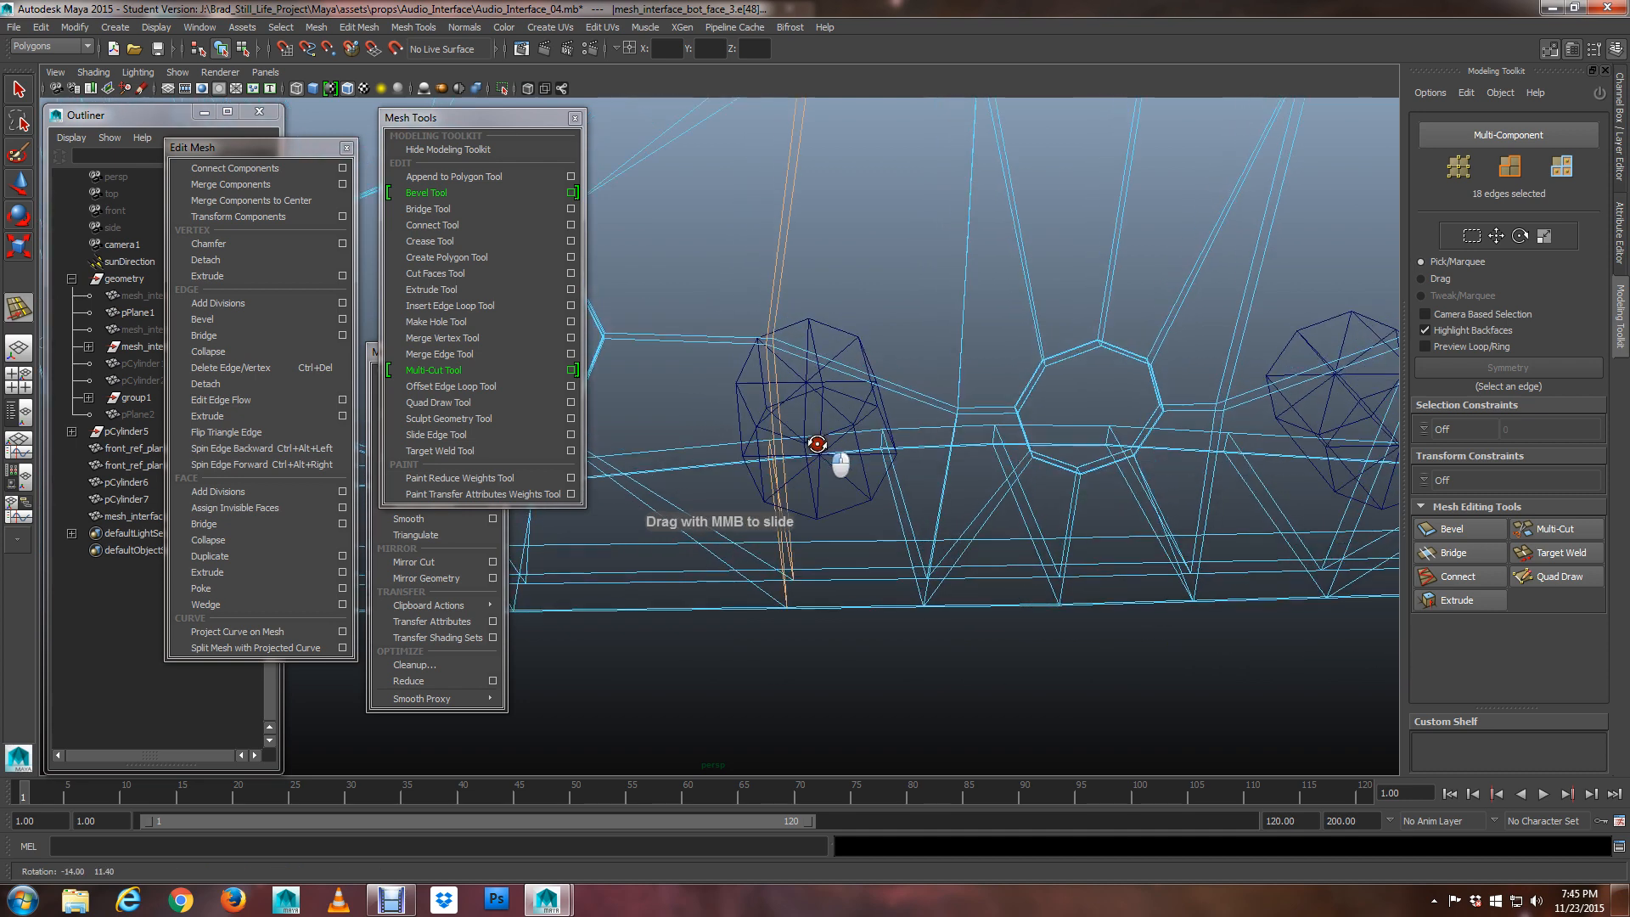
{"action": "mouse_move", "coordinate": [836, 295]}
{"action": "middle_mouse_down"}
{"action": "mouse_move", "coordinate": [819, 295]}
{"action": "mouse_move", "coordinate": [839, 297]}
{"action": "middle_mouse_up"}
{"action": "left_click_drag", "start_coordinate": [852, 303], "coordinate": [823, 245], "text": "alt"}
{"action": "middle_click_drag", "start_coordinate": [830, 394], "coordinate": [857, 248], "text": "alt"}
{"action": "scroll", "coordinate": [857, 248], "scroll_direction": "up", "scroll_amount": 4}
{"action": "mouse_move", "coordinate": [857, 251]}
{"action": "left_mouse_down", "text": "alt"}
{"action": "mouse_move", "coordinate": [925, 273]}
{"action": "mouse_move", "coordinate": [826, 277]}
{"action": "mouse_move", "coordinate": [869, 281]}
{"action": "left_mouse_up", "text": "alt"}
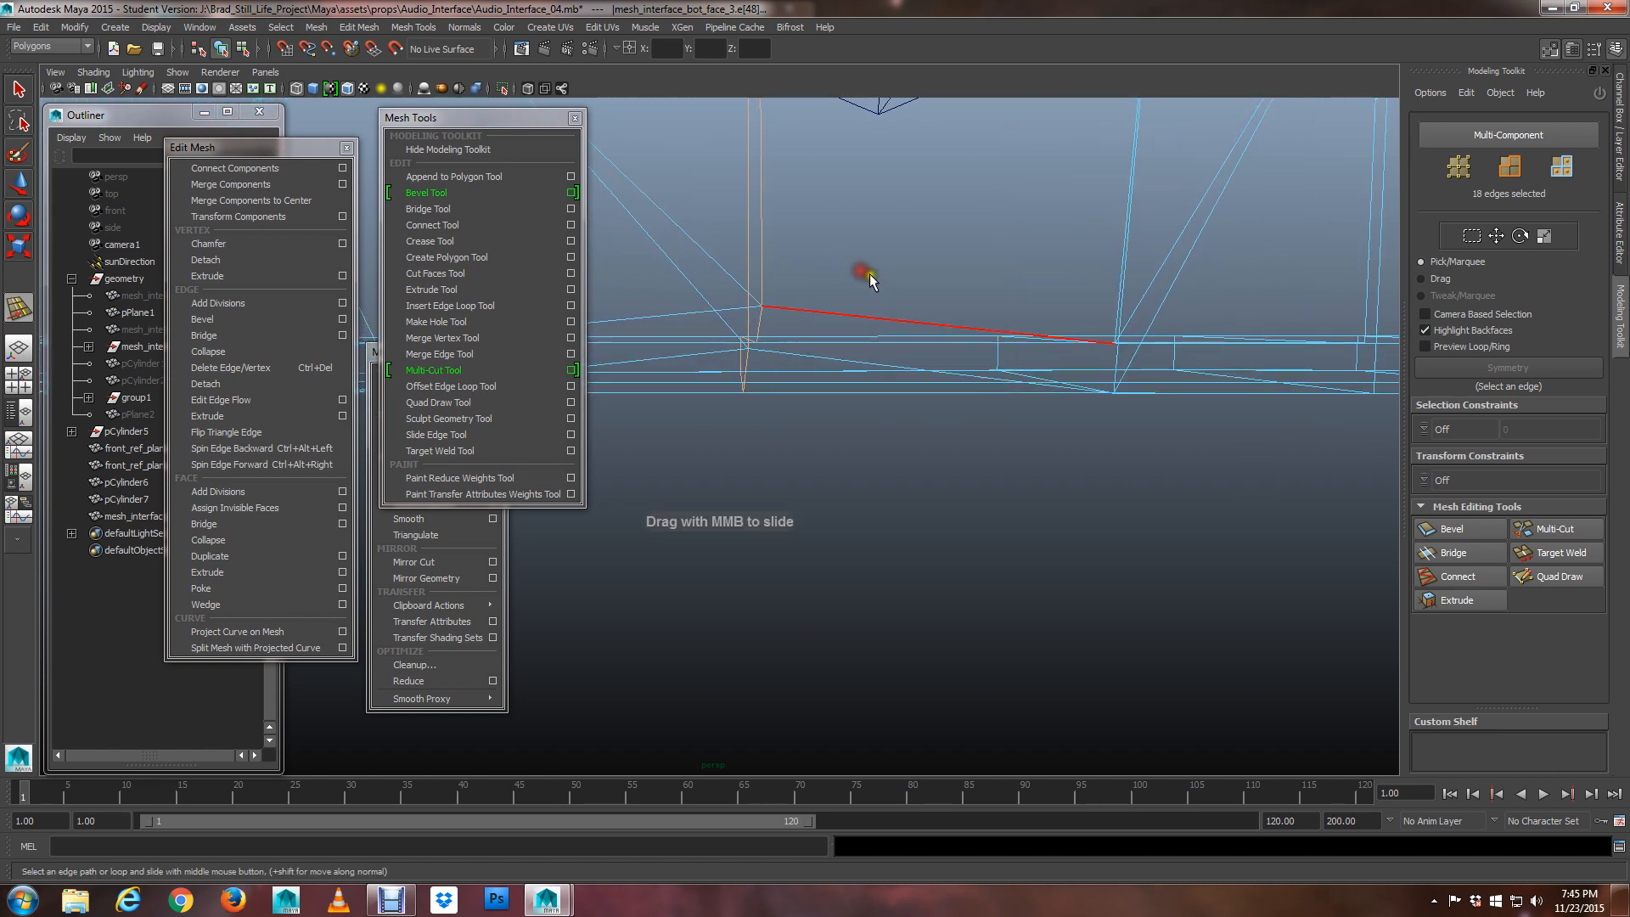
{"action": "middle_click_drag", "start_coordinate": [874, 283], "coordinate": [929, 292]}
{"action": "left_click_drag", "start_coordinate": [930, 284], "coordinate": [866, 474], "text": "alt"}
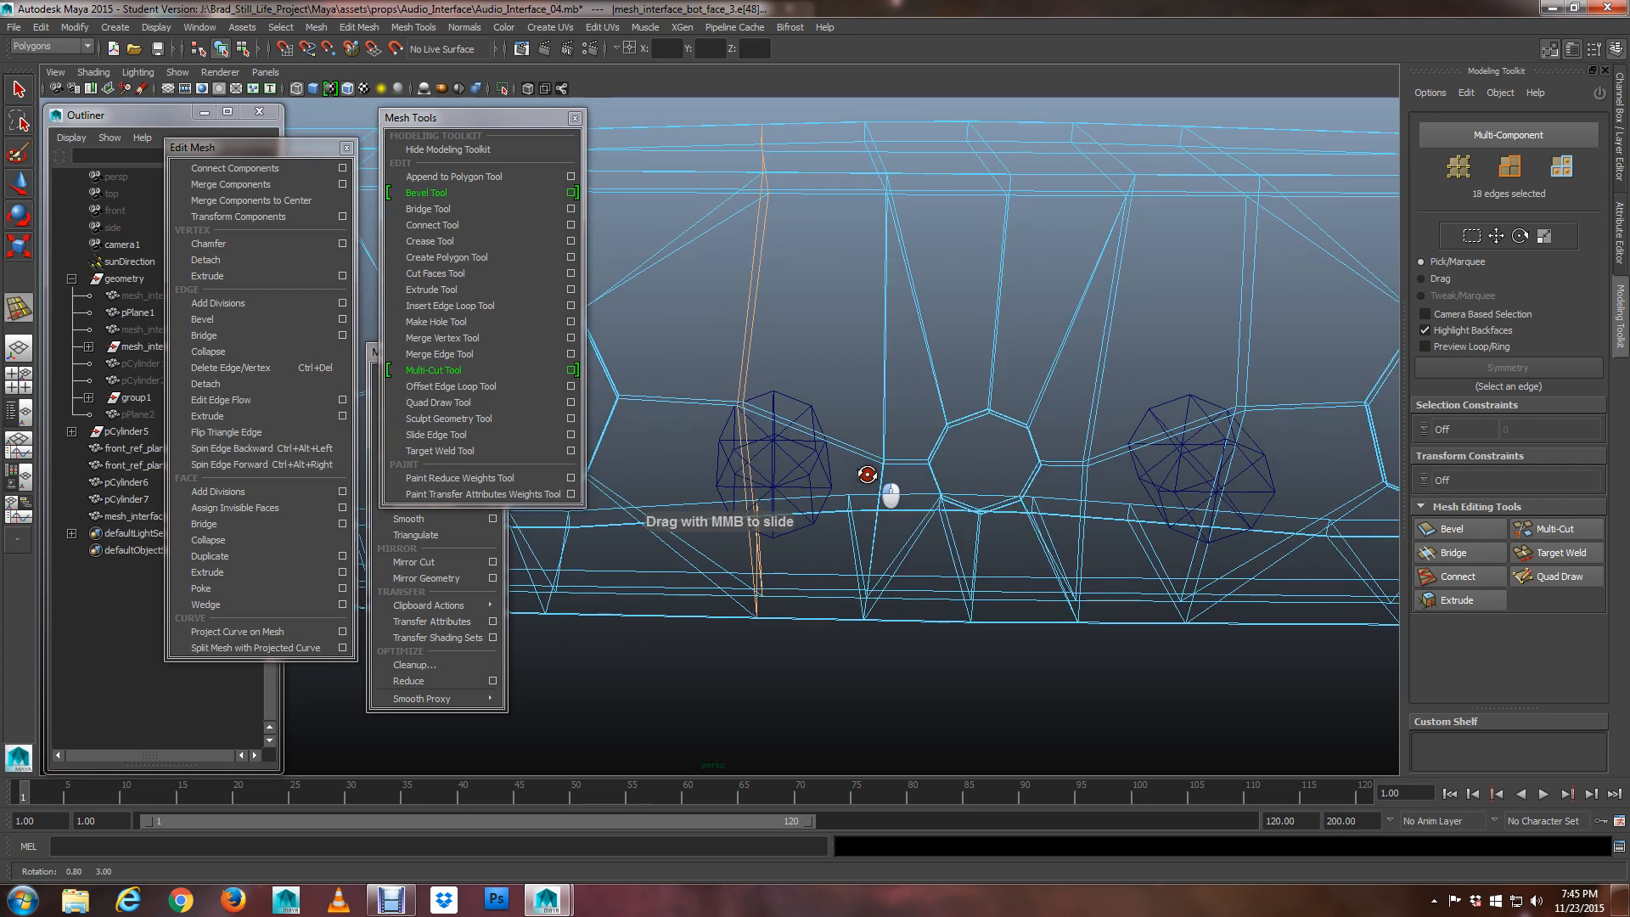
Switch the face piece to vertex selection and select all vertices of the loop running behind the guide cylinder
{"action": "right_click", "coordinate": [761, 268]}
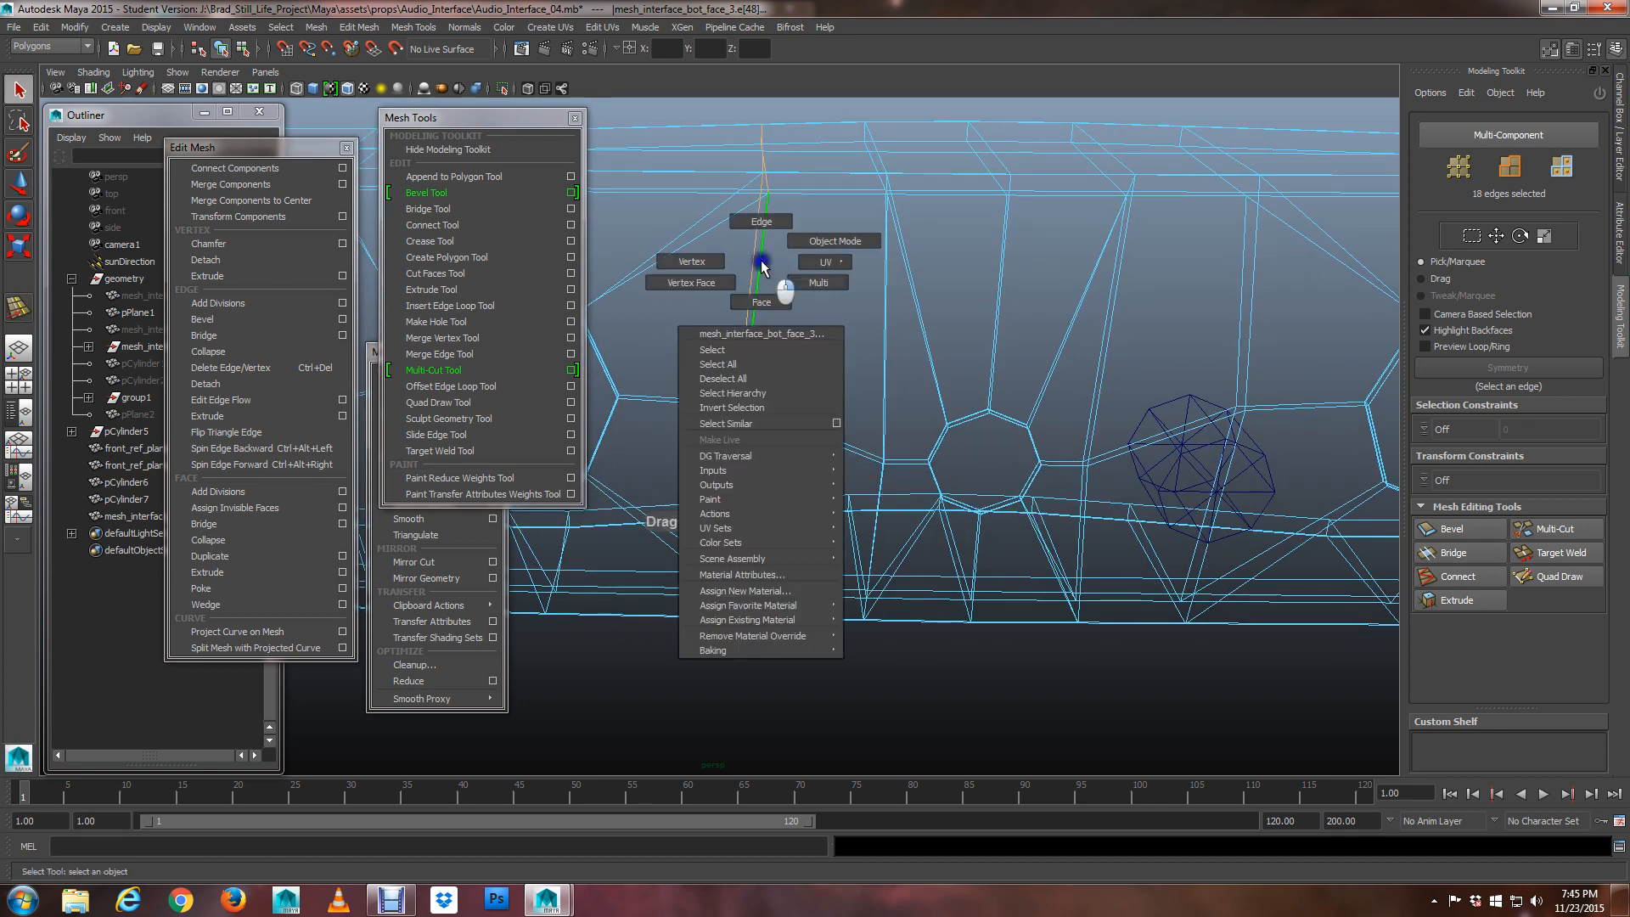
{"action": "left_click", "coordinate": [716, 262]}
{"action": "left_click_drag", "start_coordinate": [767, 269], "coordinate": [752, 362], "text": "alt"}
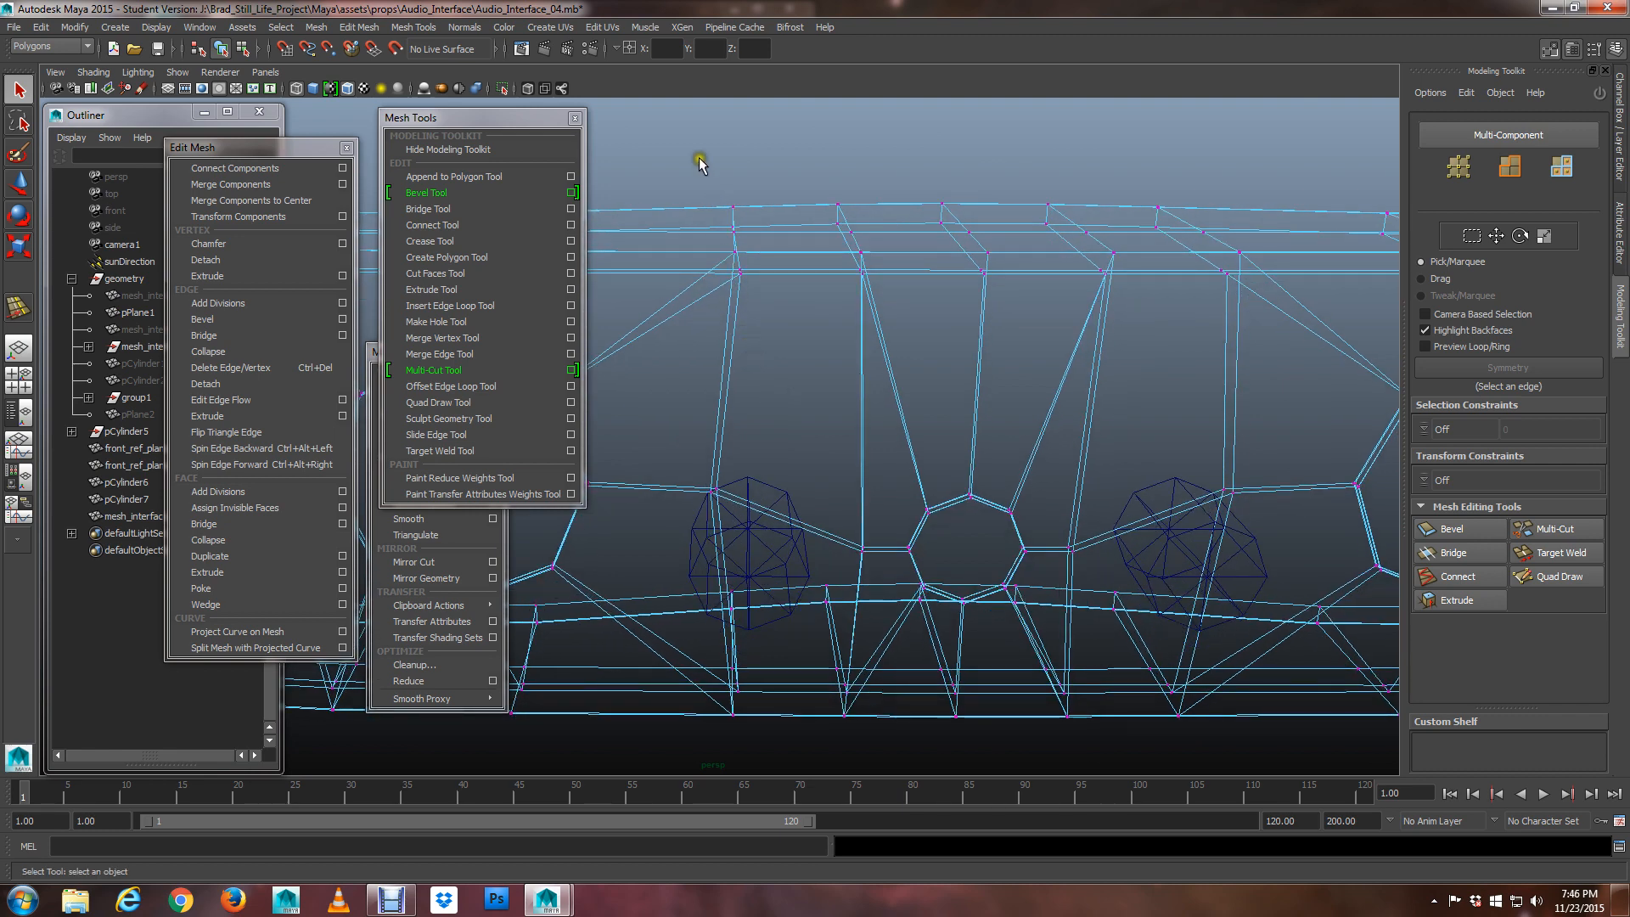
{"action": "left_click_drag", "start_coordinate": [782, 753], "coordinate": [782, 753]}
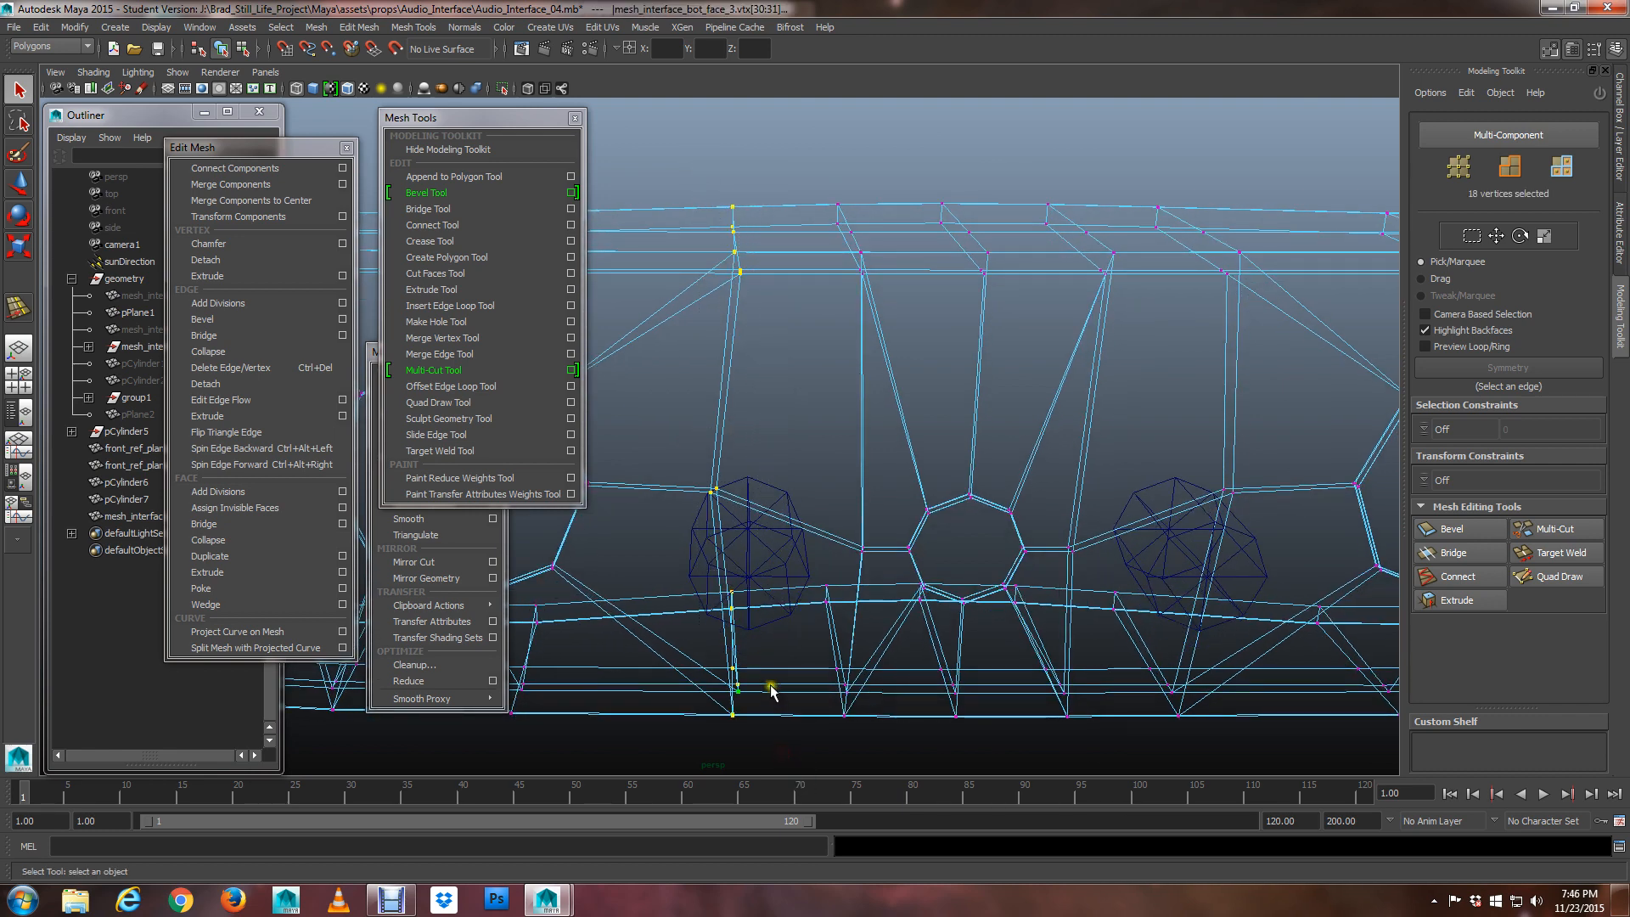
{"action": "scroll", "coordinate": [764, 679], "scroll_direction": "down", "scroll_amount": 3}
{"action": "left_click_drag", "start_coordinate": [749, 536], "coordinate": [743, 507], "text": "alt"}
Move the selected vertex loop sideways, clear of the guide cylinder and toward the neighboring large hole
{"action": "key", "text": "w"}
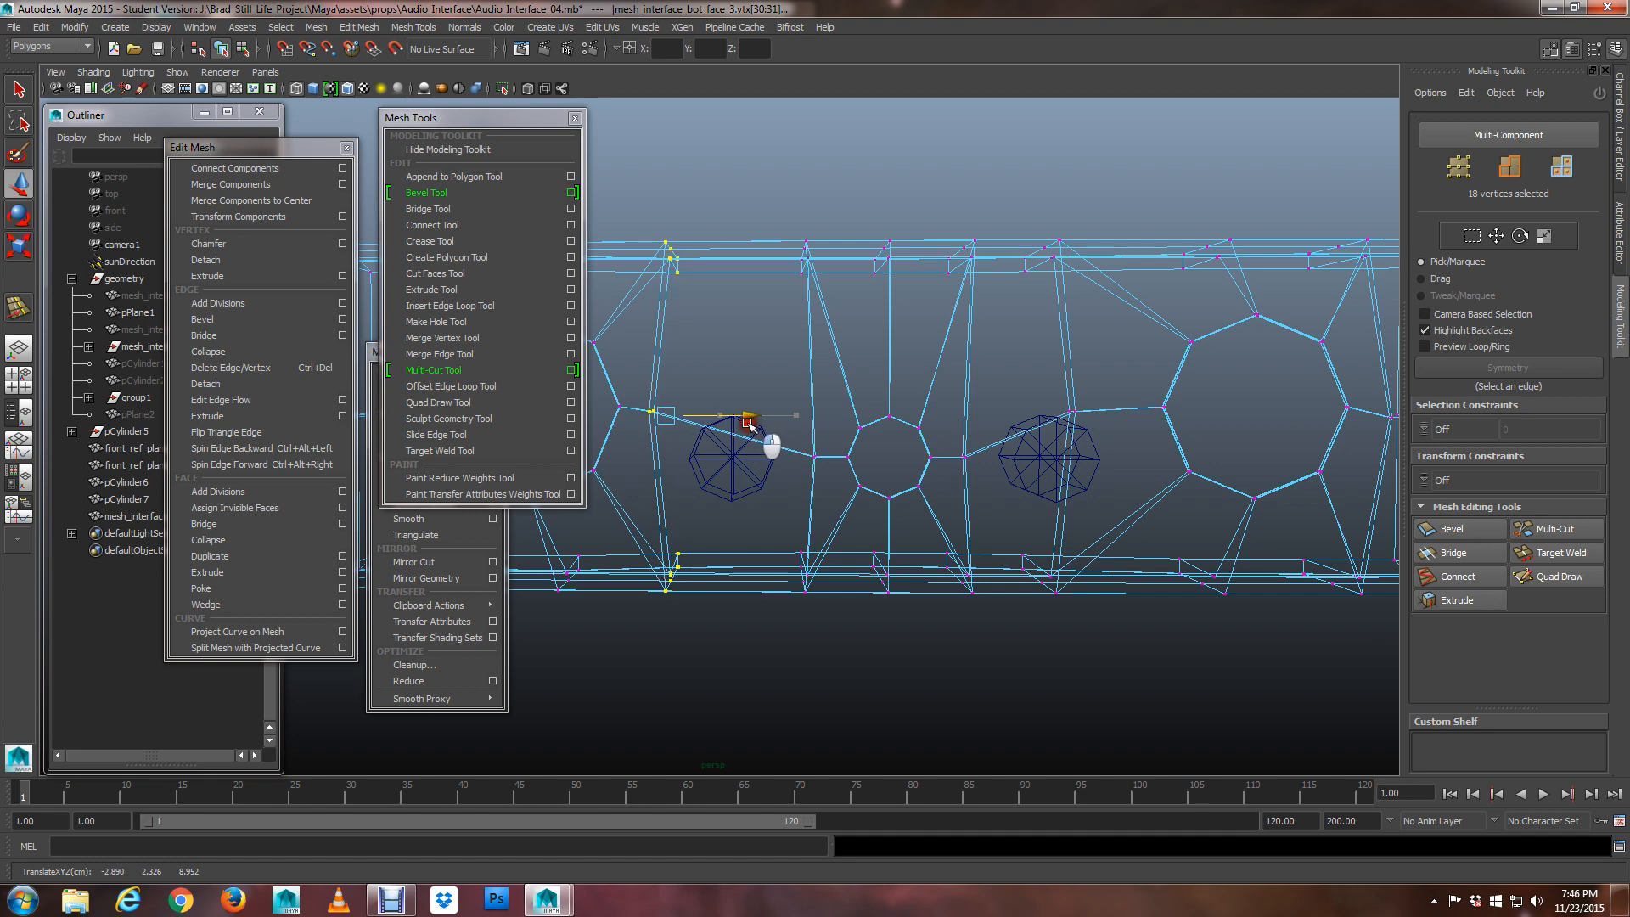
{"action": "left_click_drag", "start_coordinate": [747, 423], "coordinate": [747, 423]}
{"action": "middle_click_drag", "start_coordinate": [747, 441], "coordinate": [917, 455], "text": "alt"}
{"action": "mouse_move", "coordinate": [907, 422]}
{"action": "left_mouse_down"}
{"action": "mouse_move", "coordinate": [934, 431]}
{"action": "mouse_move", "coordinate": [895, 433]}
{"action": "mouse_move", "coordinate": [934, 429]}
{"action": "mouse_move", "coordinate": [898, 450]}
{"action": "mouse_move", "coordinate": [916, 433]}
{"action": "left_mouse_up"}
{"action": "key", "text": "1"}
{"action": "left_click_drag", "start_coordinate": [921, 424], "coordinate": [913, 427]}
Check the loop's spacing to the large hole with smooth preview on and off, and adjust its sideways position
{"action": "key", "text": "3"}
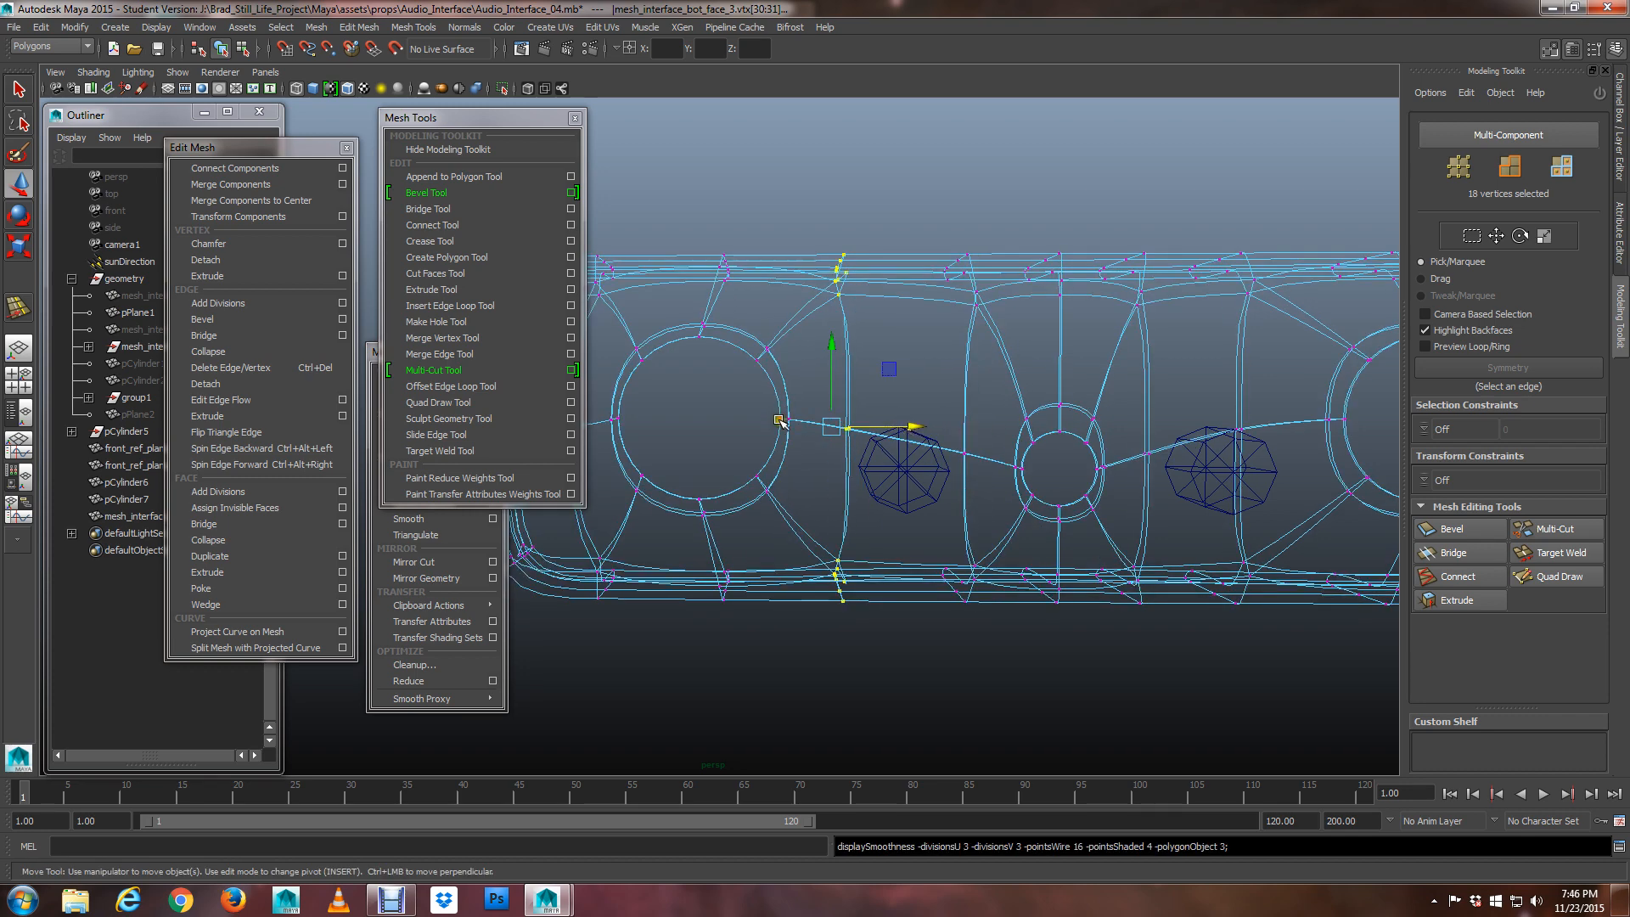
{"action": "scroll", "coordinate": [783, 427], "scroll_direction": "up", "scroll_amount": 10}
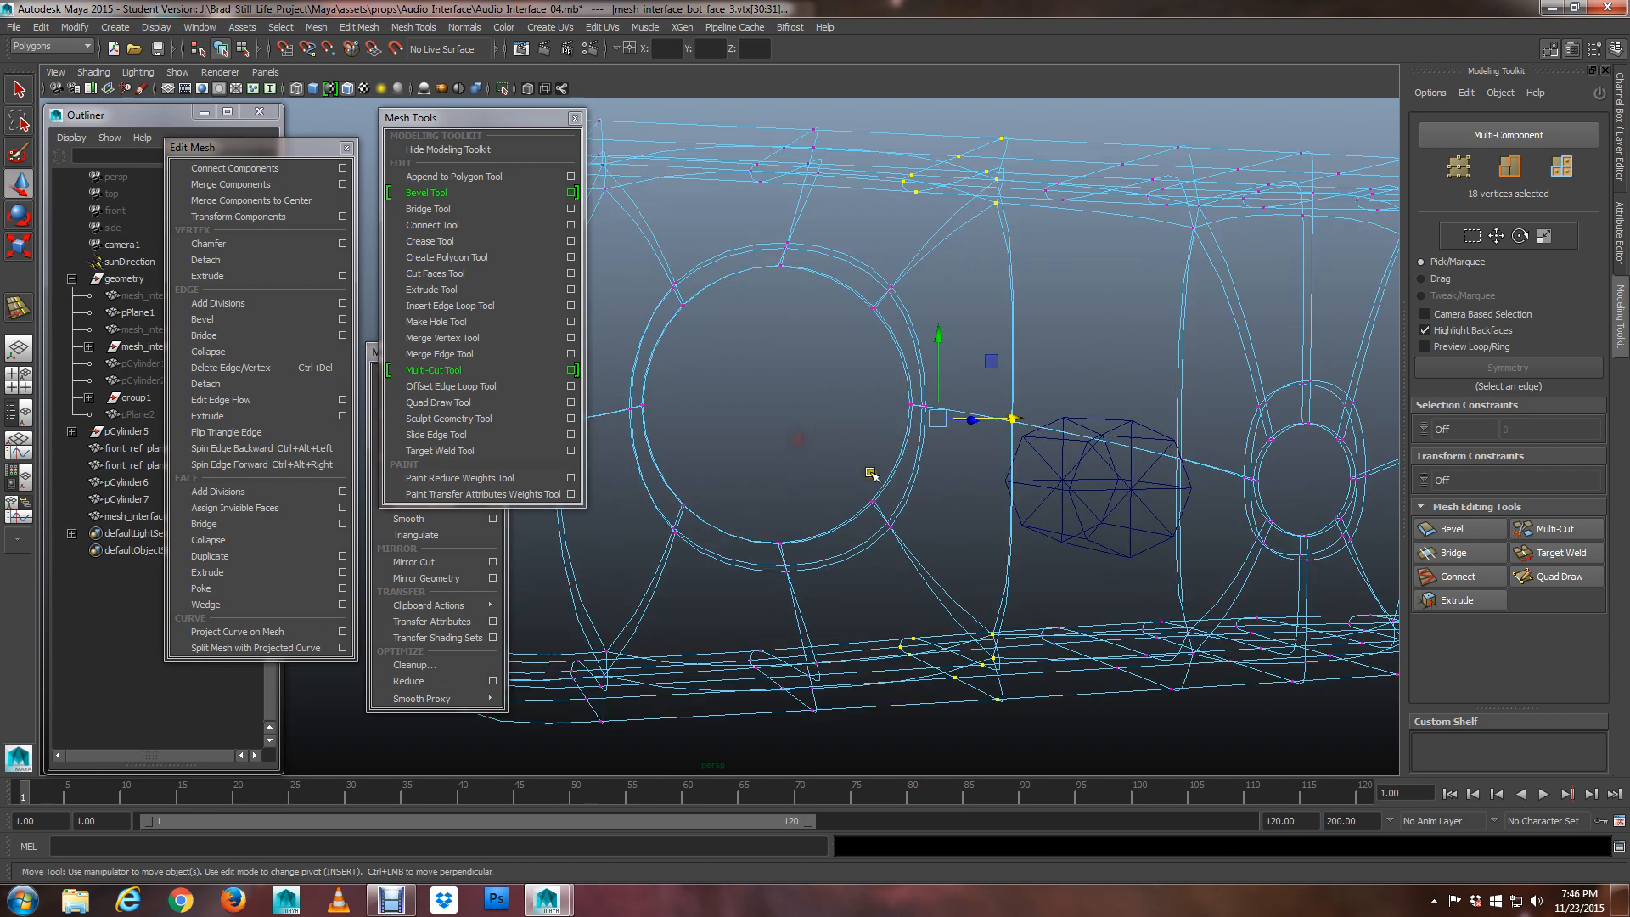
{"action": "key", "text": "1"}
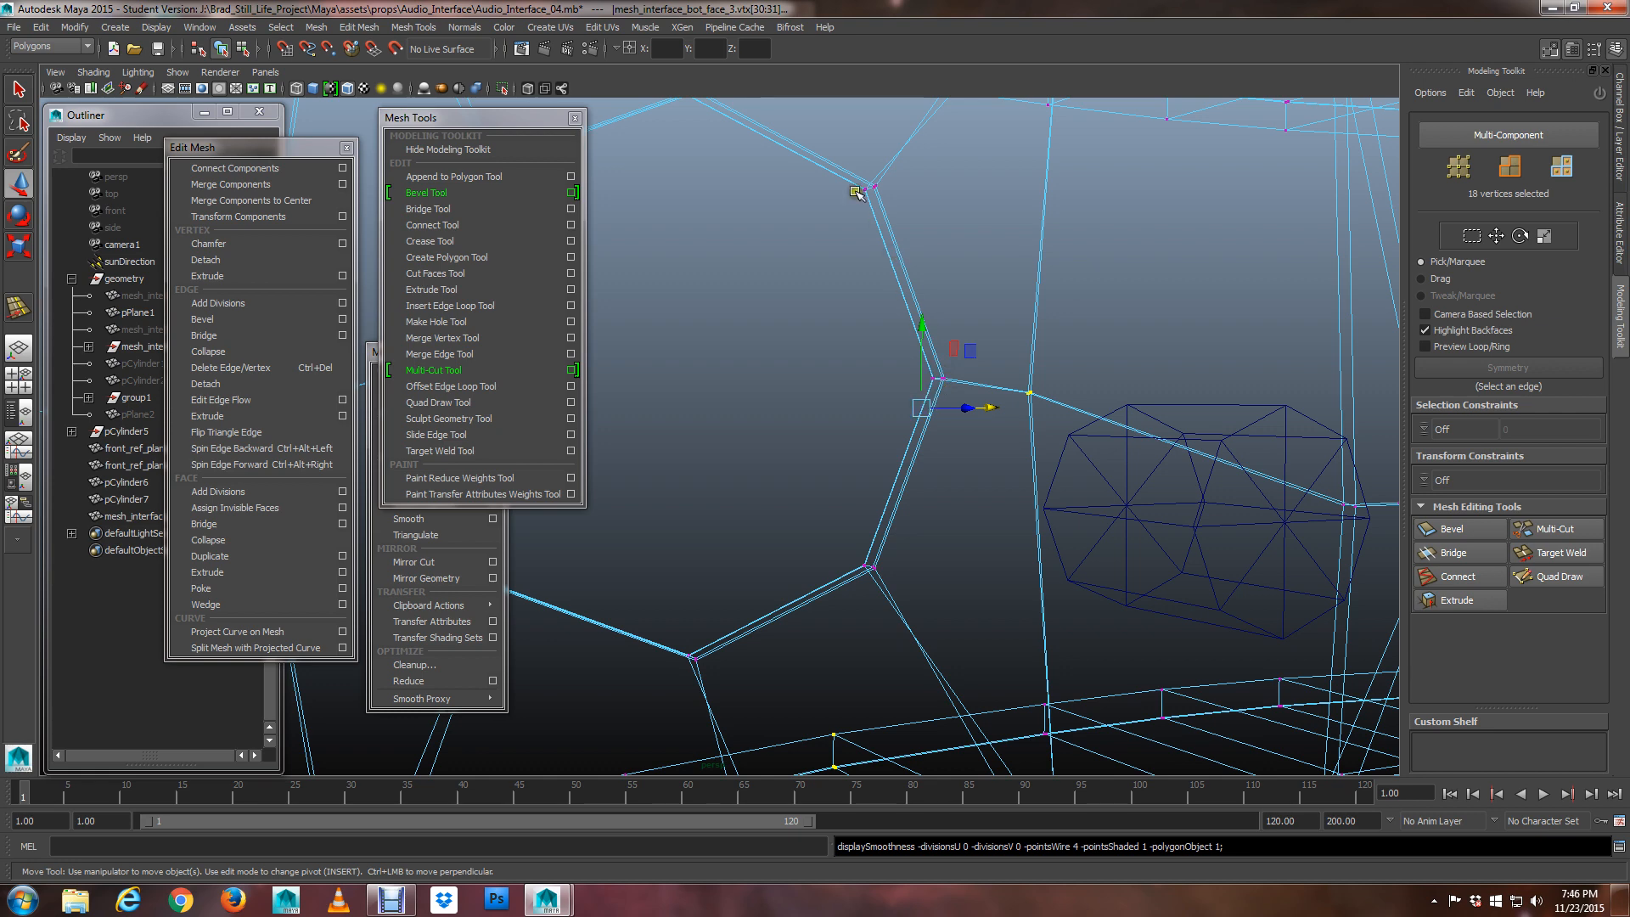
{"action": "key", "text": "f"}
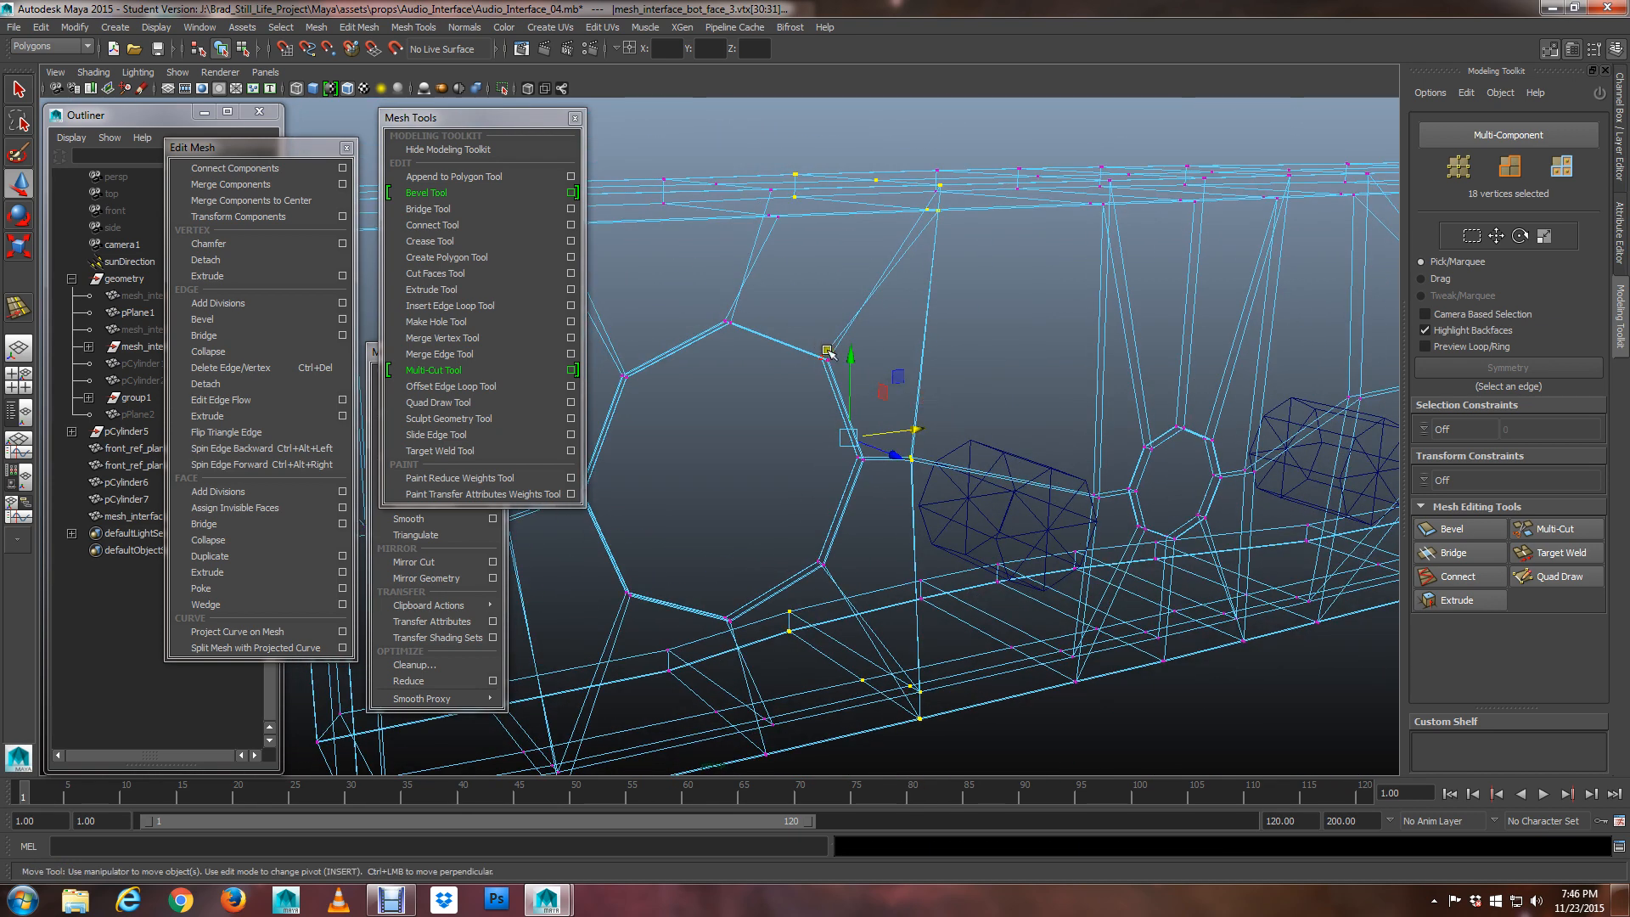
{"action": "left_click_drag", "start_coordinate": [820, 565], "coordinate": [866, 491], "text": "alt"}
{"action": "scroll", "coordinate": [866, 491], "scroll_direction": "up", "scroll_amount": 6}
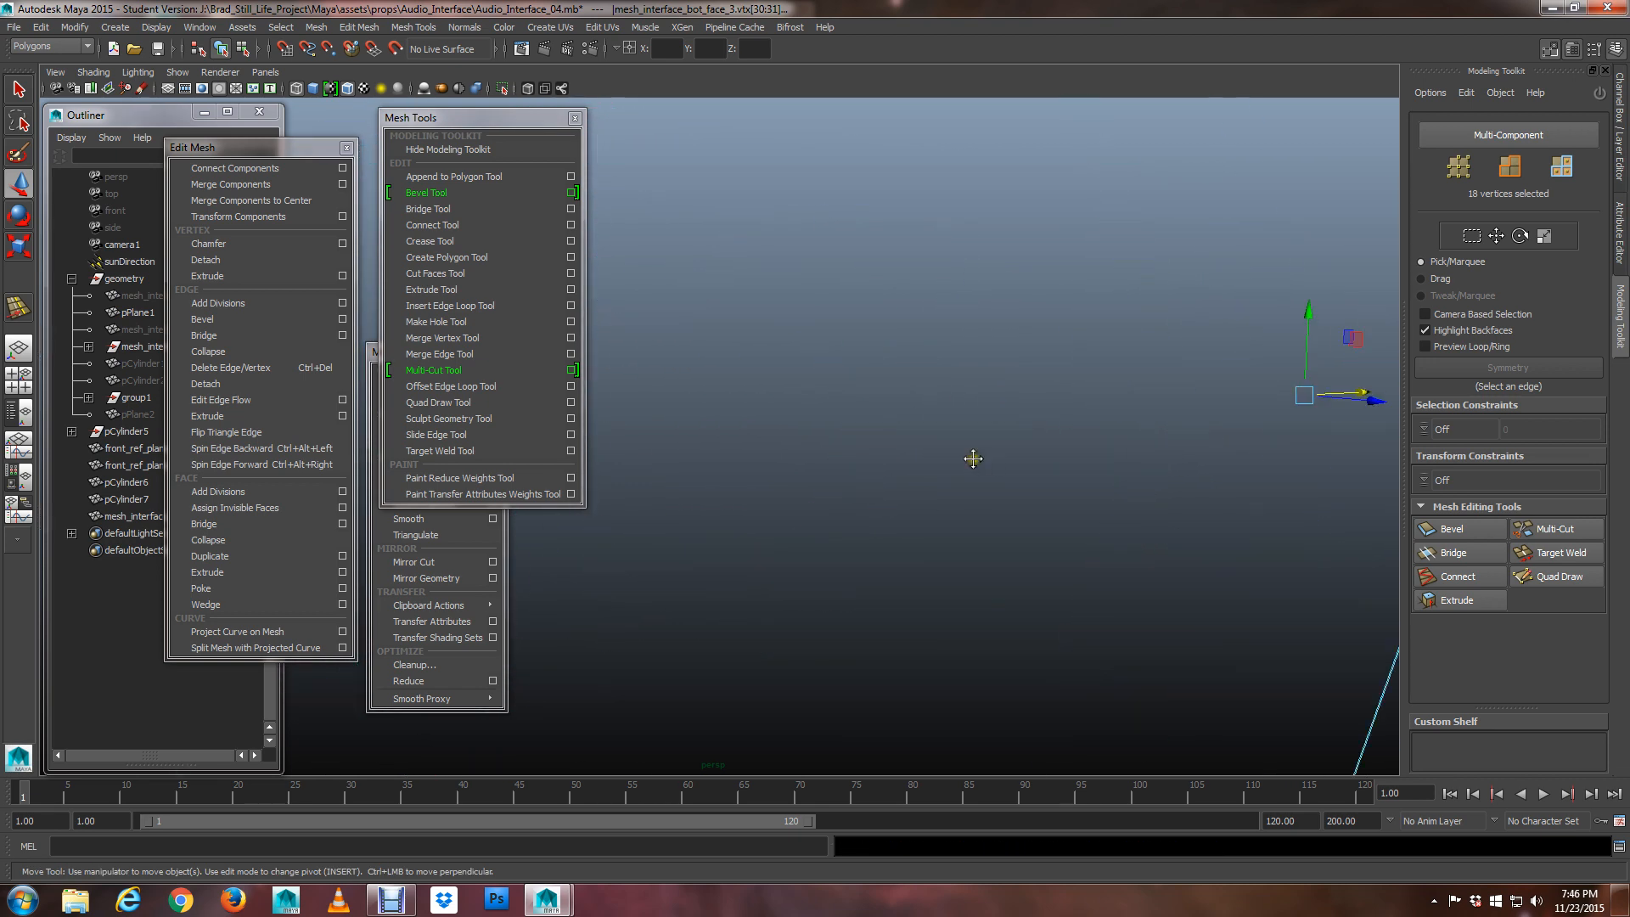
{"action": "middle_click_drag", "start_coordinate": [972, 458], "coordinate": [648, 498], "text": "alt"}
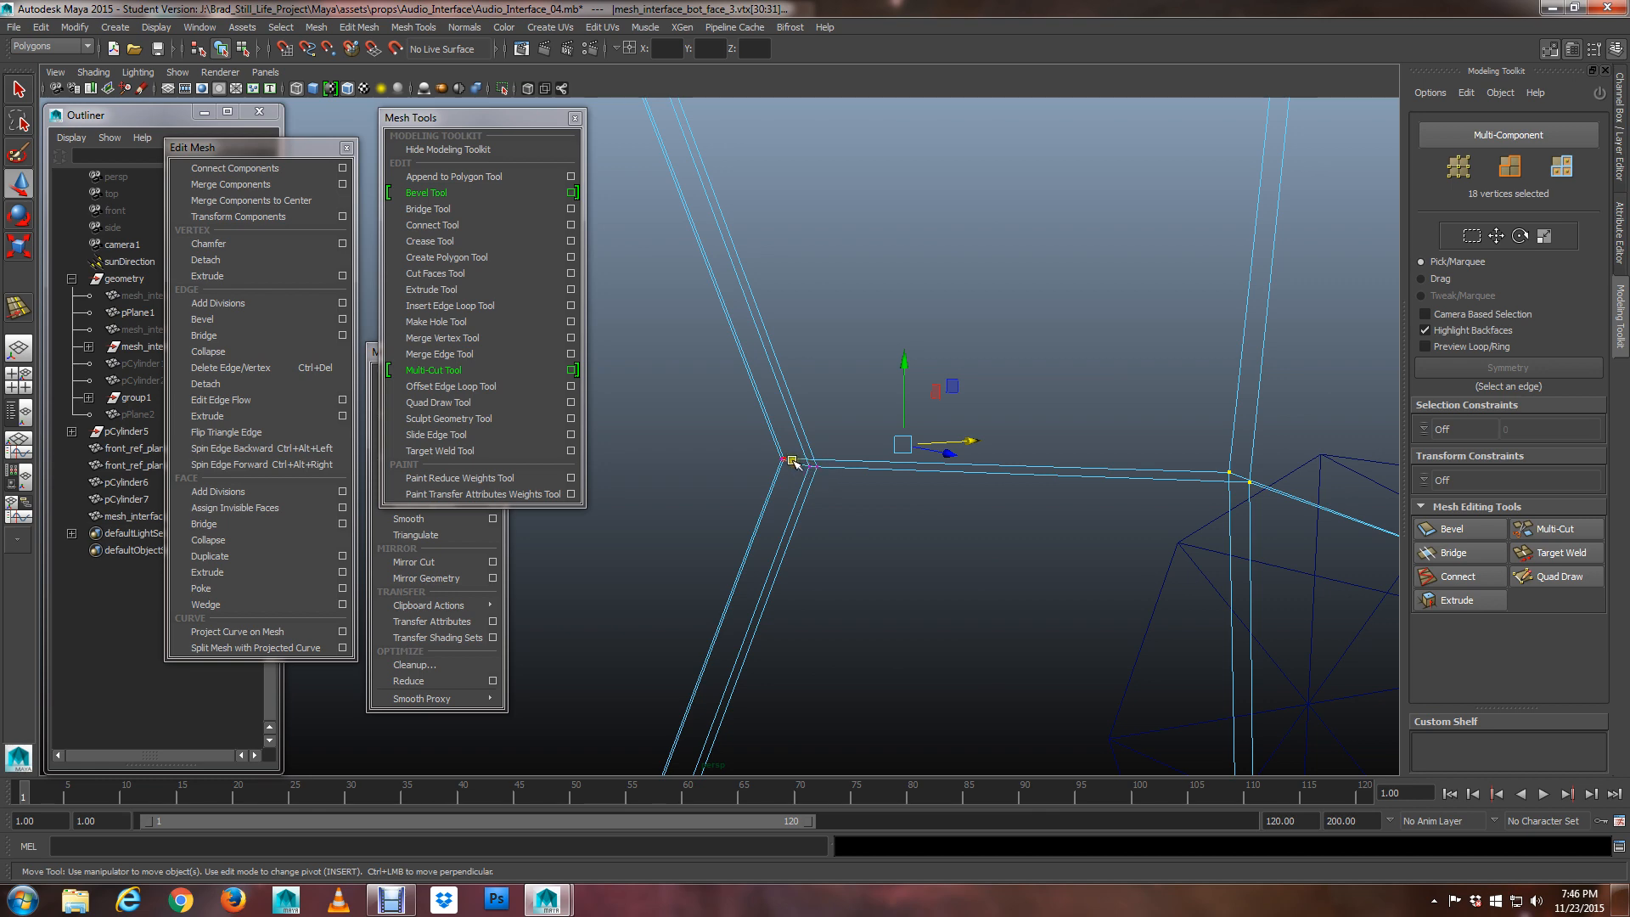
{"action": "scroll", "coordinate": [778, 439], "scroll_direction": "down", "scroll_amount": 8}
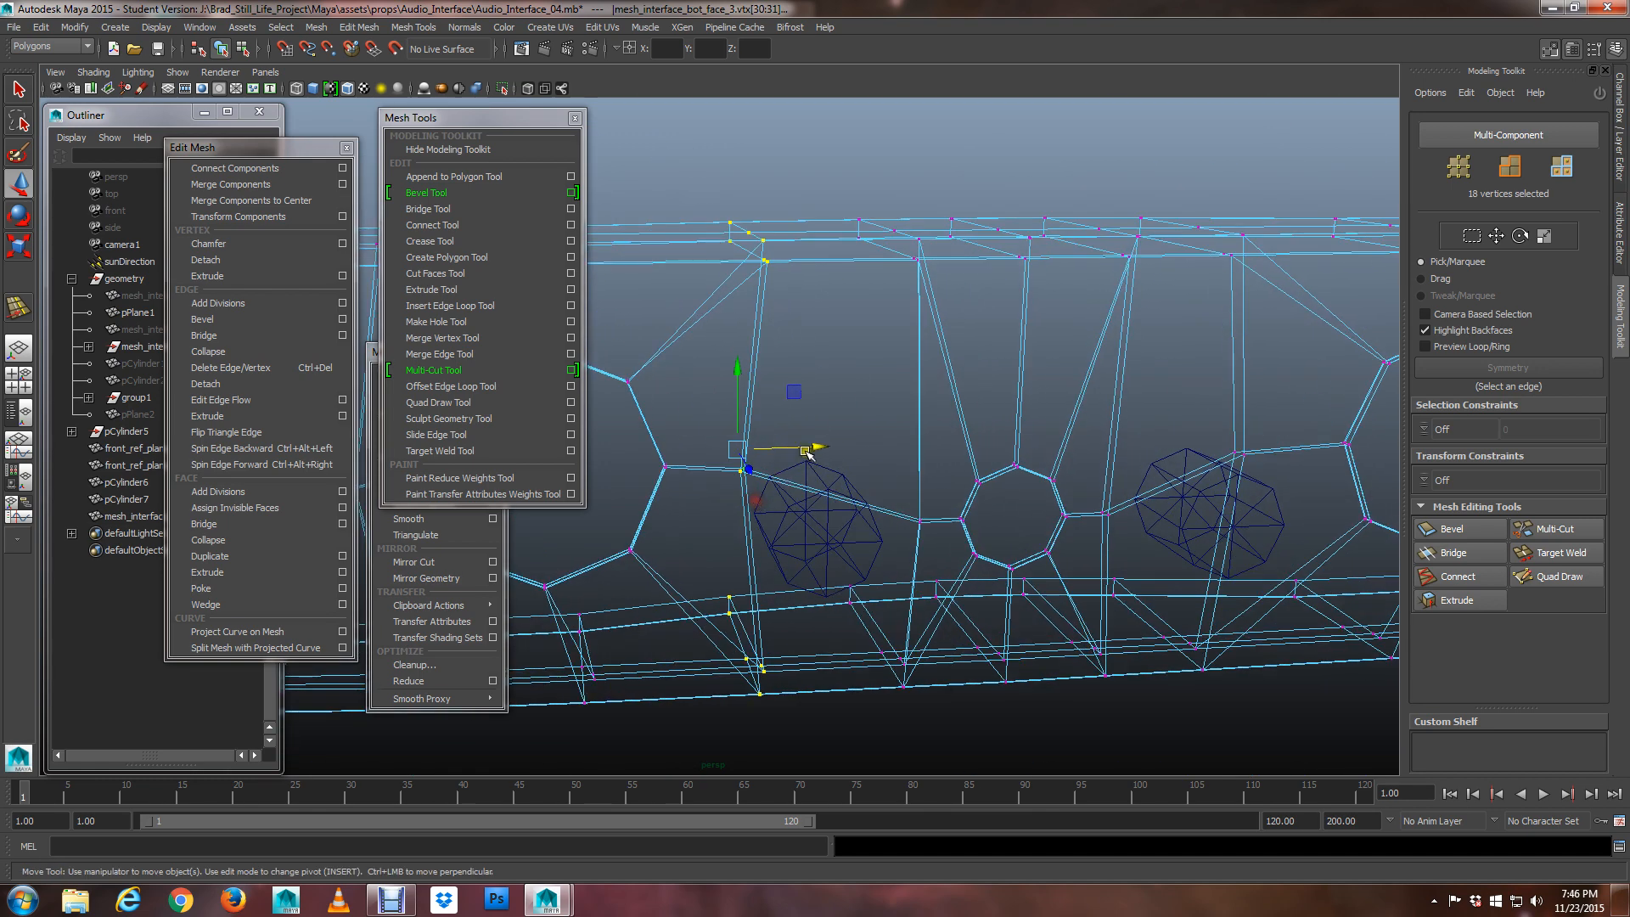
{"action": "left_click_drag", "start_coordinate": [819, 446], "coordinate": [819, 543]}
Switch to the enlarged top view, clear the vertex selection and display the face piece shaded
{"action": "key", "text": "space"}
{"action": "key", "text": "space"}
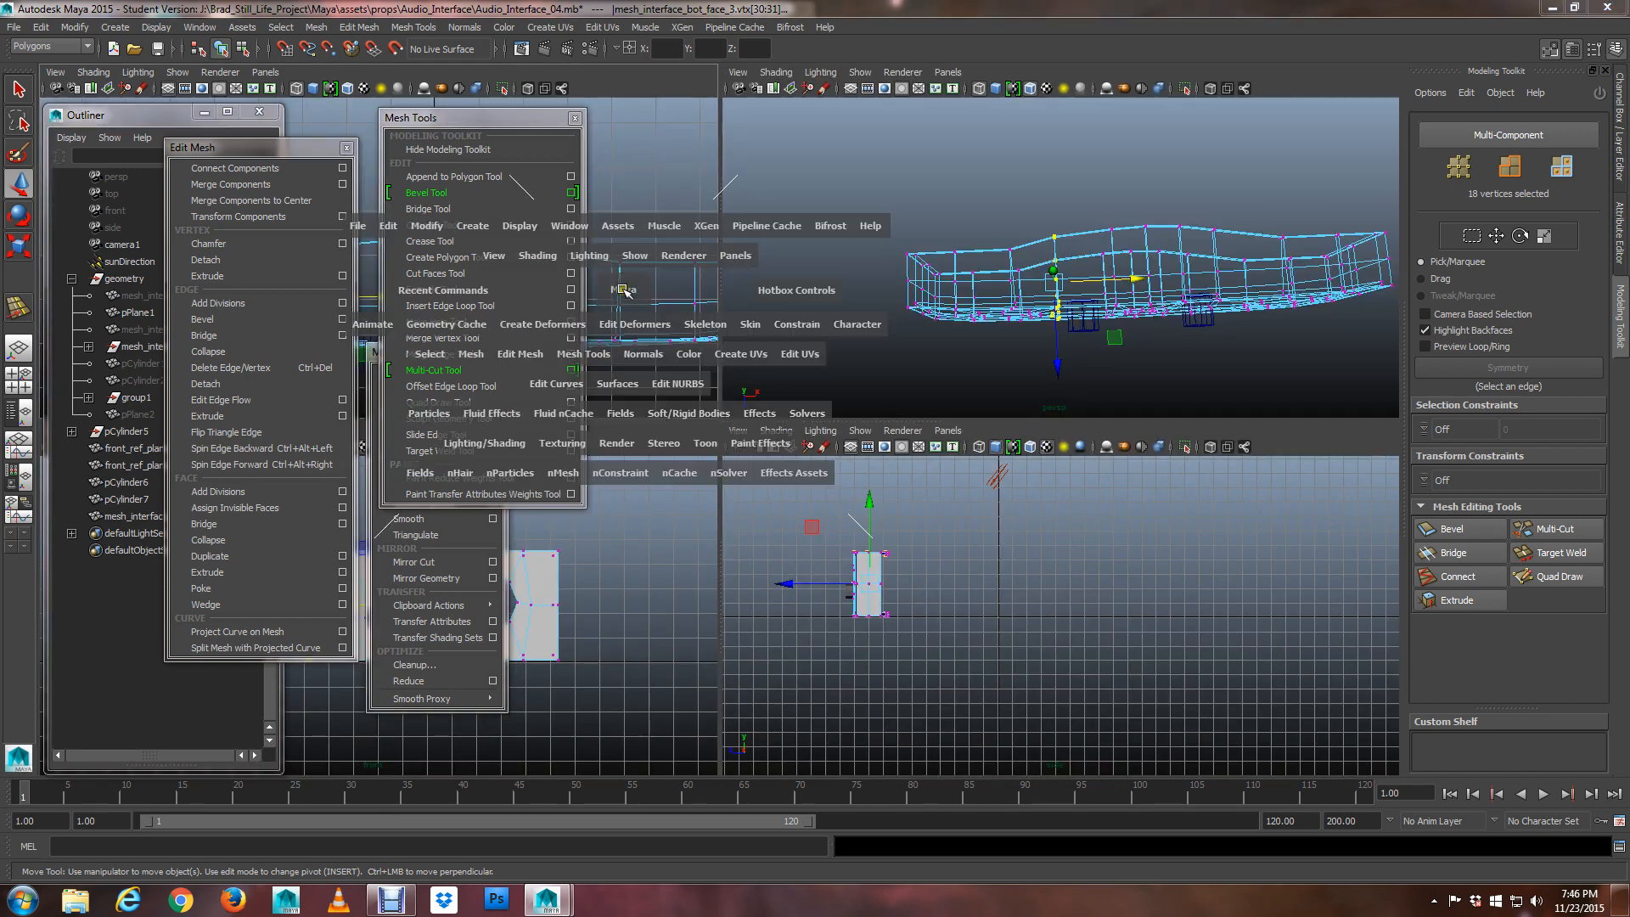
{"action": "middle_click_drag", "start_coordinate": [737, 377], "coordinate": [1017, 298], "text": "alt"}
{"action": "middle_click_drag", "start_coordinate": [971, 406], "coordinate": [957, 356], "text": "alt"}
{"action": "right_click_drag", "start_coordinate": [957, 357], "coordinate": [1180, 444], "text": "alt"}
{"action": "middle_click_drag", "start_coordinate": [1078, 484], "coordinate": [976, 466], "text": "alt"}
{"action": "left_click", "coordinate": [981, 472], "text": "alt"}
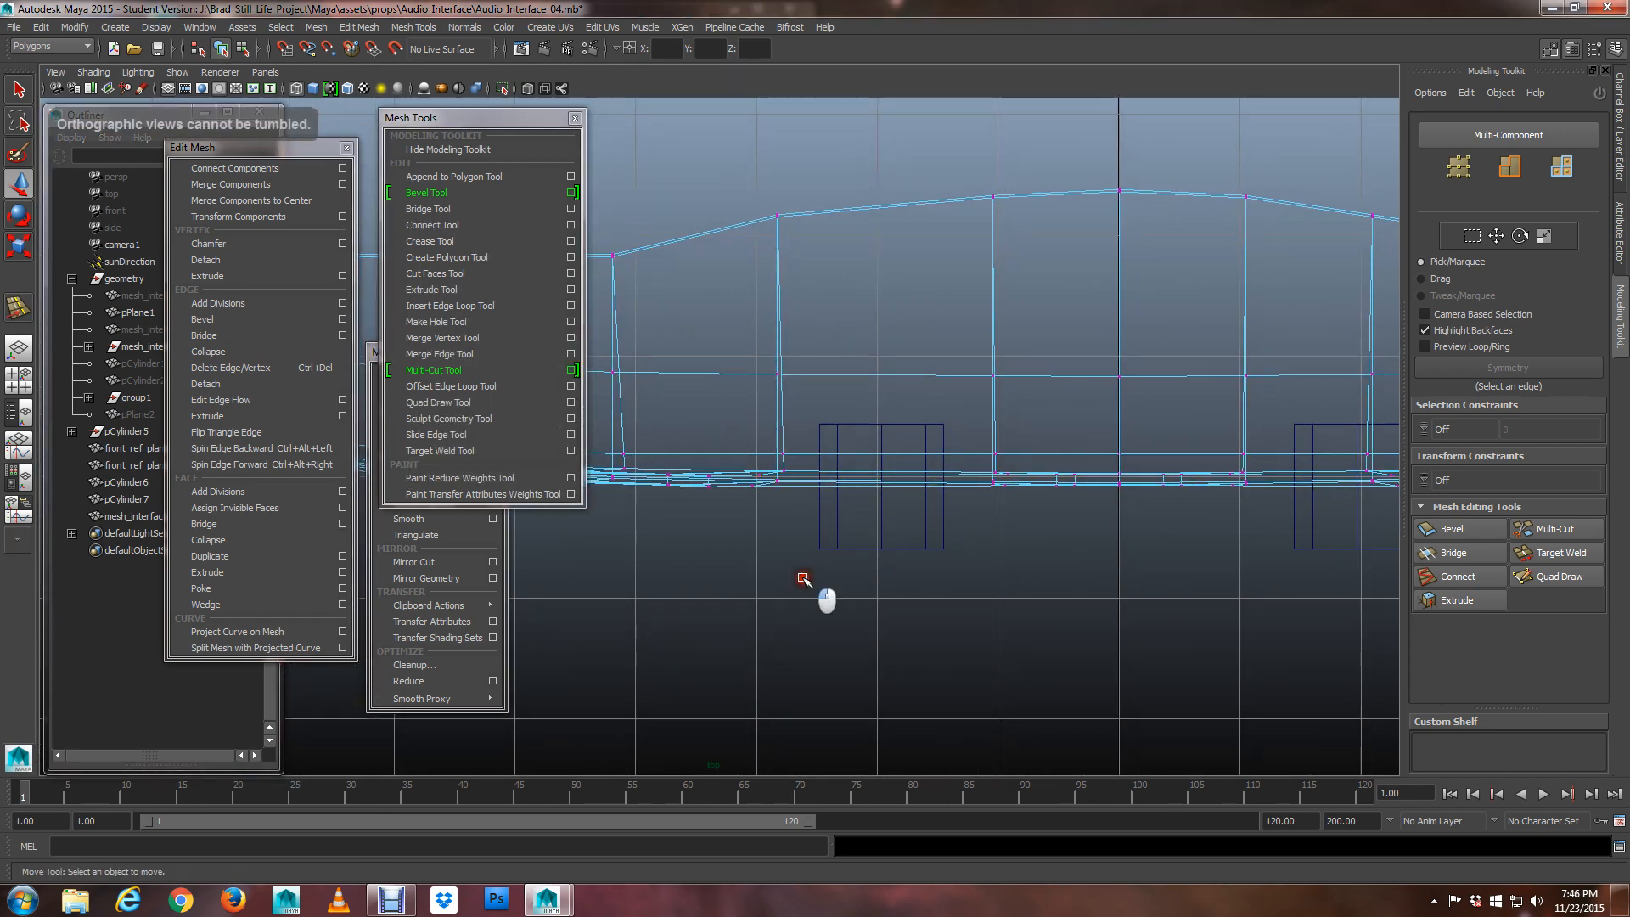
{"action": "left_click", "coordinate": [807, 513]}
{"action": "middle_click_drag", "start_coordinate": [807, 513], "coordinate": [809, 530], "text": "alt"}
{"action": "key", "text": "5"}
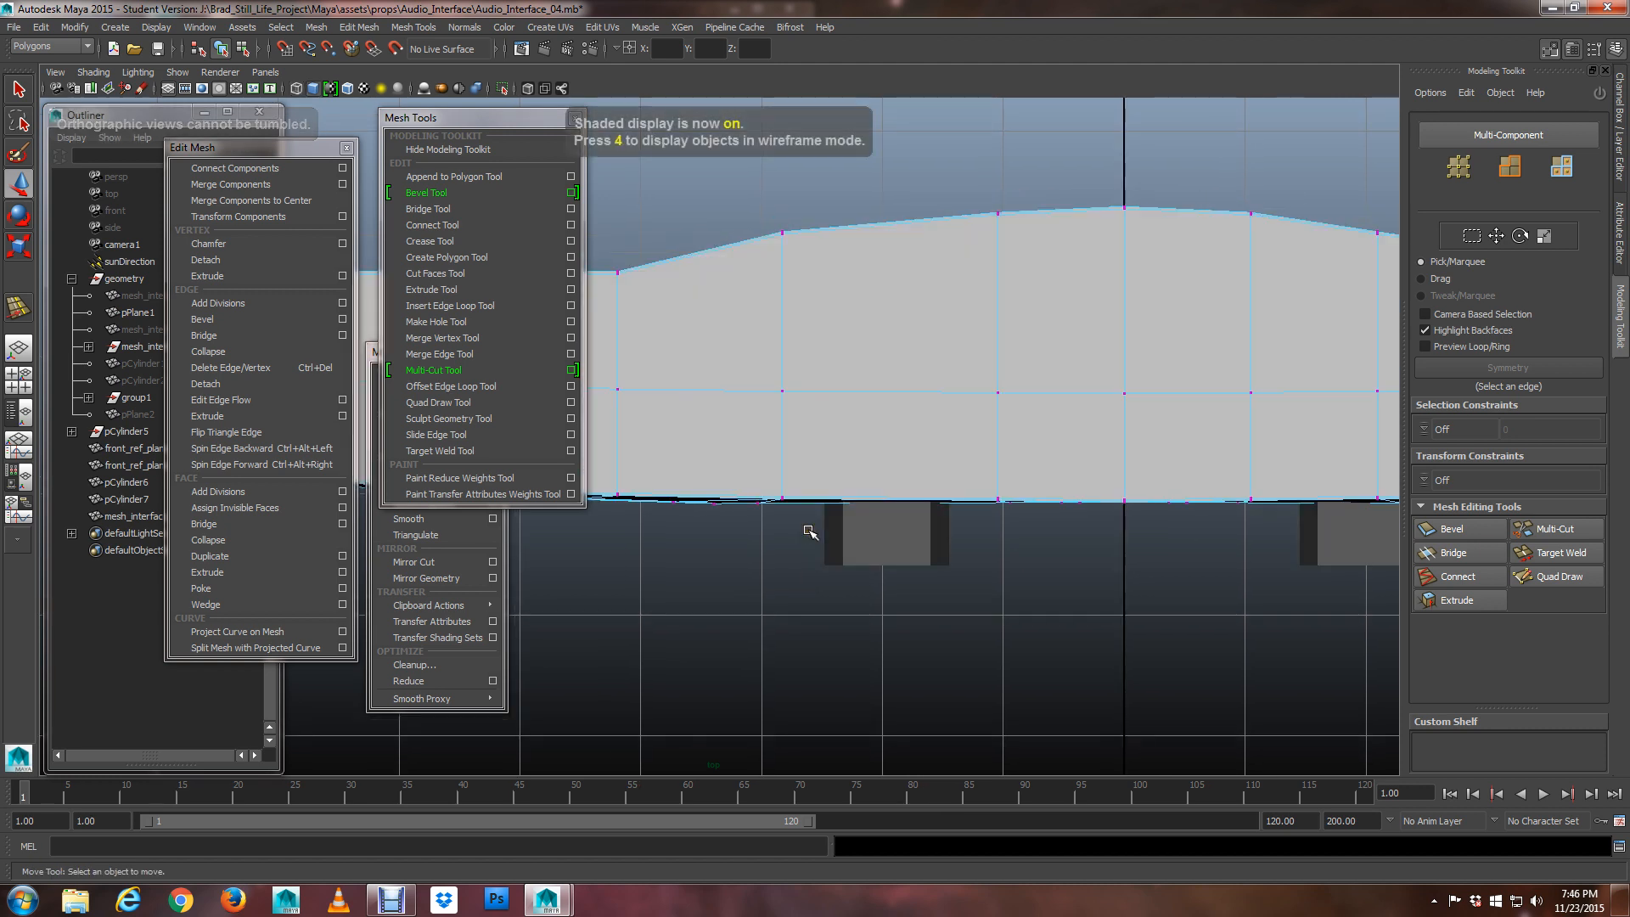
Compare the contour with smooth preview, and move the moved loop's back-edge vertices slightly inward to even out the curve
{"action": "key", "text": "3"}
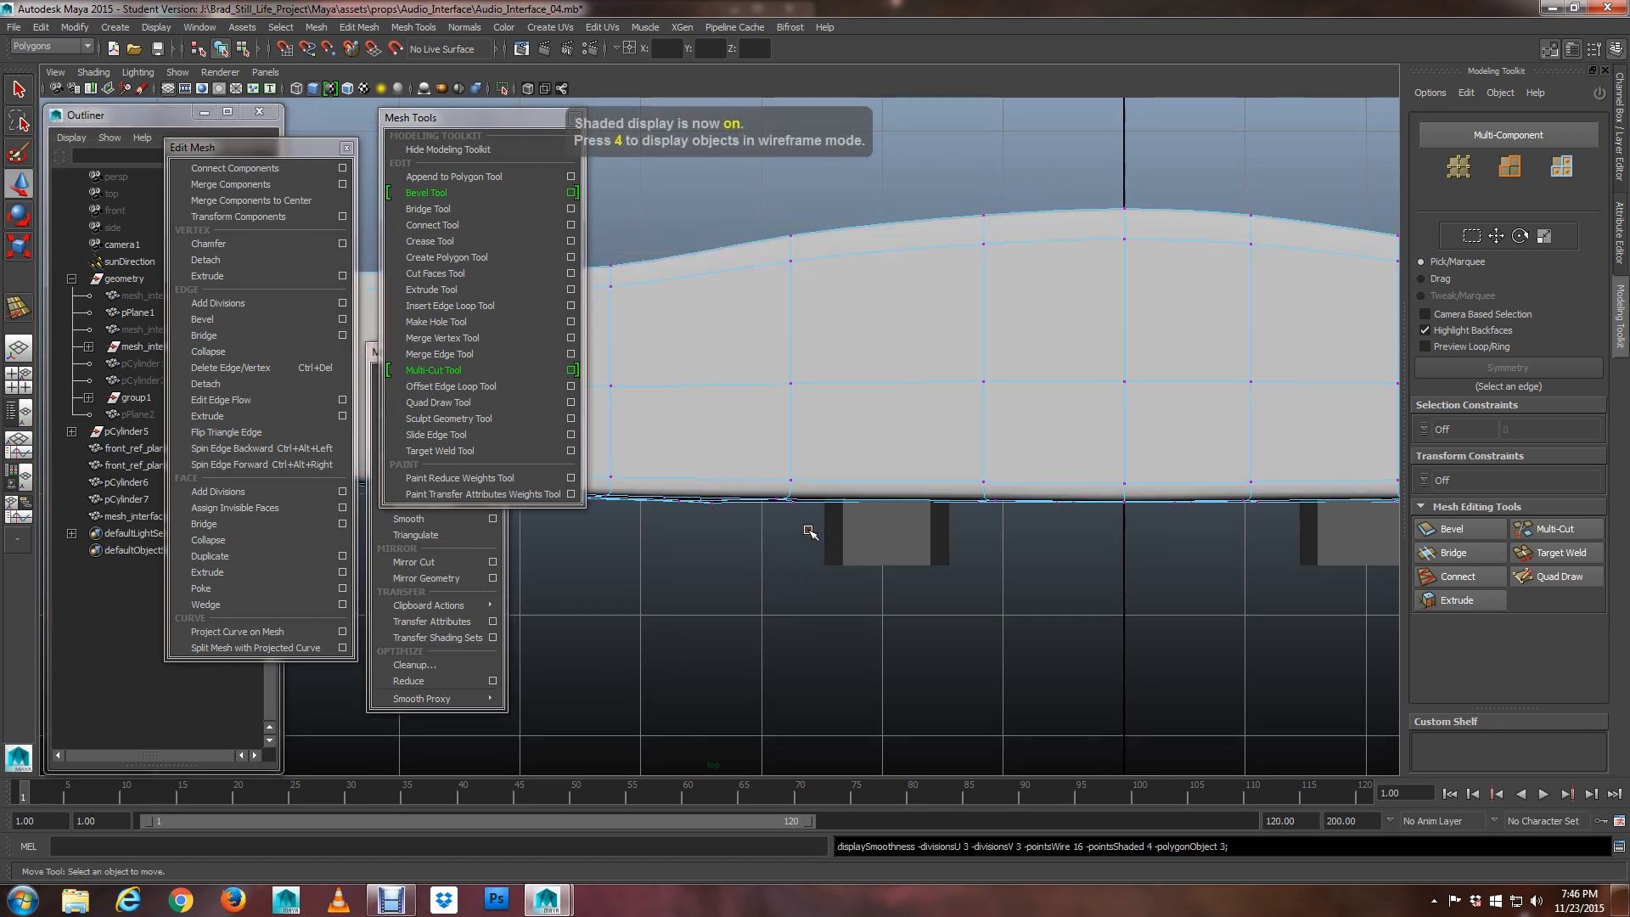
{"action": "middle_click_drag", "start_coordinate": [831, 511], "coordinate": [825, 553], "text": "alt"}
{"action": "key", "text": "1"}
{"action": "scroll", "coordinate": [874, 552], "scroll_direction": "down", "scroll_amount": 4}
{"action": "scroll", "coordinate": [880, 553], "scroll_direction": "up", "scroll_amount": 1}
{"action": "scroll", "coordinate": [814, 409], "scroll_direction": "up", "scroll_amount": 2}
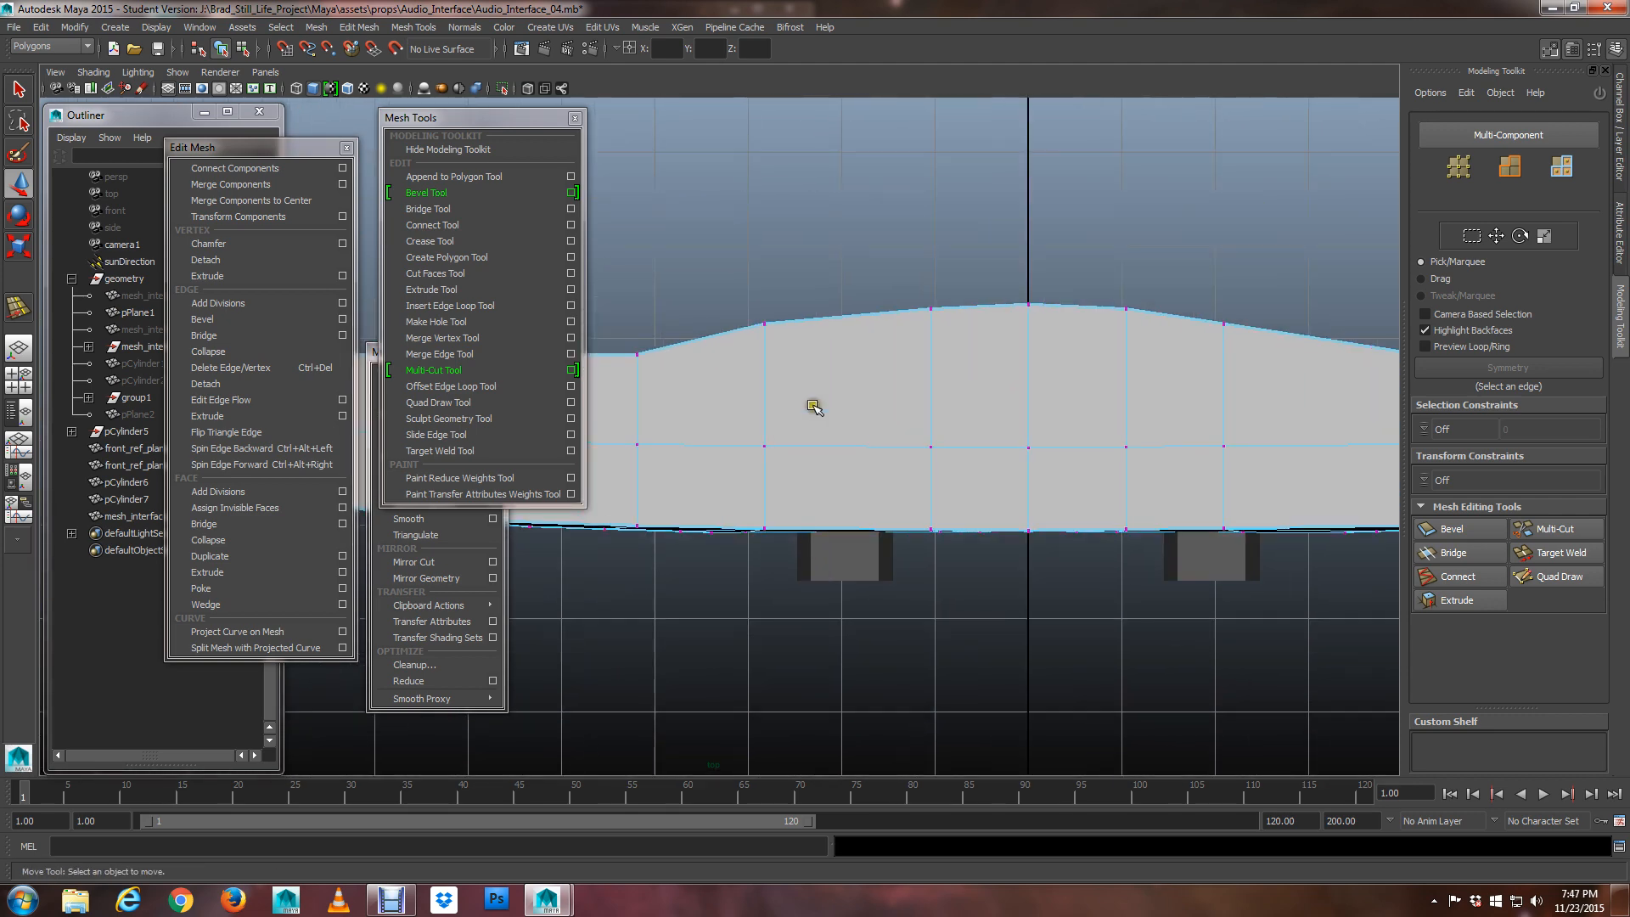
{"action": "left_click_drag", "start_coordinate": [784, 289], "coordinate": [748, 328]}
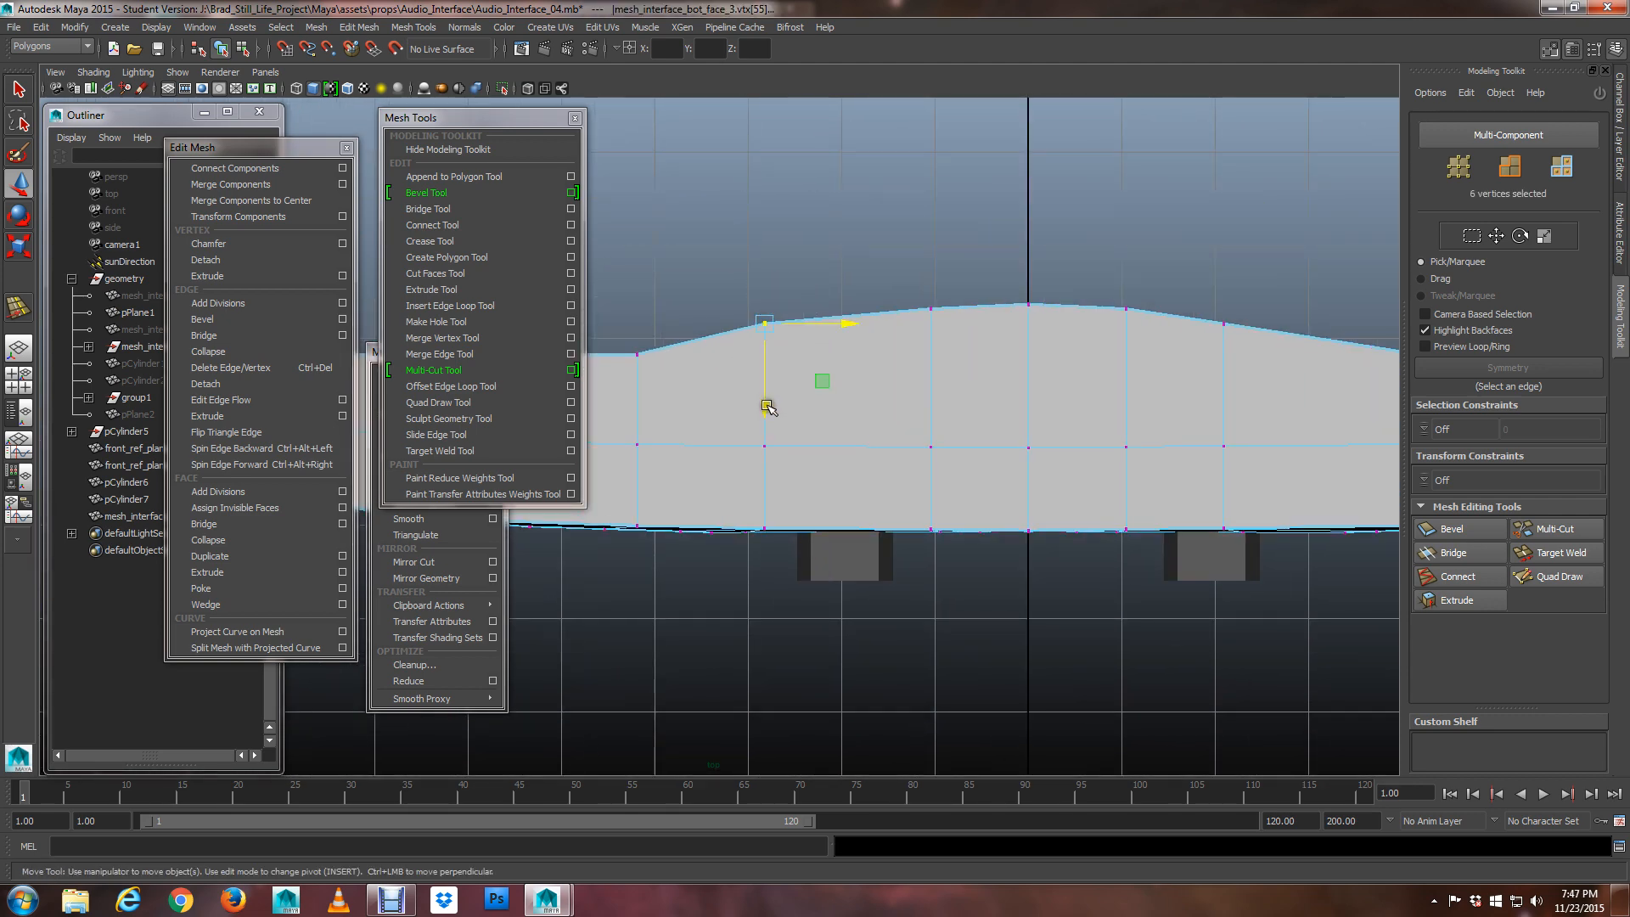
{"action": "left_click_drag", "start_coordinate": [768, 408], "coordinate": [768, 418]}
Turn on smooth preview and examine the face piece's curved back contour in the top view
{"action": "scroll", "coordinate": [772, 416], "scroll_direction": "down", "scroll_amount": 3}
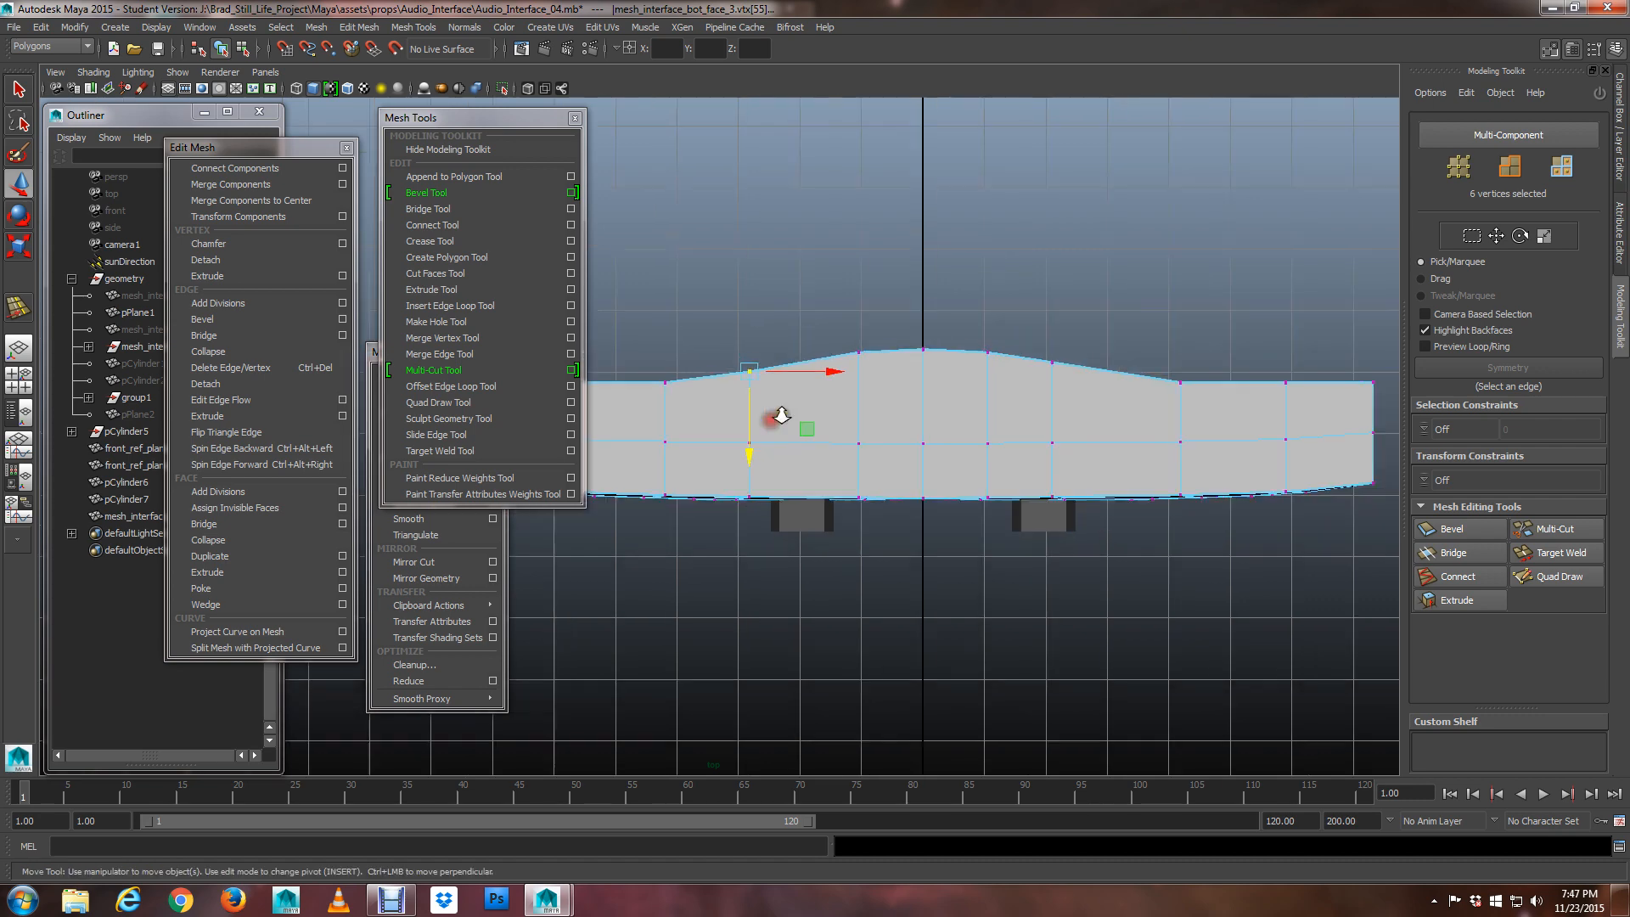
{"action": "middle_click_drag", "start_coordinate": [776, 414], "coordinate": [968, 358], "text": "alt"}
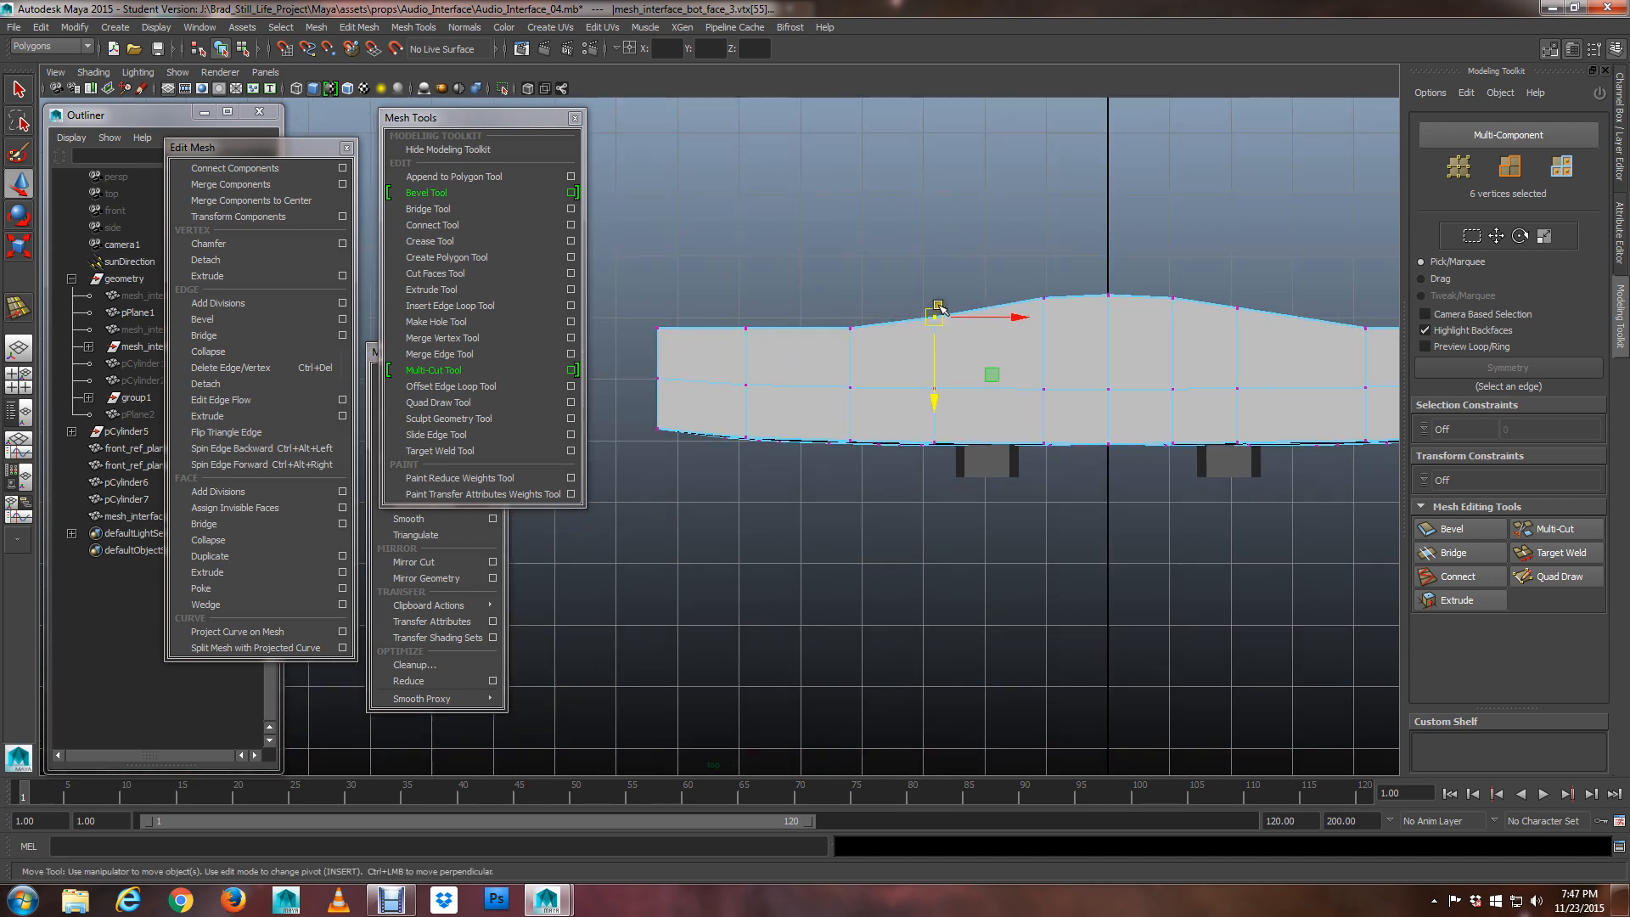
{"action": "key", "text": "3"}
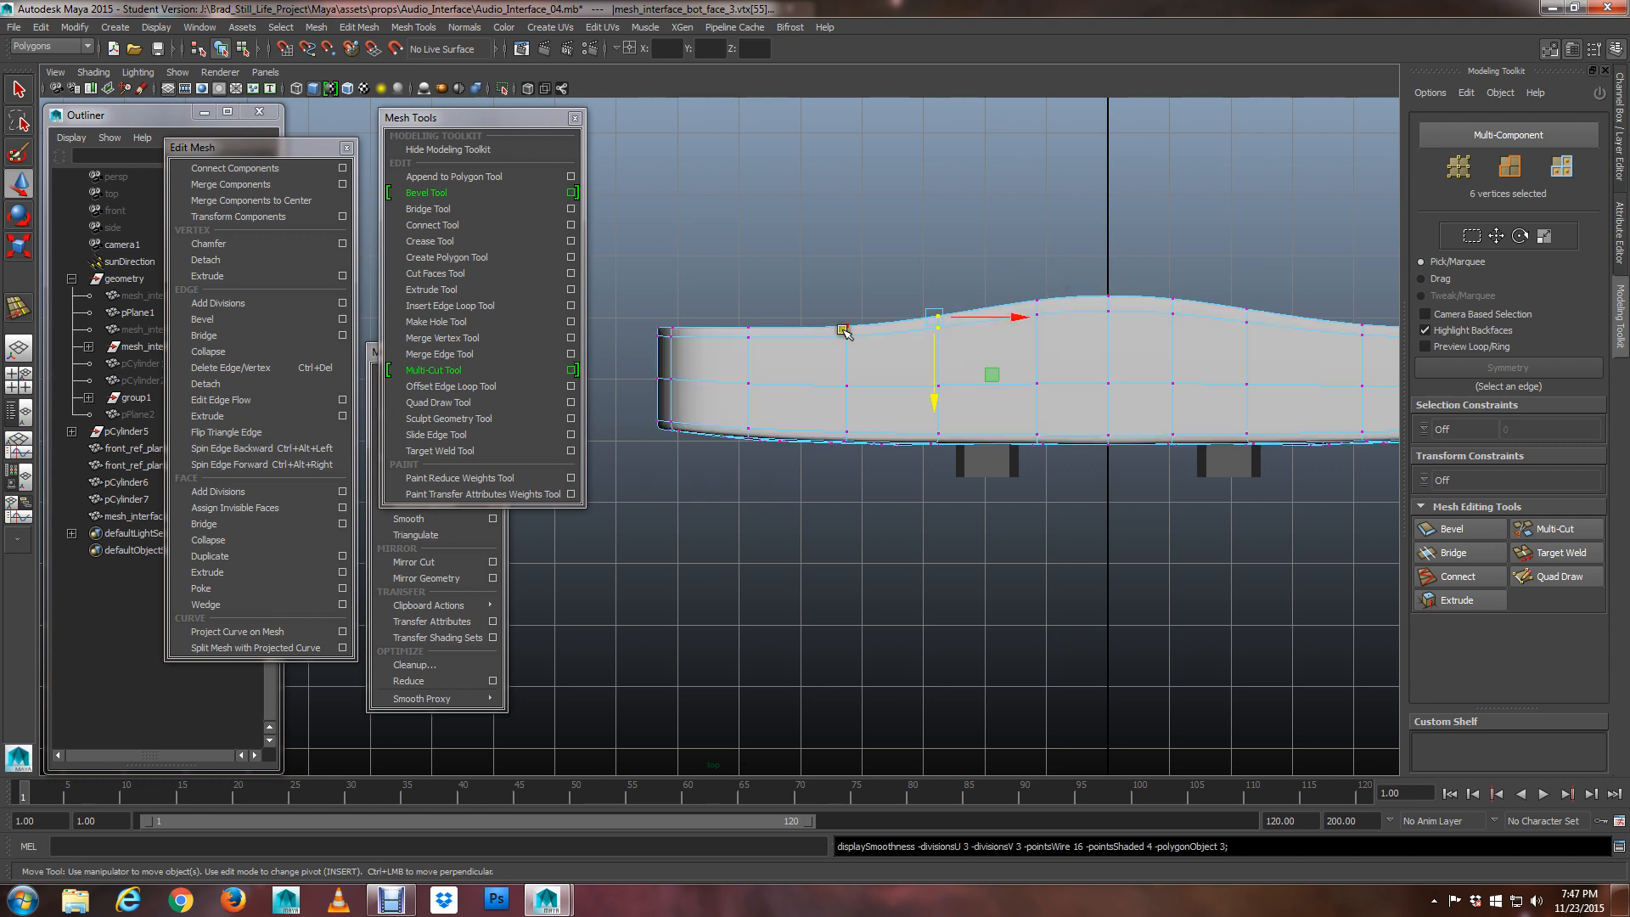
{"action": "left_click", "coordinate": [993, 328], "text": "alt"}
{"action": "scroll", "coordinate": [729, 334], "scroll_direction": "up", "scroll_amount": 1}
{"action": "middle_click_drag", "start_coordinate": [996, 329], "coordinate": [868, 355], "text": "alt"}
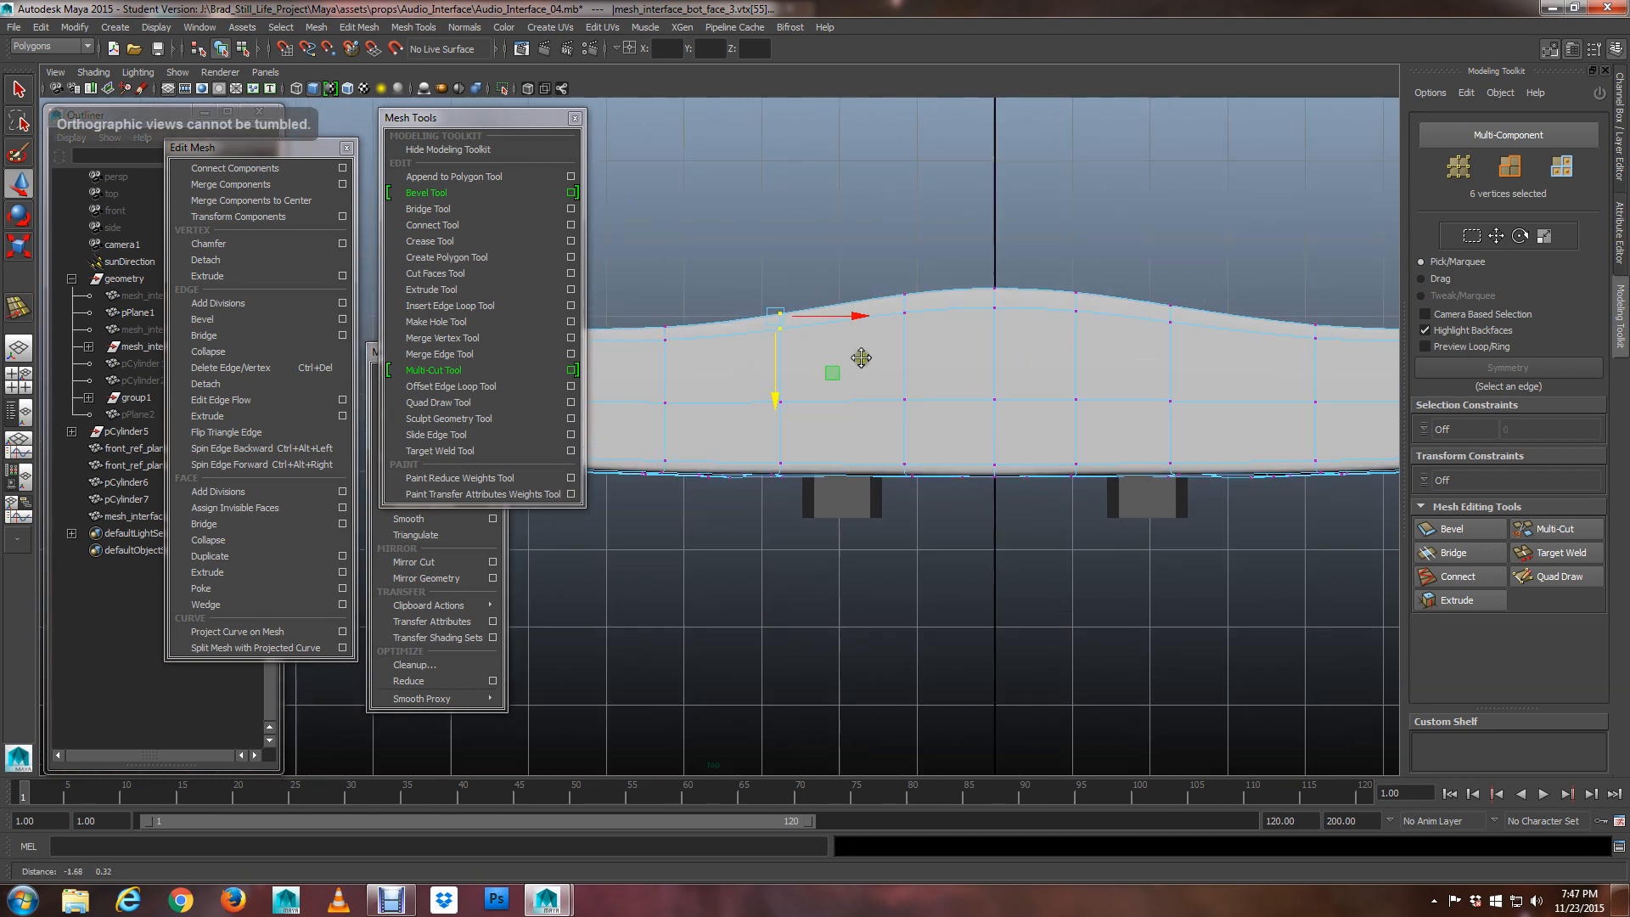
{"action": "scroll", "coordinate": [805, 417], "scroll_direction": "up", "scroll_amount": 3}
Return to the perspective view, shaded with smooth preview, and frame the guide cylinder beside the center hole
{"action": "key", "text": "space"}
{"action": "key", "text": "space"}
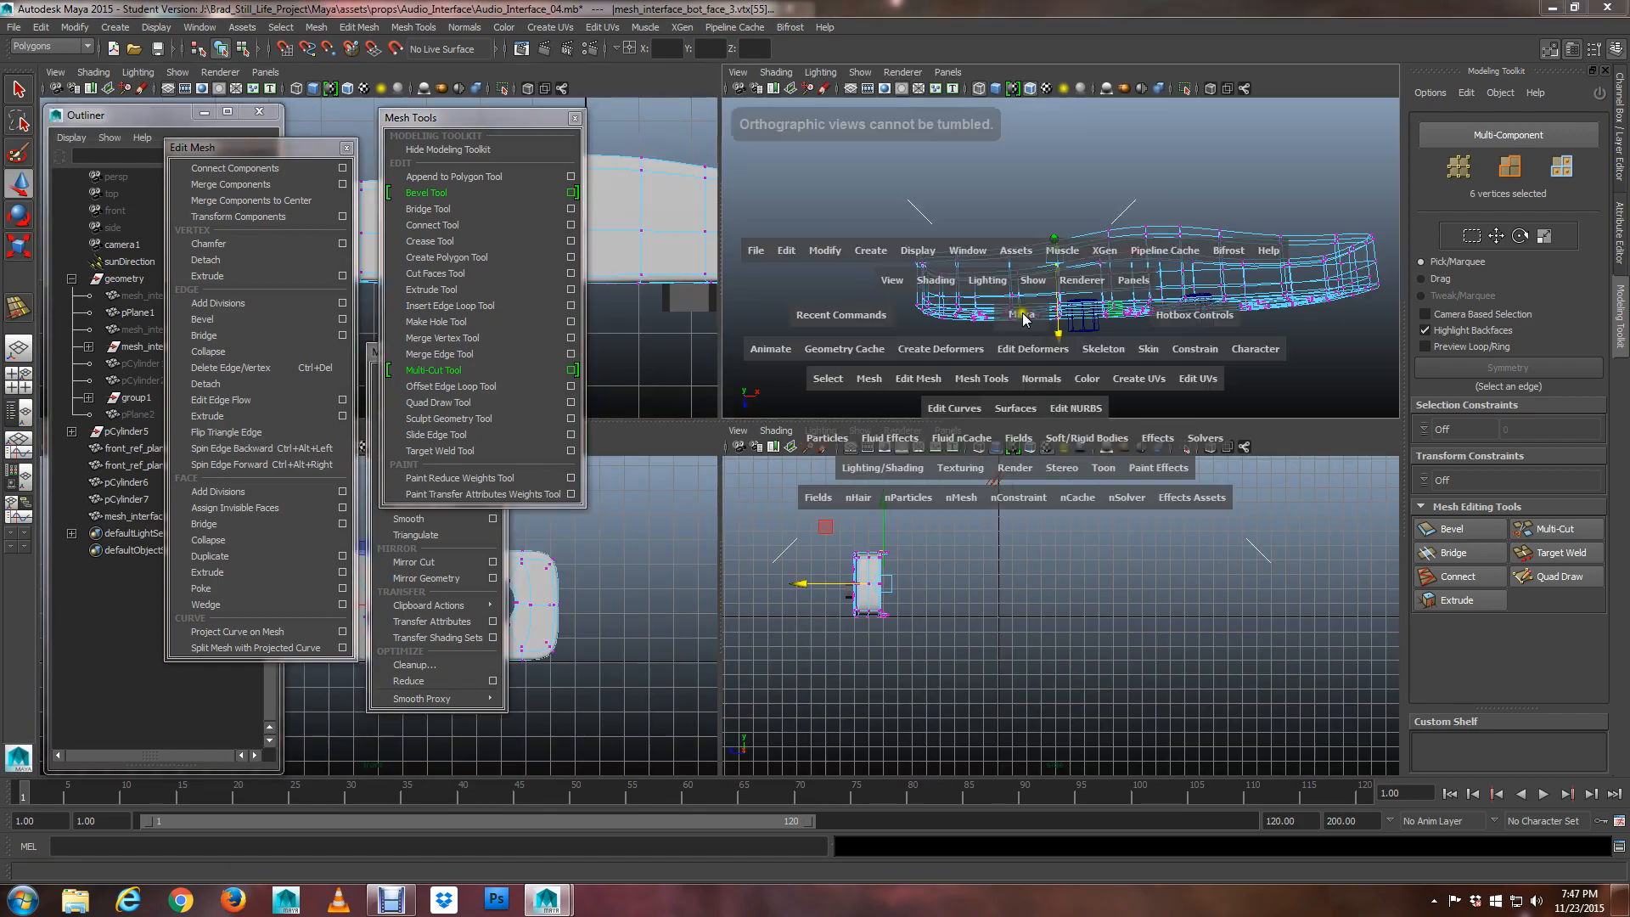
{"action": "mouse_move", "coordinate": [1025, 316]}
{"action": "left_mouse_down", "text": "alt"}
{"action": "mouse_move", "coordinate": [982, 375]}
{"action": "mouse_move", "coordinate": [992, 318]}
{"action": "mouse_move", "coordinate": [1029, 345]}
{"action": "mouse_move", "coordinate": [1089, 312]}
{"action": "mouse_move", "coordinate": [931, 349]}
{"action": "mouse_move", "coordinate": [891, 325]}
{"action": "mouse_move", "coordinate": [917, 345]}
{"action": "mouse_move", "coordinate": [855, 390]}
{"action": "mouse_move", "coordinate": [860, 306]}
{"action": "left_mouse_up", "text": "alt"}
{"action": "key", "text": "5"}
{"action": "right_click_drag", "start_coordinate": [860, 305], "coordinate": [846, 454], "text": "alt"}
{"action": "scroll", "coordinate": [847, 457], "scroll_direction": "down", "scroll_amount": 2}
{"action": "key", "text": "3"}
{"action": "middle_click_drag", "start_coordinate": [856, 480], "coordinate": [847, 472], "text": "alt"}
{"action": "scroll", "coordinate": [847, 472], "scroll_direction": "up", "scroll_amount": 3}
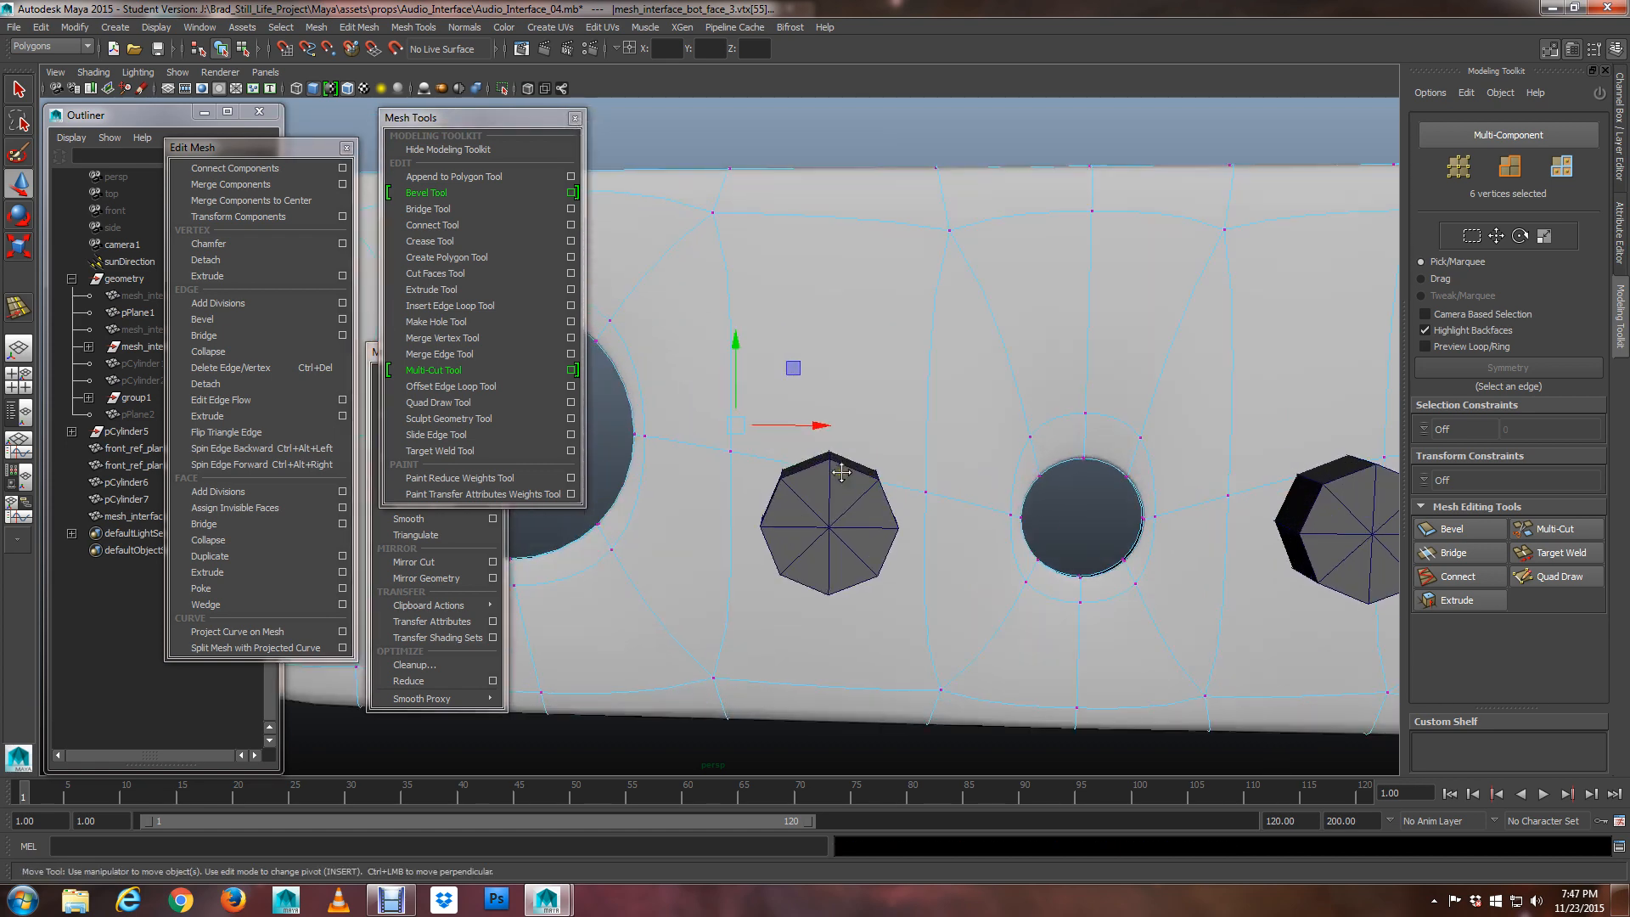
Turn off the face piece's smooth preview and return it to object mode
{"action": "key", "text": "1"}
{"action": "left_click_drag", "start_coordinate": [849, 473], "coordinate": [842, 440], "text": "alt"}
{"action": "key", "text": "q"}
{"action": "right_click", "coordinate": [853, 307]}
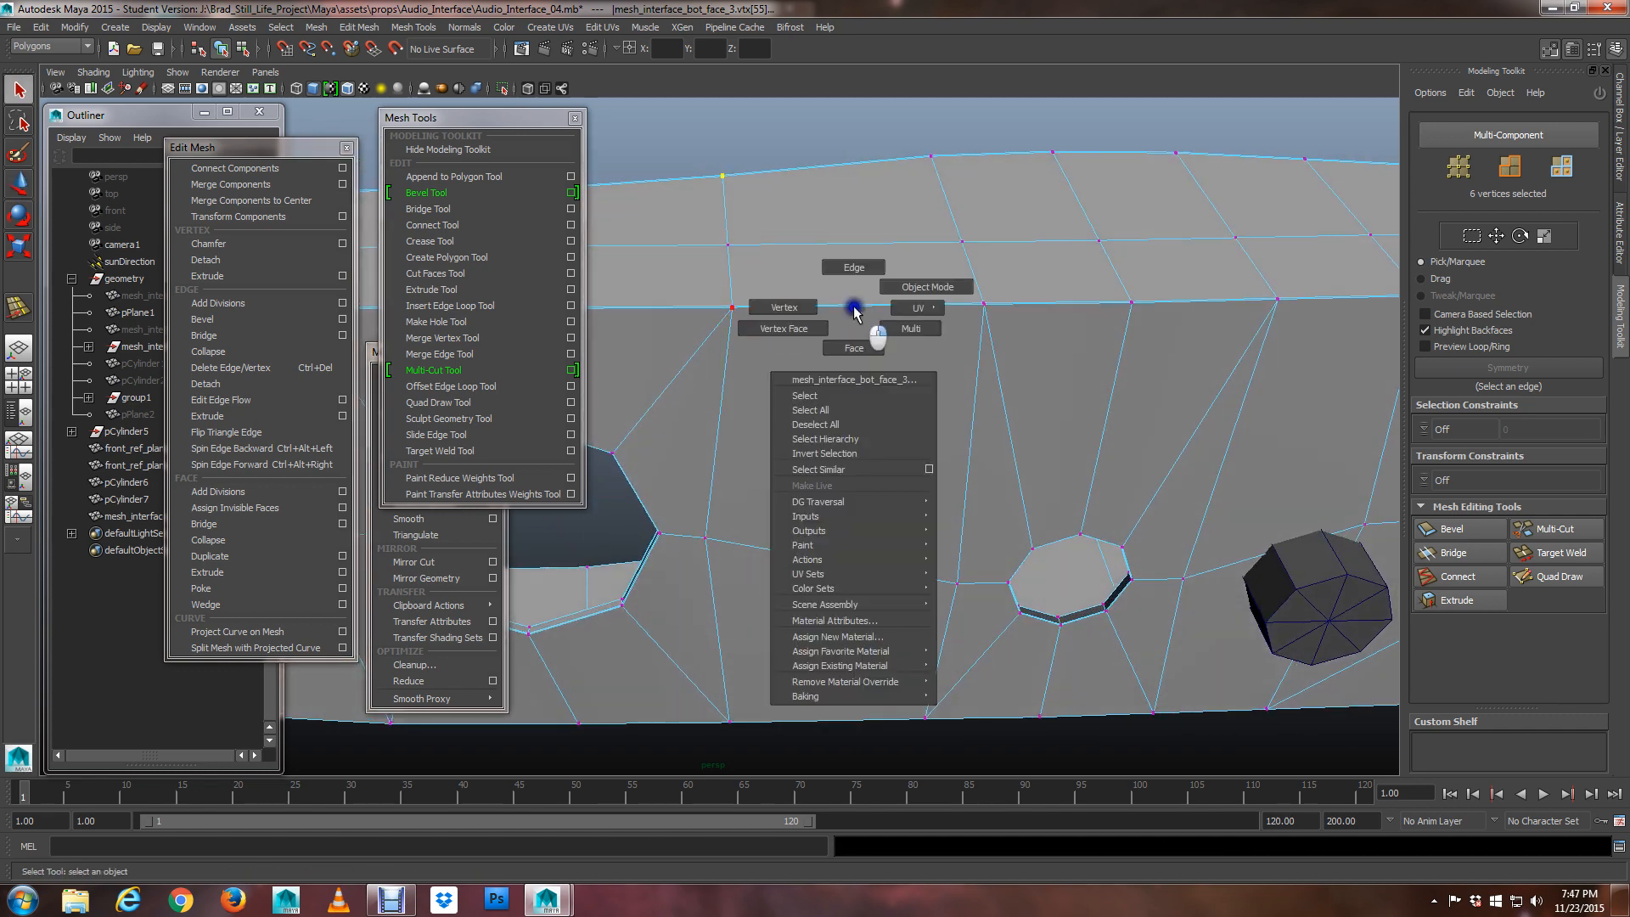
{"action": "left_click", "coordinate": [900, 287]}
{"action": "mouse_move", "coordinate": [870, 331]}
{"action": "left_mouse_down", "text": "alt"}
{"action": "mouse_move", "coordinate": [872, 371]}
{"action": "mouse_move", "coordinate": [862, 321]}
{"action": "left_mouse_up", "text": "alt"}
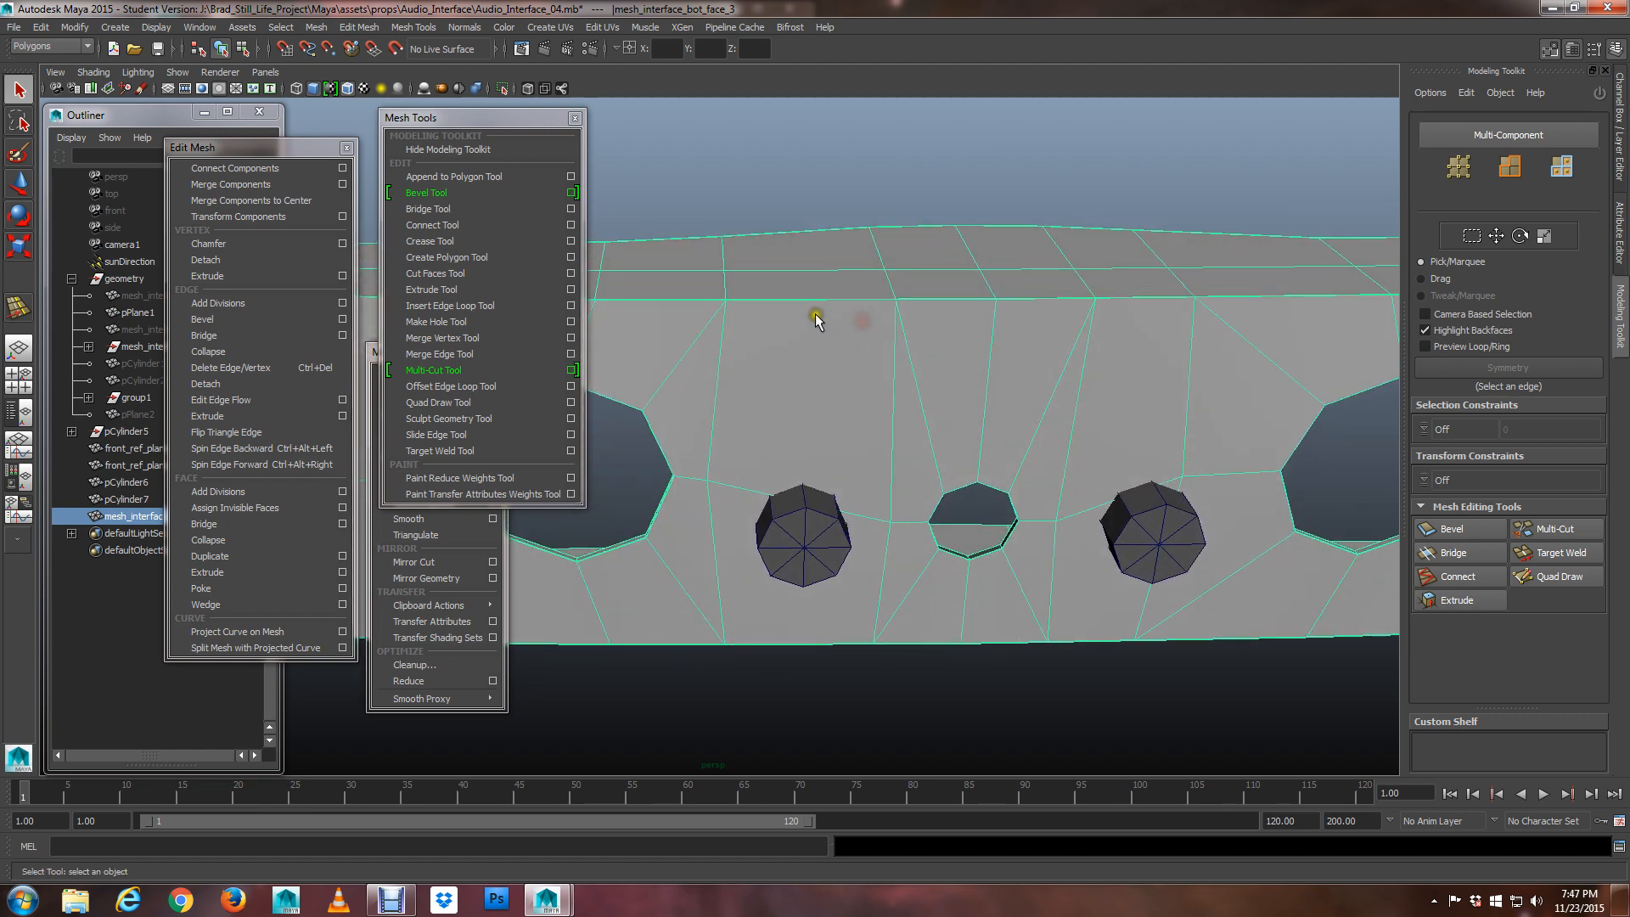
Split the edge ring above the guide cylinder between the large hole and the center hole, adding an edge loop through the cylinder
{"action": "right_click", "coordinate": [815, 319]}
{"action": "left_click", "coordinate": [819, 254]}
{"action": "left_click", "coordinate": [817, 299]}
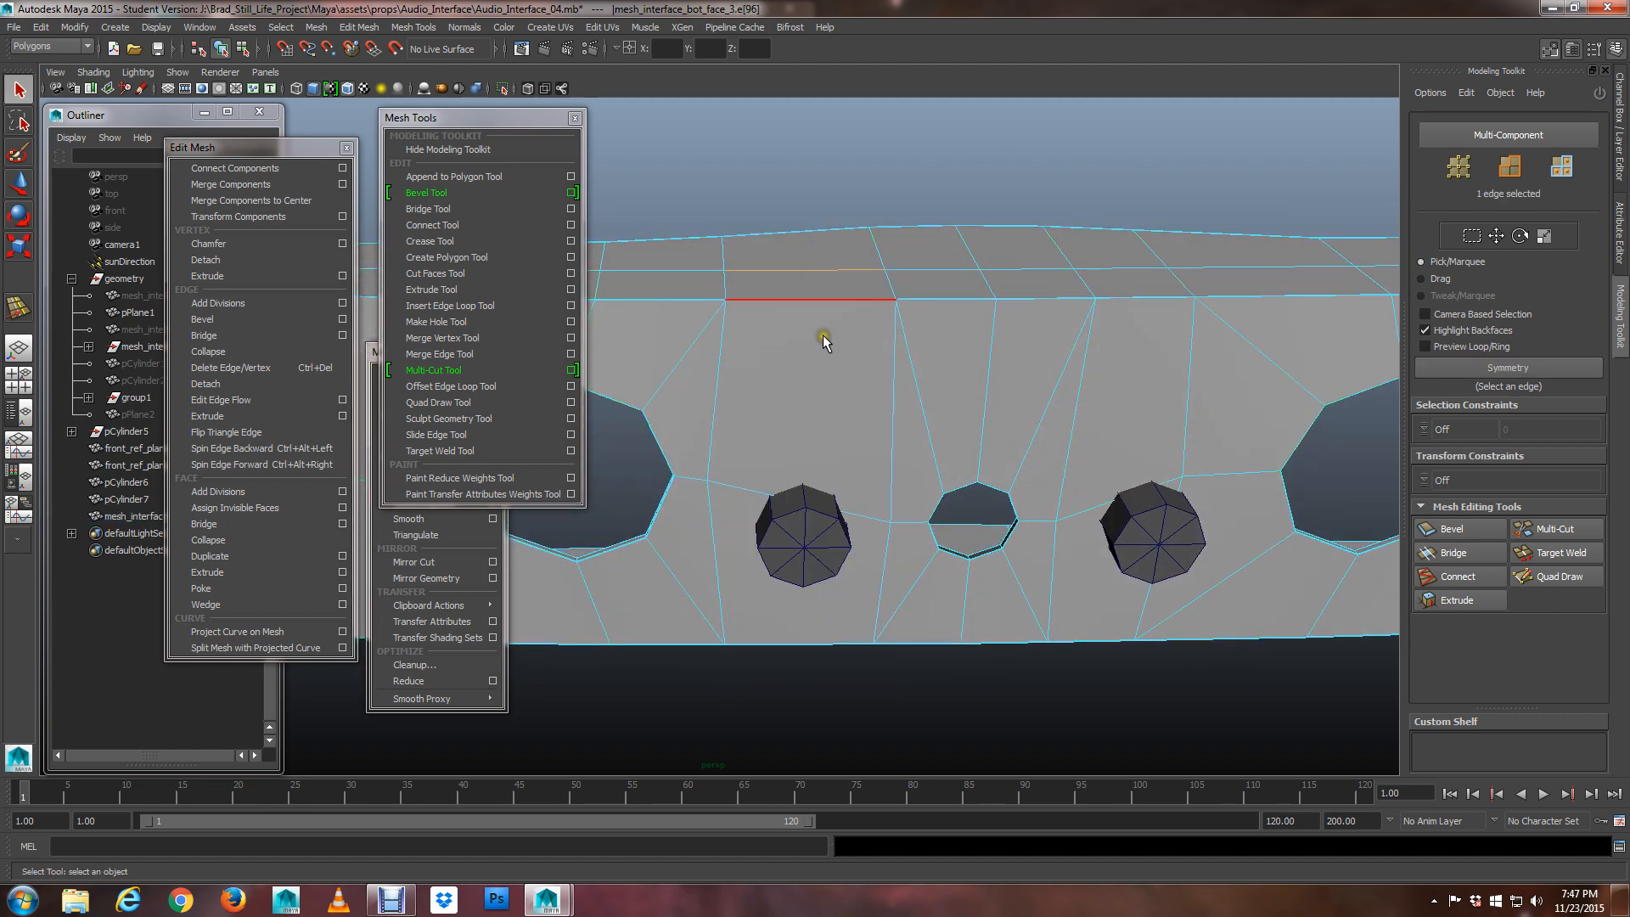
{"action": "right_click_drag", "start_coordinate": [803, 285], "coordinate": [786, 328], "text": "ctrl"}
{"action": "left_click_drag", "start_coordinate": [786, 328], "coordinate": [813, 409], "text": "alt"}
In wireframe display, lower the new loop's front and back middle vertices to the center of the guide cylinder
{"action": "right_click_drag", "start_coordinate": [818, 407], "coordinate": [776, 404]}
{"action": "left_click_drag", "start_coordinate": [778, 403], "coordinate": [718, 531], "text": "alt"}
{"action": "key", "text": "4"}
{"action": "key", "text": "w"}
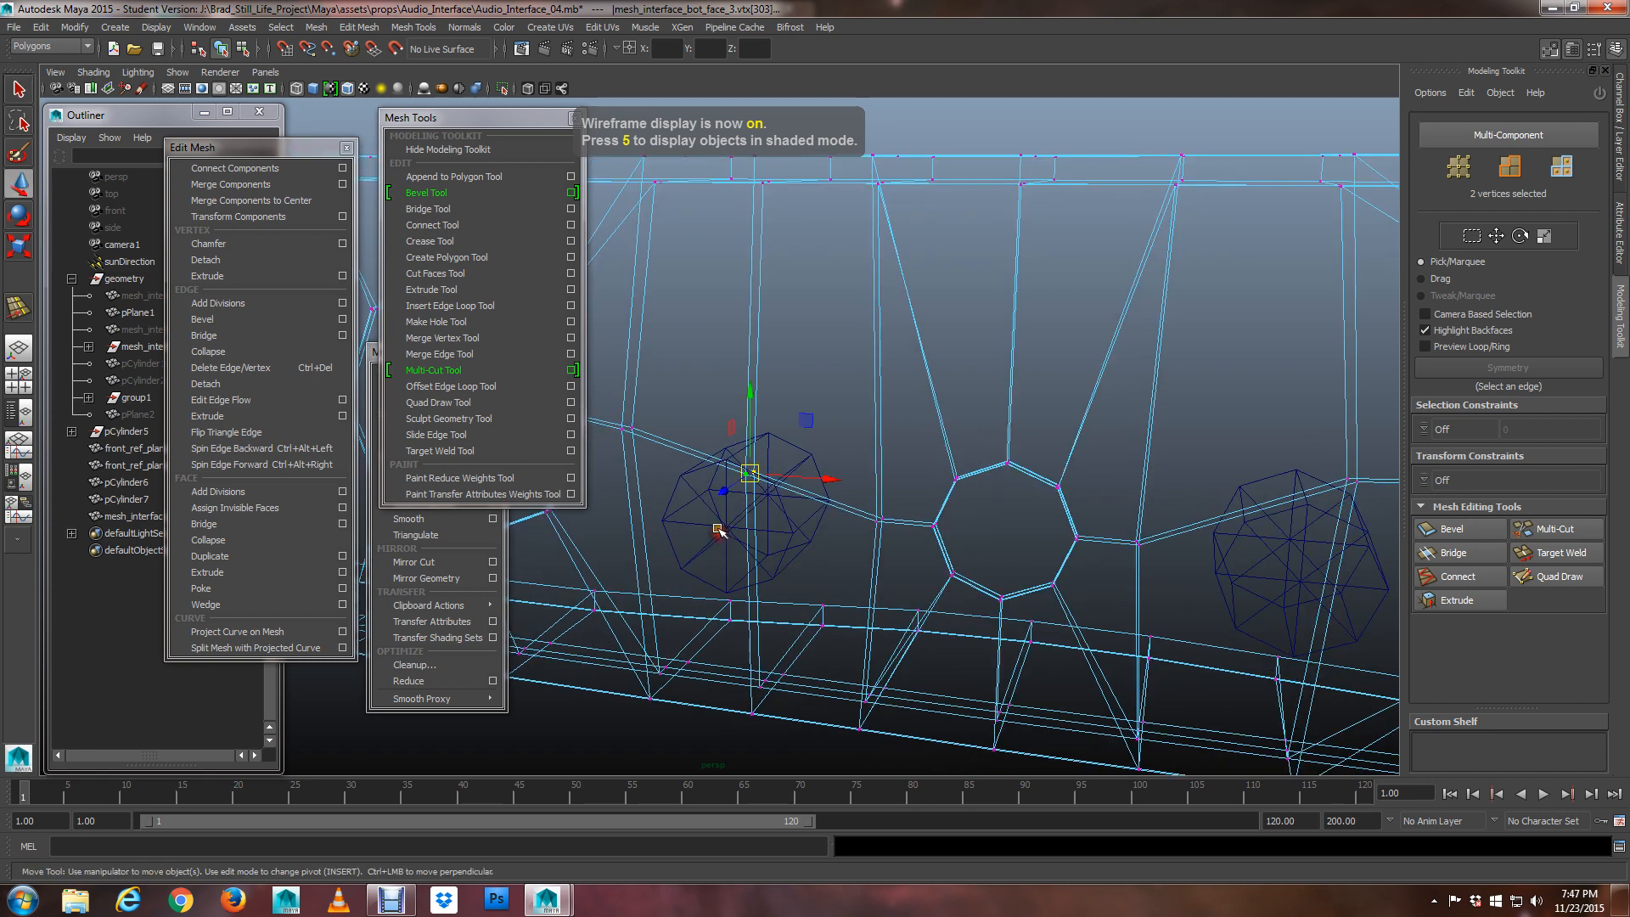
{"action": "left_click_drag", "start_coordinate": [749, 400], "coordinate": [768, 503]}
{"action": "right_click_drag", "start_coordinate": [767, 503], "coordinate": [793, 513], "text": "alt"}
{"action": "middle_click_drag", "start_coordinate": [793, 513], "coordinate": [720, 506], "text": "alt"}
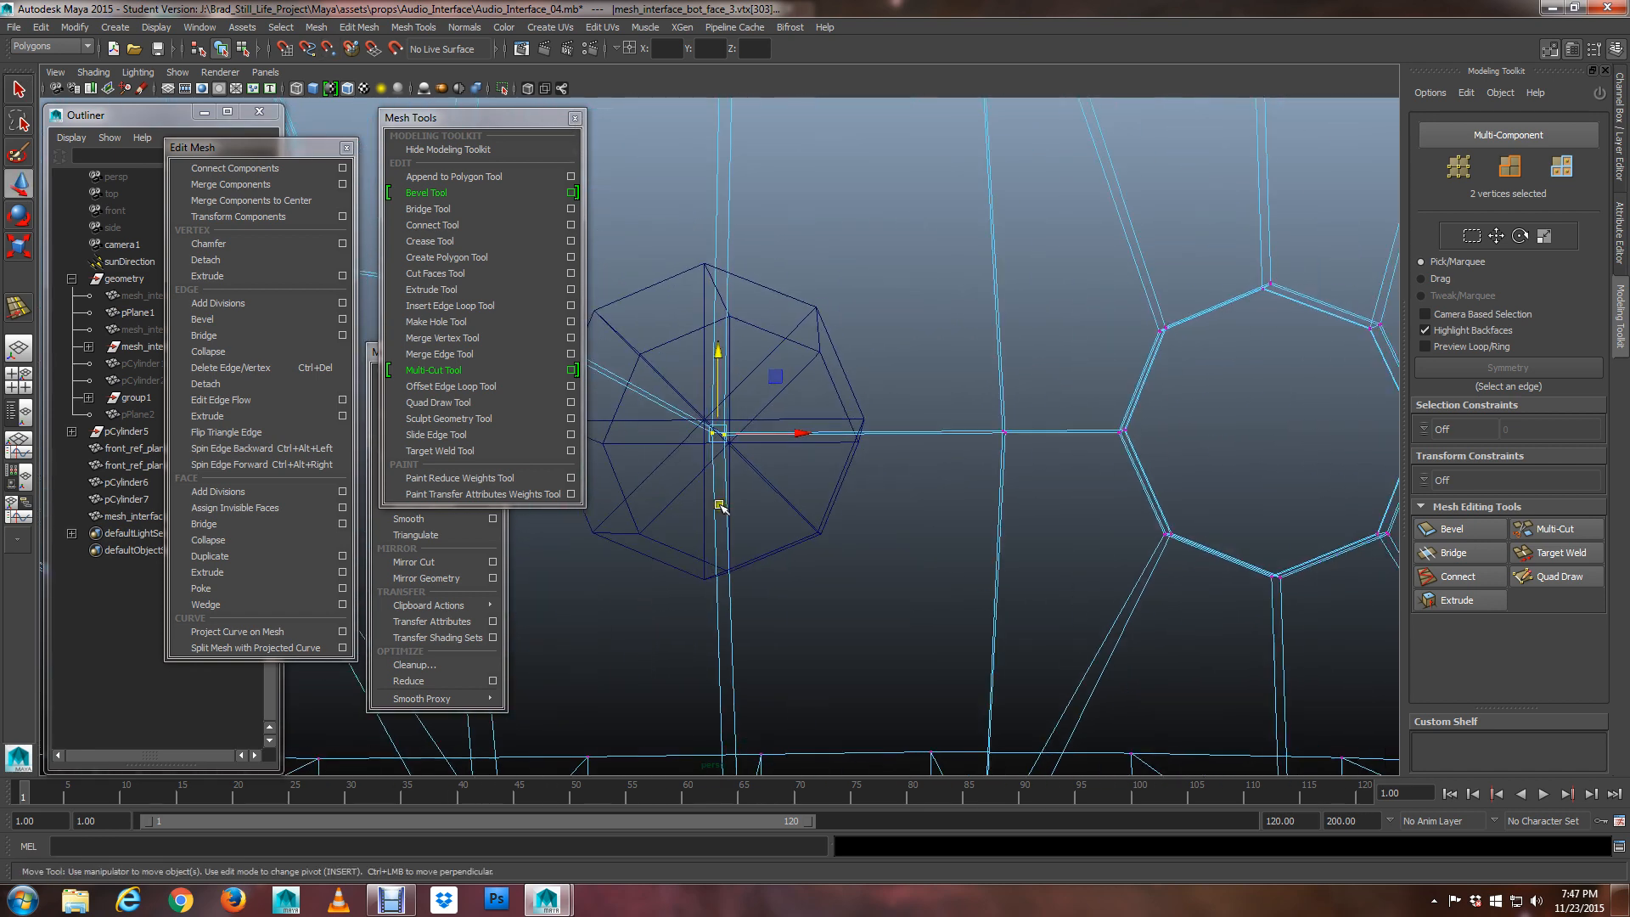
{"action": "left_click_drag", "start_coordinate": [720, 506], "coordinate": [736, 501], "text": "alt"}
{"action": "left_click_drag", "start_coordinate": [838, 469], "coordinate": [771, 385]}
Lower the vertex pair between the large hole and the guide cylinder to soften the slope of the horizontal loop
{"action": "scroll", "coordinate": [768, 469], "scroll_direction": "down", "scroll_amount": 6}
{"action": "middle_click_drag", "start_coordinate": [766, 372], "coordinate": [752, 371], "text": "alt"}
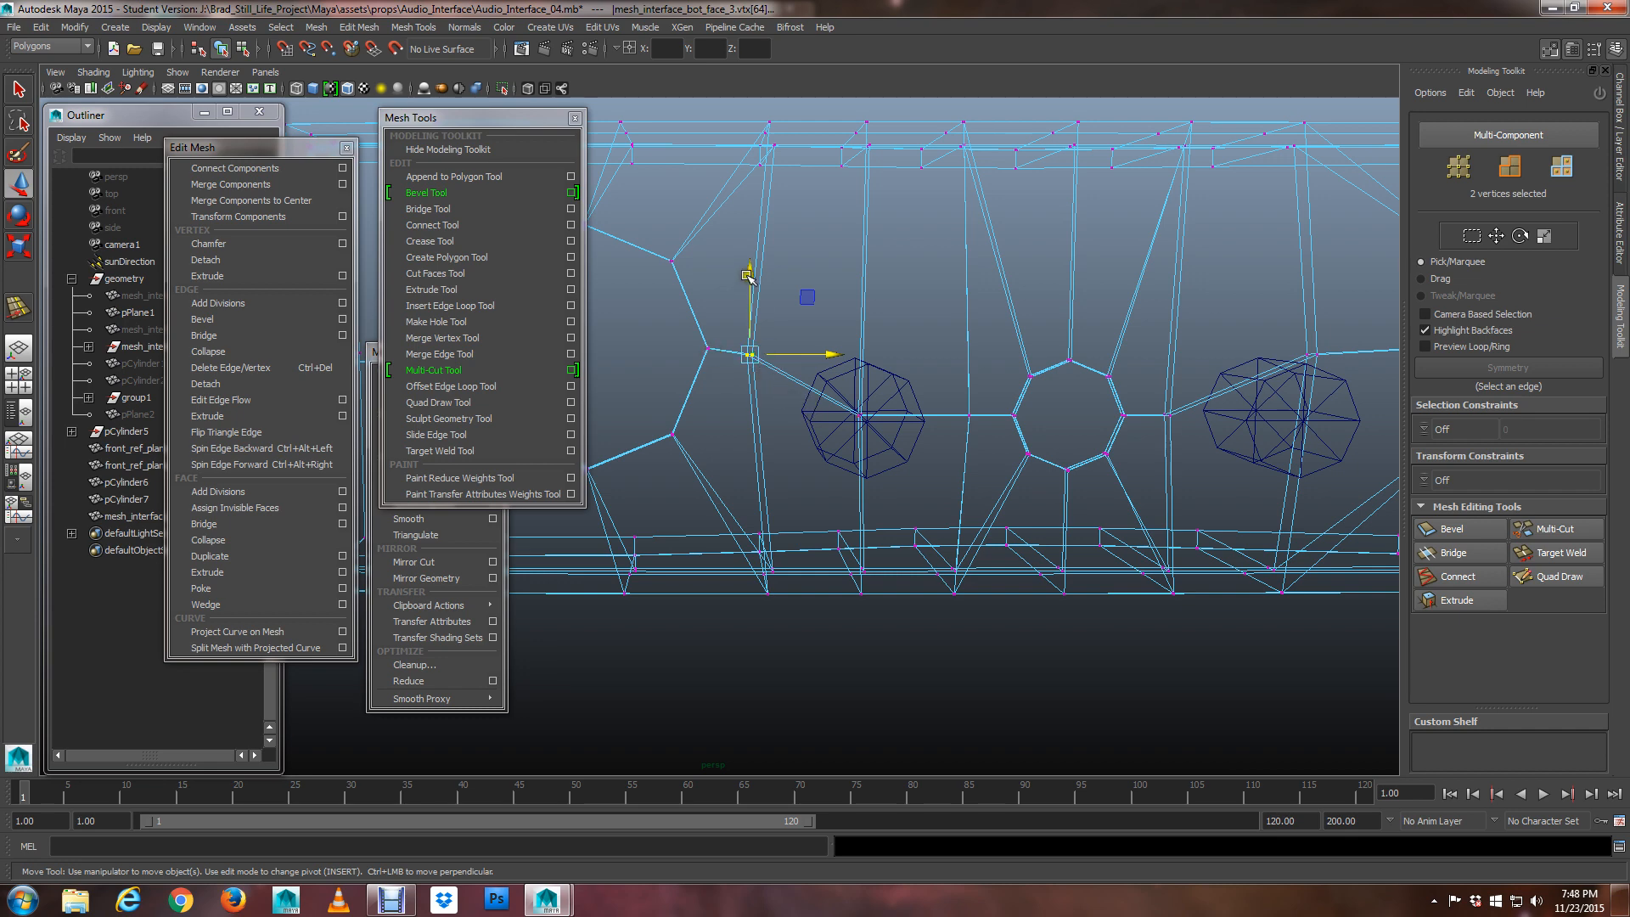
{"action": "left_click_drag", "start_coordinate": [747, 276], "coordinate": [755, 305]}
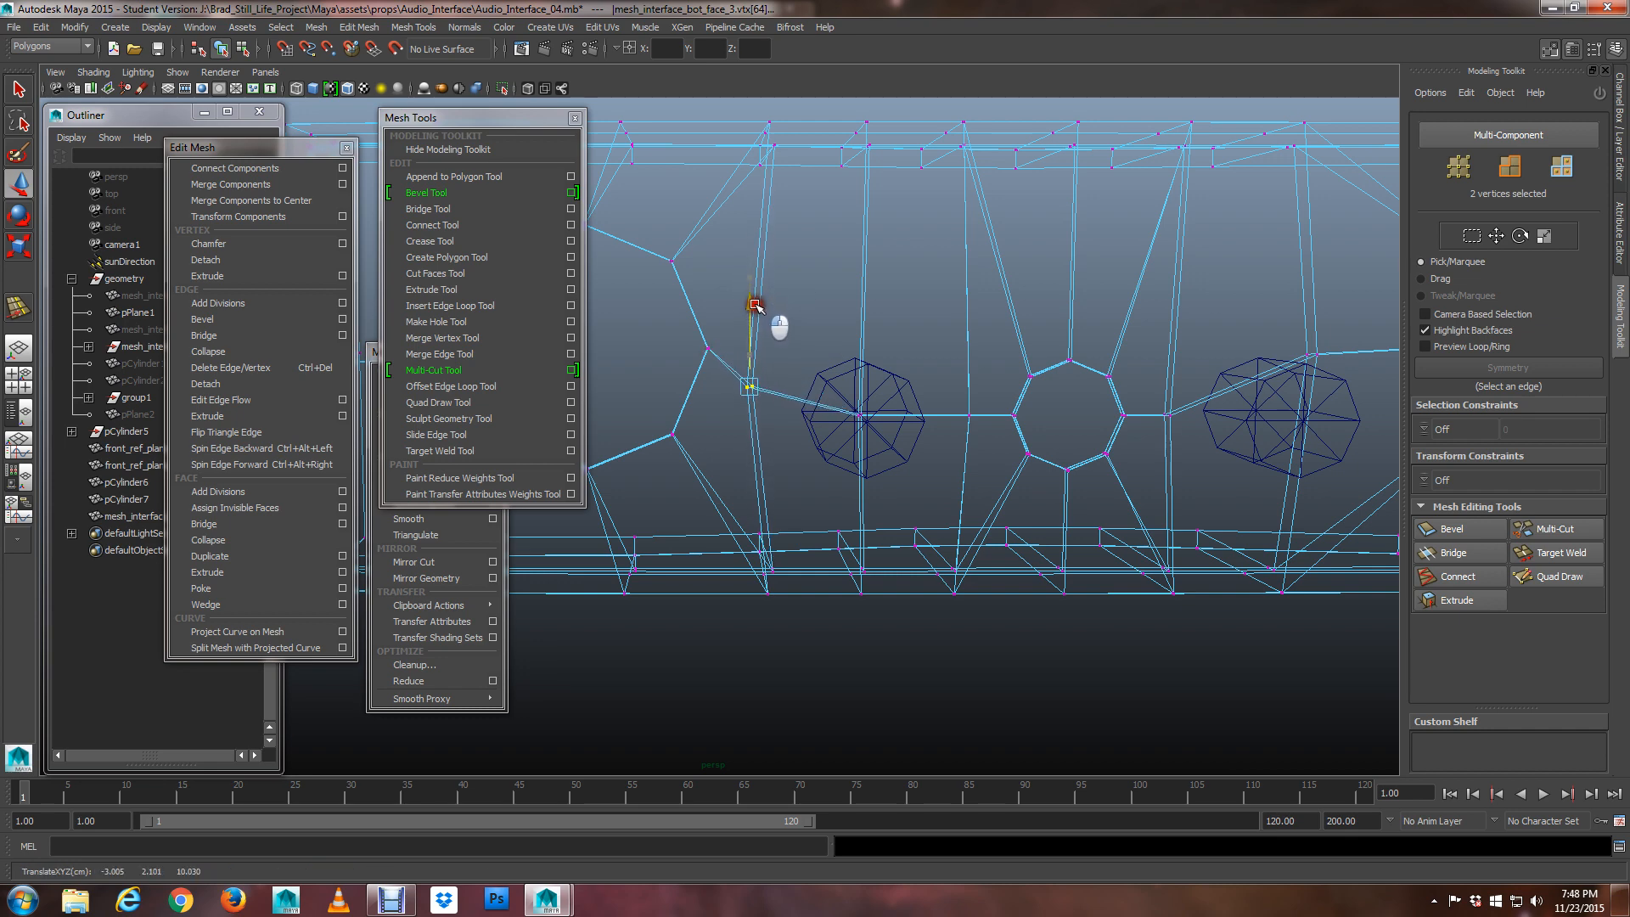
{"action": "scroll", "coordinate": [742, 338], "scroll_direction": "up", "scroll_amount": 3}
{"action": "mouse_move", "coordinate": [807, 346]}
{"action": "middle_mouse_down", "text": "alt"}
{"action": "mouse_move", "coordinate": [742, 338]}
{"action": "mouse_move", "coordinate": [802, 328]}
{"action": "middle_mouse_up", "text": "alt"}
{"action": "scroll", "coordinate": [802, 327], "scroll_direction": "up", "scroll_amount": 4}
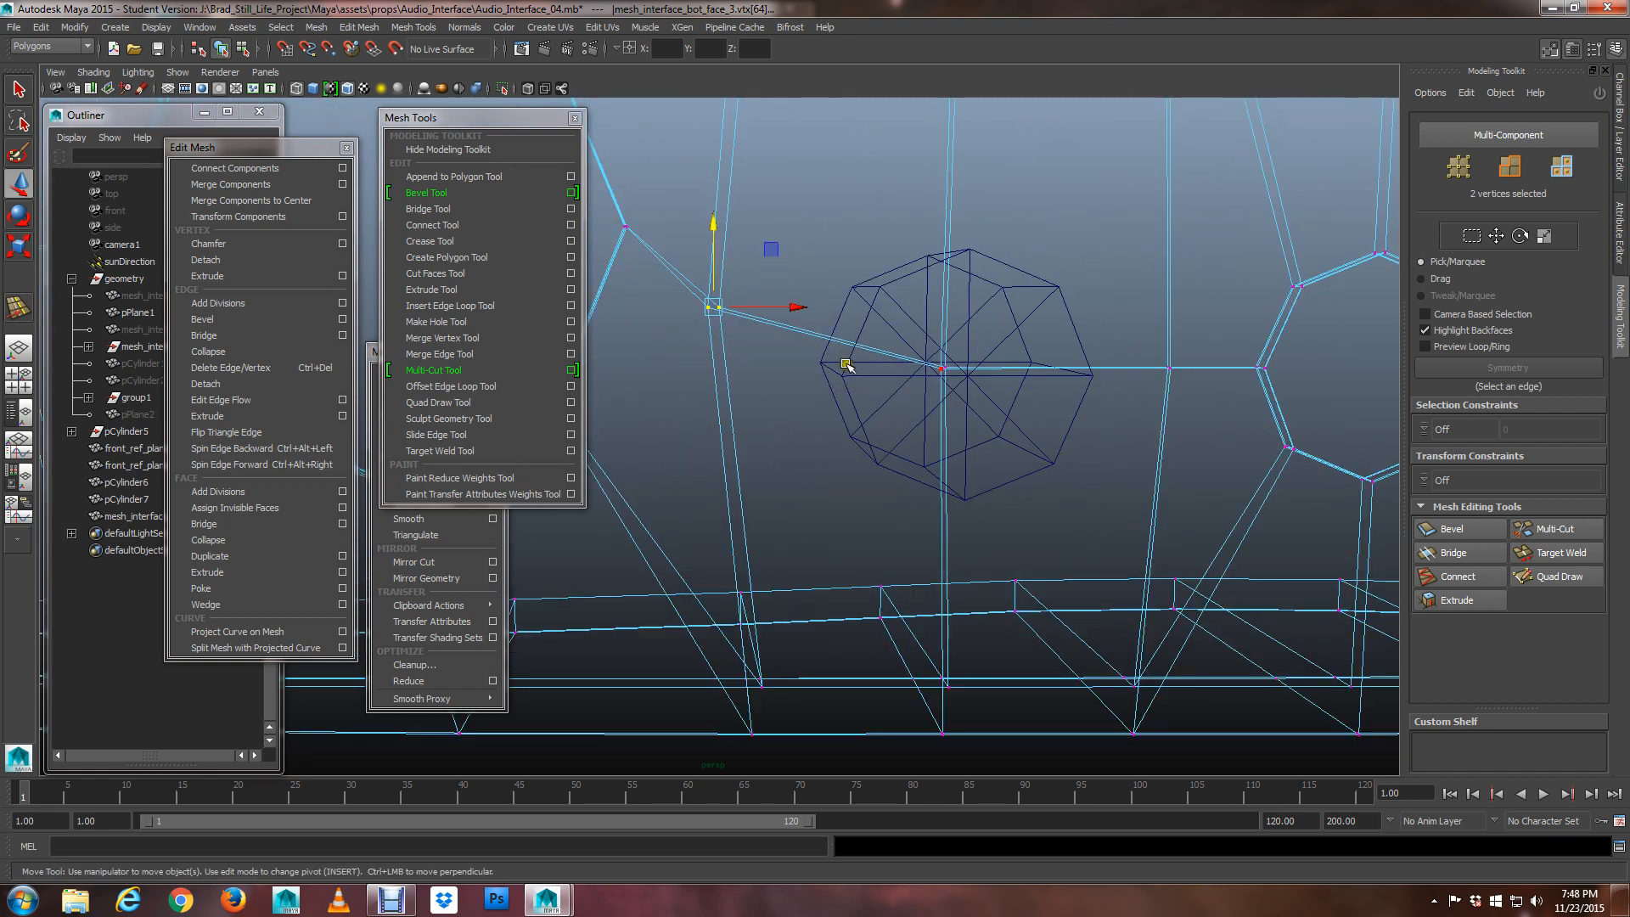
{"action": "scroll", "coordinate": [832, 378], "scroll_direction": "down", "scroll_amount": 2}
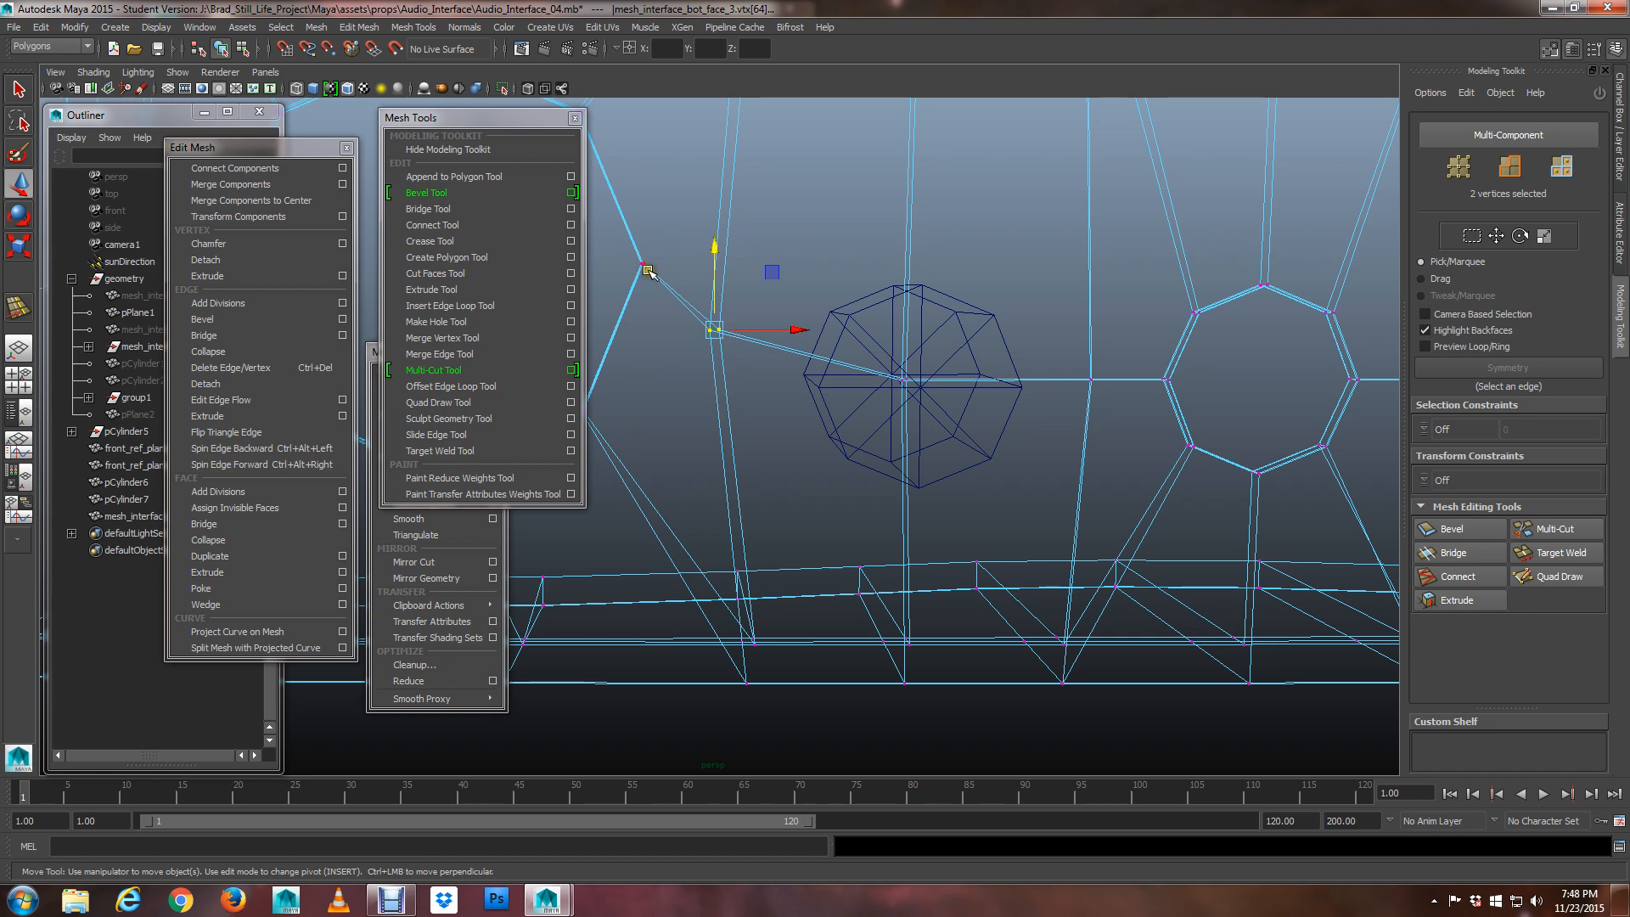
Compare with smooth preview, try raising the vertex pair beside the large hole, and undo the move
{"action": "key", "text": "3"}
{"action": "key", "text": "1"}
{"action": "key", "text": "3"}
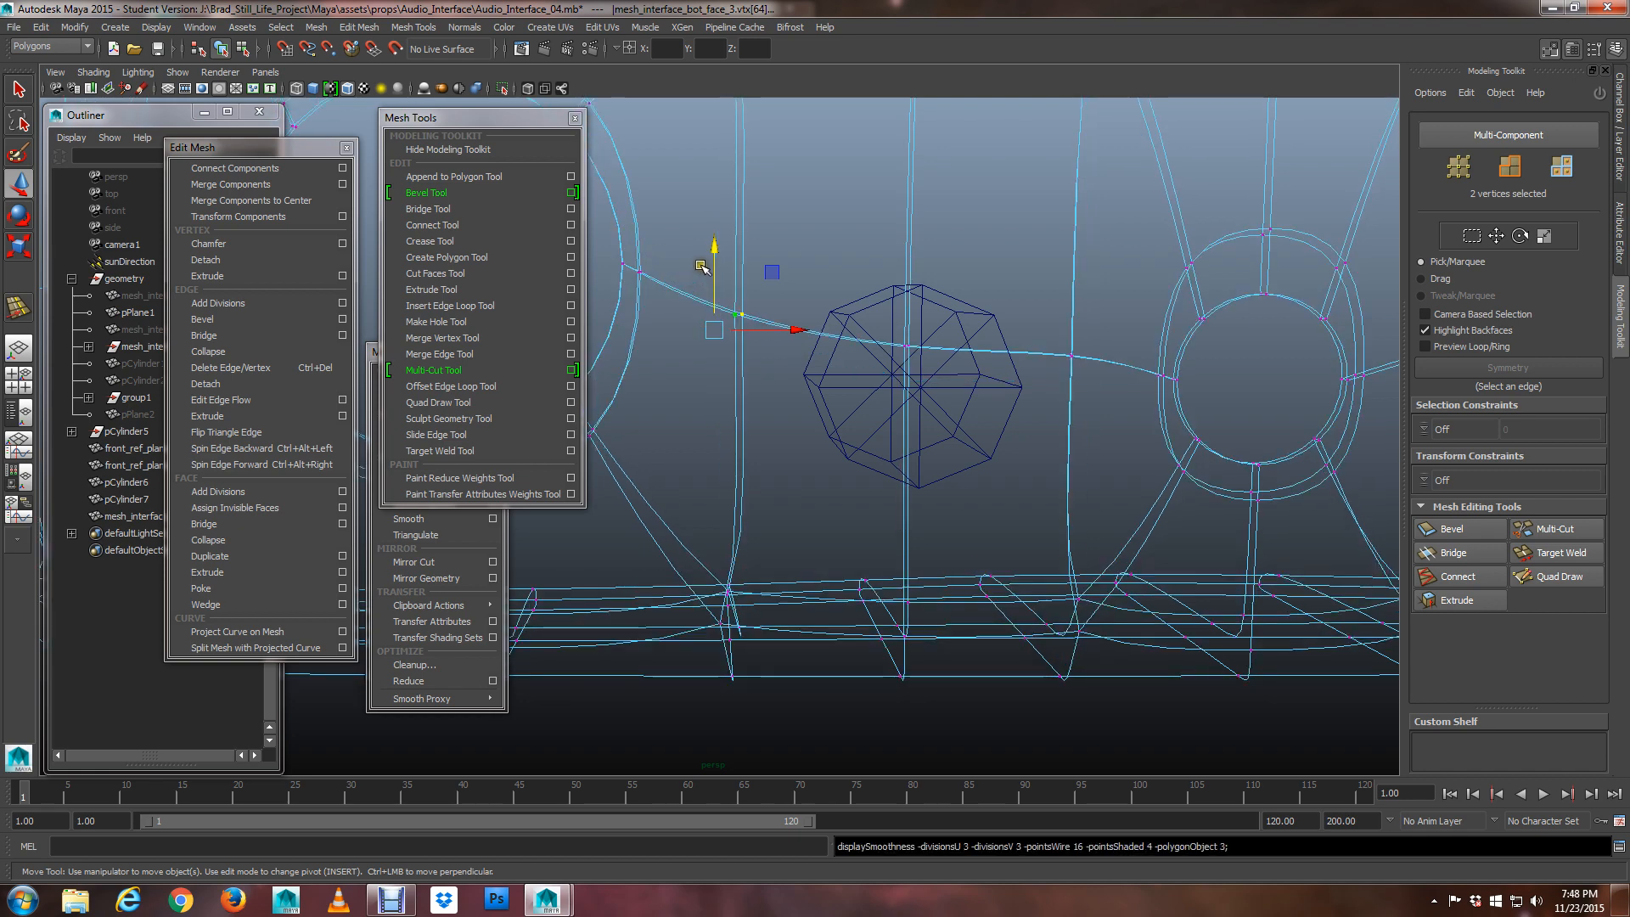
{"action": "left_click_drag", "start_coordinate": [710, 249], "coordinate": [717, 125]}
{"action": "key", "text": "ctrl+z"}
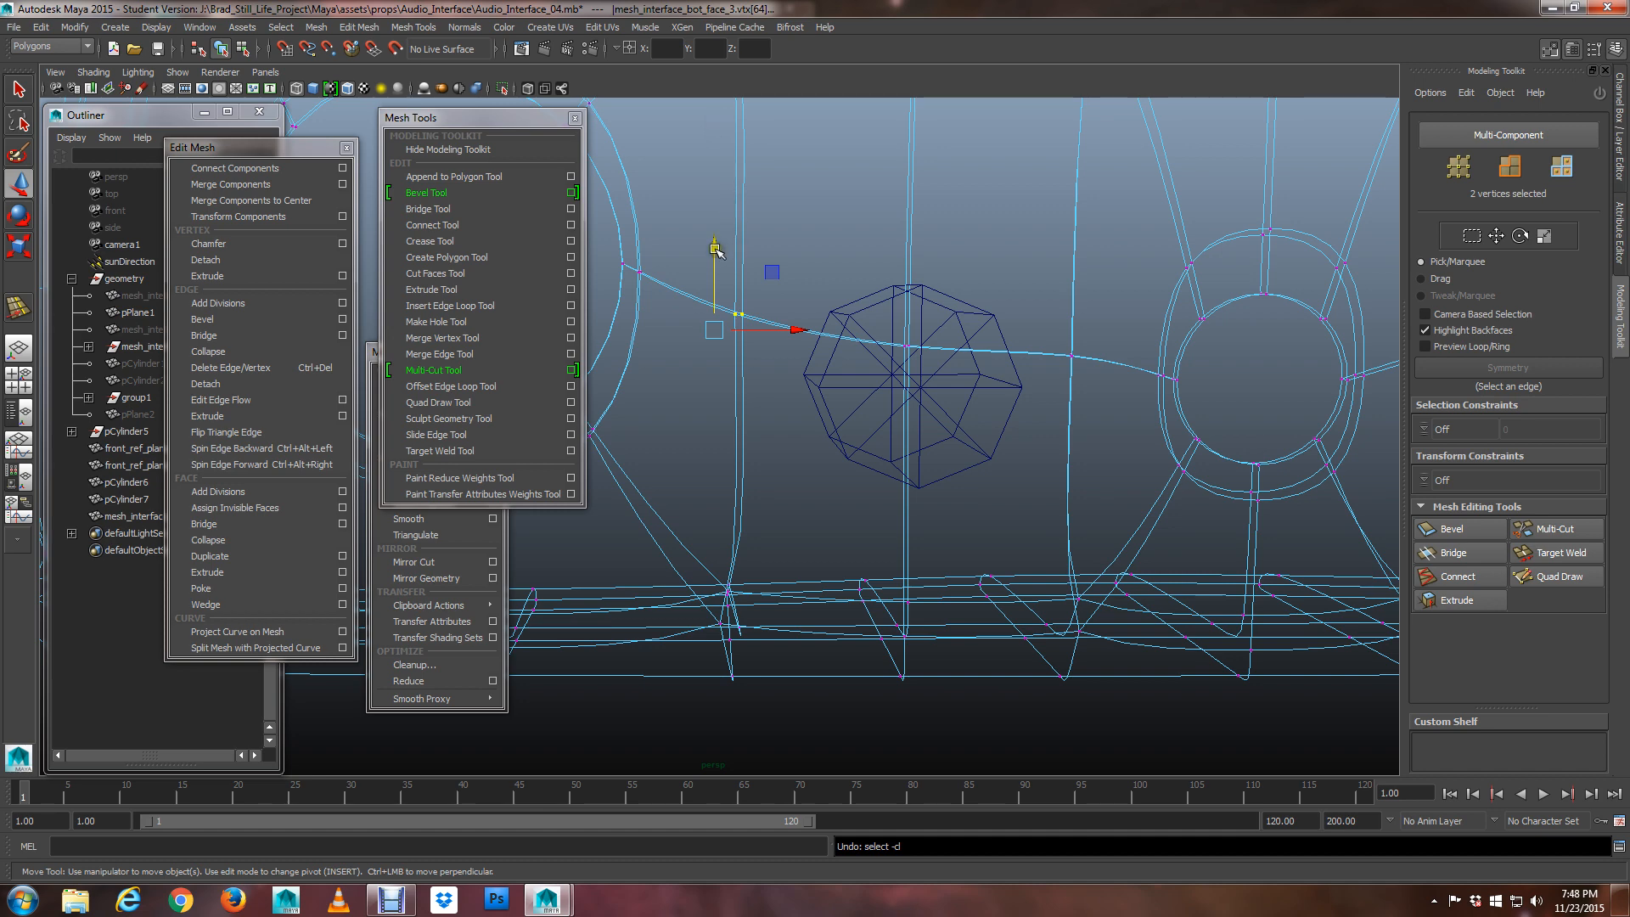
{"action": "left_click_drag", "start_coordinate": [716, 249], "coordinate": [717, 200]}
{"action": "key", "text": "ctrl+z"}
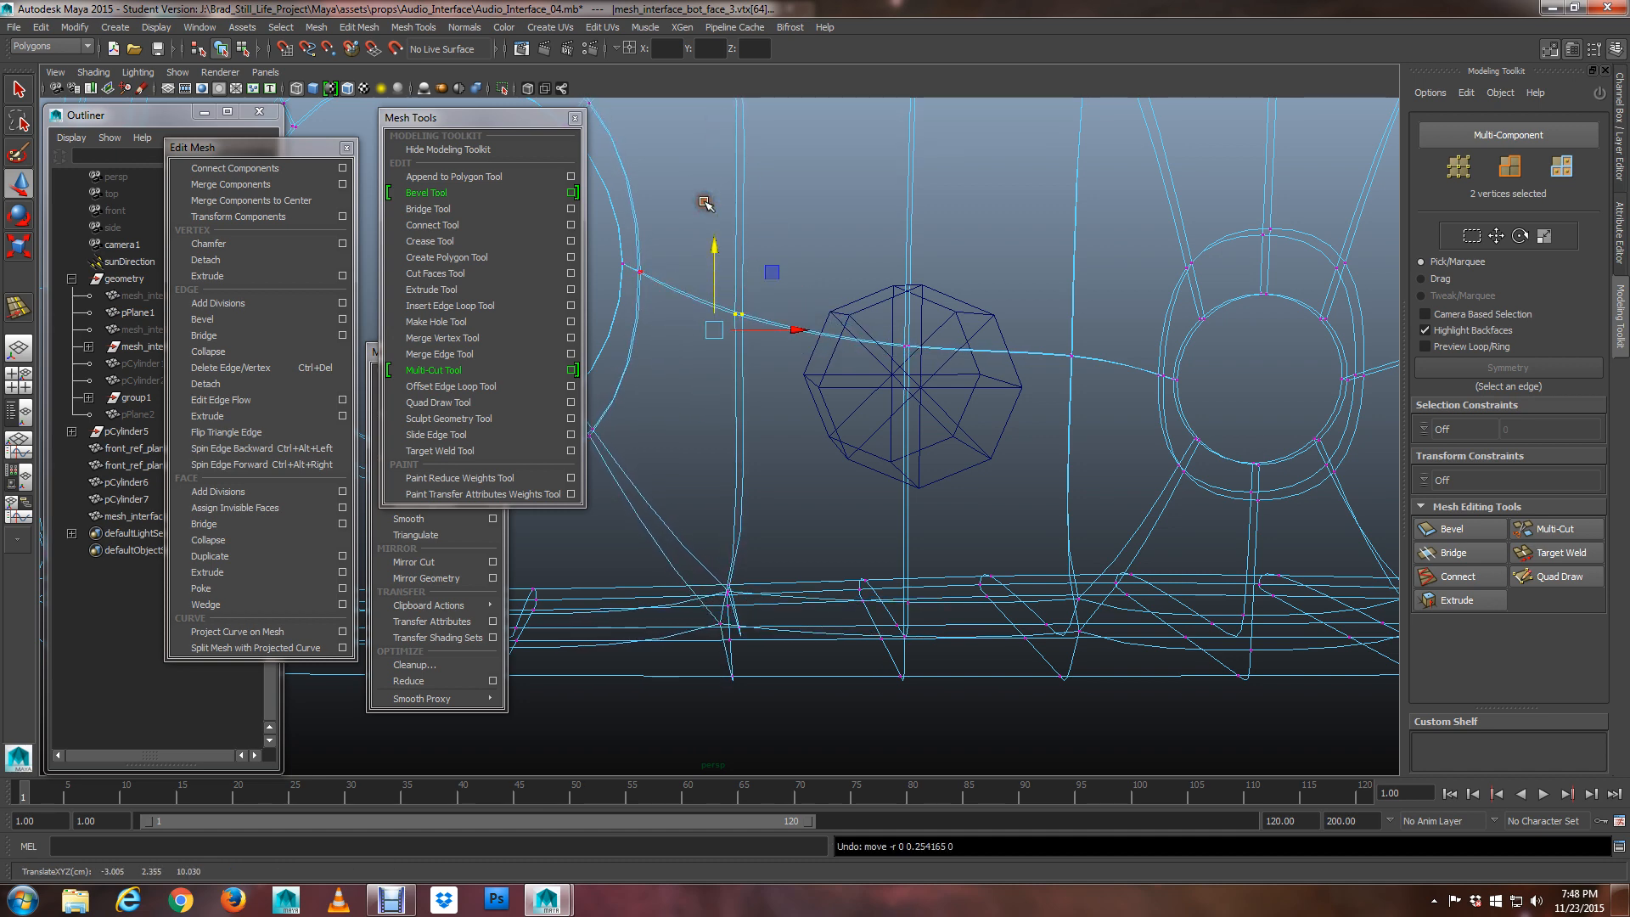
Raise the vertex pair beside the large hole slightly in the unsmoothed mesh, and check the loop's flow with smooth preview
{"action": "key", "text": "1"}
{"action": "middle_click_drag", "start_coordinate": [710, 274], "coordinate": [711, 327], "text": "alt"}
{"action": "scroll", "coordinate": [710, 327], "scroll_direction": "down", "scroll_amount": 4}
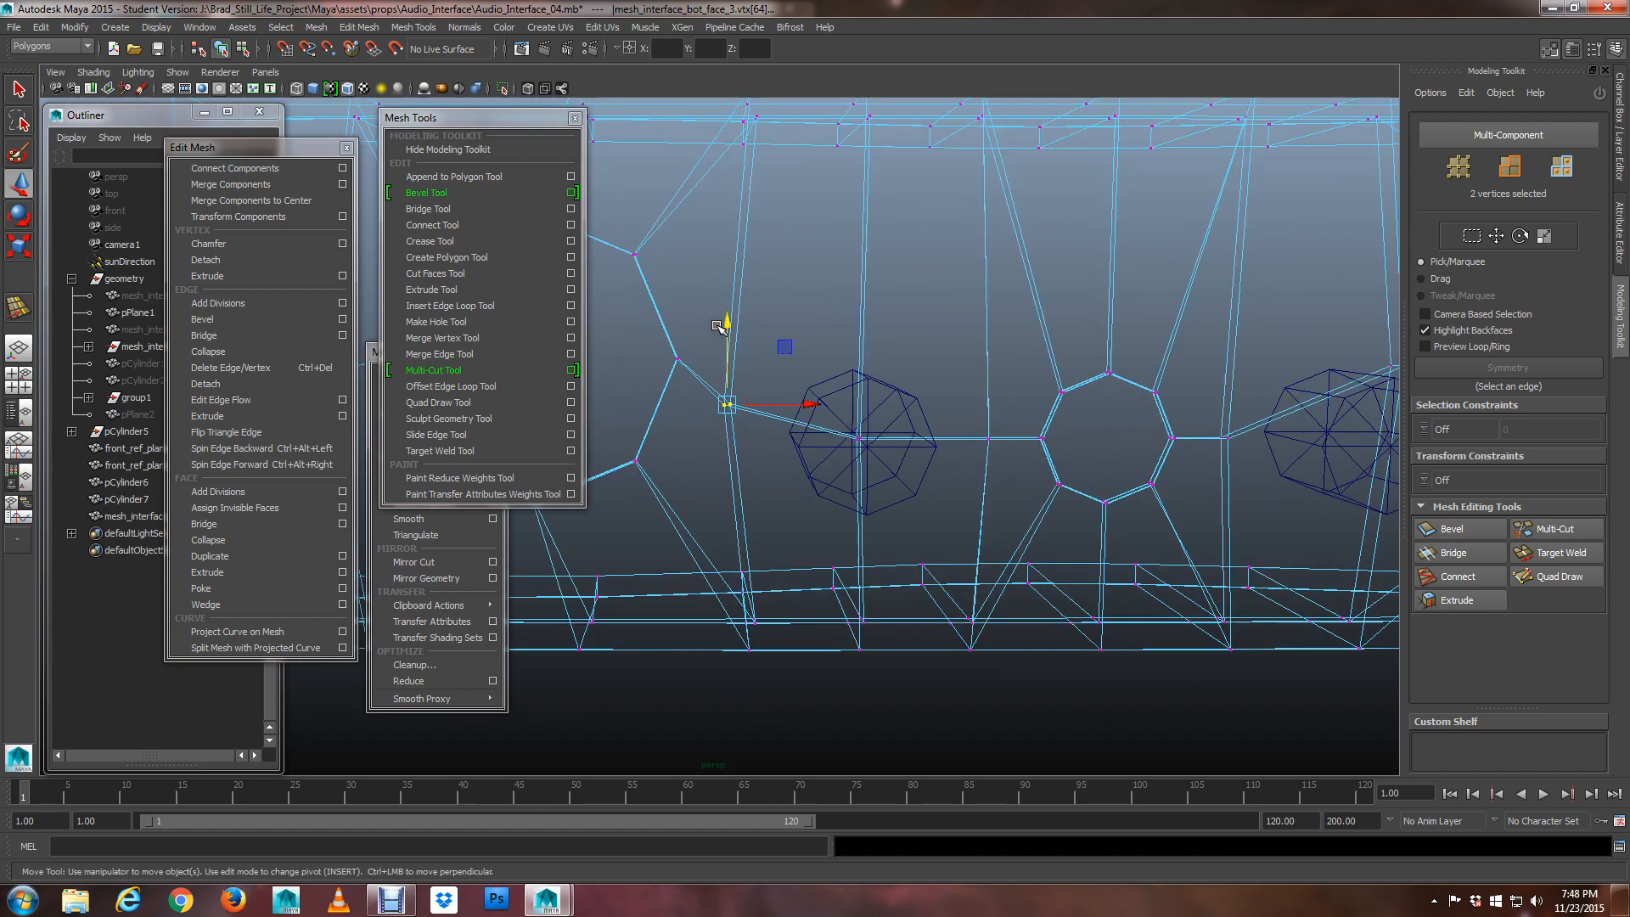
{"action": "left_click_drag", "start_coordinate": [717, 327], "coordinate": [715, 308]}
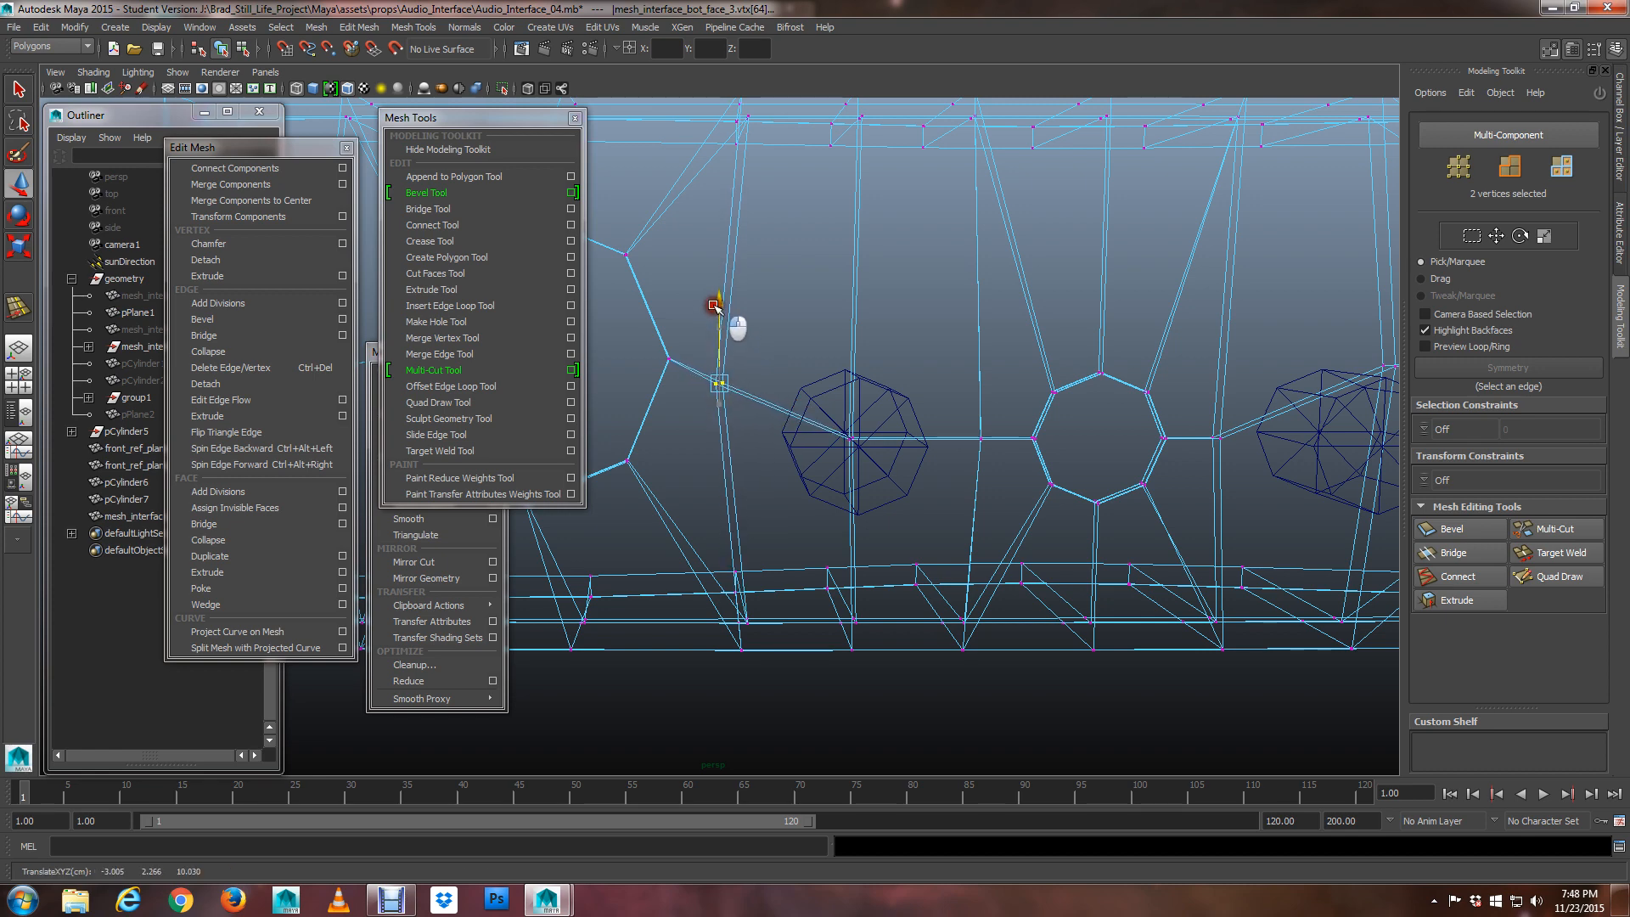
{"action": "key", "text": "3"}
{"action": "scroll", "coordinate": [716, 314], "scroll_direction": "down", "scroll_amount": 2}
{"action": "middle_click_drag", "start_coordinate": [715, 315], "coordinate": [865, 305], "text": "alt"}
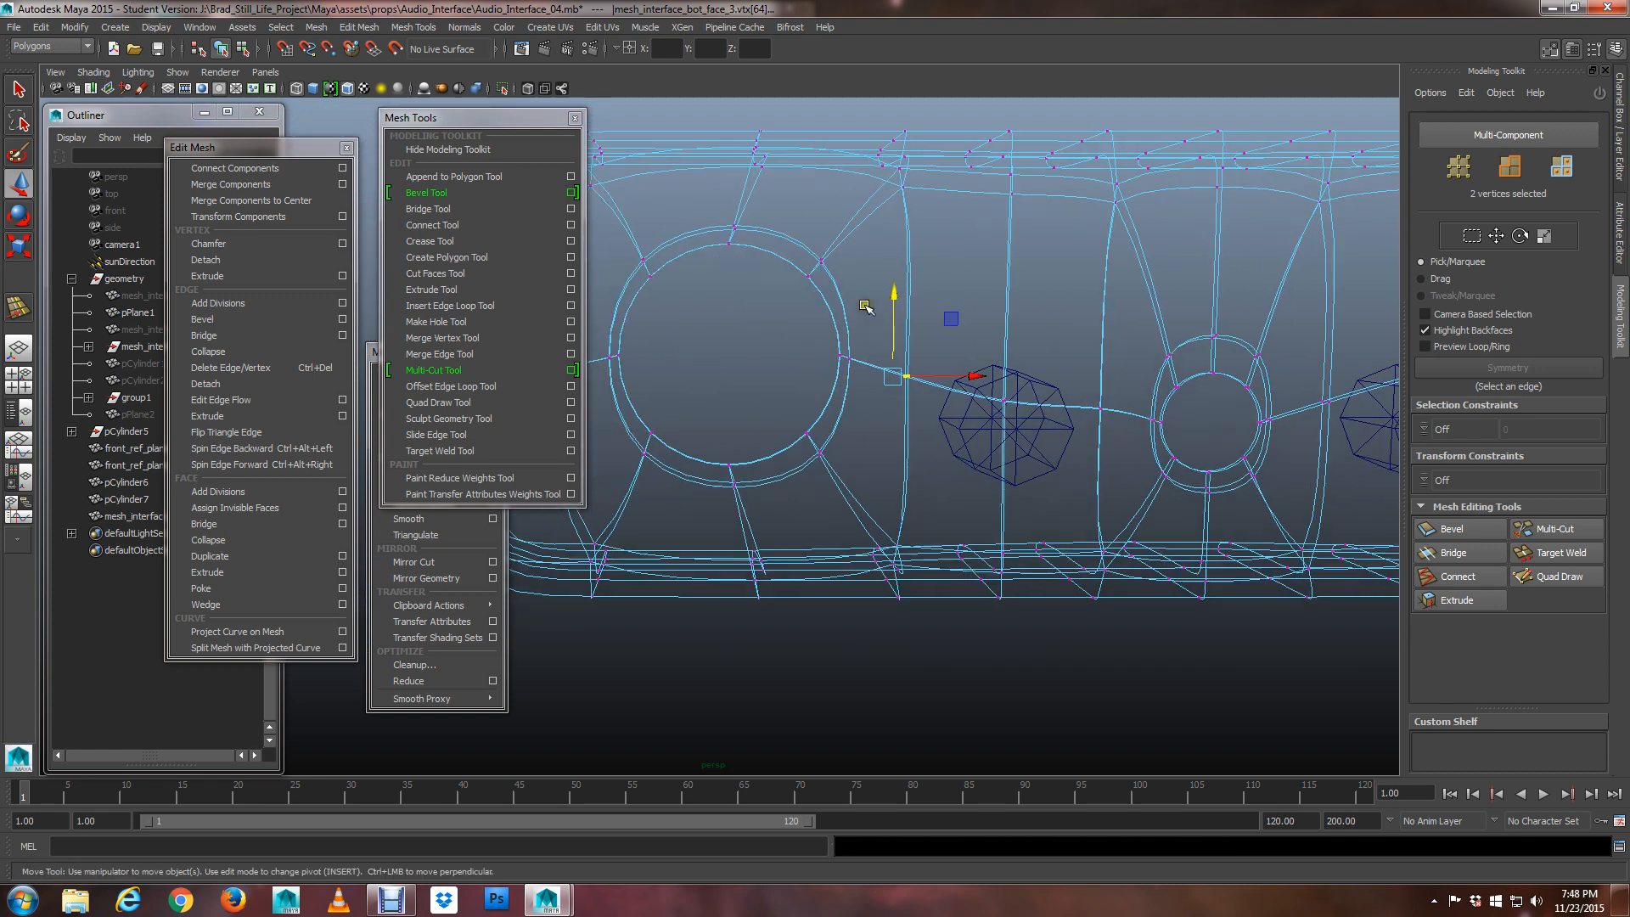
Turn off smooth preview and save the scene
{"action": "key", "text": "1"}
{"action": "key", "text": "ctrl+s"}
{"action": "scroll", "coordinate": [819, 377], "scroll_direction": "up", "scroll_amount": 4}
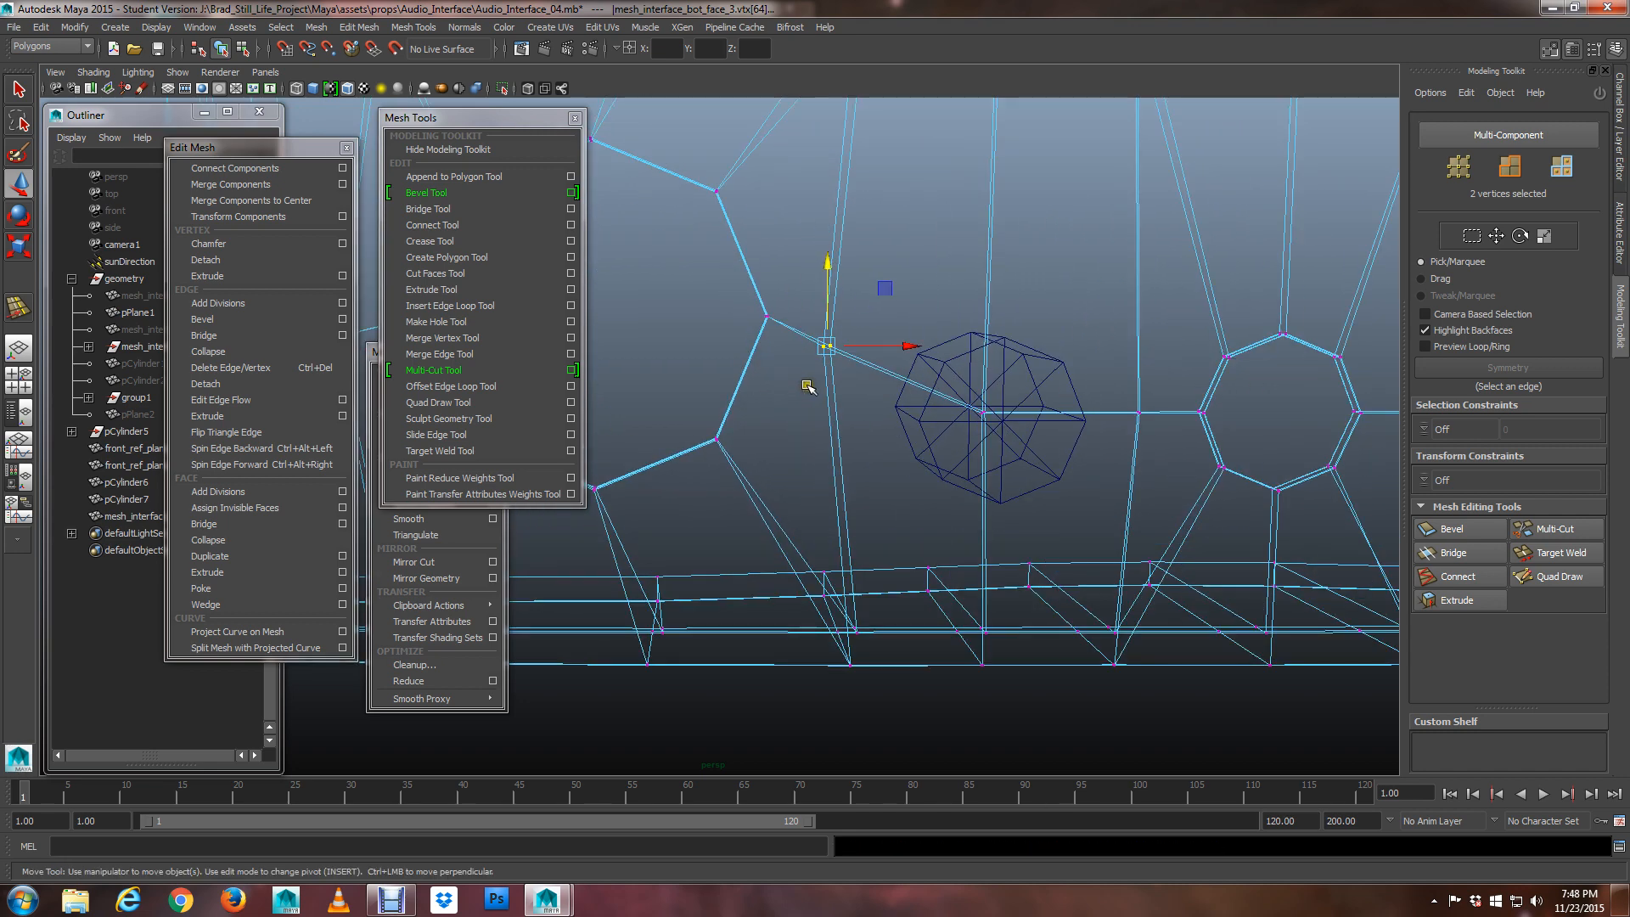
{"action": "key", "text": "q"}
{"action": "left_click", "coordinate": [781, 462]}
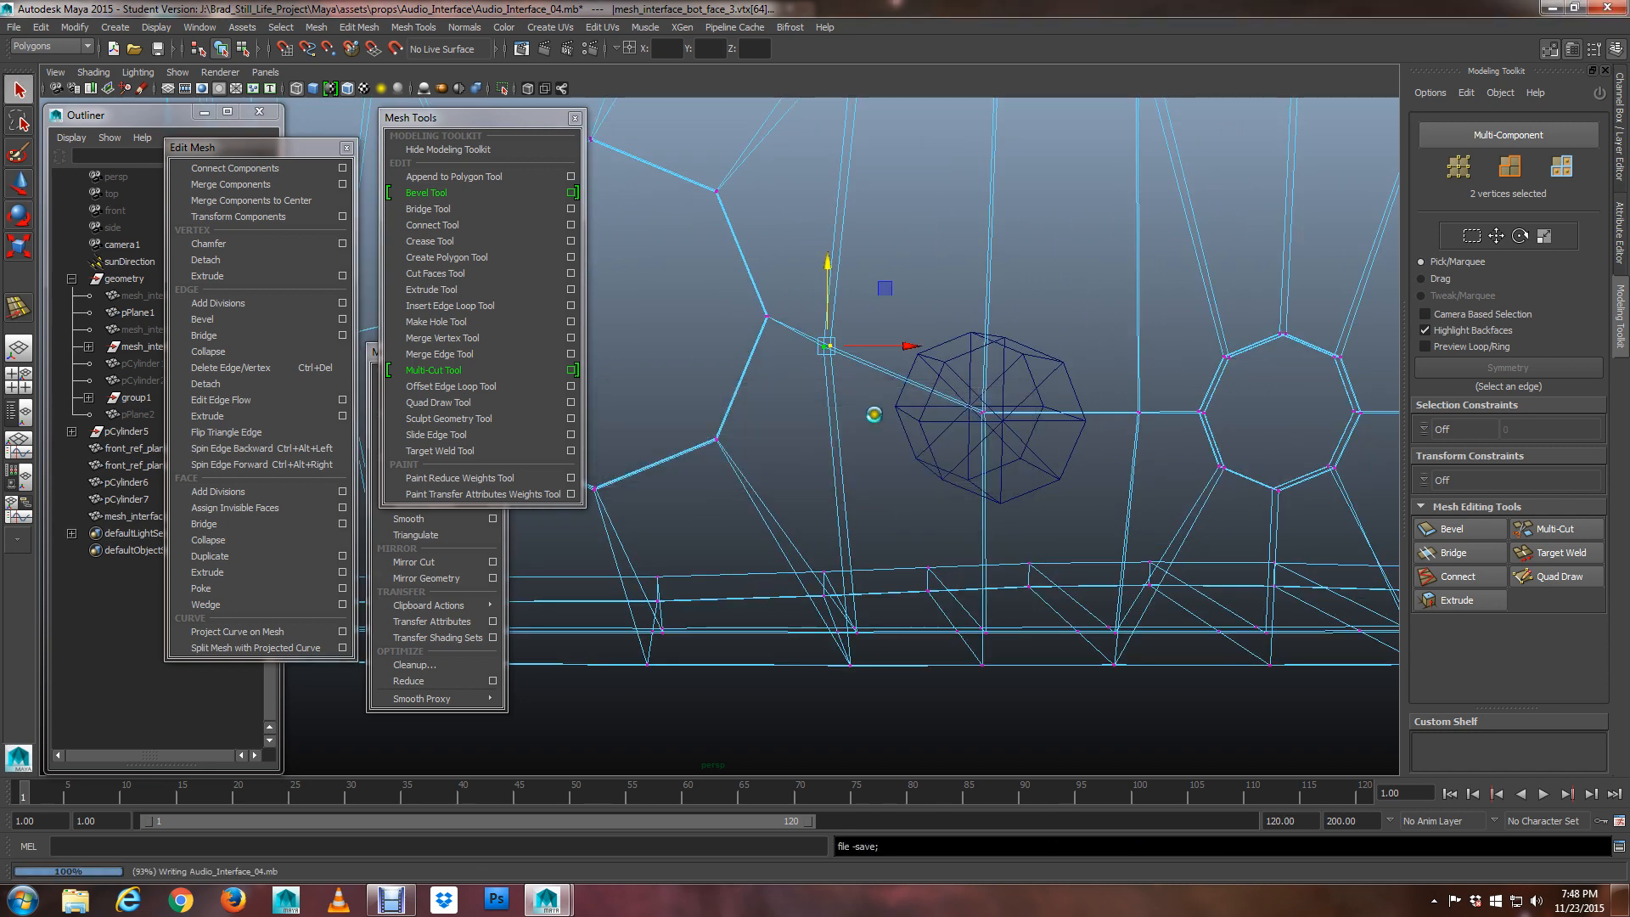
Activate the Multi-Cut tool and display the face piece shaded around the edges above the guide cylinder
{"action": "left_click_drag", "start_coordinate": [782, 462], "coordinate": [796, 388], "text": "alt"}
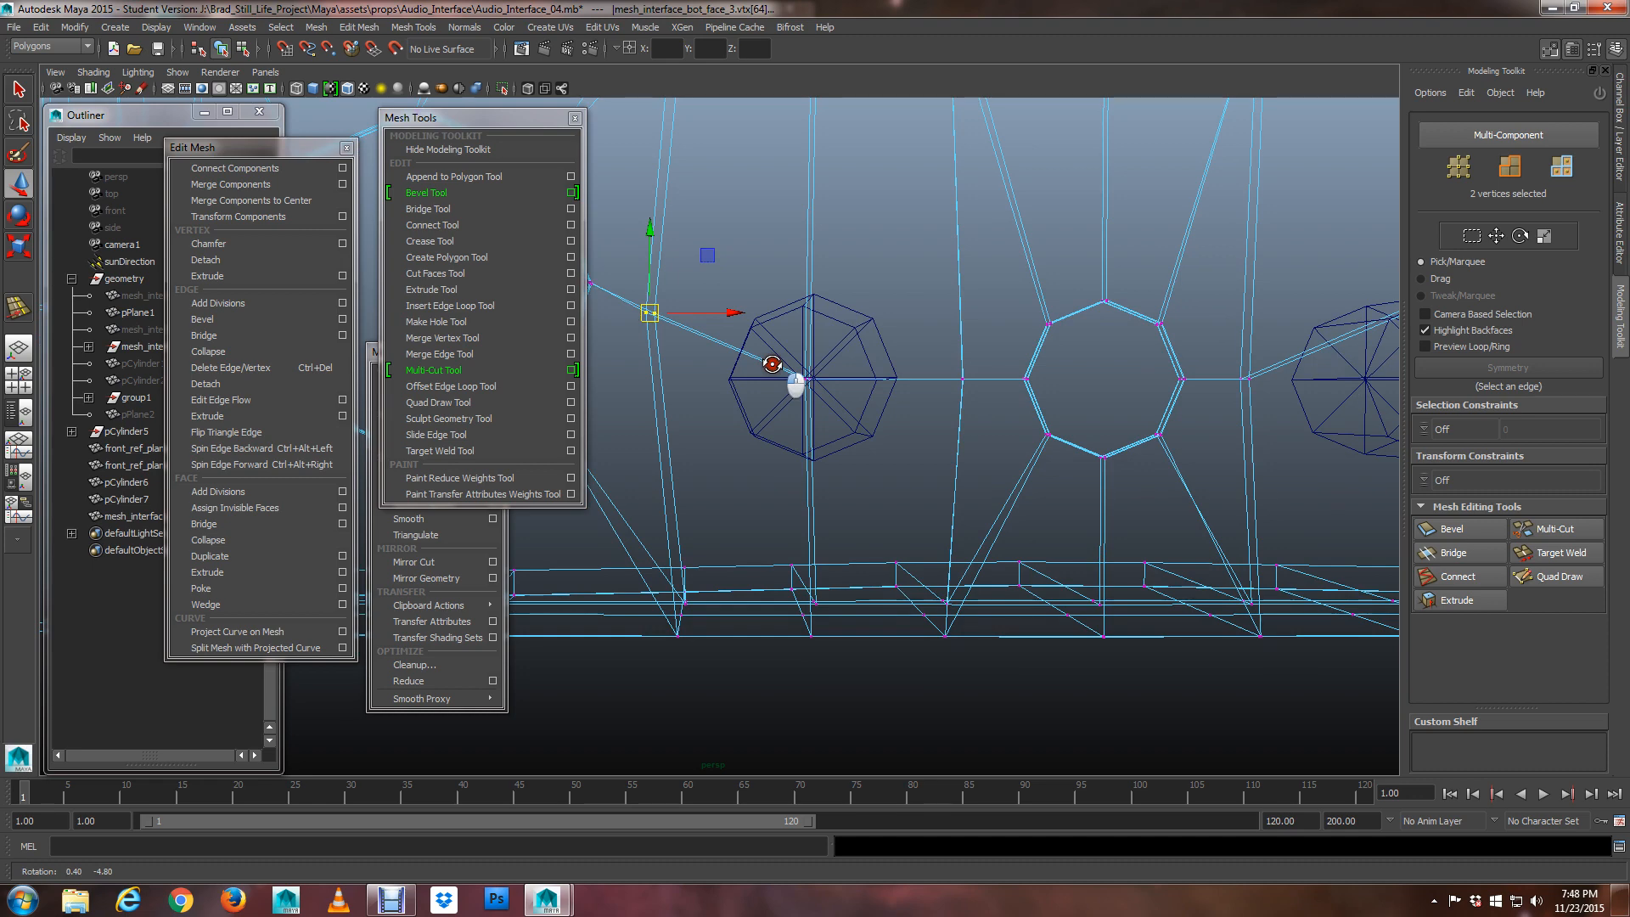
{"action": "scroll", "coordinate": [774, 361], "scroll_direction": "down", "scroll_amount": 2}
{"action": "middle_click_drag", "start_coordinate": [778, 356], "coordinate": [772, 414], "text": "alt"}
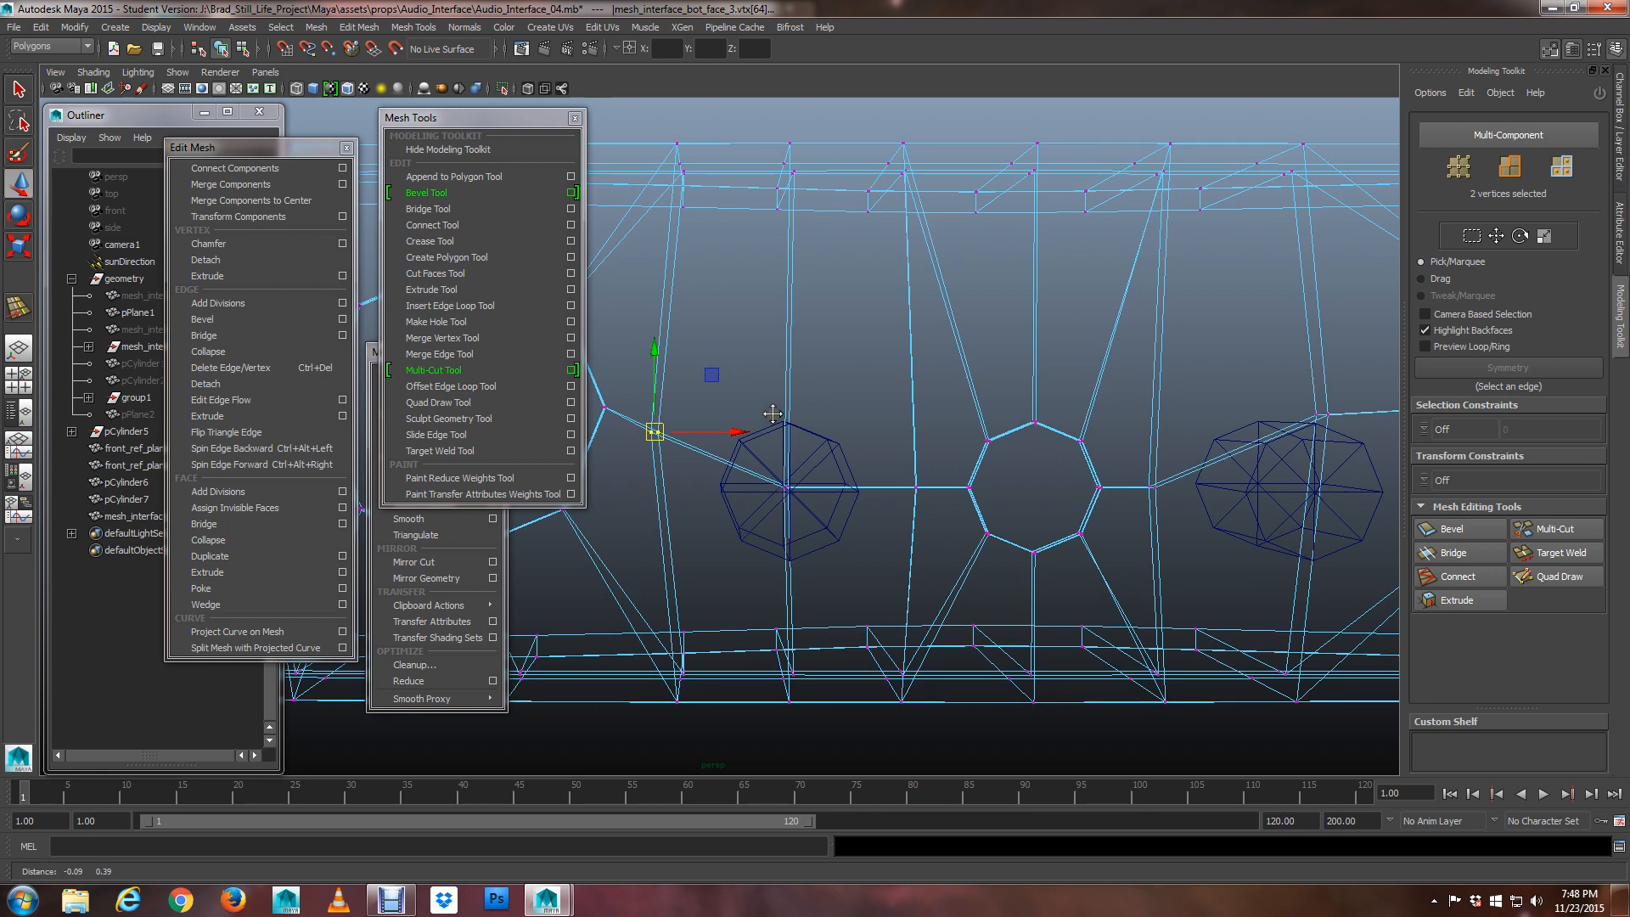
{"action": "mouse_move", "coordinate": [772, 413]}
{"action": "left_mouse_down", "text": "alt"}
{"action": "mouse_move", "coordinate": [751, 374]}
{"action": "mouse_move", "coordinate": [764, 382]}
{"action": "left_mouse_up", "text": "alt"}
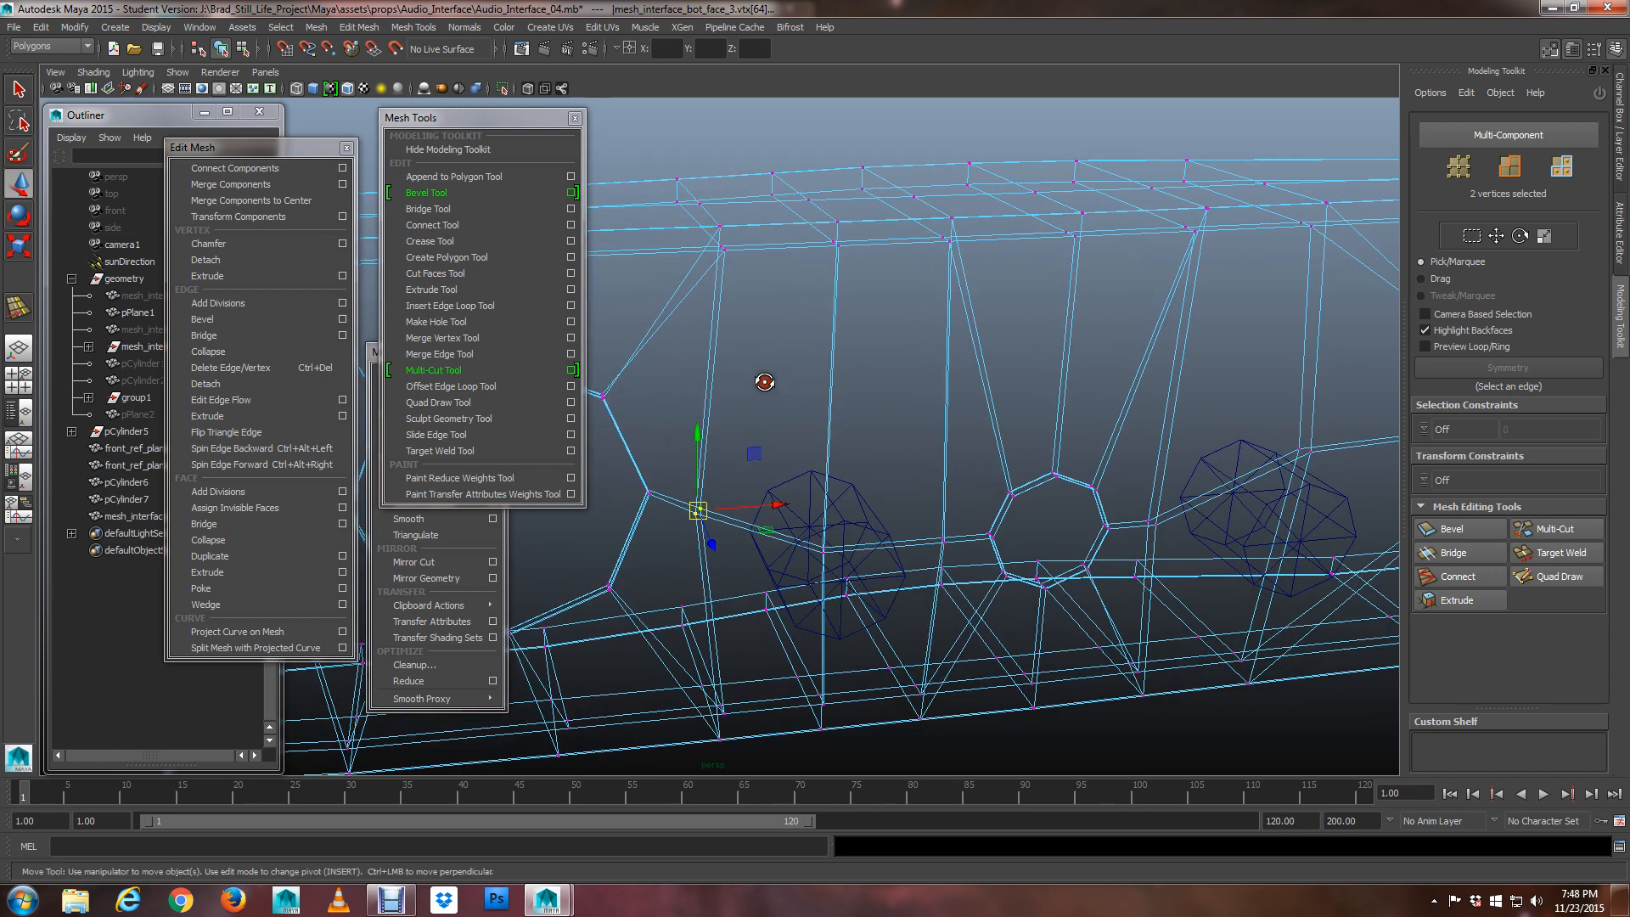
{"action": "left_click", "coordinate": [1547, 528]}
{"action": "scroll", "coordinate": [842, 363], "scroll_direction": "up", "scroll_amount": 3}
{"action": "middle_click_drag", "start_coordinate": [842, 363], "coordinate": [840, 462], "text": "alt"}
{"action": "left_click_drag", "start_coordinate": [845, 357], "coordinate": [778, 368], "text": "alt"}
{"action": "key", "text": "5"}
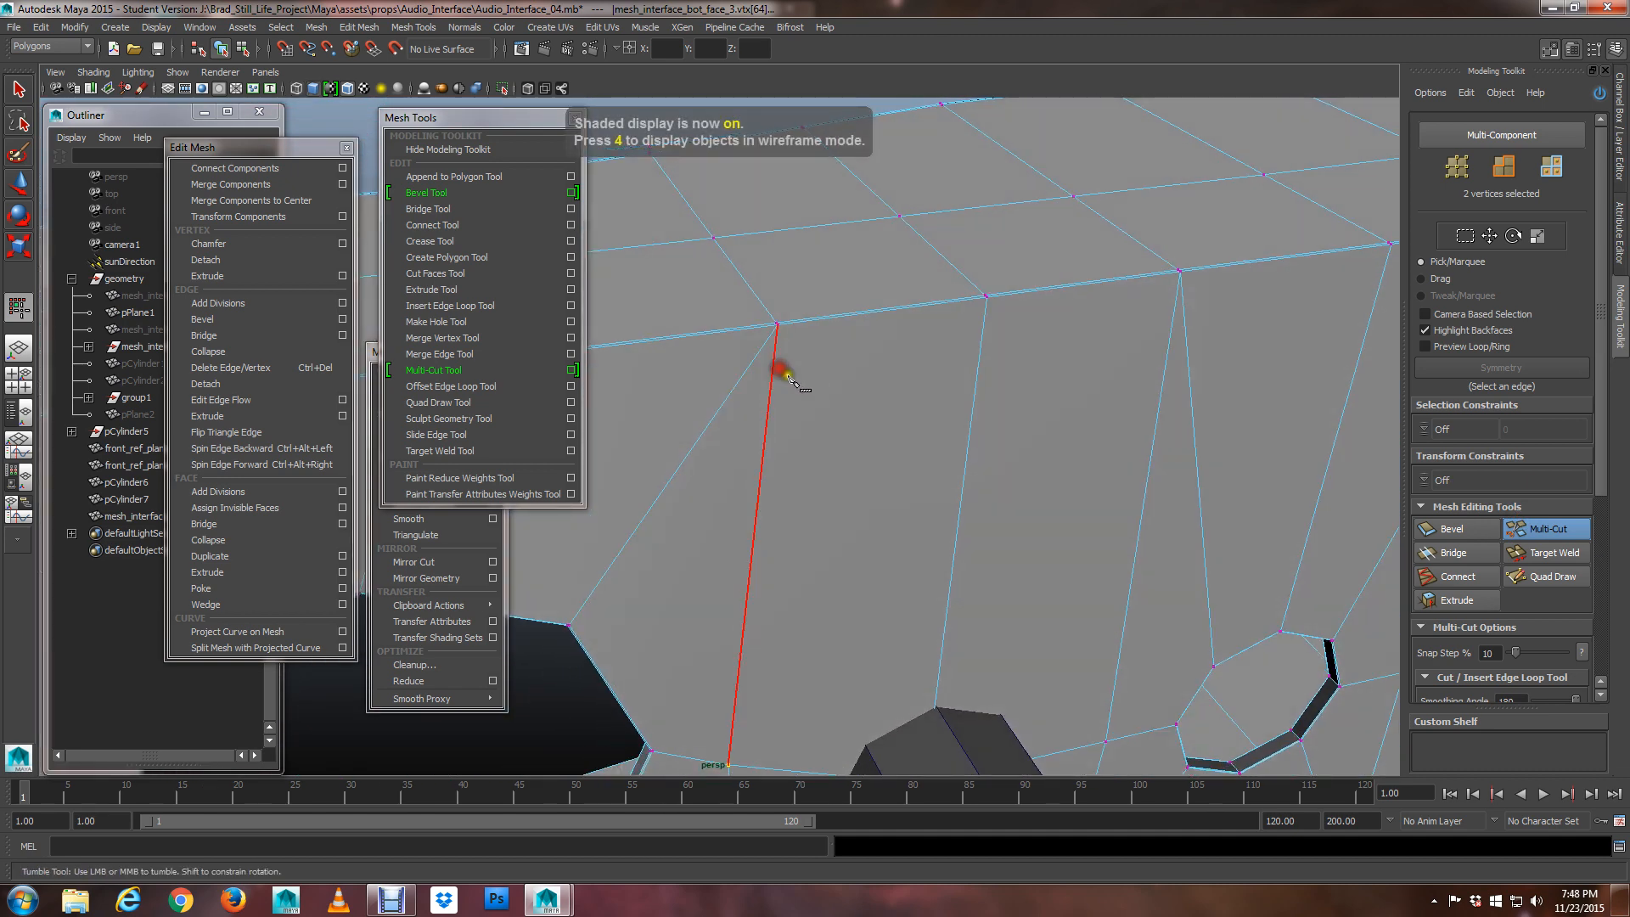
Examine the front face edges around and behind the cylinder beside the small octagonal hole, in shaded and wireframe display
{"action": "right_click_drag", "start_coordinate": [778, 367], "coordinate": [953, 466], "text": "alt"}
{"action": "middle_click_drag", "start_coordinate": [892, 151], "coordinate": [851, 393], "text": "alt"}
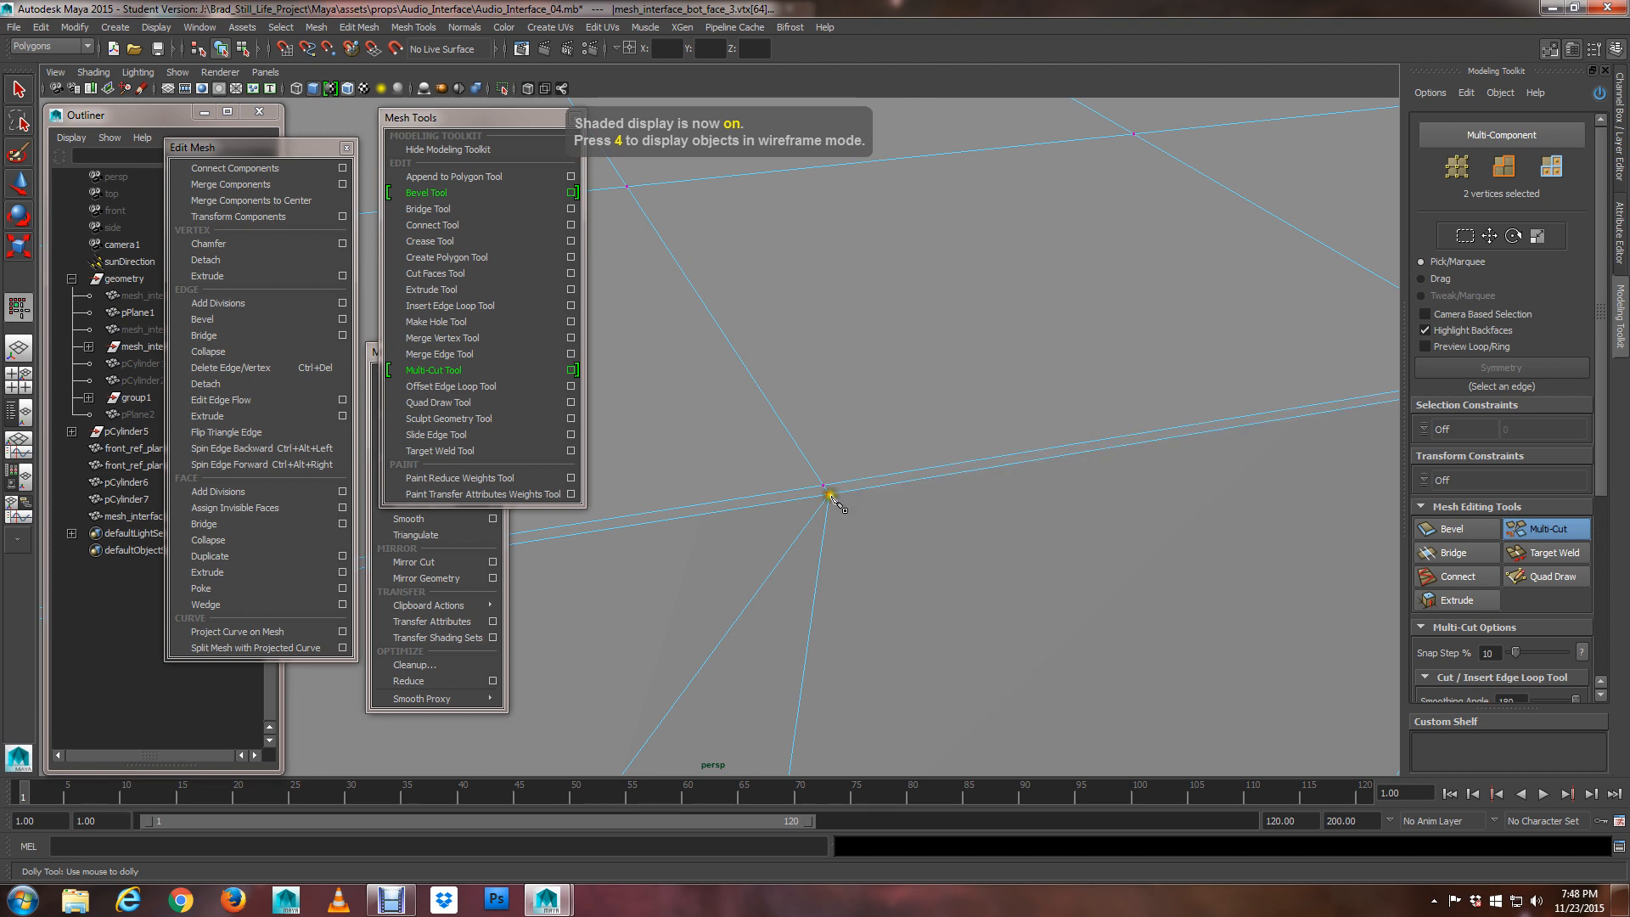
{"action": "scroll", "coordinate": [831, 494], "scroll_direction": "down", "scroll_amount": 4}
{"action": "middle_click_drag", "start_coordinate": [876, 522], "coordinate": [764, 216], "text": "alt"}
{"action": "scroll", "coordinate": [747, 229], "scroll_direction": "up", "scroll_amount": 3}
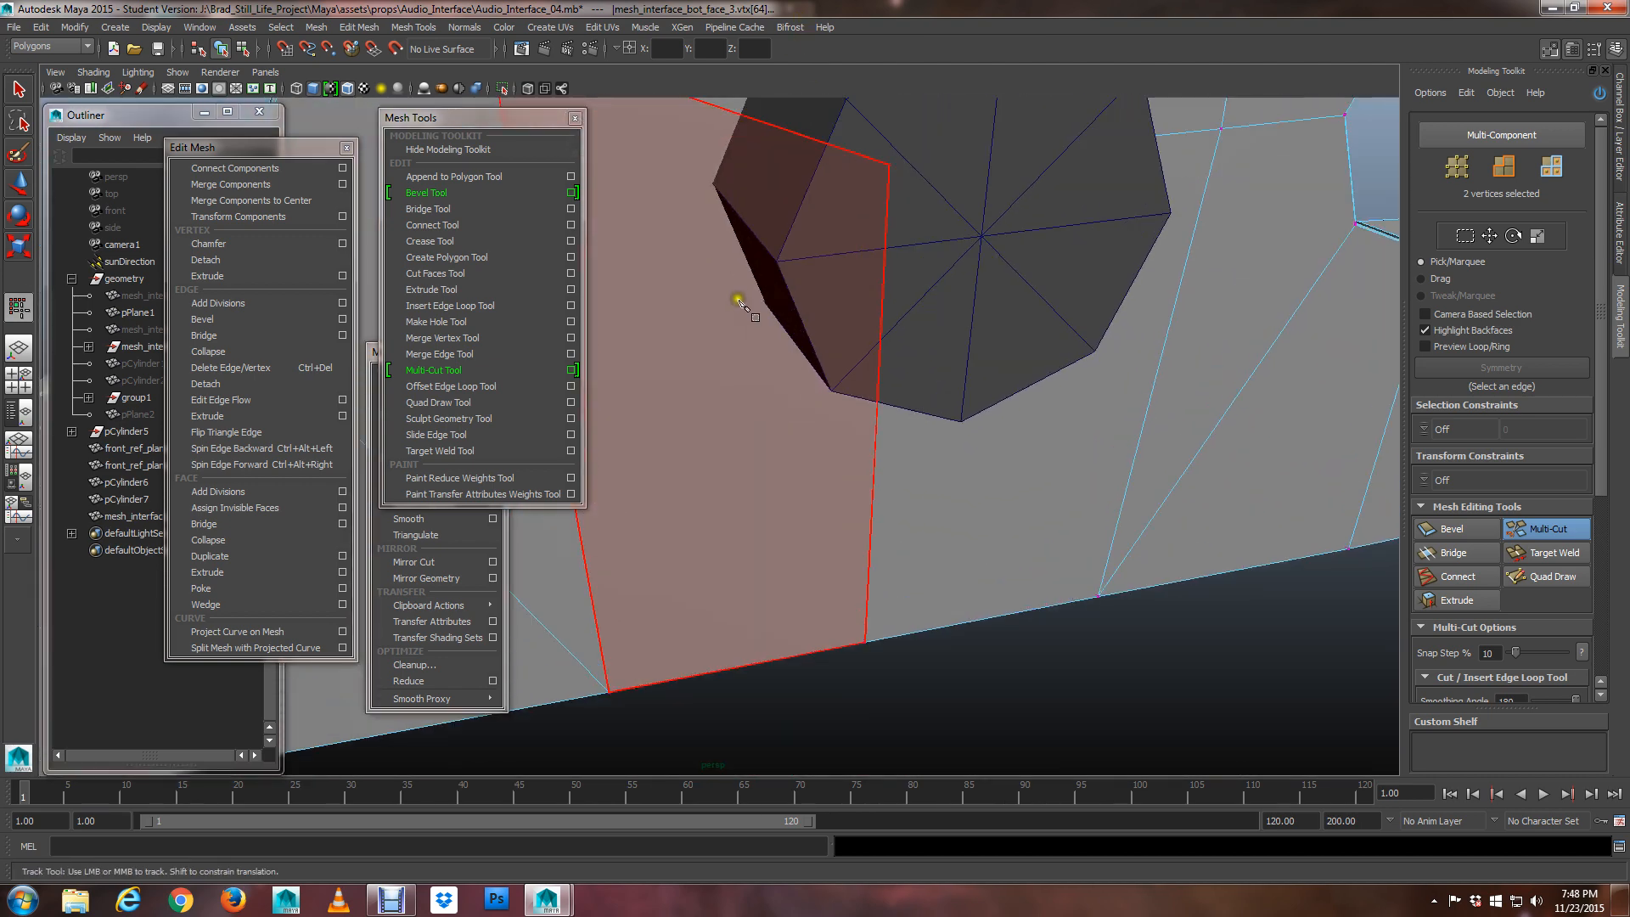
{"action": "middle_click_drag", "start_coordinate": [739, 297], "coordinate": [709, 482], "text": "alt"}
{"action": "left_click_drag", "start_coordinate": [708, 483], "coordinate": [711, 463], "text": "alt"}
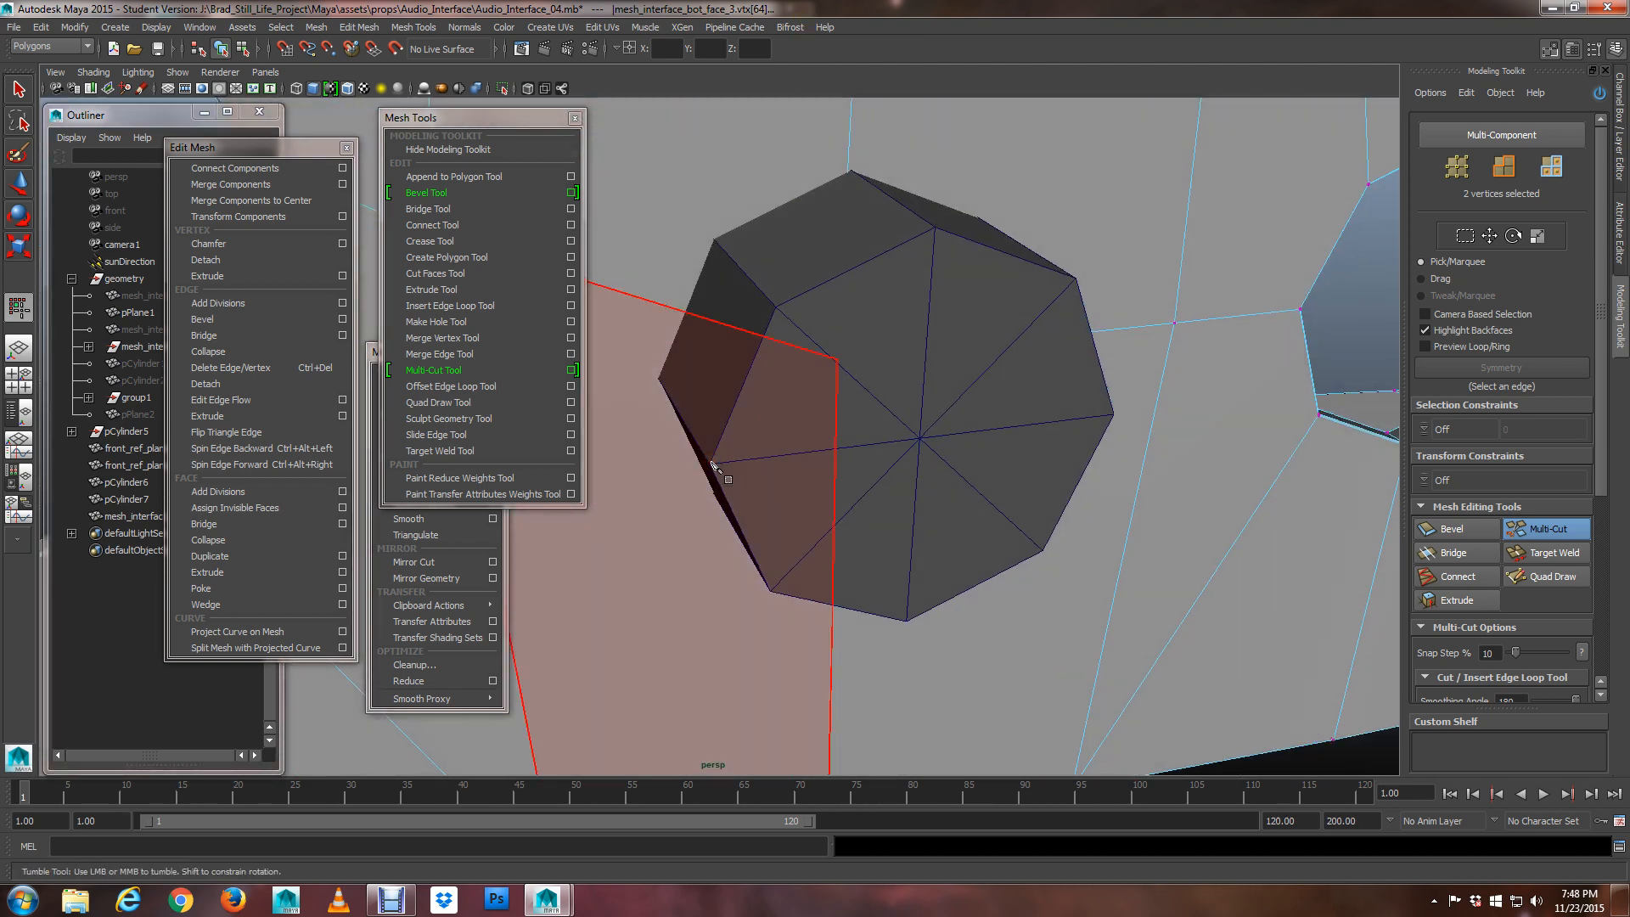
{"action": "key", "text": "4"}
{"action": "scroll", "coordinate": [711, 463], "scroll_direction": "down", "scroll_amount": 6}
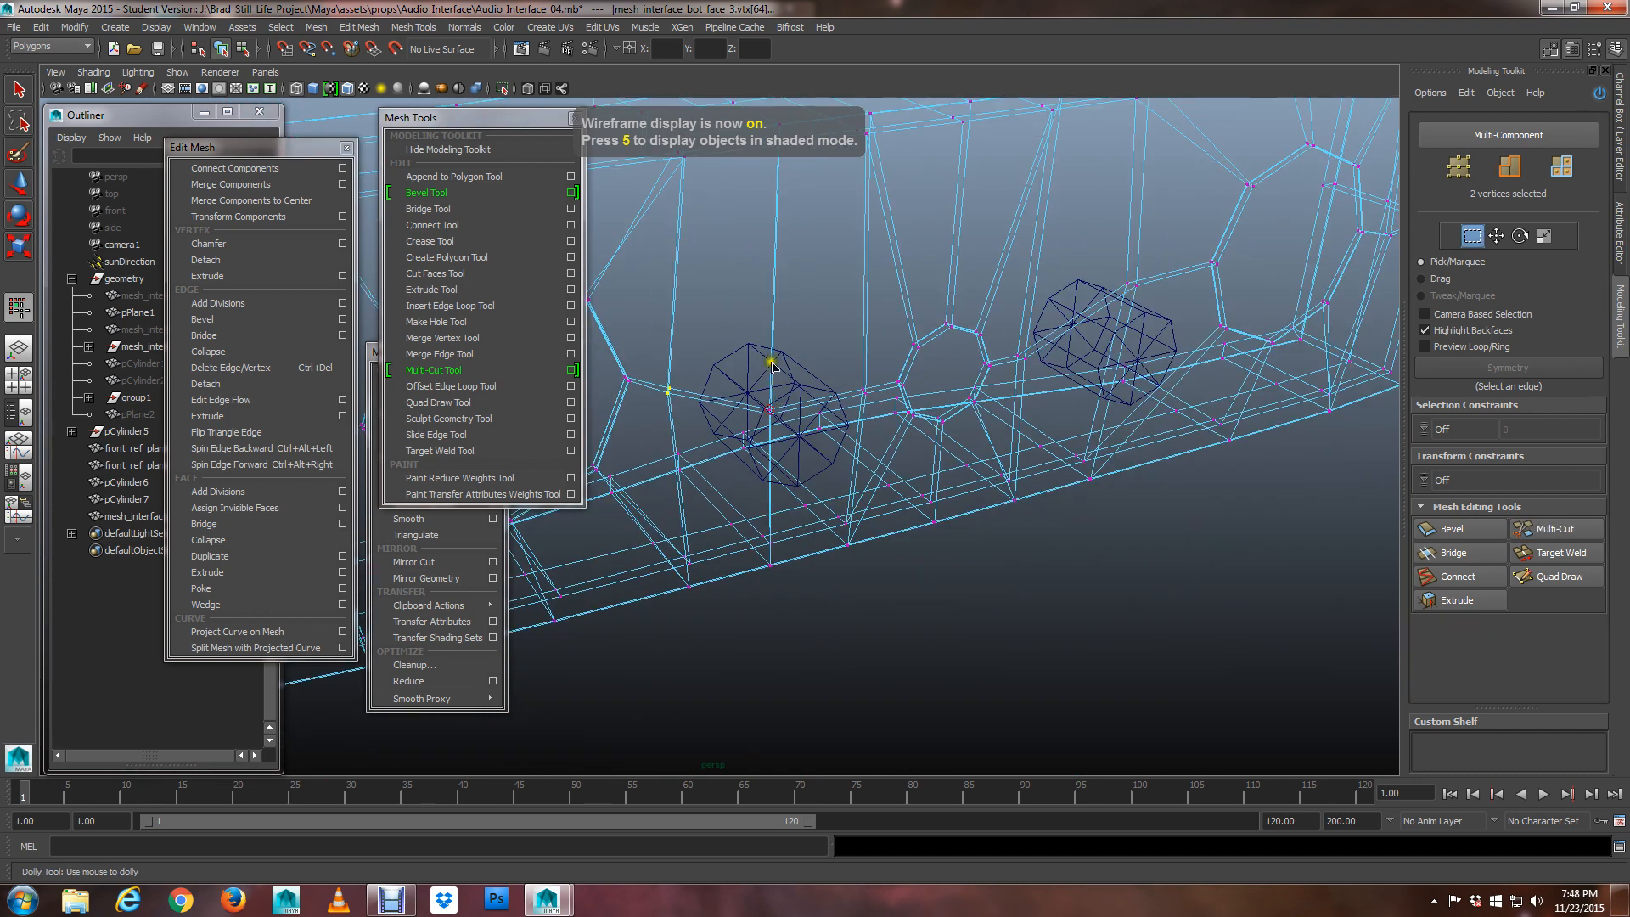
{"action": "middle_click_drag", "start_coordinate": [770, 365], "coordinate": [799, 487], "text": "alt"}
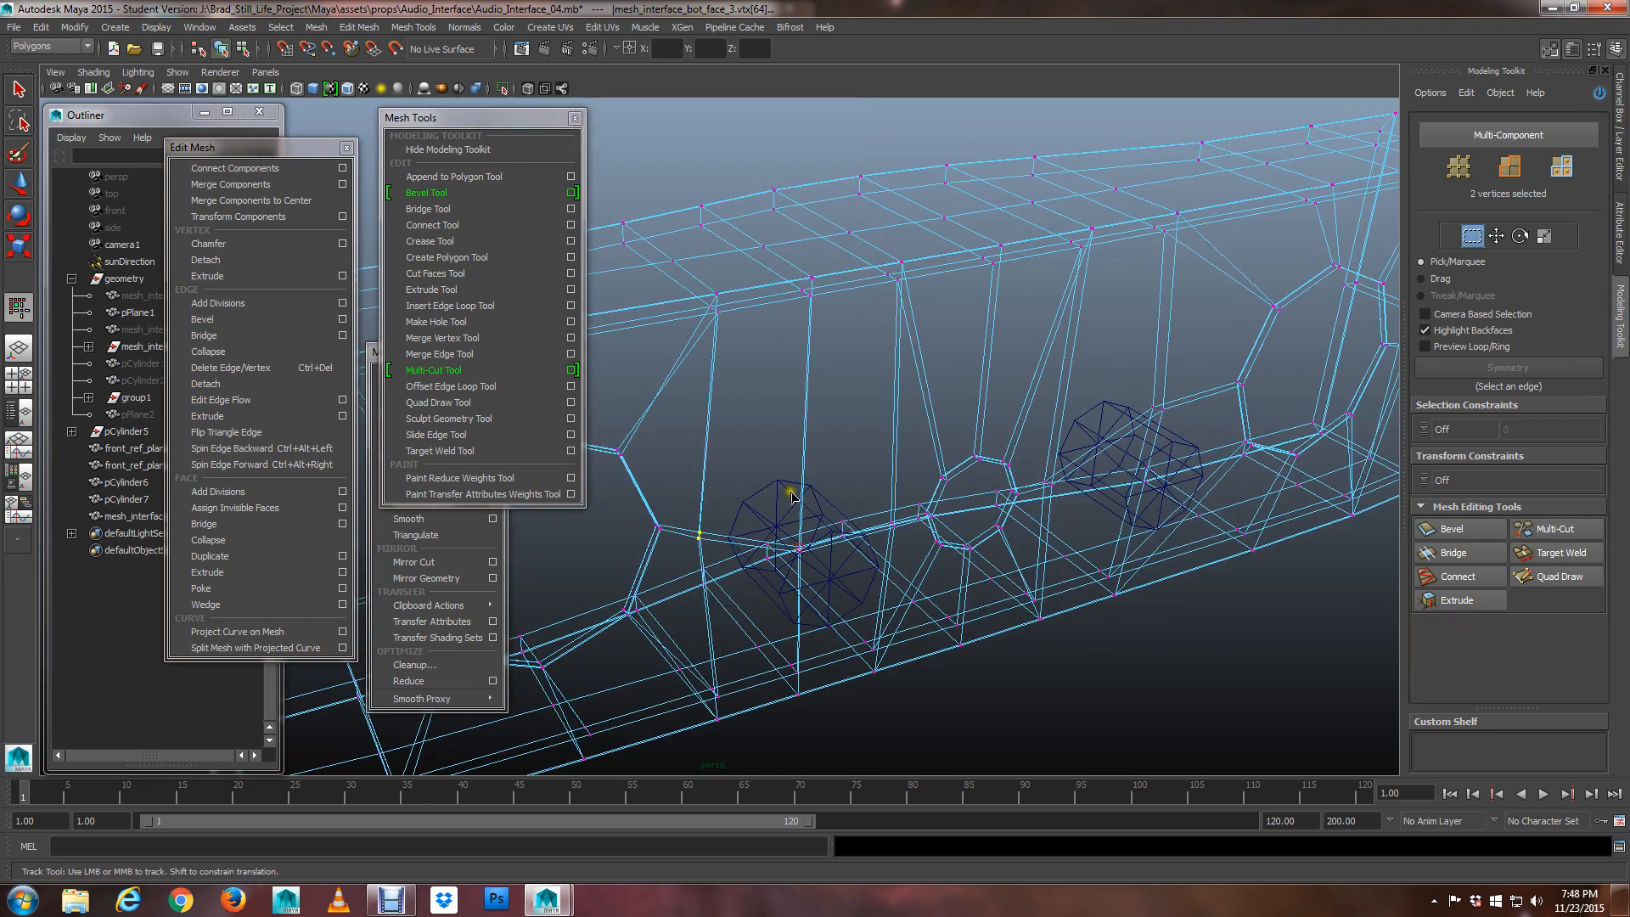
Leave component editing, select pCylinder6 on the front face, restore shaded display and hide the cylinder
{"action": "right_click", "coordinate": [797, 490]}
{"action": "left_click_drag", "start_coordinate": [790, 490], "coordinate": [754, 475], "text": "alt"}
{"action": "left_click", "coordinate": [743, 483]}
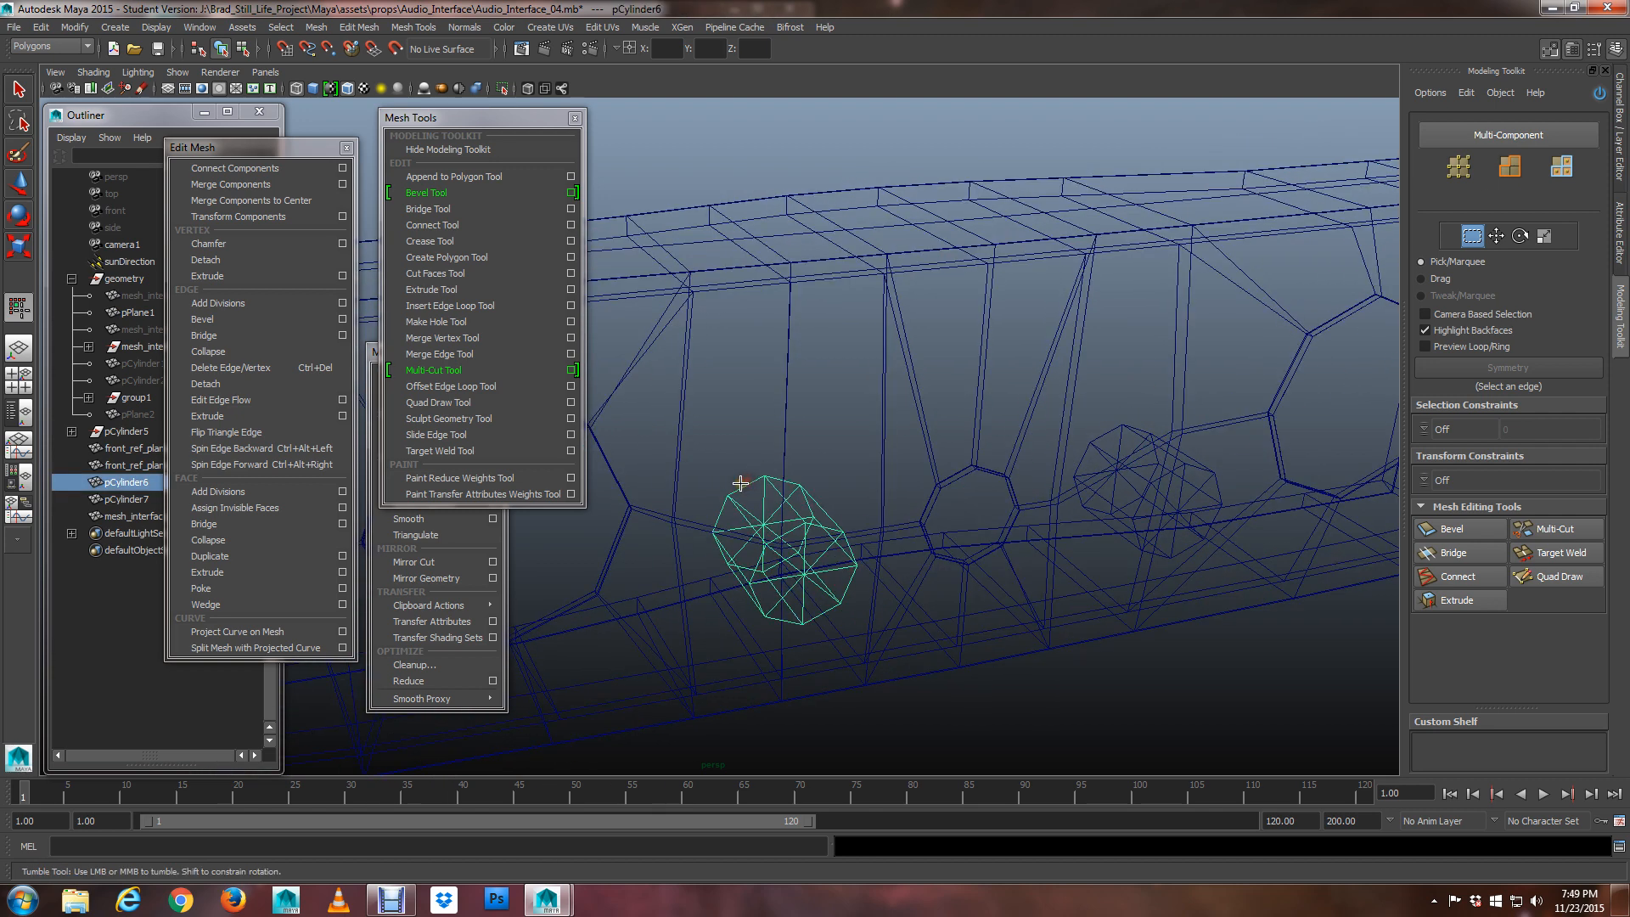
{"action": "key", "text": "5"}
{"action": "right_click", "coordinate": [797, 510]}
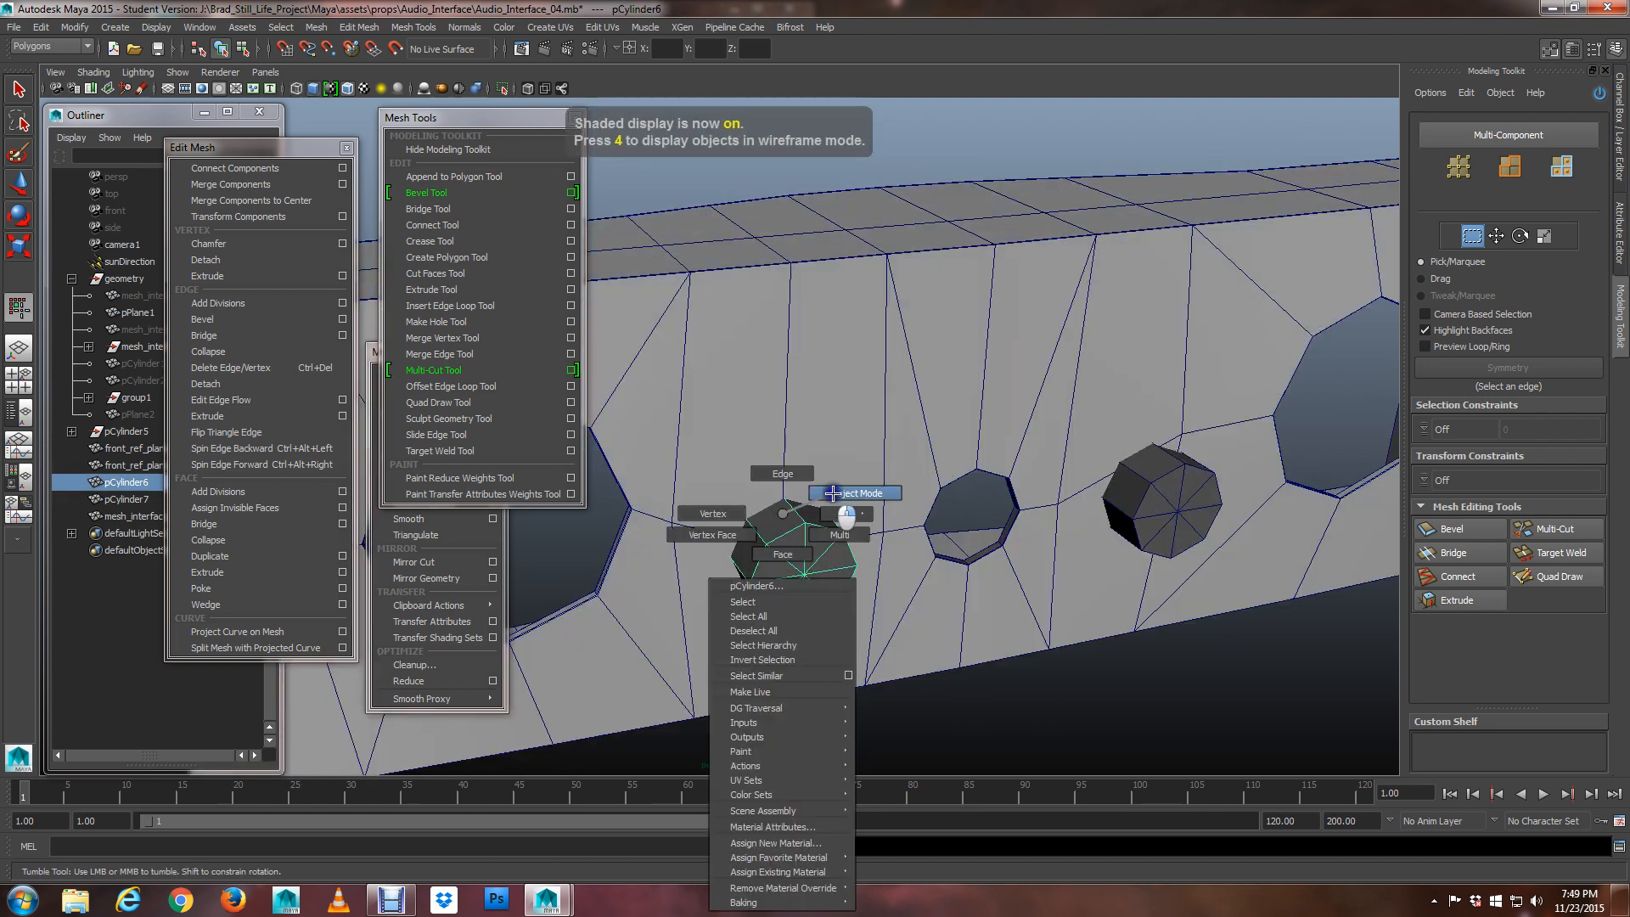
{"action": "key", "text": "w"}
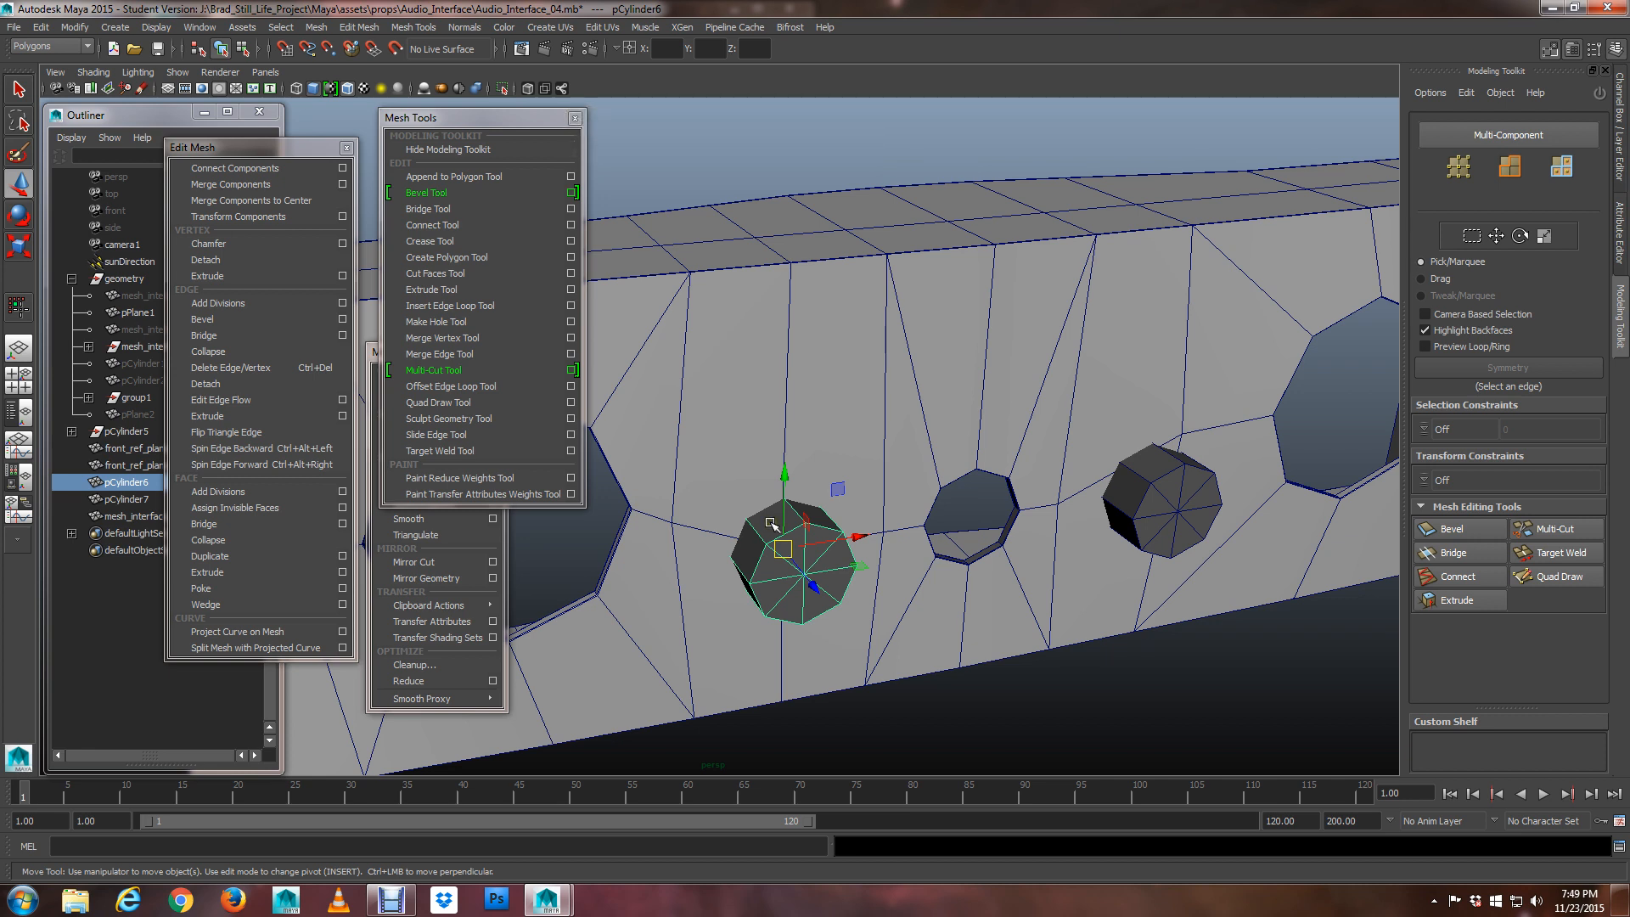
{"action": "key", "text": "ctrl+h"}
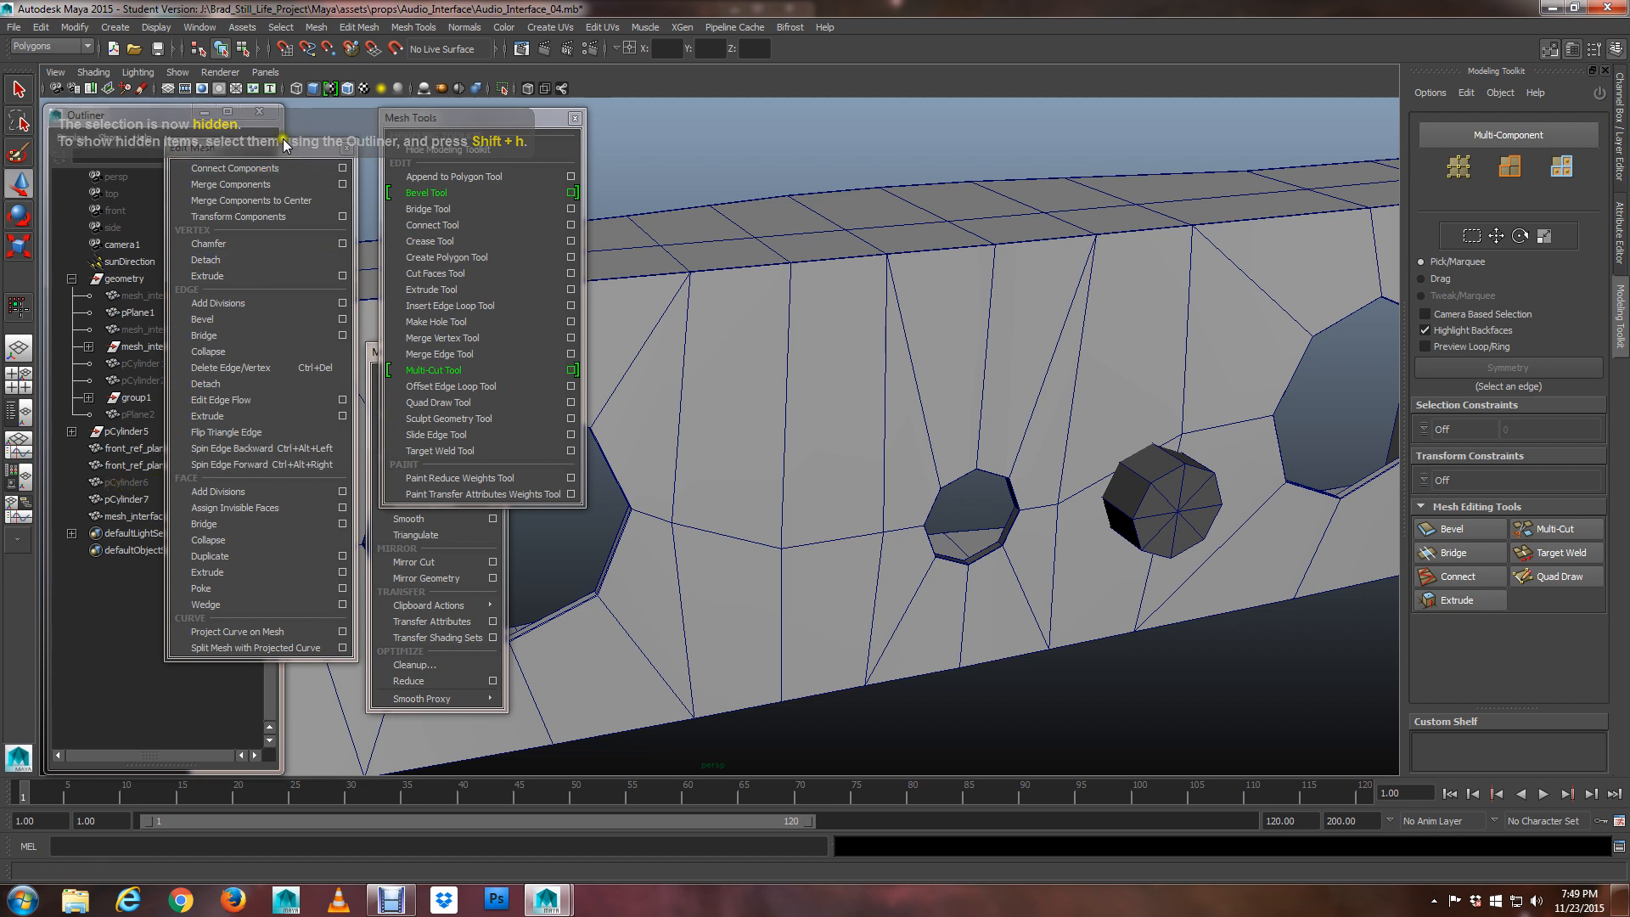
Move the floating Edit Mesh menu clear of the Outliner, and show and rehide pCylinder6
{"action": "left_click_drag", "start_coordinate": [274, 151], "coordinate": [384, 144]}
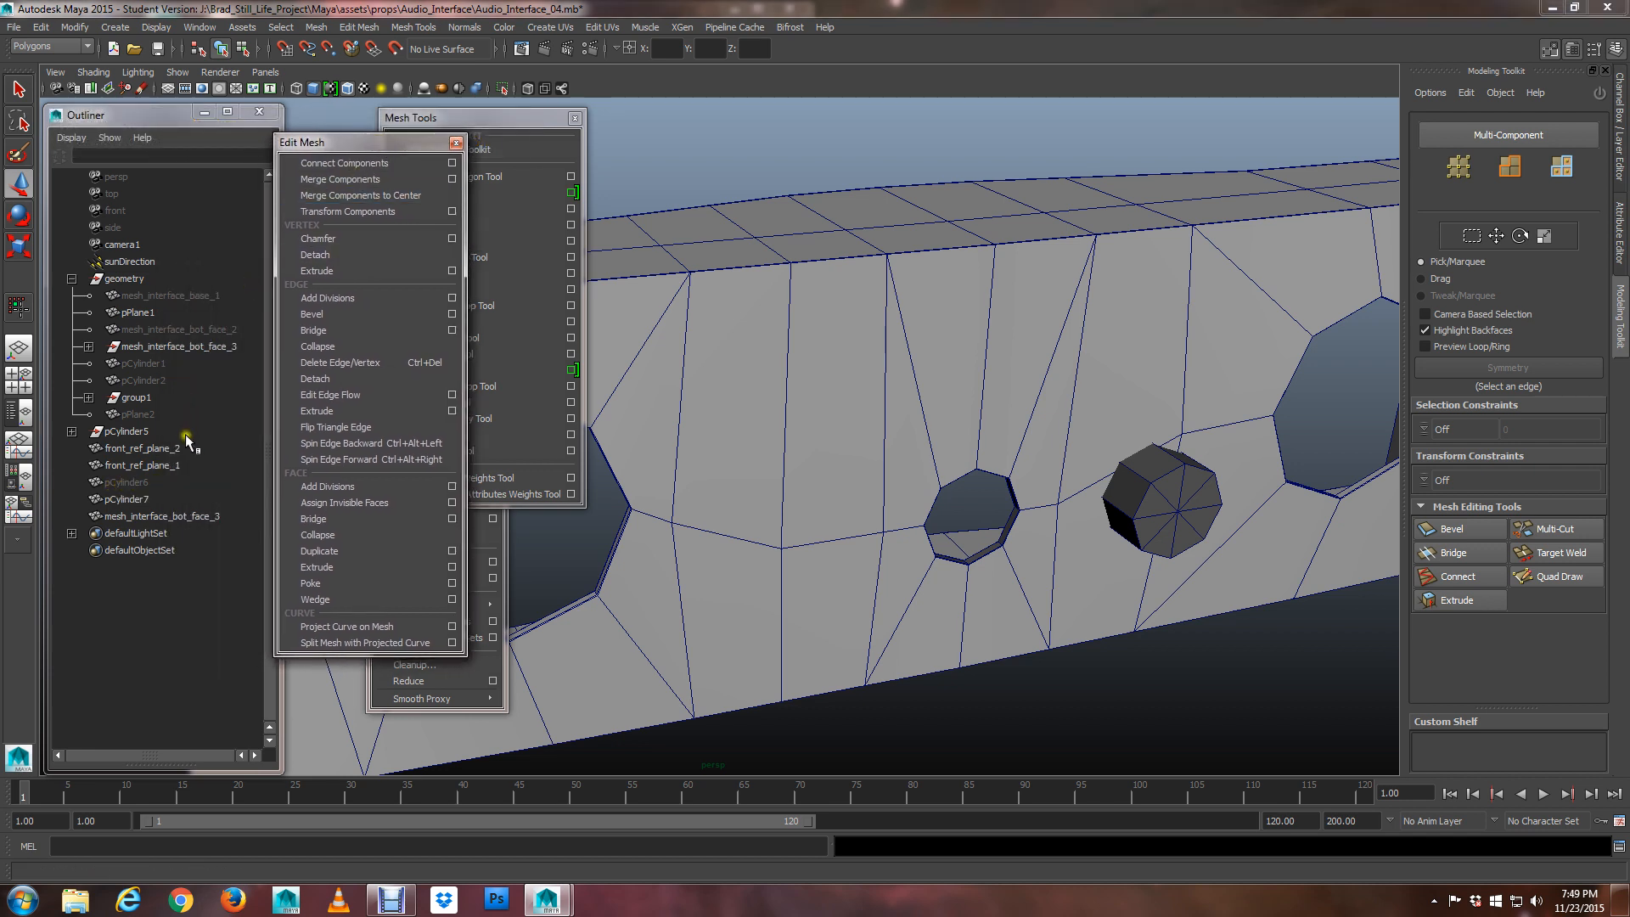
{"action": "left_click", "coordinate": [138, 482]}
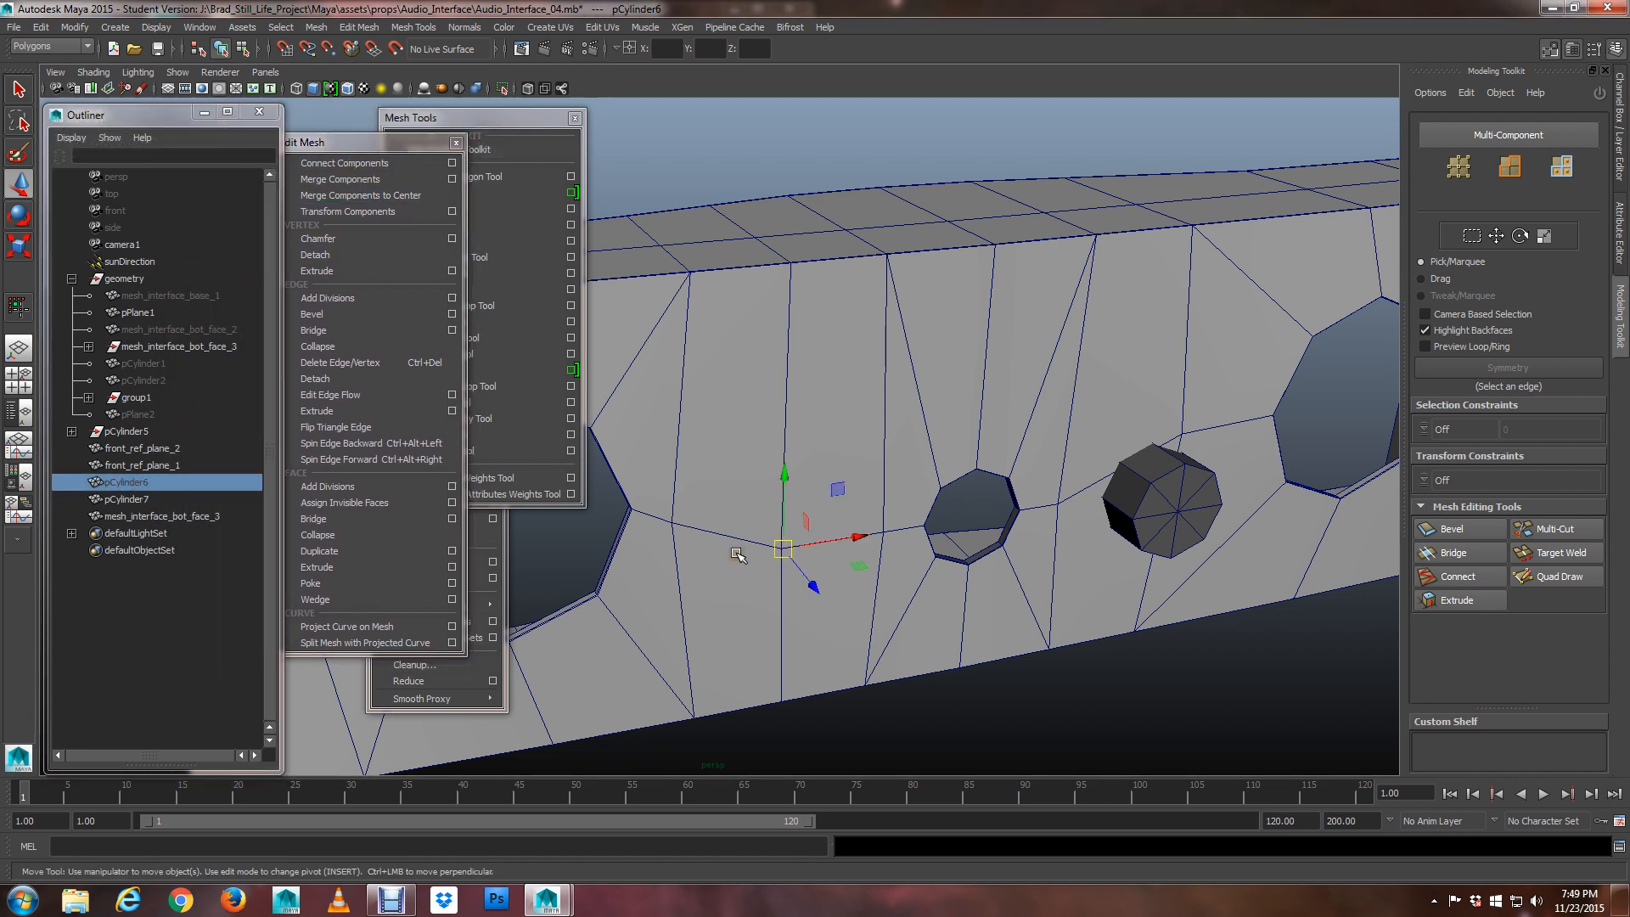
{"action": "key", "text": "shift+h"}
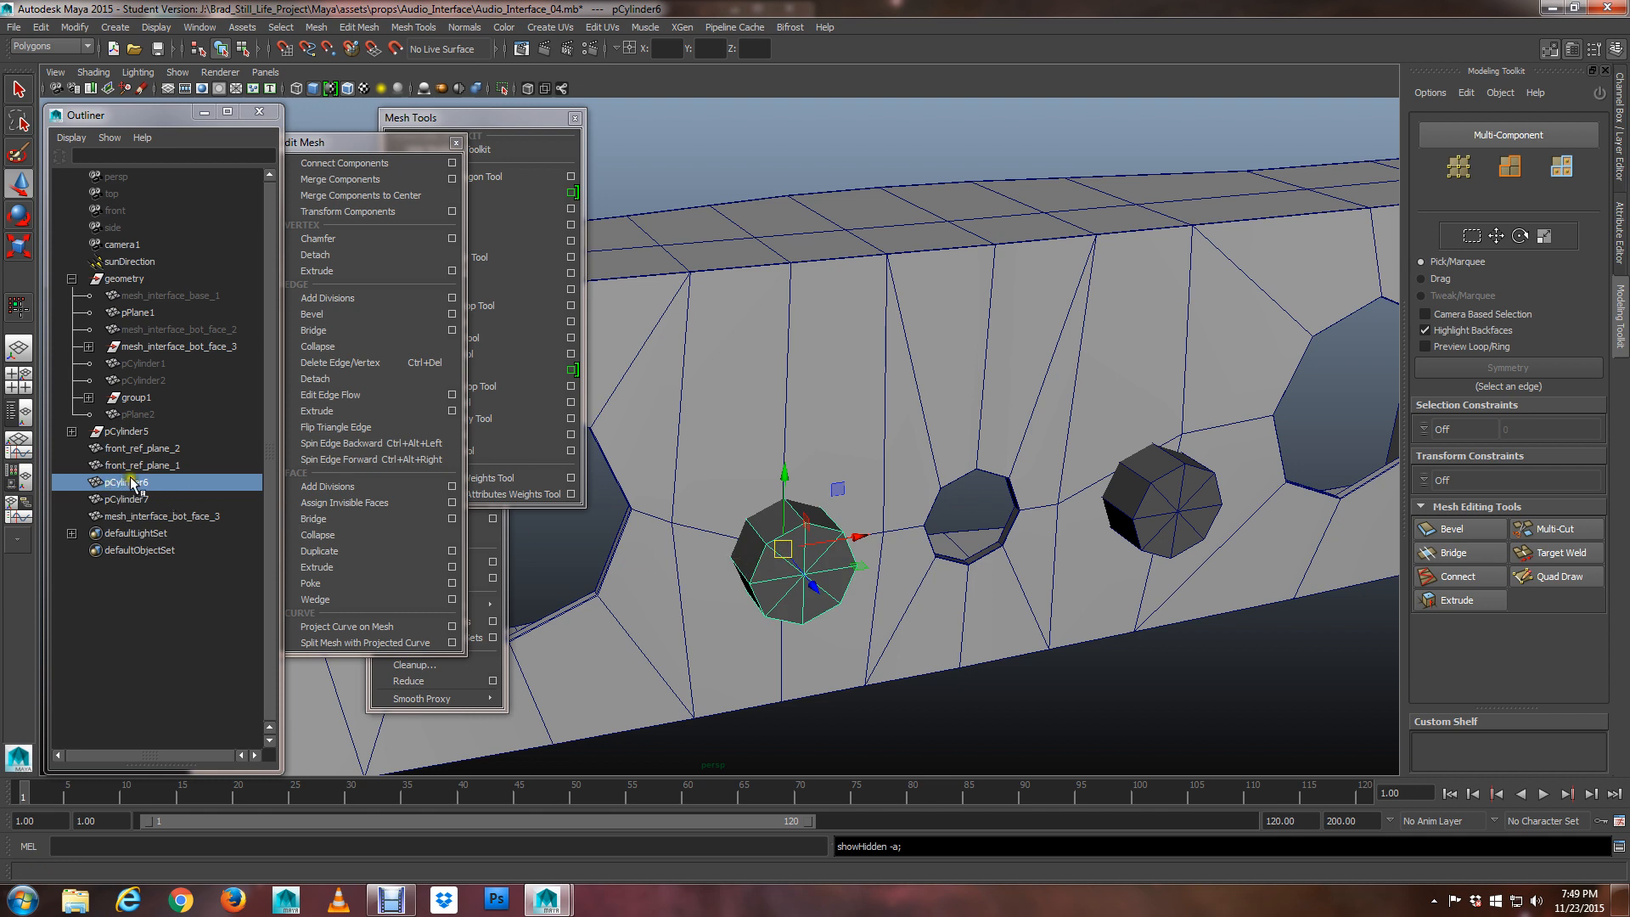
{"action": "key", "text": "ctrl+h"}
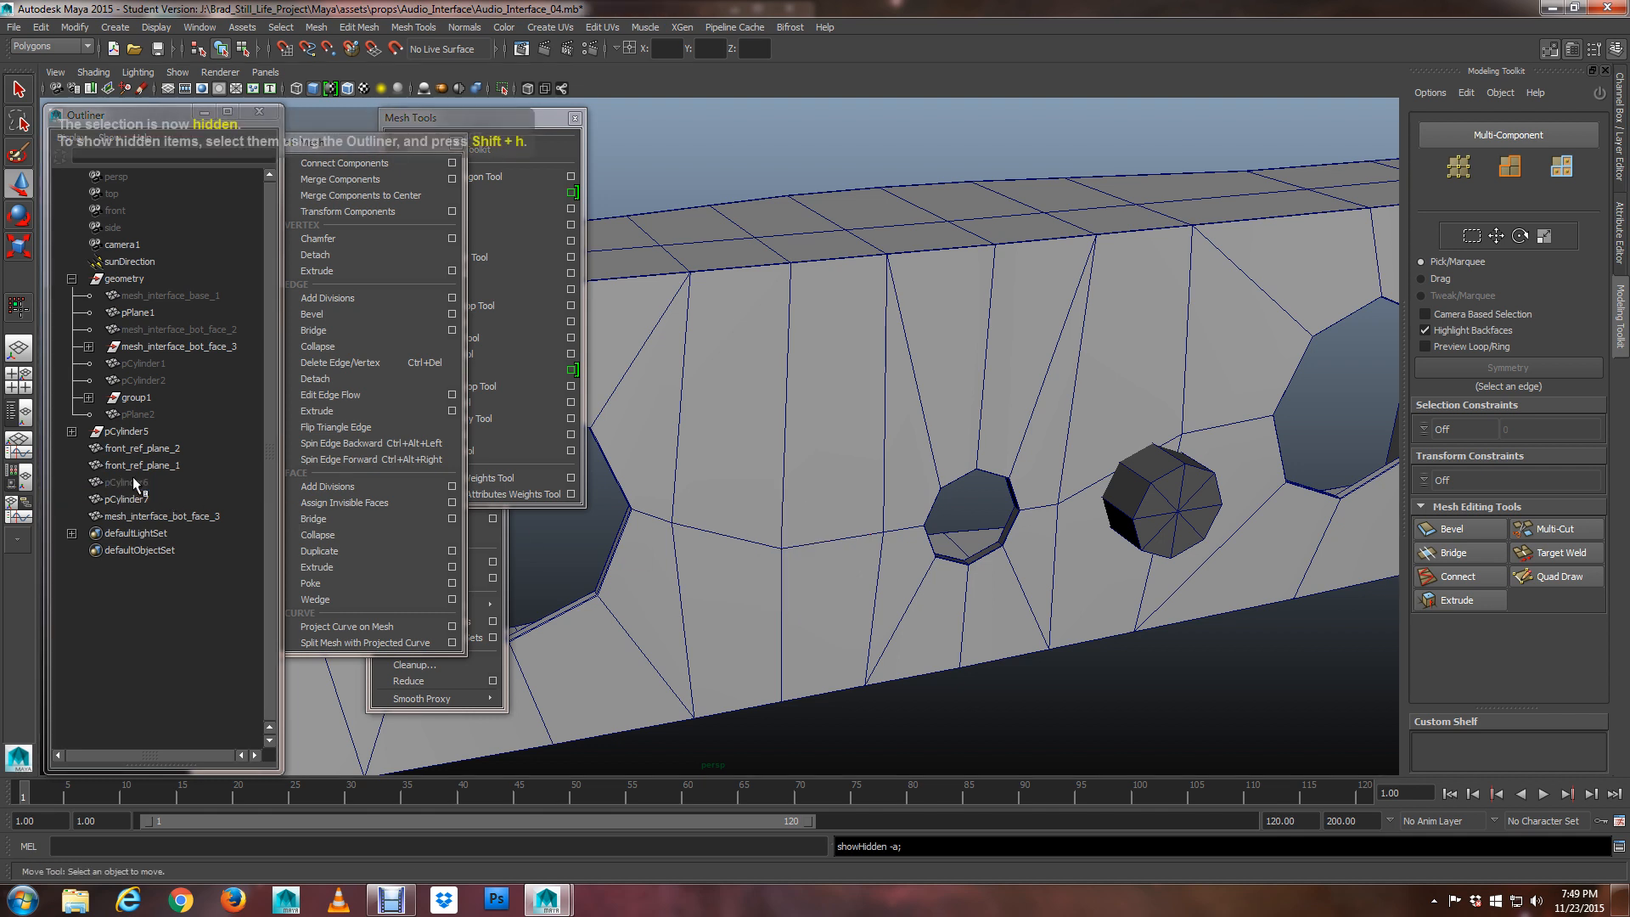
Select the hidden pCylinder6 in the Outliner and make it visible
{"action": "scroll", "coordinate": [823, 491], "scroll_direction": "up", "scroll_amount": 3}
{"action": "mouse_move", "coordinate": [768, 528]}
{"action": "middle_mouse_down", "text": "alt"}
{"action": "mouse_move", "coordinate": [823, 491]}
{"action": "mouse_move", "coordinate": [789, 486]}
{"action": "middle_mouse_up", "text": "alt"}
{"action": "scroll", "coordinate": [804, 483], "scroll_direction": "down", "scroll_amount": 1}
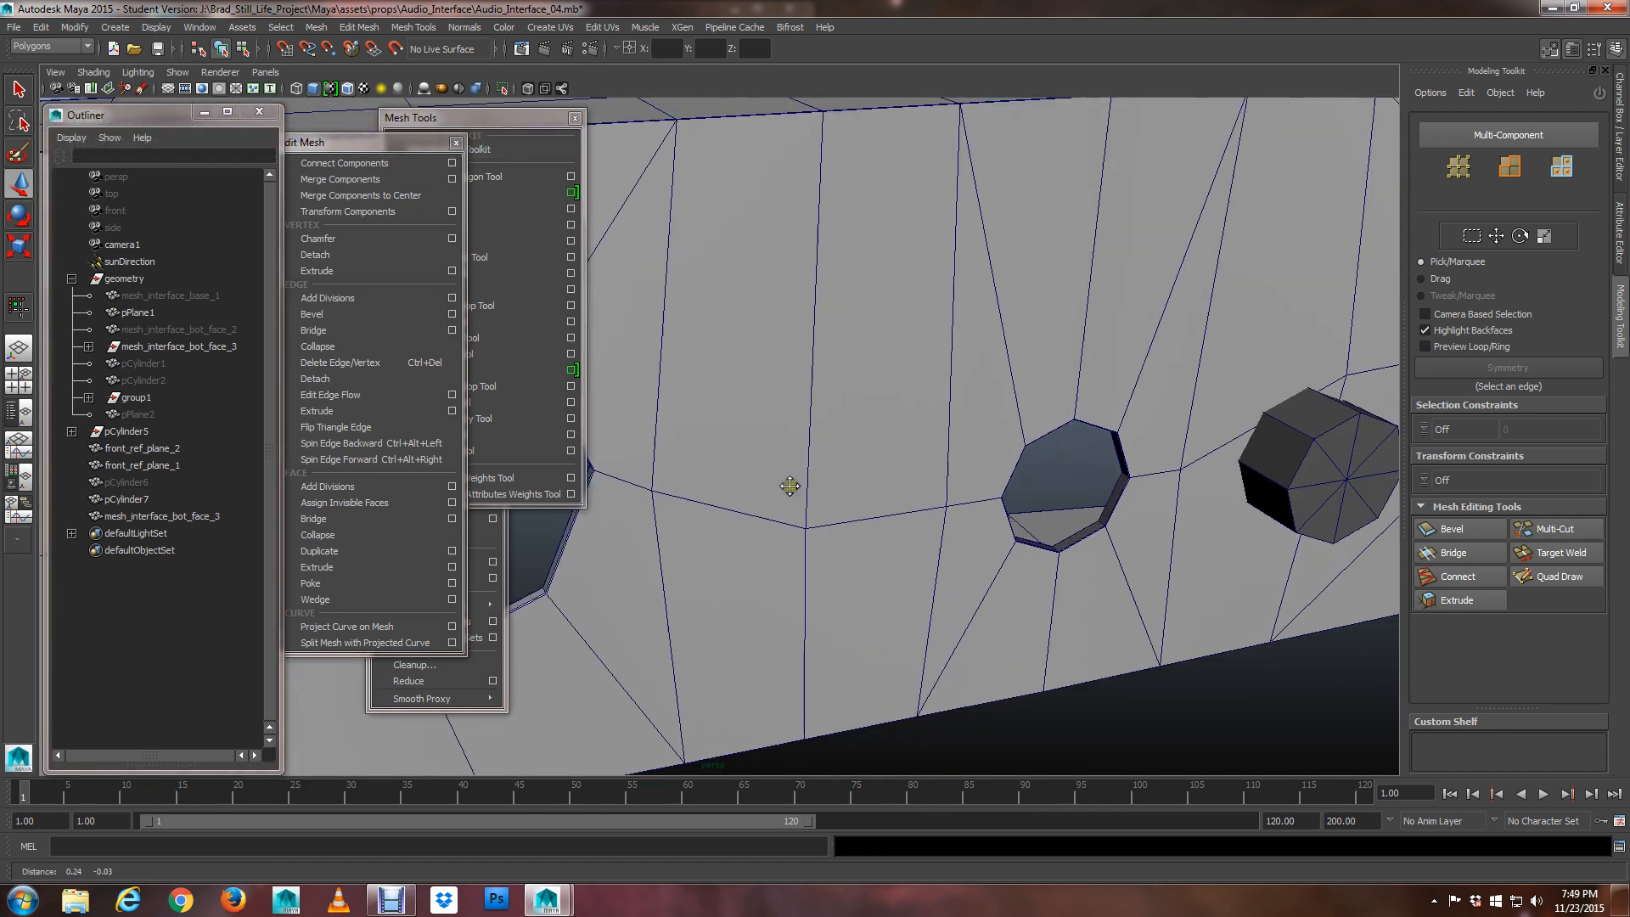
{"action": "left_click_drag", "start_coordinate": [790, 486], "coordinate": [789, 466], "text": "alt"}
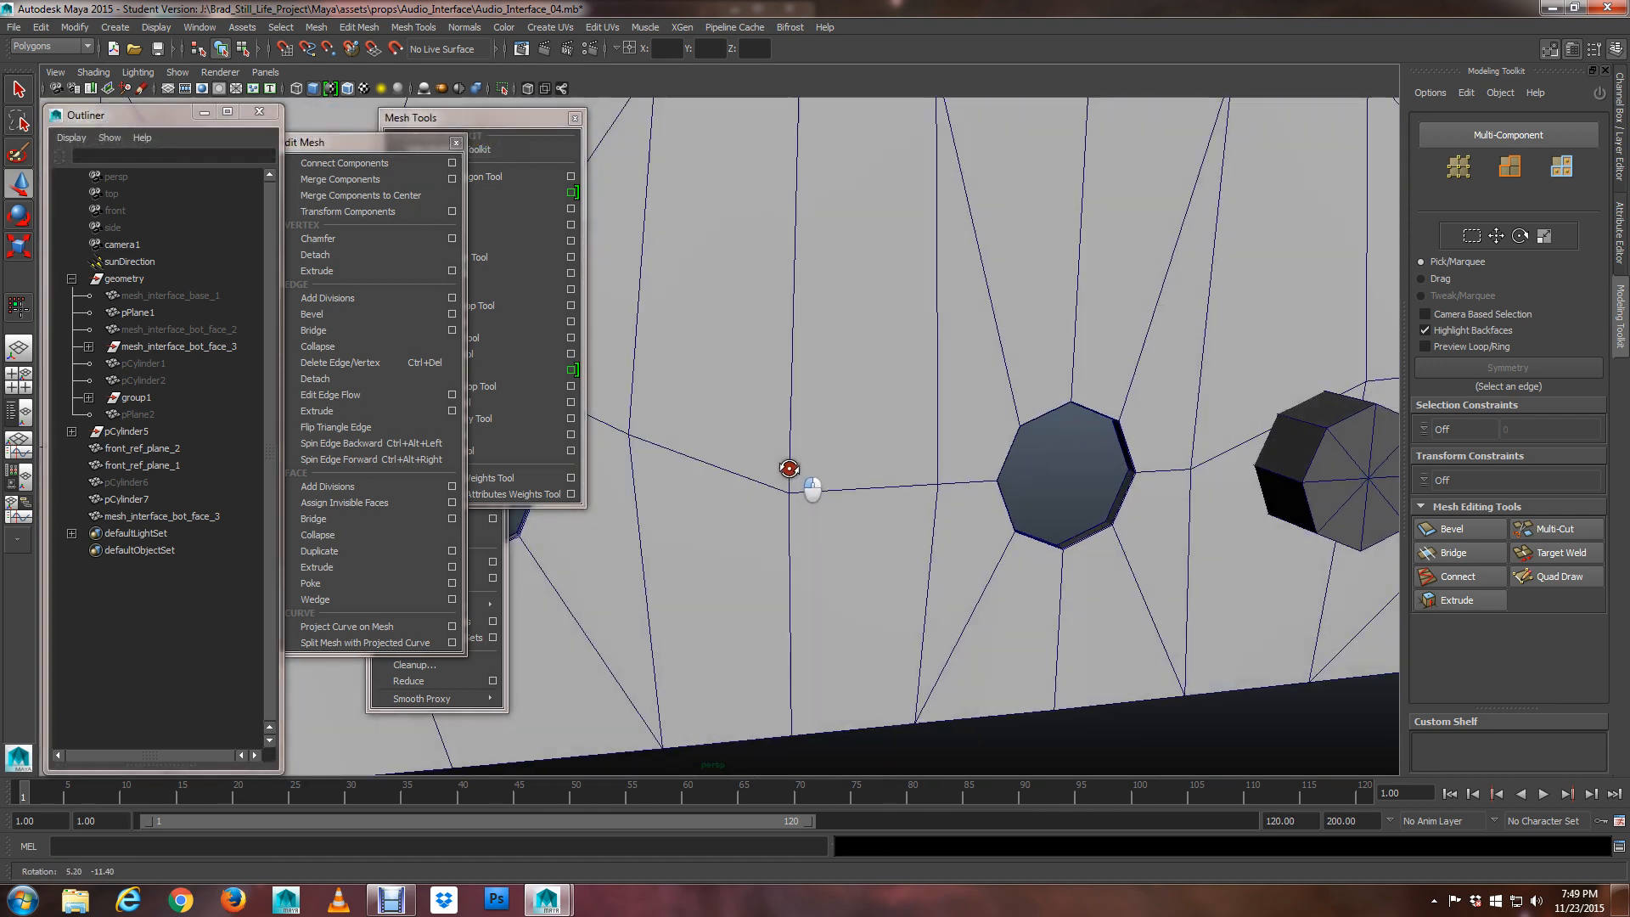
{"action": "left_click", "coordinate": [127, 482]}
{"action": "key", "text": "f"}
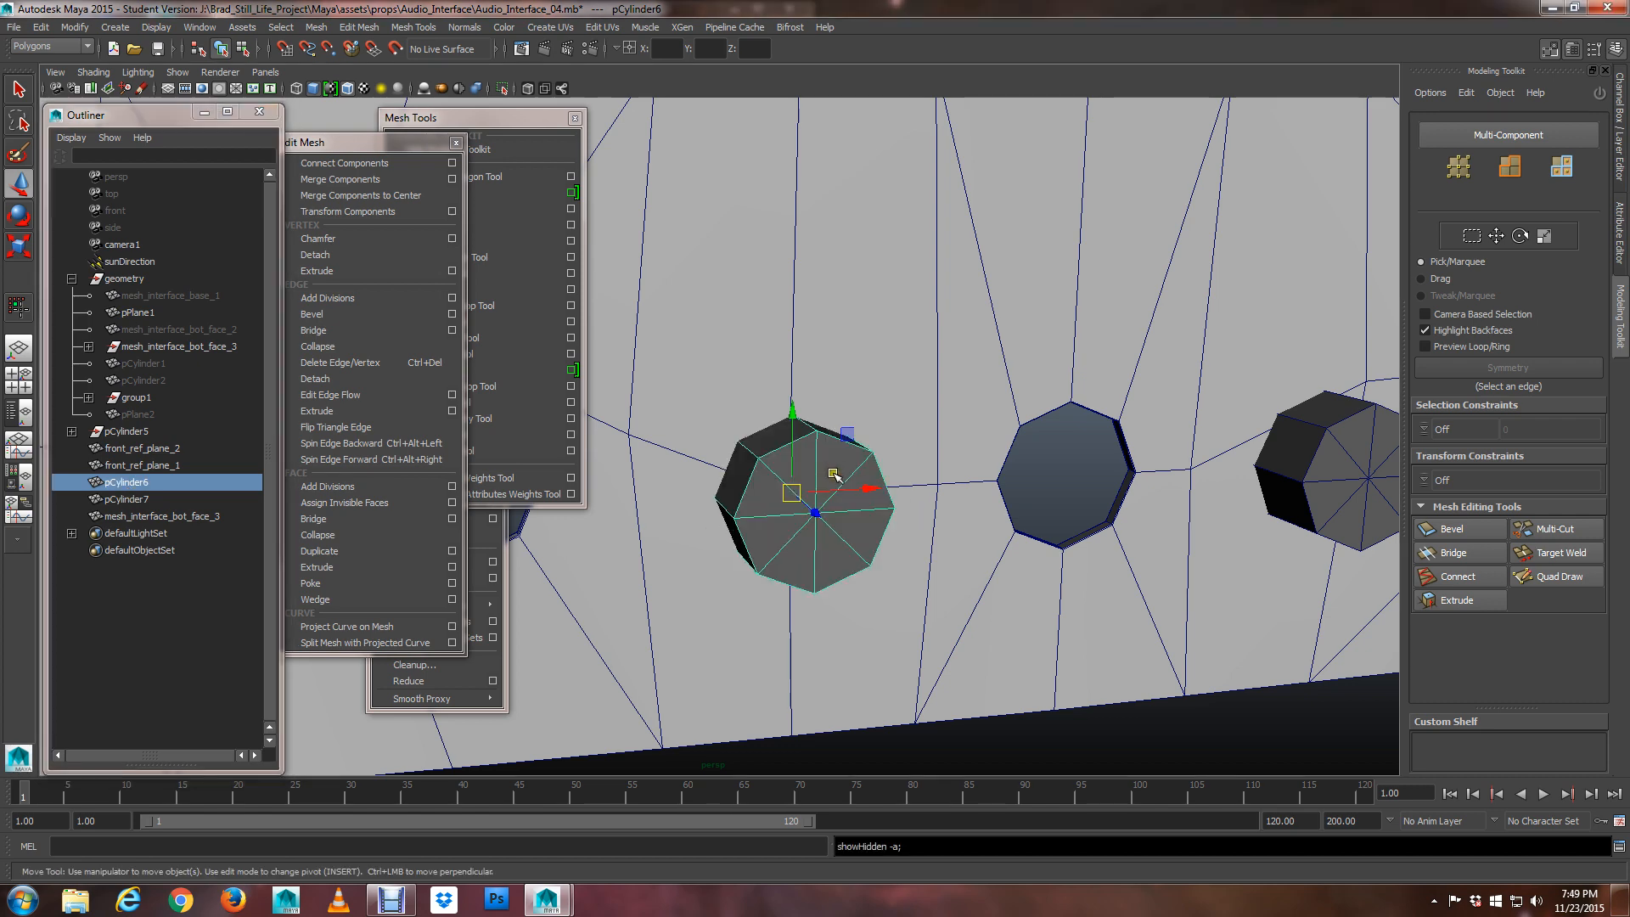
Examine how pCylinder6 lines up with the surrounding face edges and the neighbouring hole, in shaded and wireframe display
{"action": "left_click_drag", "start_coordinate": [833, 473], "coordinate": [837, 546], "text": "alt"}
{"action": "middle_click_drag", "start_coordinate": [835, 544], "coordinate": [804, 509], "text": "alt"}
{"action": "scroll", "coordinate": [804, 509], "scroll_direction": "up", "scroll_amount": 3}
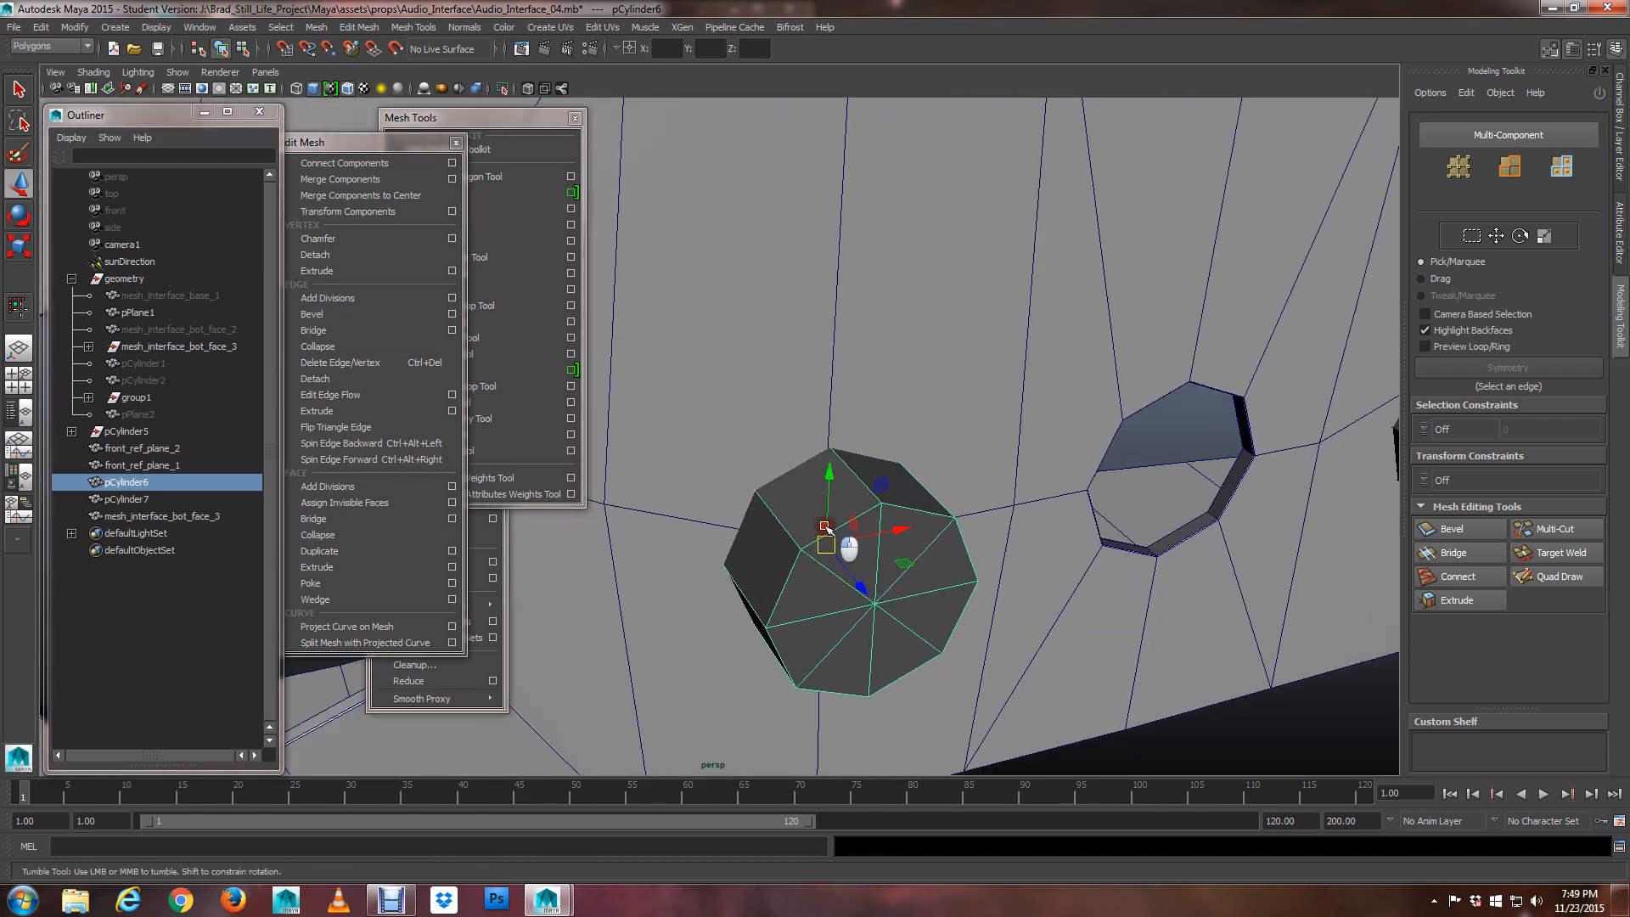
{"action": "left_click_drag", "start_coordinate": [851, 549], "coordinate": [804, 509], "text": "alt"}
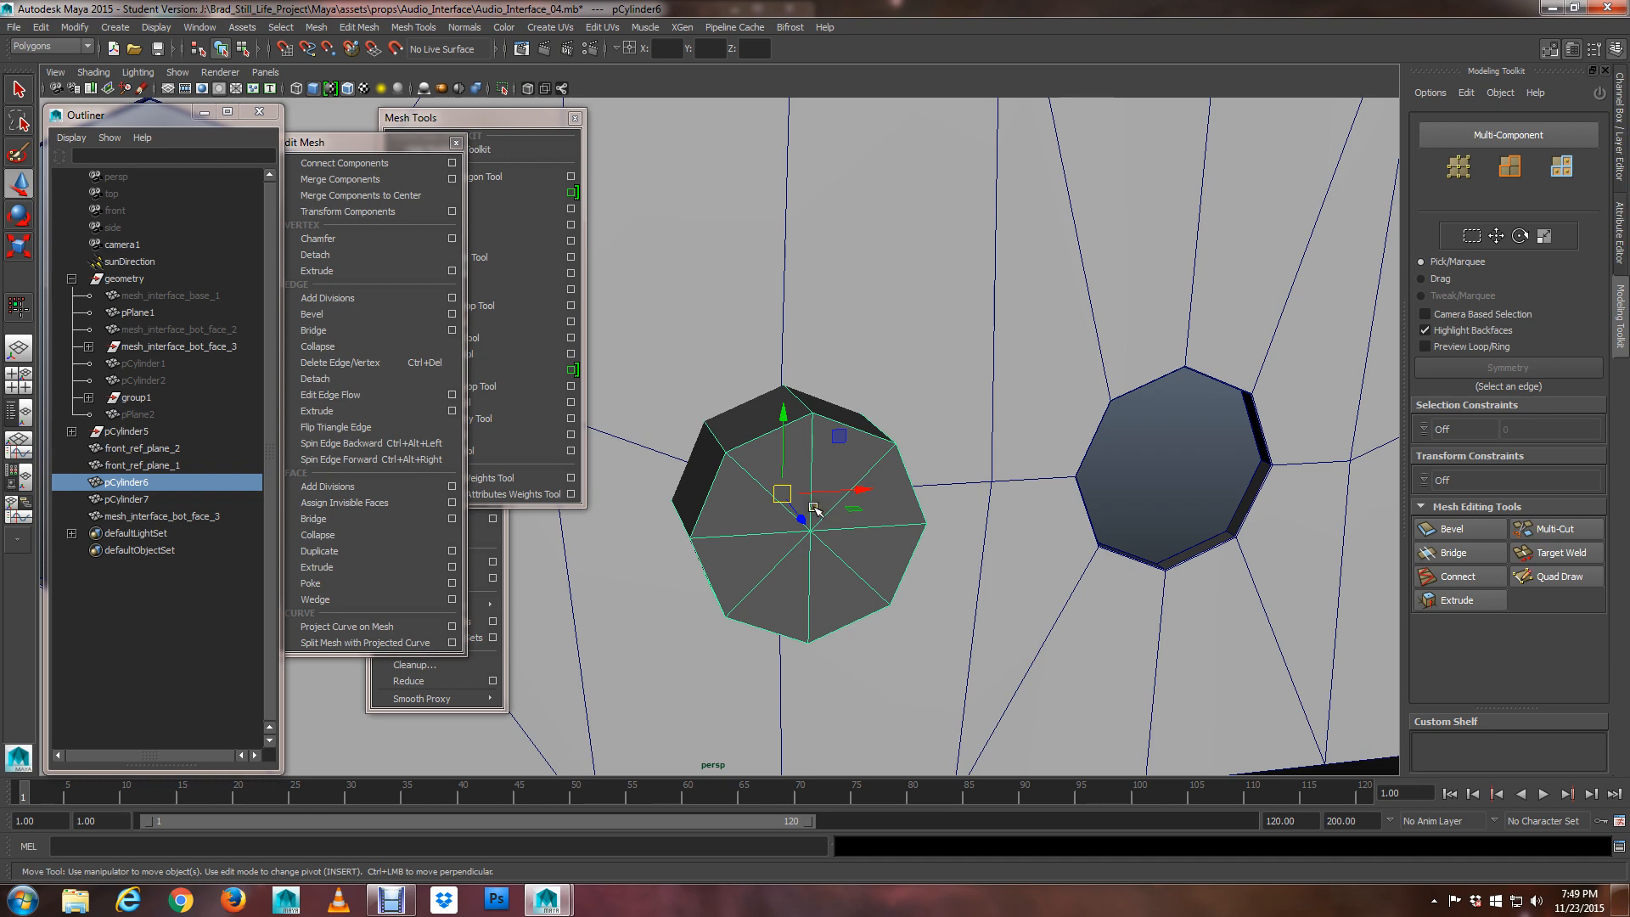
{"action": "left_click_drag", "start_coordinate": [854, 476], "coordinate": [874, 521], "text": "alt"}
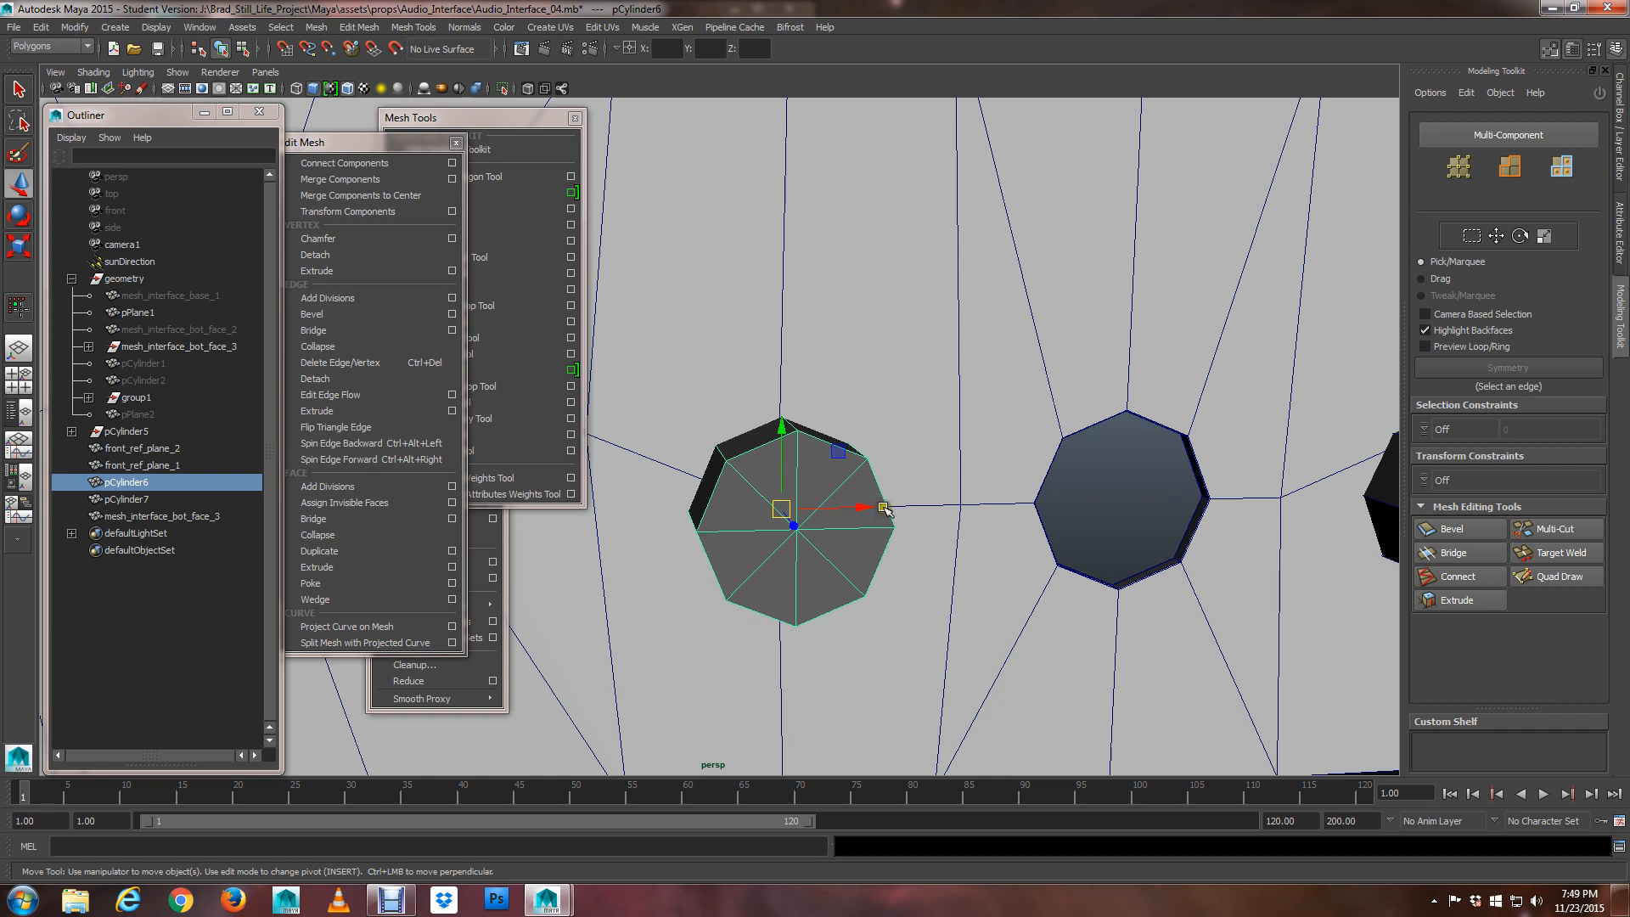
{"action": "mouse_move", "coordinate": [883, 509]}
{"action": "left_mouse_down", "text": "alt"}
{"action": "mouse_move", "coordinate": [931, 484]}
{"action": "mouse_move", "coordinate": [920, 509]}
{"action": "mouse_move", "coordinate": [919, 483]}
{"action": "left_mouse_up", "text": "alt"}
{"action": "key", "text": "5"}
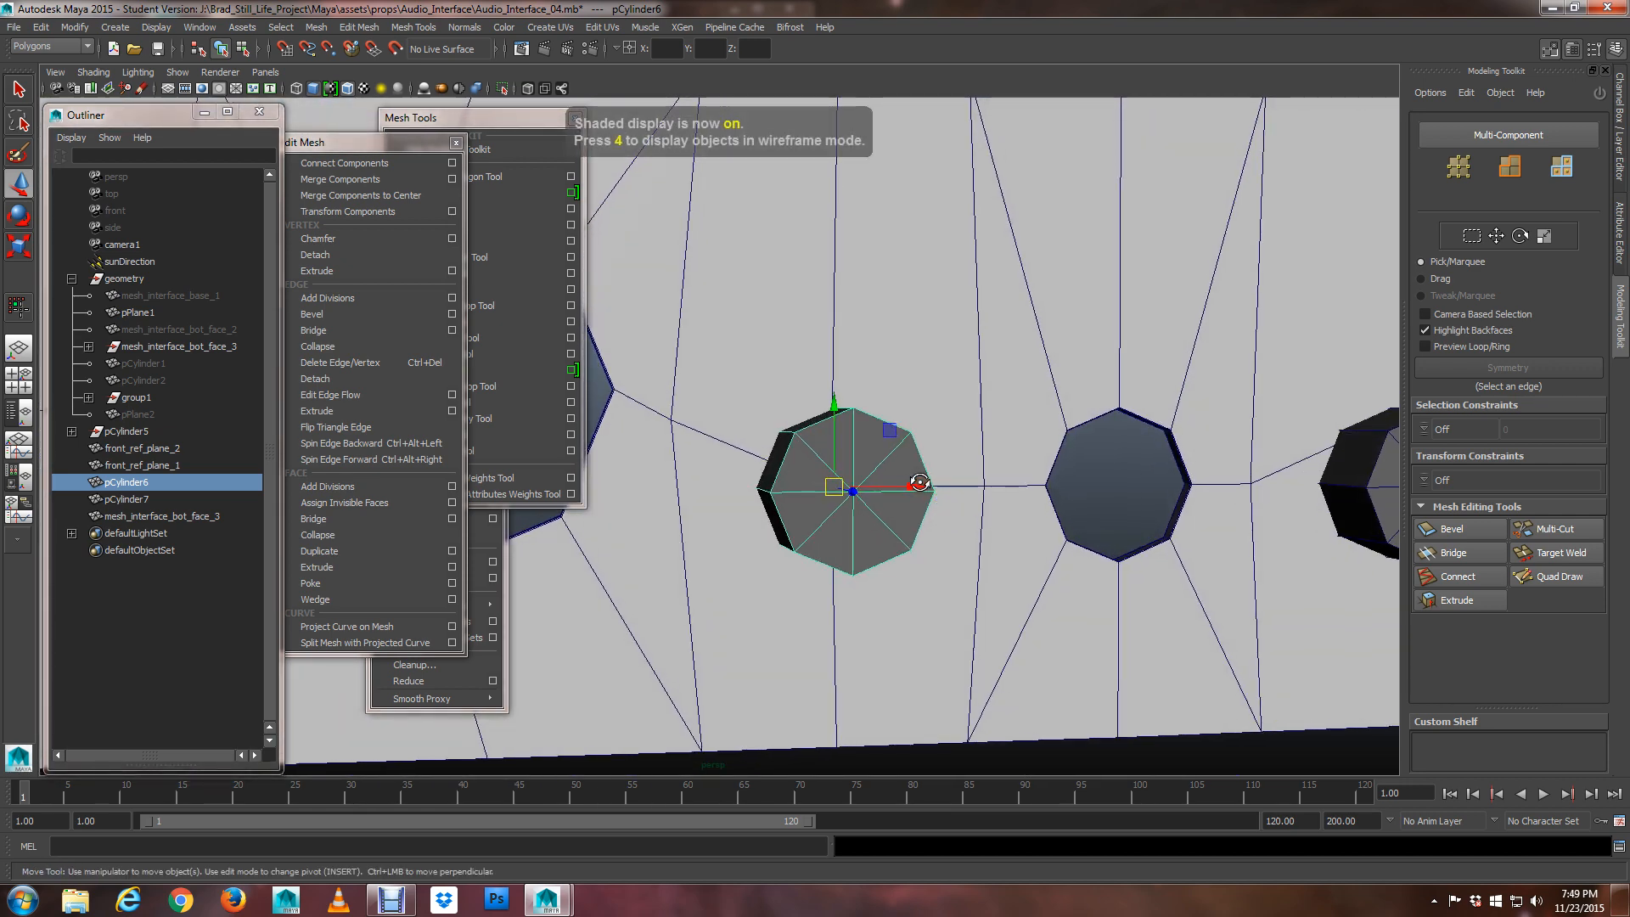
{"action": "key", "text": "4"}
{"action": "scroll", "coordinate": [920, 483], "scroll_direction": "down", "scroll_amount": 3}
{"action": "left_click_drag", "start_coordinate": [920, 481], "coordinate": [913, 481], "text": "alt"}
{"action": "scroll", "coordinate": [908, 478], "scroll_direction": "up", "scroll_amount": 2}
{"action": "middle_click_drag", "start_coordinate": [902, 470], "coordinate": [895, 484], "text": "alt"}
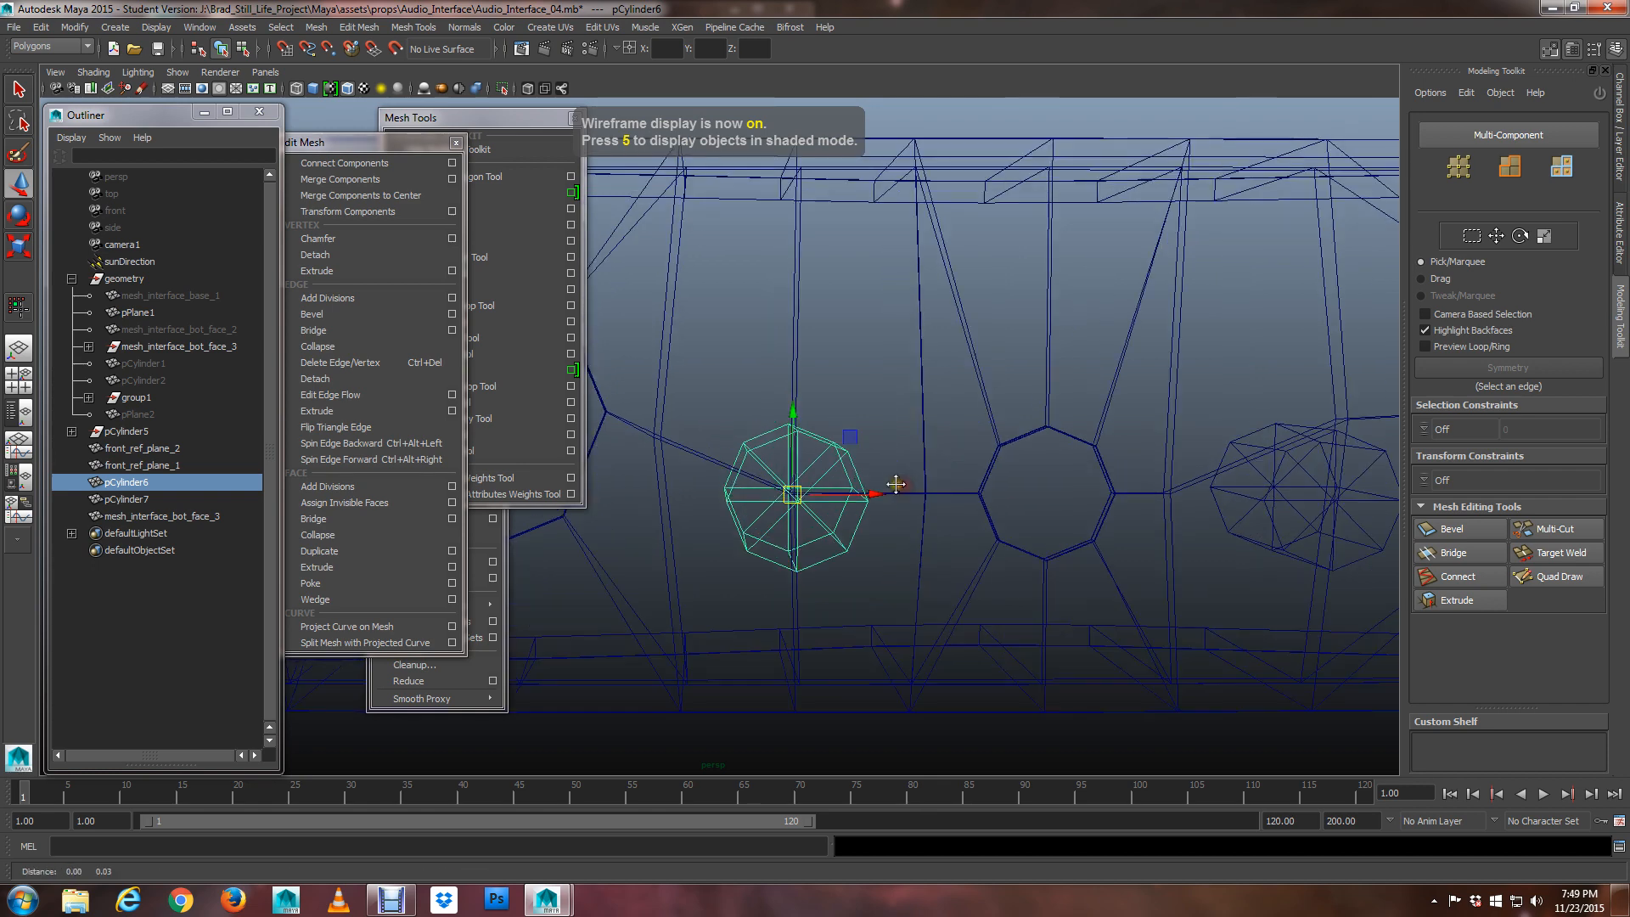
Return to shaded display and hide pCylinder6
{"action": "left_click_drag", "start_coordinate": [896, 484], "coordinate": [933, 538], "text": "alt"}
{"action": "key", "text": "5"}
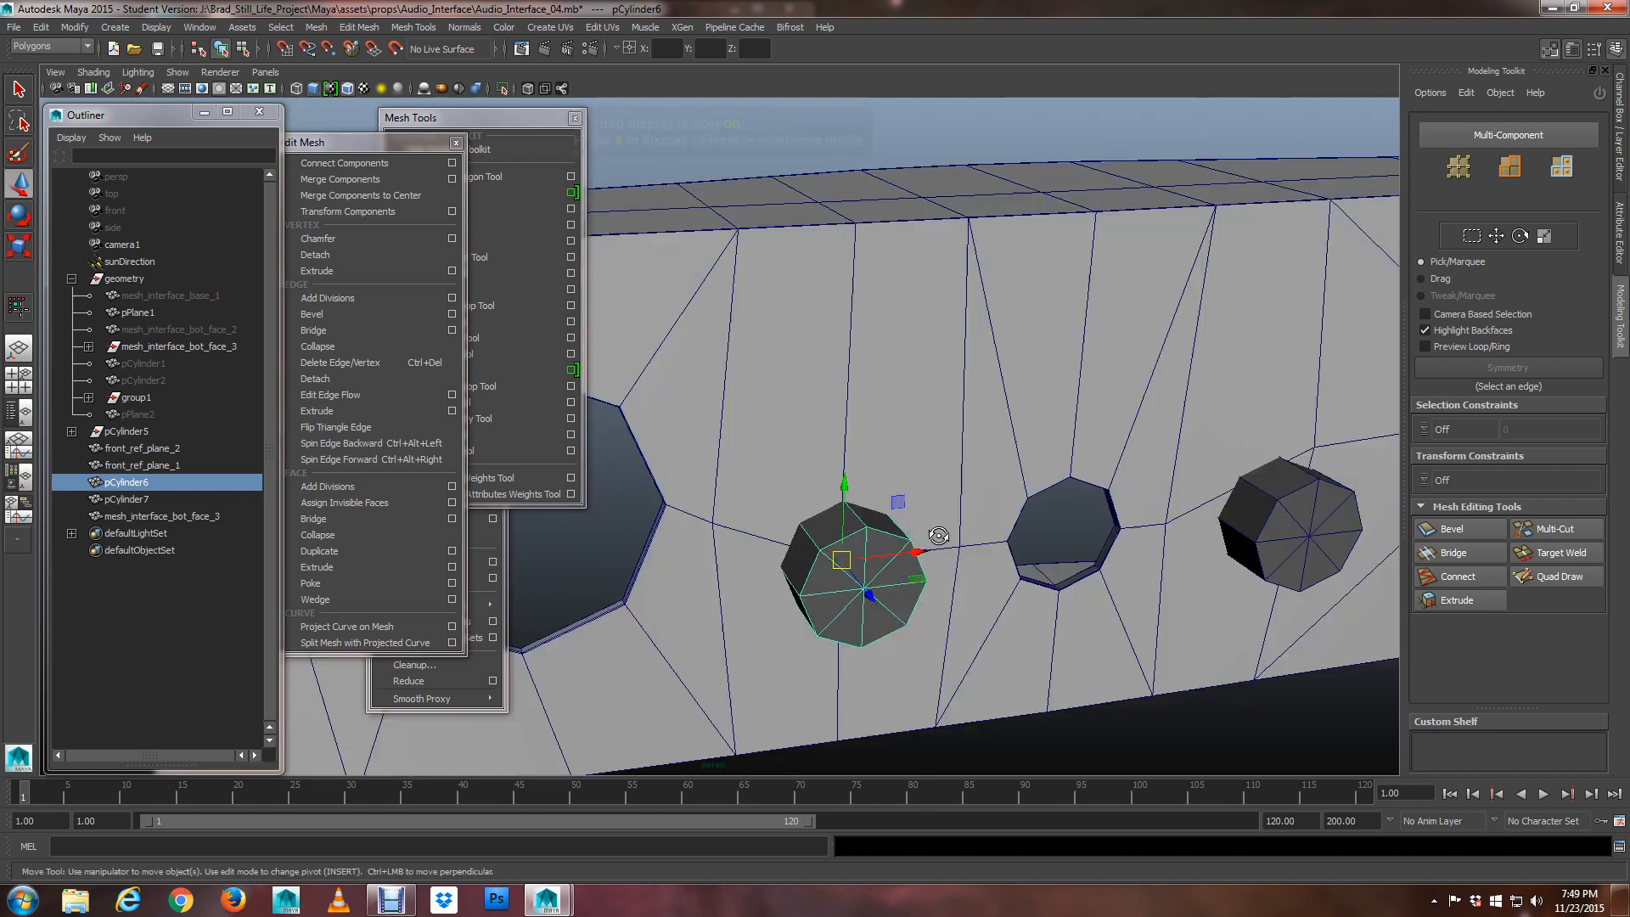
{"action": "key", "text": "ctrl+h"}
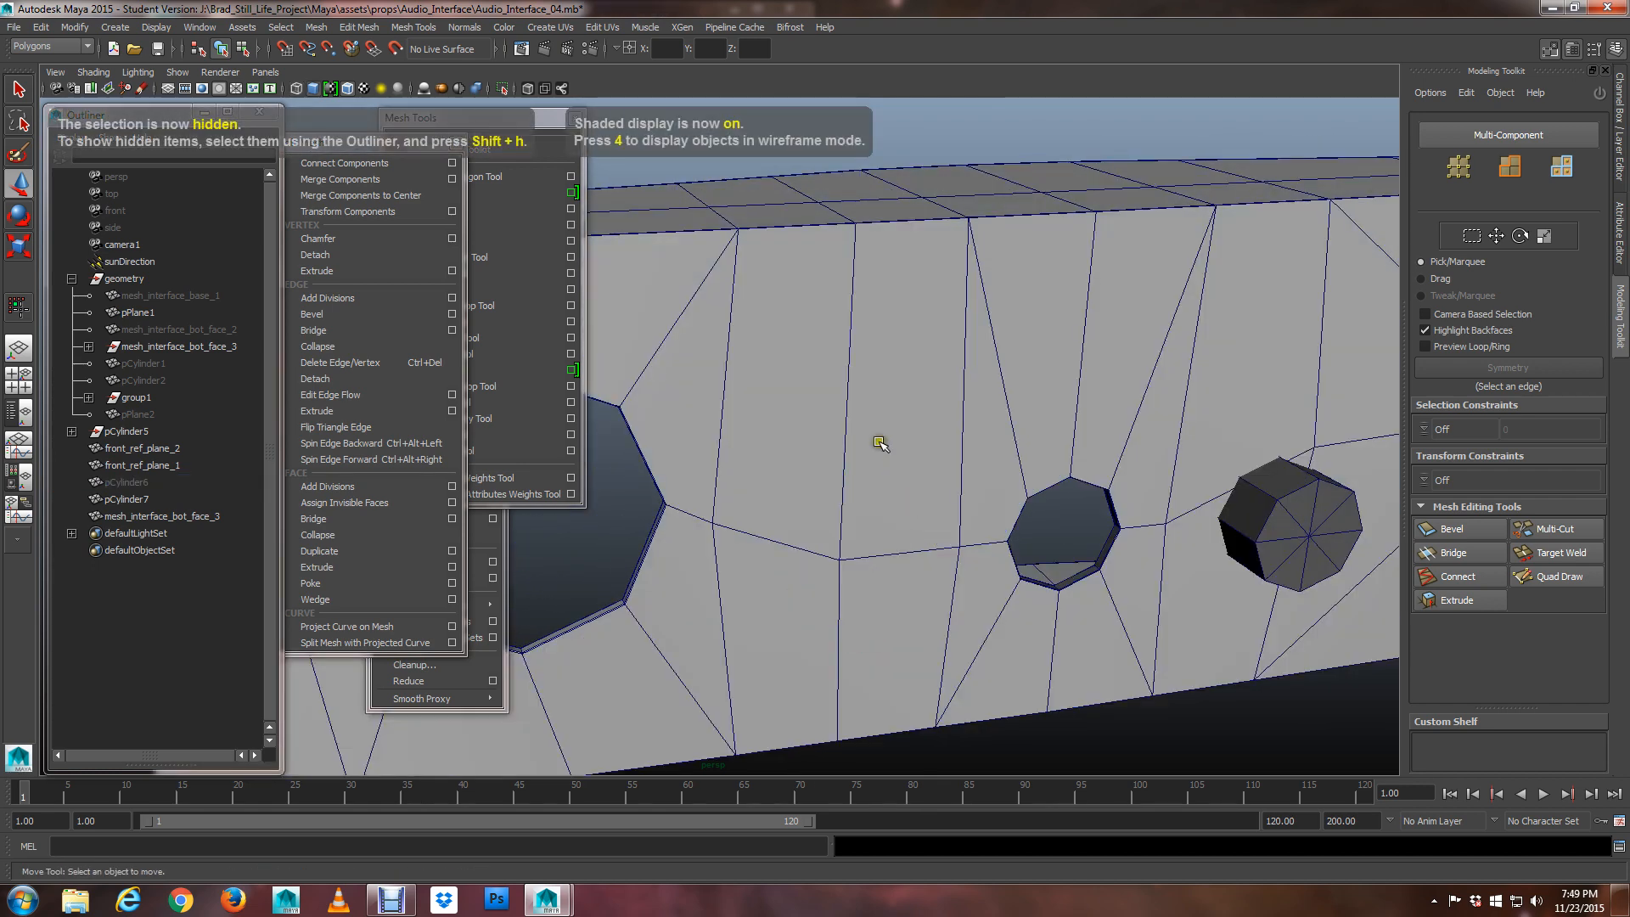
Multi-Cut the front face diagonally from the upper-left edge vertex through the hidden cylinder's central vertex to the lower-right edge vertex
{"action": "mouse_move", "coordinate": [881, 443]}
{"action": "left_mouse_down", "text": "alt"}
{"action": "mouse_move", "coordinate": [888, 586]}
{"action": "mouse_move", "coordinate": [873, 552]}
{"action": "mouse_move", "coordinate": [887, 556]}
{"action": "left_mouse_up", "text": "alt"}
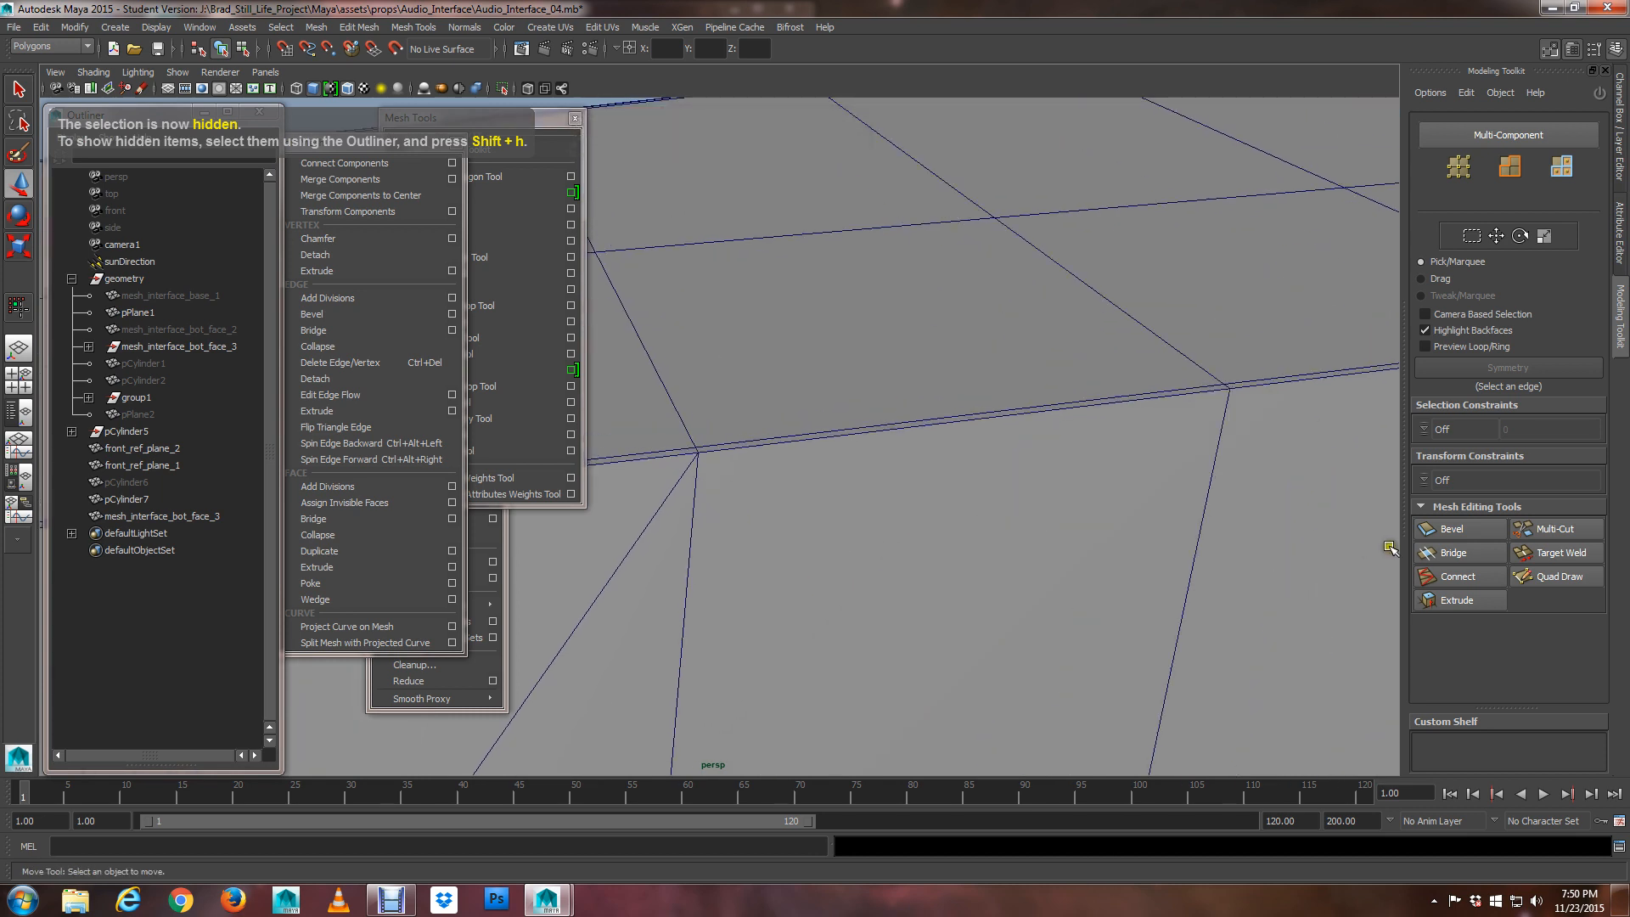
{"action": "left_click", "coordinate": [1562, 529]}
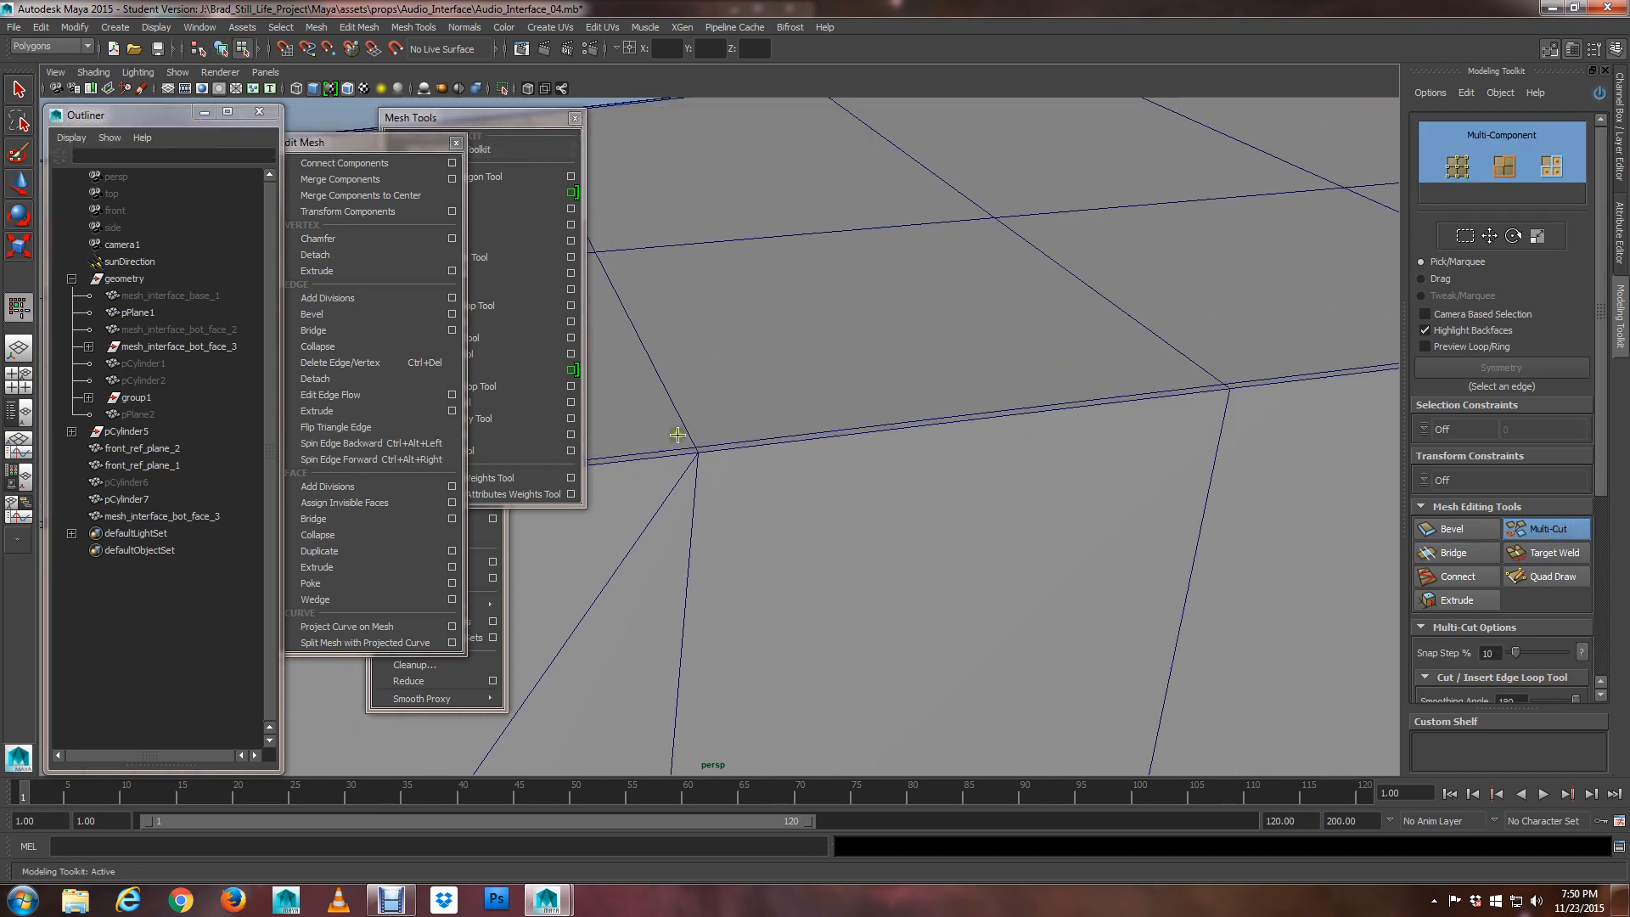
{"action": "key", "text": "q"}
{"action": "left_click", "coordinate": [723, 472]}
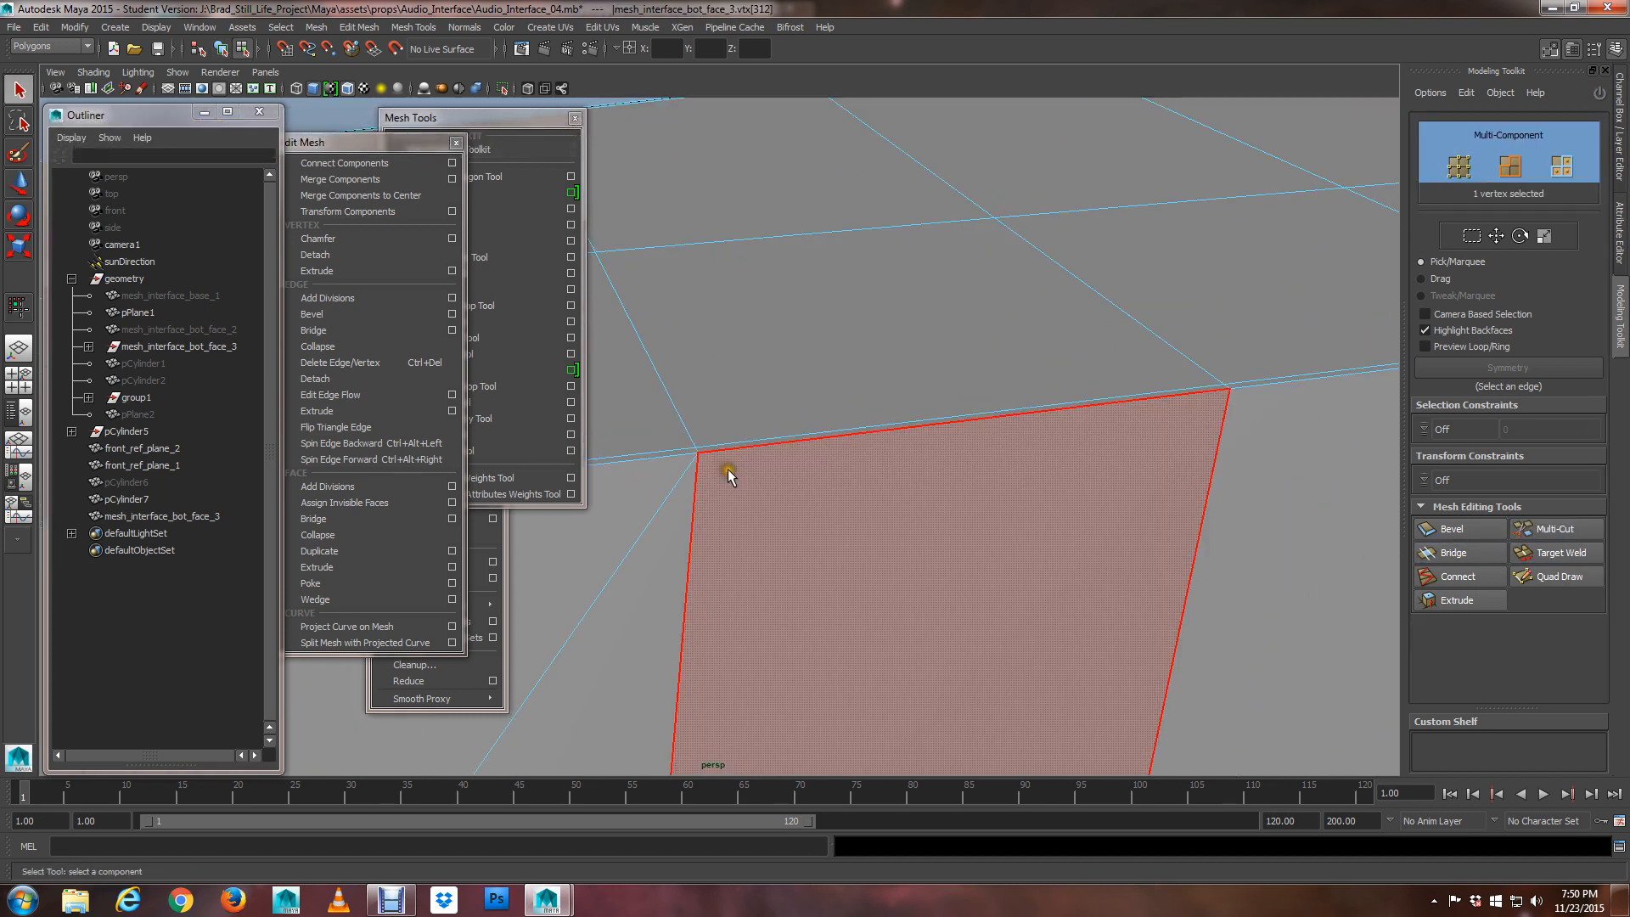
{"action": "left_click", "coordinate": [1558, 528]}
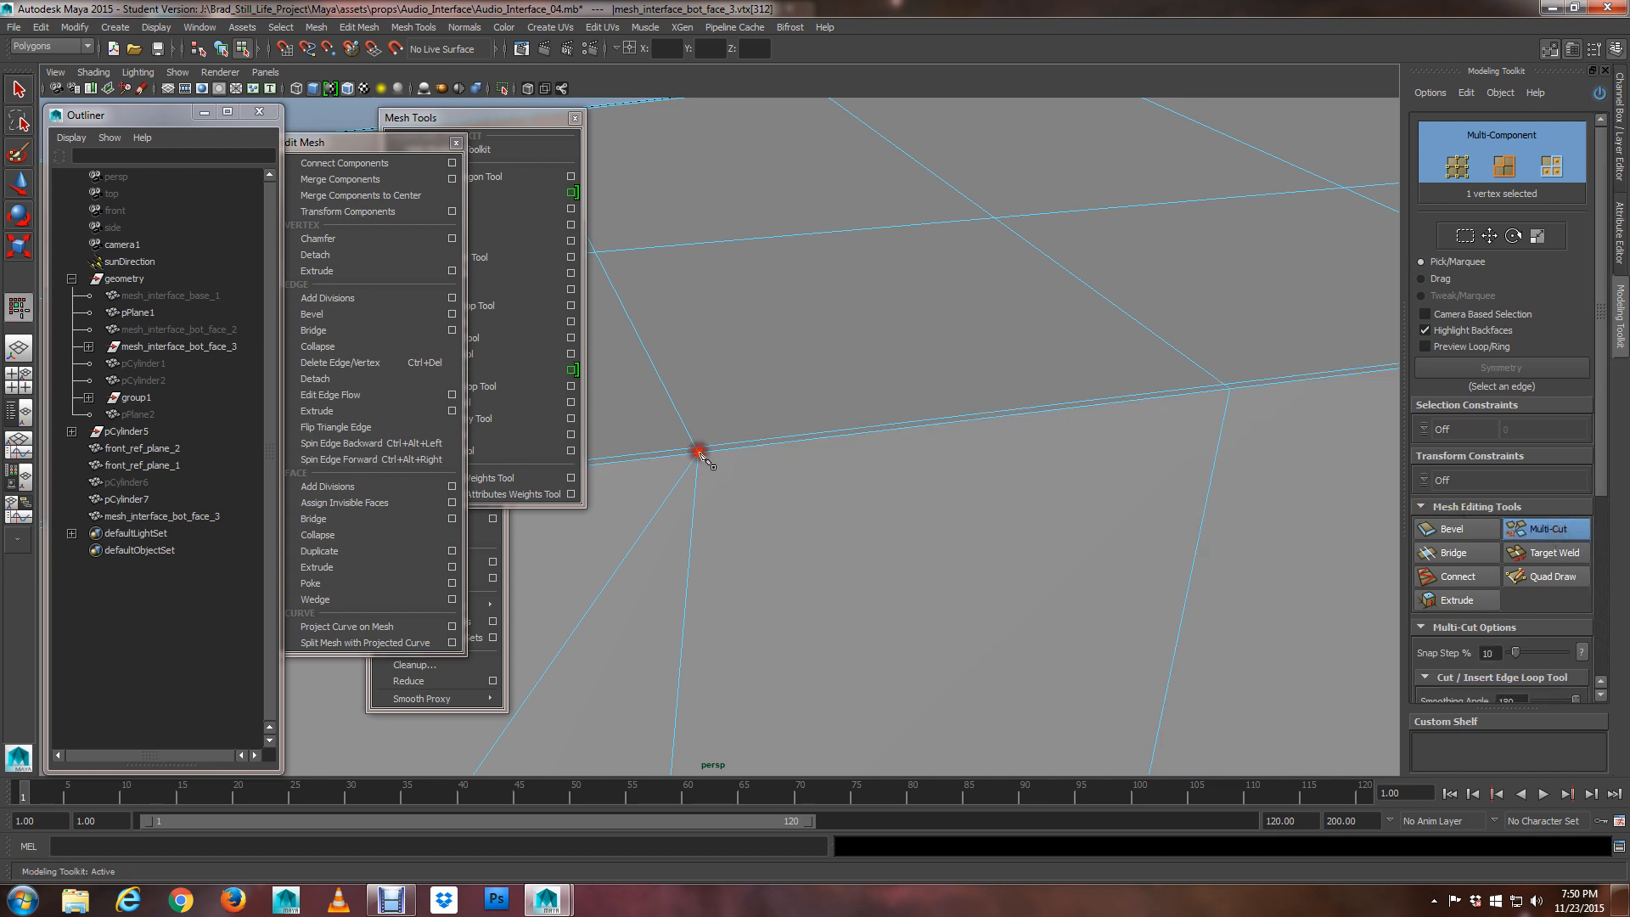
{"action": "scroll", "coordinate": [699, 454], "scroll_direction": "down", "scroll_amount": 8}
{"action": "middle_click_drag", "start_coordinate": [818, 546], "coordinate": [764, 153], "text": "alt"}
{"action": "scroll", "coordinate": [764, 153], "scroll_direction": "up", "scroll_amount": 3}
{"action": "scroll", "coordinate": [794, 306], "scroll_direction": "up", "scroll_amount": 1}
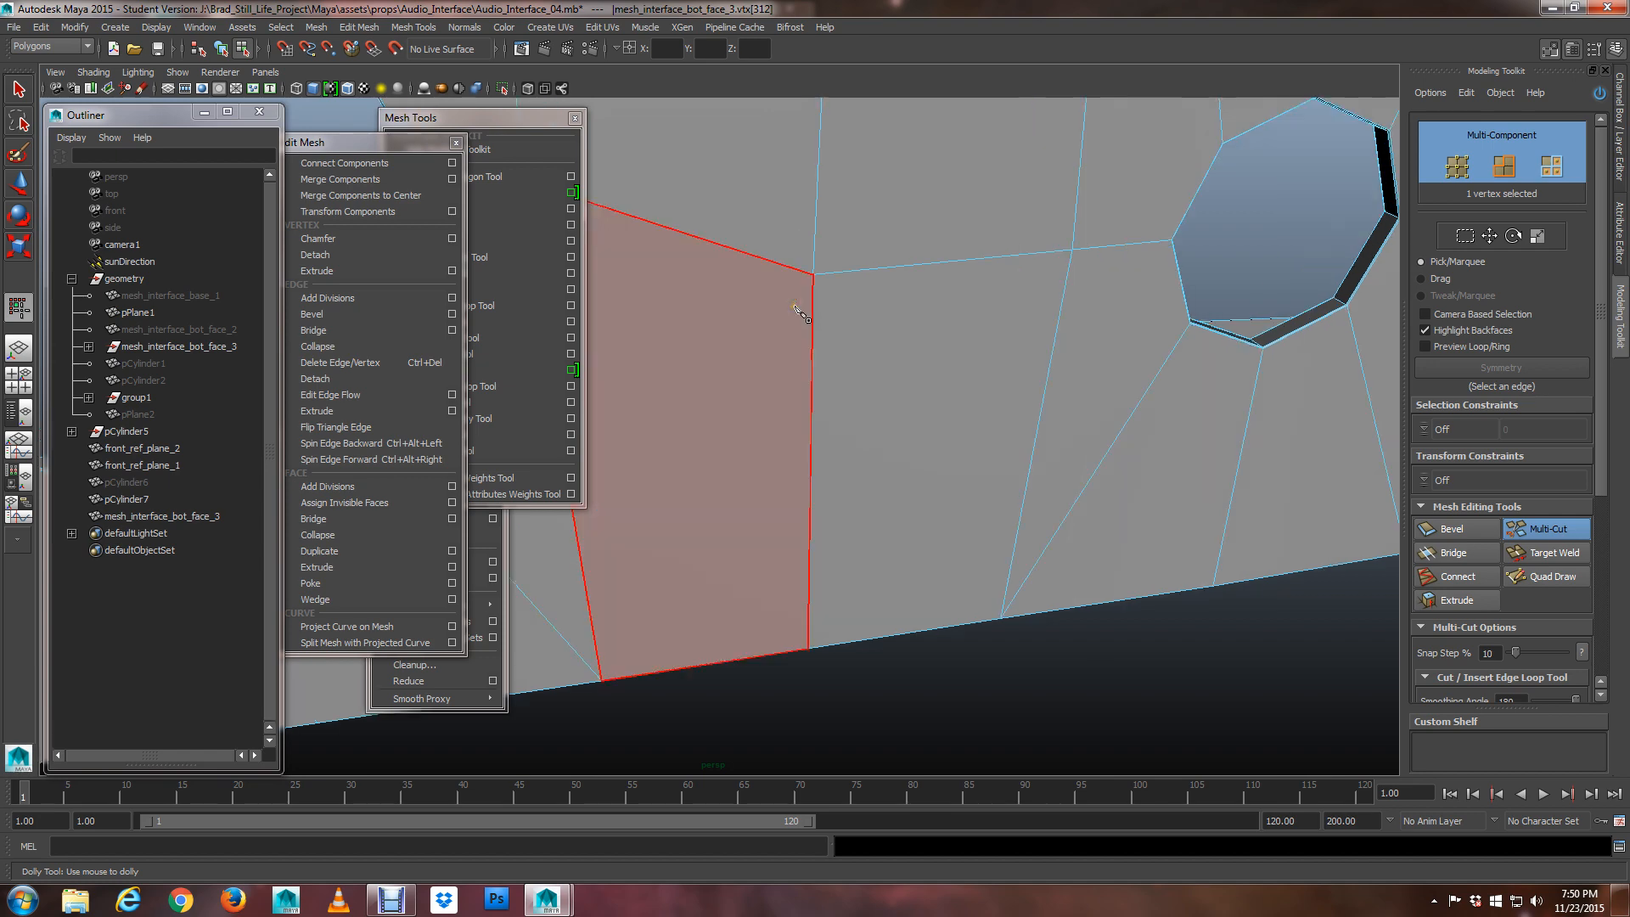
{"action": "scroll", "coordinate": [795, 307], "scroll_direction": "up", "scroll_amount": 3}
{"action": "middle_click_drag", "start_coordinate": [794, 307], "coordinate": [822, 314], "text": "alt"}
{"action": "middle_click_drag", "start_coordinate": [912, 175], "coordinate": [902, 222], "text": "alt"}
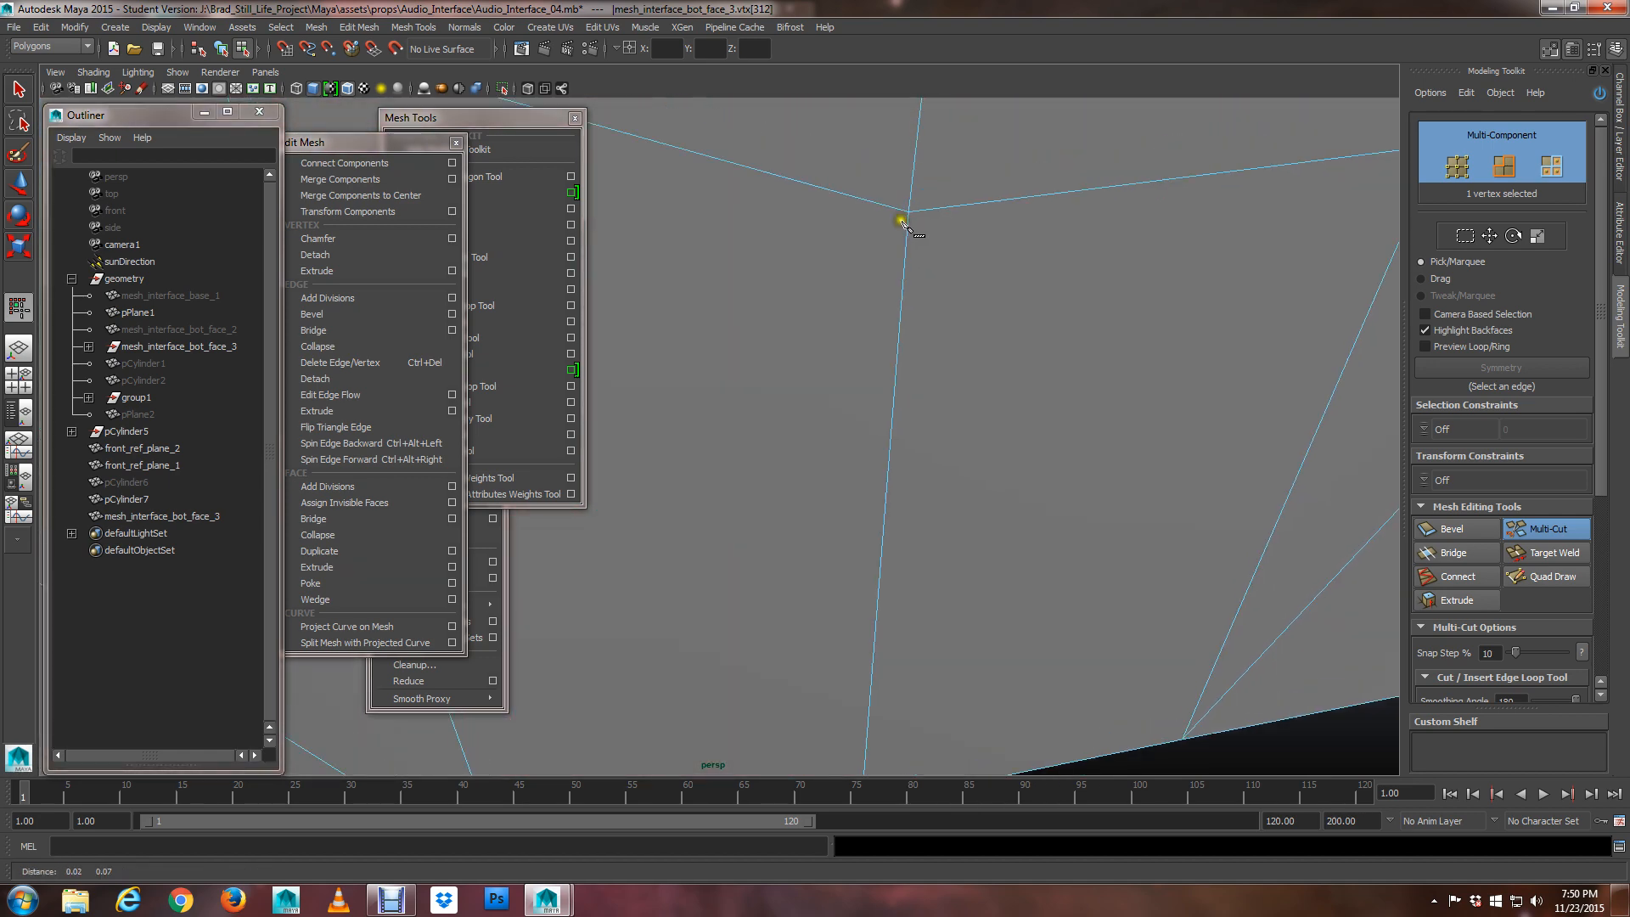
{"action": "right_click_drag", "start_coordinate": [989, 462], "coordinate": [822, 355], "text": "alt"}
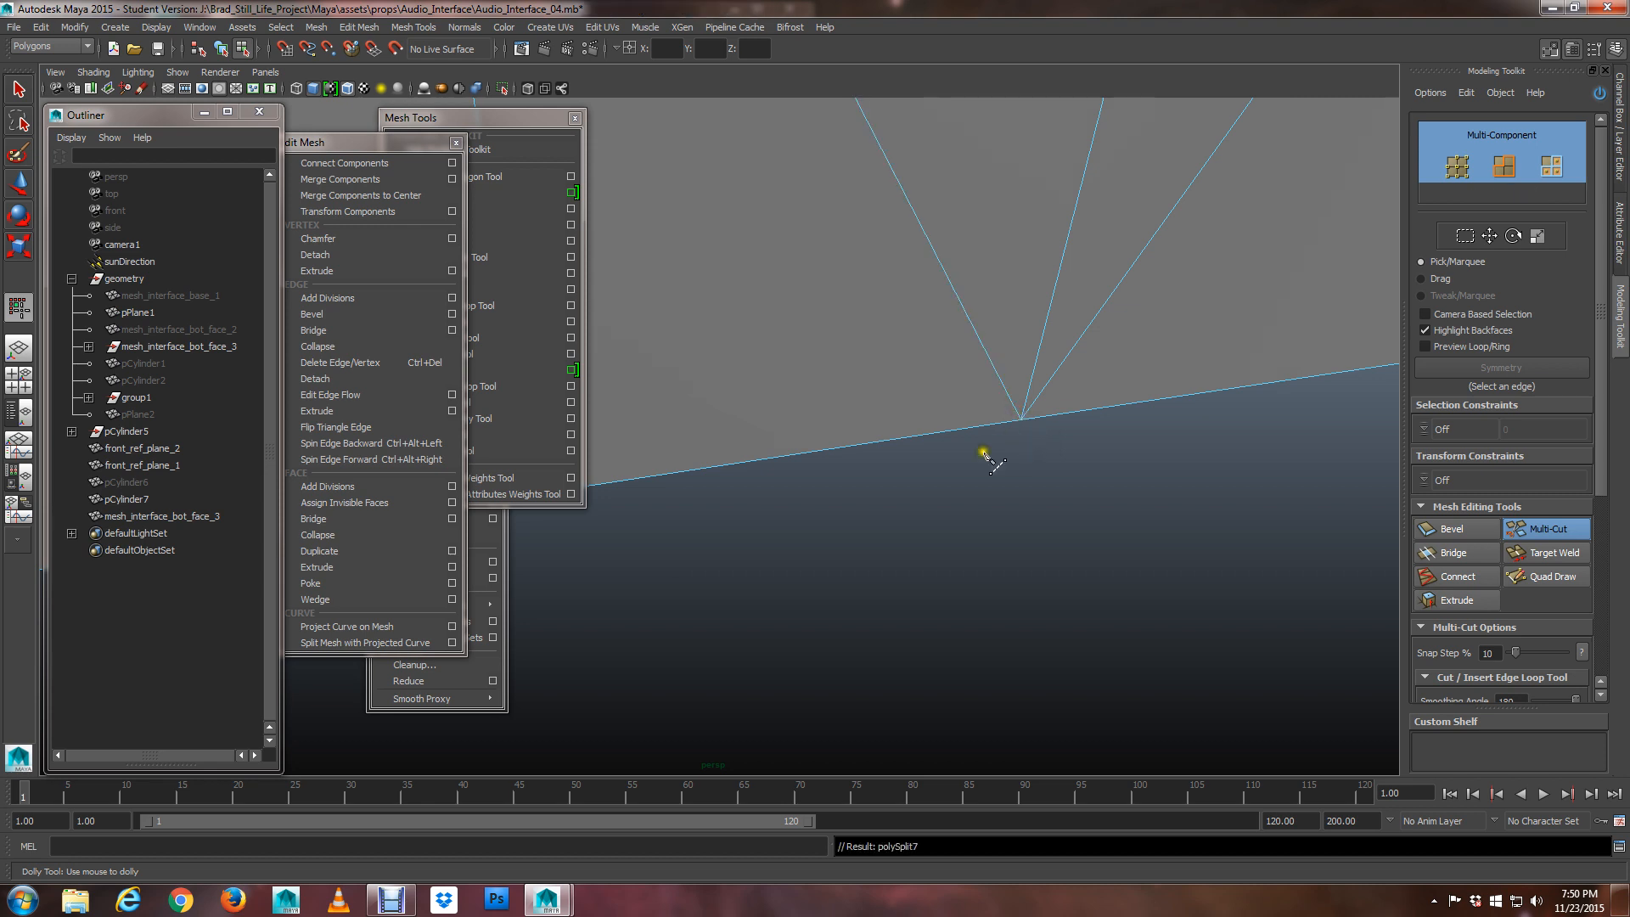
Multi-Cut the opposite diagonal from the lower-left edge vertex through the same central vertex to the upper-right edge vertex
{"action": "middle_click_drag", "start_coordinate": [982, 458], "coordinate": [1254, 407], "text": "alt"}
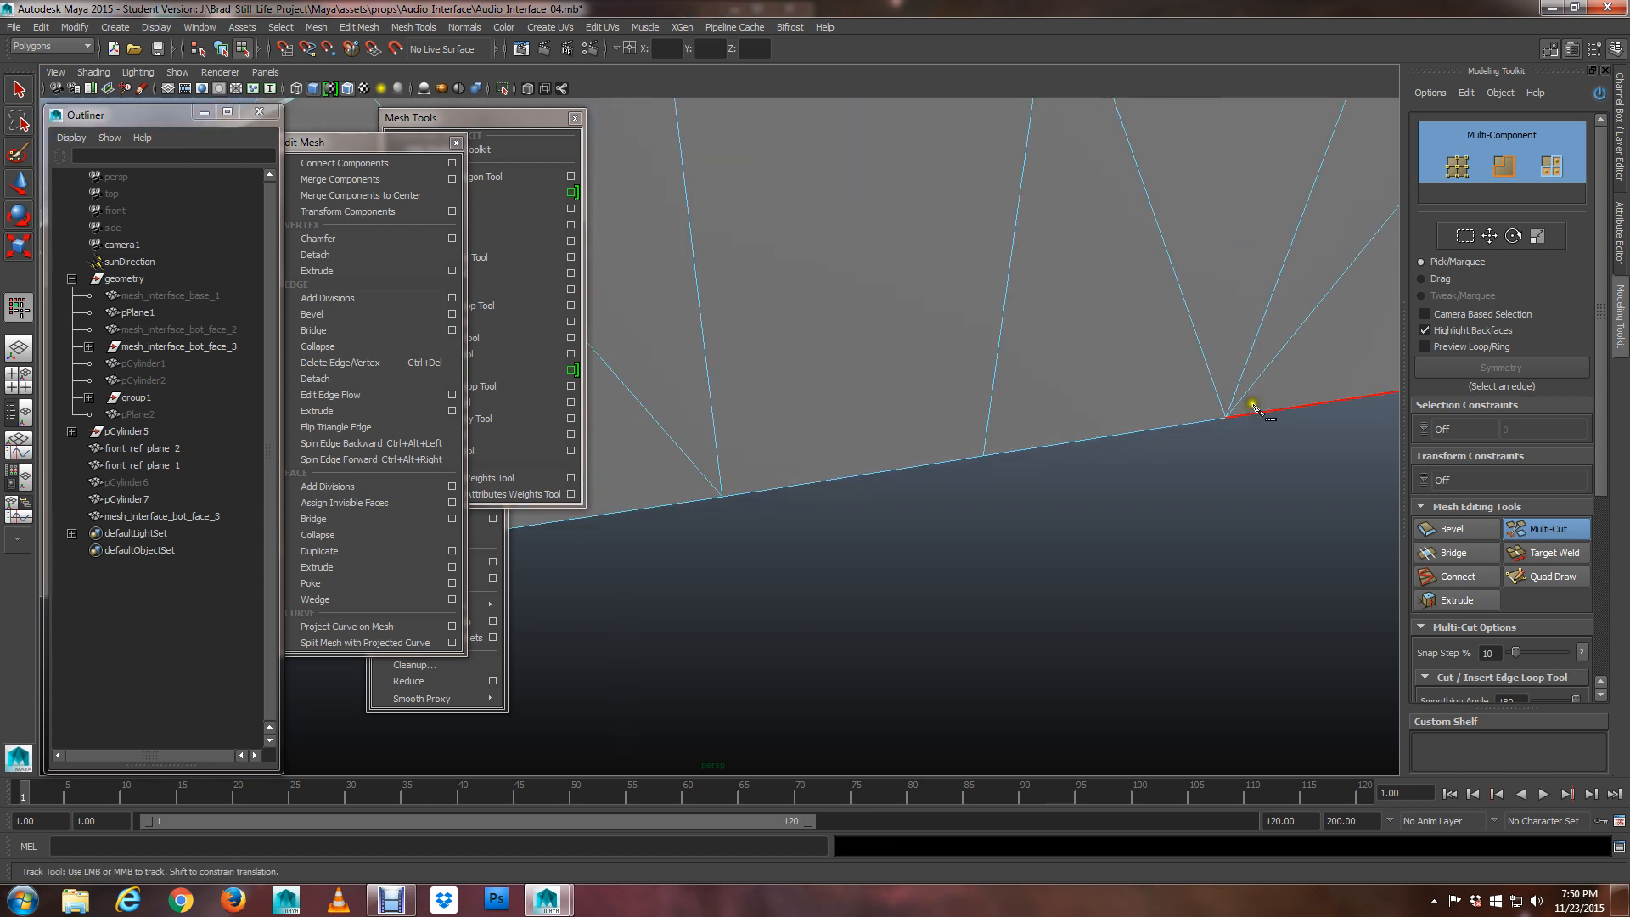
{"action": "left_click", "coordinate": [723, 494]}
{"action": "scroll", "coordinate": [735, 506], "scroll_direction": "down", "scroll_amount": 4}
{"action": "middle_click_drag", "start_coordinate": [828, 339], "coordinate": [789, 505], "text": "alt"}
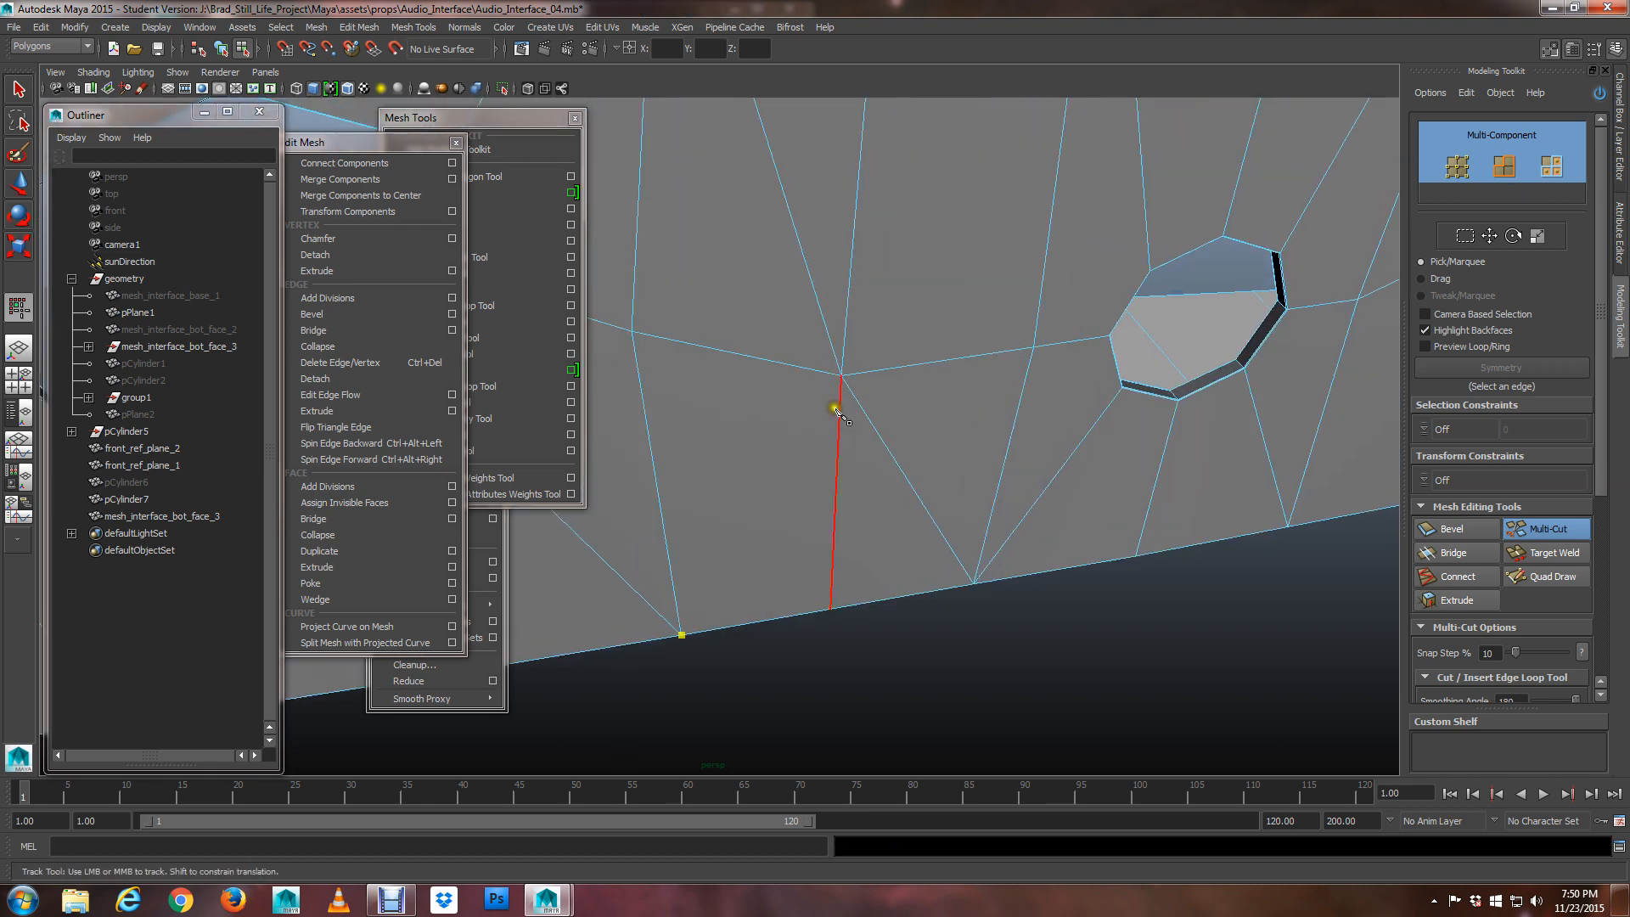
{"action": "left_click", "coordinate": [849, 373]}
{"action": "middle_click_drag", "start_coordinate": [975, 250], "coordinate": [806, 543], "text": "alt"}
{"action": "right_click_drag", "start_coordinate": [806, 543], "coordinate": [836, 657], "text": "alt"}
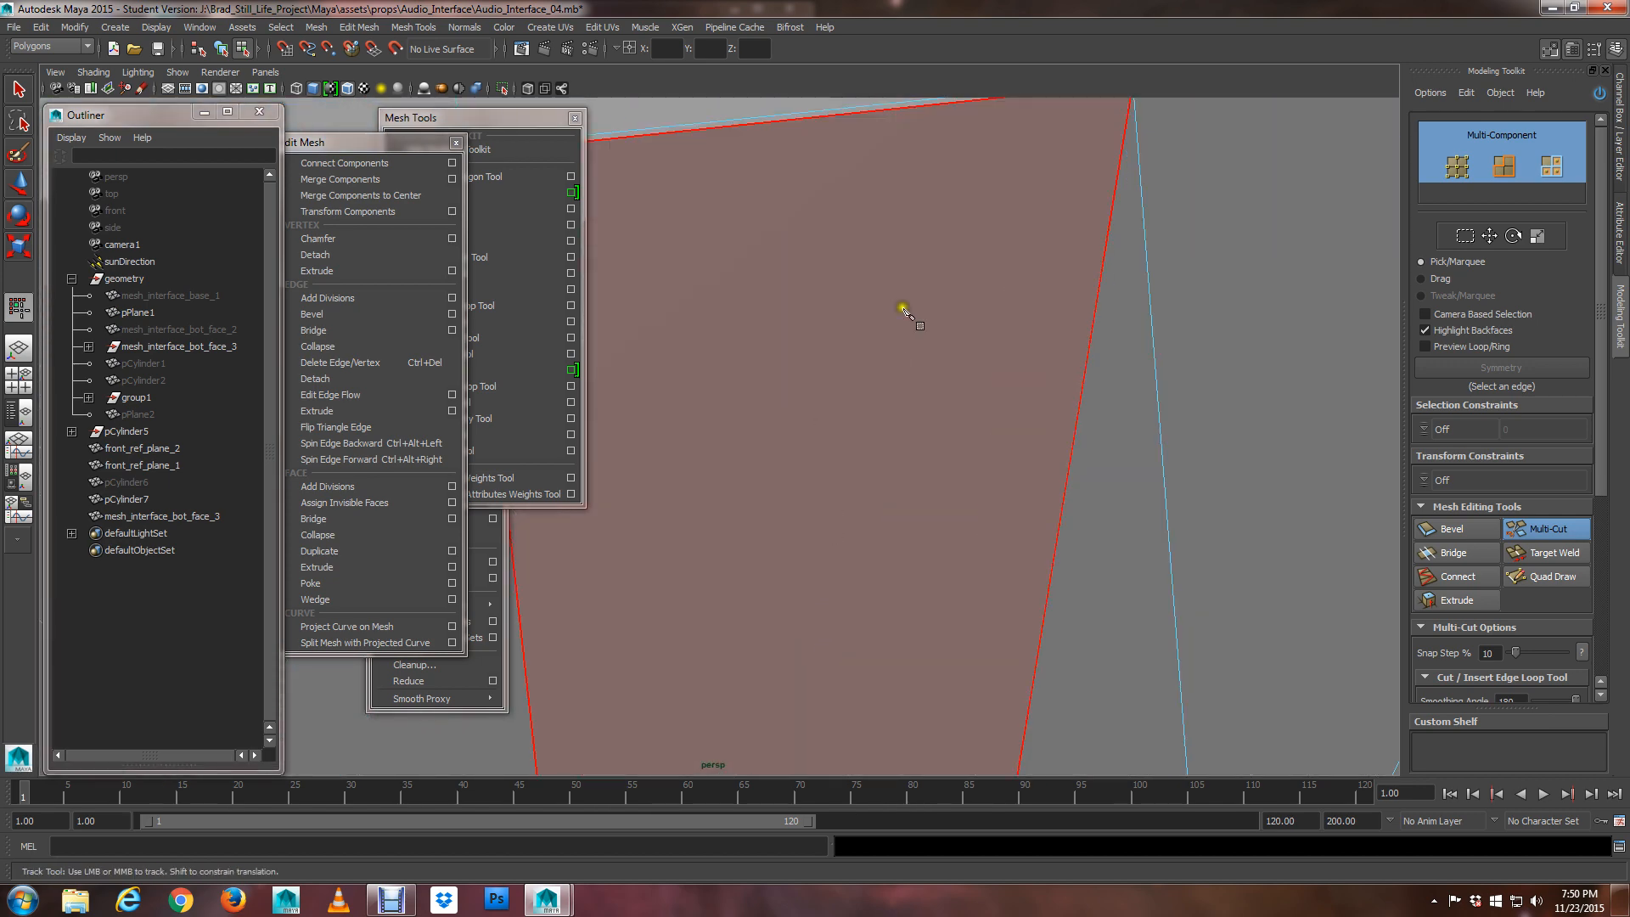
{"action": "middle_click_drag", "start_coordinate": [903, 309], "coordinate": [827, 533], "text": "alt"}
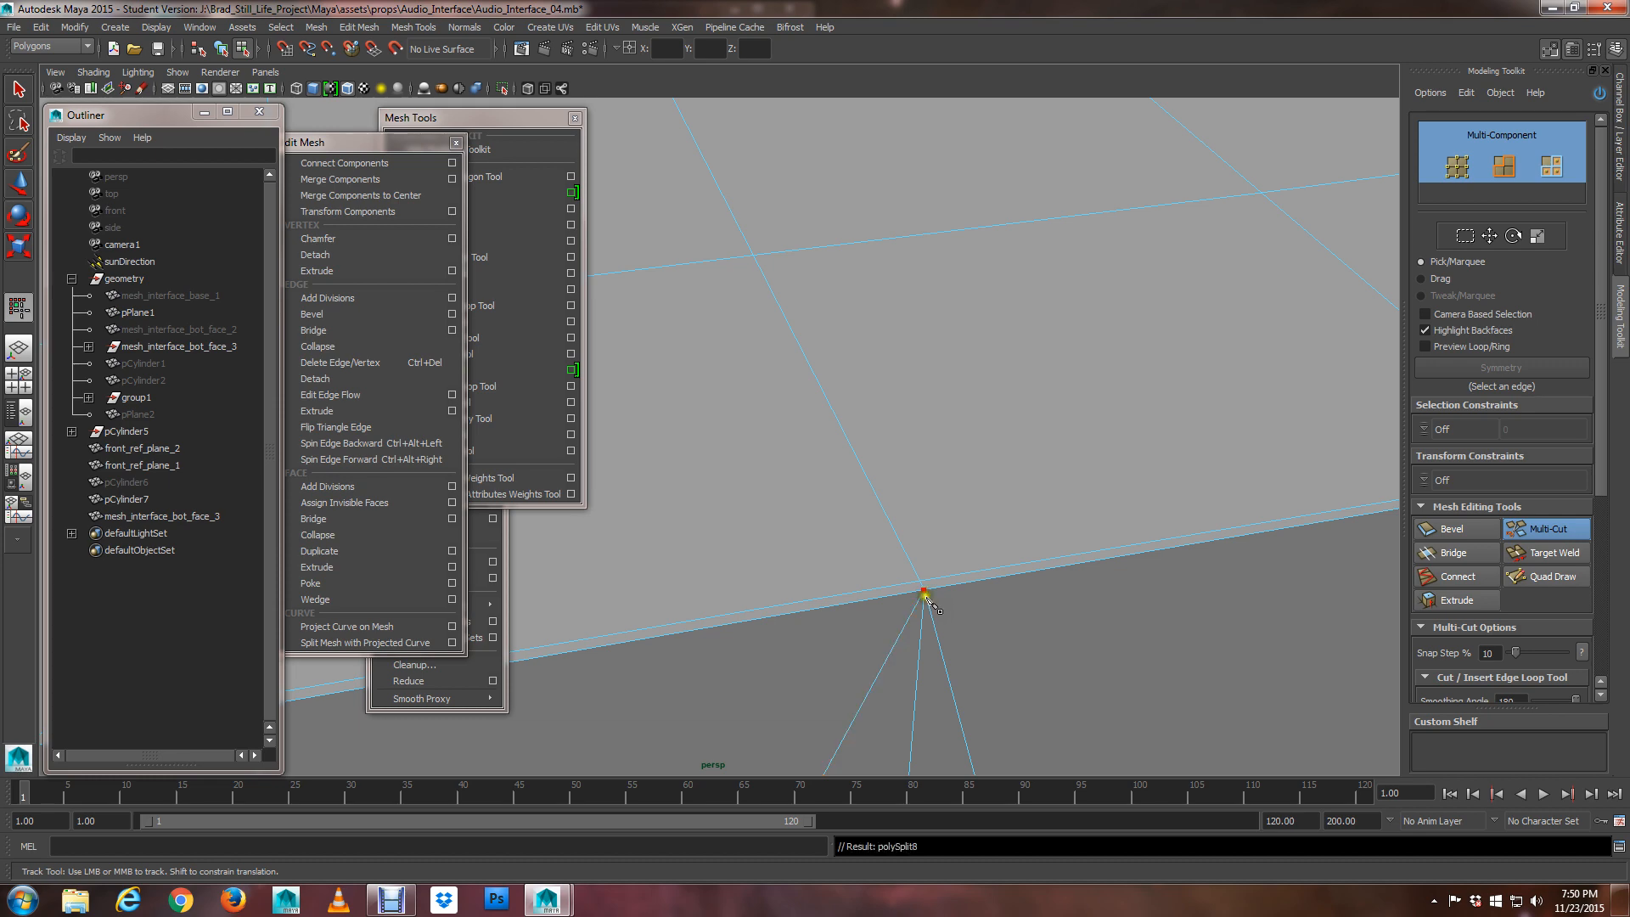
Leave the Multi-Cut tool without making another cut and return the face mesh to object mode
{"action": "right_click_drag", "start_coordinate": [925, 597], "coordinate": [892, 571], "text": "alt"}
{"action": "left_click_drag", "start_coordinate": [891, 571], "coordinate": [1001, 498], "text": "alt"}
{"action": "right_click_drag", "start_coordinate": [990, 491], "coordinate": [1026, 527], "text": "alt"}
{"action": "left_click_drag", "start_coordinate": [1026, 527], "coordinate": [979, 472], "text": "alt"}
{"action": "left_click", "coordinate": [979, 472]}
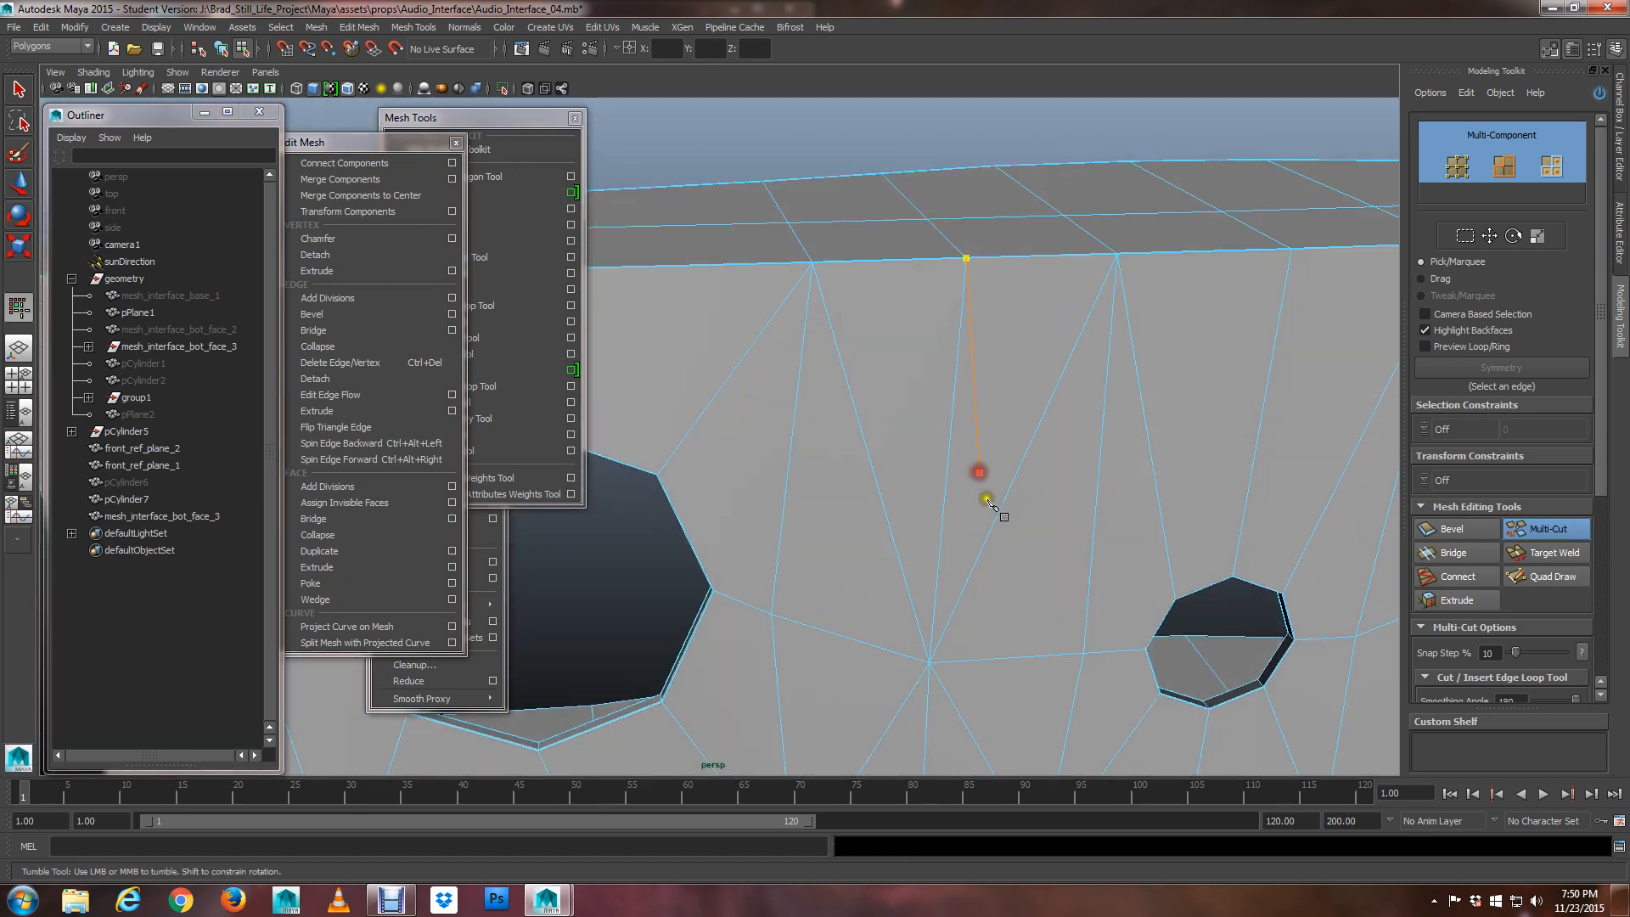
{"action": "middle_click_drag", "start_coordinate": [987, 500], "coordinate": [882, 339], "text": "alt"}
{"action": "mouse_move", "coordinate": [883, 340]}
{"action": "right_mouse_down", "text": "alt"}
{"action": "mouse_move", "coordinate": [913, 365]}
{"action": "mouse_move", "coordinate": [884, 357]}
{"action": "right_mouse_up", "text": "alt"}
{"action": "key", "text": "q"}
{"action": "middle_click_drag", "start_coordinate": [937, 425], "coordinate": [909, 433], "text": "alt"}
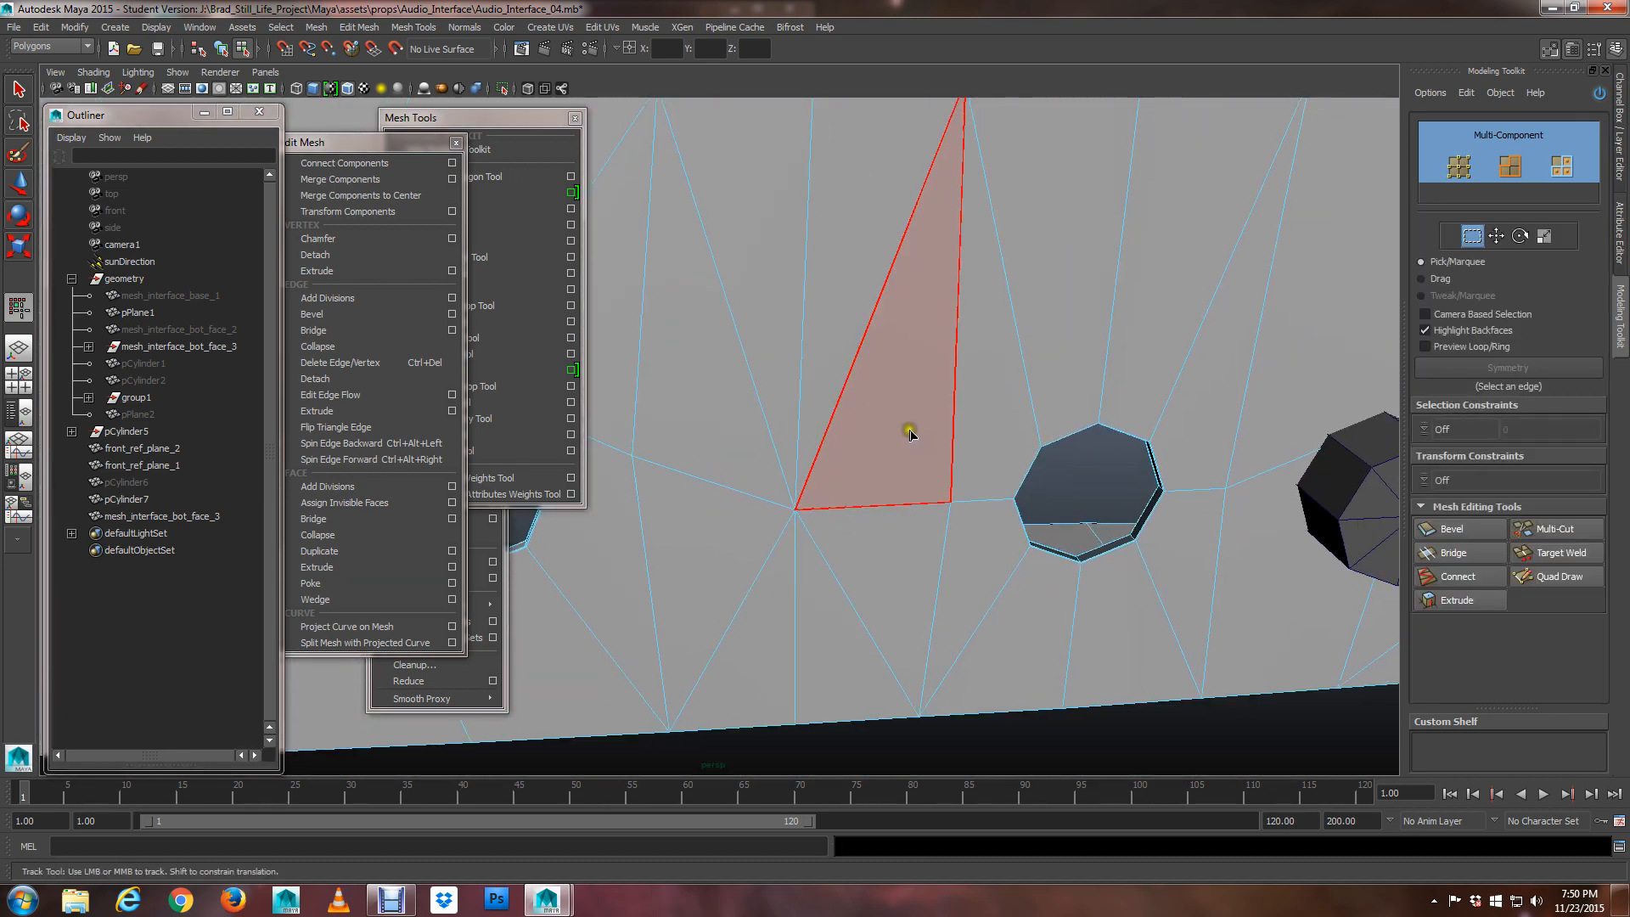
{"action": "right_click_drag", "start_coordinate": [830, 470], "coordinate": [882, 444]}
{"action": "right_click_drag", "start_coordinate": [843, 526], "coordinate": [782, 532], "text": "alt"}
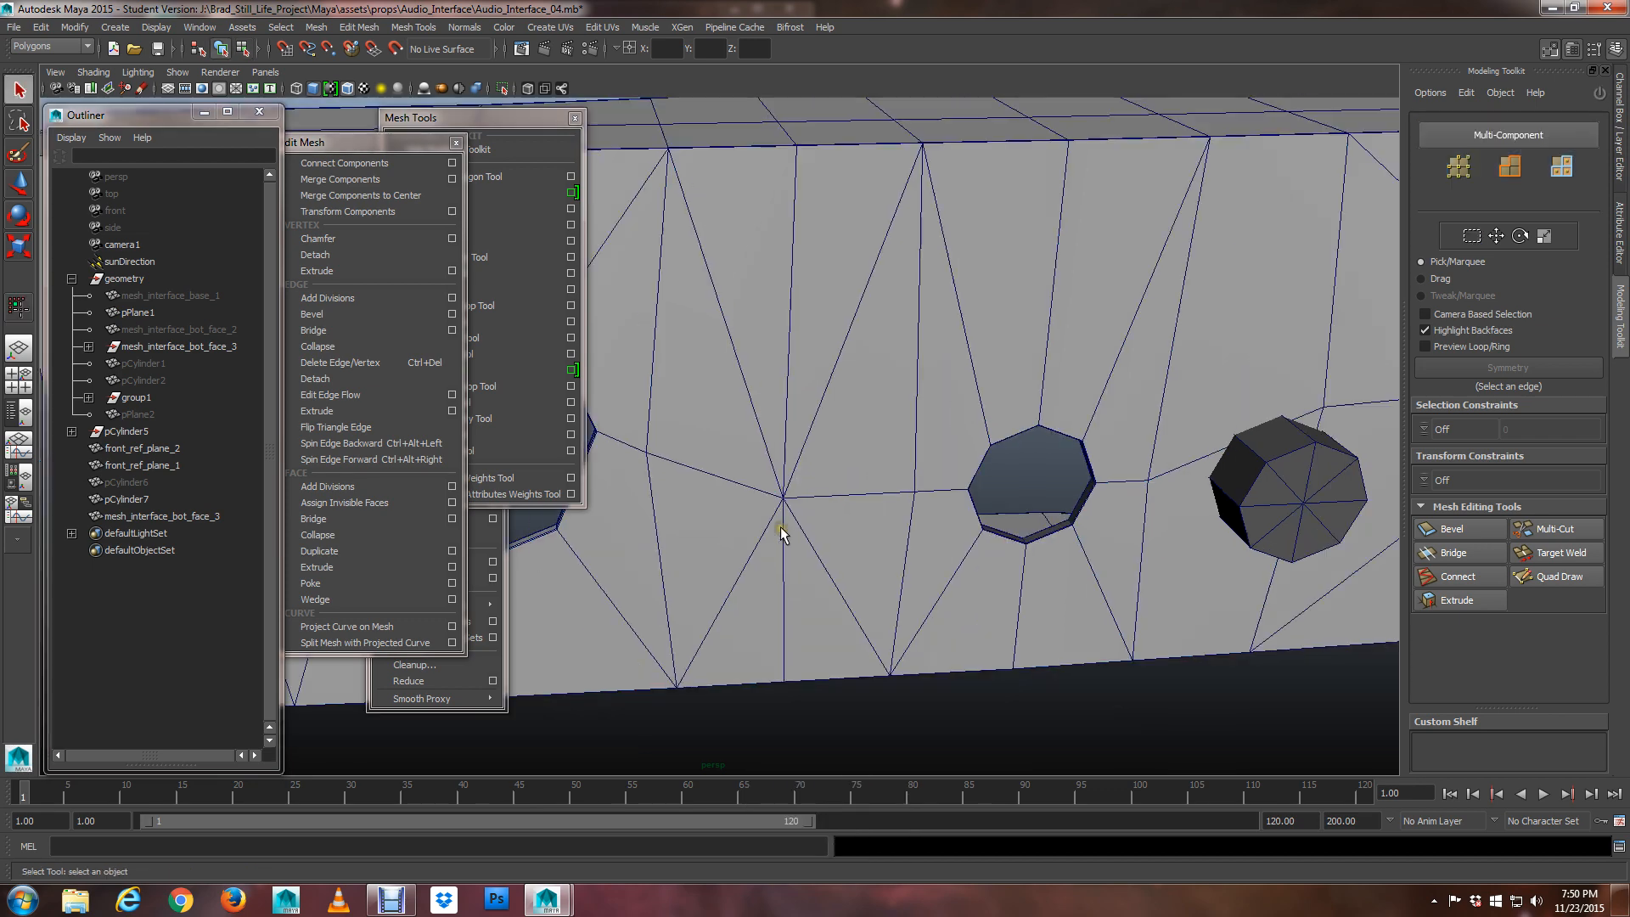
Unhide pCylinder6 in front of the newly cut vertex on the audio interface's face
{"action": "left_click_drag", "start_coordinate": [782, 533], "coordinate": [818, 510], "text": "alt"}
{"action": "left_click", "coordinate": [810, 472]}
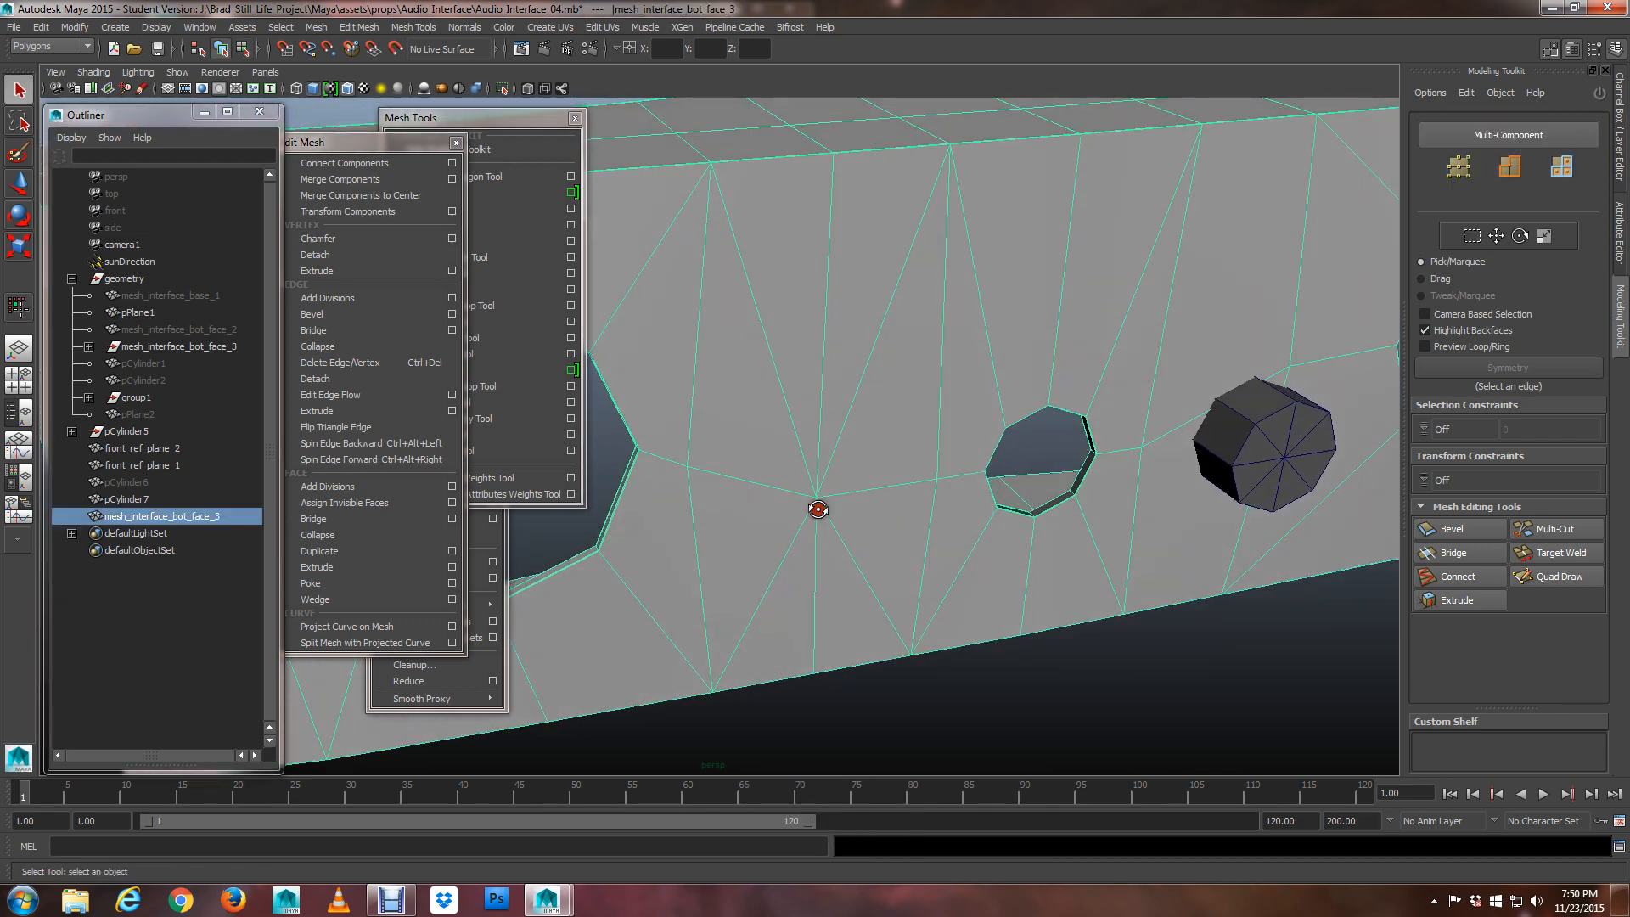
{"action": "left_click", "coordinate": [127, 482]}
{"action": "key", "text": "shift+h"}
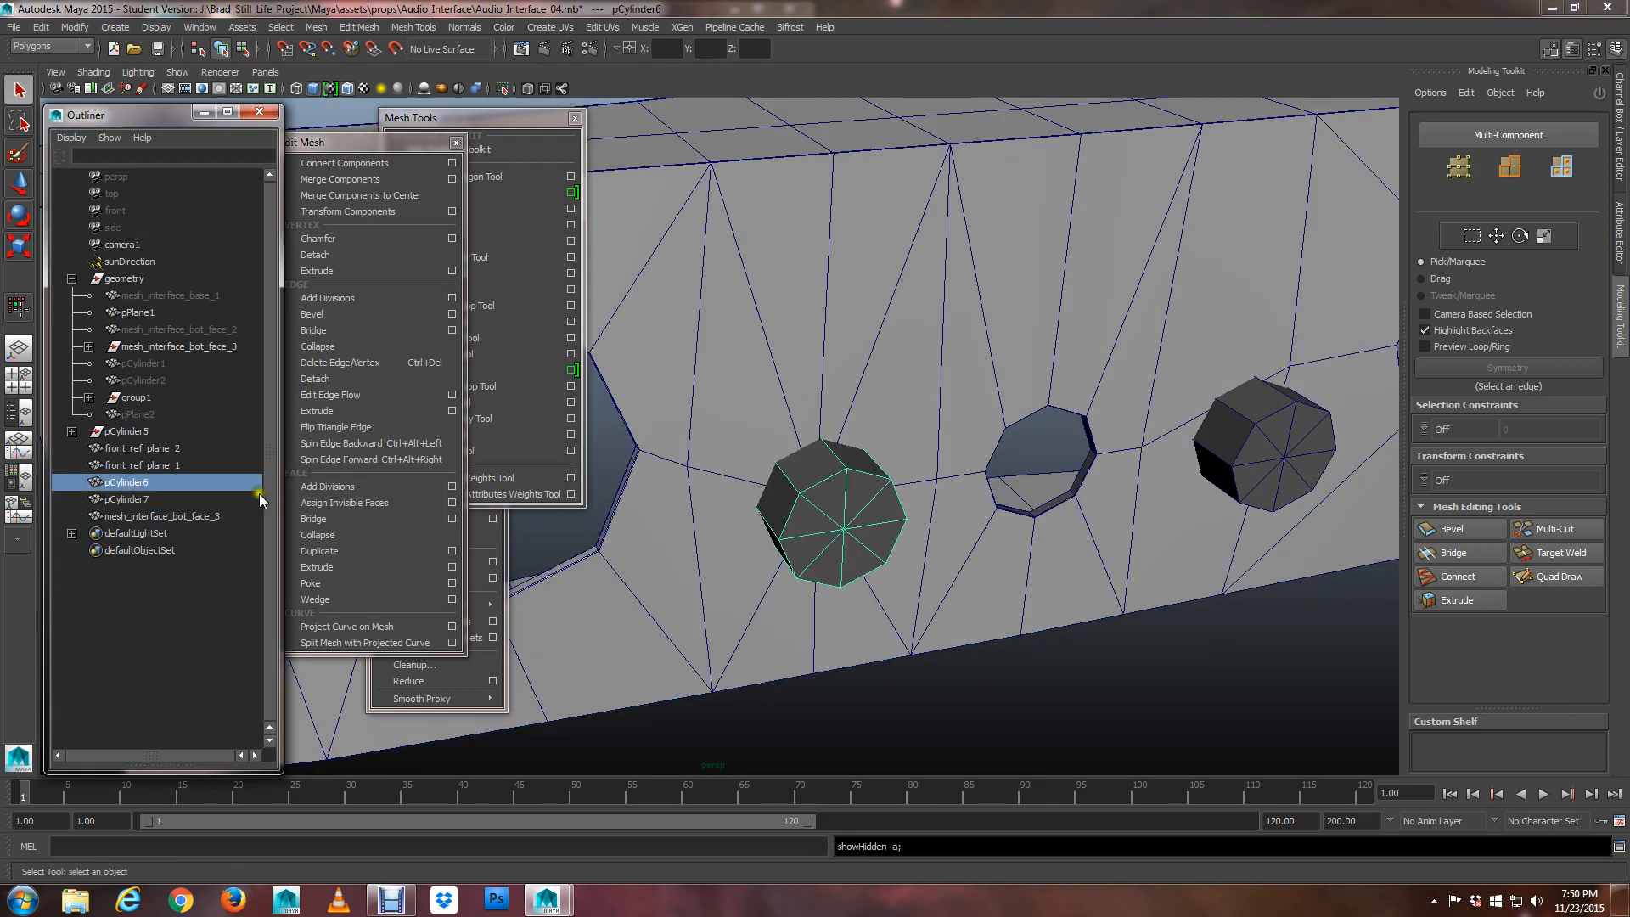
{"action": "left_click_drag", "start_coordinate": [716, 521], "coordinate": [747, 490], "text": "alt"}
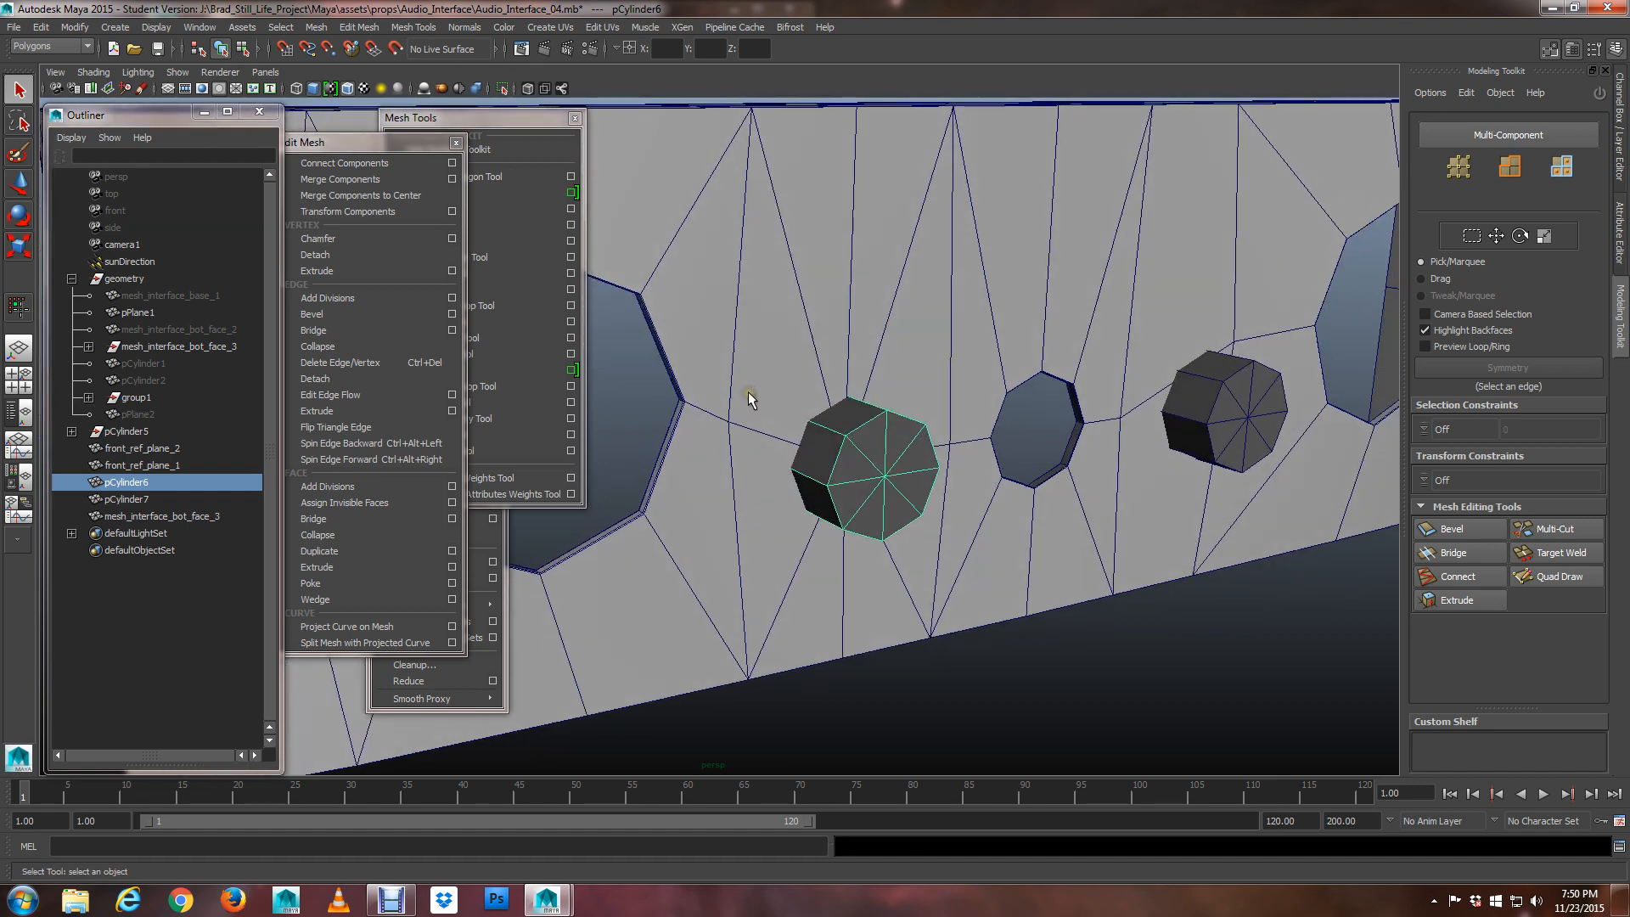
Rearrange the floating mesh menus and subtract pCylinder6 from mesh_interface_bot_face_3 with a Boolean Difference
{"action": "left_click", "coordinate": [787, 354]}
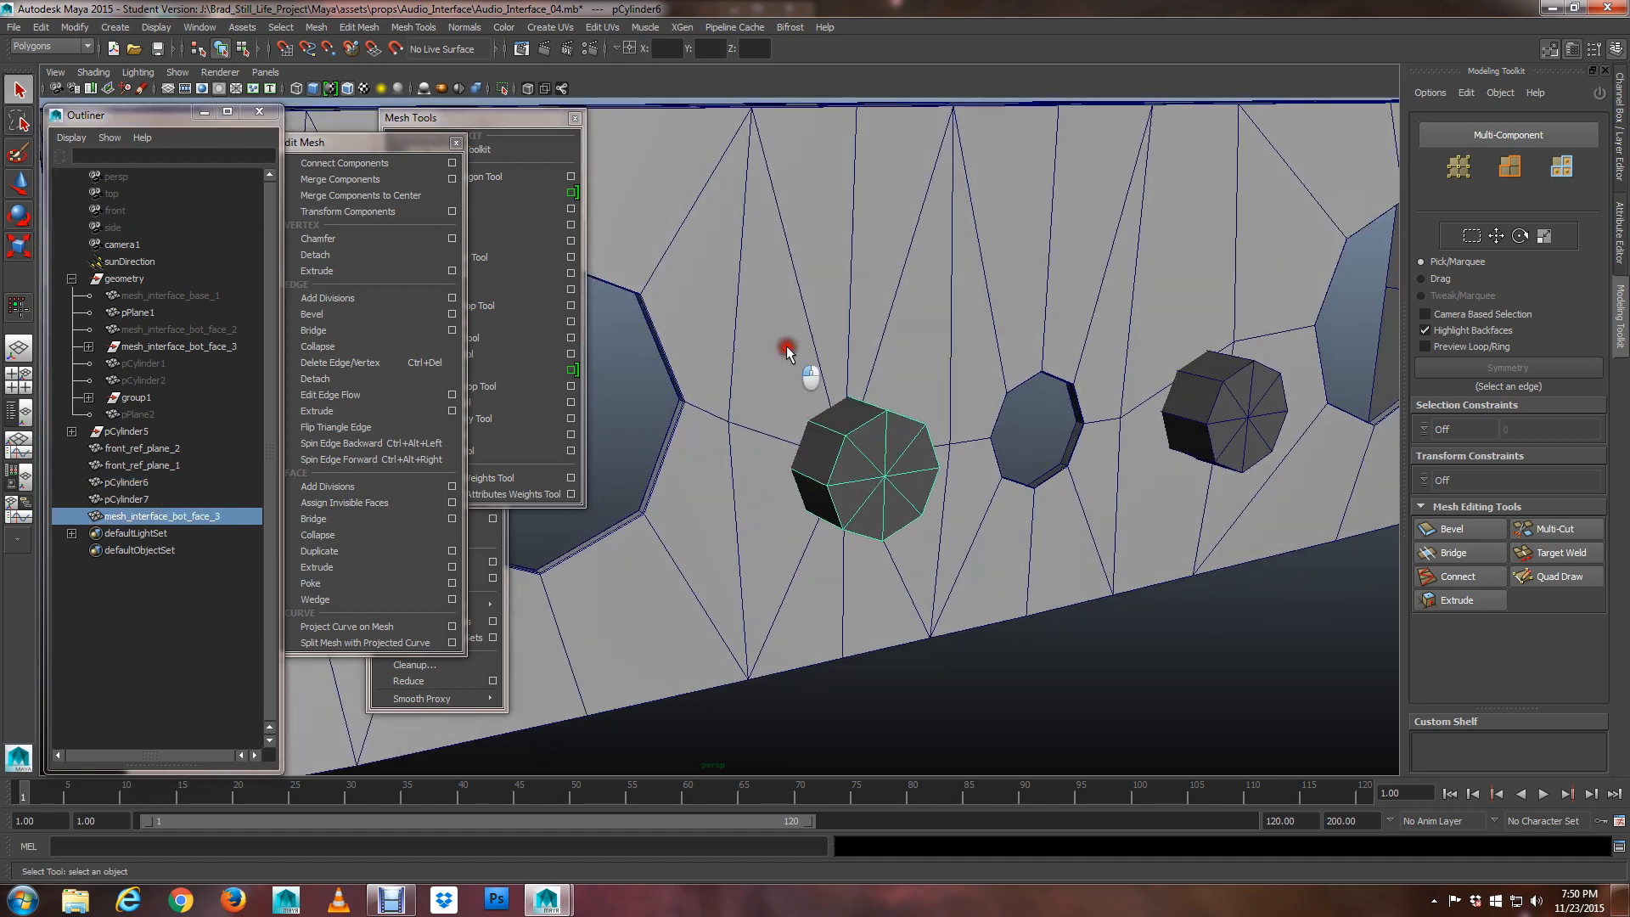
{"action": "left_click", "coordinate": [886, 458], "text": "shift"}
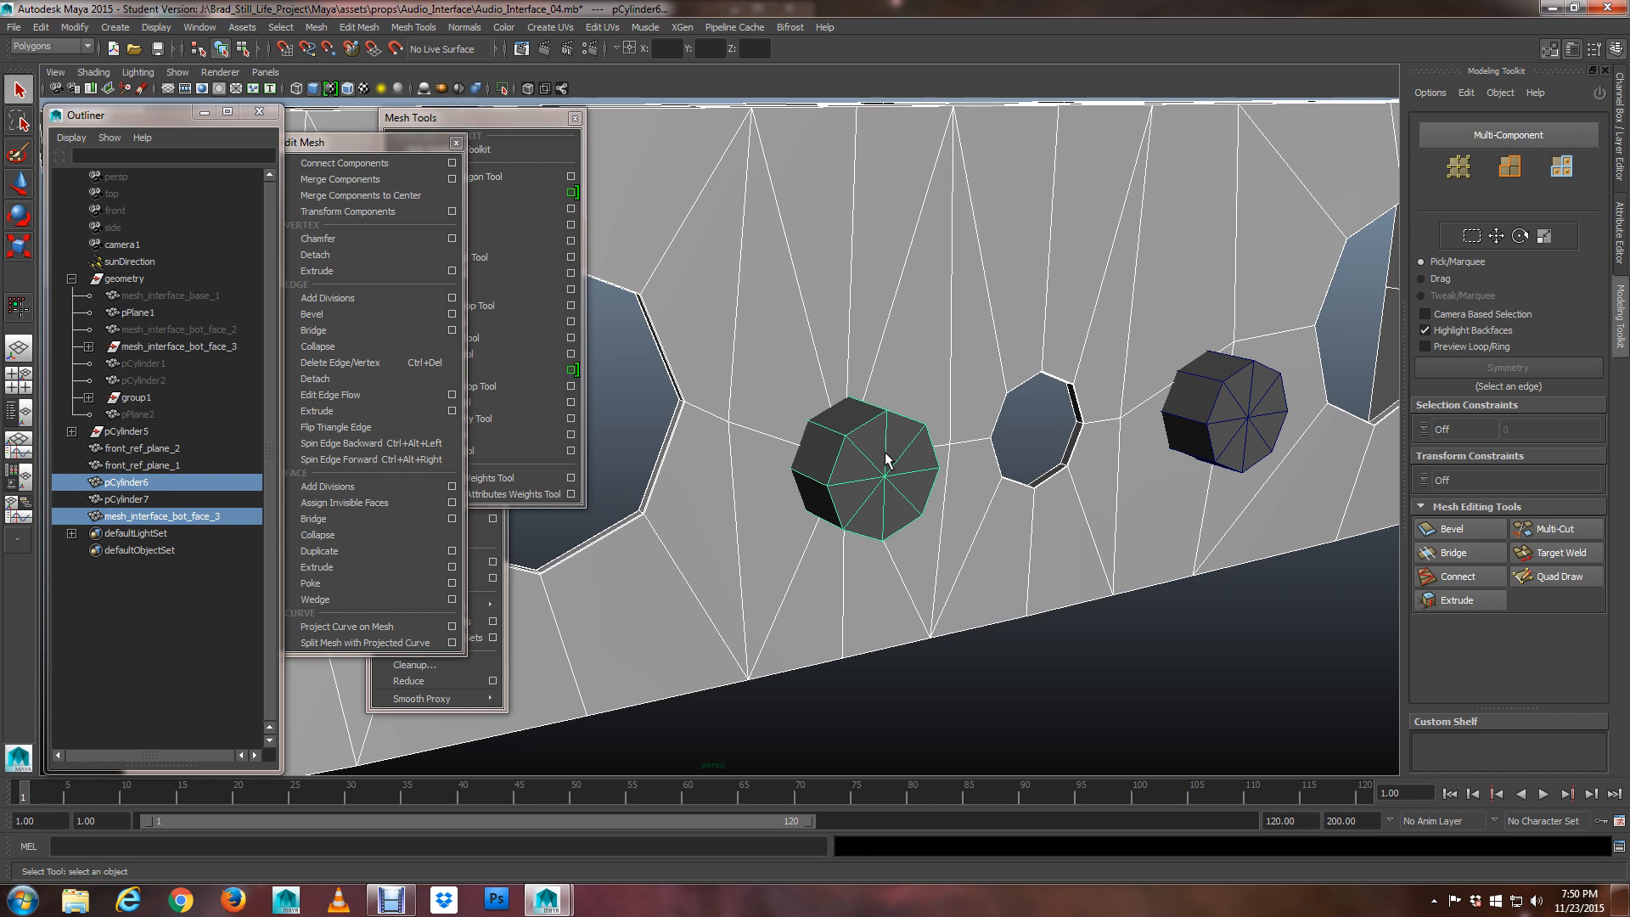
{"action": "left_click_drag", "start_coordinate": [396, 142], "coordinate": [221, 255]}
{"action": "left_click_drag", "start_coordinate": [480, 129], "coordinate": [497, 123]}
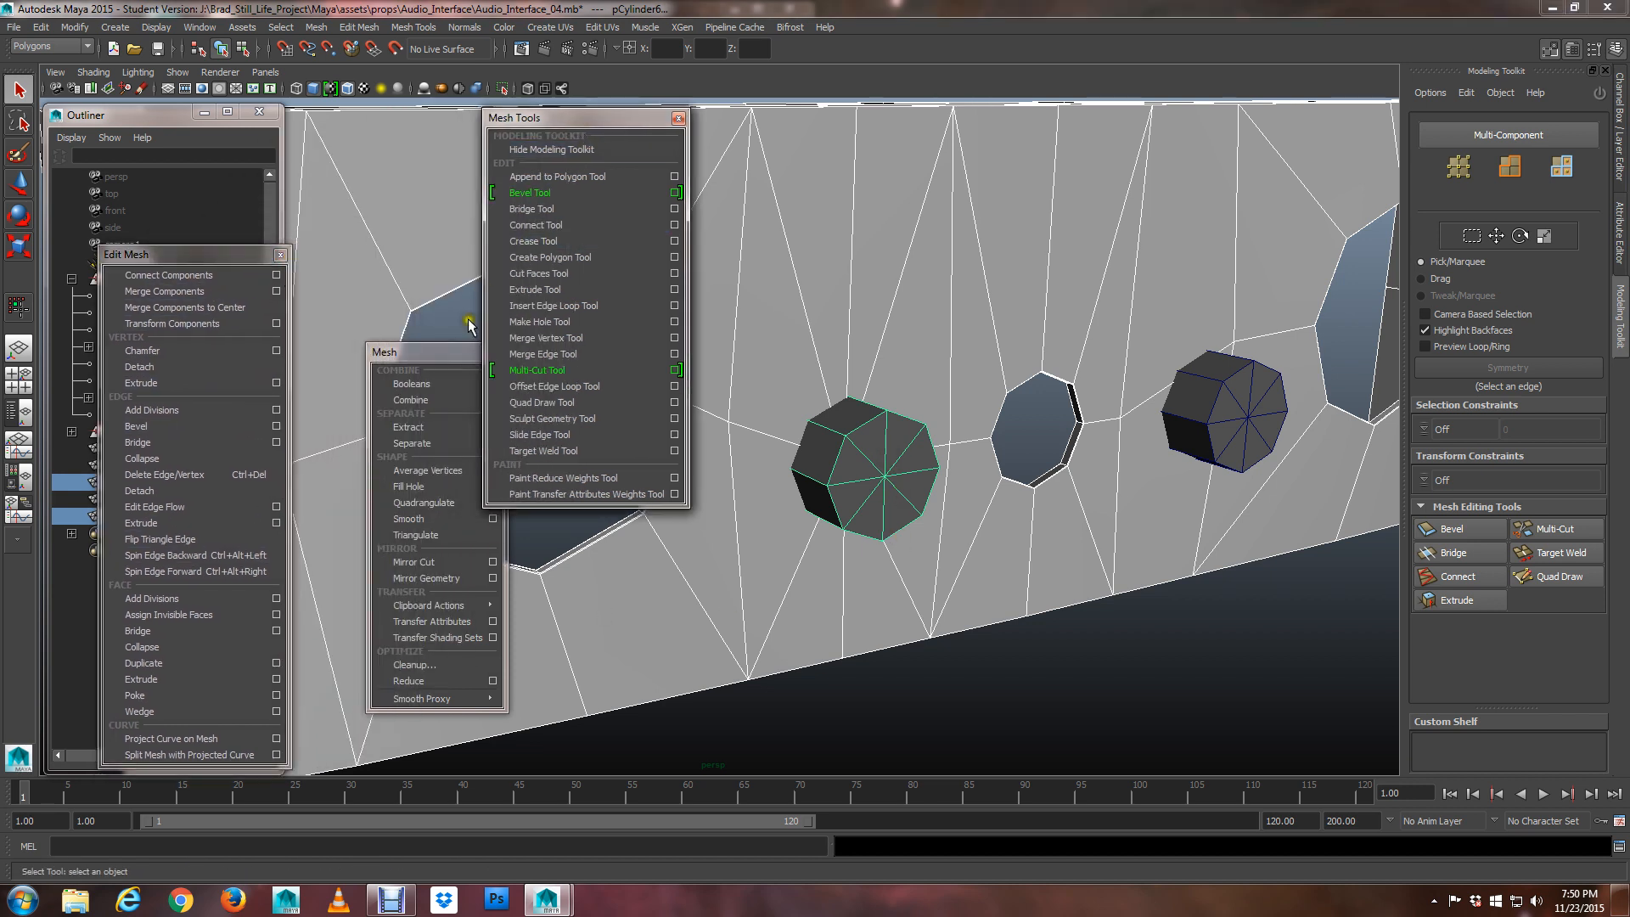
{"action": "left_click_drag", "start_coordinate": [425, 355], "coordinate": [332, 168]}
{"action": "left_click_drag", "start_coordinate": [565, 129], "coordinate": [518, 148]}
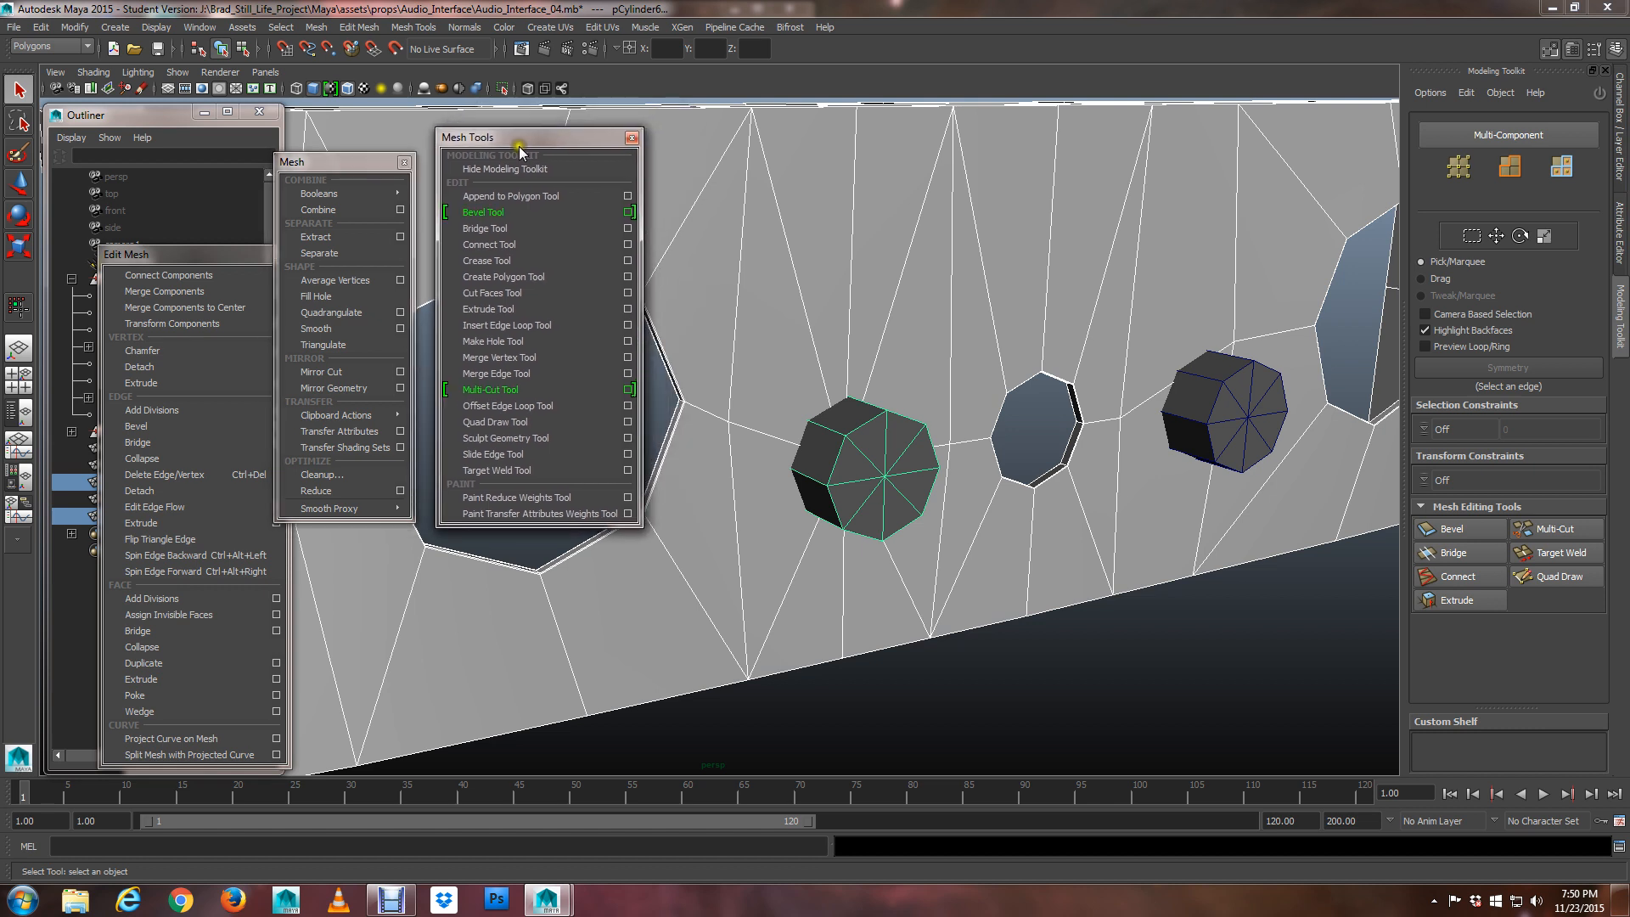
{"action": "mouse_move", "coordinate": [320, 173]}
{"action": "left_mouse_down"}
{"action": "mouse_move", "coordinate": [355, 165]}
{"action": "mouse_move", "coordinate": [339, 158]}
{"action": "left_mouse_up"}
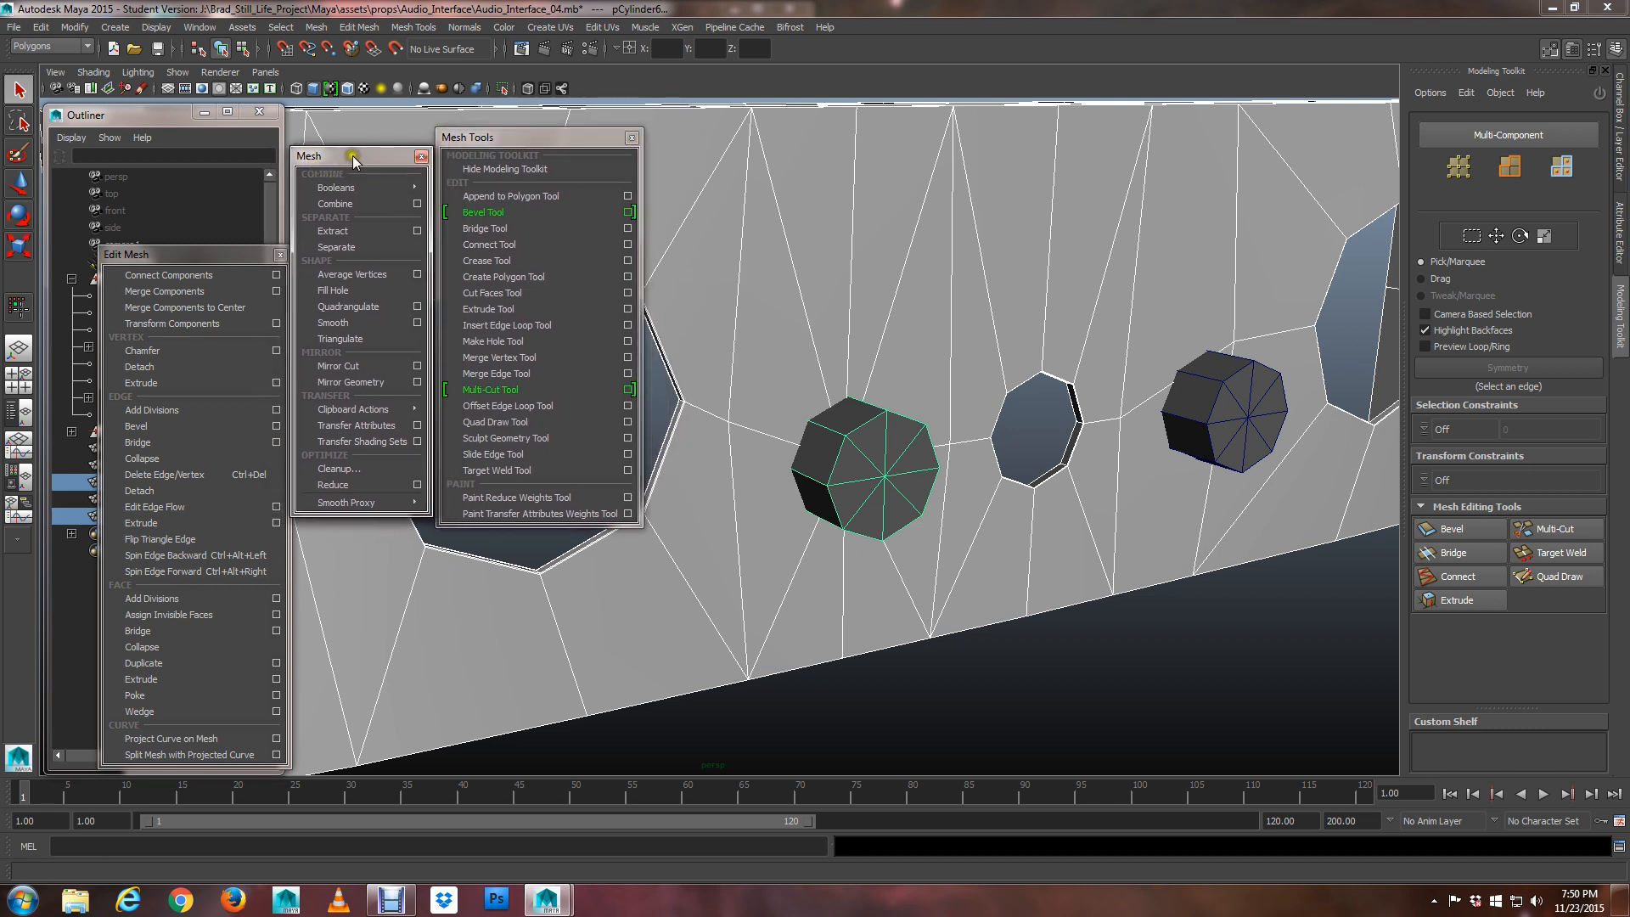
{"action": "mouse_move", "coordinate": [365, 188]}
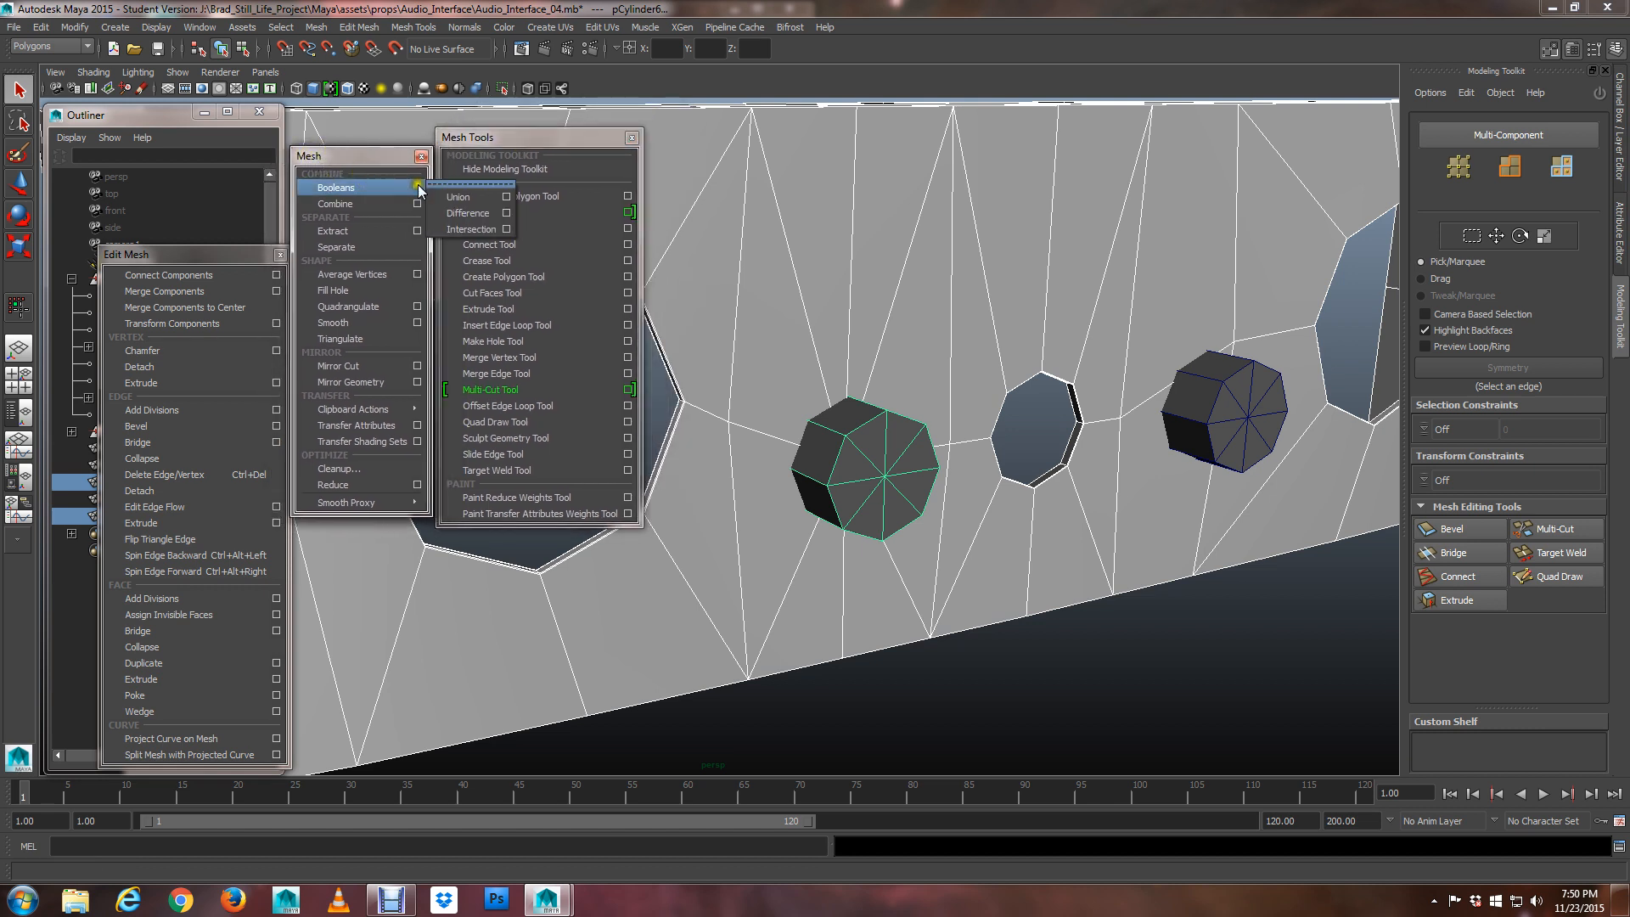
{"action": "left_click", "coordinate": [462, 208]}
Switch the mesh to vertex selection around the newly cut hole
{"action": "left_click_drag", "start_coordinate": [921, 437], "coordinate": [863, 428], "text": "alt"}
{"action": "middle_click_drag", "start_coordinate": [741, 359], "coordinate": [782, 427], "text": "alt"}
{"action": "scroll", "coordinate": [782, 427], "scroll_direction": "up", "scroll_amount": 2}
{"action": "scroll", "coordinate": [782, 433], "scroll_direction": "up", "scroll_amount": 2}
{"action": "right_click", "coordinate": [782, 440]}
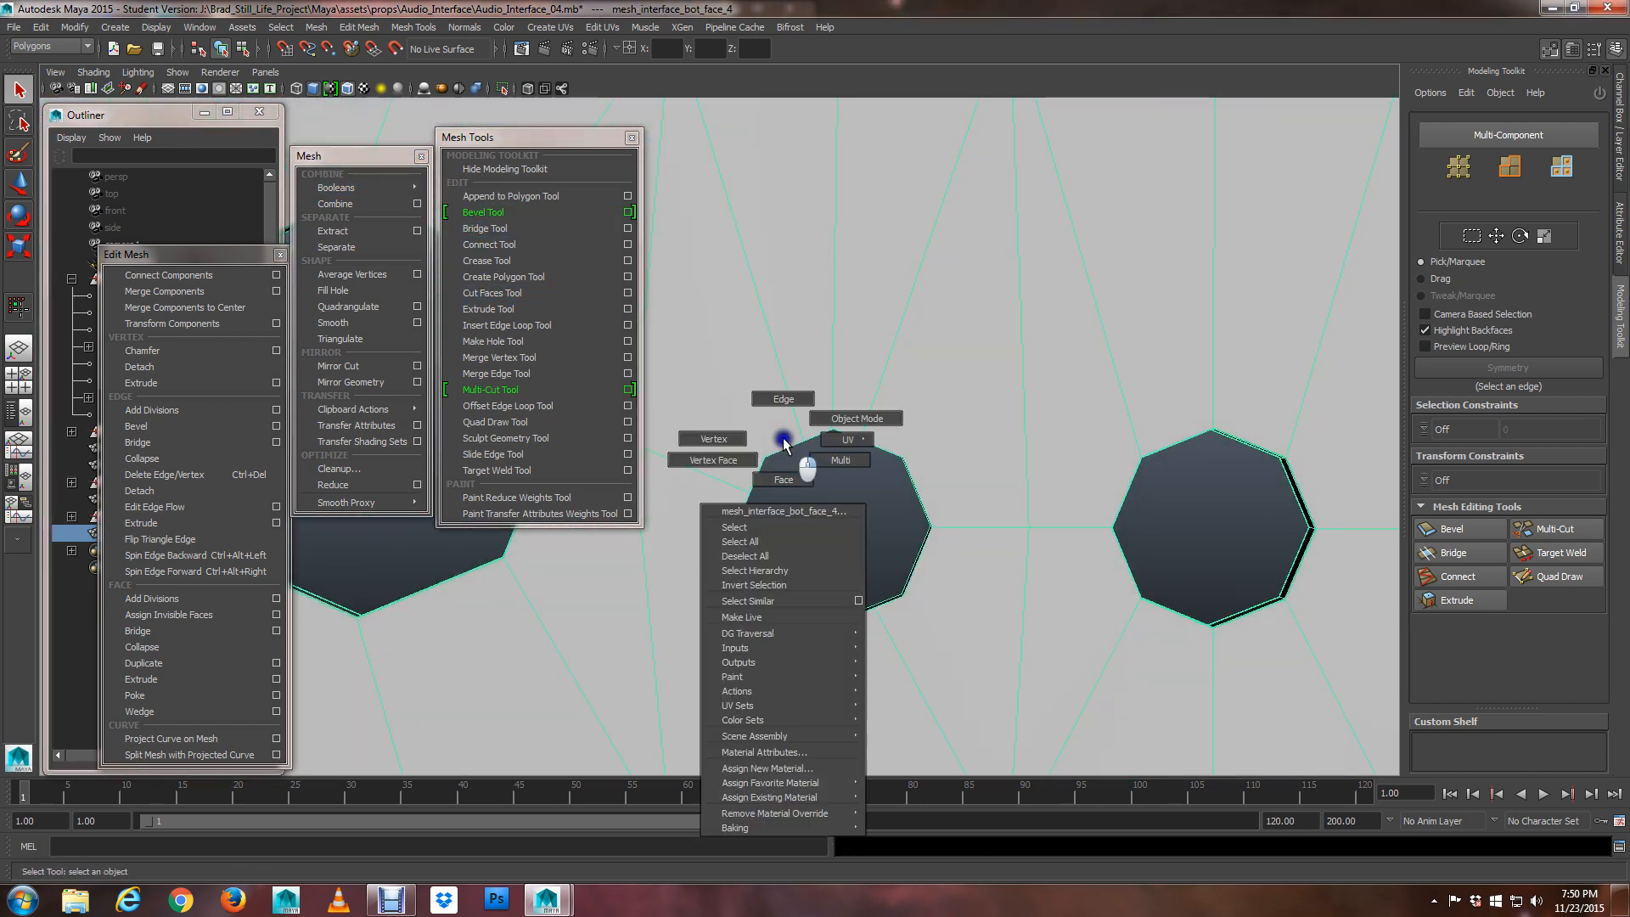
{"action": "right_click_drag", "start_coordinate": [743, 439], "coordinate": [743, 439]}
Snap the stray vertex on the new hole's upper-left front edge onto the adjacent upper-left corner vertex
{"action": "left_click", "coordinate": [800, 443]}
{"action": "scroll", "coordinate": [825, 471], "scroll_direction": "up", "scroll_amount": 4}
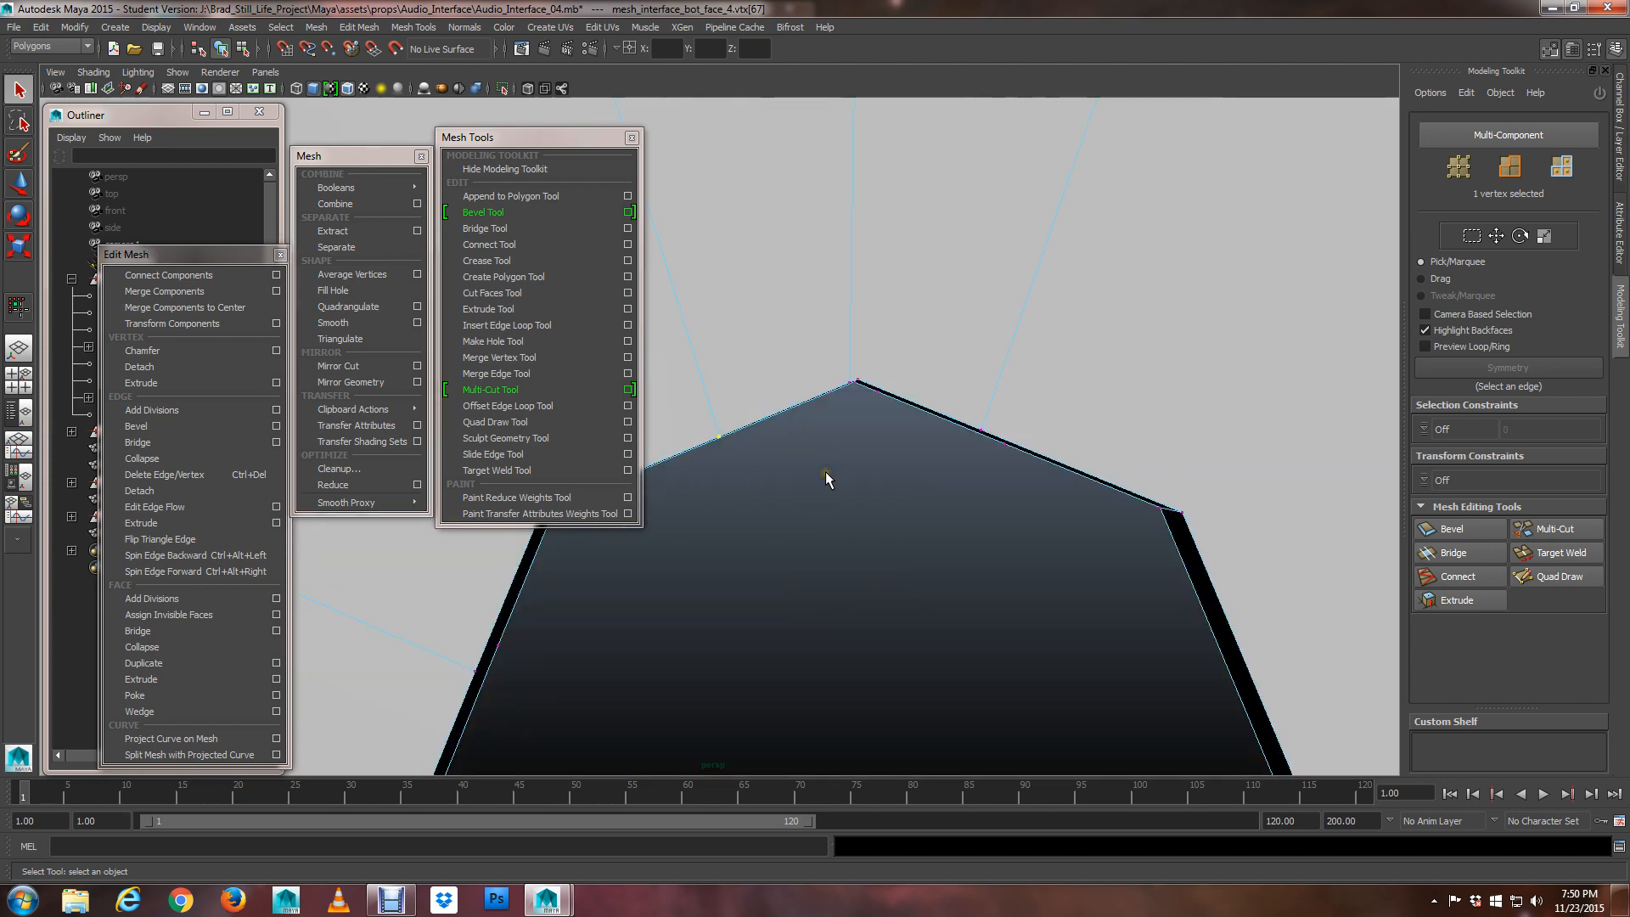
{"action": "middle_click_drag", "start_coordinate": [822, 471], "coordinate": [974, 461], "text": "alt"}
{"action": "left_click_drag", "start_coordinate": [975, 462], "coordinate": [931, 451], "text": "alt"}
{"action": "scroll", "coordinate": [931, 451], "scroll_direction": "up", "scroll_amount": 4}
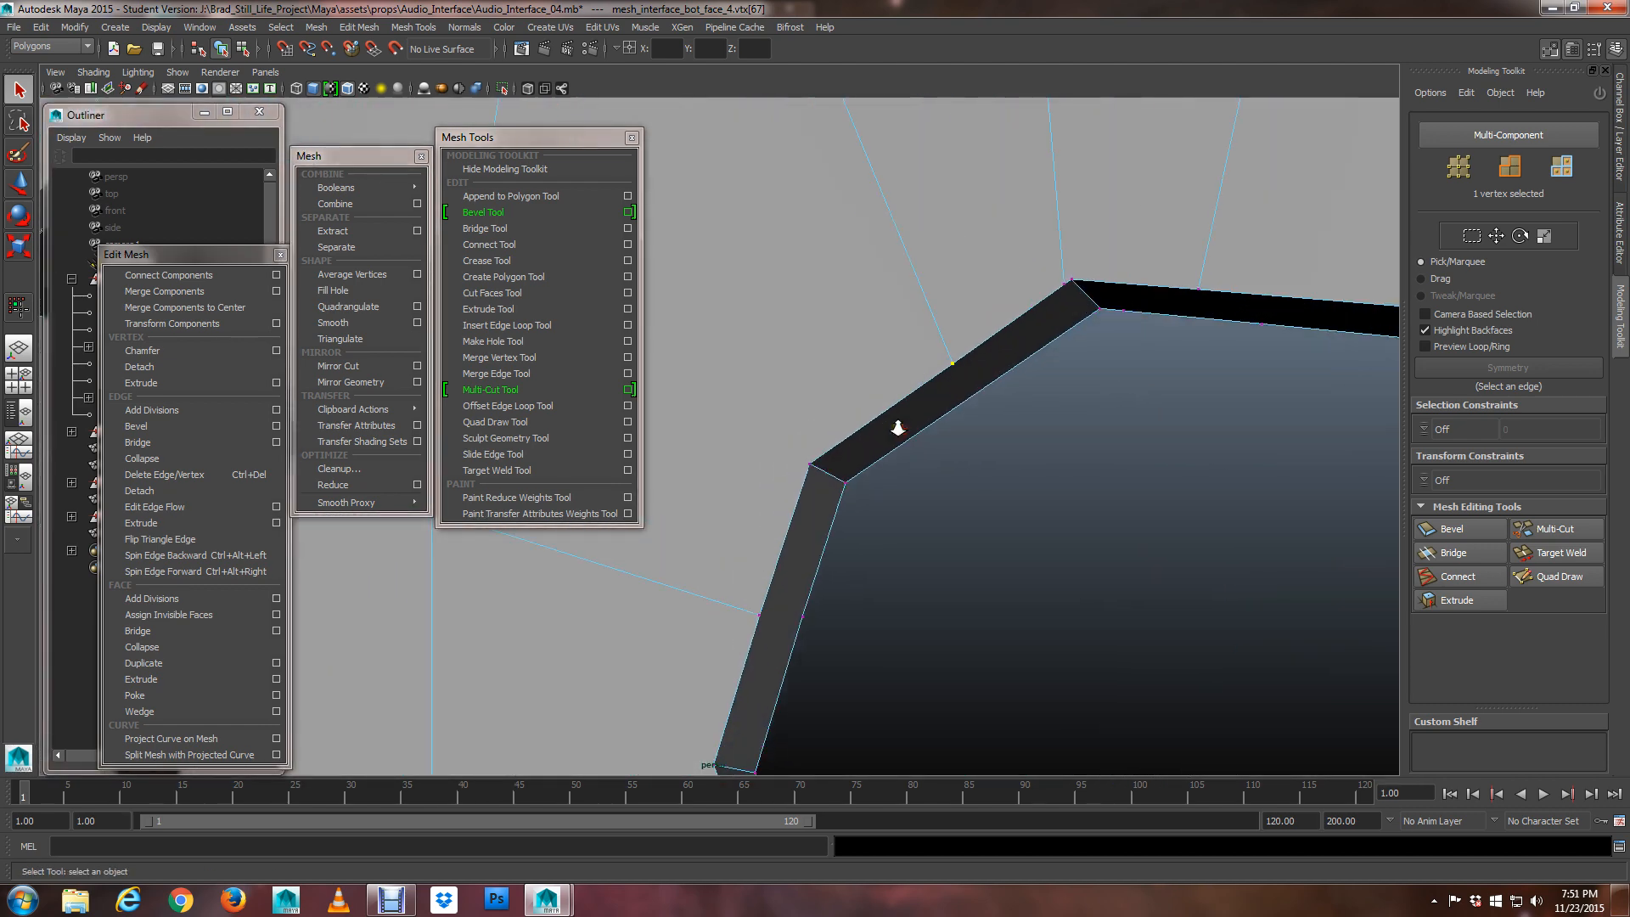
{"action": "key", "text": "w"}
{"action": "middle_click", "coordinate": [804, 459]}
Snap the stray vertex above the hole's left corner onto the left corner vertex of the front rim
{"action": "middle_click_drag", "start_coordinate": [816, 538], "coordinate": [852, 365], "text": "alt"}
{"action": "key", "text": "q"}
{"action": "left_click", "coordinate": [803, 398]}
{"action": "key", "text": "w"}
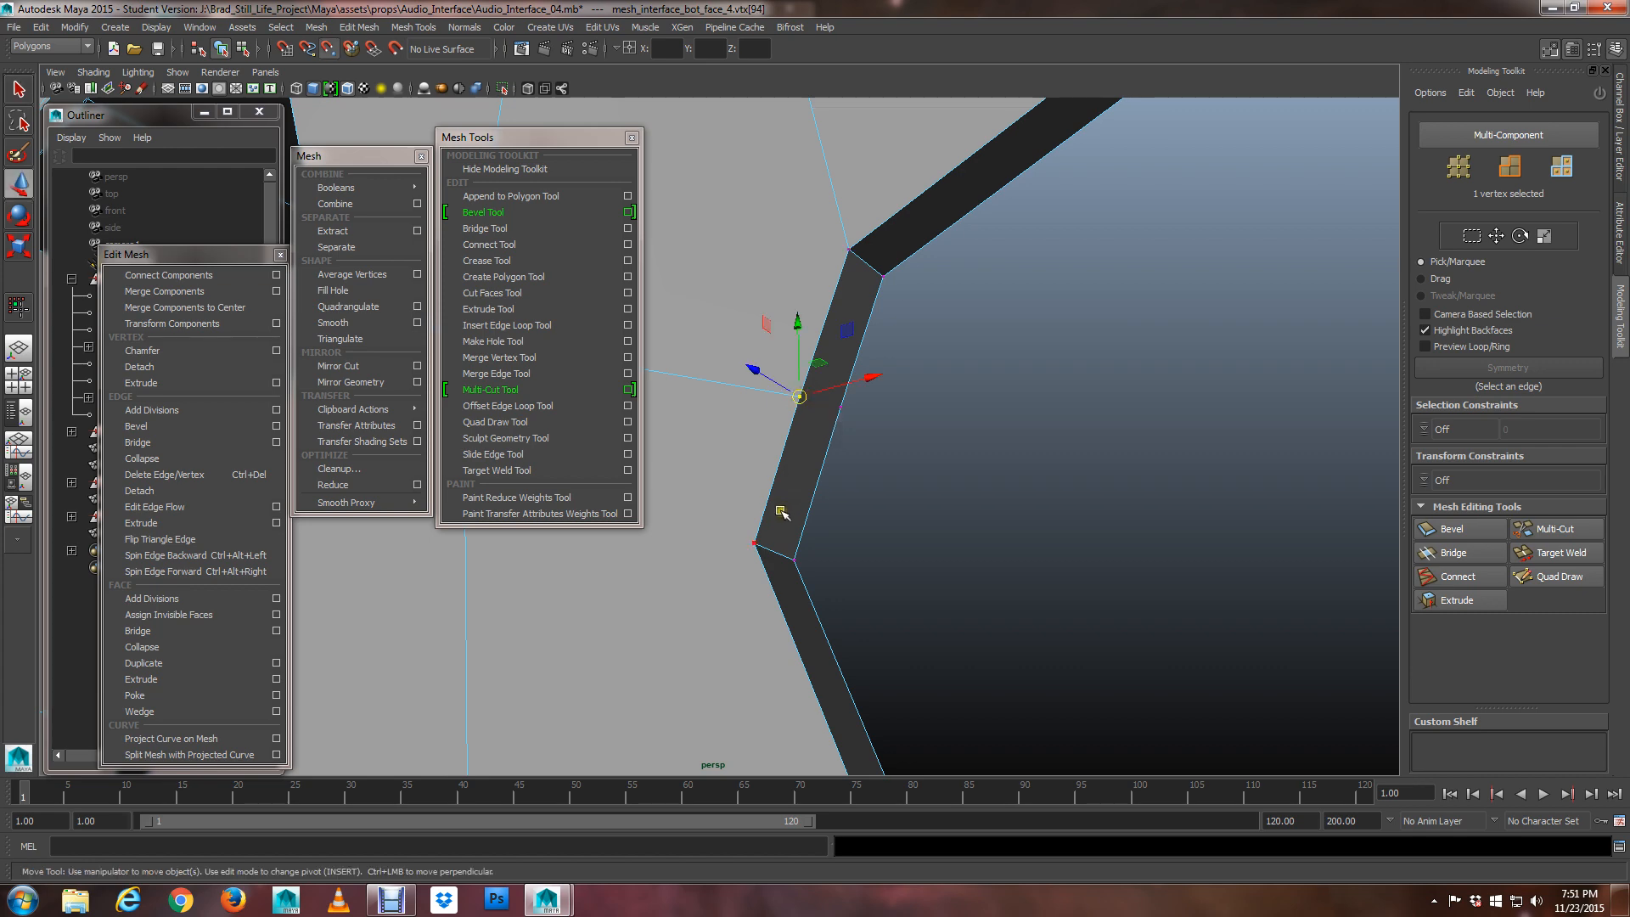
{"action": "middle_click", "coordinate": [778, 517]}
Snap the stray vertex on the front rim's lower-left edge onto the hole's lower-left corner vertex
{"action": "scroll", "coordinate": [773, 544], "scroll_direction": "down", "scroll_amount": 3}
{"action": "middle_click_drag", "start_coordinate": [772, 543], "coordinate": [747, 369], "text": "alt"}
{"action": "key", "text": "q"}
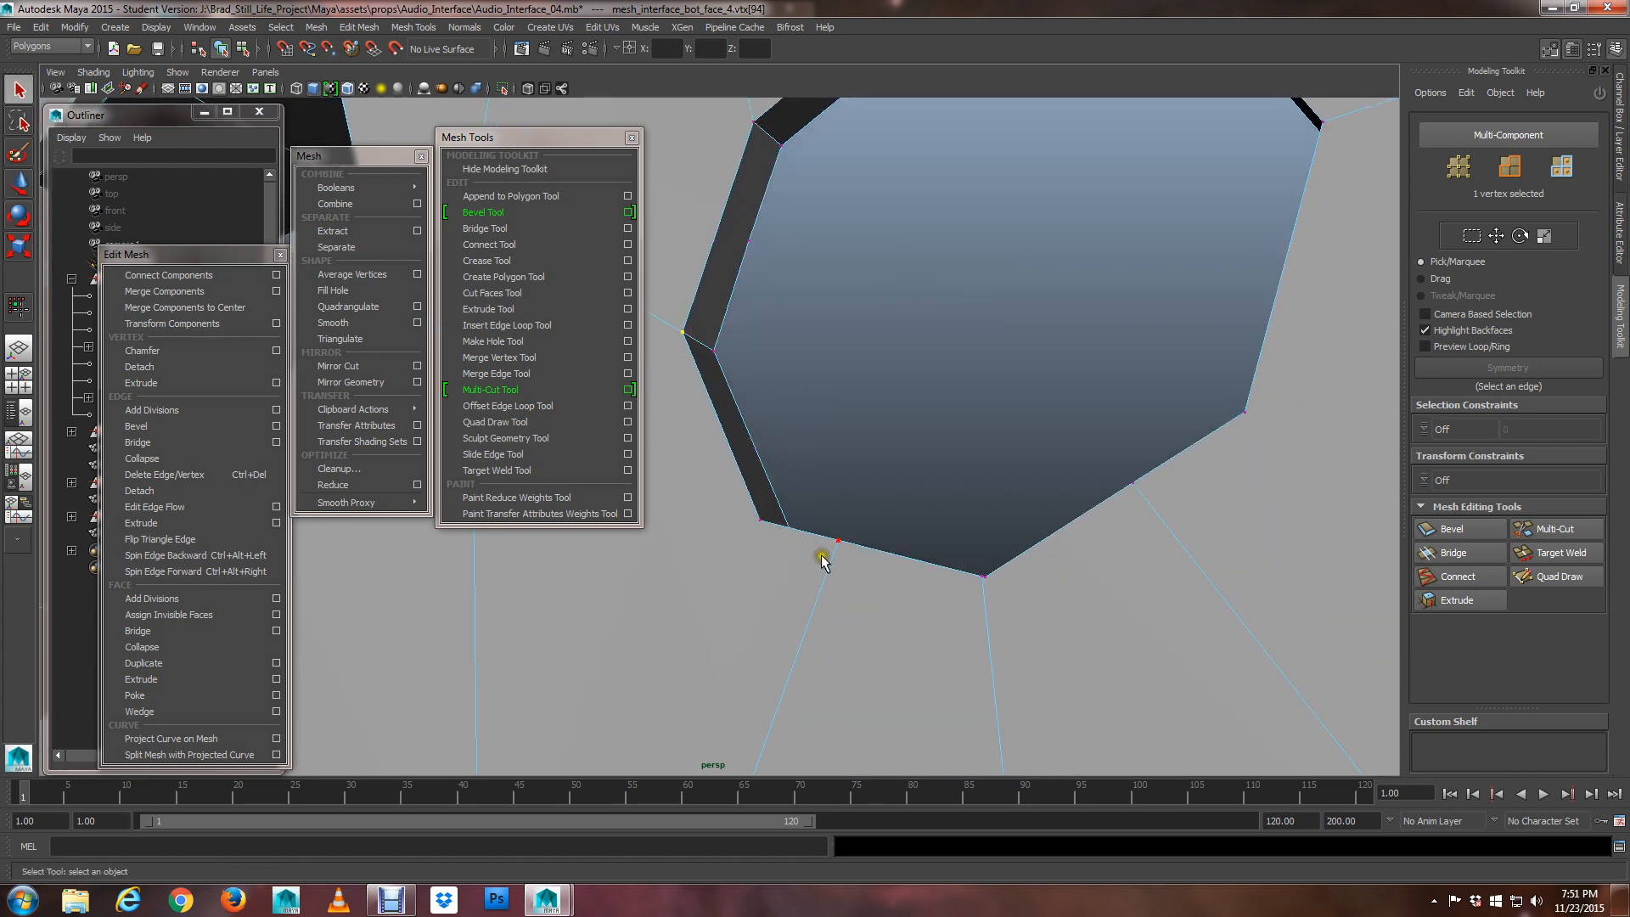
{"action": "left_click_drag", "start_coordinate": [844, 535], "coordinate": [826, 578]}
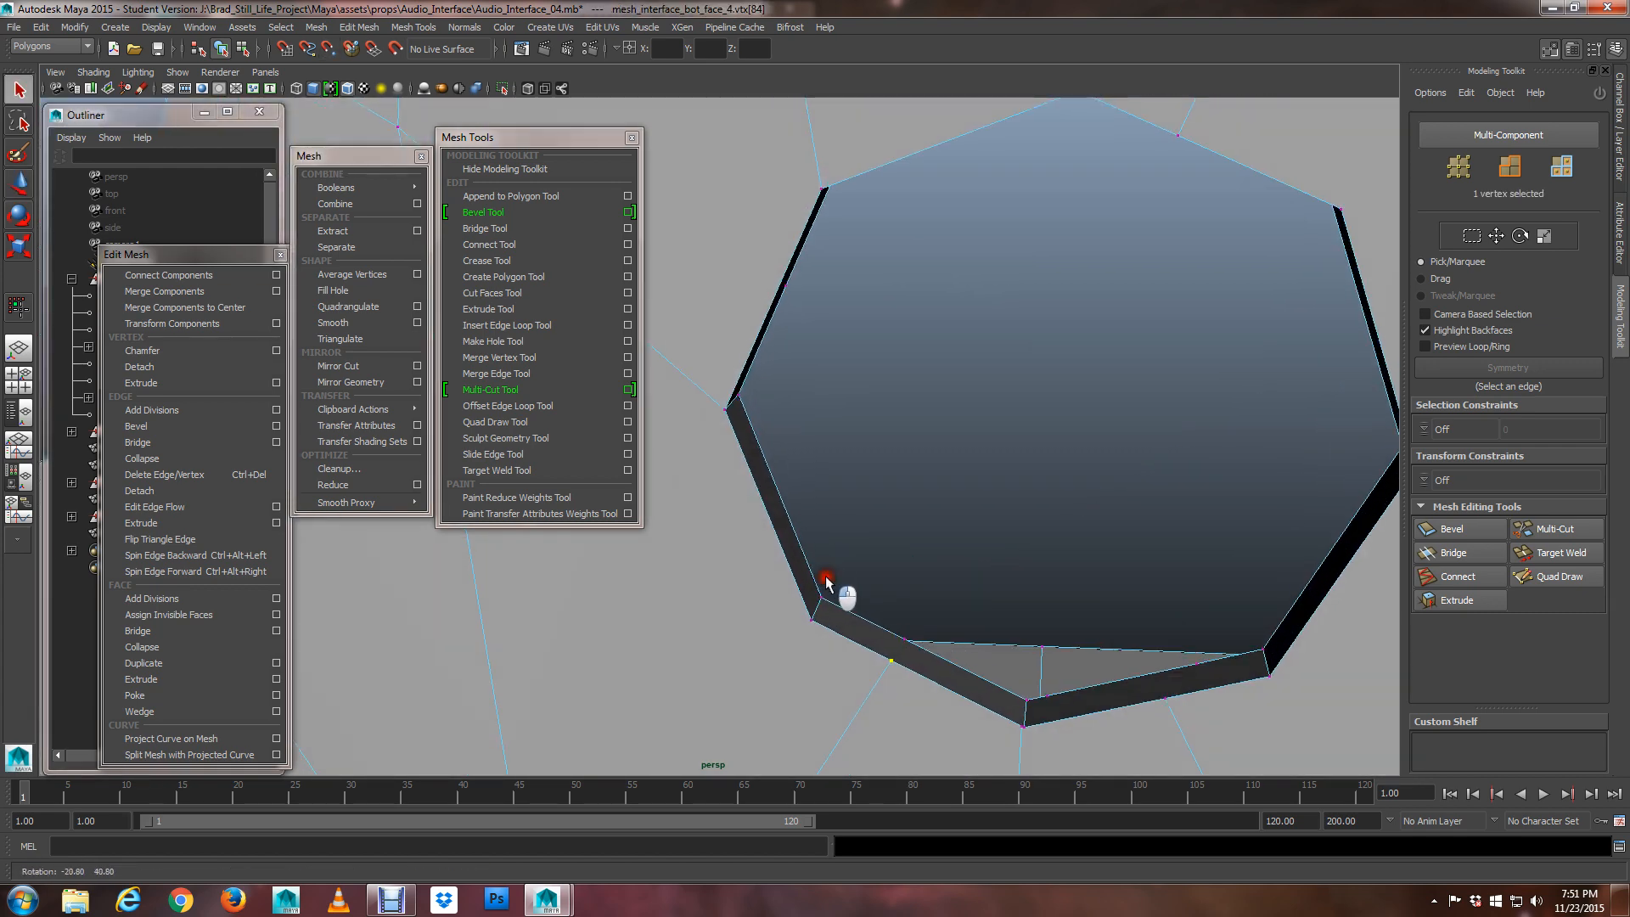
{"action": "middle_click_drag", "start_coordinate": [826, 578], "coordinate": [747, 454], "text": "alt"}
{"action": "key", "text": "w"}
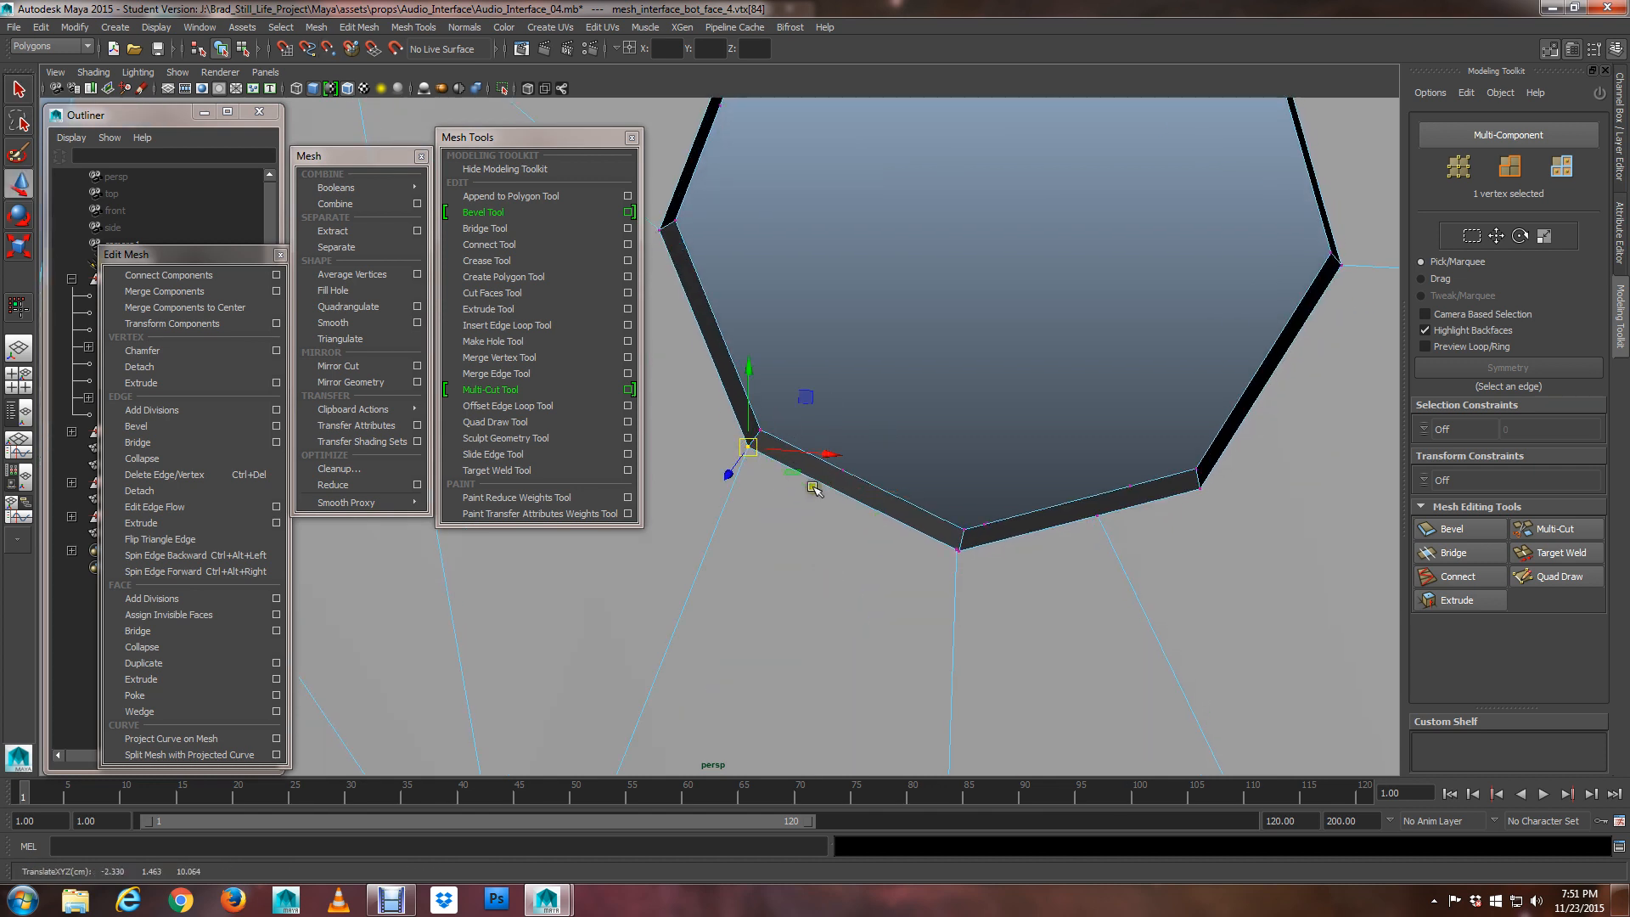
Undo the mistaken corner move and snap the front rim's stray lower-right vertex onto the lower-right corner
{"action": "left_click_drag", "start_coordinate": [812, 488], "coordinate": [754, 450], "text": "alt"}
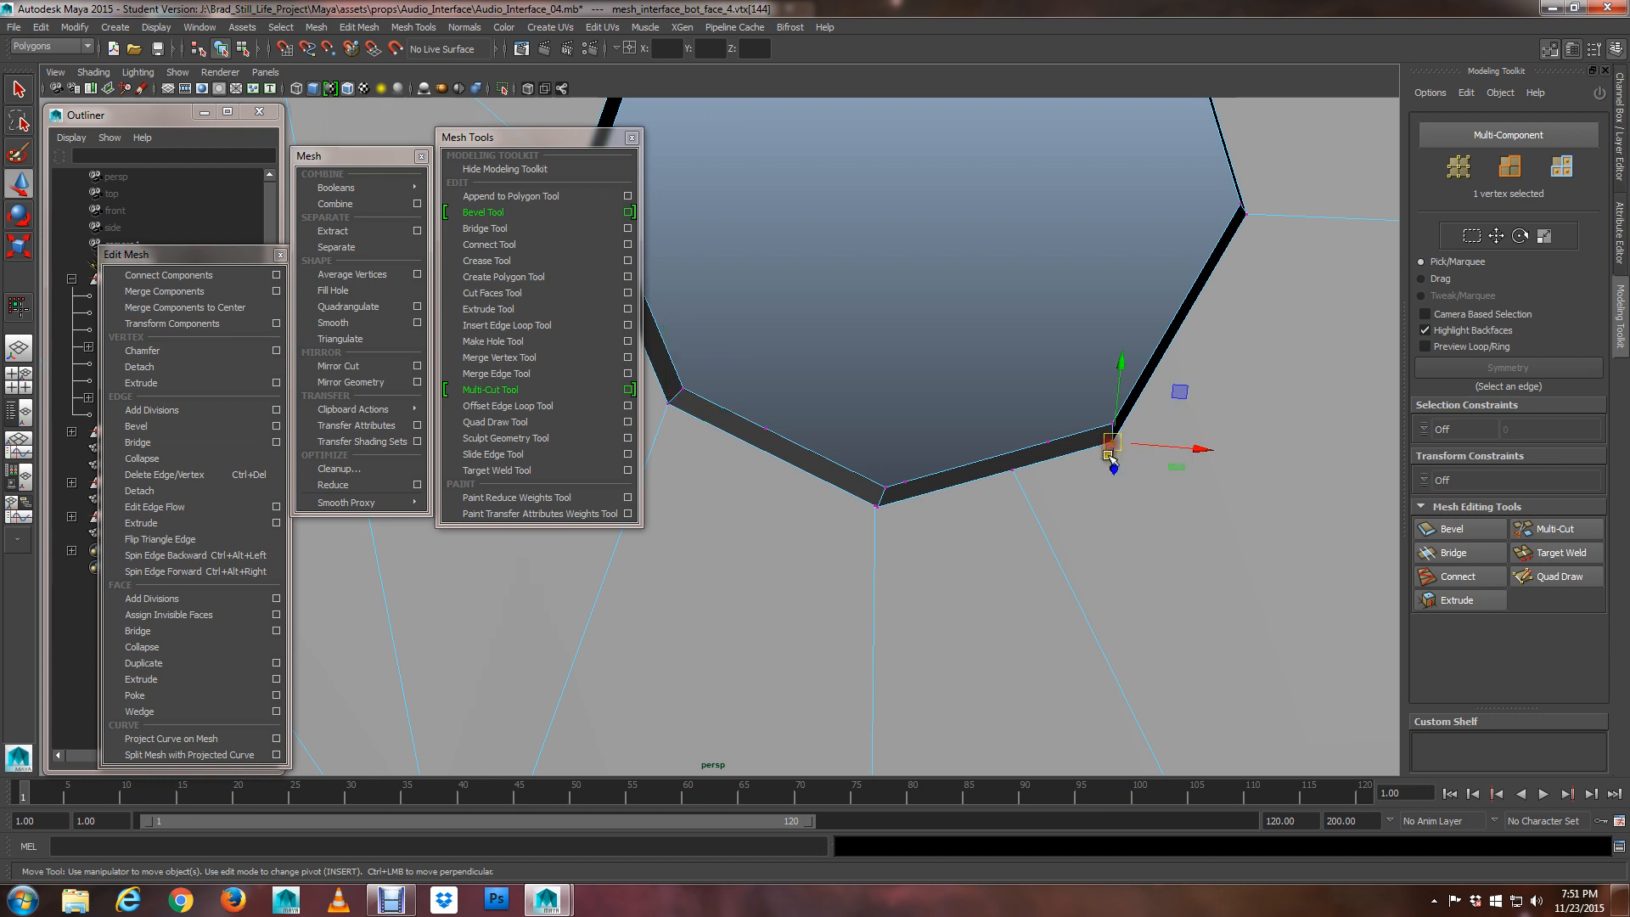
{"action": "middle_click_drag", "start_coordinate": [1047, 483], "coordinate": [1007, 480]}
{"action": "key", "text": "ctrl+z"}
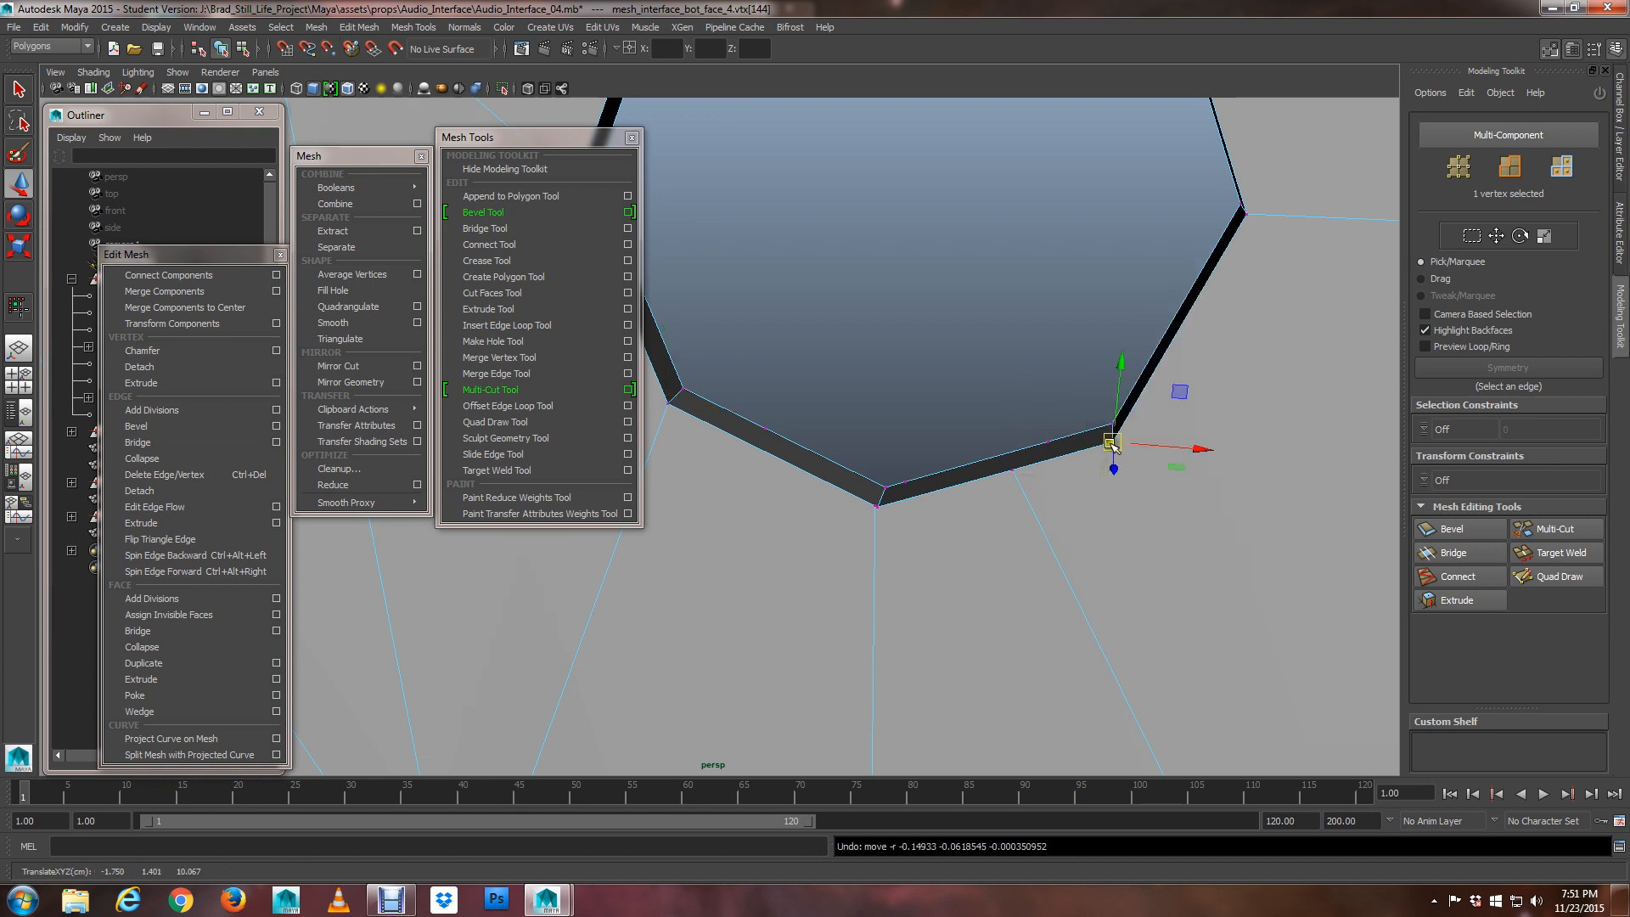
{"action": "left_click", "coordinate": [1018, 472]}
{"action": "middle_click_drag", "start_coordinate": [1113, 459], "coordinate": [1129, 452]}
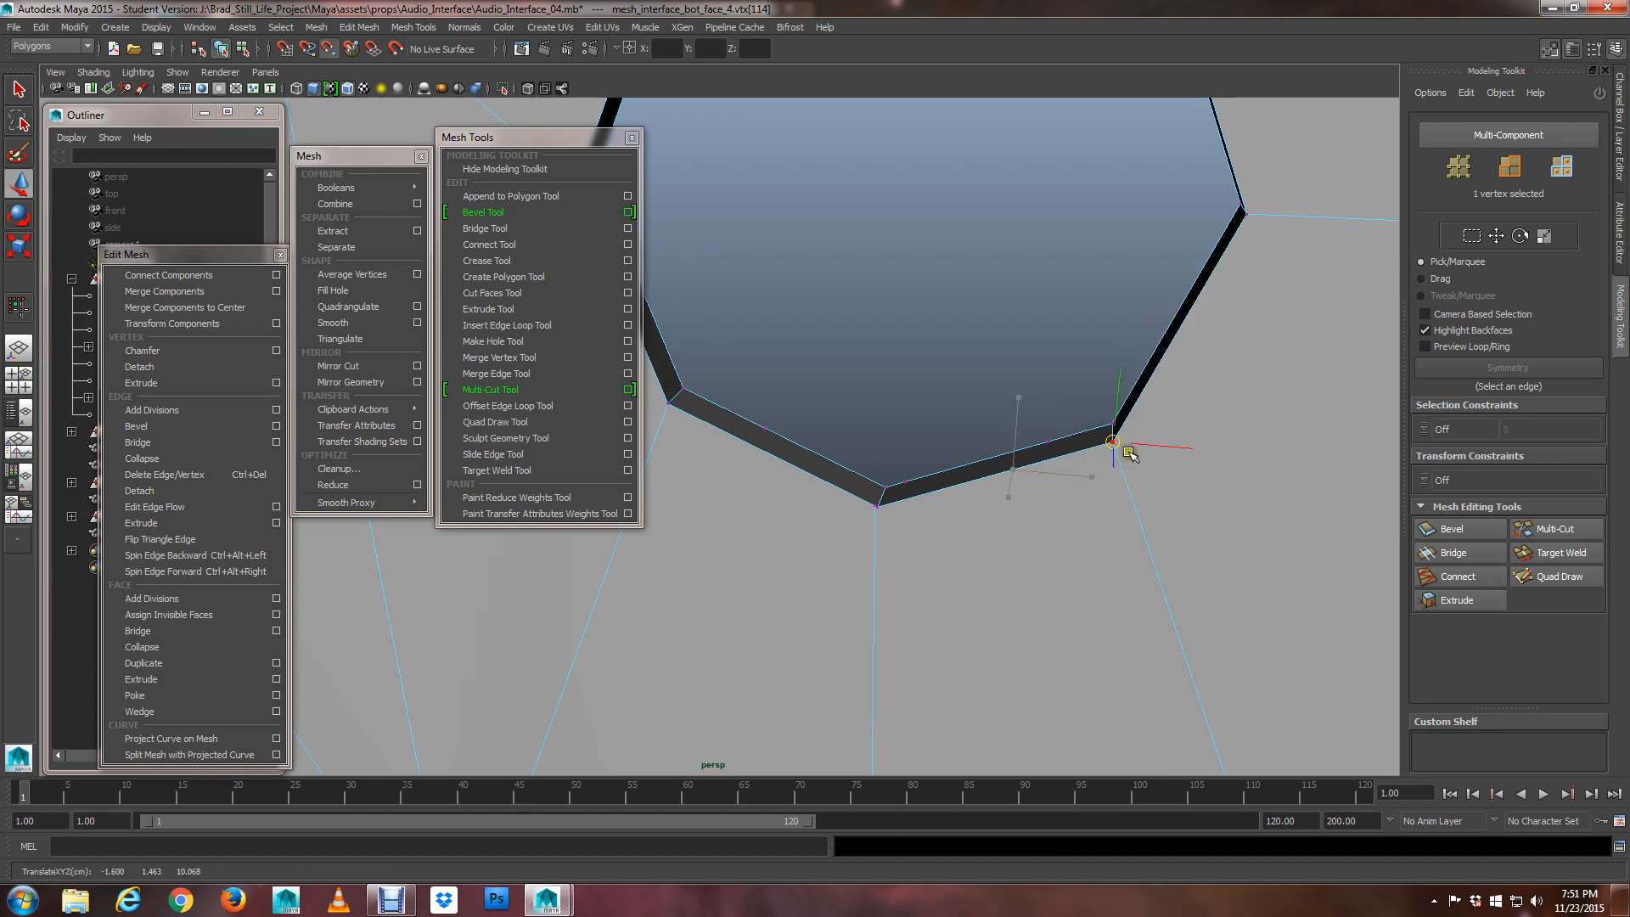
Snap the stray vertex on the front rim's upper-right edge onto the hole's upper-right corner vertex
{"action": "middle_click_drag", "start_coordinate": [1176, 330], "coordinate": [1092, 511], "text": "alt"}
{"action": "left_click_drag", "start_coordinate": [1092, 511], "coordinate": [1145, 500], "text": "alt"}
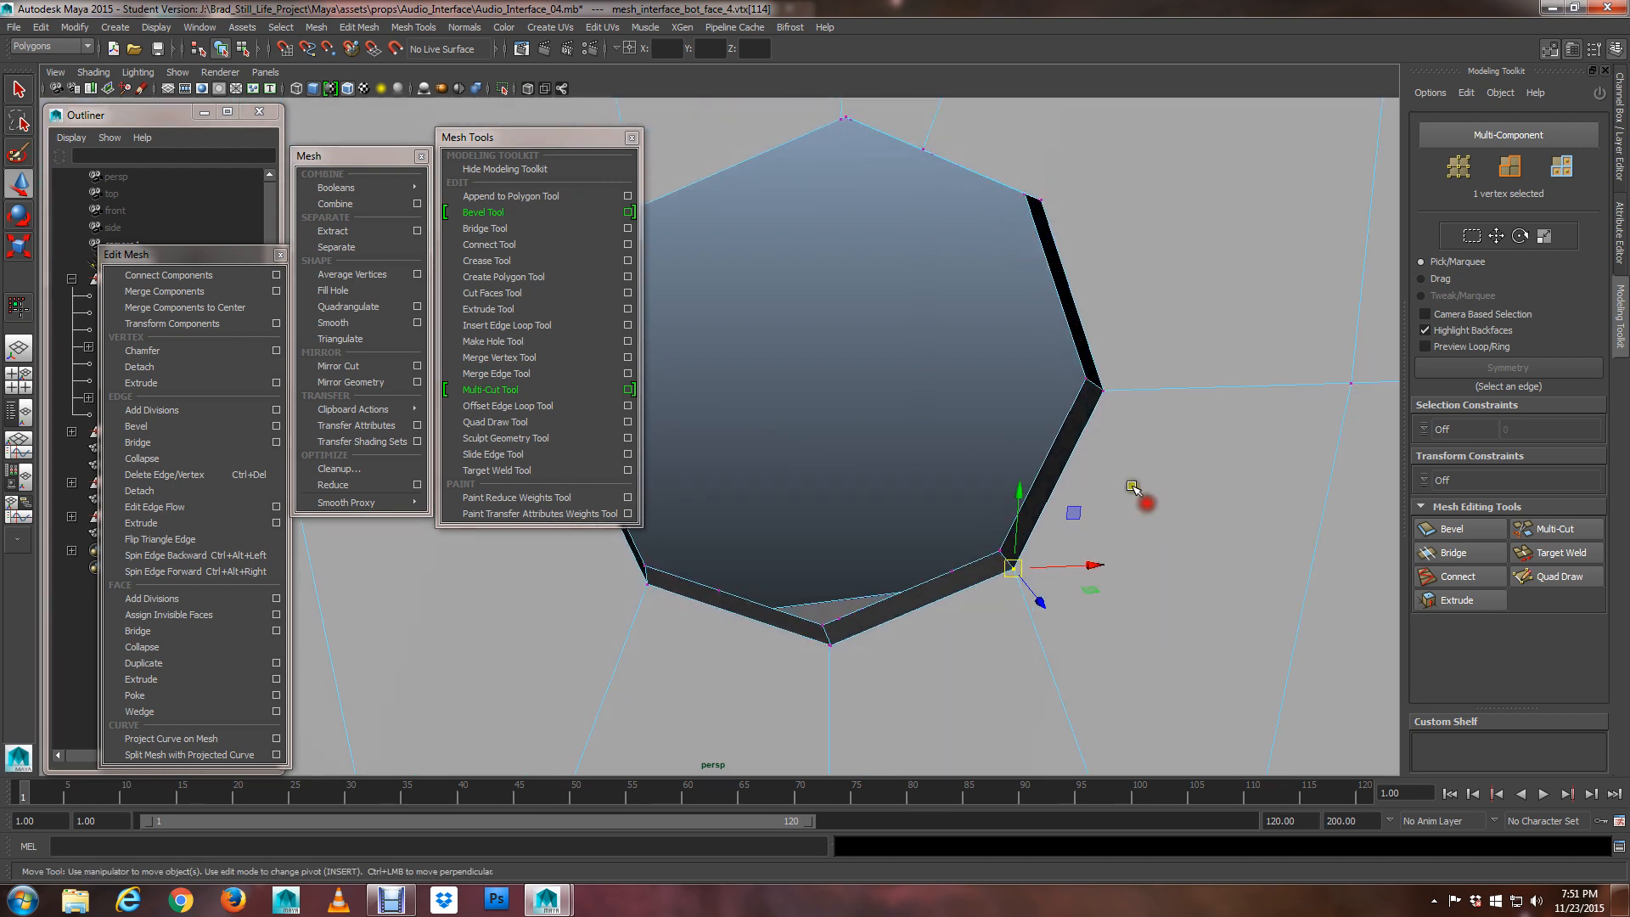
{"action": "middle_click_drag", "start_coordinate": [1044, 285], "coordinate": [1017, 528], "text": "alt"}
{"action": "left_click_drag", "start_coordinate": [1017, 528], "coordinate": [1011, 425], "text": "alt"}
{"action": "left_click", "coordinate": [979, 382]}
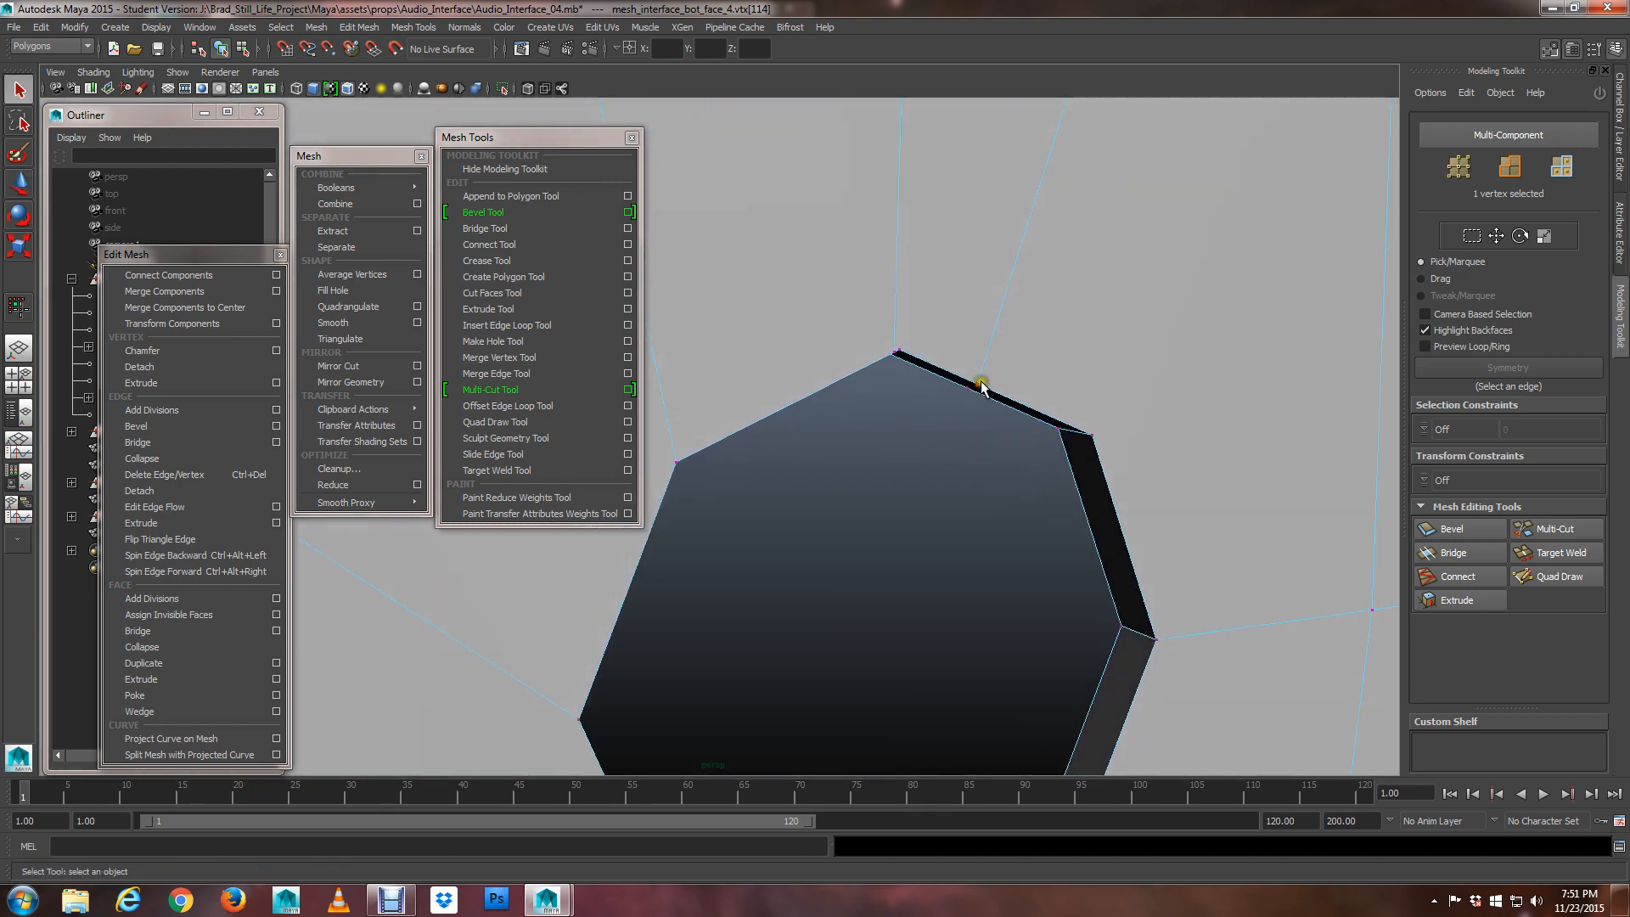
{"action": "middle_click_drag", "start_coordinate": [1087, 429], "coordinate": [1107, 435]}
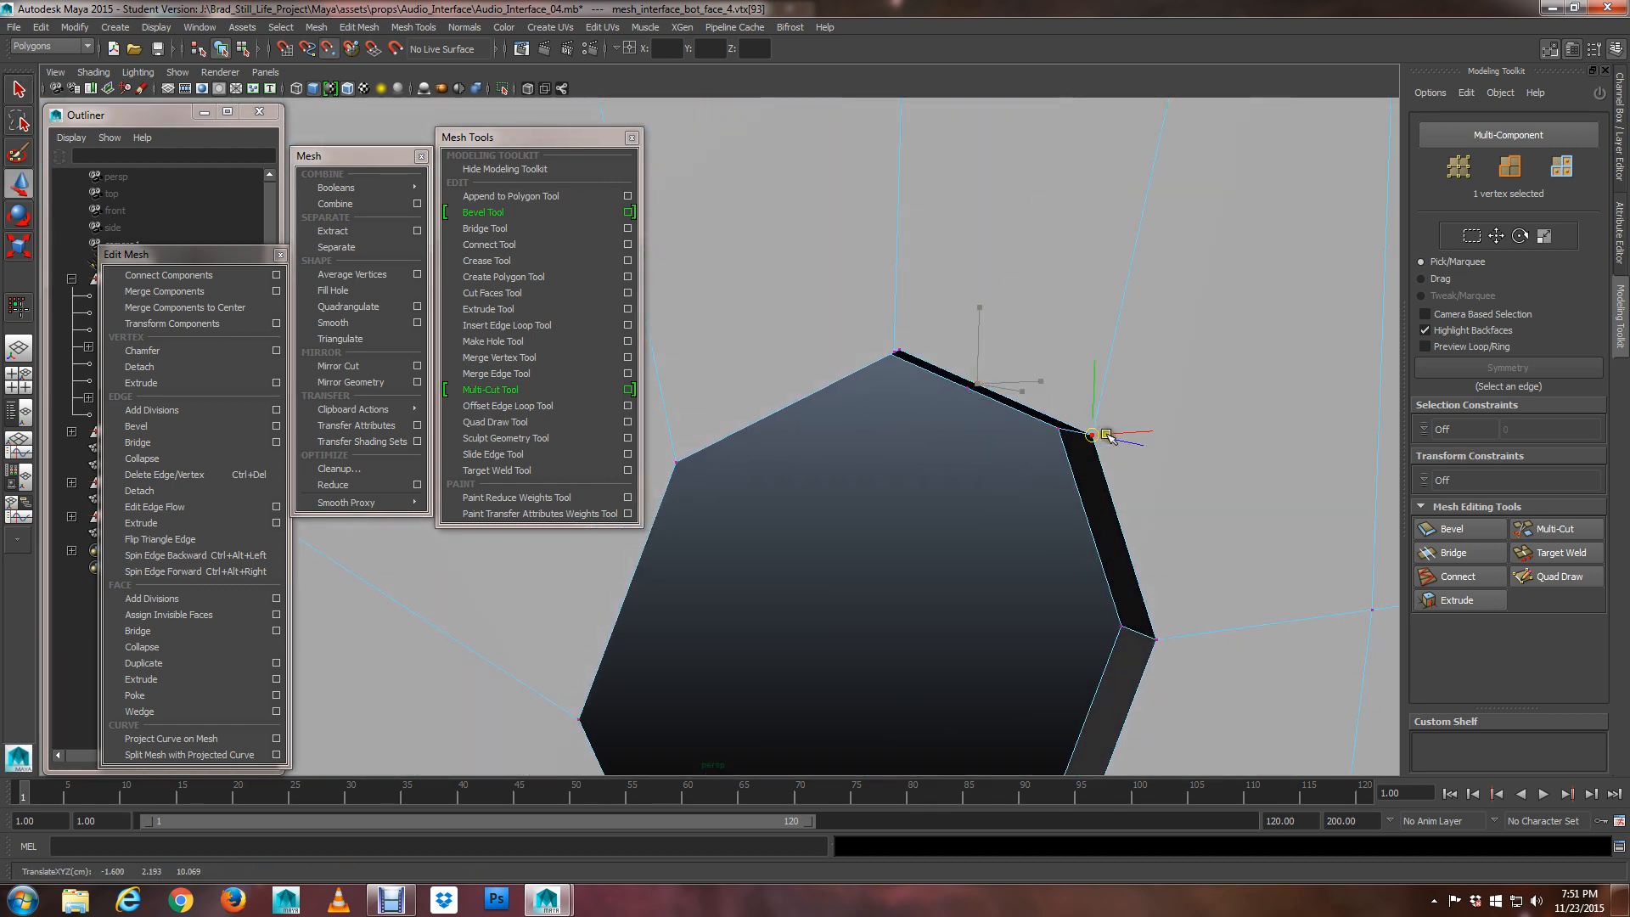
On the back side of the face, snap the stray vertex beside the hole's top corner onto that corner
{"action": "left_click", "coordinate": [969, 384]}
{"action": "left_click_drag", "start_coordinate": [969, 384], "coordinate": [1073, 448], "text": "alt"}
{"action": "scroll", "coordinate": [1073, 448], "scroll_direction": "down", "scroll_amount": 1}
{"action": "middle_click_drag", "start_coordinate": [735, 332], "coordinate": [920, 590], "text": "alt"}
{"action": "scroll", "coordinate": [925, 593], "scroll_direction": "down", "scroll_amount": 1}
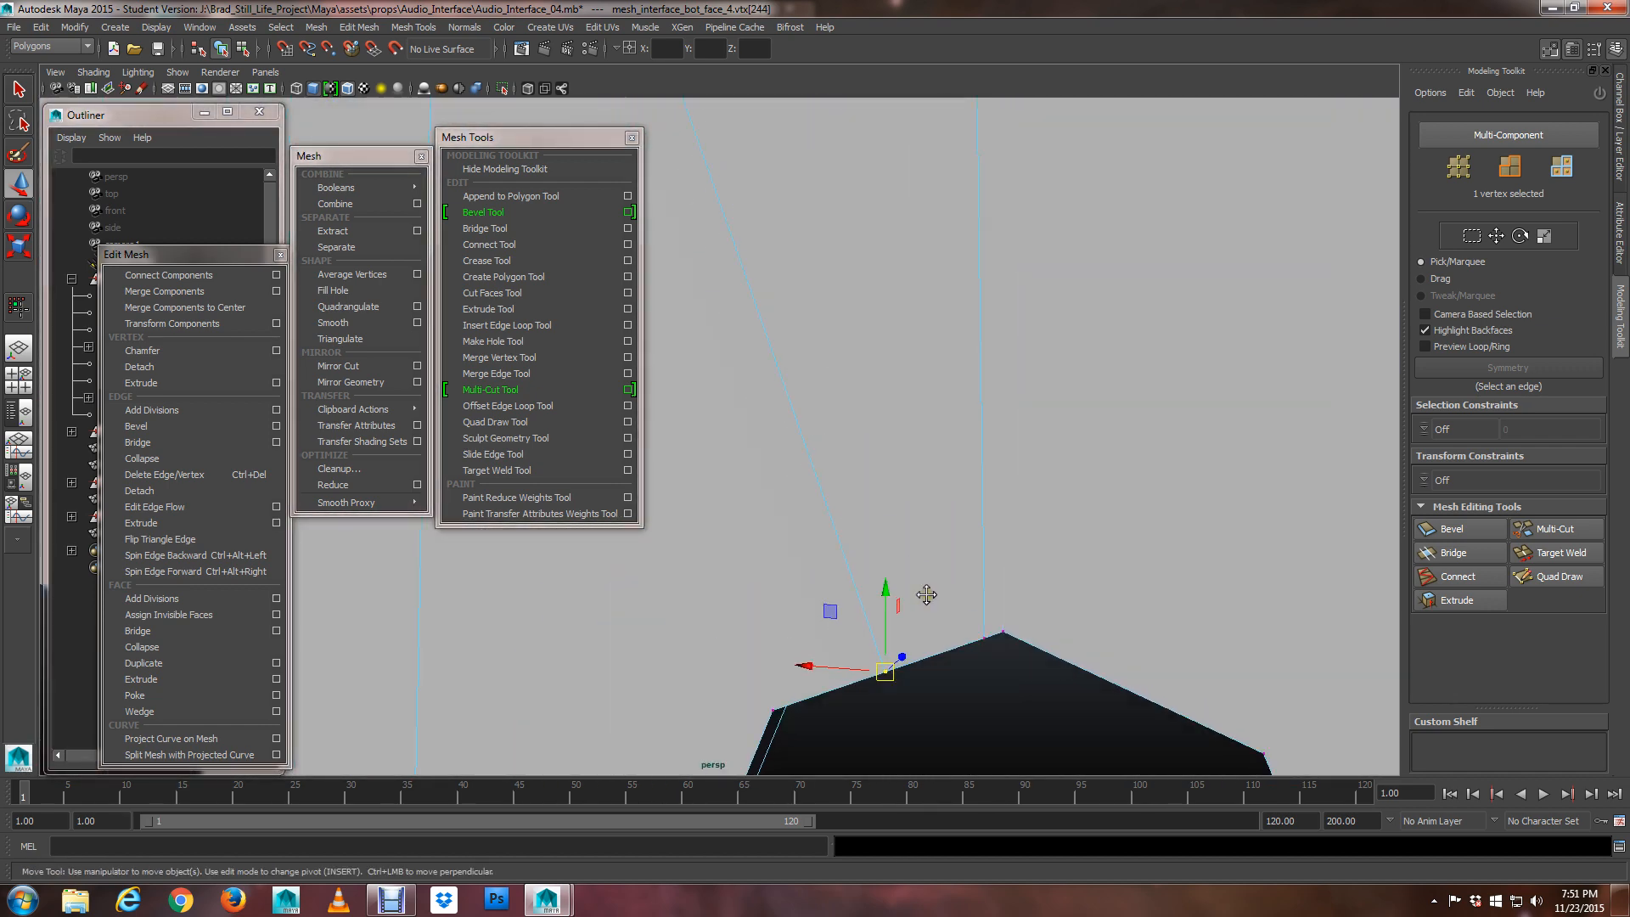
{"action": "middle_click_drag", "start_coordinate": [909, 470], "coordinate": [905, 640], "text": "alt"}
{"action": "scroll", "coordinate": [906, 641], "scroll_direction": "down", "scroll_amount": 2}
{"action": "scroll", "coordinate": [898, 577], "scroll_direction": "down", "scroll_amount": 2}
{"action": "left_click_drag", "start_coordinate": [894, 560], "coordinate": [890, 454], "text": "alt"}
{"action": "middle_click_drag", "start_coordinate": [891, 455], "coordinate": [817, 363], "text": "alt"}
{"action": "scroll", "coordinate": [819, 367], "scroll_direction": "up", "scroll_amount": 4}
{"action": "key", "text": "q"}
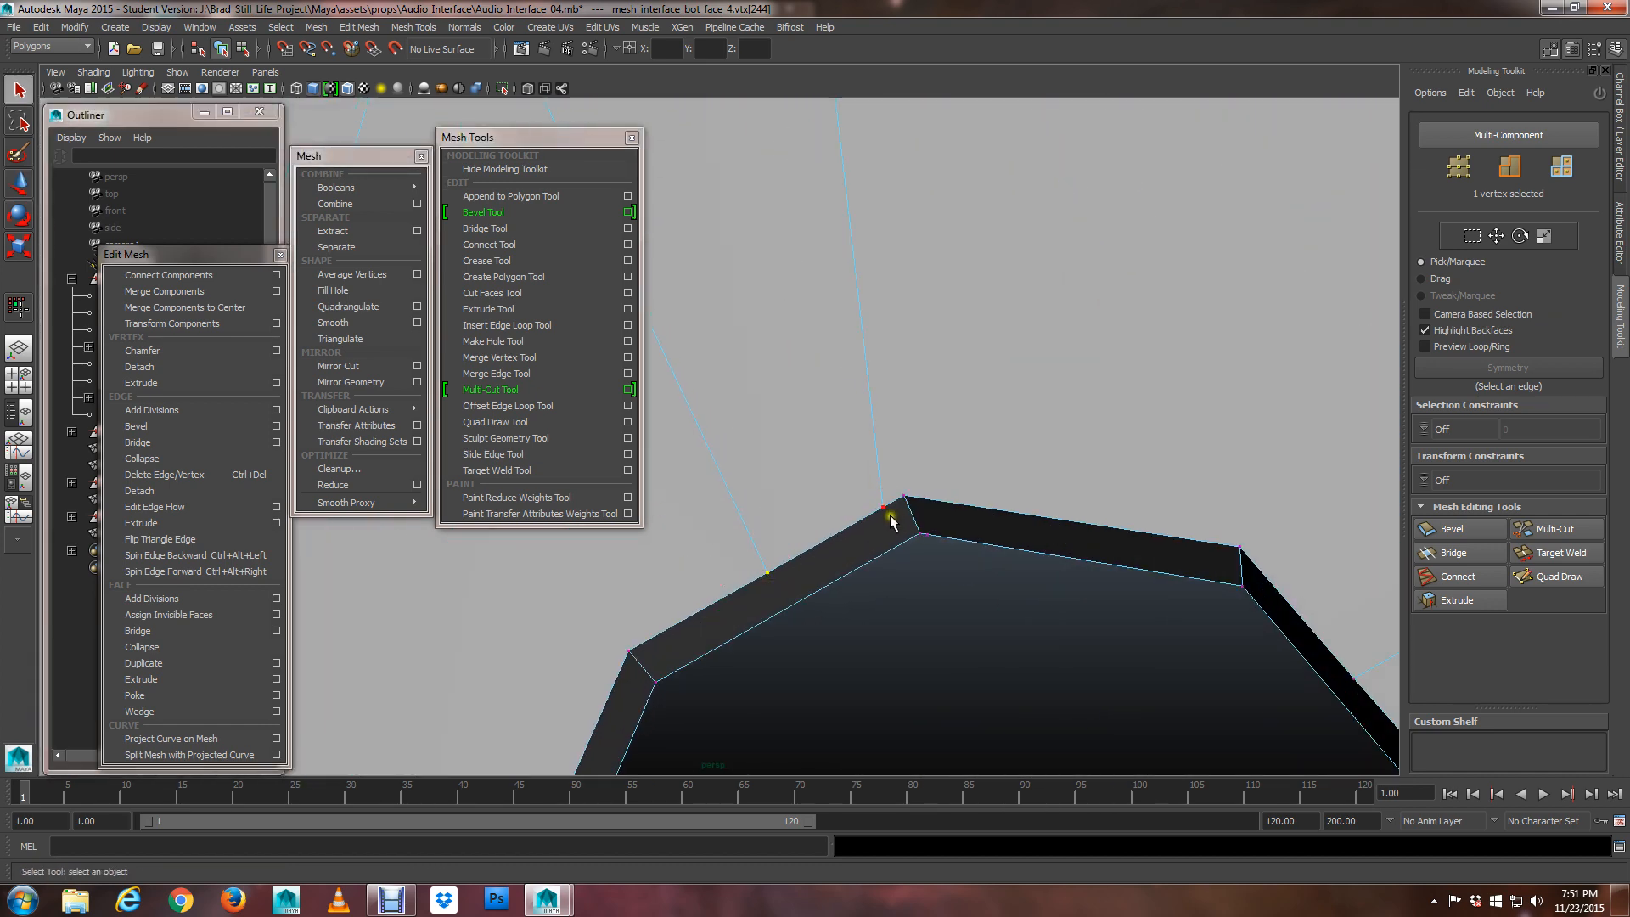
{"action": "key", "text": "w"}
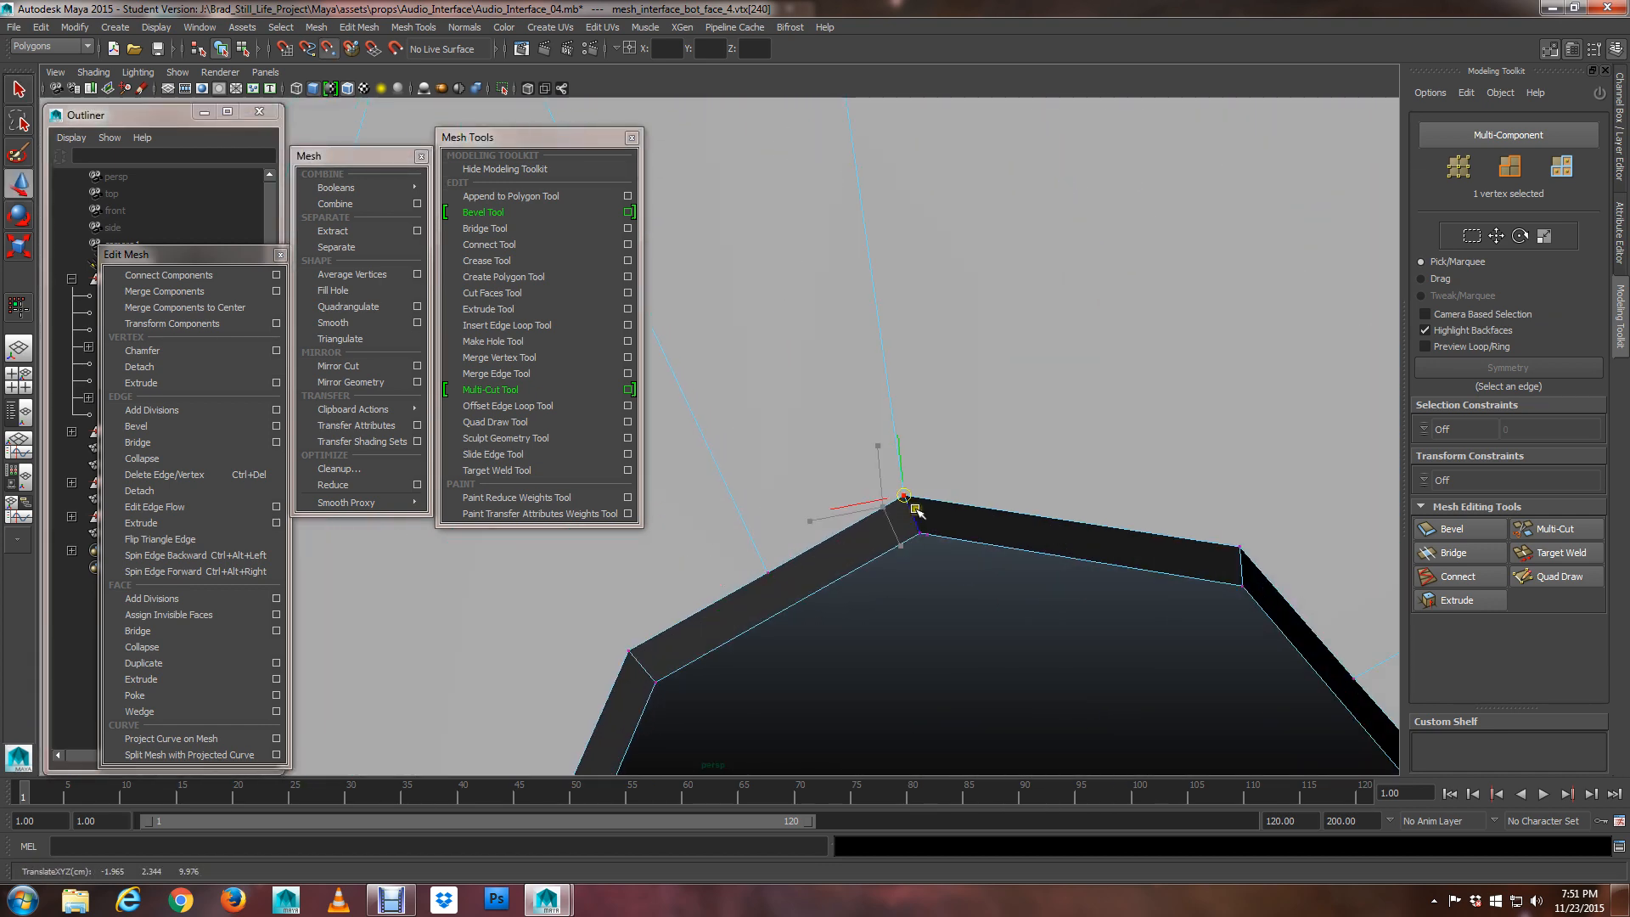
Snap the back rim's stray upper-left vertex, as seen from behind, onto the adjacent upper-left corner vertex
{"action": "left_click_drag", "start_coordinate": [909, 509], "coordinate": [1029, 501], "text": "alt"}
{"action": "mouse_move", "coordinate": [918, 396]}
{"action": "middle_mouse_down", "text": "alt"}
{"action": "mouse_move", "coordinate": [971, 518]}
{"action": "mouse_move", "coordinate": [953, 432]}
{"action": "mouse_move", "coordinate": [939, 456]}
{"action": "mouse_move", "coordinate": [944, 379]}
{"action": "middle_mouse_up", "text": "alt"}
{"action": "scroll", "coordinate": [945, 380], "scroll_direction": "up", "scroll_amount": 3}
{"action": "middle_click_drag", "start_coordinate": [1008, 468], "coordinate": [932, 459], "text": "alt"}
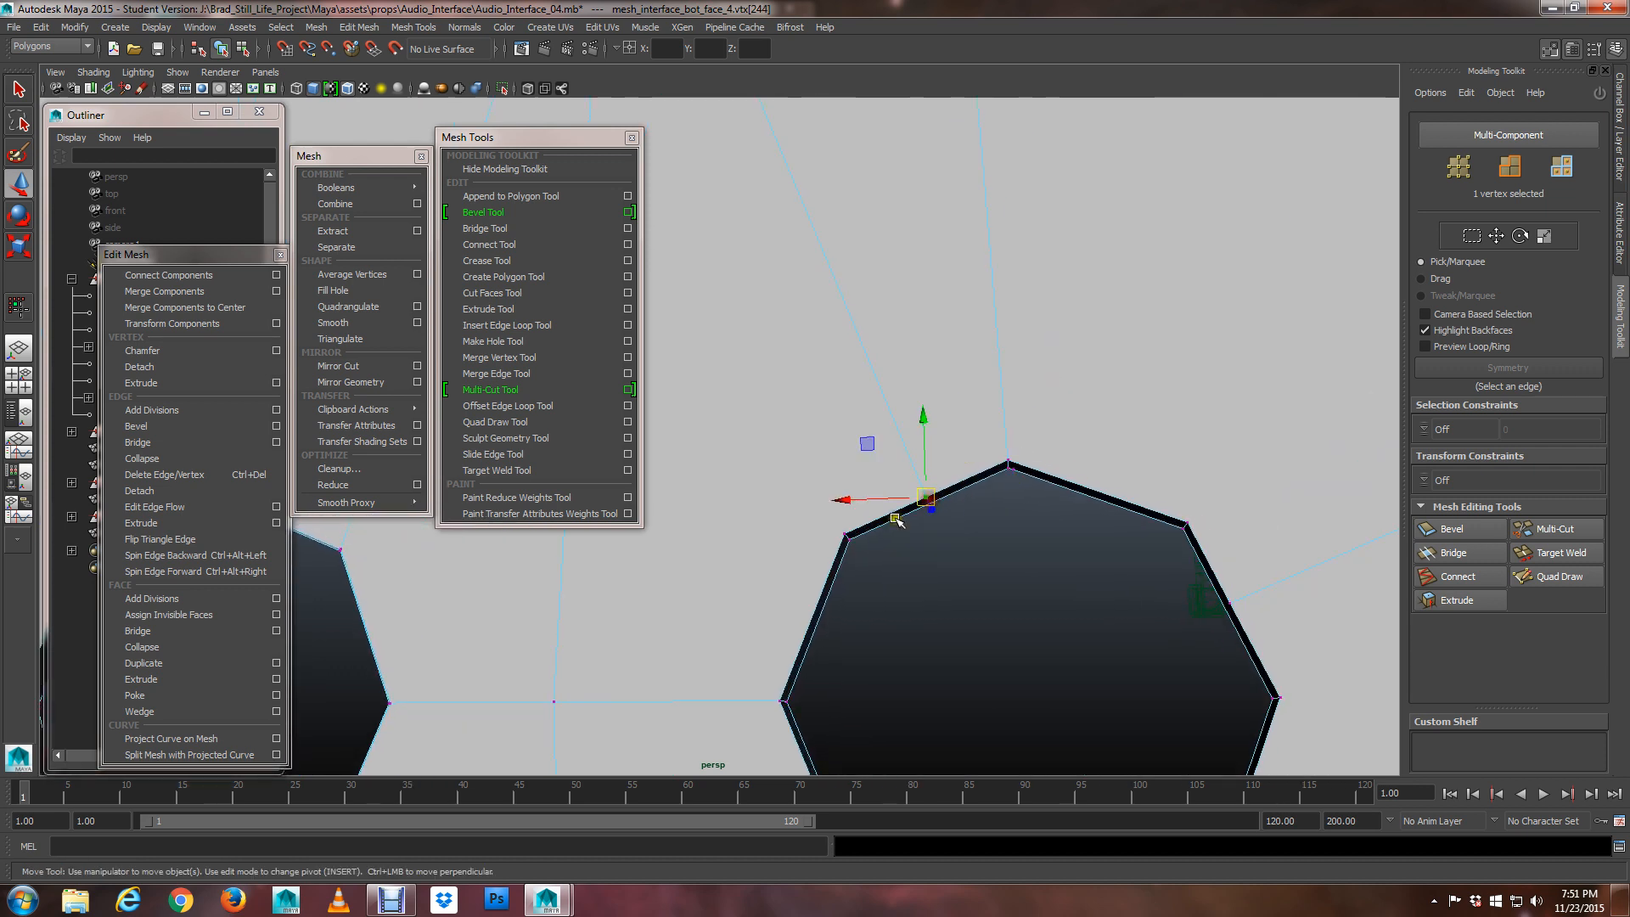
{"action": "left_click", "coordinate": [853, 533]}
{"action": "scroll", "coordinate": [851, 538], "scroll_direction": "up", "scroll_amount": 5}
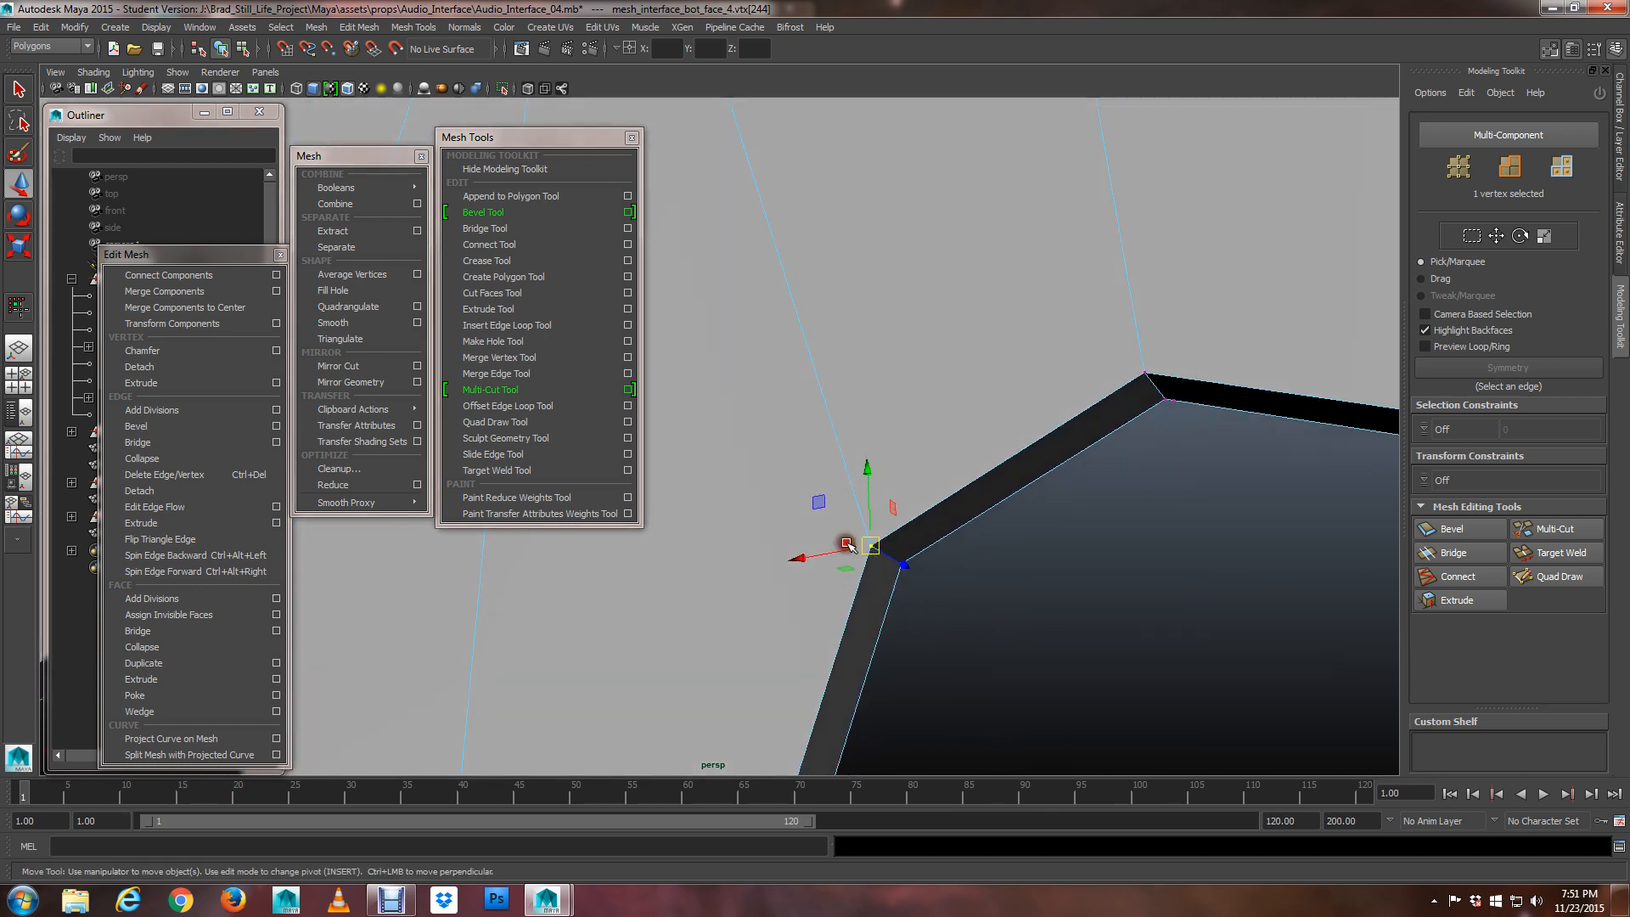
Snap the back rim's stray lower-left vertex, as seen from behind, onto the hole's lower-left corner vertex
{"action": "middle_click_drag", "start_coordinate": [908, 569], "coordinate": [810, 407], "text": "alt"}
{"action": "scroll", "coordinate": [810, 408], "scroll_direction": "down", "scroll_amount": 4}
{"action": "middle_click_drag", "start_coordinate": [848, 526], "coordinate": [818, 317], "text": "alt"}
{"action": "key", "text": "q"}
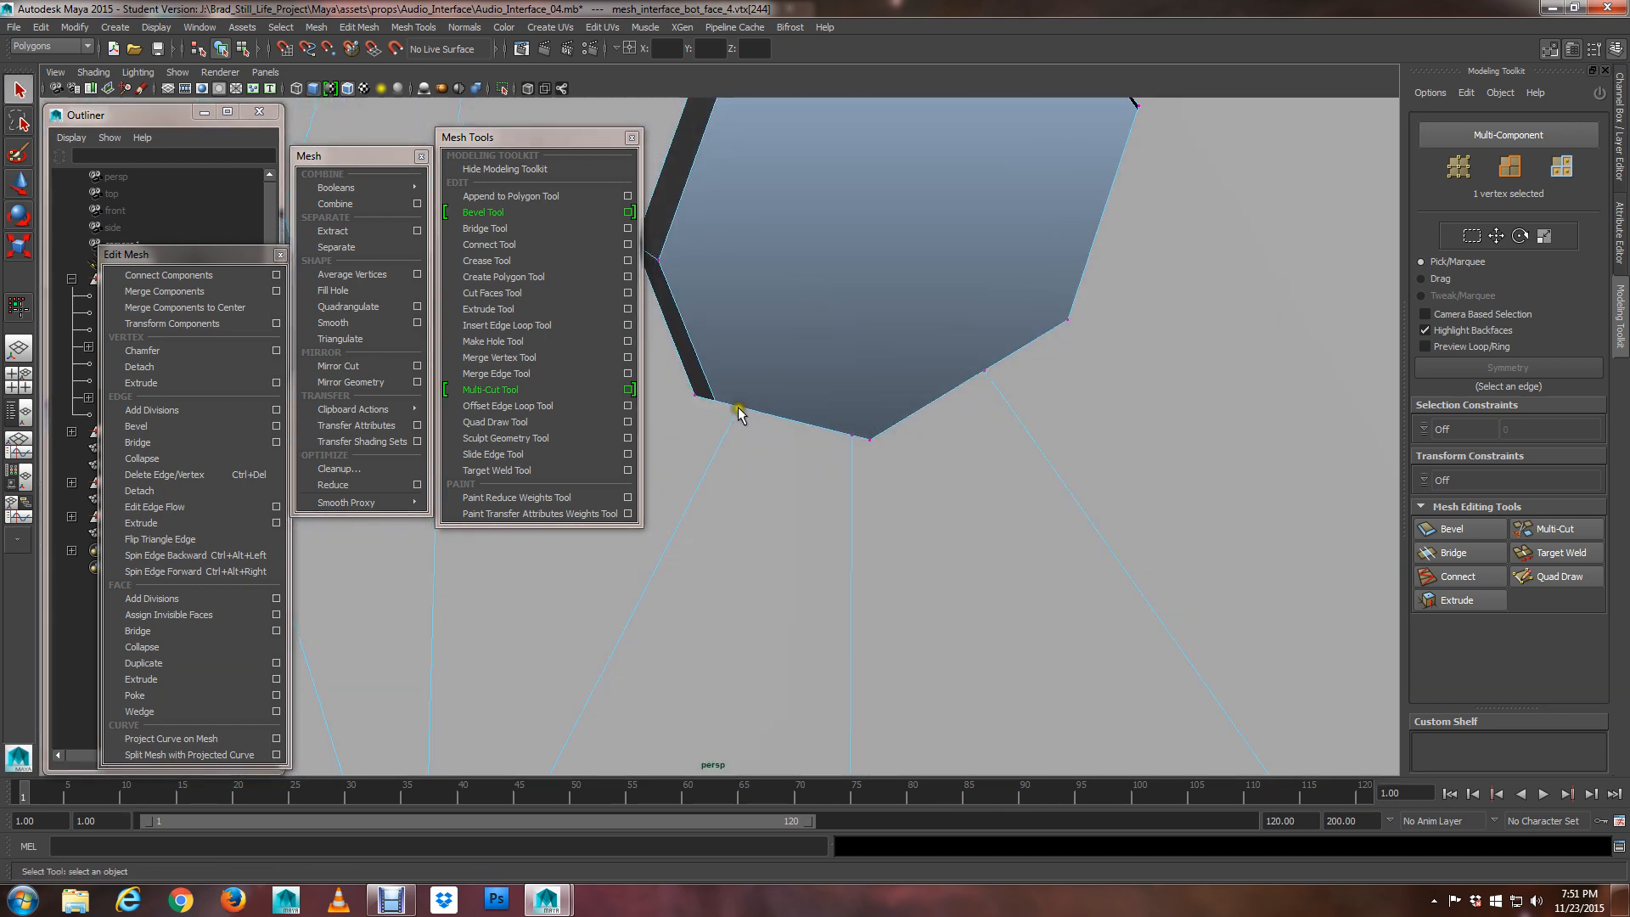
{"action": "left_click", "coordinate": [739, 410]}
{"action": "scroll", "coordinate": [739, 408], "scroll_direction": "down", "scroll_amount": 3}
{"action": "left_click_drag", "start_coordinate": [757, 409], "coordinate": [807, 501], "text": "alt"}
{"action": "middle_click_drag", "start_coordinate": [807, 501], "coordinate": [832, 331], "text": "alt"}
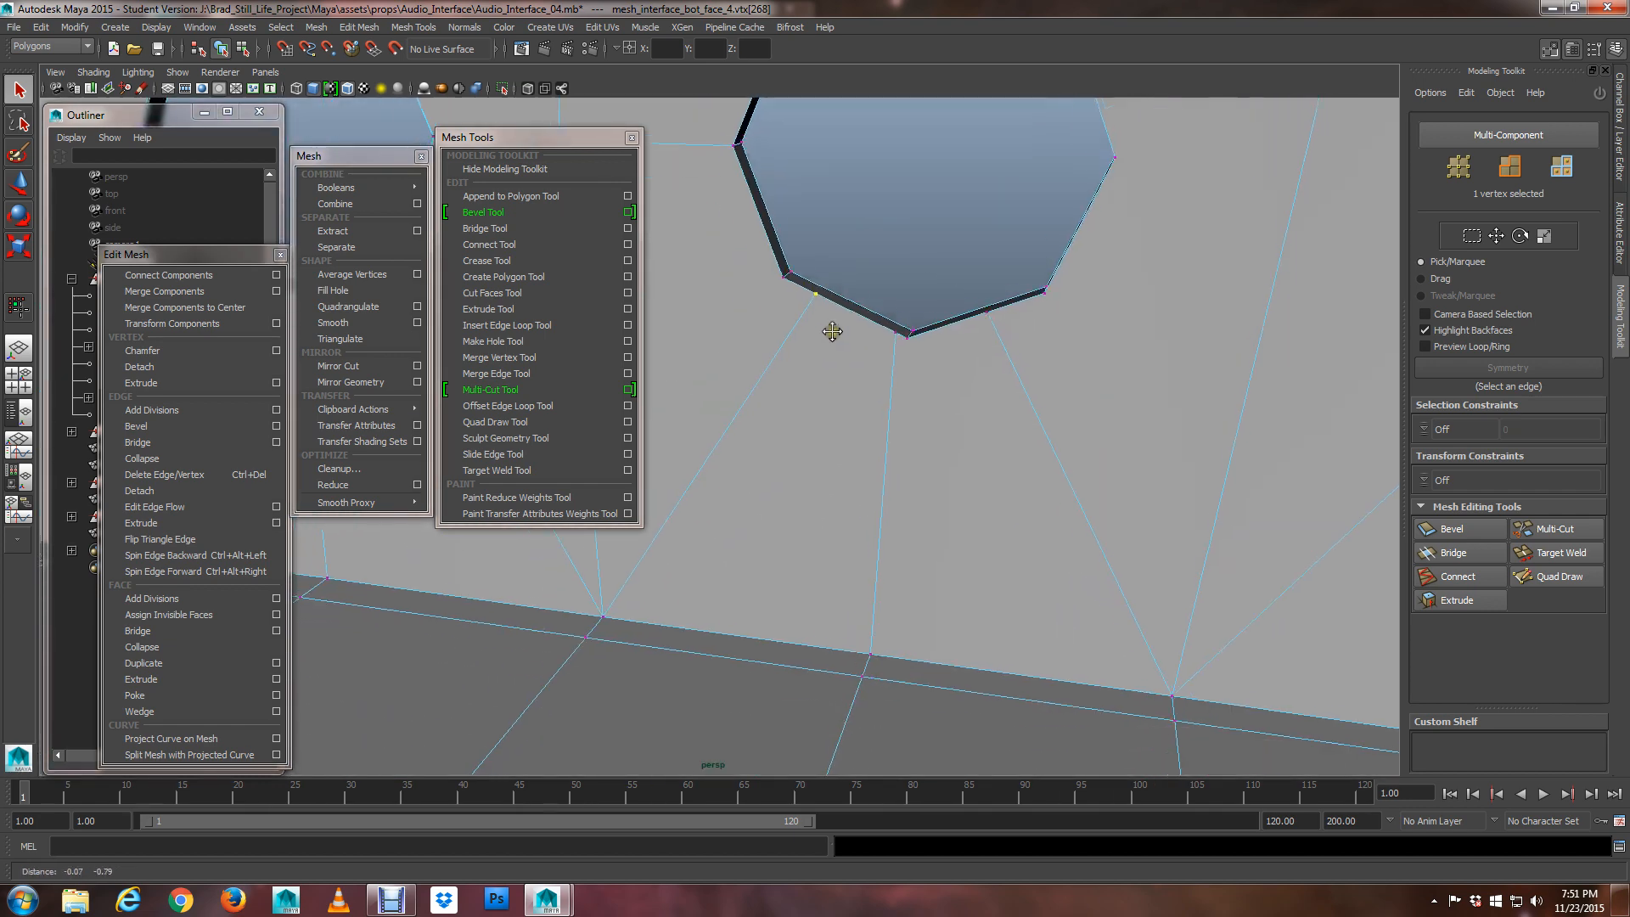
{"action": "scroll", "coordinate": [848, 333], "scroll_direction": "up", "scroll_amount": 2}
{"action": "left_click_drag", "start_coordinate": [860, 333], "coordinate": [982, 419], "text": "alt"}
{"action": "left_click_drag", "start_coordinate": [913, 322], "coordinate": [937, 345], "text": "alt"}
{"action": "key", "text": "w"}
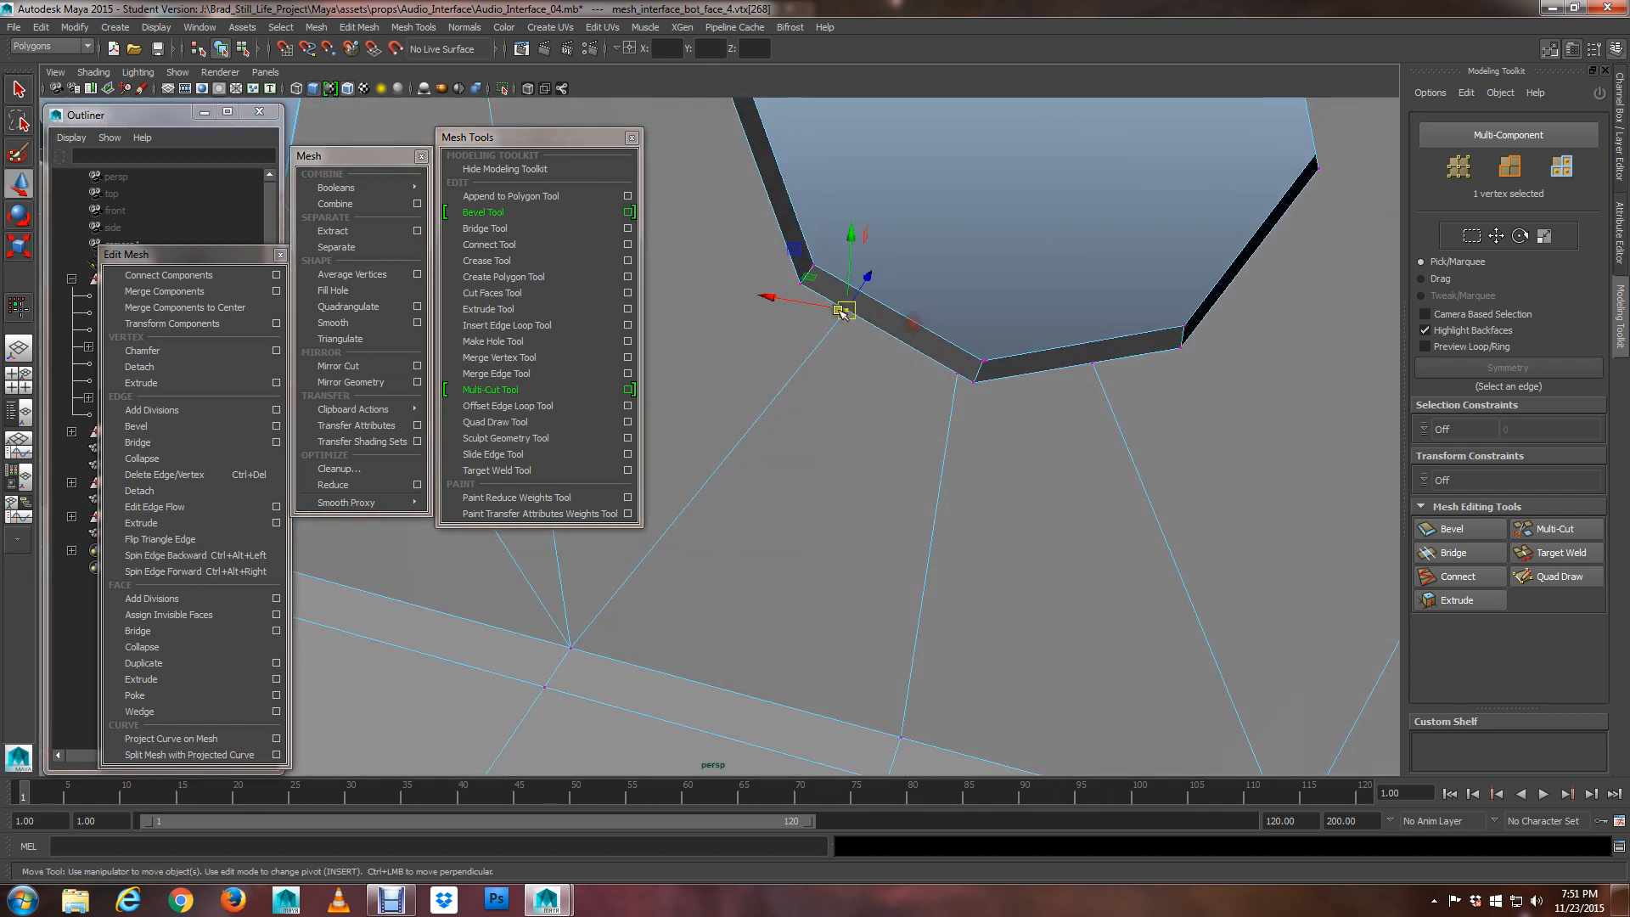
{"action": "left_click_drag", "start_coordinate": [804, 294], "coordinate": [798, 291]}
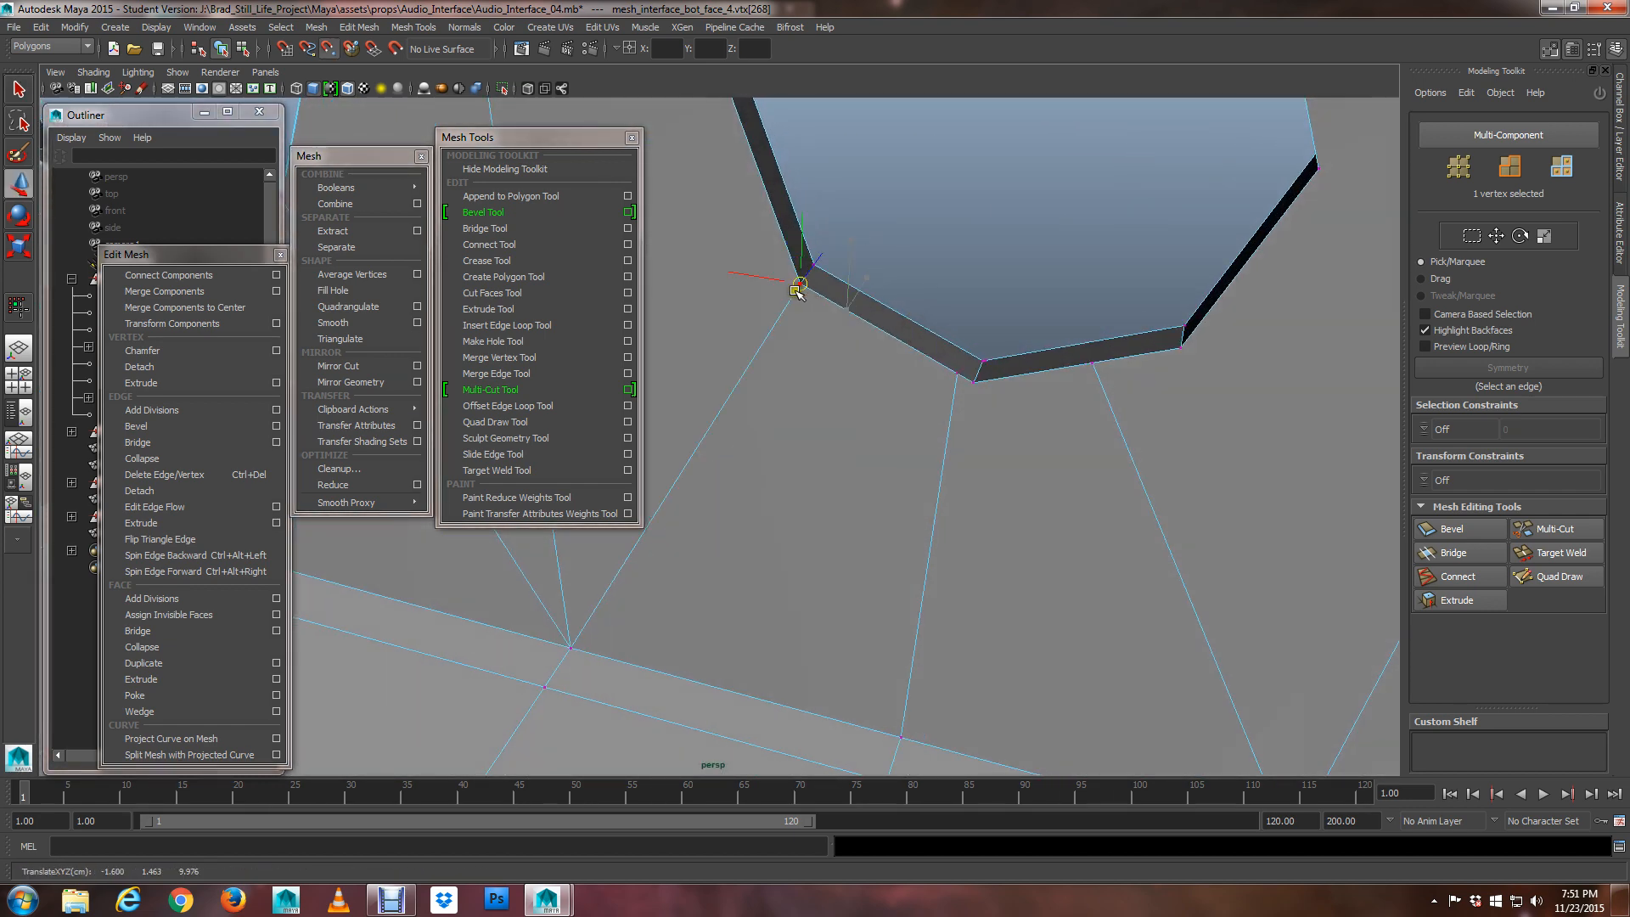
Snap the back rim's stray vertices near the bottom and lower-right corners onto those two corner vertices
{"action": "left_click", "coordinate": [956, 371]}
{"action": "middle_click_drag", "start_coordinate": [1013, 406], "coordinate": [988, 401]}
{"action": "key", "text": "q"}
{"action": "key", "text": "w"}
{"action": "left_click_drag", "start_coordinate": [1157, 358], "coordinate": [1084, 466], "text": "alt"}
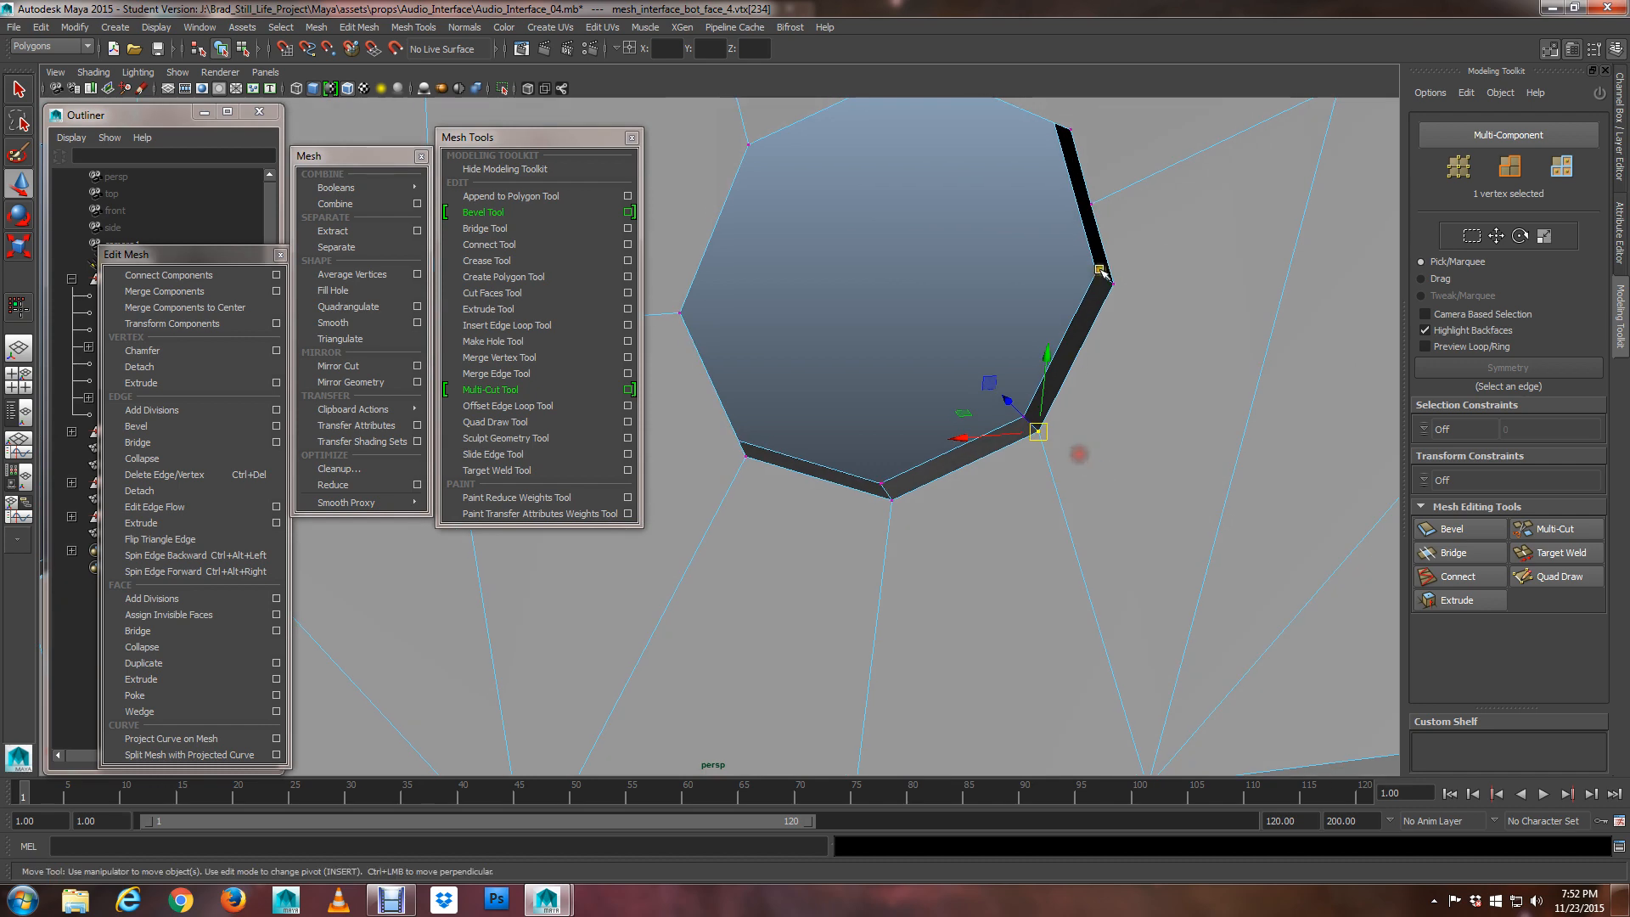
On the front side, snap the stray vertex between the small hole's upper-right and right corners onto the right corner vertex
{"action": "left_click_drag", "start_coordinate": [1094, 212], "coordinate": [1034, 386], "text": "alt"}
{"action": "left_click", "coordinate": [897, 398]}
{"action": "right_click_drag", "start_coordinate": [900, 399], "coordinate": [887, 389], "text": "alt"}
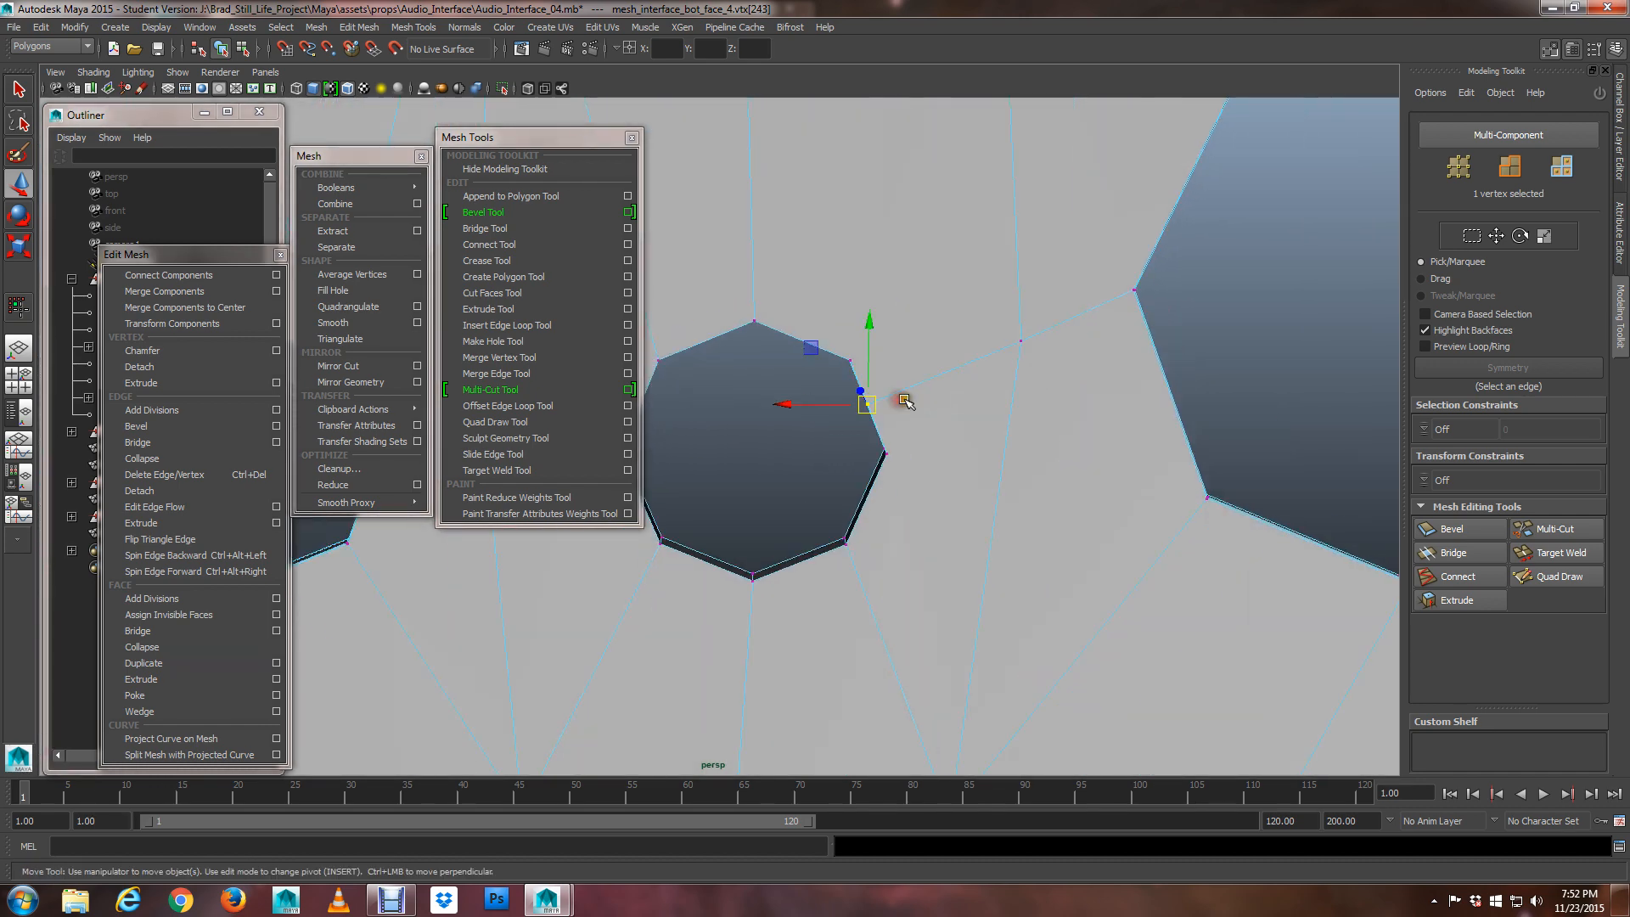
{"action": "middle_click_drag", "start_coordinate": [900, 390], "coordinate": [1007, 603], "text": "alt"}
{"action": "right_click_drag", "start_coordinate": [1008, 603], "coordinate": [861, 540], "text": "alt"}
{"action": "mouse_move", "coordinate": [861, 540]}
{"action": "left_mouse_down", "text": "alt"}
{"action": "mouse_move", "coordinate": [837, 466]}
{"action": "mouse_move", "coordinate": [873, 498]}
{"action": "mouse_move", "coordinate": [874, 528]}
{"action": "mouse_move", "coordinate": [846, 528]}
{"action": "left_mouse_up", "text": "alt"}
{"action": "right_click_drag", "start_coordinate": [845, 528], "coordinate": [1058, 582], "text": "alt"}
{"action": "middle_click_drag", "start_coordinate": [1059, 582], "coordinate": [950, 413], "text": "alt"}
{"action": "scroll", "coordinate": [961, 392], "scroll_direction": "up", "scroll_amount": 3}
{"action": "right_click_drag", "start_coordinate": [944, 440], "coordinate": [1156, 502], "text": "alt"}
{"action": "middle_click_drag", "start_coordinate": [1157, 501], "coordinate": [995, 532], "text": "alt"}
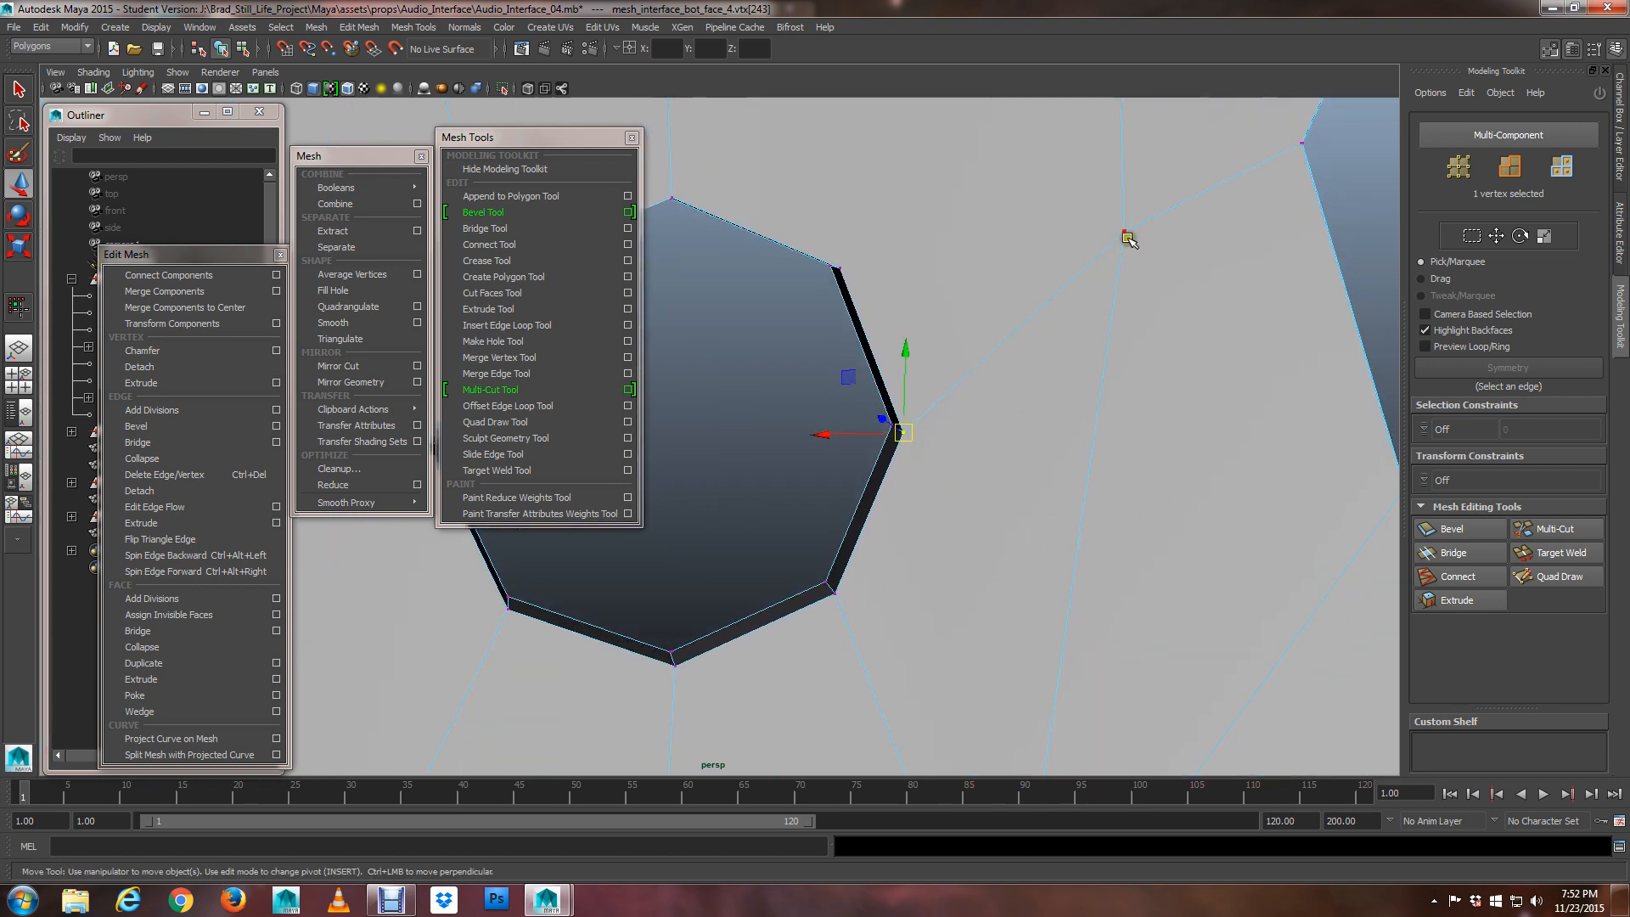
{"action": "scroll", "coordinate": [884, 433], "scroll_direction": "down", "scroll_amount": 3}
{"action": "left_click_drag", "start_coordinate": [883, 432], "coordinate": [917, 449], "text": "alt"}
Cut a new edge with Multi-Cut from the small hole's upper-right corner to the vertex on the face's top edge above it
{"action": "key", "text": "q"}
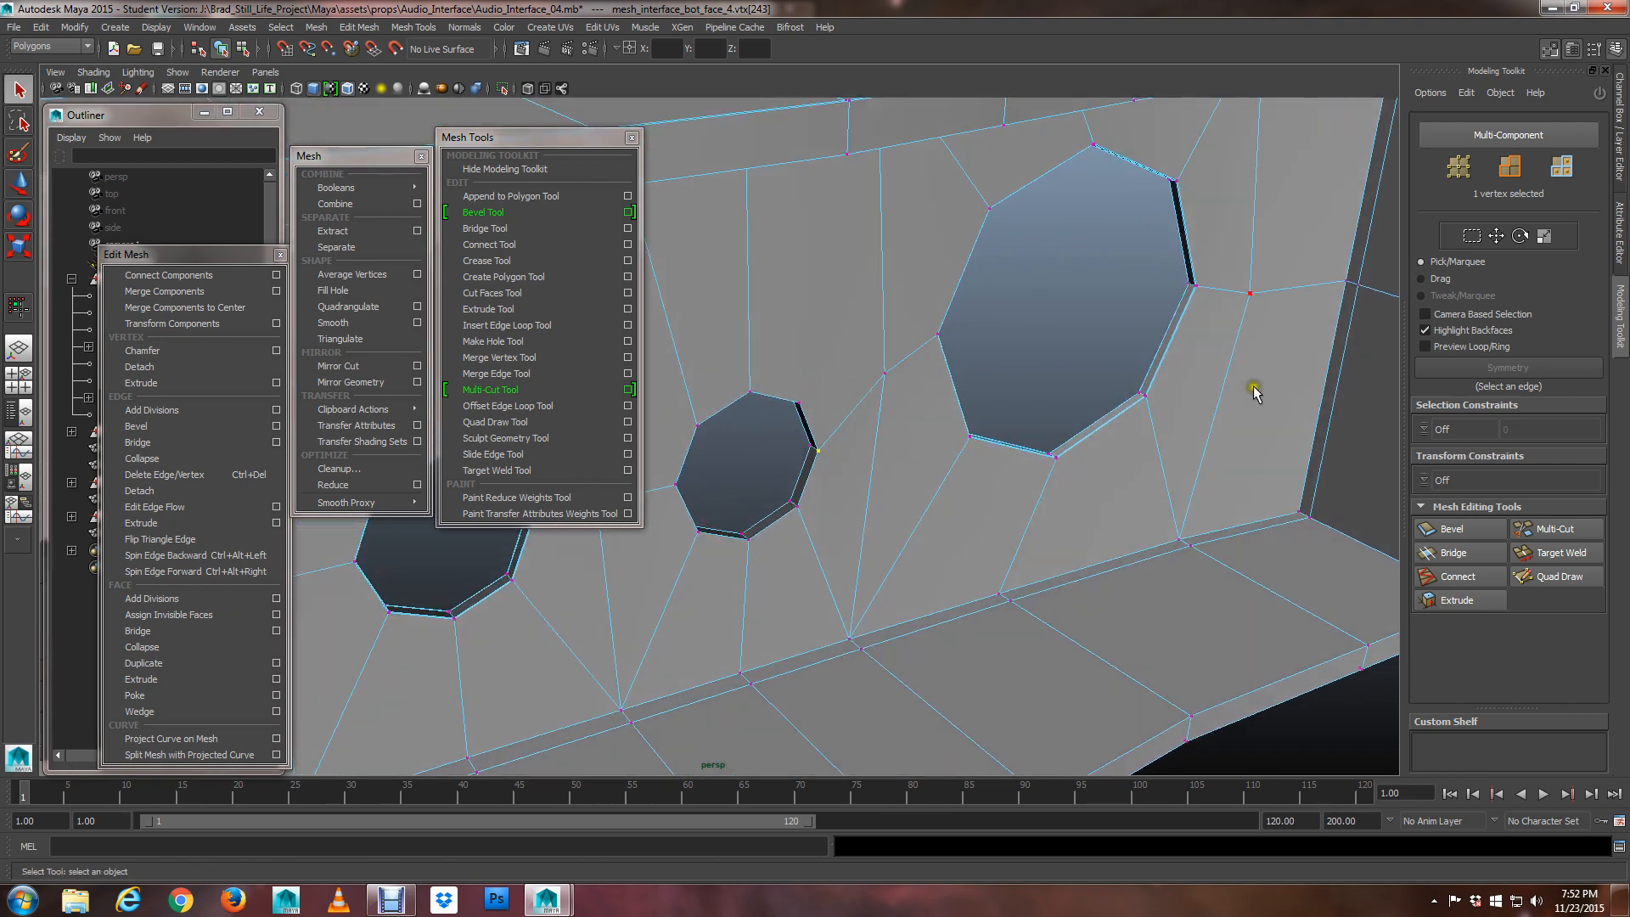
{"action": "left_click", "coordinate": [1541, 532]}
{"action": "right_click_drag", "start_coordinate": [964, 273], "coordinate": [940, 424], "text": "alt"}
{"action": "scroll", "coordinate": [853, 569], "scroll_direction": "up", "scroll_amount": 3}
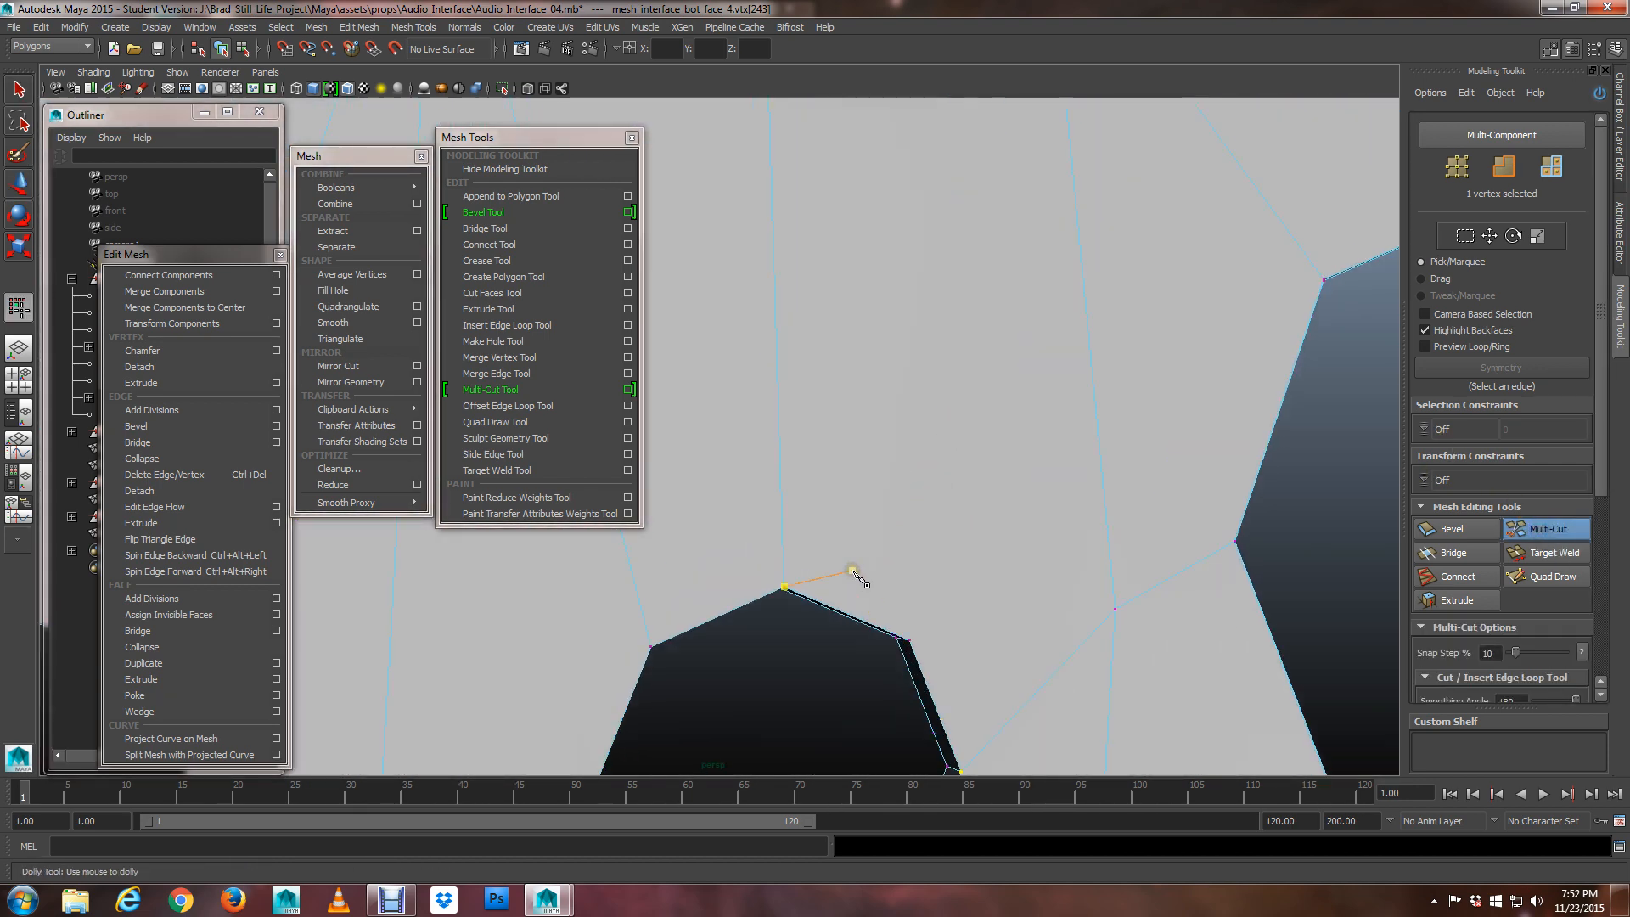
{"action": "middle_click_drag", "start_coordinate": [853, 577], "coordinate": [717, 349], "text": "alt"}
{"action": "right_click_drag", "start_coordinate": [772, 363], "coordinate": [999, 469], "text": "alt"}
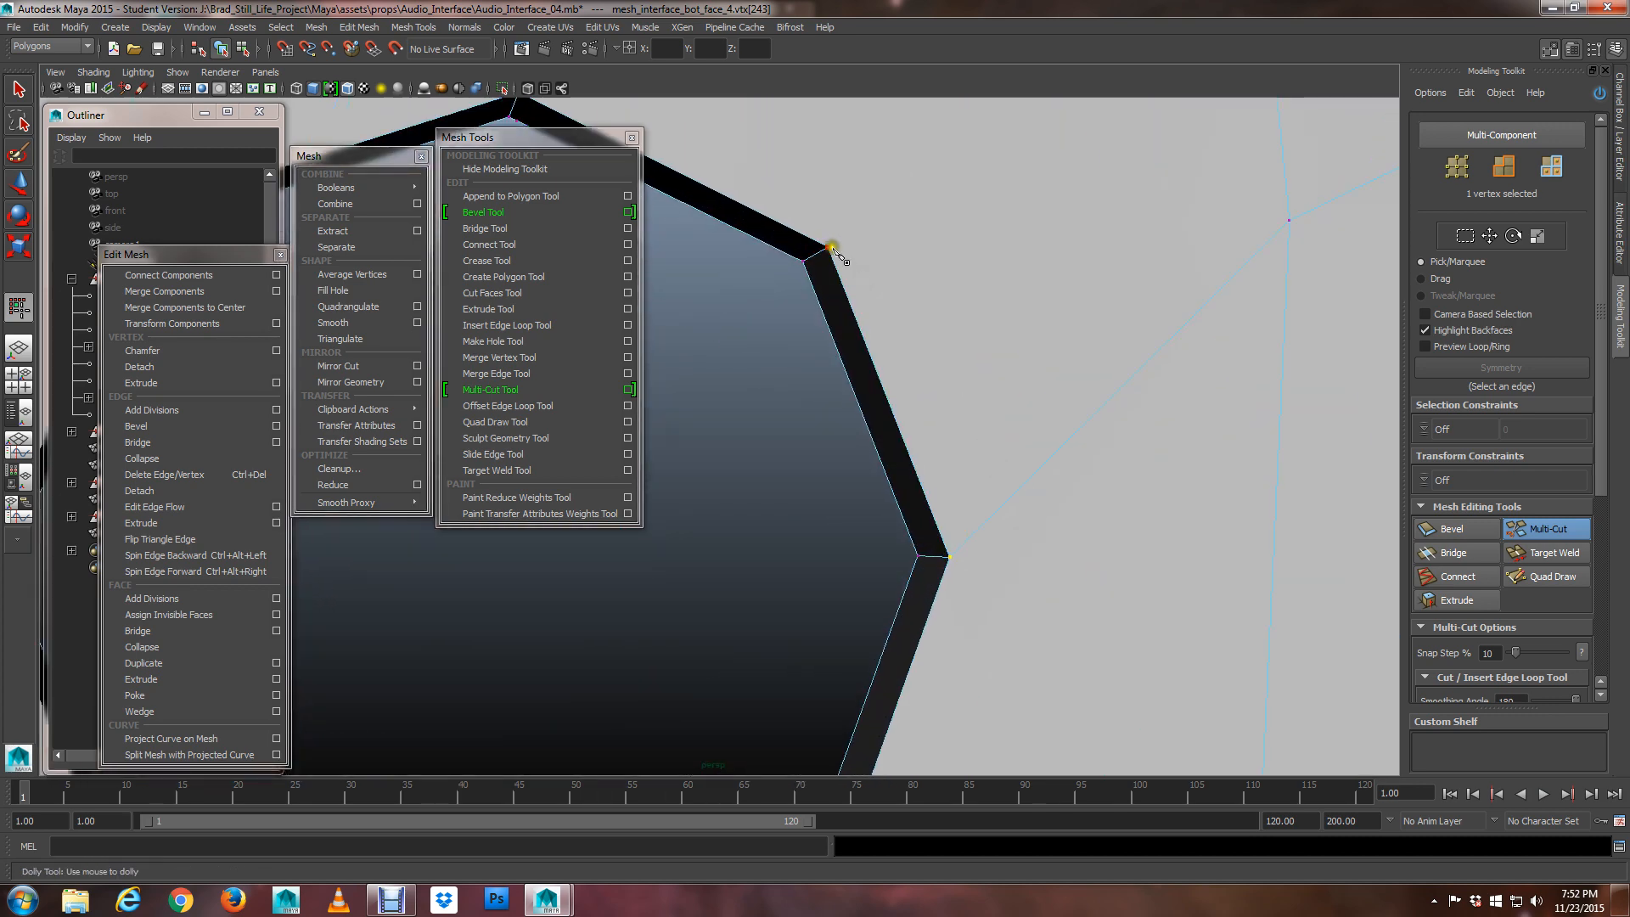
{"action": "scroll", "coordinate": [832, 249], "scroll_direction": "down", "scroll_amount": 3}
{"action": "middle_click_drag", "start_coordinate": [845, 237], "coordinate": [840, 543], "text": "alt"}
{"action": "scroll", "coordinate": [855, 482], "scroll_direction": "up", "scroll_amount": 3}
{"action": "middle_click_drag", "start_coordinate": [853, 480], "coordinate": [778, 302], "text": "alt"}
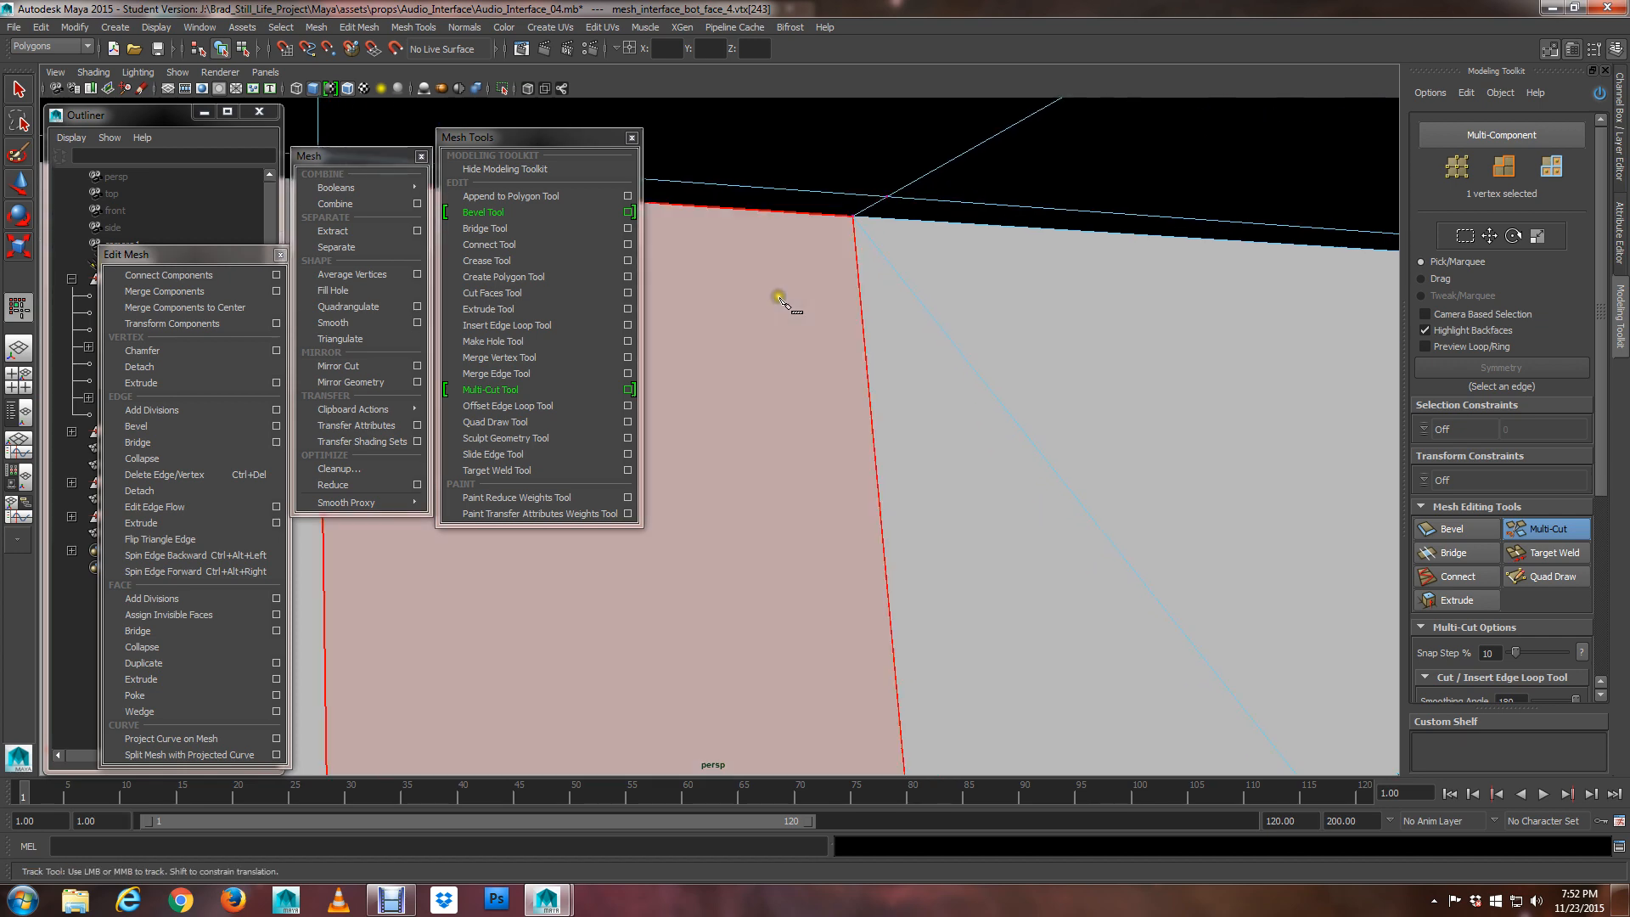
{"action": "left_click", "coordinate": [855, 219]}
{"action": "scroll", "coordinate": [855, 227], "scroll_direction": "down", "scroll_amount": 5}
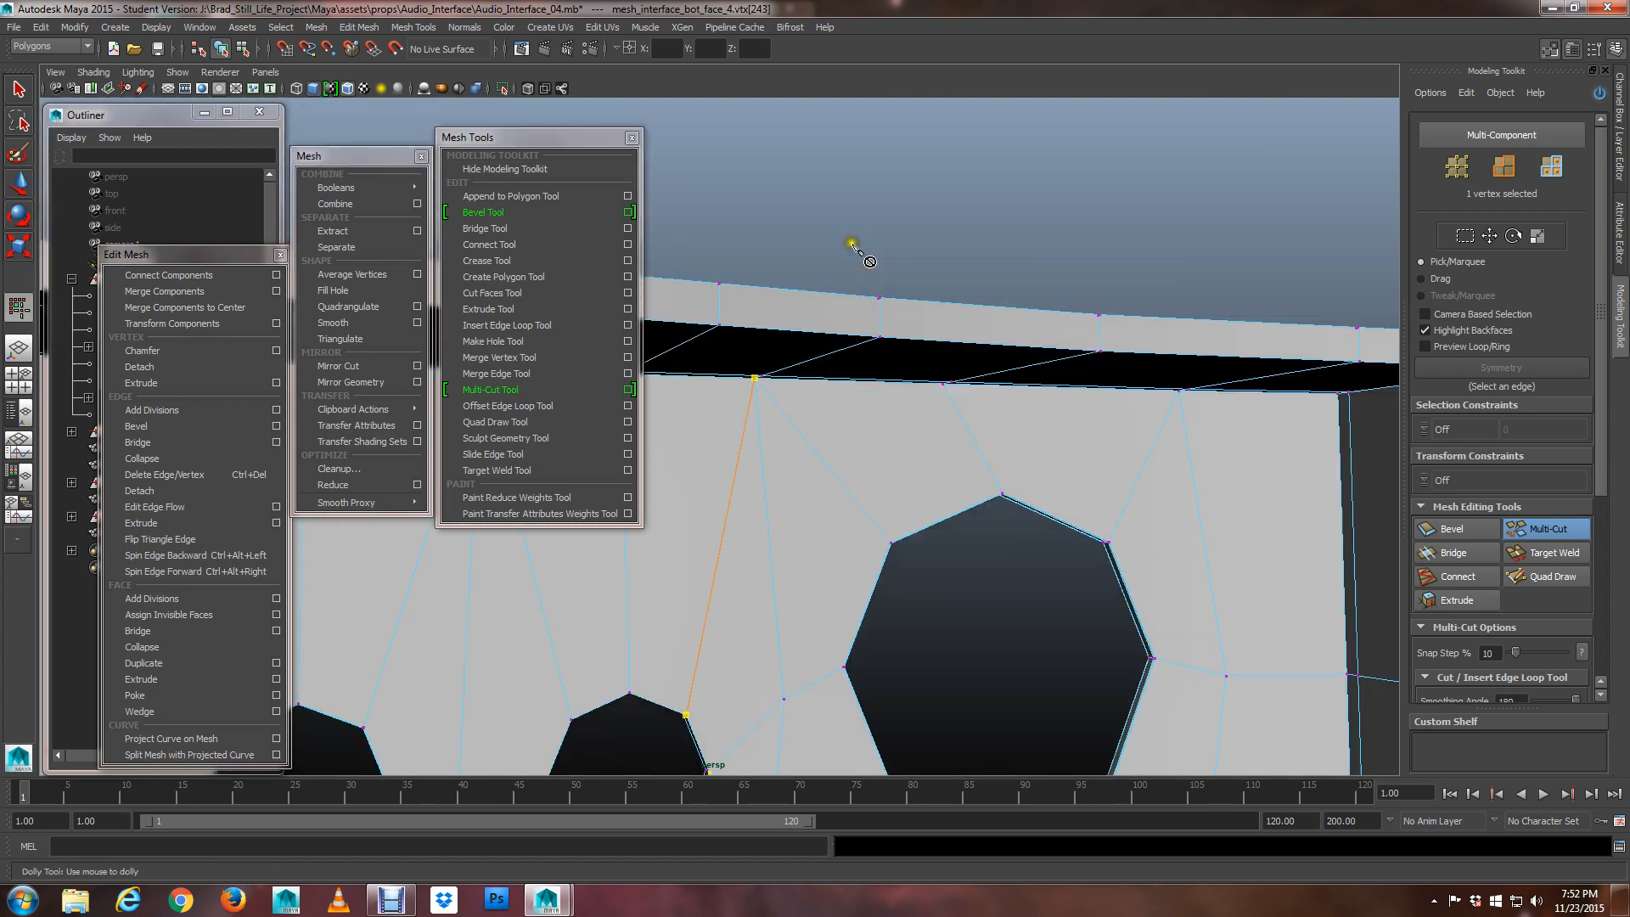
{"action": "left_click_drag", "start_coordinate": [859, 424], "coordinate": [990, 282], "text": "alt"}
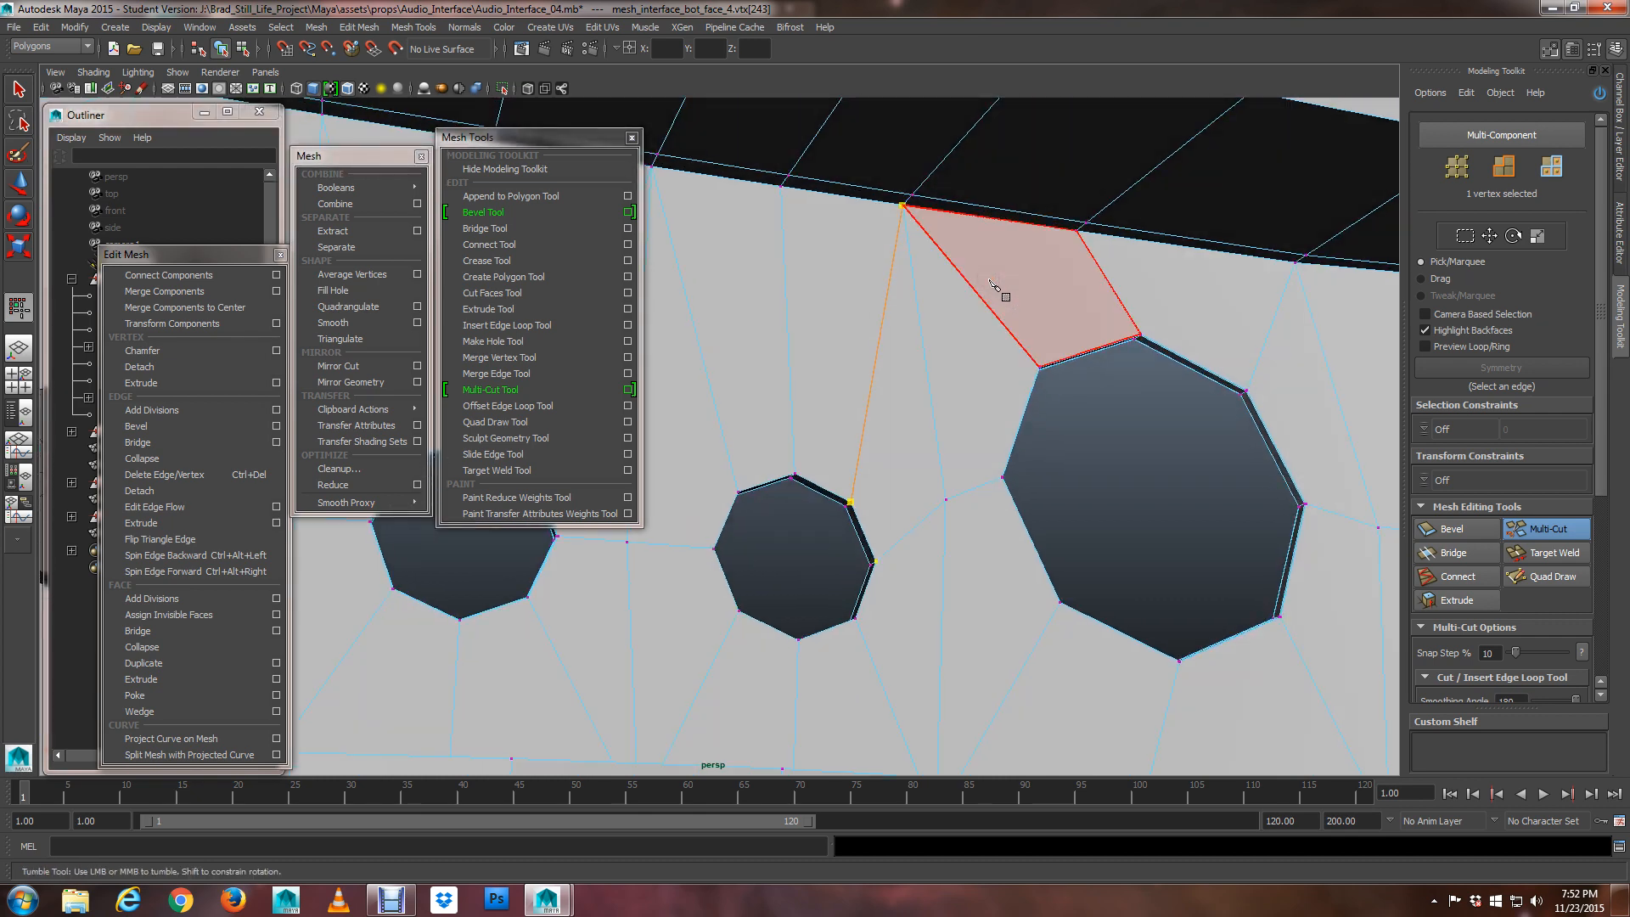
{"action": "right_click", "coordinate": [990, 282]}
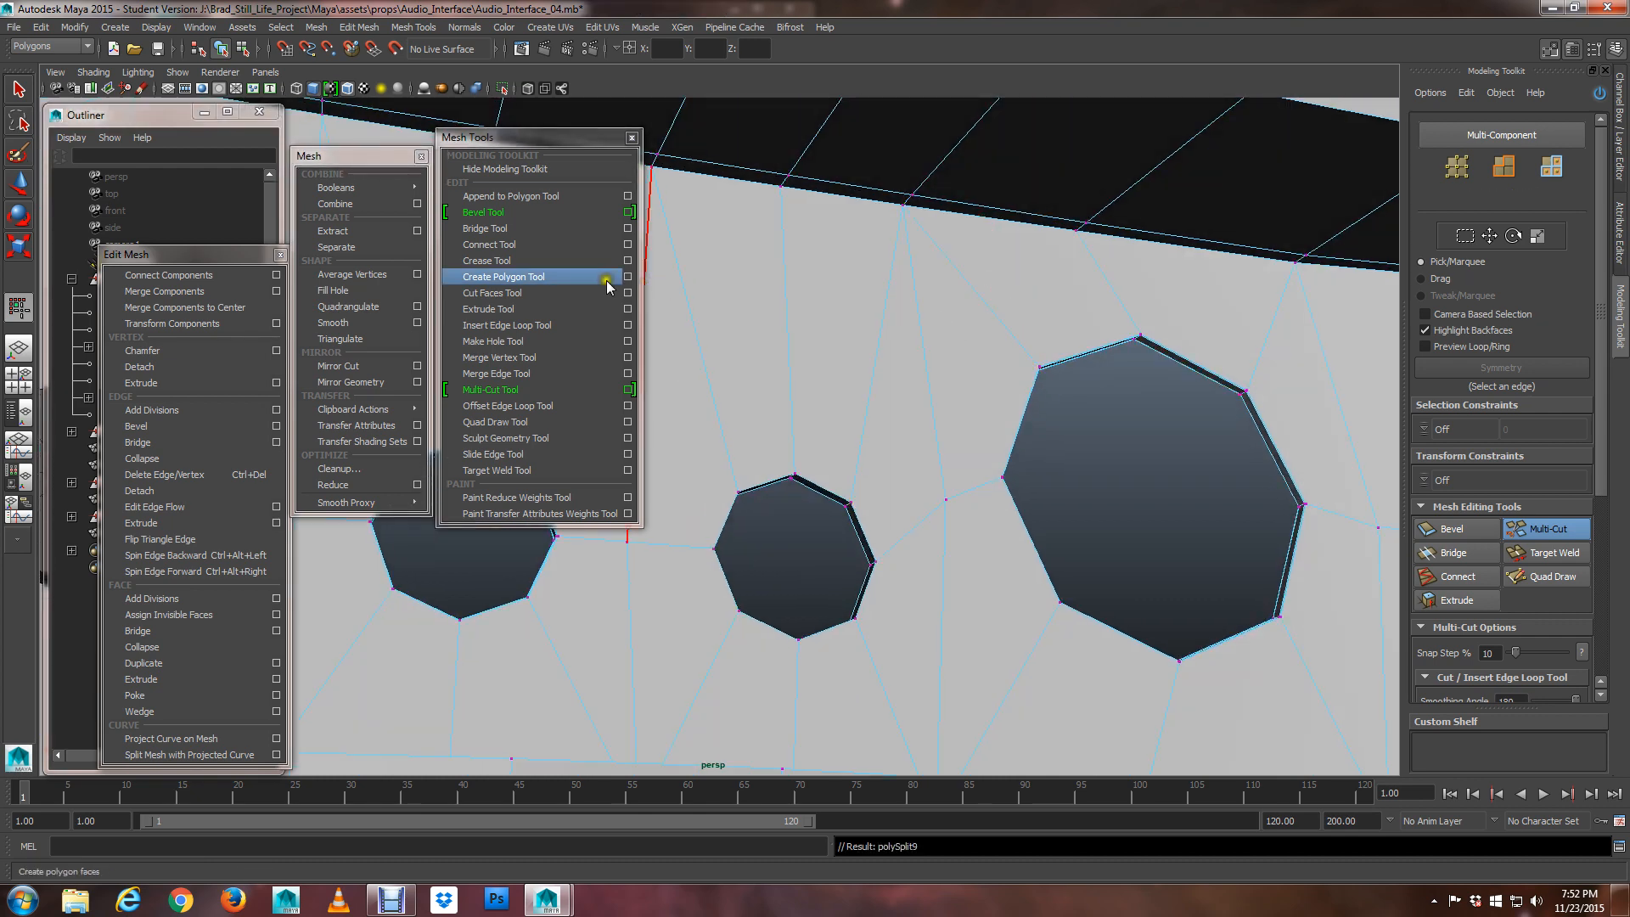
Return the face mesh to object mode, deselect it and inspect the edges around the small hole
{"action": "left_click_drag", "start_coordinate": [829, 455], "coordinate": [930, 404], "text": "alt"}
{"action": "middle_click_drag", "start_coordinate": [930, 404], "coordinate": [859, 502], "text": "alt"}
{"action": "scroll", "coordinate": [859, 502], "scroll_direction": "up", "scroll_amount": 2}
{"action": "scroll", "coordinate": [859, 503], "scroll_direction": "up", "scroll_amount": 3}
{"action": "key", "text": "q"}
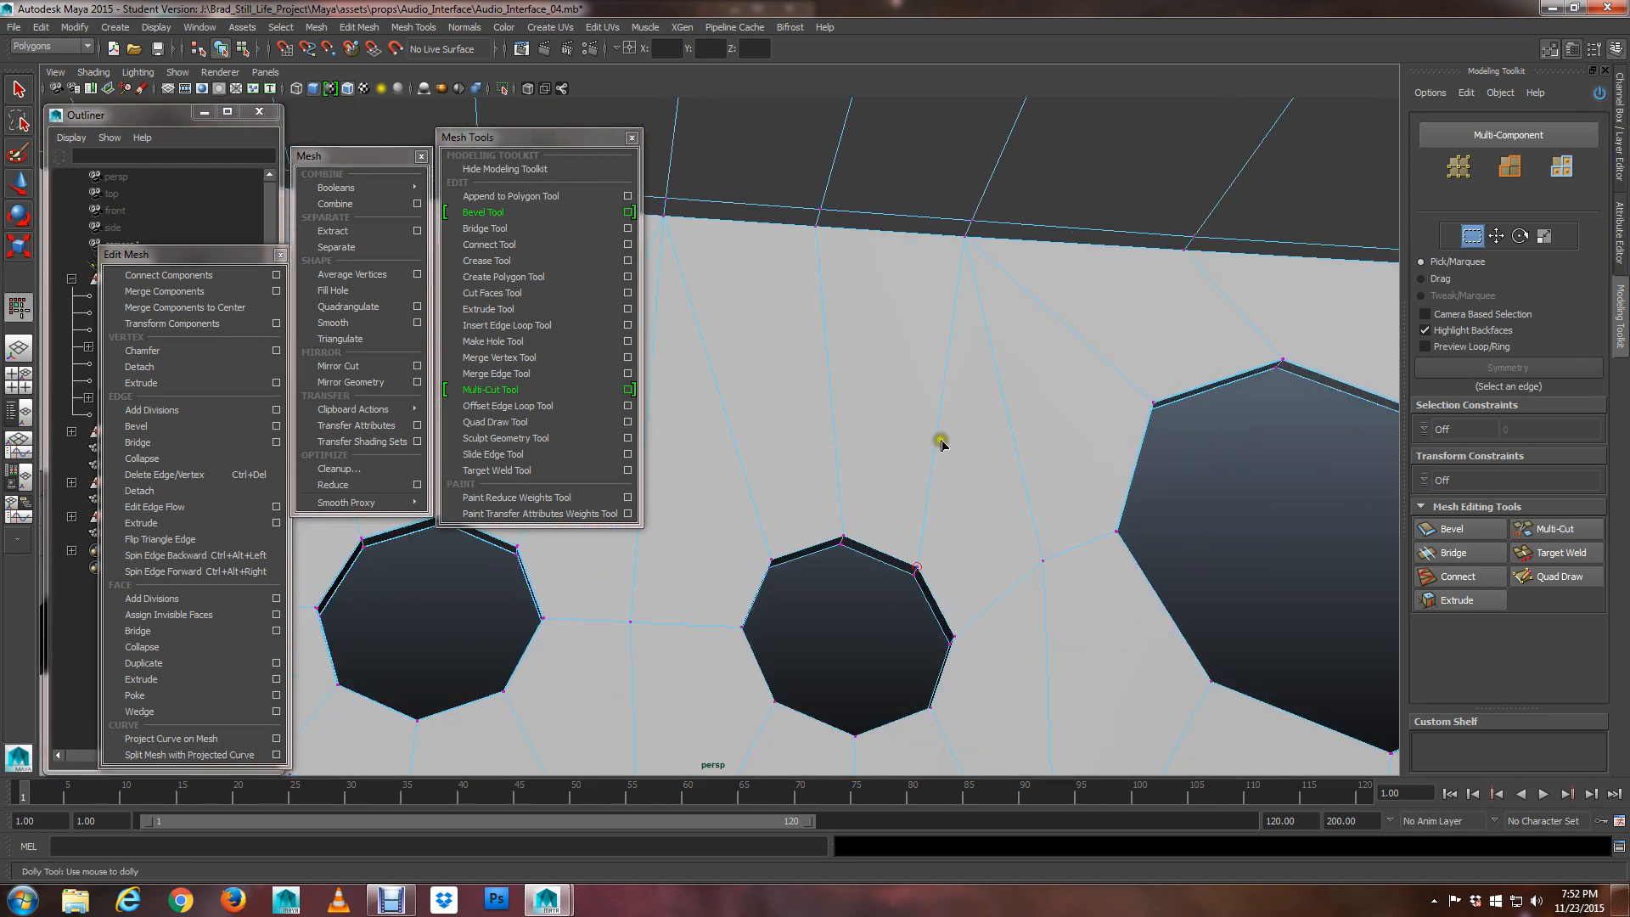
{"action": "right_click_drag", "start_coordinate": [938, 434], "coordinate": [976, 415]}
{"action": "left_click", "coordinate": [932, 435]}
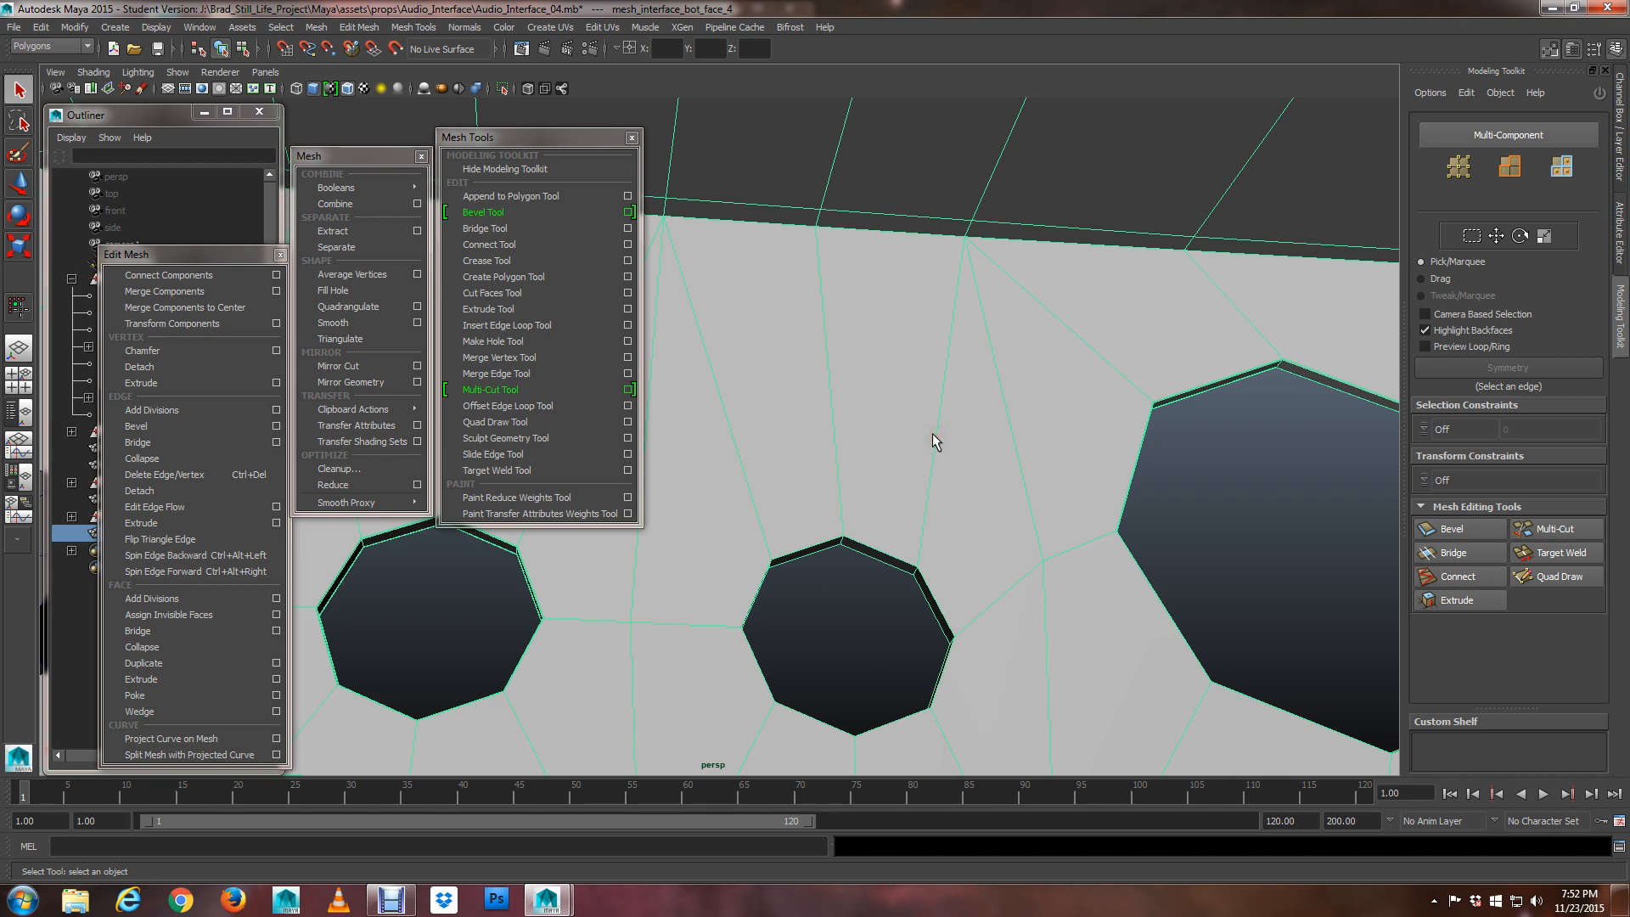
{"action": "left_click", "coordinate": [866, 611]}
{"action": "left_click_drag", "start_coordinate": [866, 552], "coordinate": [850, 422], "text": "alt"}
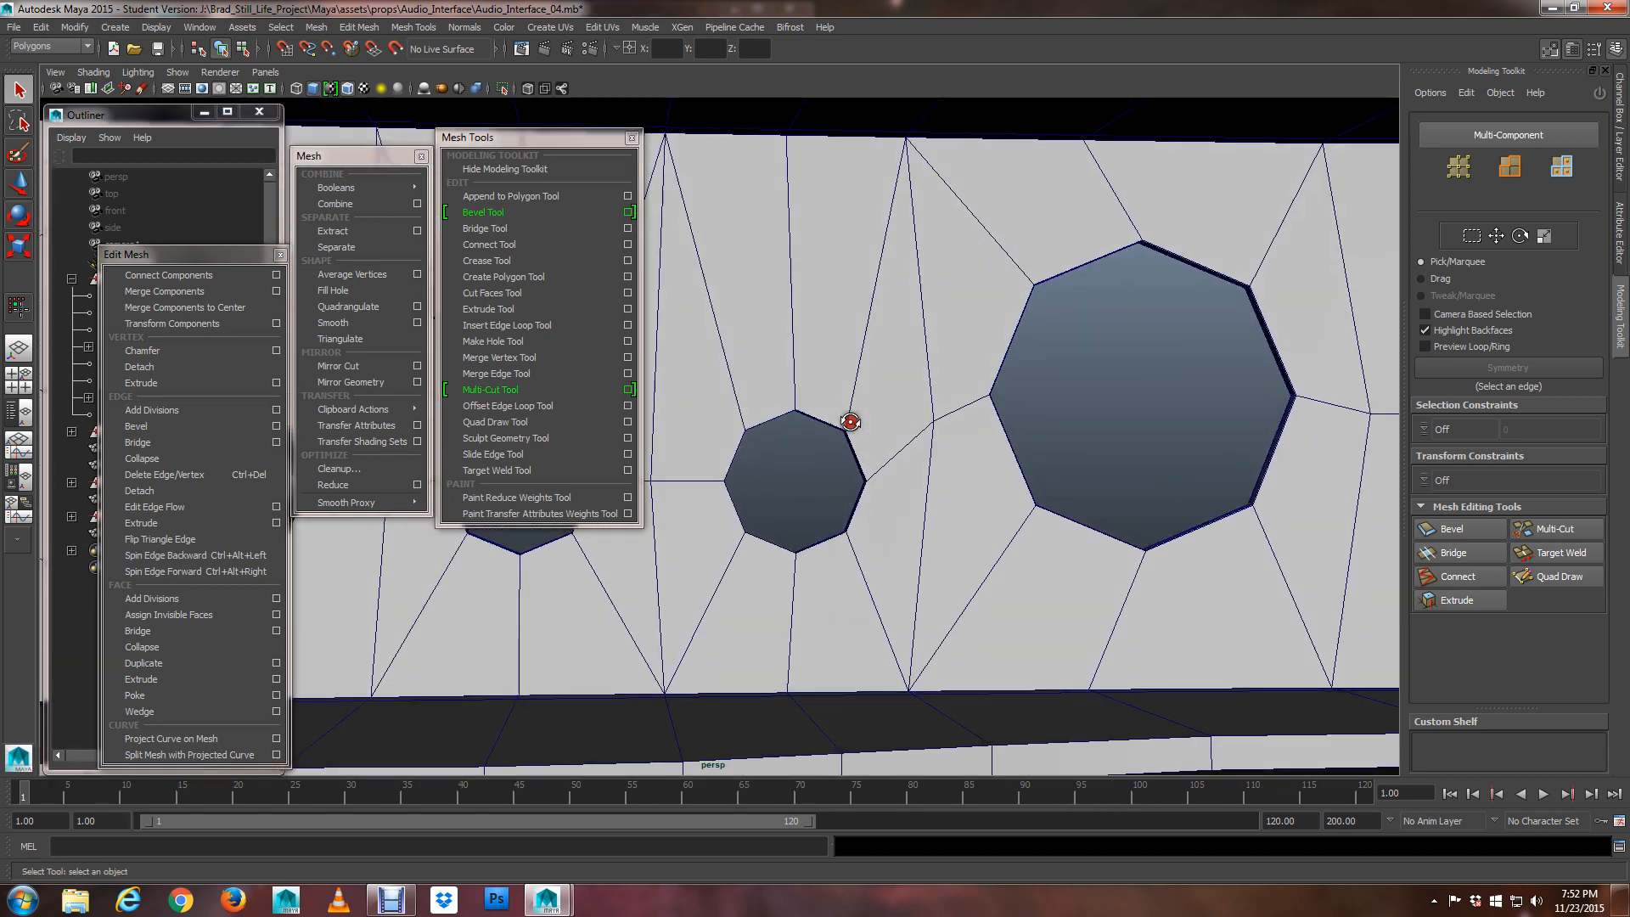
{"action": "middle_click_drag", "start_coordinate": [849, 472], "coordinate": [829, 378], "text": "alt"}
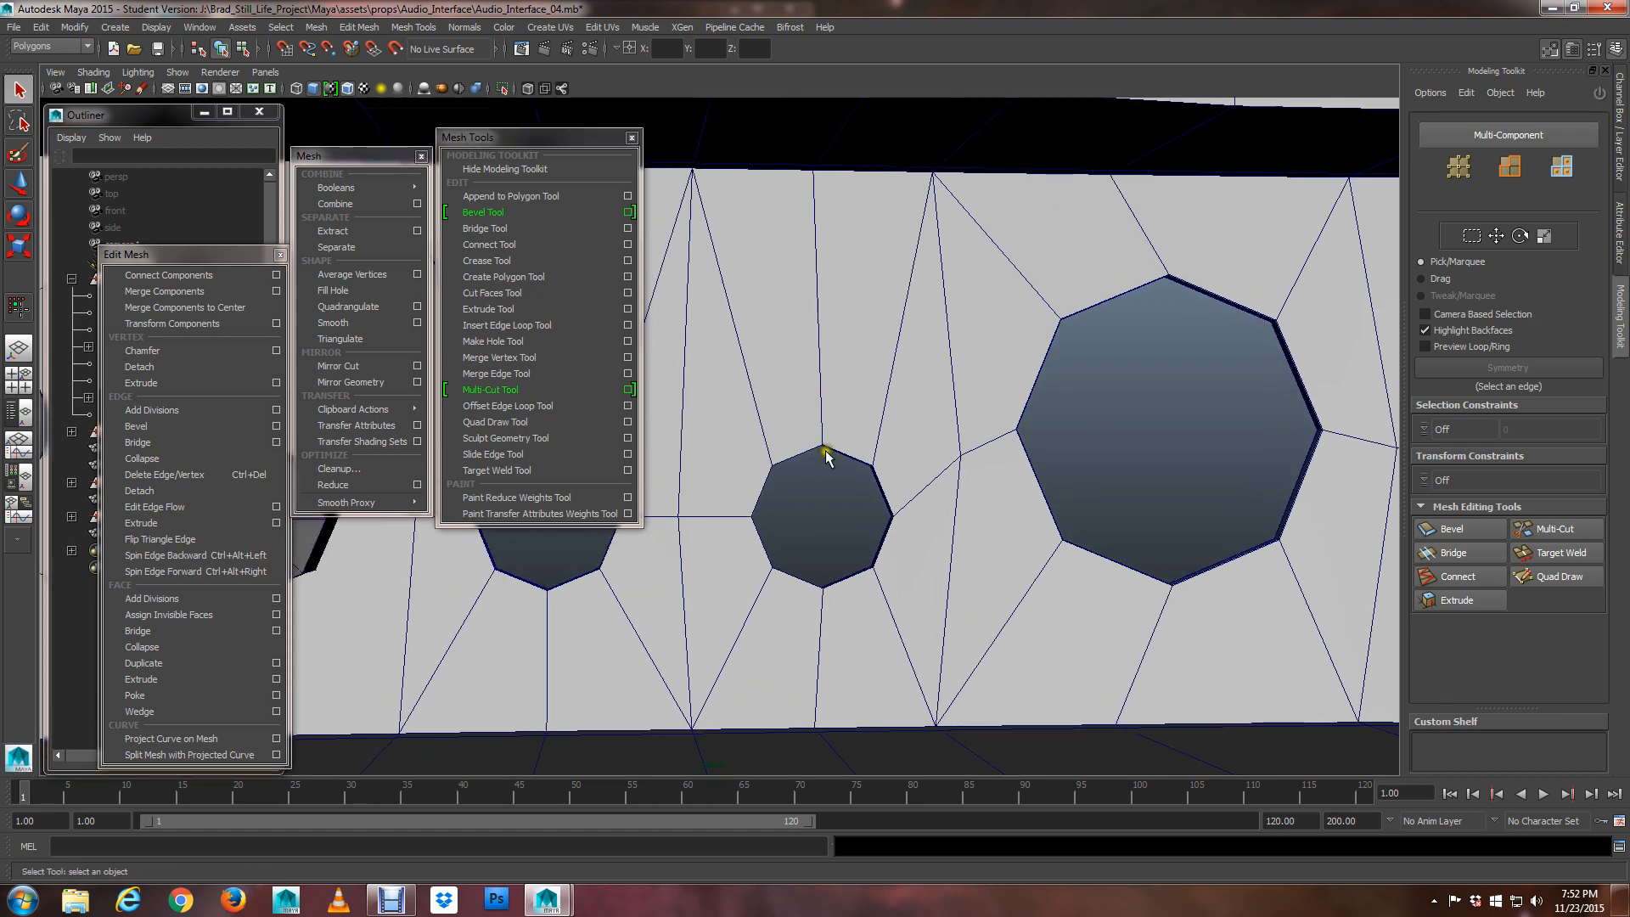
In wireframe display, select all vertices around the small hole's front and back rims and merge them
{"action": "right_click_drag", "start_coordinate": [876, 463], "coordinate": [766, 454]}
{"action": "key", "text": "4"}
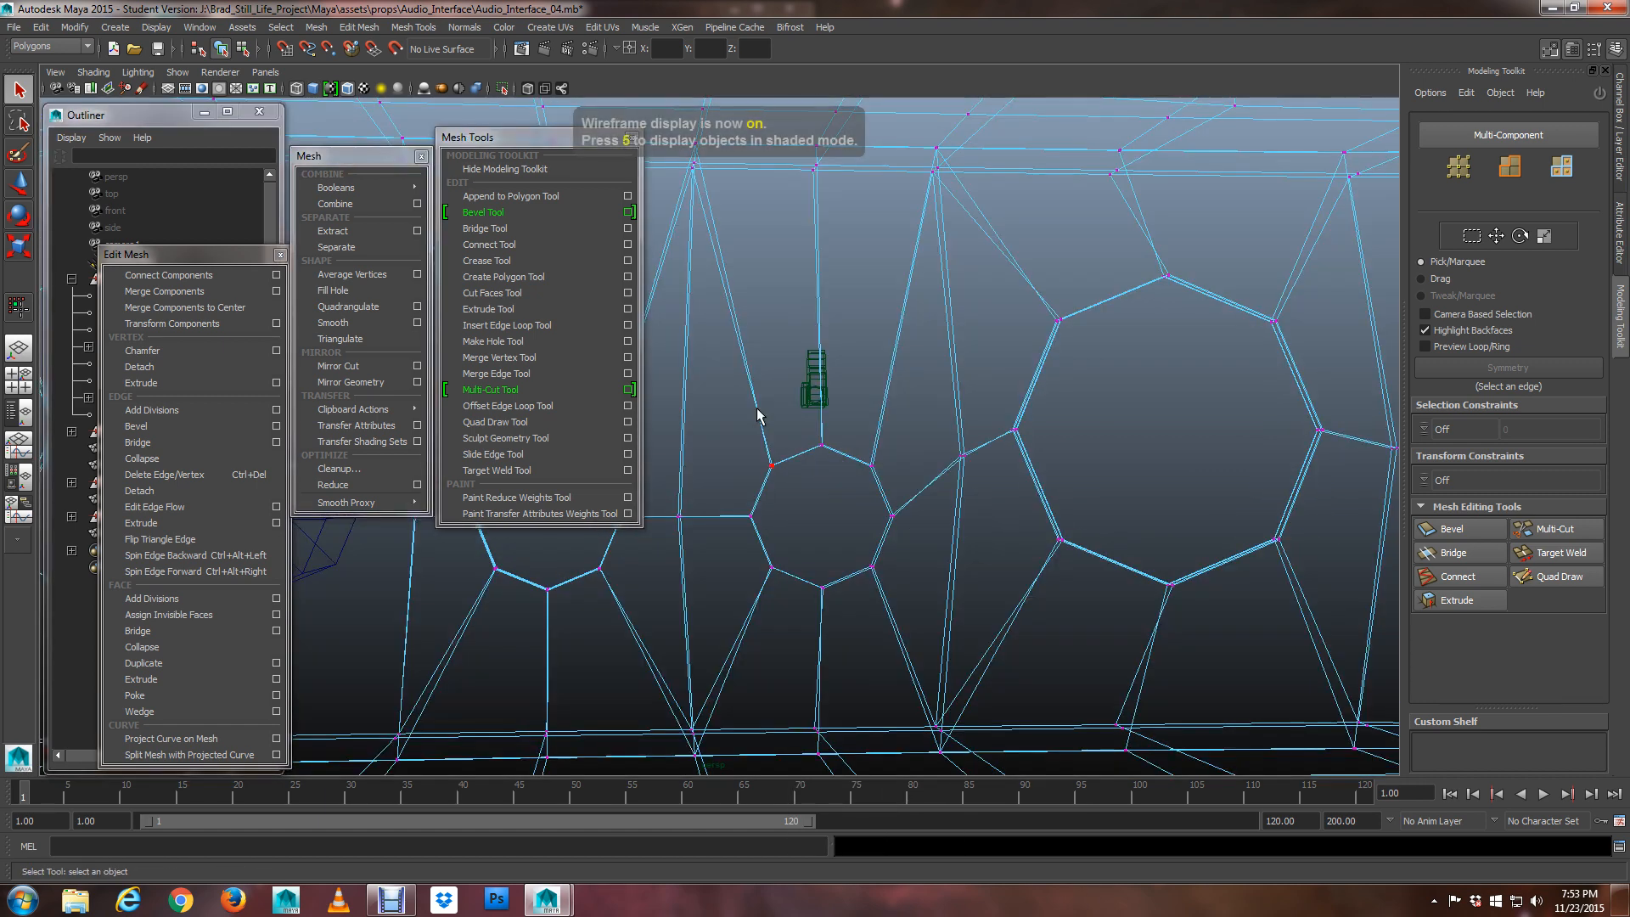
{"action": "left_click_drag", "start_coordinate": [756, 408], "coordinate": [876, 580], "text": "alt"}
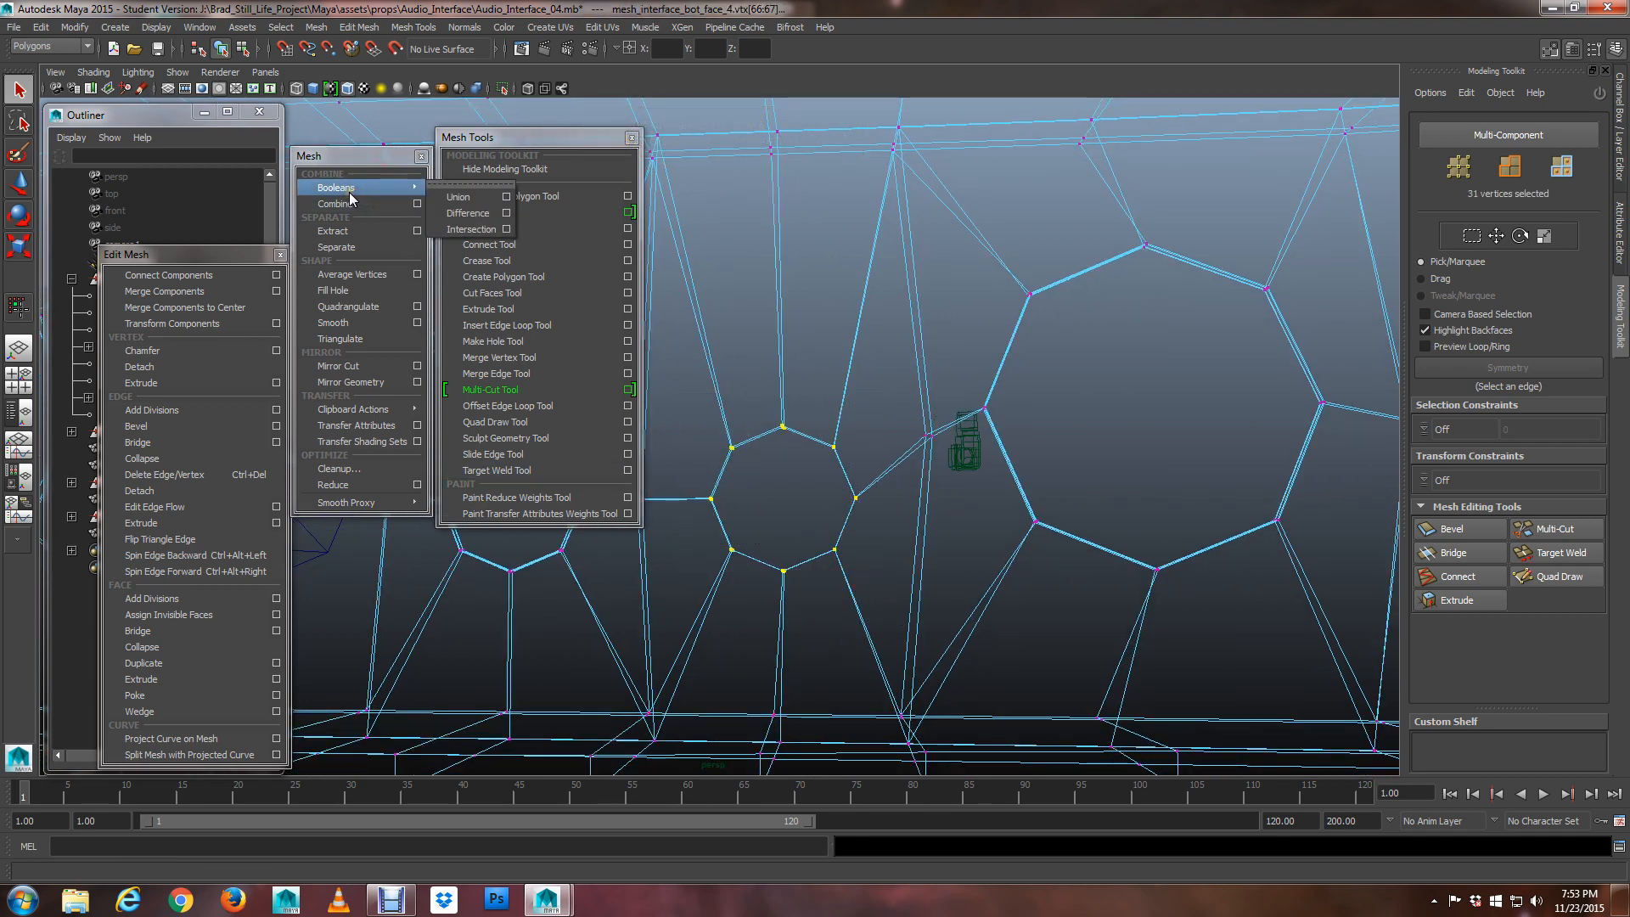
{"action": "left_click", "coordinate": [203, 293]}
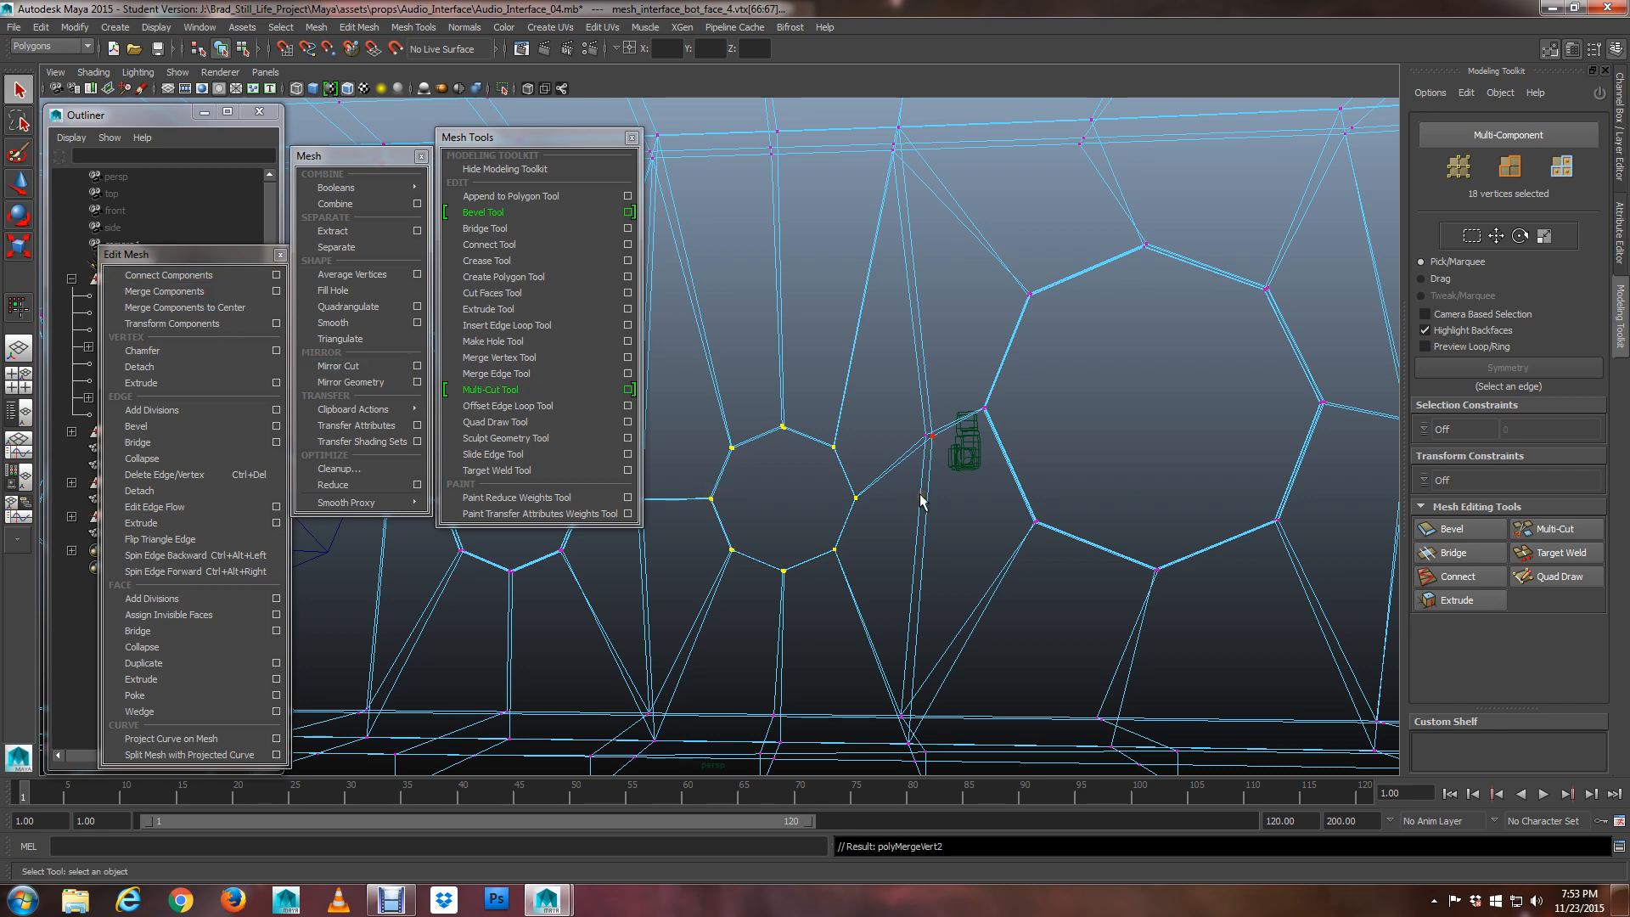
Examine the small hole's rim with the smooth mesh preview, ending in the unsmoothed display
{"action": "key", "text": "3"}
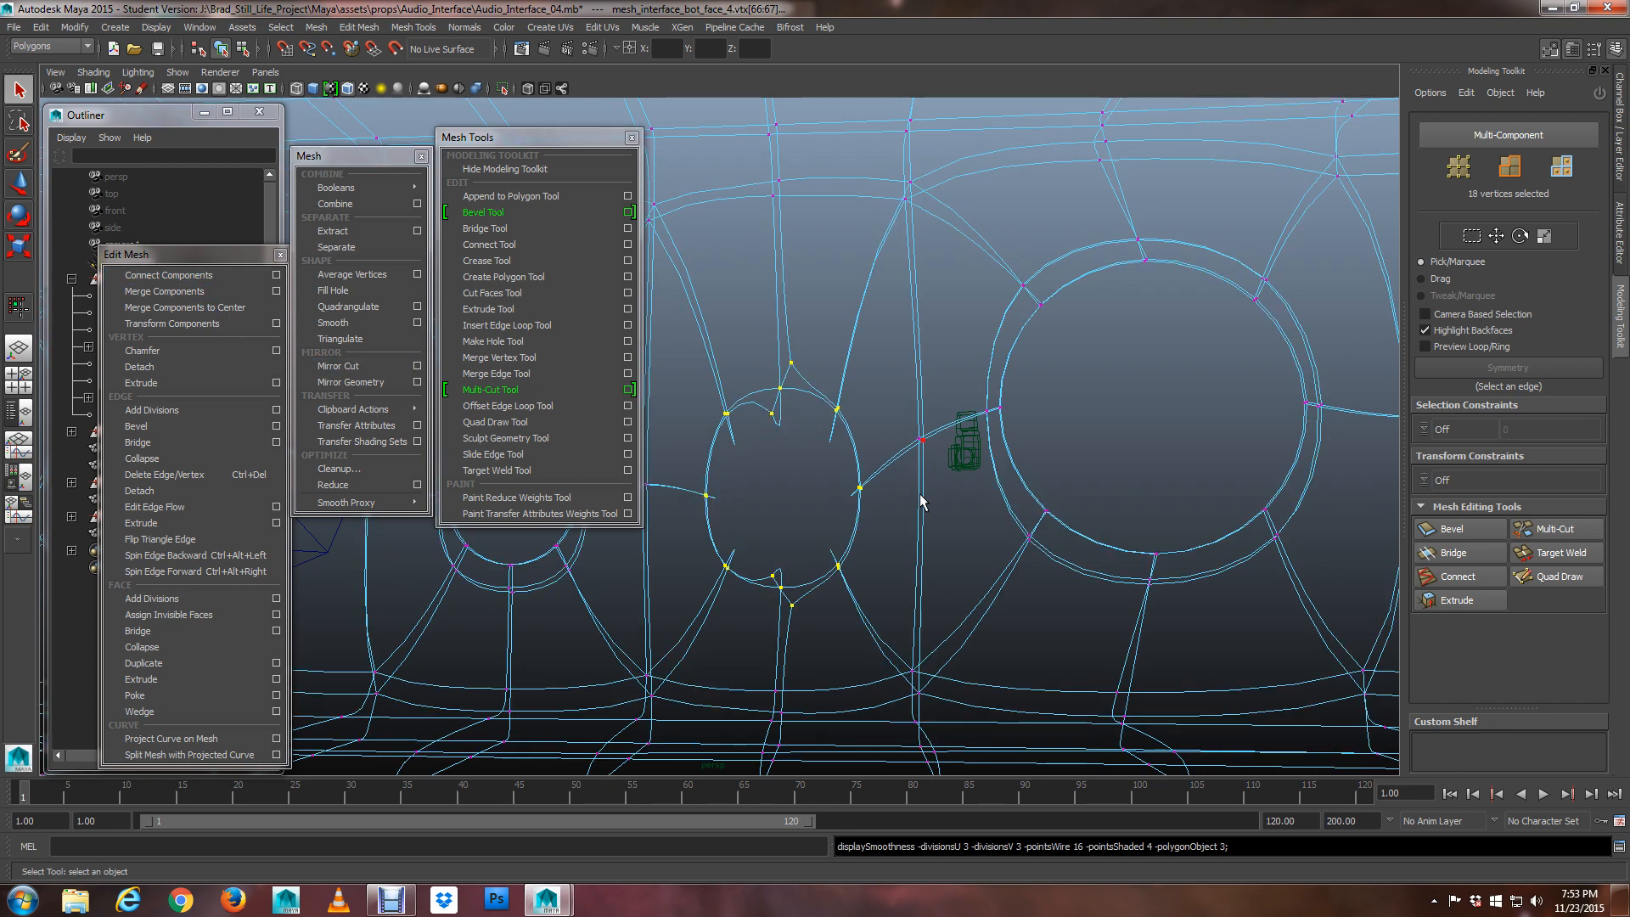
{"action": "scroll", "coordinate": [921, 495], "scroll_direction": "down", "scroll_amount": 2}
{"action": "left_click_drag", "start_coordinate": [859, 494], "coordinate": [898, 513], "text": "alt"}
{"action": "scroll", "coordinate": [898, 513], "scroll_direction": "up", "scroll_amount": 2}
{"action": "middle_click_drag", "start_coordinate": [898, 513], "coordinate": [821, 451], "text": "alt"}
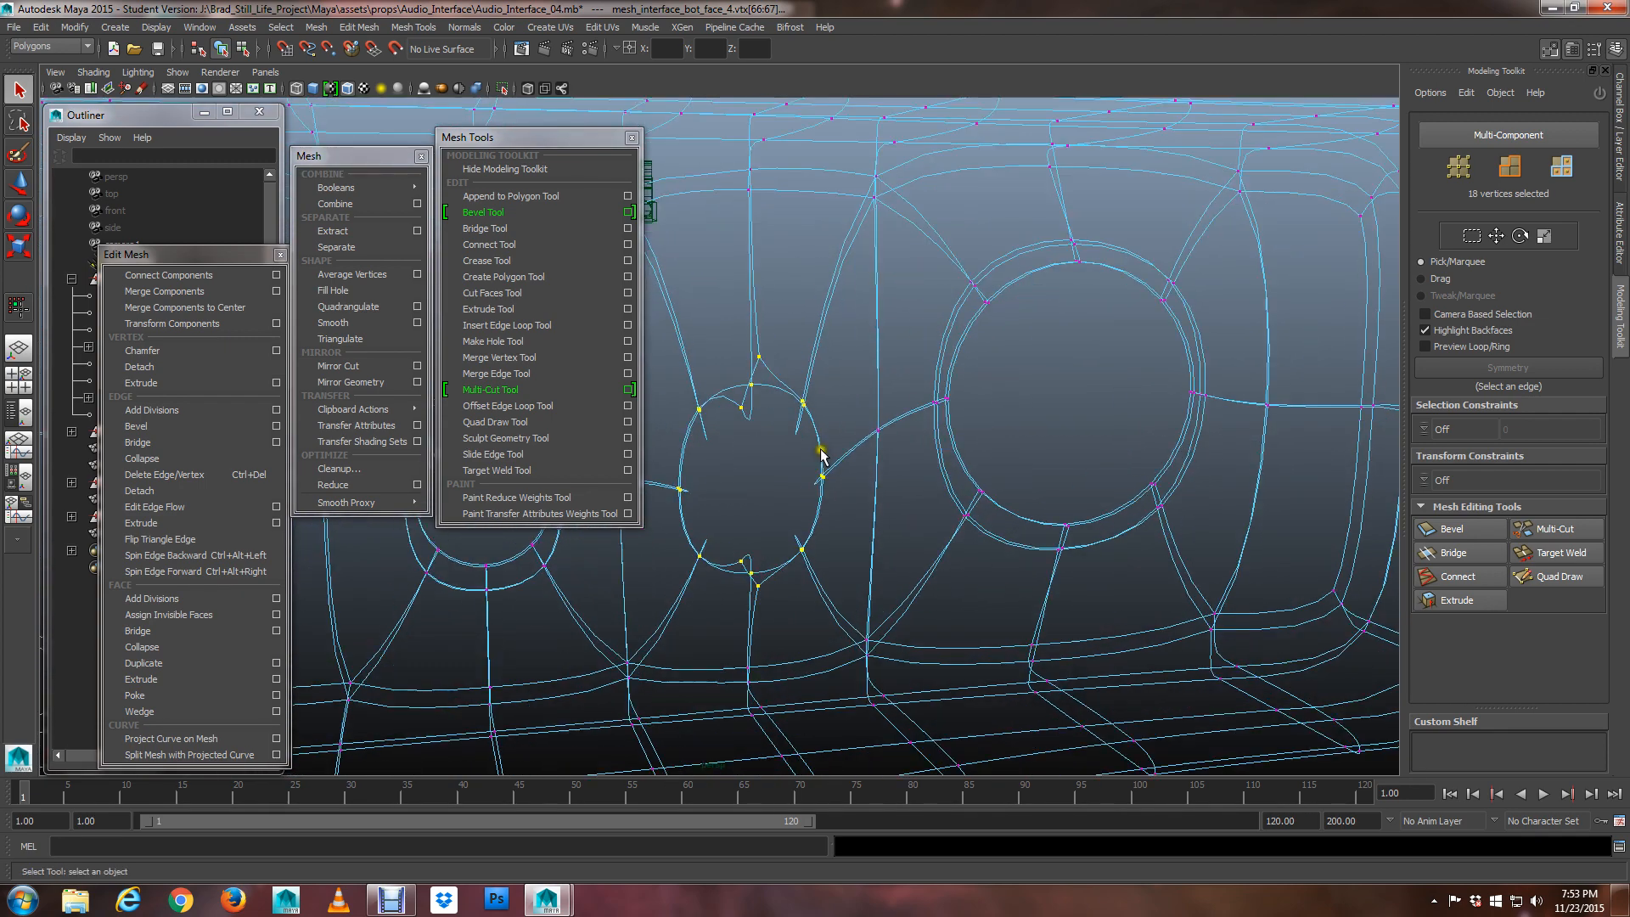
{"action": "scroll", "coordinate": [821, 451], "scroll_direction": "up", "scroll_amount": 2}
{"action": "scroll", "coordinate": [830, 451], "scroll_direction": "down", "scroll_amount": 2}
{"action": "left_click_drag", "start_coordinate": [830, 451], "coordinate": [813, 363], "text": "alt"}
{"action": "key", "text": "3"}
{"action": "key", "text": "1"}
Snap the leftover vertex at the small hole's top corner onto the corner vertex right beside it
{"action": "key", "text": "f"}
{"action": "right_click_drag", "start_coordinate": [813, 363], "coordinate": [825, 508], "text": "alt"}
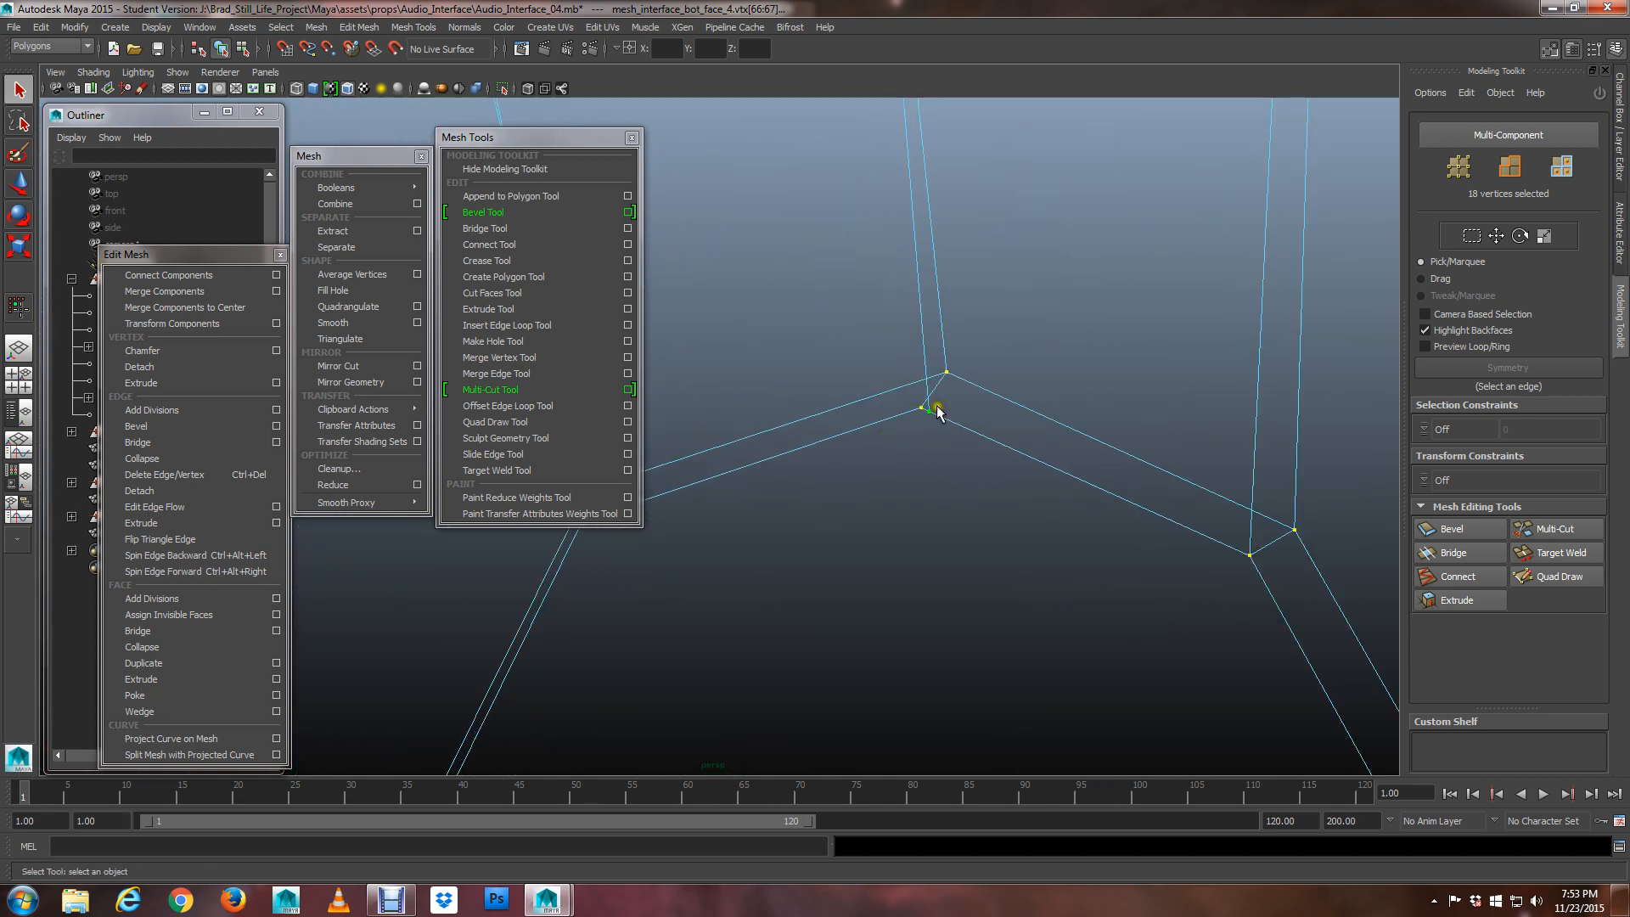
{"action": "key", "text": "w"}
{"action": "left_click_drag", "start_coordinate": [960, 451], "coordinate": [869, 488], "text": "alt"}
{"action": "right_click_drag", "start_coordinate": [886, 494], "coordinate": [892, 501], "text": "alt"}
{"action": "left_click_drag", "start_coordinate": [889, 501], "coordinate": [856, 474], "text": "alt"}
{"action": "right_click_drag", "start_coordinate": [889, 476], "coordinate": [899, 477], "text": "alt"}
{"action": "left_click_drag", "start_coordinate": [898, 484], "coordinate": [871, 412], "text": "alt"}
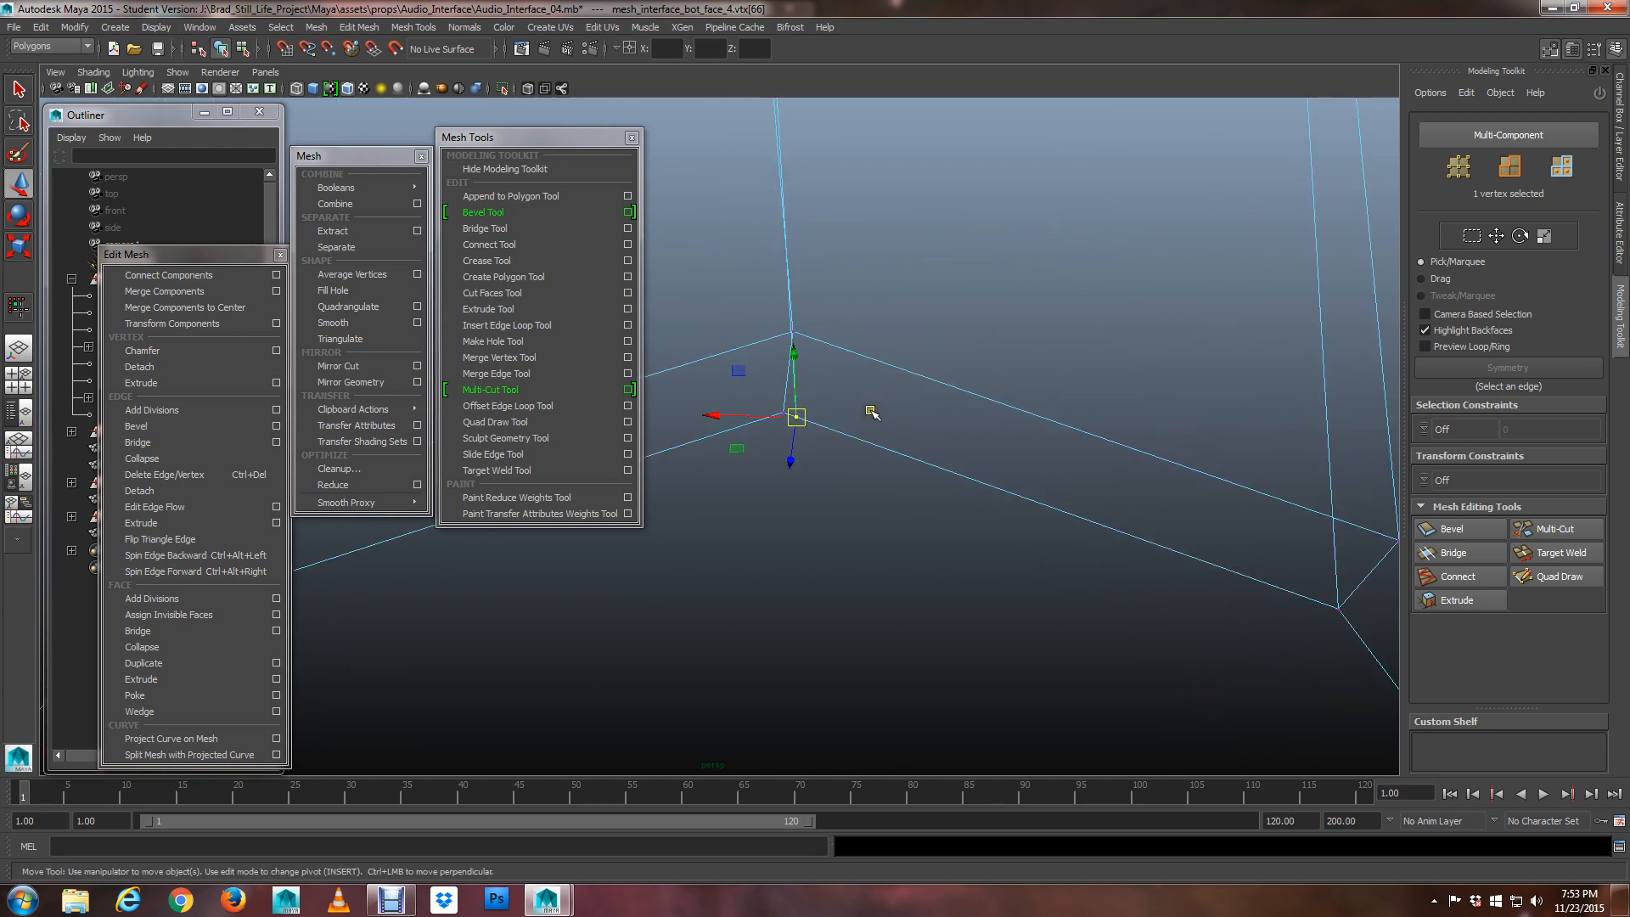
{"action": "left_click_drag", "start_coordinate": [762, 431], "coordinate": [852, 538]}
{"action": "scroll", "coordinate": [791, 489], "scroll_direction": "down", "scroll_amount": 10}
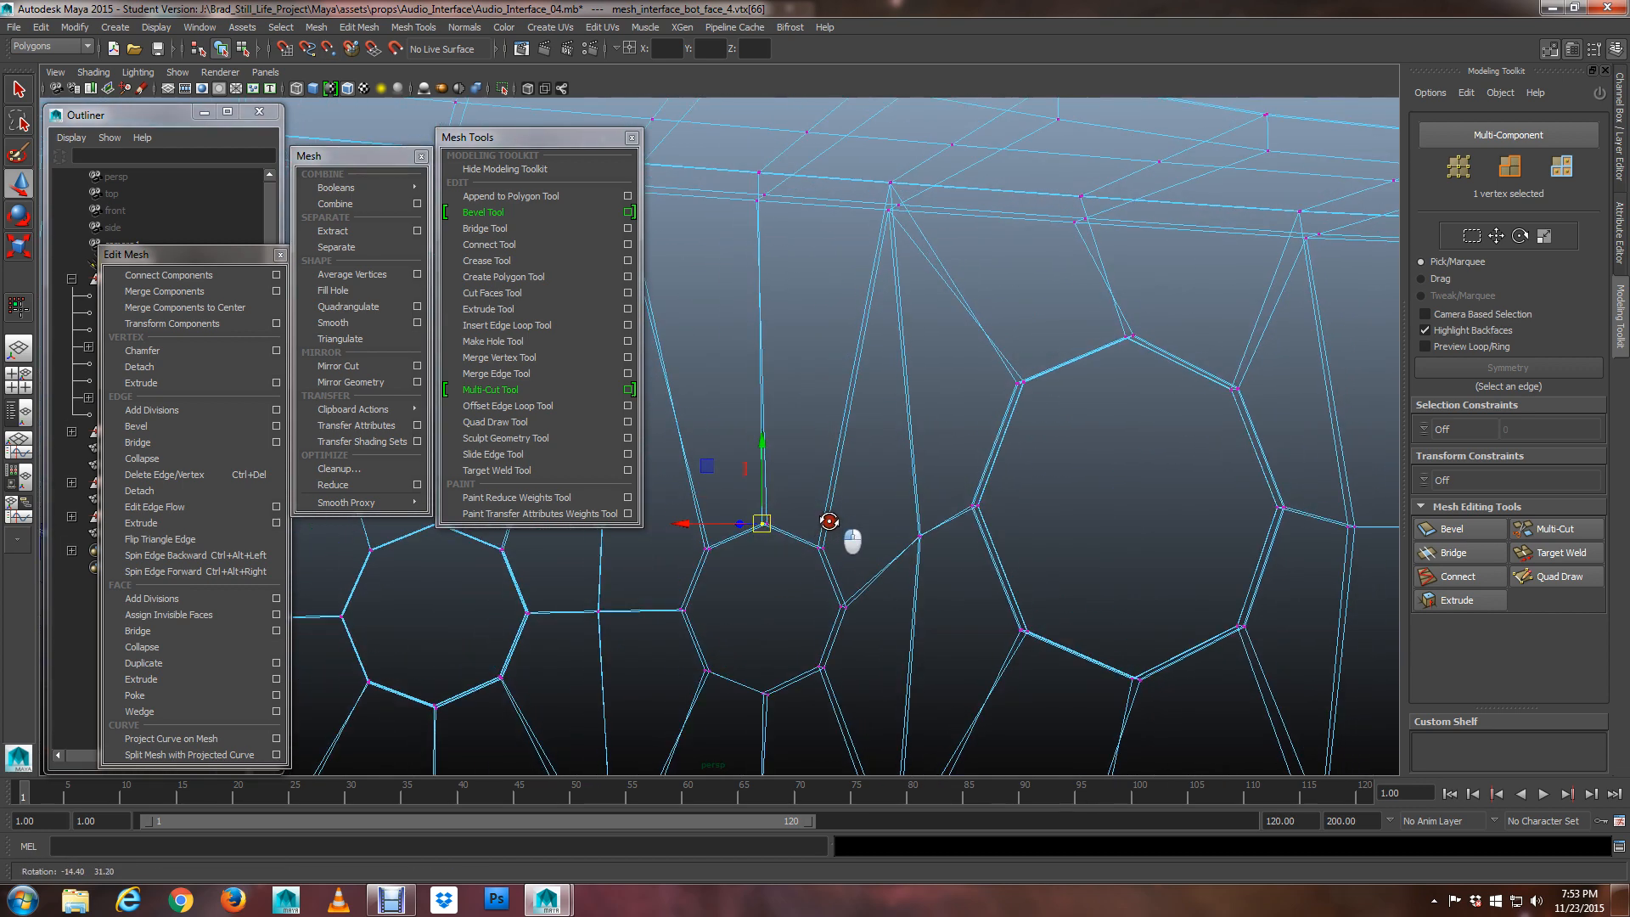
{"action": "middle_click_drag", "start_coordinate": [826, 529], "coordinate": [828, 392], "text": "alt"}
Merge all of the small hole's rim vertices again and check the rim in the smooth mesh preview
{"action": "key", "text": "q"}
{"action": "left_click_drag", "start_coordinate": [682, 347], "coordinate": [898, 647]}
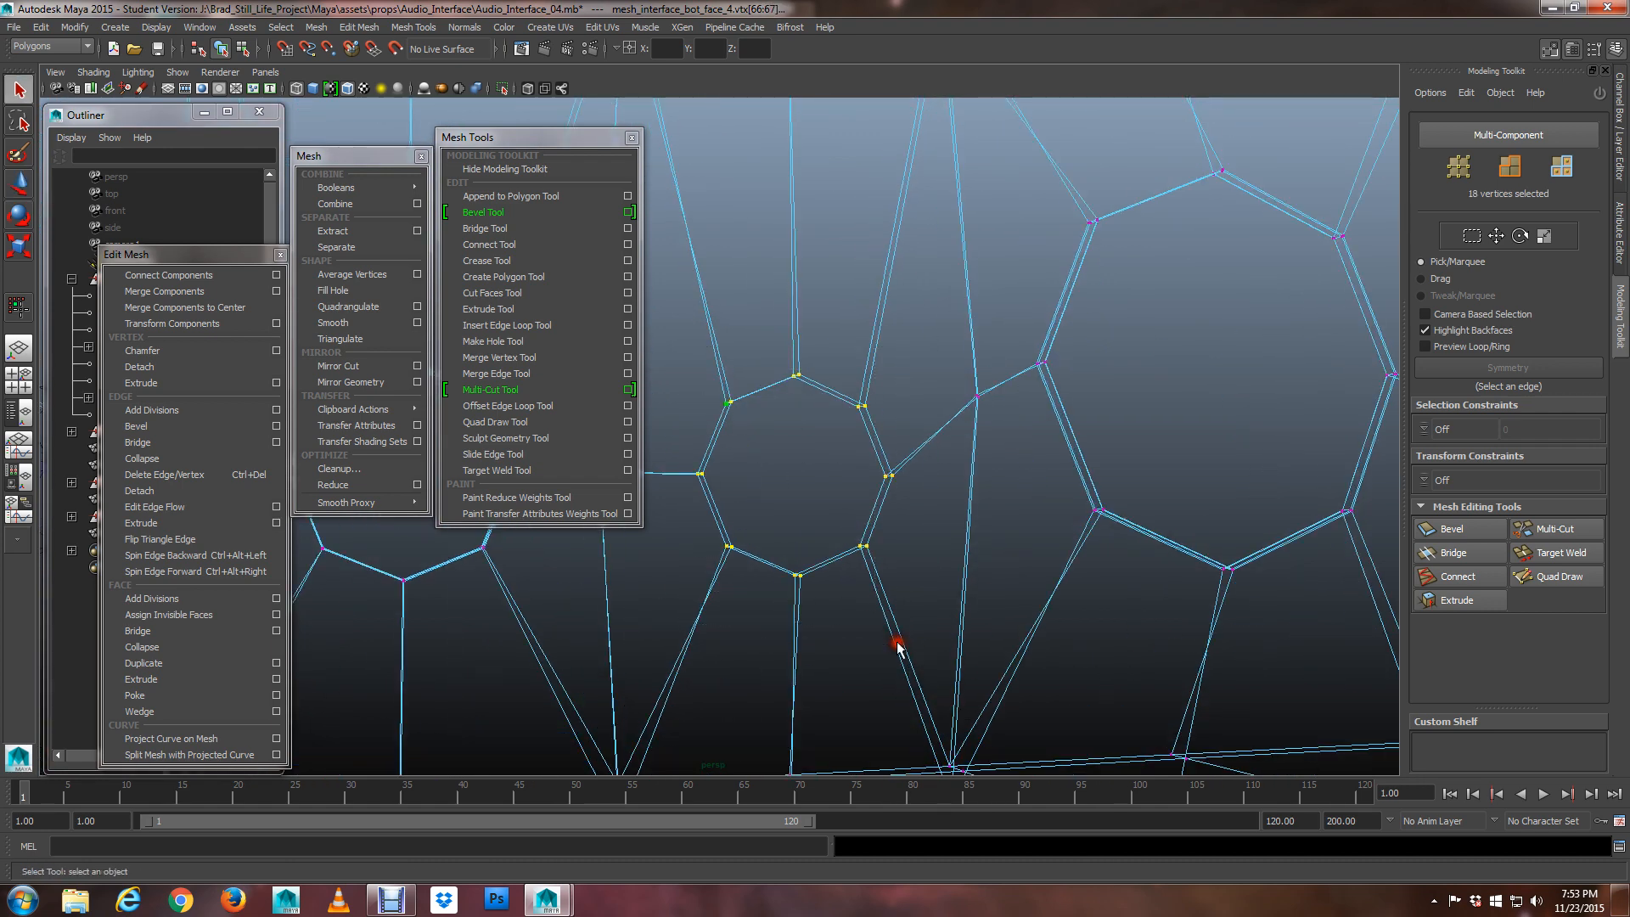
{"action": "left_click", "coordinate": [213, 291]}
{"action": "scroll", "coordinate": [931, 457], "scroll_direction": "up", "scroll_amount": 4}
{"action": "key", "text": "3"}
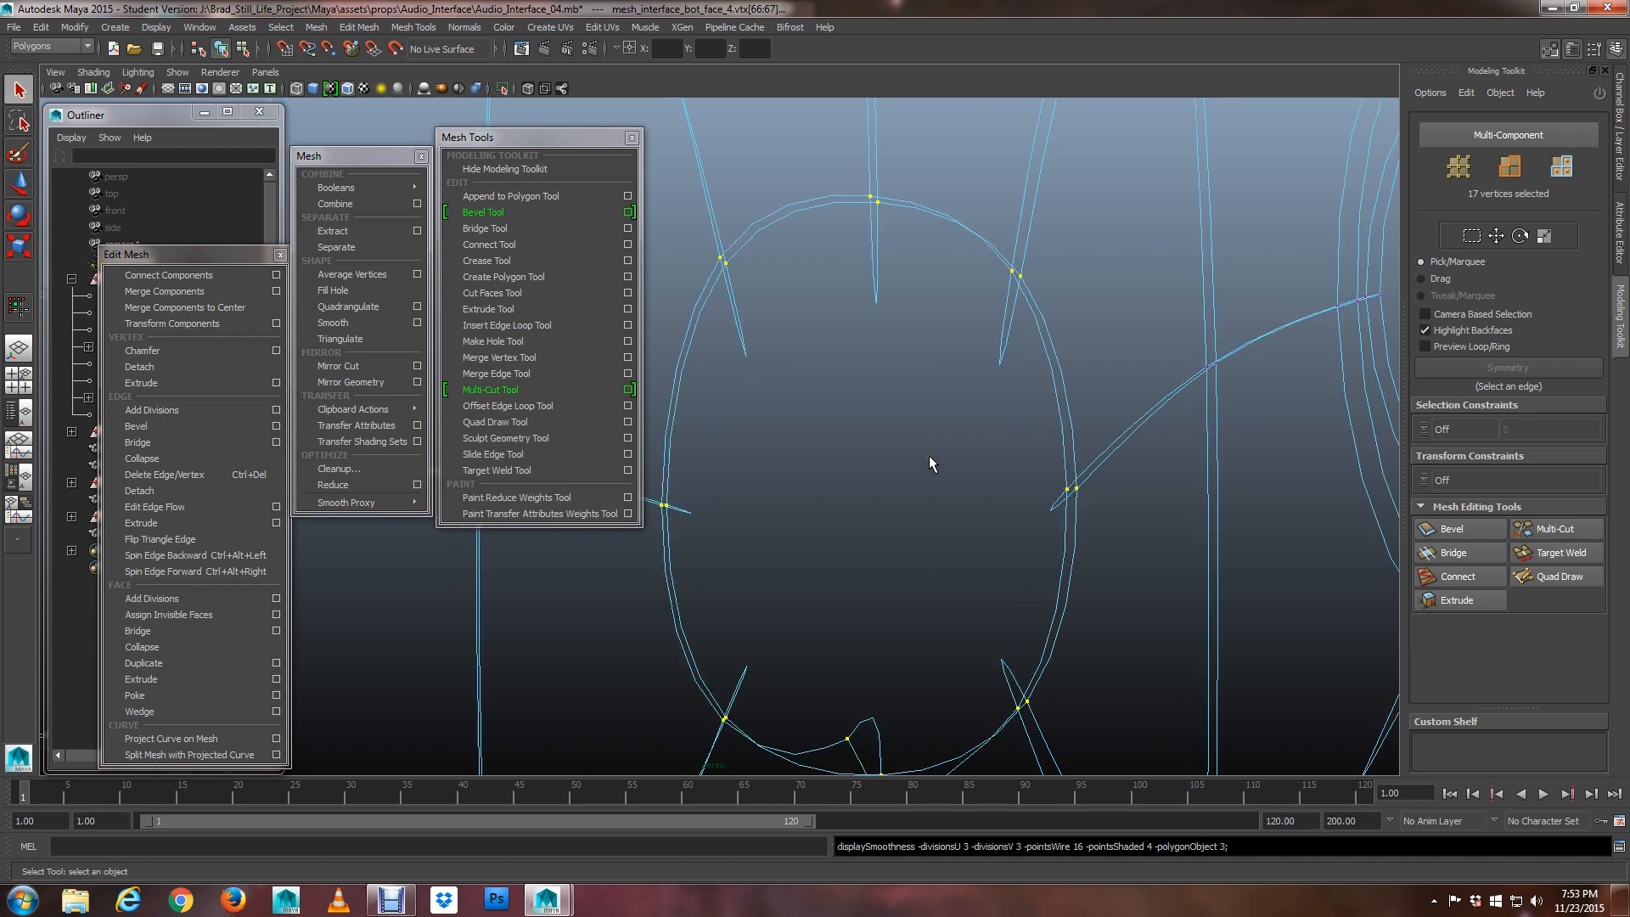
{"action": "scroll", "coordinate": [930, 460], "scroll_direction": "down", "scroll_amount": 2}
{"action": "left_click_drag", "start_coordinate": [928, 459], "coordinate": [920, 511], "text": "alt"}
{"action": "key", "text": "1"}
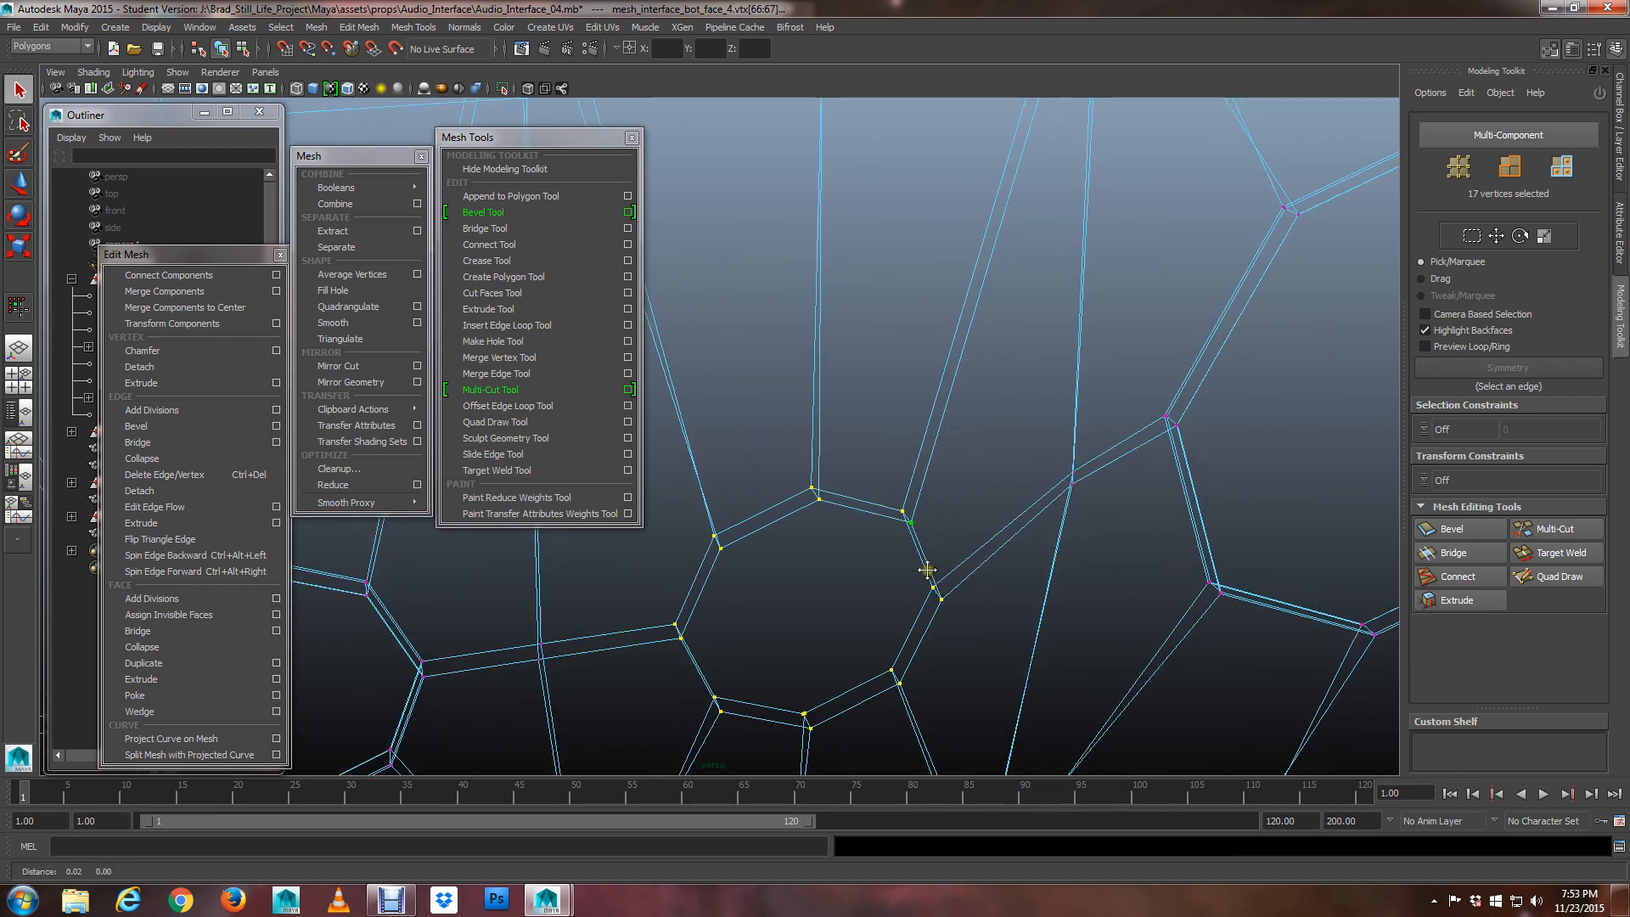
Snap the leftover vertex at the small hole's bottom corner onto the adjacent corner vertex
{"action": "scroll", "coordinate": [867, 291], "scroll_direction": "up", "scroll_amount": 6}
{"action": "scroll", "coordinate": [863, 402], "scroll_direction": "up", "scroll_amount": 5}
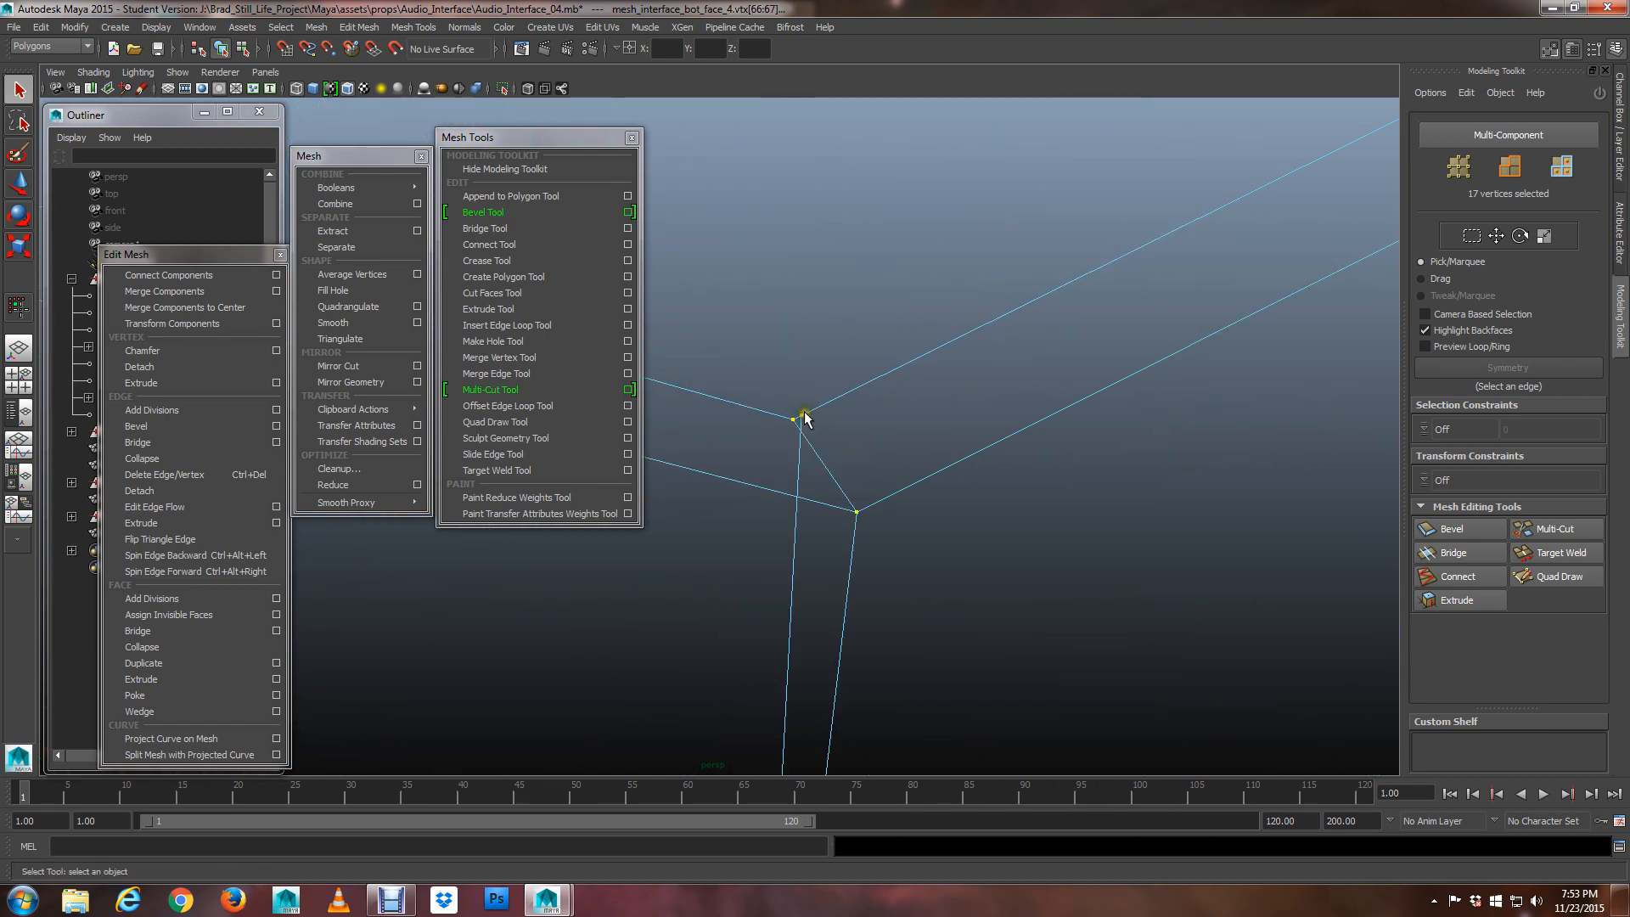
{"action": "key", "text": "w"}
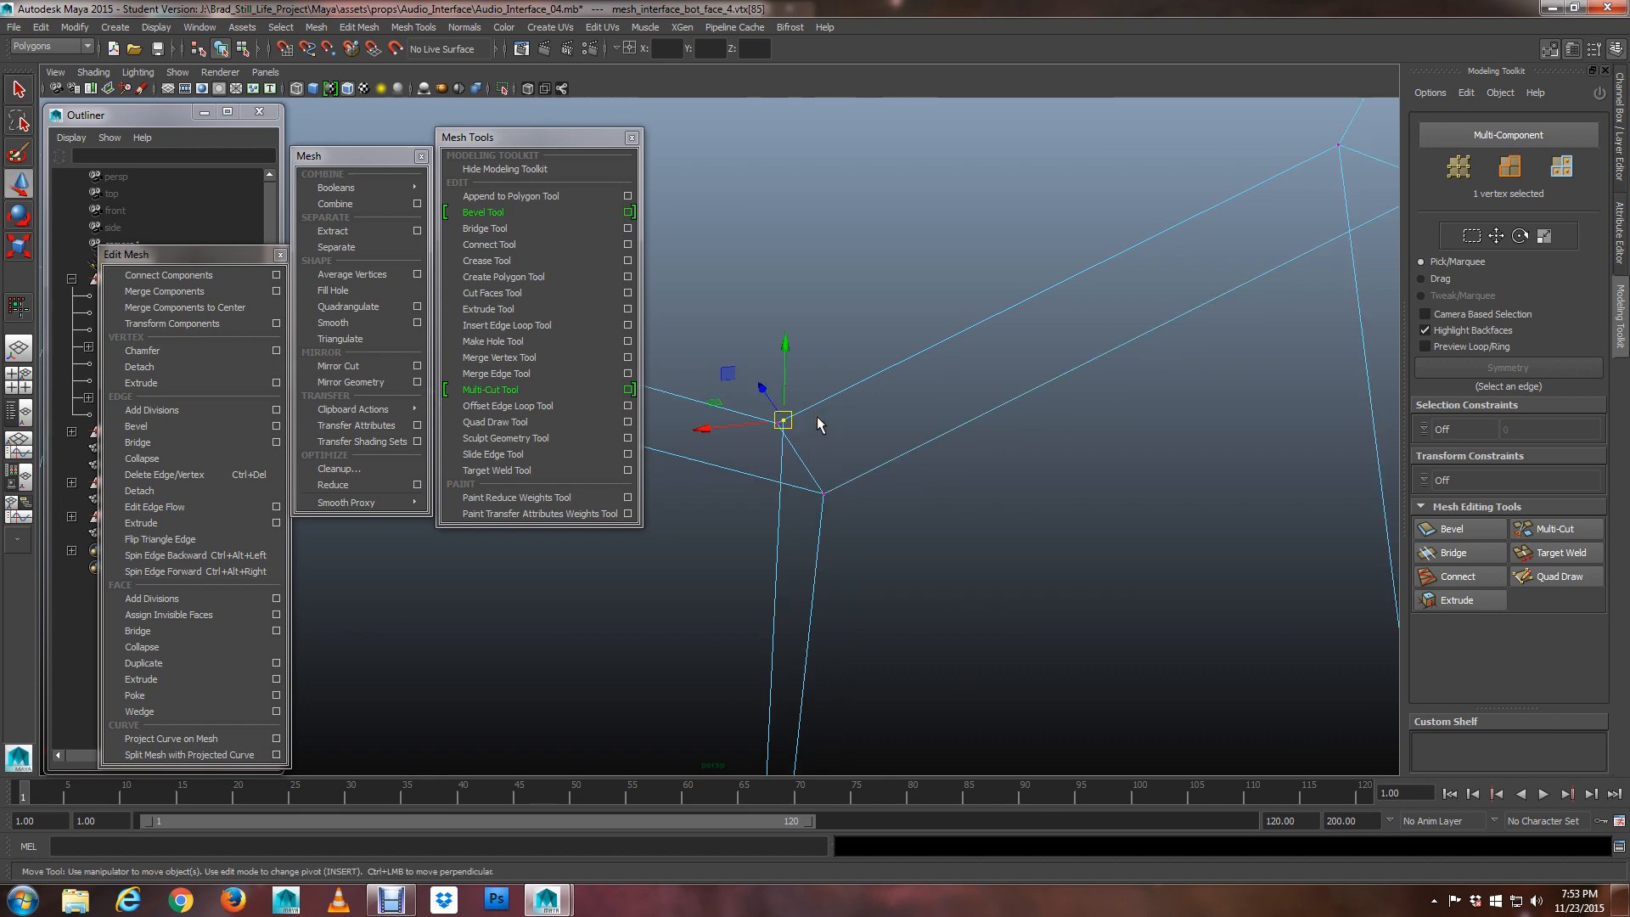
{"action": "scroll", "coordinate": [787, 430], "scroll_direction": "down", "scroll_amount": 7}
{"action": "scroll", "coordinate": [788, 431], "scroll_direction": "down", "scroll_amount": 3}
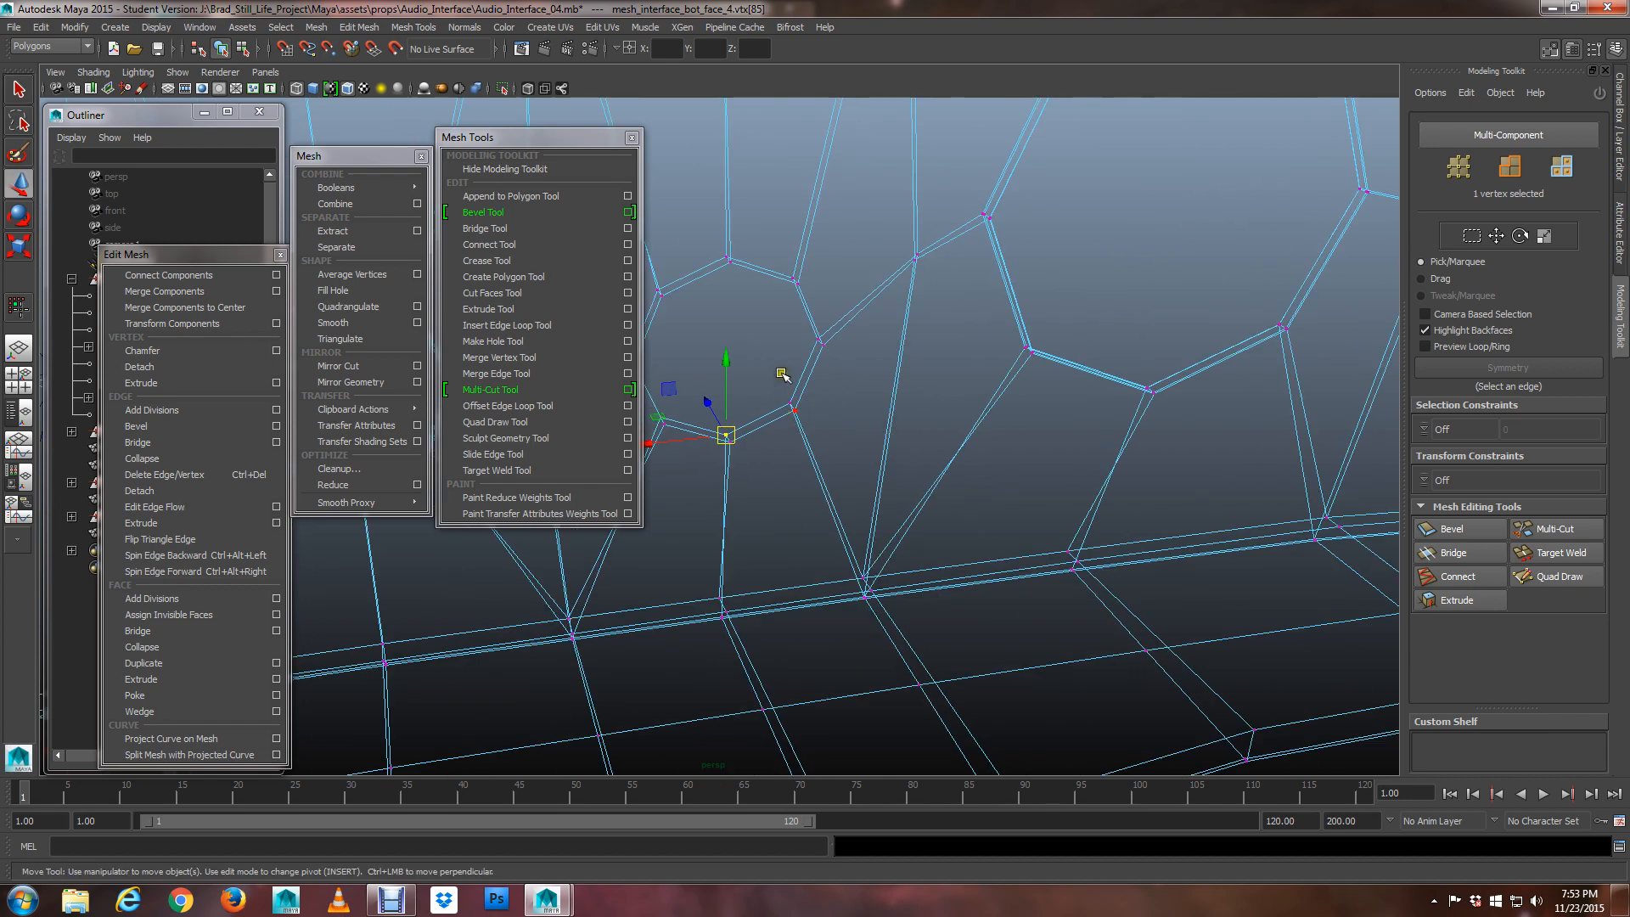
Merge the vertices around the small hole once more, including the fixed bottom corner, and return to unsmoothed shaded display
{"action": "key", "text": "q"}
{"action": "left_click_drag", "start_coordinate": [671, 257], "coordinate": [906, 550]}
{"action": "left_click", "coordinate": [217, 293]}
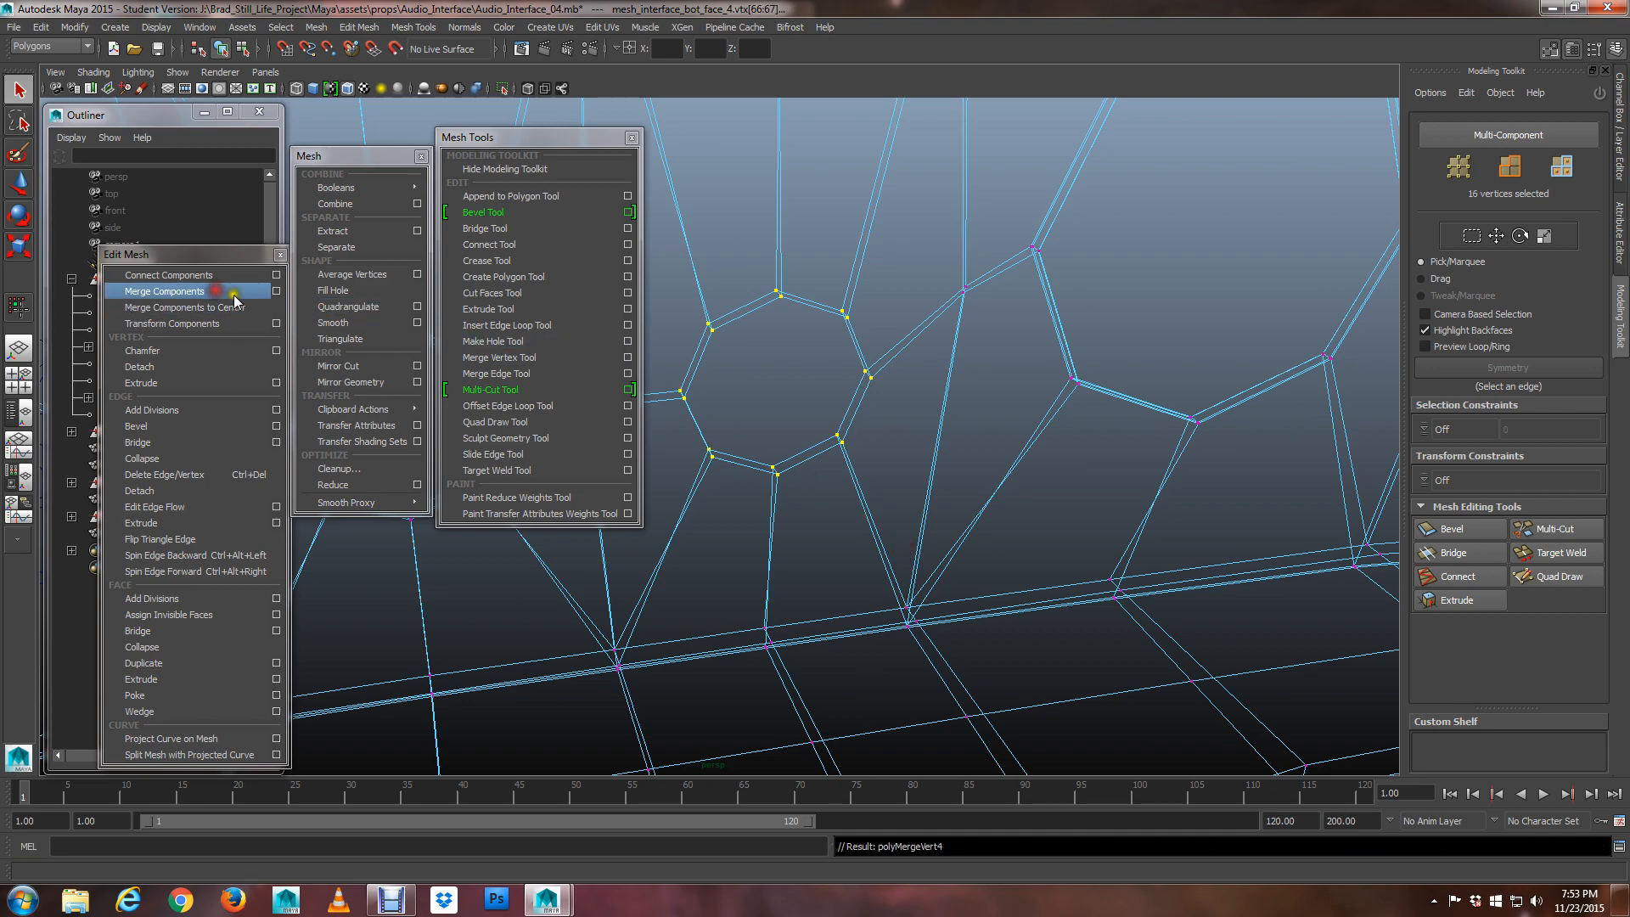
{"action": "mouse_move", "coordinate": [845, 461]}
{"action": "left_mouse_down", "text": "alt"}
{"action": "mouse_move", "coordinate": [844, 484]}
{"action": "mouse_move", "coordinate": [807, 459]}
{"action": "mouse_move", "coordinate": [862, 444]}
{"action": "mouse_move", "coordinate": [1171, 484]}
{"action": "mouse_move", "coordinate": [1030, 469]}
{"action": "mouse_move", "coordinate": [975, 412]}
{"action": "mouse_move", "coordinate": [804, 428]}
{"action": "left_mouse_up", "text": "alt"}
{"action": "key", "text": "5"}
{"action": "key", "text": "1"}
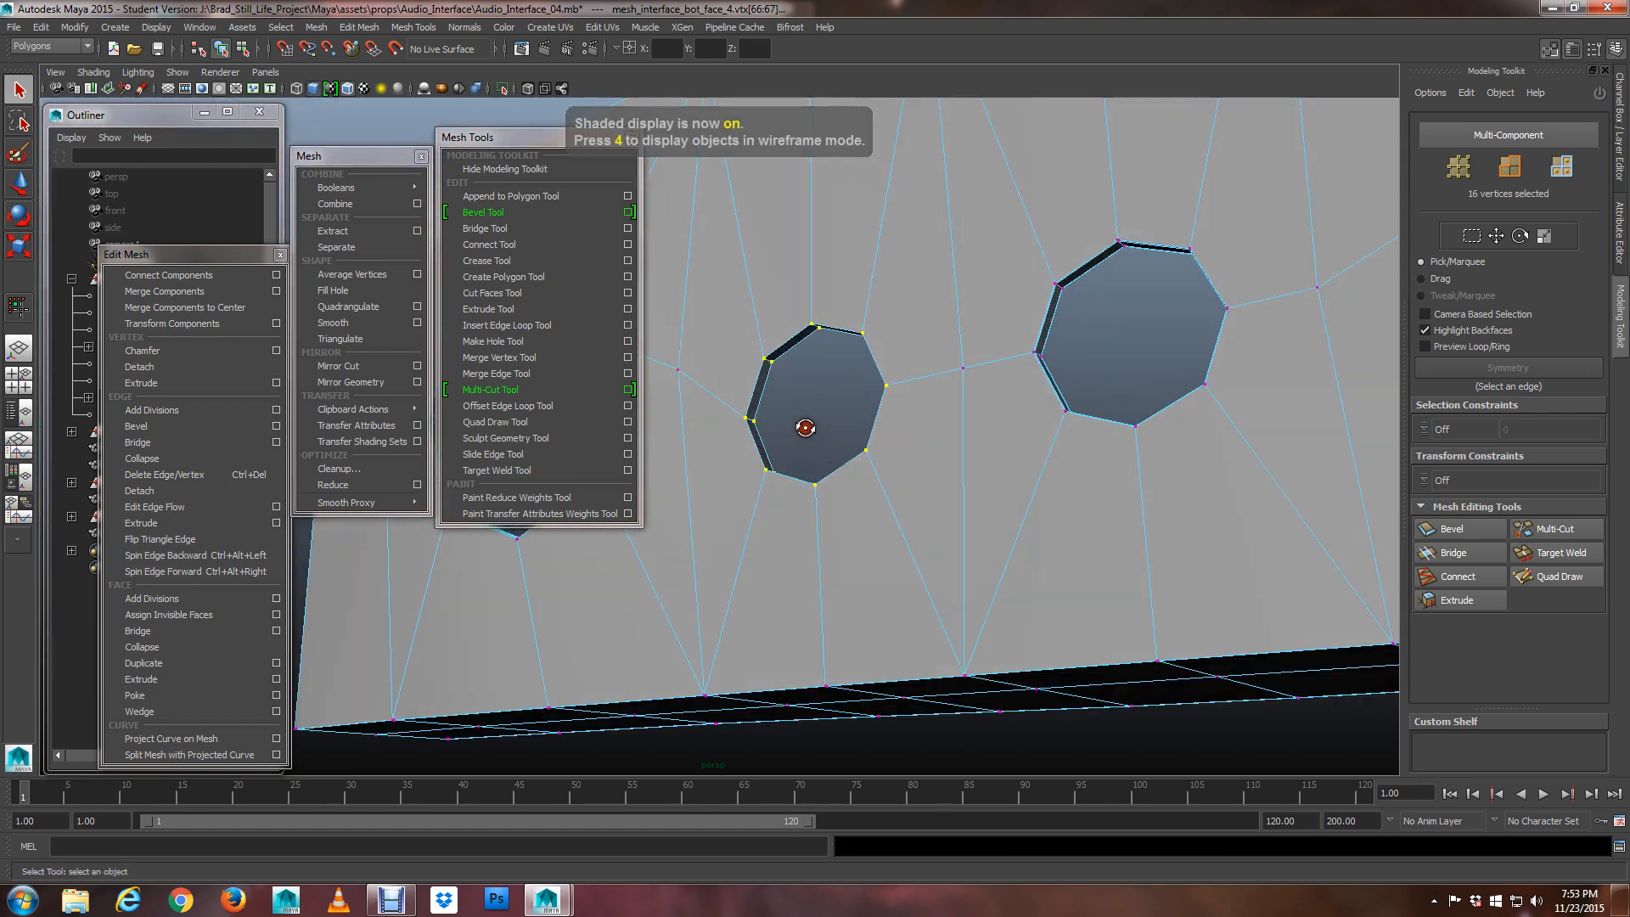
Select the eight-edge loop around the small hole's back rim and bevel it
{"action": "right_click_drag", "start_coordinate": [804, 429], "coordinate": [888, 454], "text": "alt"}
{"action": "left_click_drag", "start_coordinate": [887, 455], "coordinate": [870, 459], "text": "alt"}
{"action": "right_click", "coordinate": [829, 350]}
{"action": "right_click_drag", "start_coordinate": [830, 350], "coordinate": [829, 320]}
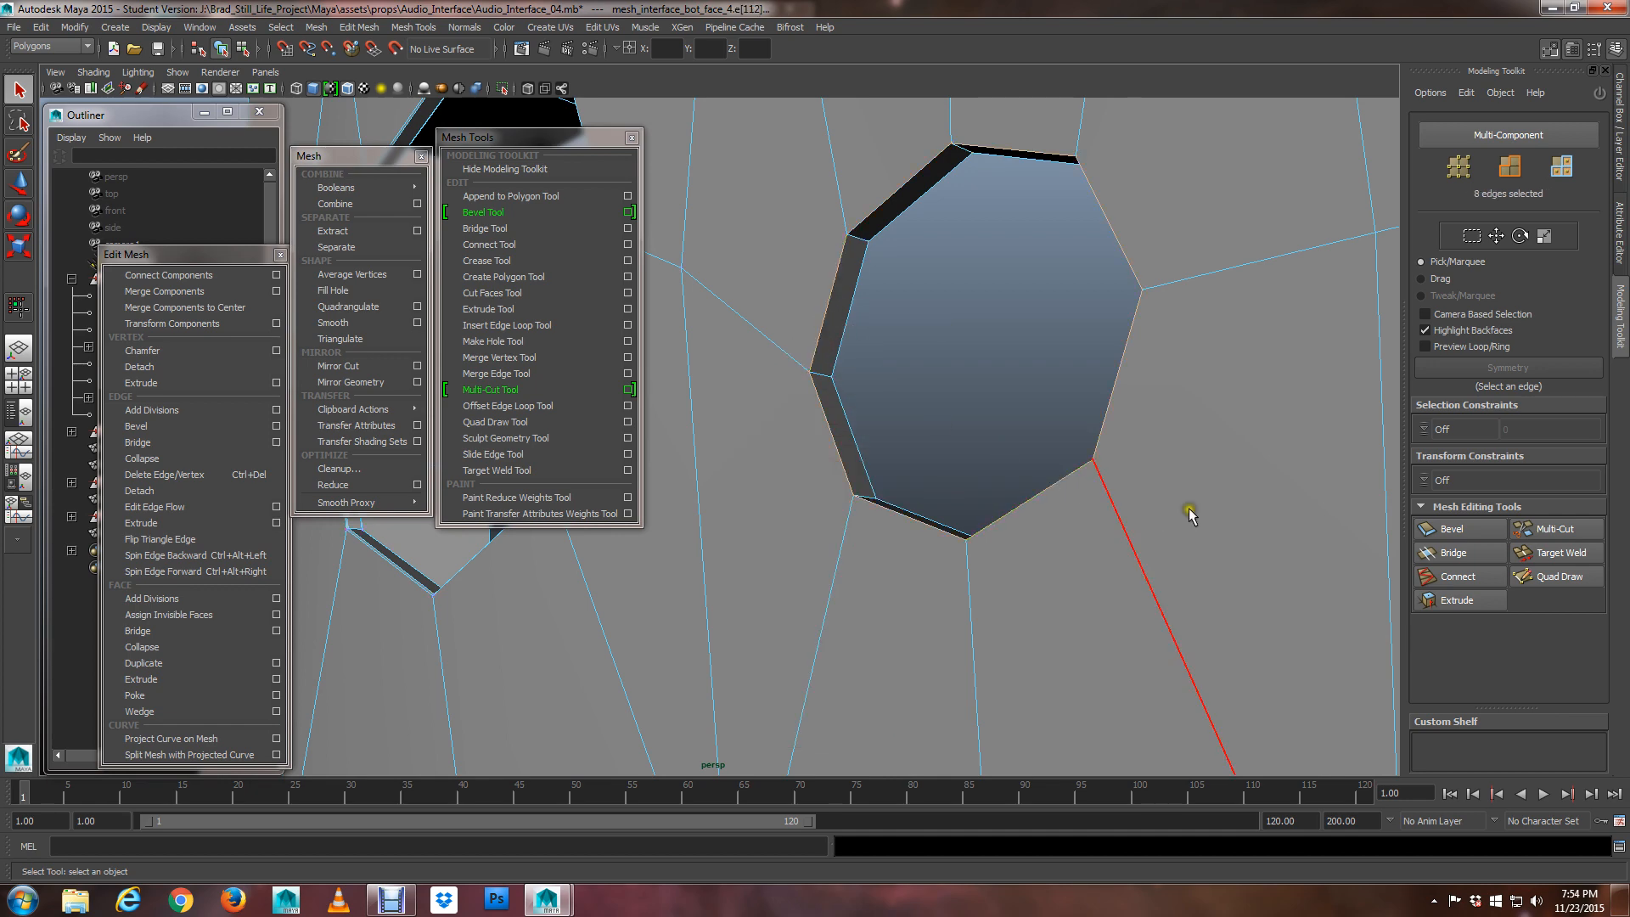
{"action": "left_click", "coordinate": [1451, 528]}
{"action": "left_click_drag", "start_coordinate": [1019, 292], "coordinate": [820, 379], "text": "alt"}
{"action": "key", "text": "q"}
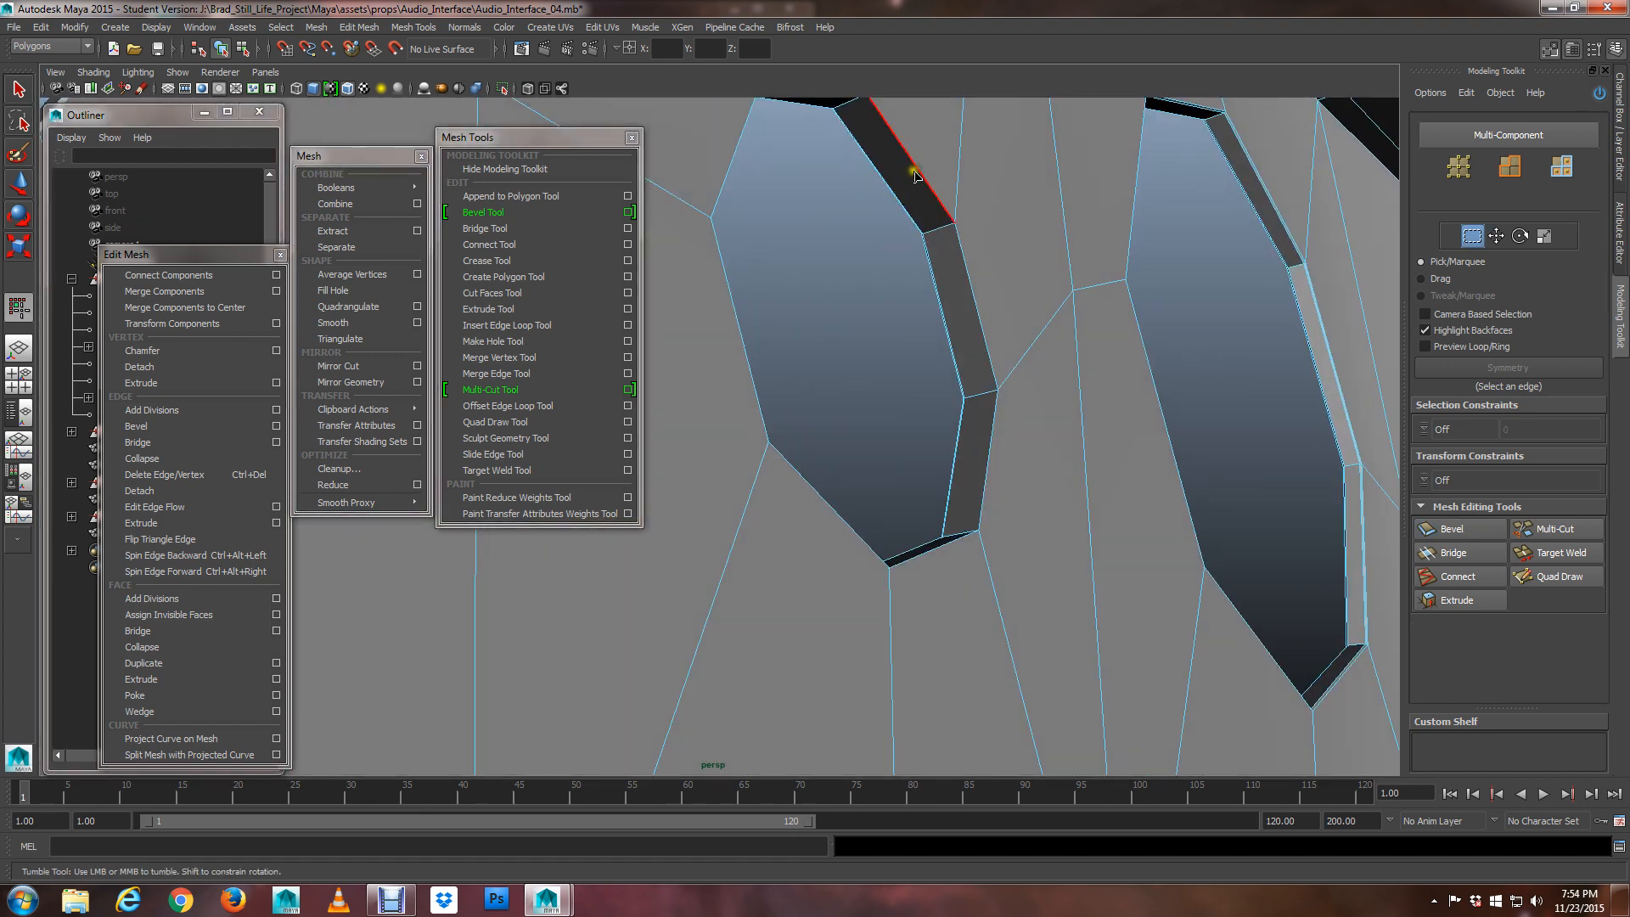
Bevel the eight-edge loop around the small hole's front rim with a fractional offset of 0.10 and preview it smoothed
{"action": "middle_click_drag", "start_coordinate": [915, 170], "coordinate": [920, 330], "text": "alt"}
{"action": "left_click_drag", "start_coordinate": [920, 331], "coordinate": [940, 327], "text": "alt"}
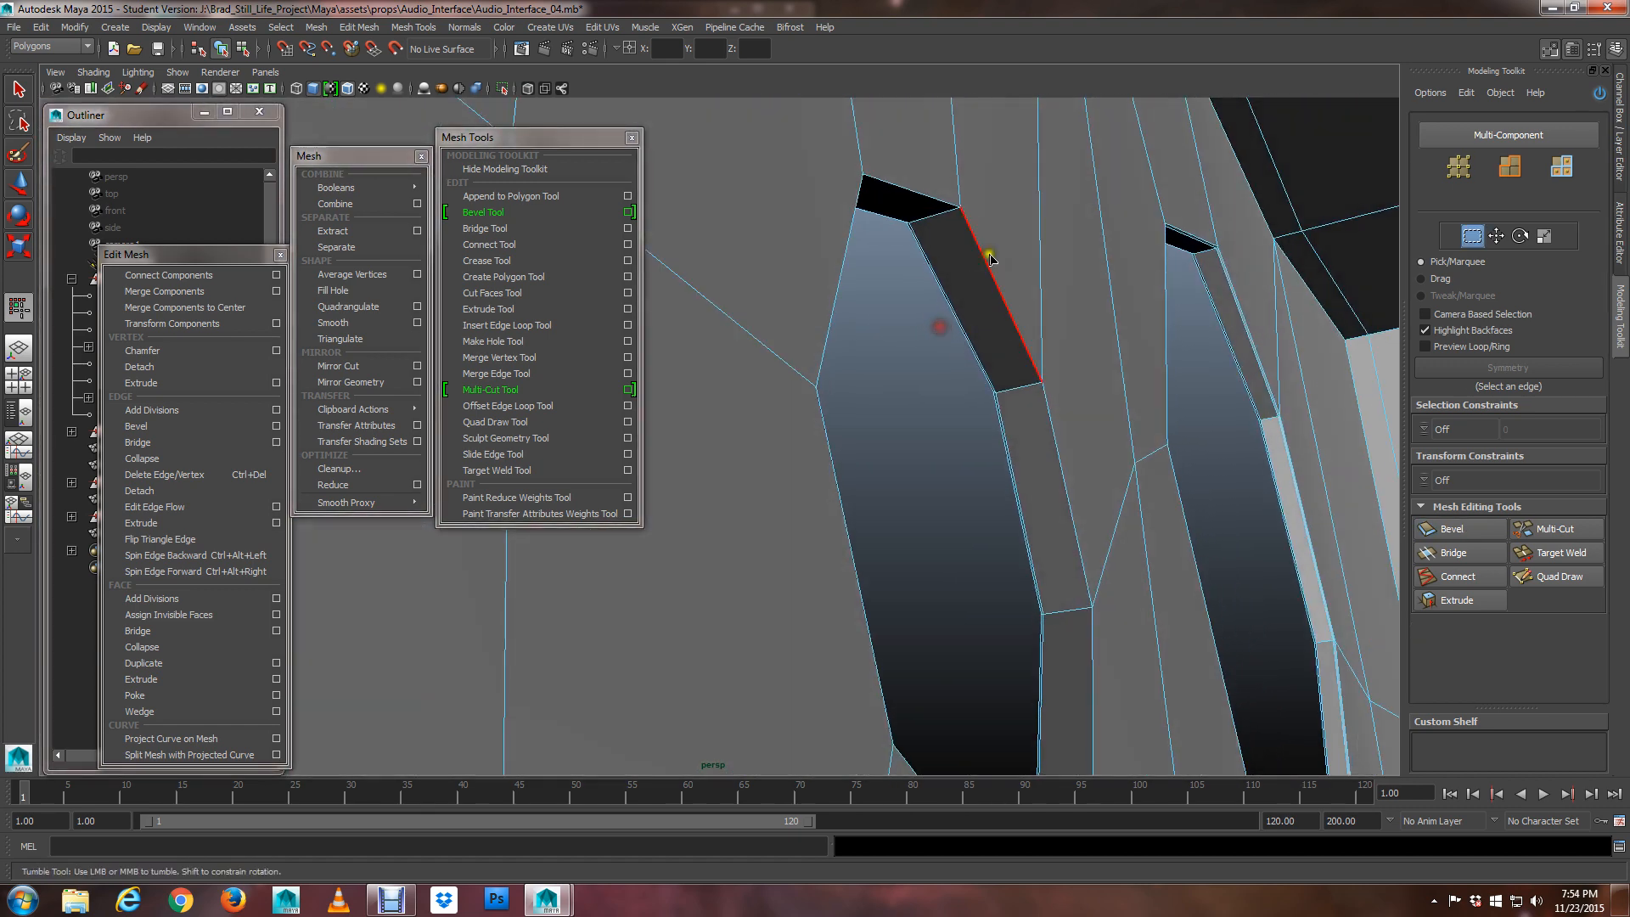
{"action": "double_click", "coordinate": [982, 251]}
{"action": "scroll", "coordinate": [981, 247], "scroll_direction": "down", "scroll_amount": 3}
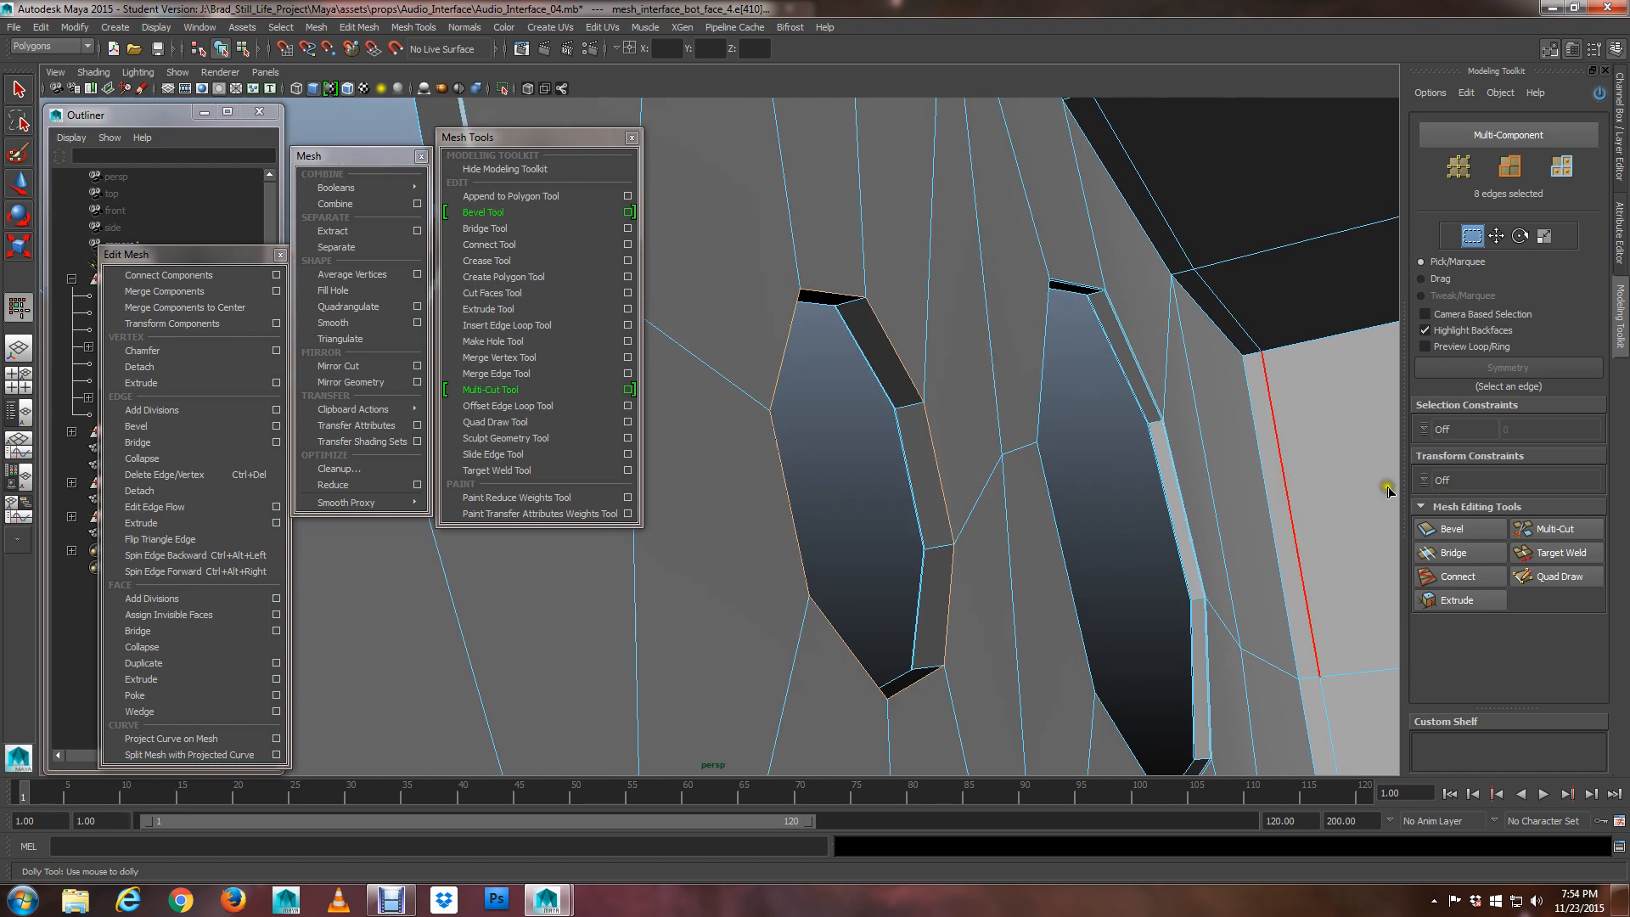
{"action": "key", "text": "ctrl+b"}
{"action": "scroll", "coordinate": [1010, 496], "scroll_direction": "up", "scroll_amount": 5}
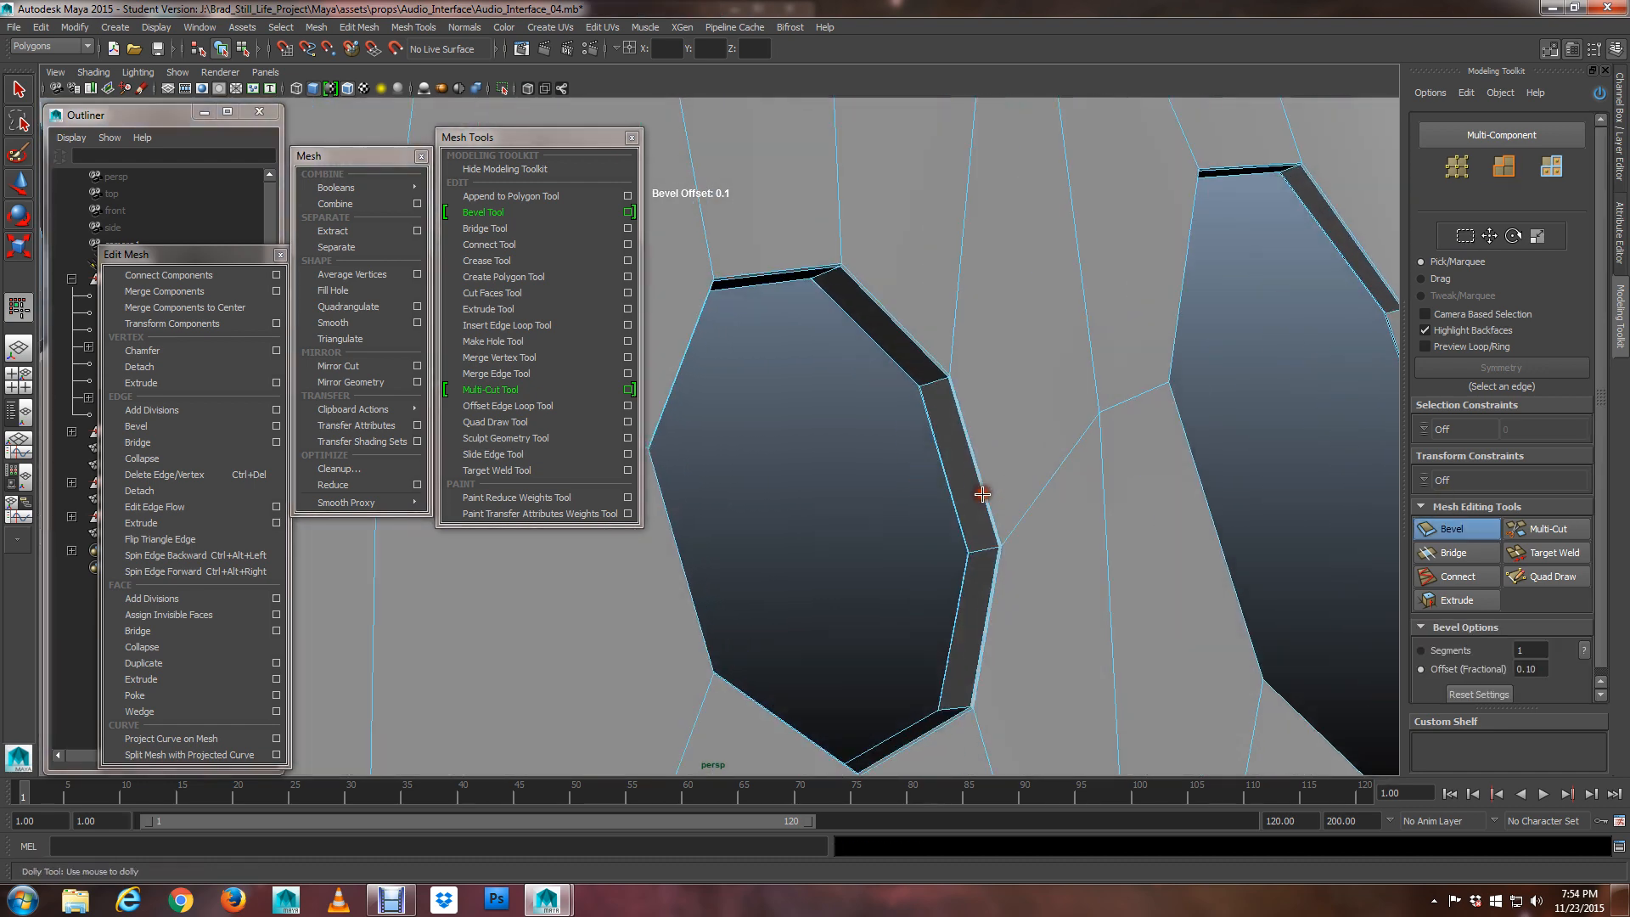
{"action": "scroll", "coordinate": [955, 465], "scroll_direction": "down", "scroll_amount": 10}
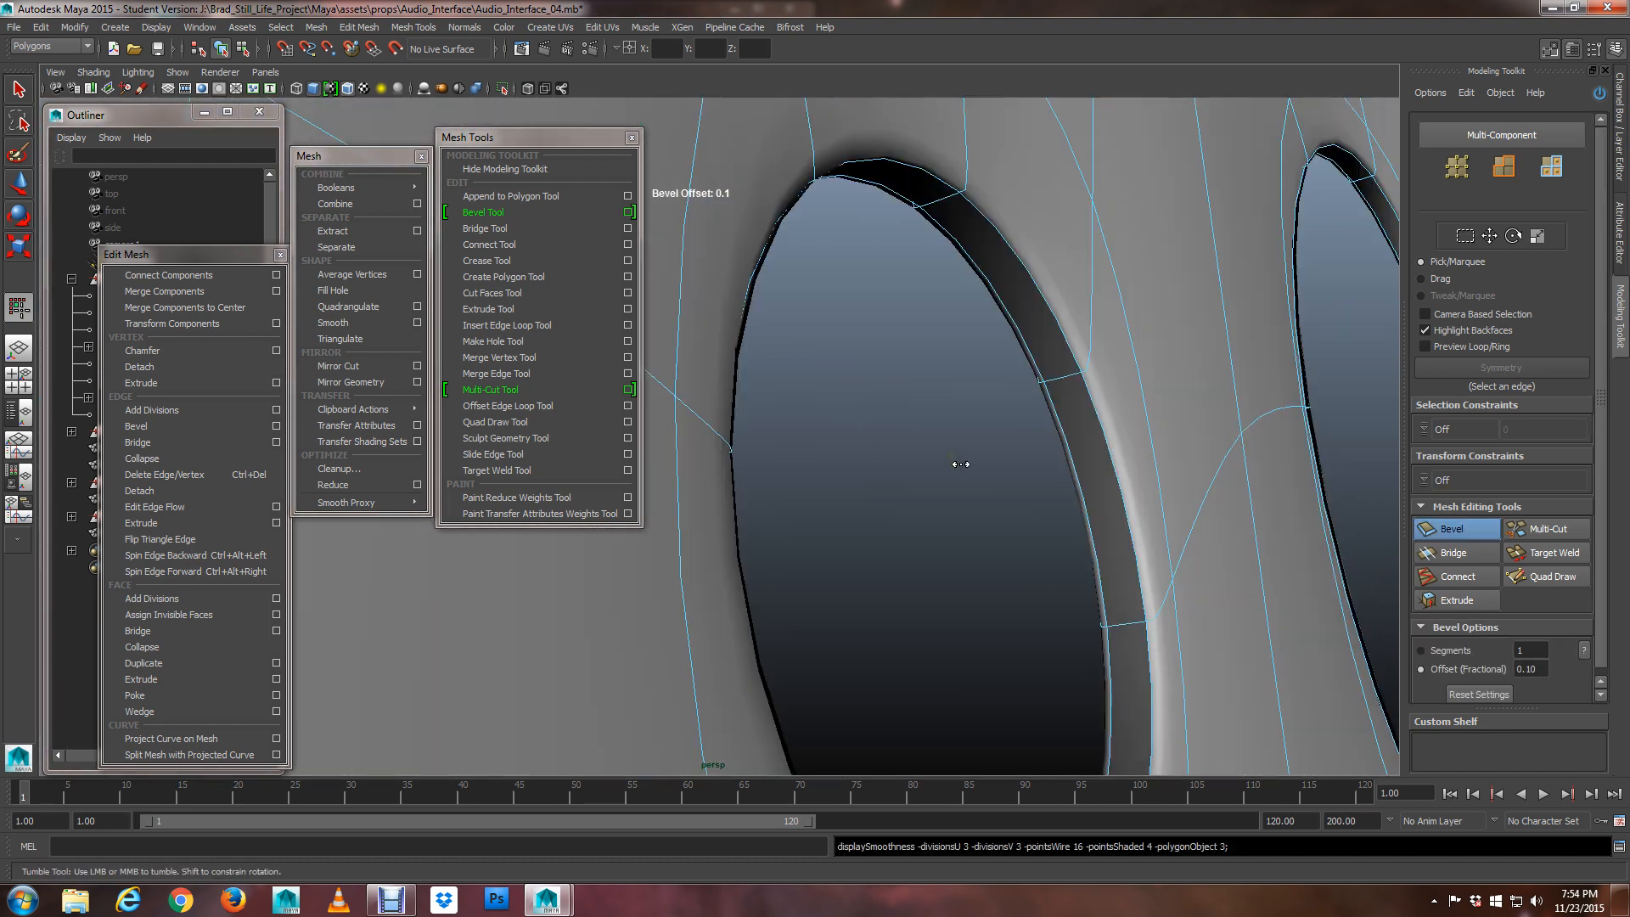
Leave the bevel tool, return the mesh to object mode, and hide the cylinder sitting in front of the interface face
{"action": "scroll", "coordinate": [1101, 527], "scroll_direction": "down", "scroll_amount": 5}
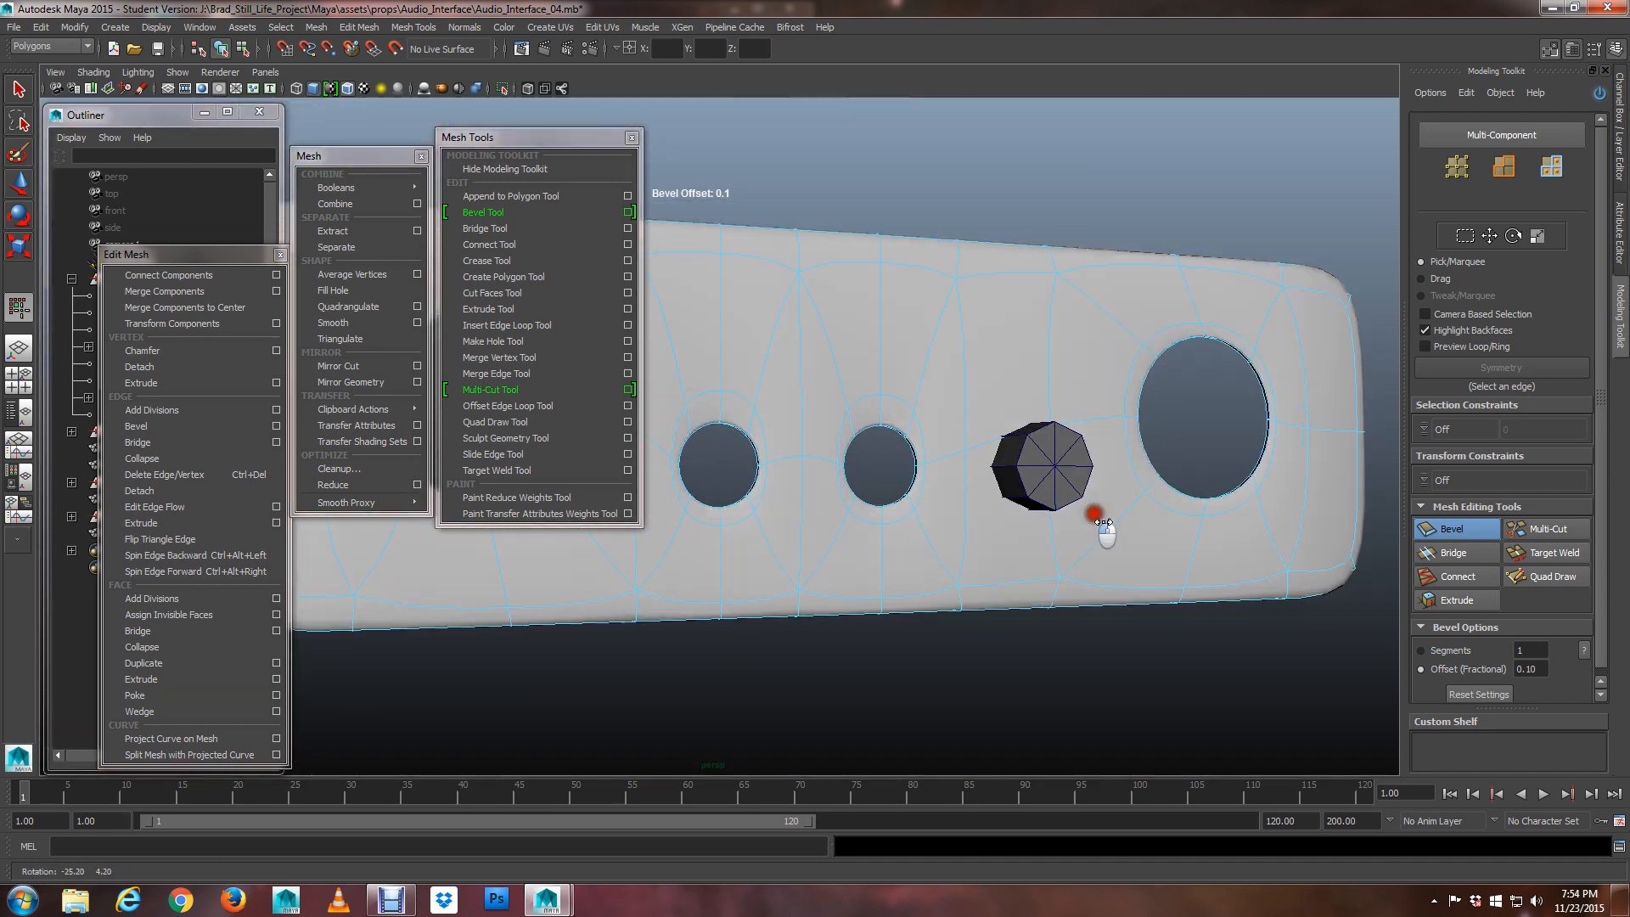
{"action": "left_click_drag", "start_coordinate": [1091, 517], "coordinate": [974, 505], "text": "alt"}
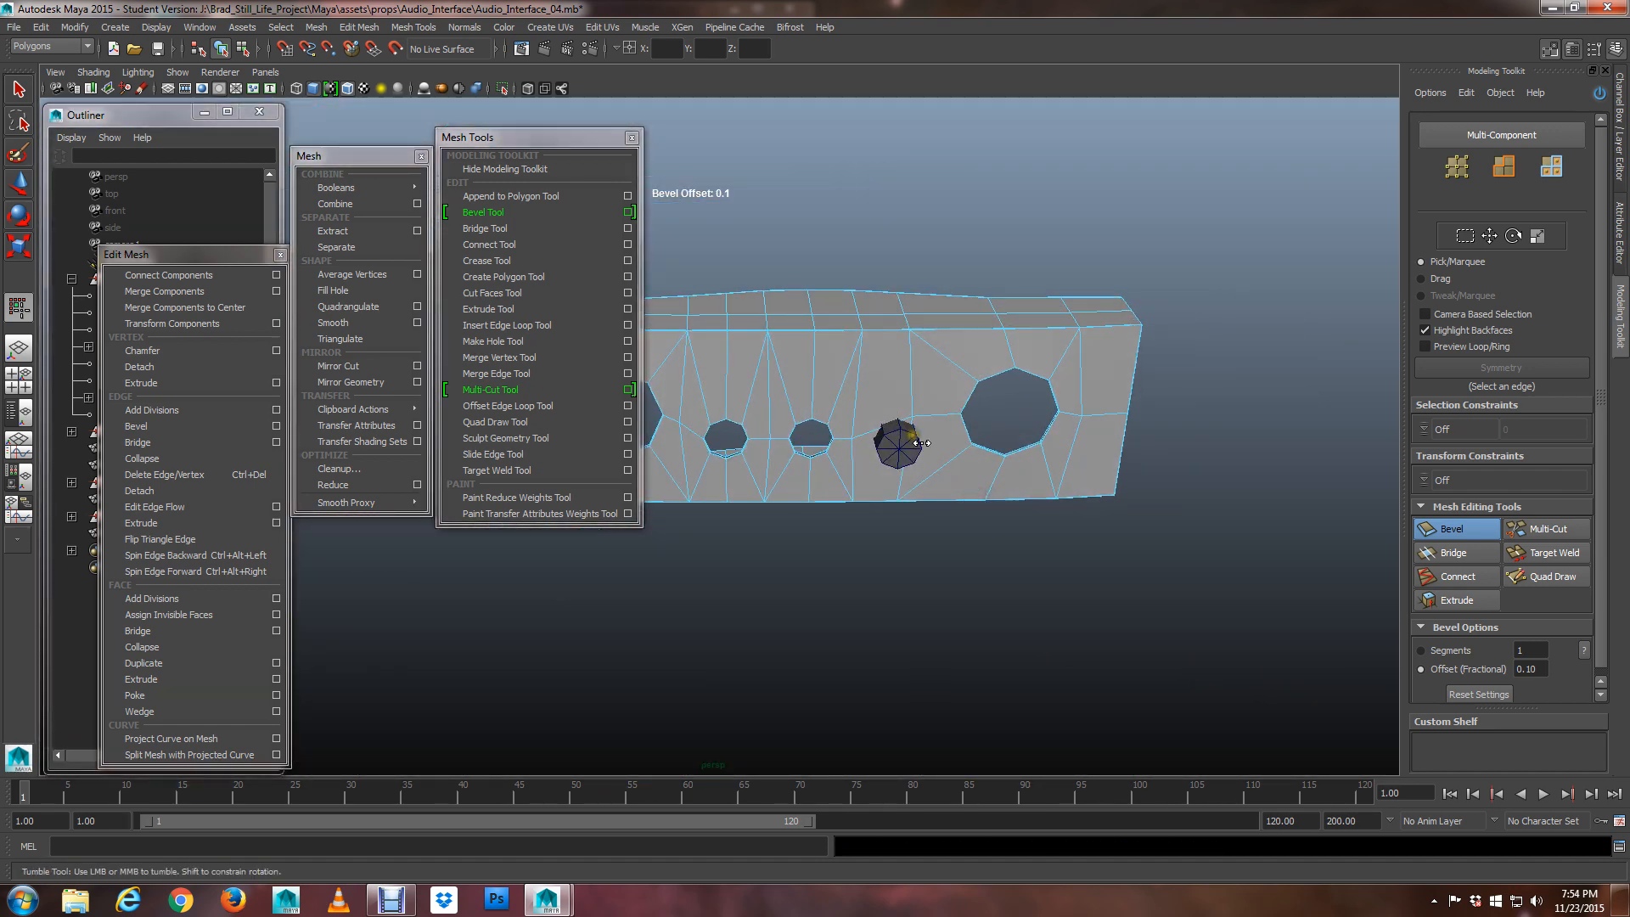
{"action": "key", "text": "q"}
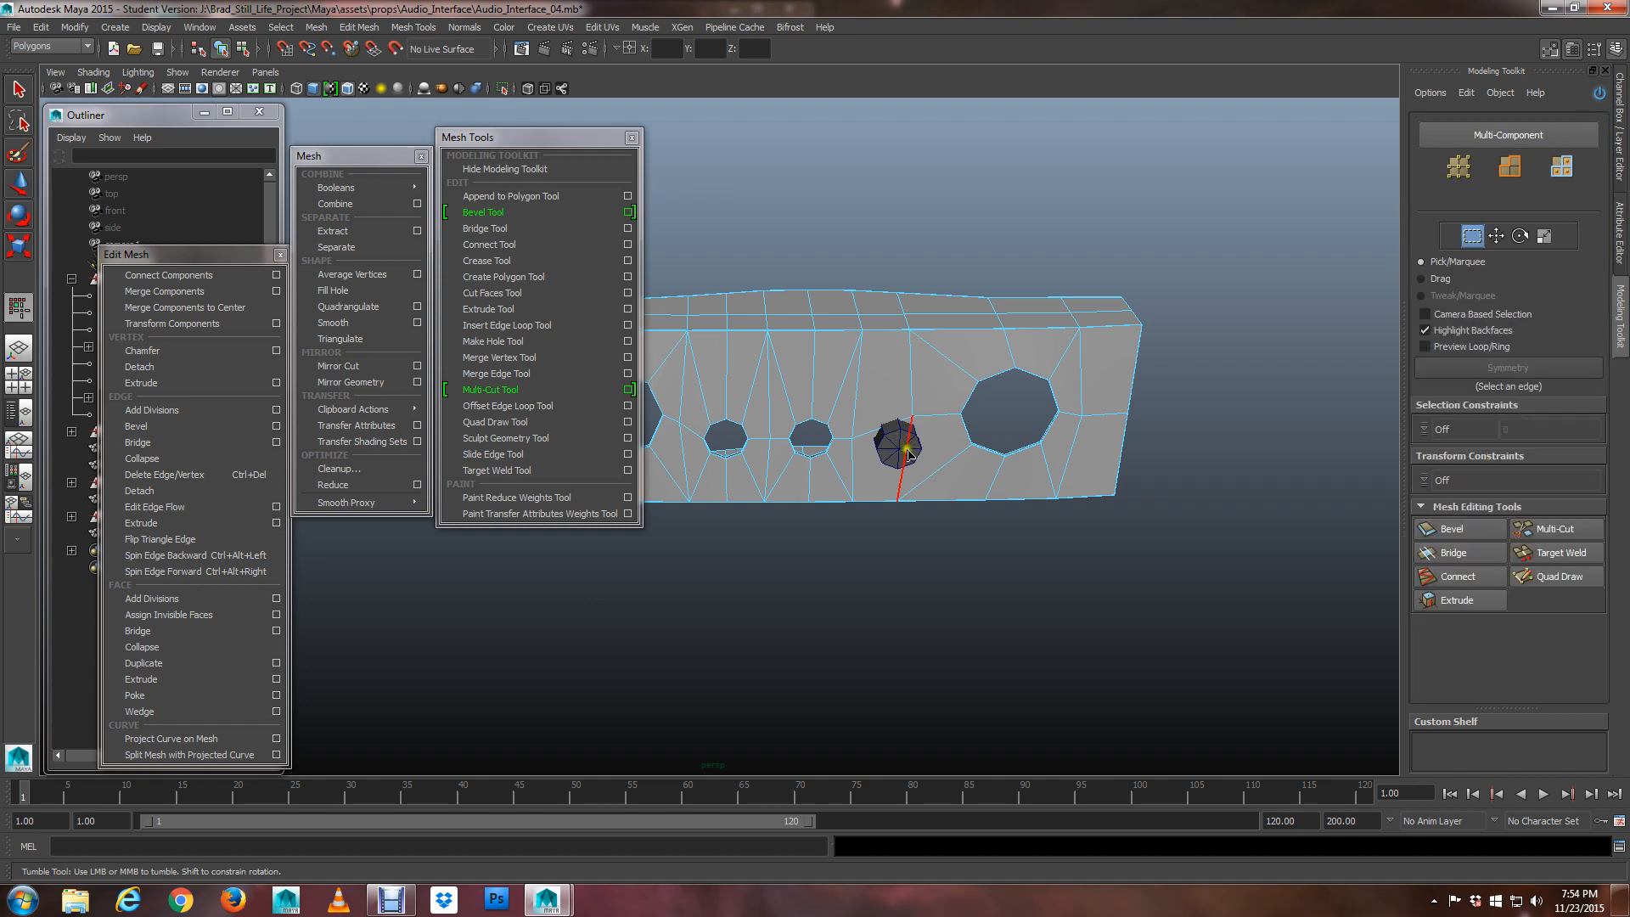
{"action": "scroll", "coordinate": [860, 438], "scroll_direction": "up", "scroll_amount": 3}
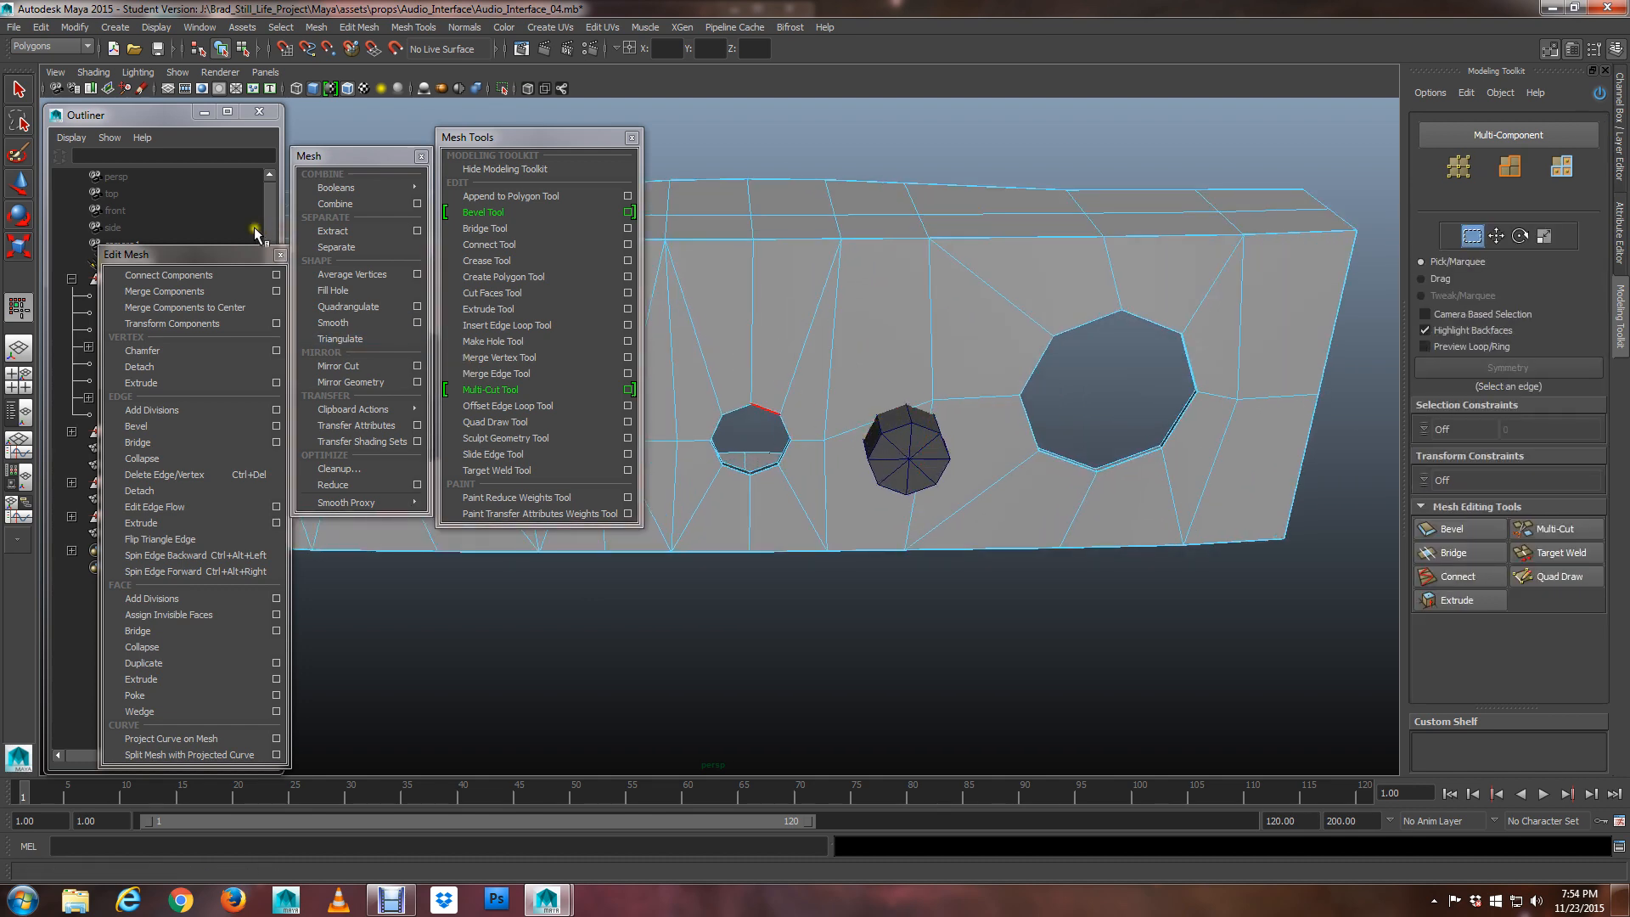
{"action": "left_click_drag", "start_coordinate": [248, 258], "coordinate": [492, 232]}
{"action": "right_click_drag", "start_coordinate": [909, 309], "coordinate": [950, 319]}
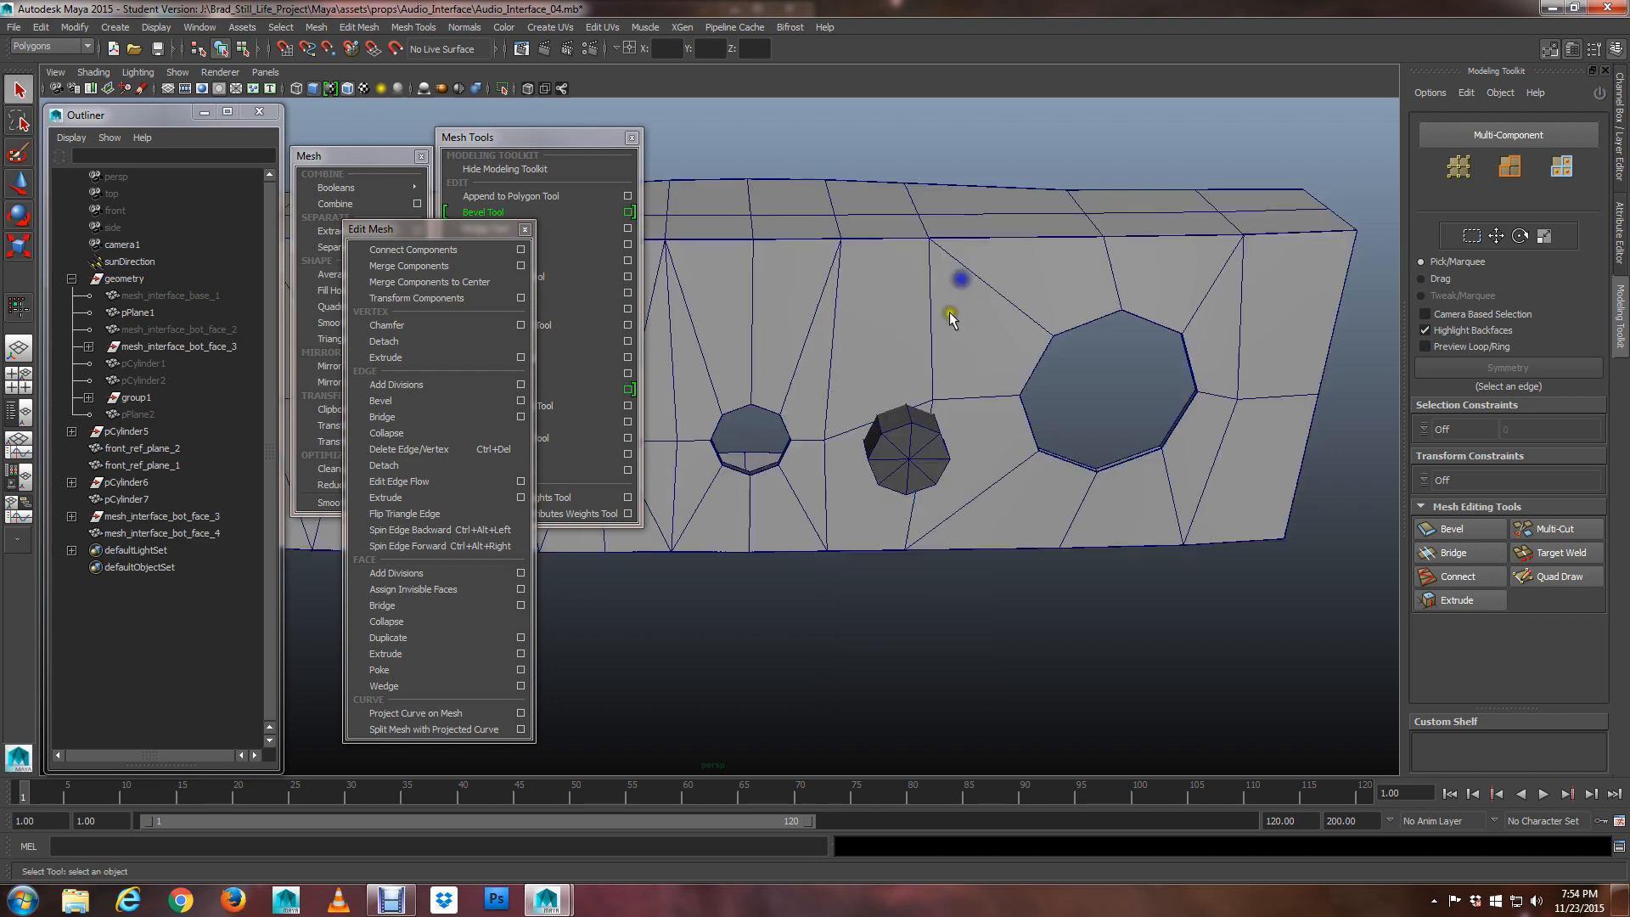
{"action": "left_click", "coordinate": [949, 314]}
{"action": "scroll", "coordinate": [946, 316], "scroll_direction": "down", "scroll_amount": 3}
{"action": "middle_click_drag", "start_coordinate": [891, 343], "coordinate": [960, 345], "text": "alt"}
{"action": "scroll", "coordinate": [960, 345], "scroll_direction": "up", "scroll_amount": 1}
{"action": "left_click", "coordinate": [945, 469]}
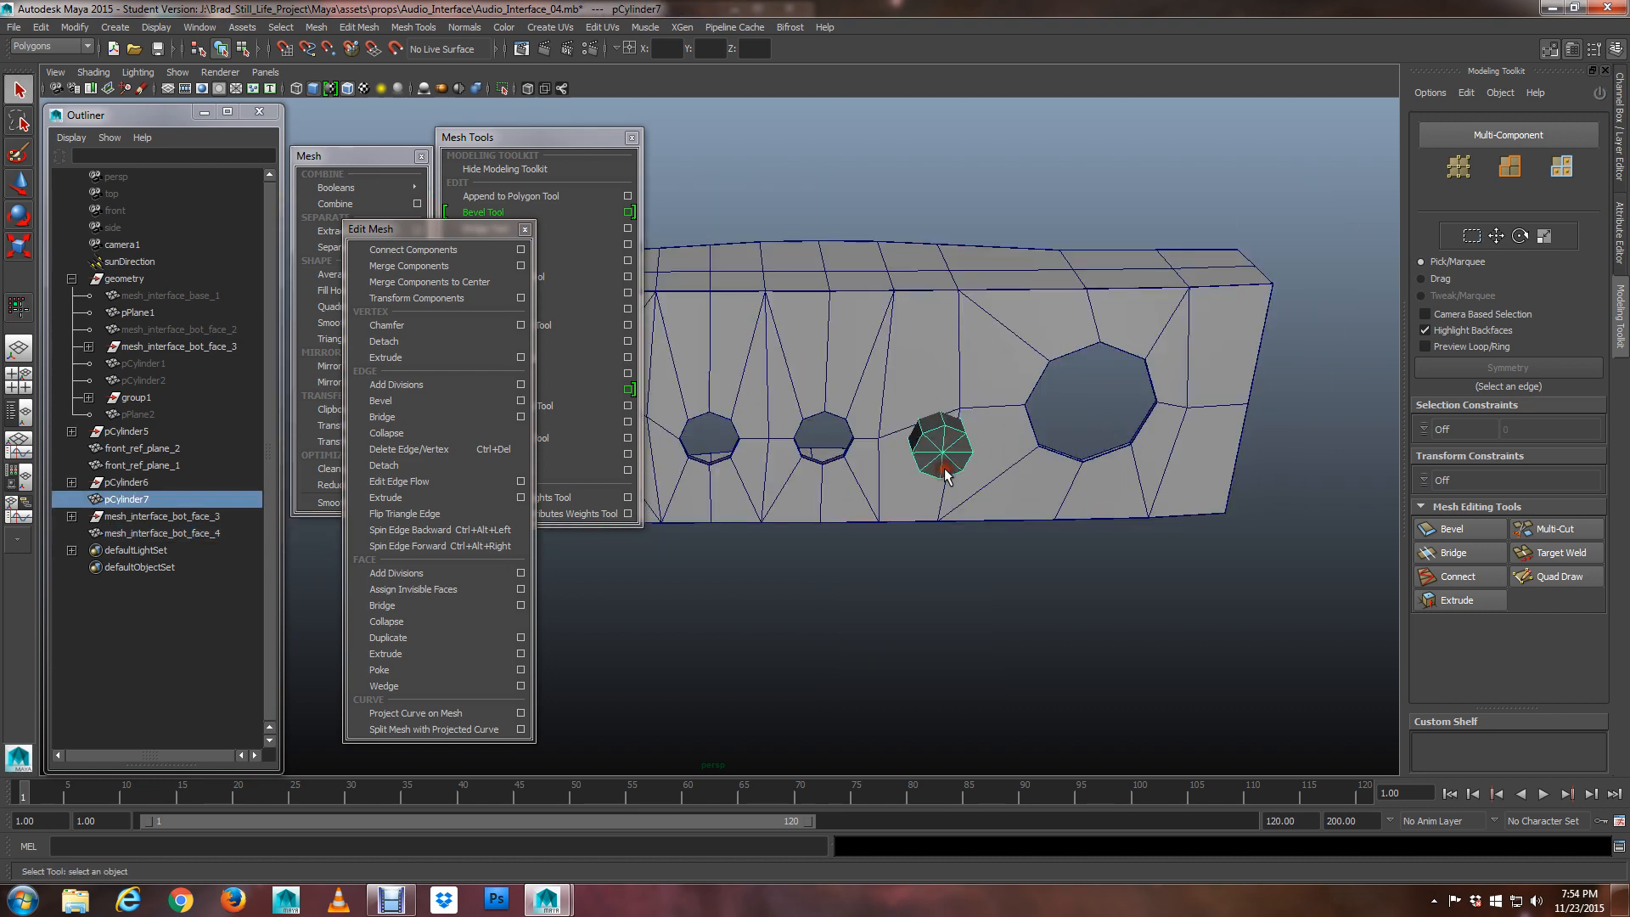
{"action": "key", "text": "ctrl+h"}
Delete all faces of mesh_interface_bot_face_4 on the +X side of the centre line through the middle small hole
{"action": "left_click", "coordinate": [955, 339]}
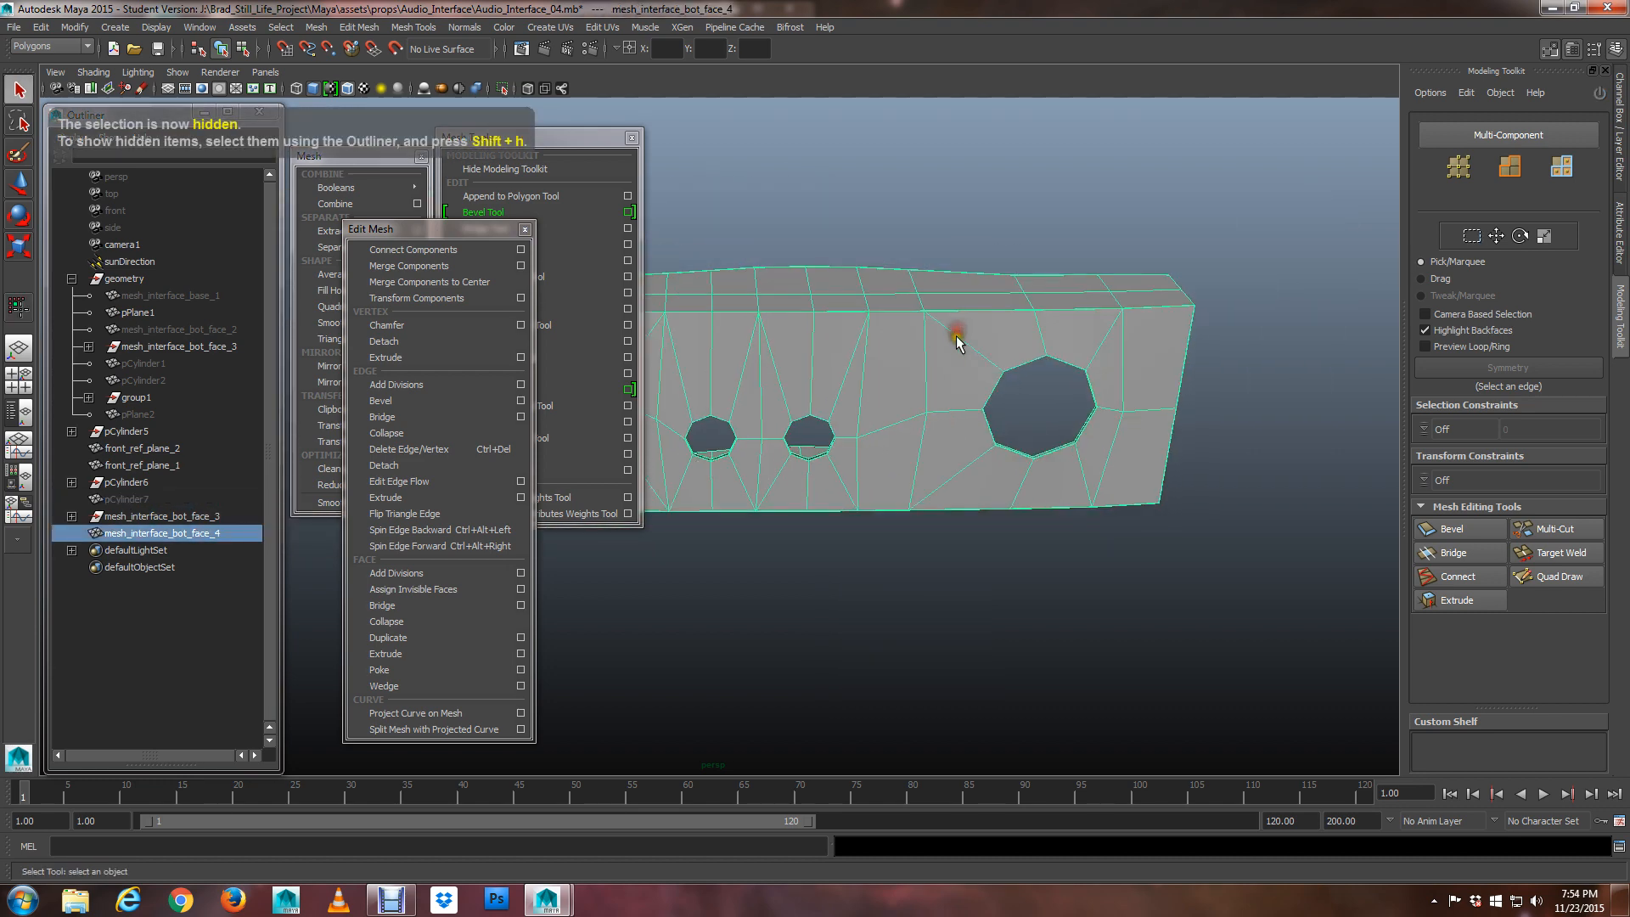
{"action": "right_click_drag", "start_coordinate": [928, 373], "coordinate": [913, 416]}
{"action": "scroll", "coordinate": [912, 419], "scroll_direction": "down", "scroll_amount": 2}
{"action": "mouse_move", "coordinate": [911, 419]}
{"action": "left_mouse_down", "text": "alt"}
{"action": "mouse_move", "coordinate": [907, 445]}
{"action": "mouse_move", "coordinate": [898, 424]}
{"action": "mouse_move", "coordinate": [910, 437]}
{"action": "left_mouse_up", "text": "alt"}
{"action": "scroll", "coordinate": [898, 423], "scroll_direction": "up", "scroll_amount": 3}
{"action": "scroll", "coordinate": [900, 424], "scroll_direction": "down", "scroll_amount": 1}
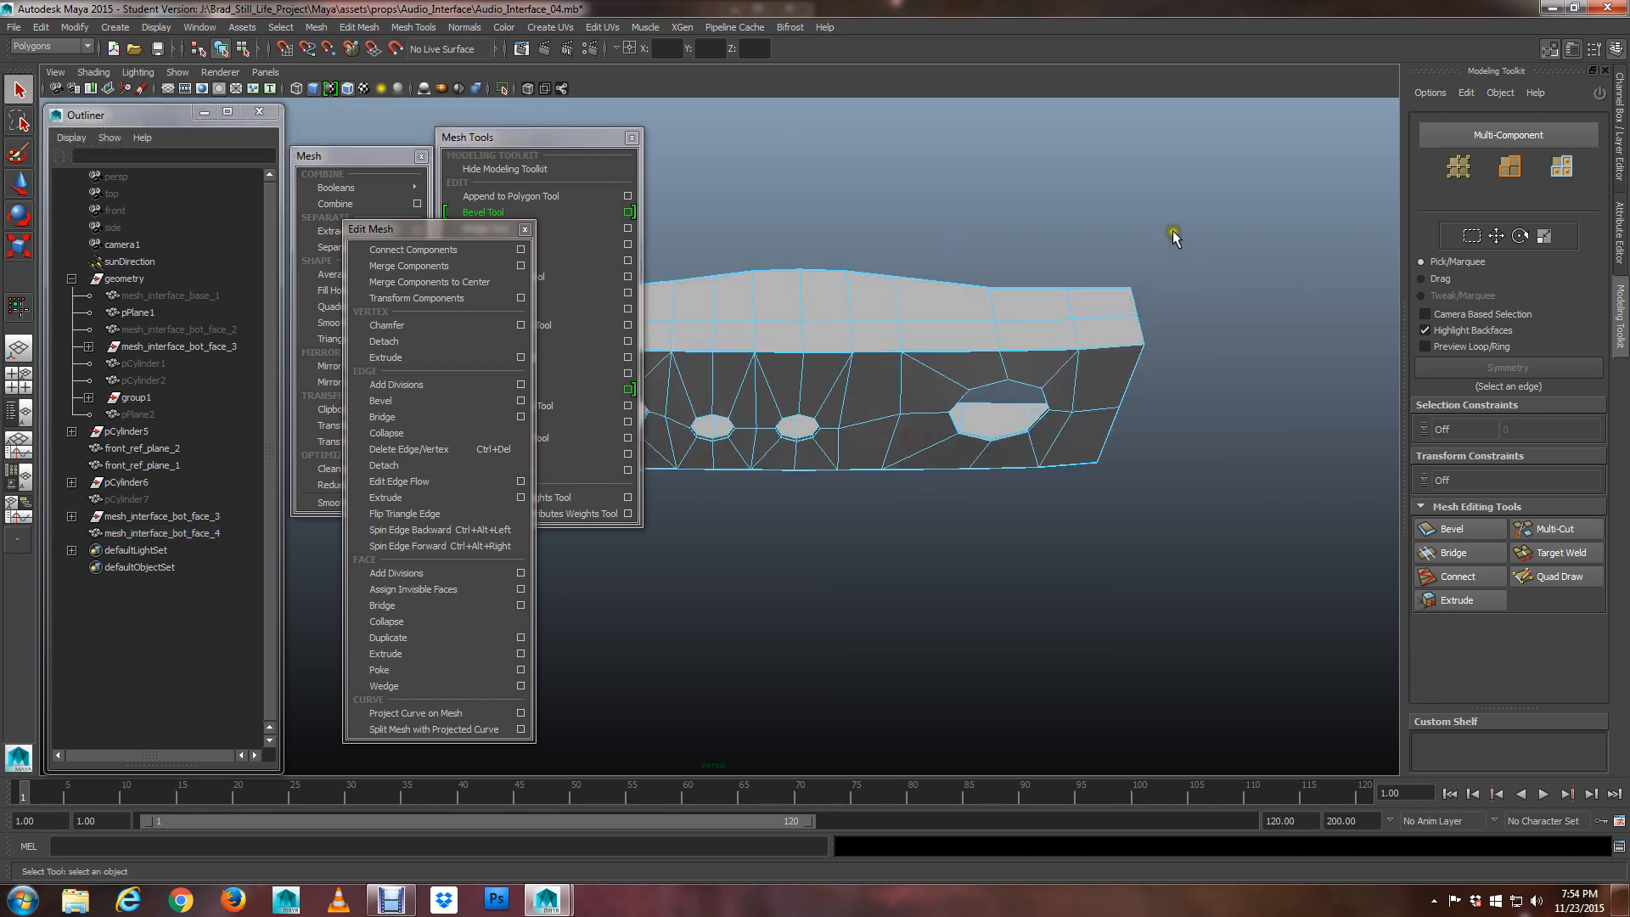
{"action": "left_click_drag", "start_coordinate": [1172, 237], "coordinate": [1035, 565]}
{"action": "key", "text": "Delete"}
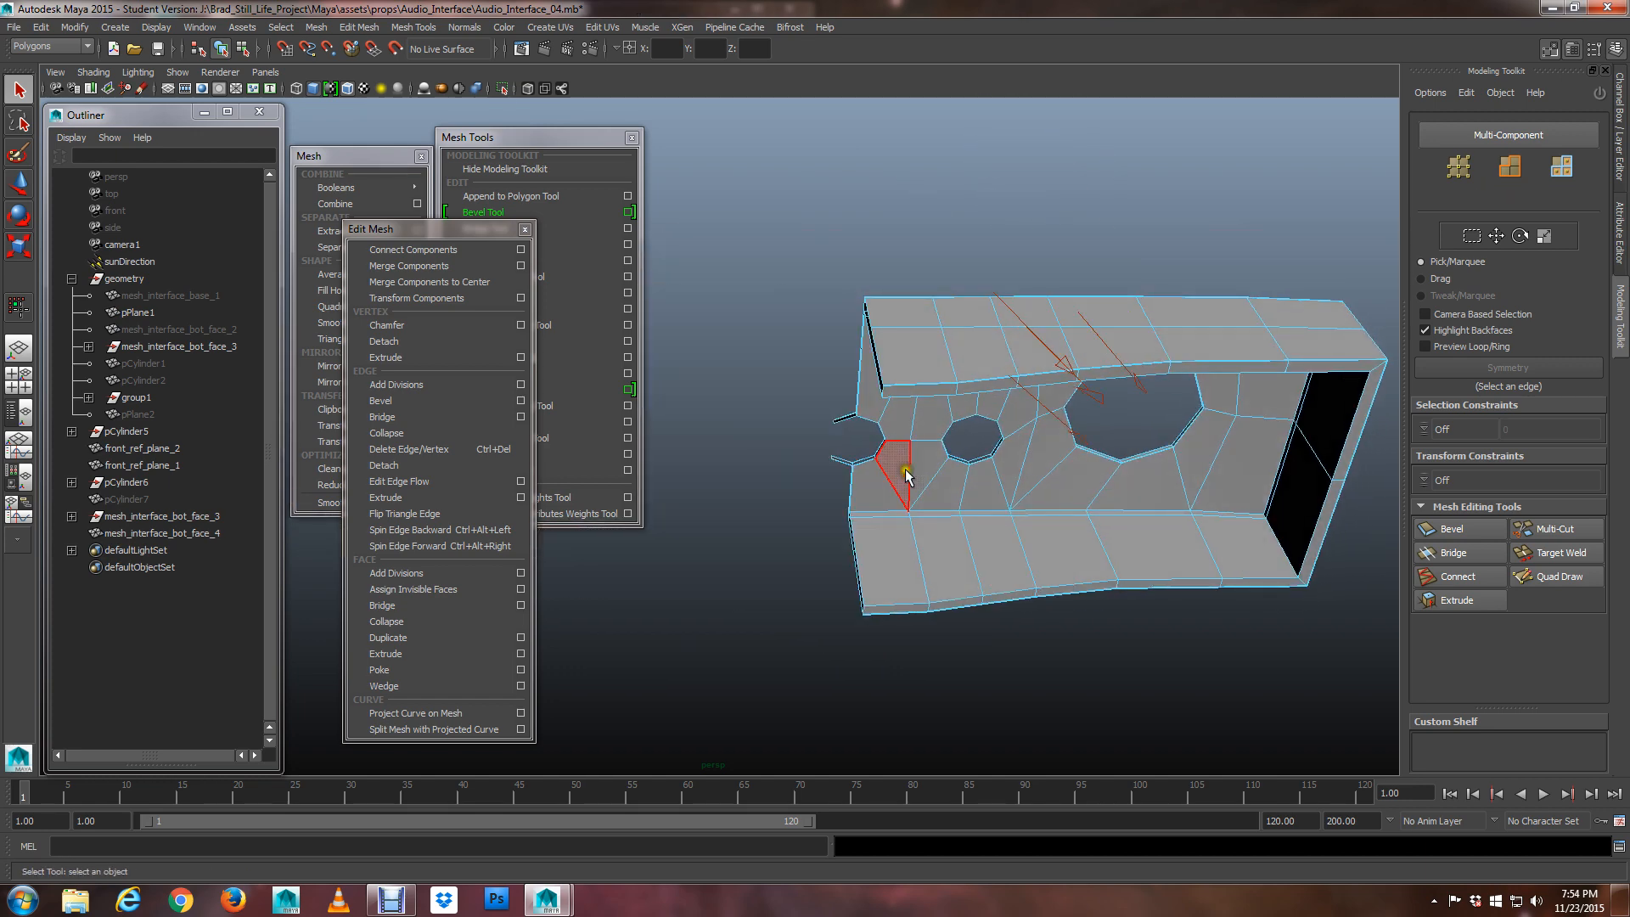
Delete the leftover wall faces of the cut middle hole that extend past the centre line, and return to object mode
{"action": "scroll", "coordinate": [867, 450], "scroll_direction": "up", "scroll_amount": 10}
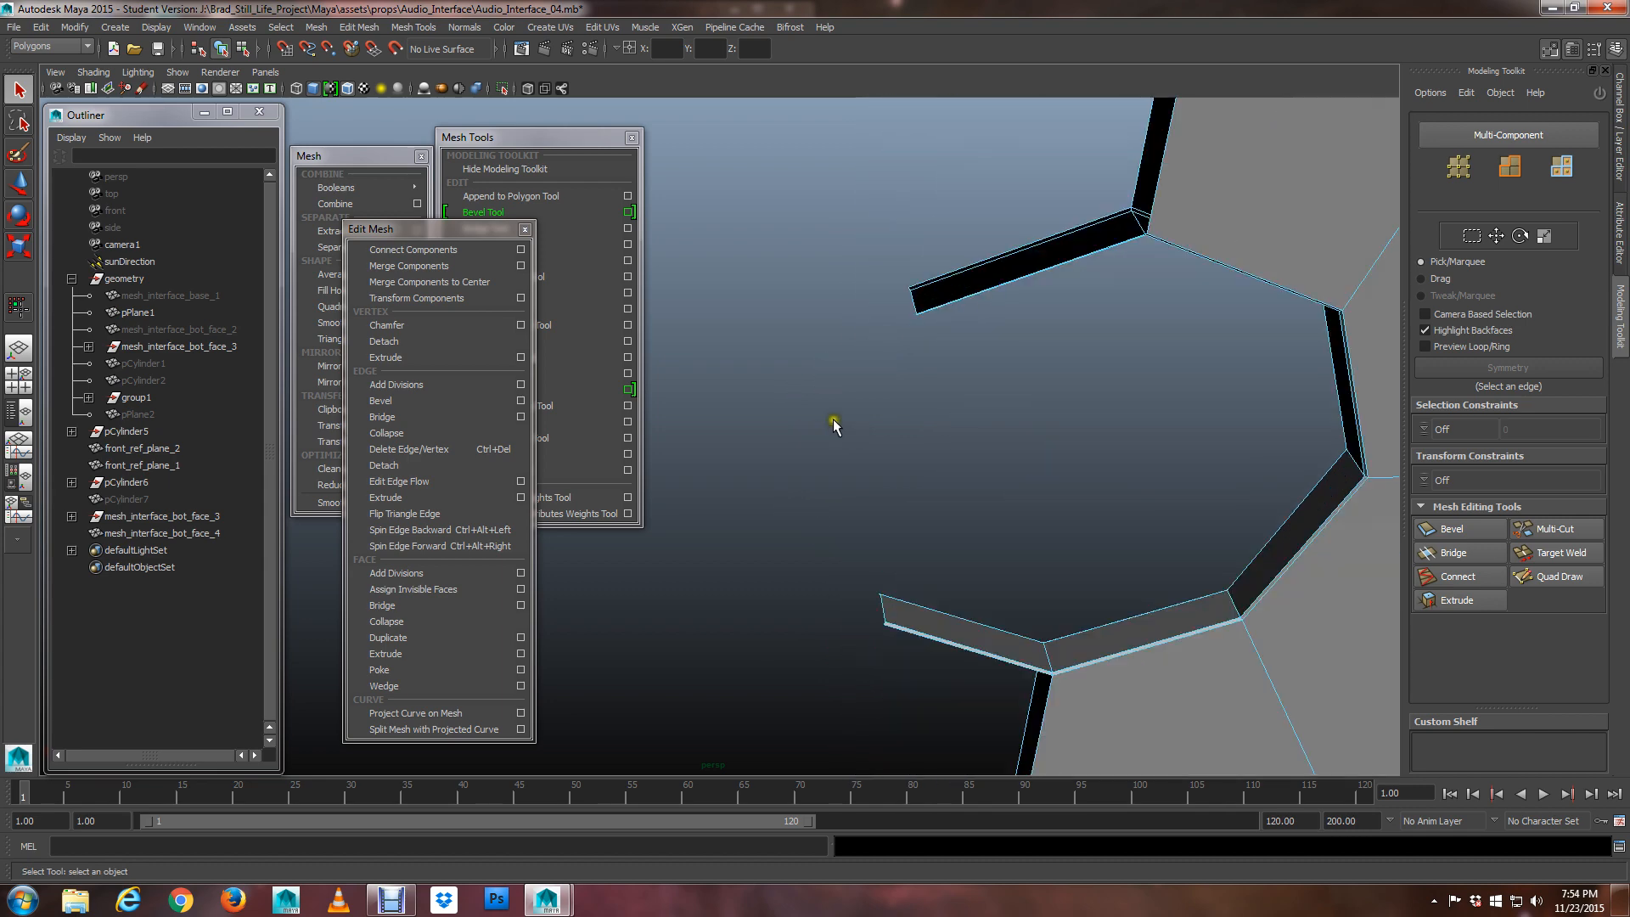
{"action": "left_click_drag", "start_coordinate": [989, 283], "coordinate": [807, 741]}
{"action": "key", "text": "Delete"}
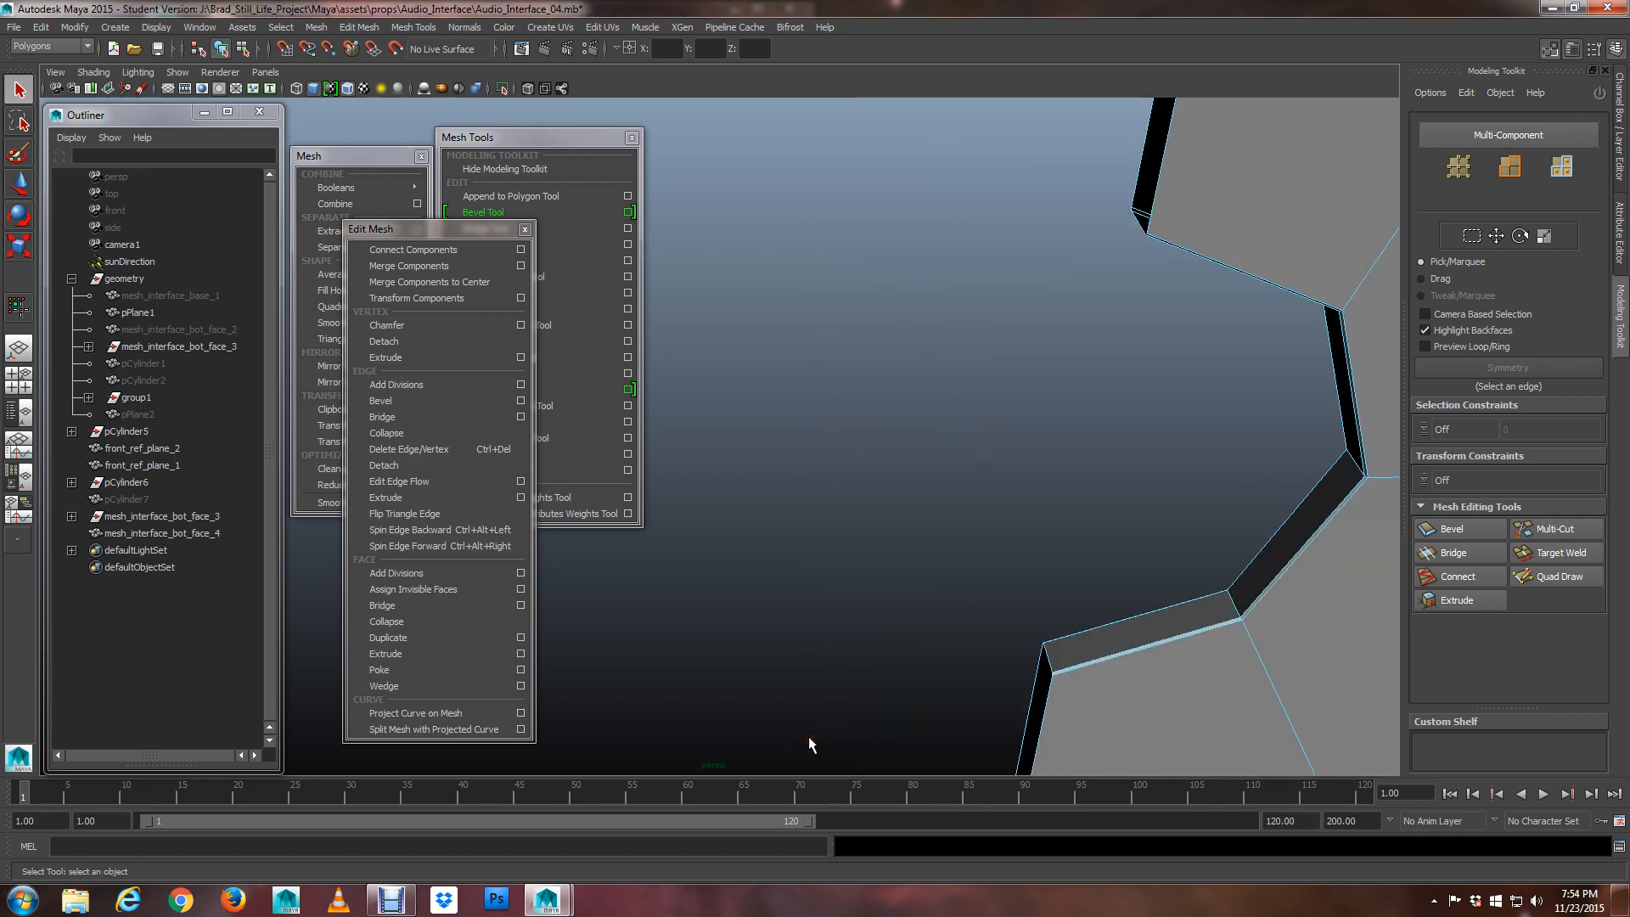
{"action": "scroll", "coordinate": [1081, 486], "scroll_direction": "down", "scroll_amount": 5}
{"action": "scroll", "coordinate": [1081, 486], "scroll_direction": "down", "scroll_amount": 5}
{"action": "left_click_drag", "start_coordinate": [1081, 486], "coordinate": [1317, 500], "text": "alt"}
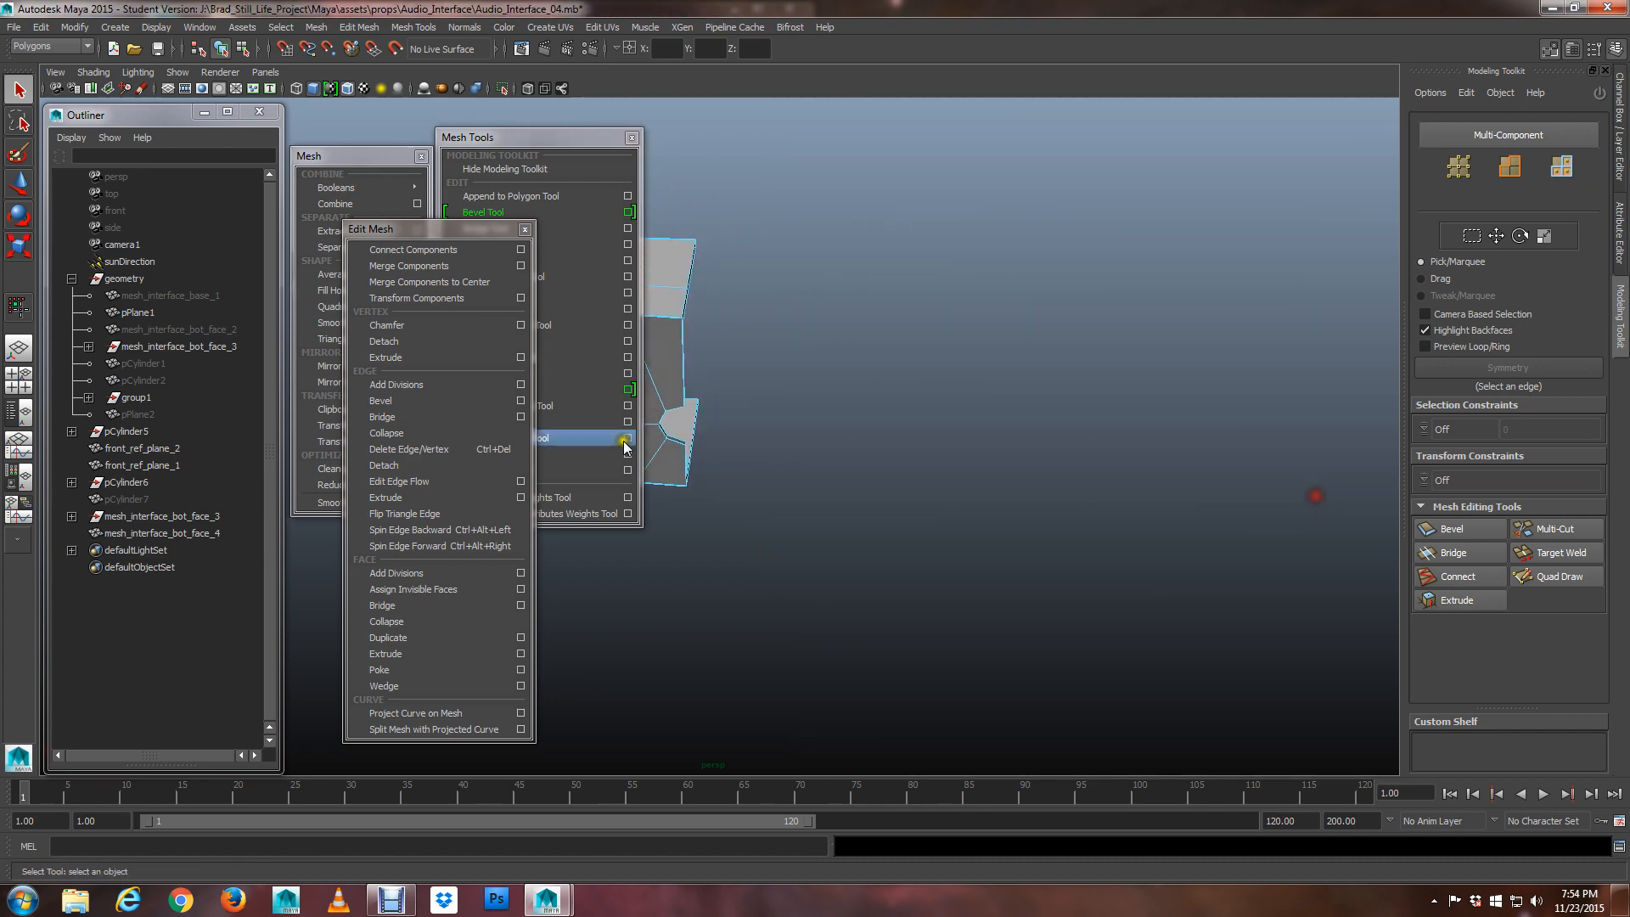
{"action": "left_click_drag", "start_coordinate": [749, 497], "coordinate": [923, 544], "text": "alt"}
{"action": "right_click_drag", "start_coordinate": [877, 438], "coordinate": [928, 411]}
{"action": "scroll", "coordinate": [893, 554], "scroll_direction": "up", "scroll_amount": 3}
{"action": "key", "text": "w"}
{"action": "scroll", "coordinate": [1044, 536], "scroll_direction": "down", "scroll_amount": 3}
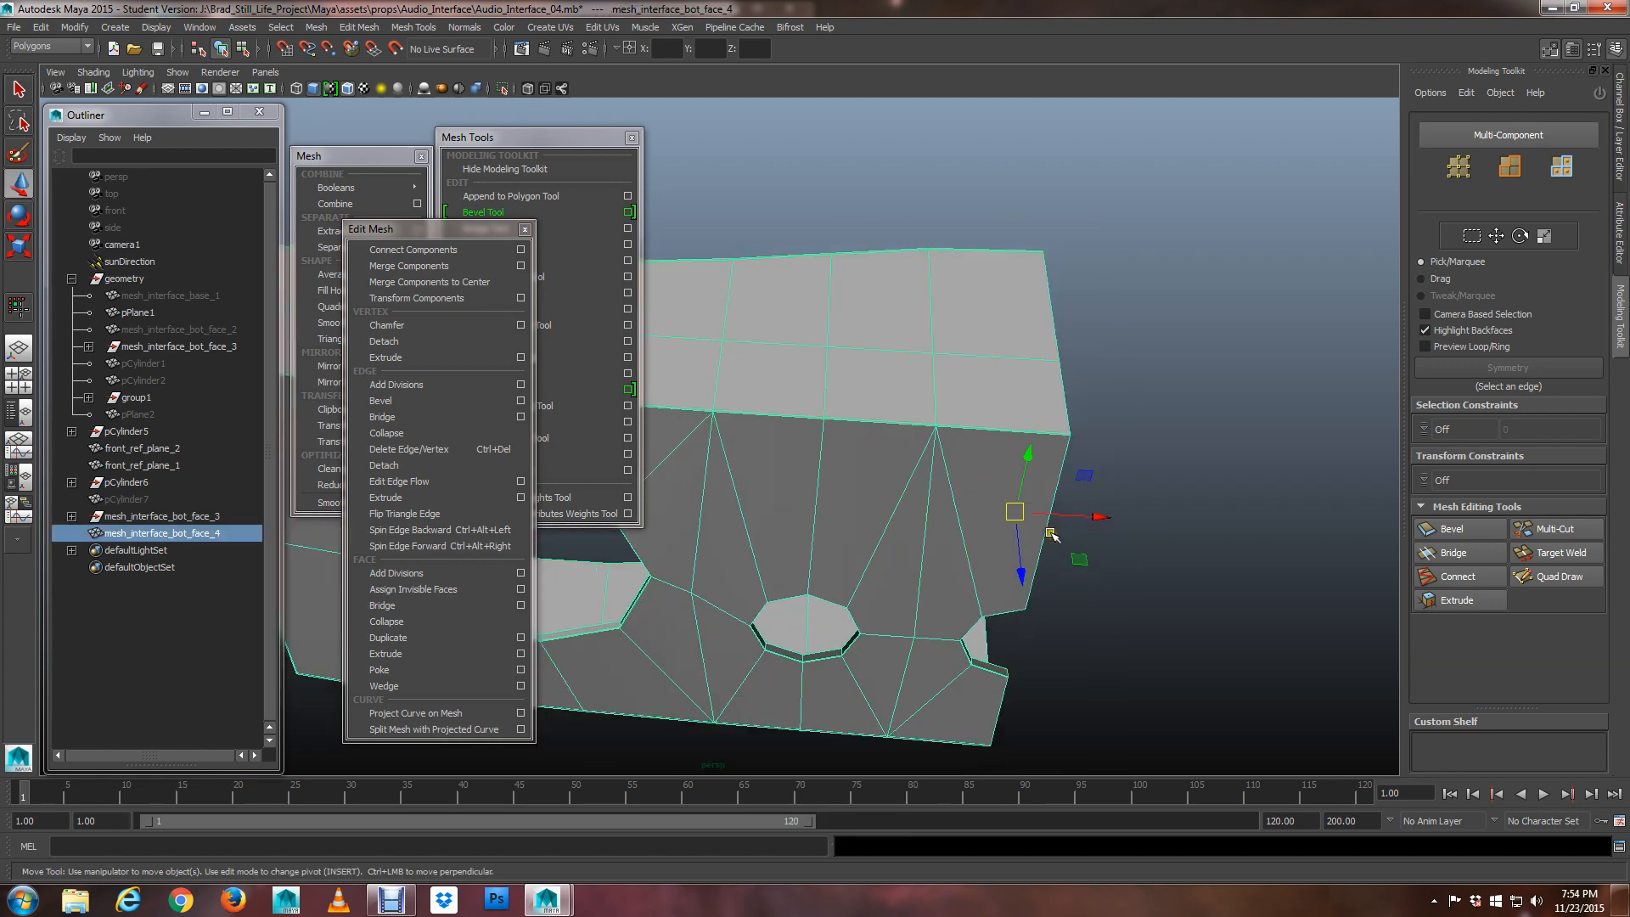
Switch the half mesh to vertex selection and show its open centre end in wireframe in the top view
{"action": "left_click_drag", "start_coordinate": [1052, 535], "coordinate": [952, 417], "text": "alt"}
{"action": "key", "text": "q"}
{"action": "right_click", "coordinate": [817, 356]}
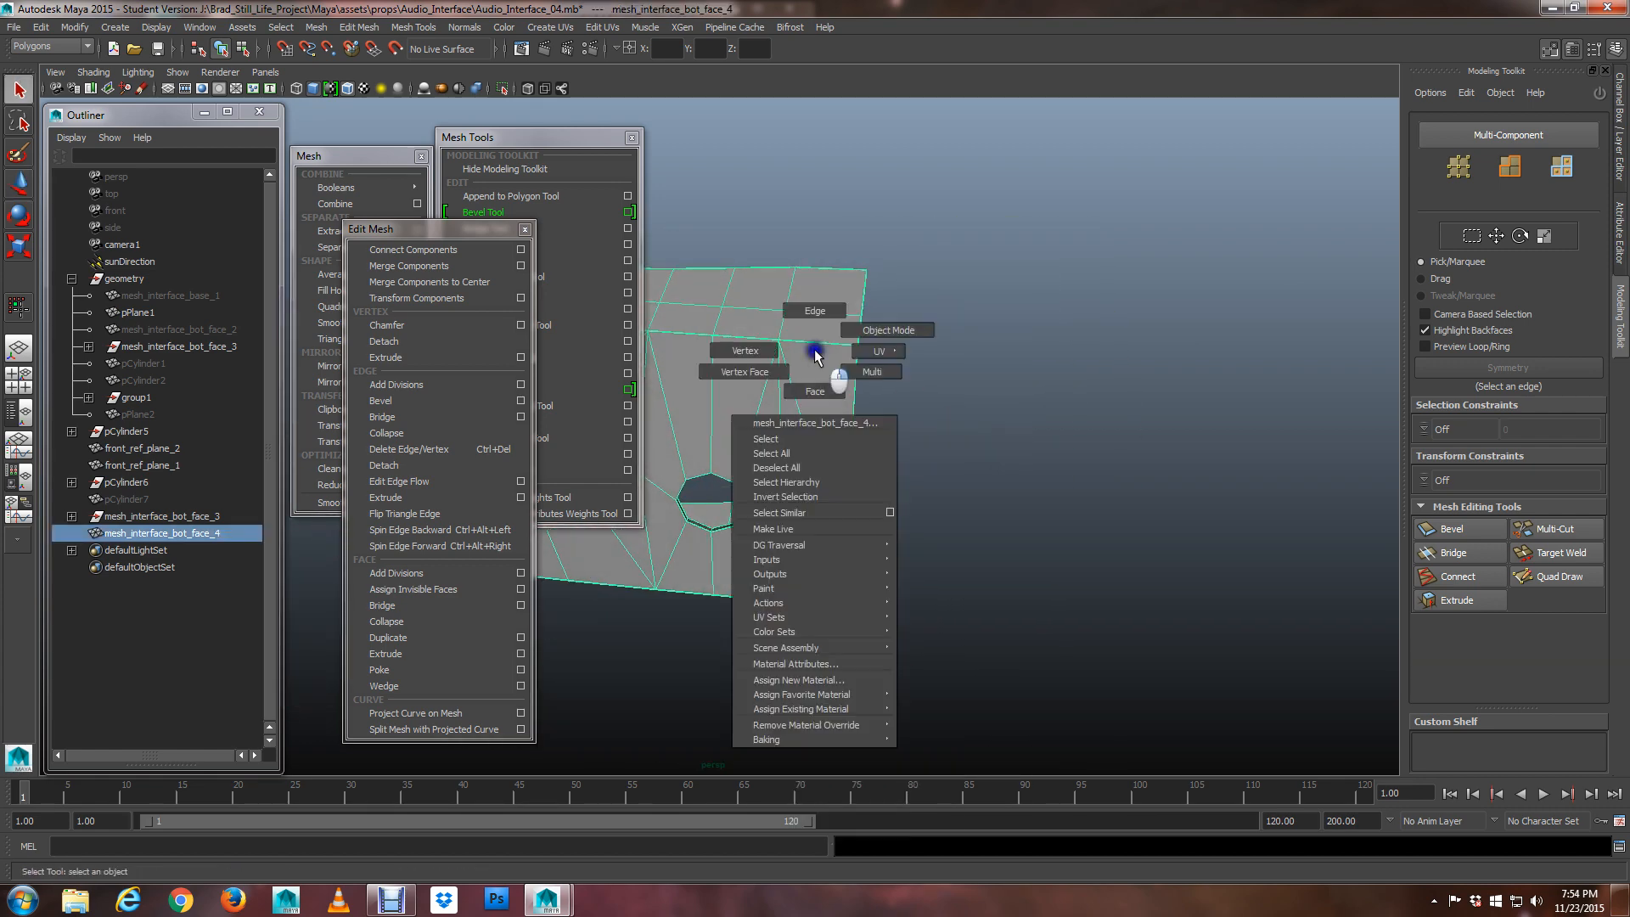
{"action": "left_click", "coordinate": [779, 355]}
{"action": "left_click_drag", "start_coordinate": [732, 421], "coordinate": [739, 402], "text": "alt"}
{"action": "key", "text": "space"}
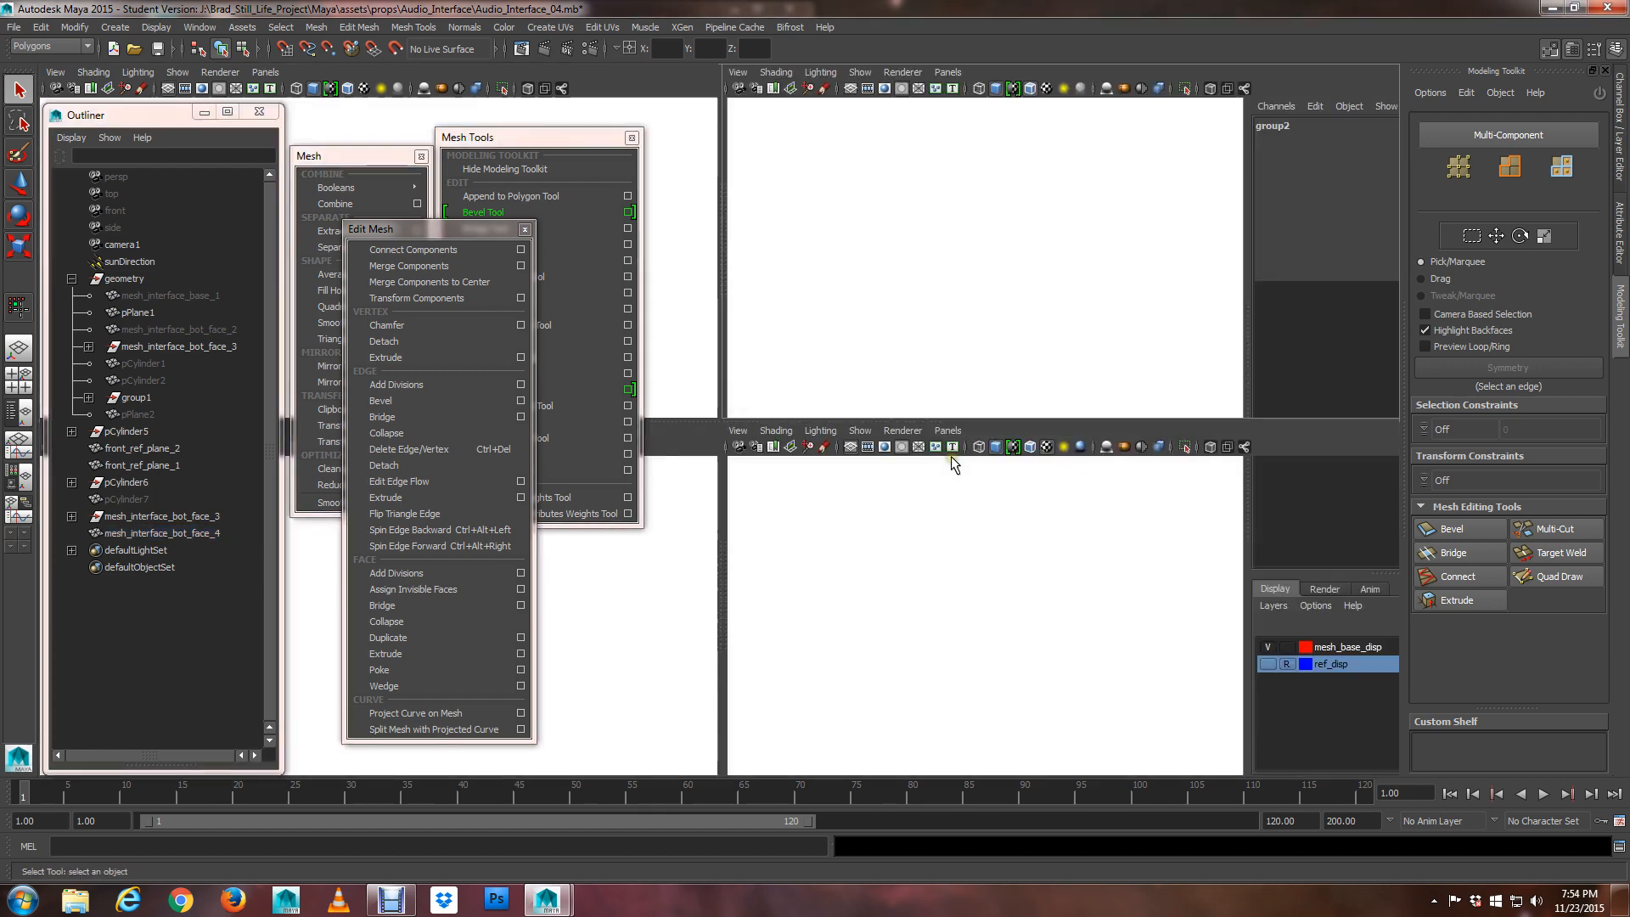
{"action": "key", "text": "space"}
{"action": "middle_click_drag", "start_coordinate": [879, 464], "coordinate": [738, 512], "text": "alt"}
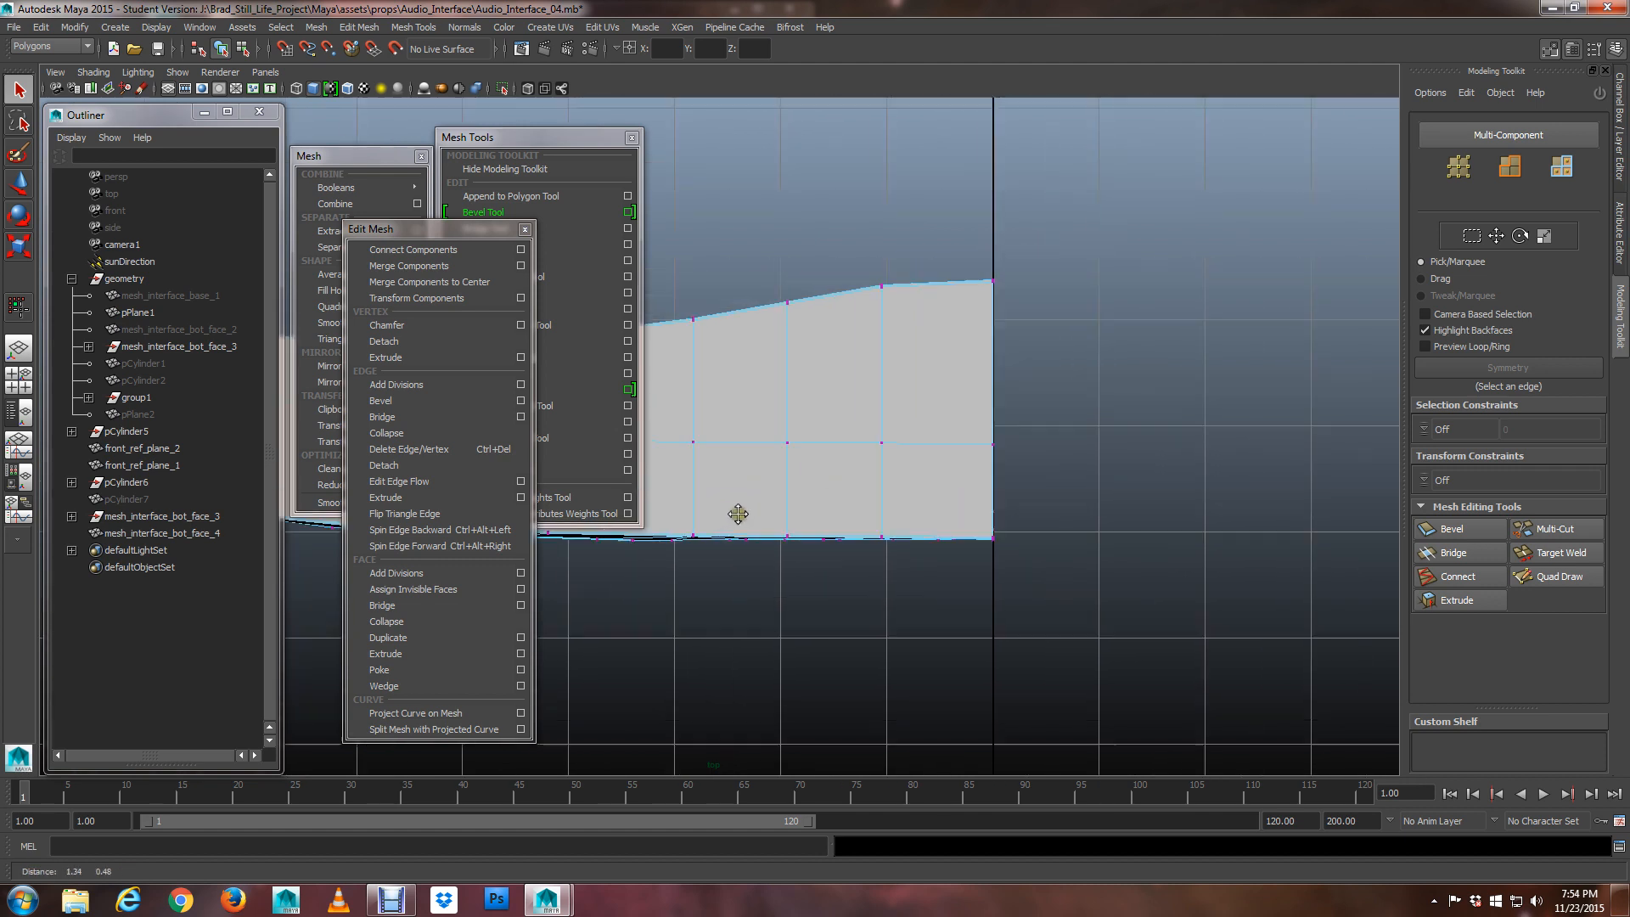
{"action": "right_click_drag", "start_coordinate": [739, 512], "coordinate": [807, 508], "text": "alt"}
{"action": "middle_click_drag", "start_coordinate": [807, 507], "coordinate": [702, 619], "text": "alt"}
{"action": "key", "text": "4"}
{"action": "middle_click_drag", "start_coordinate": [960, 558], "coordinate": [877, 471], "text": "alt"}
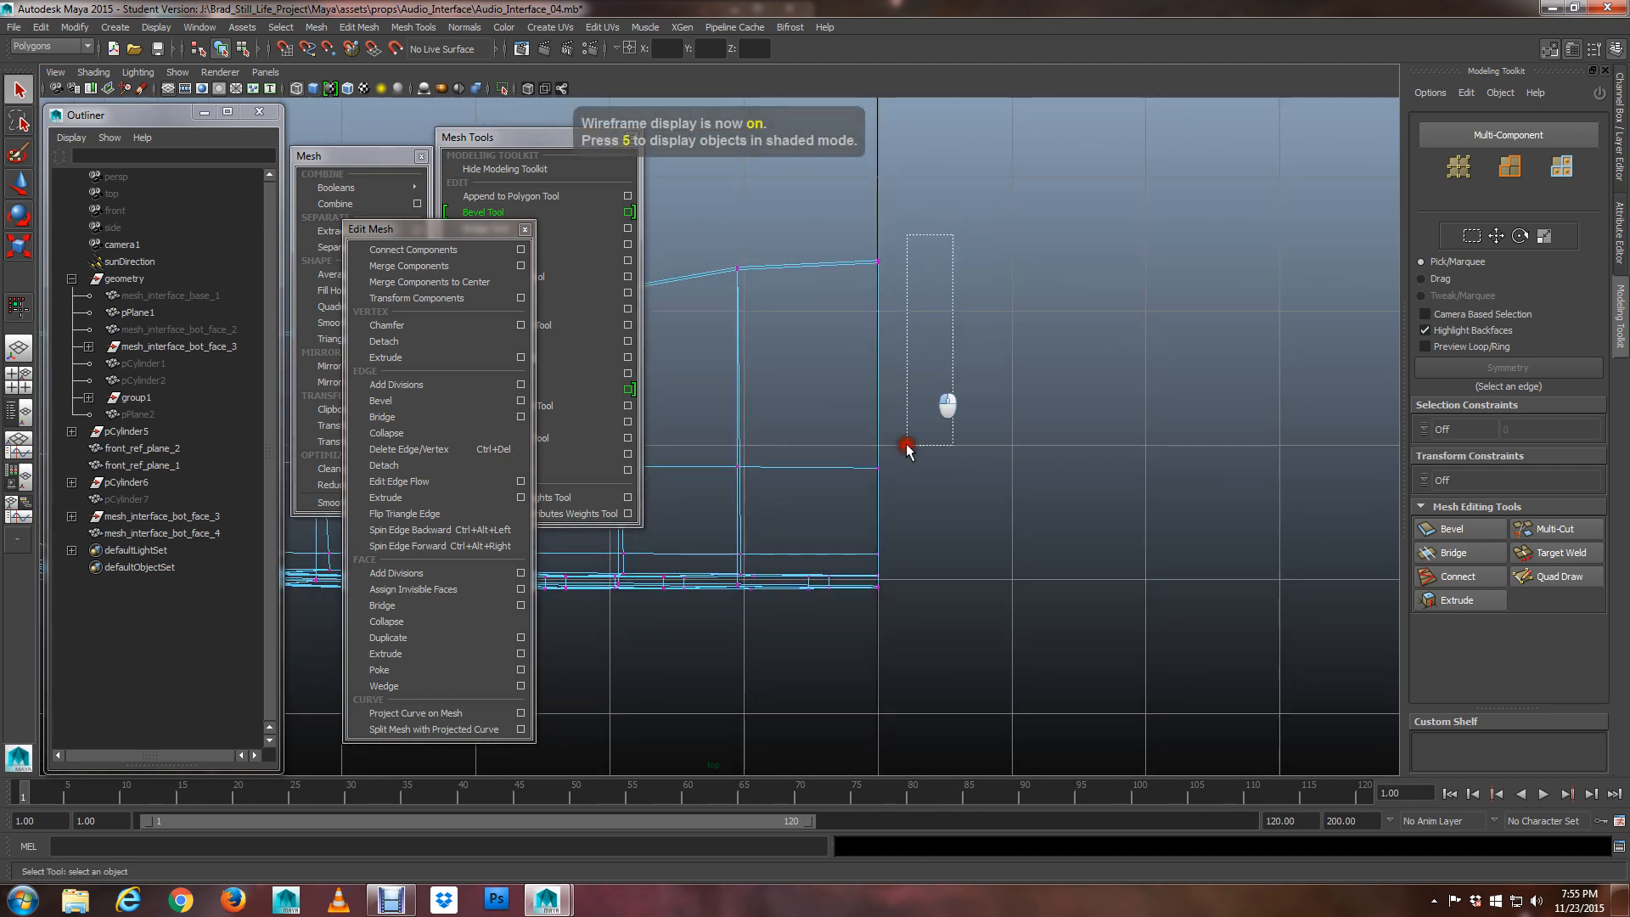
Select the vertices along the half mesh's open centre border and align them in X using coordinate entry
{"action": "left_click_drag", "start_coordinate": [906, 447], "coordinate": [866, 654]}
{"action": "right_click_drag", "start_coordinate": [866, 654], "coordinate": [800, 462], "text": "alt"}
{"action": "middle_click_drag", "start_coordinate": [801, 461], "coordinate": [796, 502], "text": "alt"}
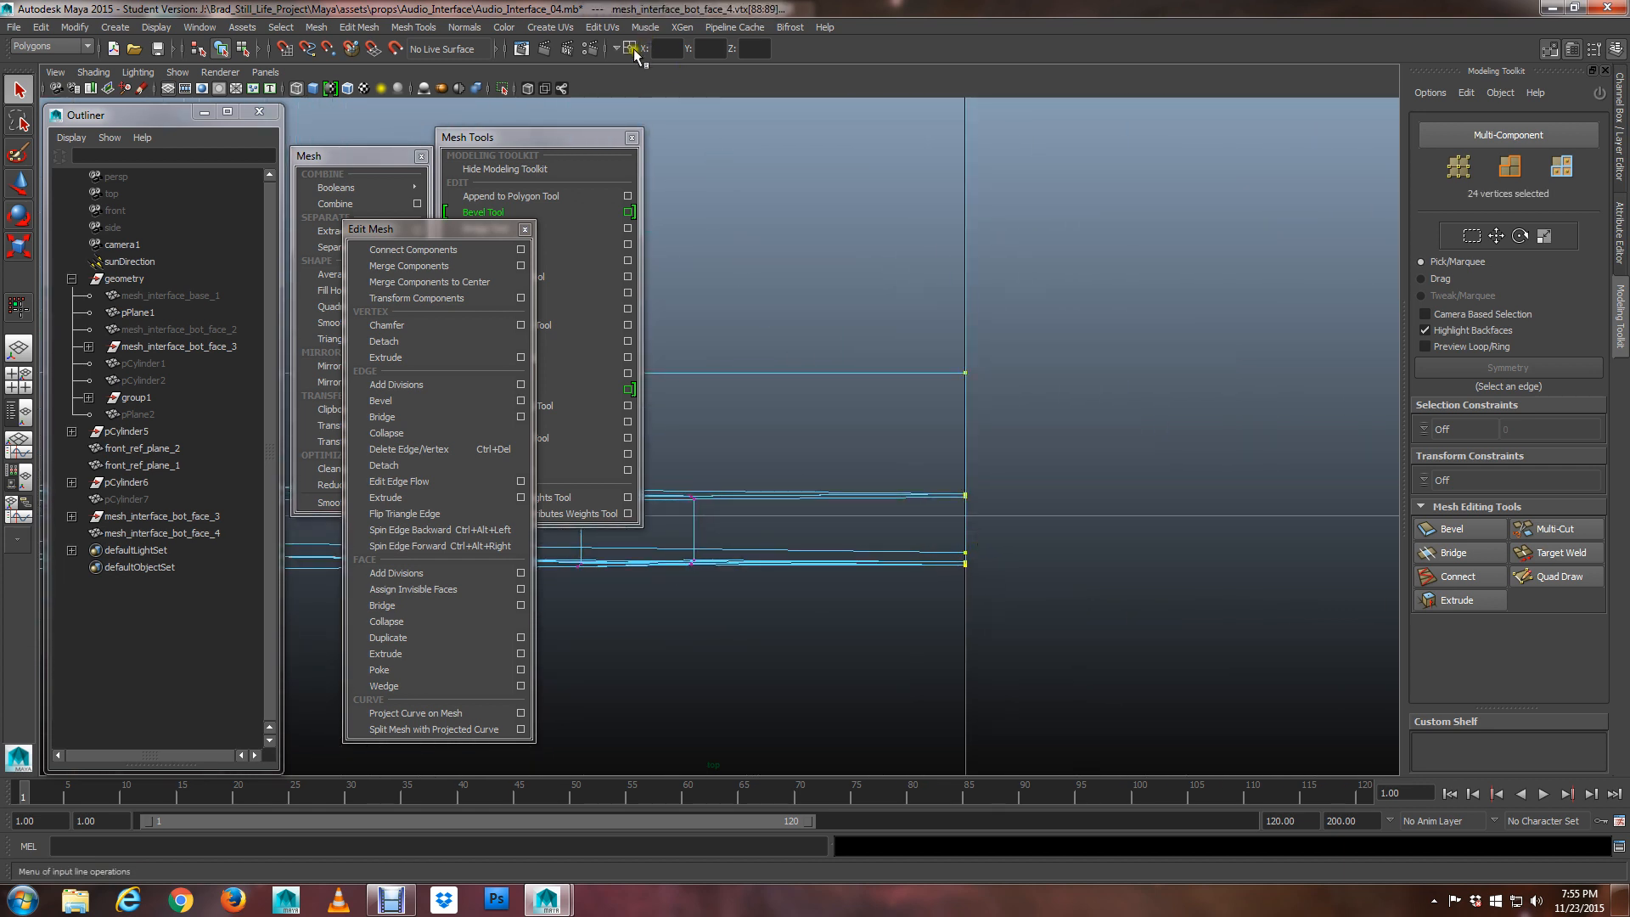
{"action": "left_click", "coordinate": [634, 52]}
{"action": "left_click", "coordinate": [710, 91]}
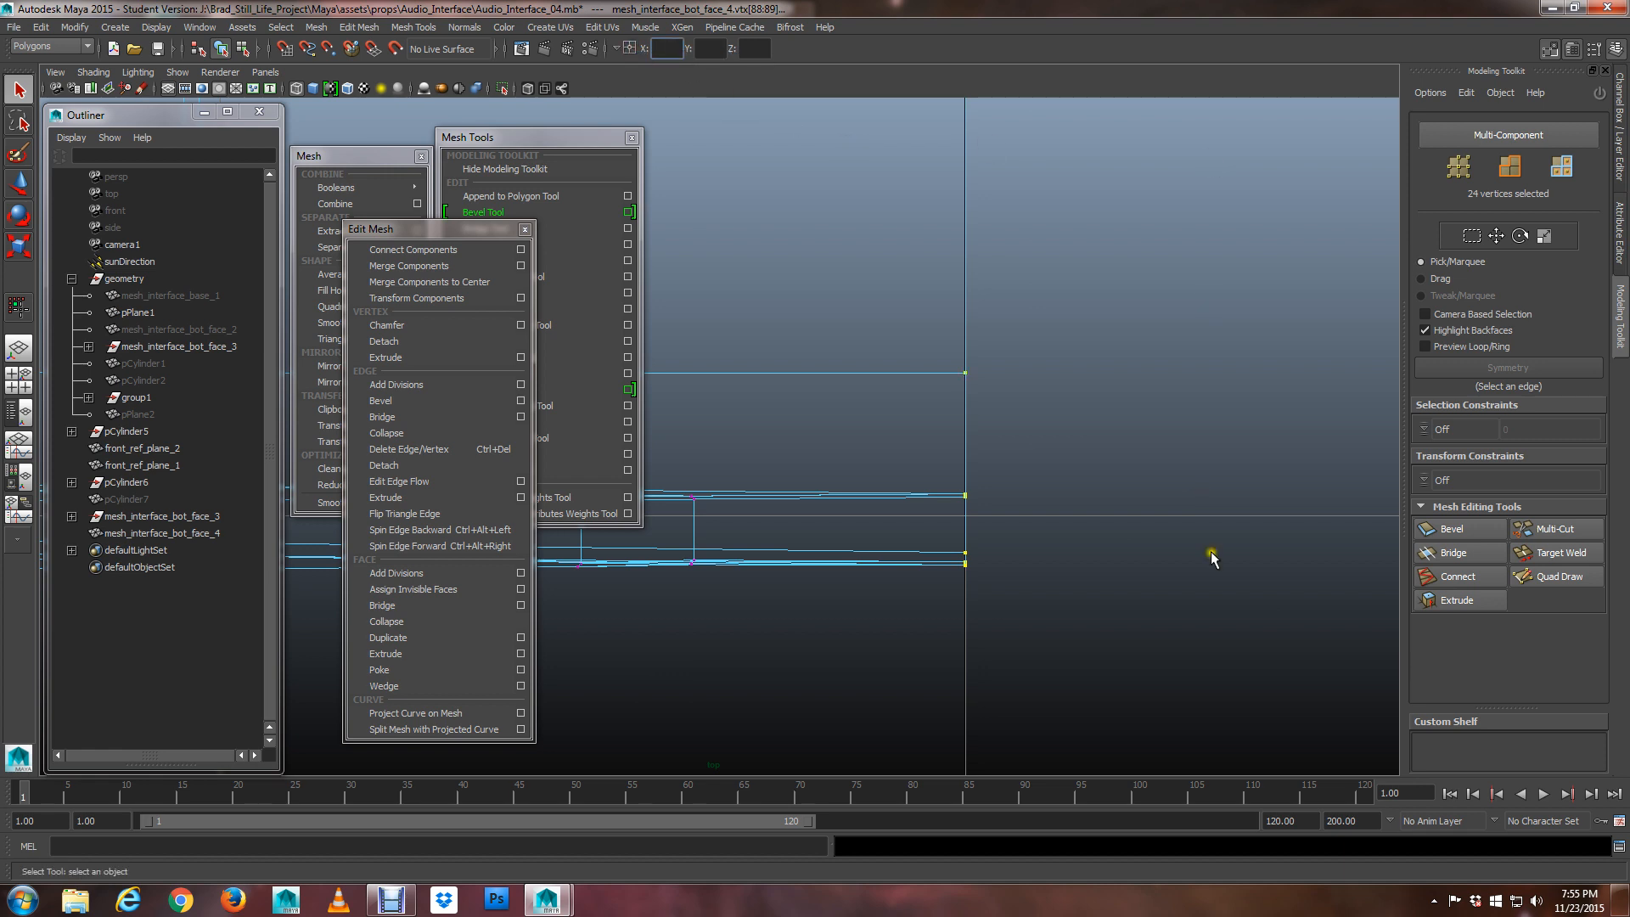
Select the half mesh in object mode and check with the Move tool that its pivot sits on the centre line
{"action": "right_click_drag", "start_coordinate": [1210, 555], "coordinate": [946, 257], "text": "alt"}
{"action": "middle_click_drag", "start_coordinate": [946, 256], "coordinate": [1006, 352], "text": "alt"}
{"action": "right_click", "coordinate": [817, 465]}
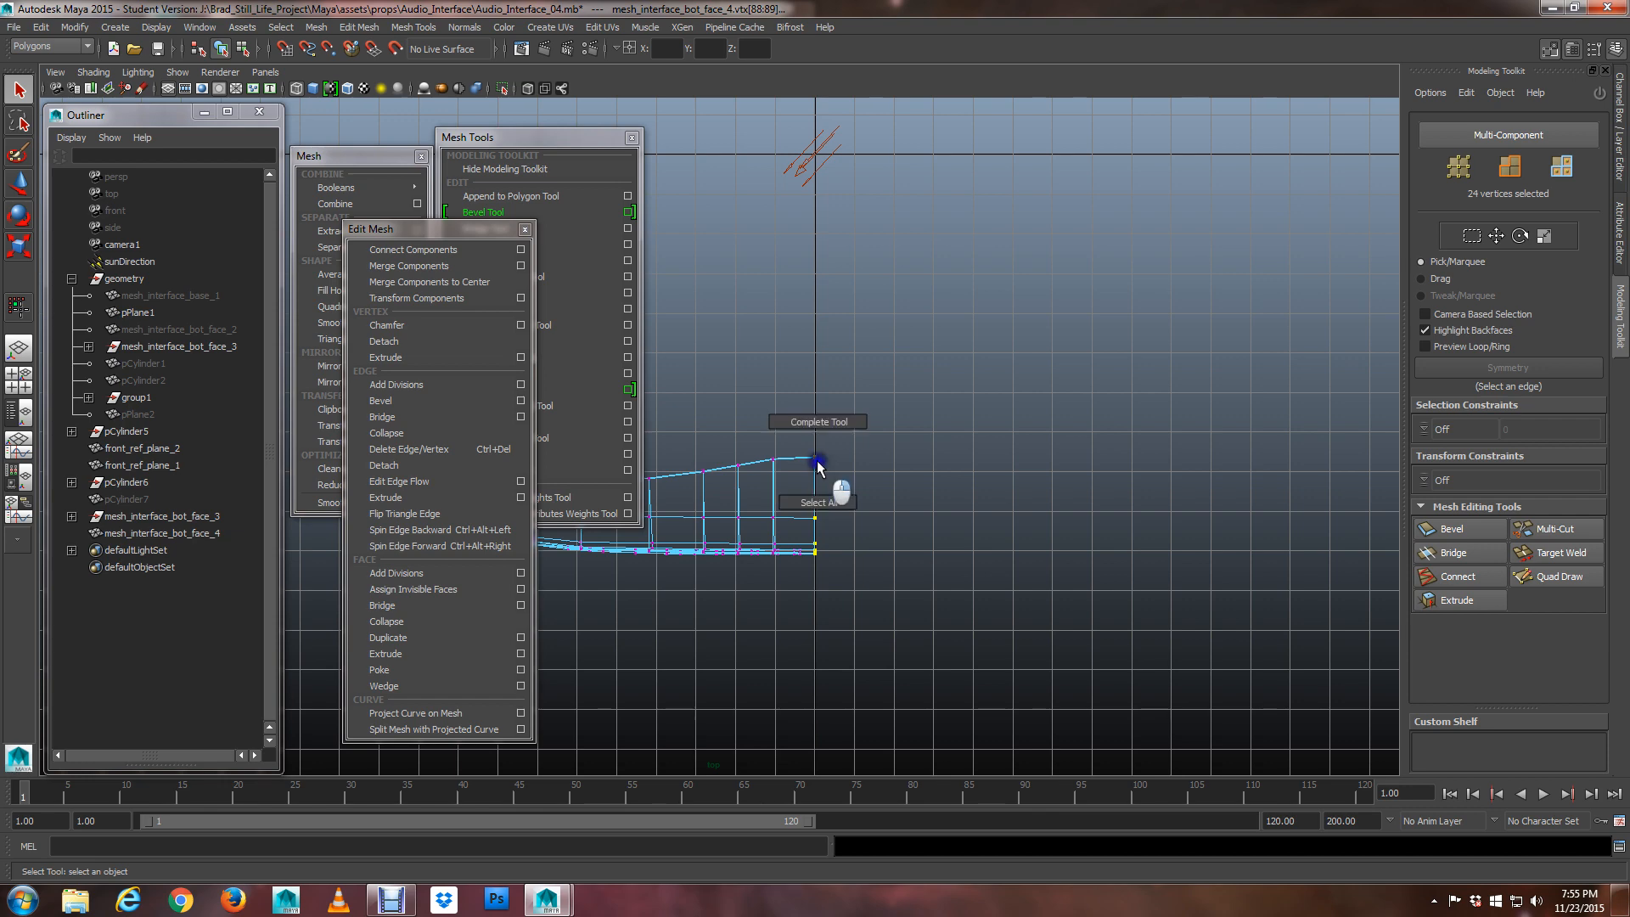
{"action": "right_click", "coordinate": [812, 464]}
{"action": "right_click_drag", "start_coordinate": [811, 460], "coordinate": [854, 427]}
{"action": "scroll", "coordinate": [834, 485], "scroll_direction": "up", "scroll_amount": 3}
{"action": "left_click", "coordinate": [838, 480]}
{"action": "middle_click_drag", "start_coordinate": [832, 473], "coordinate": [811, 374], "text": "alt"}
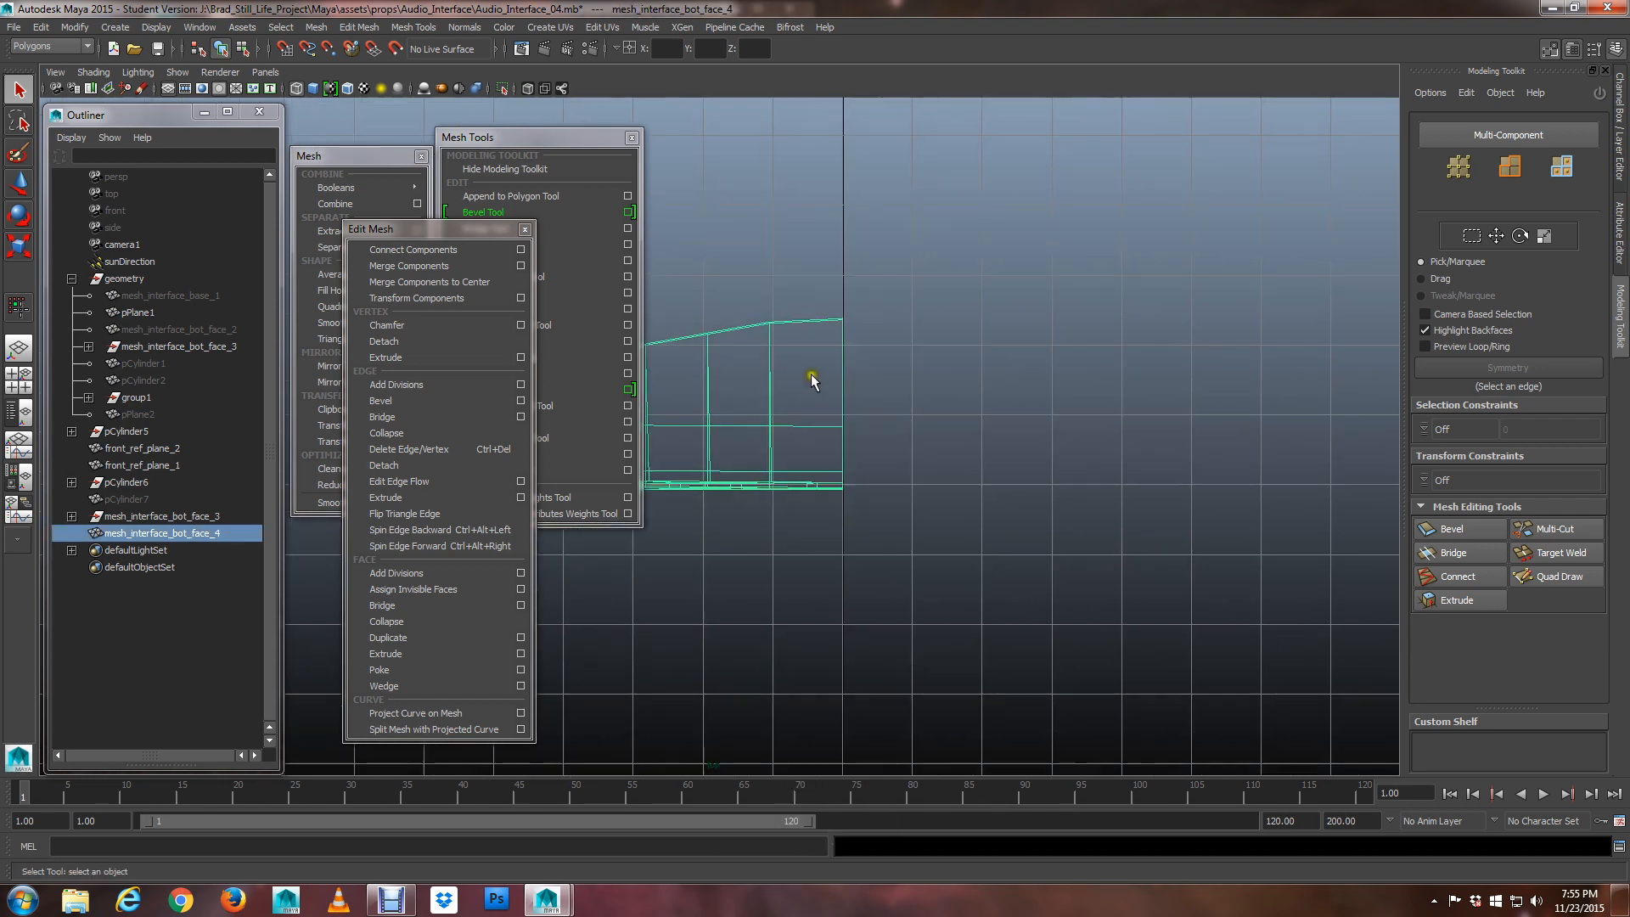
{"action": "scroll", "coordinate": [811, 374], "scroll_direction": "up", "scroll_amount": 3}
{"action": "key", "text": "w"}
{"action": "middle_click_drag", "start_coordinate": [827, 439], "coordinate": [734, 498], "text": "alt"}
{"action": "scroll", "coordinate": [729, 529], "scroll_direction": "up", "scroll_amount": 5}
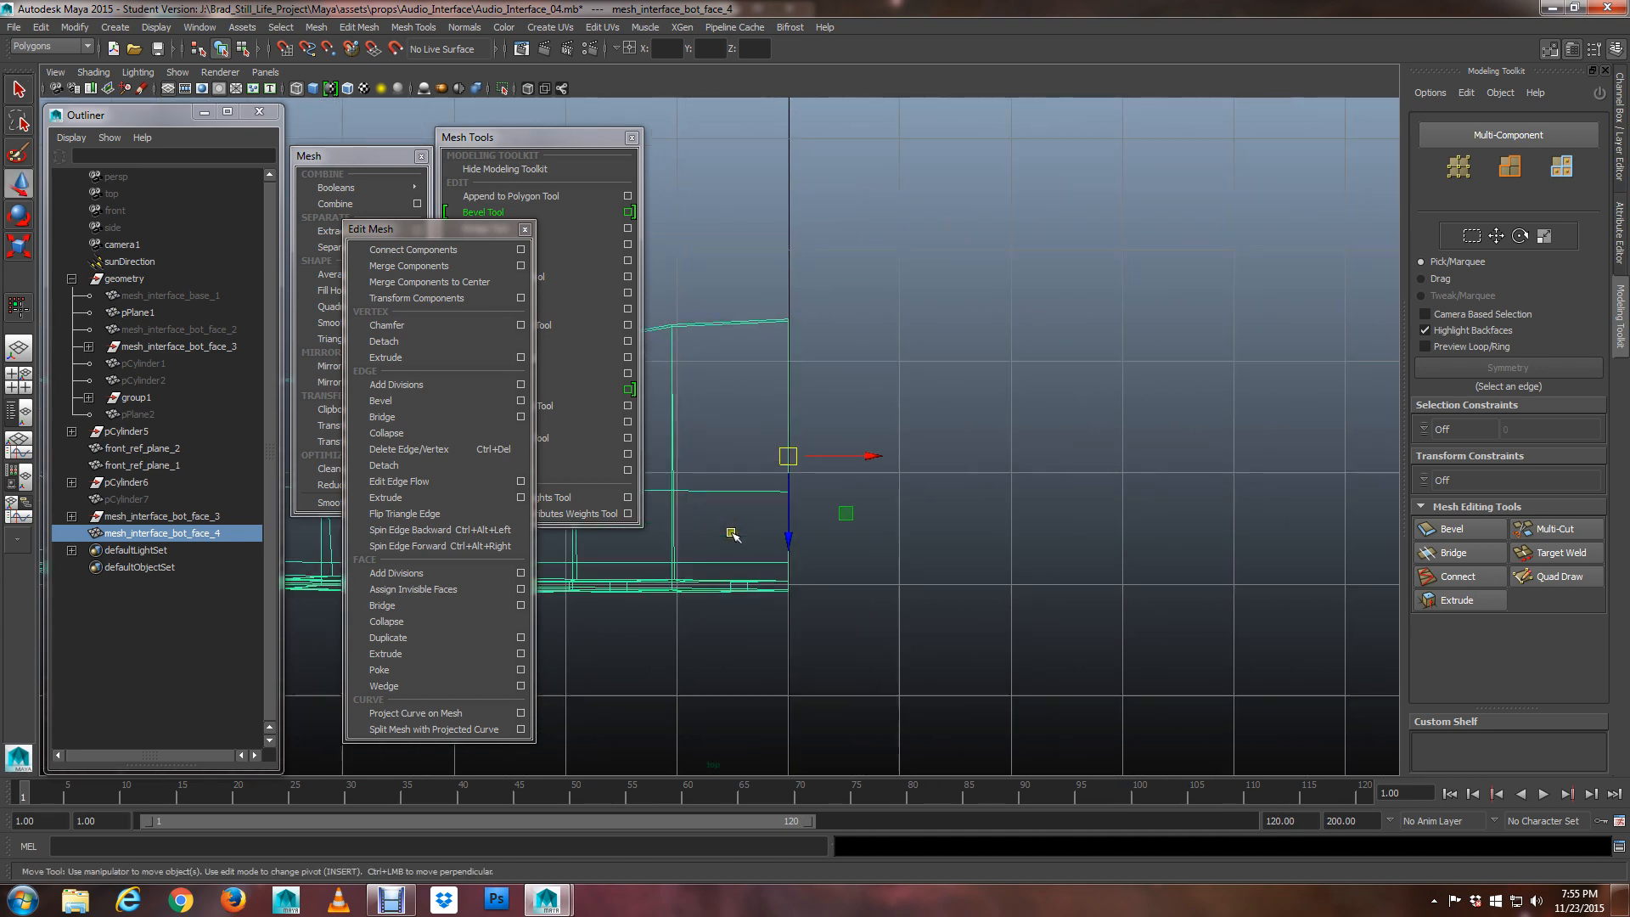
{"action": "scroll", "coordinate": [841, 450], "scroll_direction": "down", "scroll_amount": 8}
{"action": "middle_click_drag", "start_coordinate": [851, 506], "coordinate": [1052, 520], "text": "alt"}
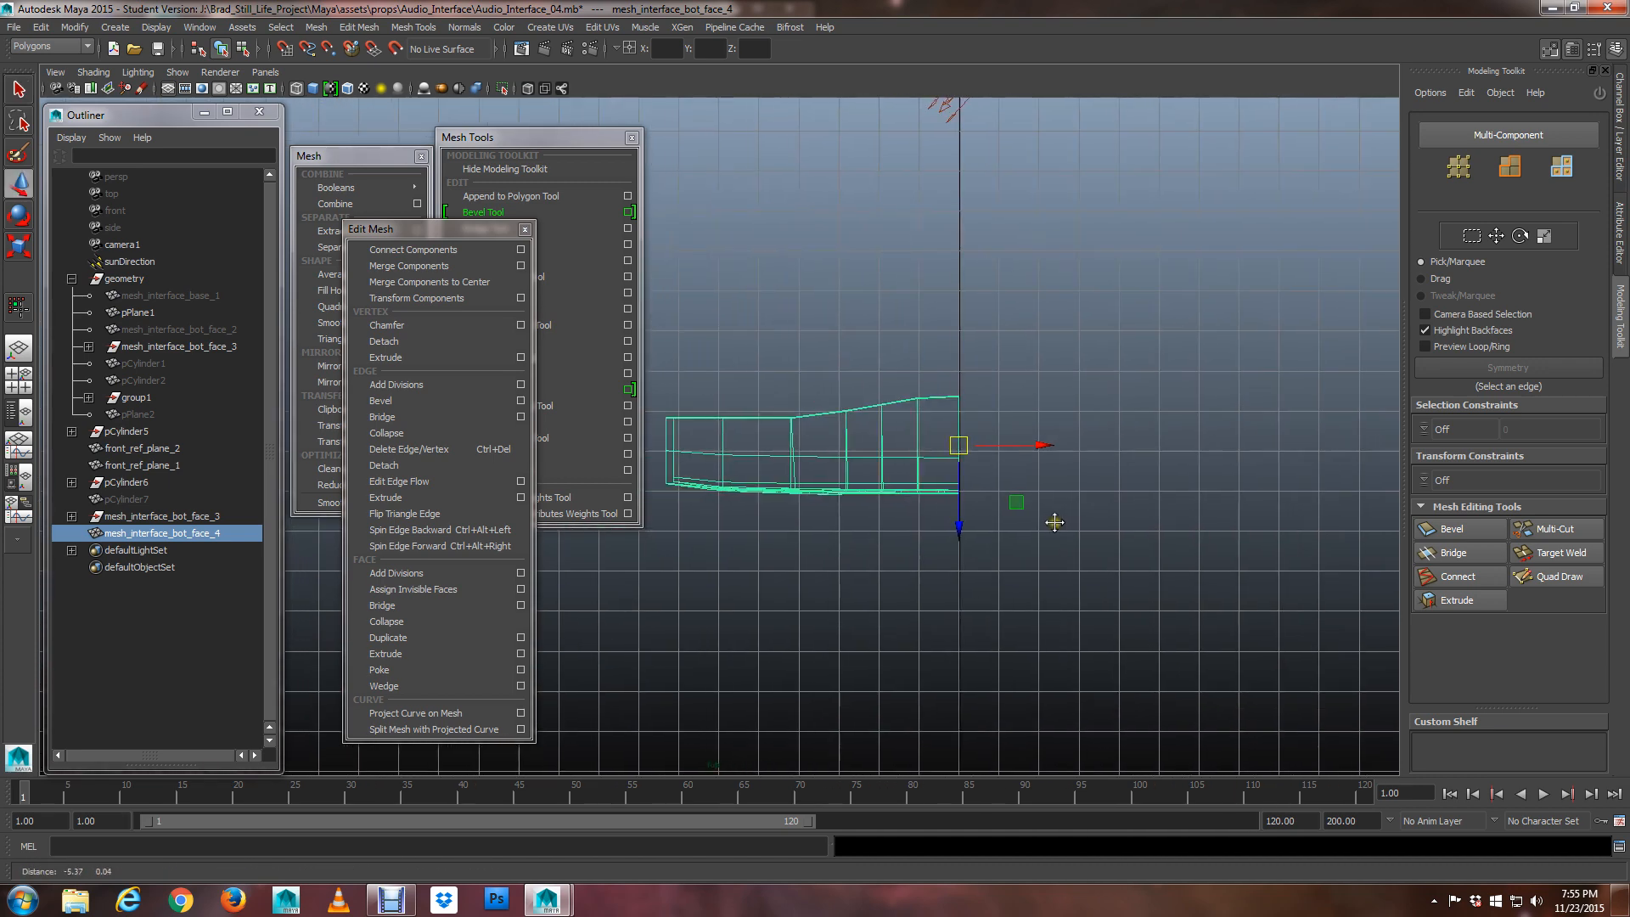
Mirror the half mesh in the +X direction with Mirror Geometry, leaving Merge with the original off
{"action": "left_click_drag", "start_coordinate": [495, 234], "coordinate": [224, 186]}
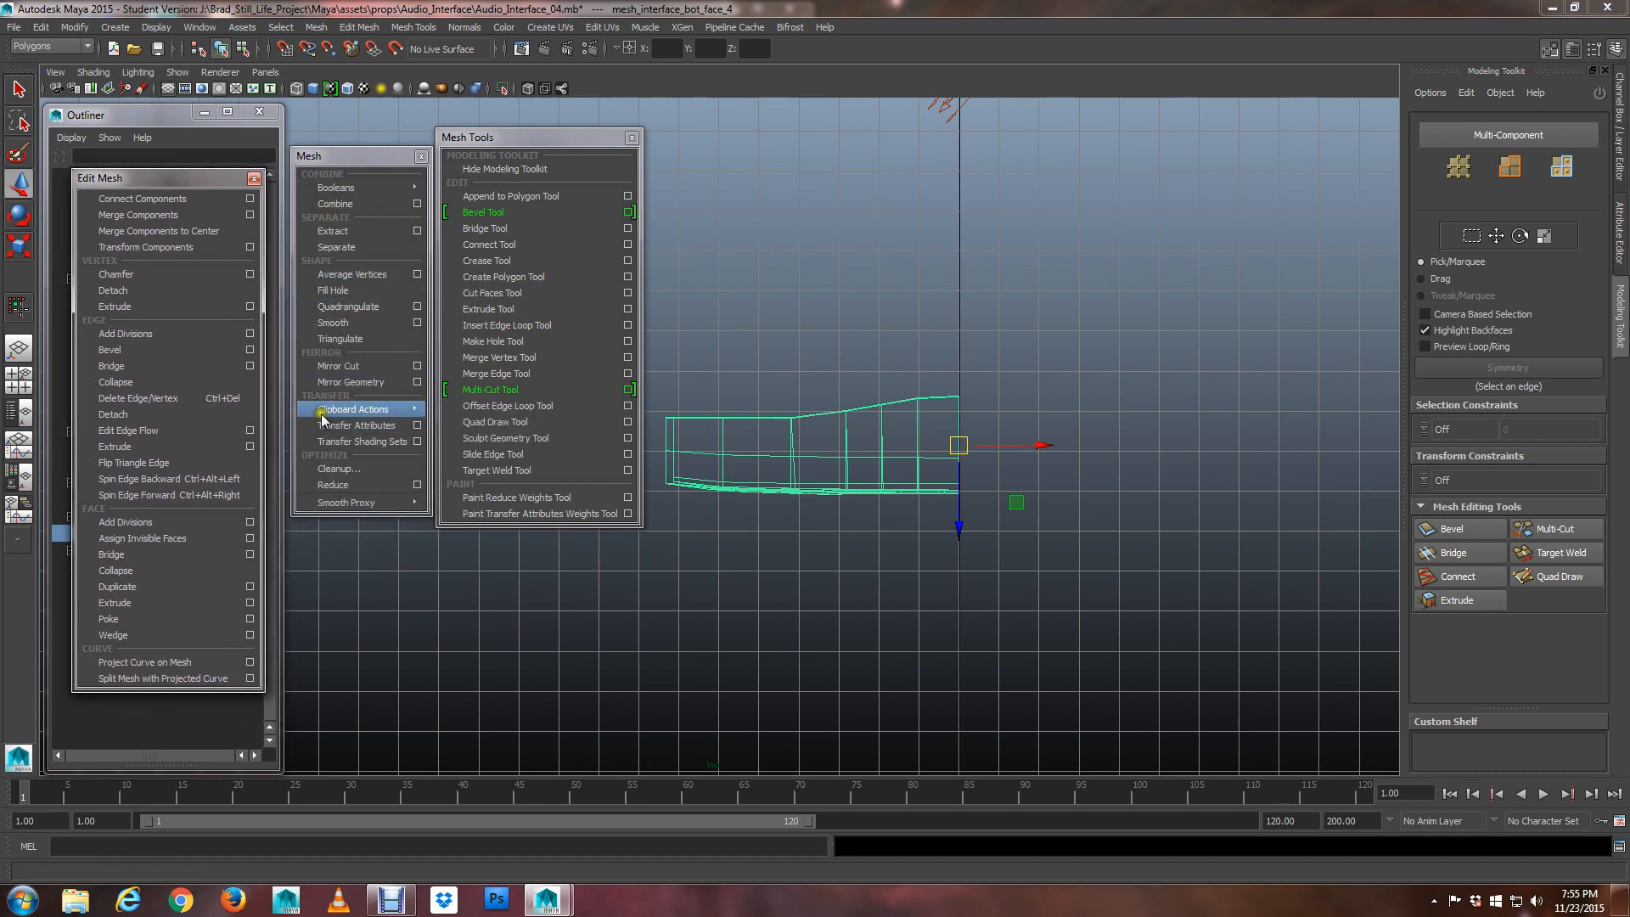
{"action": "left_click", "coordinate": [418, 383]}
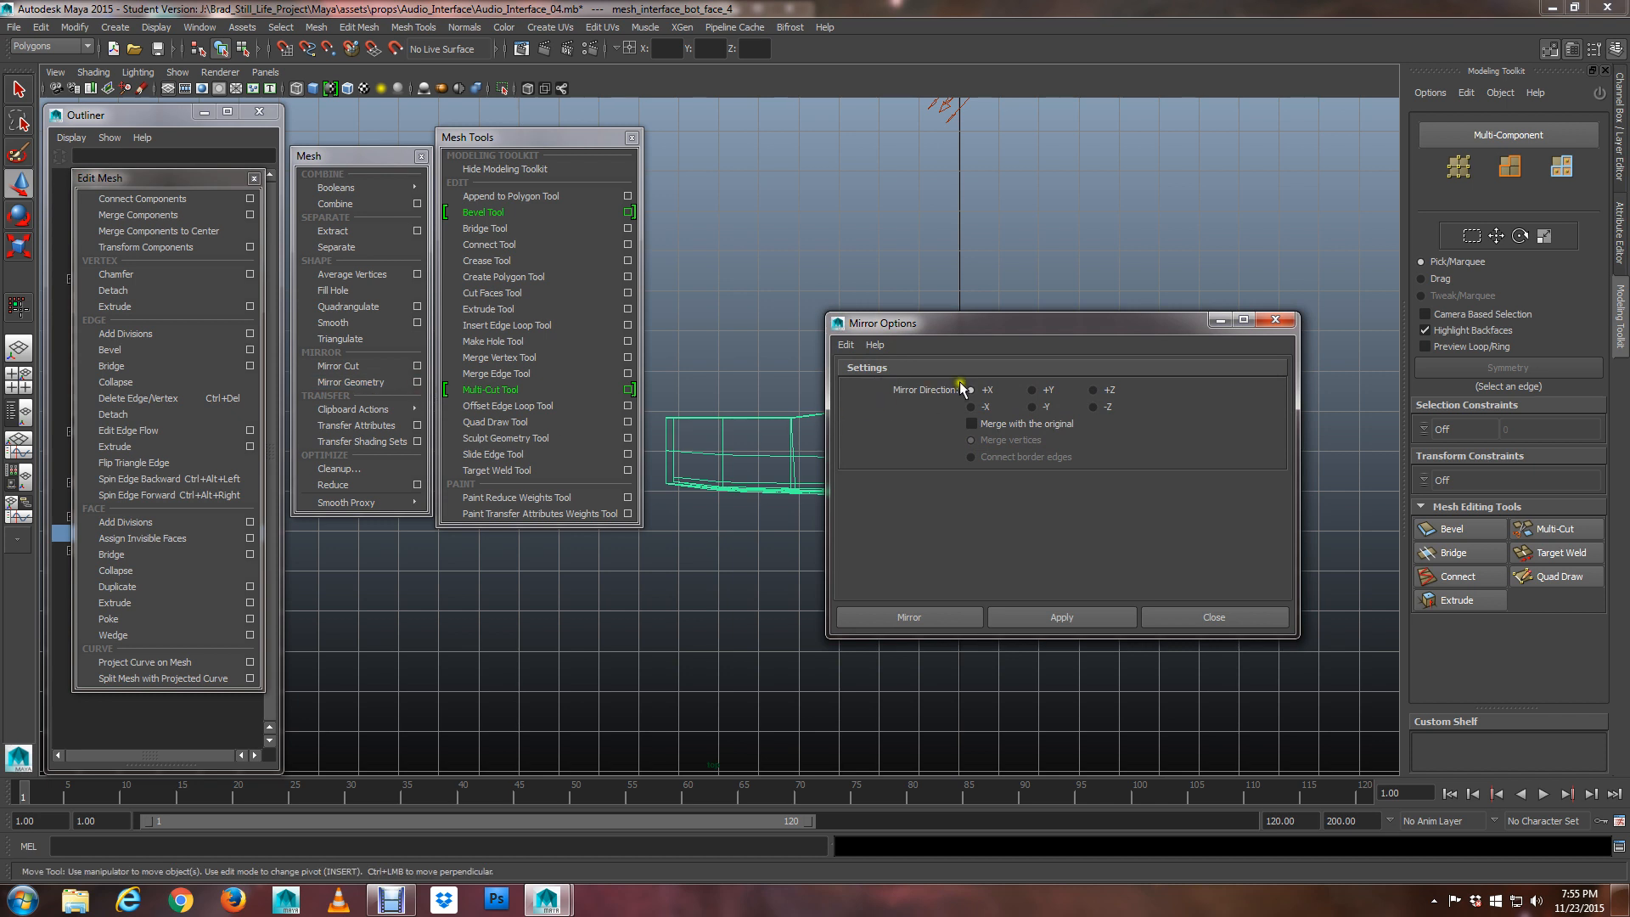
{"action": "left_click_drag", "start_coordinate": [1003, 334], "coordinate": [1237, 522]}
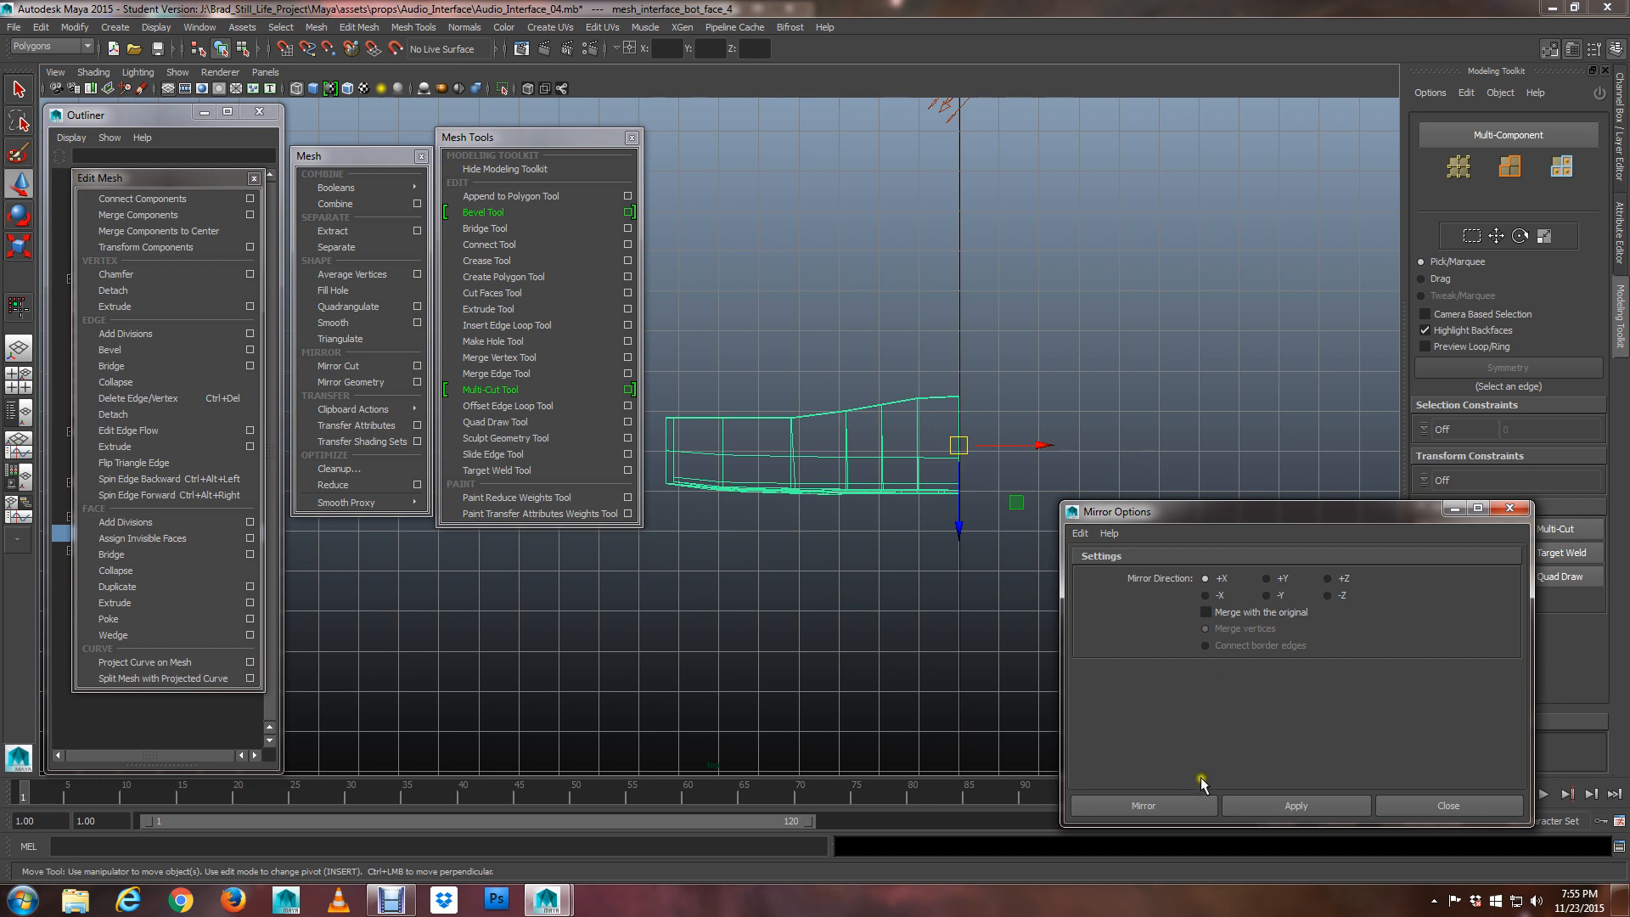
{"action": "left_click", "coordinate": [1265, 815]}
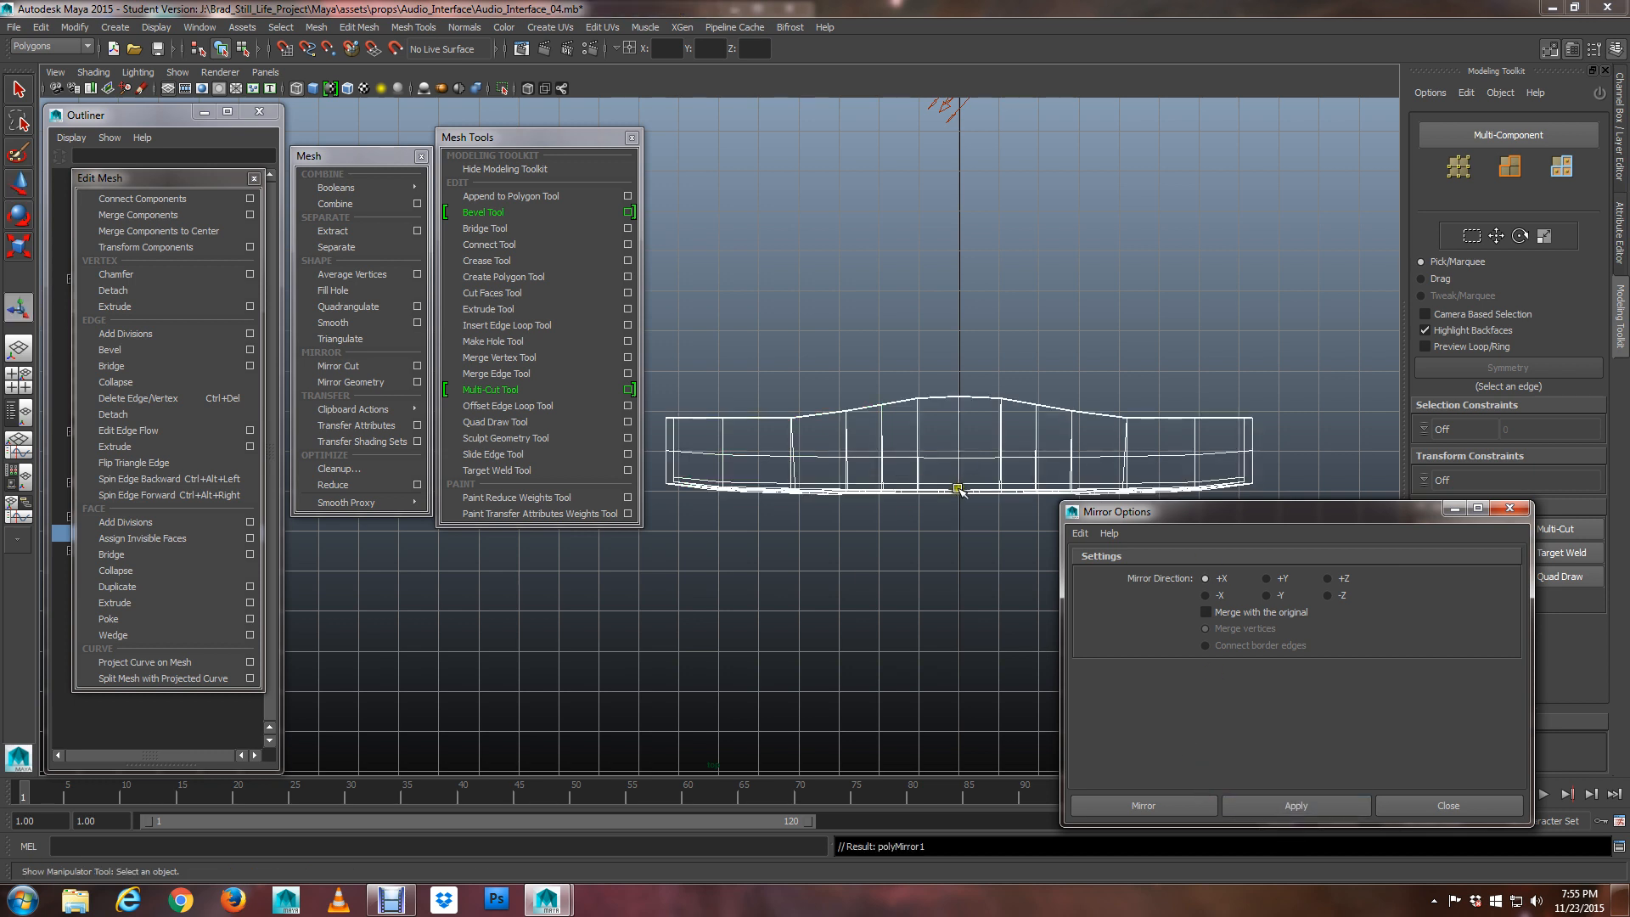
Select all doubled vertices along the centre seam of the mirrored mesh in the top view
{"action": "right_click_drag", "start_coordinate": [957, 488], "coordinate": [920, 486]}
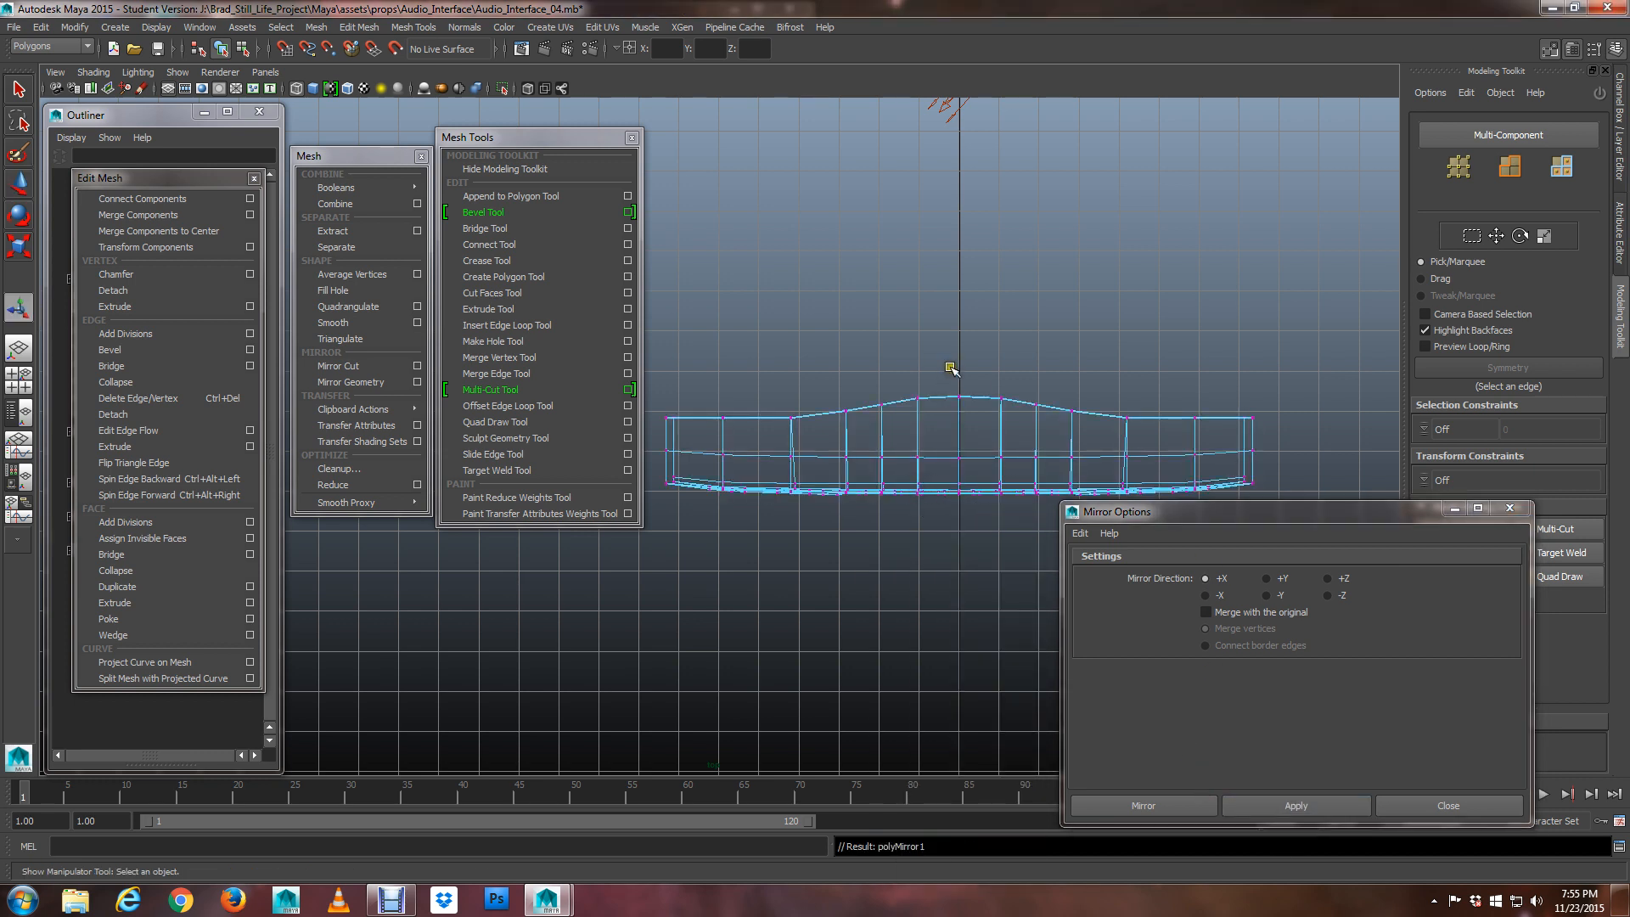
{"action": "scroll", "coordinate": [989, 567], "scroll_direction": "up", "scroll_amount": 5}
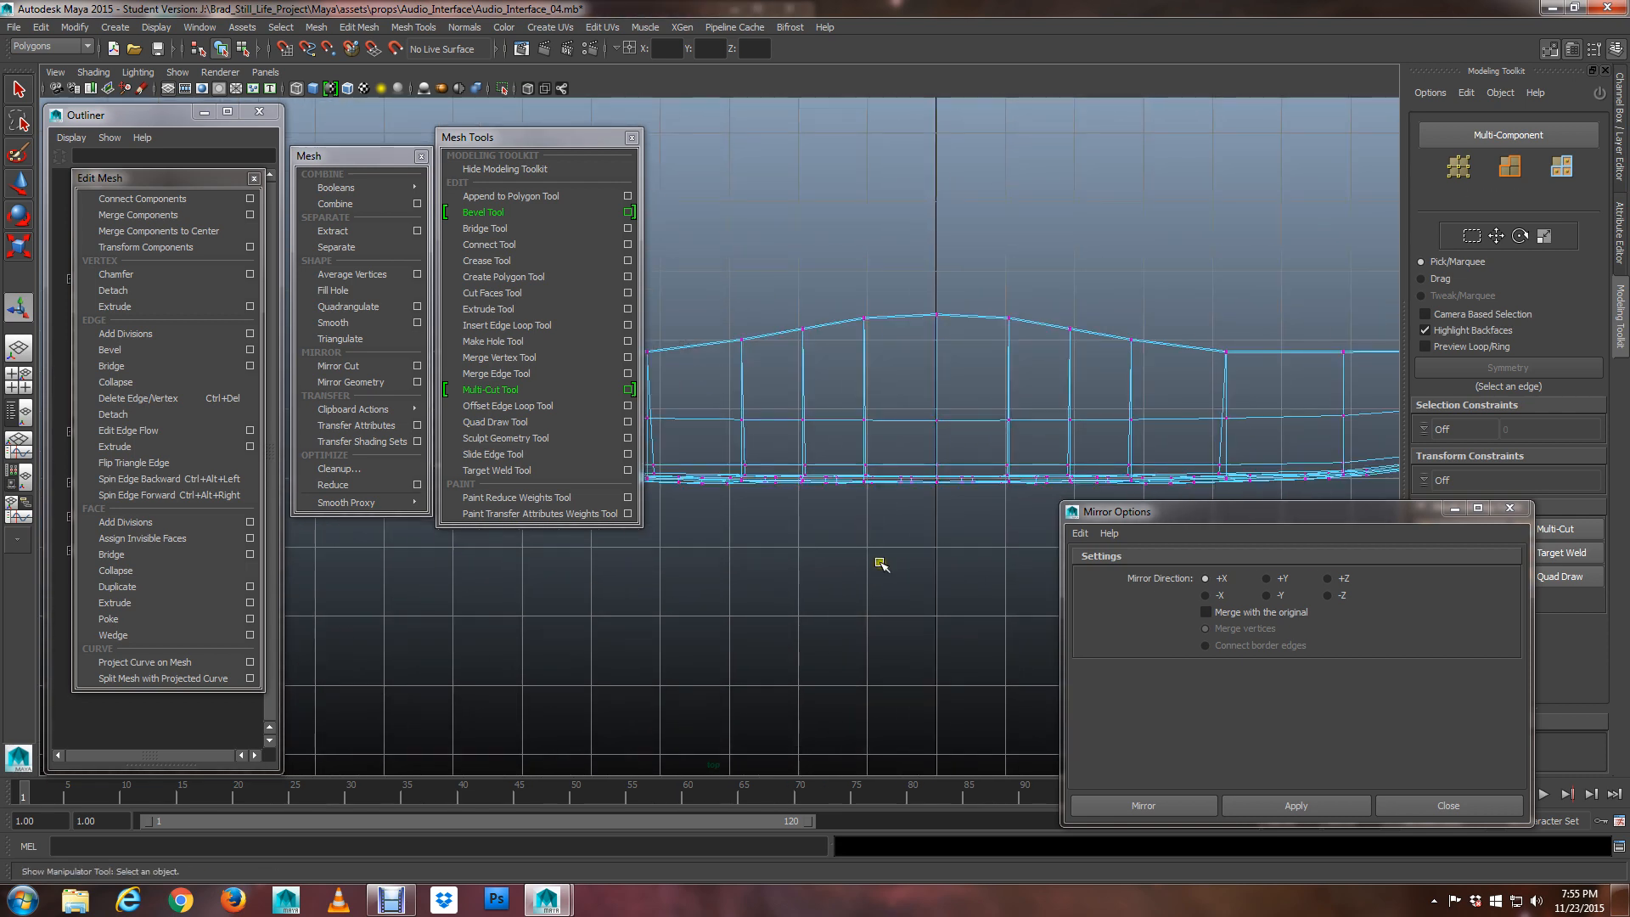
{"action": "scroll", "coordinate": [822, 393], "scroll_direction": "up", "scroll_amount": 5}
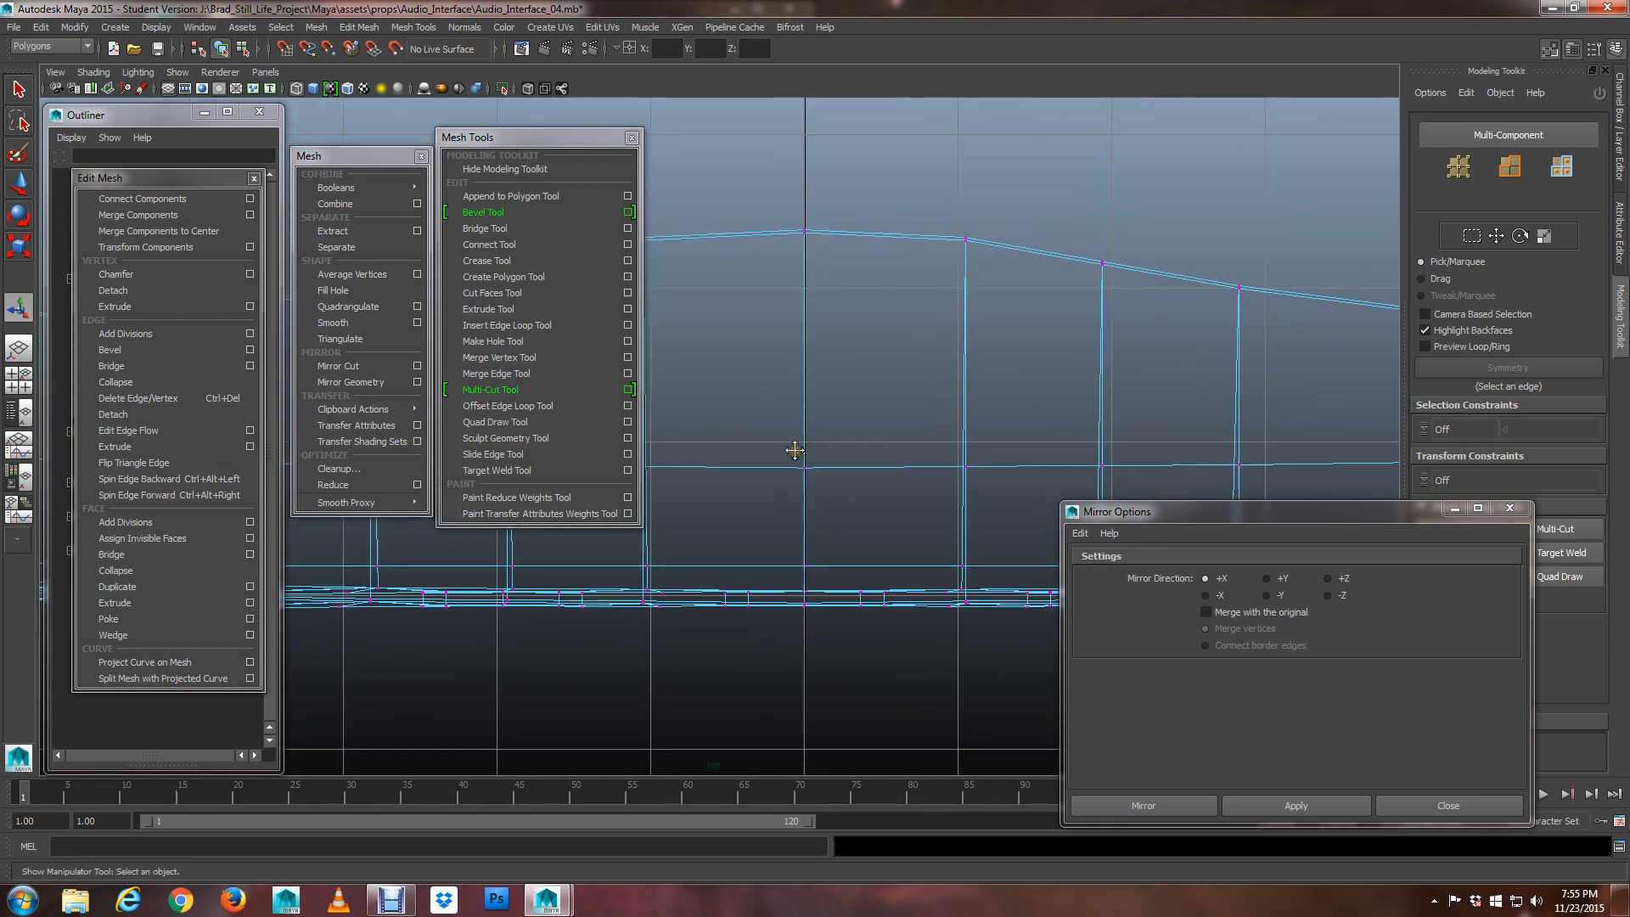
{"action": "key", "text": "q"}
{"action": "left_click_drag", "start_coordinate": [807, 192], "coordinate": [816, 652]}
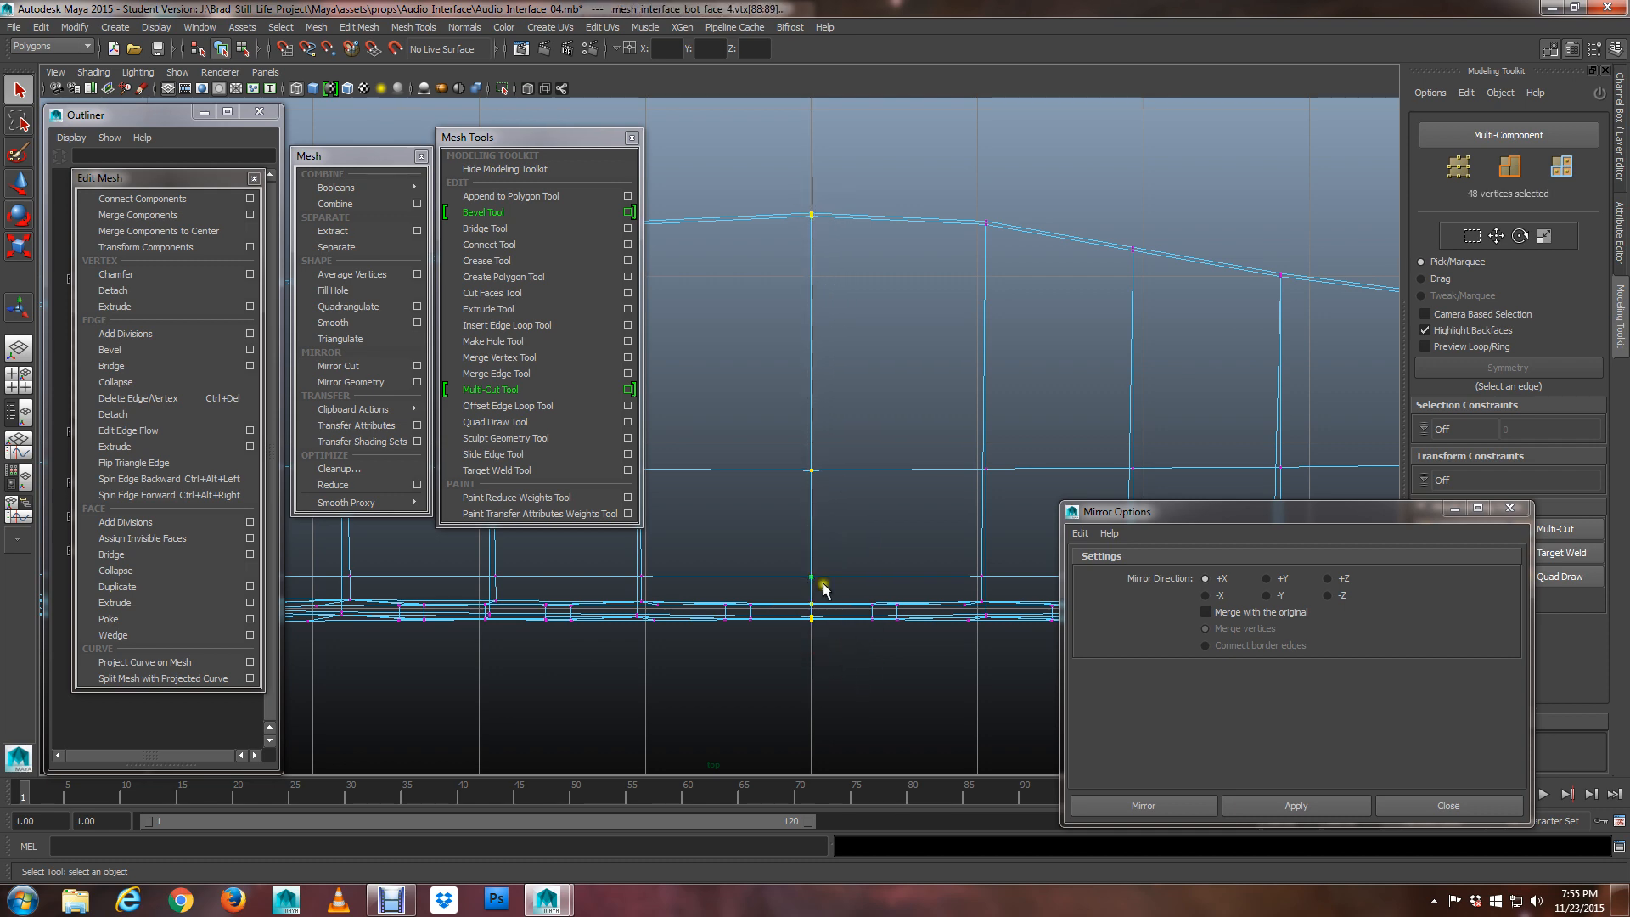
Merge the selected centre-seam vertices with a threshold of 0.0010 and inspect the middle hole in perspective
{"action": "key", "text": "space"}
{"action": "key", "text": "space"}
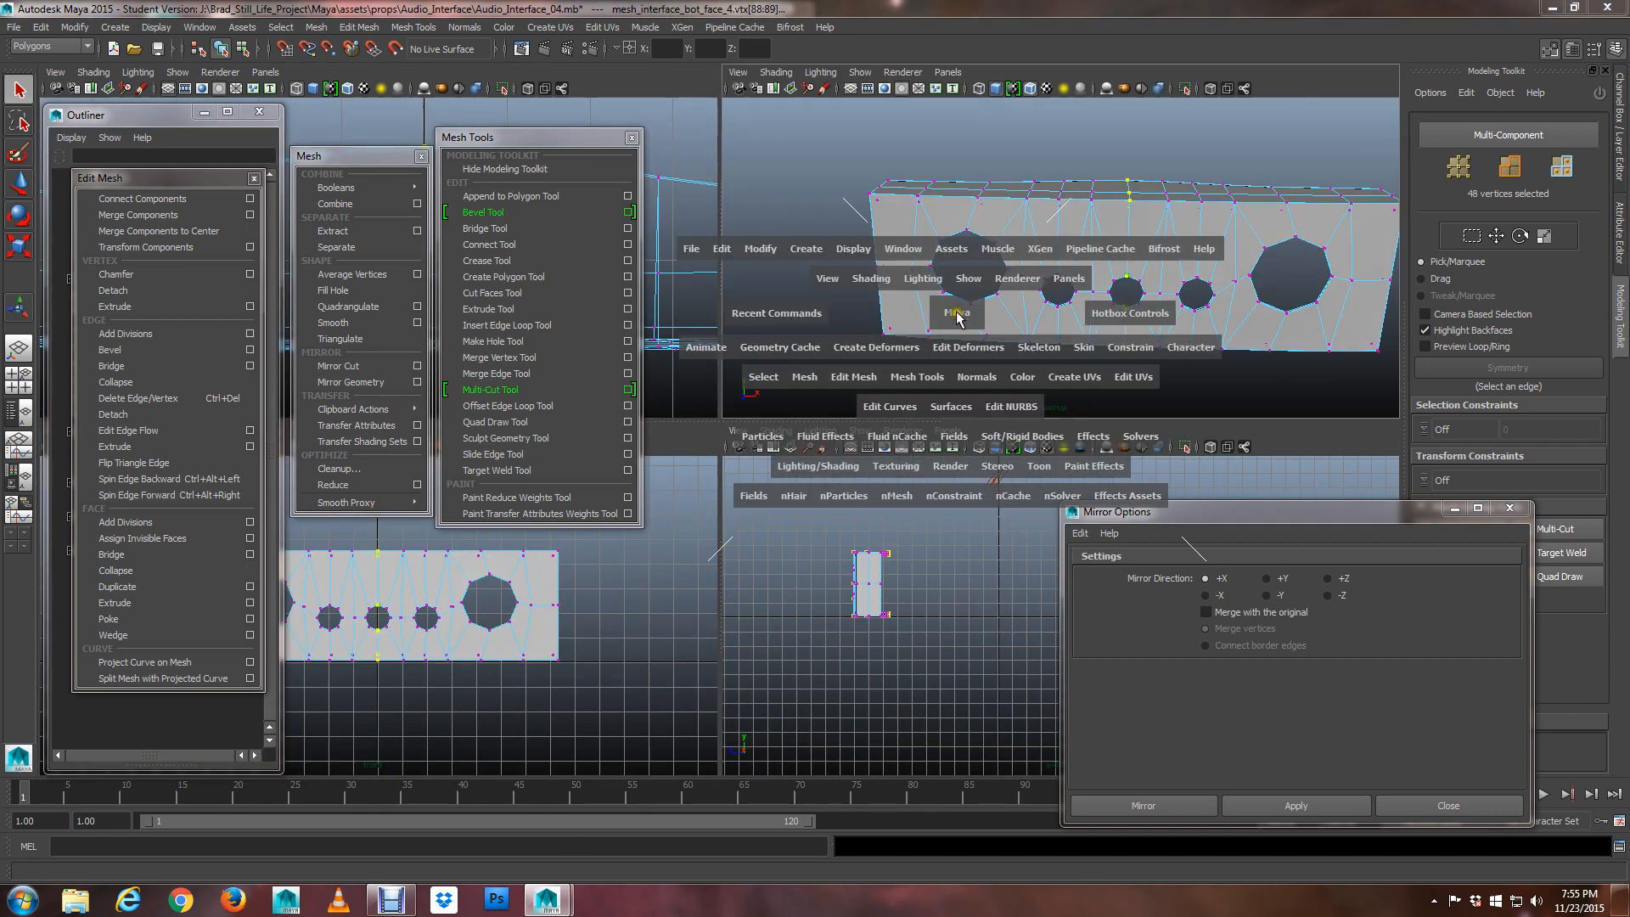
{"action": "scroll", "coordinate": [921, 441], "scroll_direction": "up", "scroll_amount": 5}
{"action": "middle_click_drag", "start_coordinate": [934, 552], "coordinate": [830, 389], "text": "alt"}
{"action": "scroll", "coordinate": [830, 390], "scroll_direction": "up", "scroll_amount": 3}
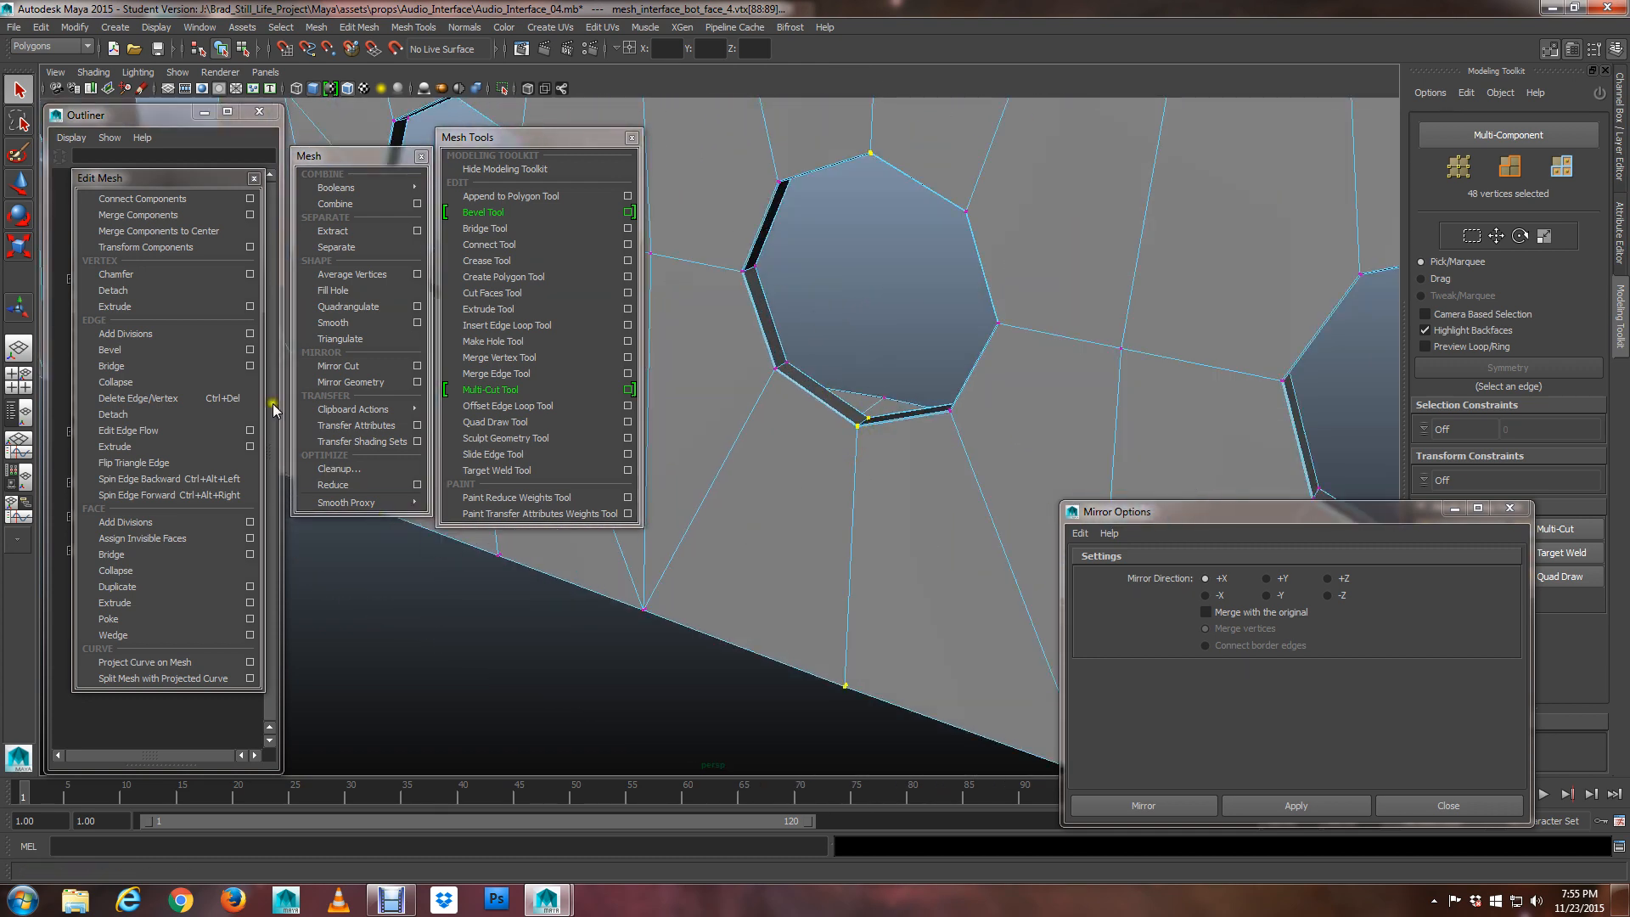
{"action": "left_click", "coordinate": [250, 216]}
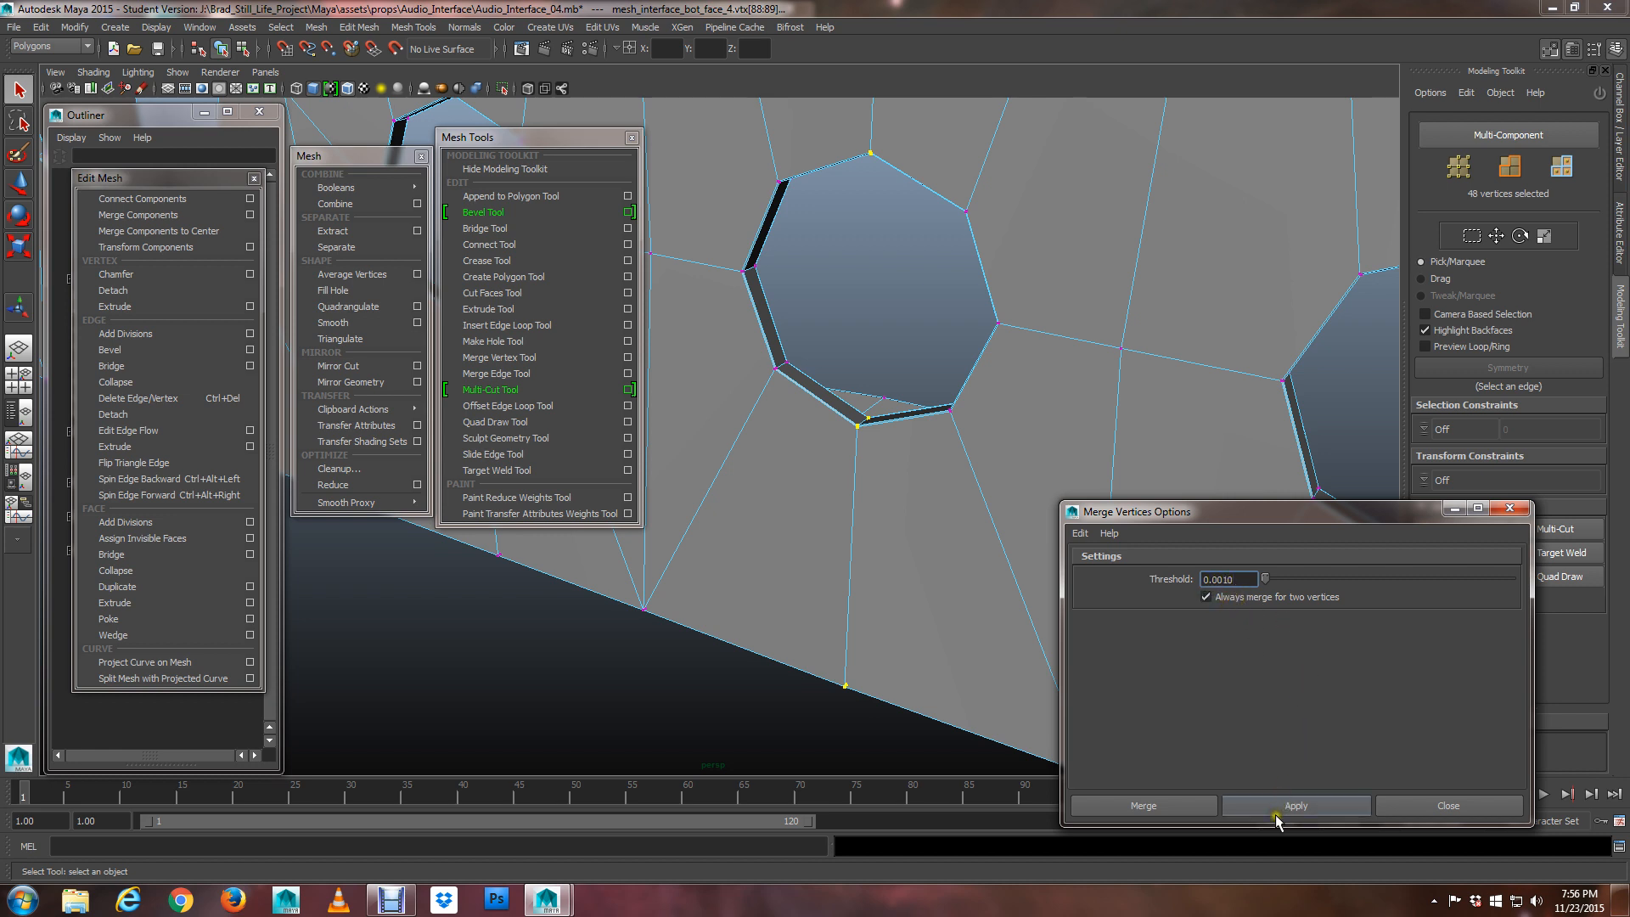
{"action": "scroll", "coordinate": [1000, 356], "scroll_direction": "down", "scroll_amount": 2}
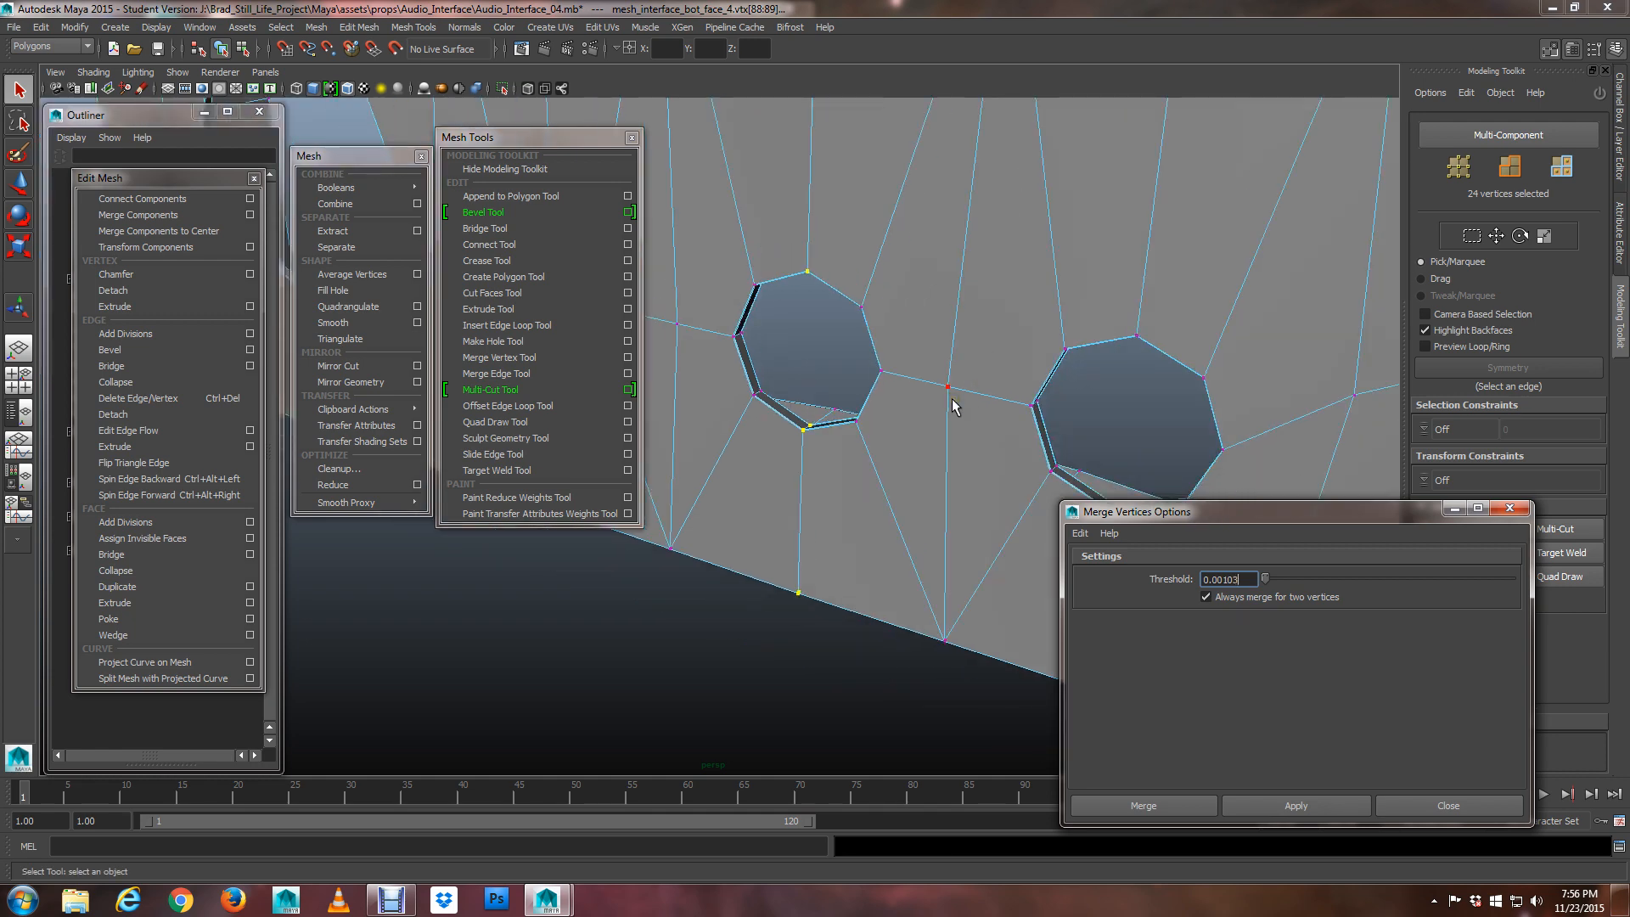
Compare the mirrored mesh around the merged centre seam in smooth preview and in unsmoothed display
{"action": "scroll", "coordinate": [951, 398], "scroll_direction": "down", "scroll_amount": 3}
{"action": "left_click_drag", "start_coordinate": [883, 371], "coordinate": [865, 430], "text": "alt"}
{"action": "key", "text": "3"}
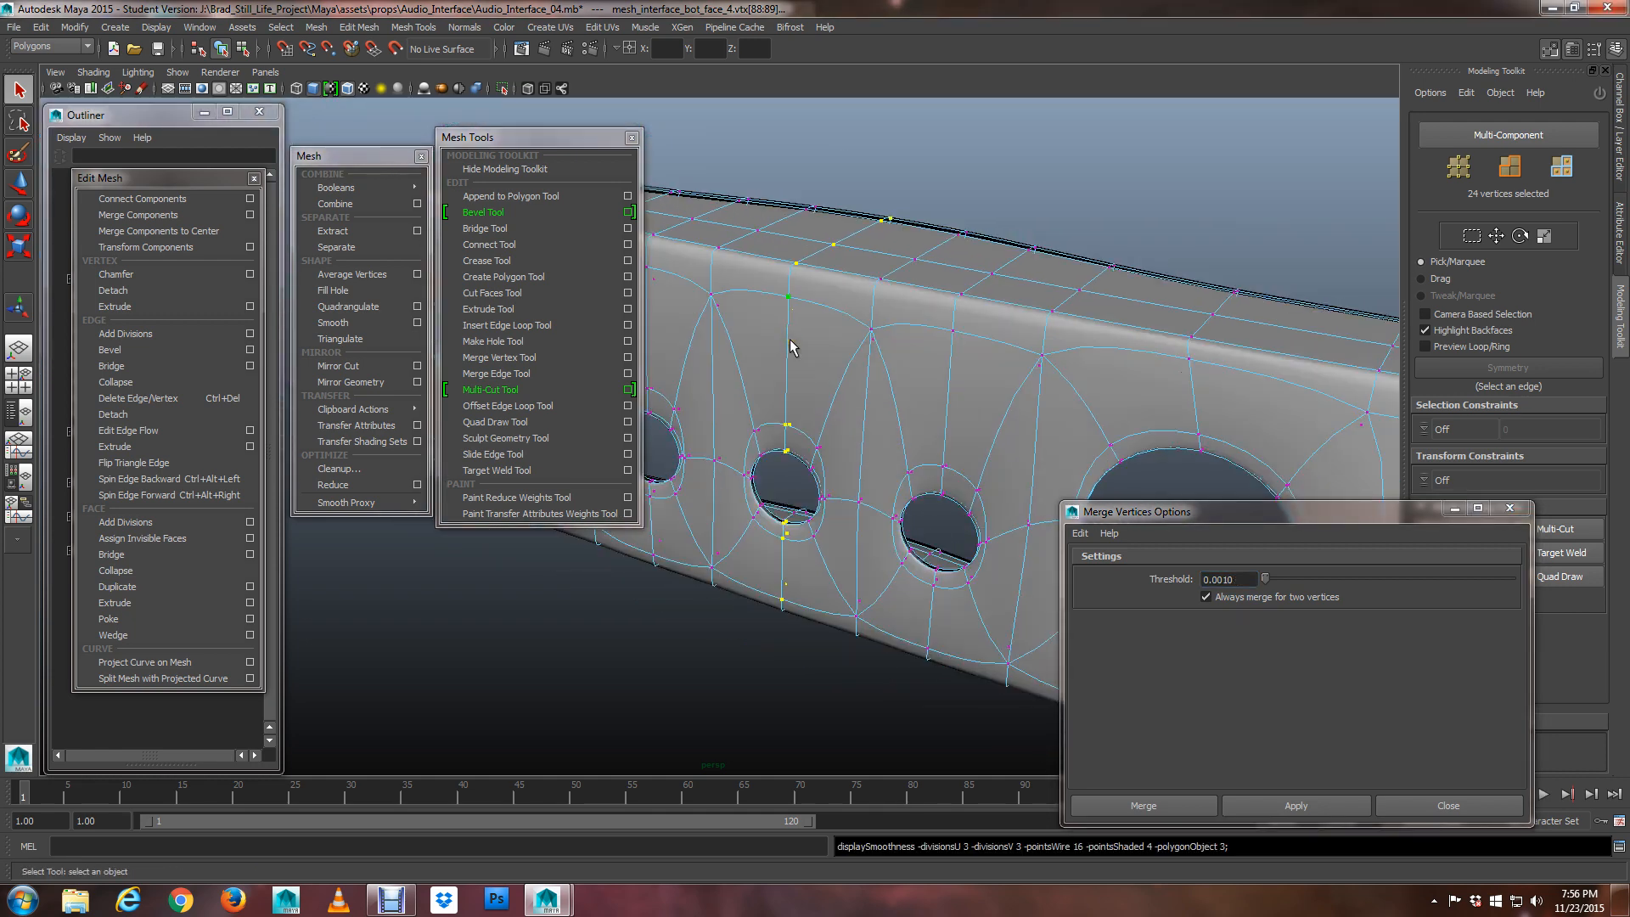
{"action": "left_click_drag", "start_coordinate": [790, 340], "coordinate": [902, 447], "text": "alt"}
{"action": "scroll", "coordinate": [846, 402], "scroll_direction": "down", "scroll_amount": 3}
{"action": "key", "text": "1"}
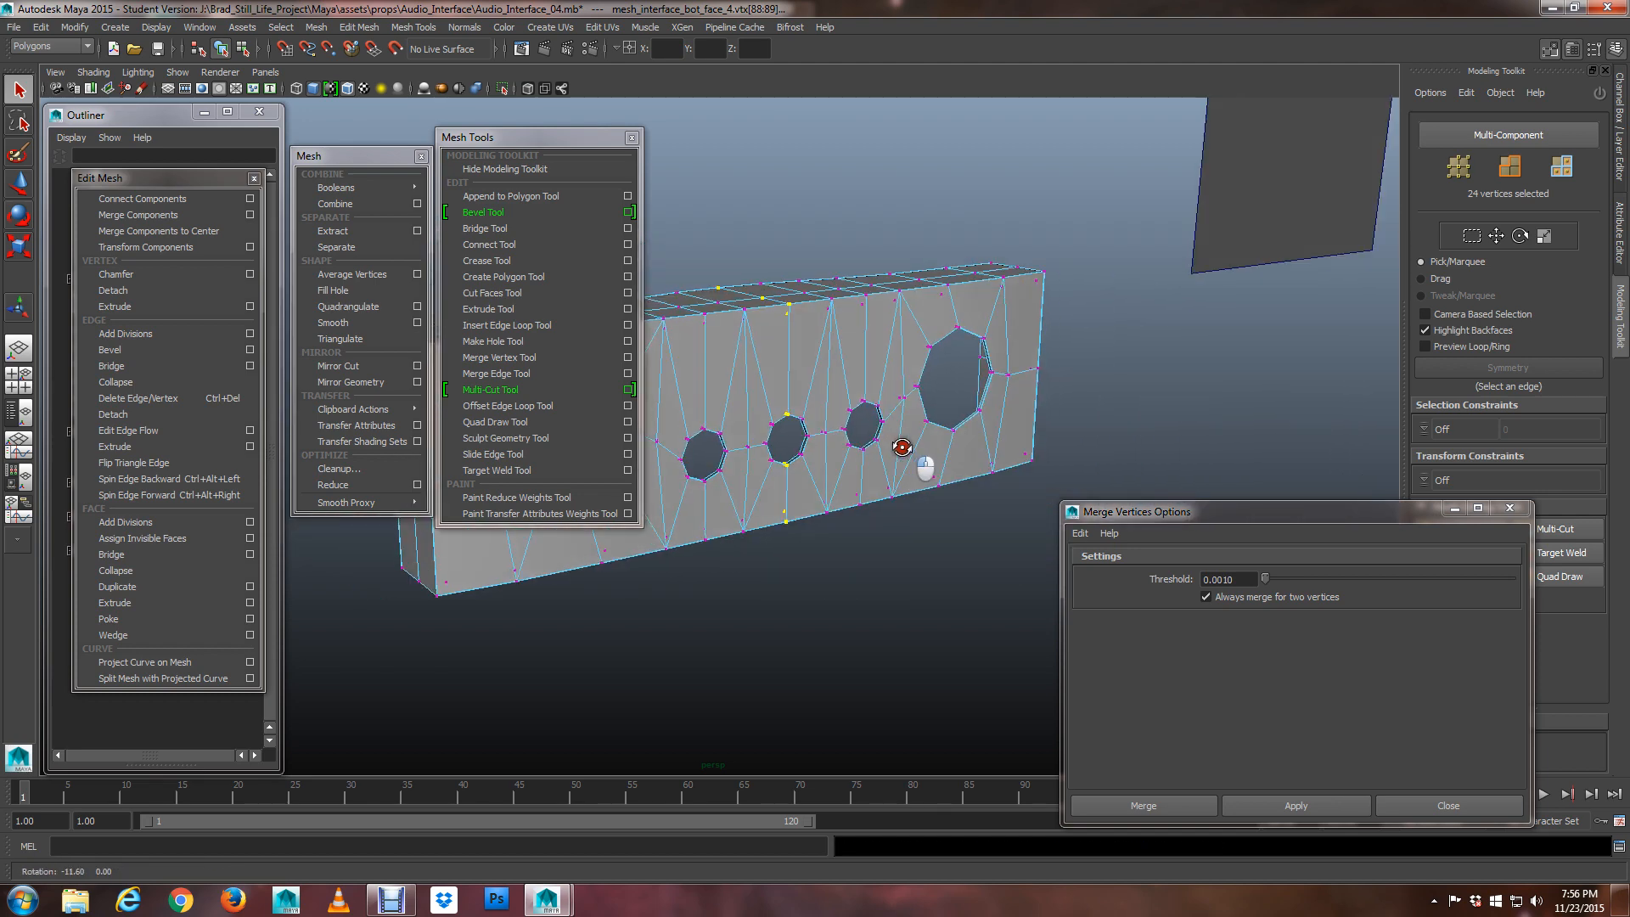
{"action": "key", "text": "3"}
{"action": "scroll", "coordinate": [902, 447], "scroll_direction": "up", "scroll_amount": 3}
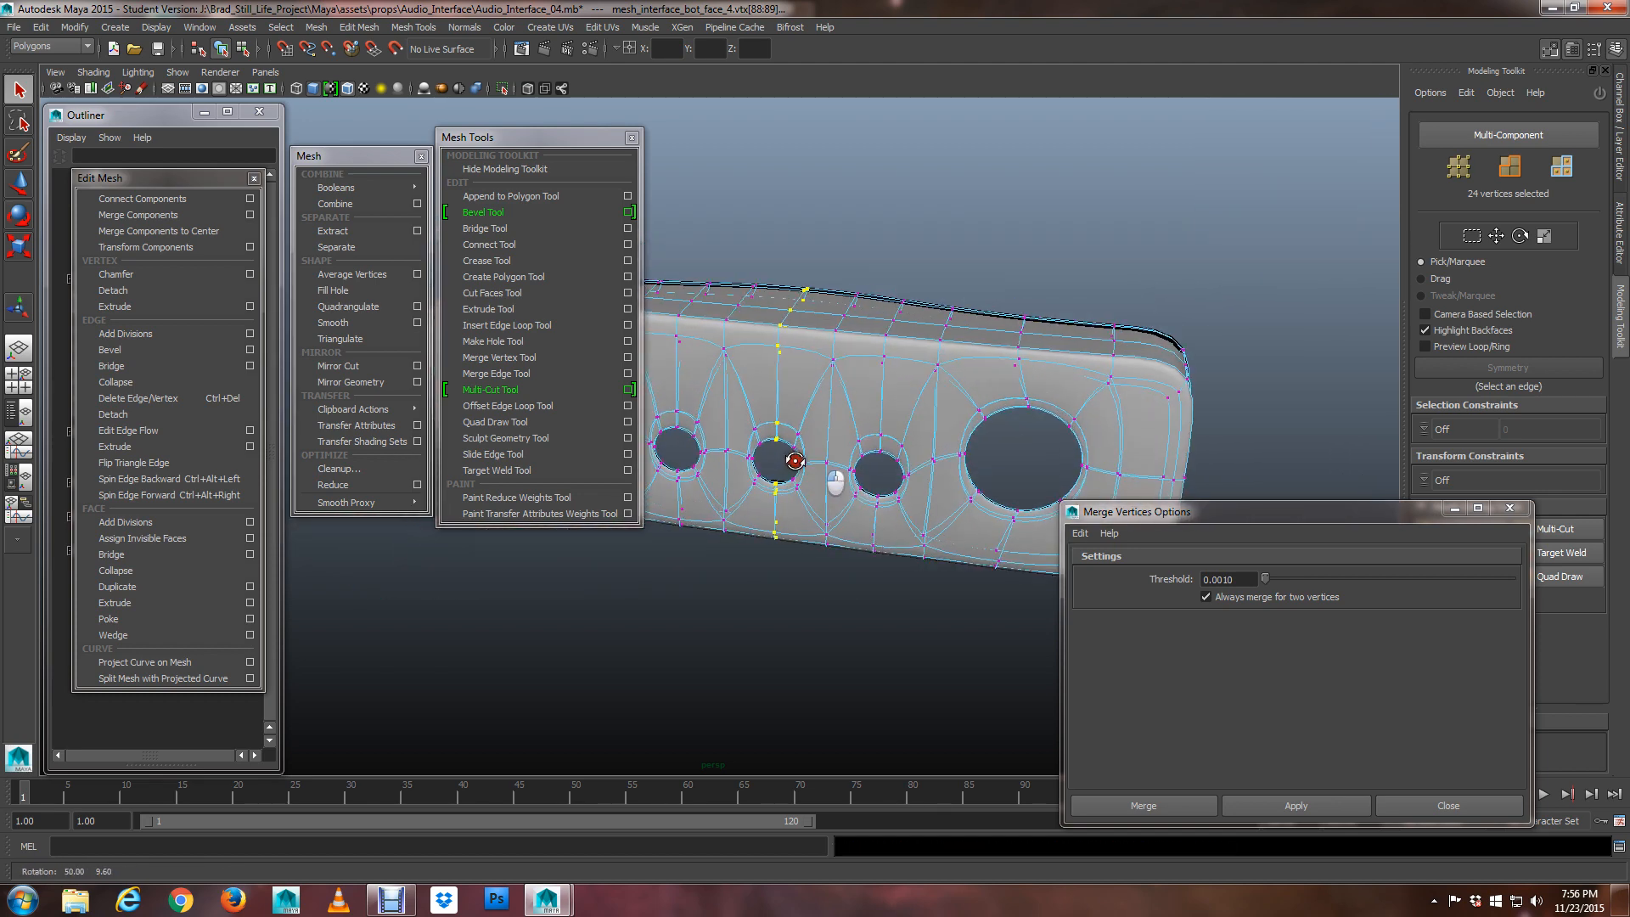
Close the Merge Vertices options and save the scene, continuing past the student version notice
{"action": "left_click", "coordinate": [1501, 510]}
{"action": "left_click_drag", "start_coordinate": [866, 425], "coordinate": [841, 422], "text": "alt"}
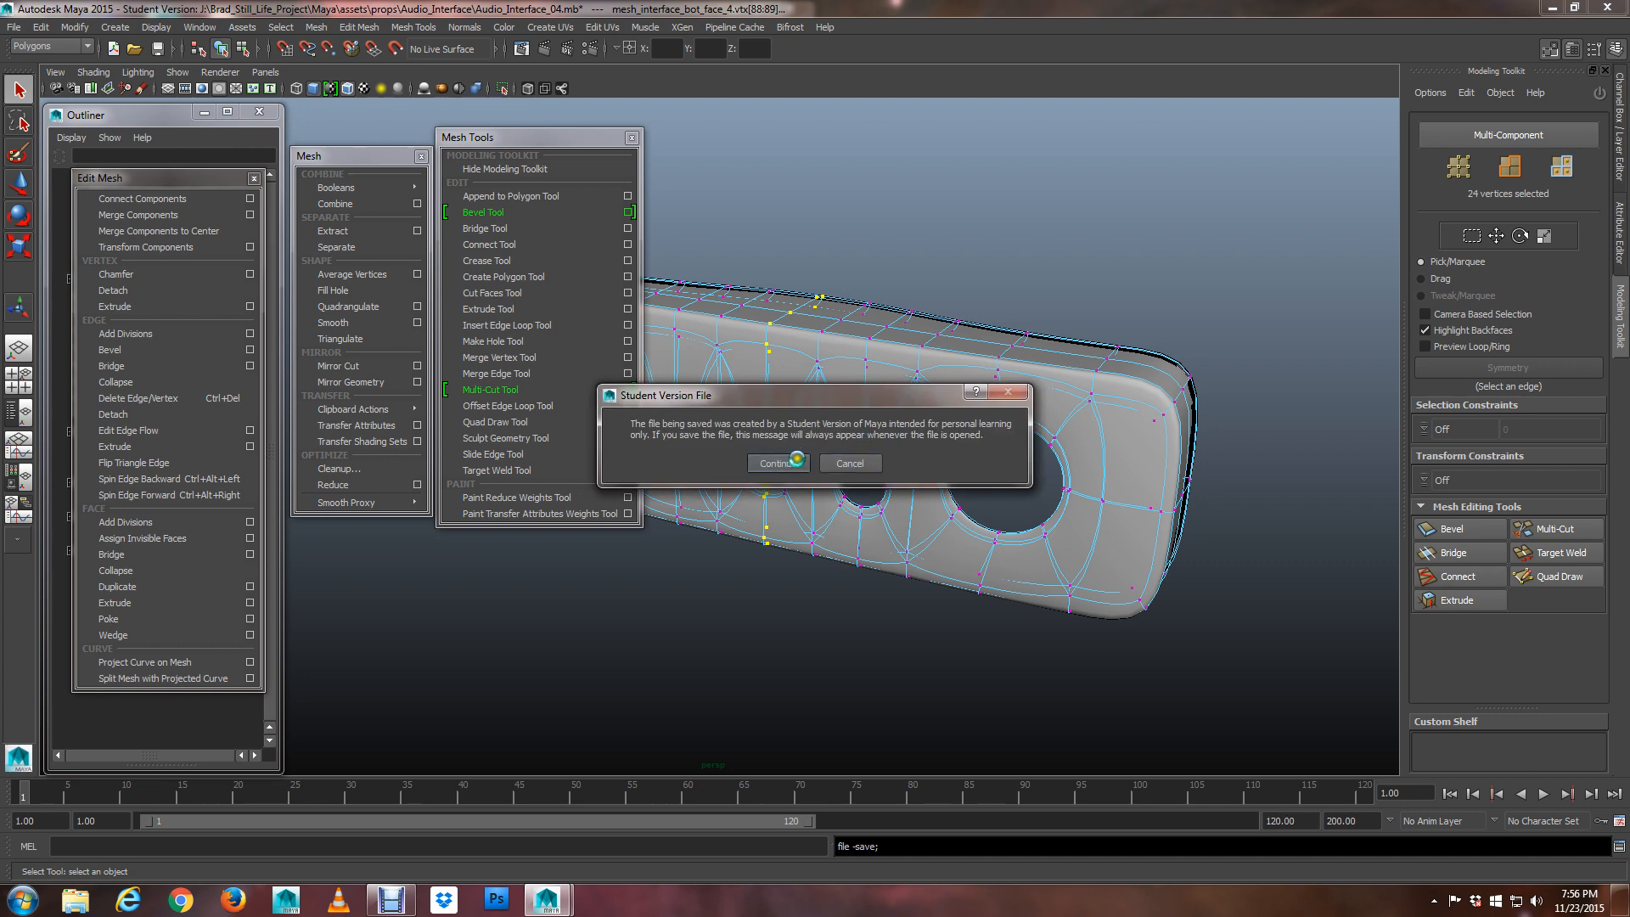
{"action": "middle_click_drag", "start_coordinate": [829, 516], "coordinate": [916, 540], "text": "alt"}
{"action": "scroll", "coordinate": [935, 549], "scroll_direction": "up", "scroll_amount": 5}
{"action": "left_click_drag", "start_coordinate": [934, 550], "coordinate": [891, 552], "text": "alt"}
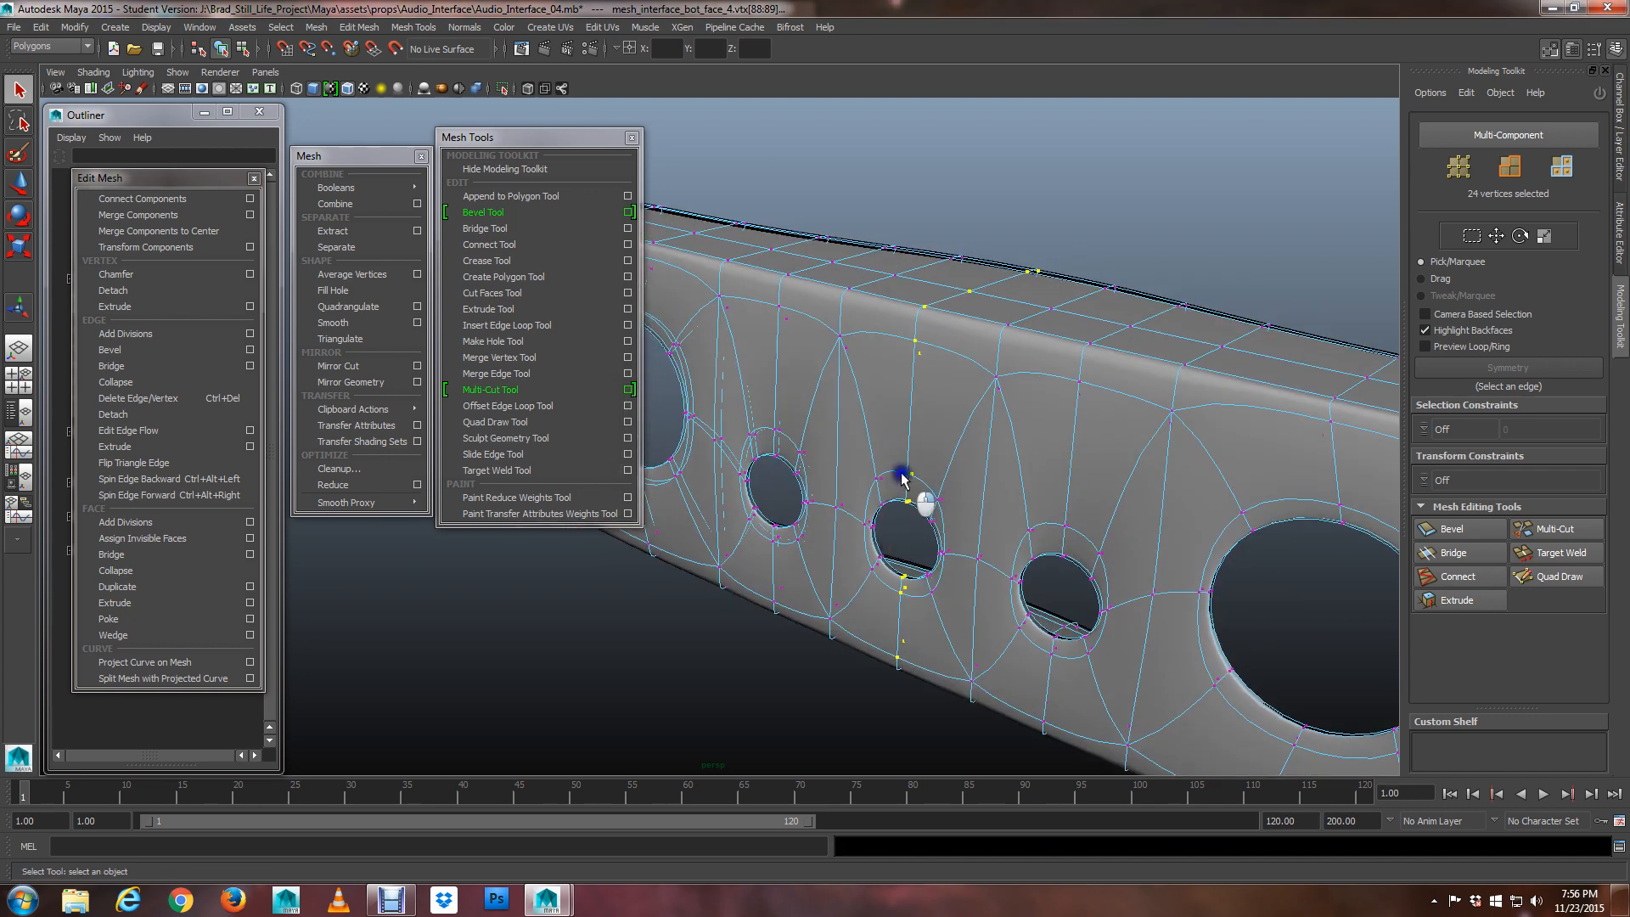
Return the face mesh to object mode, deselect it, and turn off the wireframe overlay on shaded objects
{"action": "right_click_drag", "start_coordinate": [903, 480], "coordinate": [927, 473]}
{"action": "left_click", "coordinate": [838, 705]}
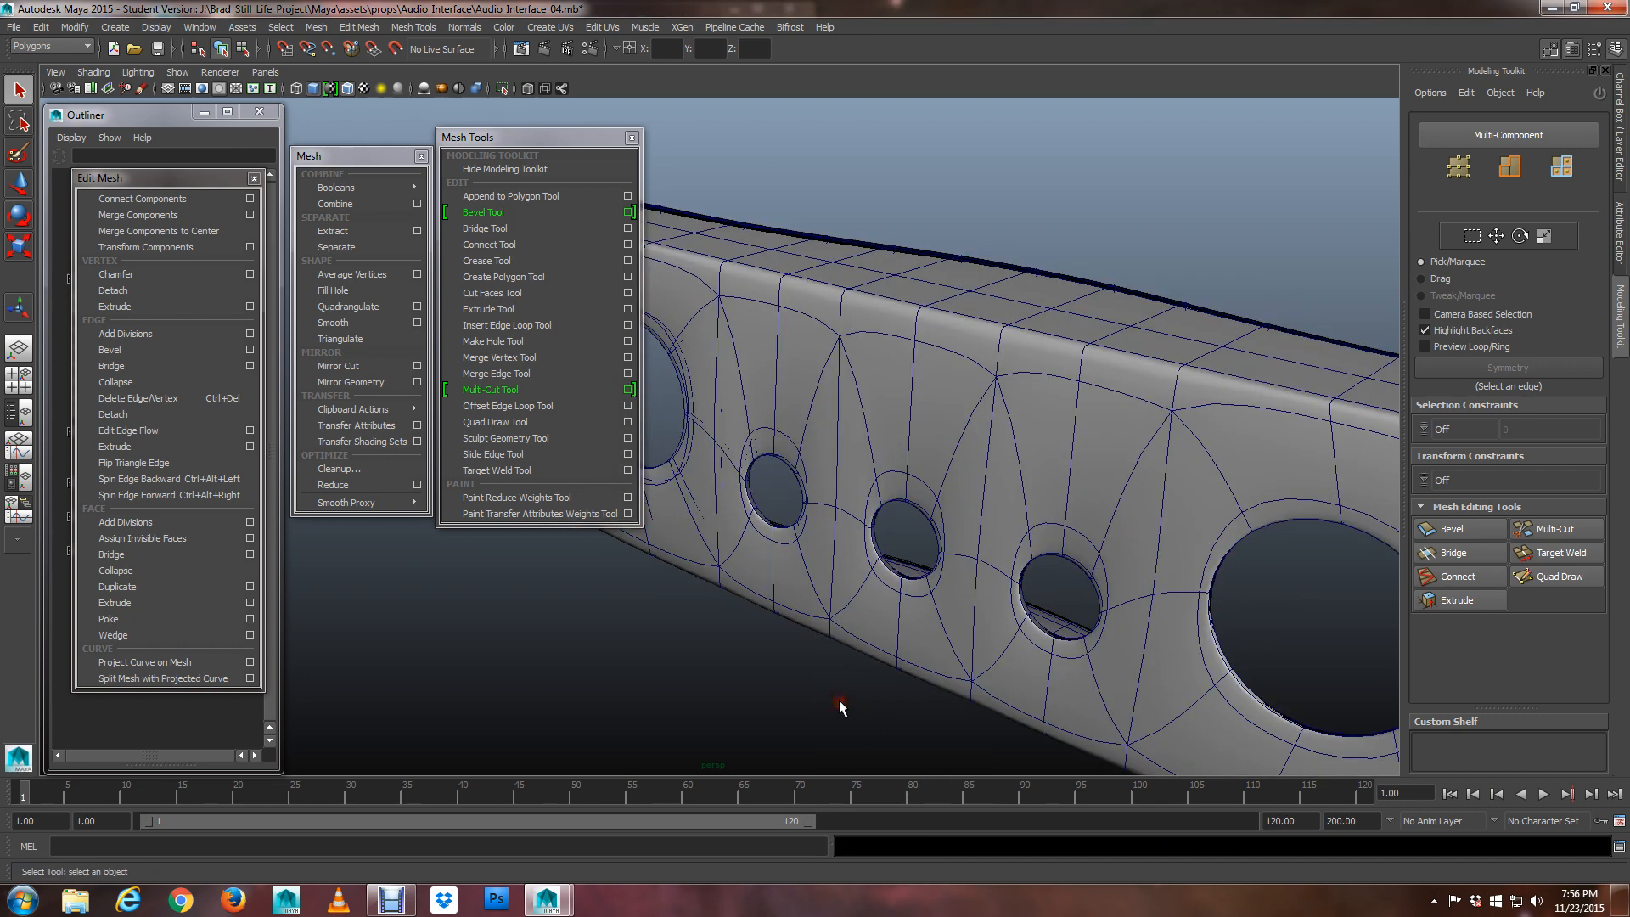
{"action": "left_click_drag", "start_coordinate": [843, 710], "coordinate": [865, 563], "text": "alt"}
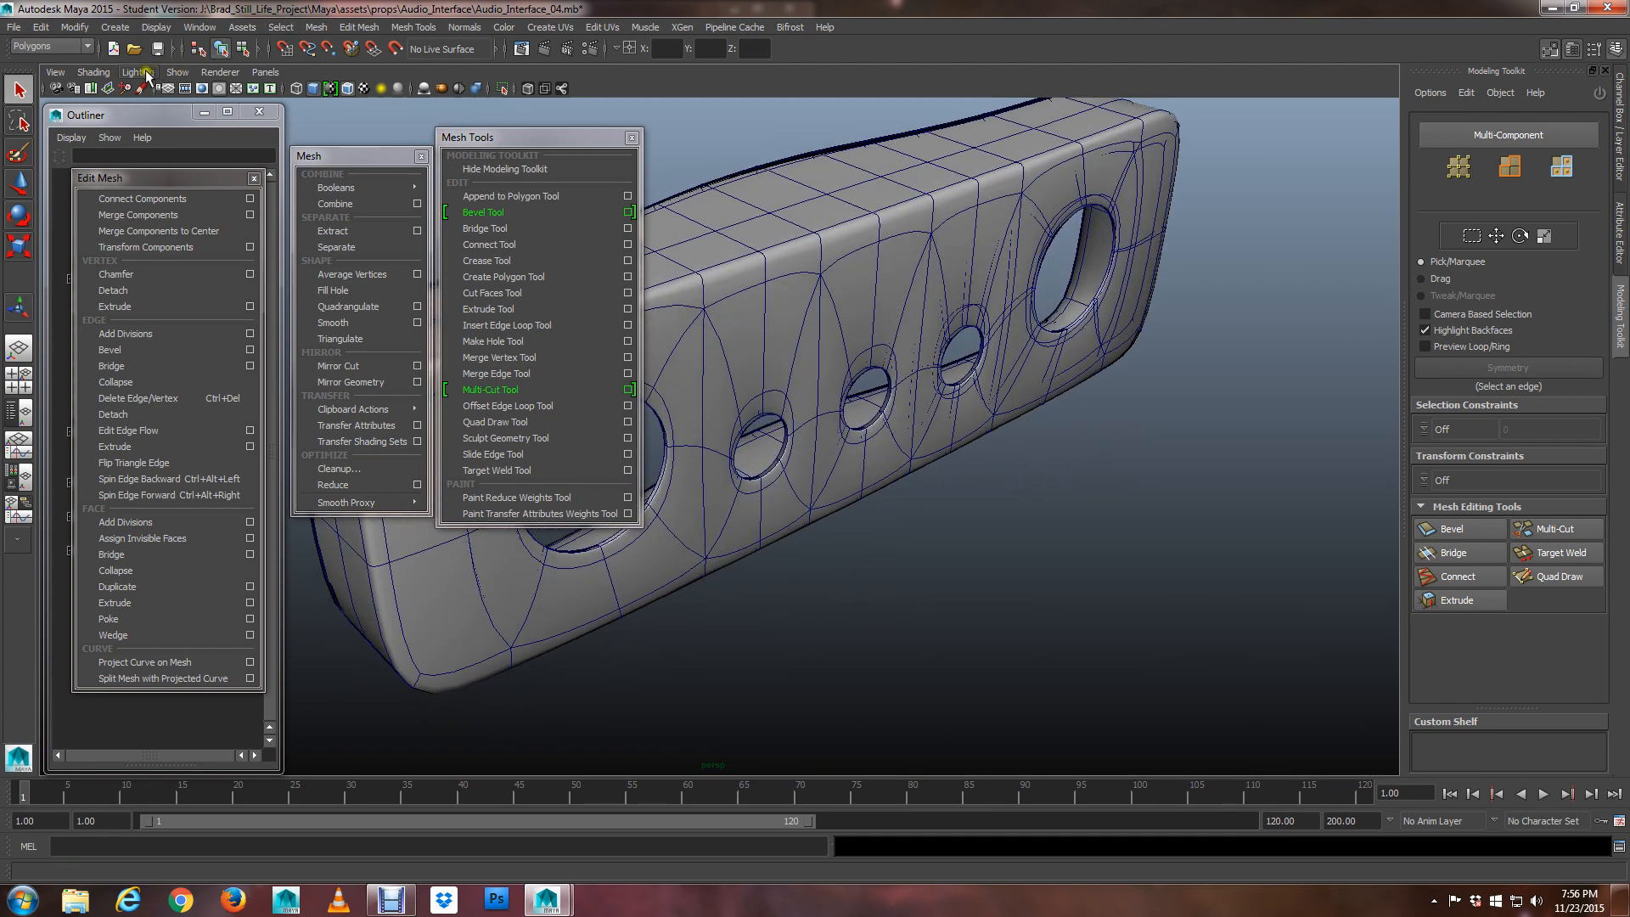
{"action": "left_click", "coordinate": [101, 73]}
{"action": "left_click", "coordinate": [127, 228]}
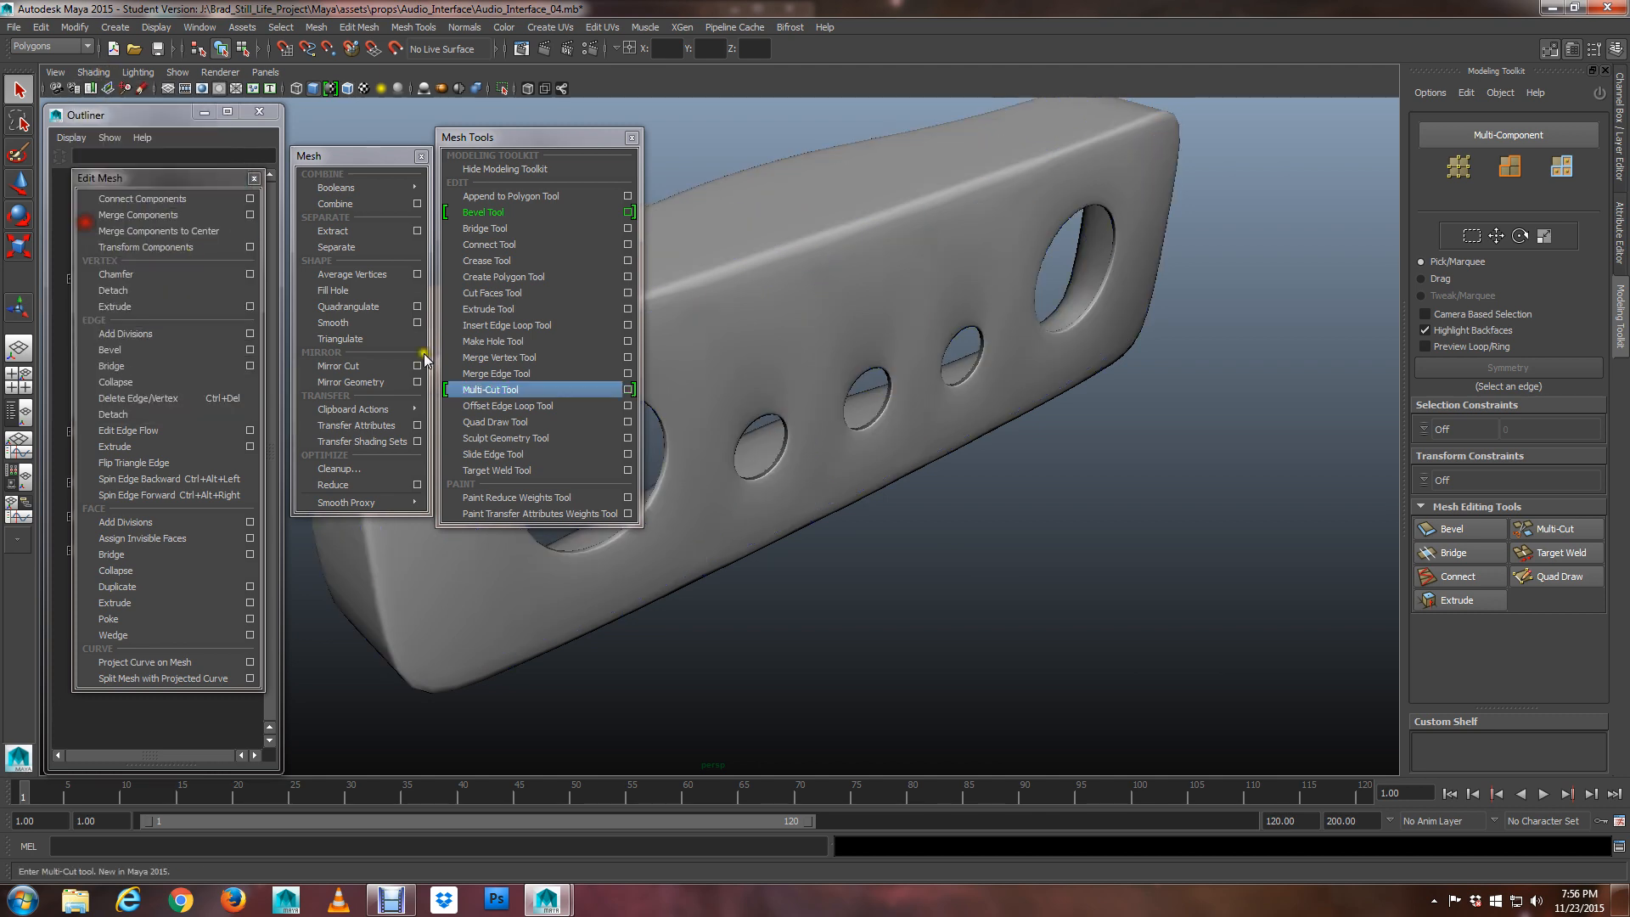
Examine the shading around the holes of the smoothed front face from several angles
{"action": "mouse_move", "coordinate": [1010, 611]}
{"action": "left_mouse_down", "text": "alt"}
{"action": "mouse_move", "coordinate": [1033, 589]}
{"action": "mouse_move", "coordinate": [937, 551]}
{"action": "mouse_move", "coordinate": [782, 596]}
{"action": "mouse_move", "coordinate": [827, 564]}
{"action": "mouse_move", "coordinate": [803, 603]}
{"action": "left_mouse_up", "text": "alt"}
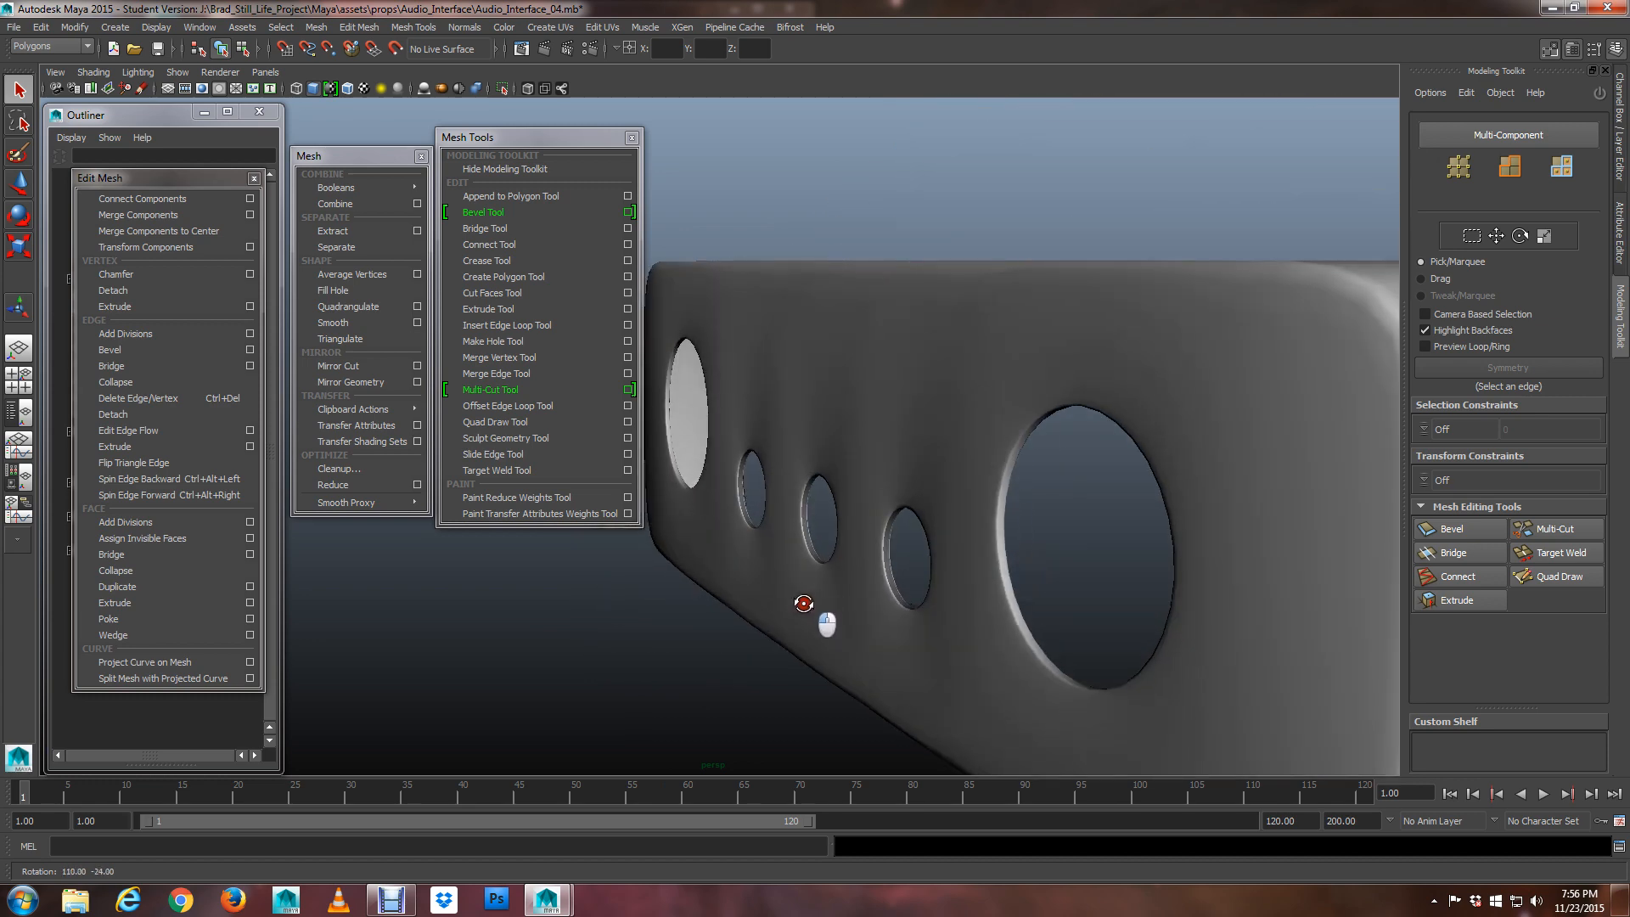
{"action": "mouse_move", "coordinate": [836, 460]}
{"action": "left_mouse_down", "text": "alt"}
{"action": "mouse_move", "coordinate": [851, 473]}
{"action": "mouse_move", "coordinate": [837, 451]}
{"action": "left_mouse_up", "text": "alt"}
{"action": "left_click", "coordinate": [837, 390]}
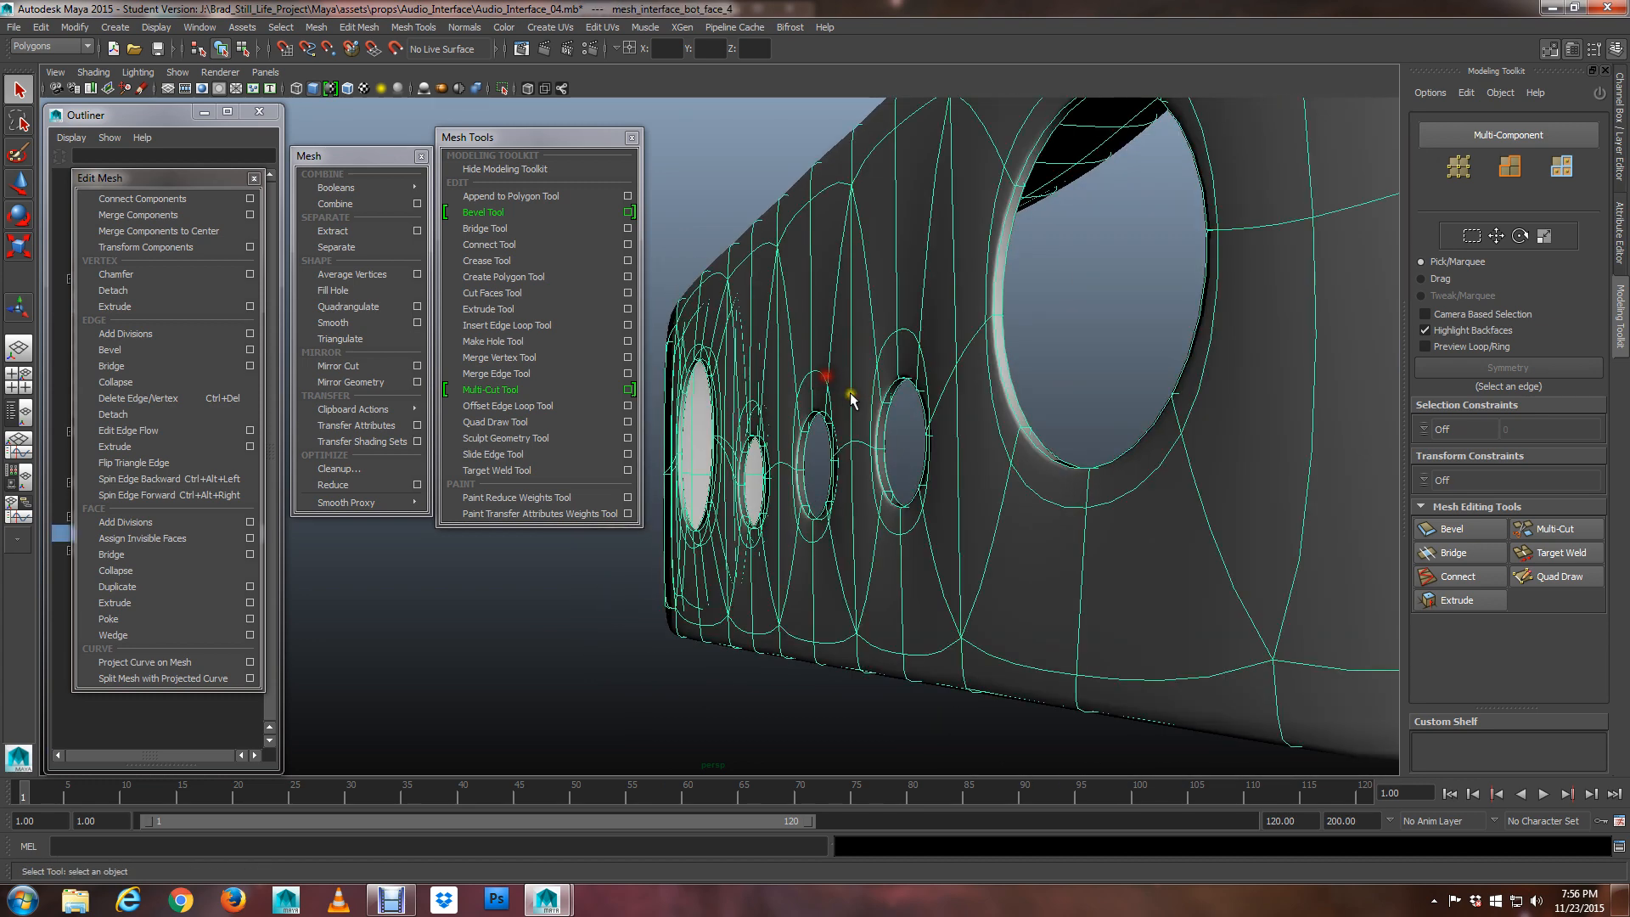
{"action": "left_click_drag", "start_coordinate": [837, 390], "coordinate": [938, 409], "text": "alt"}
{"action": "key", "text": "1"}
{"action": "key", "text": "3"}
{"action": "left_click", "coordinate": [1105, 670]}
{"action": "left_click_drag", "start_coordinate": [971, 486], "coordinate": [926, 597], "text": "alt"}
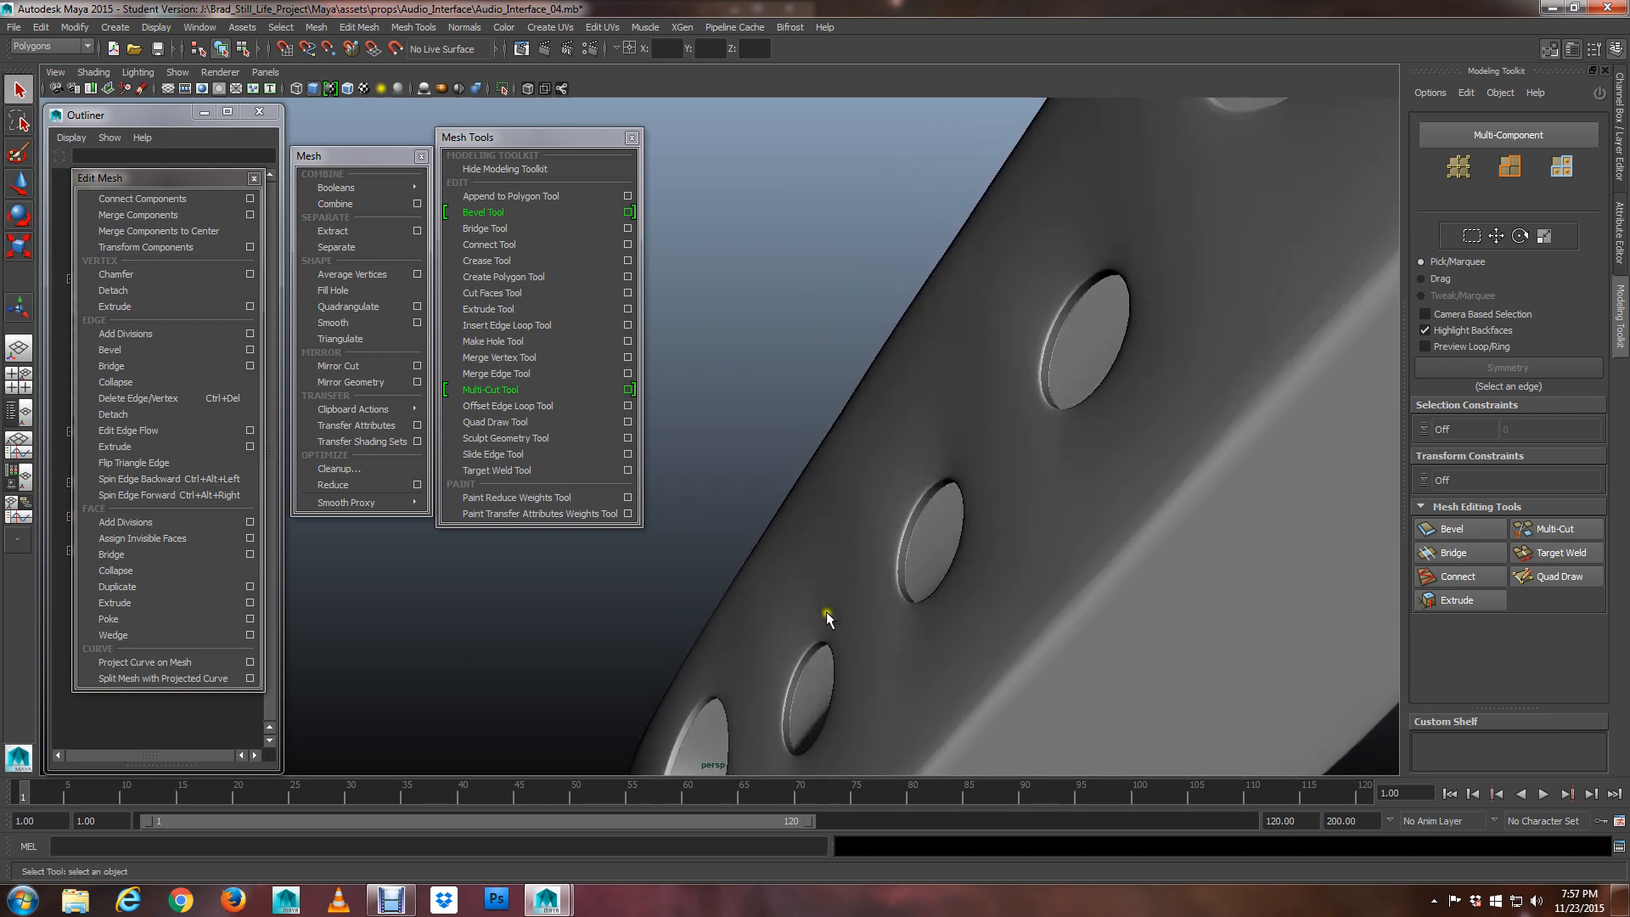
{"action": "left_click_drag", "start_coordinate": [923, 495], "coordinate": [964, 553], "text": "alt"}
{"action": "left_click", "coordinate": [836, 516]}
Compare the whole front face mesh in unsmoothed display and in smooth preview
{"action": "key", "text": "1"}
{"action": "scroll", "coordinate": [845, 502], "scroll_direction": "up", "scroll_amount": 8}
{"action": "scroll", "coordinate": [964, 552], "scroll_direction": "down", "scroll_amount": 4}
{"action": "middle_click_drag", "start_coordinate": [979, 603], "coordinate": [936, 572], "text": "alt"}
{"action": "left_click_drag", "start_coordinate": [935, 572], "coordinate": [1066, 598], "text": "alt"}
{"action": "key", "text": "1"}
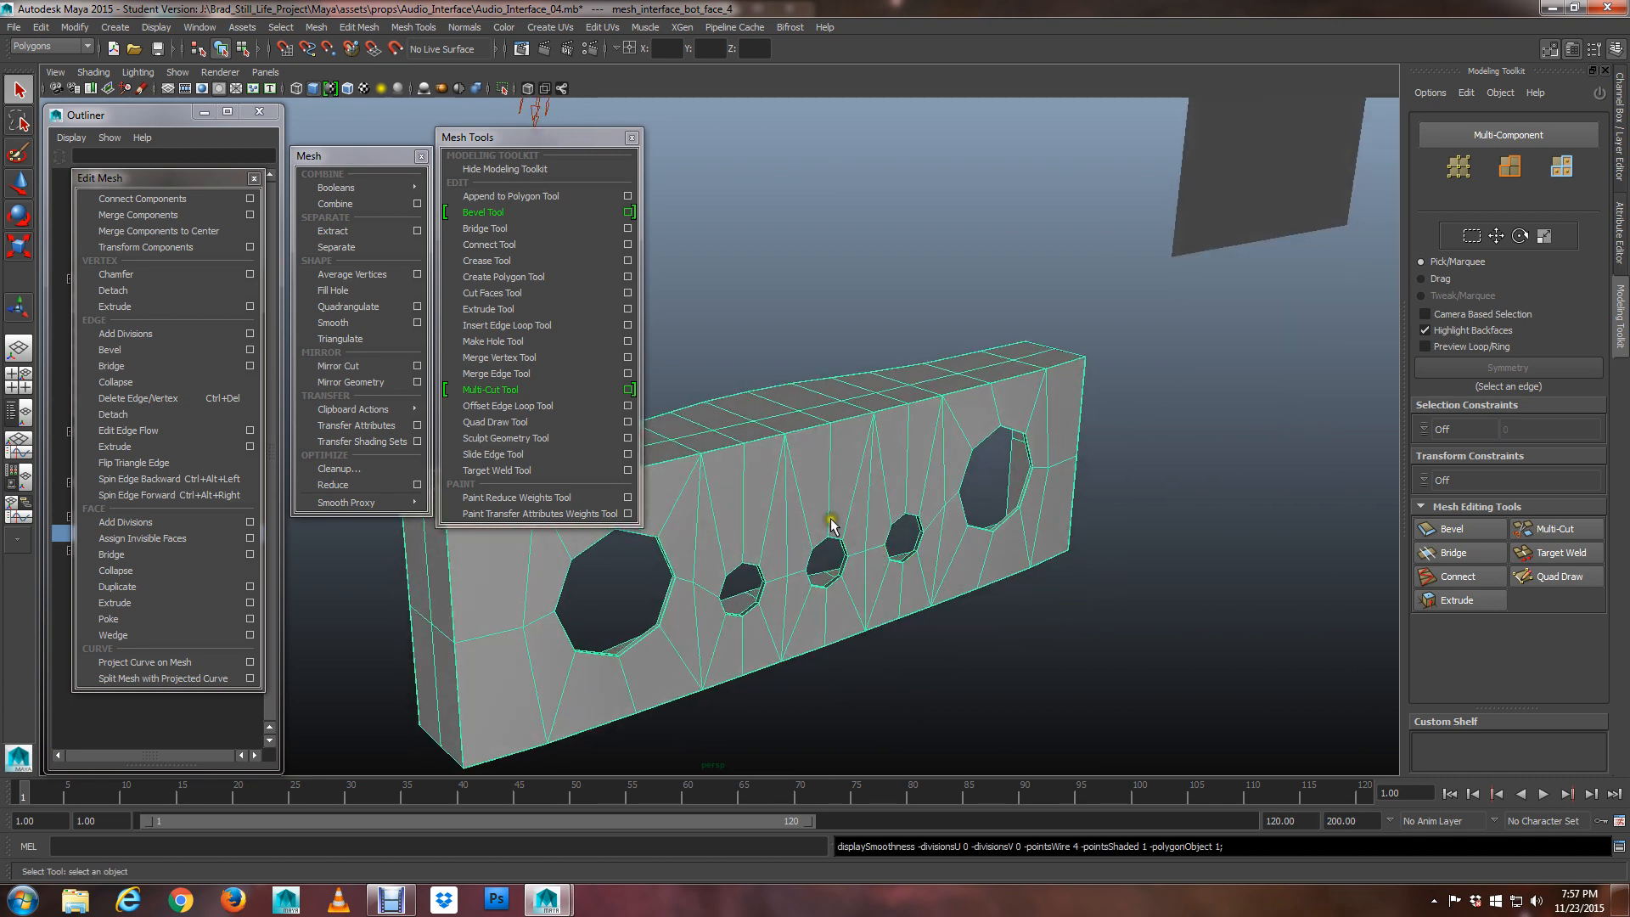
{"action": "middle_click_drag", "start_coordinate": [829, 520], "coordinate": [909, 564], "text": "alt"}
{"action": "scroll", "coordinate": [905, 572], "scroll_direction": "down", "scroll_amount": 3}
{"action": "left_click_drag", "start_coordinate": [904, 573], "coordinate": [996, 501], "text": "alt"}
{"action": "key", "text": "3"}
{"action": "left_click", "coordinate": [957, 516]}
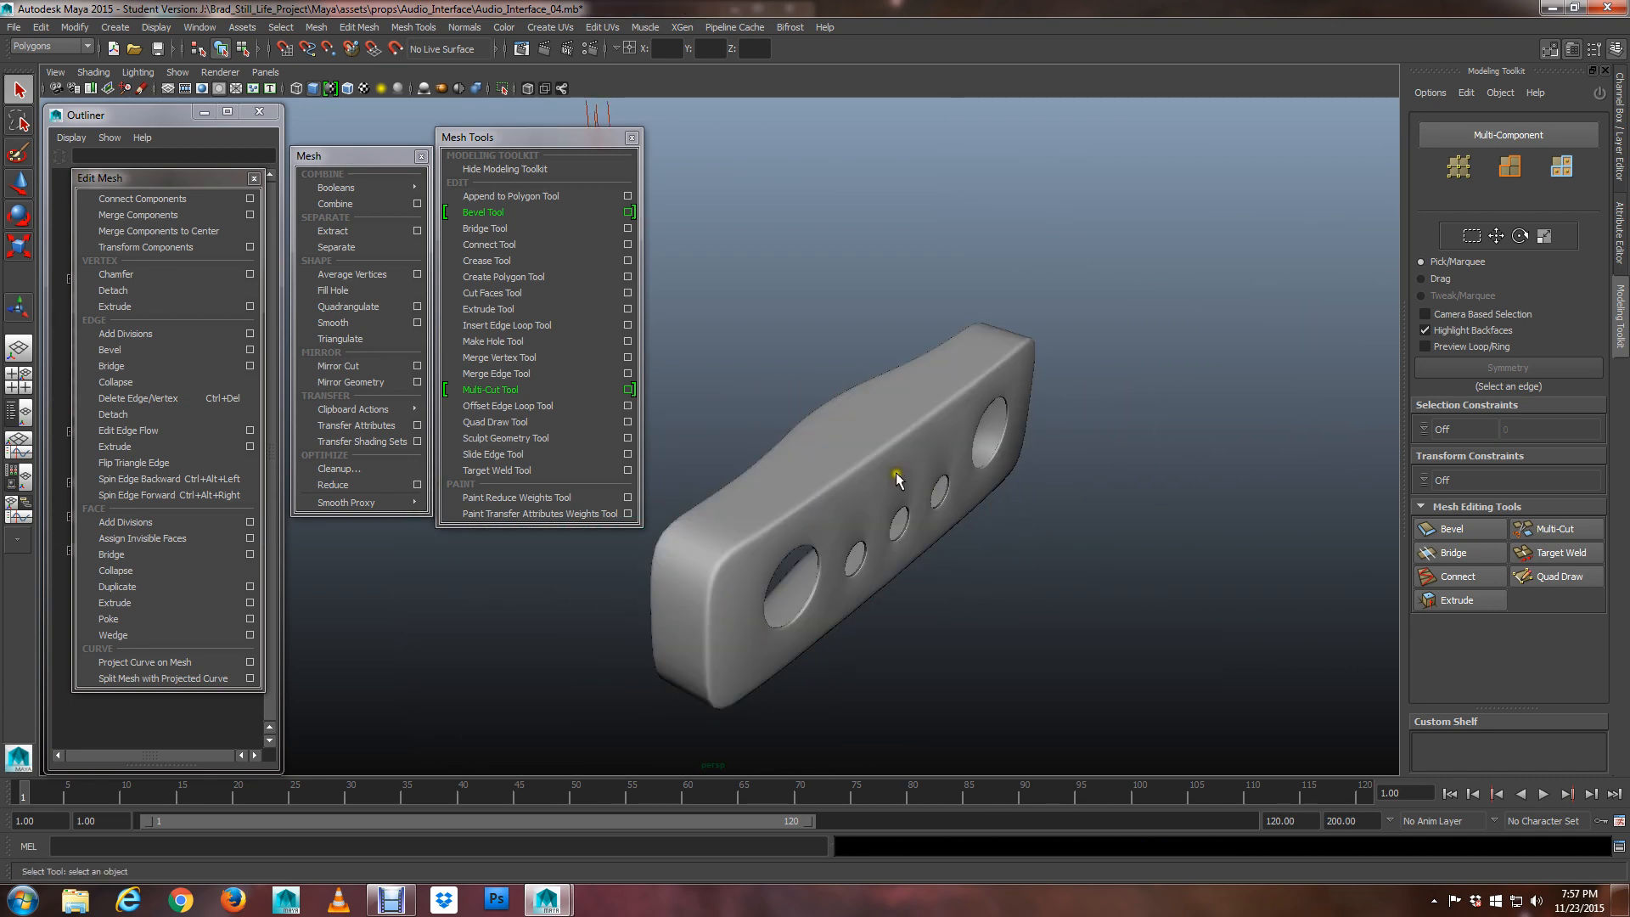
{"action": "mouse_move", "coordinate": [902, 485]}
{"action": "left_mouse_down", "text": "alt"}
{"action": "mouse_move", "coordinate": [884, 517]}
{"action": "mouse_move", "coordinate": [879, 497]}
{"action": "left_mouse_up", "text": "alt"}
{"action": "left_click", "coordinate": [879, 498]}
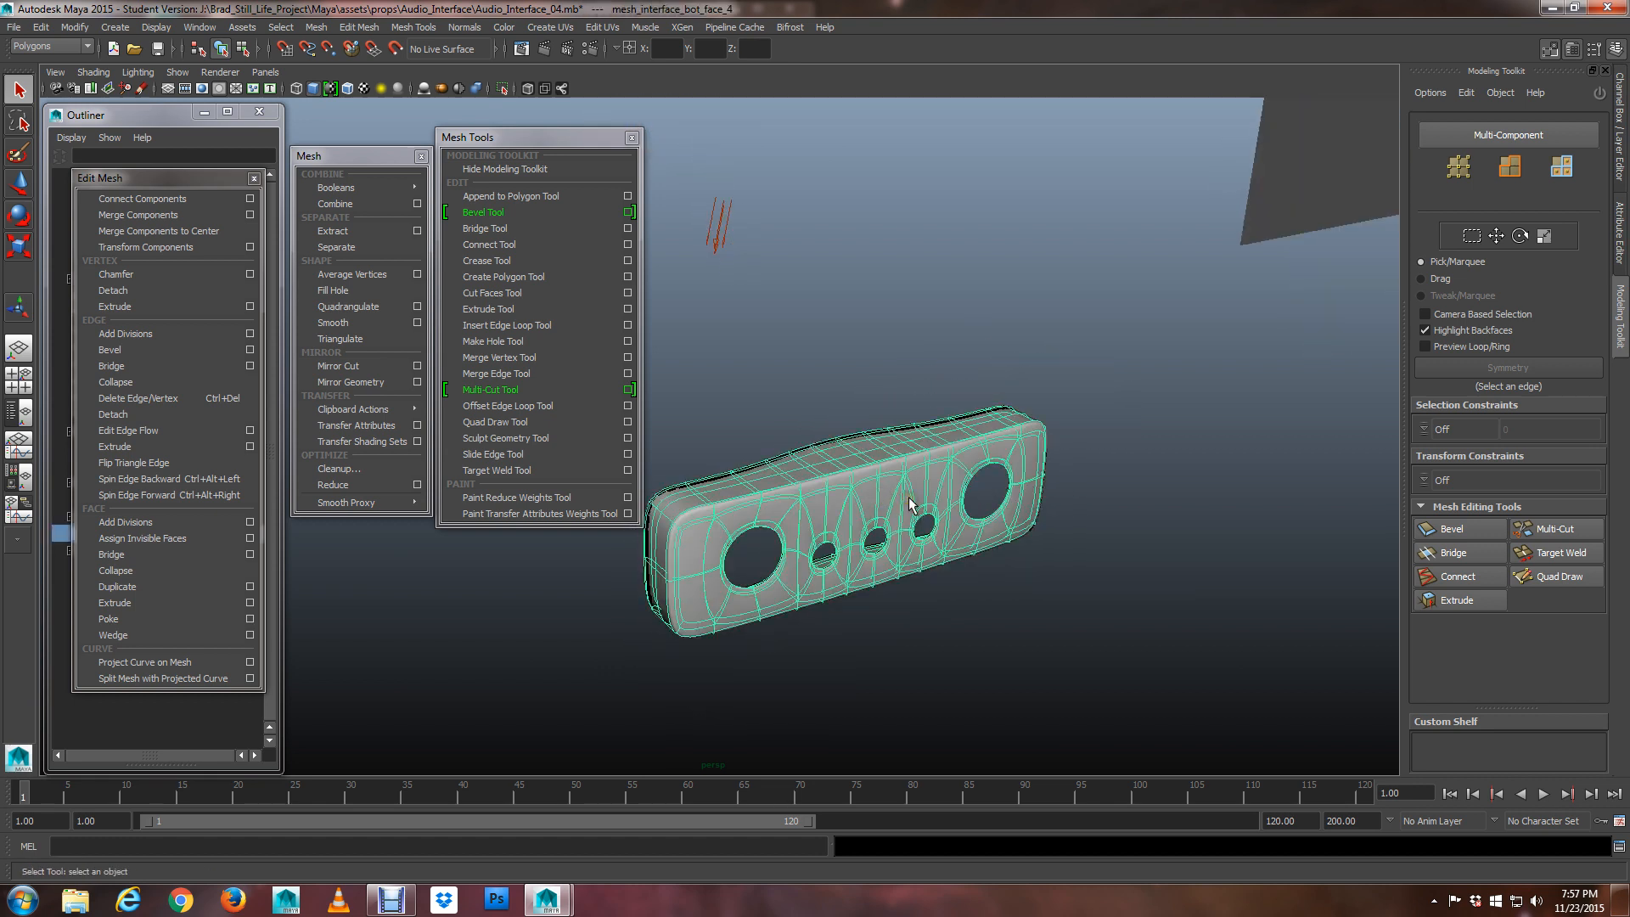
Uncover the Outliner by moving the Edit Mesh window aside, and examine the unsmoothed edges of the small holes up close
{"action": "left_click_drag", "start_coordinate": [144, 180], "coordinate": [397, 214]}
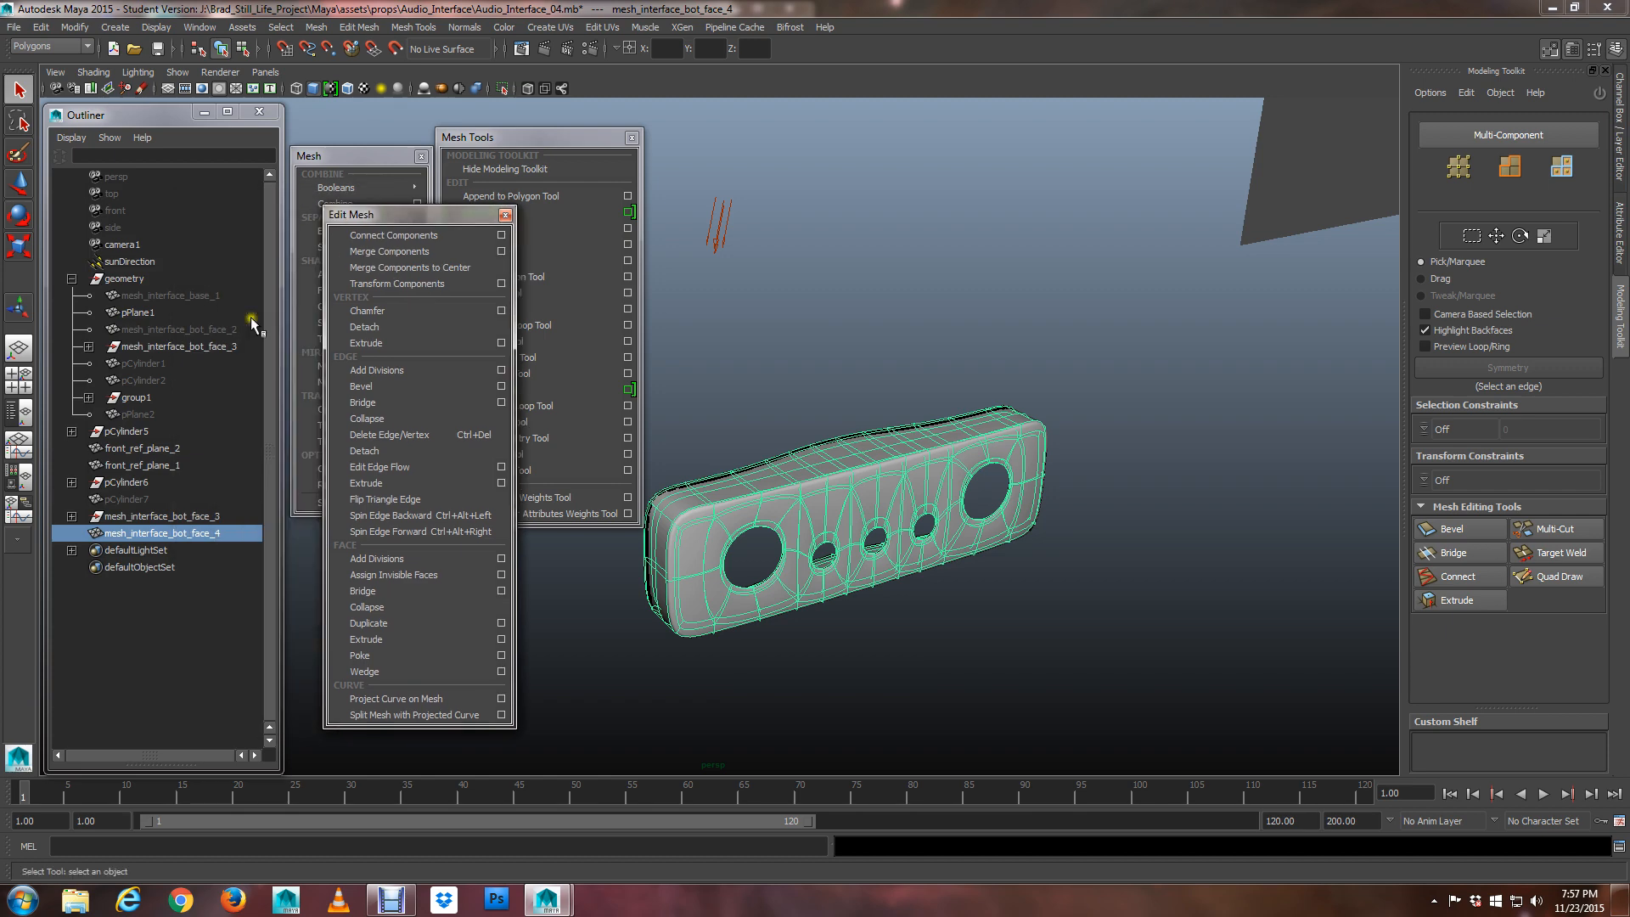
{"action": "middle_click_drag", "start_coordinate": [982, 610], "coordinate": [857, 528], "text": "alt"}
{"action": "scroll", "coordinate": [852, 526], "scroll_direction": "up", "scroll_amount": 4}
{"action": "key", "text": "1"}
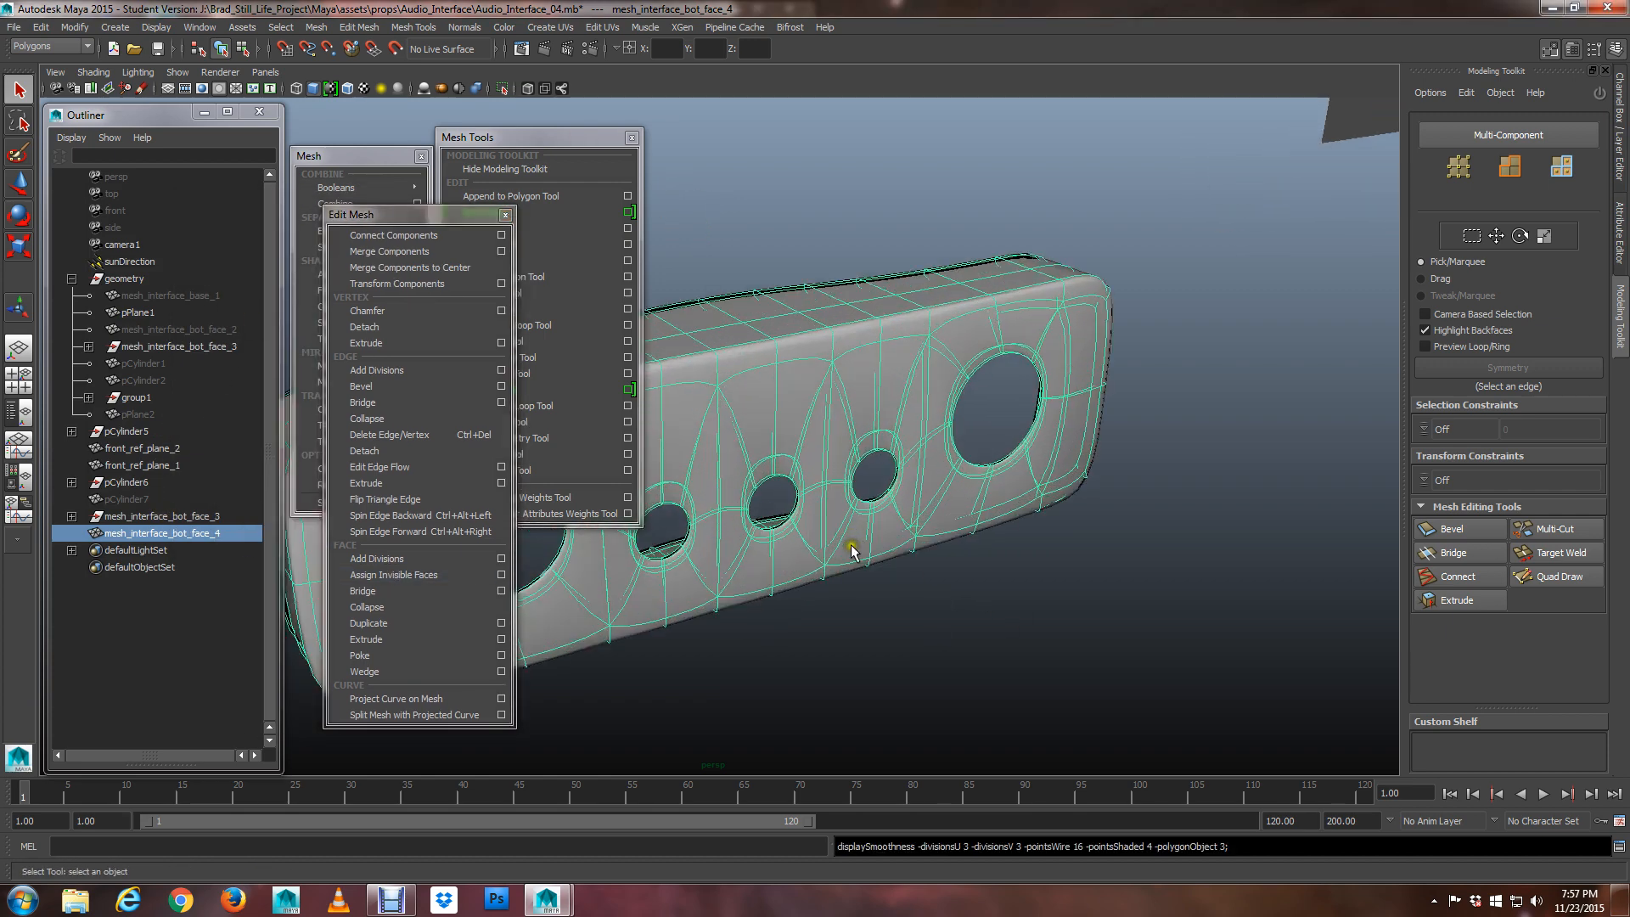
{"action": "left_click_drag", "start_coordinate": [852, 546], "coordinate": [832, 528], "text": "alt"}
{"action": "middle_click_drag", "start_coordinate": [832, 528], "coordinate": [842, 446], "text": "alt"}
{"action": "scroll", "coordinate": [842, 445], "scroll_direction": "up", "scroll_amount": 4}
{"action": "left_click_drag", "start_coordinate": [879, 442], "coordinate": [903, 465], "text": "alt"}
{"action": "middle_click_drag", "start_coordinate": [914, 348], "coordinate": [815, 437], "text": "alt"}
{"action": "scroll", "coordinate": [811, 477], "scroll_direction": "up", "scroll_amount": 5}
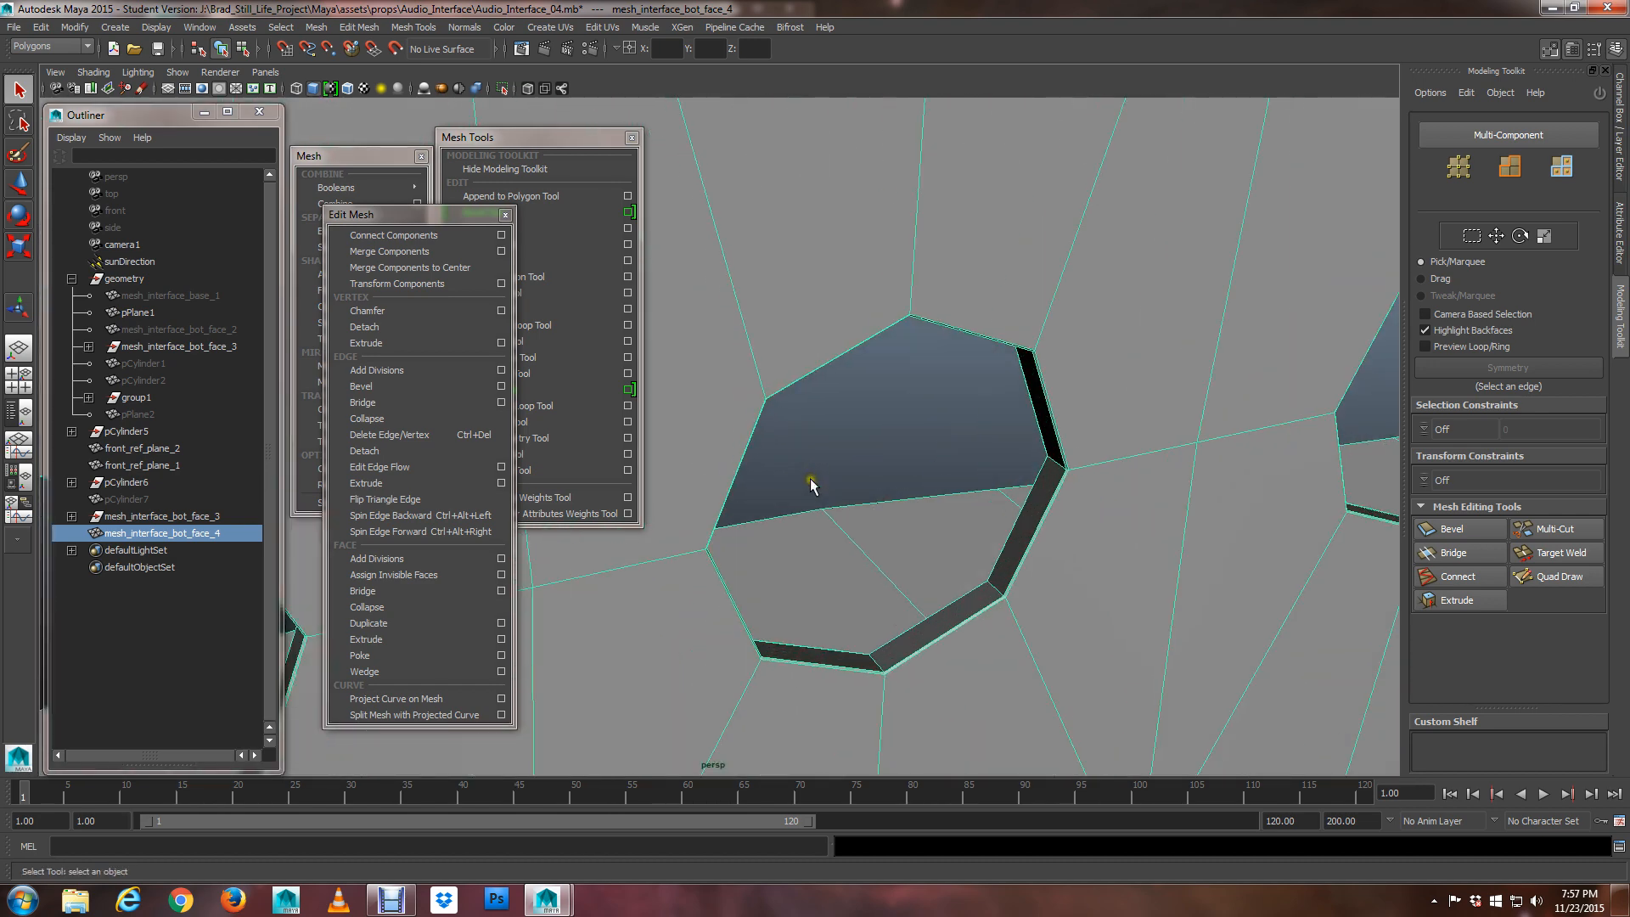
{"action": "left_click_drag", "start_coordinate": [810, 477], "coordinate": [875, 483], "text": "alt"}
{"action": "scroll", "coordinate": [853, 464], "scroll_direction": "down", "scroll_amount": 2}
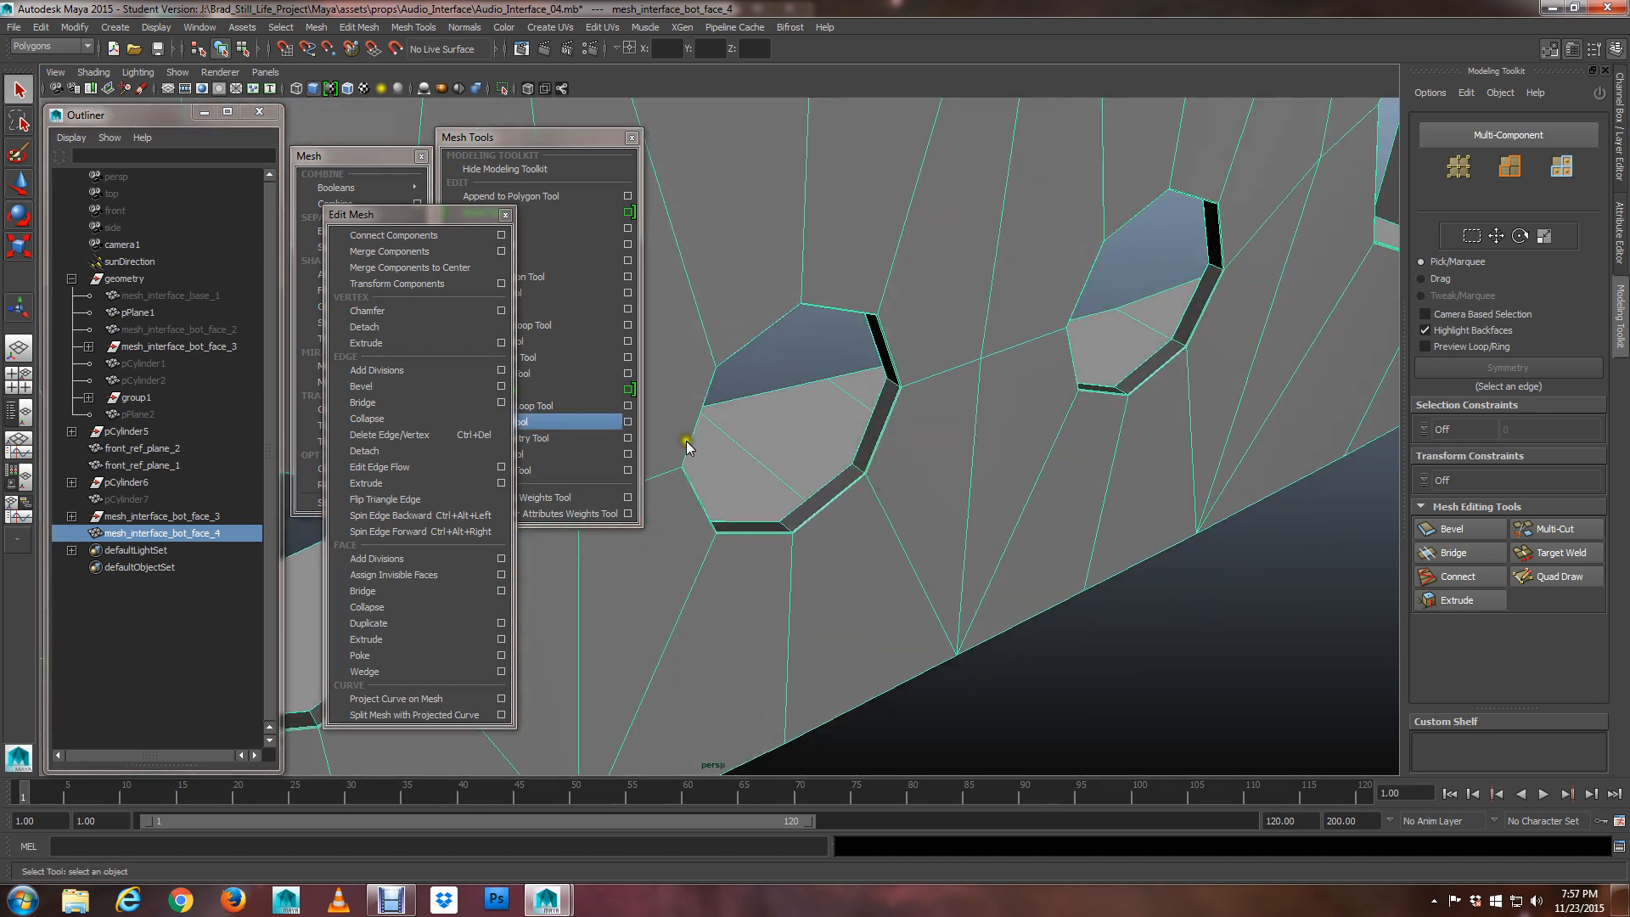
Unhide pCylinder7 beside the large hole of the front face
{"action": "left_click", "coordinate": [123, 499]}
{"action": "key", "text": "shift+h"}
{"action": "scroll", "coordinate": [1212, 408], "scroll_direction": "down", "scroll_amount": 4}
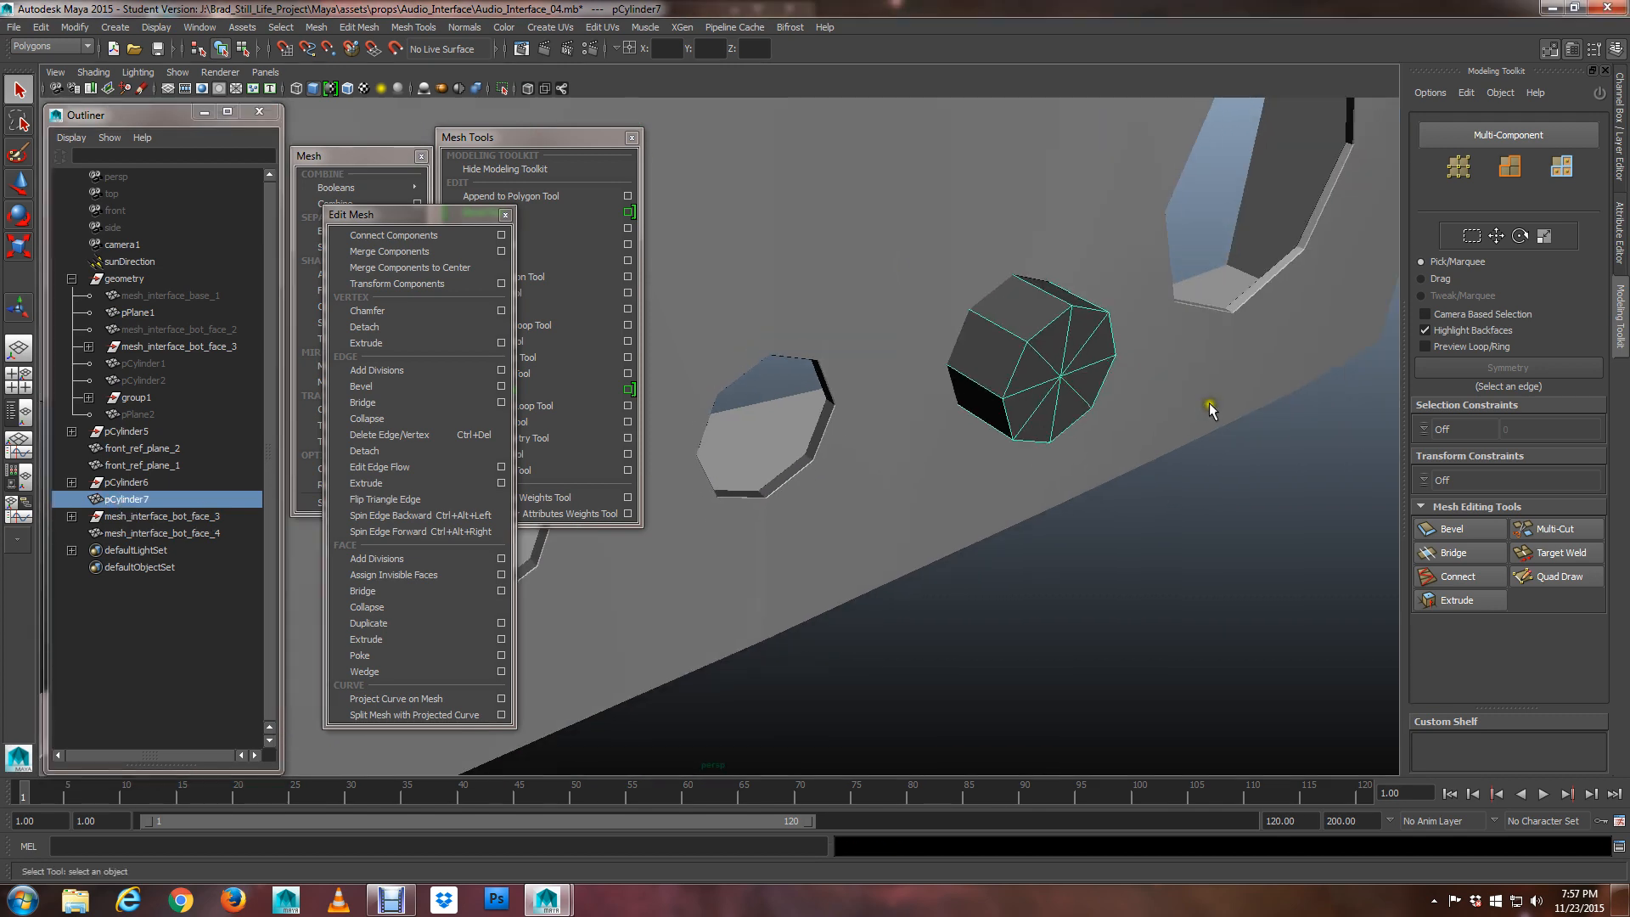
{"action": "left_click_drag", "start_coordinate": [1211, 408], "coordinate": [1120, 405], "text": "alt"}
{"action": "middle_click_drag", "start_coordinate": [1137, 424], "coordinate": [952, 452], "text": "alt"}
Show the front face mesh in smooth preview and the cylinder unsmoothed
{"action": "key", "text": "3"}
{"action": "left_click_drag", "start_coordinate": [928, 447], "coordinate": [913, 502], "text": "alt"}
{"action": "left_click", "coordinate": [983, 443]}
{"action": "key", "text": "3"}
{"action": "left_click", "coordinate": [1002, 501]}
{"action": "key", "text": "1"}
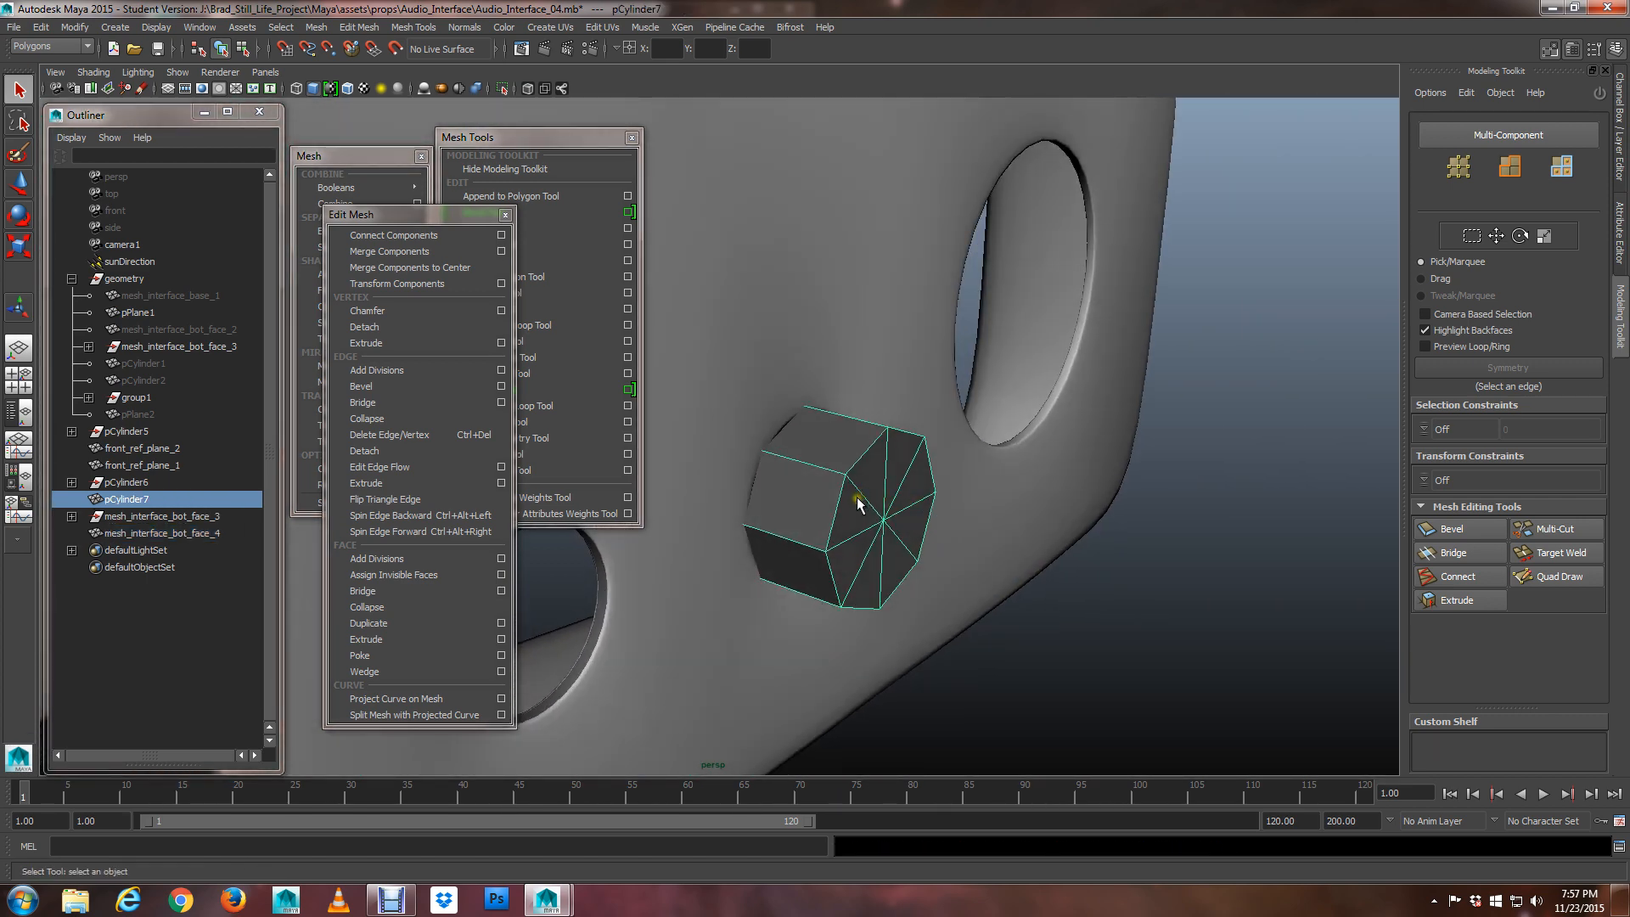
Compare the unsmoothed cylinder with the smoothed front face, selecting each in turn
{"action": "left_click", "coordinate": [860, 518]}
{"action": "mouse_move", "coordinate": [858, 516]}
{"action": "left_mouse_down", "text": "alt"}
{"action": "mouse_move", "coordinate": [834, 562]}
{"action": "mouse_move", "coordinate": [853, 544]}
{"action": "left_mouse_up", "text": "alt"}
{"action": "left_click", "coordinate": [815, 316]}
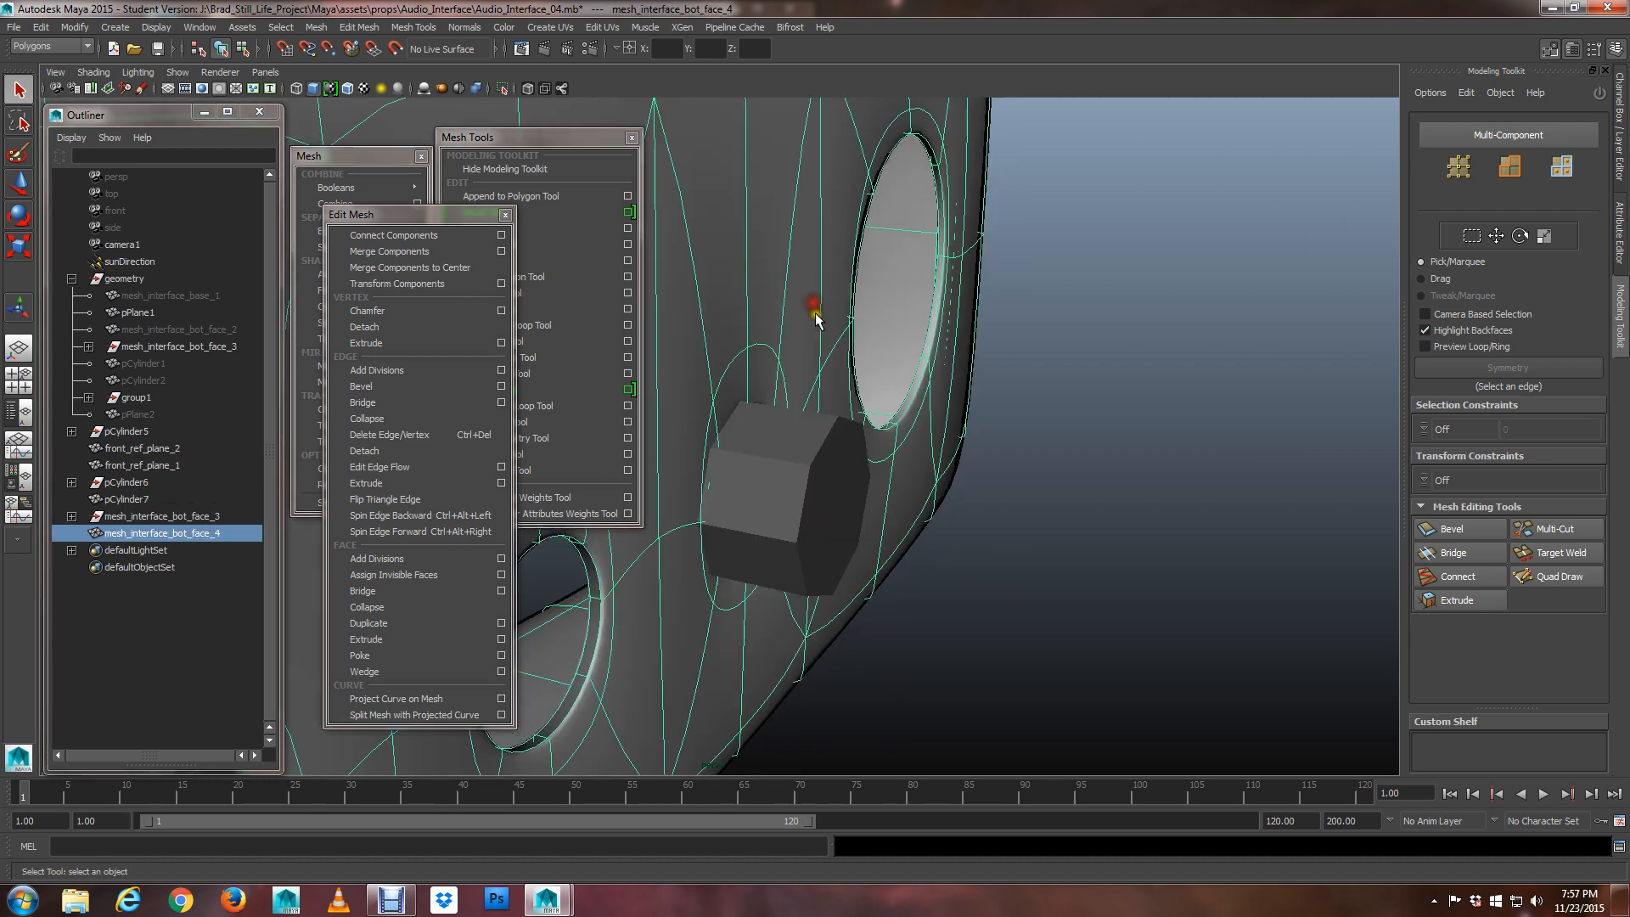
{"action": "key", "text": "3"}
{"action": "key", "text": "1"}
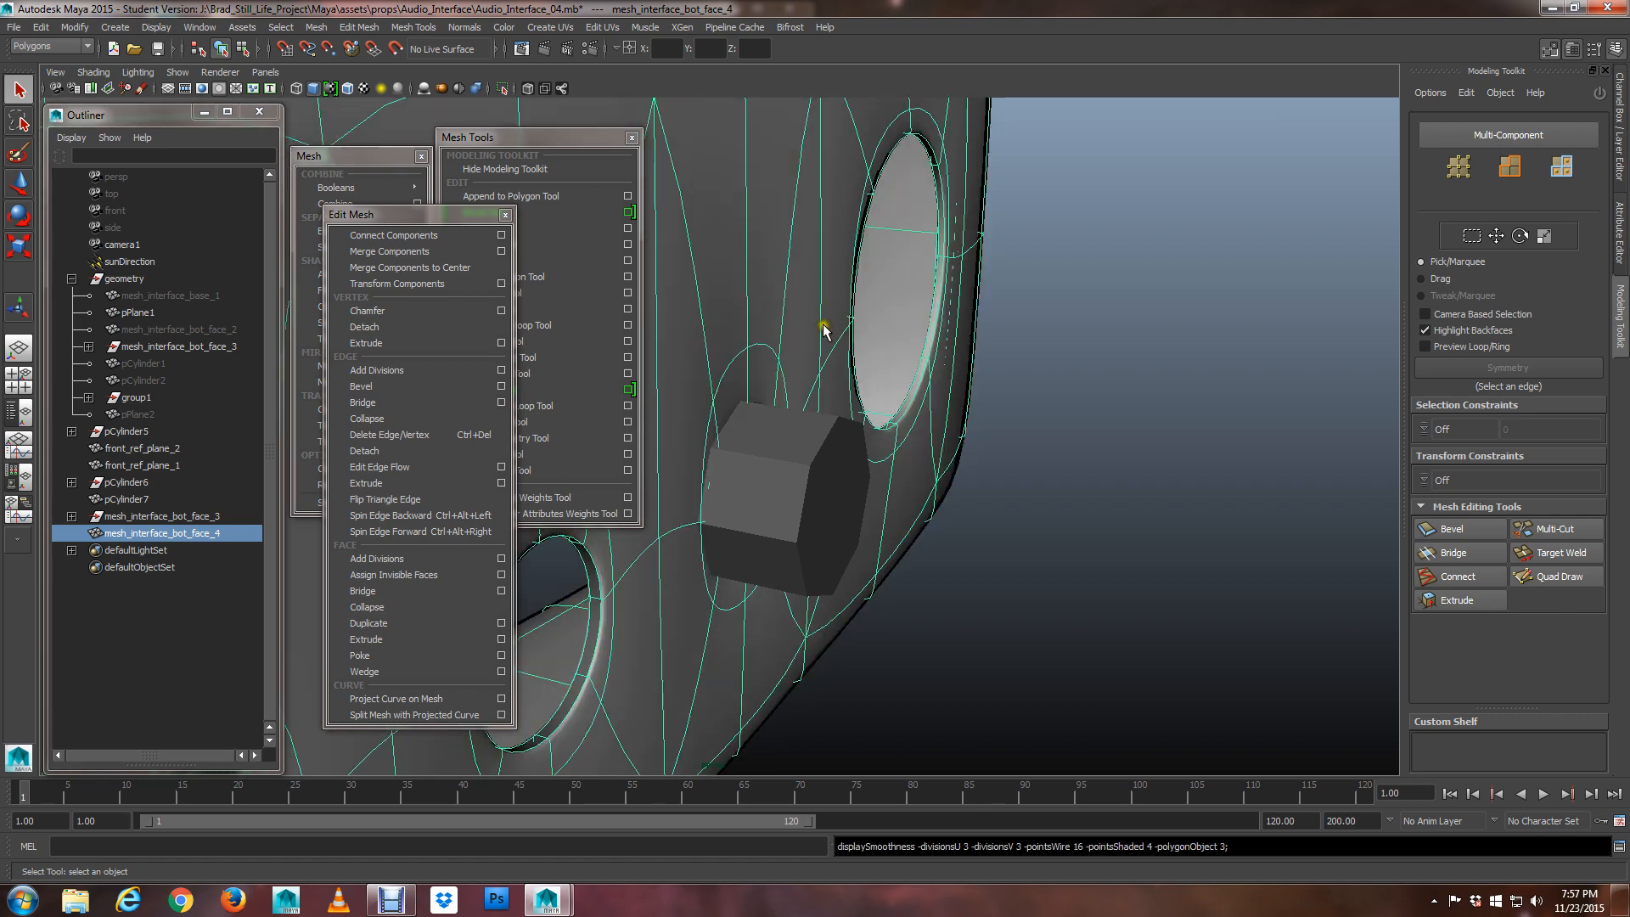
{"action": "left_click", "coordinate": [949, 601]}
{"action": "left_click", "coordinate": [807, 552]}
{"action": "left_click_drag", "start_coordinate": [807, 553], "coordinate": [793, 533], "text": "alt"}
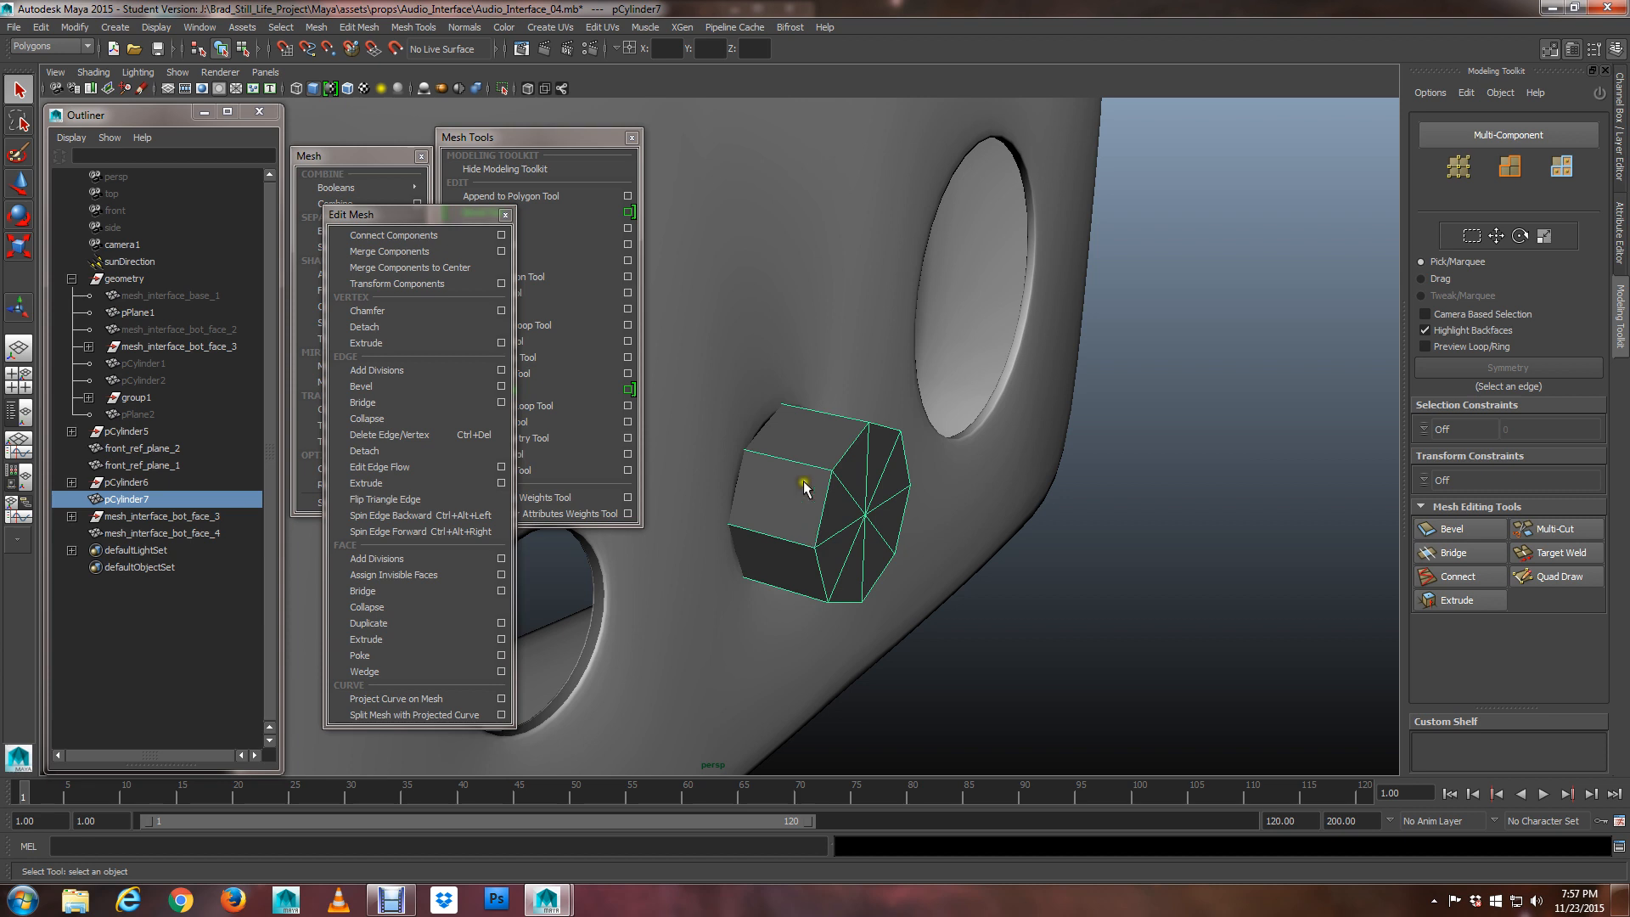
Move the cylinder outward along Z, clear of the front face, and check its smooth preview
{"action": "left_click_drag", "start_coordinate": [789, 474], "coordinate": [946, 493], "text": "alt"}
{"action": "key", "text": "r"}
{"action": "key", "text": "w"}
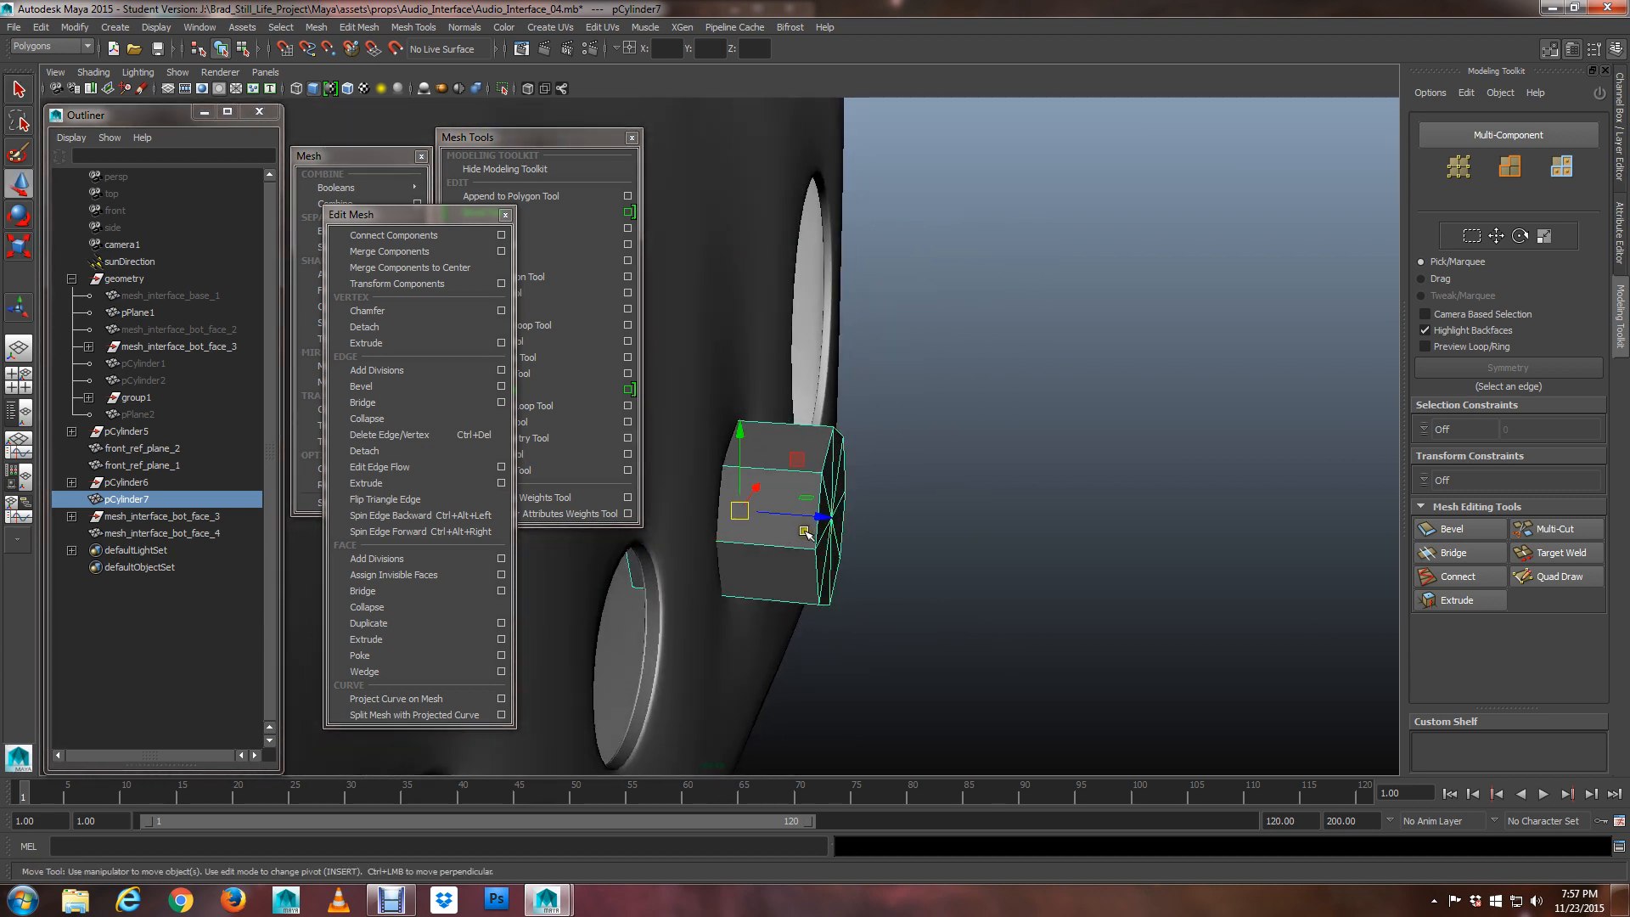
{"action": "left_click_drag", "start_coordinate": [819, 516], "coordinate": [915, 524]}
{"action": "key", "text": "3"}
{"action": "key", "text": "1"}
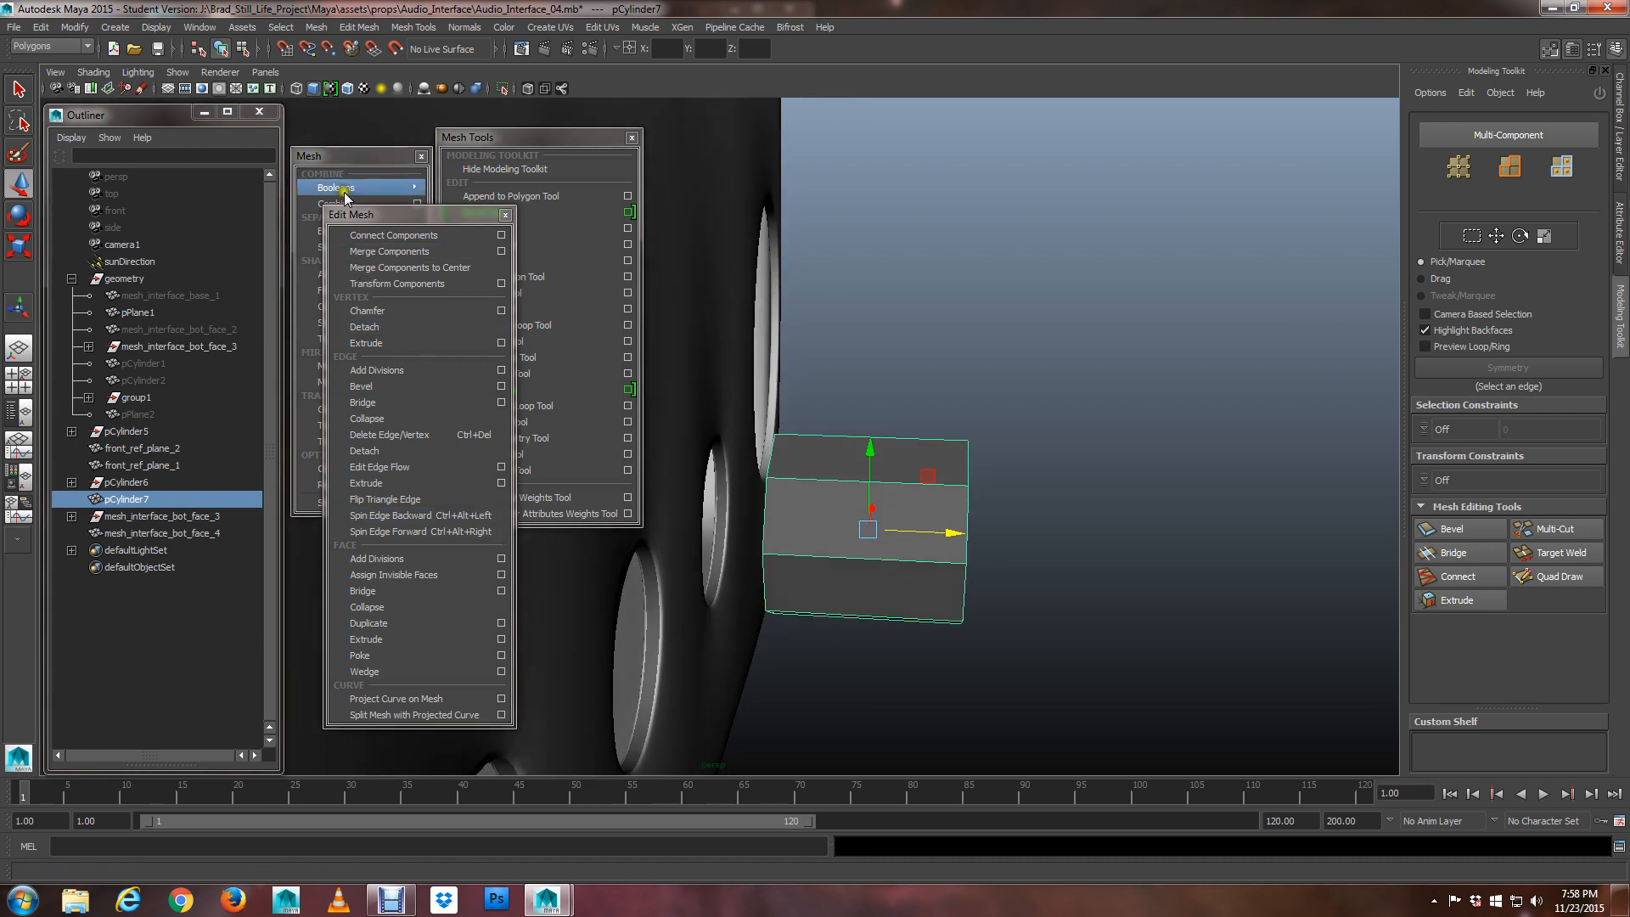
Insert an edge loop close to each end of the cylinder and check the result in smooth preview
{"action": "left_click_drag", "start_coordinate": [390, 216], "coordinate": [142, 219]}
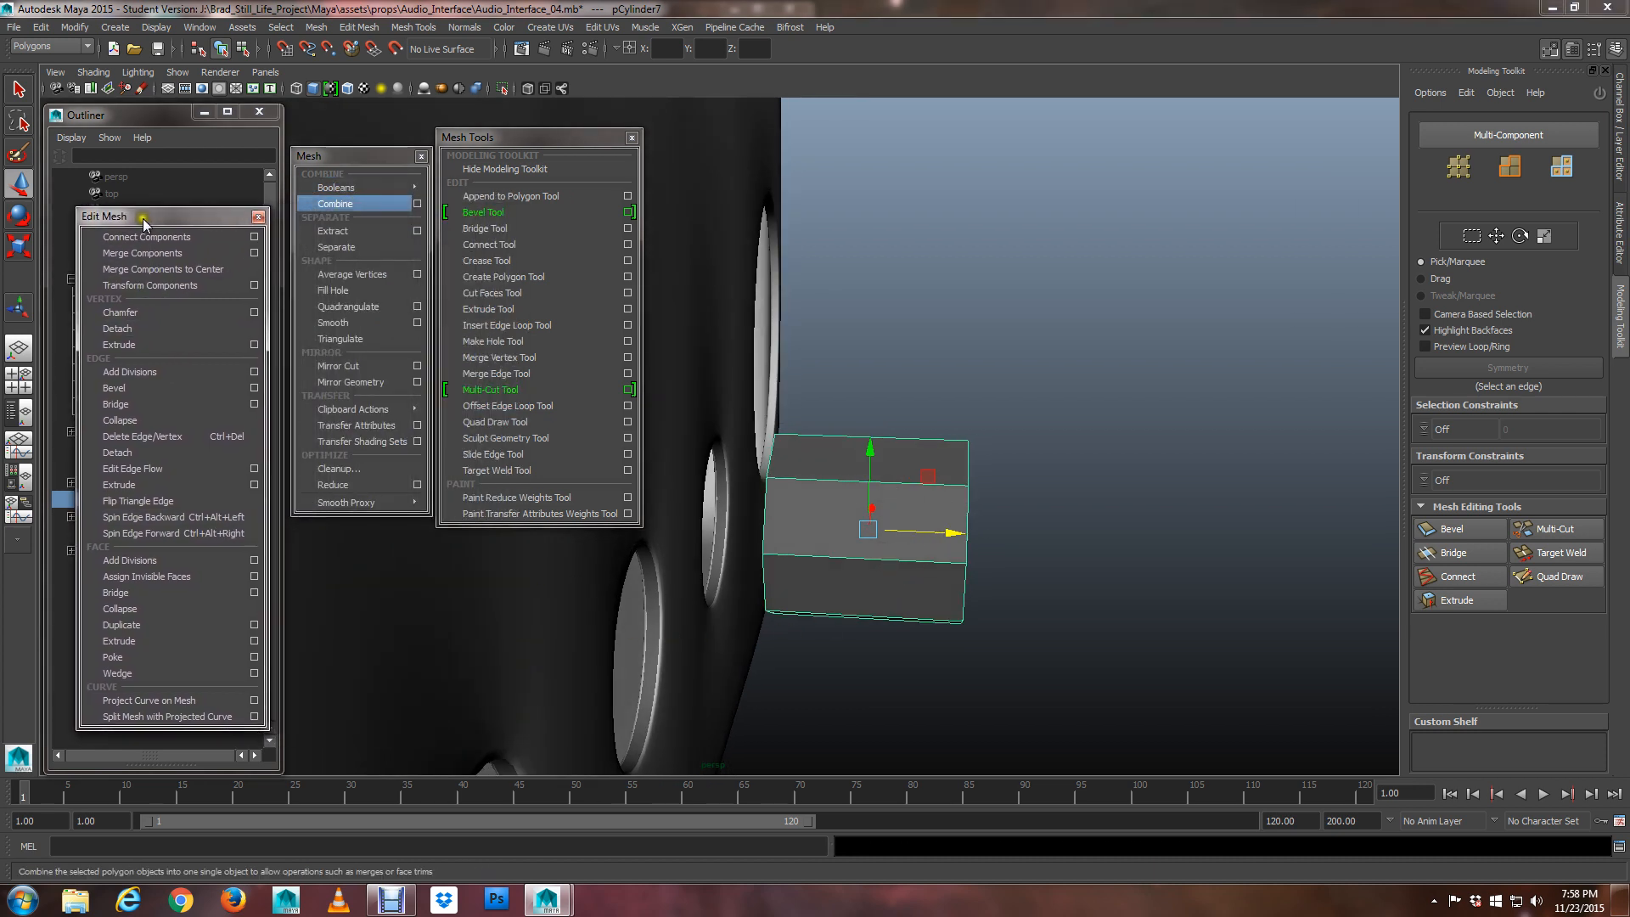
{"action": "left_click", "coordinate": [488, 325]}
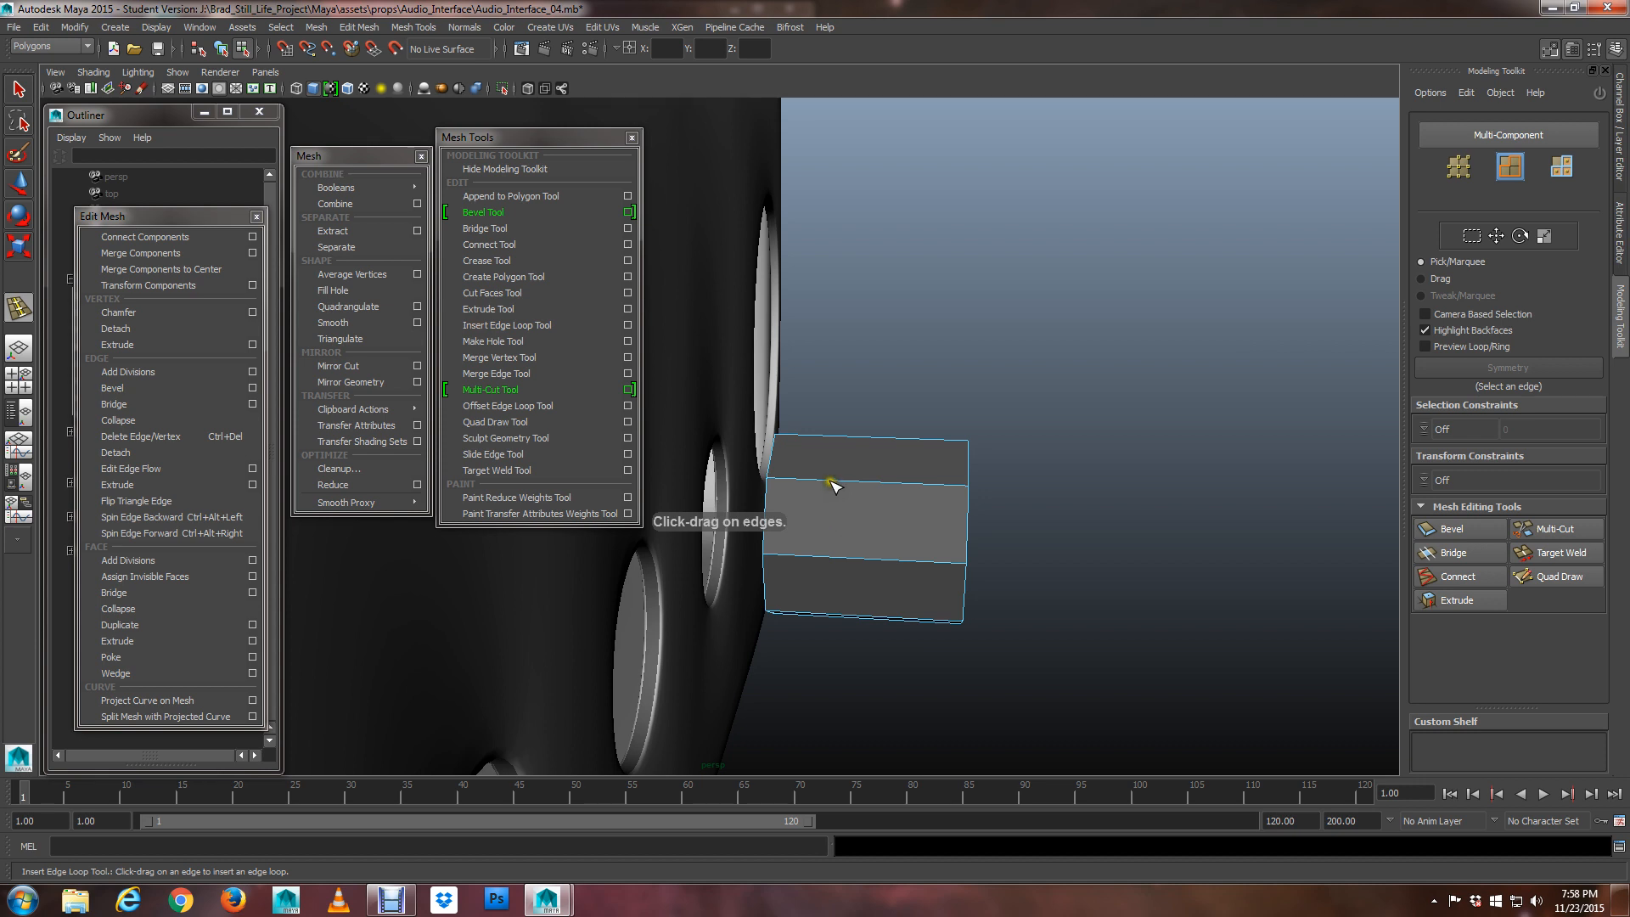
{"action": "left_click", "coordinate": [775, 497]}
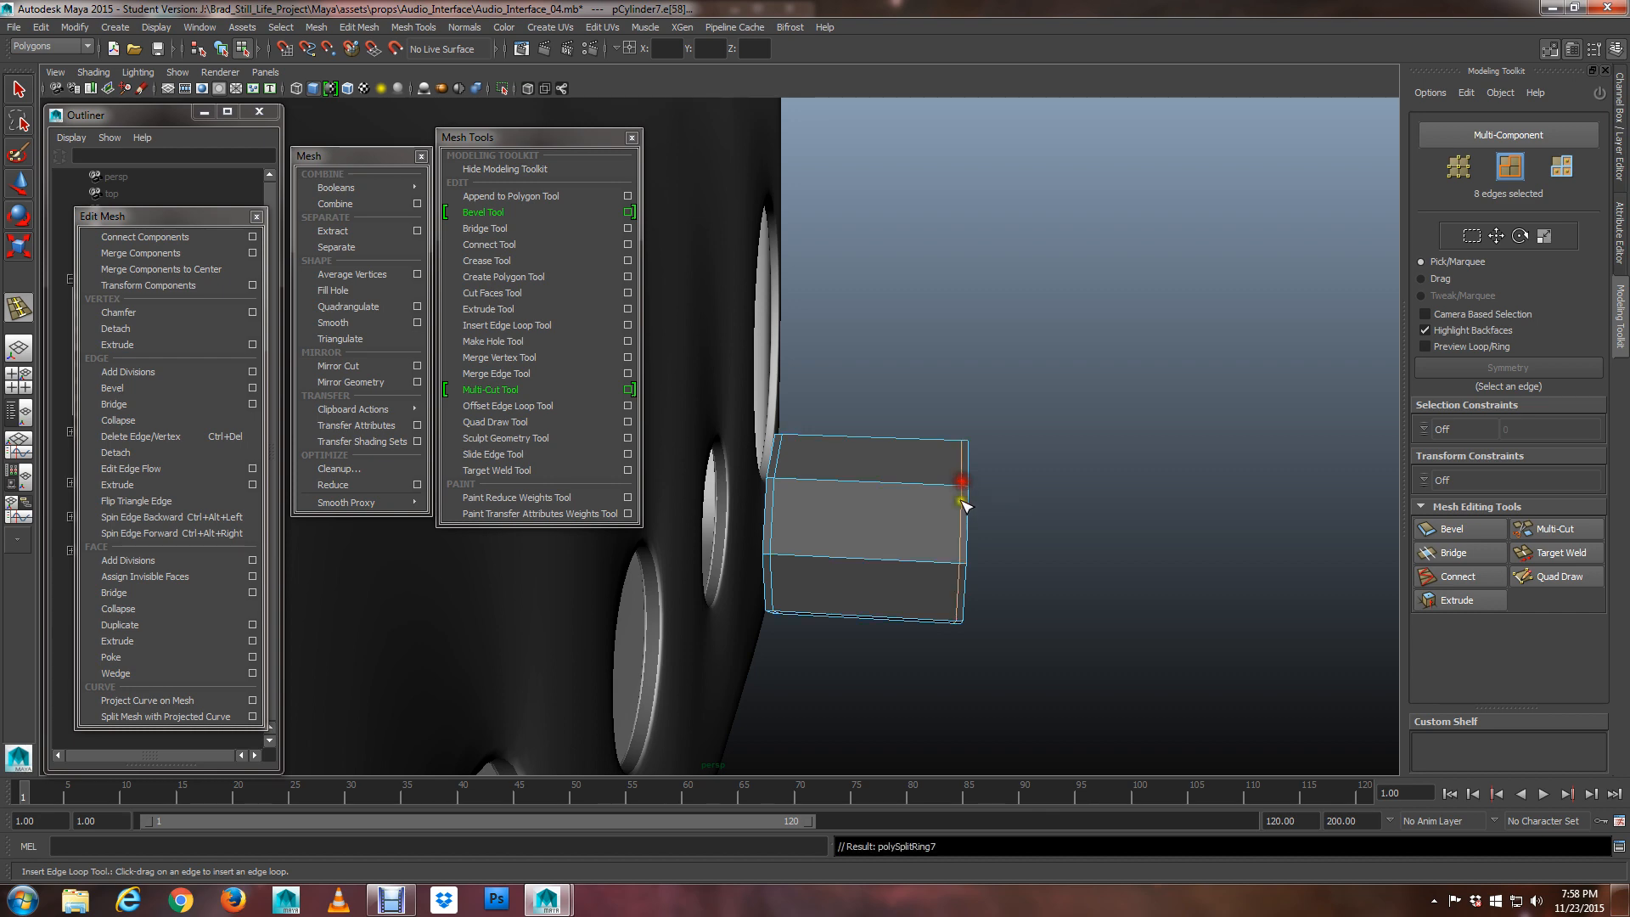
{"action": "left_click_drag", "start_coordinate": [964, 506], "coordinate": [751, 518], "text": "alt"}
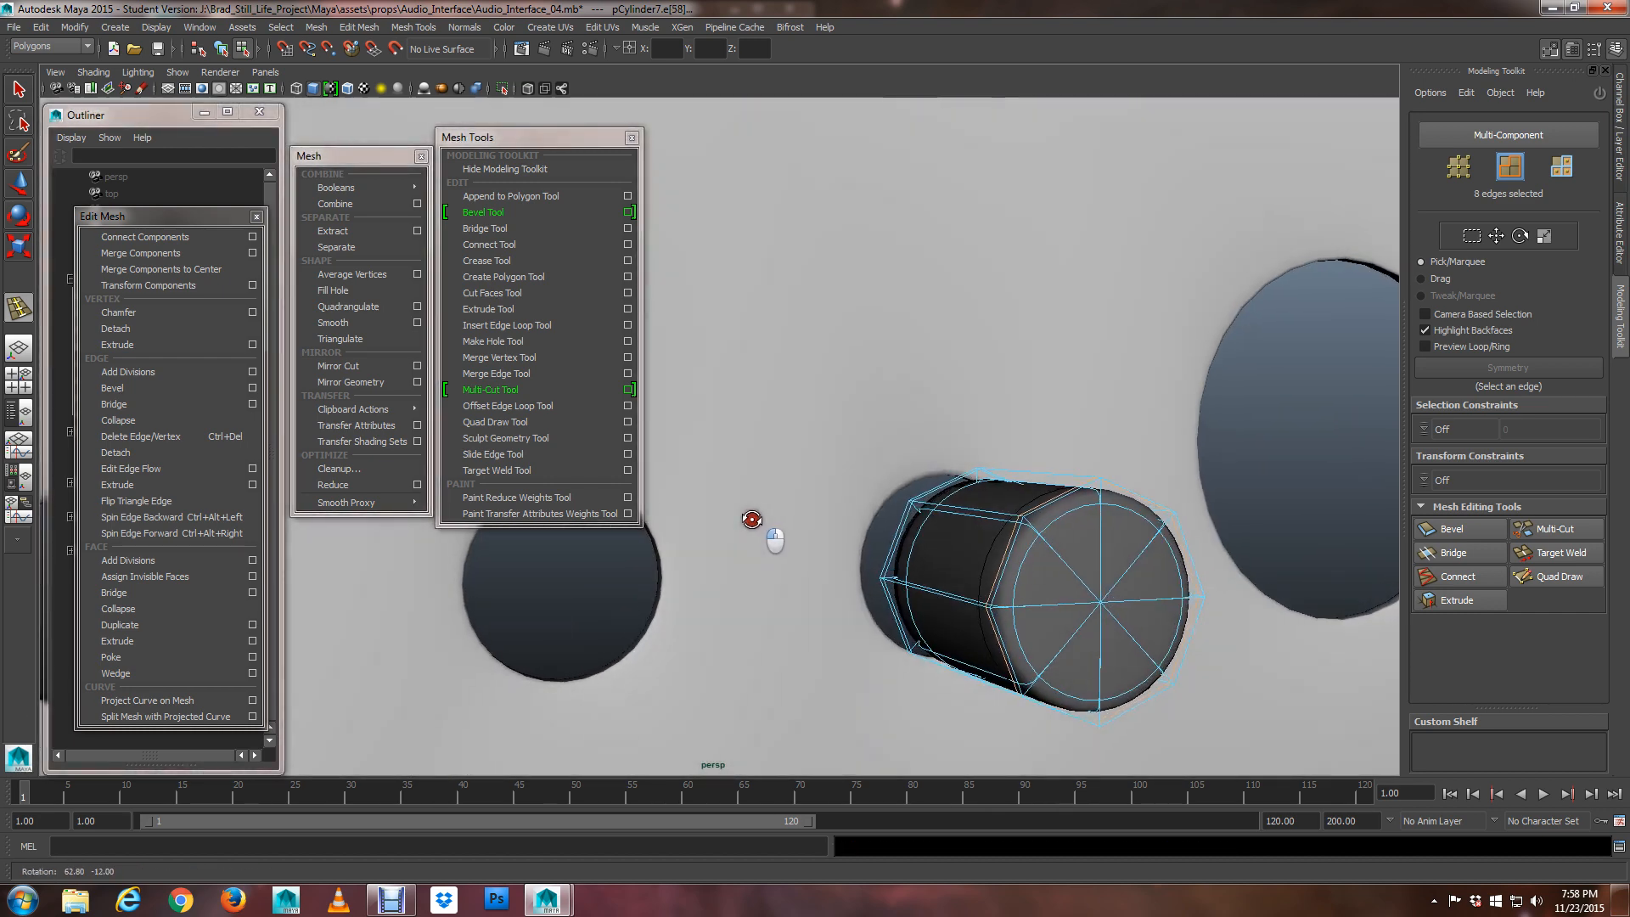
Try to insert an edge loop across the triangles of the cylinder's front cap
{"action": "key", "text": "1"}
{"action": "left_click_drag", "start_coordinate": [1035, 577], "coordinate": [853, 512], "text": "alt"}
{"action": "scroll", "coordinate": [774, 510], "scroll_direction": "up", "scroll_amount": 5}
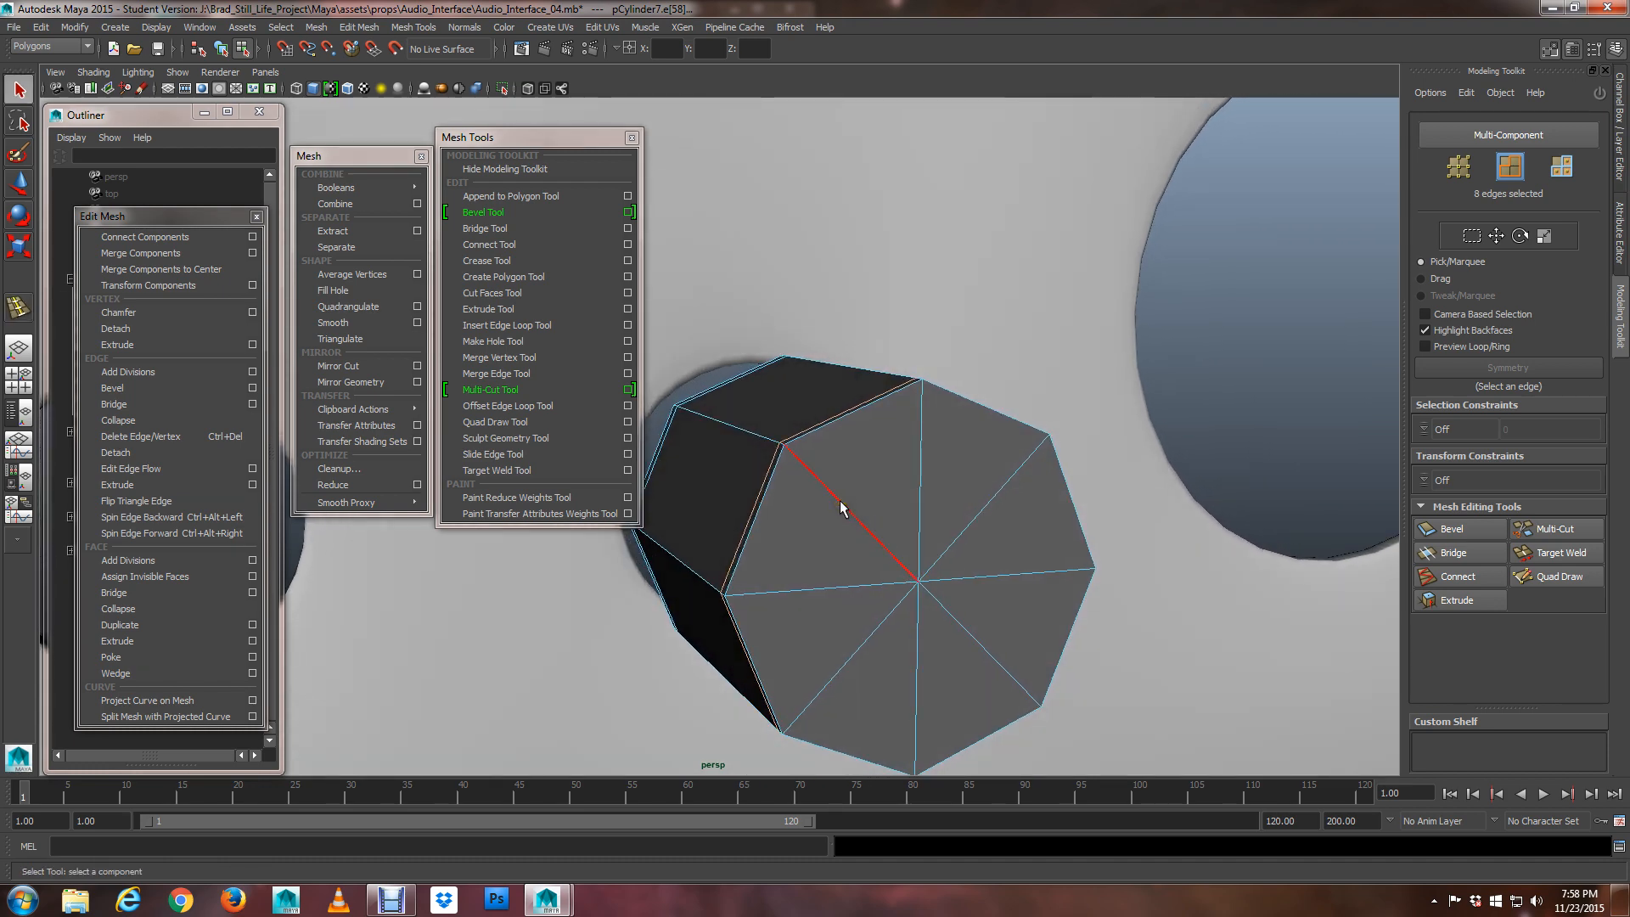
{"action": "left_click_drag", "start_coordinate": [931, 592], "coordinate": [828, 550], "text": "alt"}
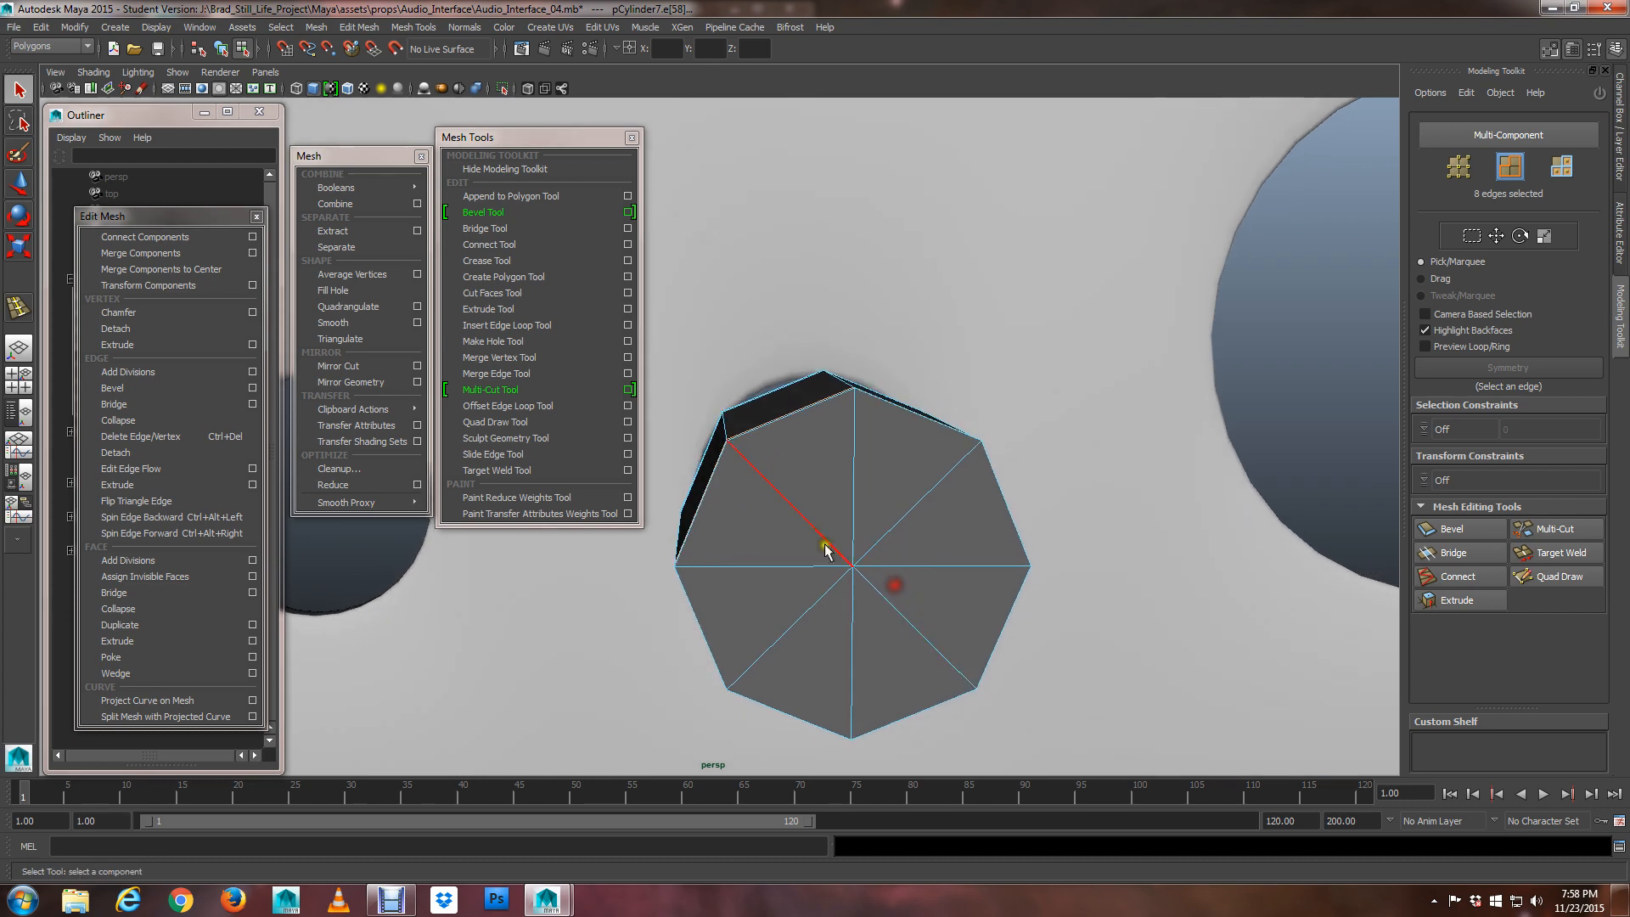
{"action": "right_click_drag", "start_coordinate": [806, 514], "coordinate": [805, 482]}
{"action": "mouse_move", "coordinate": [771, 529]}
{"action": "left_mouse_down", "text": "alt"}
{"action": "mouse_move", "coordinate": [820, 531]}
{"action": "mouse_move", "coordinate": [797, 529]}
{"action": "left_mouse_up", "text": "alt"}
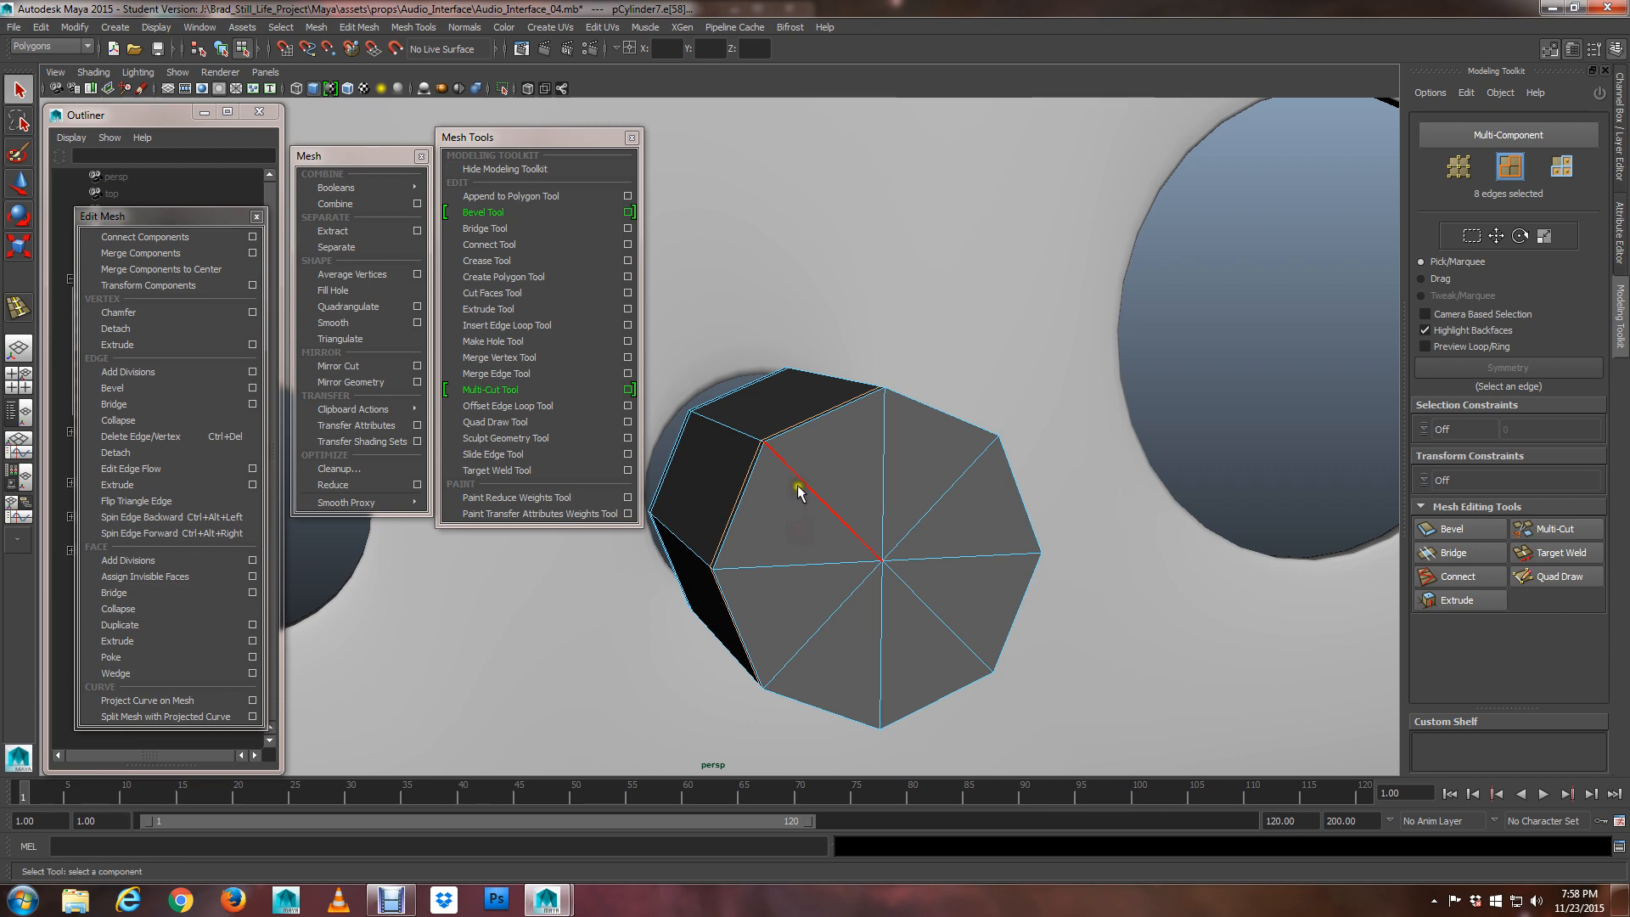
{"action": "key", "text": "g"}
{"action": "left_click_drag", "start_coordinate": [798, 482], "coordinate": [848, 536]}
{"action": "scroll", "coordinate": [852, 544], "scroll_direction": "down", "scroll_amount": 5}
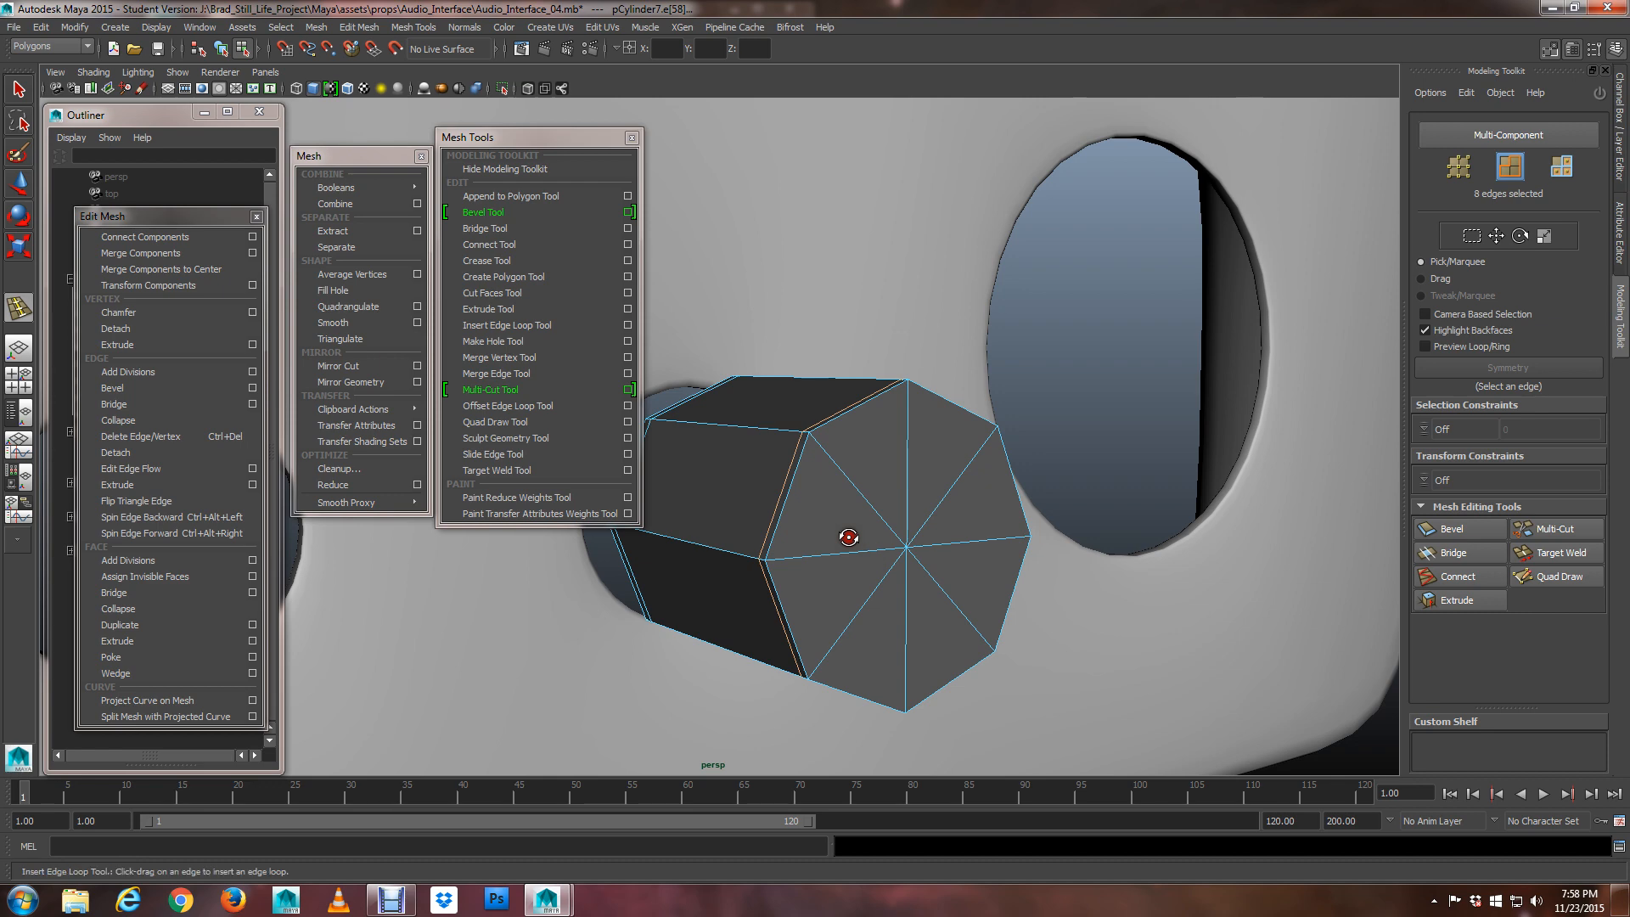
Leave the Insert Edge Loop tool and select the cylinder in object mode
{"action": "key", "text": "q"}
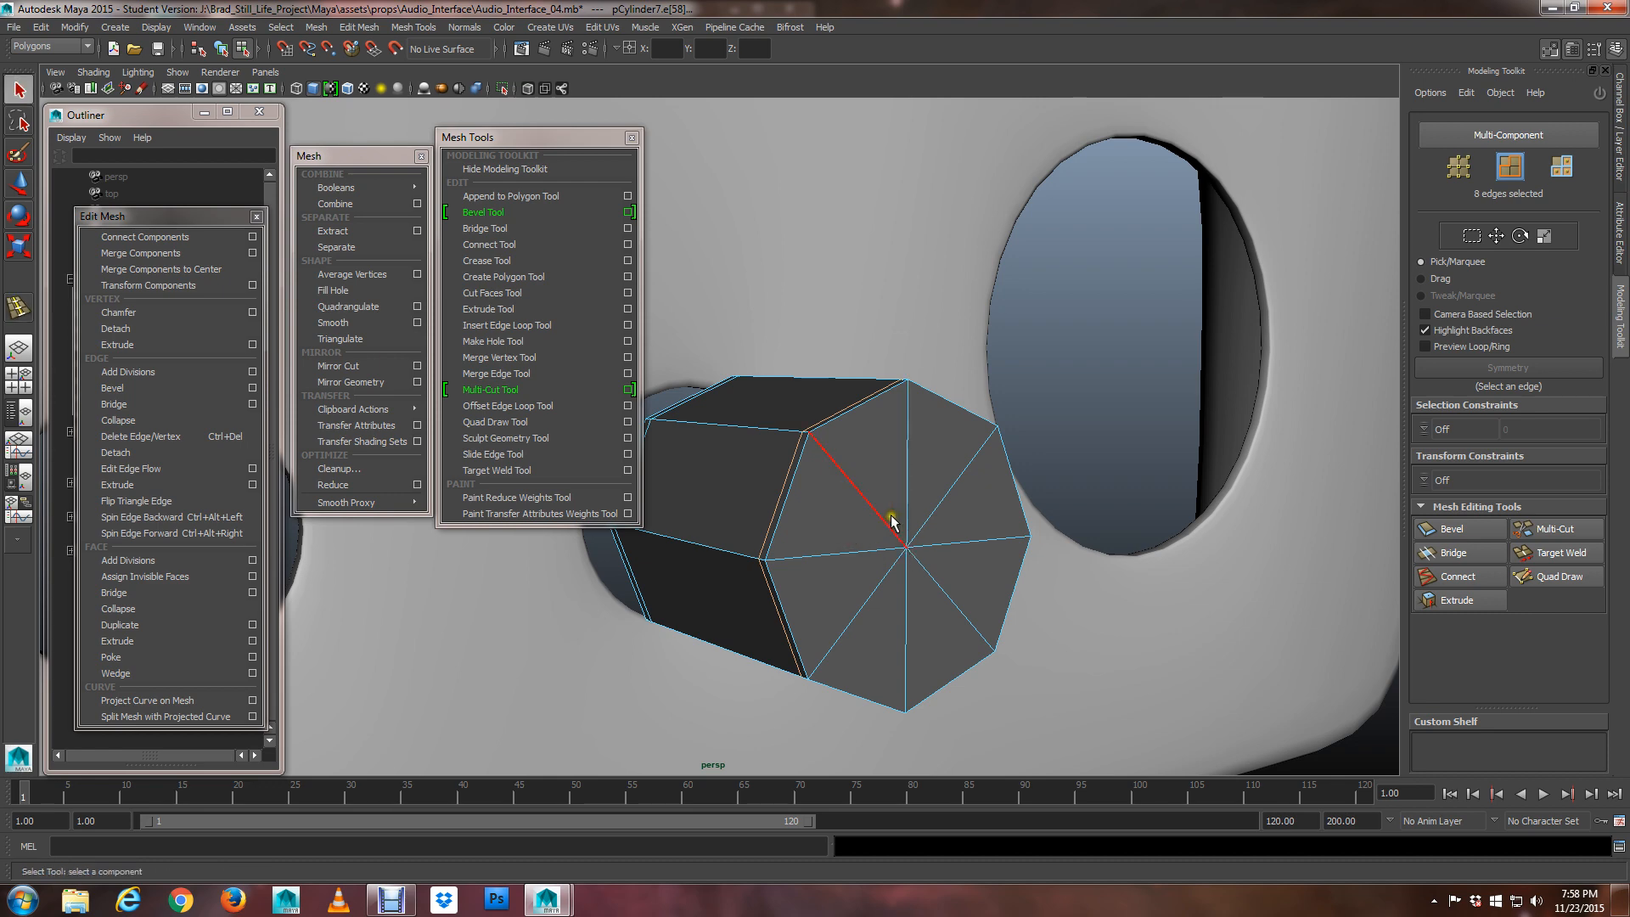
{"action": "mouse_move", "coordinate": [892, 520]}
{"action": "right_mouse_down"}
{"action": "mouse_move", "coordinate": [896, 492]}
{"action": "mouse_move", "coordinate": [921, 518]}
{"action": "right_mouse_up"}
{"action": "left_click", "coordinate": [907, 531]}
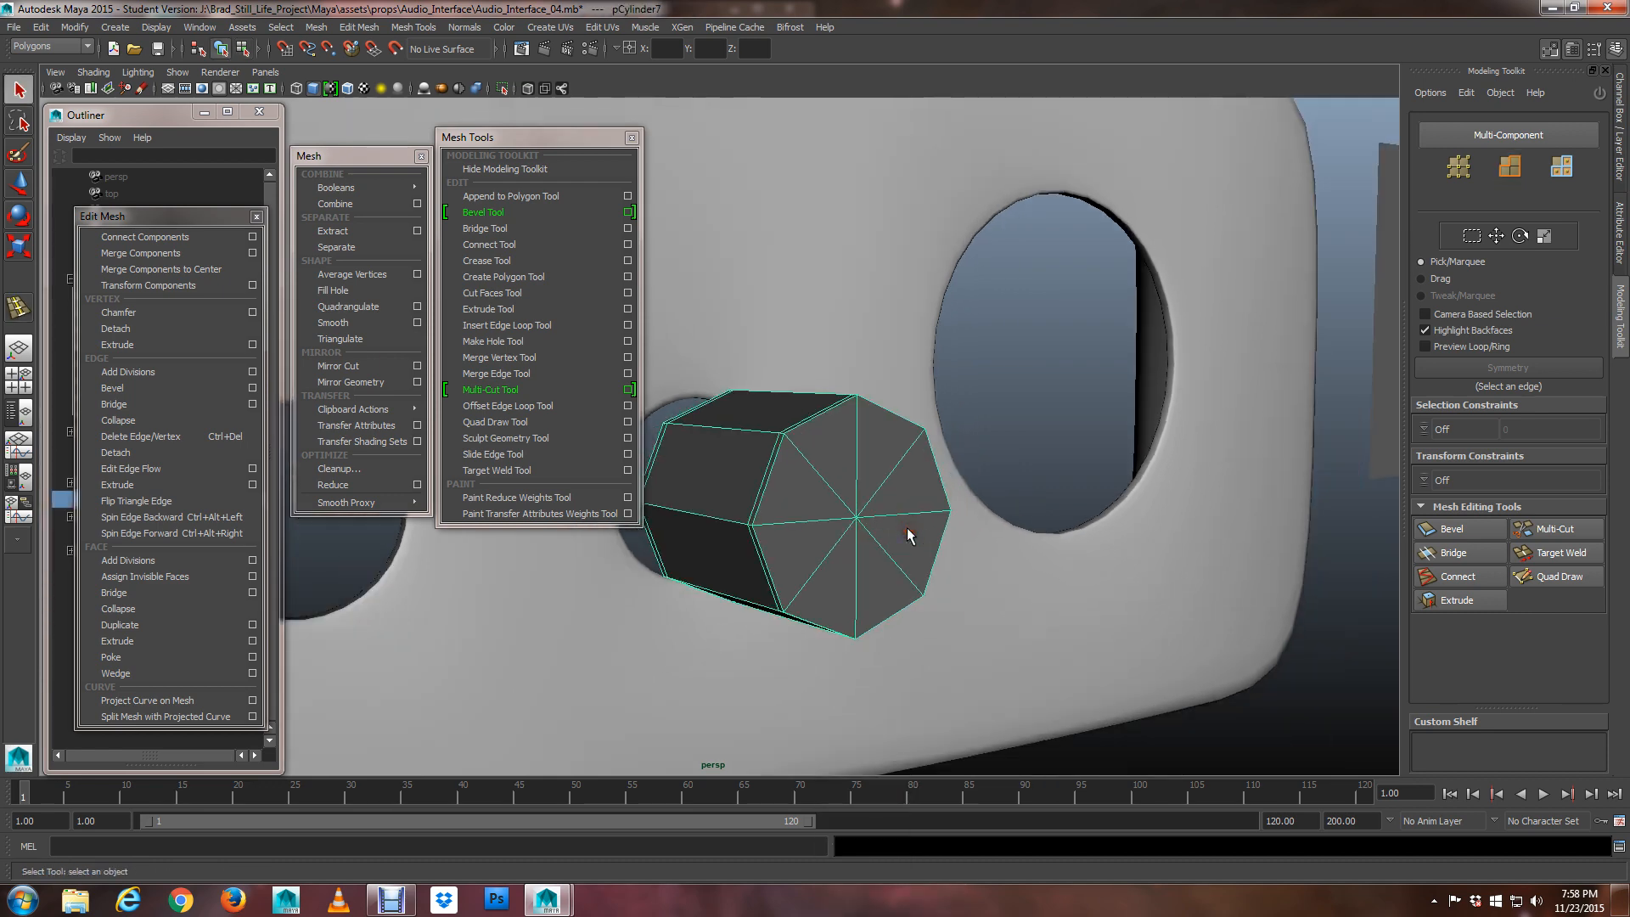
Delete the cylinder's end-cap faces so that the tube is open
{"action": "left_click_drag", "start_coordinate": [906, 527], "coordinate": [831, 533], "text": "alt"}
{"action": "mouse_move", "coordinate": [830, 532]}
{"action": "right_mouse_down"}
{"action": "mouse_move", "coordinate": [845, 537]}
{"action": "mouse_move", "coordinate": [823, 552]}
{"action": "right_mouse_up"}
{"action": "left_click_drag", "start_coordinate": [824, 547], "coordinate": [790, 556], "text": "alt"}
{"action": "left_click", "coordinate": [790, 476]}
Select the edge loop around the cylinder's open front end and extrude it inward with a thickness of -0.1
{"action": "right_click_drag", "start_coordinate": [833, 410], "coordinate": [832, 369]}
{"action": "left_click_drag", "start_coordinate": [836, 406], "coordinate": [856, 462], "text": "alt"}
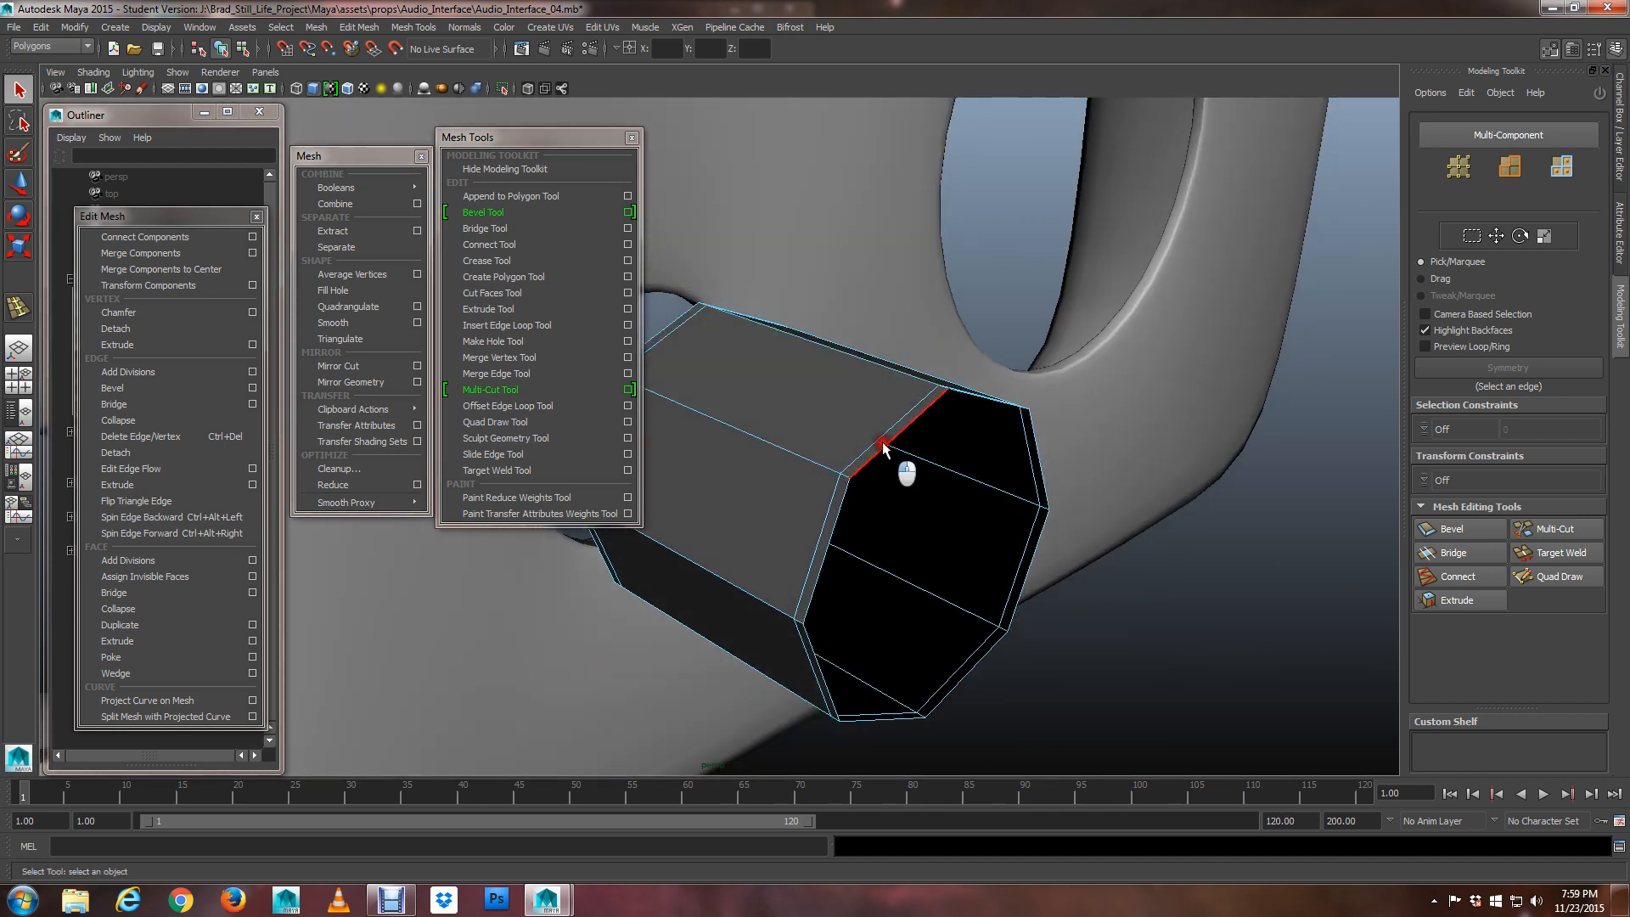
{"action": "double_click", "coordinate": [883, 442]}
{"action": "left_click_drag", "start_coordinate": [798, 481], "coordinate": [1102, 586], "text": "alt"}
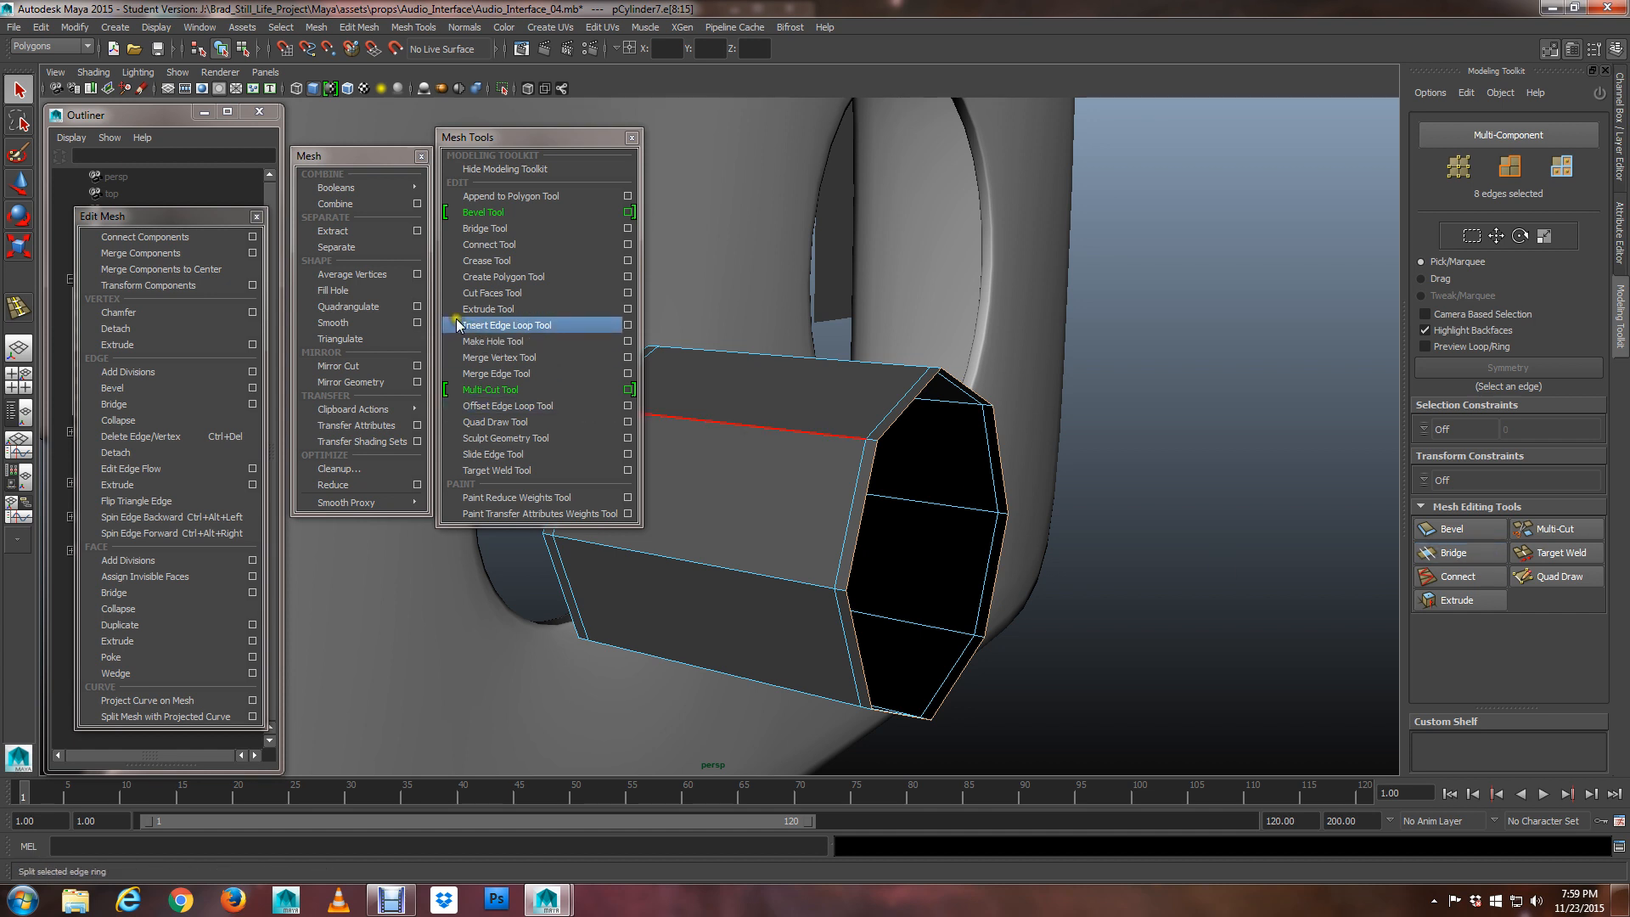
{"action": "left_click_drag", "start_coordinate": [364, 155], "coordinate": [354, 158]}
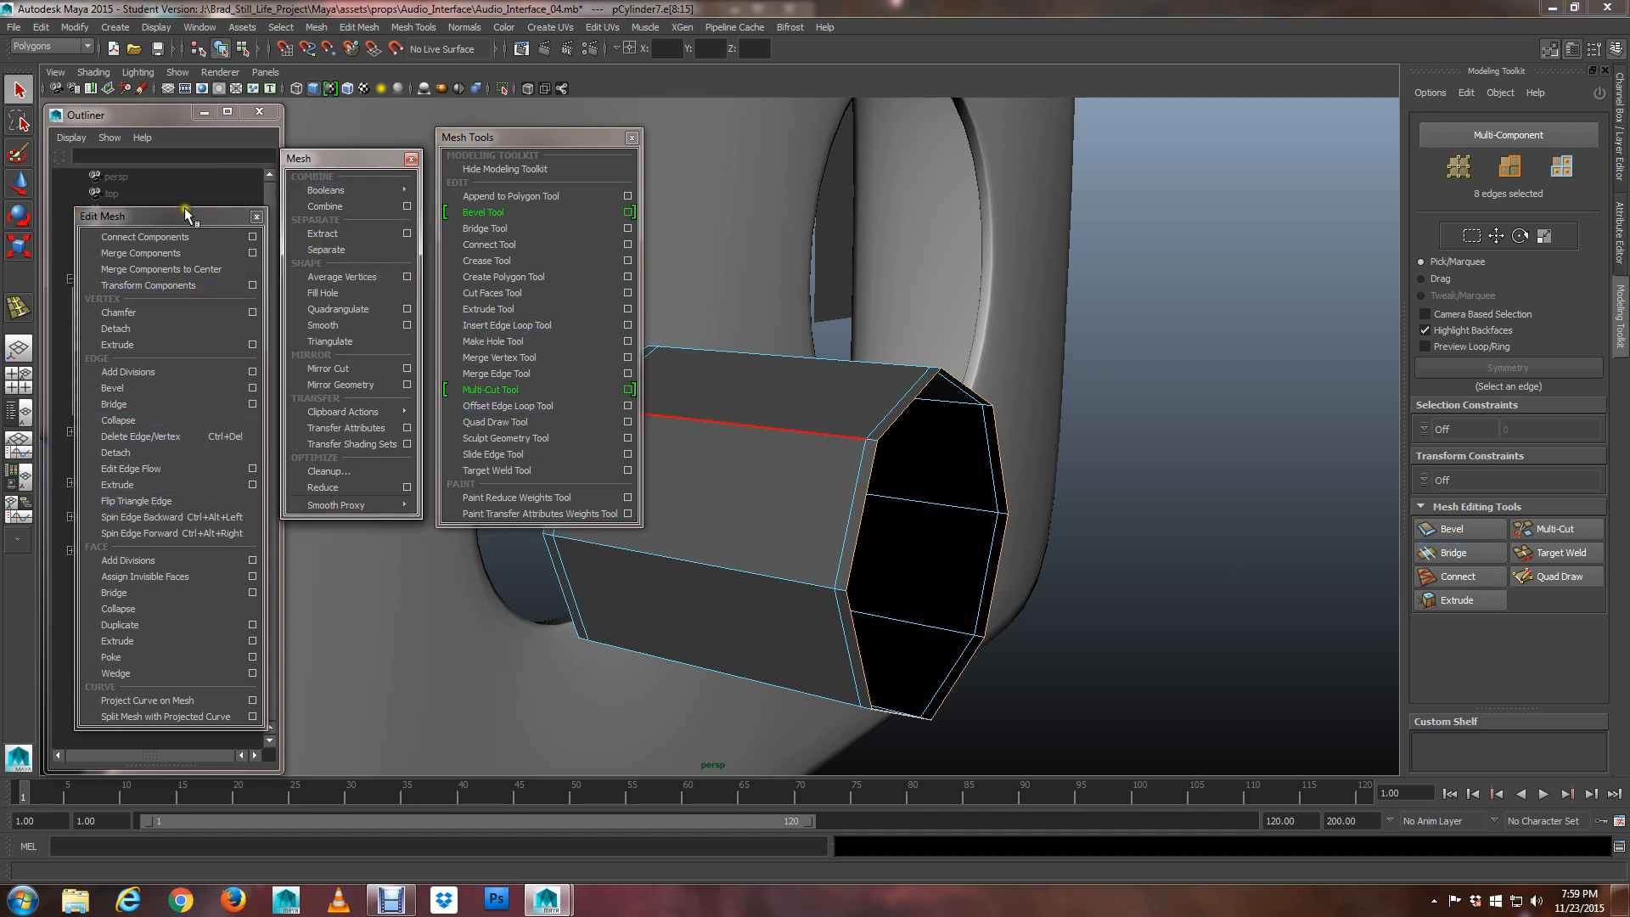
{"action": "left_click_drag", "start_coordinate": [166, 216], "coordinate": [182, 206]}
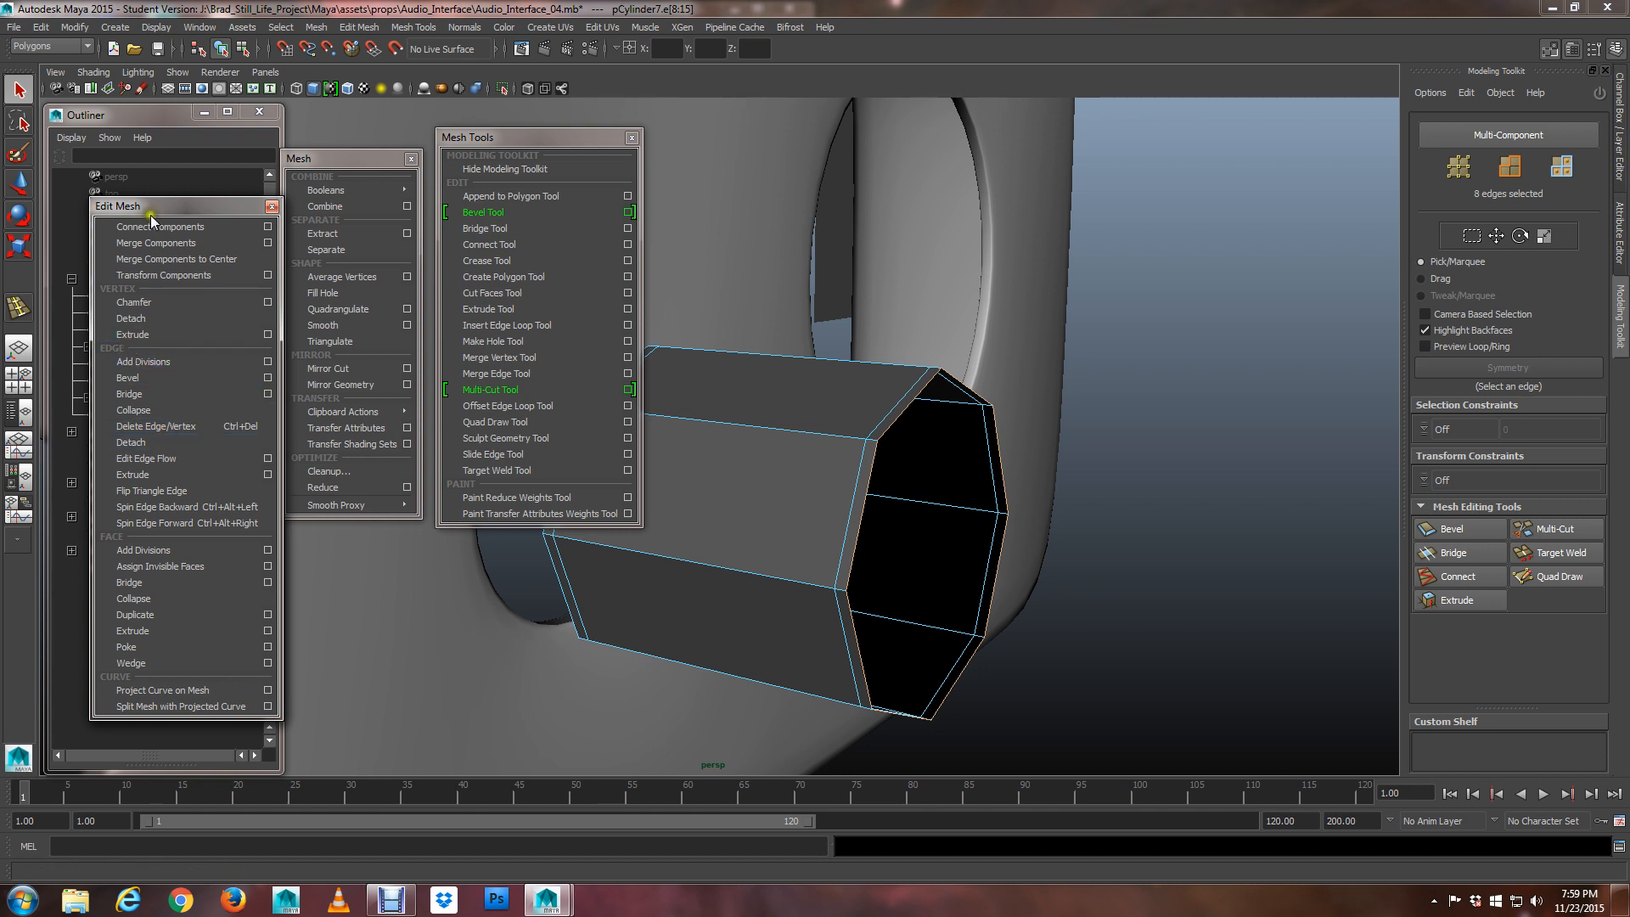
{"action": "left_click", "coordinate": [156, 480]}
{"action": "scroll", "coordinate": [932, 568], "scroll_direction": "up", "scroll_amount": 3}
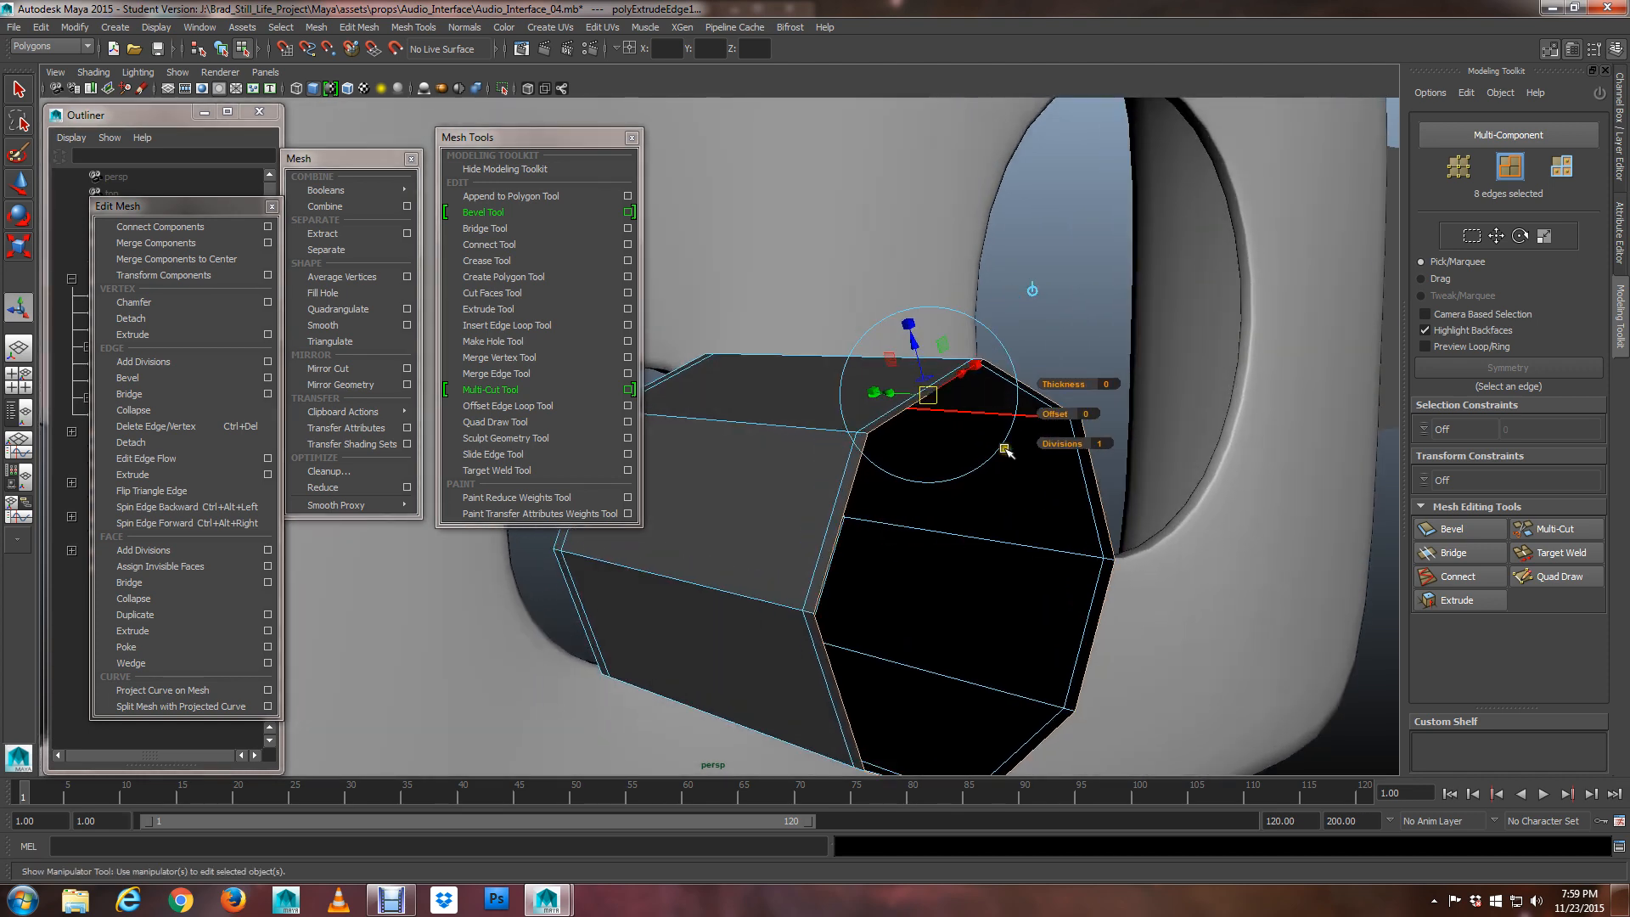
{"action": "left_click_drag", "start_coordinate": [1054, 414], "coordinate": [1068, 383]}
{"action": "key", "text": "ctrl+z"}
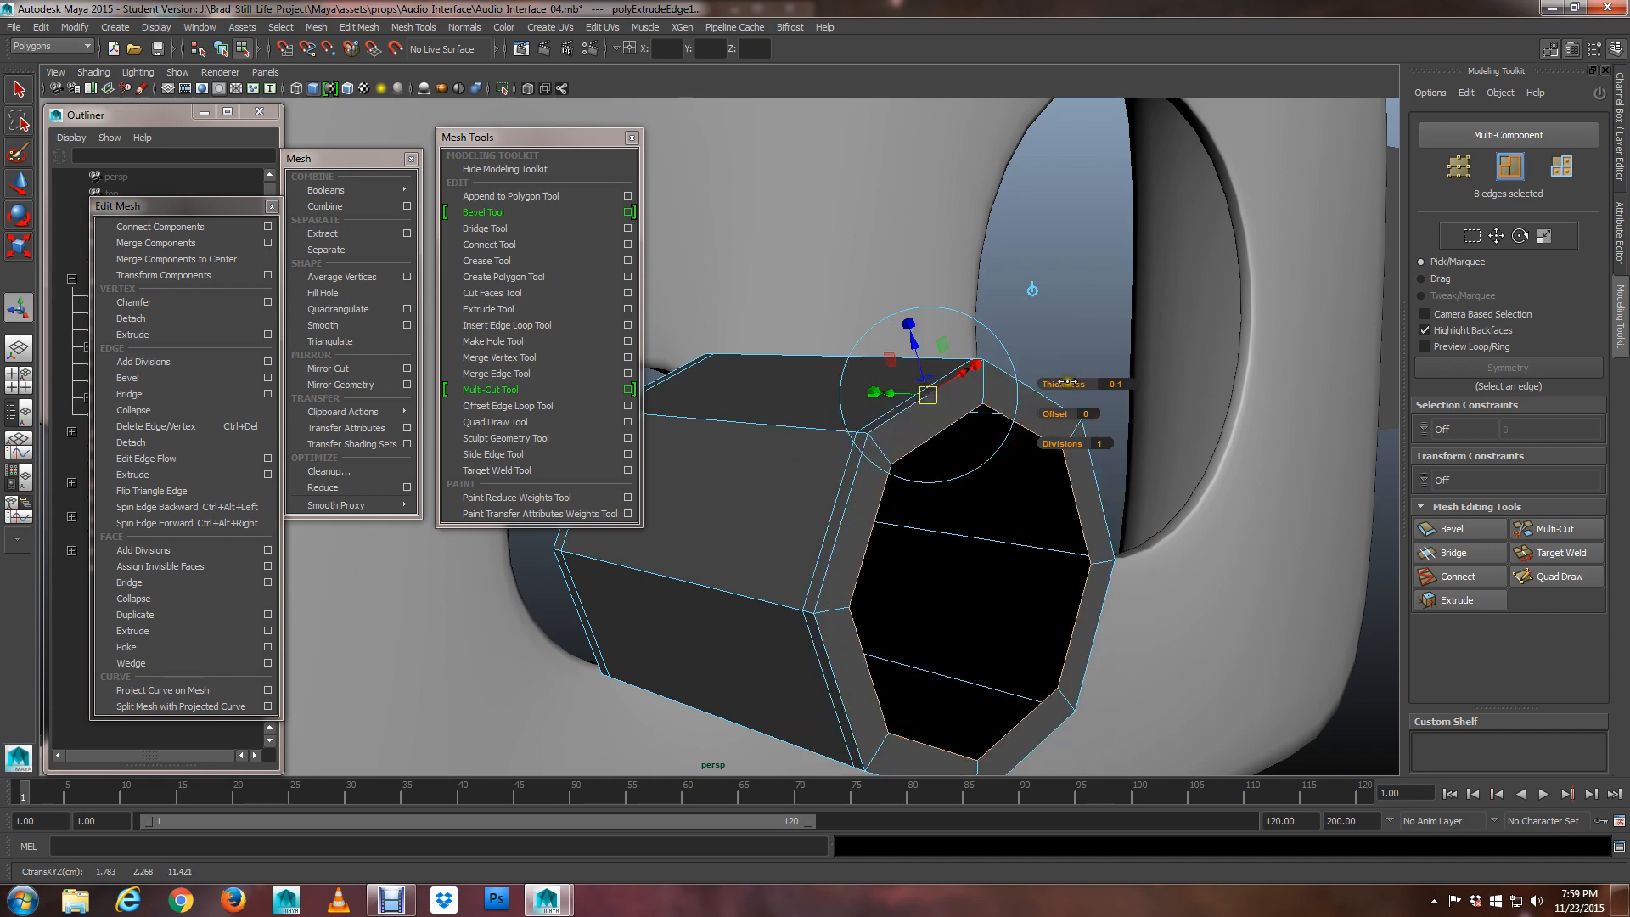
Extrude the inner rim edges again, back into the cylinder, to form an inner wall
{"action": "scroll", "coordinate": [1090, 537], "scroll_direction": "down", "scroll_amount": 3}
{"action": "left_click_drag", "start_coordinate": [1090, 536], "coordinate": [974, 483], "text": "alt"}
{"action": "scroll", "coordinate": [1000, 528], "scroll_direction": "down", "scroll_amount": 1}
{"action": "scroll", "coordinate": [992, 534], "scroll_direction": "down", "scroll_amount": 5}
{"action": "scroll", "coordinate": [1066, 494], "scroll_direction": "up", "scroll_amount": 7}
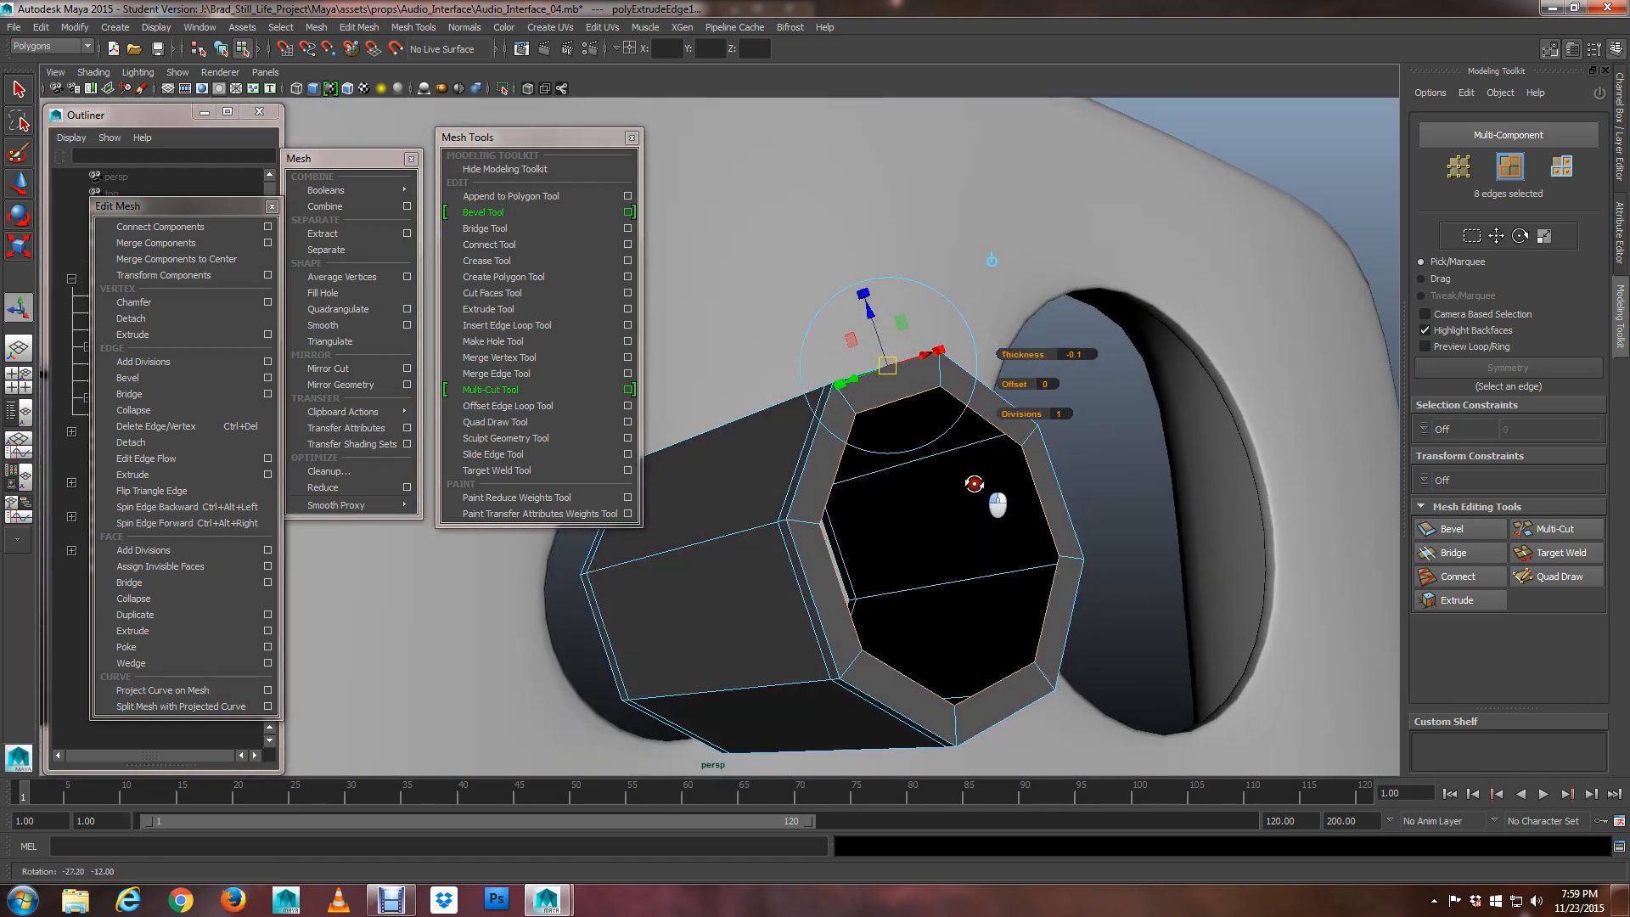
{"action": "key", "text": "ctrl+e"}
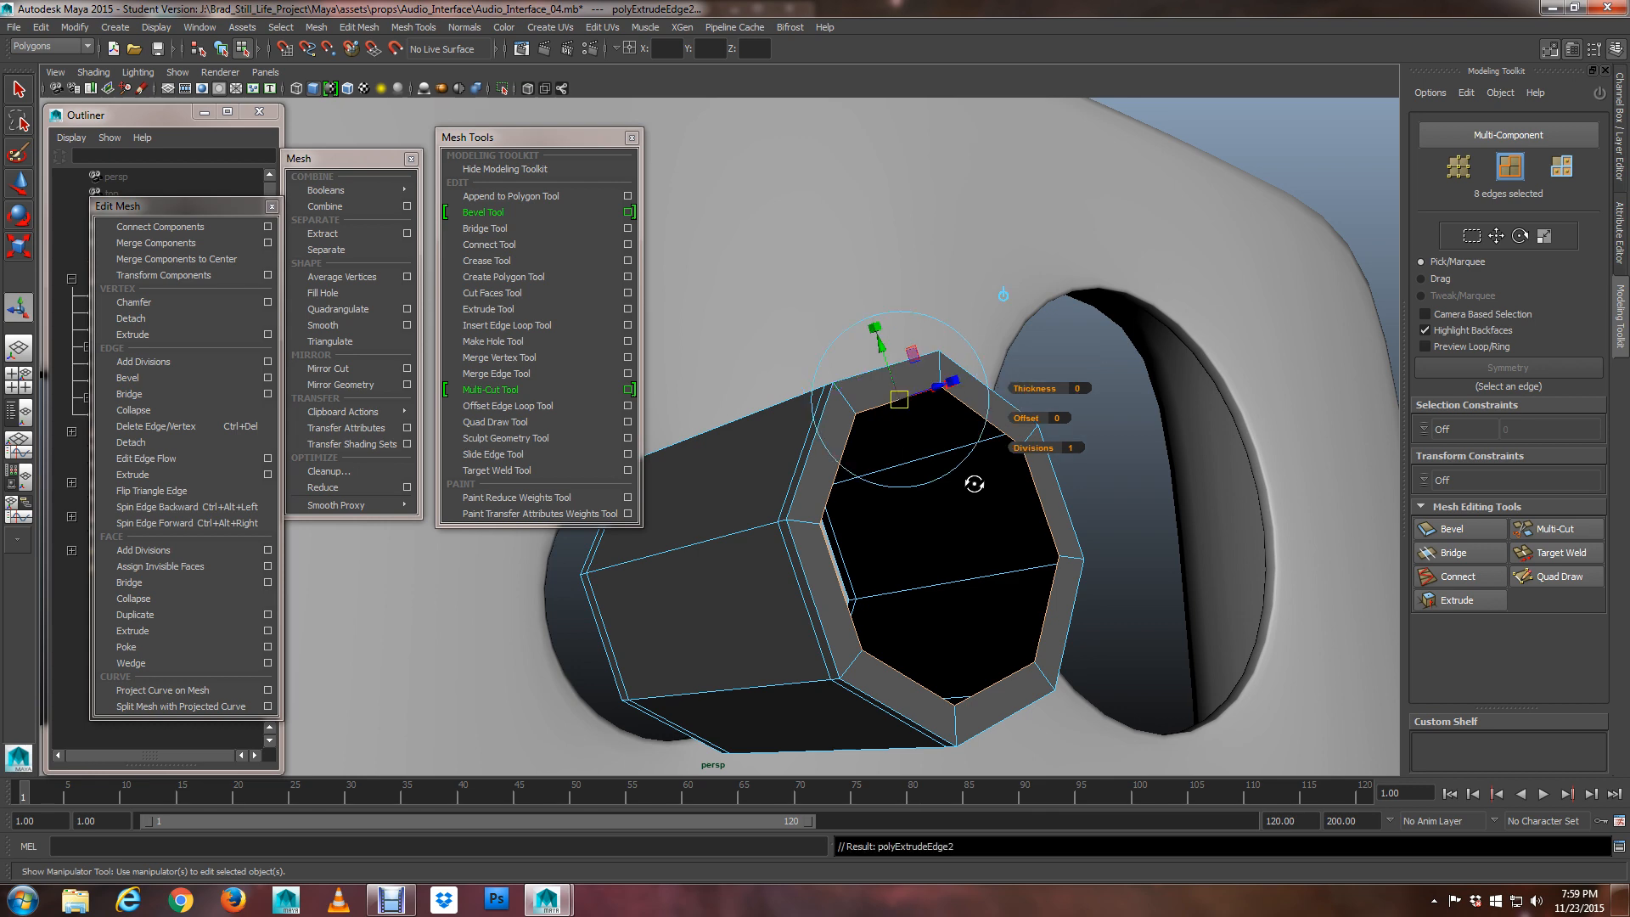
{"action": "scroll", "coordinate": [859, 540], "scroll_direction": "up", "scroll_amount": 3}
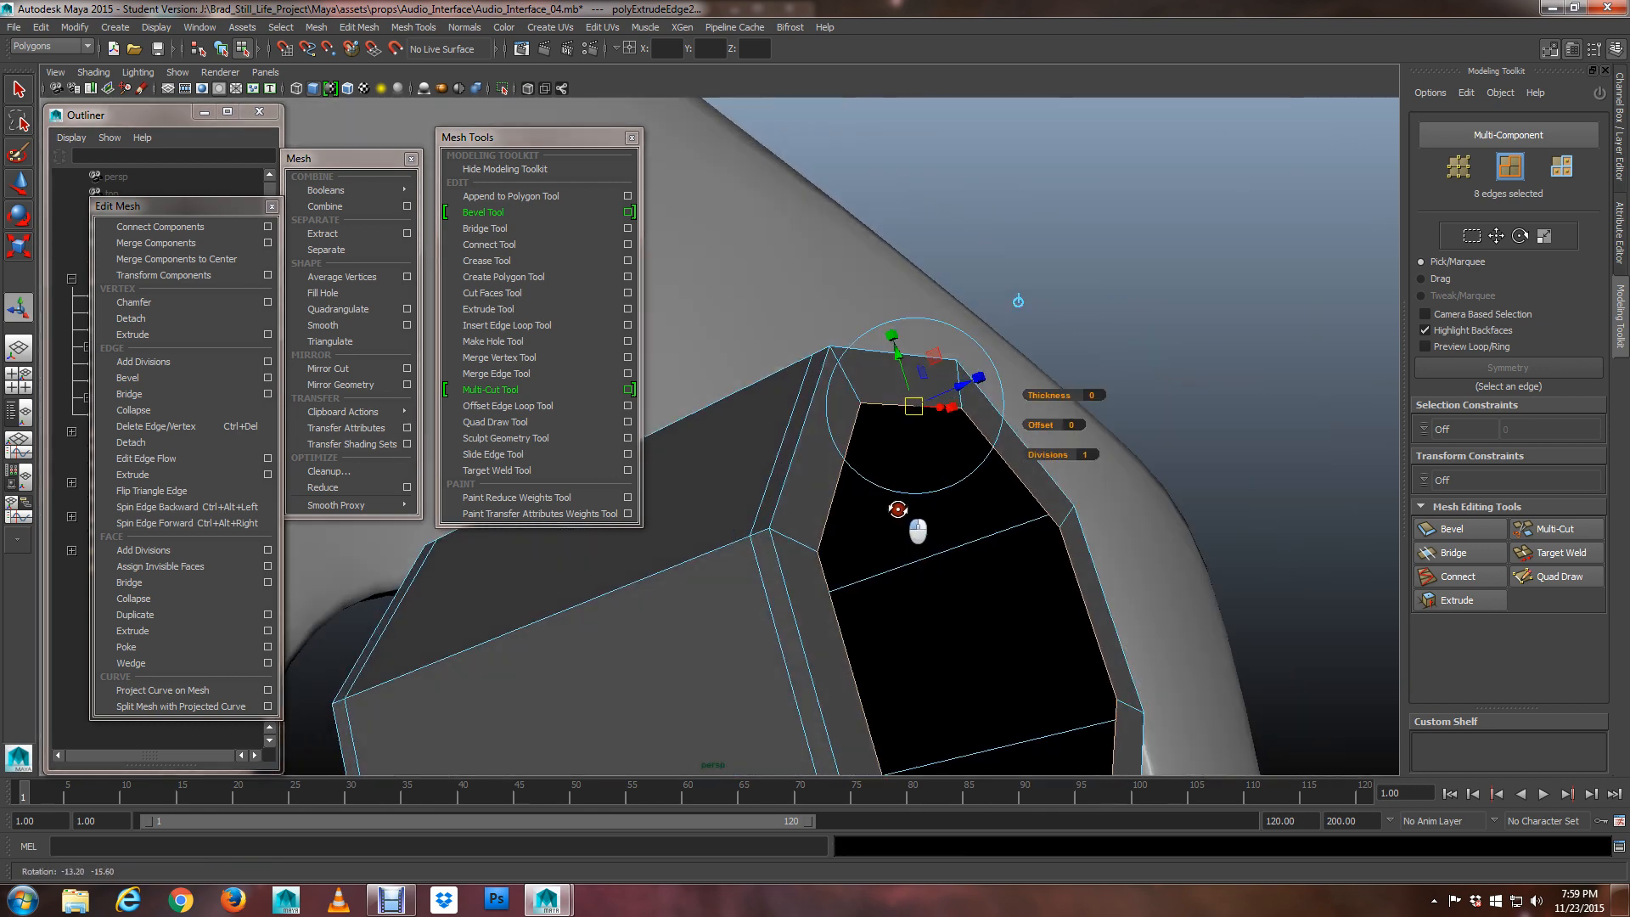
{"action": "left_click_drag", "start_coordinate": [897, 509], "coordinate": [917, 506], "text": "alt"}
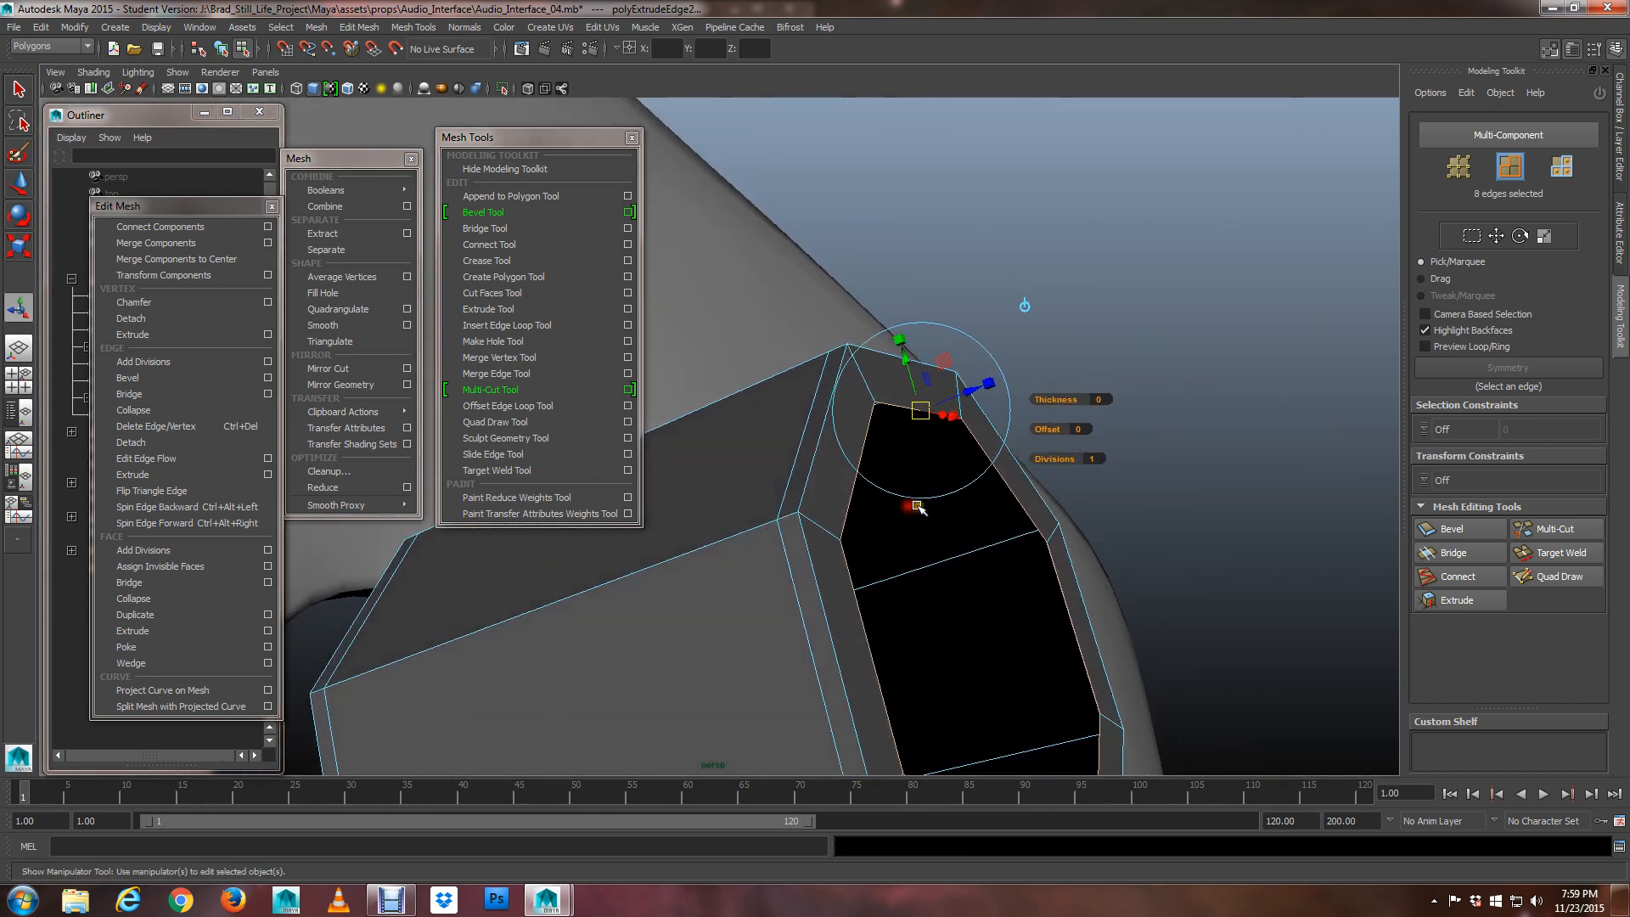
{"action": "left_click_drag", "start_coordinate": [1047, 429], "coordinate": [1045, 570]}
{"action": "key", "text": "ctrl+z"}
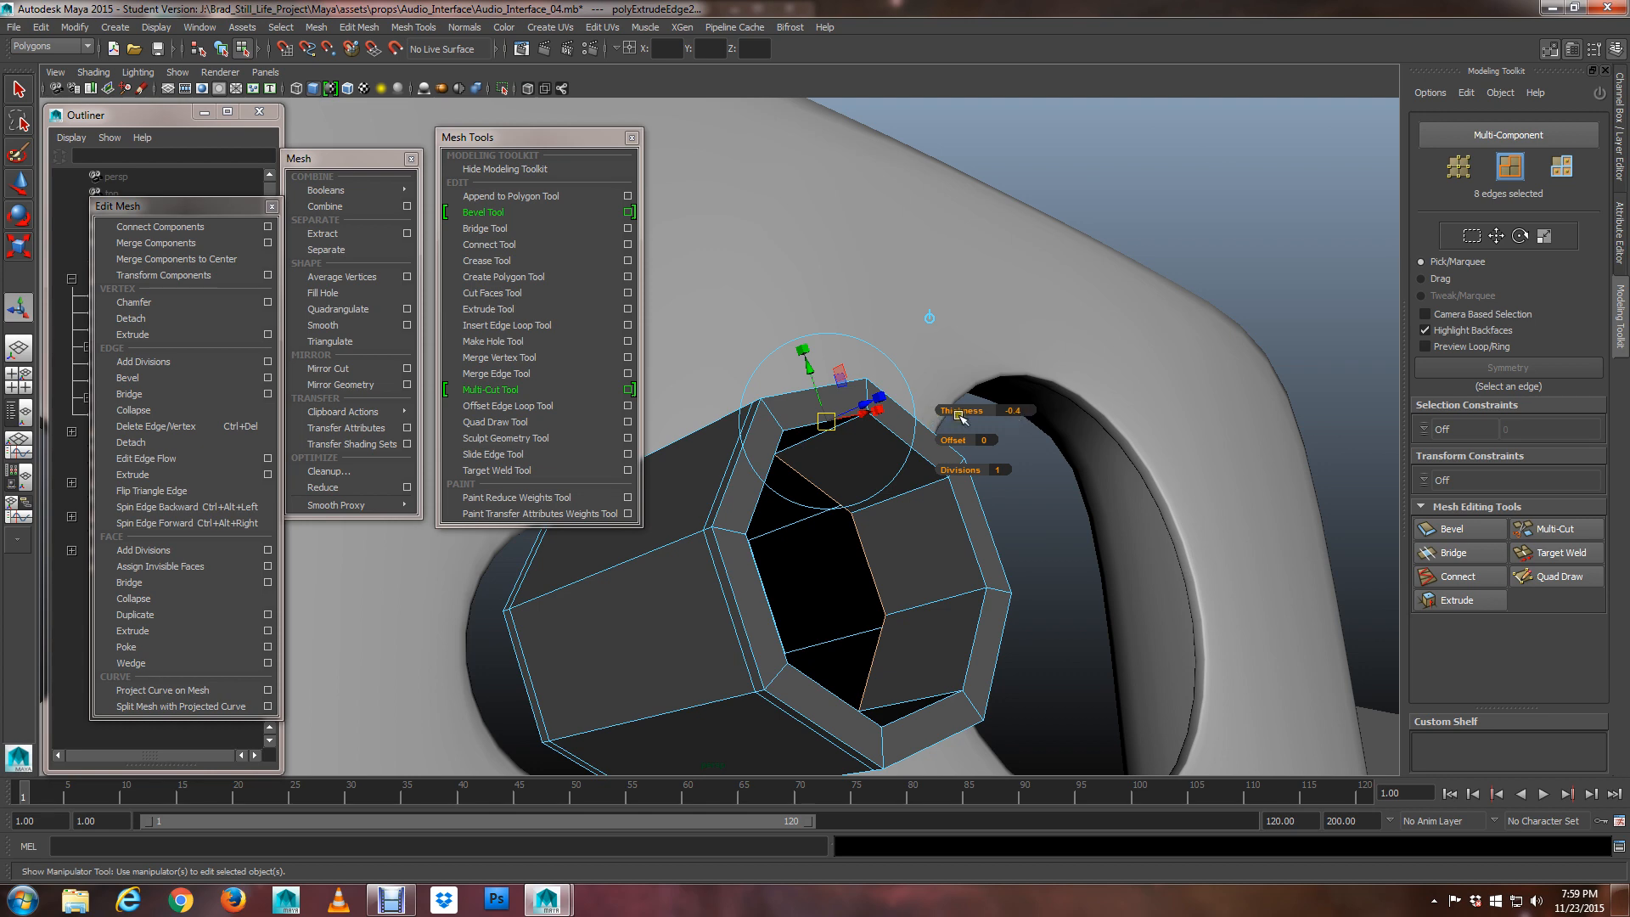
{"action": "left_click_drag", "start_coordinate": [965, 413], "coordinate": [1038, 551]}
Compare the hollow cylinder with and without smooth preview, leaving the extrude and keeping the smoothed display
{"action": "scroll", "coordinate": [901, 397], "scroll_direction": "up", "scroll_amount": 2}
{"action": "key", "text": "3"}
{"action": "key", "text": "1"}
{"action": "key", "text": "q"}
{"action": "key", "text": "3"}
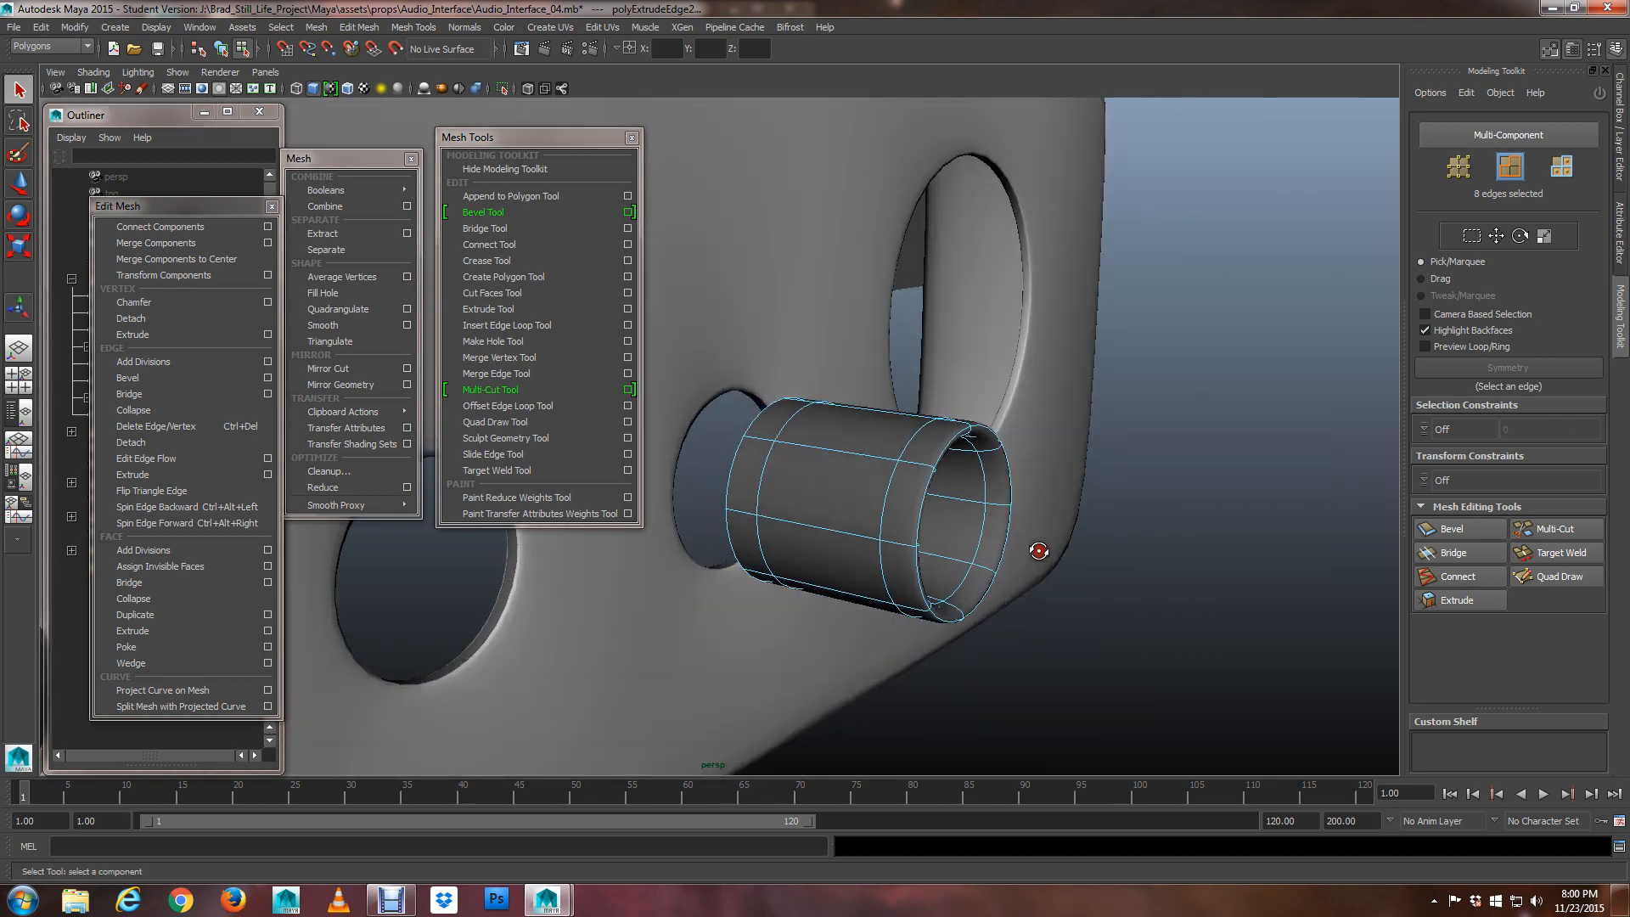
Duplicate the hollow cylinder in object mode and move the copy along X into the middle small hole, aligning it in wireframe
{"action": "right_click_drag", "start_coordinate": [901, 462], "coordinate": [928, 430]}
{"action": "left_click_drag", "start_coordinate": [883, 463], "coordinate": [681, 489], "text": "alt"}
{"action": "key", "text": "w"}
{"action": "left_click_drag", "start_coordinate": [808, 516], "coordinate": [866, 593], "text": "alt"}
{"action": "scroll", "coordinate": [711, 514], "scroll_direction": "up", "scroll_amount": 5}
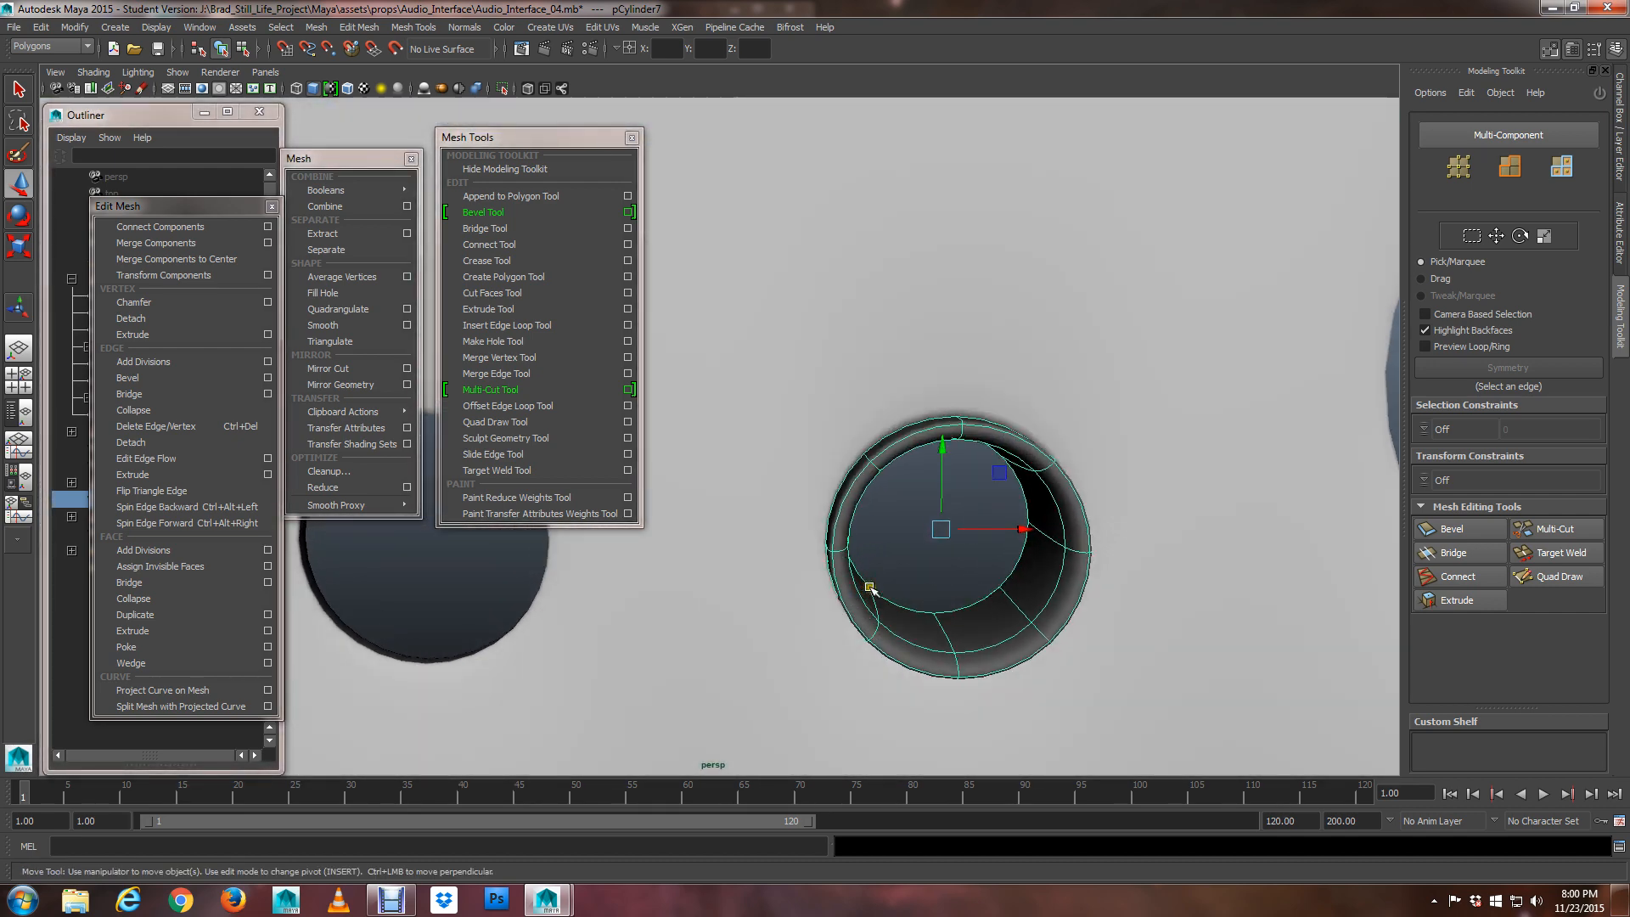
{"action": "scroll", "coordinate": [944, 578], "scroll_direction": "down", "scroll_amount": 5}
{"action": "middle_click_drag", "start_coordinate": [888, 549], "coordinate": [967, 557], "text": "alt"}
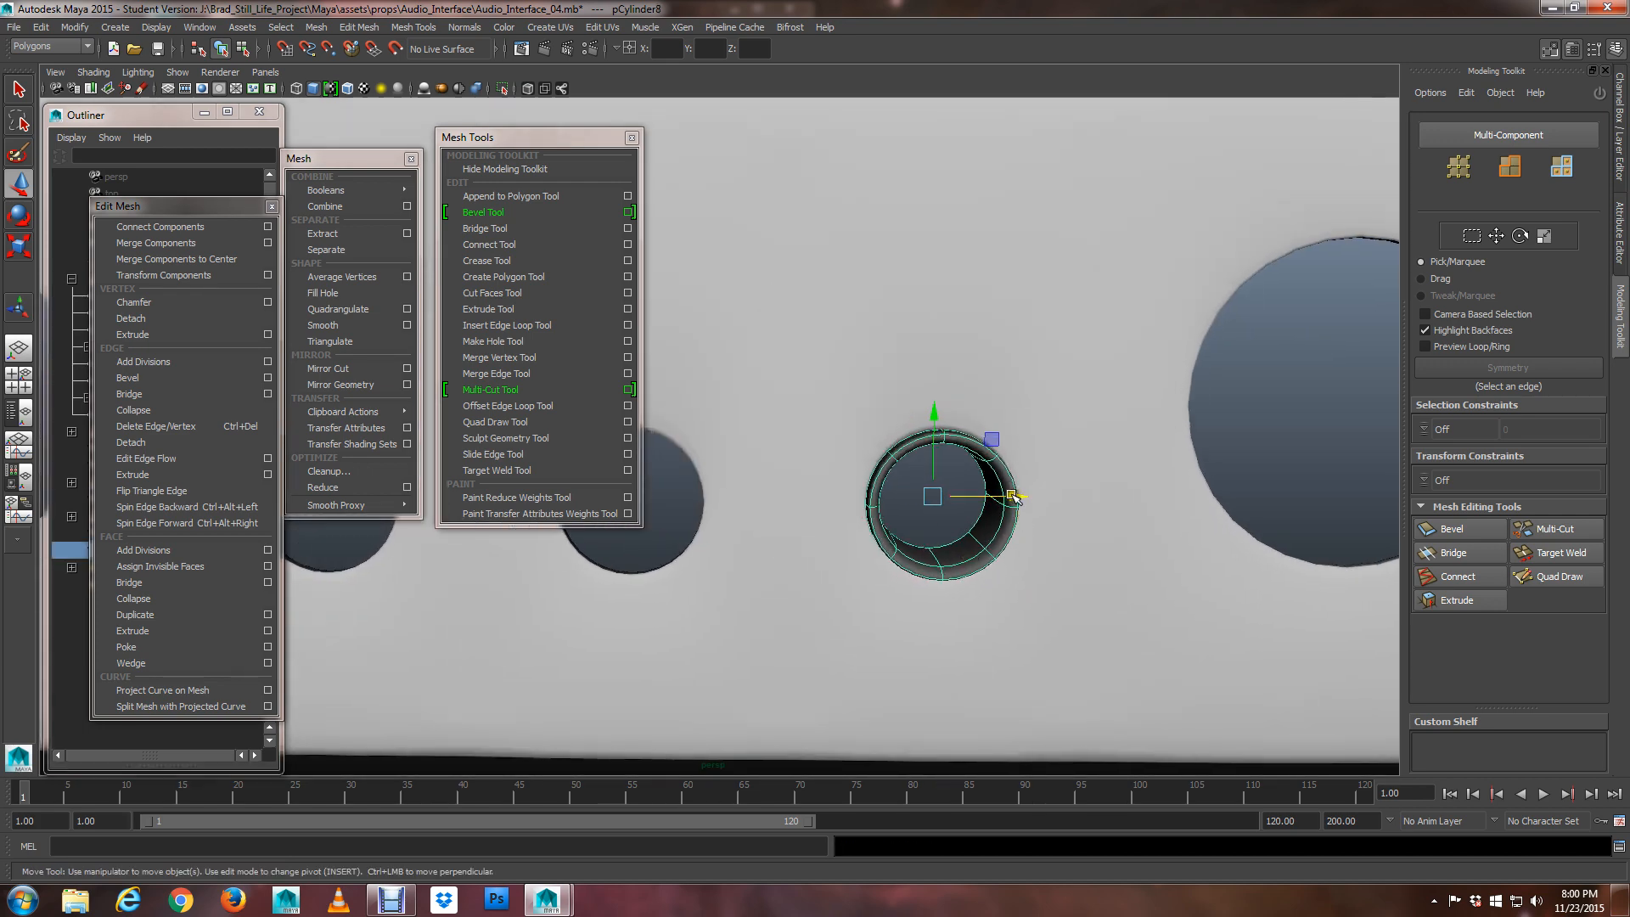
{"action": "left_click_drag", "start_coordinate": [1014, 498], "coordinate": [698, 545]}
{"action": "middle_click_drag", "start_coordinate": [741, 550], "coordinate": [822, 558], "text": "alt"}
{"action": "scroll", "coordinate": [892, 579], "scroll_direction": "up", "scroll_amount": 3}
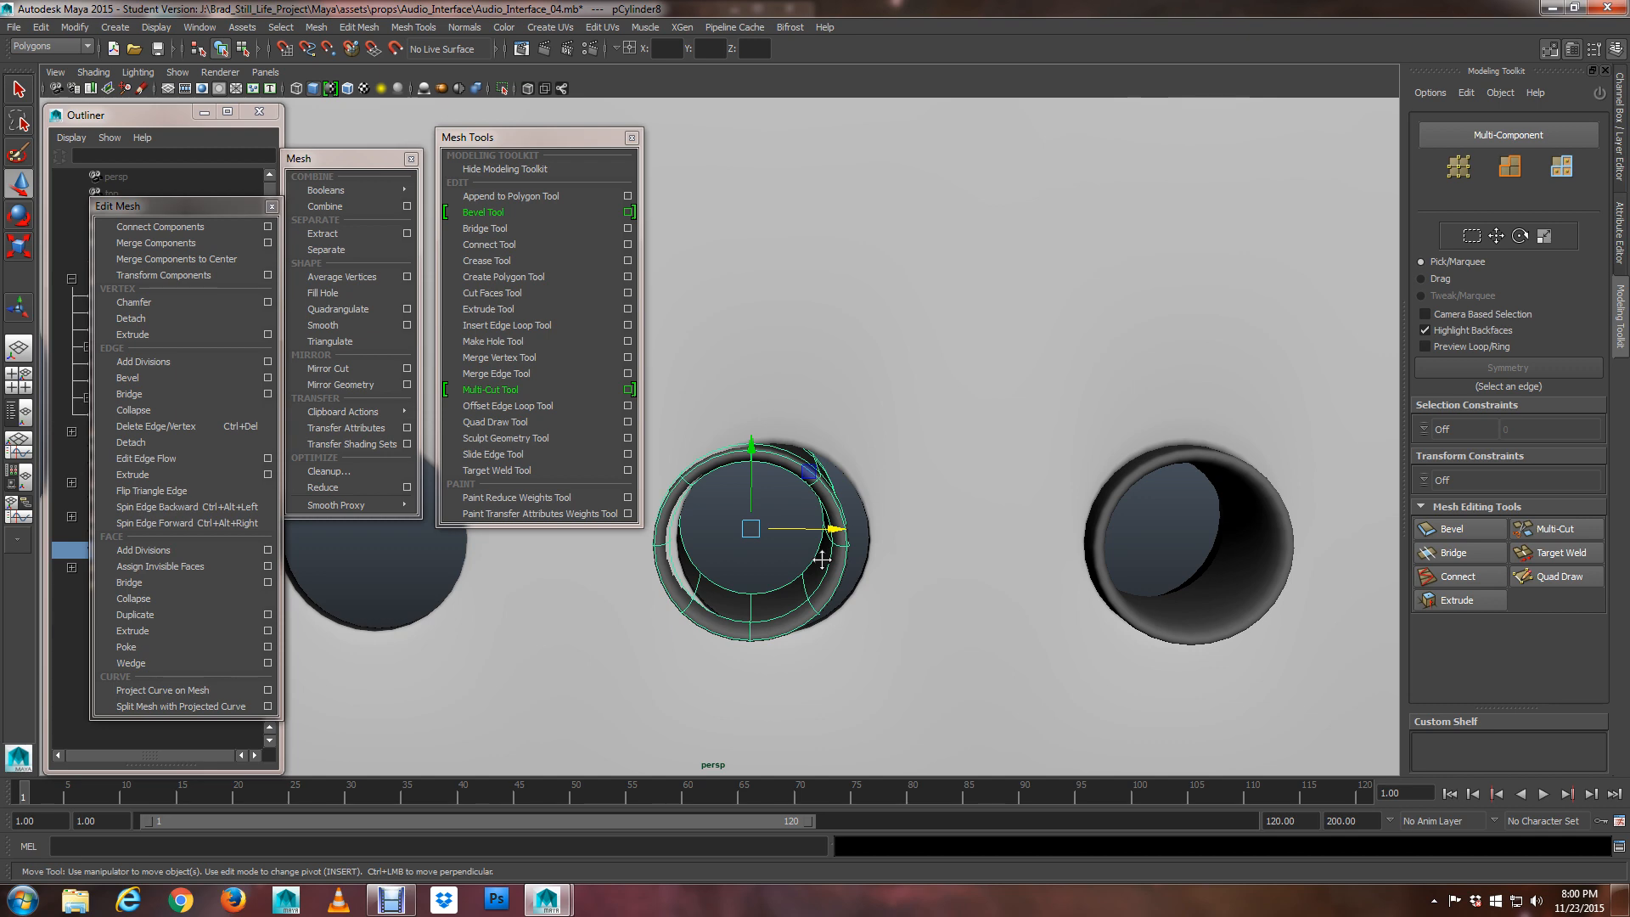
{"action": "key", "text": "4"}
{"action": "left_click_drag", "start_coordinate": [843, 535], "coordinate": [864, 535]}
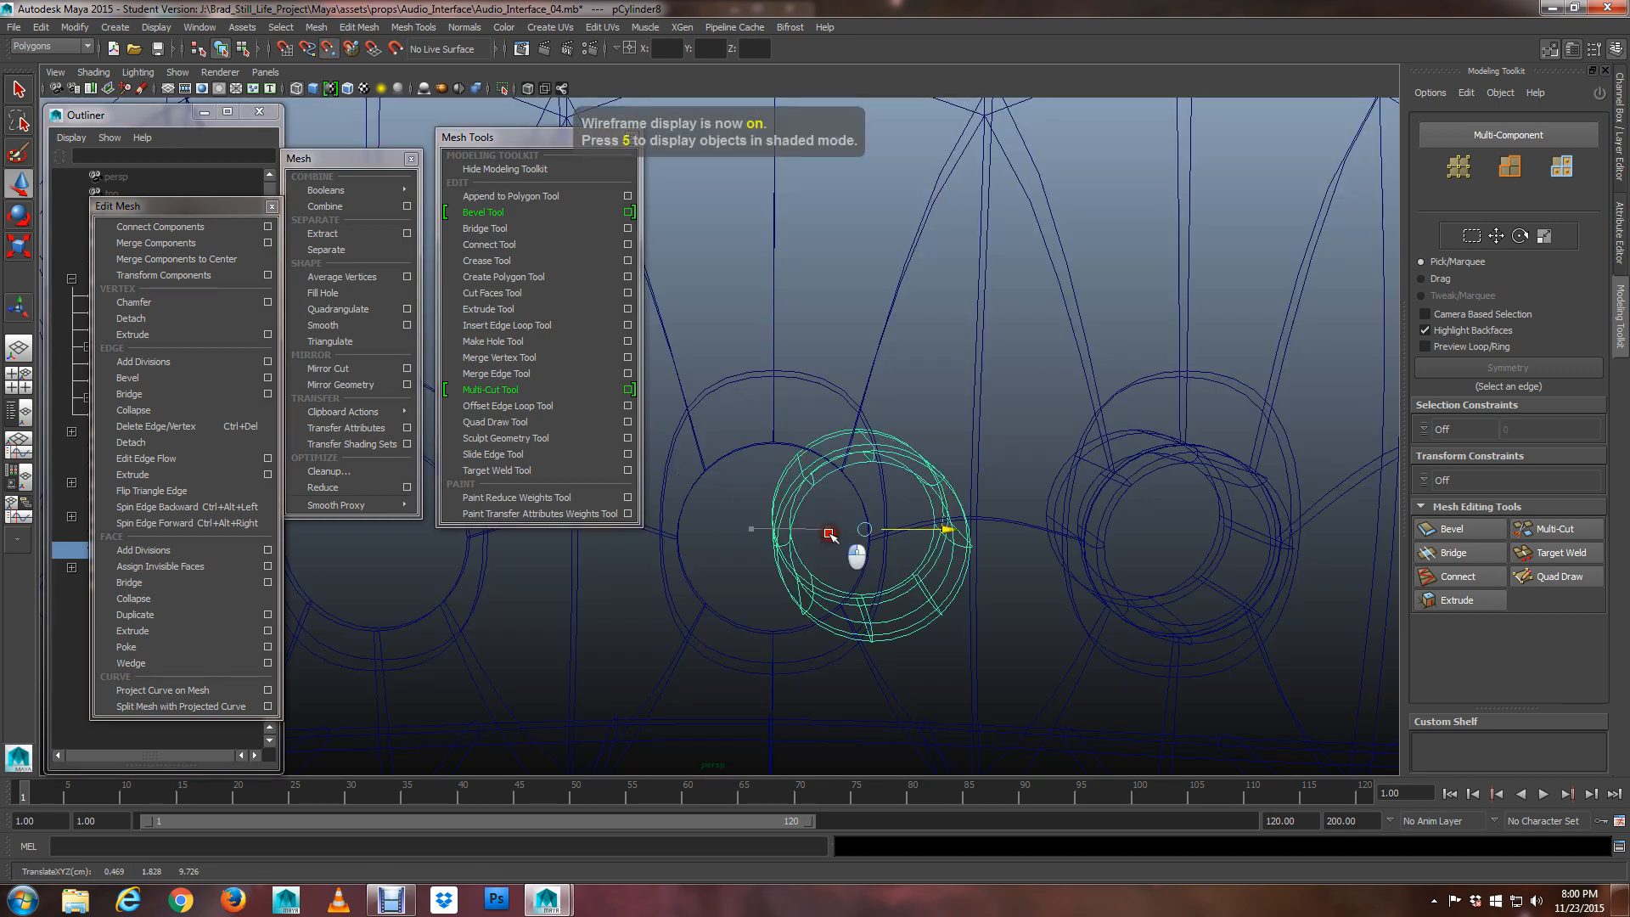
Duplicate the cylinder again and snap the copy along X to the centre of the third small hole
{"action": "scroll", "coordinate": [764, 518], "scroll_direction": "down", "scroll_amount": 2}
{"action": "middle_click_drag", "start_coordinate": [762, 530], "coordinate": [994, 475], "text": "alt"}
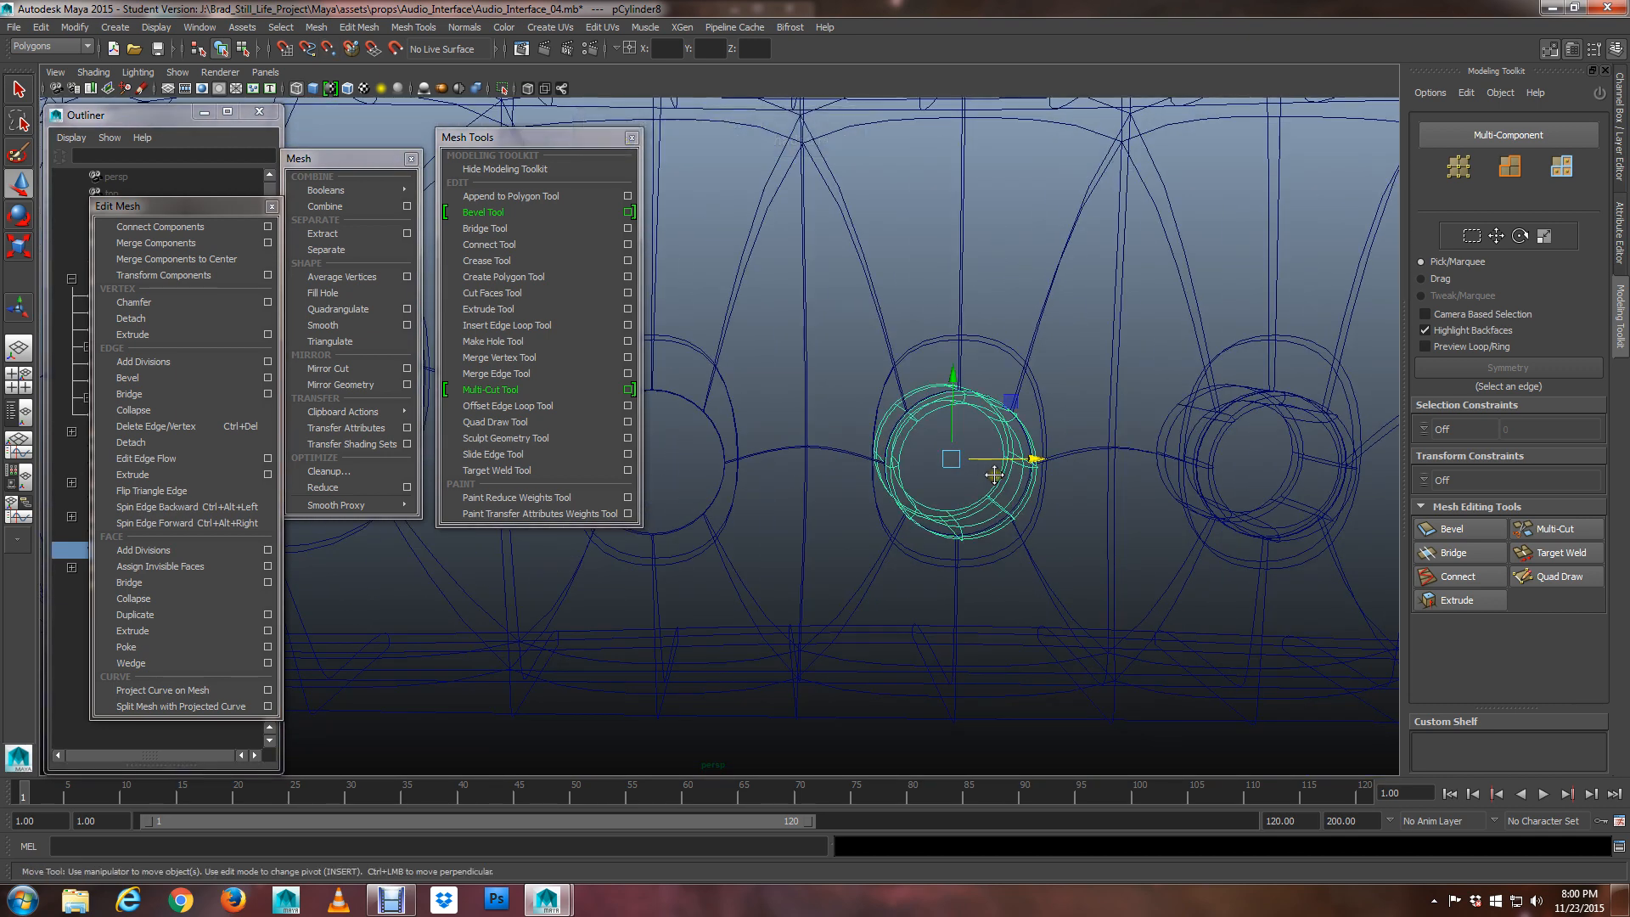
{"action": "left_click_drag", "start_coordinate": [1023, 458], "coordinate": [758, 479]}
{"action": "middle_click_drag", "start_coordinate": [799, 499], "coordinate": [917, 534], "text": "alt"}
{"action": "key", "text": "v"}
{"action": "left_click_drag", "start_coordinate": [884, 492], "coordinate": [774, 418]}
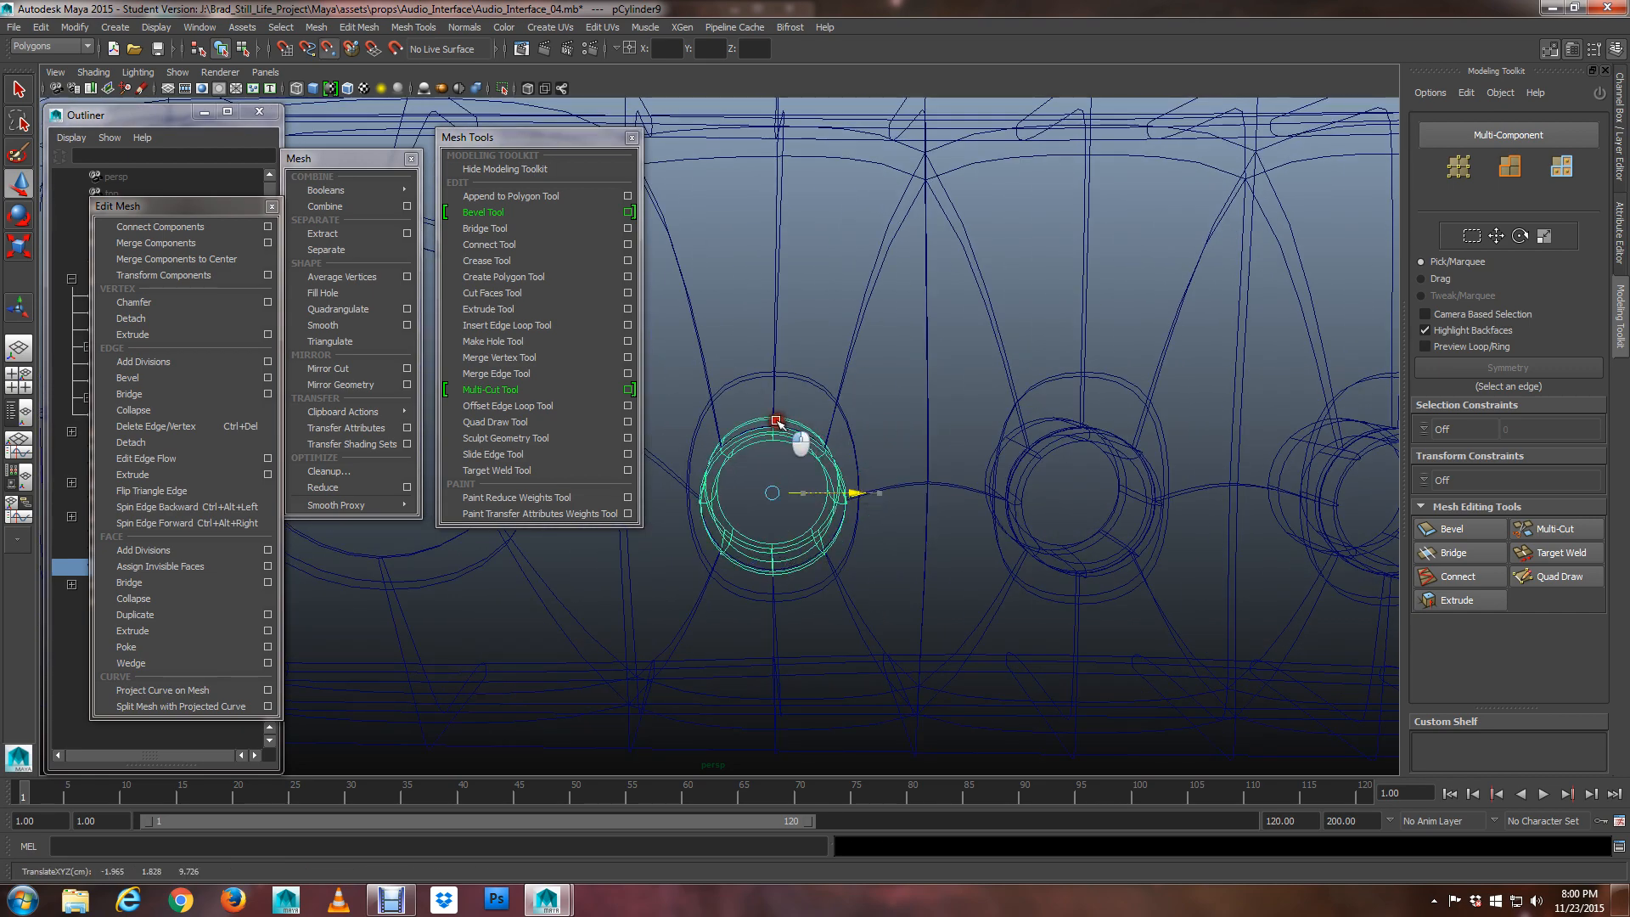
Duplicate the cylinder once more and snap the copy along X and Y to the centre of the large left hole
{"action": "scroll", "coordinate": [785, 475], "scroll_direction": "down", "scroll_amount": 3}
{"action": "mouse_move", "coordinate": [797, 517]}
{"action": "left_mouse_down", "text": "alt"}
{"action": "mouse_move", "coordinate": [861, 513]}
{"action": "mouse_move", "coordinate": [782, 530]}
{"action": "left_mouse_up", "text": "alt"}
{"action": "middle_click_drag", "start_coordinate": [805, 528], "coordinate": [1037, 543], "text": "alt"}
{"action": "left_click_drag", "start_coordinate": [1053, 534], "coordinate": [1061, 520], "text": "alt"}
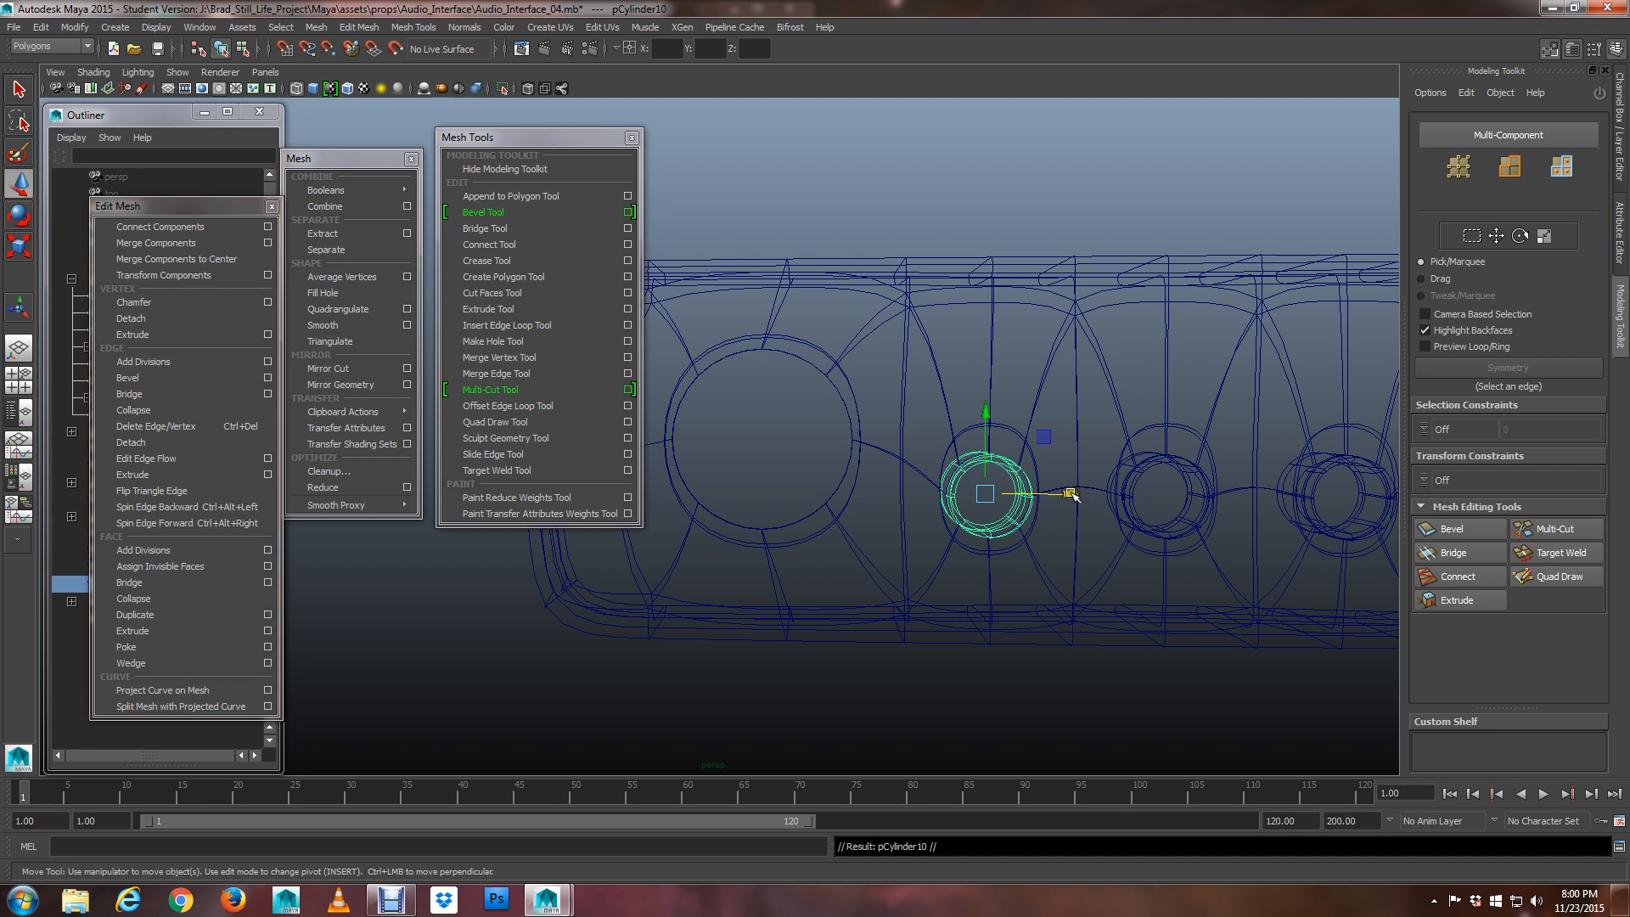
{"action": "left_click_drag", "start_coordinate": [1071, 495], "coordinate": [762, 348]}
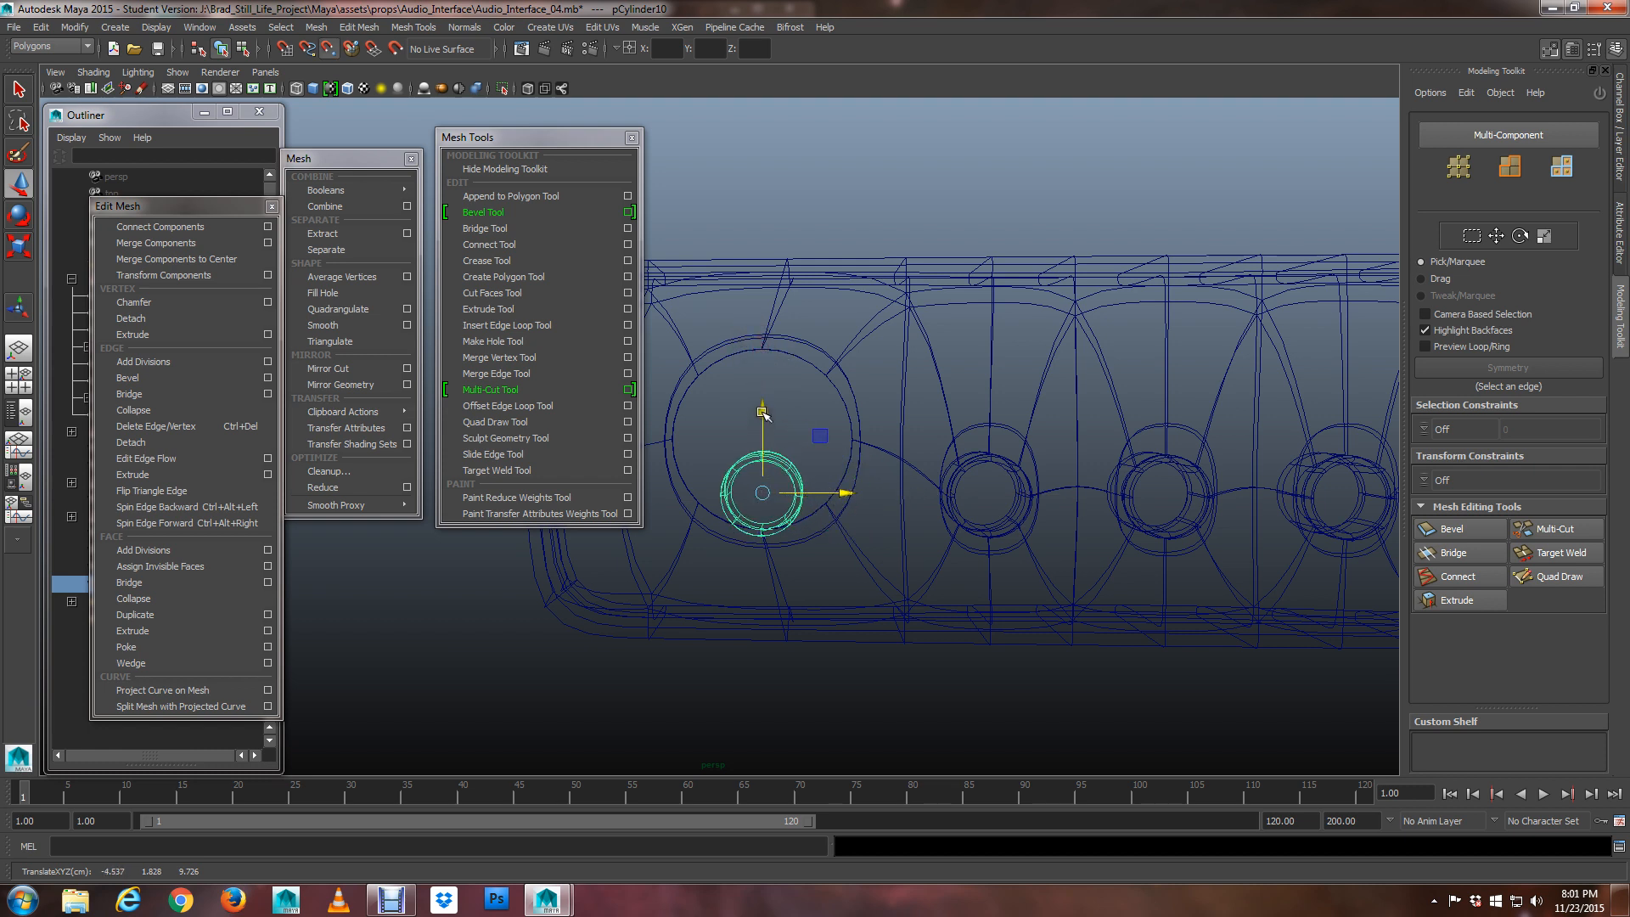
{"action": "mouse_move", "coordinate": [762, 413]}
{"action": "left_mouse_down"}
{"action": "mouse_move", "coordinate": [686, 445]}
{"action": "mouse_move", "coordinate": [851, 445]}
{"action": "mouse_move", "coordinate": [792, 509]}
{"action": "mouse_move", "coordinate": [914, 546]}
{"action": "mouse_move", "coordinate": [884, 512]}
{"action": "mouse_move", "coordinate": [775, 510]}
{"action": "mouse_move", "coordinate": [969, 481]}
{"action": "left_mouse_up"}
Scale the copied cylinder up in shaded display to fit the large left hole
{"action": "key", "text": "r"}
{"action": "key", "text": "5"}
{"action": "scroll", "coordinate": [802, 506], "scroll_direction": "up", "scroll_amount": 5}
{"action": "scroll", "coordinate": [970, 481], "scroll_direction": "up", "scroll_amount": 5}
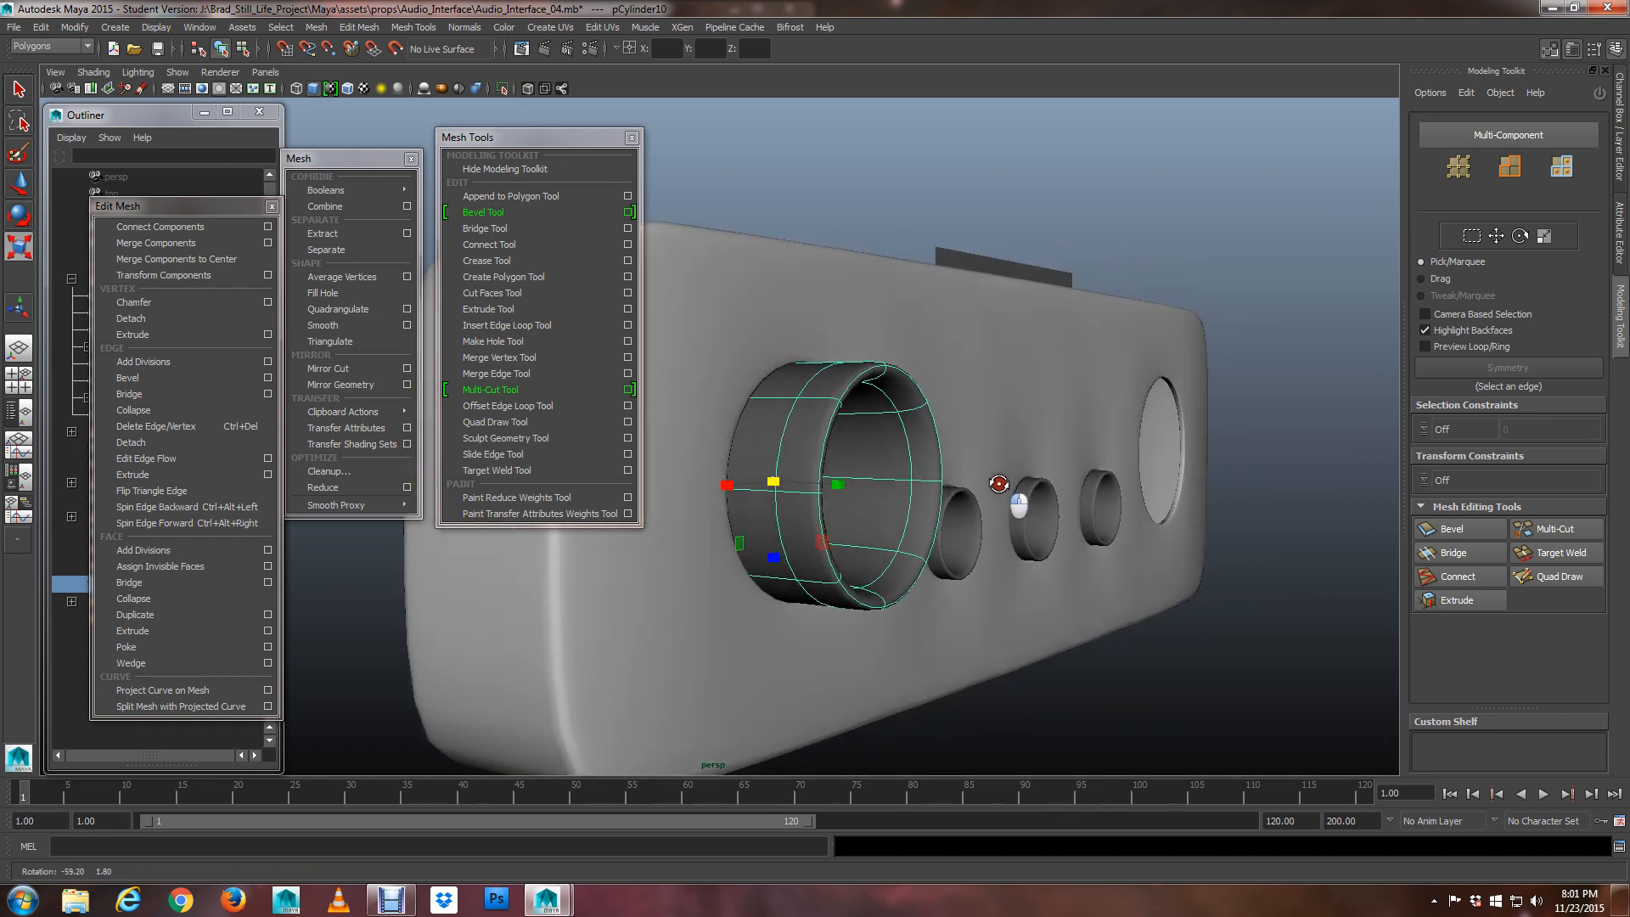
{"action": "left_click_drag", "start_coordinate": [835, 537], "coordinate": [947, 567]}
Move the enlarged cylinder back along Z into the front face, to about Z 9.01
{"action": "scroll", "coordinate": [841, 536], "scroll_direction": "down", "scroll_amount": 5}
{"action": "left_click_drag", "start_coordinate": [746, 504], "coordinate": [733, 541], "text": "alt"}
{"action": "key", "text": "w"}
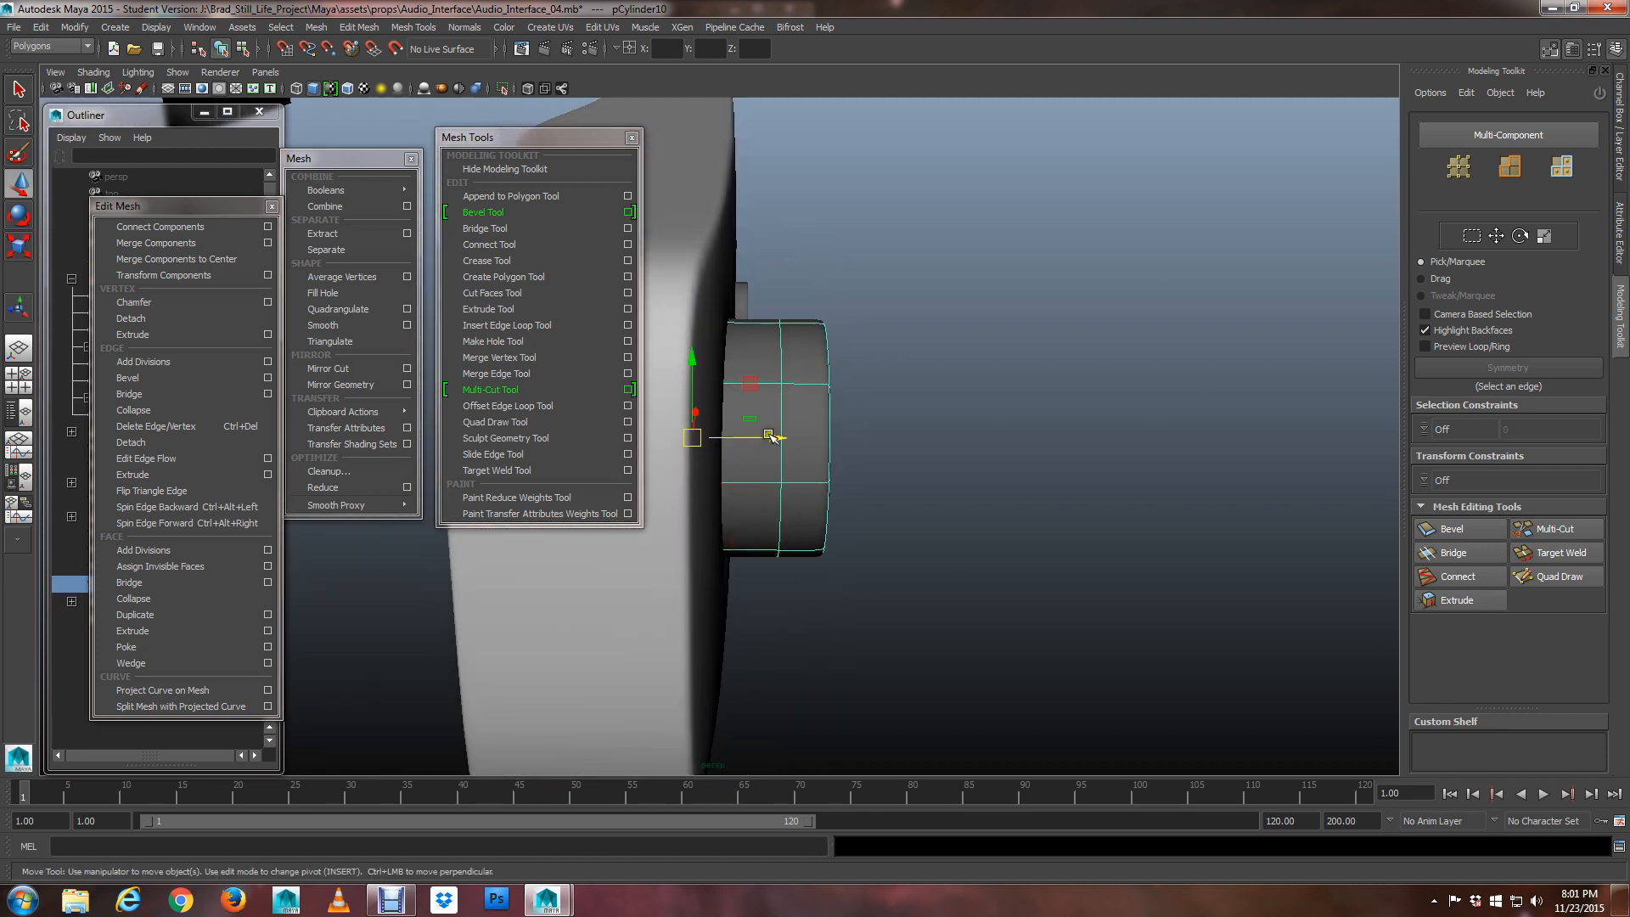
{"action": "left_click_drag", "start_coordinate": [766, 437], "coordinate": [732, 487]}
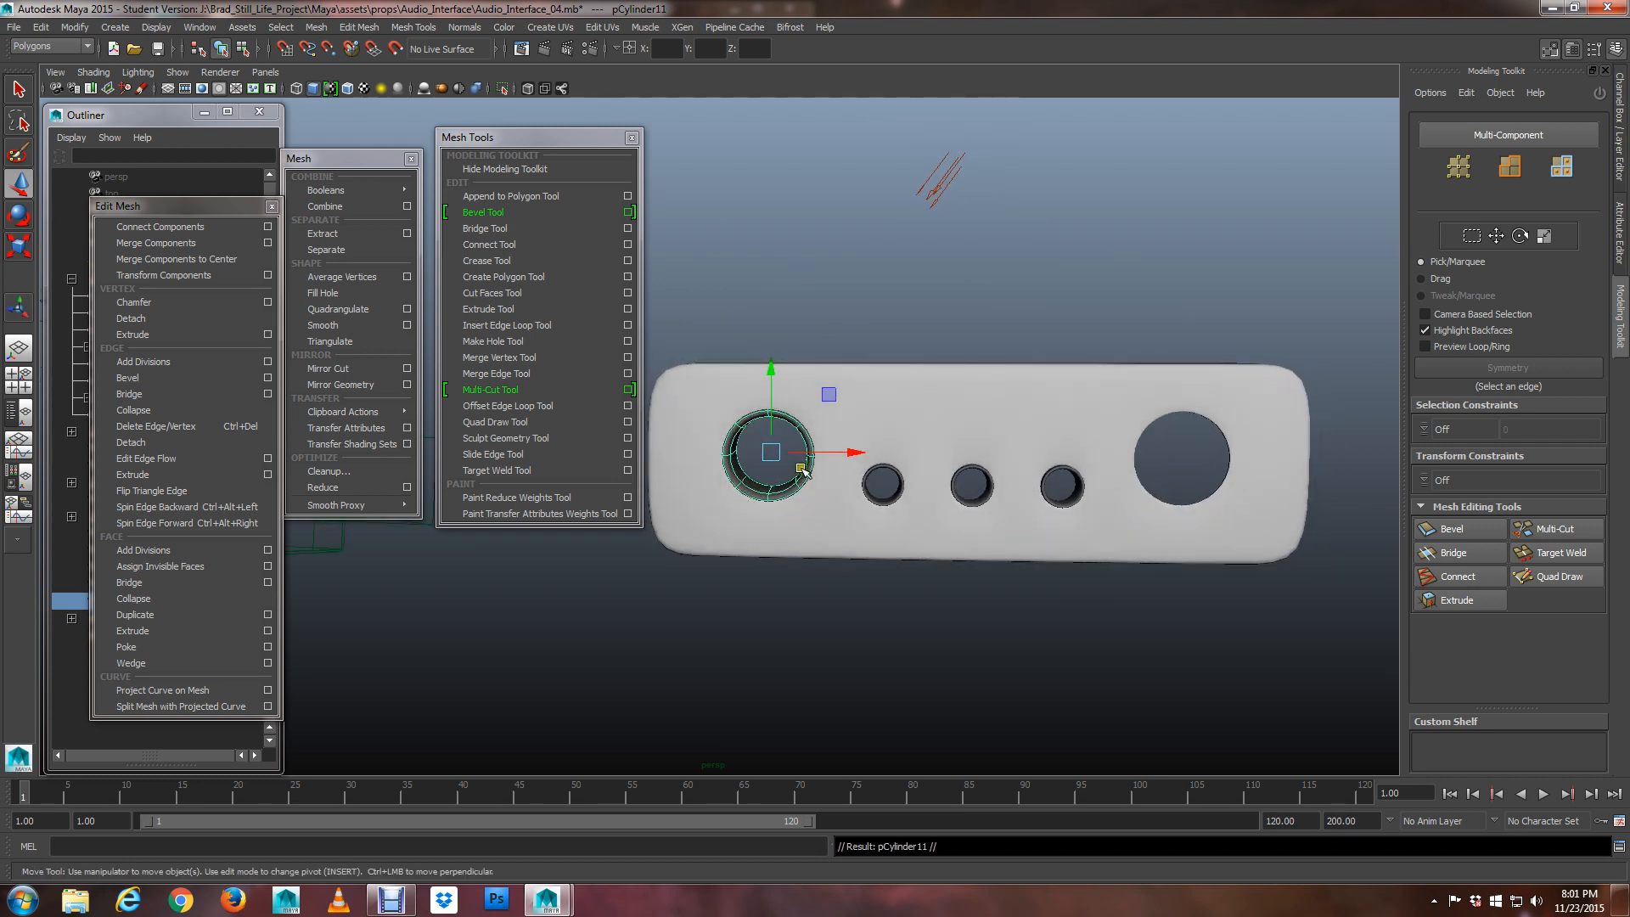
Duplicate the enlarged cylinder and move the copy along X to the centre of the large right hole
{"action": "left_click_drag", "start_coordinate": [855, 456], "coordinate": [1119, 479]}
{"action": "middle_click_drag", "start_coordinate": [1121, 482], "coordinate": [812, 489], "text": "alt"}
{"action": "left_click_drag", "start_coordinate": [813, 465], "coordinate": [956, 464]}
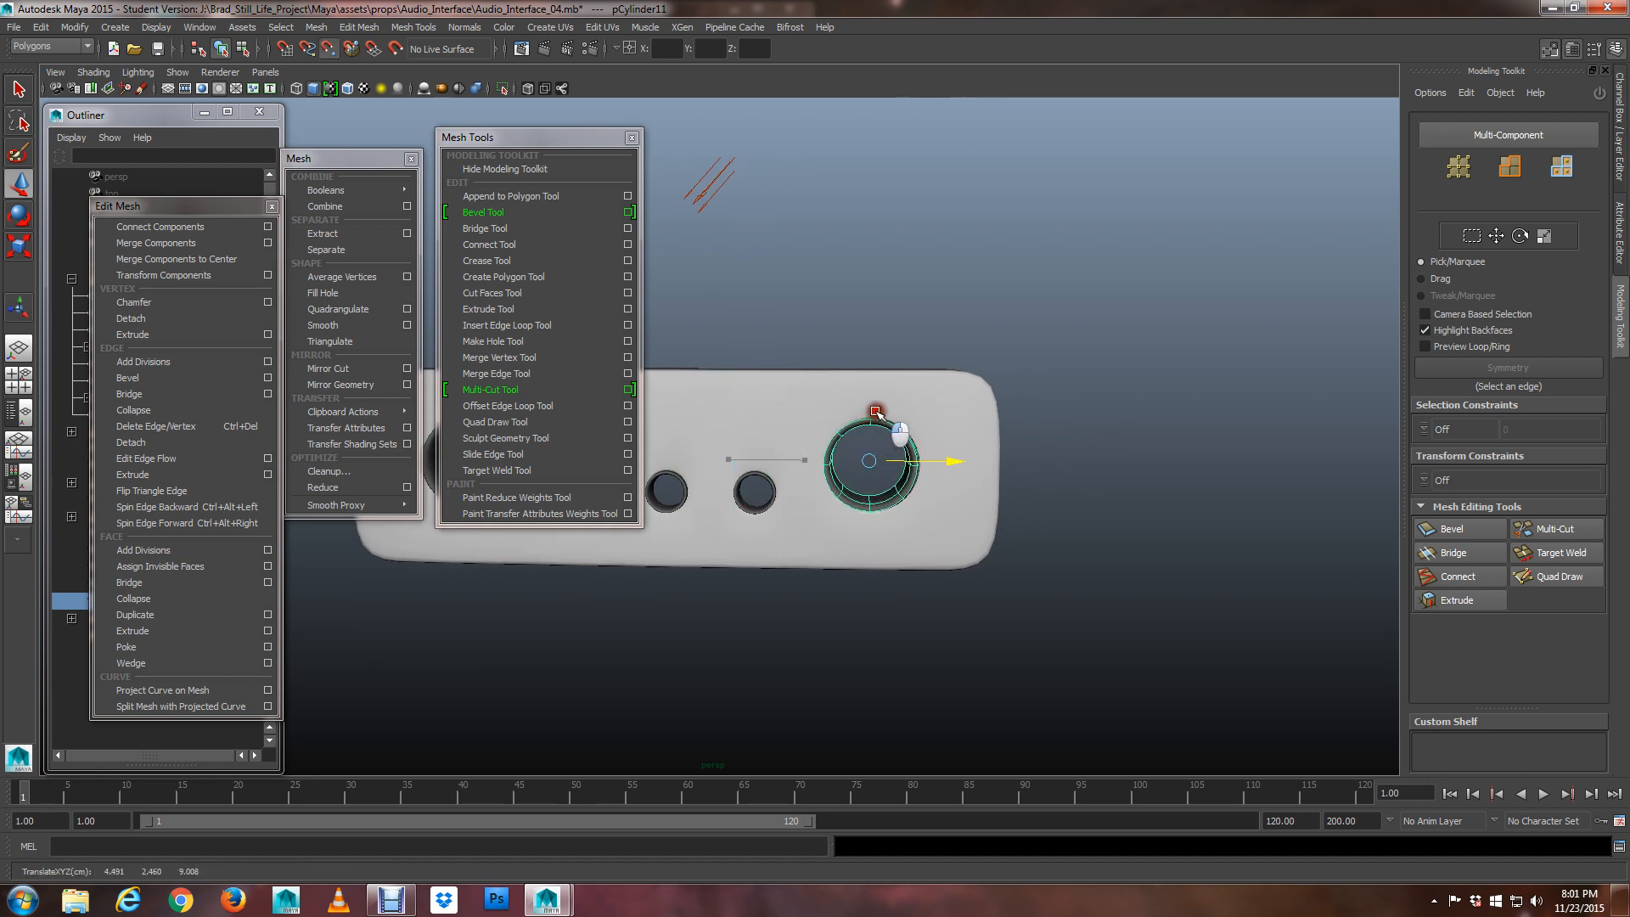
{"action": "mouse_move", "coordinate": [877, 413]}
{"action": "left_mouse_down"}
{"action": "mouse_move", "coordinate": [896, 414]}
{"action": "mouse_move", "coordinate": [879, 418]}
{"action": "left_mouse_up"}
Check the right cylinder's fit and depth inside the front face in wireframe and shaded display
{"action": "middle_click_drag", "start_coordinate": [927, 507], "coordinate": [833, 524], "text": "alt"}
{"action": "scroll", "coordinate": [823, 591], "scroll_direction": "up", "scroll_amount": 5}
{"action": "key", "text": "4"}
{"action": "left_click_drag", "start_coordinate": [833, 524], "coordinate": [823, 482], "text": "alt"}
{"action": "left_click_drag", "start_coordinate": [824, 482], "coordinate": [896, 507], "text": "alt"}
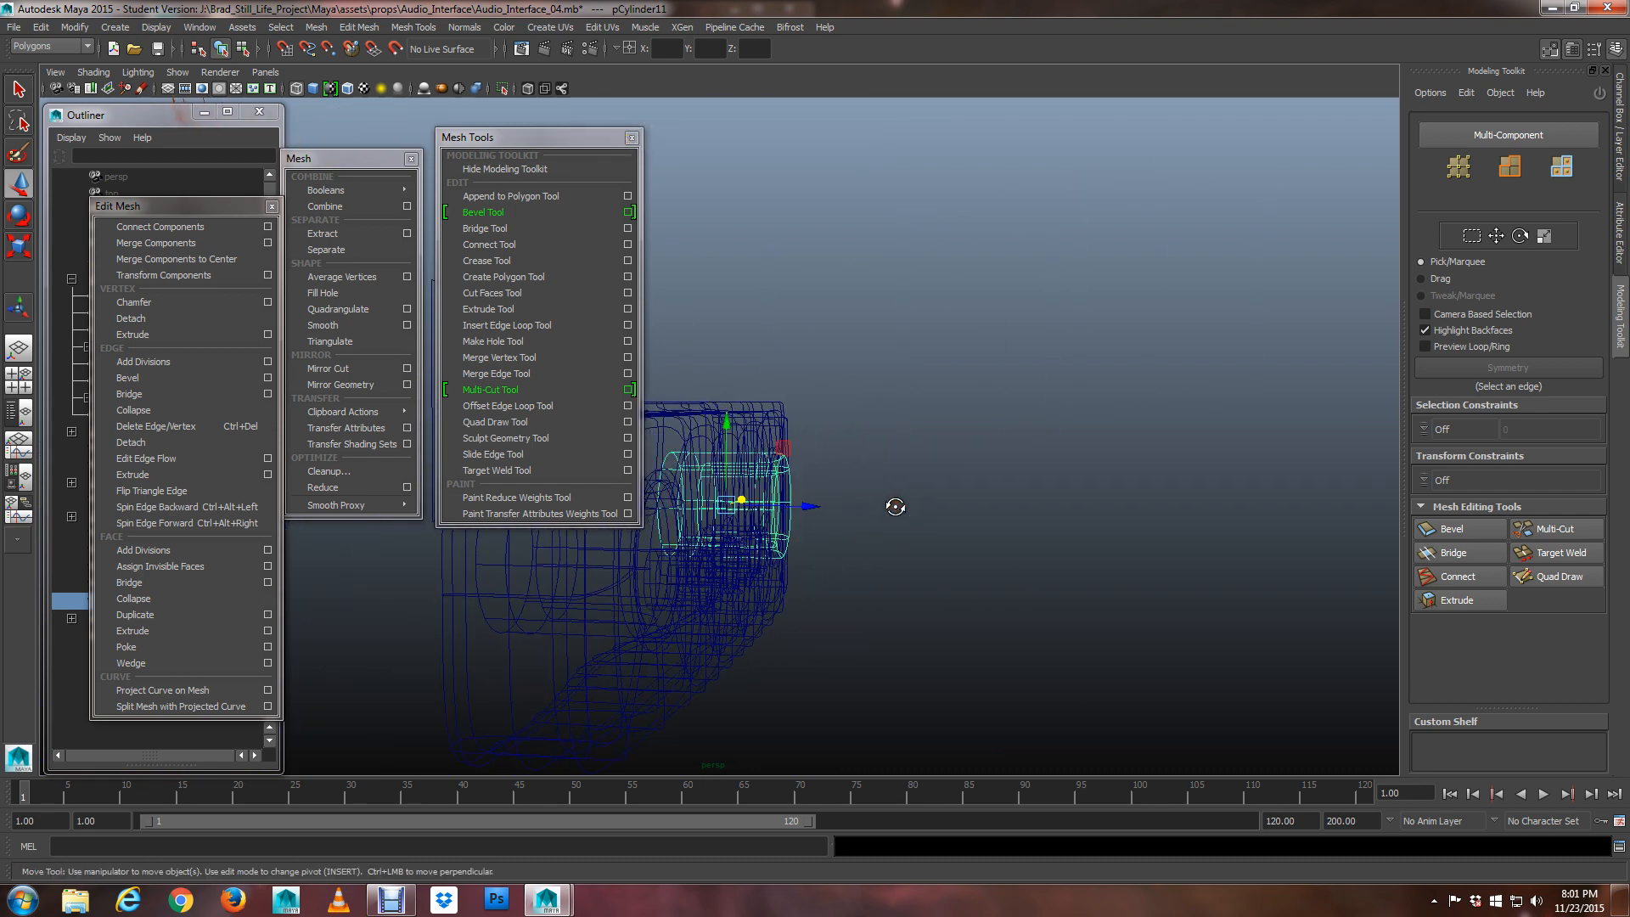
{"action": "key", "text": "5"}
{"action": "mouse_move", "coordinate": [891, 509]}
{"action": "left_mouse_down", "text": "alt"}
{"action": "mouse_move", "coordinate": [858, 564]}
{"action": "mouse_move", "coordinate": [832, 550]}
{"action": "left_mouse_up", "text": "alt"}
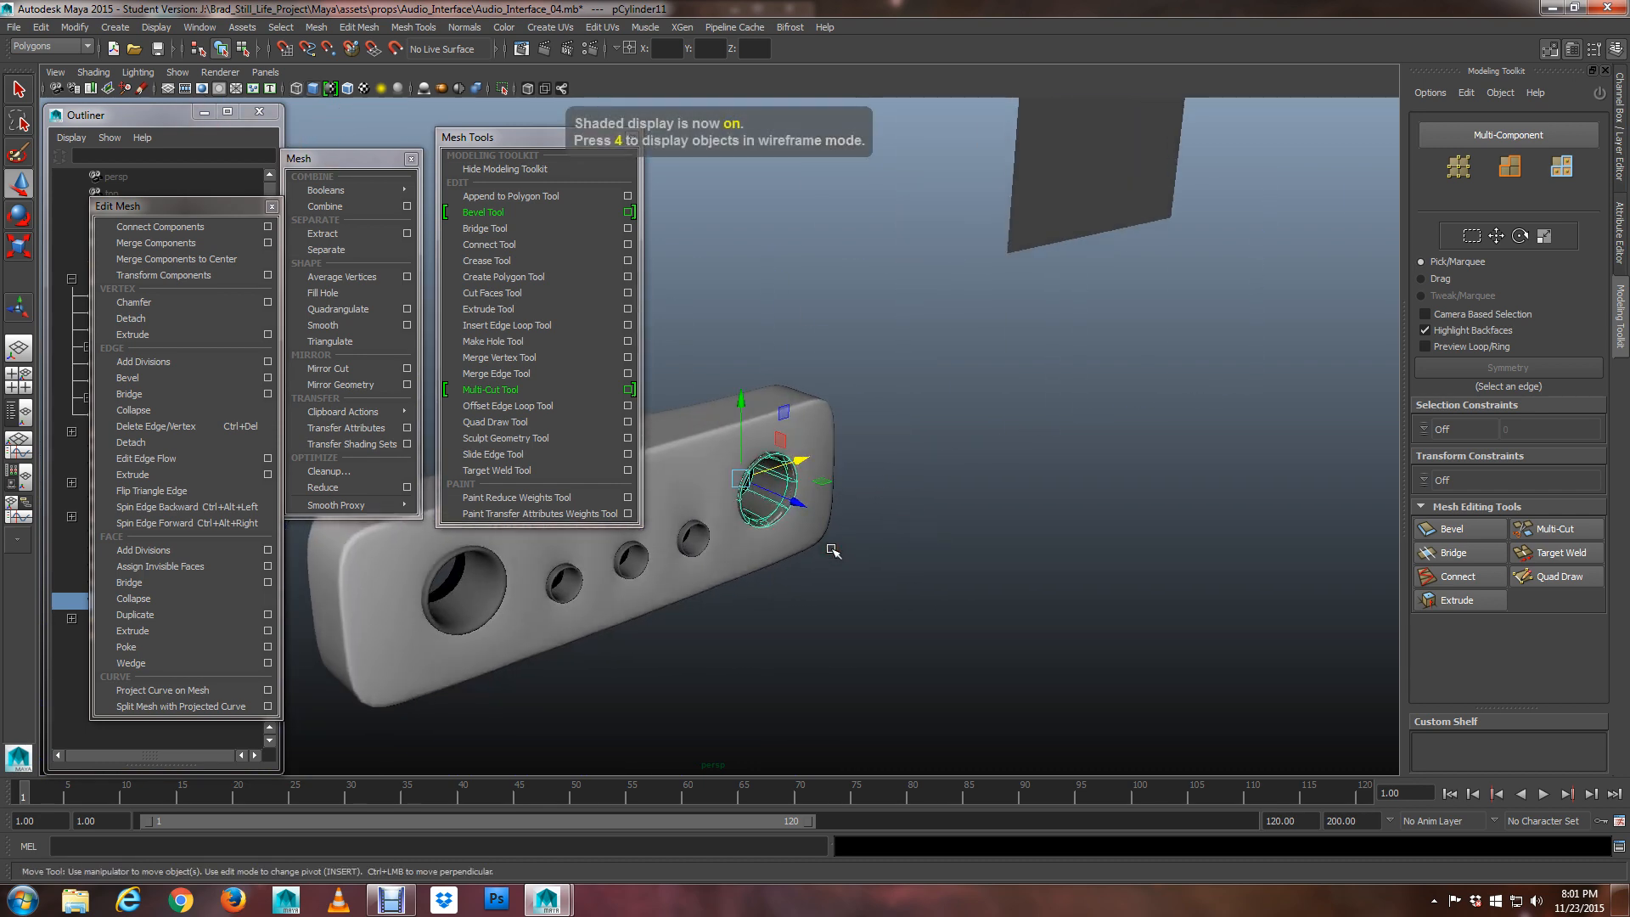
Examine the front face with its five cylinder-lined holes from several angles and deselect the cylinder
{"action": "key", "text": "ctrl+s"}
{"action": "left_click", "coordinate": [783, 464]}
{"action": "middle_click_drag", "start_coordinate": [765, 635], "coordinate": [932, 659], "text": "alt"}
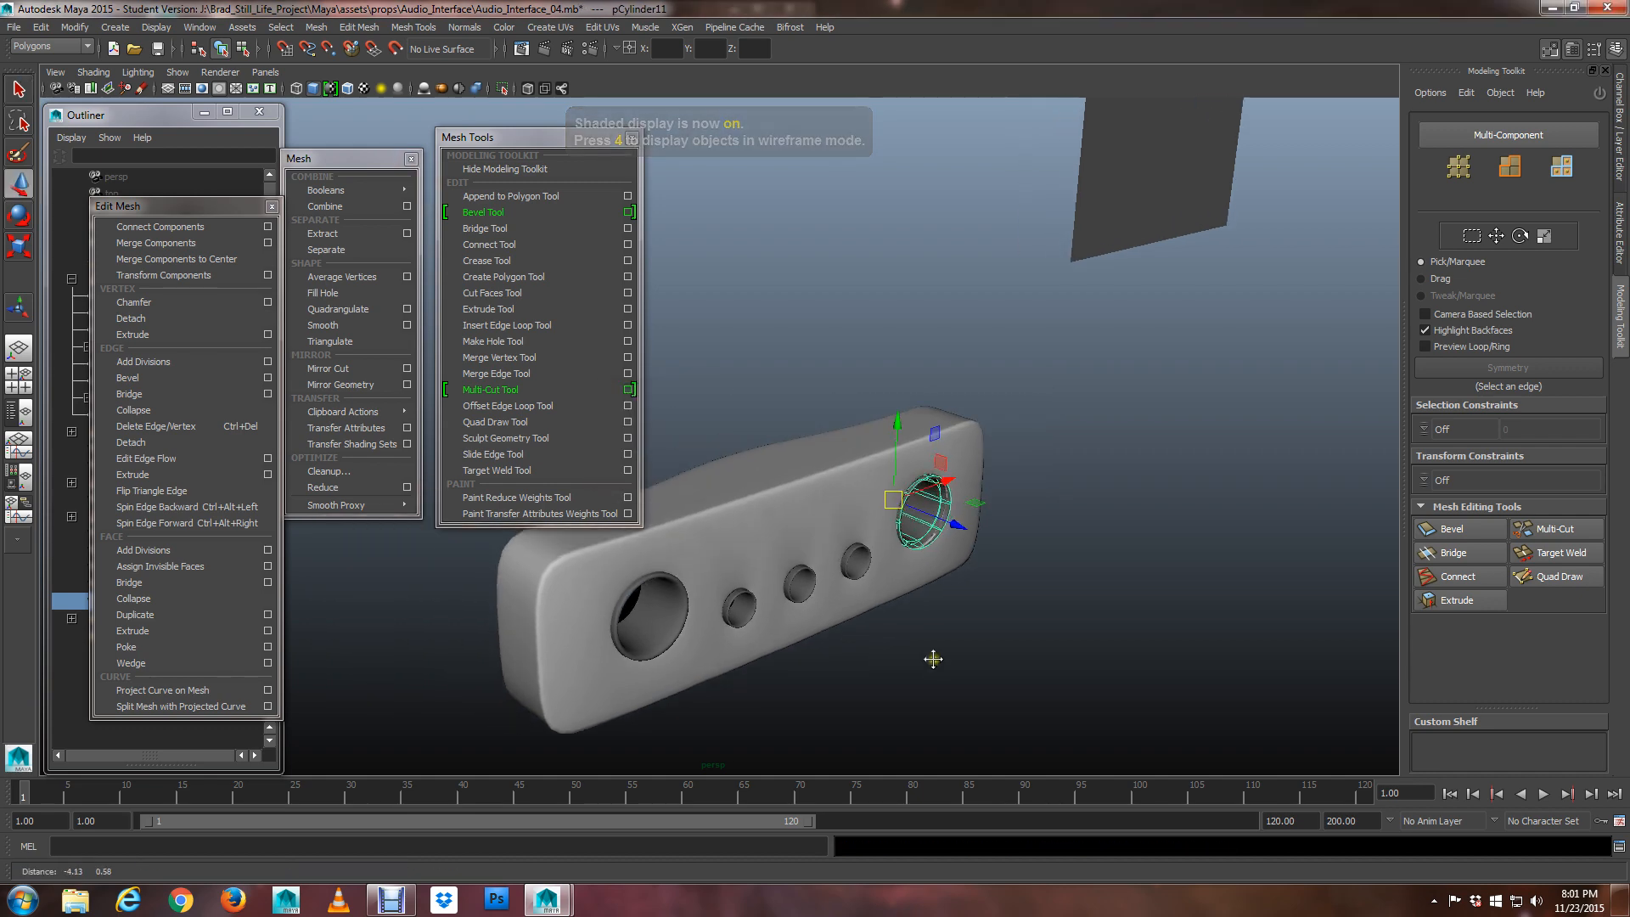
{"action": "left_click_drag", "start_coordinate": [933, 659], "coordinate": [849, 632], "text": "alt"}
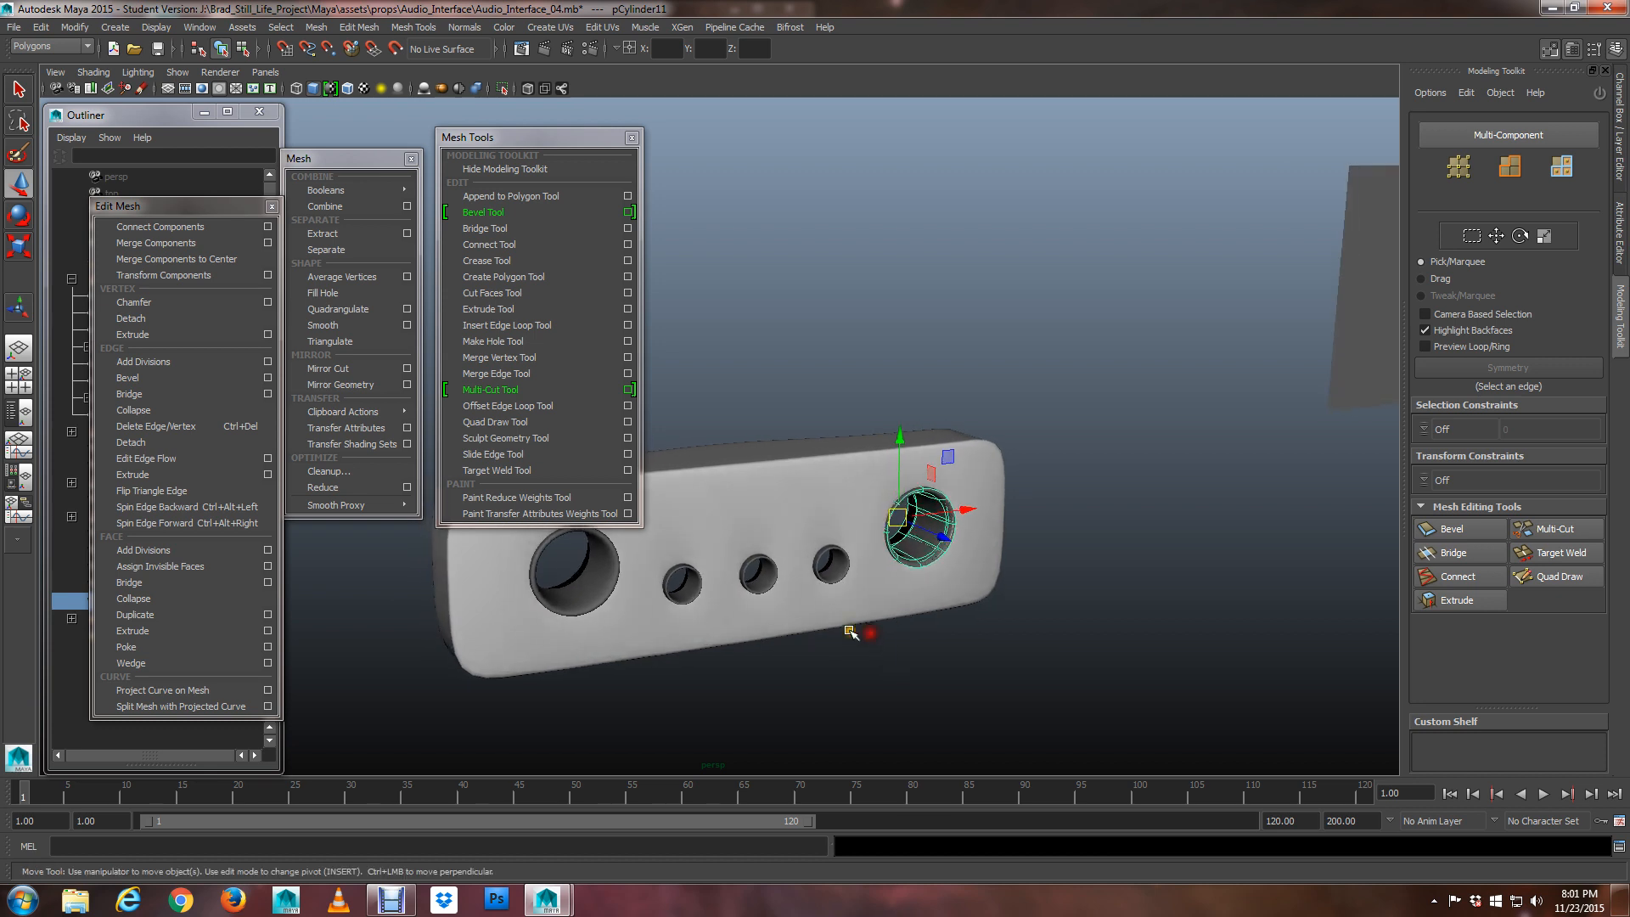
{"action": "right_click_drag", "start_coordinate": [850, 631], "coordinate": [806, 614], "text": "alt"}
{"action": "middle_click_drag", "start_coordinate": [806, 614], "coordinate": [1171, 643], "text": "alt"}
{"action": "left_click_drag", "start_coordinate": [1172, 643], "coordinate": [1148, 652], "text": "alt"}
{"action": "middle_click_drag", "start_coordinate": [1142, 651], "coordinate": [880, 593], "text": "alt"}
{"action": "right_click_drag", "start_coordinate": [880, 592], "coordinate": [915, 603], "text": "alt"}
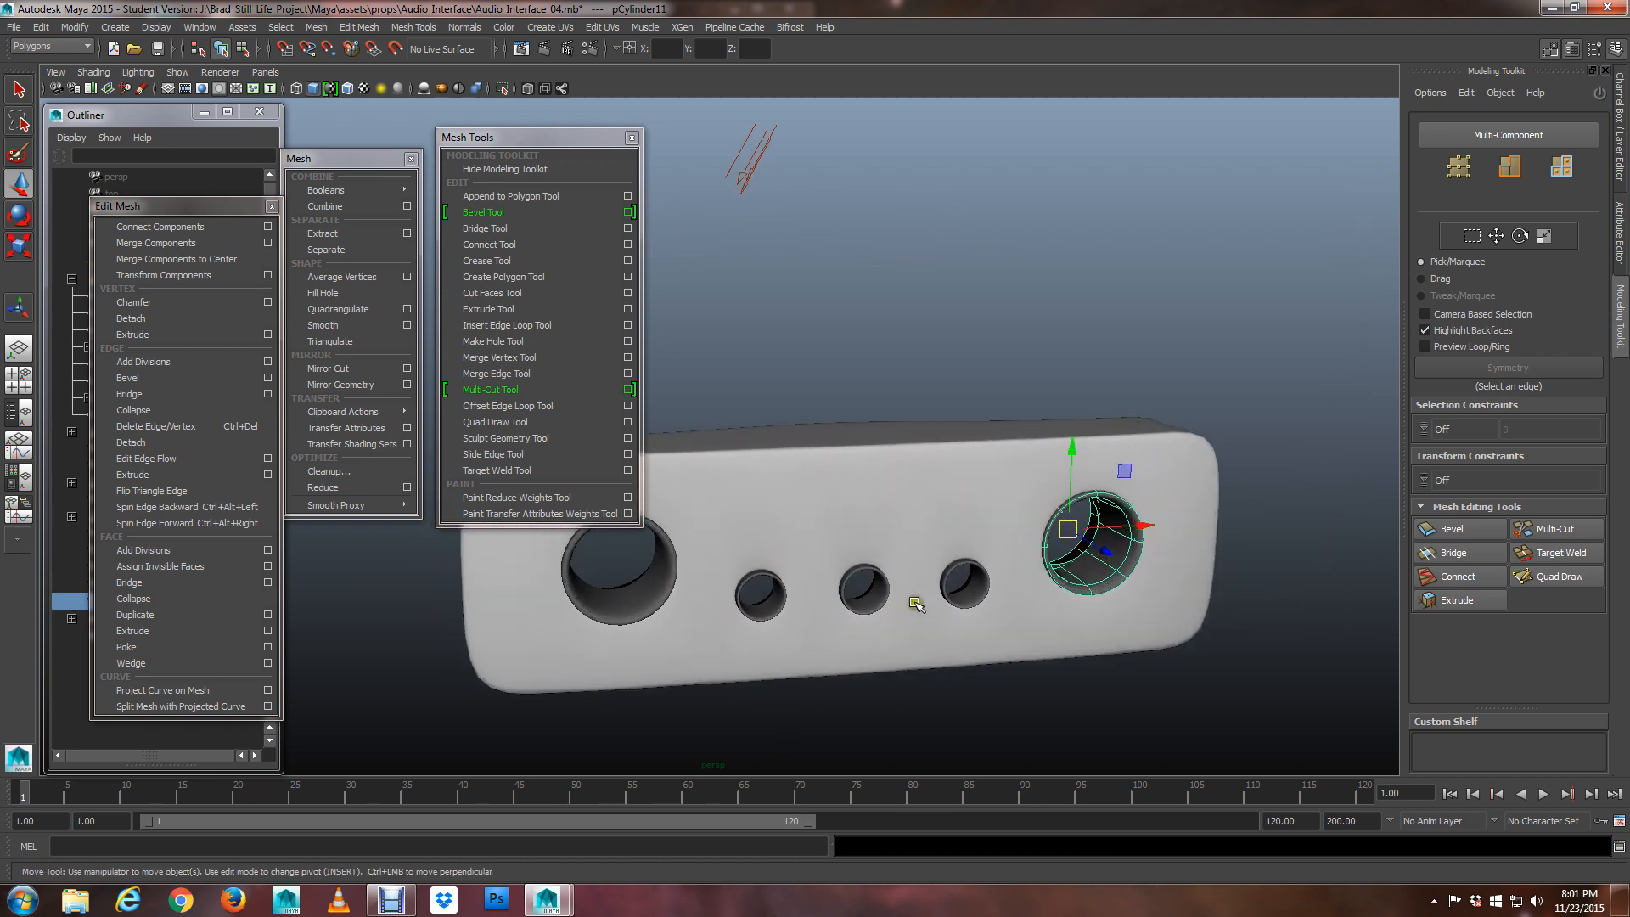
{"action": "middle_click_drag", "start_coordinate": [915, 603], "coordinate": [1000, 617], "text": "alt"}
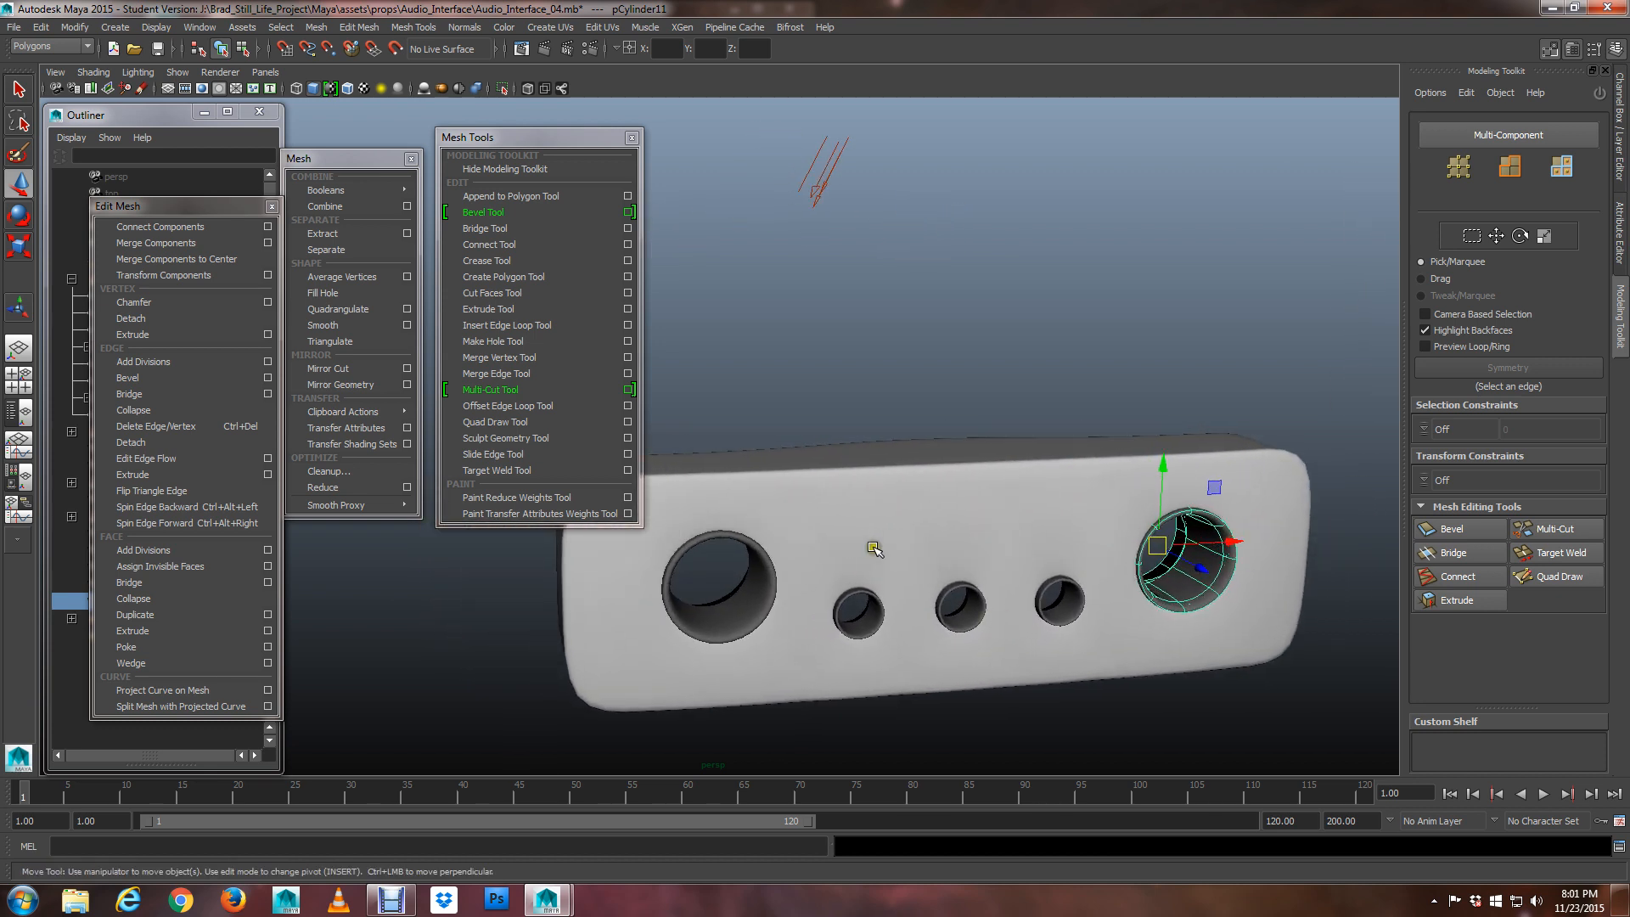
{"action": "middle_click_drag", "start_coordinate": [873, 546], "coordinate": [862, 556], "text": "alt"}
{"action": "left_click", "coordinate": [873, 374]}
{"action": "key", "text": "q"}
{"action": "right_click_drag", "start_coordinate": [873, 374], "coordinate": [848, 670], "text": "alt"}
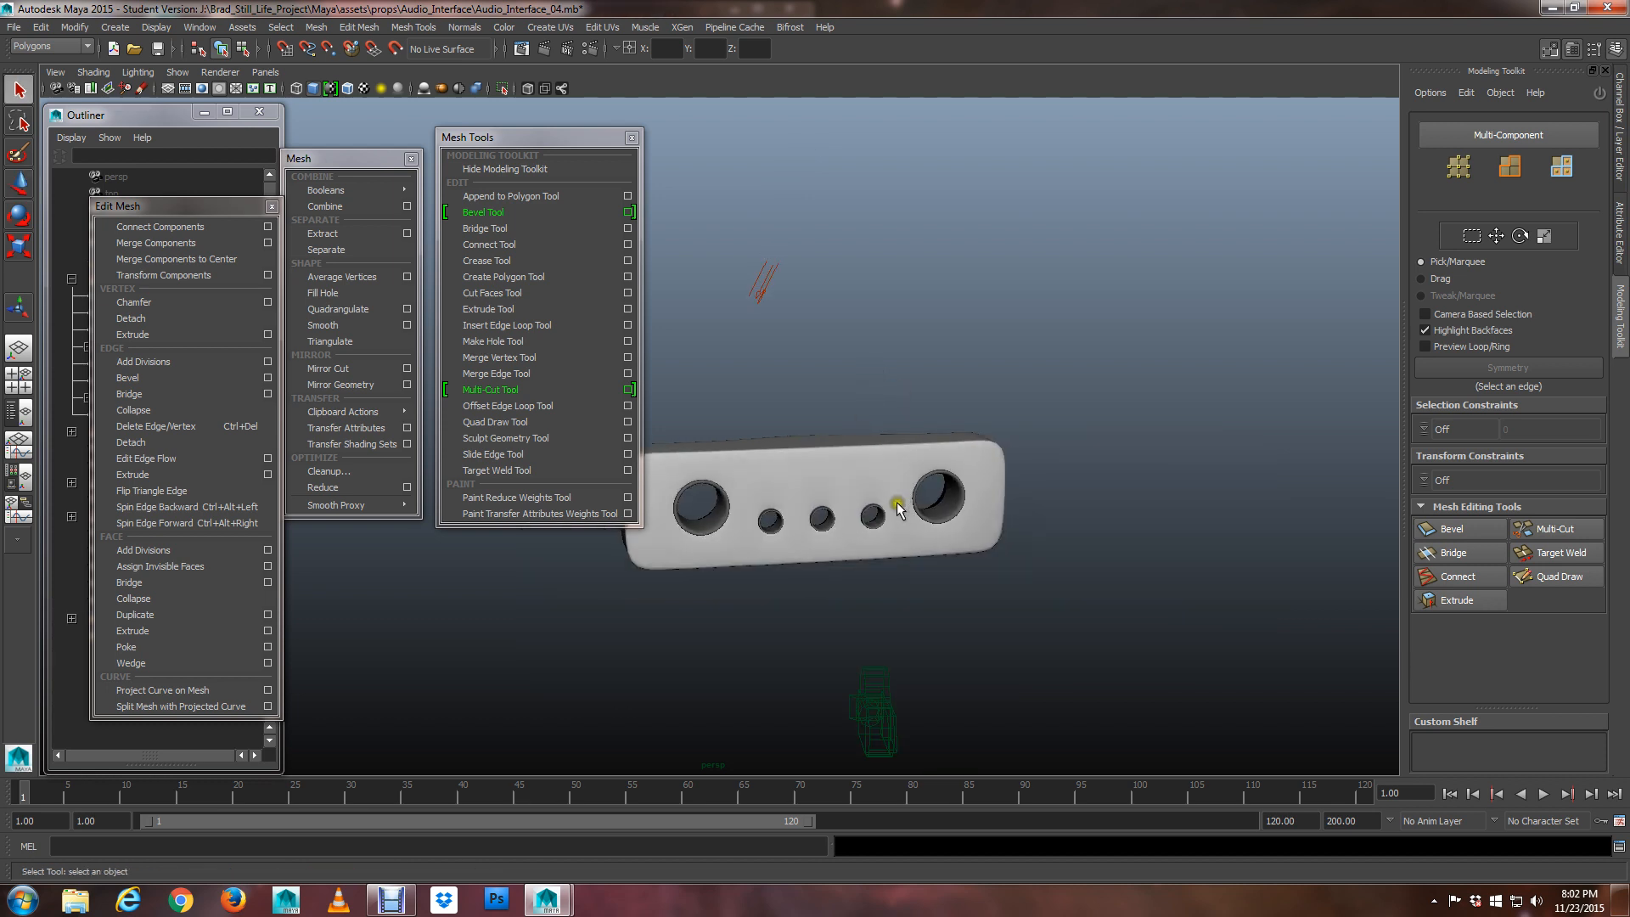
{"action": "left_click_drag", "start_coordinate": [849, 670], "coordinate": [938, 552], "text": "alt"}
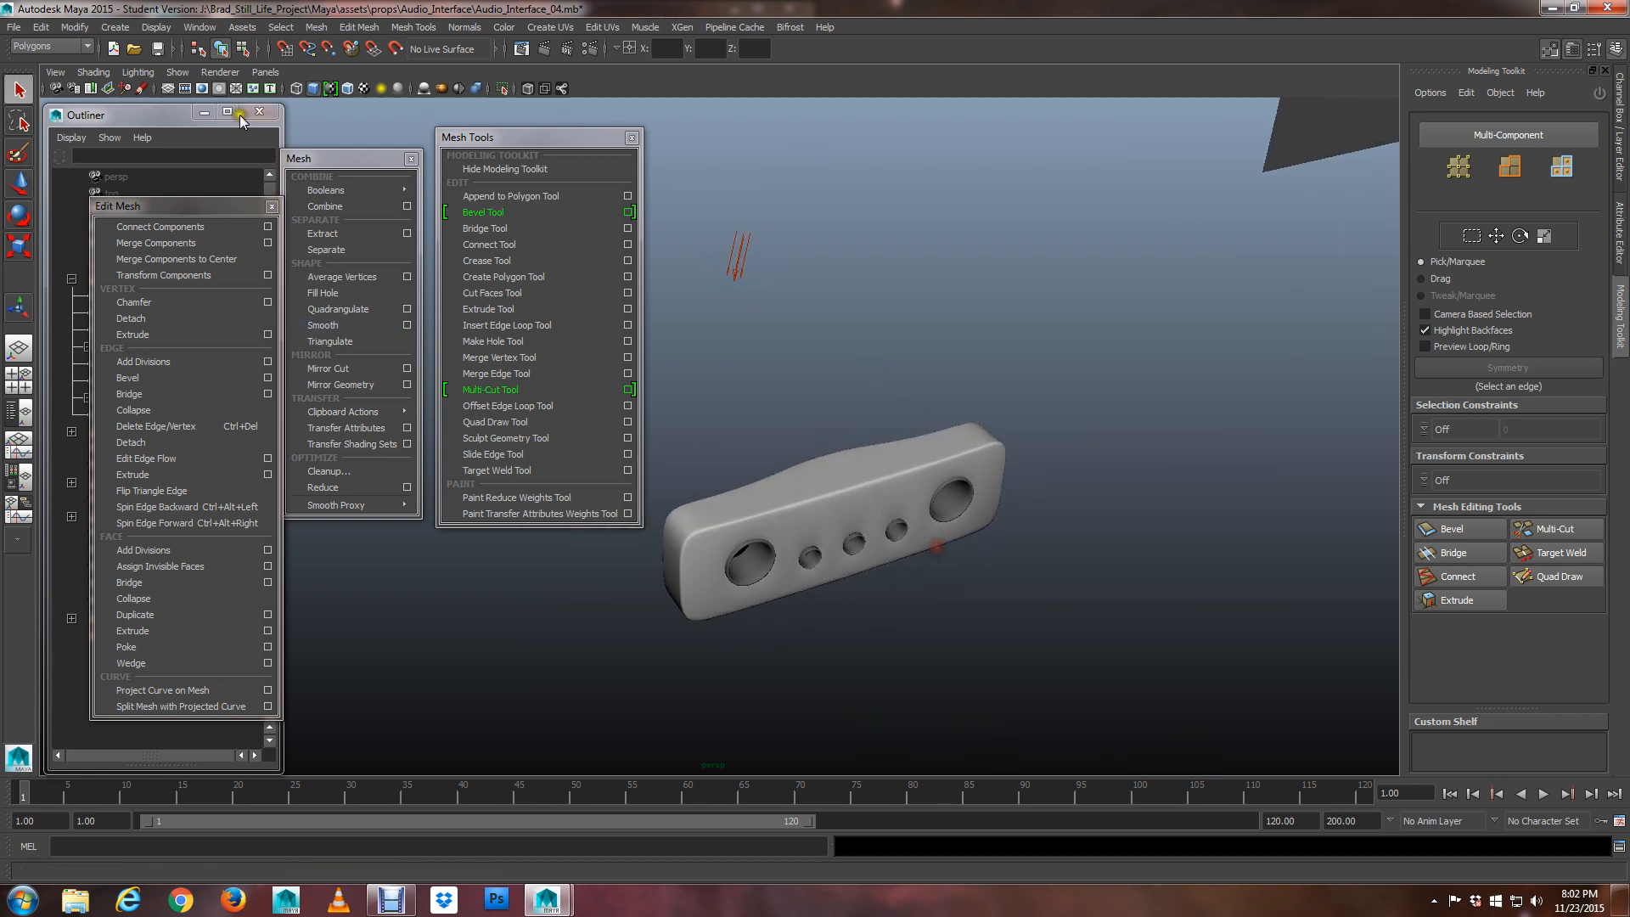
Unhide pCylinder1, pCylinder2, mesh_interface_bot_face_2 and mesh_interface_base_1 to bring back the interface's body parts
{"action": "left_click_drag", "start_coordinate": [212, 214], "coordinate": [427, 187]}
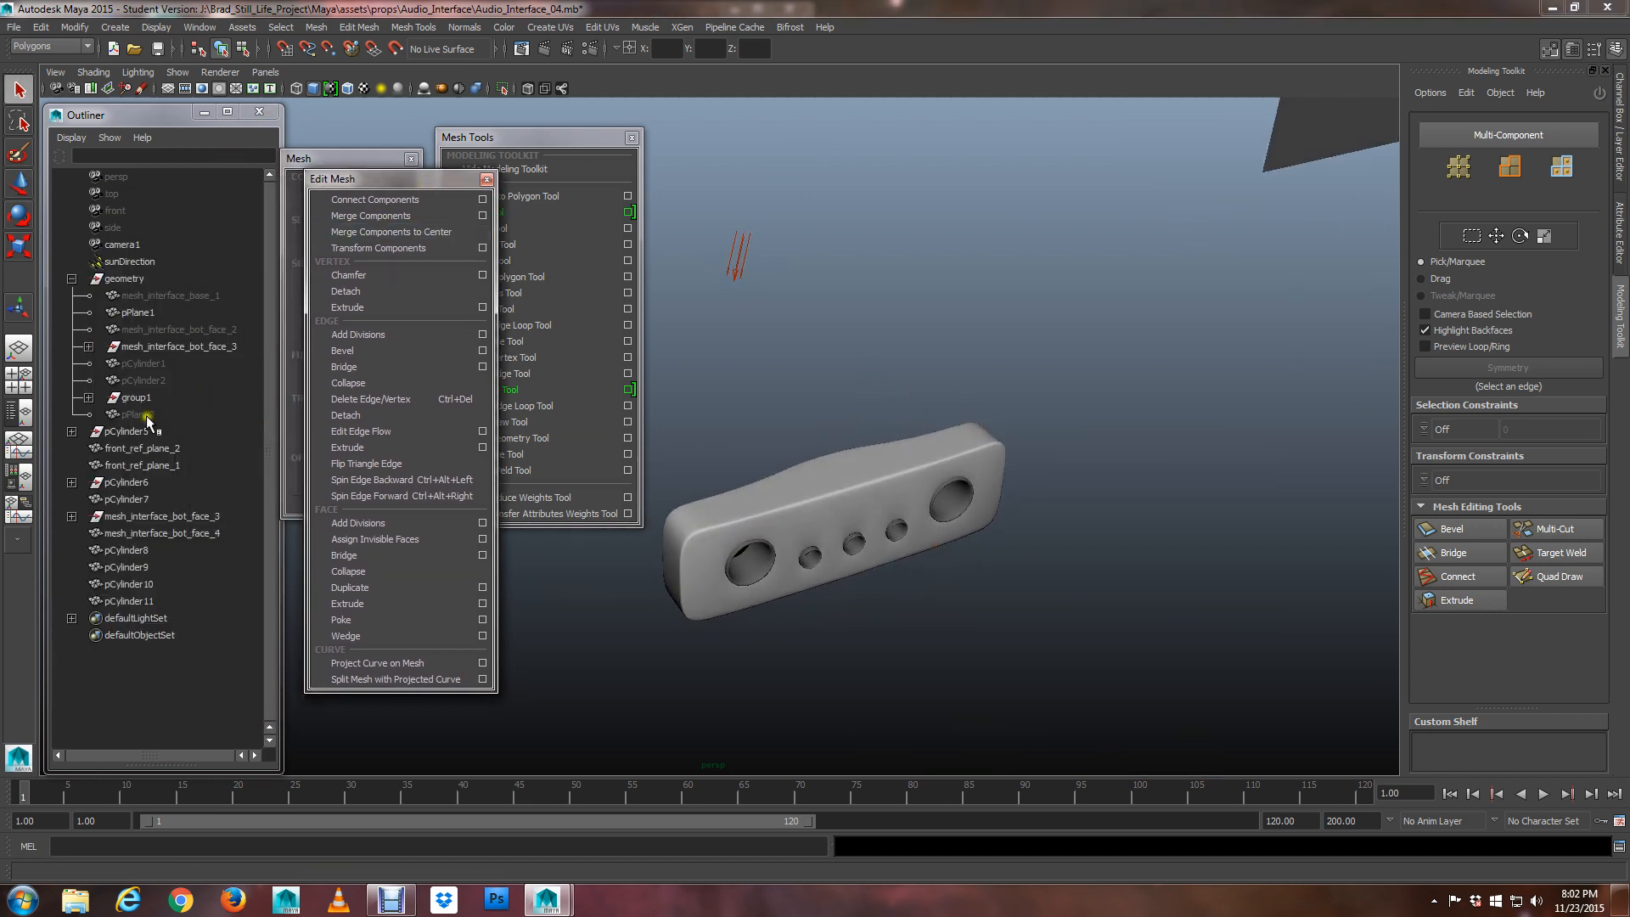
{"action": "left_click", "coordinate": [142, 415]}
{"action": "left_click_drag", "start_coordinate": [157, 365], "coordinate": [158, 382]}
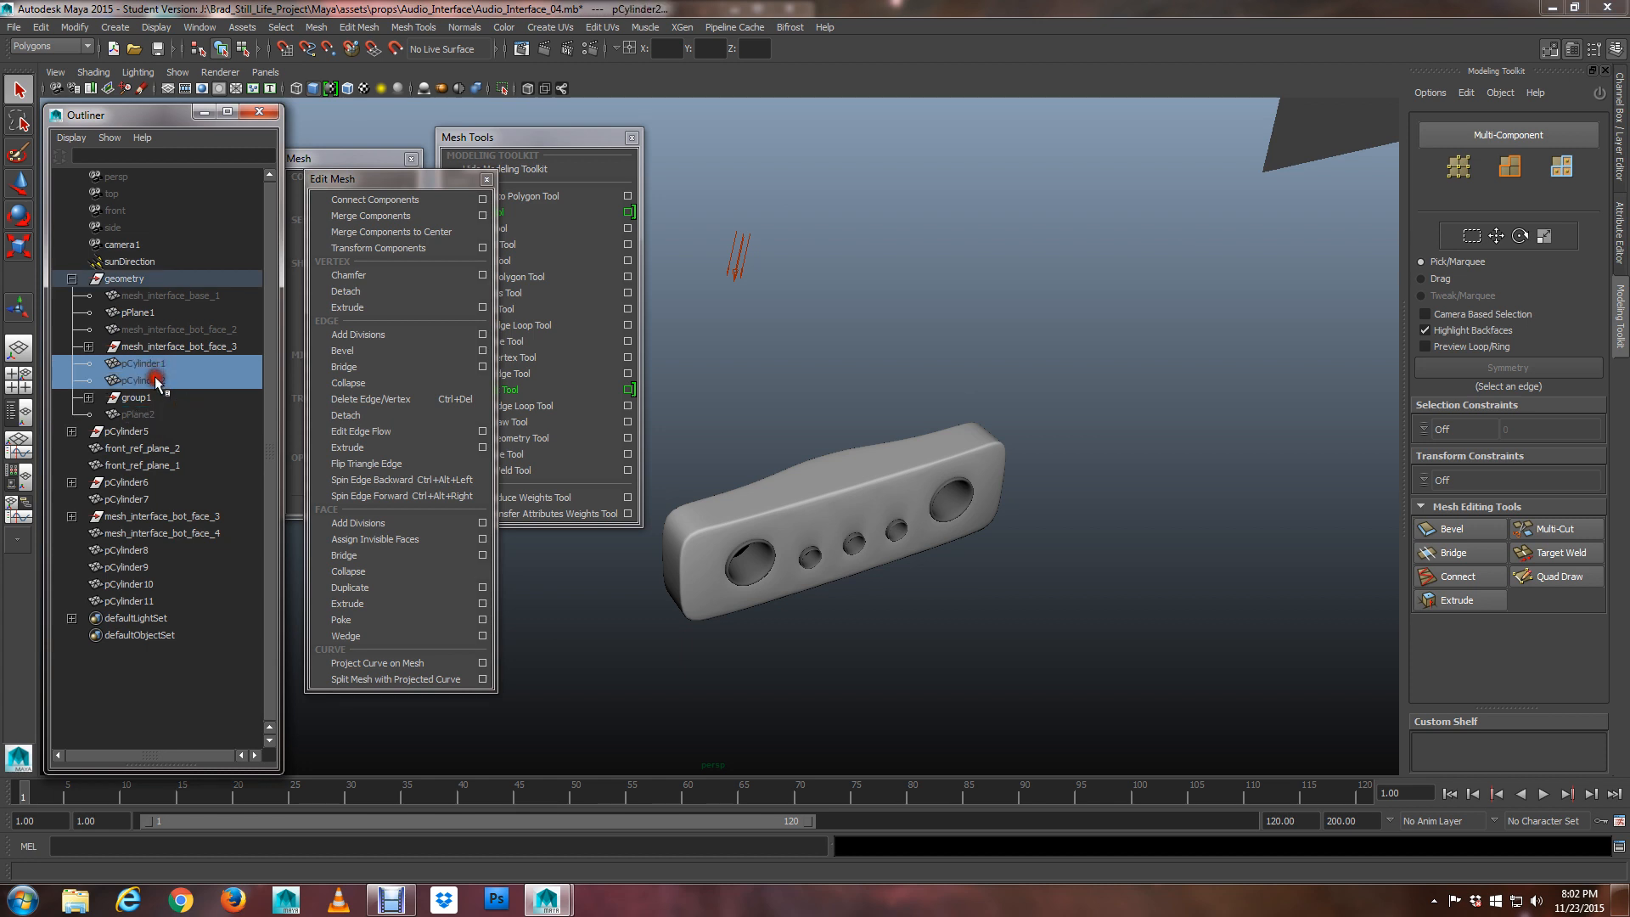
{"action": "key", "text": "shift+h"}
{"action": "left_click", "coordinate": [157, 333]}
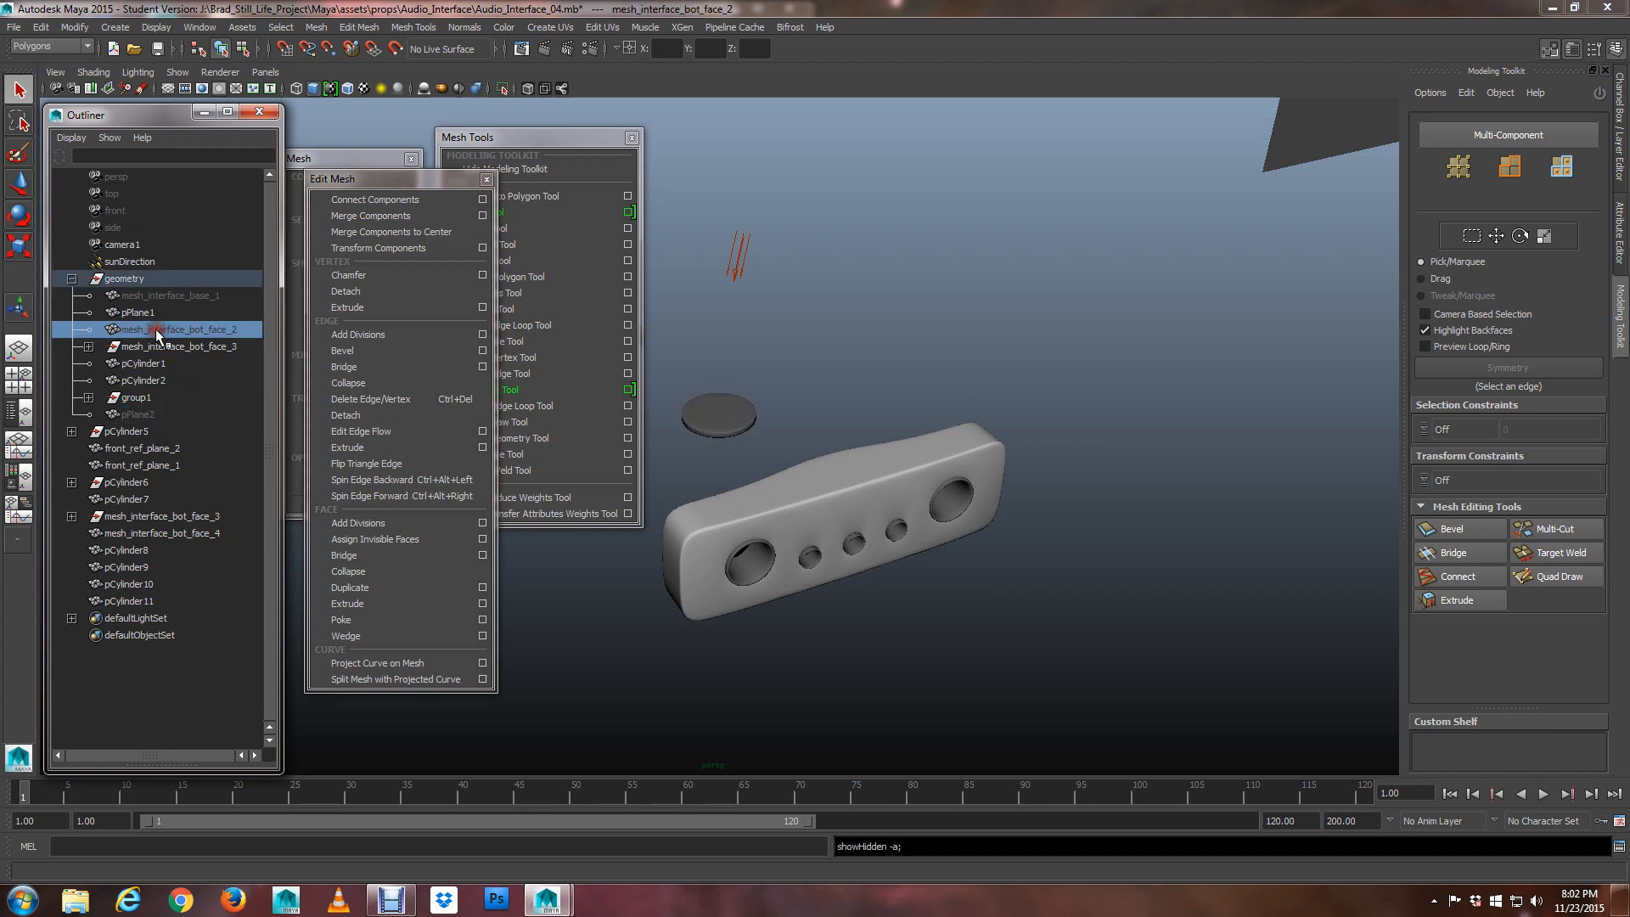
{"action": "key", "text": "shift+h"}
{"action": "left_click", "coordinate": [155, 297]}
{"action": "key", "text": "shift+h"}
Check which scene objects pPlane2, pPlane1, mesh_interface_base_1 and the transform node under pCylinder6 correspond to
{"action": "left_click_drag", "start_coordinate": [836, 435], "coordinate": [788, 450], "text": "alt"}
{"action": "left_click", "coordinate": [146, 415]}
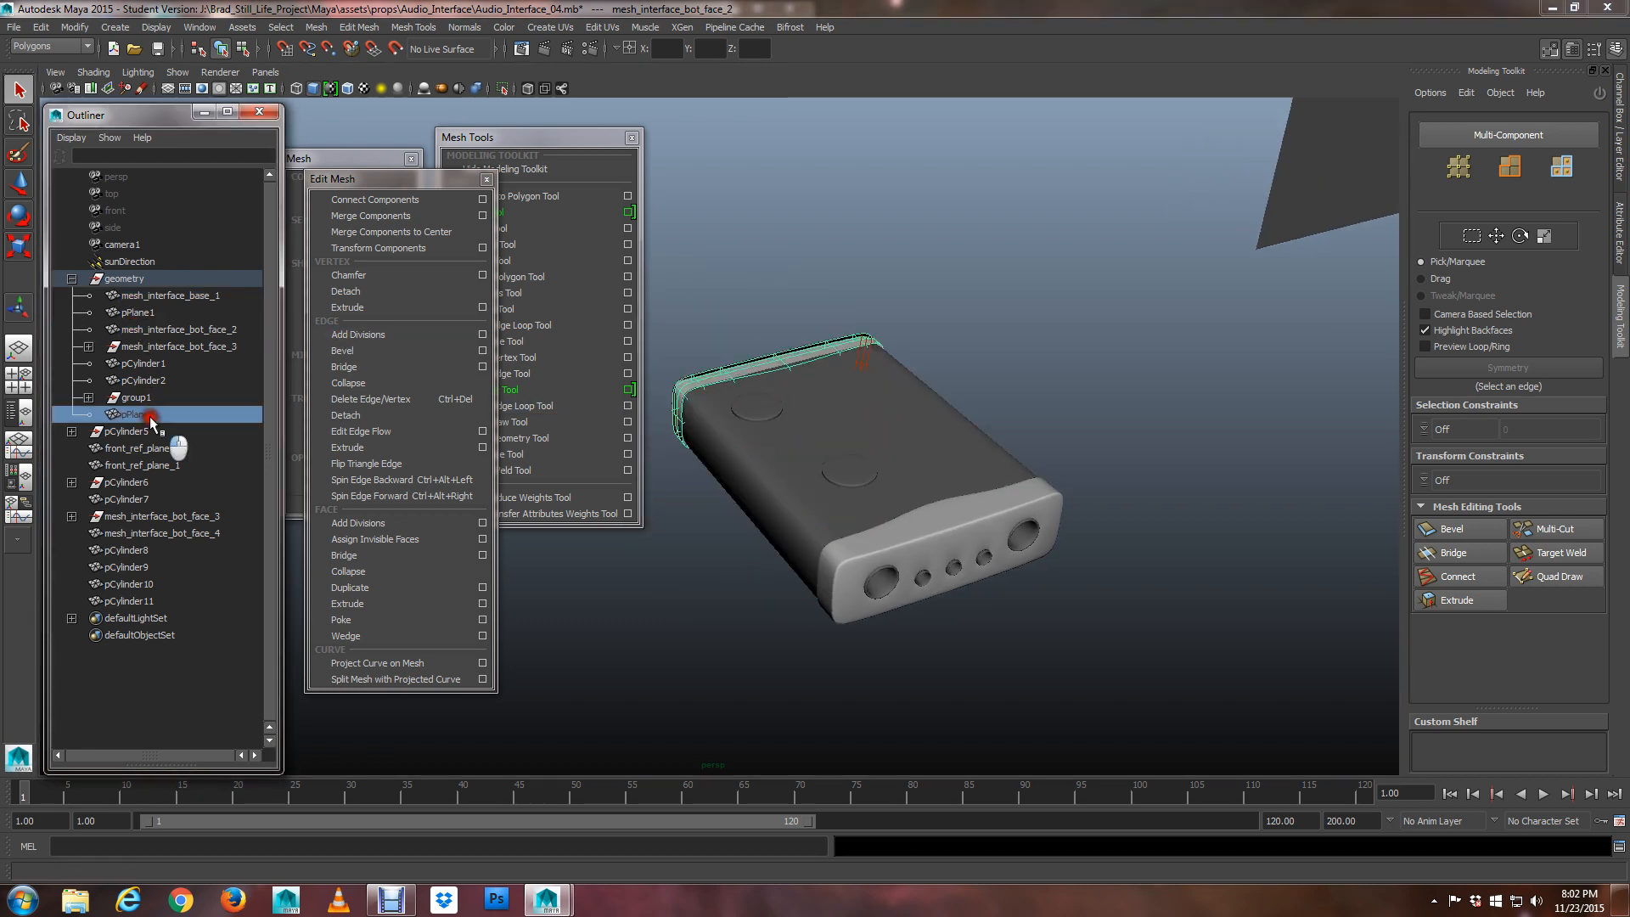
{"action": "key", "text": "ctrl+h"}
{"action": "left_click", "coordinate": [132, 314]}
{"action": "left_click", "coordinate": [156, 295]}
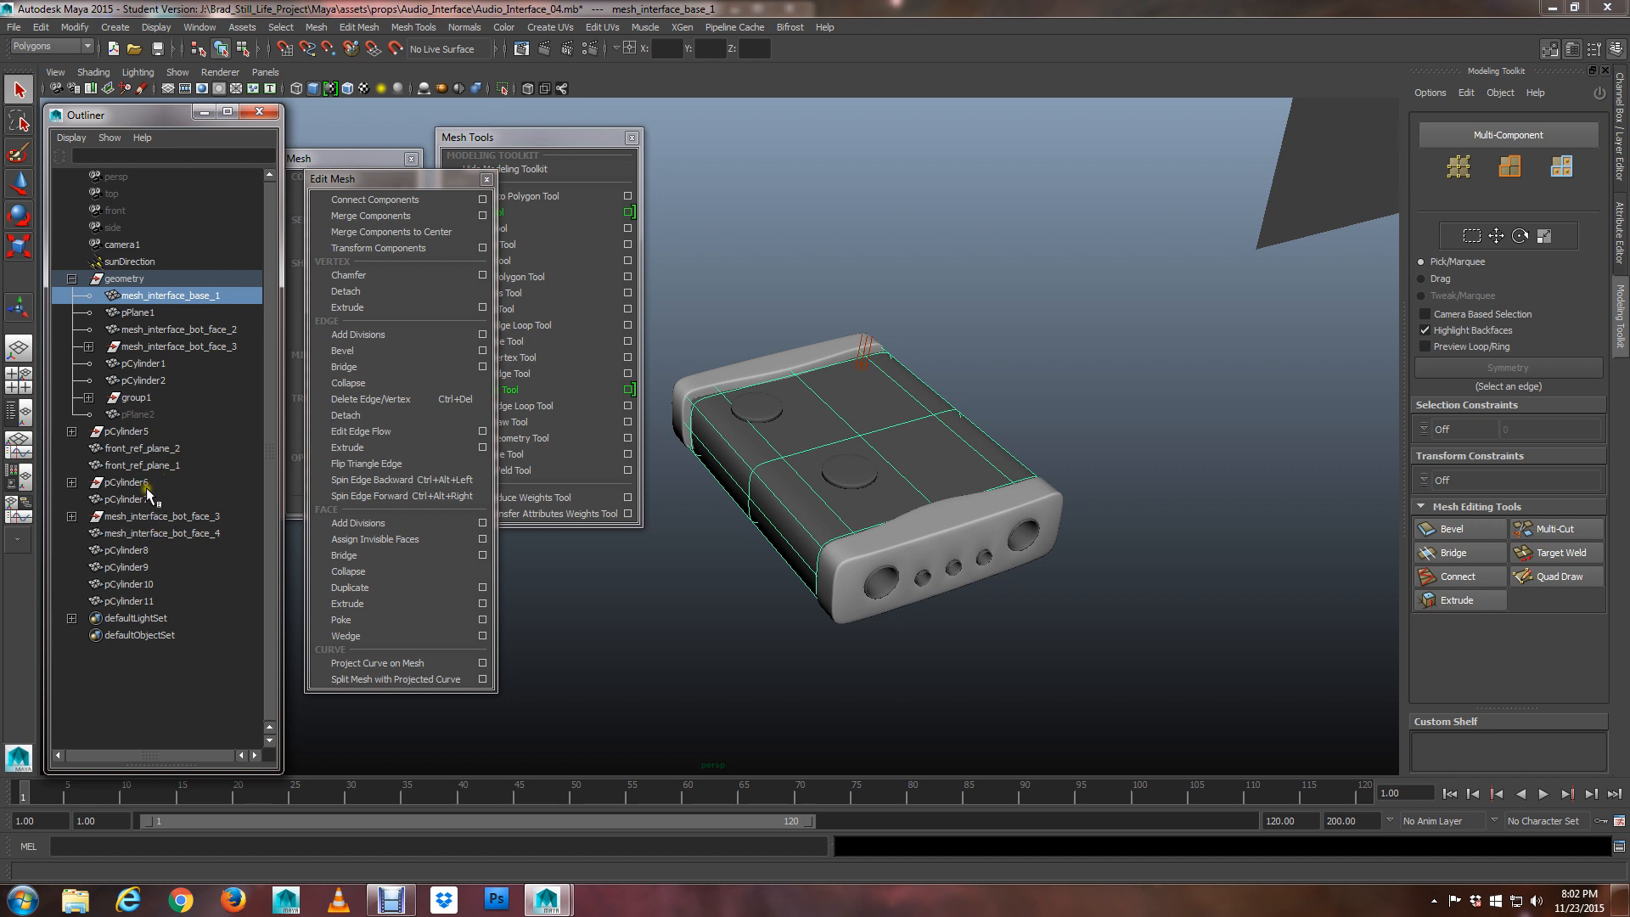
{"action": "left_click", "coordinate": [72, 482]}
{"action": "left_click", "coordinate": [127, 500]}
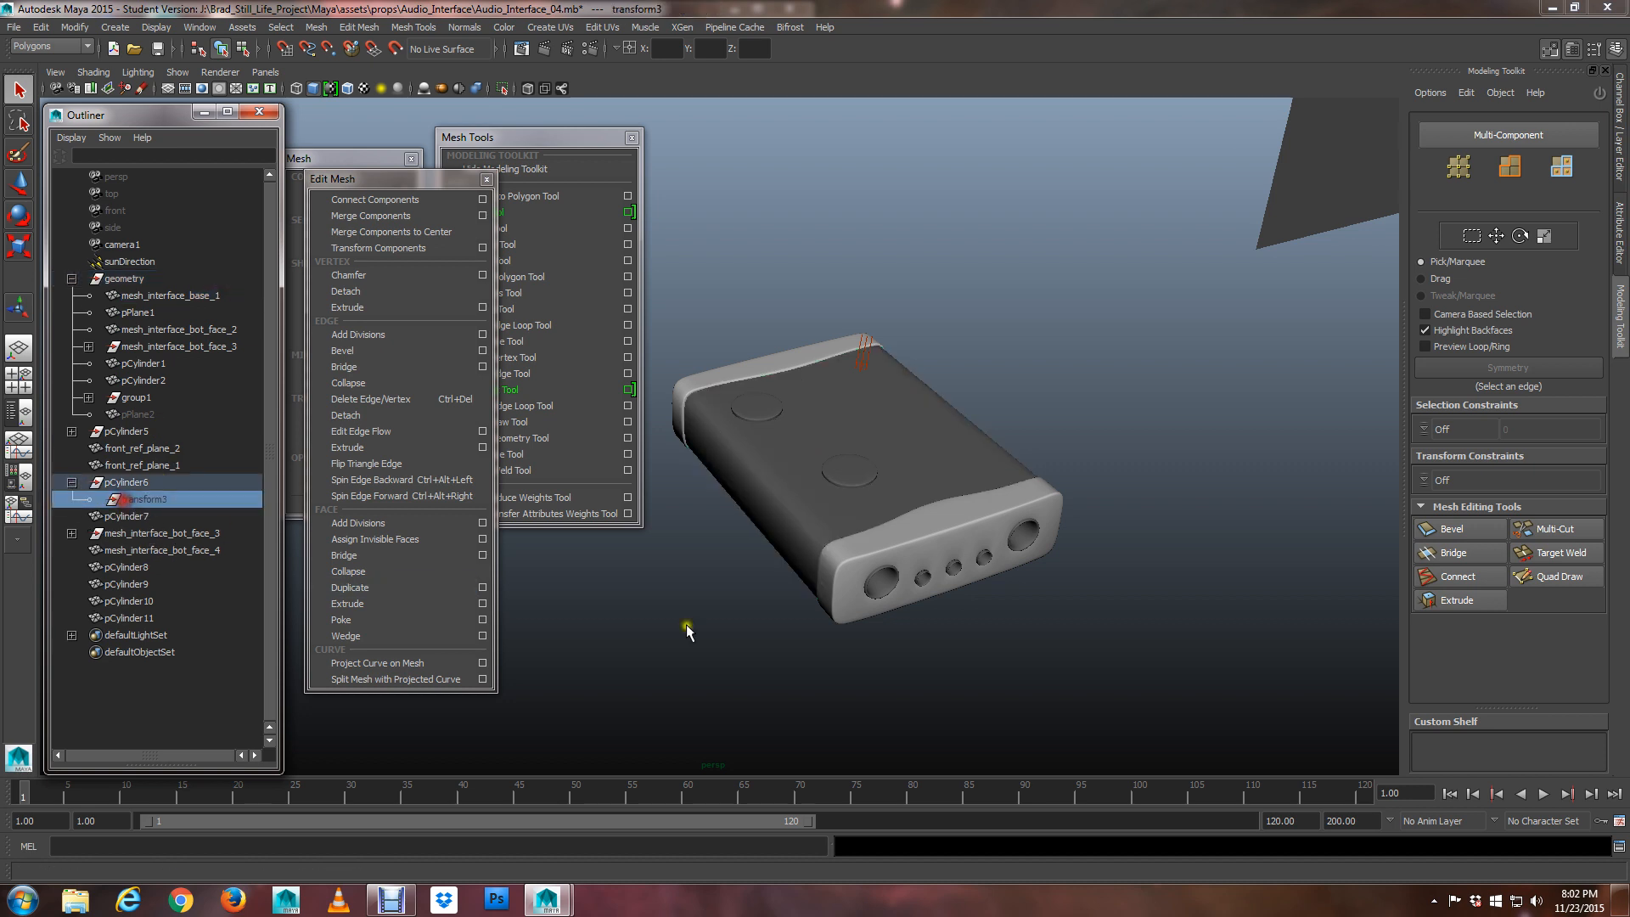
{"action": "scroll", "coordinate": [839, 585], "scroll_direction": "down", "scroll_amount": 5}
{"action": "left_click", "coordinate": [161, 496]}
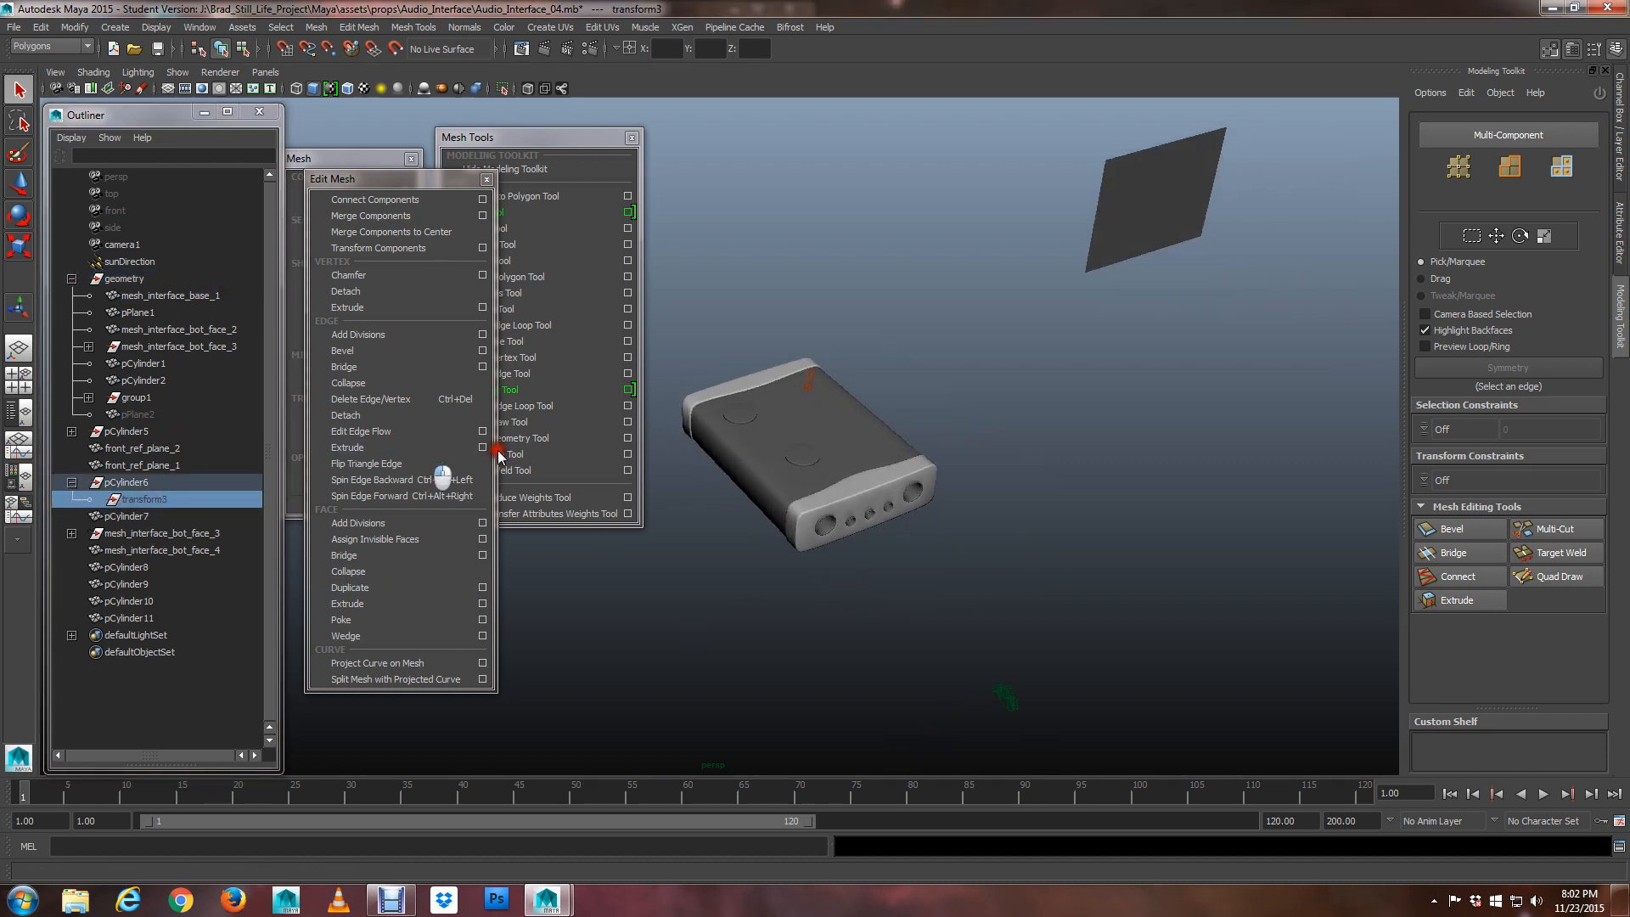
Select all visible meshes of the audio interface, leaving sunDirection out of the selection
{"action": "left_click_drag", "start_coordinate": [616, 457], "coordinate": [688, 553], "text": "alt"}
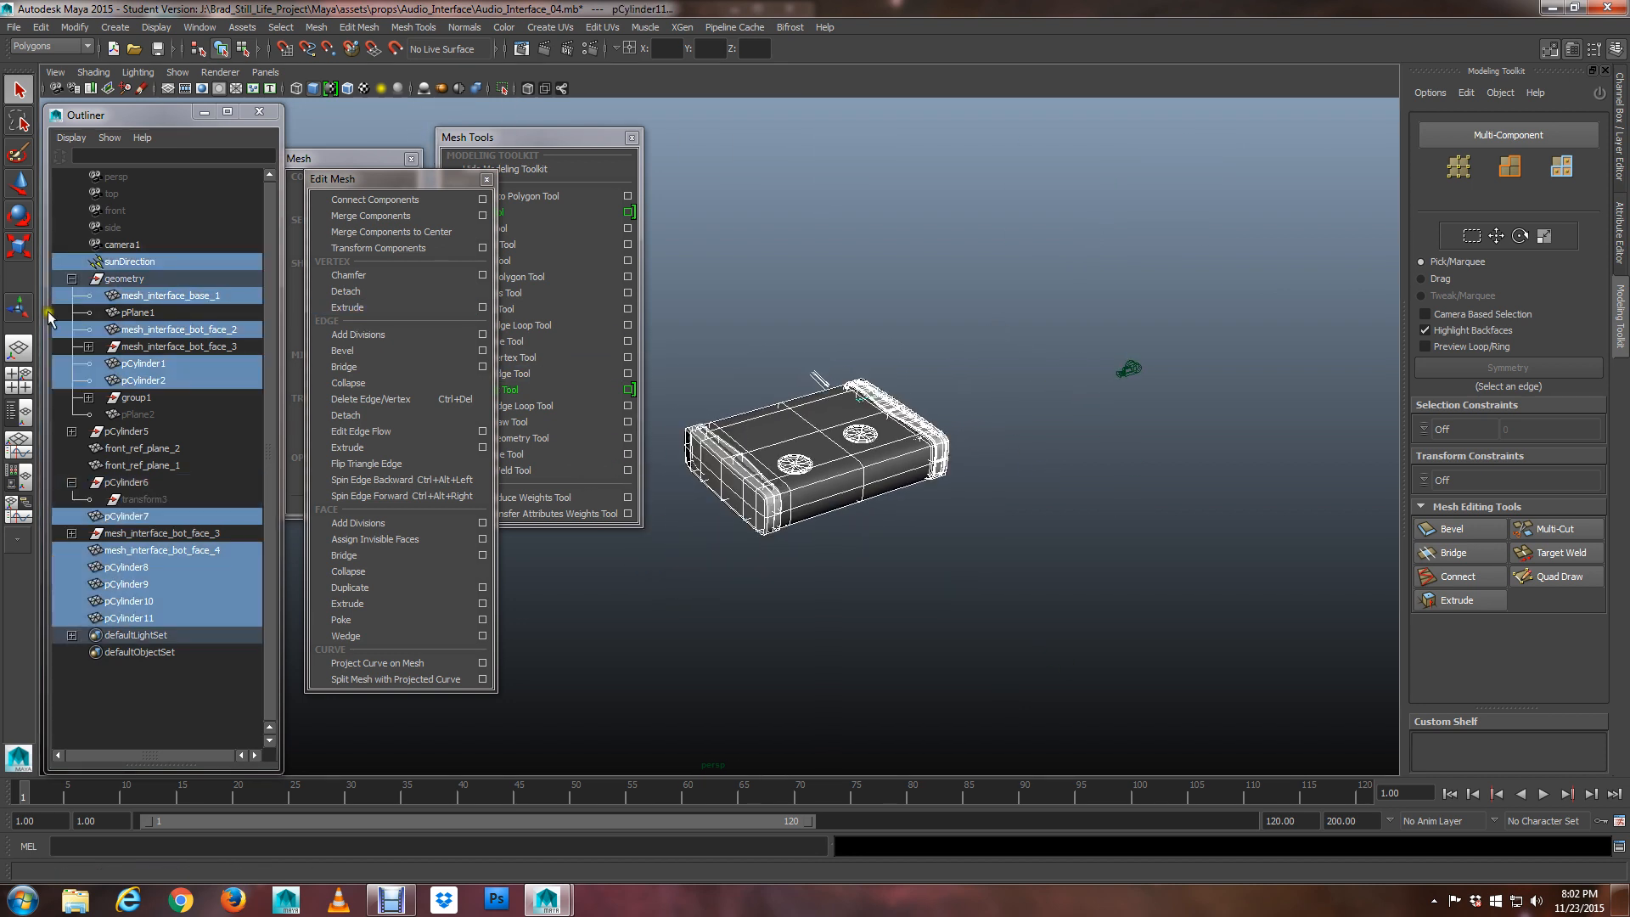
{"action": "left_click_drag", "start_coordinate": [646, 452], "coordinate": [919, 369], "text": "alt"}
{"action": "left_click_drag", "start_coordinate": [837, 424], "coordinate": [837, 424], "text": "ctrl"}
Examine the selected interface meshes from several angles in wireframe display
{"action": "scroll", "coordinate": [837, 423], "scroll_direction": "down", "scroll_amount": 3}
{"action": "middle_click_drag", "start_coordinate": [838, 423], "coordinate": [1013, 518], "text": "alt"}
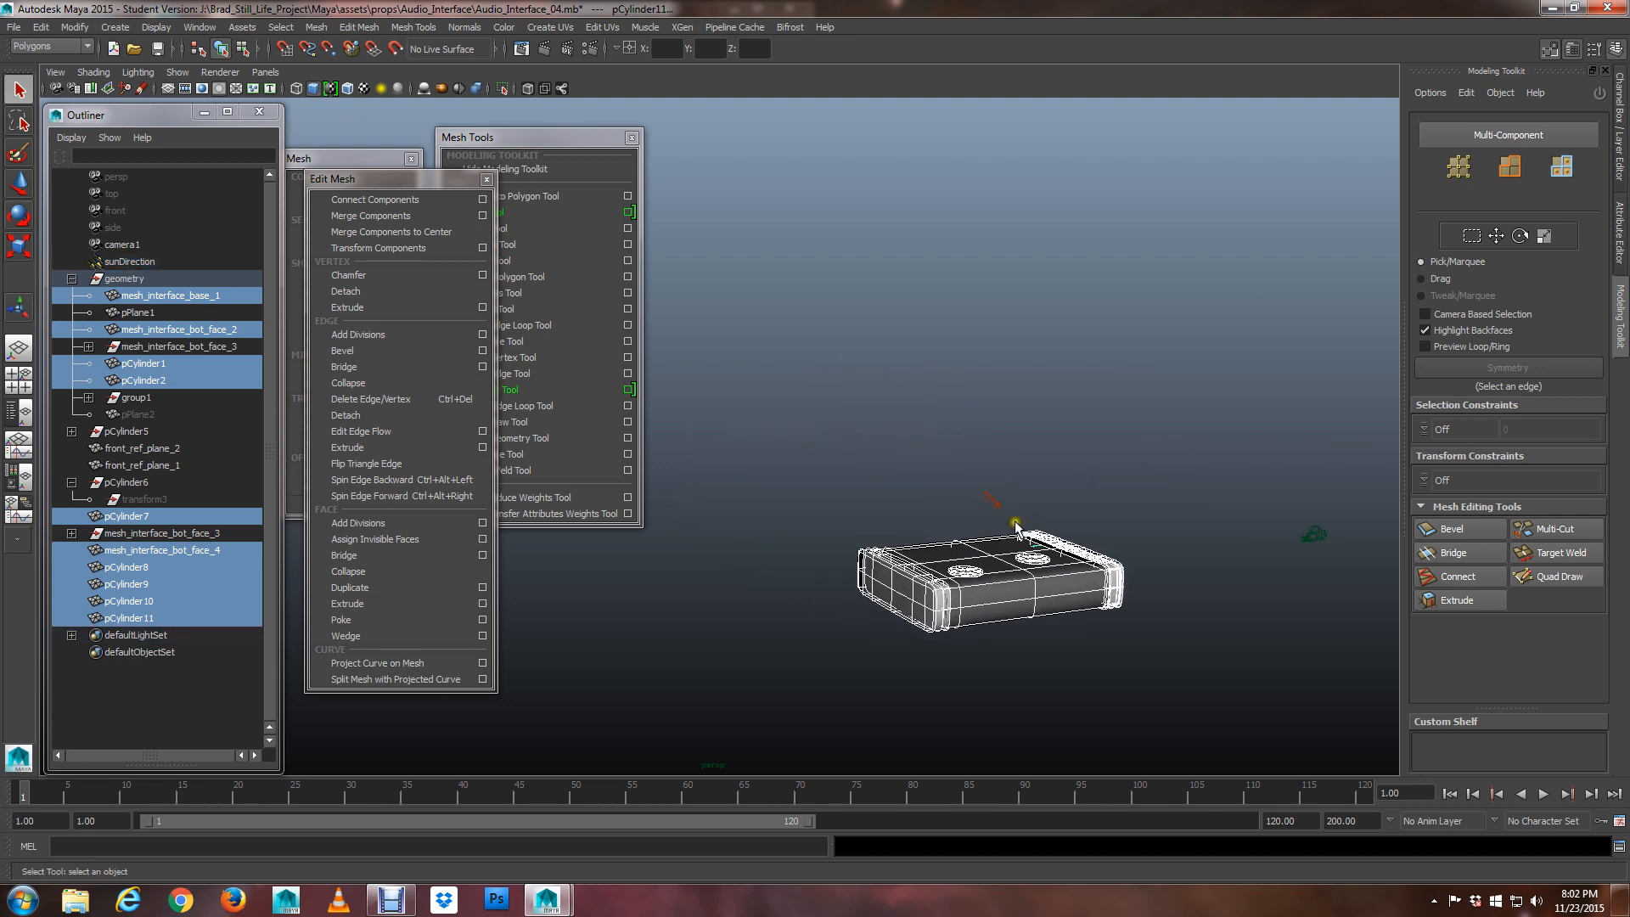
{"action": "left_click_drag", "start_coordinate": [1014, 520], "coordinate": [915, 572], "text": "alt"}
{"action": "middle_click_drag", "start_coordinate": [915, 573], "coordinate": [739, 369], "text": "alt"}
{"action": "scroll", "coordinate": [739, 368], "scroll_direction": "up", "scroll_amount": 4}
{"action": "left_click_drag", "start_coordinate": [741, 371], "coordinate": [877, 333], "text": "alt"}
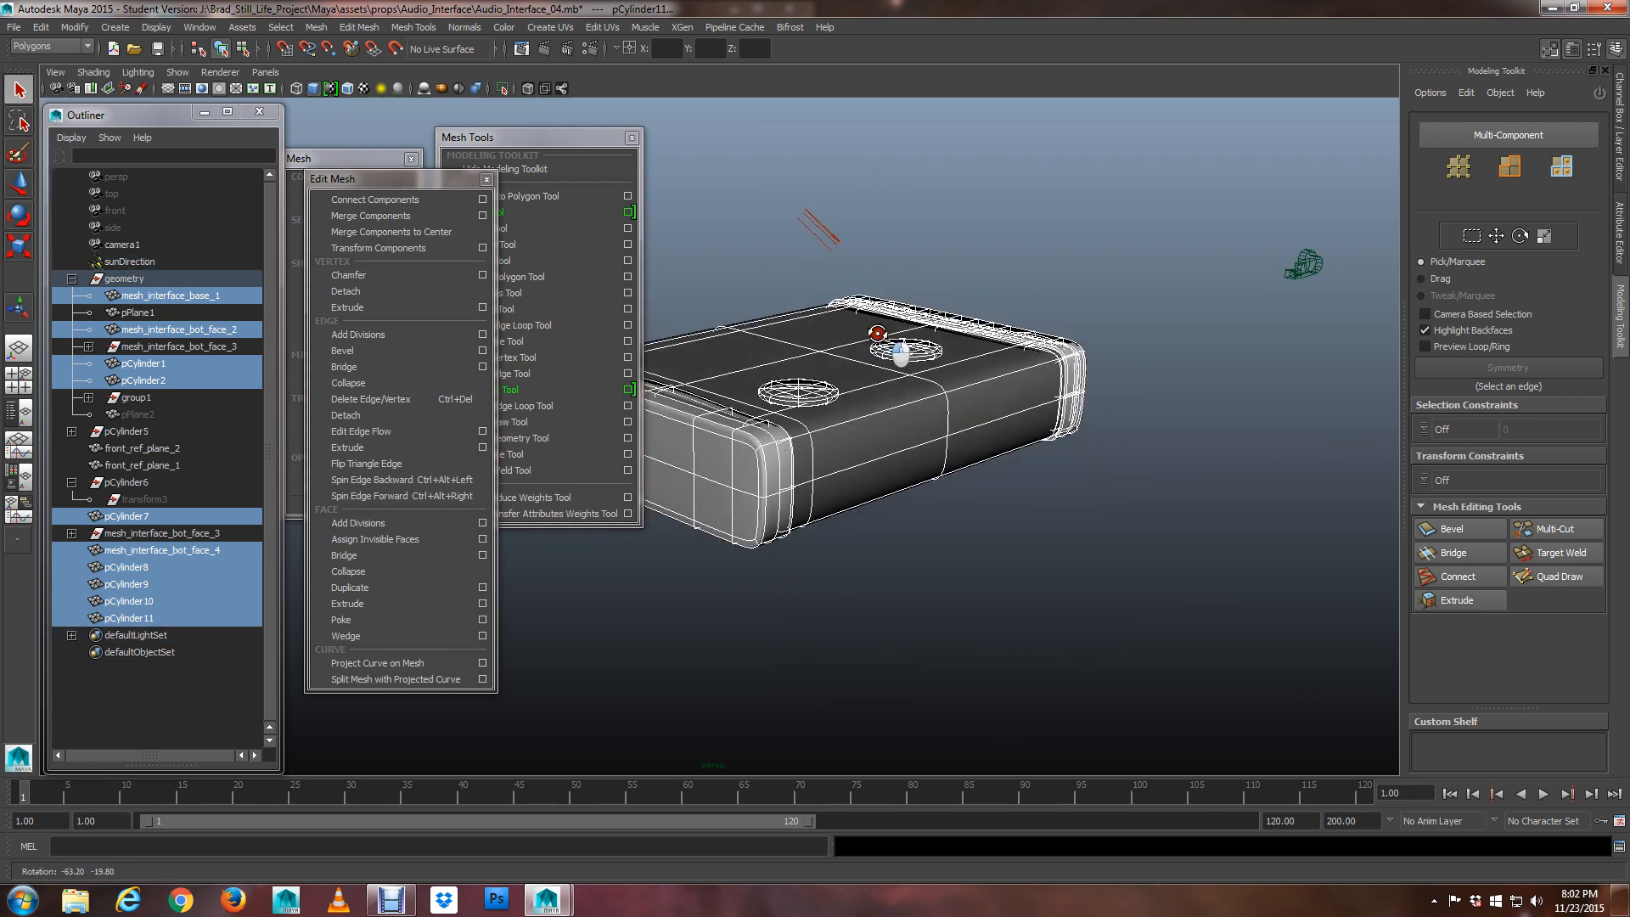
{"action": "key", "text": "4"}
{"action": "scroll", "coordinate": [932, 372], "scroll_direction": "down", "scroll_amount": 2}
{"action": "scroll", "coordinate": [934, 374], "scroll_direction": "up", "scroll_amount": 4}
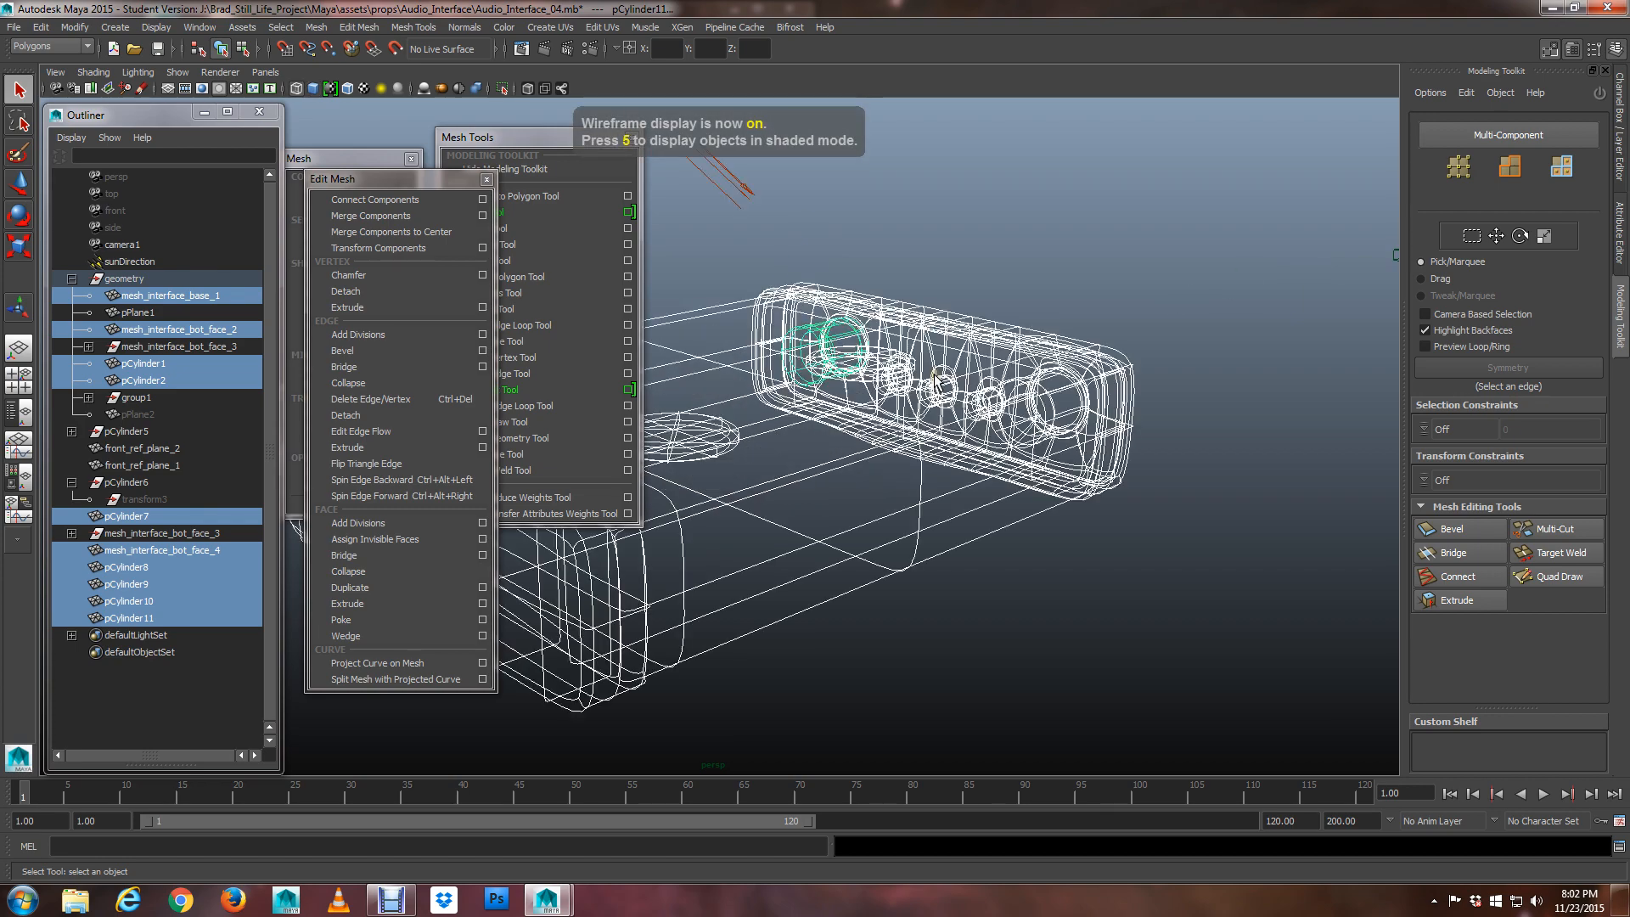
{"action": "scroll", "coordinate": [935, 375], "scroll_direction": "down", "scroll_amount": 6}
{"action": "middle_click_drag", "start_coordinate": [935, 375], "coordinate": [1097, 386], "text": "alt"}
{"action": "left_click_drag", "start_coordinate": [1097, 389], "coordinate": [858, 435], "text": "alt"}
{"action": "middle_click_drag", "start_coordinate": [863, 431], "coordinate": [967, 287], "text": "alt"}
{"action": "scroll", "coordinate": [1080, 371], "scroll_direction": "up", "scroll_amount": 4}
{"action": "left_click_drag", "start_coordinate": [968, 293], "coordinate": [949, 323], "text": "alt"}
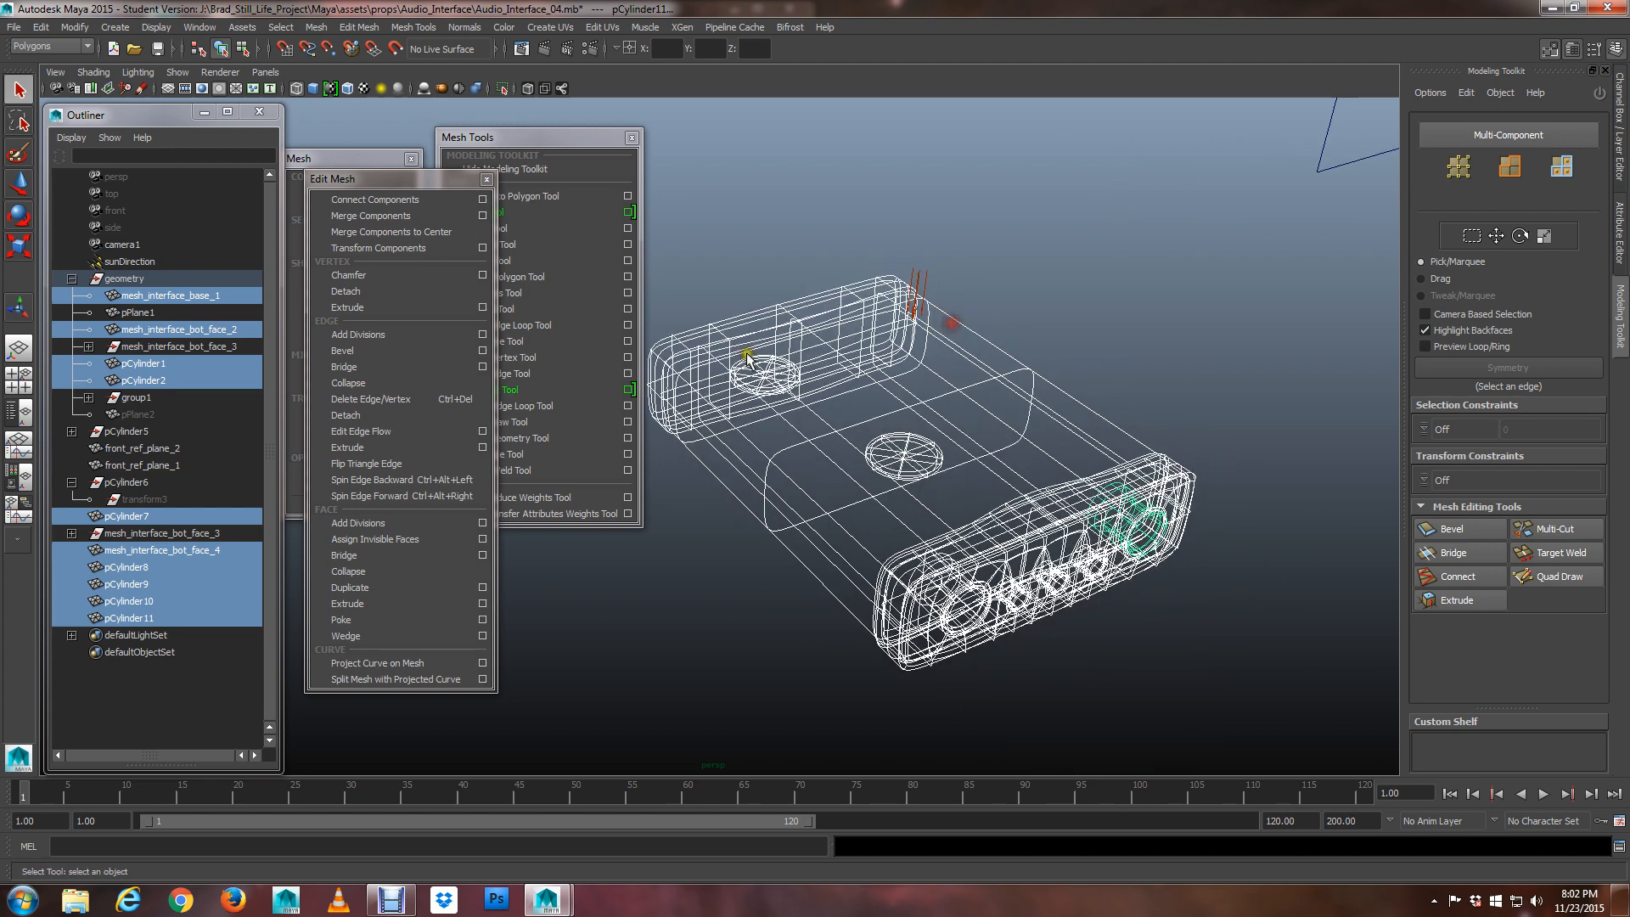
Delete the construction history of the selected interface meshes
{"action": "left_click", "coordinate": [76, 27]}
{"action": "left_click", "coordinate": [78, 27]}
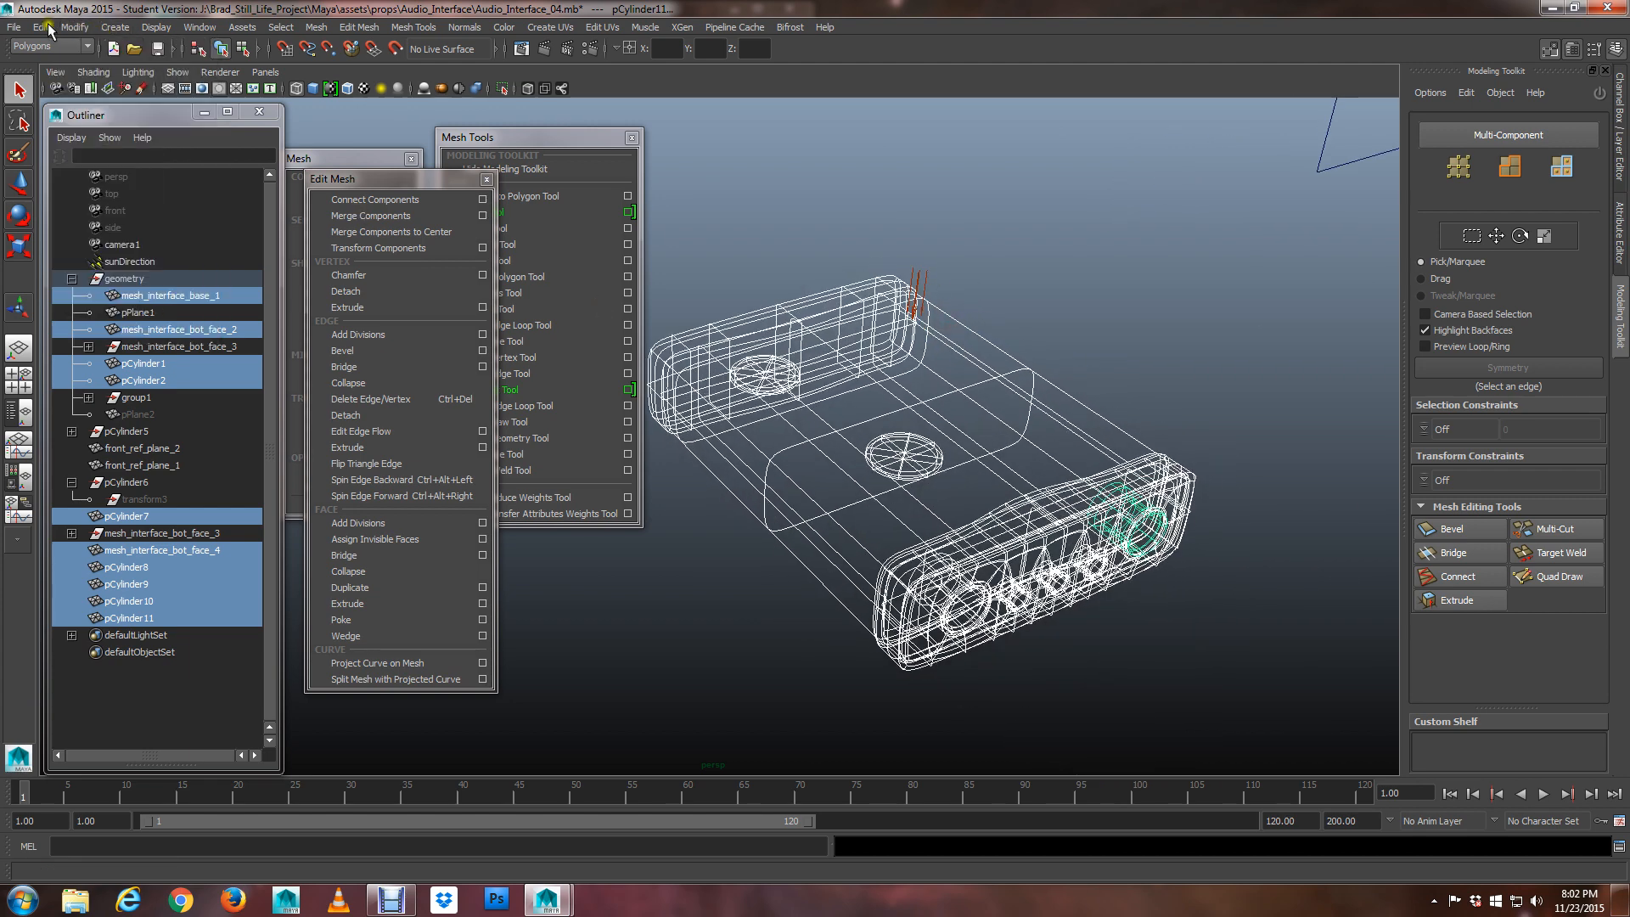
{"action": "left_click", "coordinate": [41, 27]}
{"action": "mouse_move", "coordinate": [195, 204]}
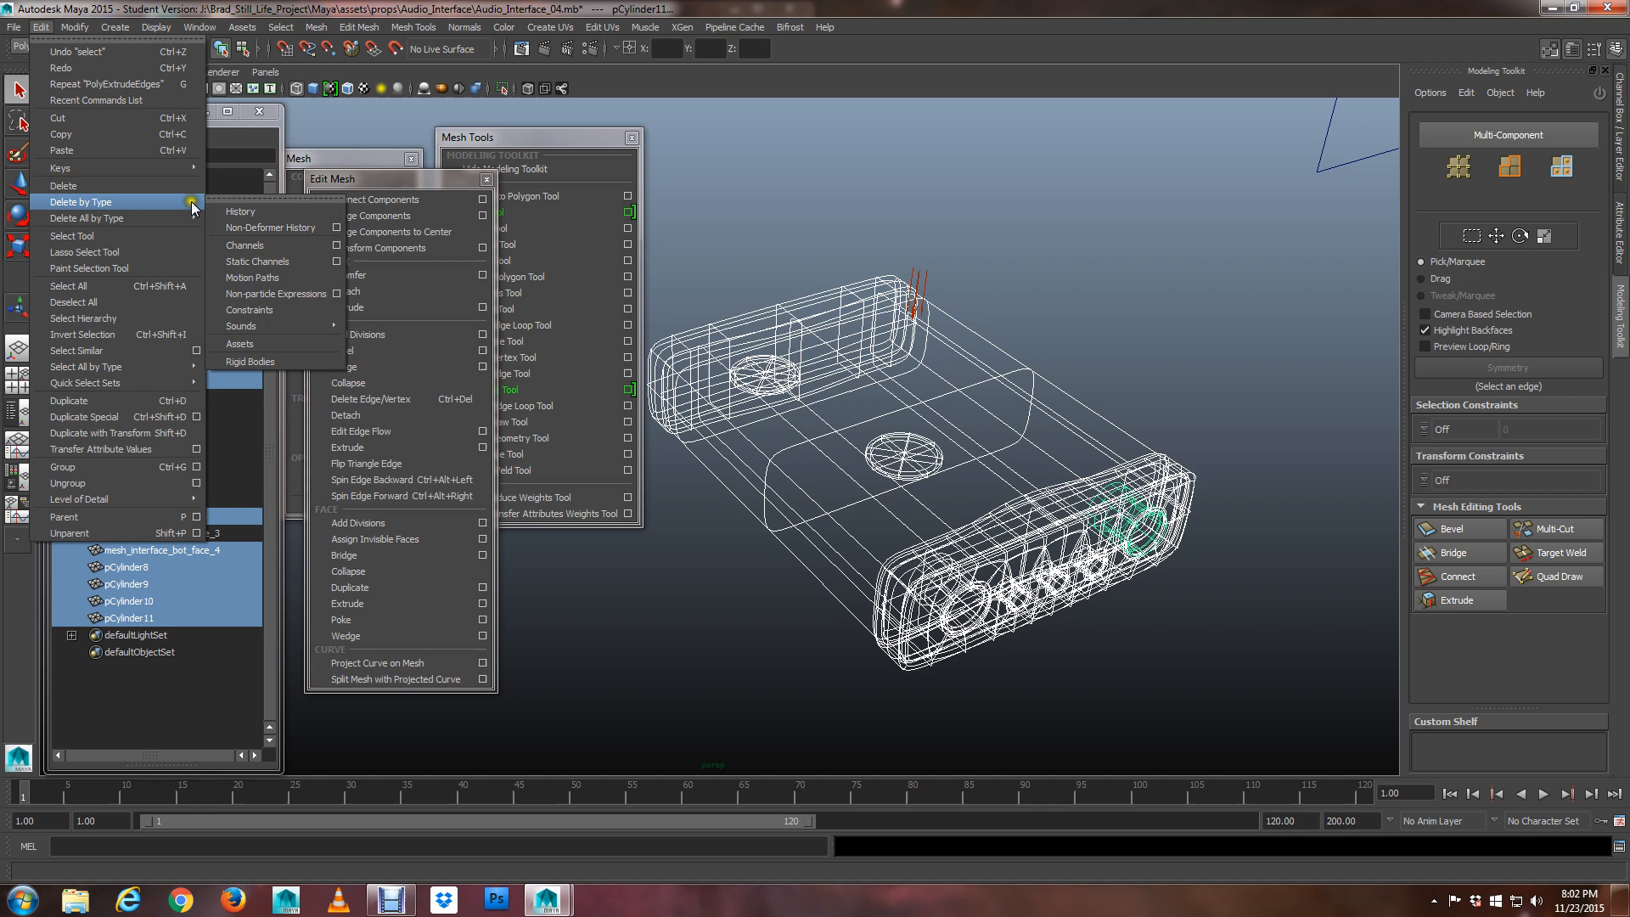
{"action": "left_click", "coordinate": [243, 211]}
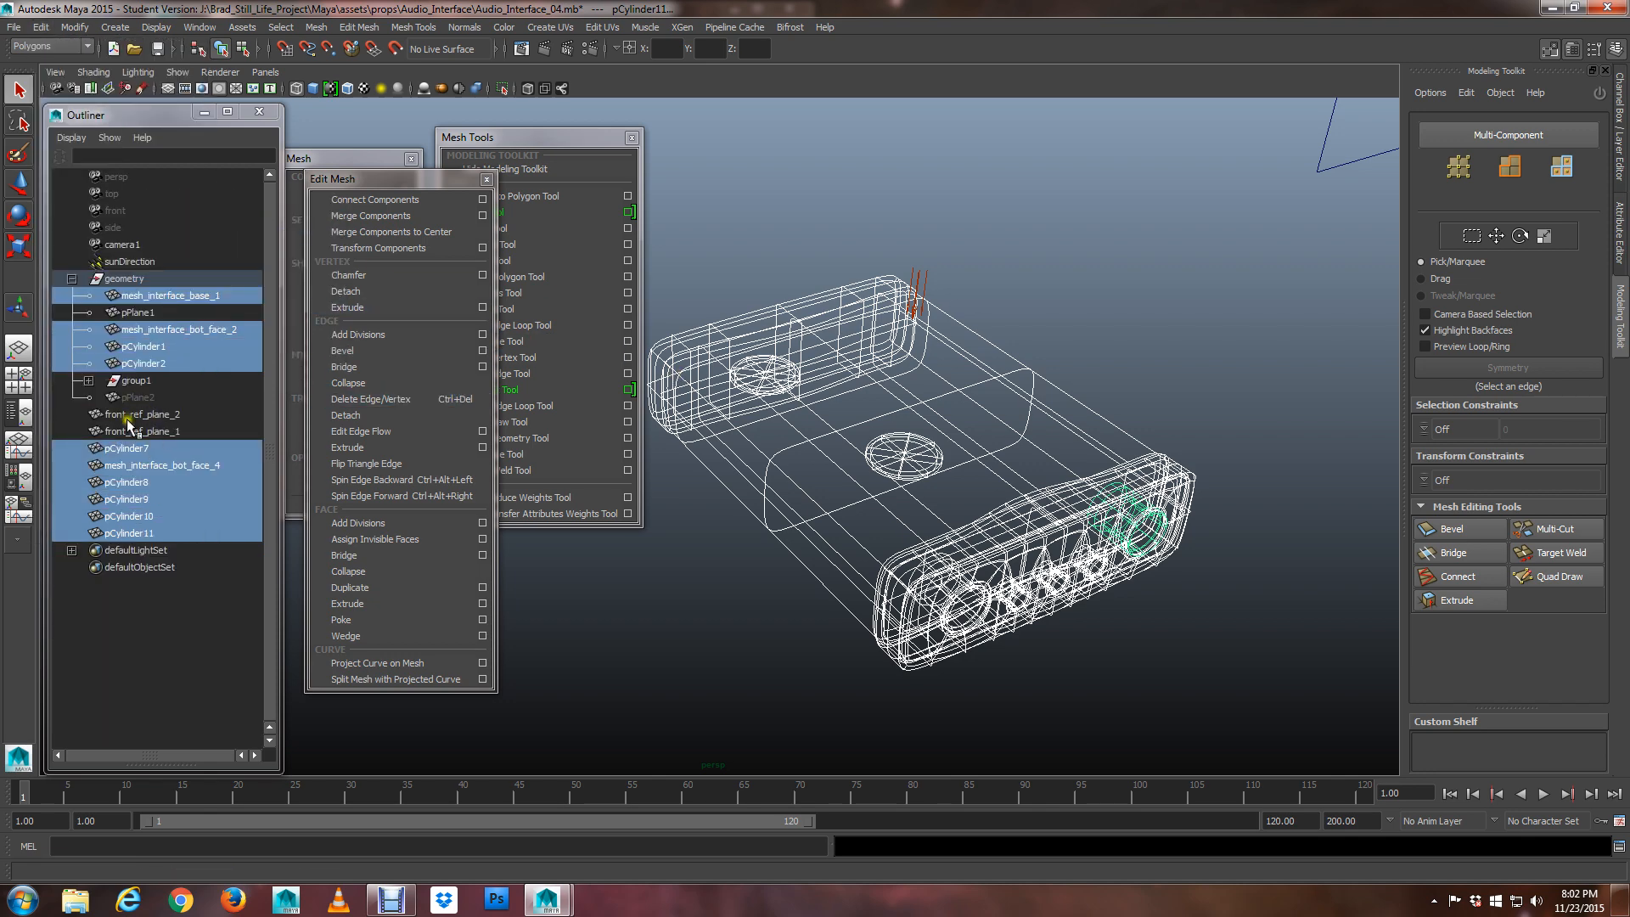
Unparent pCylinder3 and pCylinder4 from group1, unhide both and clear the selection
{"action": "left_click", "coordinate": [88, 381]}
{"action": "left_click", "coordinate": [148, 397]}
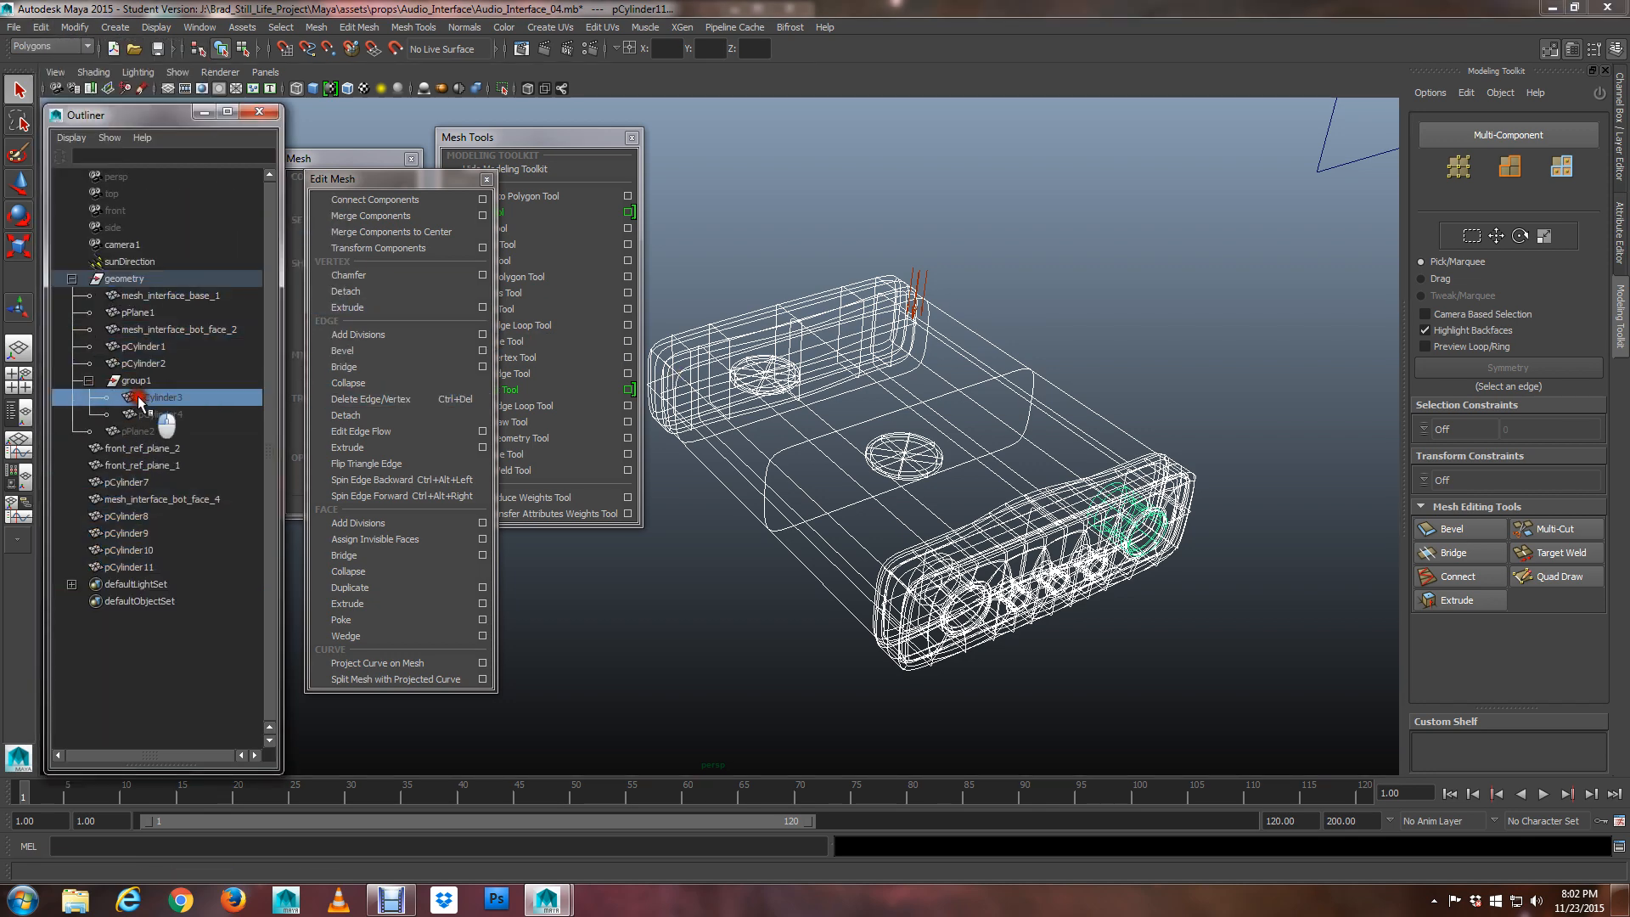
{"action": "left_click", "coordinate": [142, 414], "text": "shift"}
{"action": "key", "text": "shift+p"}
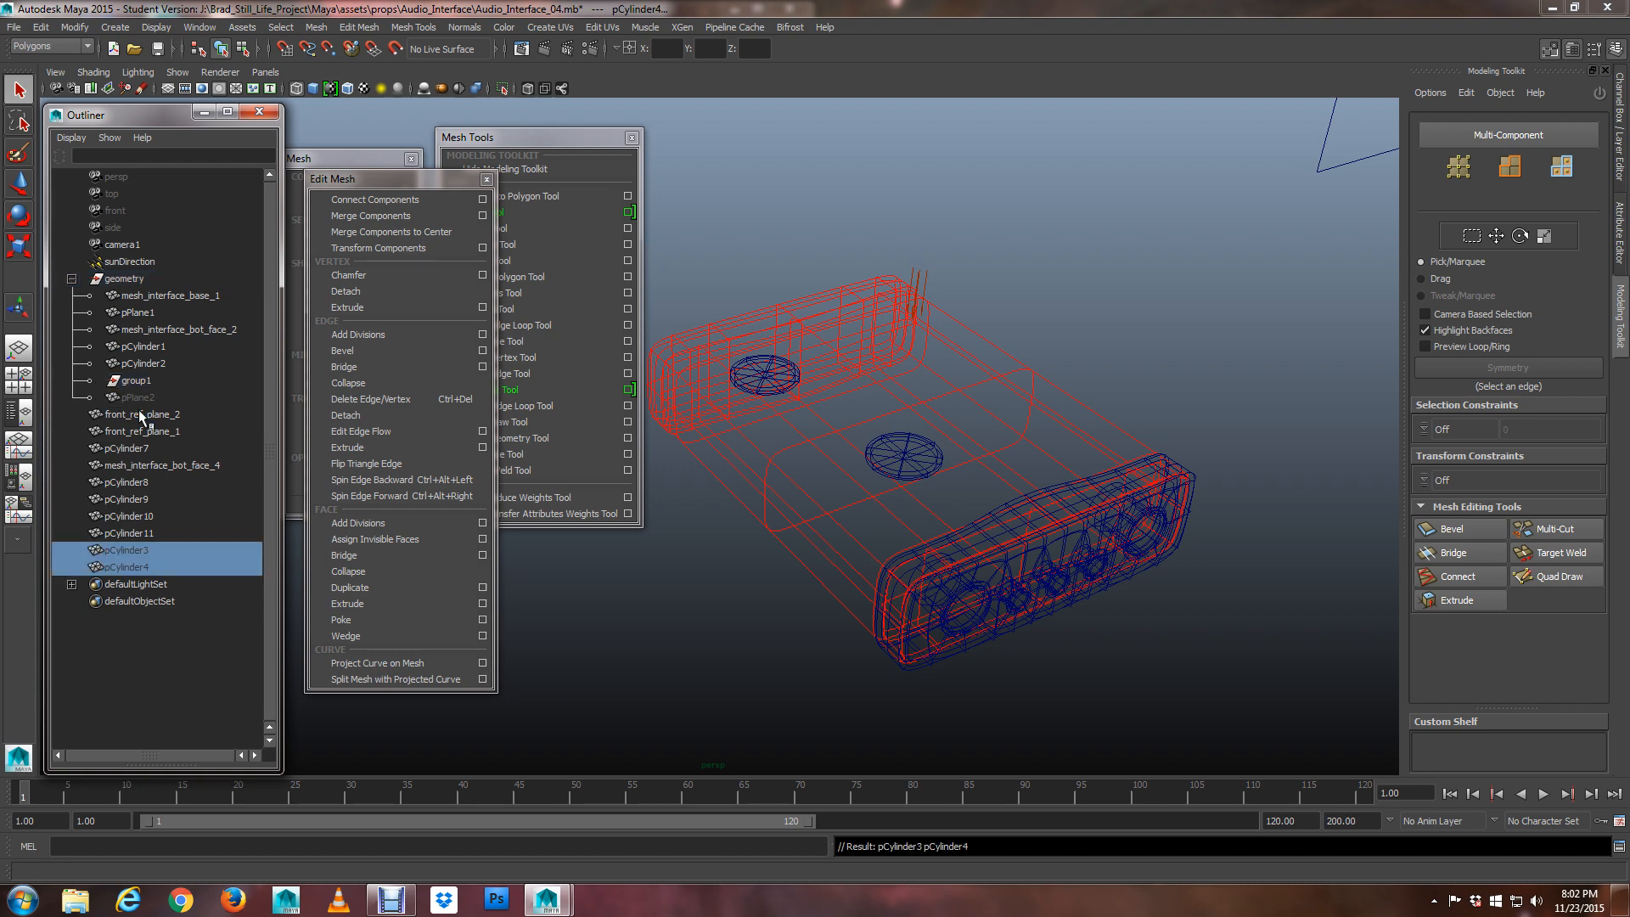
{"action": "key", "text": "shift+h"}
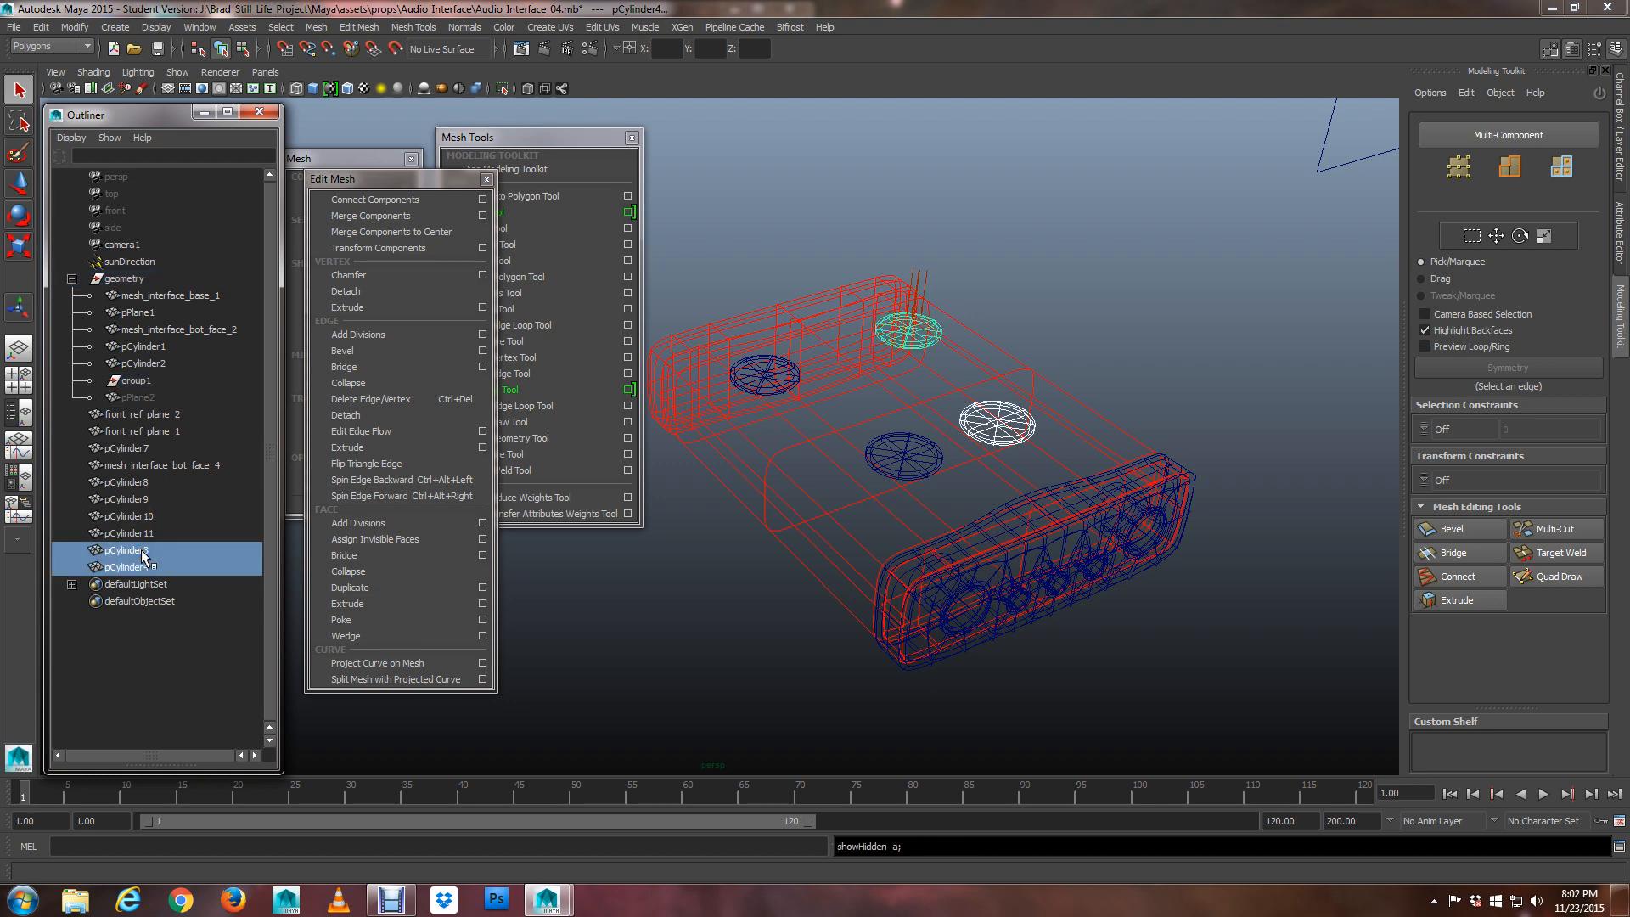
{"action": "left_click", "coordinate": [1067, 313]}
Examine the assembled interface with its four round pads and front holes from several angles in shaded display
{"action": "key", "text": "5"}
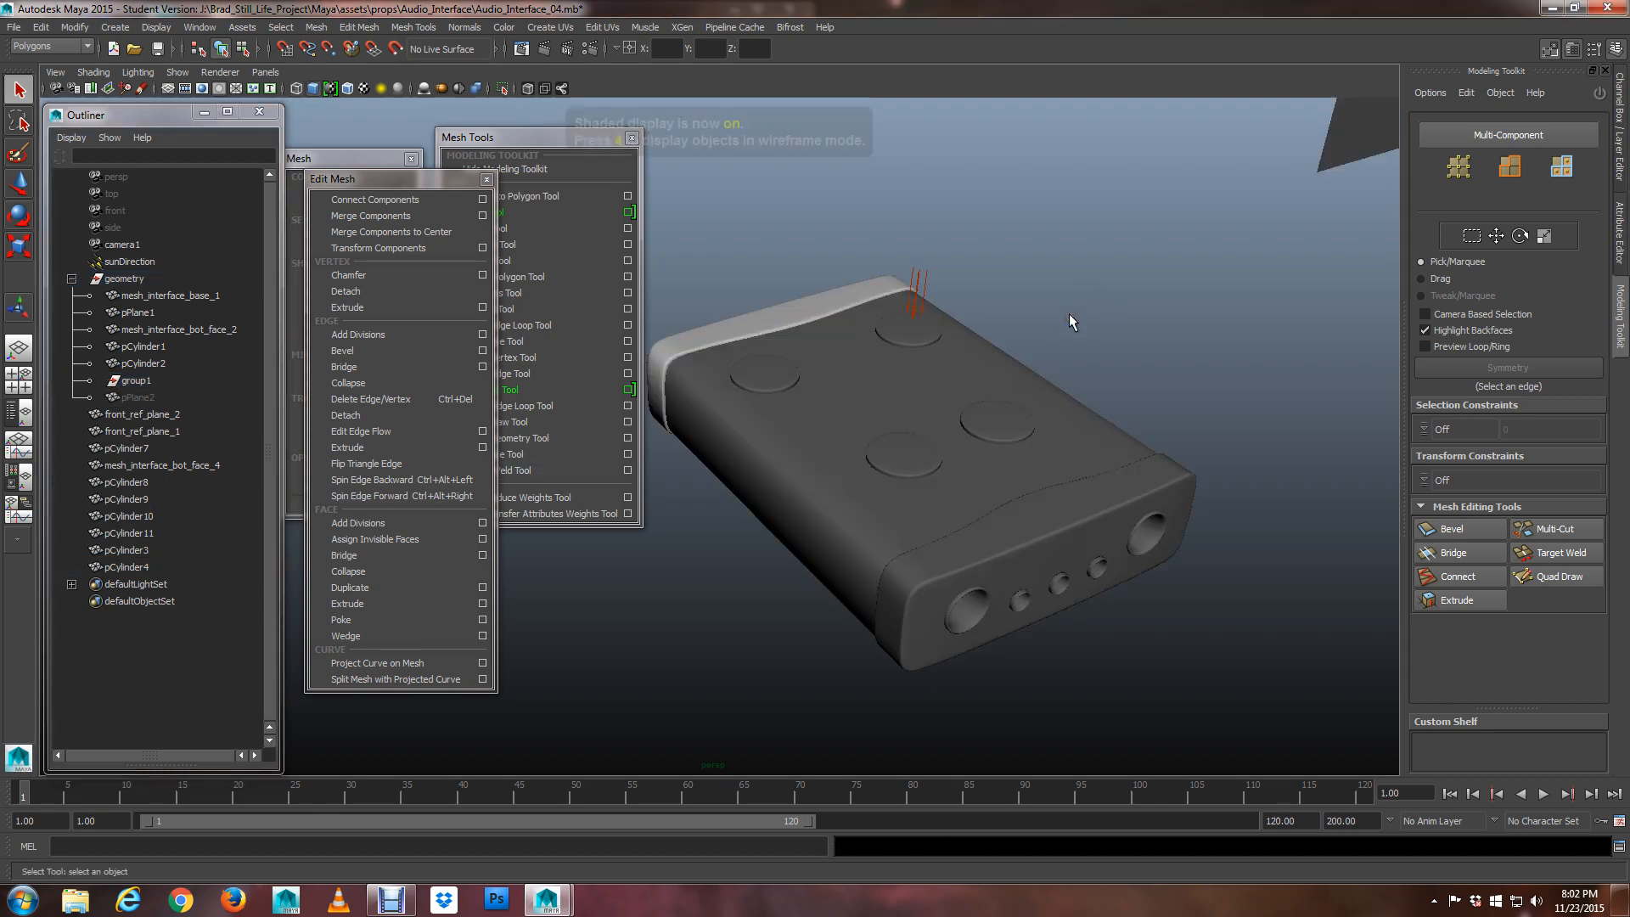
{"action": "mouse_move", "coordinate": [1044, 358]}
{"action": "left_mouse_down", "text": "alt"}
{"action": "mouse_move", "coordinate": [957, 383]}
{"action": "mouse_move", "coordinate": [947, 429]}
{"action": "left_mouse_up", "text": "alt"}
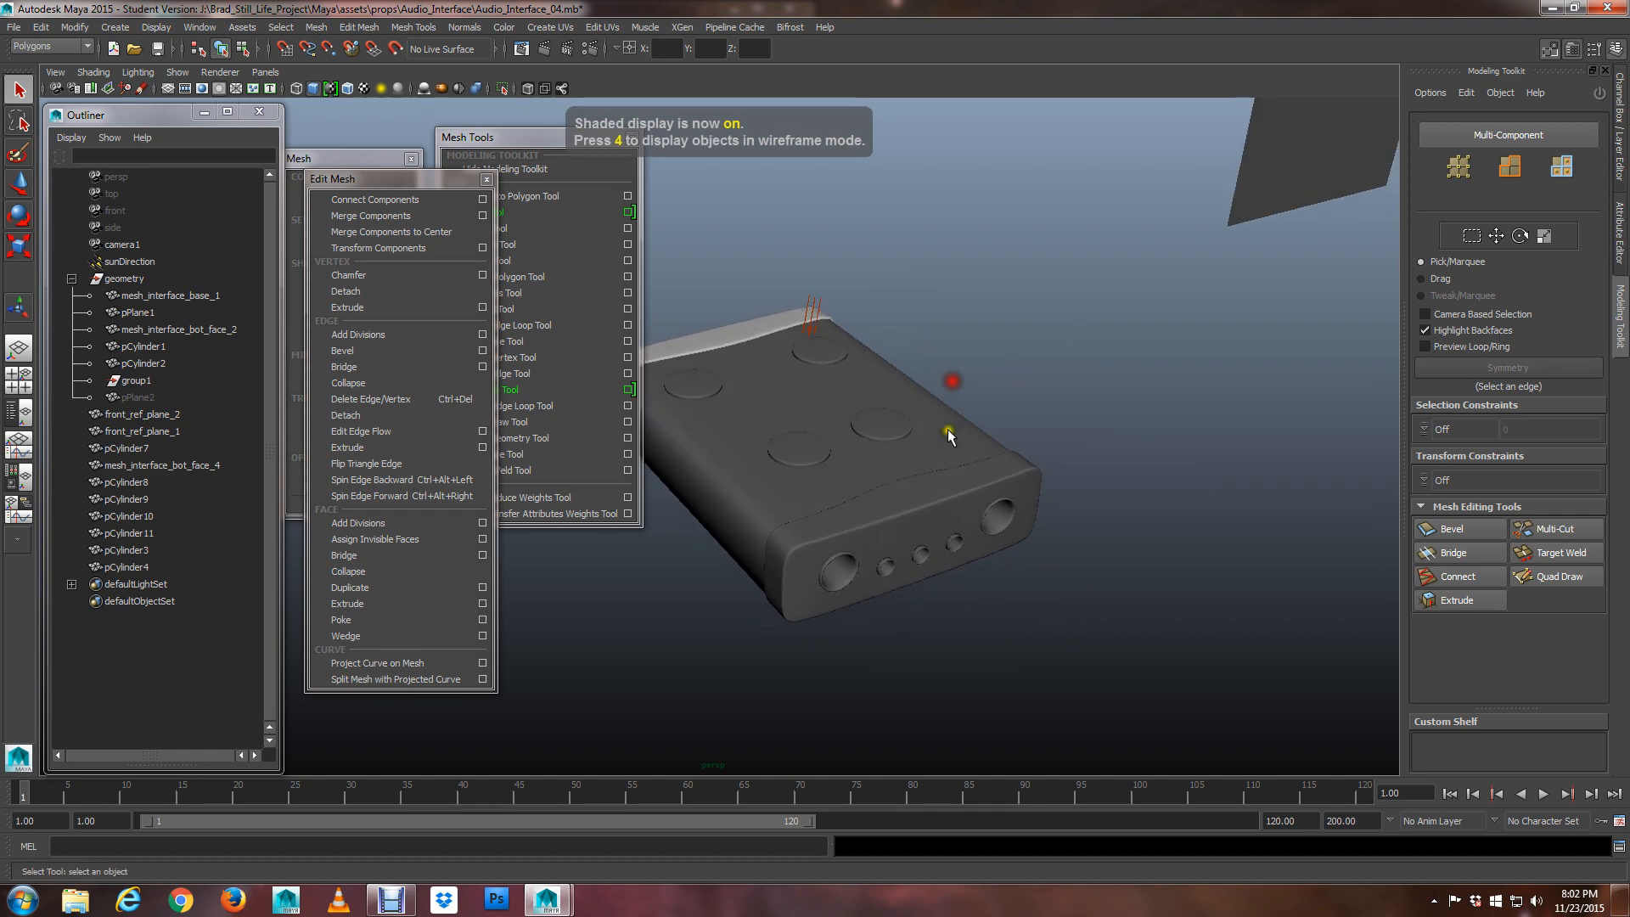
{"action": "left_click", "coordinate": [899, 505]}
{"action": "middle_click_drag", "start_coordinate": [898, 504], "coordinate": [844, 394], "text": "alt"}
{"action": "scroll", "coordinate": [844, 394], "scroll_direction": "up", "scroll_amount": 3}
{"action": "left_click_drag", "start_coordinate": [843, 394], "coordinate": [862, 391], "text": "alt"}
{"action": "left_click", "coordinate": [942, 517]}
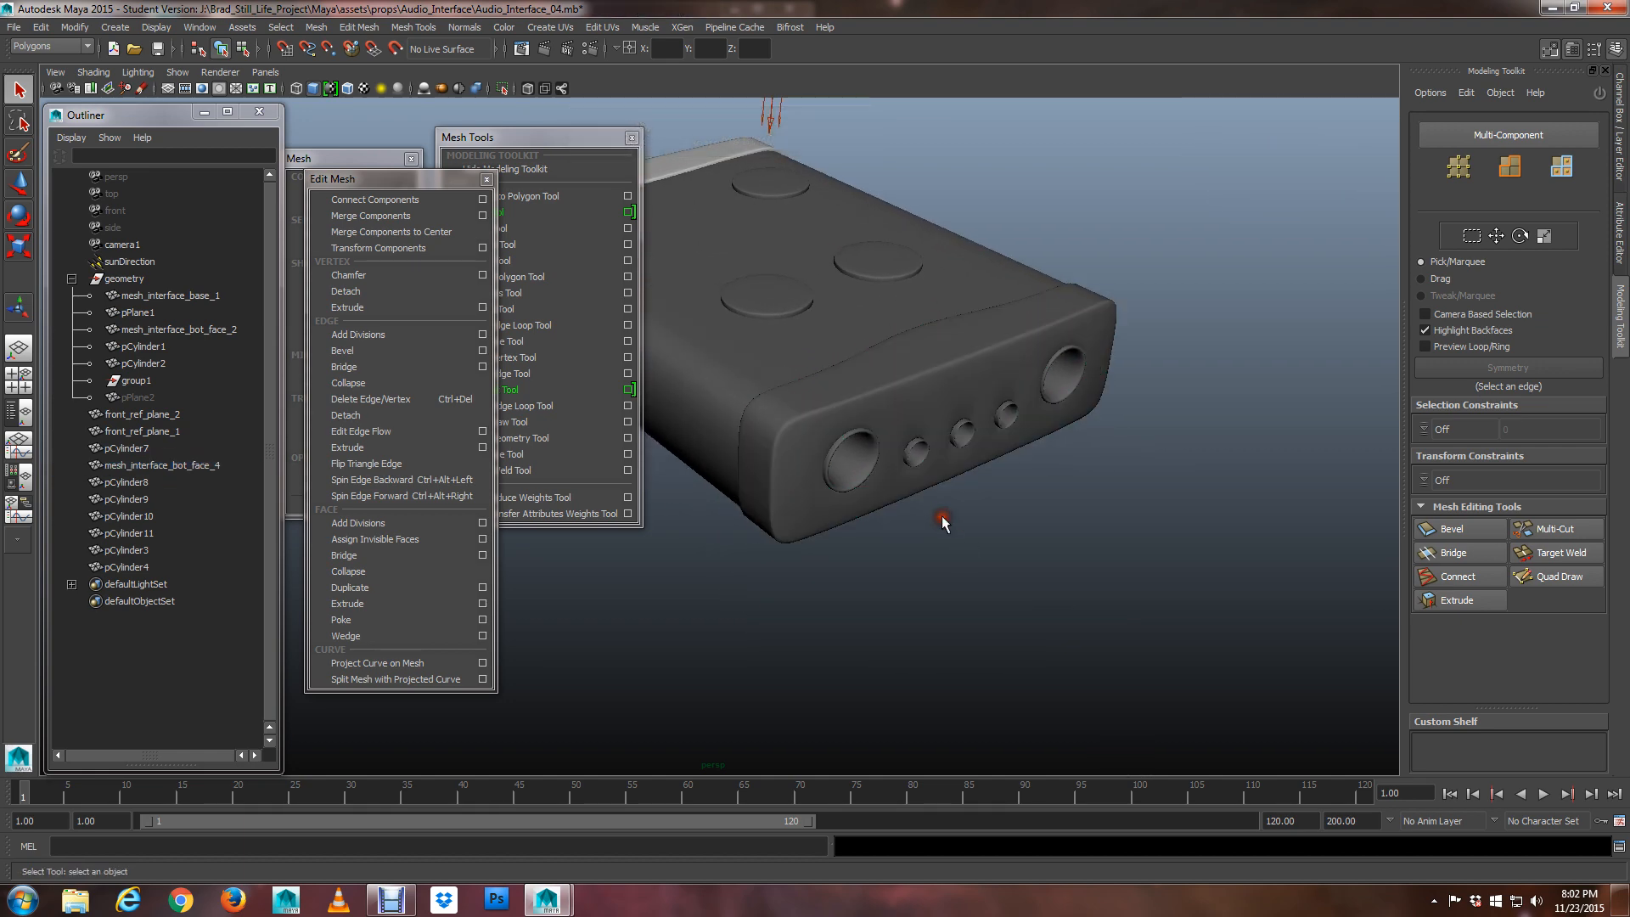
{"action": "scroll", "coordinate": [896, 424], "scroll_direction": "up", "scroll_amount": 5}
{"action": "left_click_drag", "start_coordinate": [854, 390], "coordinate": [695, 327], "text": "alt"}
Assign the existing lambert5 material to mesh_interface_bot_face_4 and deselect it
{"action": "left_click", "coordinate": [976, 581]}
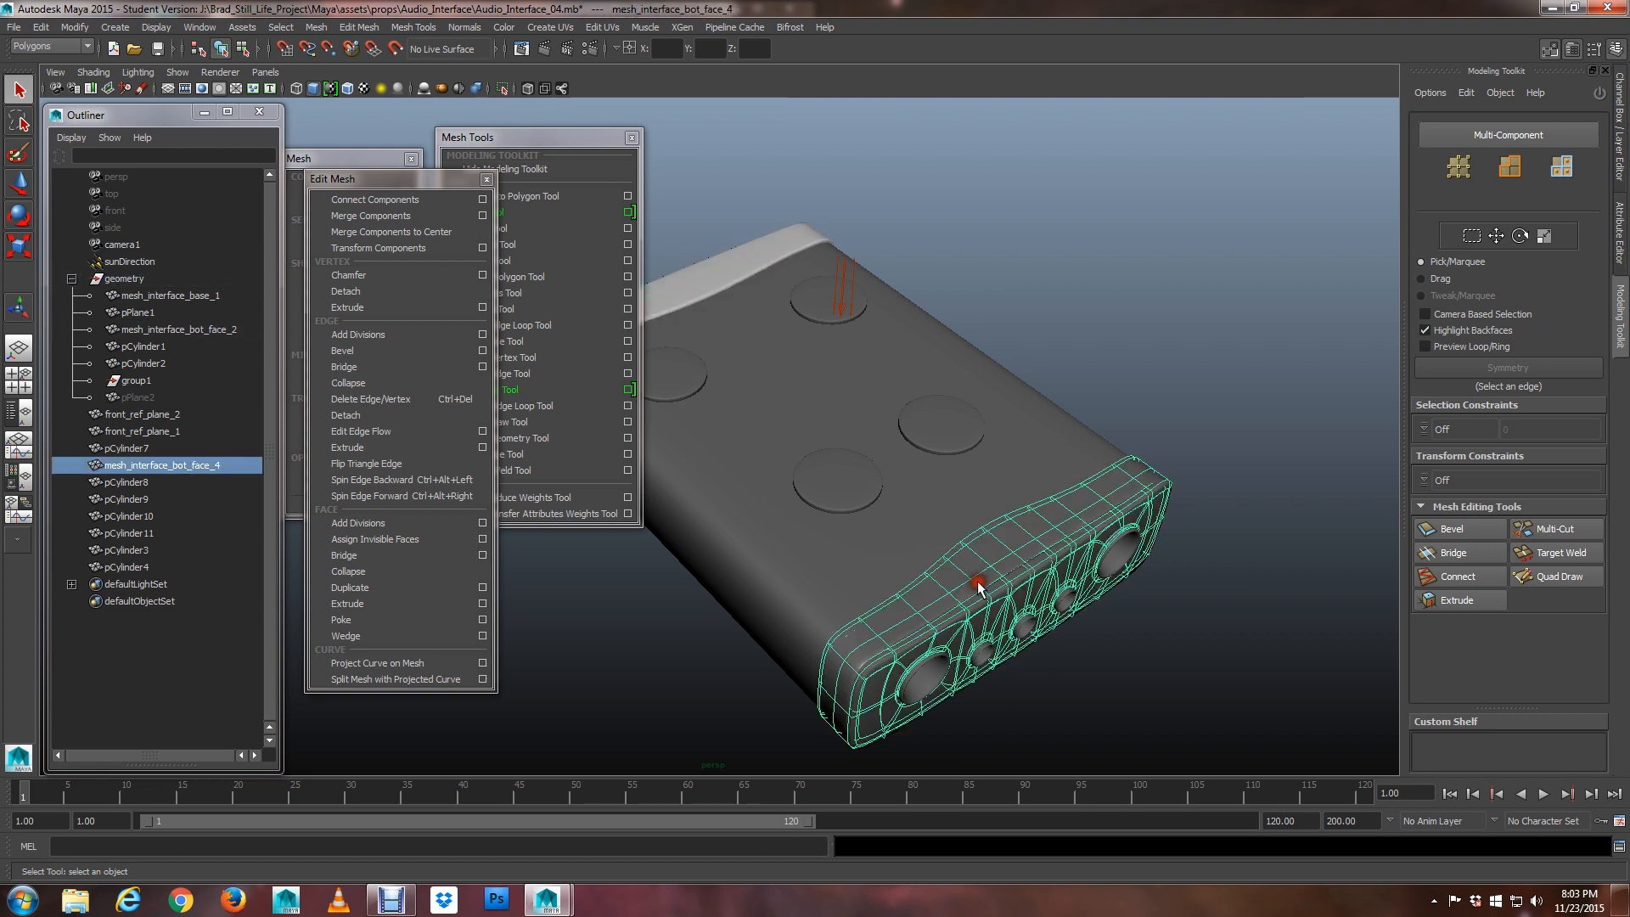
{"action": "right_click", "coordinate": [978, 582]}
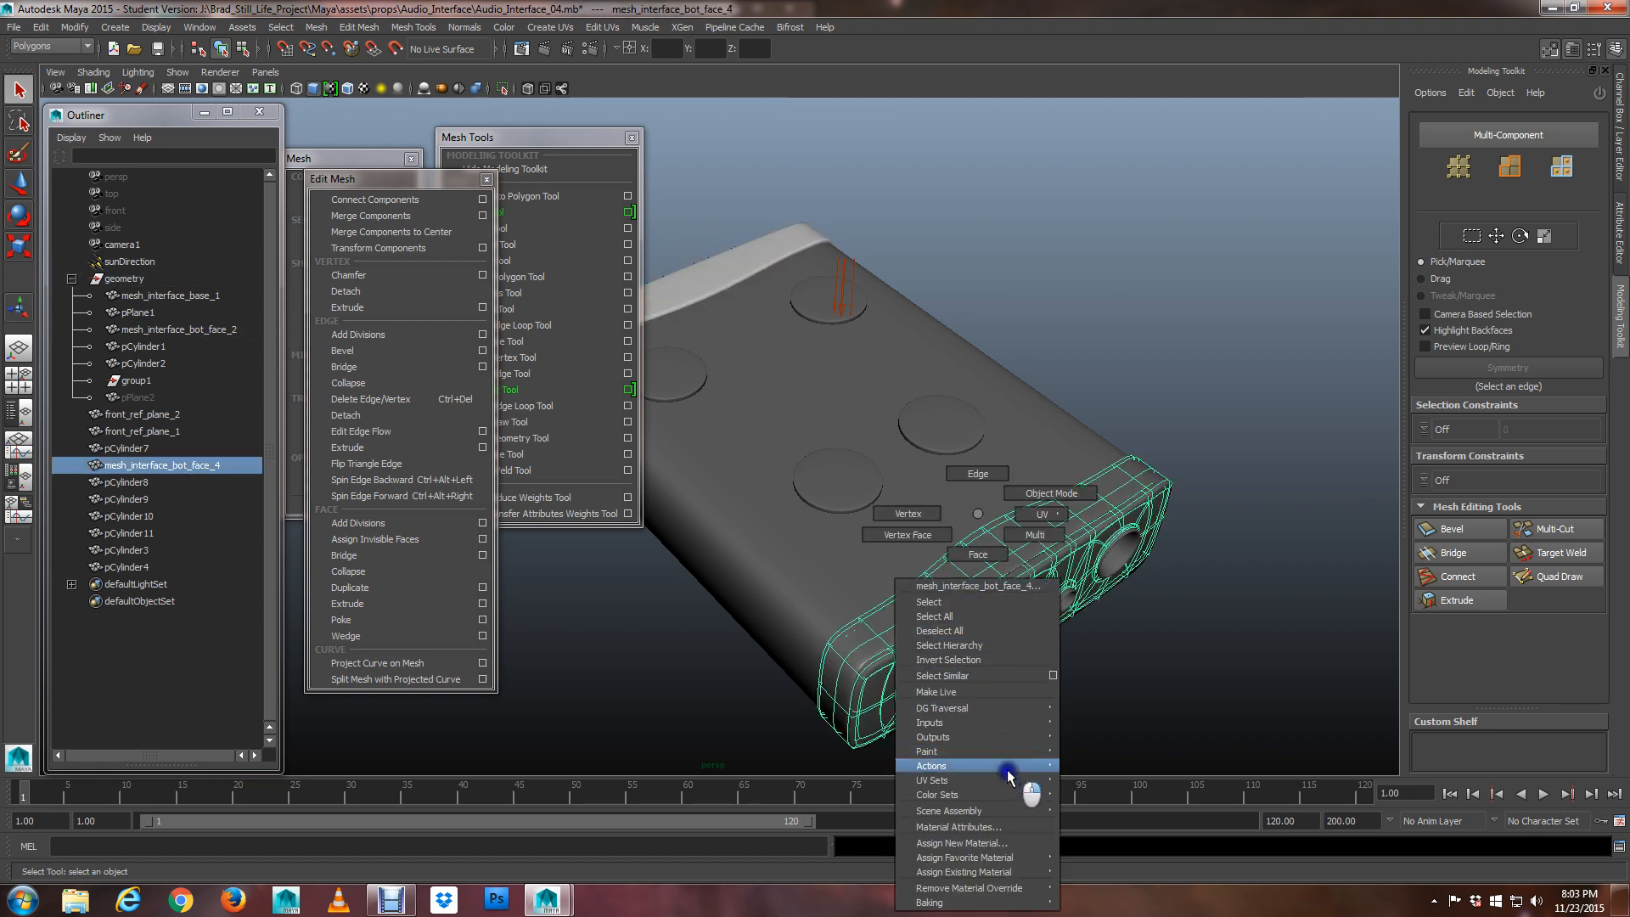
{"action": "mouse_move", "coordinate": [1012, 871]}
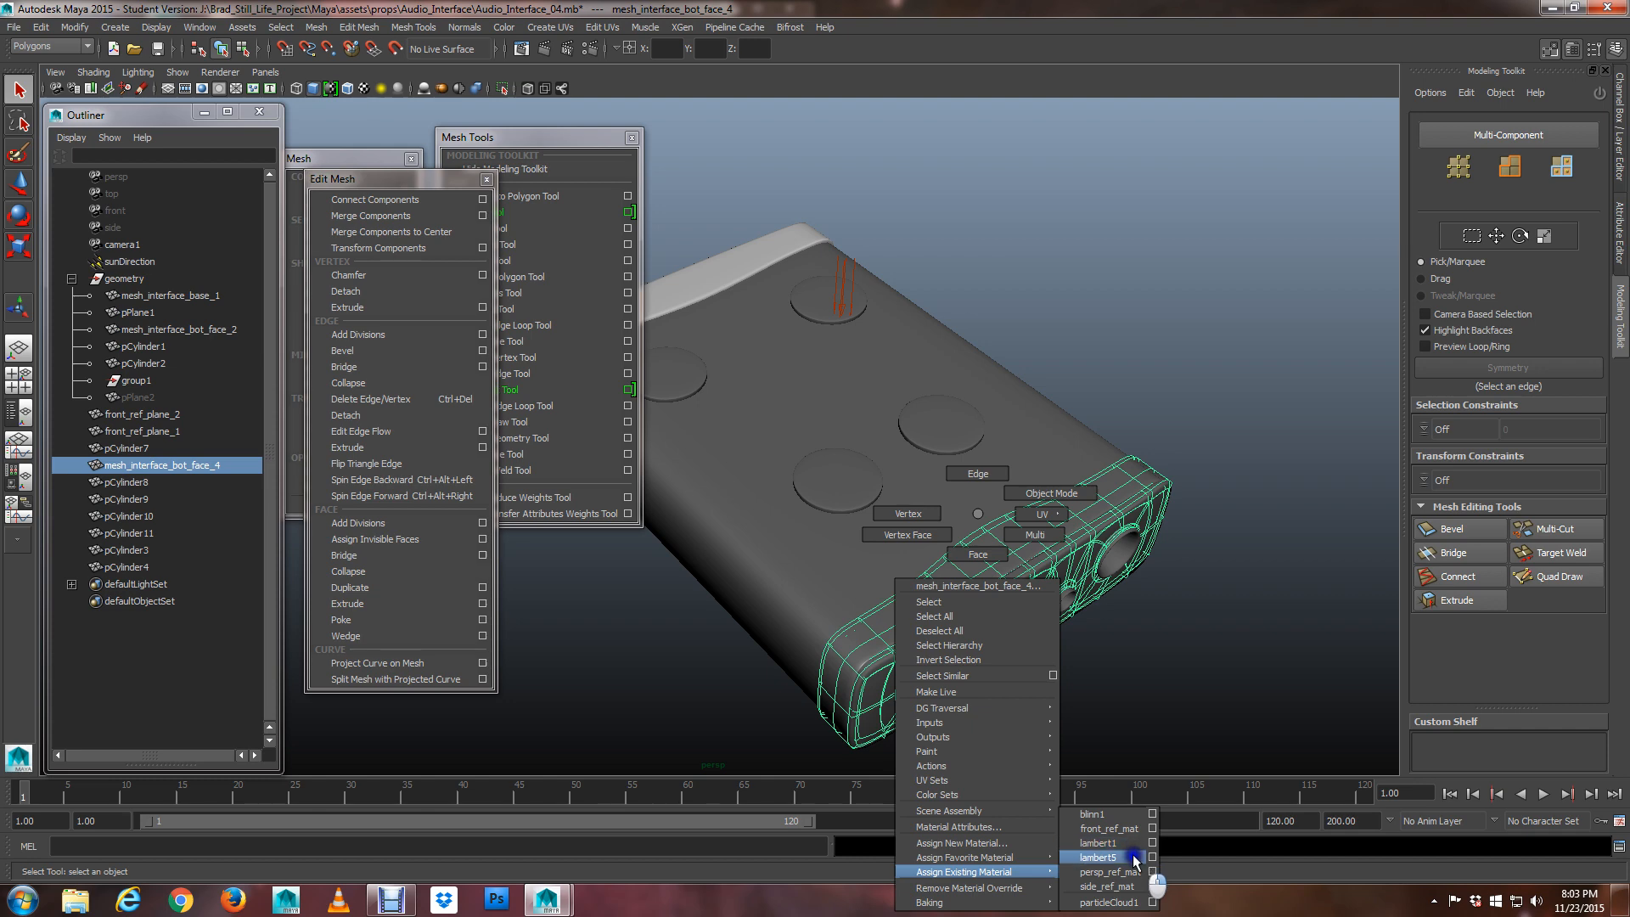
{"action": "left_click", "coordinate": [1098, 857]}
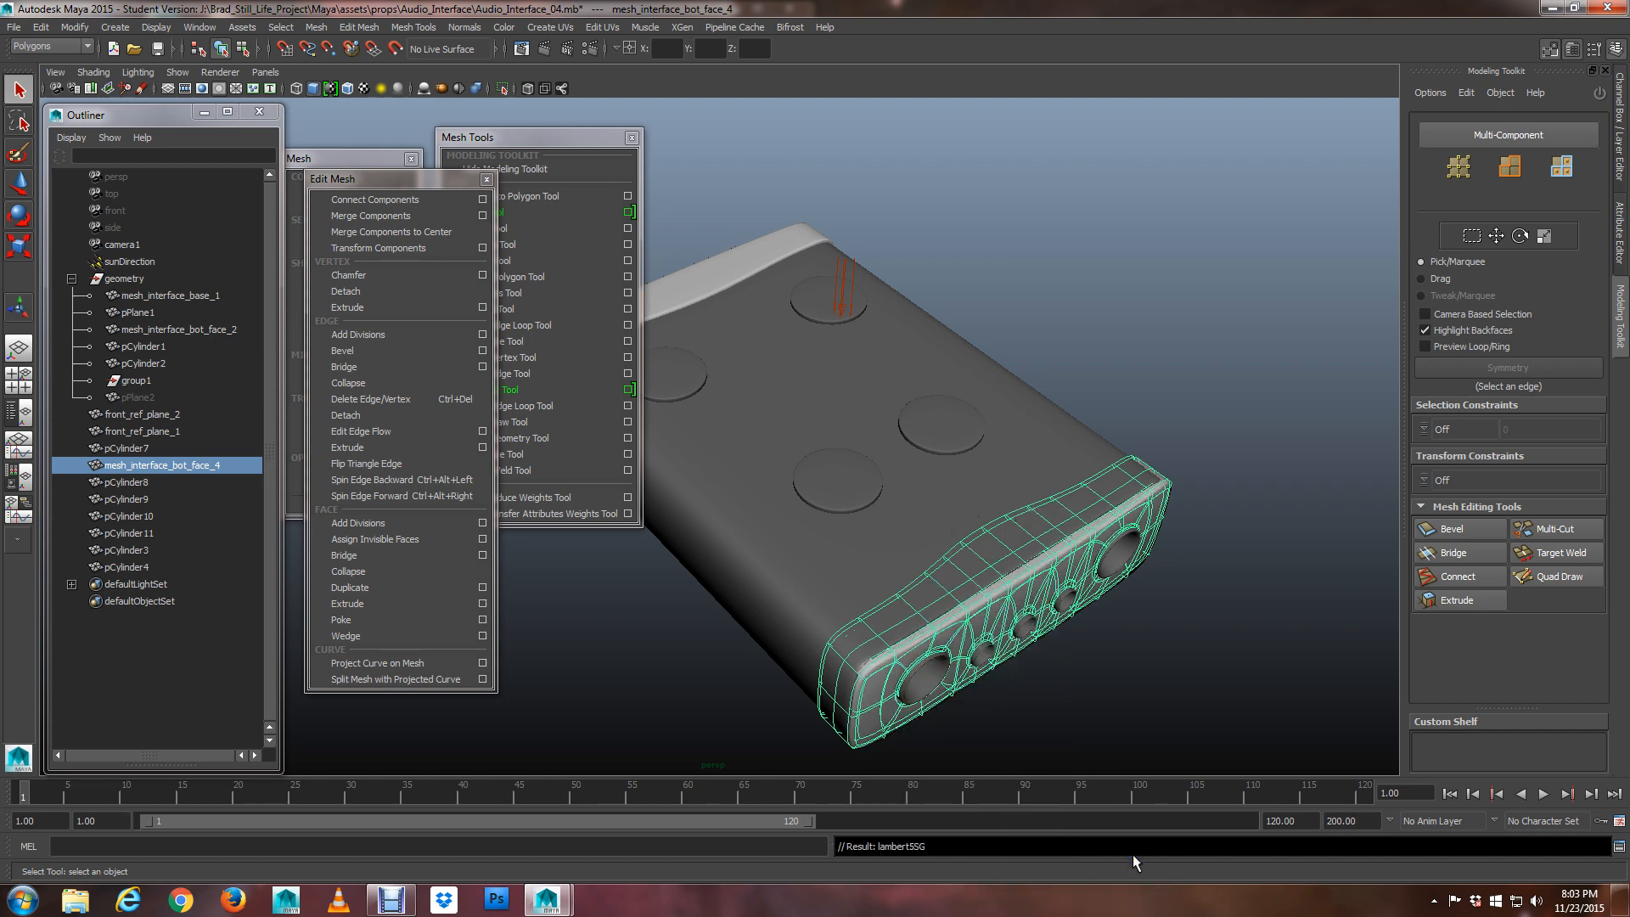
{"action": "scroll", "coordinate": [1014, 595], "scroll_direction": "up", "scroll_amount": 2}
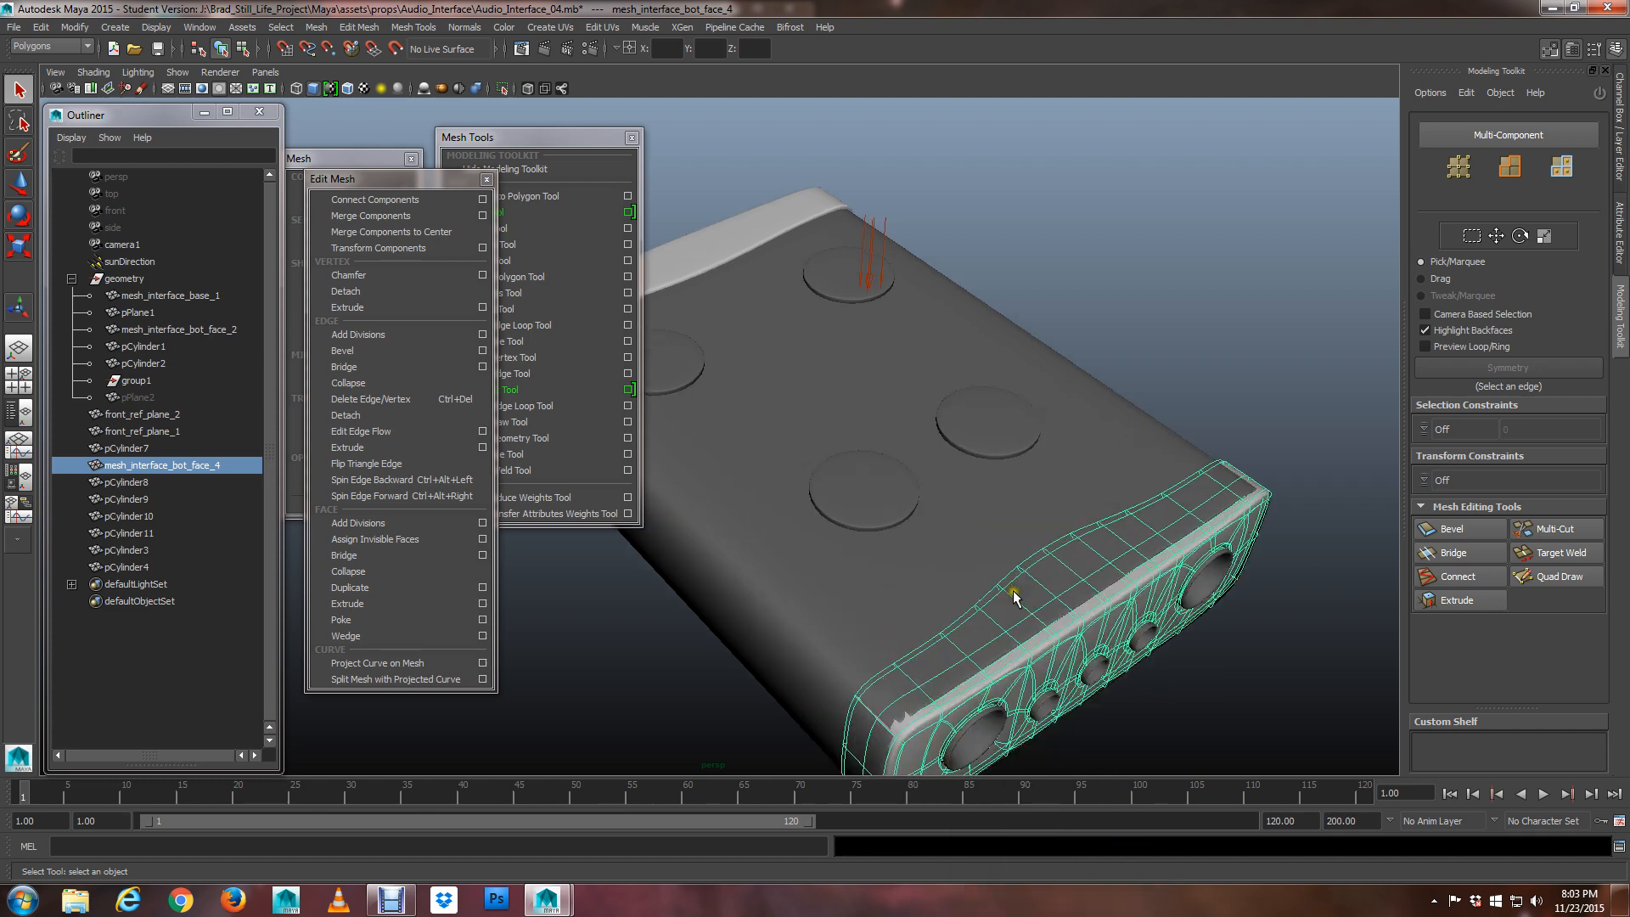
{"action": "left_click_drag", "start_coordinate": [1012, 589], "coordinate": [934, 611], "text": "alt"}
{"action": "left_click", "coordinate": [1011, 625]}
{"action": "middle_click_drag", "start_coordinate": [934, 611], "coordinate": [1004, 622], "text": "alt"}
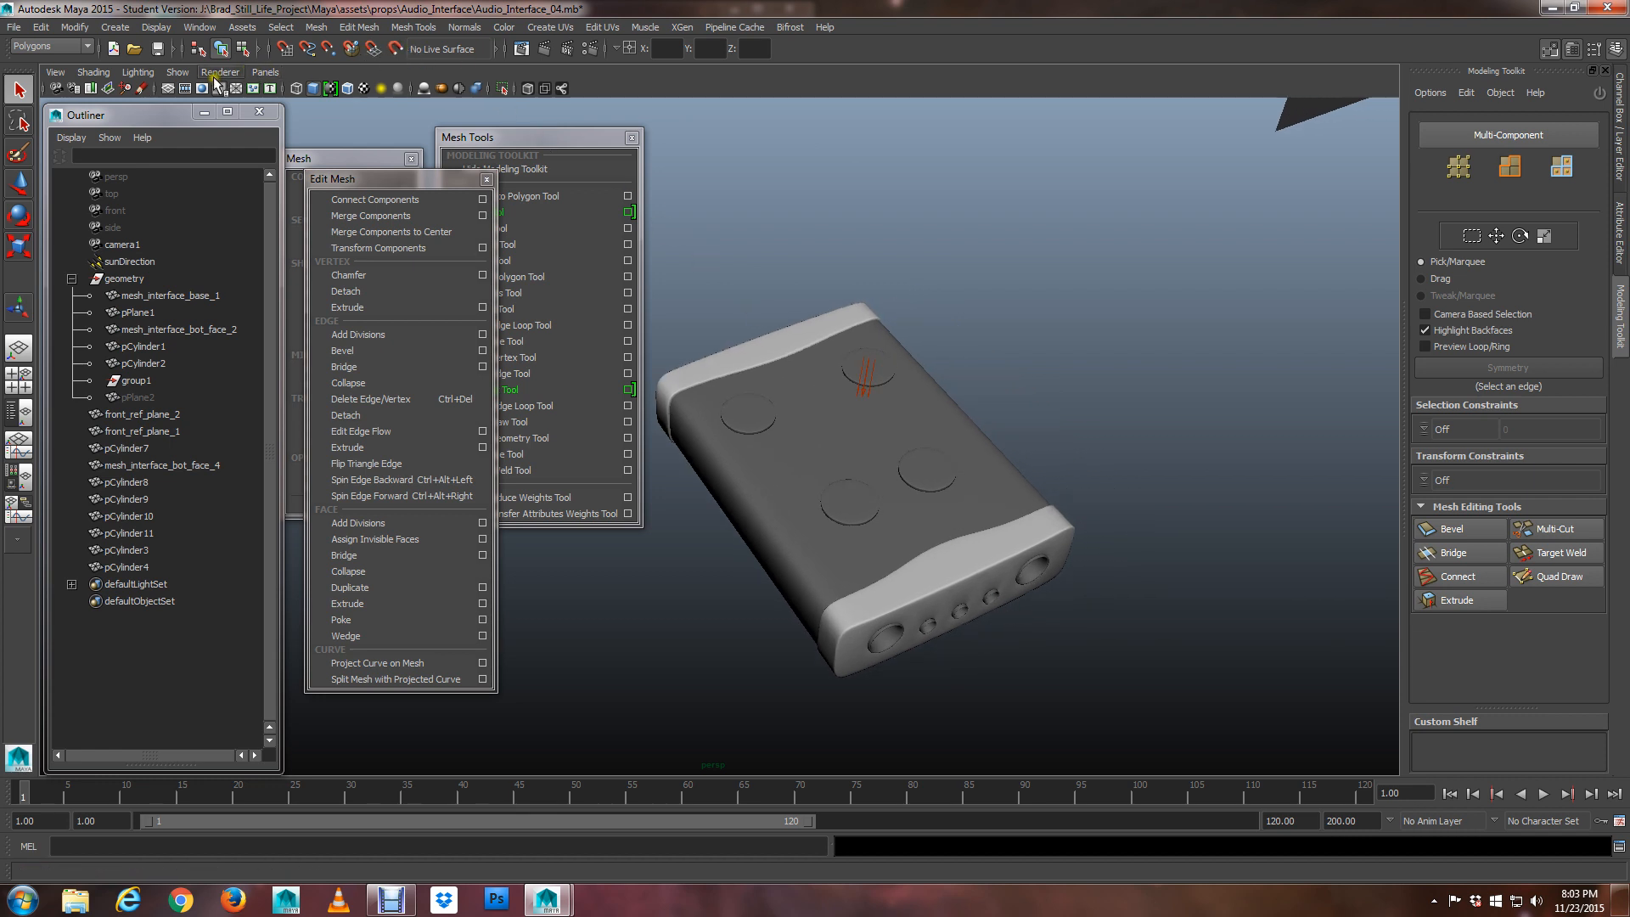
Look through camera1 and frame the interface so its front face and top are in view
{"action": "left_click", "coordinate": [265, 72]}
{"action": "mouse_move", "coordinate": [339, 83]}
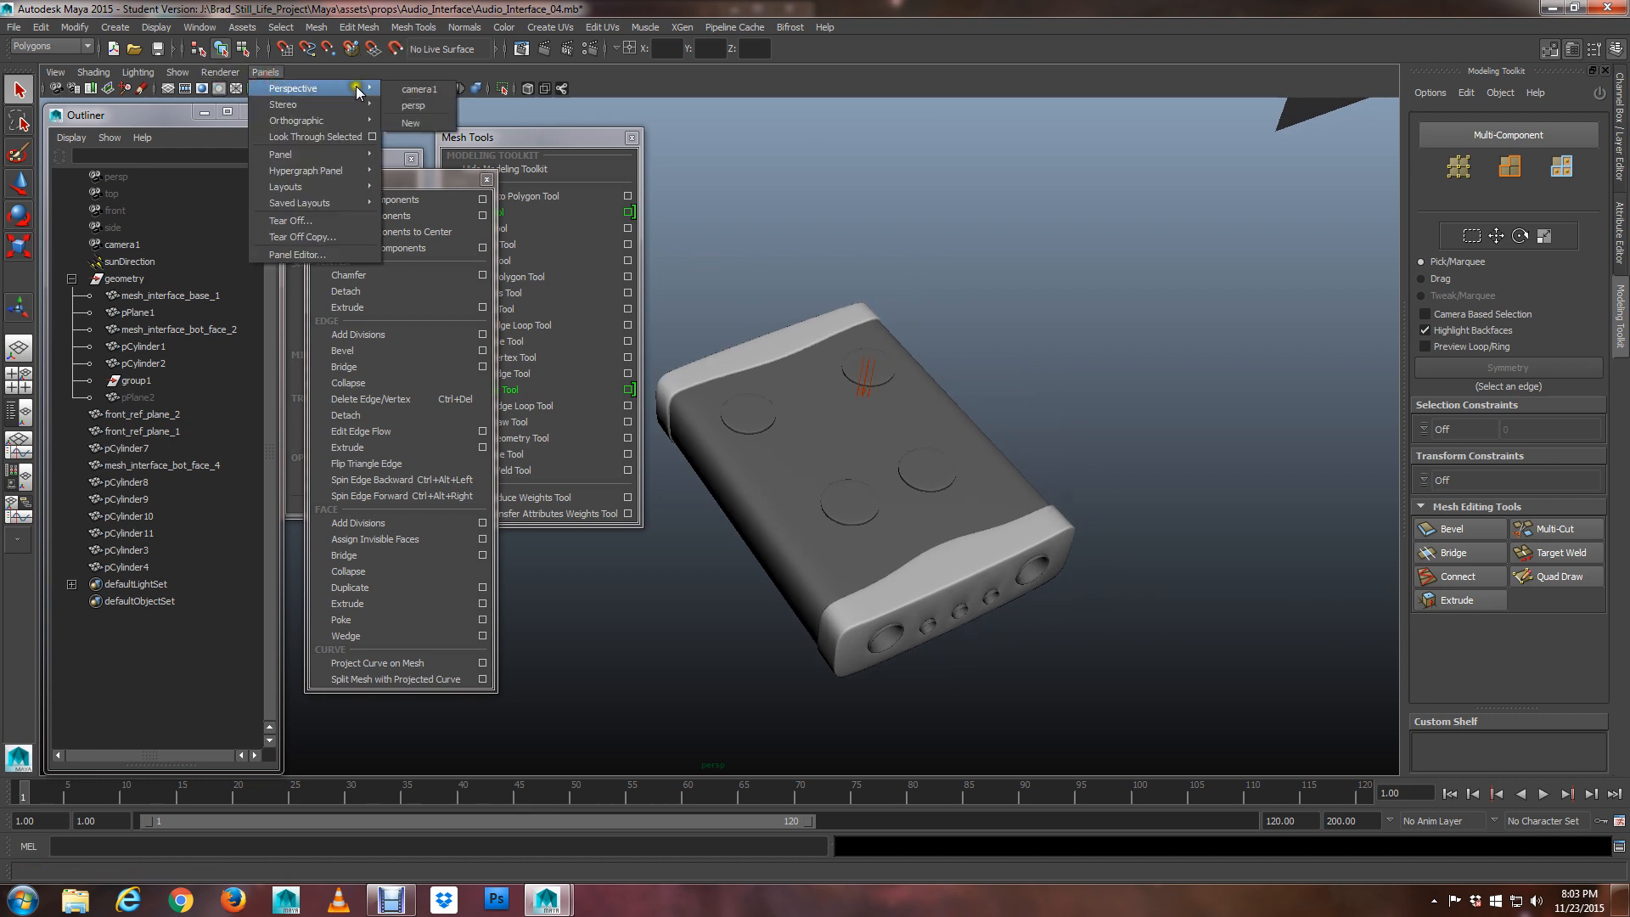
{"action": "left_click", "coordinate": [412, 94]}
{"action": "left_click_drag", "start_coordinate": [848, 399], "coordinate": [789, 450], "text": "alt"}
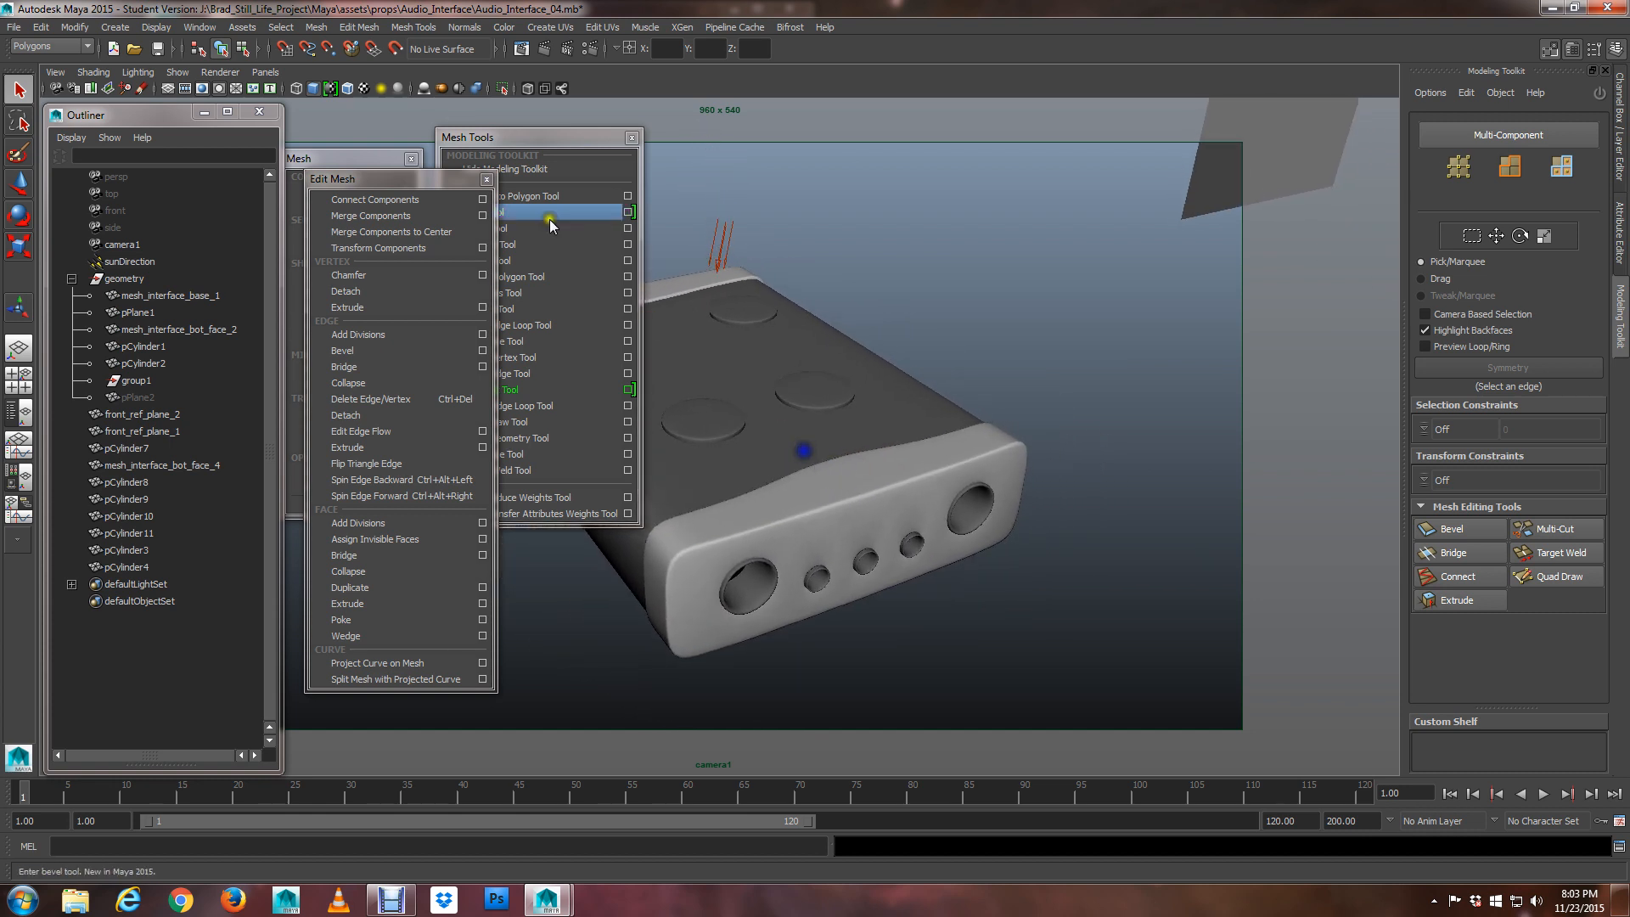
Close the floating Mesh Tools, Edit Mesh and Mesh windows and save the Audio_Interface_04.mb scene
{"action": "left_click", "coordinate": [632, 138]}
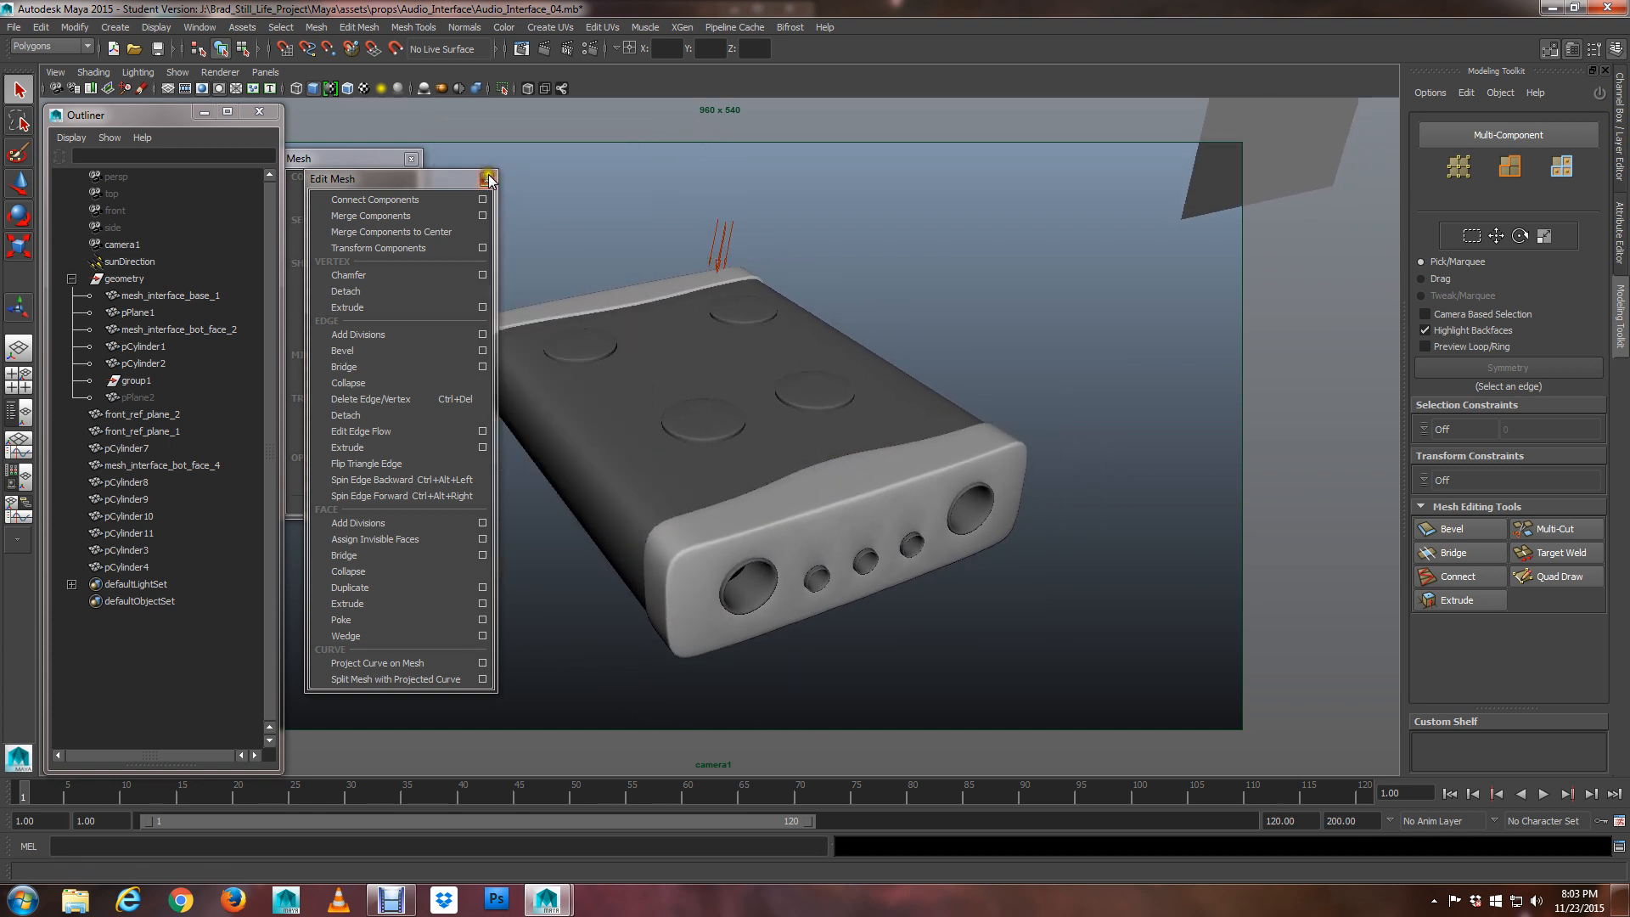
{"action": "left_click", "coordinate": [487, 179]}
{"action": "left_click", "coordinate": [405, 158]}
{"action": "left_click_drag", "start_coordinate": [603, 344], "coordinate": [802, 444], "text": "alt"}
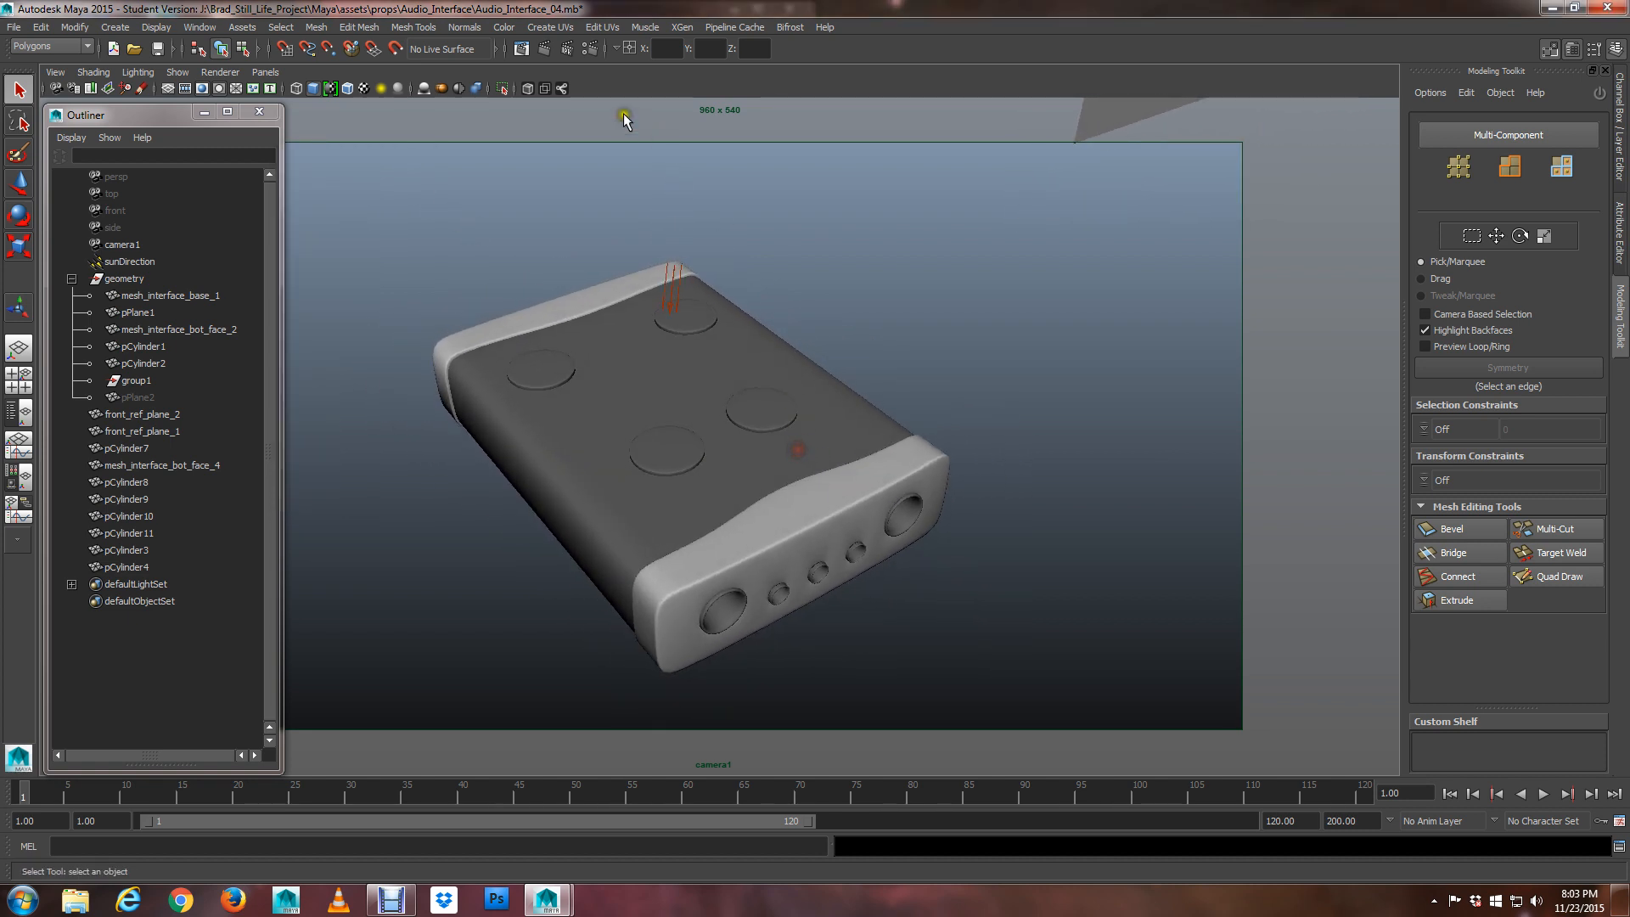
{"action": "left_click", "coordinate": [540, 56]}
{"action": "left_click", "coordinate": [780, 465]}
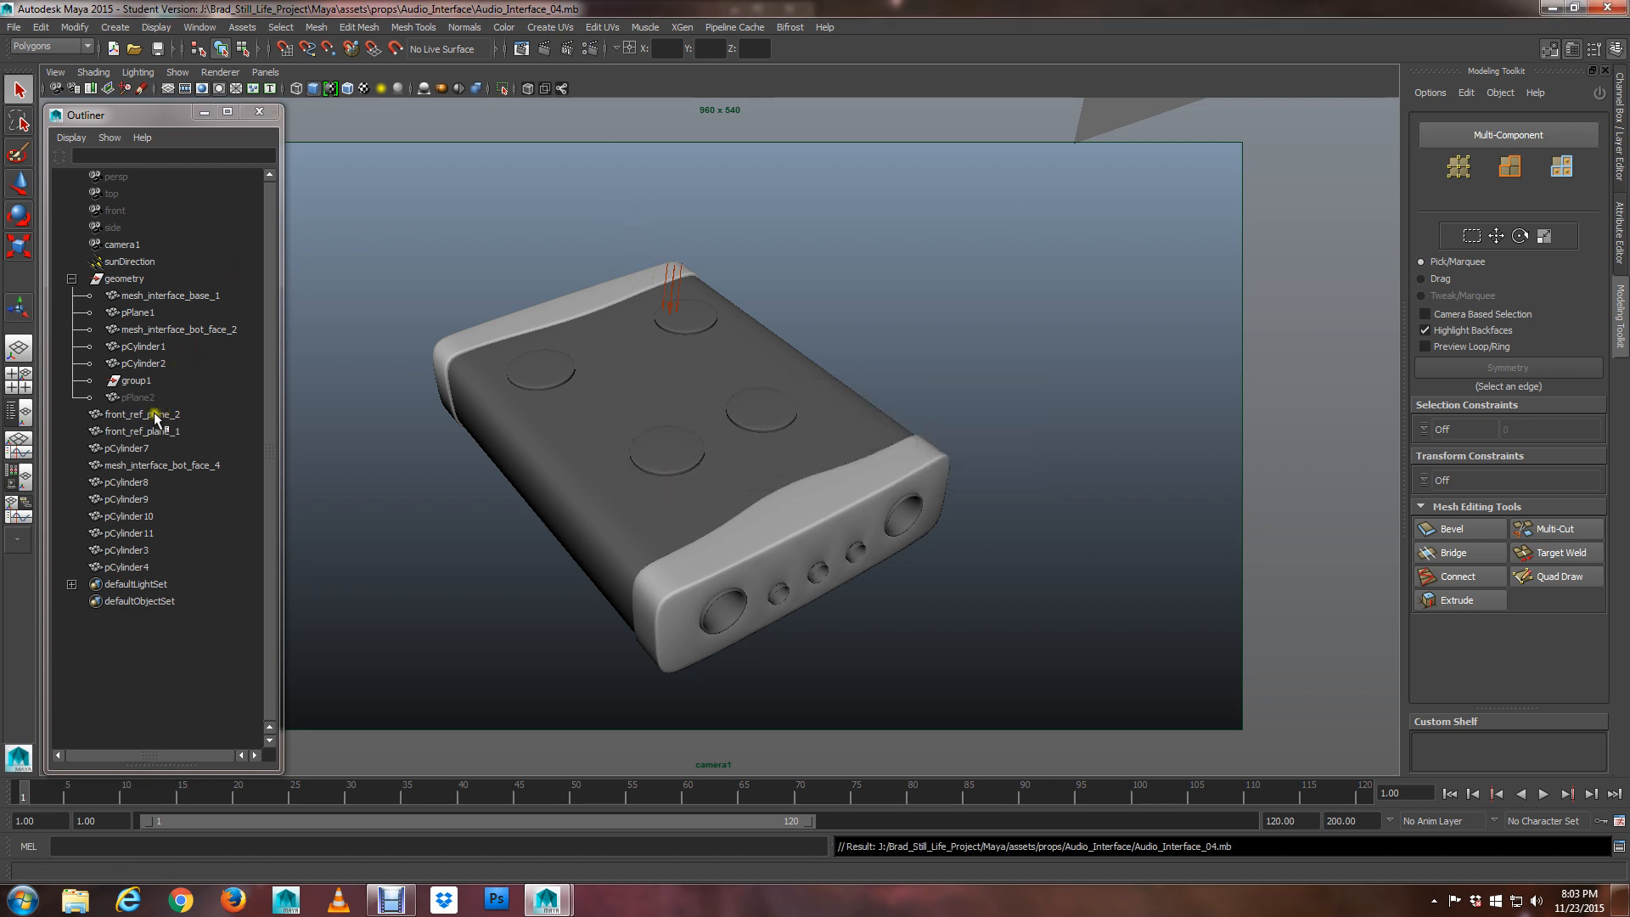
Unhide pPlane2 as the ground beneath the interface, render the camera1 view with mental ray and close the render
{"action": "left_click", "coordinate": [140, 398]}
{"action": "key", "text": "shift+h"}
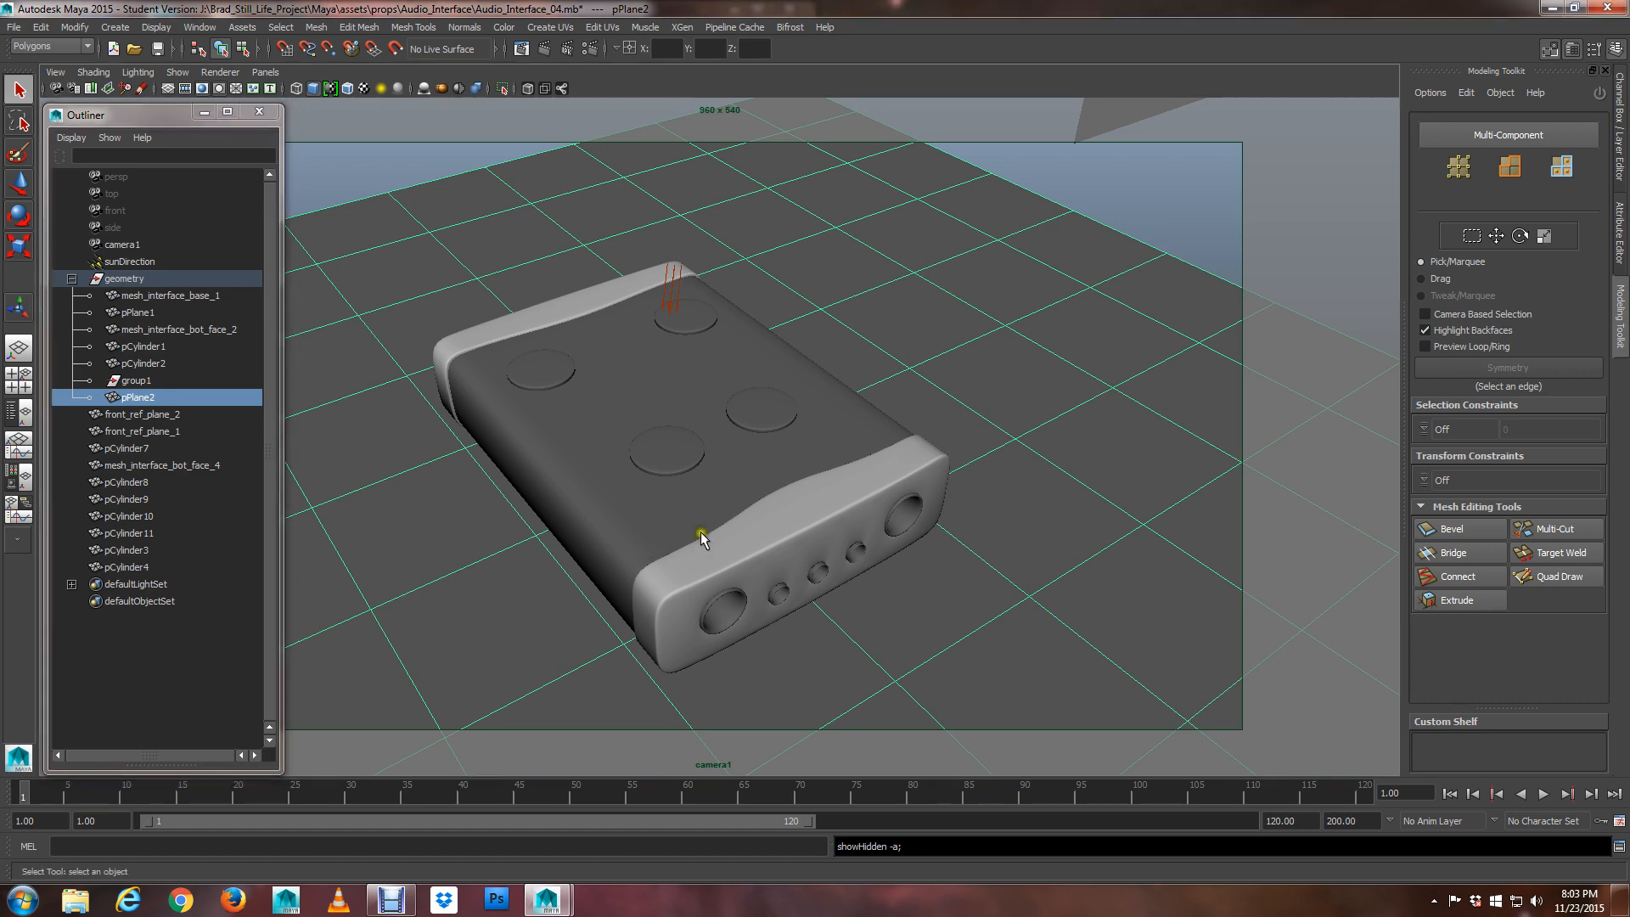
{"action": "mouse_move", "coordinate": [701, 532]}
{"action": "left_mouse_down", "text": "alt"}
{"action": "mouse_move", "coordinate": [702, 505]}
{"action": "mouse_move", "coordinate": [728, 551]}
{"action": "mouse_move", "coordinate": [720, 531]}
{"action": "left_mouse_up", "text": "alt"}
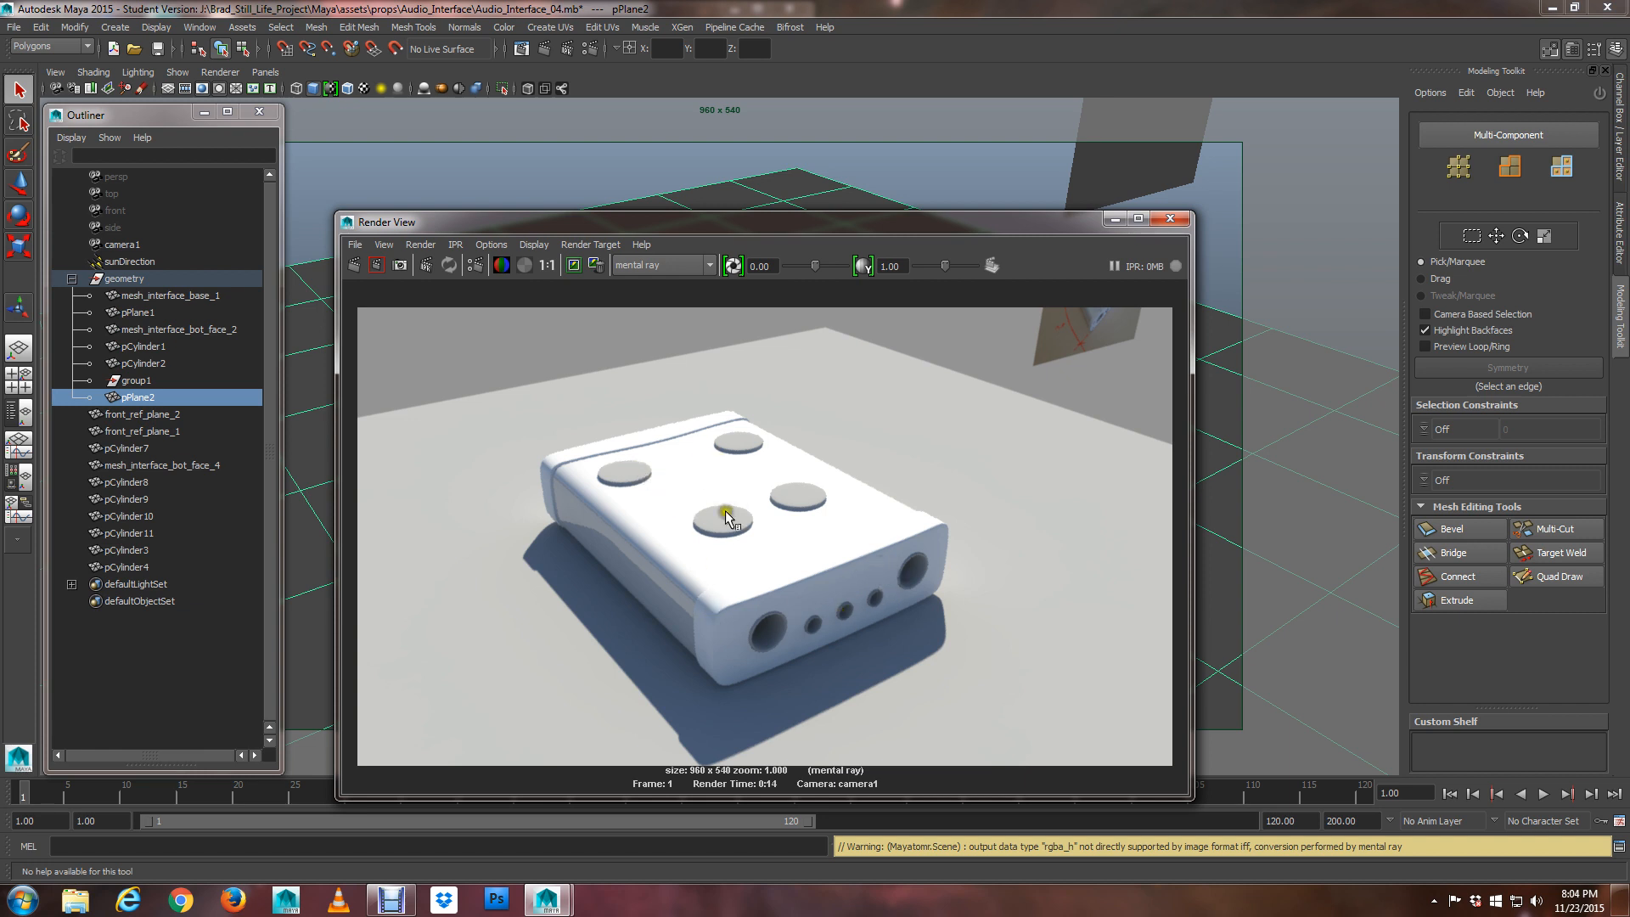
{"action": "left_click", "coordinate": [1169, 220]}
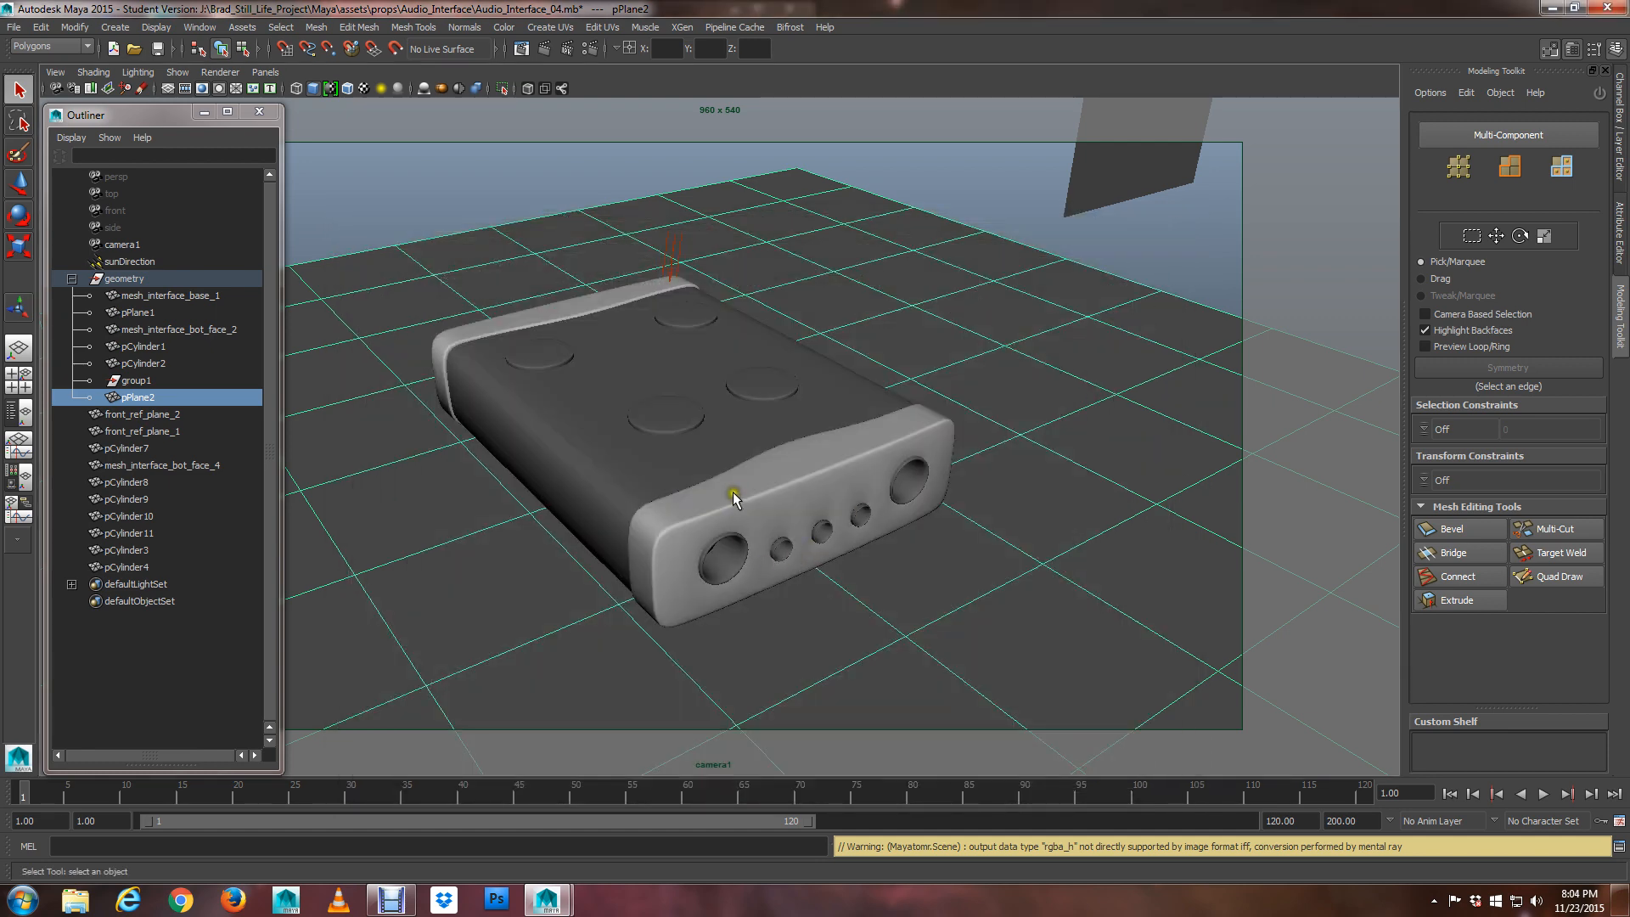
Turn on textured shading in the camera1 view and bring the photo reference plane beside the model into view
{"action": "left_click_drag", "start_coordinate": [739, 491], "coordinate": [729, 515], "text": "alt"}
{"action": "middle_click_drag", "start_coordinate": [729, 515], "coordinate": [727, 498], "text": "alt"}
{"action": "right_click_drag", "start_coordinate": [727, 498], "coordinate": [775, 447], "text": "alt"}
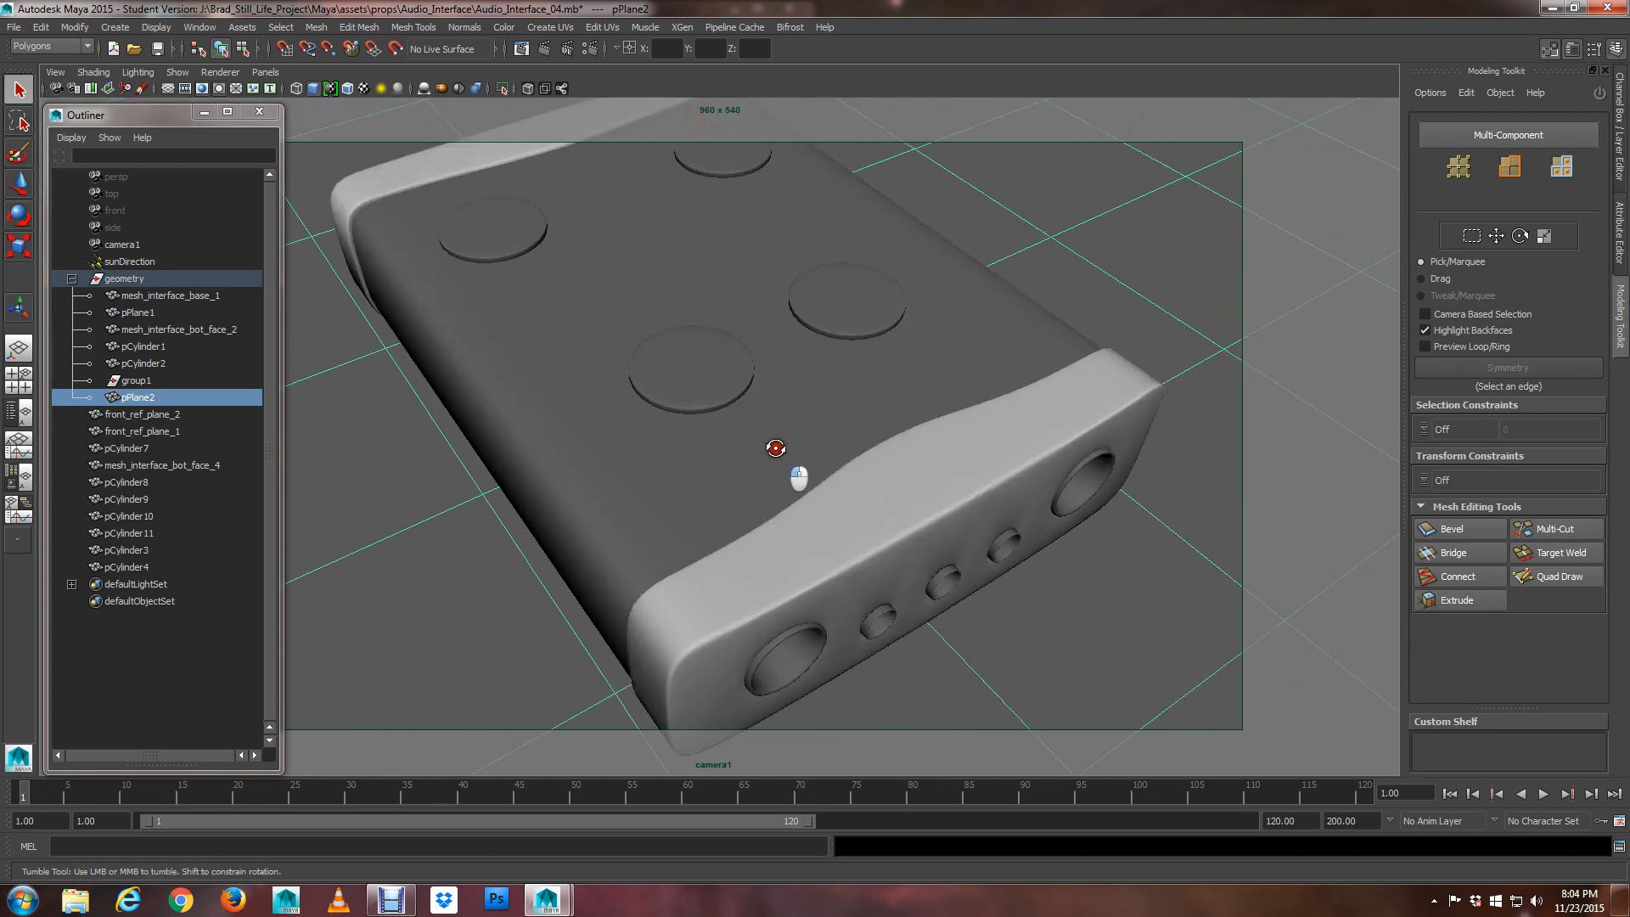
{"action": "left_click_drag", "start_coordinate": [775, 447], "coordinate": [781, 460], "text": "alt"}
{"action": "left_click", "coordinate": [823, 449]}
{"action": "right_click_drag", "start_coordinate": [823, 449], "coordinate": [804, 457], "text": "alt"}
{"action": "middle_click_drag", "start_coordinate": [804, 457], "coordinate": [666, 582], "text": "alt"}
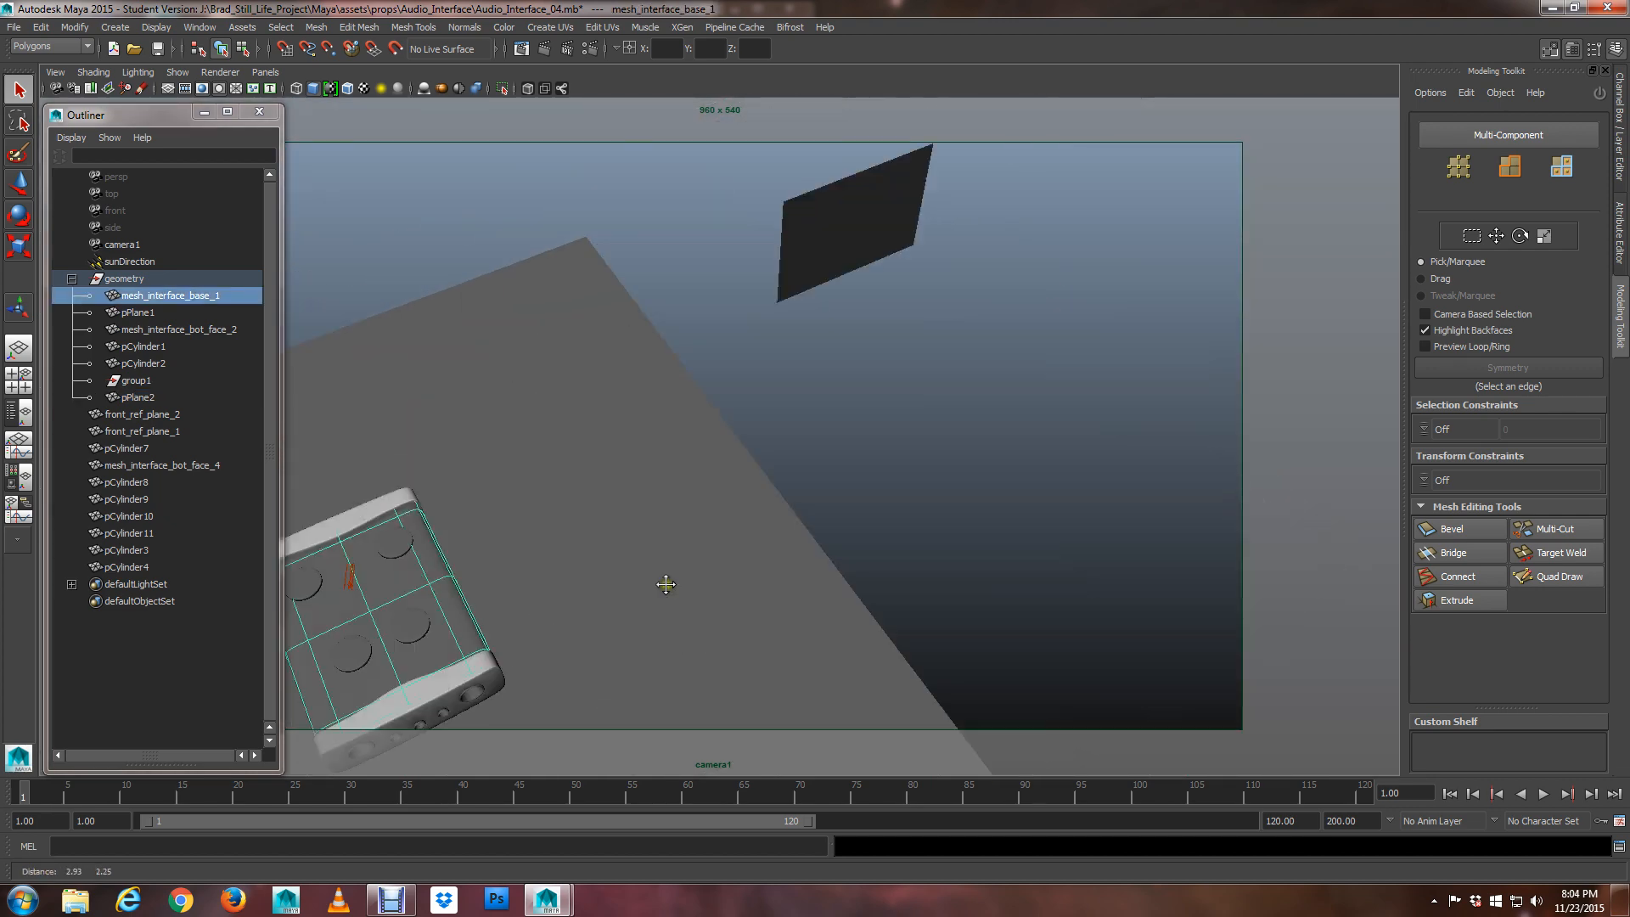
{"action": "right_click_drag", "start_coordinate": [665, 582], "coordinate": [717, 513], "text": "alt"}
{"action": "left_click_drag", "start_coordinate": [717, 513], "coordinate": [722, 442], "text": "alt"}
{"action": "middle_click_drag", "start_coordinate": [861, 407], "coordinate": [691, 543], "text": "alt"}
{"action": "scroll", "coordinate": [699, 542], "scroll_direction": "up", "scroll_amount": 2}
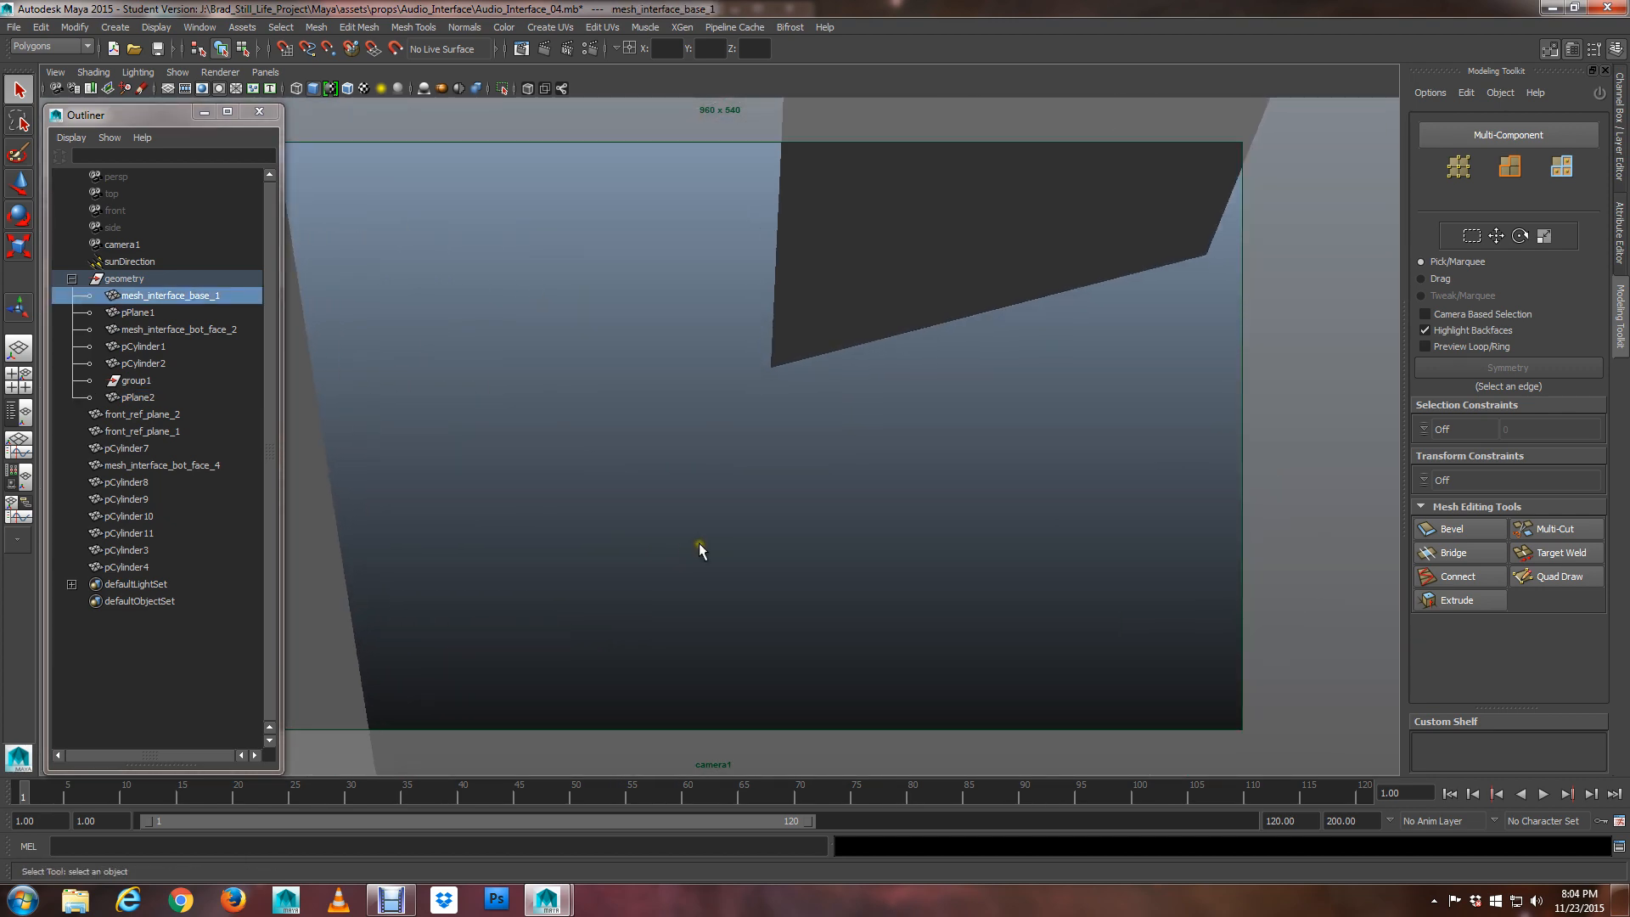
{"action": "key", "text": "6"}
{"action": "scroll", "coordinate": [836, 399], "scroll_direction": "down", "scroll_amount": 1}
{"action": "middle_click_drag", "start_coordinate": [950, 276], "coordinate": [630, 591], "text": "alt"}
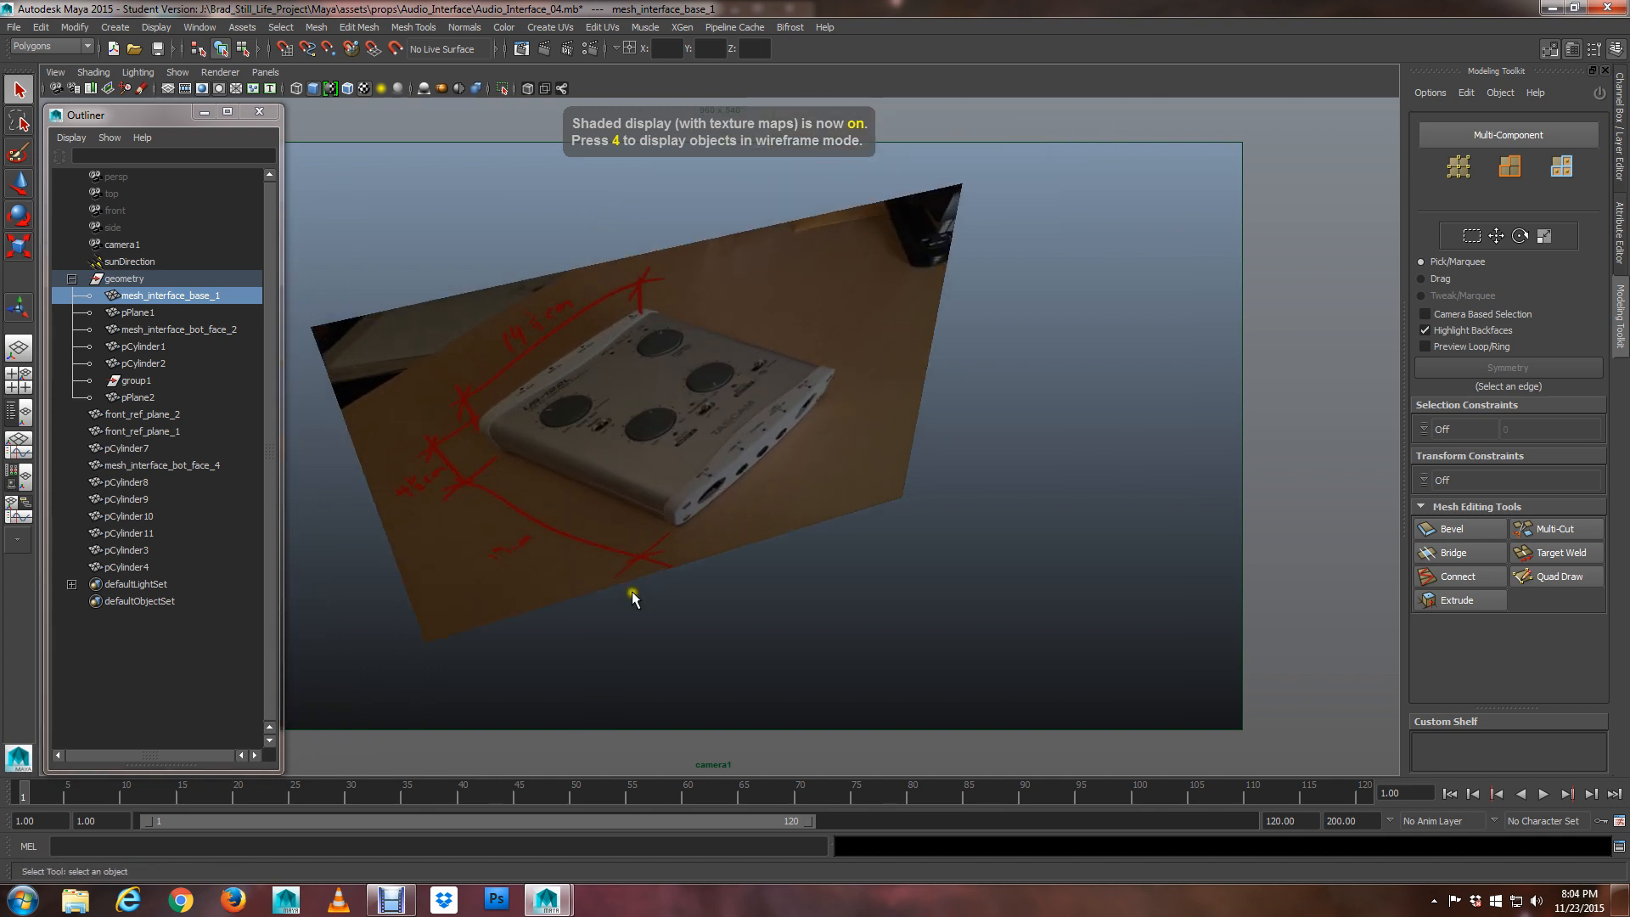
Select and frame pPlane1 and examine the overall shape of the audio interface in its reference photo
{"action": "scroll", "coordinate": [632, 590], "scroll_direction": "up", "scroll_amount": 3}
{"action": "left_click_drag", "start_coordinate": [631, 591], "coordinate": [600, 546], "text": "alt"}
{"action": "middle_click_drag", "start_coordinate": [691, 665], "coordinate": [666, 382], "text": "alt"}
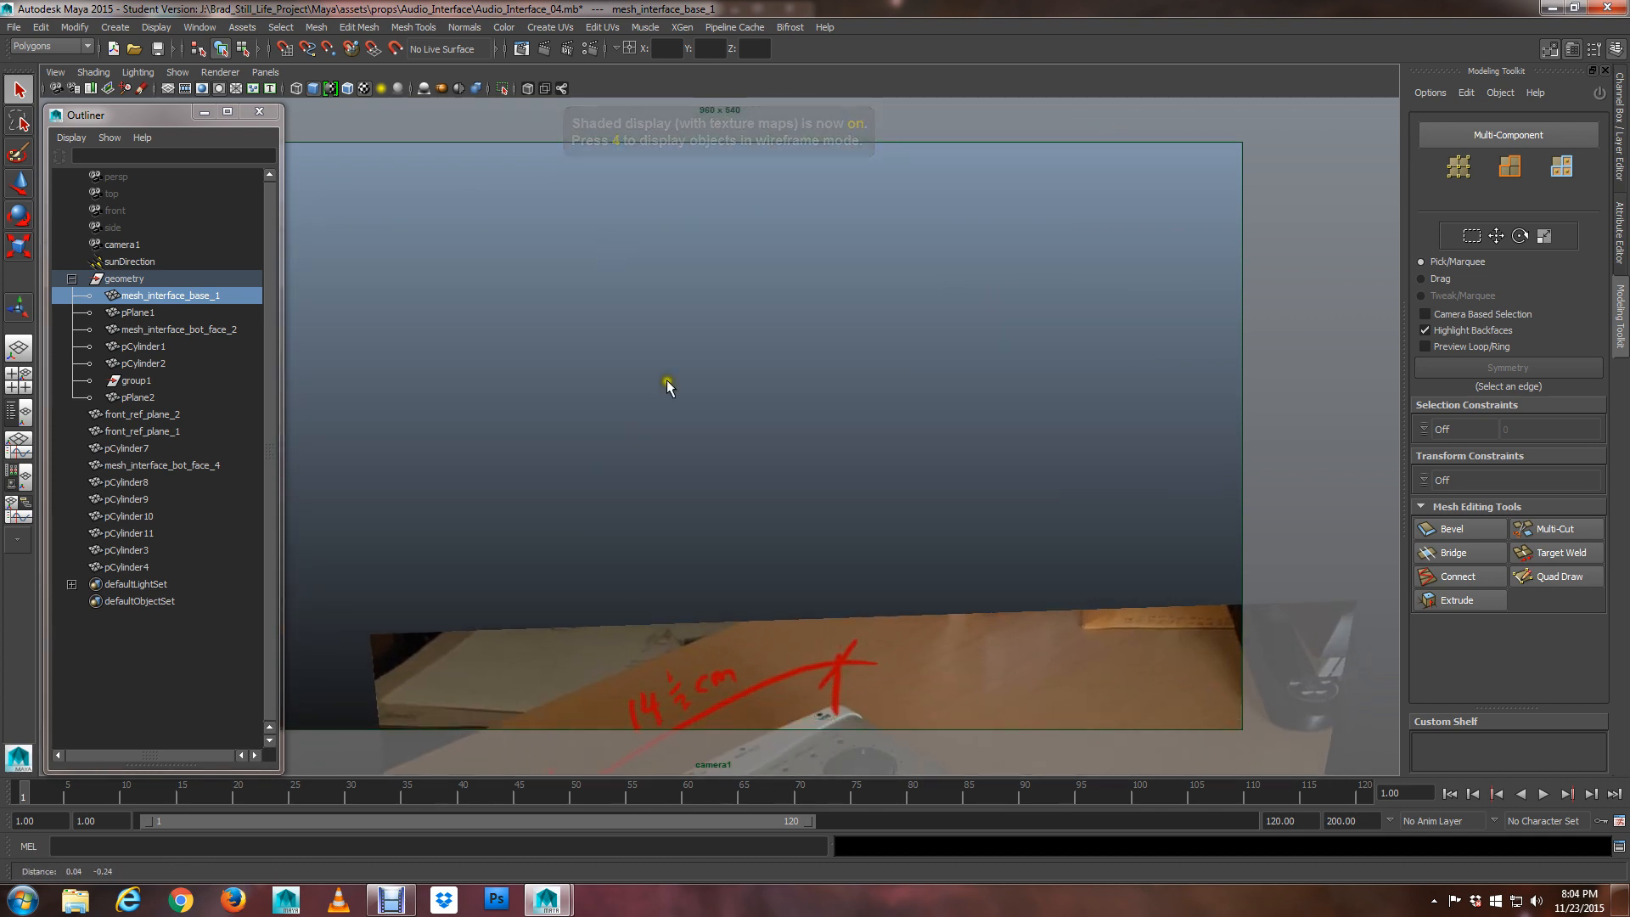
{"action": "scroll", "coordinate": [665, 382], "scroll_direction": "down", "scroll_amount": 3}
{"action": "left_click", "coordinate": [770, 656]}
{"action": "key", "text": "f"}
{"action": "left_click_drag", "start_coordinate": [769, 655], "coordinate": [748, 465], "text": "alt"}
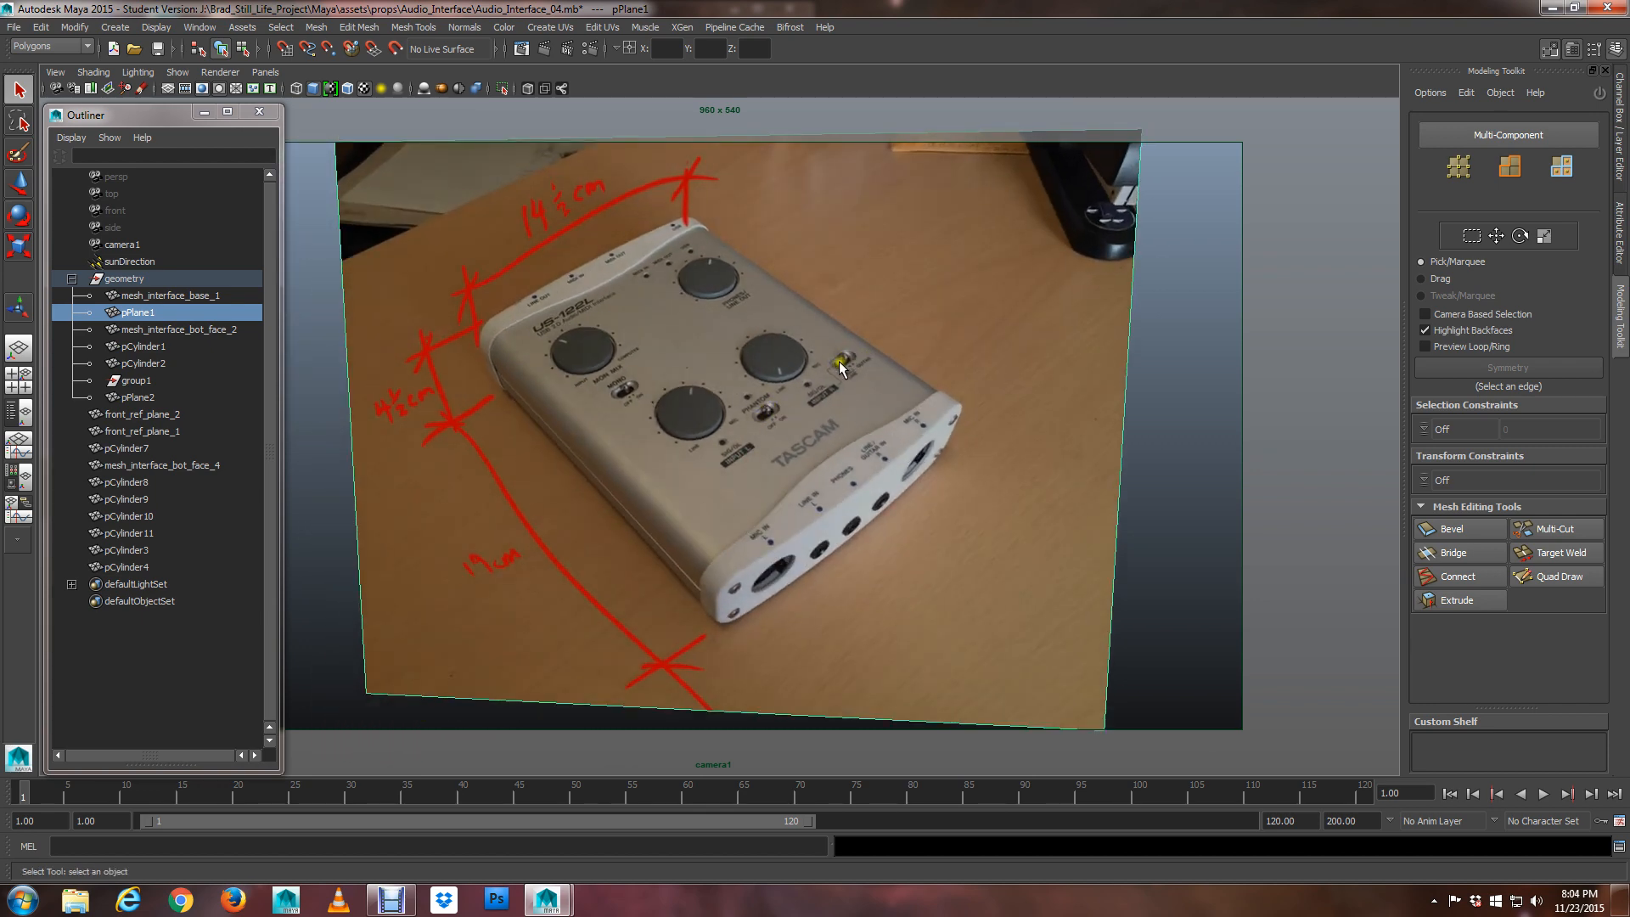
{"action": "mouse_move", "coordinate": [681, 390]}
{"action": "middle_mouse_down", "text": "alt"}
{"action": "mouse_move", "coordinate": [696, 396]}
{"action": "mouse_move", "coordinate": [680, 372]}
{"action": "middle_mouse_up", "text": "alt"}
{"action": "scroll", "coordinate": [696, 396], "scroll_direction": "up", "scroll_amount": 2}
{"action": "scroll", "coordinate": [741, 497], "scroll_direction": "down", "scroll_amount": 2}
{"action": "left_click_drag", "start_coordinate": [741, 502], "coordinate": [728, 488], "text": "alt"}
{"action": "middle_click_drag", "start_coordinate": [728, 488], "coordinate": [692, 483], "text": "alt"}
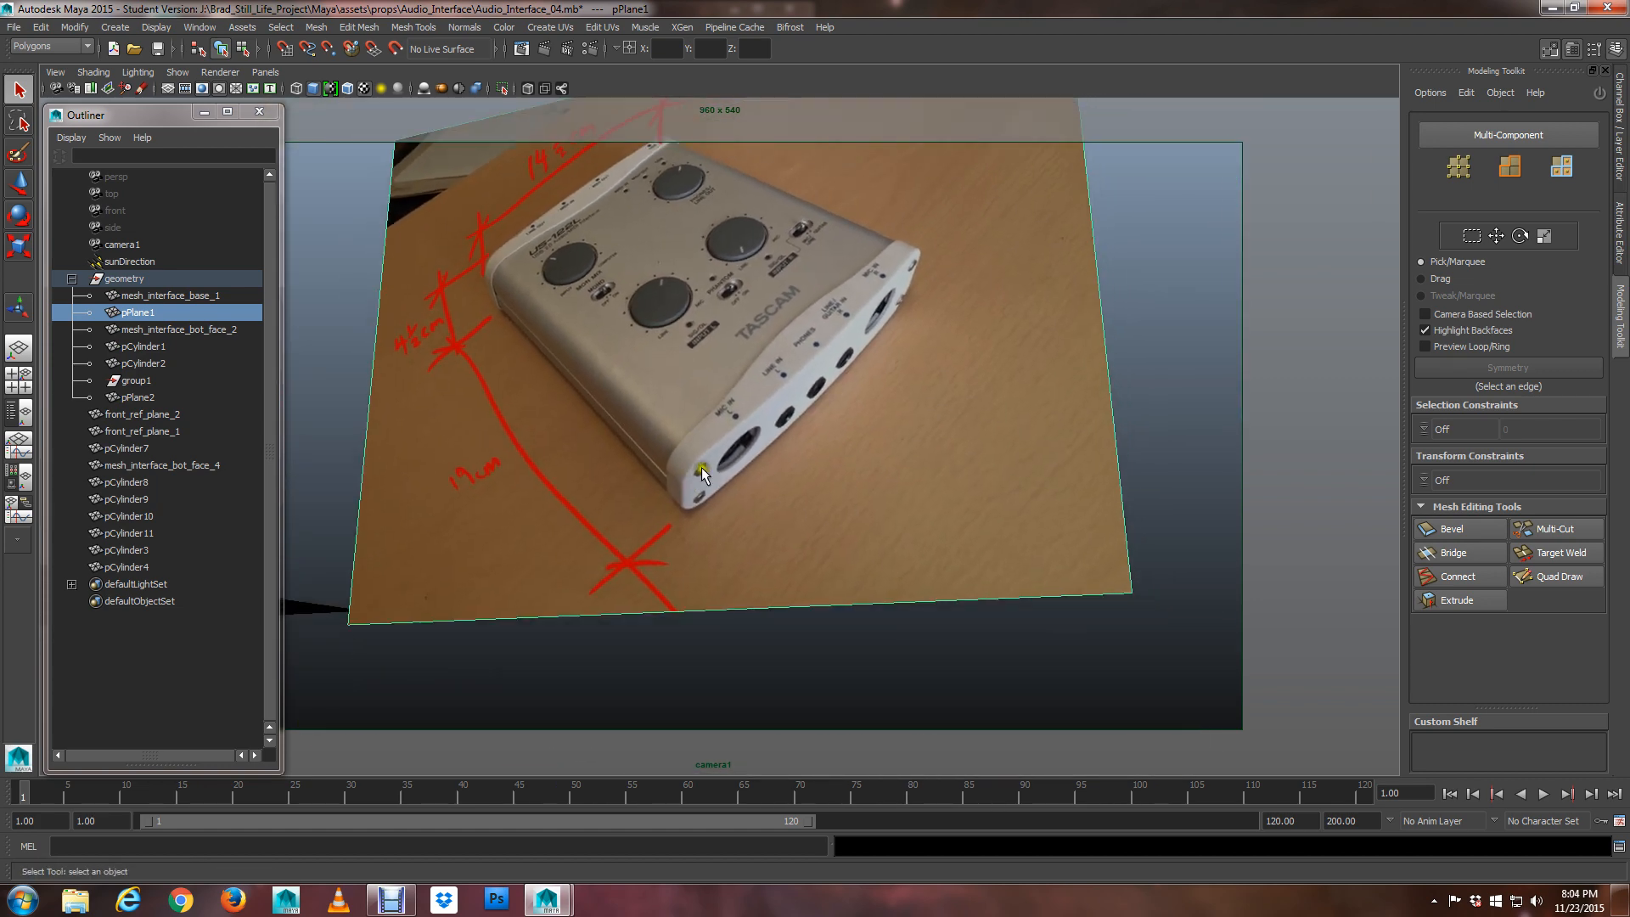
{"action": "left_click_drag", "start_coordinate": [711, 494], "coordinate": [972, 557], "text": "alt"}
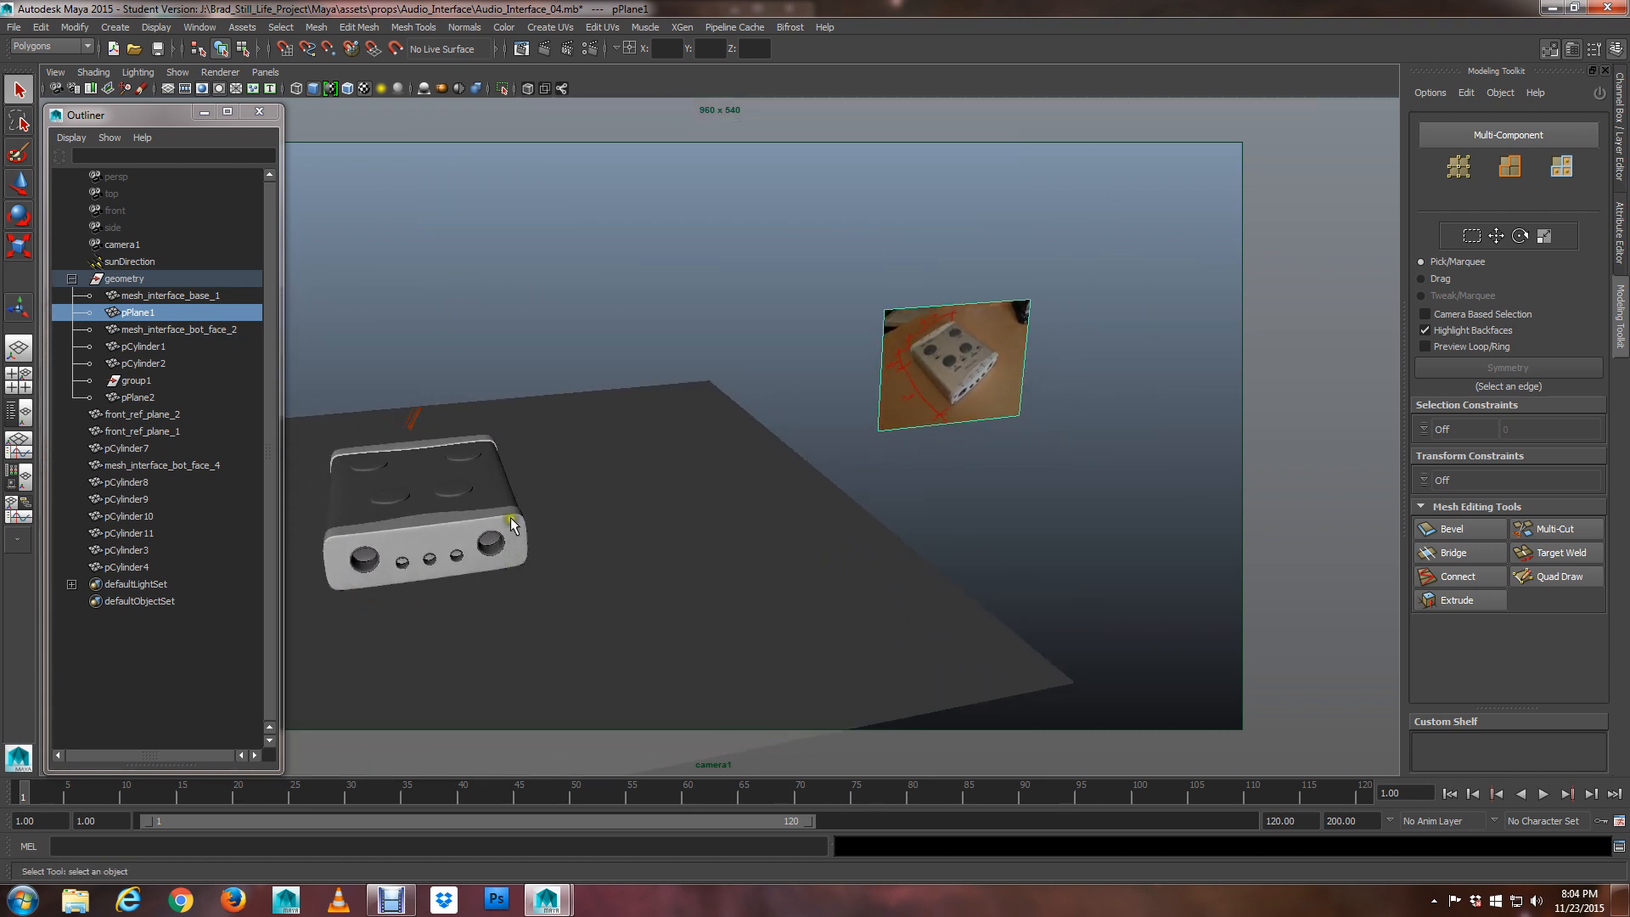
Examine the knobs, switches and printed labels in the pPlane1 photo up close and compare them with the model
{"action": "left_click_drag", "start_coordinate": [442, 504], "coordinate": [462, 543], "text": "alt"}
{"action": "right_click_drag", "start_coordinate": [666, 507], "coordinate": [971, 422], "text": "alt"}
{"action": "middle_click_drag", "start_coordinate": [973, 423], "coordinate": [529, 500], "text": "alt"}
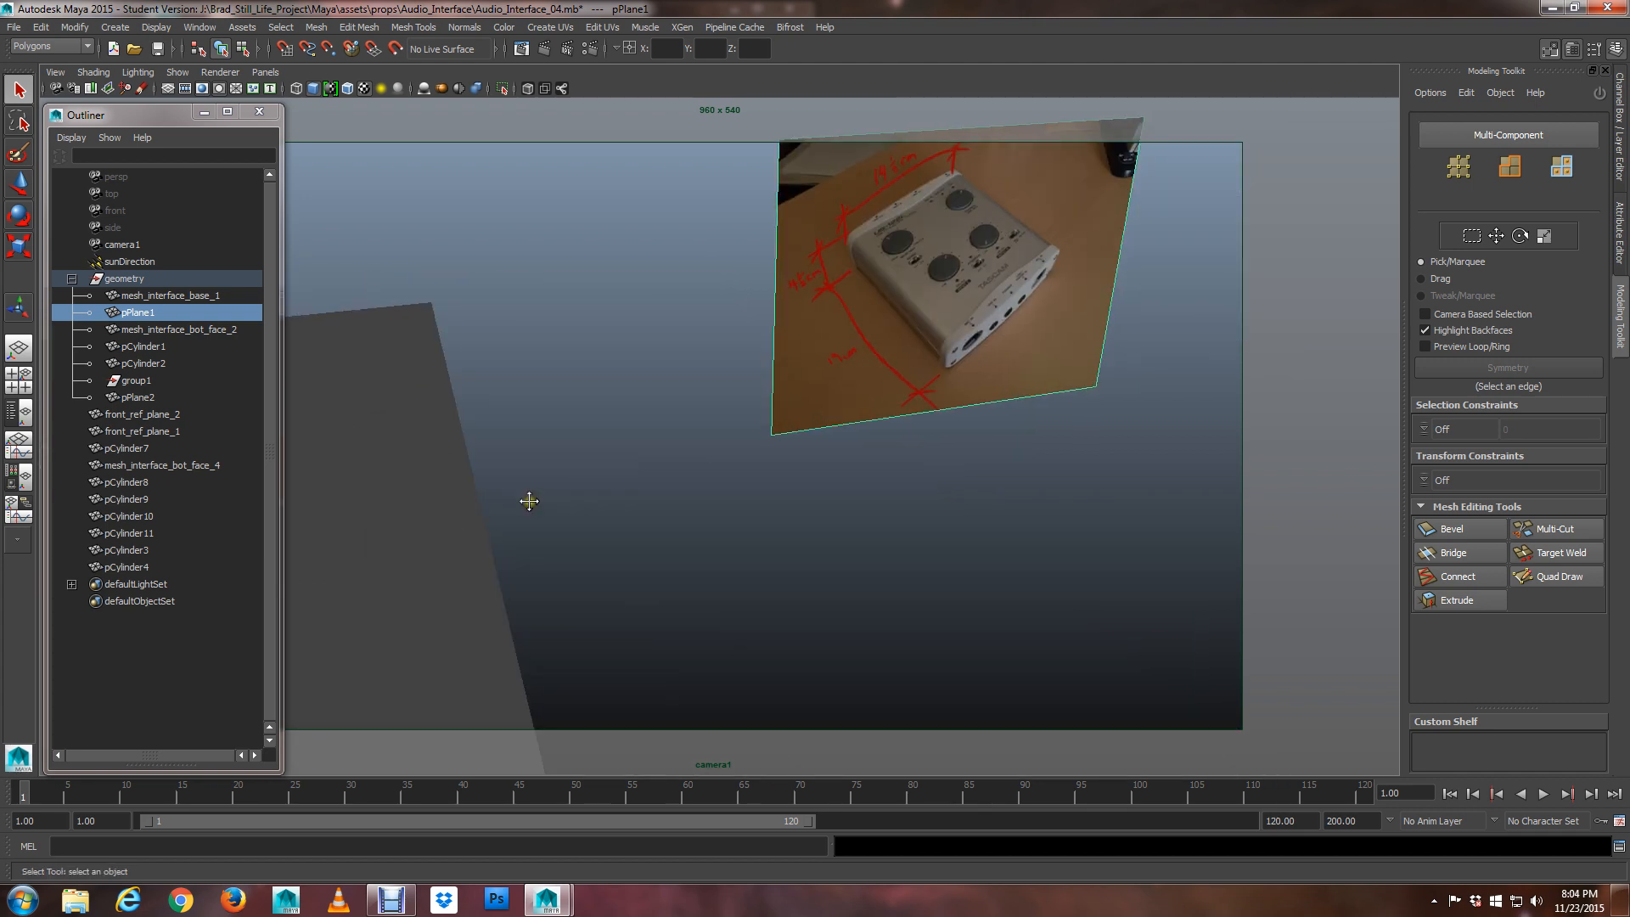
{"action": "key", "text": "f"}
{"action": "left_click_drag", "start_coordinate": [722, 492], "coordinate": [683, 480], "text": "alt"}
{"action": "right_click_drag", "start_coordinate": [685, 480], "coordinate": [1156, 584], "text": "alt"}
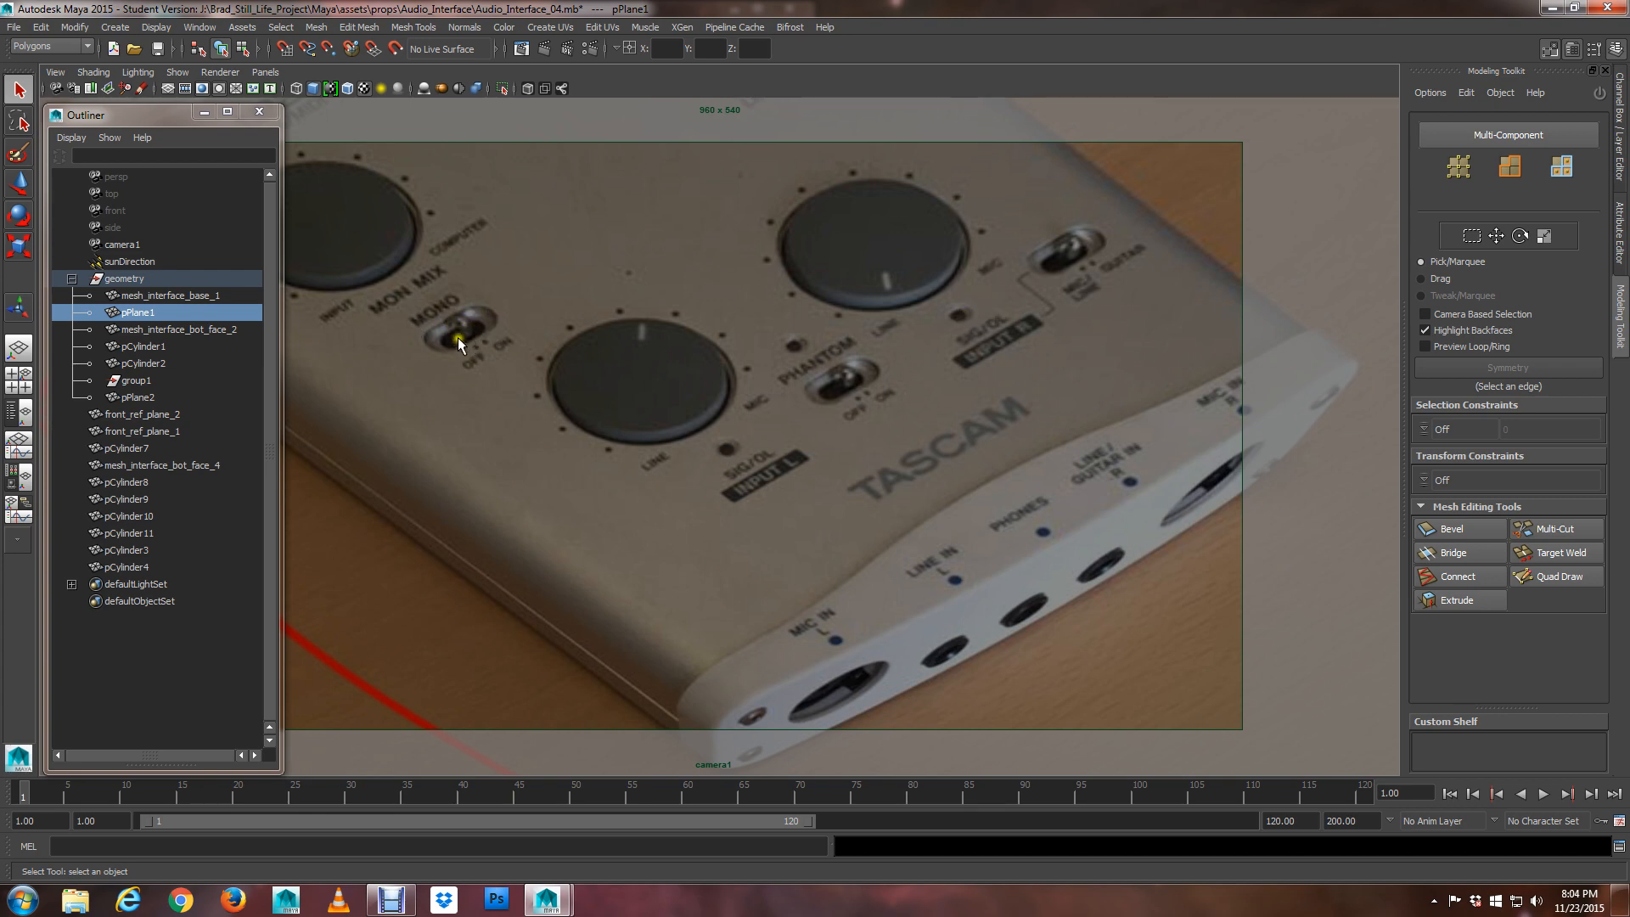
{"action": "scroll", "coordinate": [891, 548], "scroll_direction": "down", "scroll_amount": 6}
{"action": "scroll", "coordinate": [873, 519], "scroll_direction": "up", "scroll_amount": 3}
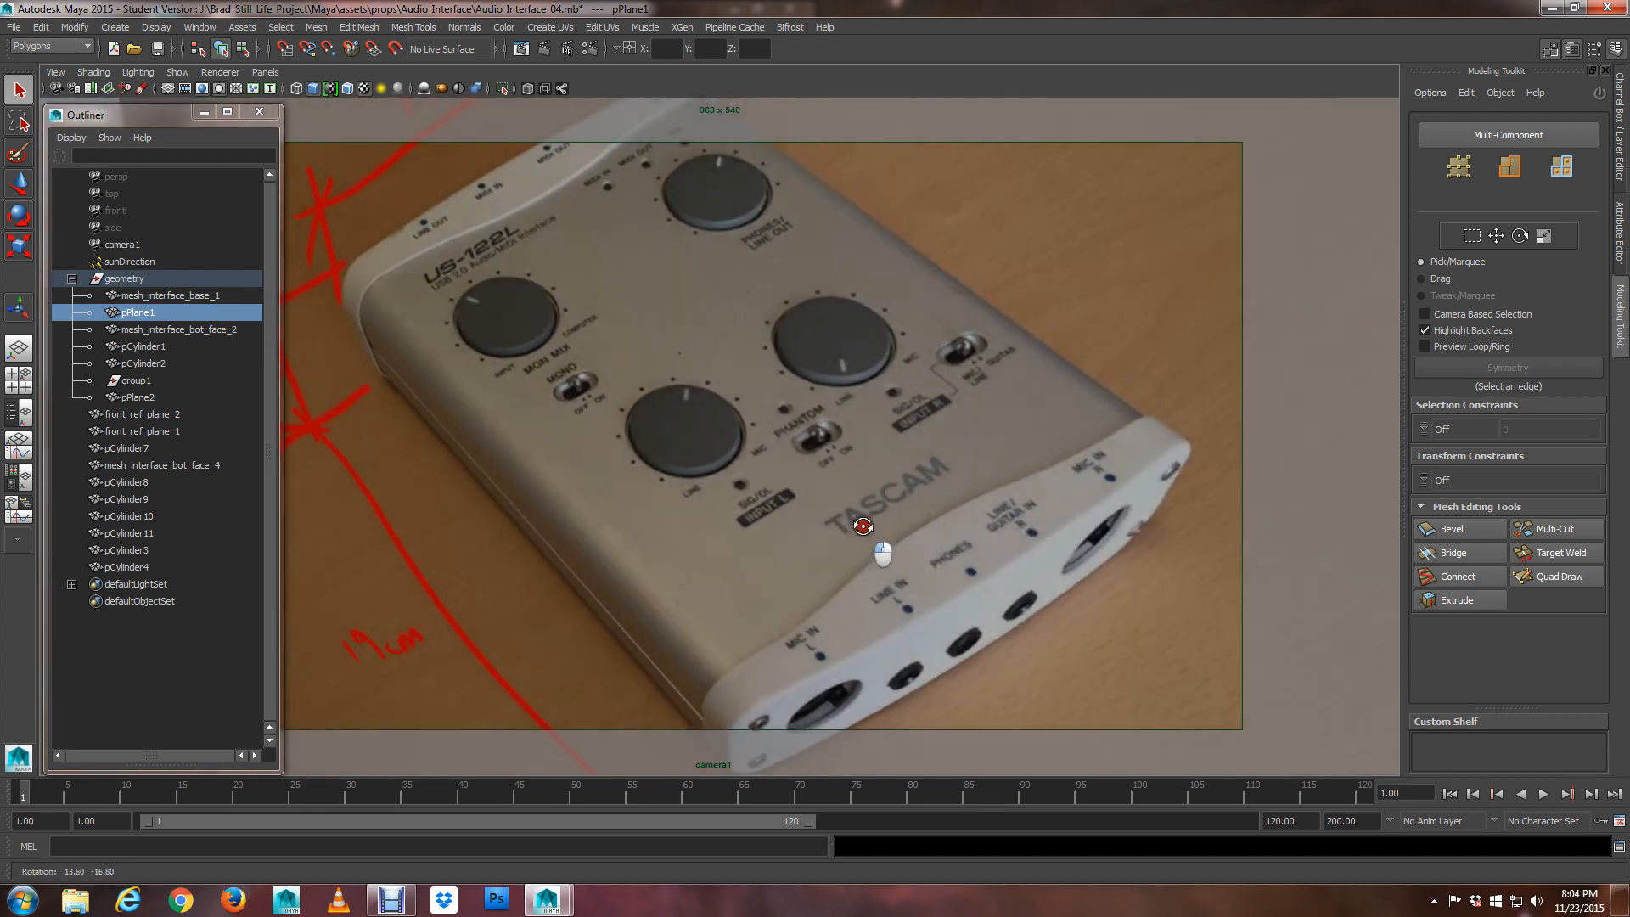
{"action": "scroll", "coordinate": [889, 523], "scroll_direction": "down", "scroll_amount": 5}
{"action": "scroll", "coordinate": [877, 533], "scroll_direction": "up", "scroll_amount": 3}
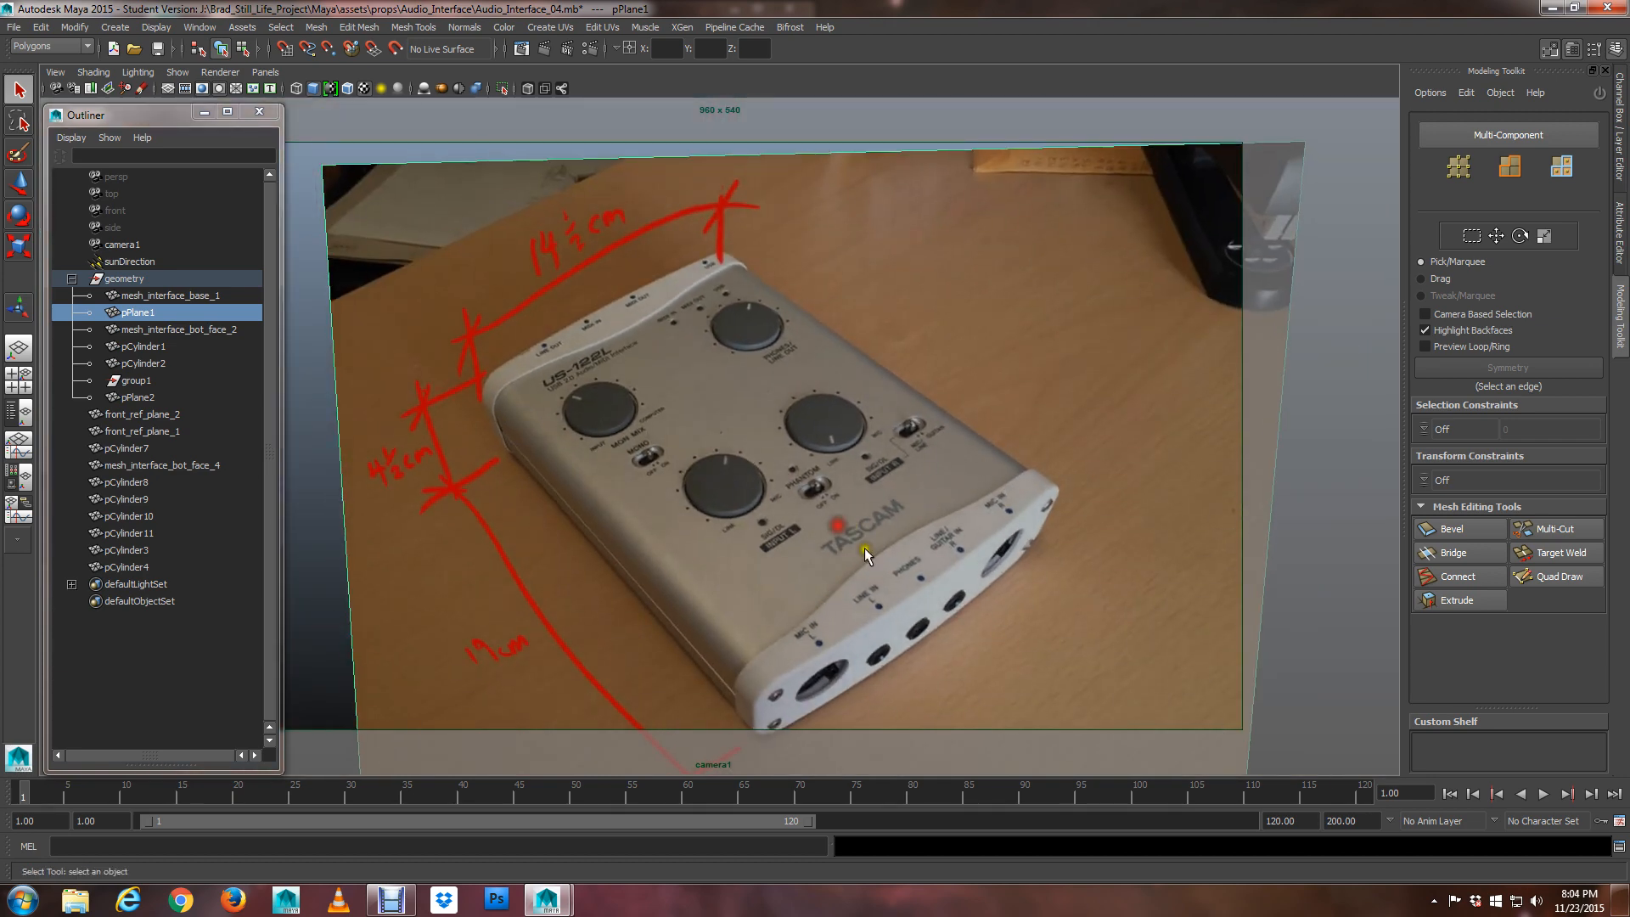
{"action": "scroll", "coordinate": [842, 463], "scroll_direction": "down", "scroll_amount": 5}
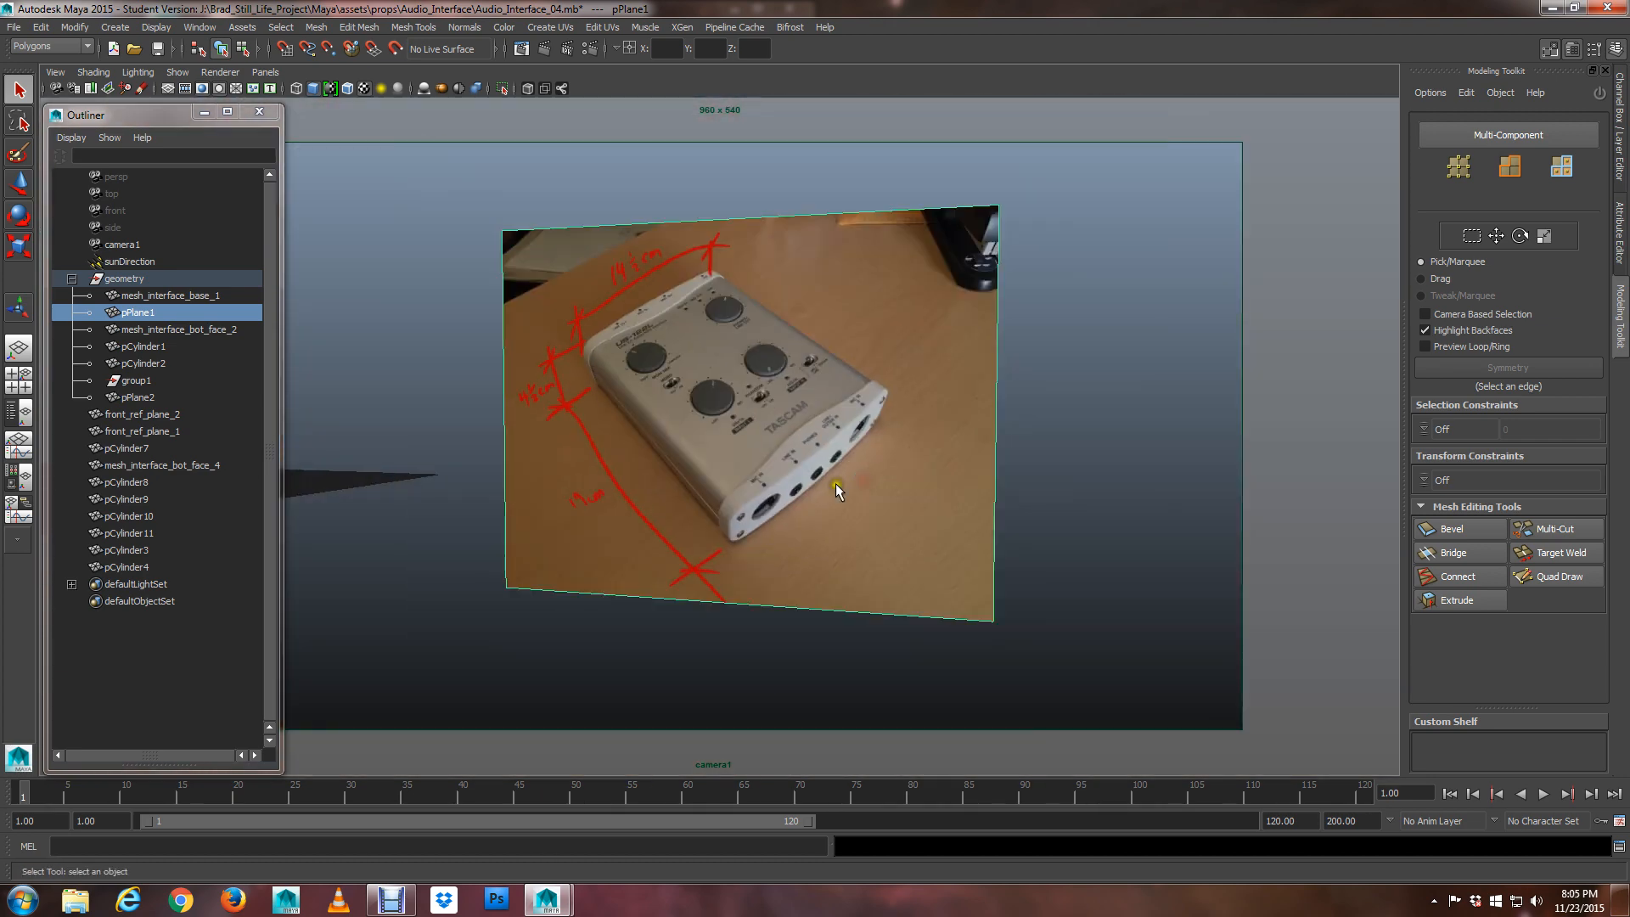
{"action": "middle_click_drag", "start_coordinate": [835, 482], "coordinate": [1219, 385], "text": "alt"}
{"action": "left_click_drag", "start_coordinate": [954, 412], "coordinate": [965, 436], "text": "alt"}
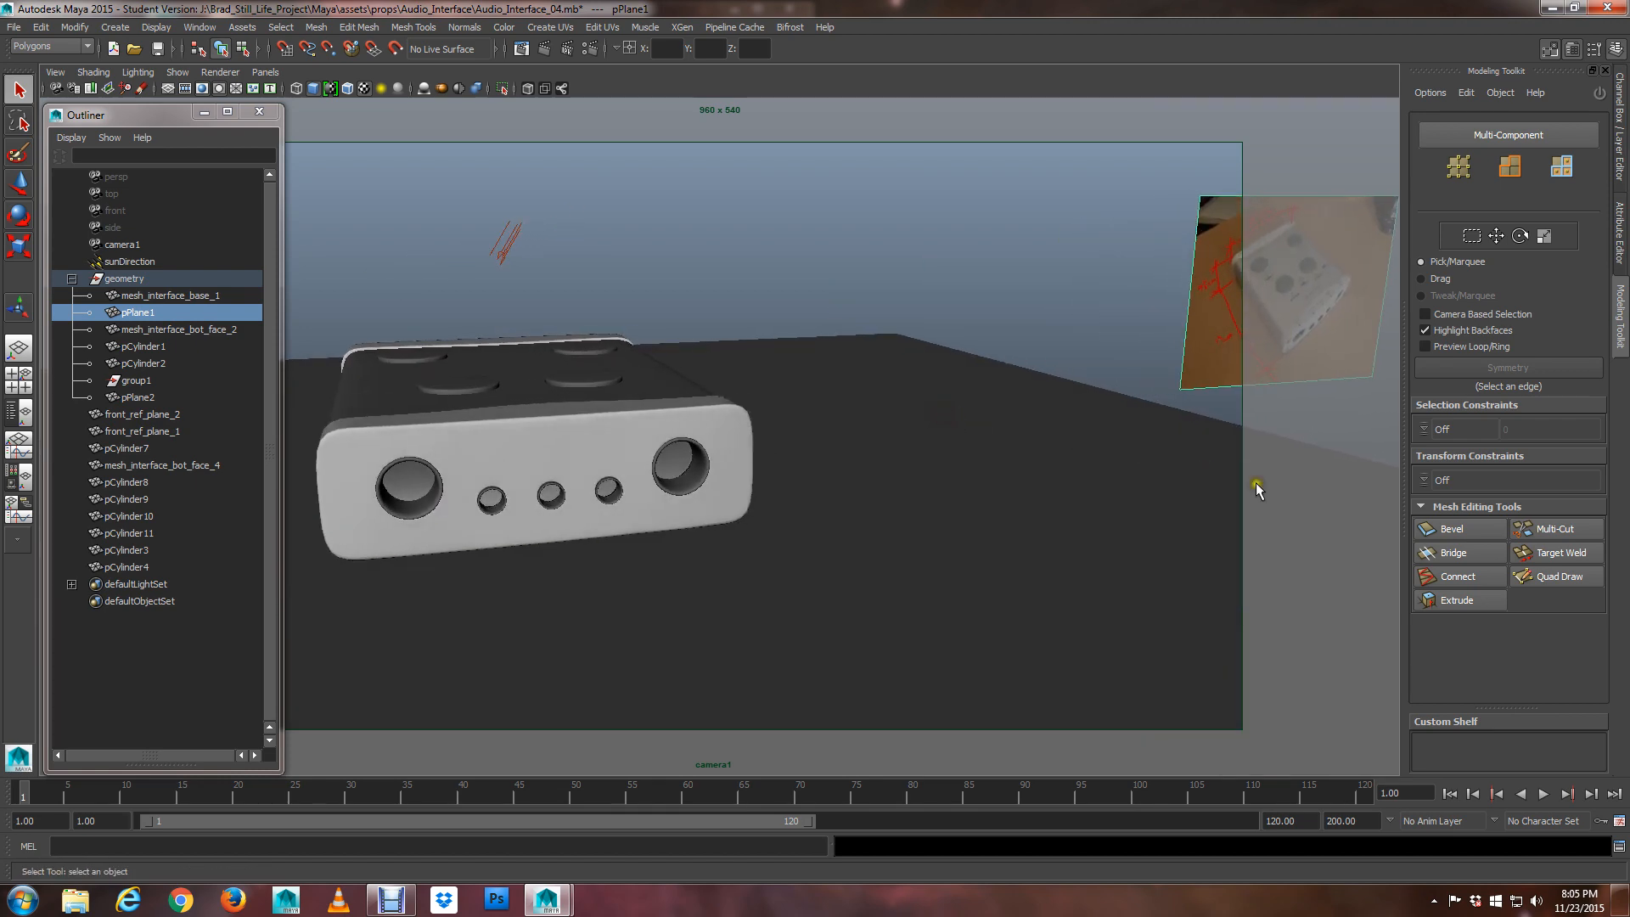
Switch to a maximized front view and make the ref_disp layer visible behind the model
{"action": "key", "text": "space"}
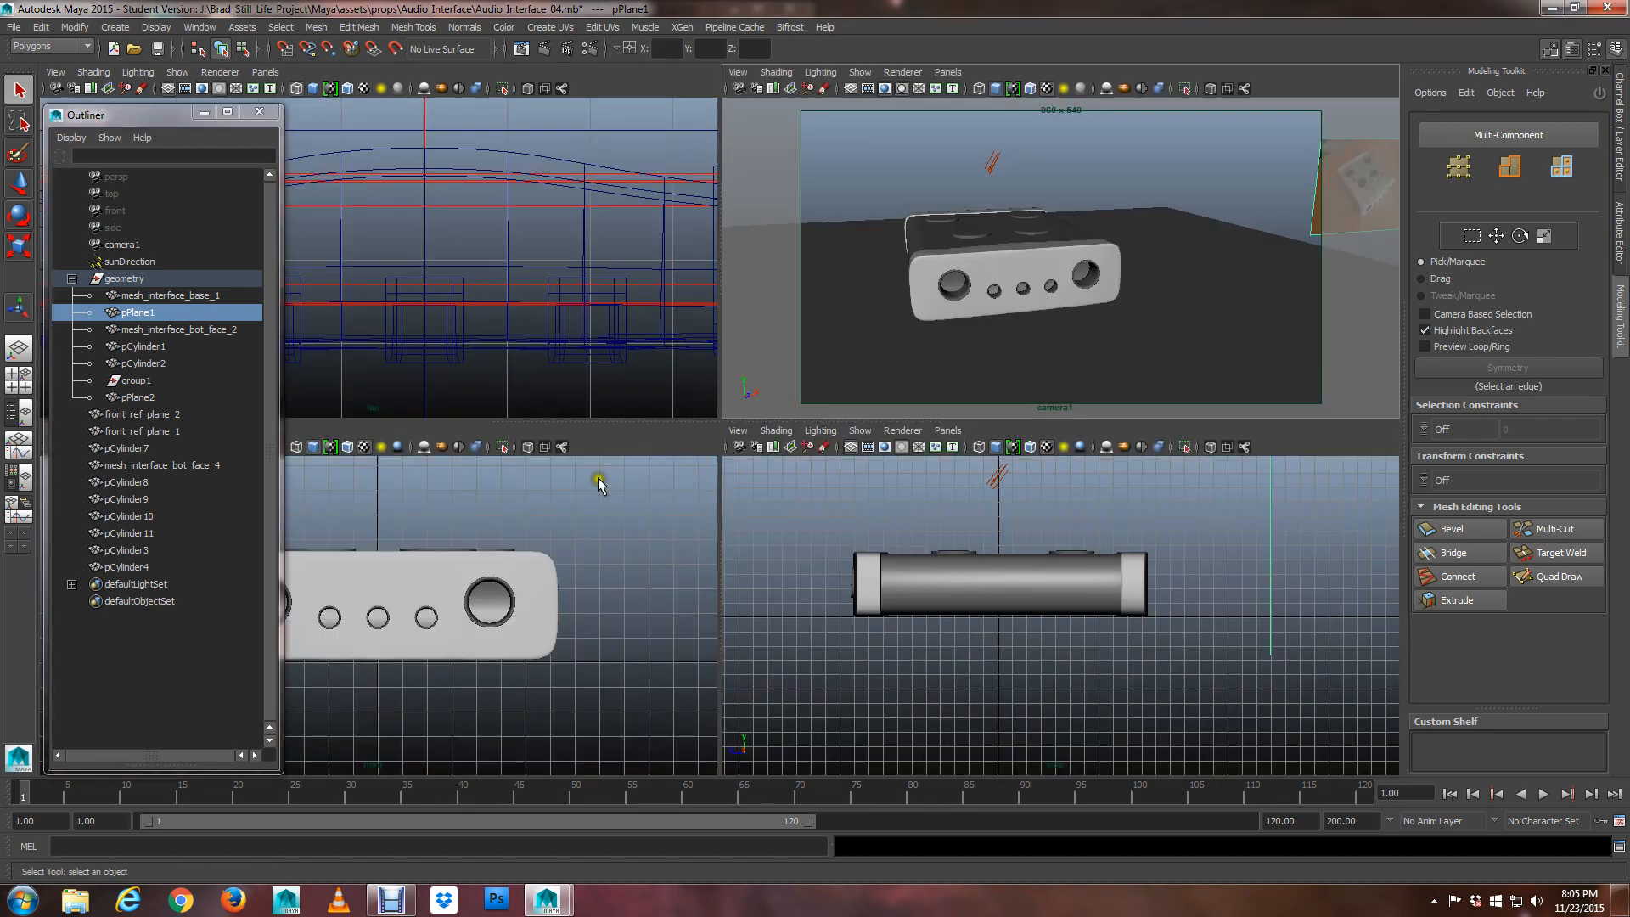
{"action": "key", "text": "space"}
{"action": "key", "text": "space"}
{"action": "key", "text": "space"}
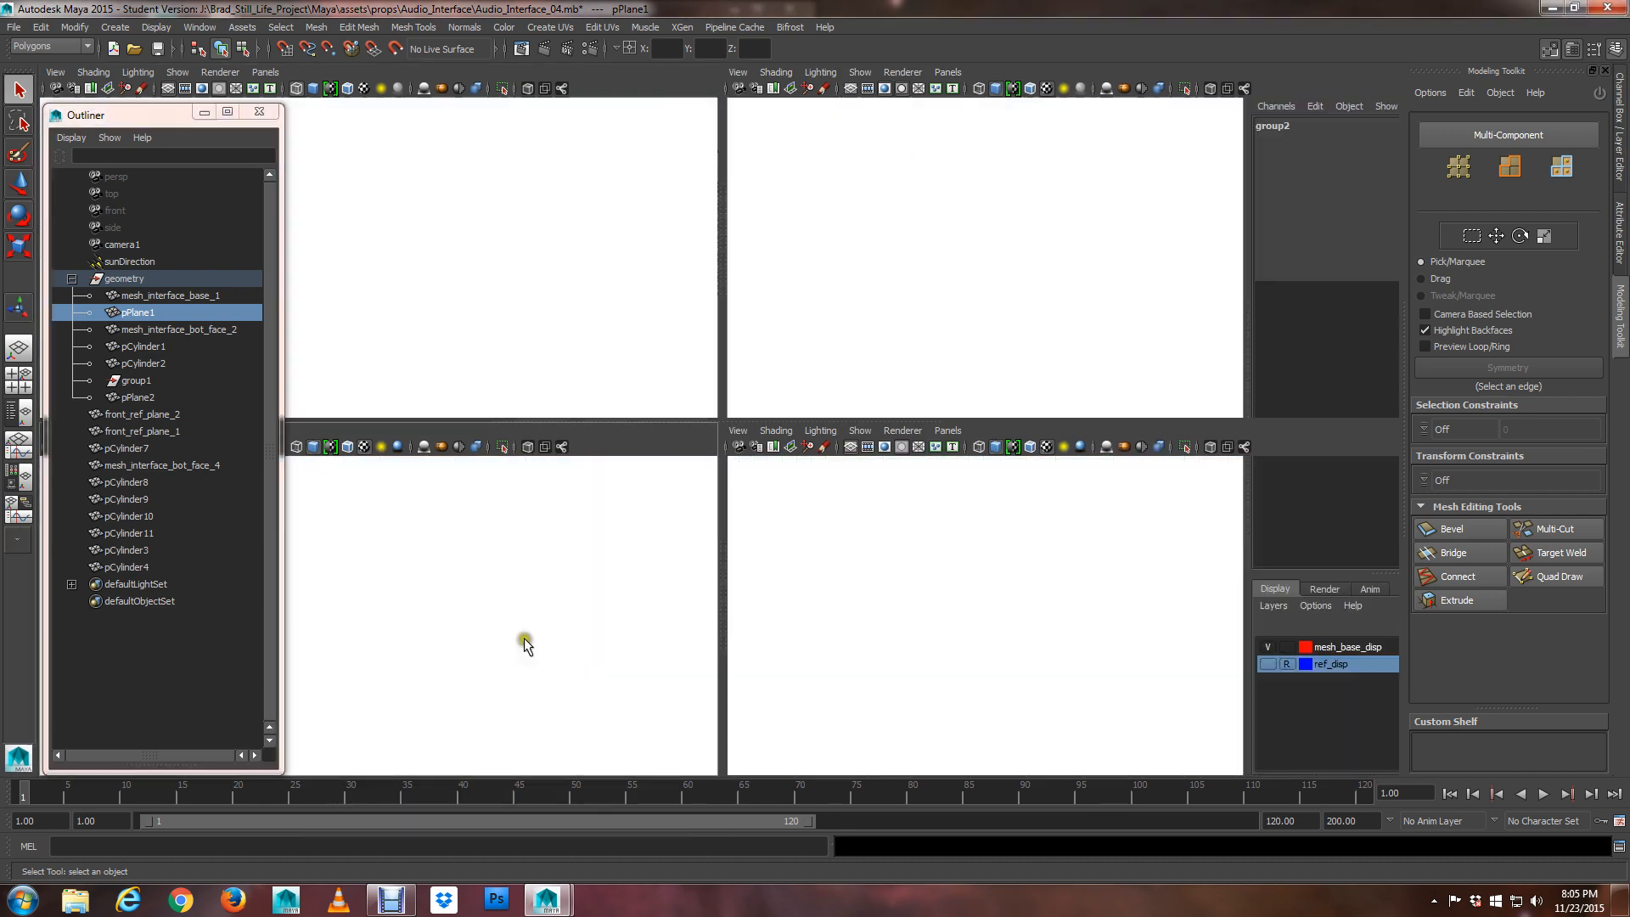
{"action": "middle_click_drag", "start_coordinate": [634, 584], "coordinate": [644, 577], "text": "alt"}
{"action": "key", "text": "ctrl+a"}
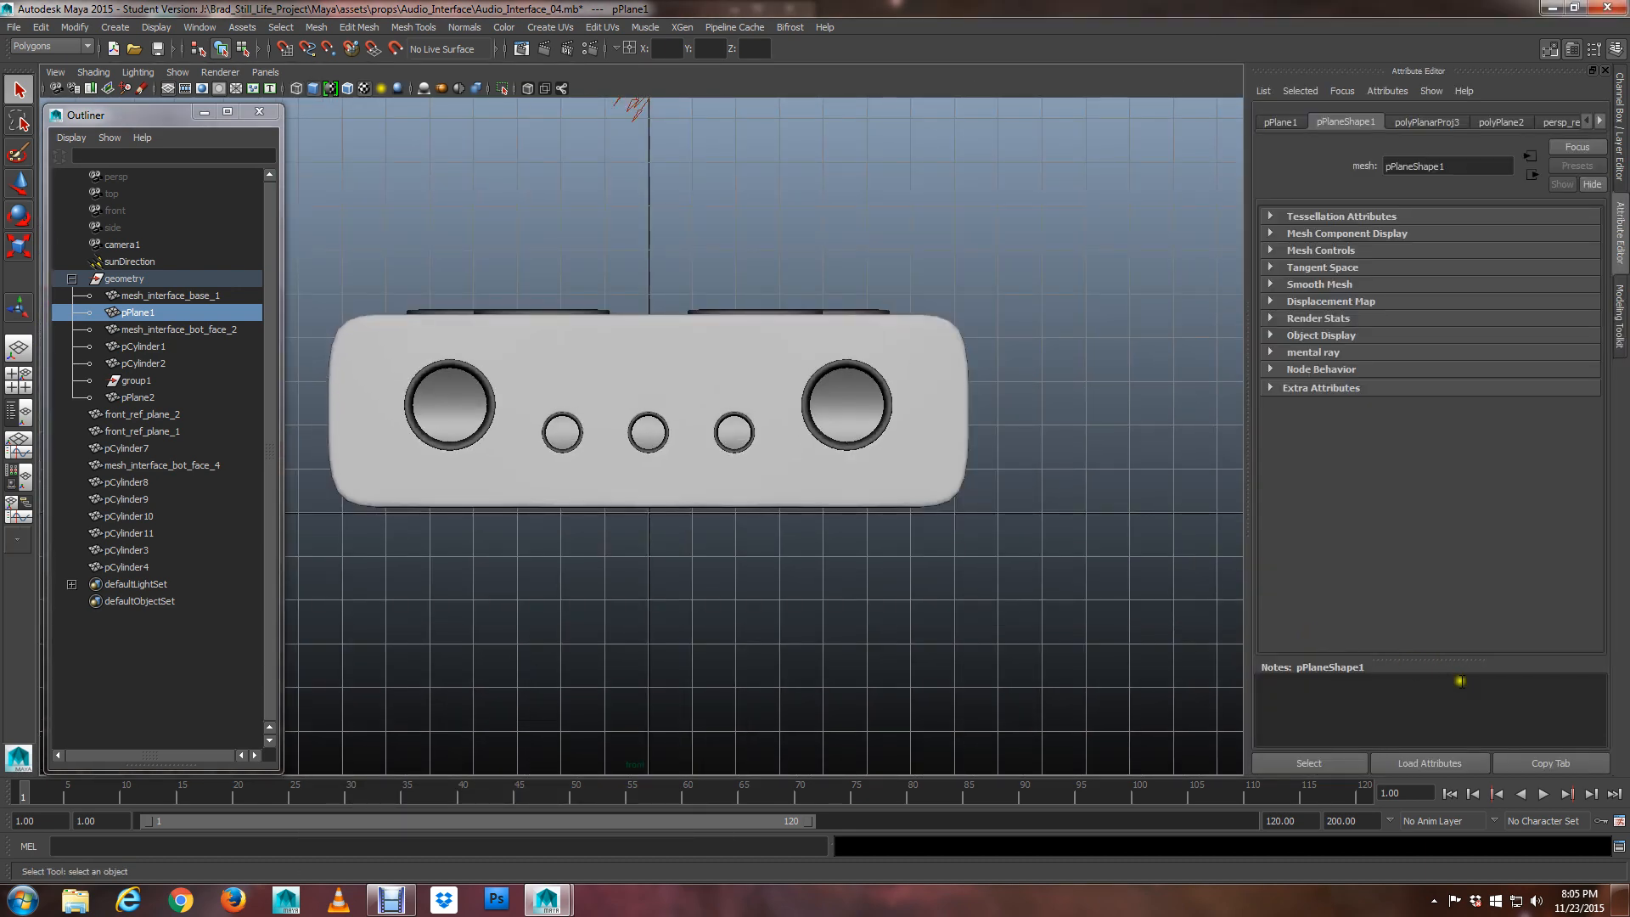
{"action": "key", "text": "ctrl+a"}
{"action": "left_click", "coordinate": [1433, 663]}
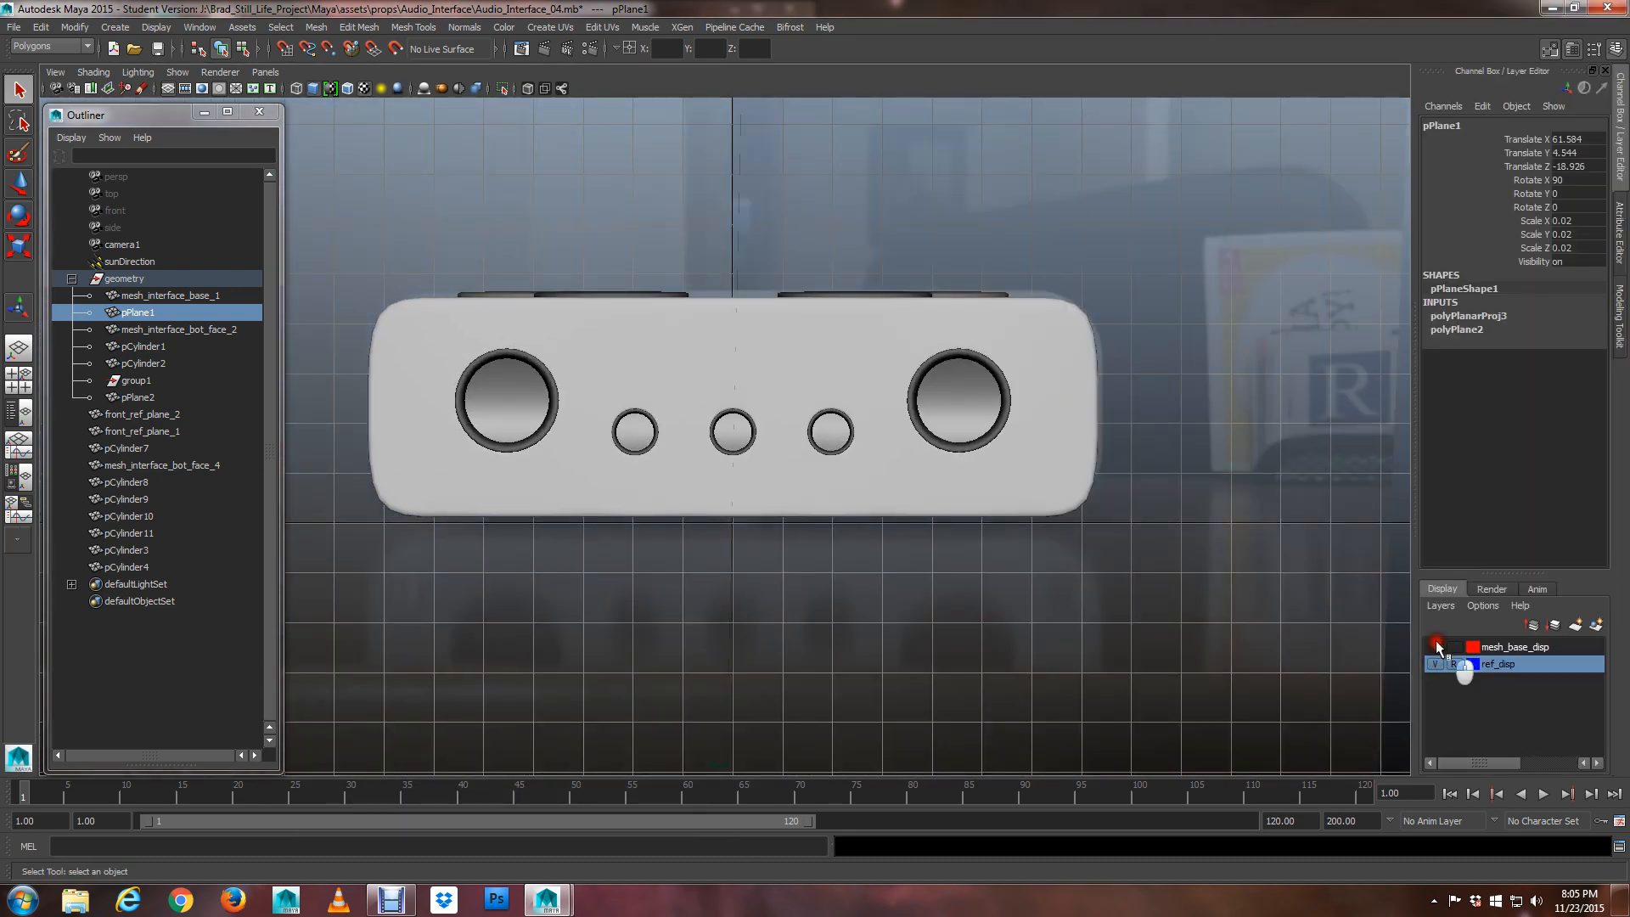
{"action": "left_click", "coordinate": [1435, 647]}
{"action": "left_click", "coordinate": [1434, 647]}
Parent the loose cylinders pCylinder7 through pCylinder4 and mesh_interface_bot_face_4 under the geometry group
{"action": "left_click", "coordinate": [123, 447]}
{"action": "left_click", "coordinate": [124, 567], "text": "shift"}
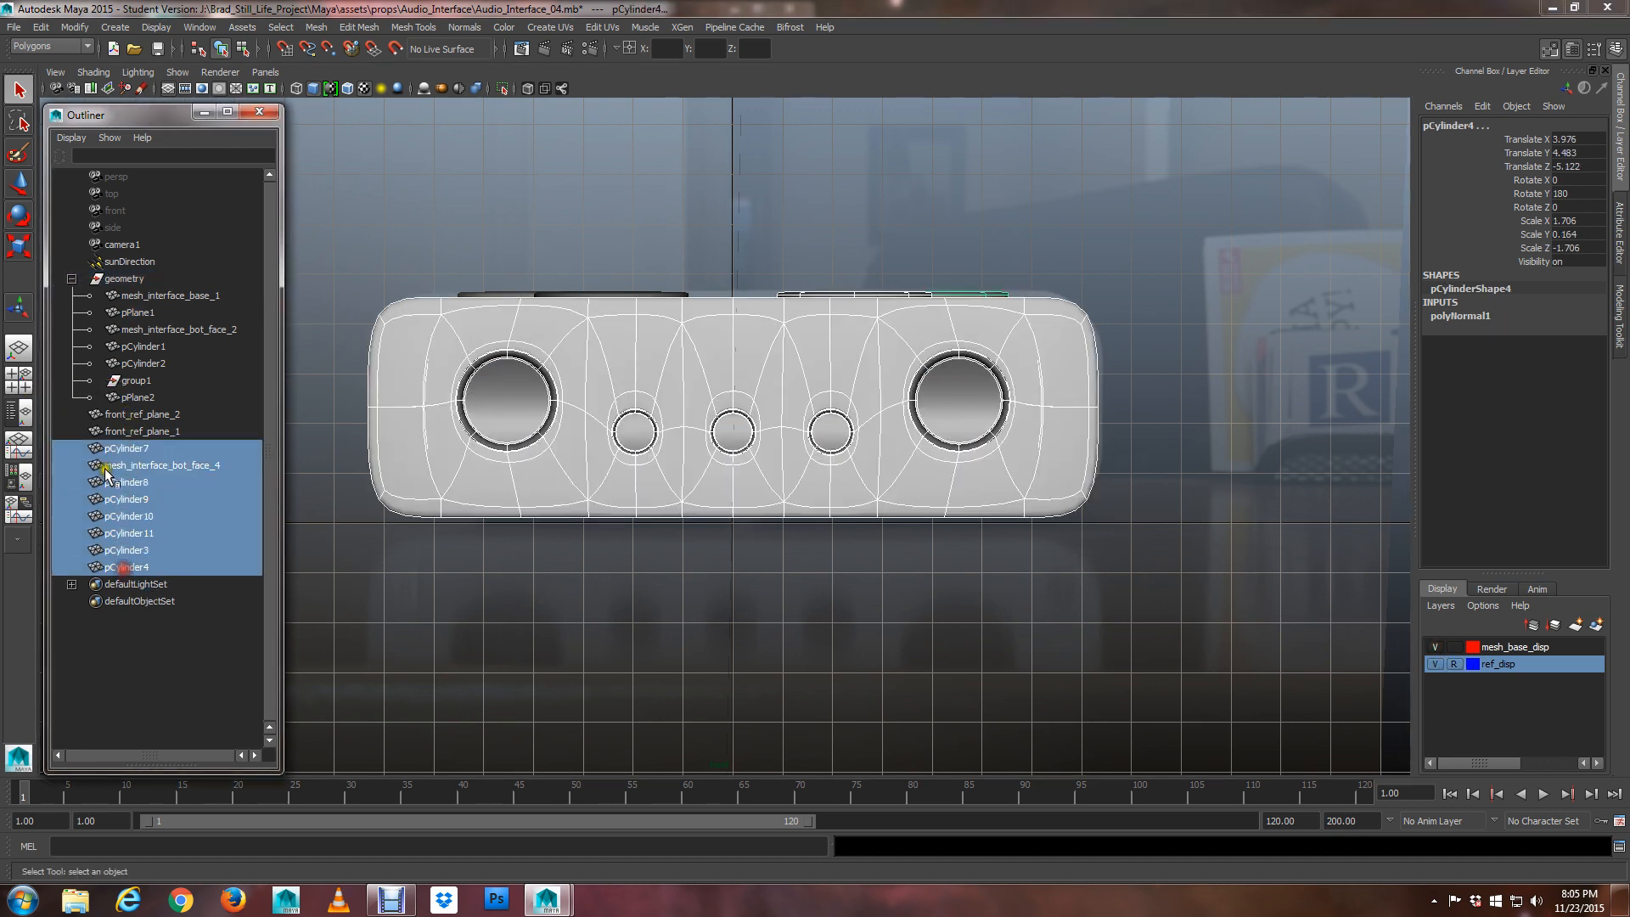
{"action": "middle_click_drag", "start_coordinate": [117, 456], "coordinate": [125, 280]}
Hide the geometry group and inspect the reference planes in the front and camera1 views, toggling the display layers
{"action": "left_click", "coordinate": [125, 280]}
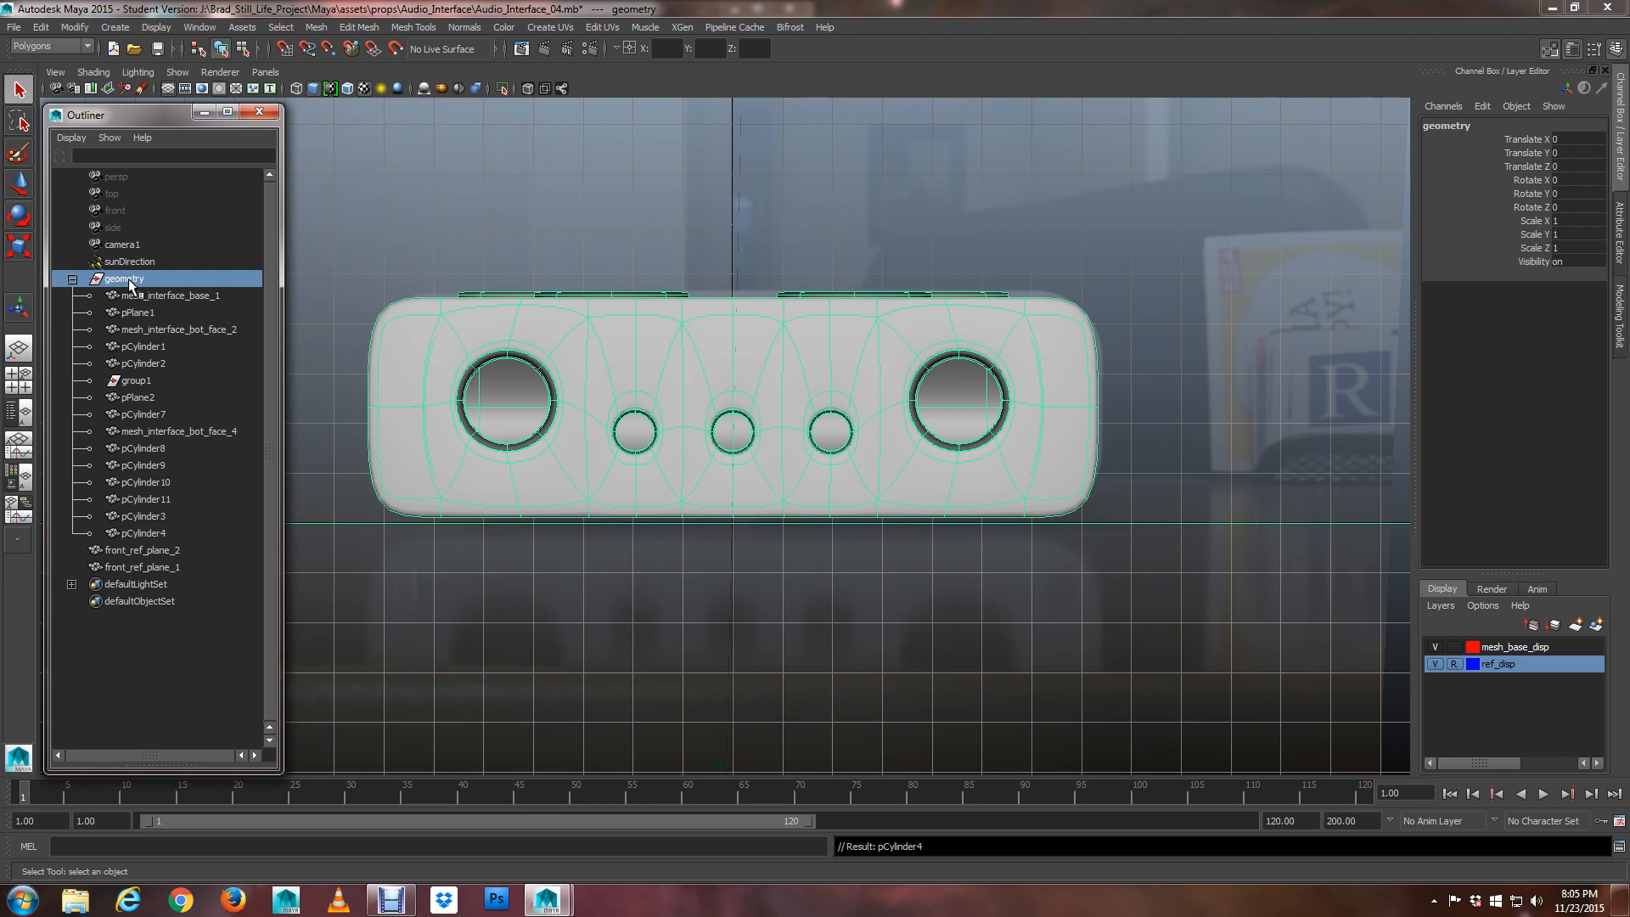
{"action": "key", "text": "ctrl+h"}
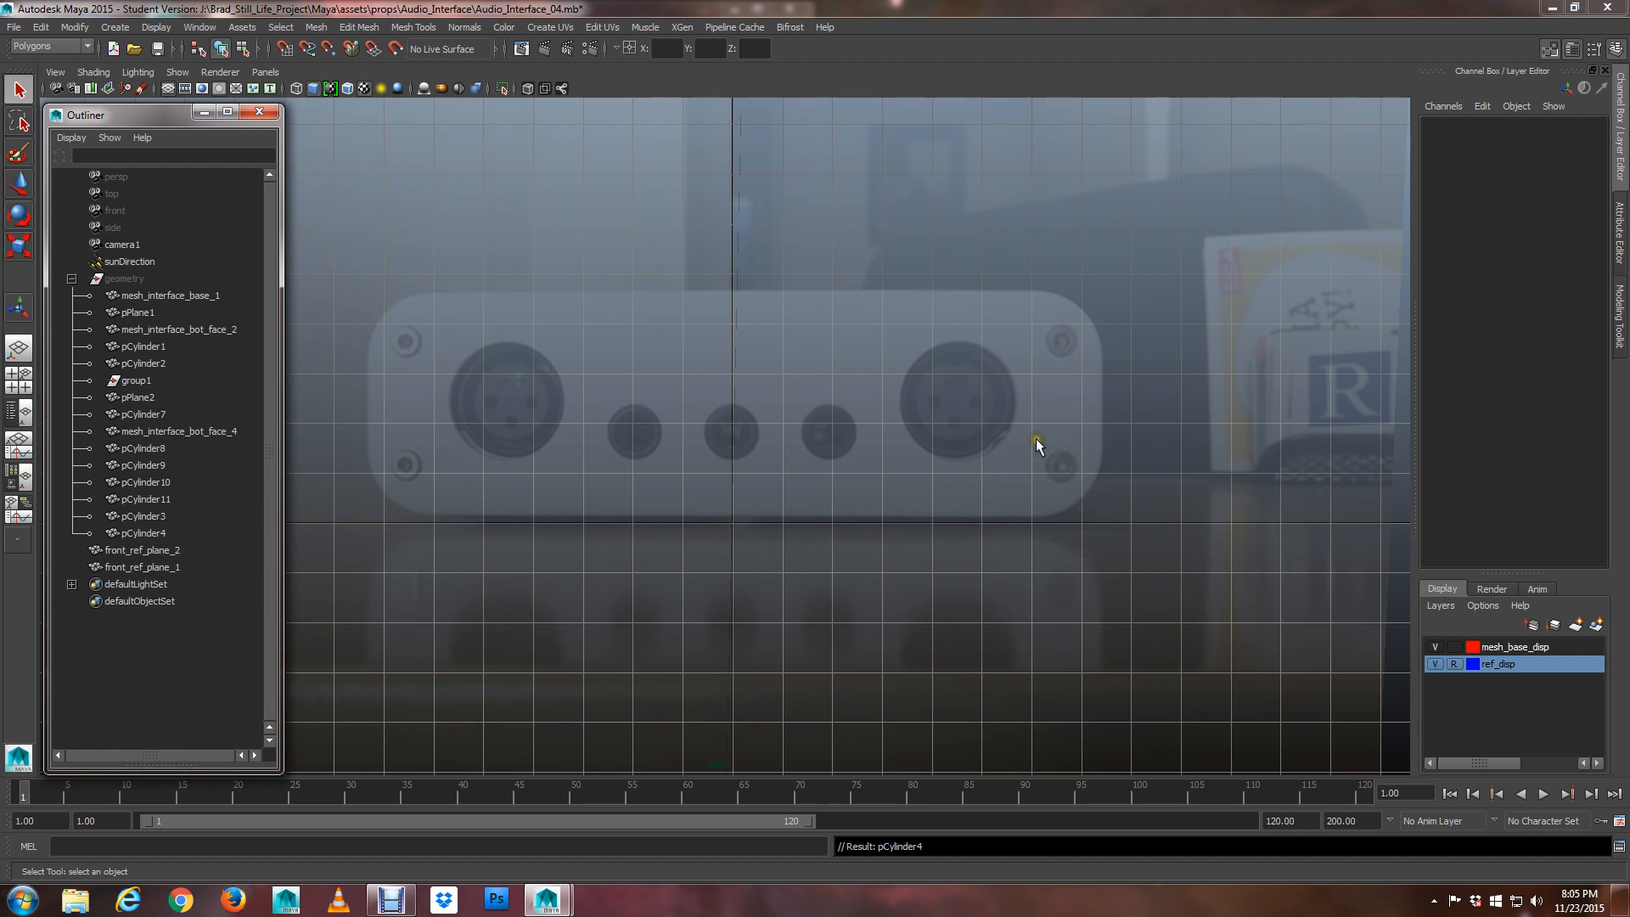
{"action": "key", "text": "space"}
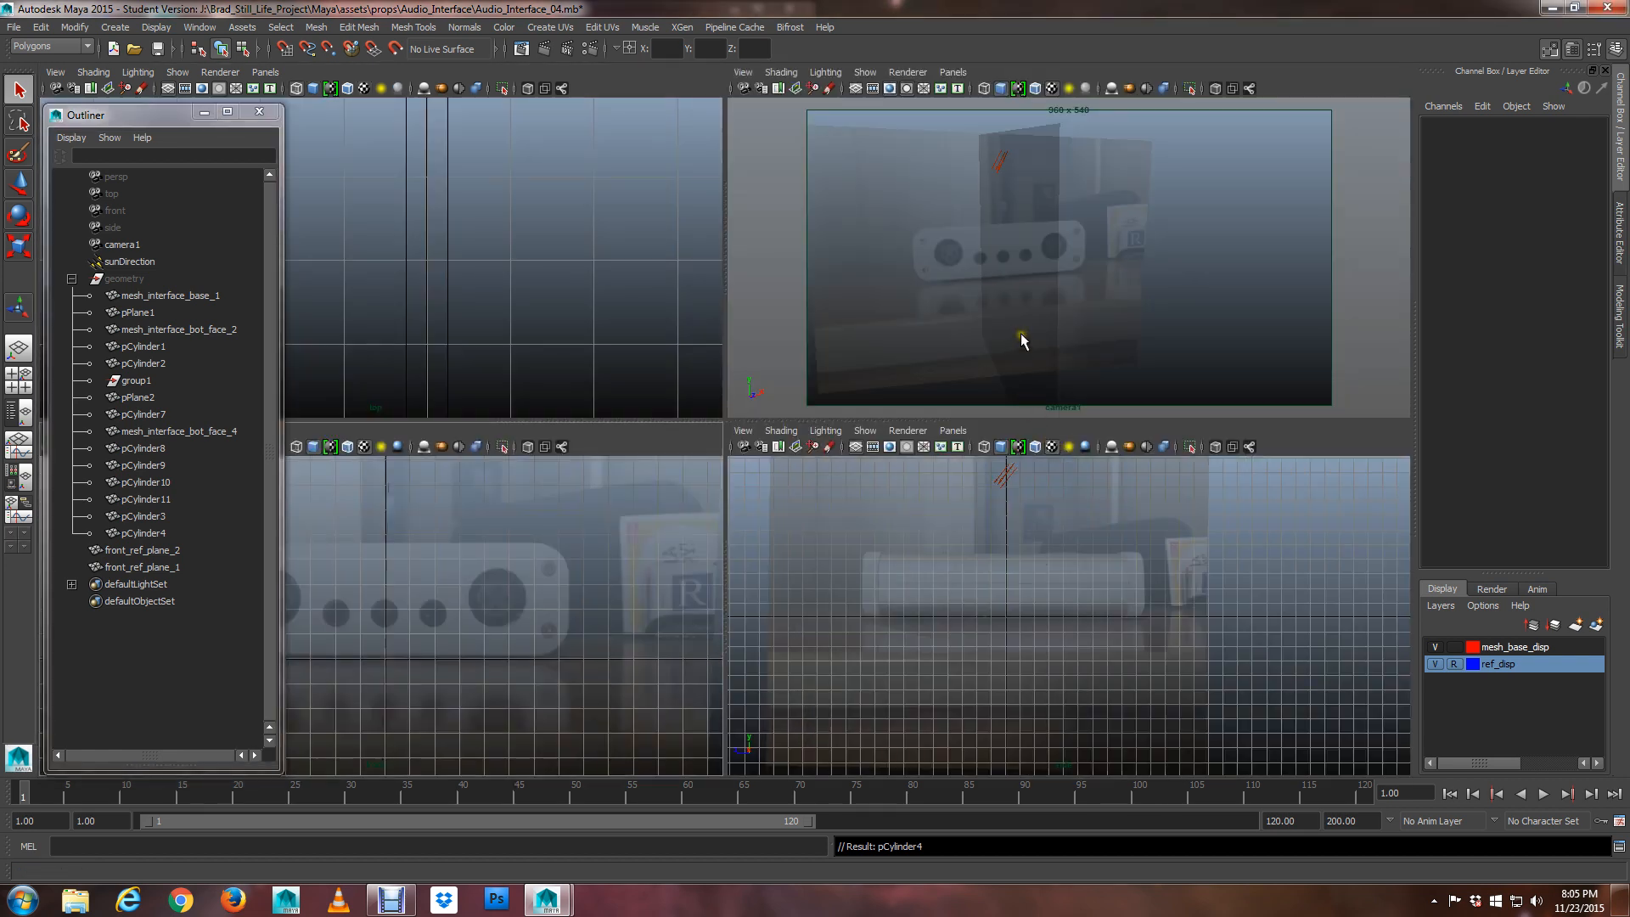
{"action": "key", "text": "space"}
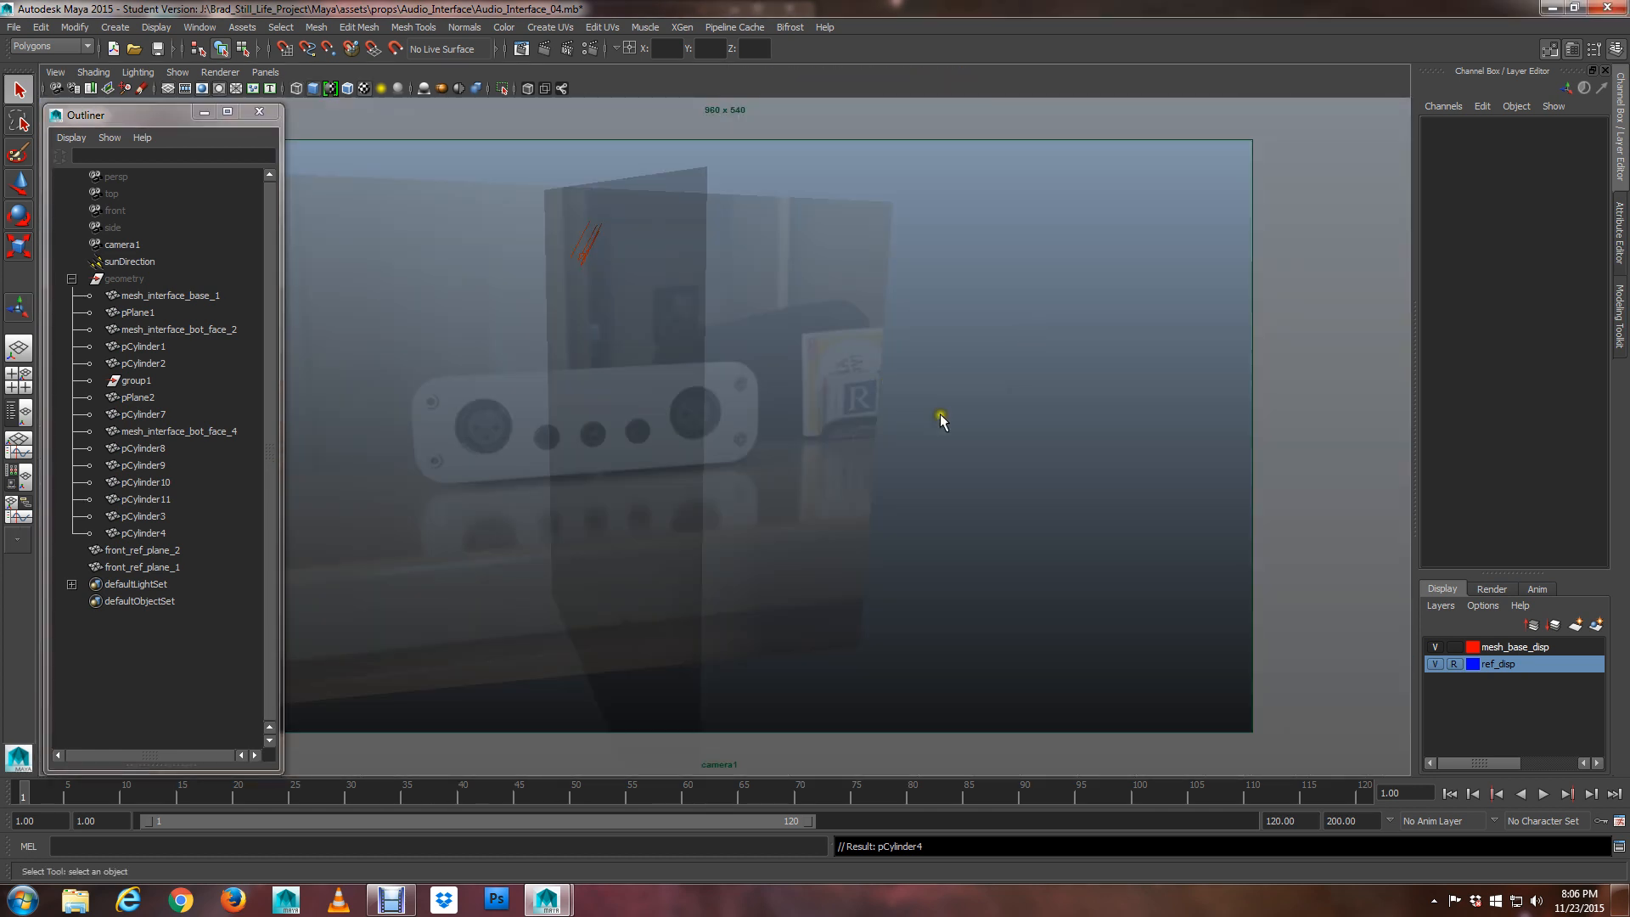
{"action": "left_click", "coordinate": [1434, 664]}
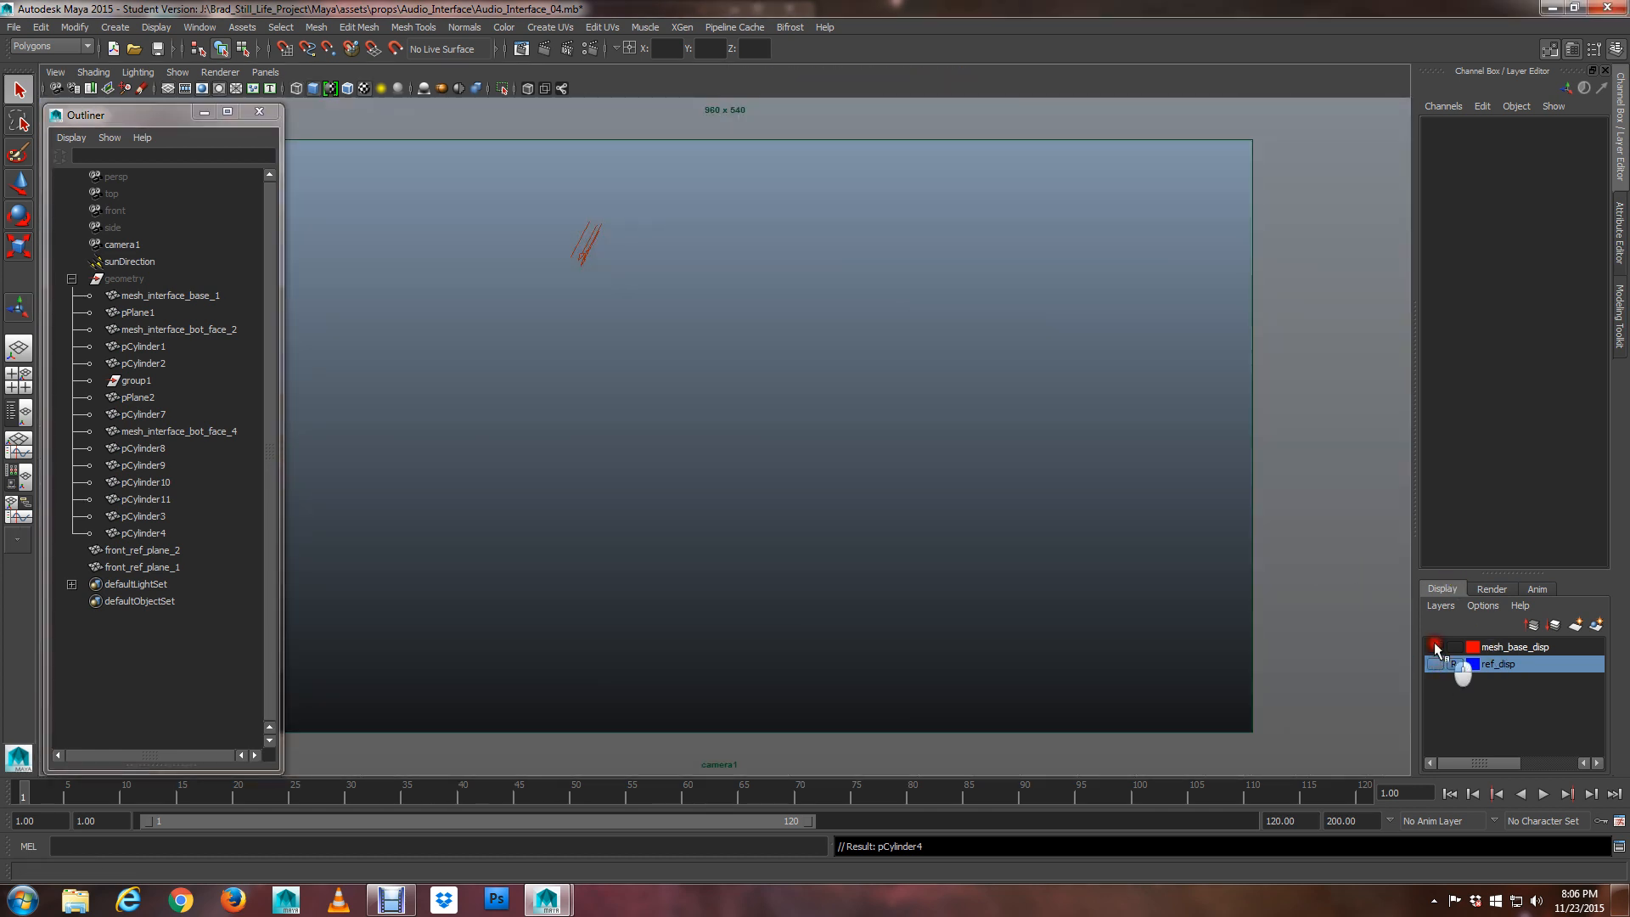
{"action": "left_click", "coordinate": [1434, 664]}
Unhide the geometry group and view the model's front face and top through camera1
{"action": "left_click", "coordinate": [144, 278]}
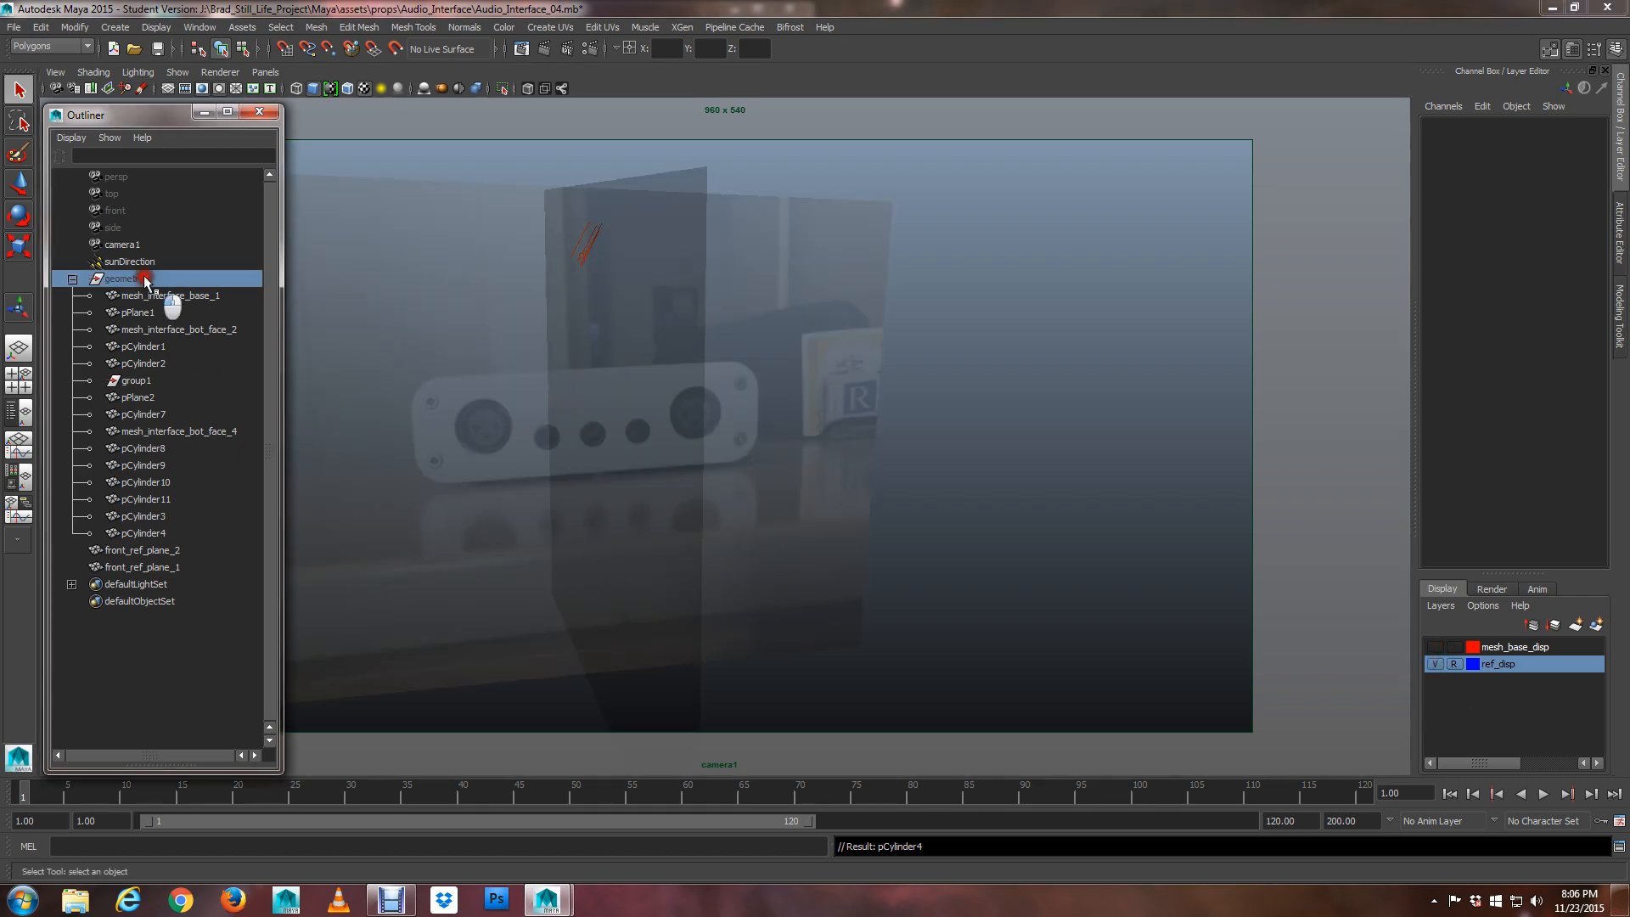
{"action": "key", "text": "shift+h"}
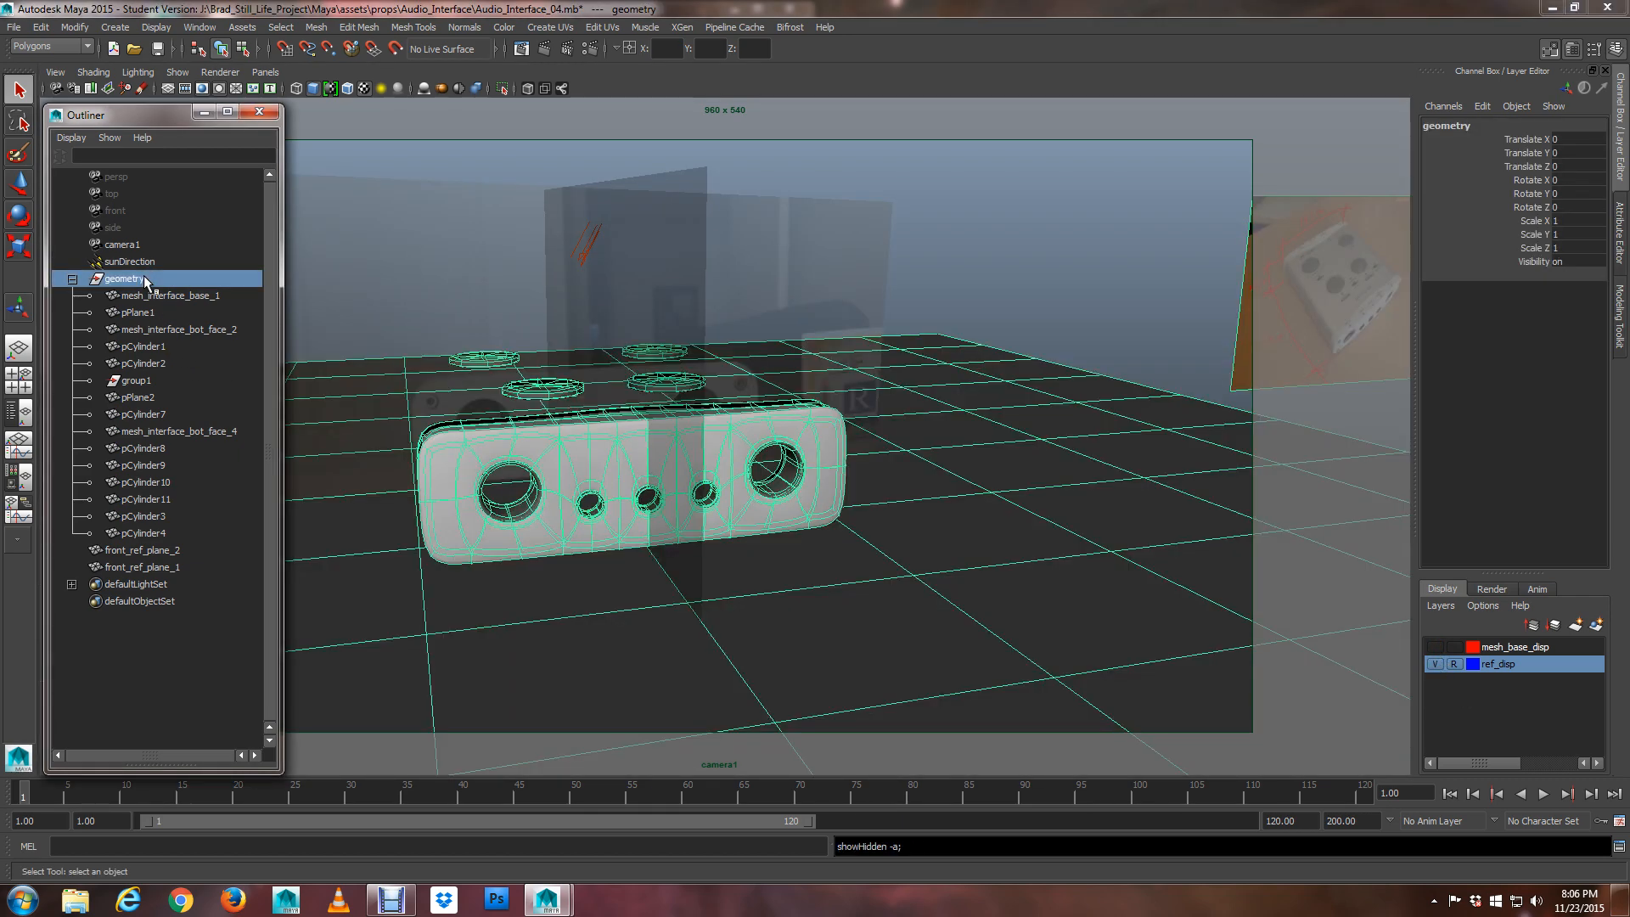
{"action": "left_click_drag", "start_coordinate": [676, 405], "coordinate": [714, 451], "text": "alt"}
{"action": "middle_click_drag", "start_coordinate": [714, 451], "coordinate": [704, 318], "text": "alt"}
{"action": "scroll", "coordinate": [705, 315], "scroll_direction": "up", "scroll_amount": 5}
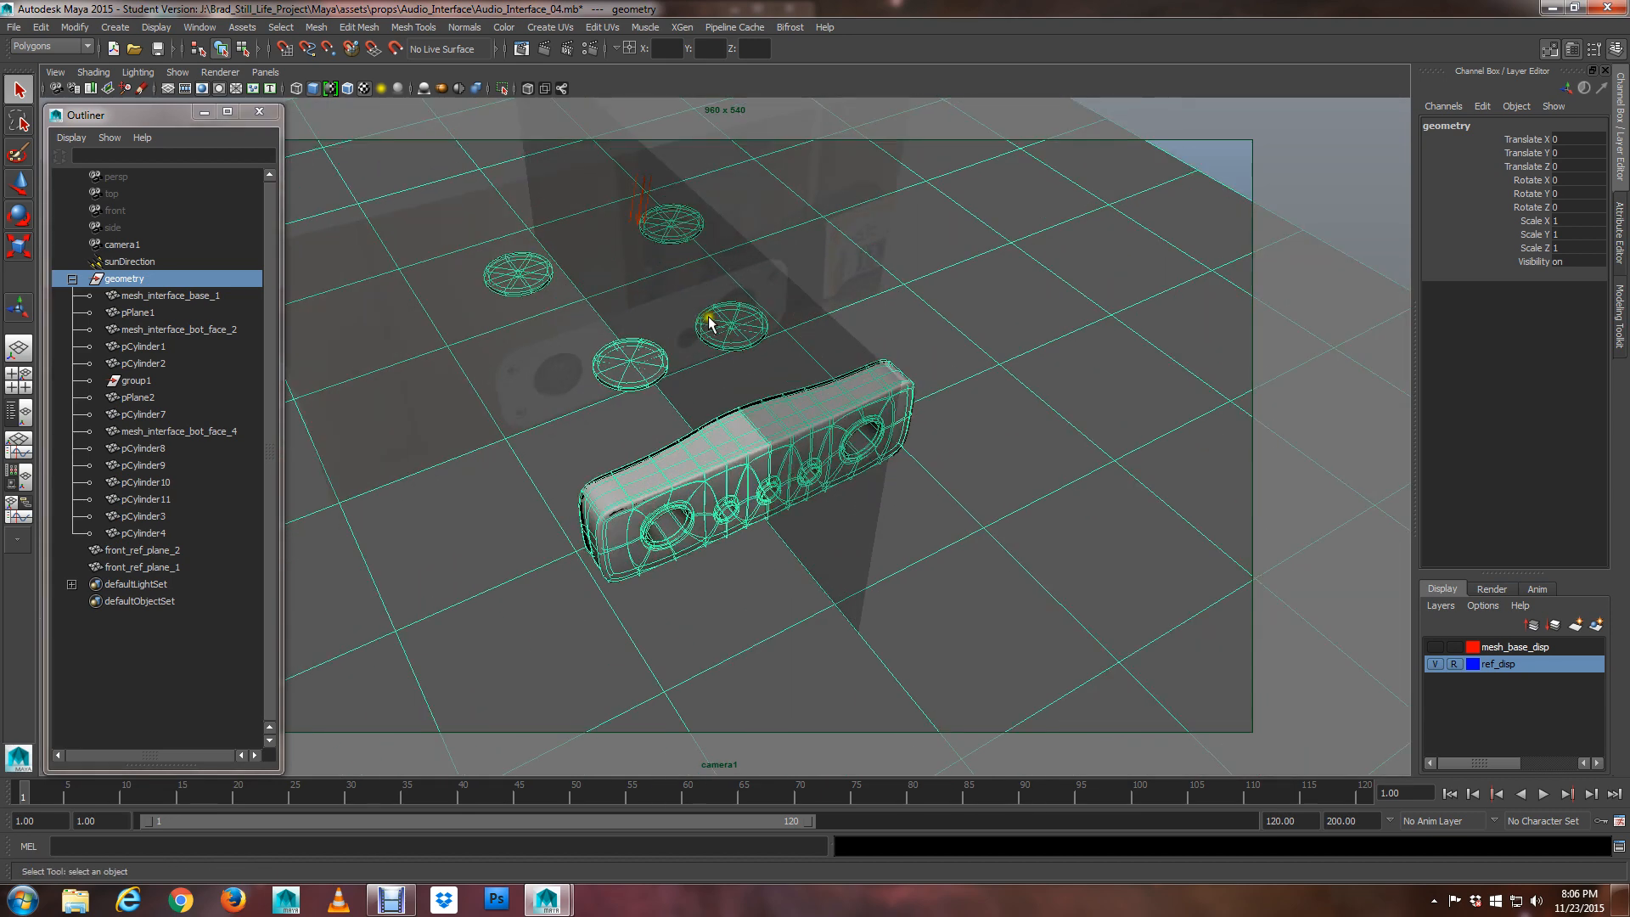
Delete group1 from the geometry group
{"action": "left_click", "coordinate": [143, 297]}
{"action": "left_click", "coordinate": [138, 381]}
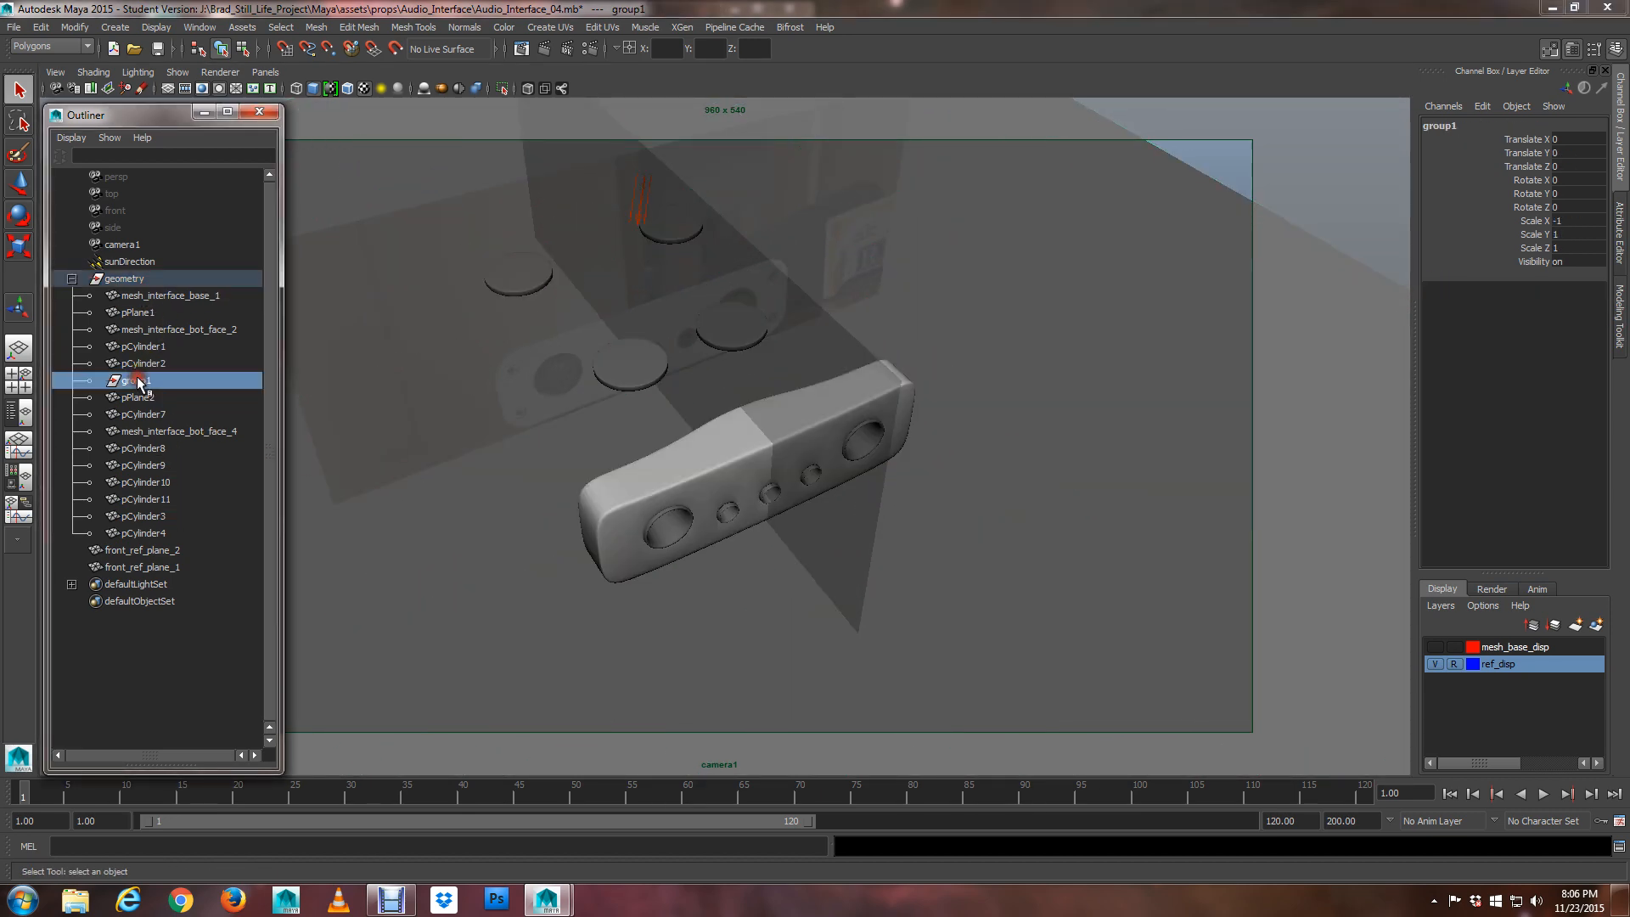
{"action": "key", "text": "Delete"}
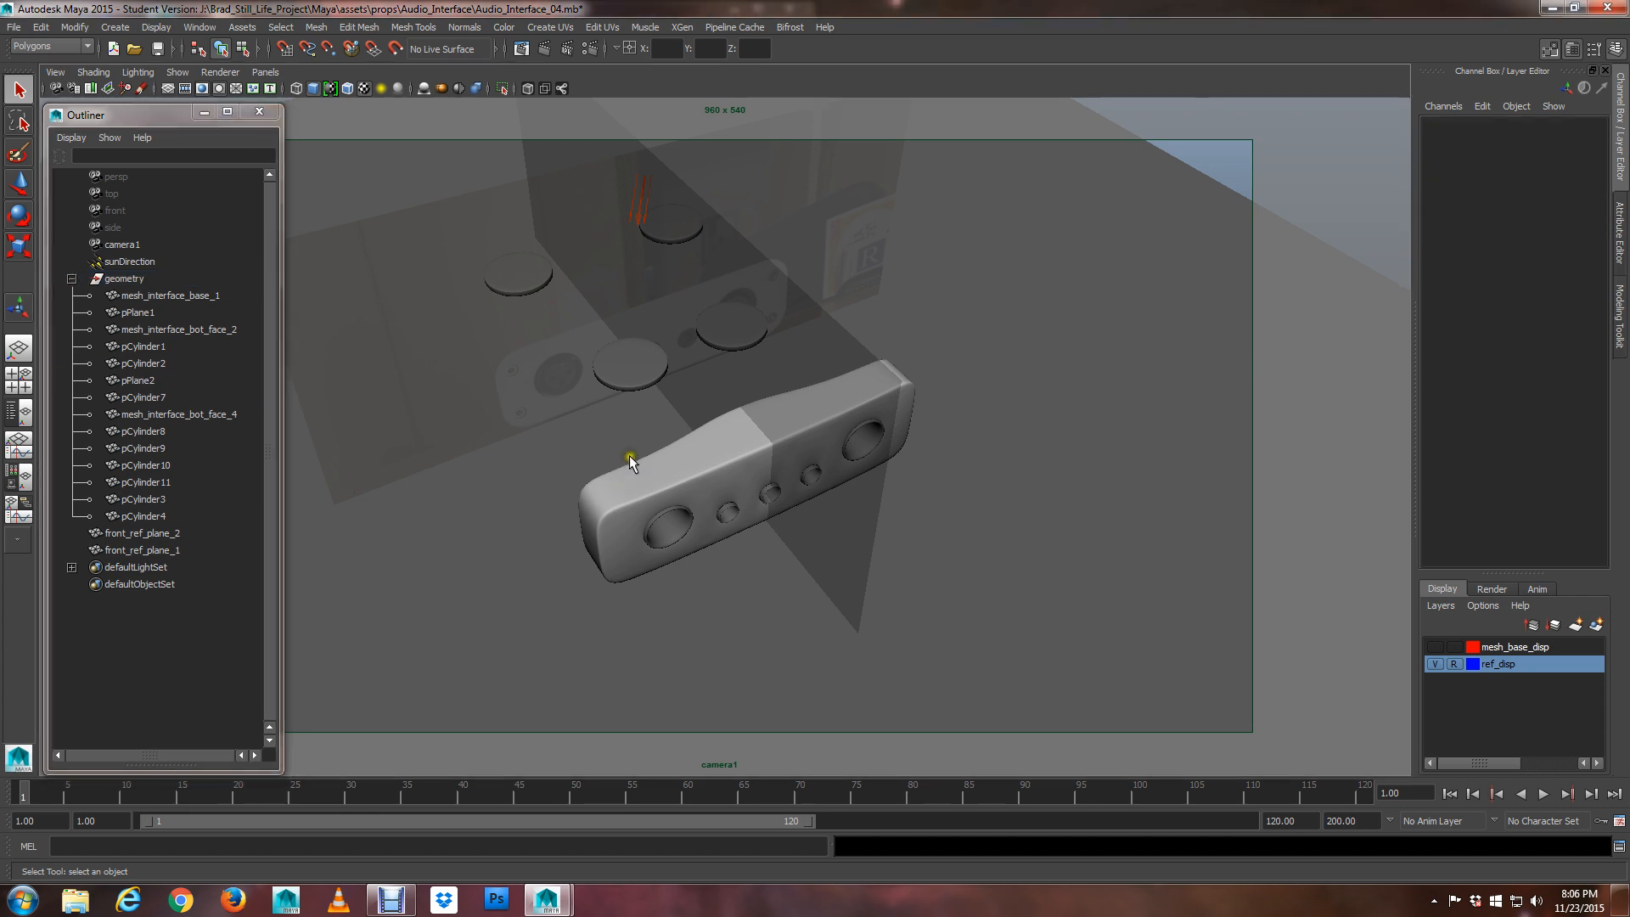
Make the mesh_base_disp layer visible again
{"action": "left_click_drag", "start_coordinate": [625, 466], "coordinate": [726, 509], "text": "alt"}
{"action": "left_click_drag", "start_coordinate": [697, 507], "coordinate": [608, 450], "text": "alt"}
{"action": "left_click", "coordinate": [1435, 648]}
Return to the photo reference plane pPlane1, select it and frame it in the camera1 view
{"action": "scroll", "coordinate": [617, 441], "scroll_direction": "down", "scroll_amount": 4}
{"action": "middle_click_drag", "start_coordinate": [877, 411], "coordinate": [669, 508], "text": "alt"}
{"action": "scroll", "coordinate": [669, 508], "scroll_direction": "up", "scroll_amount": 7}
{"action": "middle_click_drag", "start_coordinate": [860, 314], "coordinate": [681, 560], "text": "alt"}
{"action": "scroll", "coordinate": [883, 382], "scroll_direction": "down", "scroll_amount": 5}
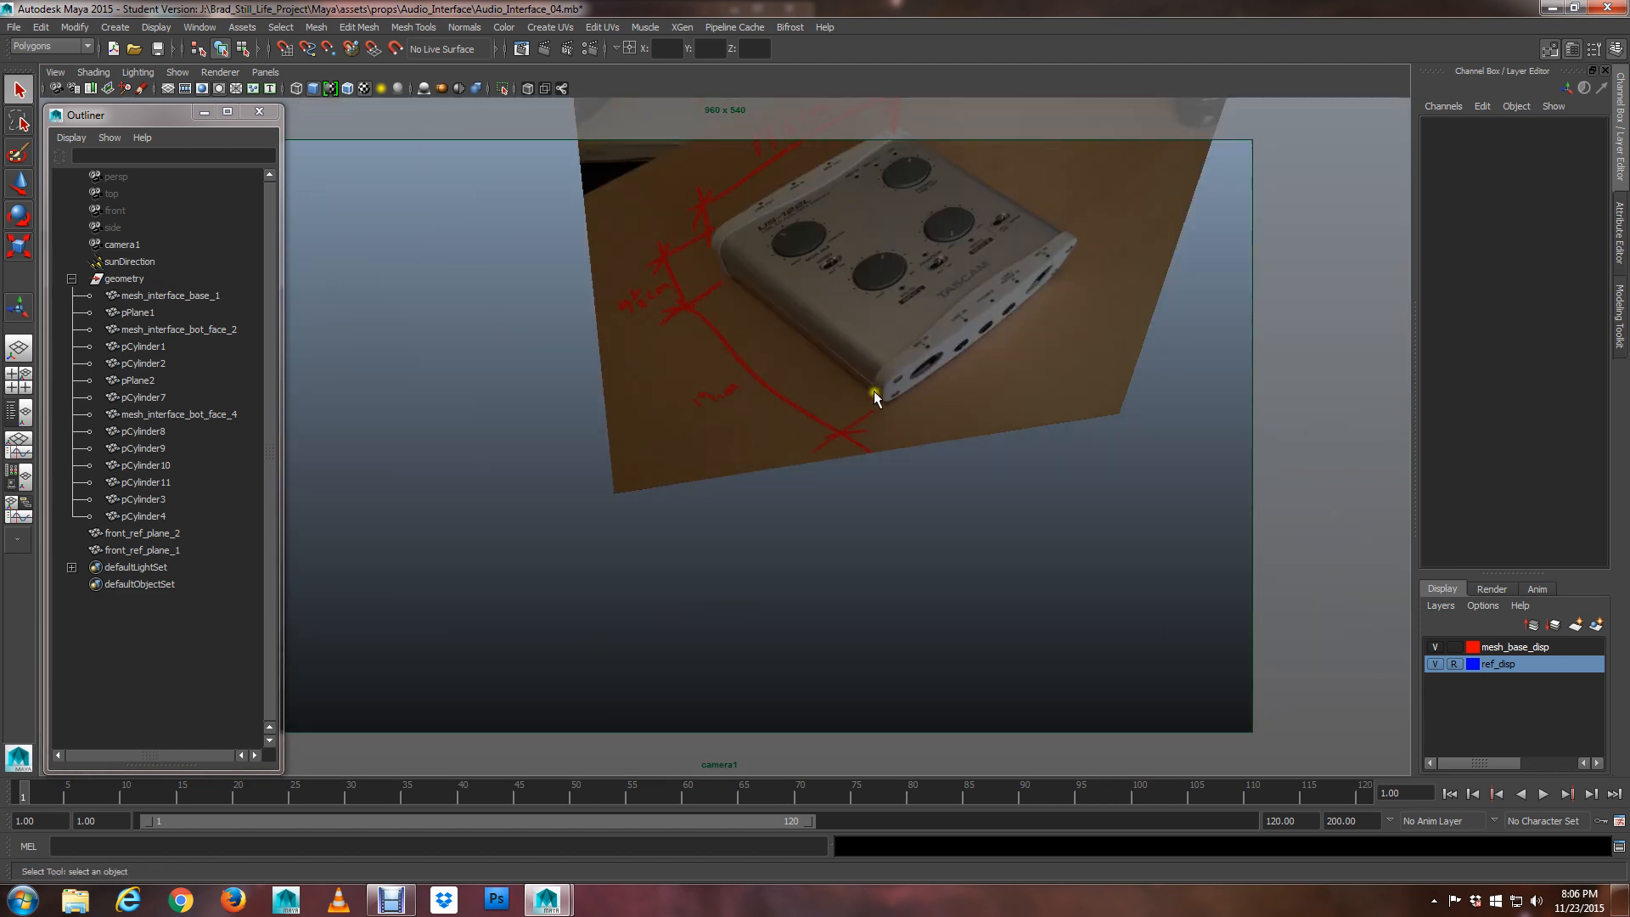
{"action": "left_click", "coordinate": [873, 387]}
{"action": "key", "text": "f"}
{"action": "scroll", "coordinate": [859, 324], "scroll_direction": "down", "scroll_amount": 5}
{"action": "left_click_drag", "start_coordinate": [809, 374], "coordinate": [830, 388], "text": "alt"}
{"action": "left_click", "coordinate": [982, 491]}
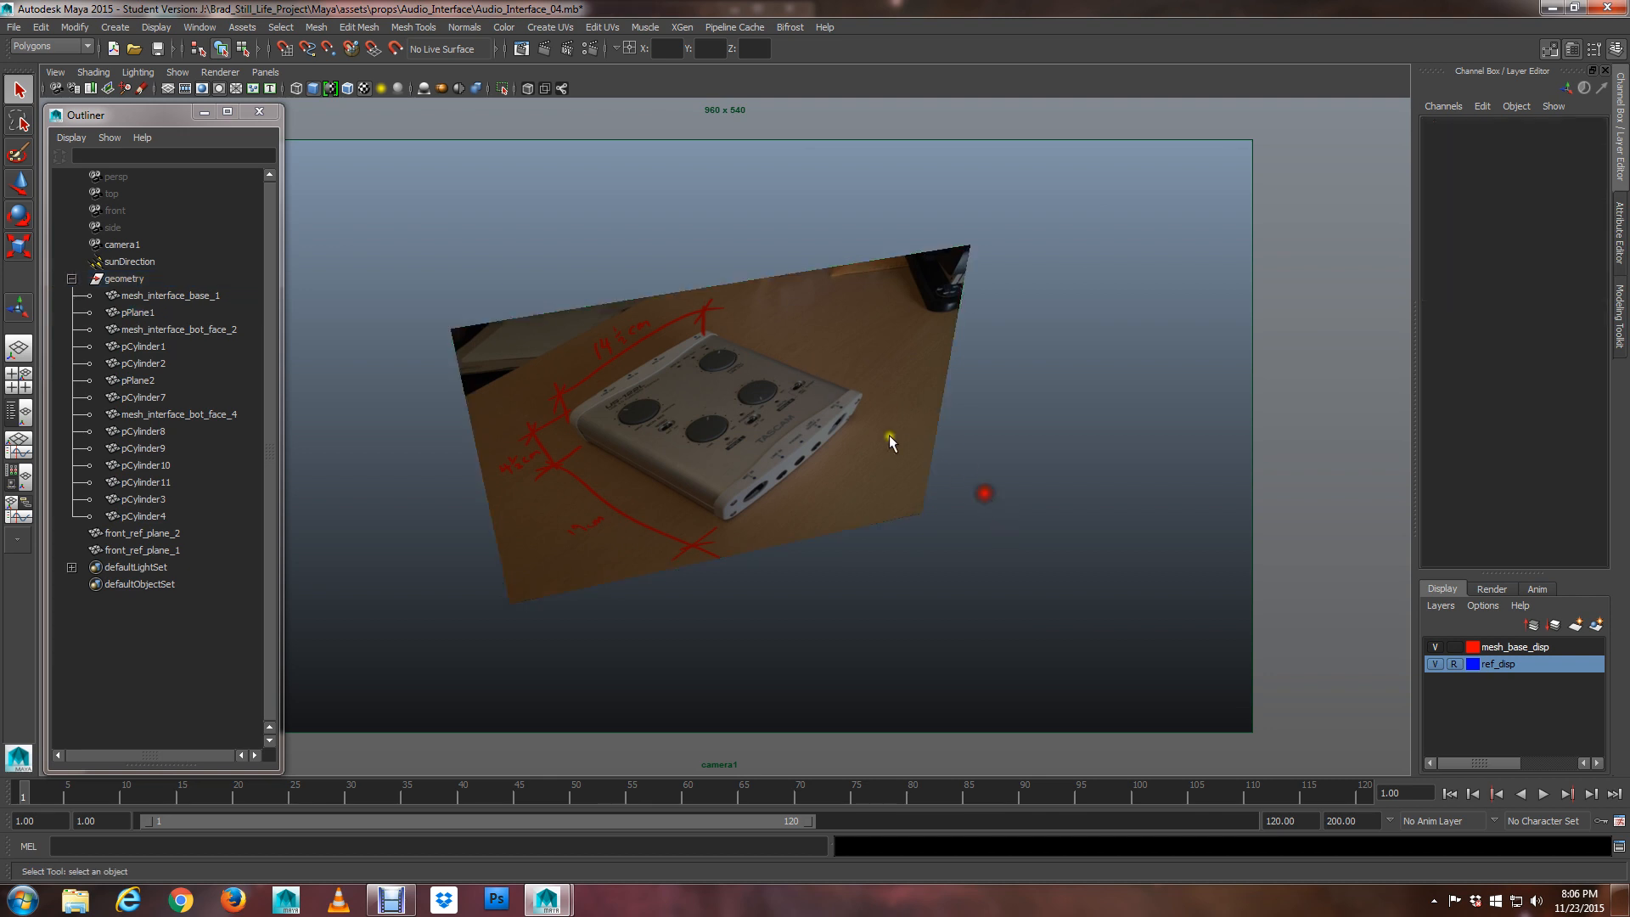
{"action": "left_click", "coordinate": [781, 390]}
{"action": "key", "text": "f"}
{"action": "left_click_drag", "start_coordinate": [760, 497], "coordinate": [731, 448], "text": "alt"}
{"action": "right_click_drag", "start_coordinate": [731, 448], "coordinate": [884, 448], "text": "alt"}
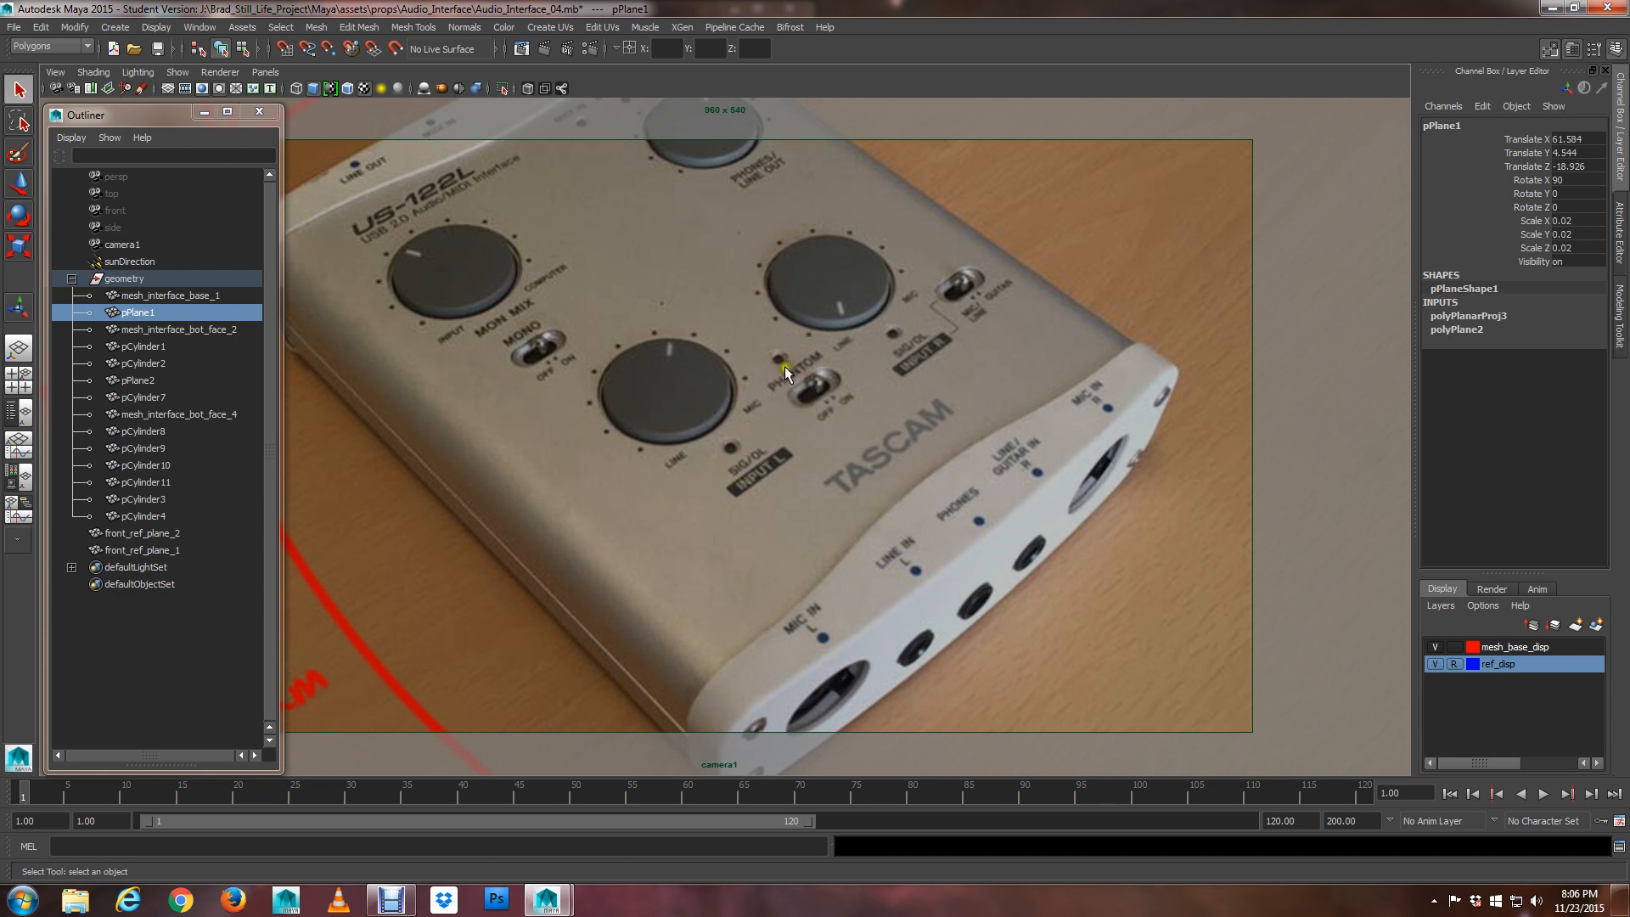
Examine the screws, jacks and labels on the front face in the reference photo, up close and as a whole
{"action": "scroll", "coordinate": [879, 436], "scroll_direction": "down", "scroll_amount": 4}
{"action": "middle_click_drag", "start_coordinate": [871, 438], "coordinate": [864, 305], "text": "alt"}
{"action": "scroll", "coordinate": [864, 306], "scroll_direction": "up", "scroll_amount": 5}
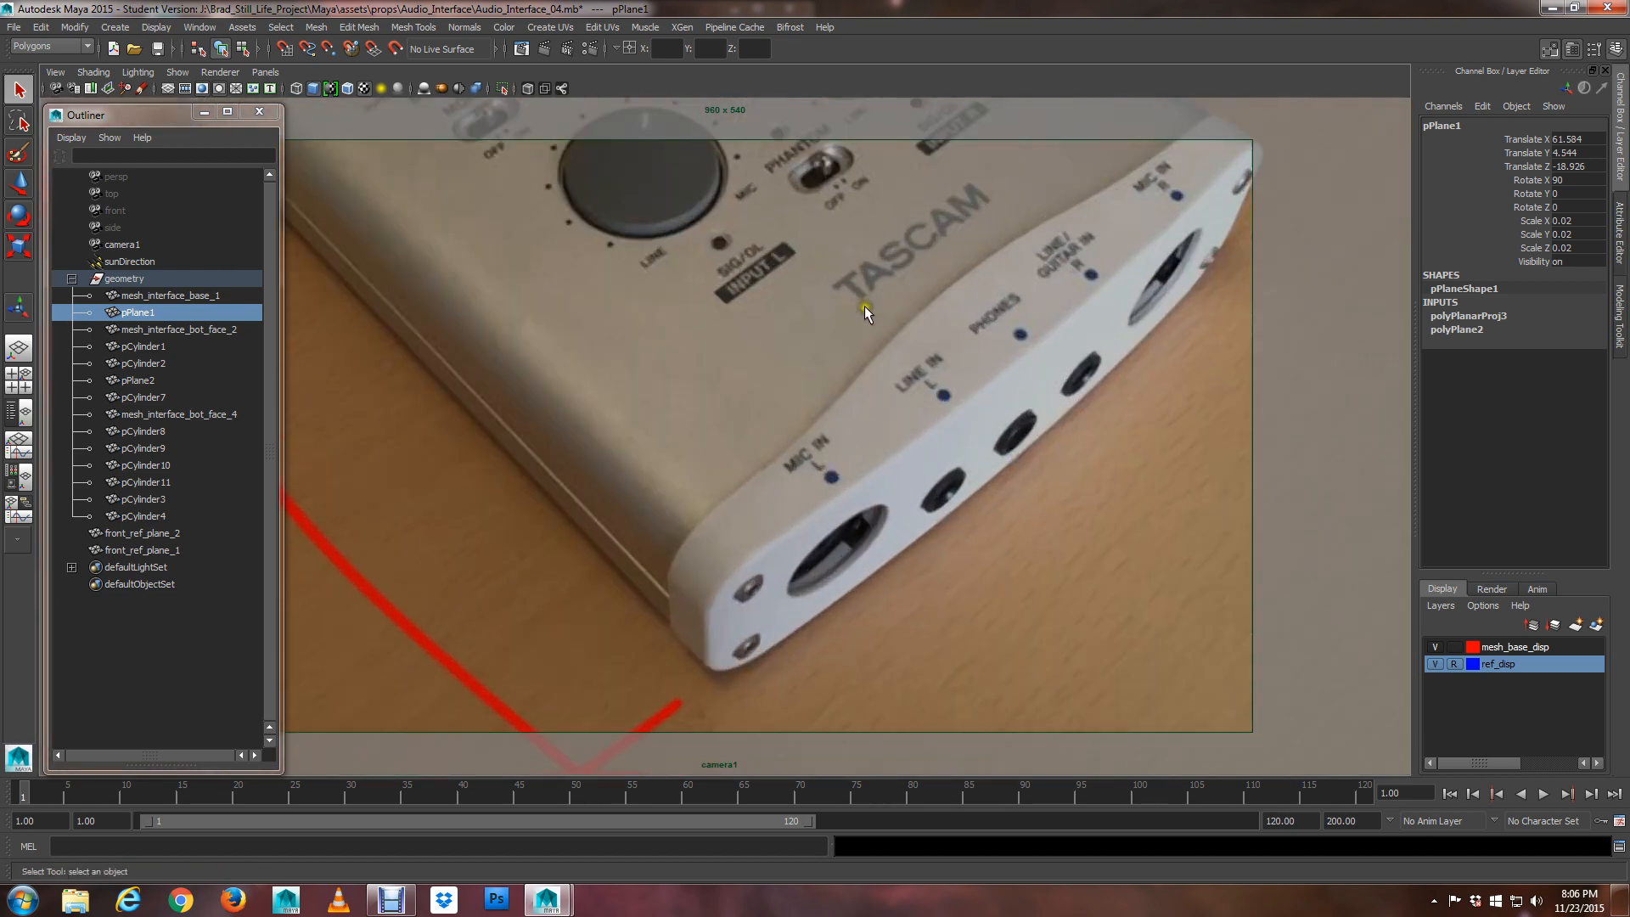
{"action": "scroll", "coordinate": [864, 306], "scroll_direction": "down", "scroll_amount": 5}
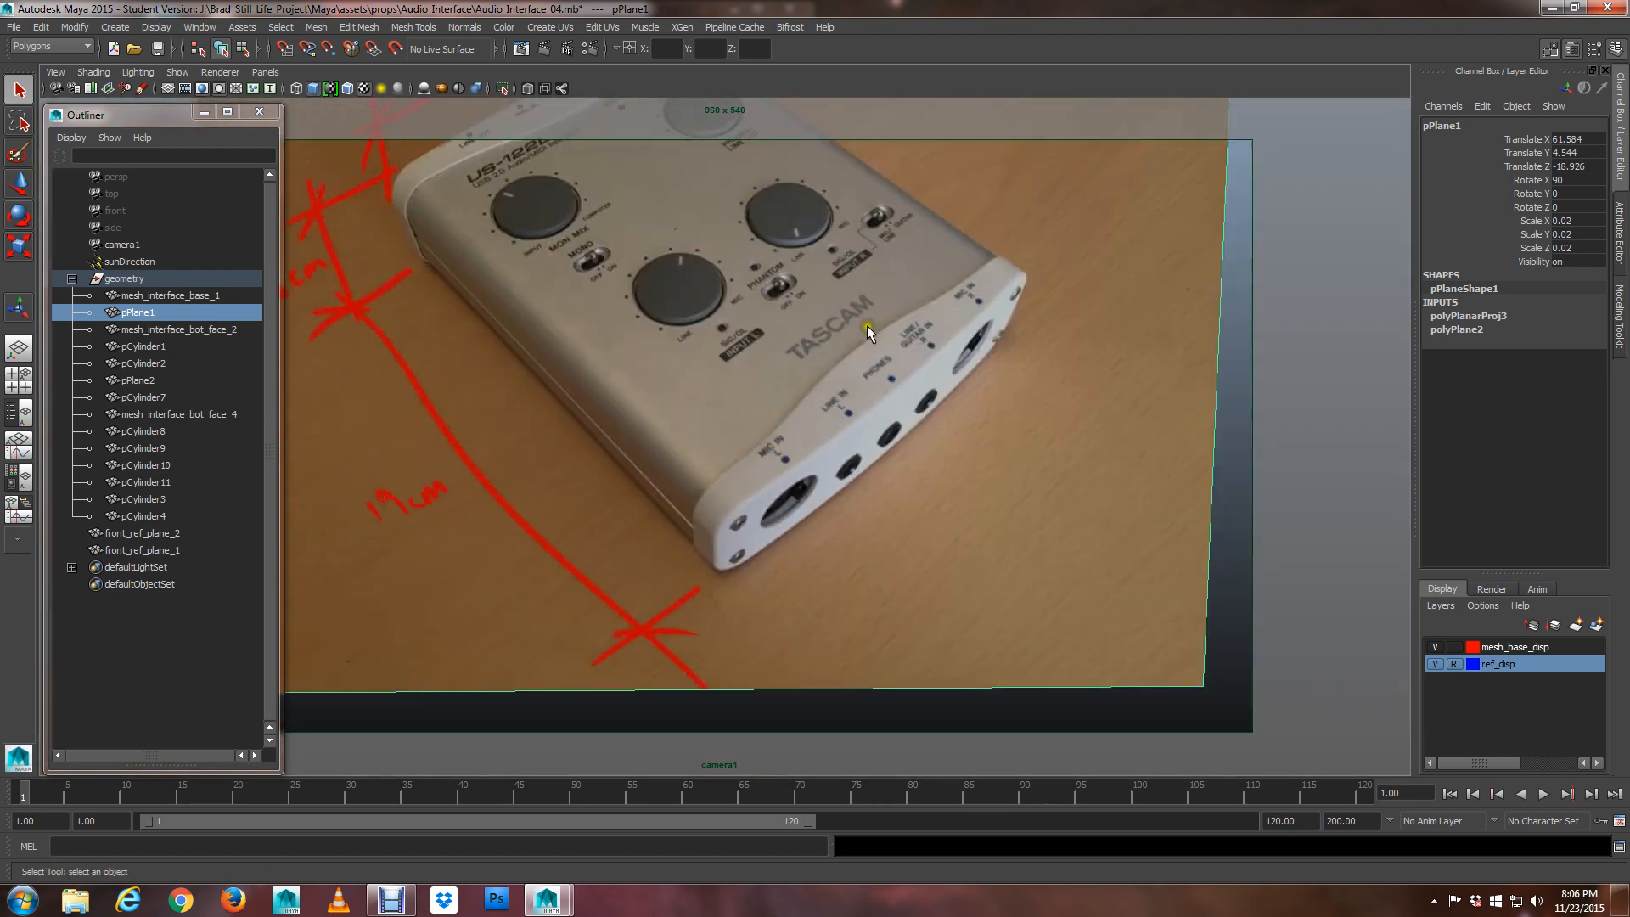
{"action": "scroll", "coordinate": [868, 324], "scroll_direction": "down", "scroll_amount": 3}
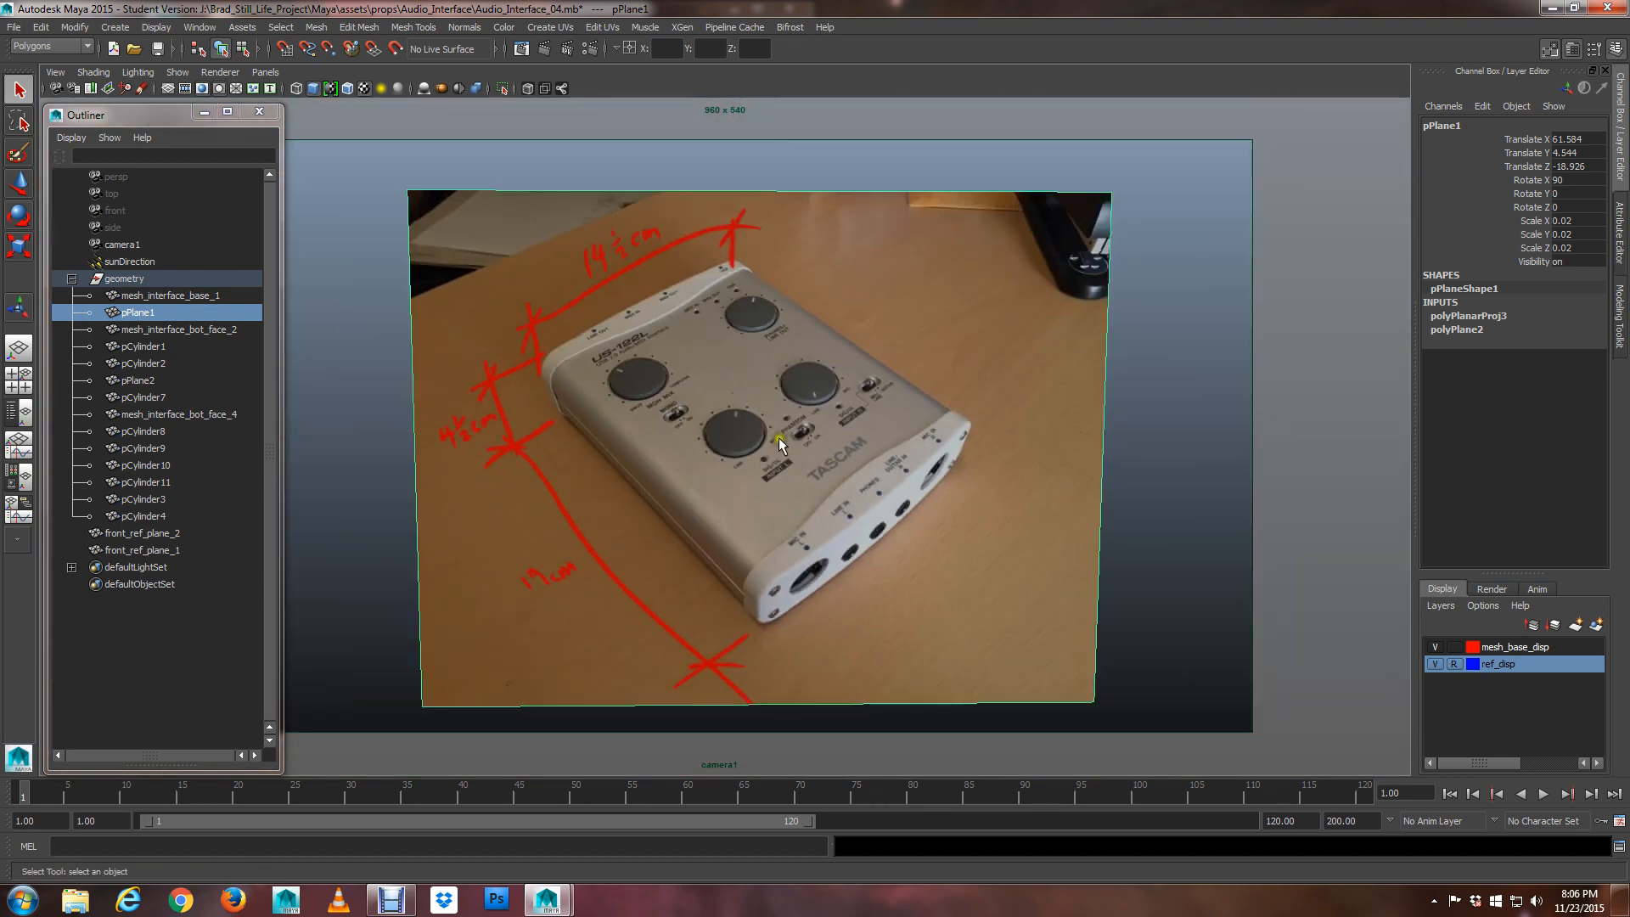
Compare the jack openings on the model's front face with the annotated reference photo, from several angles and distances
{"action": "scroll", "coordinate": [750, 392], "scroll_direction": "up", "scroll_amount": 3}
{"action": "scroll", "coordinate": [750, 392], "scroll_direction": "down", "scroll_amount": 2}
{"action": "middle_click_drag", "start_coordinate": [750, 392], "coordinate": [959, 346], "text": "alt"}
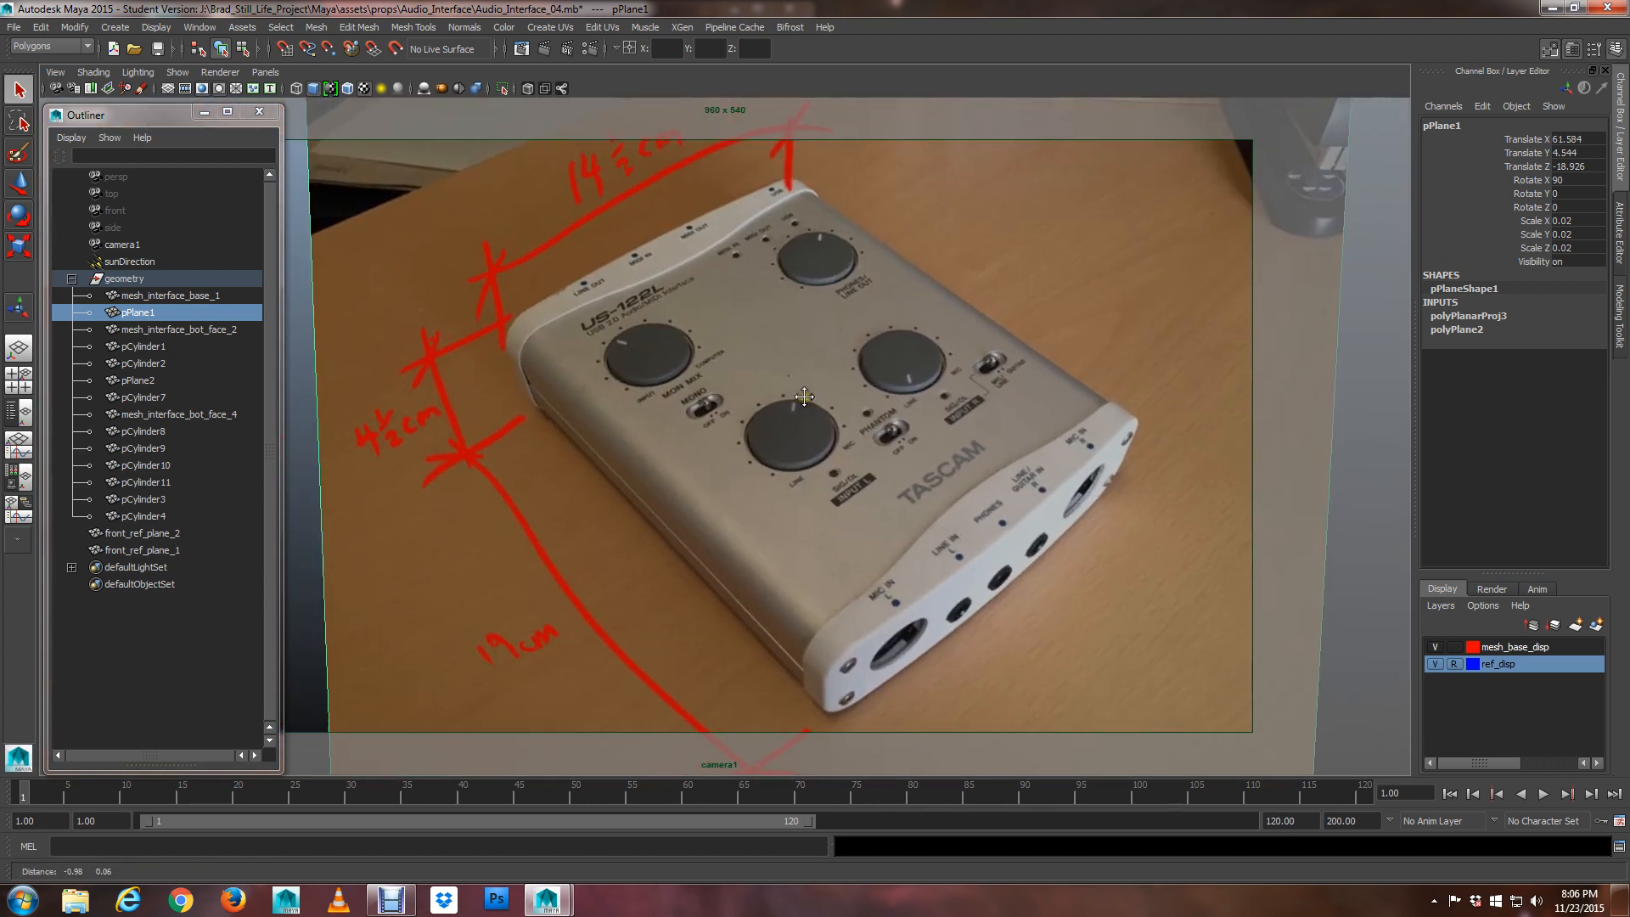
{"action": "scroll", "coordinate": [806, 398], "scroll_direction": "down", "scroll_amount": 5}
{"action": "left_click_drag", "start_coordinate": [823, 365], "coordinate": [776, 394], "text": "alt"}
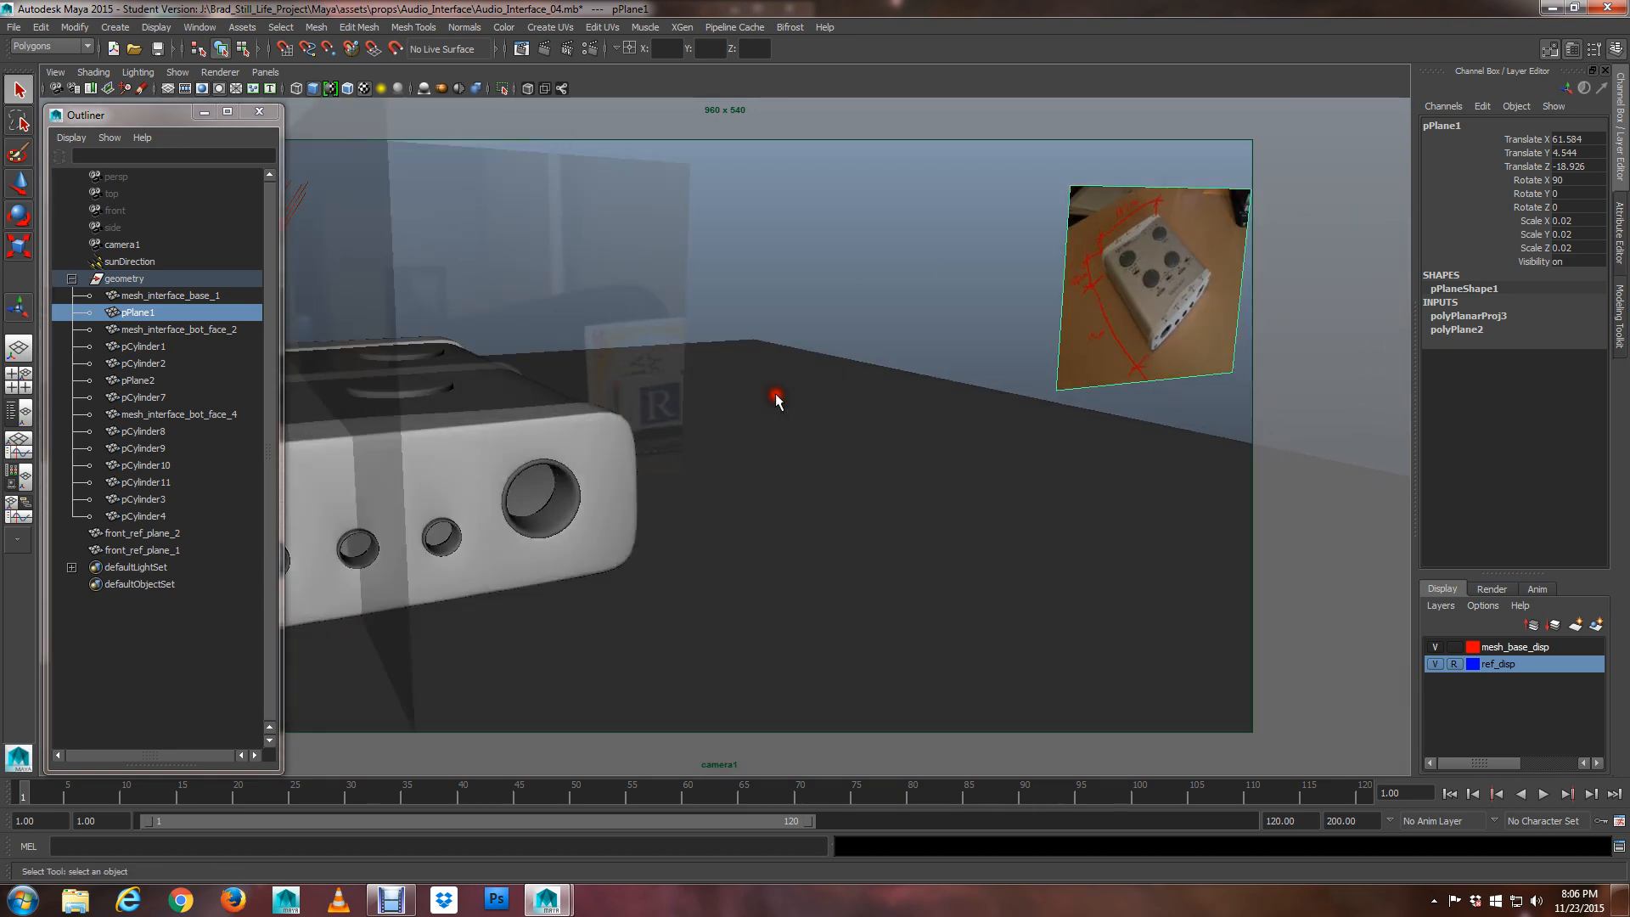
{"action": "middle_click_drag", "start_coordinate": [775, 394], "coordinate": [866, 370], "text": "alt"}
{"action": "scroll", "coordinate": [781, 416], "scroll_direction": "down", "scroll_amount": 5}
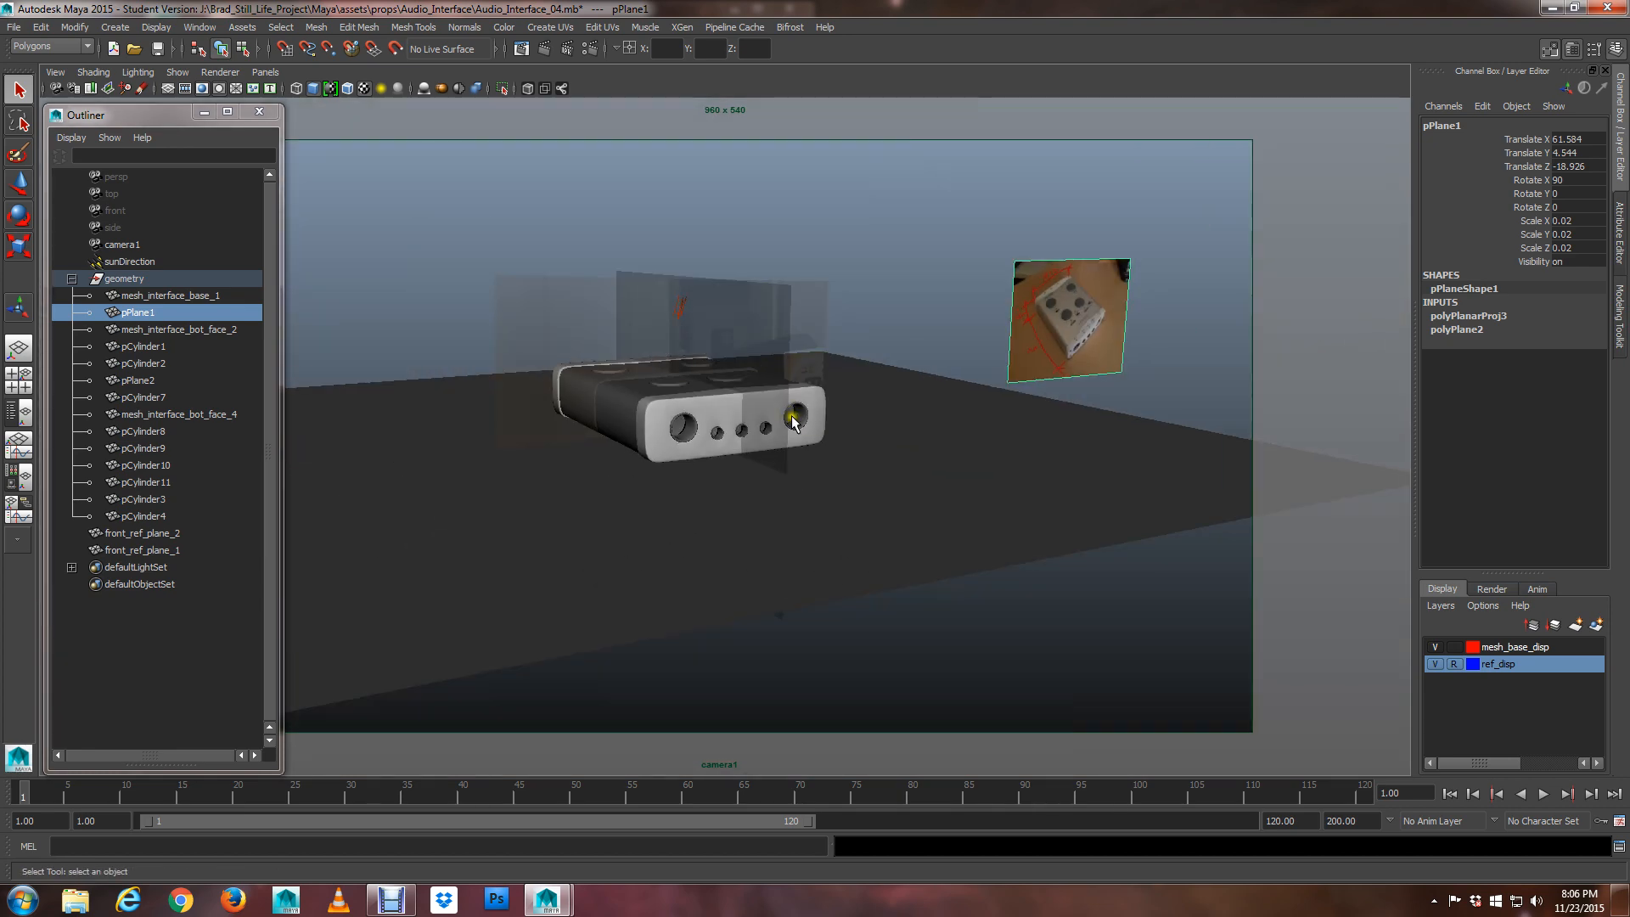
{"action": "left_click_drag", "start_coordinate": [796, 416], "coordinate": [797, 463], "text": "alt"}
{"action": "middle_click_drag", "start_coordinate": [797, 464], "coordinate": [819, 377], "text": "alt"}
{"action": "scroll", "coordinate": [786, 294], "scroll_direction": "up", "scroll_amount": 6}
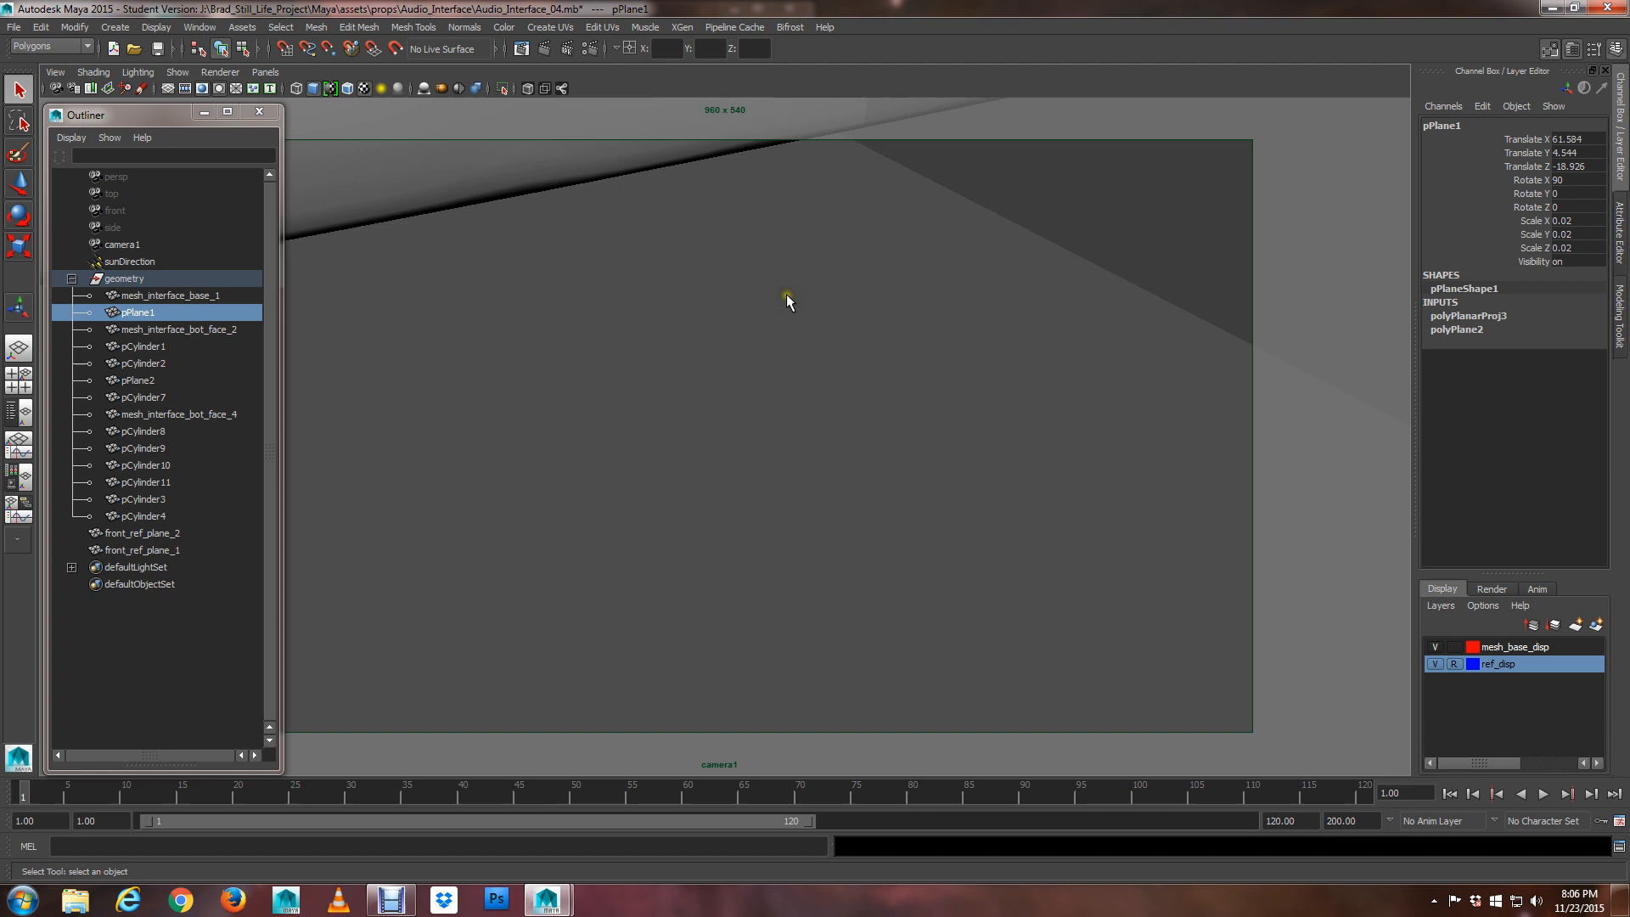
{"action": "scroll", "coordinate": [788, 293], "scroll_direction": "down", "scroll_amount": 5}
{"action": "scroll", "coordinate": [819, 378], "scroll_direction": "up", "scroll_amount": 4}
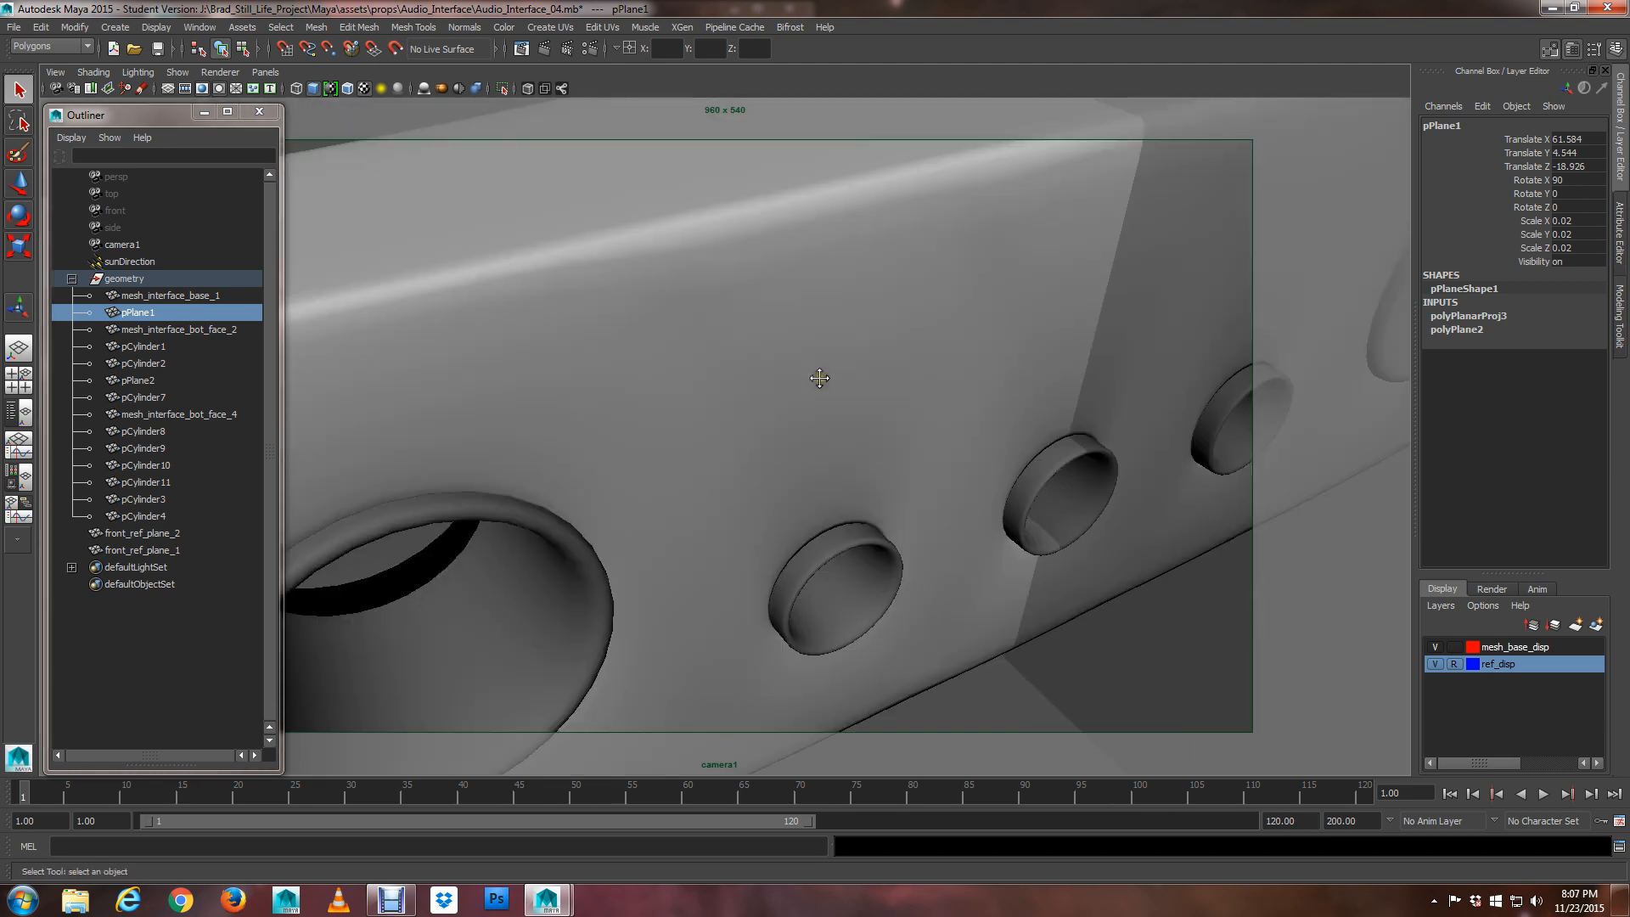
{"action": "scroll", "coordinate": [819, 378], "scroll_direction": "down", "scroll_amount": 5}
{"action": "left_click_drag", "start_coordinate": [800, 346], "coordinate": [764, 331], "text": "alt"}
{"action": "middle_click_drag", "start_coordinate": [765, 331], "coordinate": [787, 350], "text": "alt"}
{"action": "scroll", "coordinate": [786, 349], "scroll_direction": "up", "scroll_amount": 4}
{"action": "scroll", "coordinate": [792, 364], "scroll_direction": "down", "scroll_amount": 5}
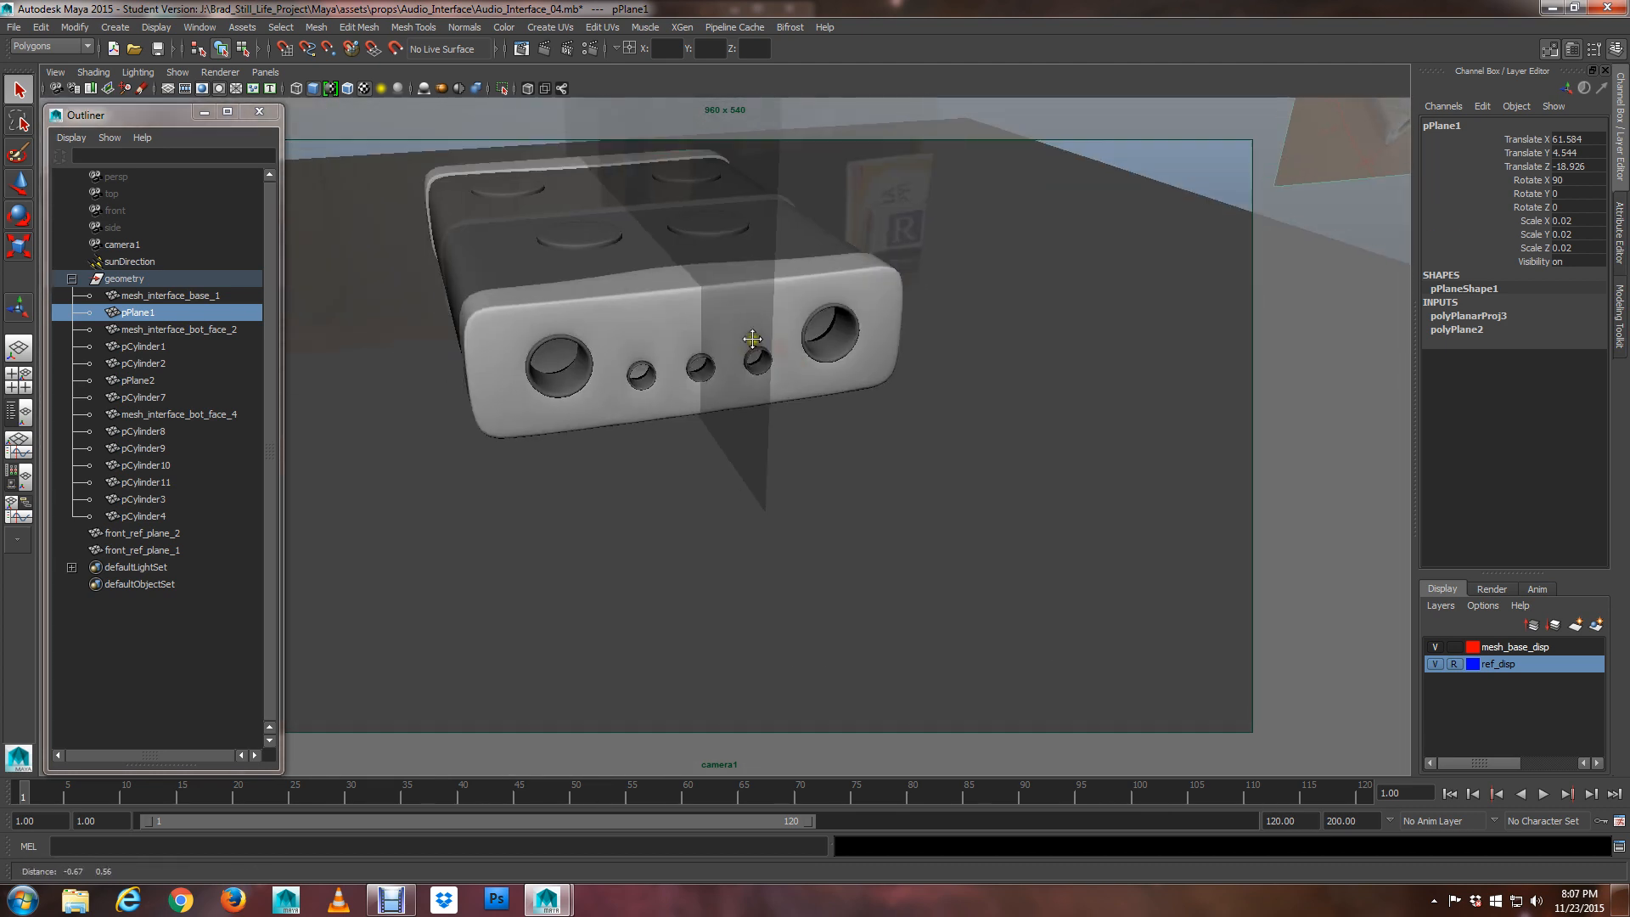
Create a polygon cylinder, place it in front of the interface at about X -4.537, Y 1.614, Z 15.646, and set Rotate X to 90
{"action": "left_click_drag", "start_coordinate": [746, 346], "coordinate": [738, 363], "text": "alt"}
{"action": "key", "text": "space"}
{"action": "left_click_drag", "start_coordinate": [591, 300], "coordinate": [694, 348]}
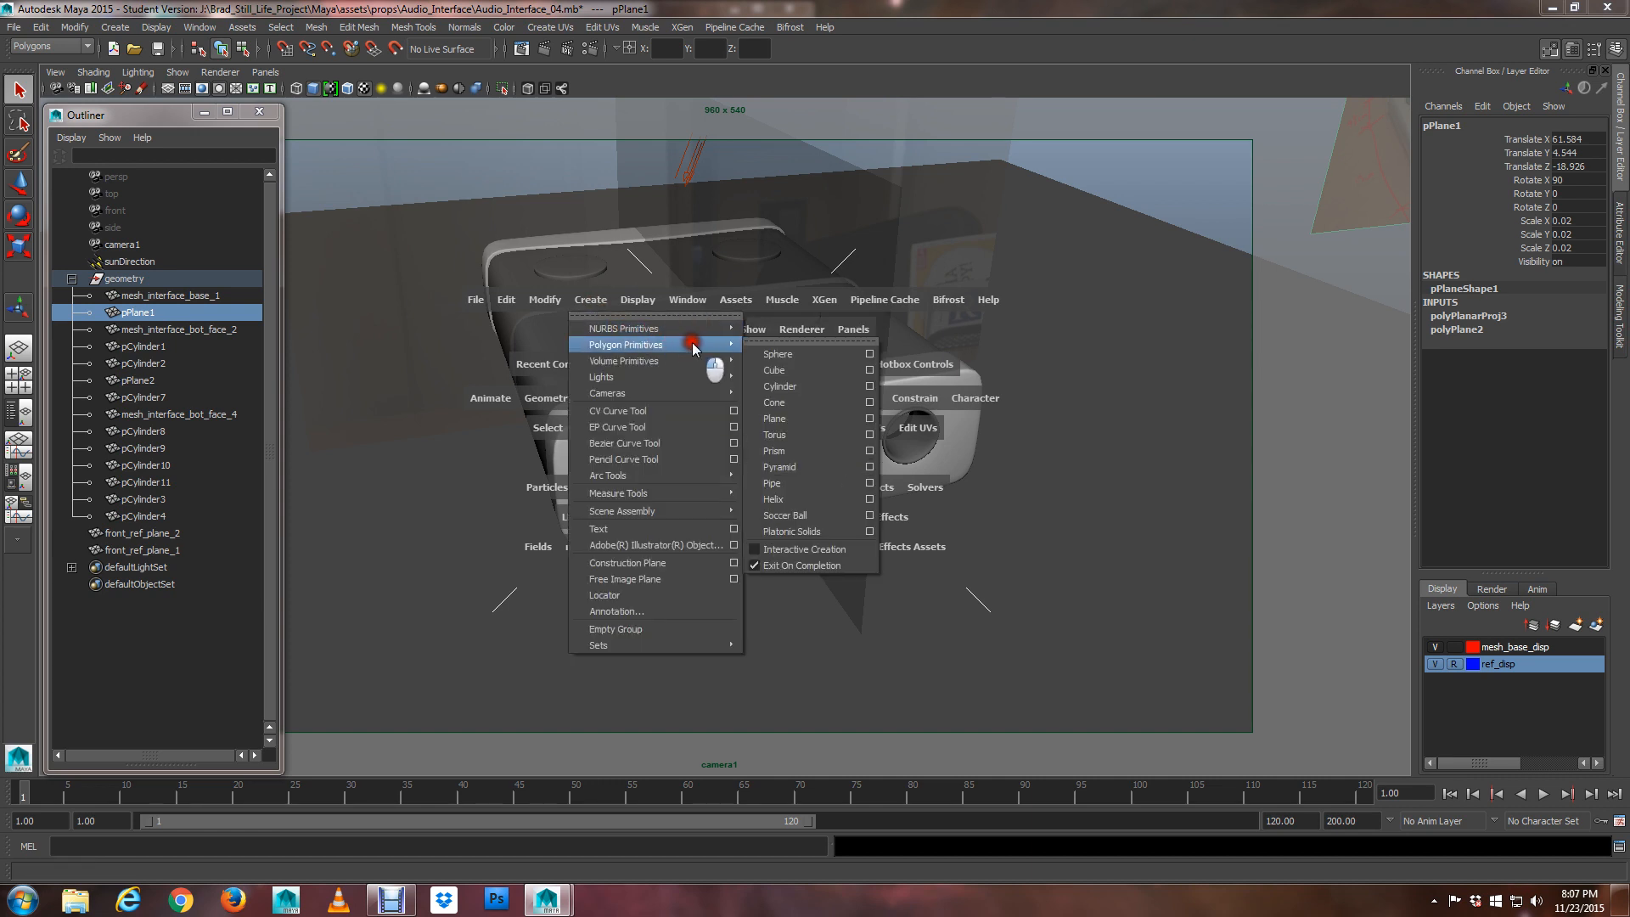
{"action": "left_click_drag", "start_coordinate": [799, 378], "coordinate": [795, 386]}
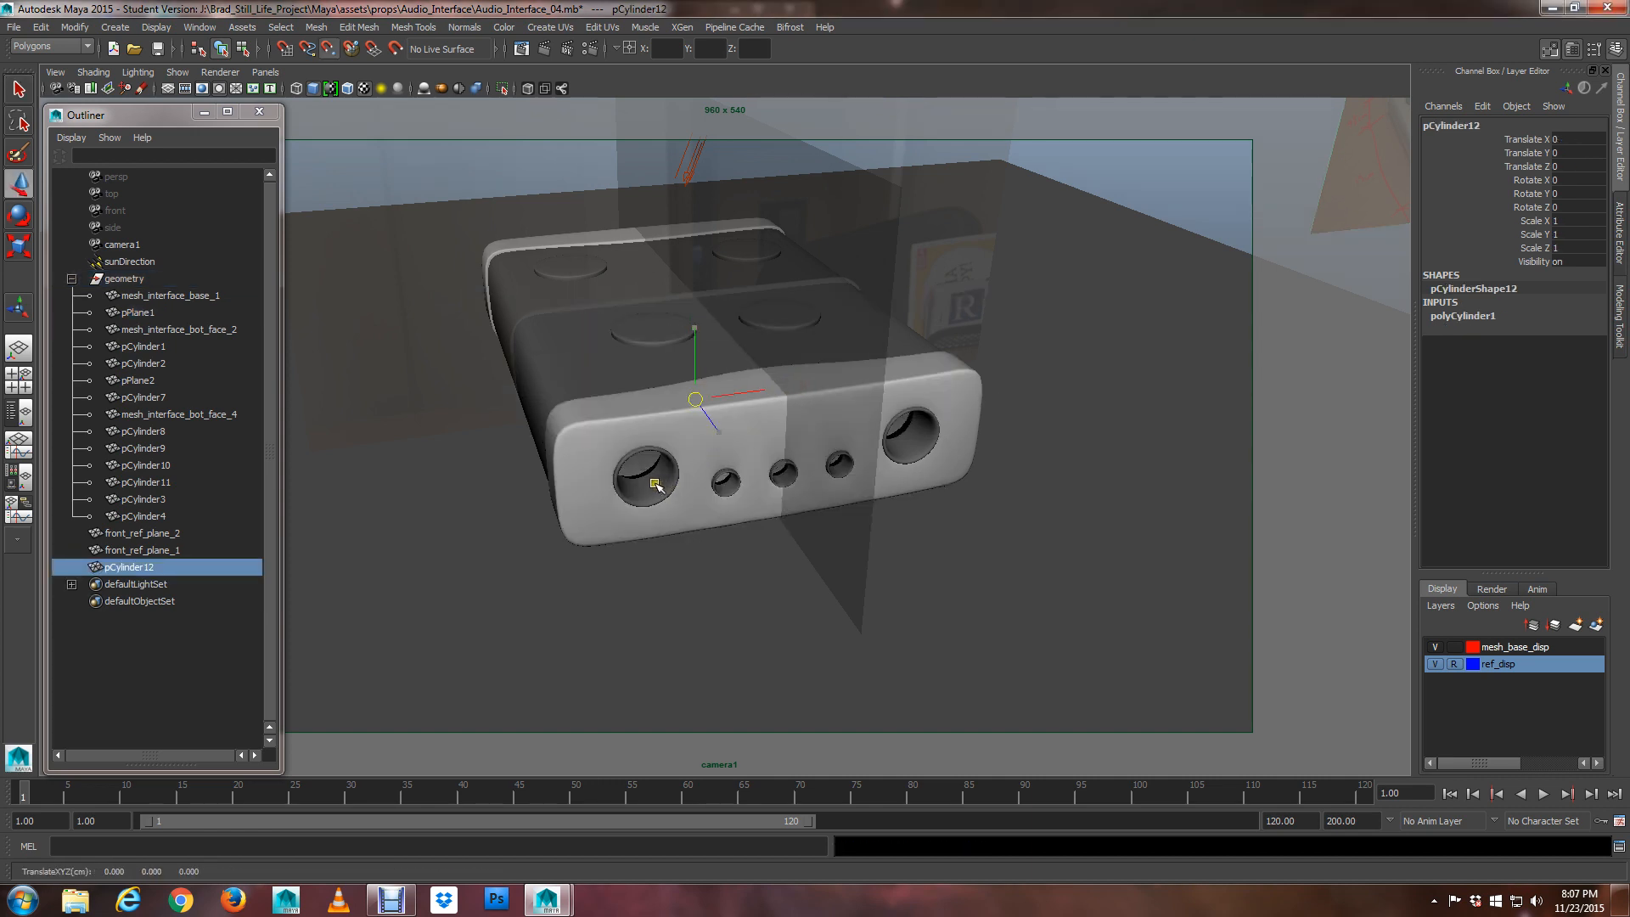
{"action": "left_click_drag", "start_coordinate": [655, 515], "coordinate": [725, 656]}
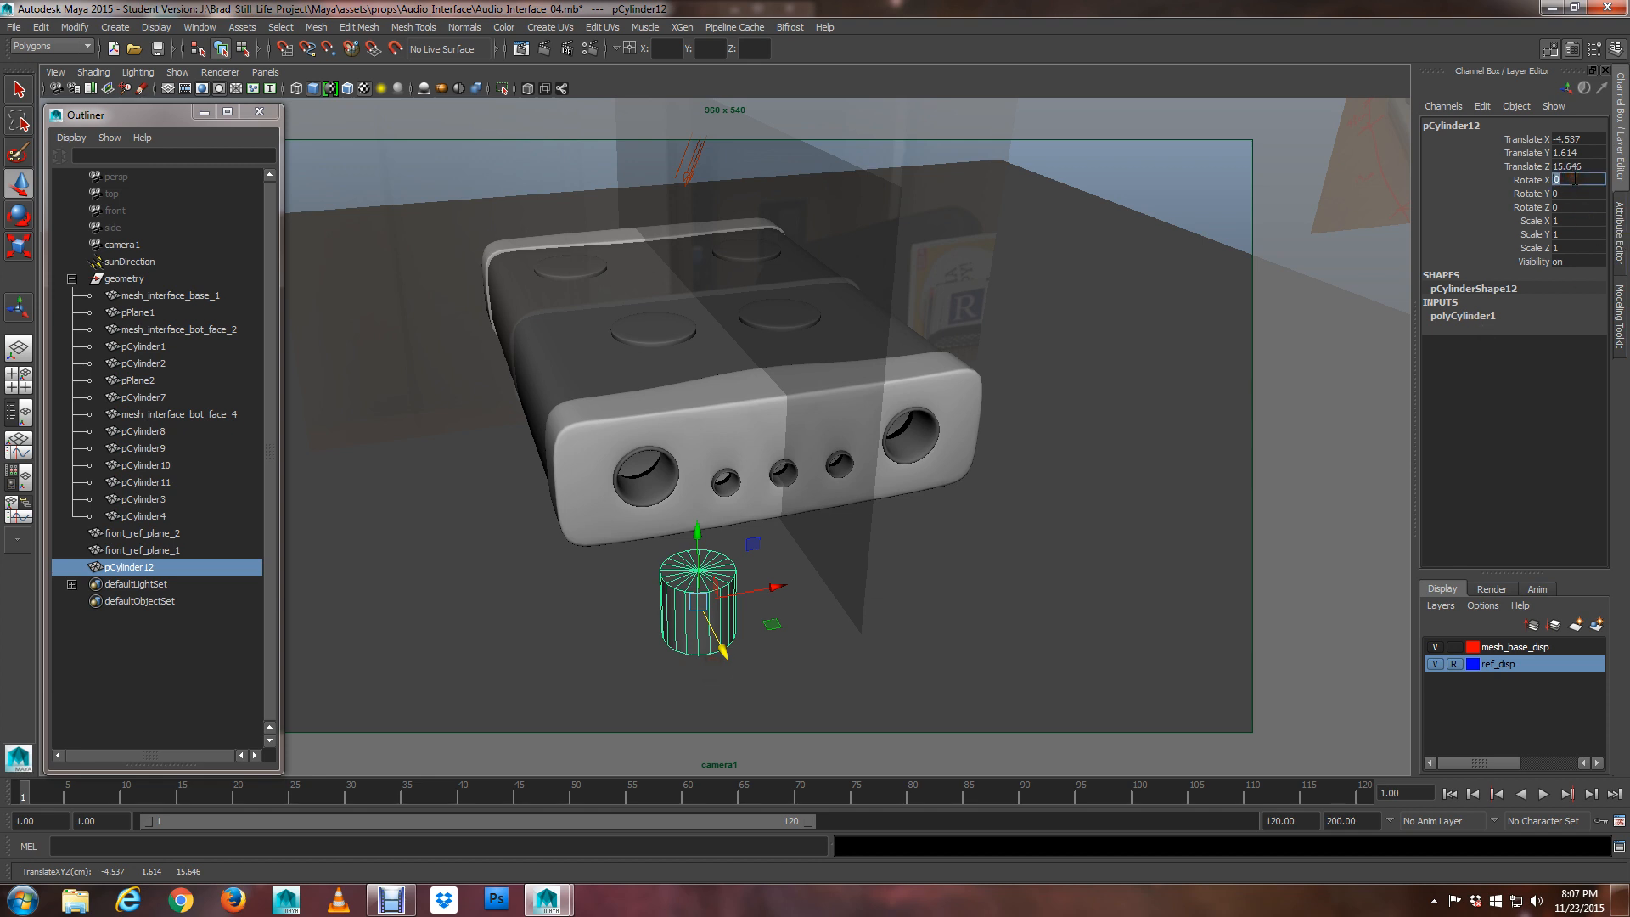
{"action": "key", "text": "Return"}
Frame the new cylinder and reduce its Subdivisions Axis to 8
{"action": "middle_click_drag", "start_coordinate": [681, 427], "coordinate": [697, 365], "text": "alt"}
{"action": "left_click_drag", "start_coordinate": [727, 321], "coordinate": [701, 394], "text": "alt"}
{"action": "key", "text": "f"}
{"action": "left_click", "coordinate": [1440, 311]}
{"action": "left_click", "coordinate": [1519, 355]}
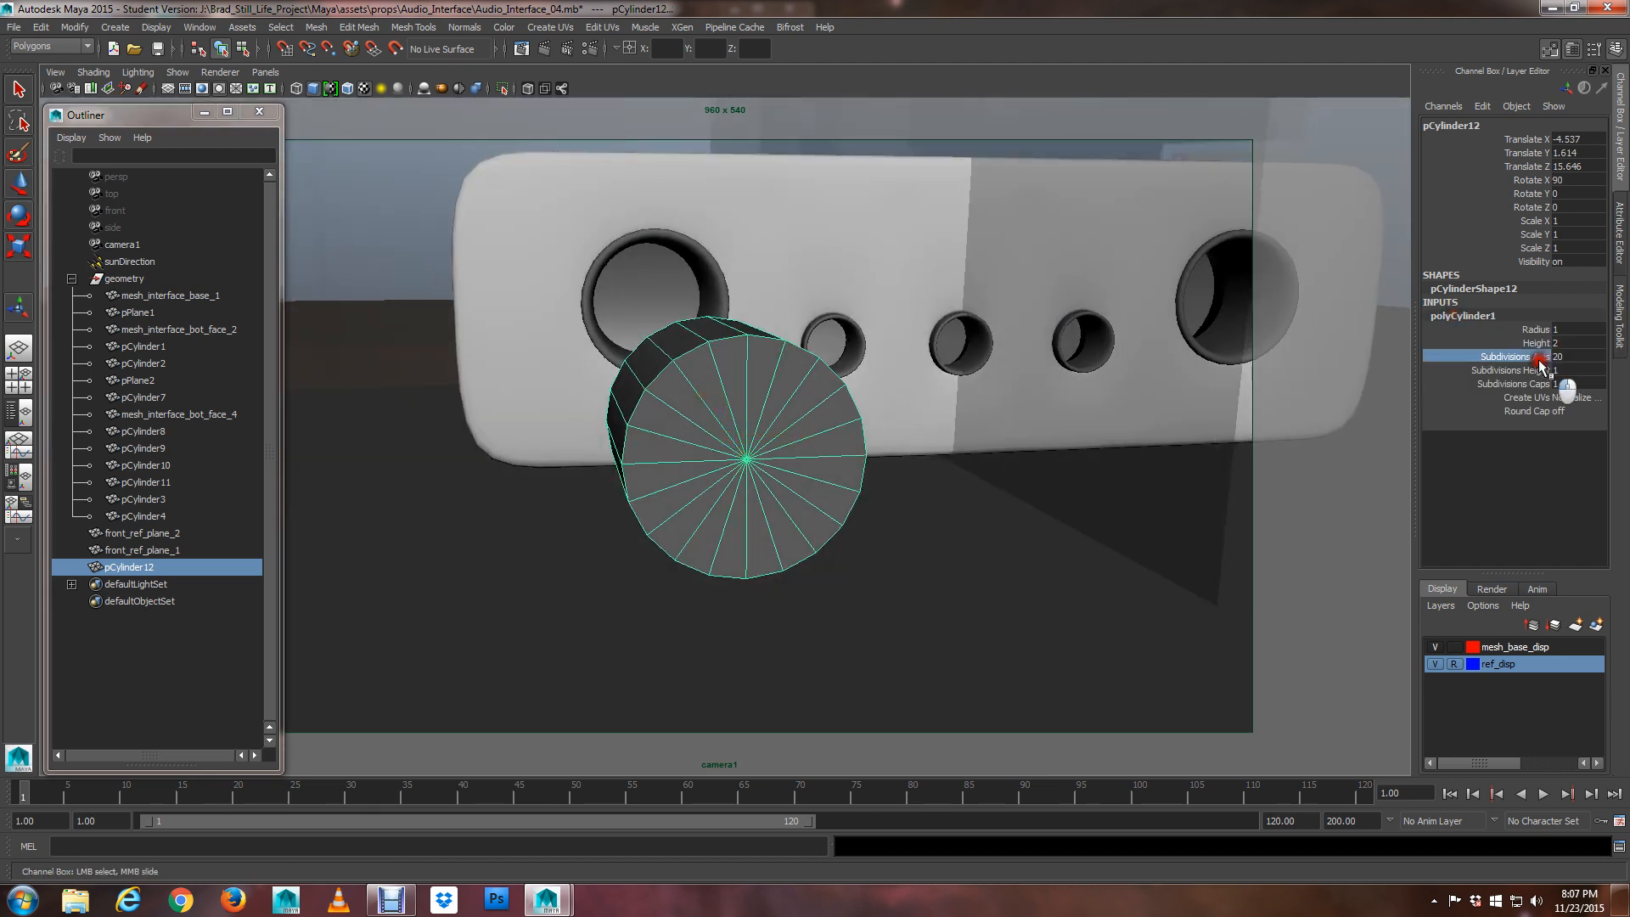
{"action": "middle_click_drag", "start_coordinate": [1539, 356], "coordinate": [855, 397]}
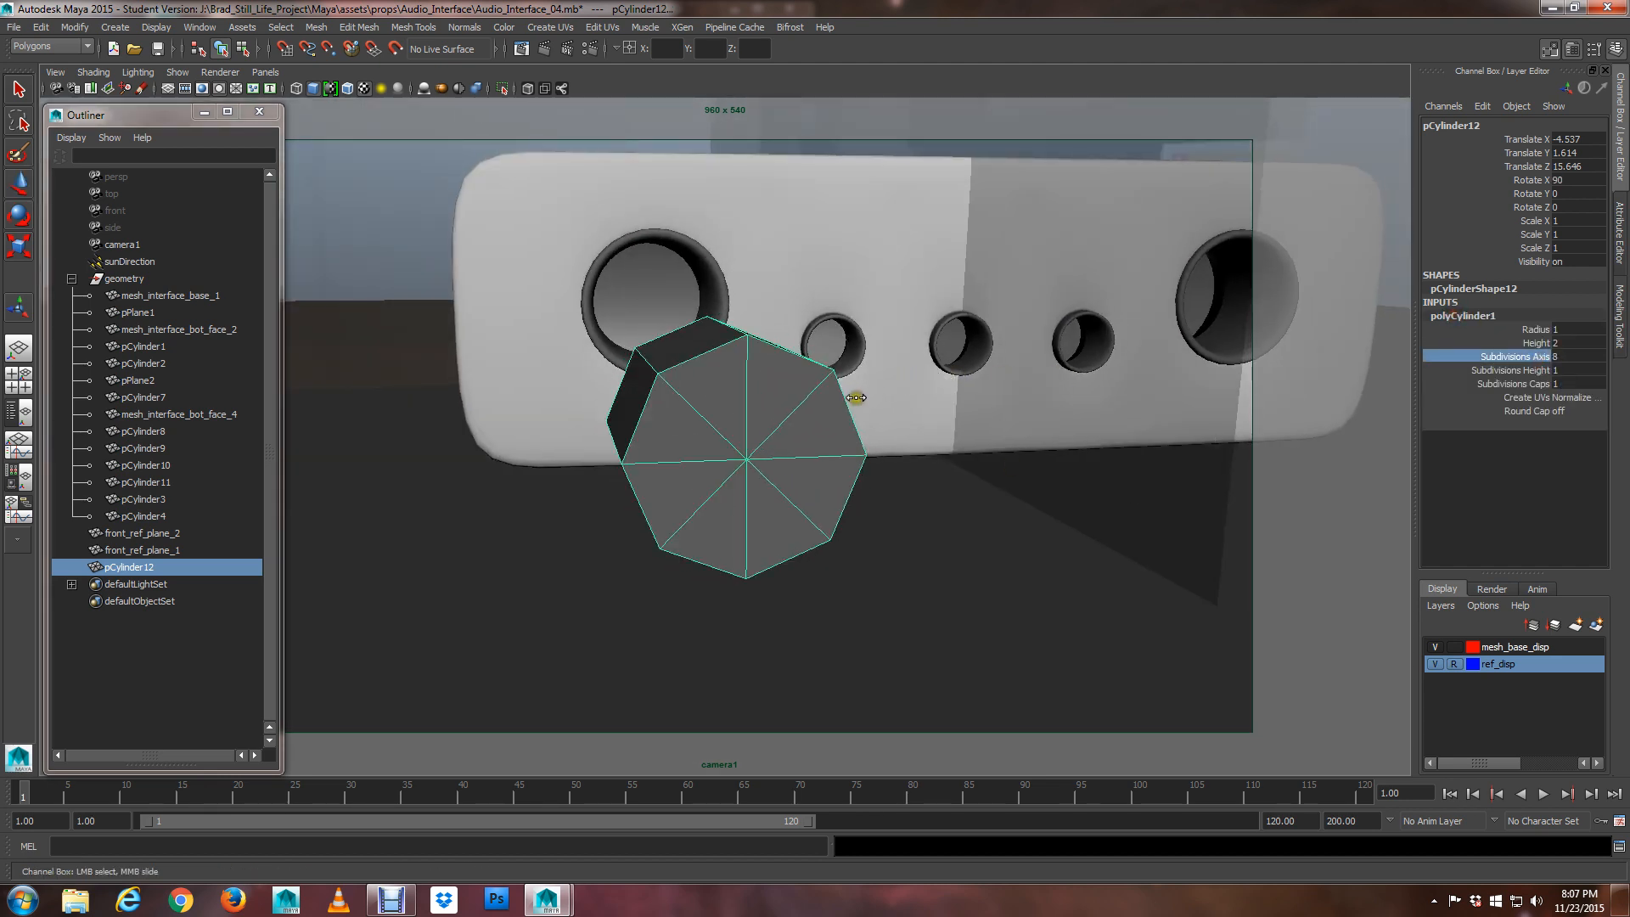
{"action": "key", "text": "w"}
Insert one edge loop close to each end of the cylinder with the Insert Edge Loop Tool, then reselect it as an object
{"action": "left_click_drag", "start_coordinate": [862, 399], "coordinate": [976, 459], "text": "alt"}
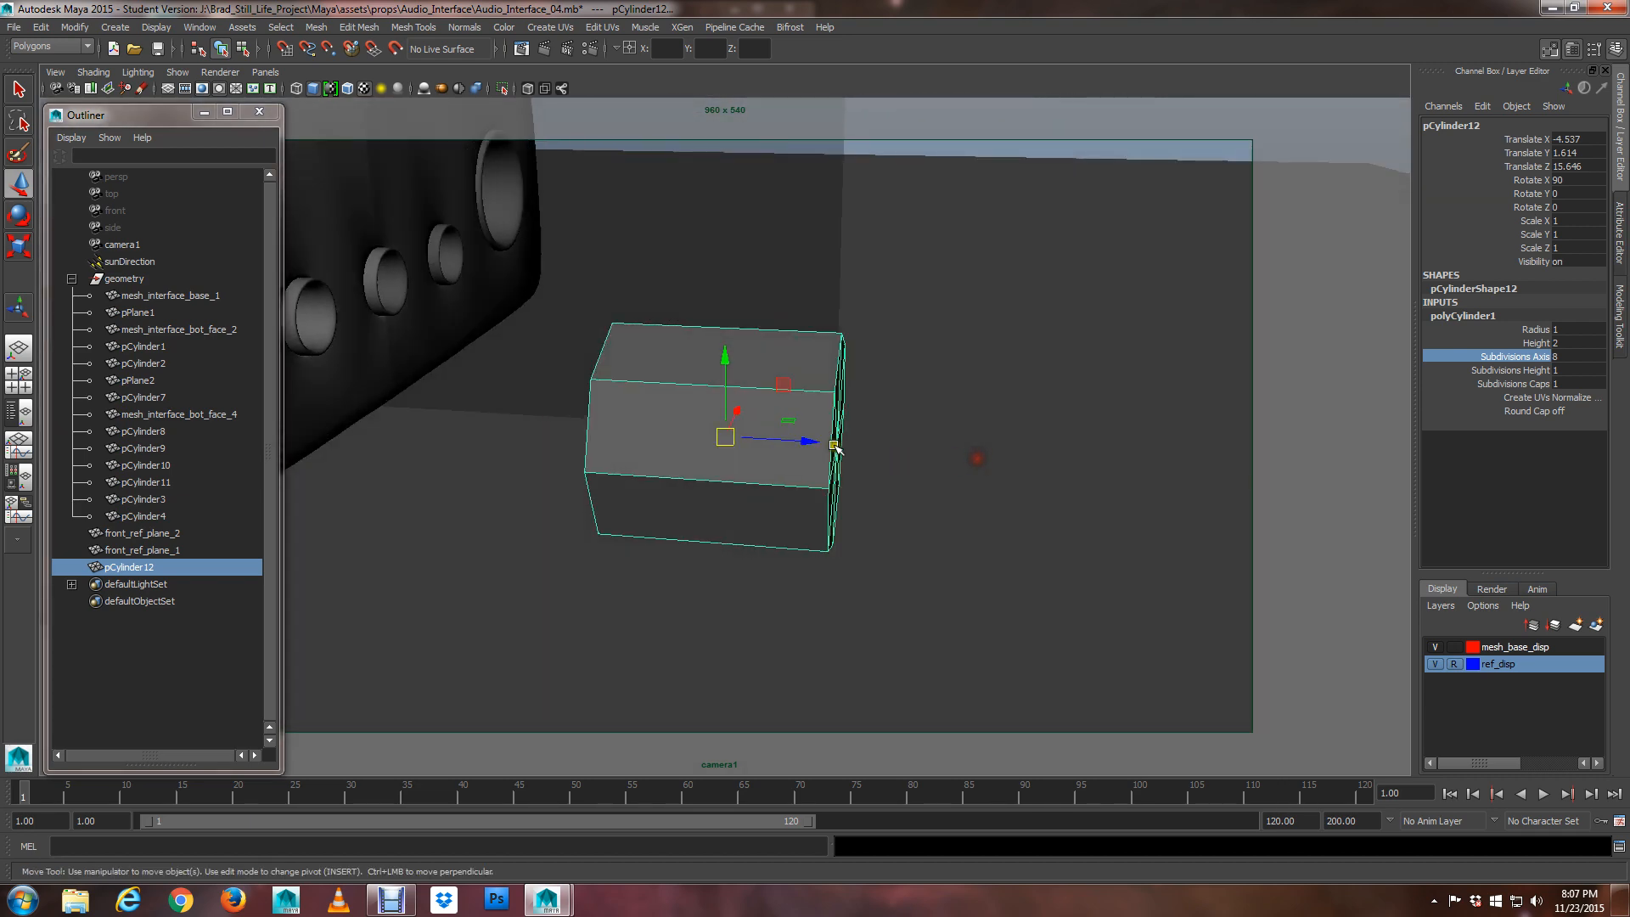
{"action": "left_click_drag", "start_coordinate": [469, 432], "coordinate": [915, 391]}
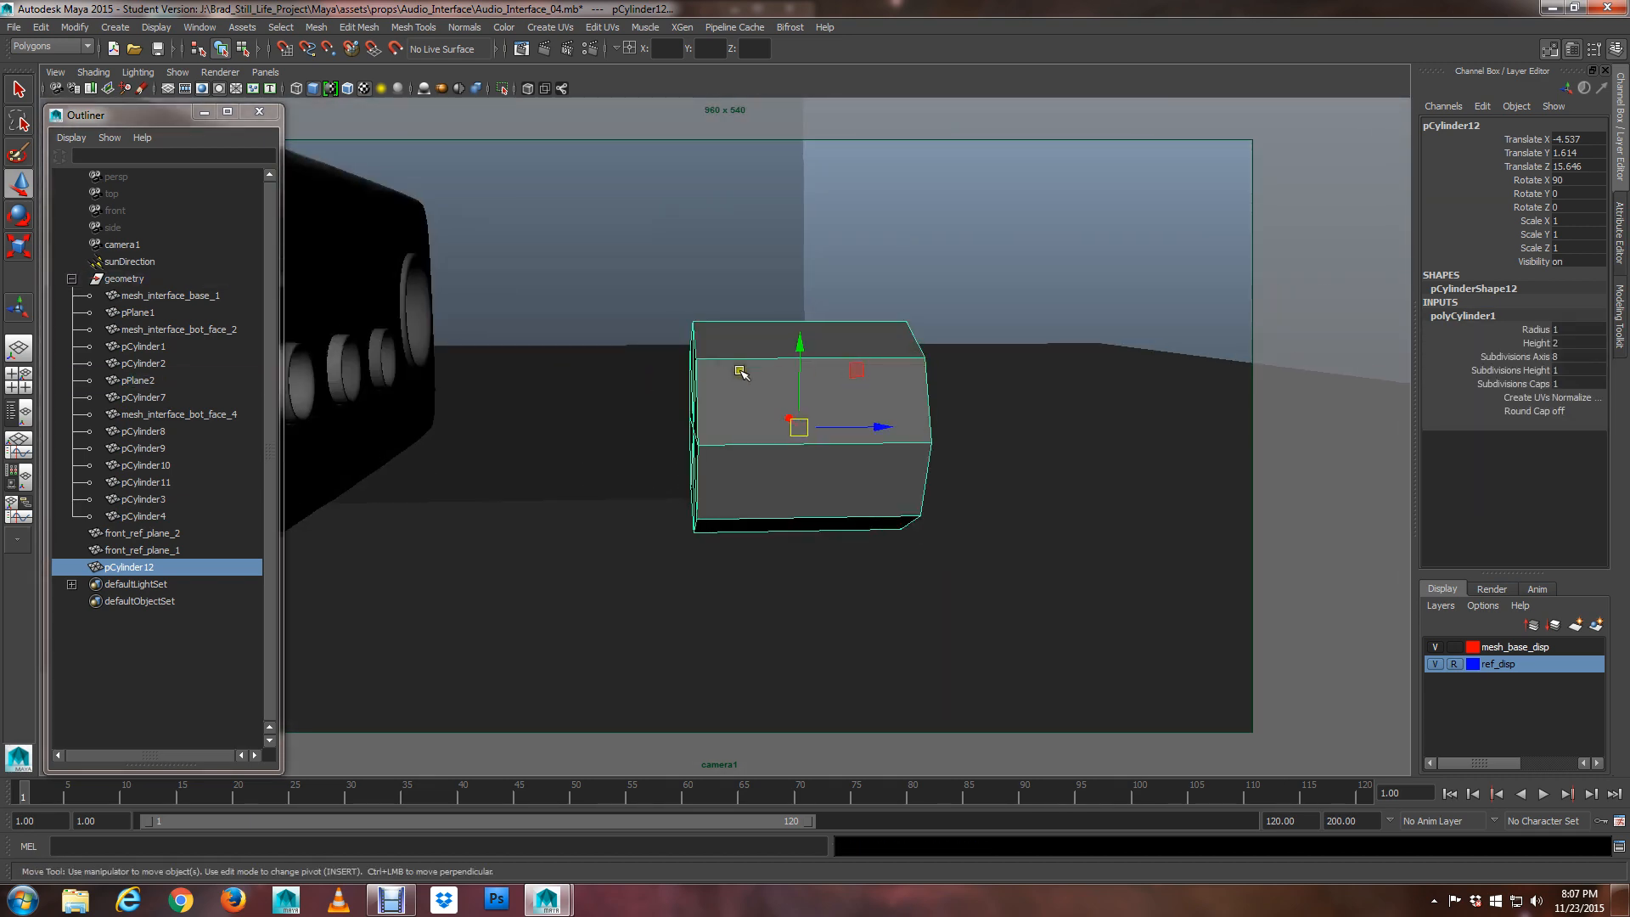
{"action": "left_click_drag", "start_coordinate": [739, 371], "coordinate": [734, 388], "text": "alt"}
{"action": "key", "text": "space"}
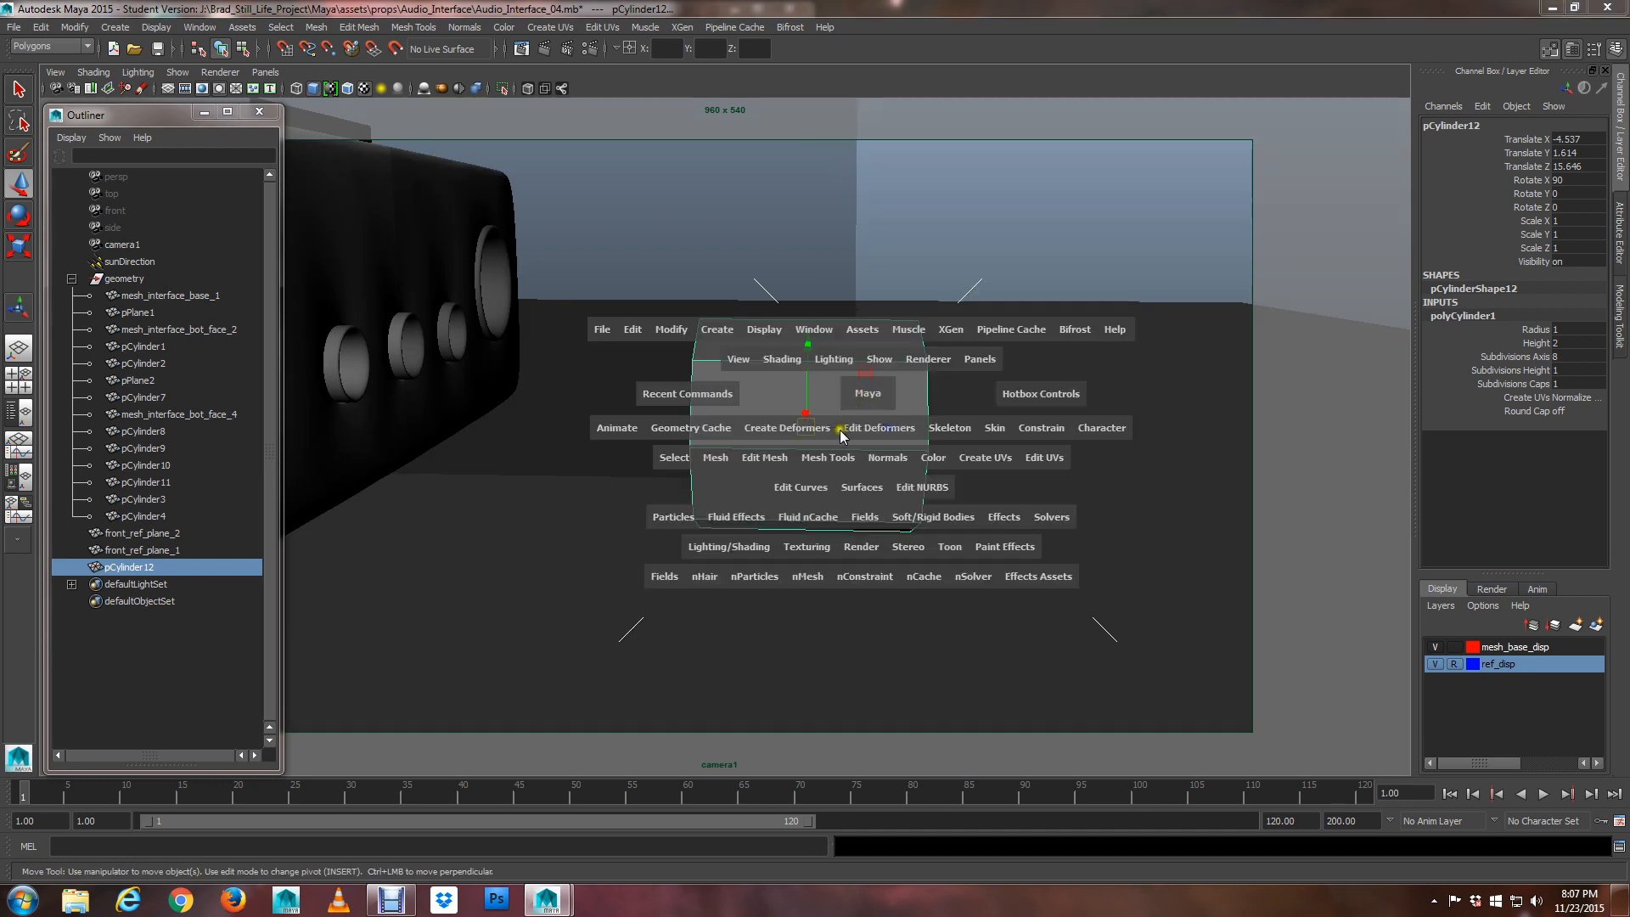
{"action": "left_click", "coordinate": [781, 459]}
{"action": "left_click_drag", "start_coordinate": [780, 456], "coordinate": [776, 388]}
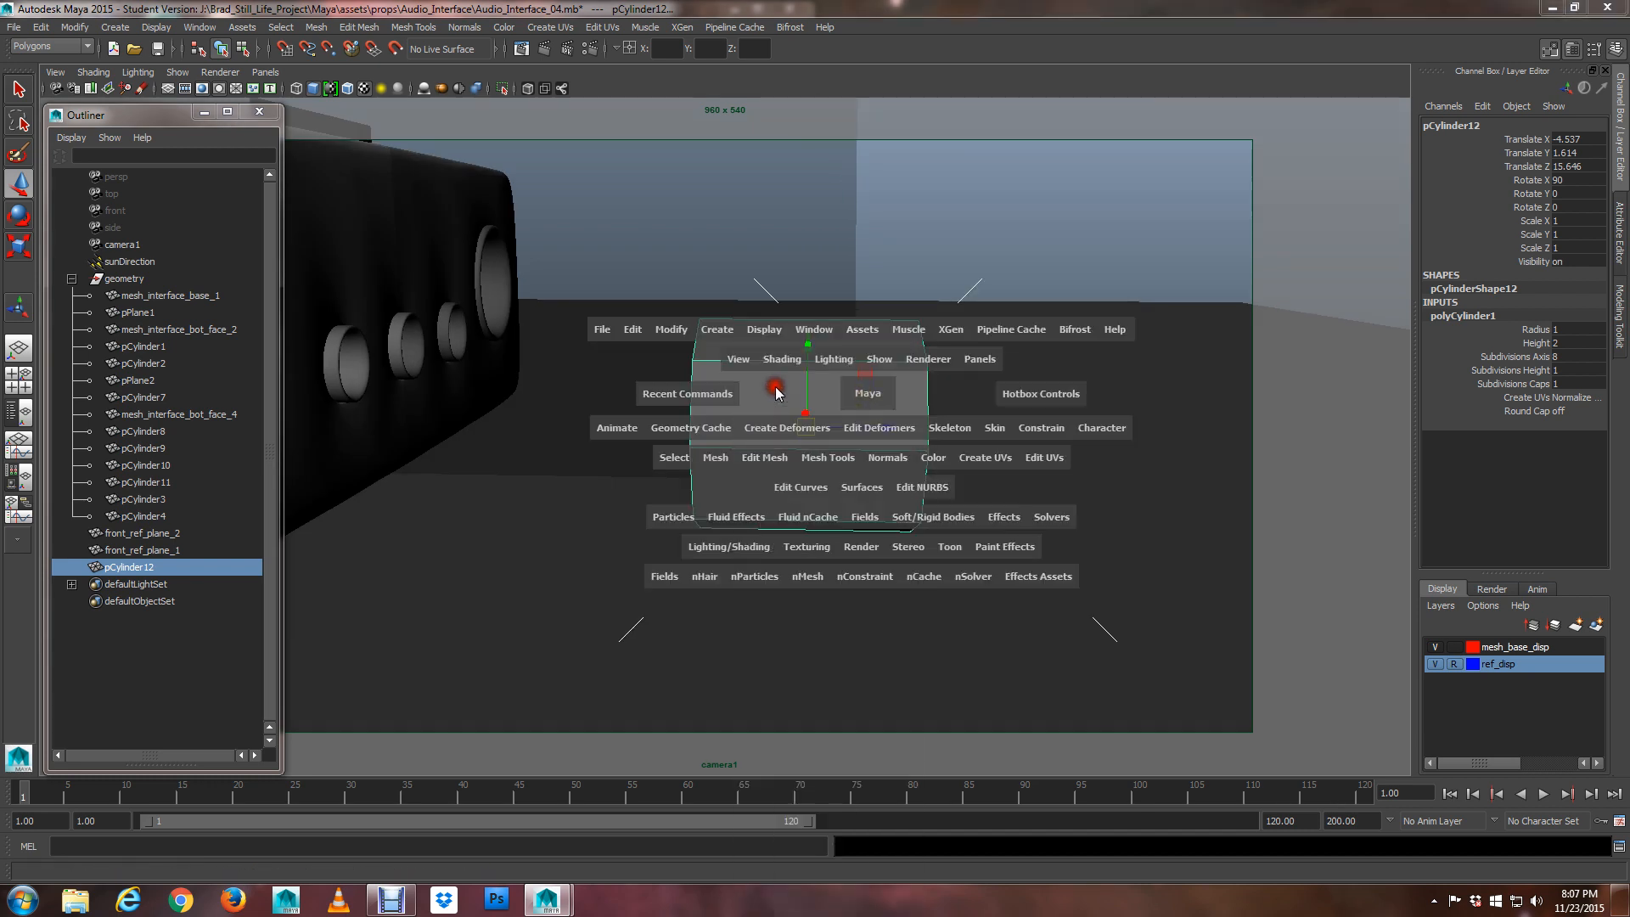
{"action": "left_click_drag", "start_coordinate": [837, 462], "coordinate": [859, 663]}
{"action": "left_click_drag", "start_coordinate": [715, 455], "coordinate": [696, 450]}
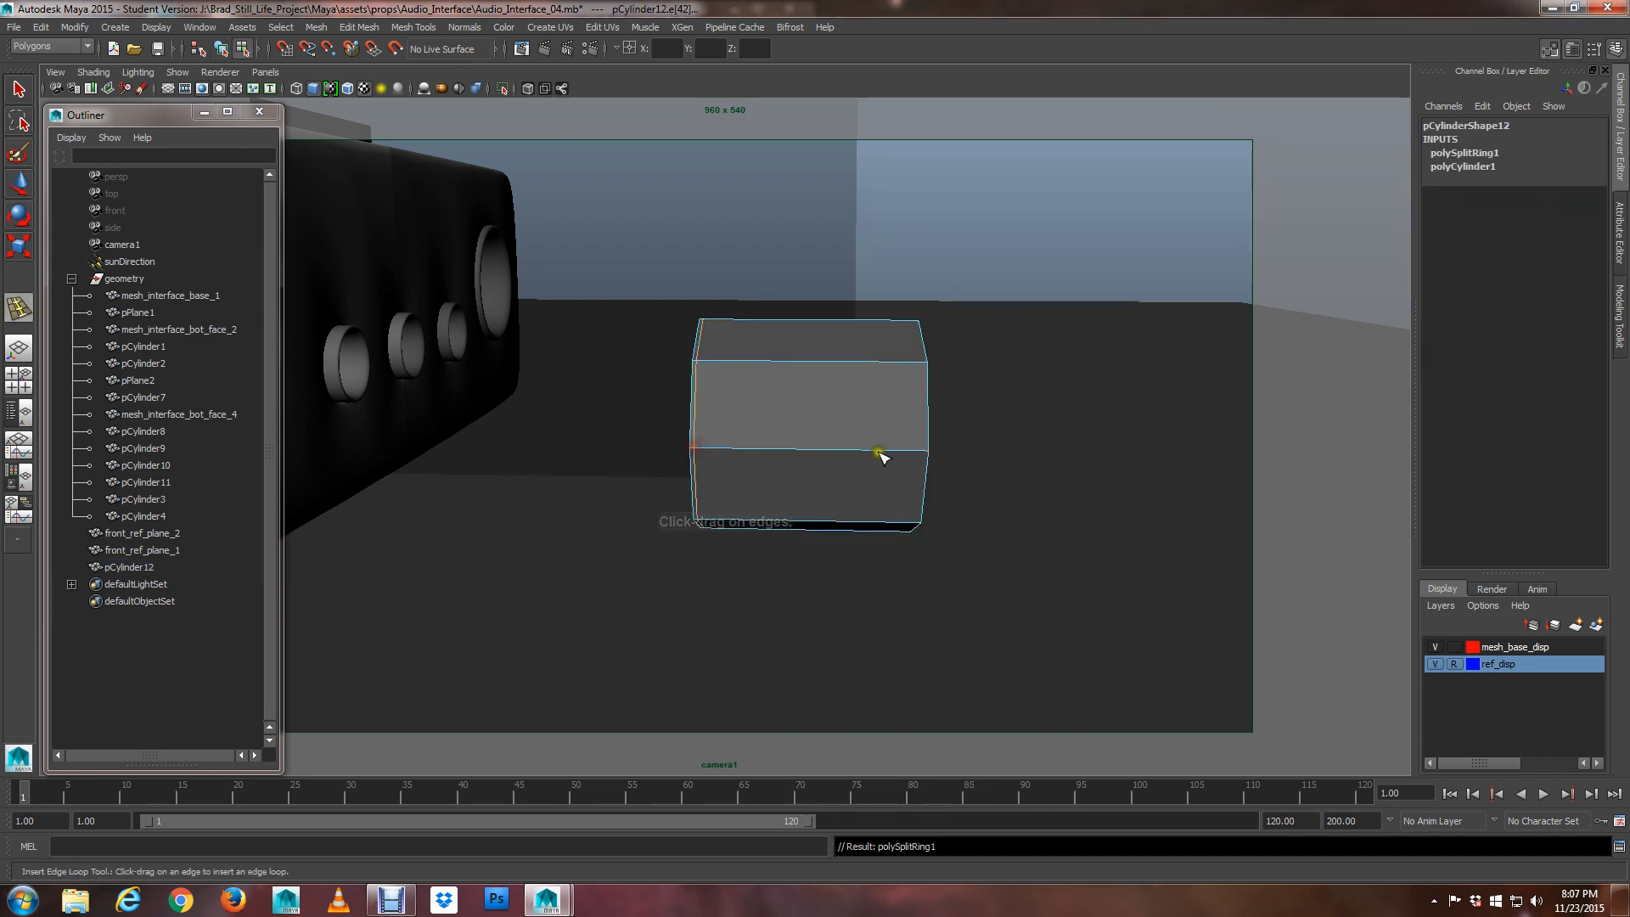
{"action": "left_click_drag", "start_coordinate": [921, 451], "coordinate": [922, 451]}
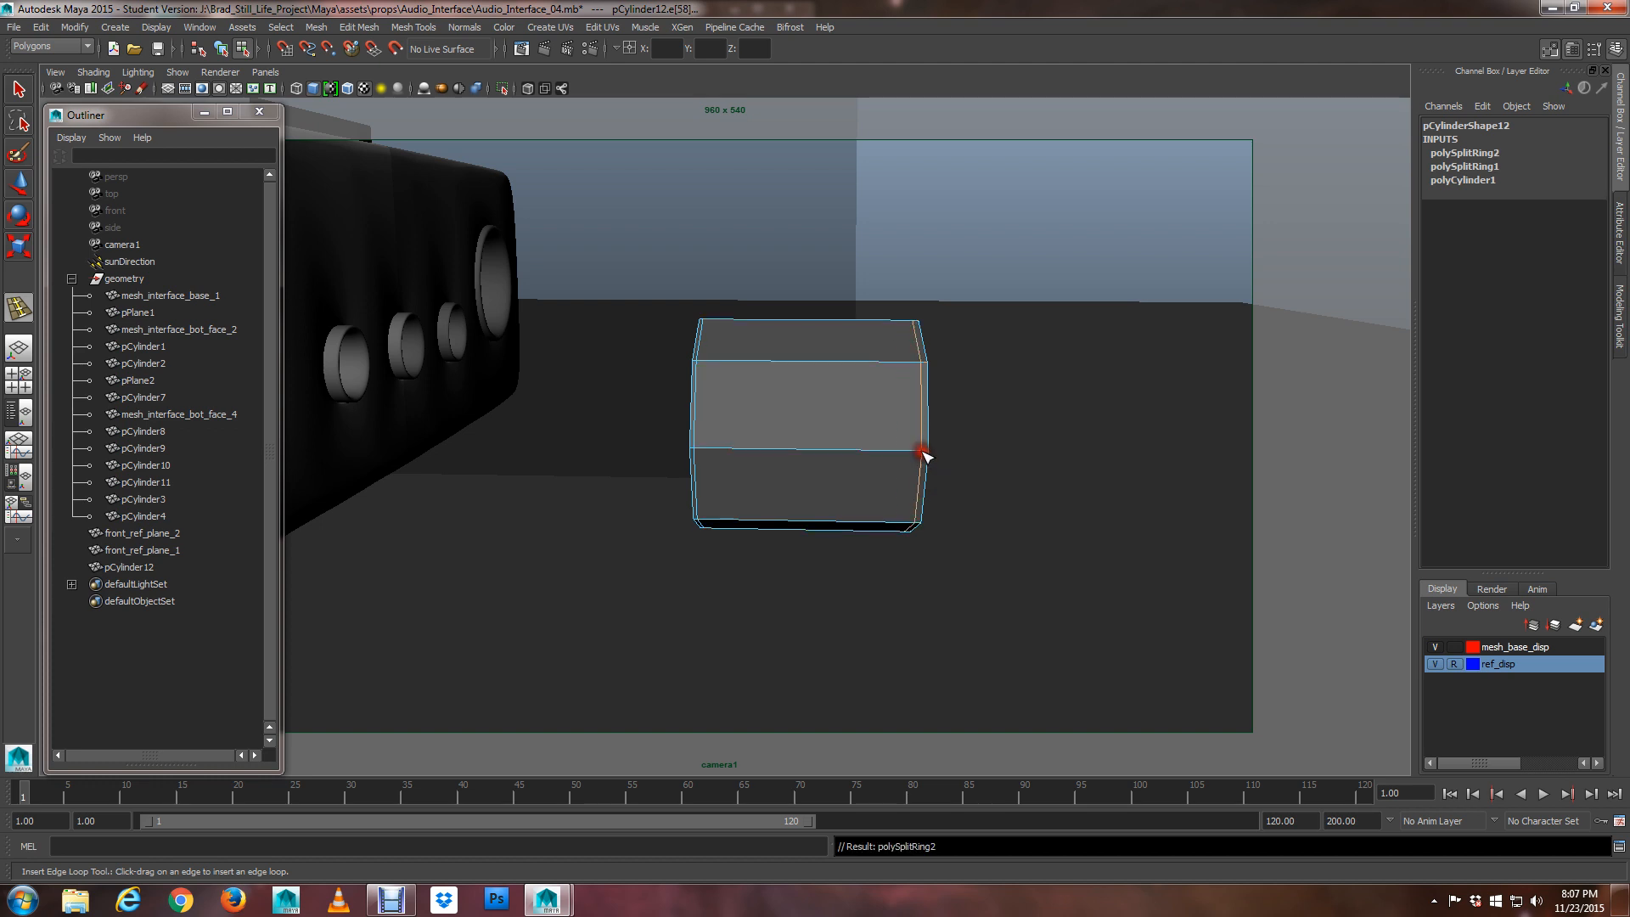
{"action": "key", "text": "w"}
{"action": "right_click_drag", "start_coordinate": [892, 368], "coordinate": [952, 347]}
{"action": "left_click", "coordinate": [873, 378]}
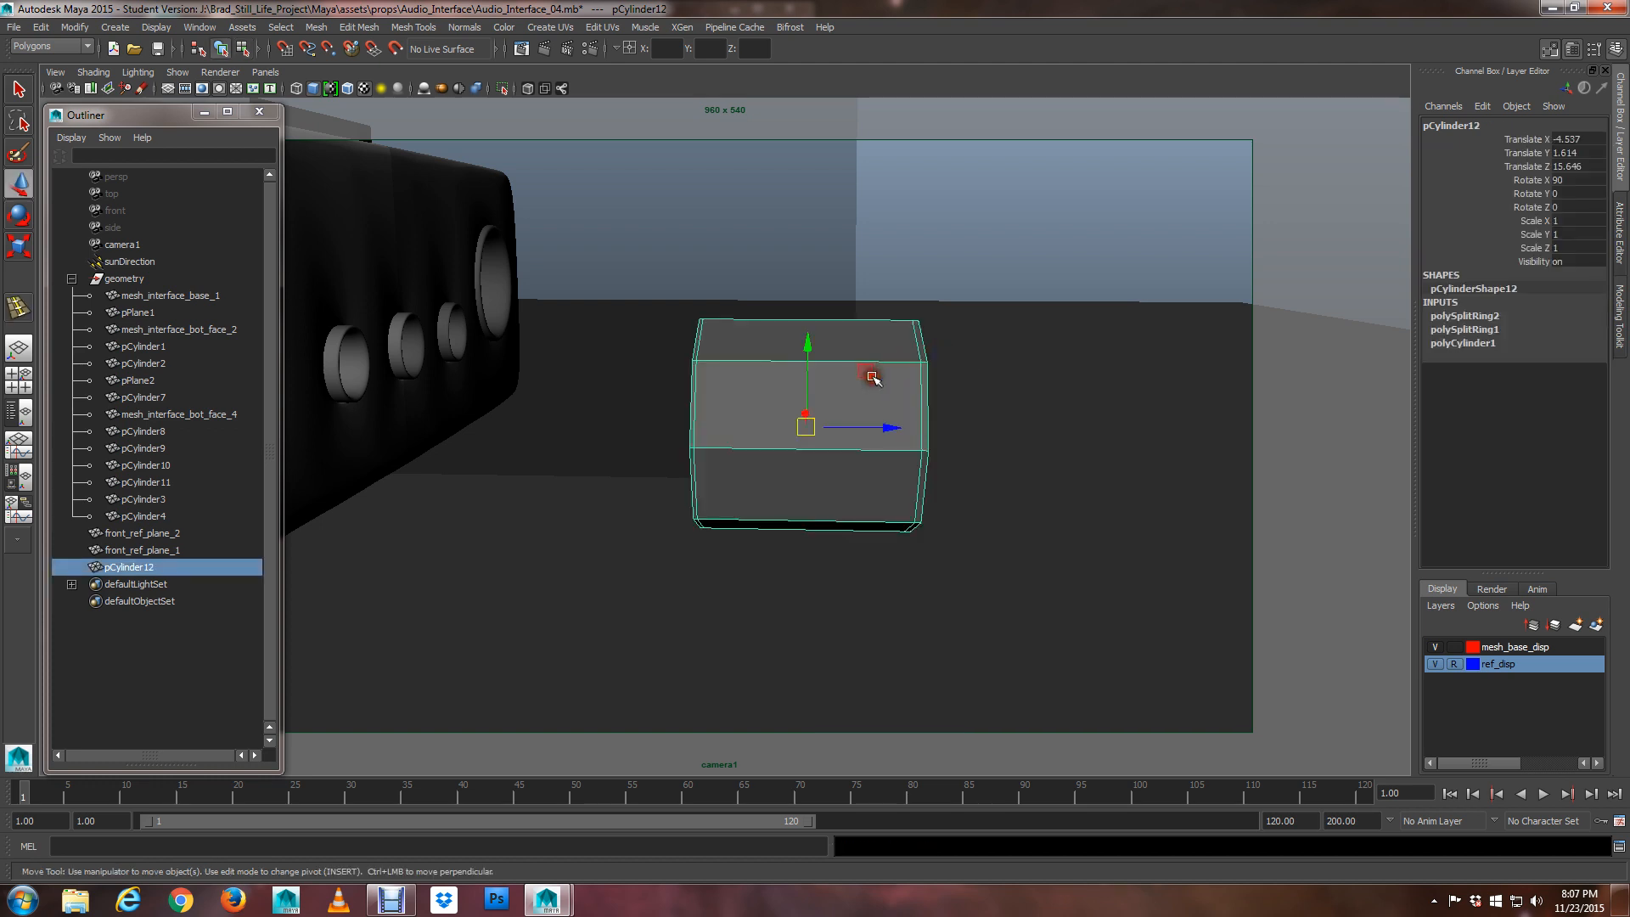
Flatten the cylinder to a Scale Y of about 0.324 and move it toward the front face to about Translate Z 11.556
{"action": "key", "text": "r"}
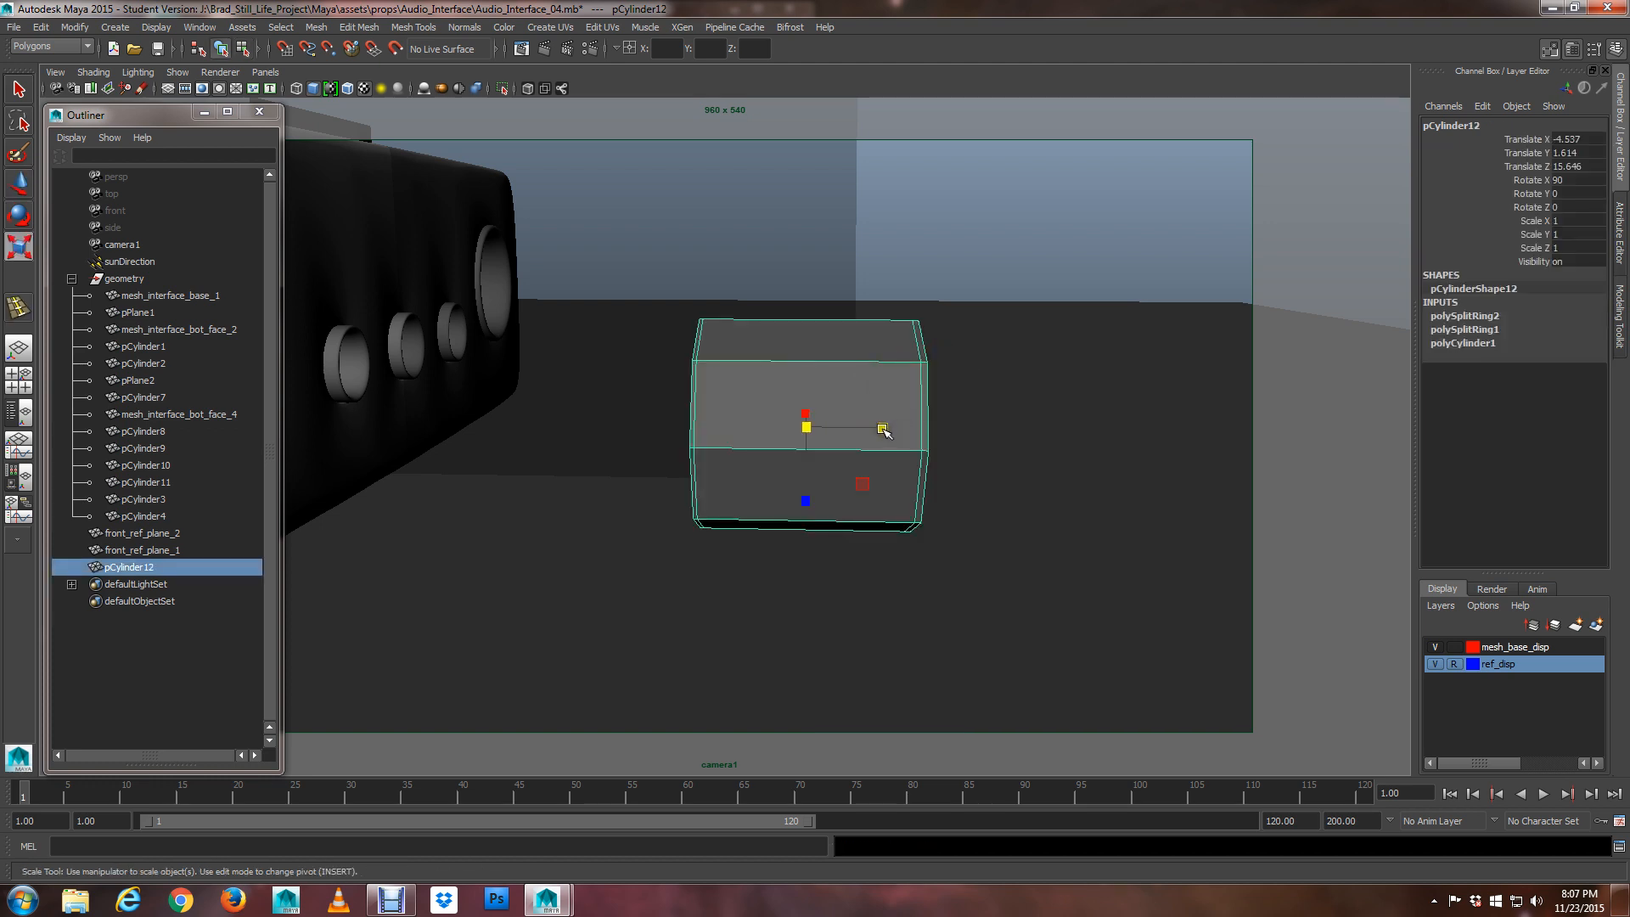
{"action": "left_click_drag", "start_coordinate": [879, 390], "coordinate": [470, 419], "text": "alt"}
{"action": "key", "text": "w"}
{"action": "scroll", "coordinate": [472, 422], "scroll_direction": "down", "scroll_amount": 2}
{"action": "middle_click_drag", "start_coordinate": [486, 429], "coordinate": [751, 447], "text": "alt"}
{"action": "scroll", "coordinate": [752, 447], "scroll_direction": "up", "scroll_amount": 1}
{"action": "scroll", "coordinate": [751, 448], "scroll_direction": "up", "scroll_amount": 1}
{"action": "key", "text": "e"}
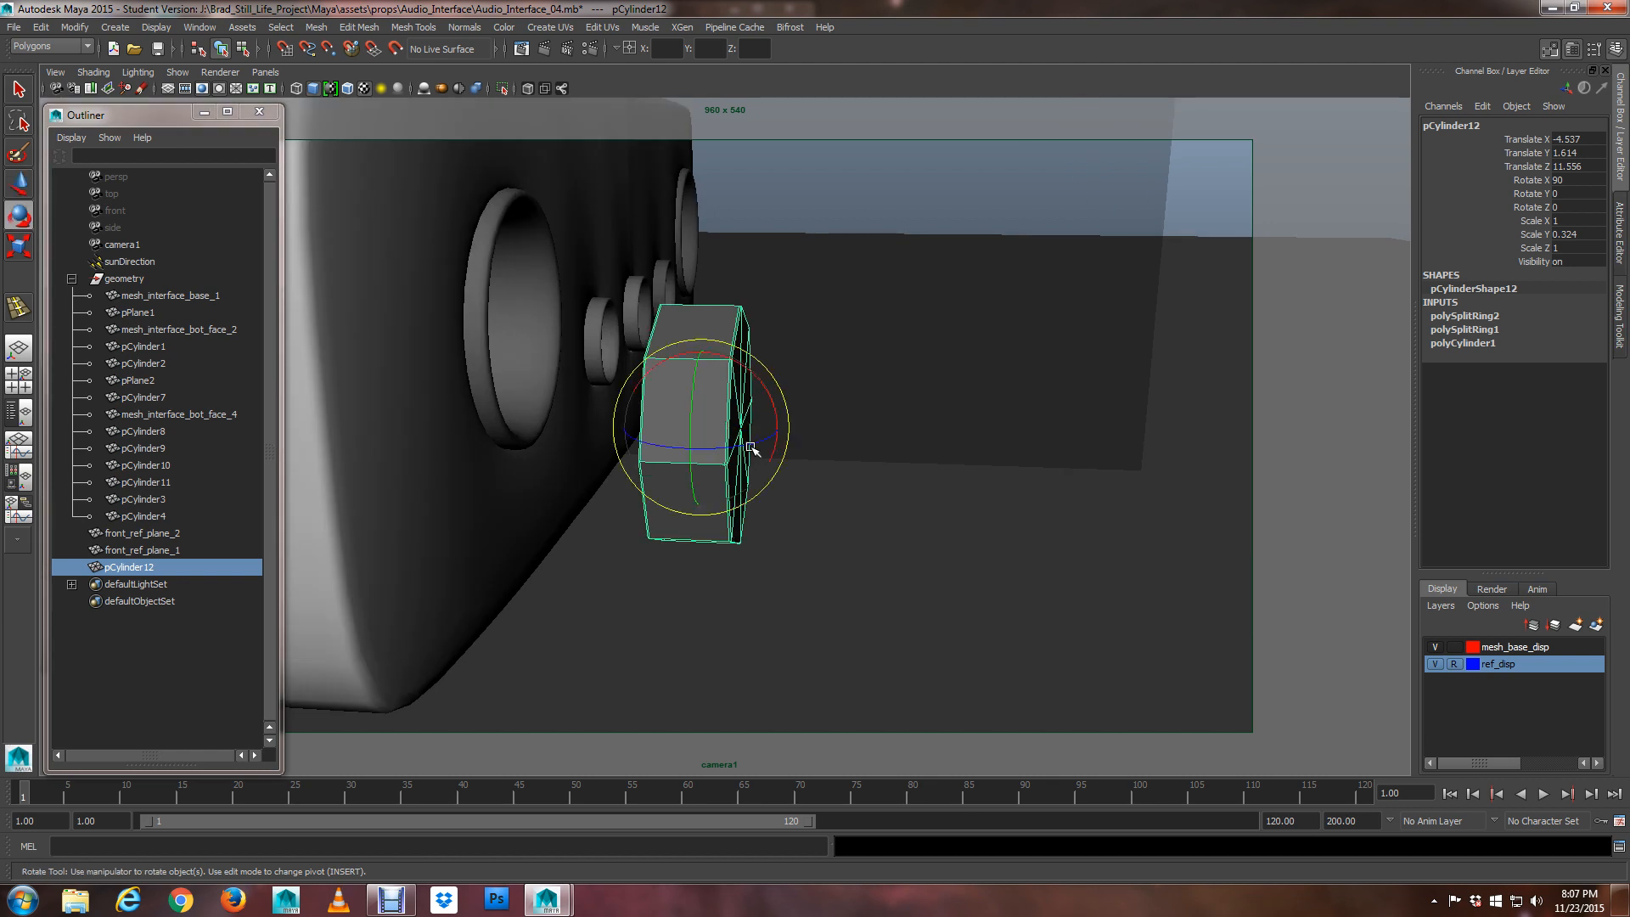
Move the flattened cylinder into the left large jack hole, at about Translate Y 2.46 and Translate Z 9.47
{"action": "left_click_drag", "start_coordinate": [750, 448], "coordinate": [640, 465], "text": "alt"}
{"action": "key", "text": "w"}
{"action": "left_click_drag", "start_coordinate": [794, 378], "coordinate": [793, 291]}
{"action": "left_click_drag", "start_coordinate": [793, 290], "coordinate": [763, 245], "text": "alt"}
{"action": "left_click_drag", "start_coordinate": [845, 338], "coordinate": [599, 376], "text": "alt"}
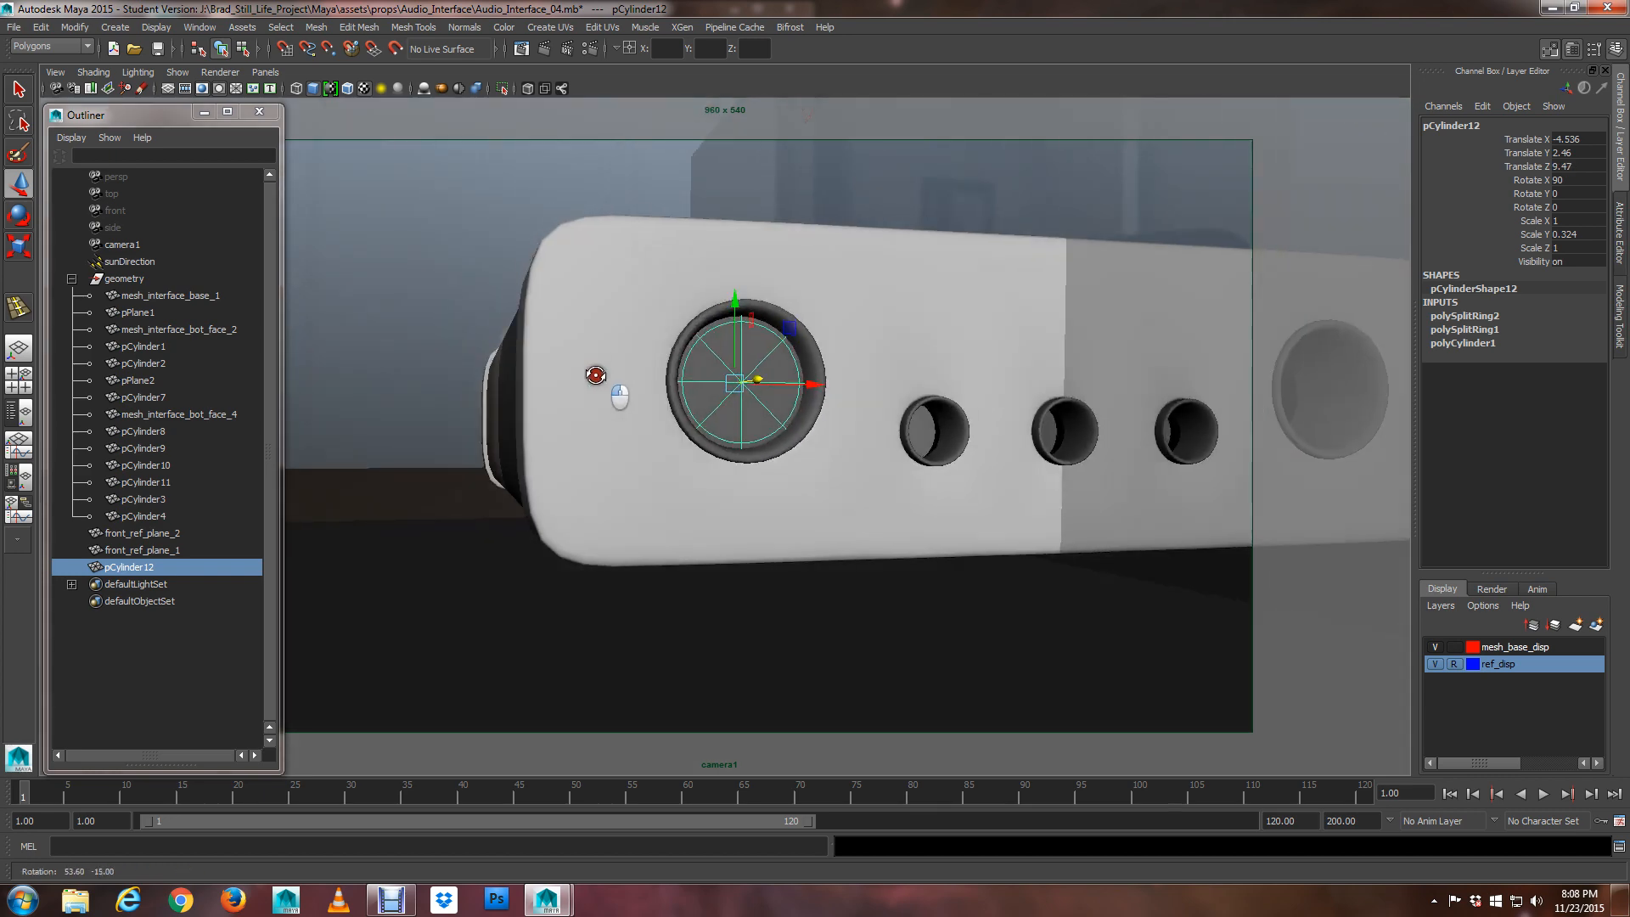
Scale the disc down uniformly to about 0.879 in X and Z, and bring it forward in its hole to about Translate Z 9.747
{"action": "right_click_drag", "start_coordinate": [598, 376], "coordinate": [806, 411], "text": "alt"}
{"action": "middle_click_drag", "start_coordinate": [703, 471], "coordinate": [779, 420], "text": "alt"}
{"action": "key", "text": "r"}
{"action": "left_click_drag", "start_coordinate": [805, 304], "coordinate": [774, 238], "text": "alt"}
{"action": "left_click_drag", "start_coordinate": [763, 172], "coordinate": [727, 345]}
{"action": "key", "text": "w"}
{"action": "mouse_move", "coordinate": [810, 406]}
{"action": "left_mouse_down"}
{"action": "mouse_move", "coordinate": [772, 404]}
{"action": "mouse_move", "coordinate": [928, 408]}
{"action": "mouse_move", "coordinate": [928, 423]}
{"action": "mouse_move", "coordinate": [787, 415]}
{"action": "left_mouse_up"}
{"action": "scroll", "coordinate": [792, 415], "scroll_direction": "up", "scroll_amount": 6}
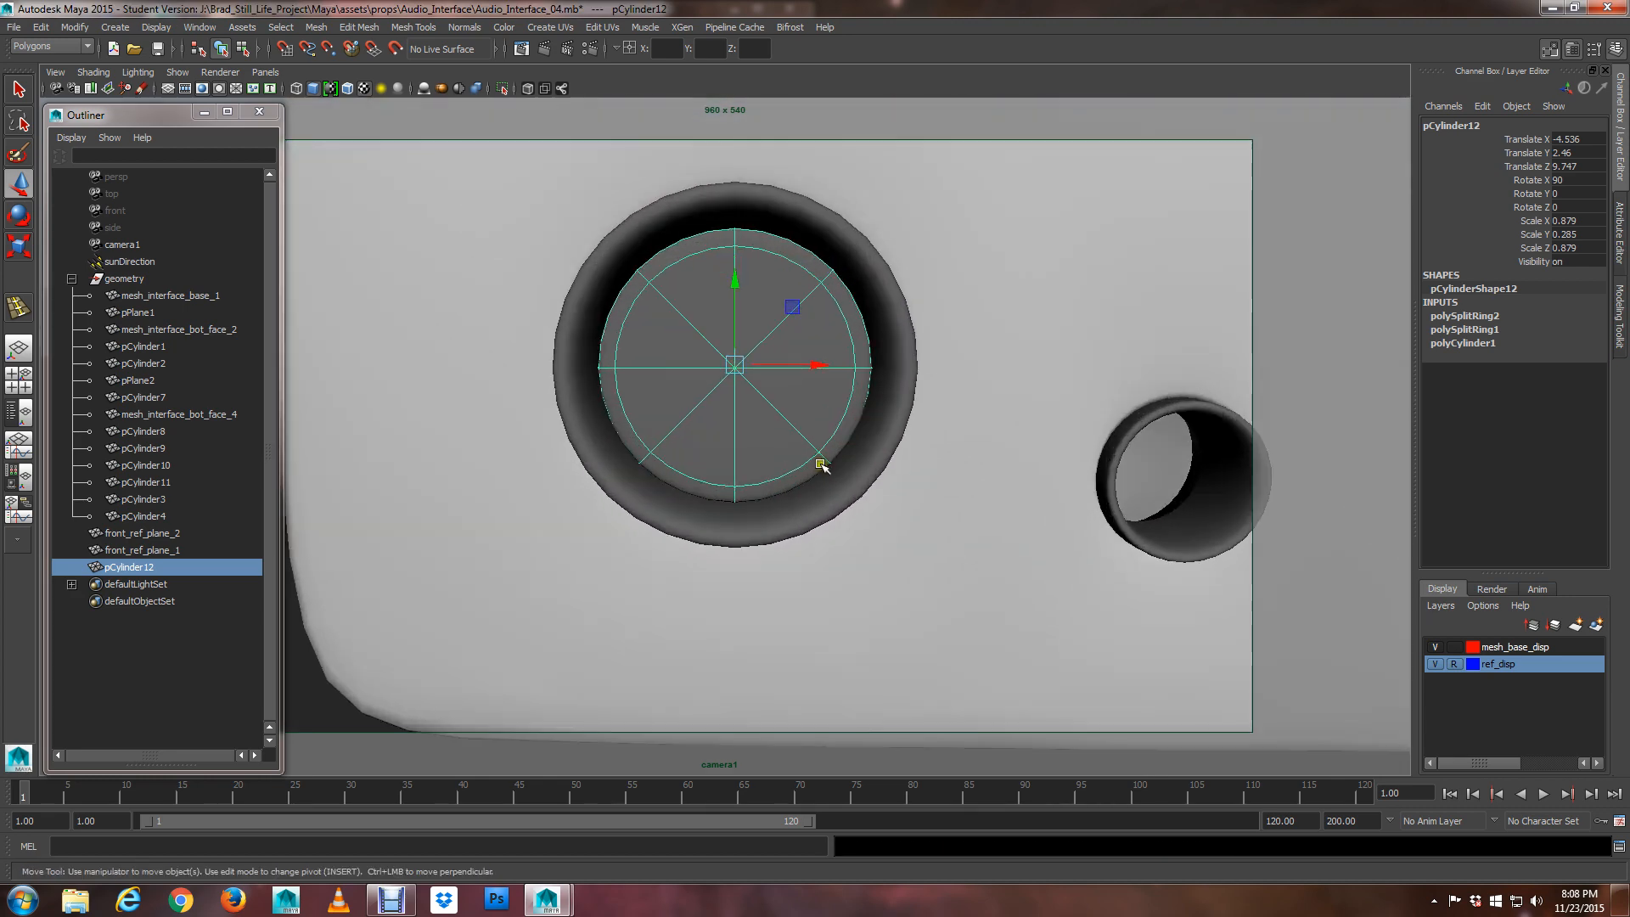
In wireframe display, duplicate the disc and move the copy along X into the opposite large jack hole, at about Translate X 4.537
{"action": "left_click_drag", "start_coordinate": [820, 464], "coordinate": [811, 466], "text": "alt"}
{"action": "middle_click_drag", "start_coordinate": [812, 466], "coordinate": [836, 398], "text": "alt"}
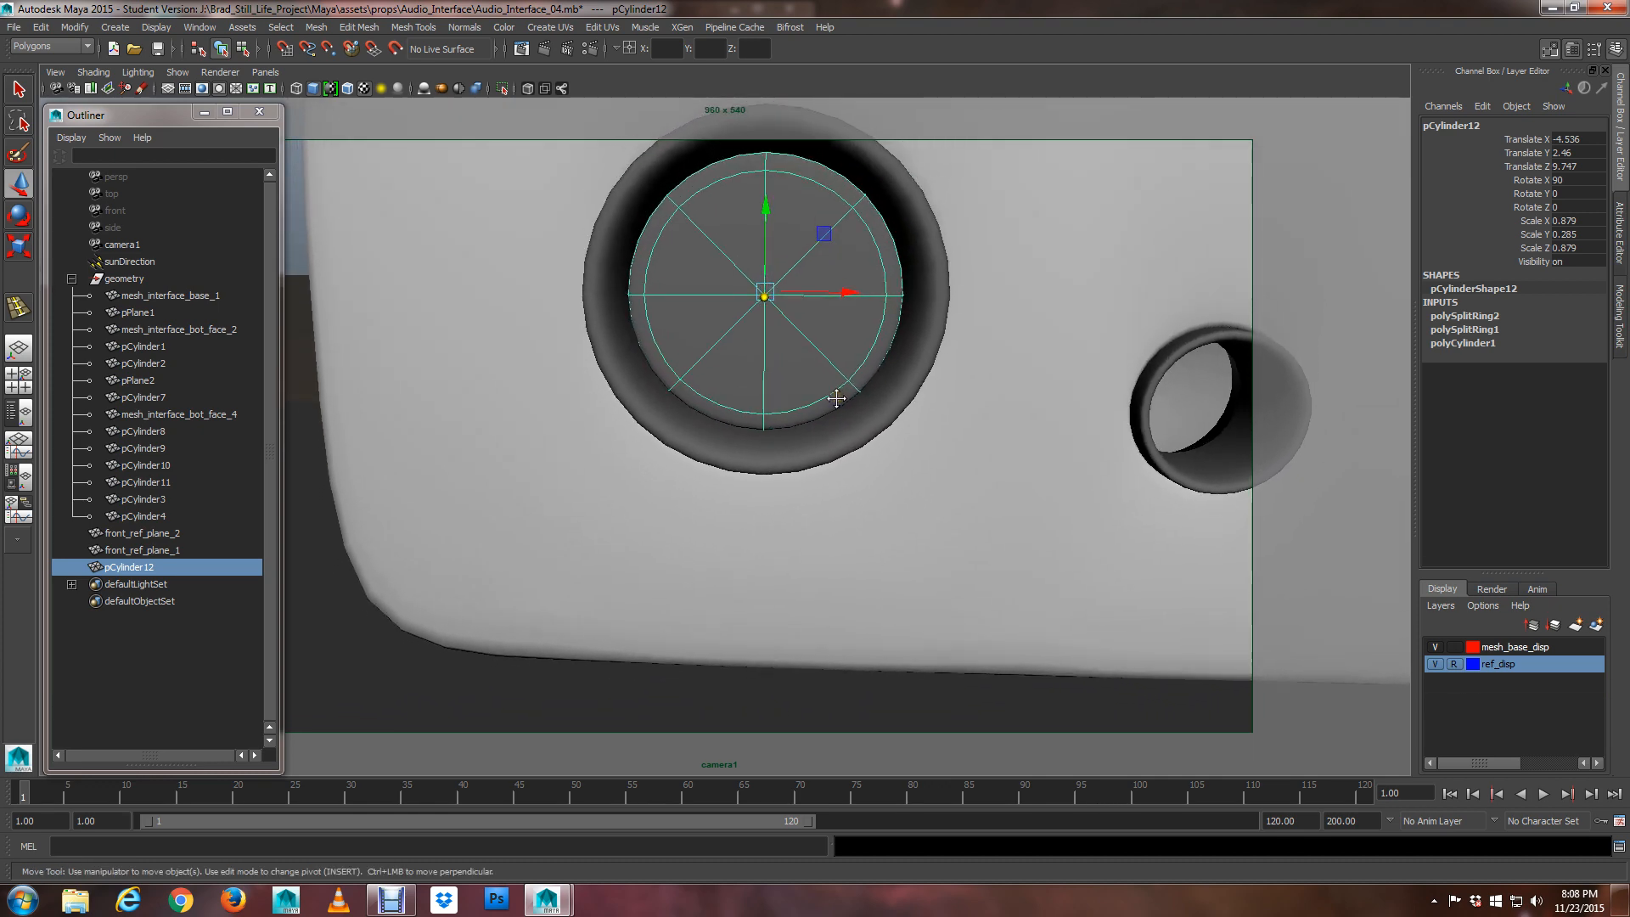
{"action": "key", "text": "4"}
{"action": "left_click_drag", "start_coordinate": [802, 337], "coordinate": [903, 481], "text": "alt"}
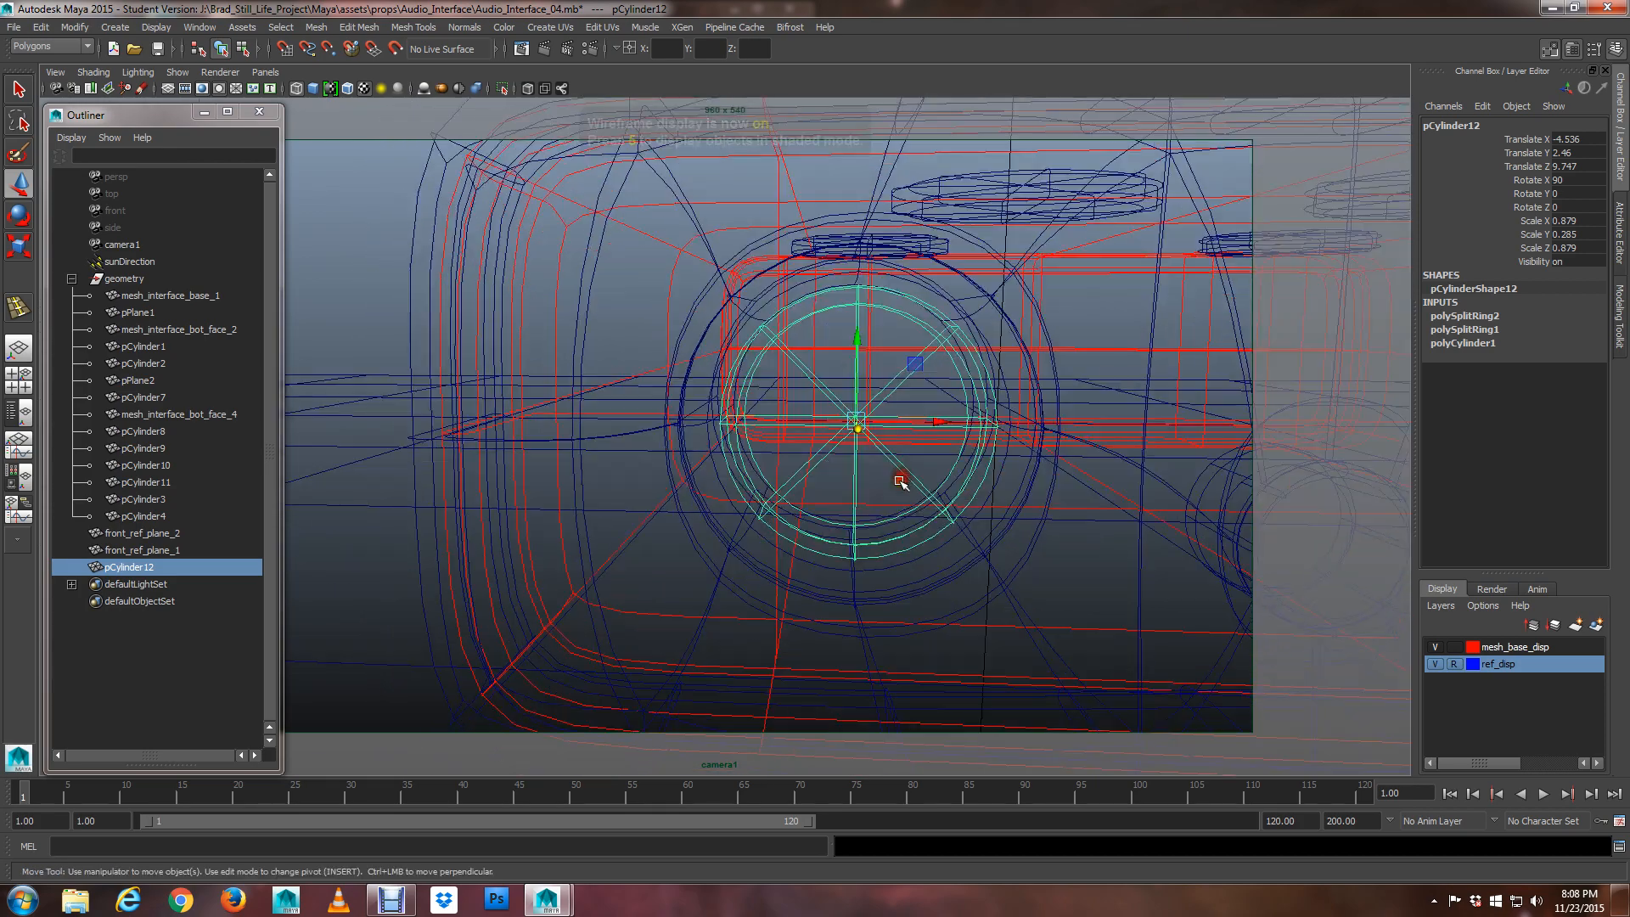
{"action": "scroll", "coordinate": [934, 485], "scroll_direction": "down", "scroll_amount": 6}
{"action": "middle_click_drag", "start_coordinate": [962, 484], "coordinate": [742, 443], "text": "alt"}
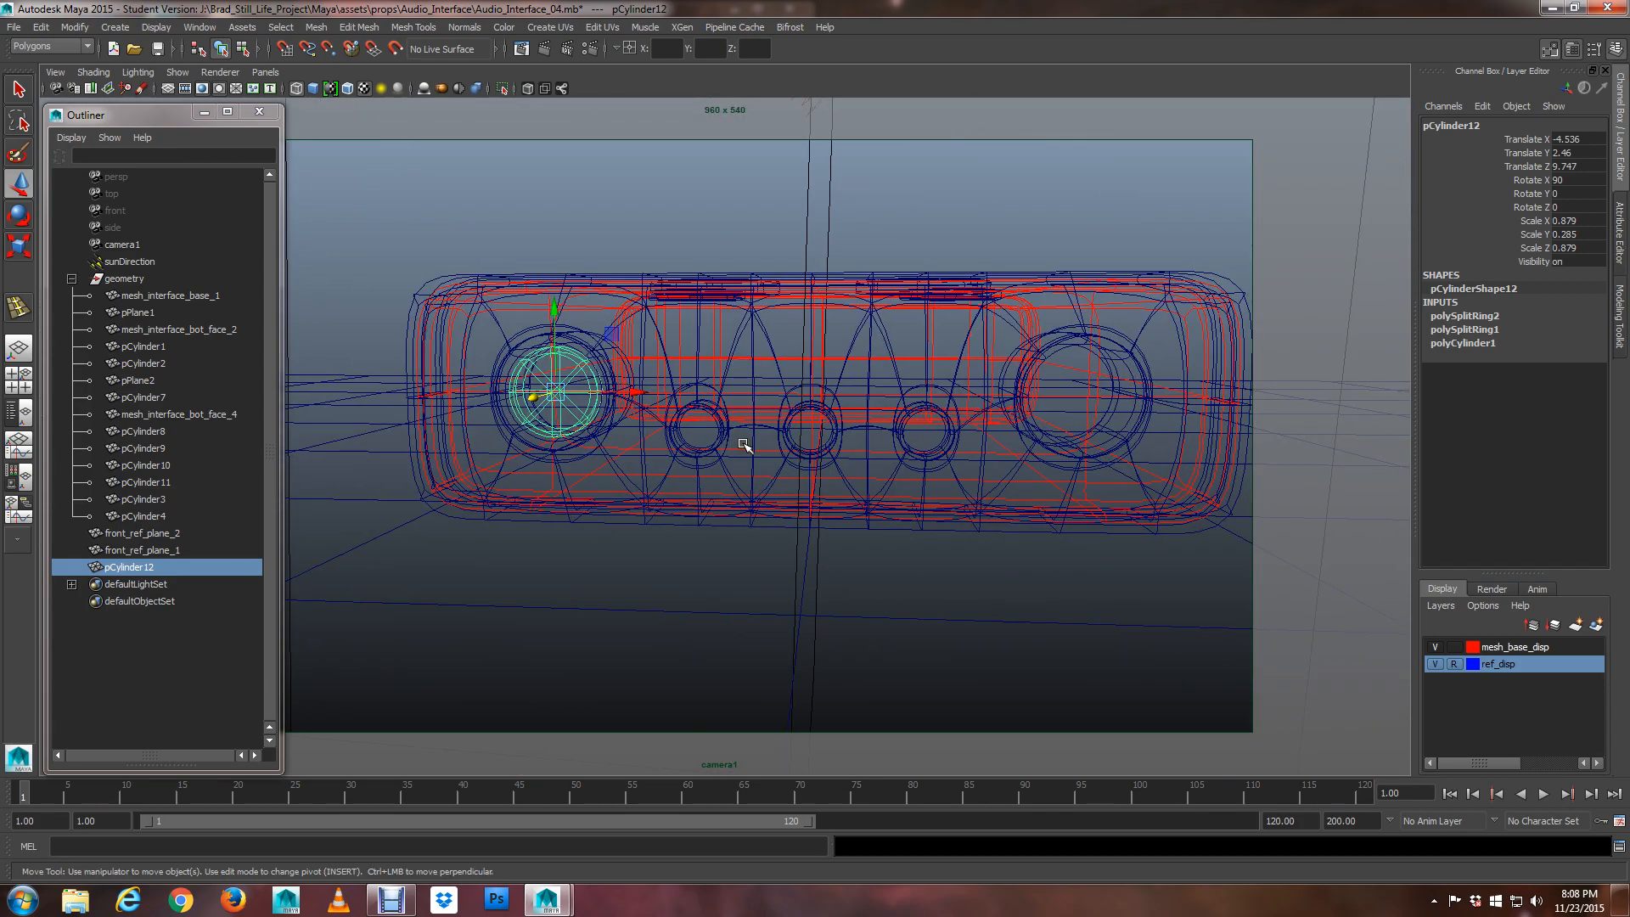
{"action": "key", "text": "ctrl+d"}
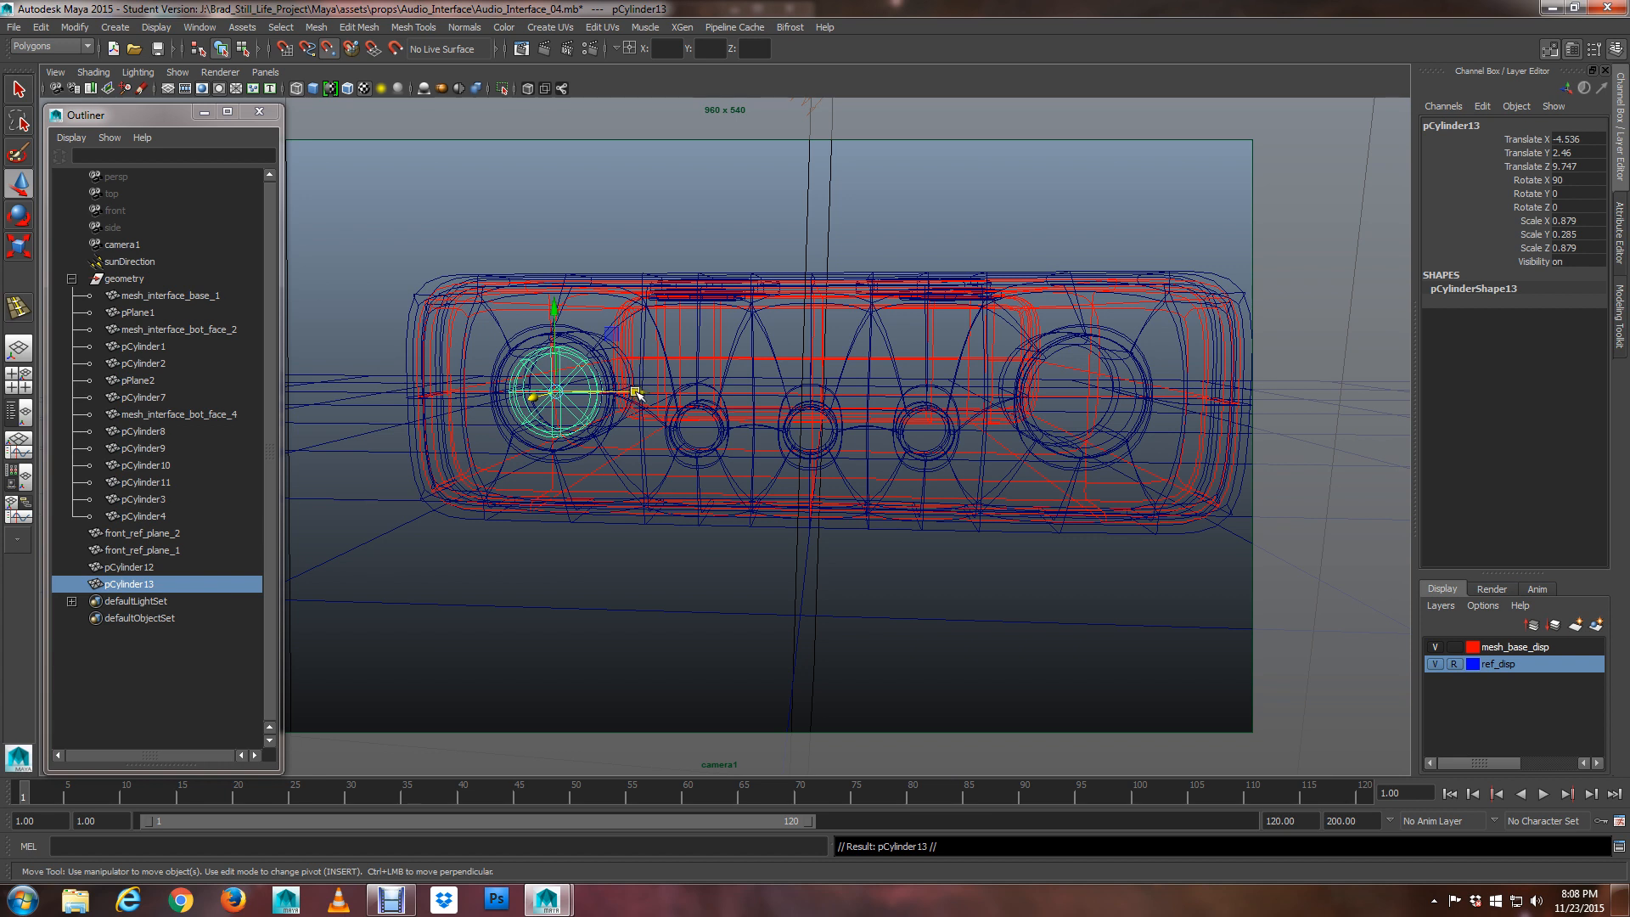
{"action": "left_click_drag", "start_coordinate": [637, 393], "coordinate": [1161, 397]}
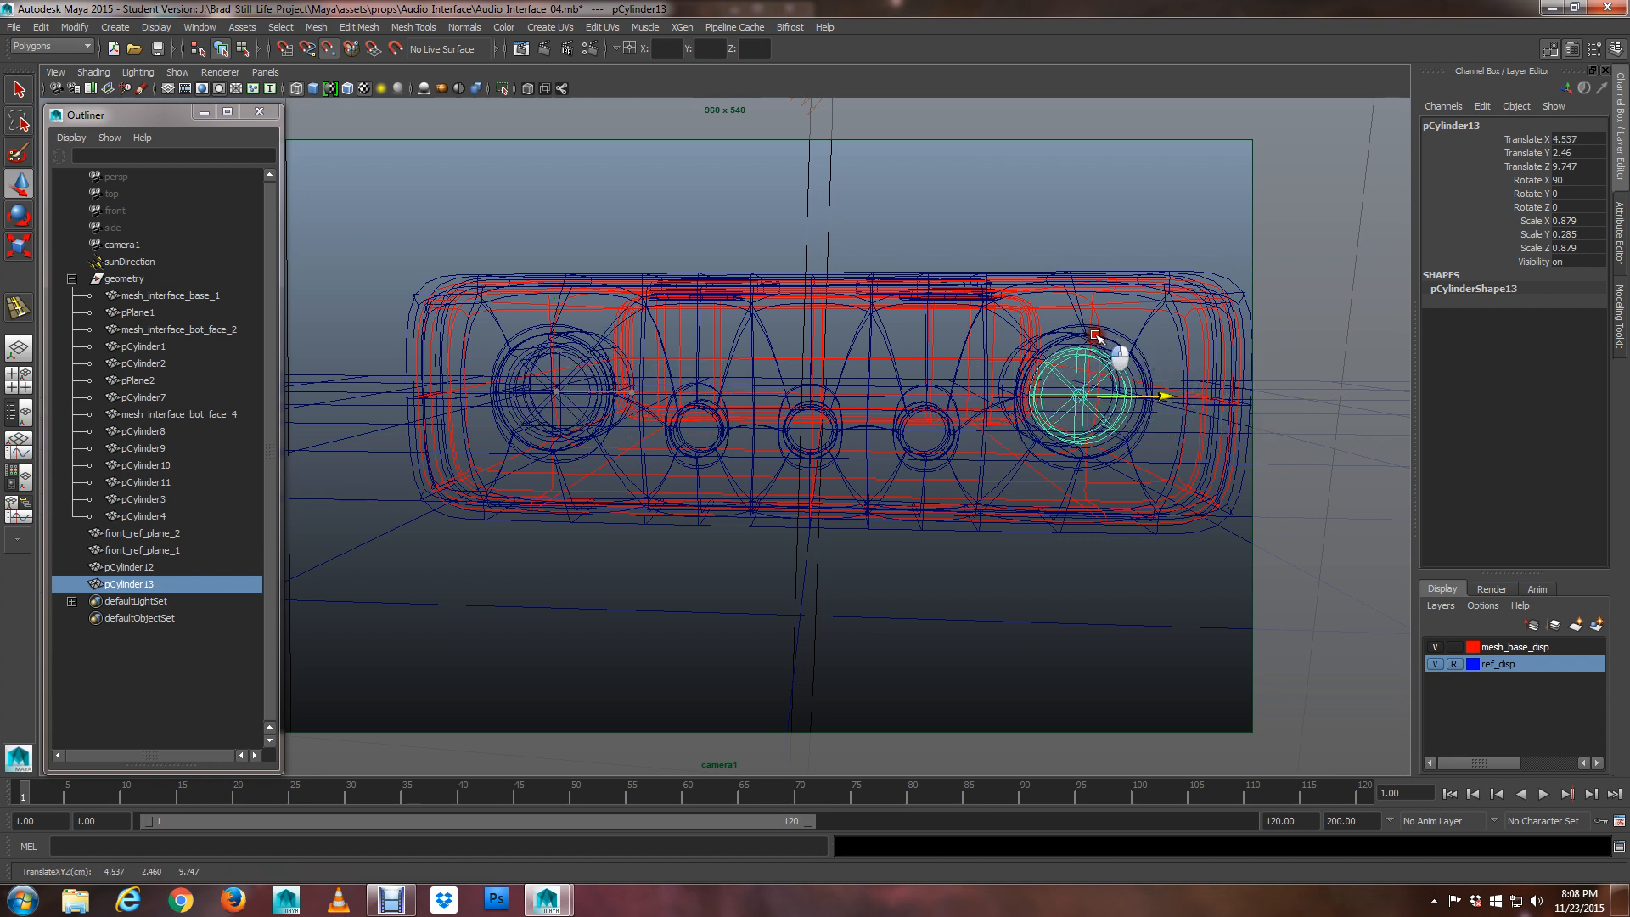
Return to shaded display and raise the duplicated disc in its hole to about Translate Y 2.5
{"action": "scroll", "coordinate": [1089, 338], "scroll_direction": "up", "scroll_amount": 5}
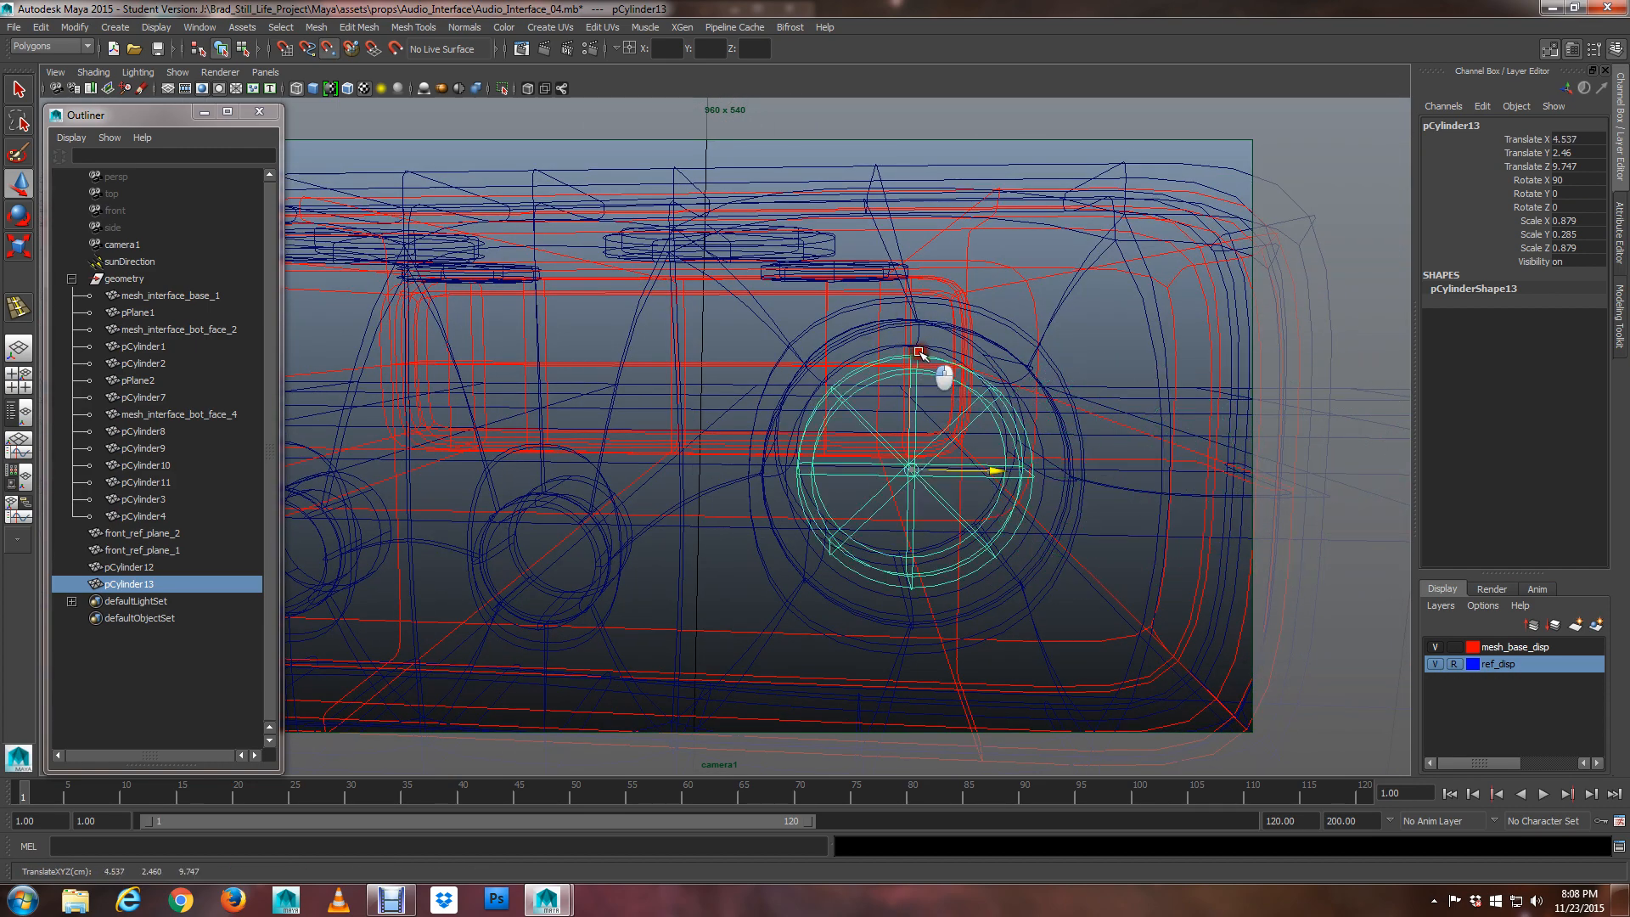
{"action": "key", "text": "5"}
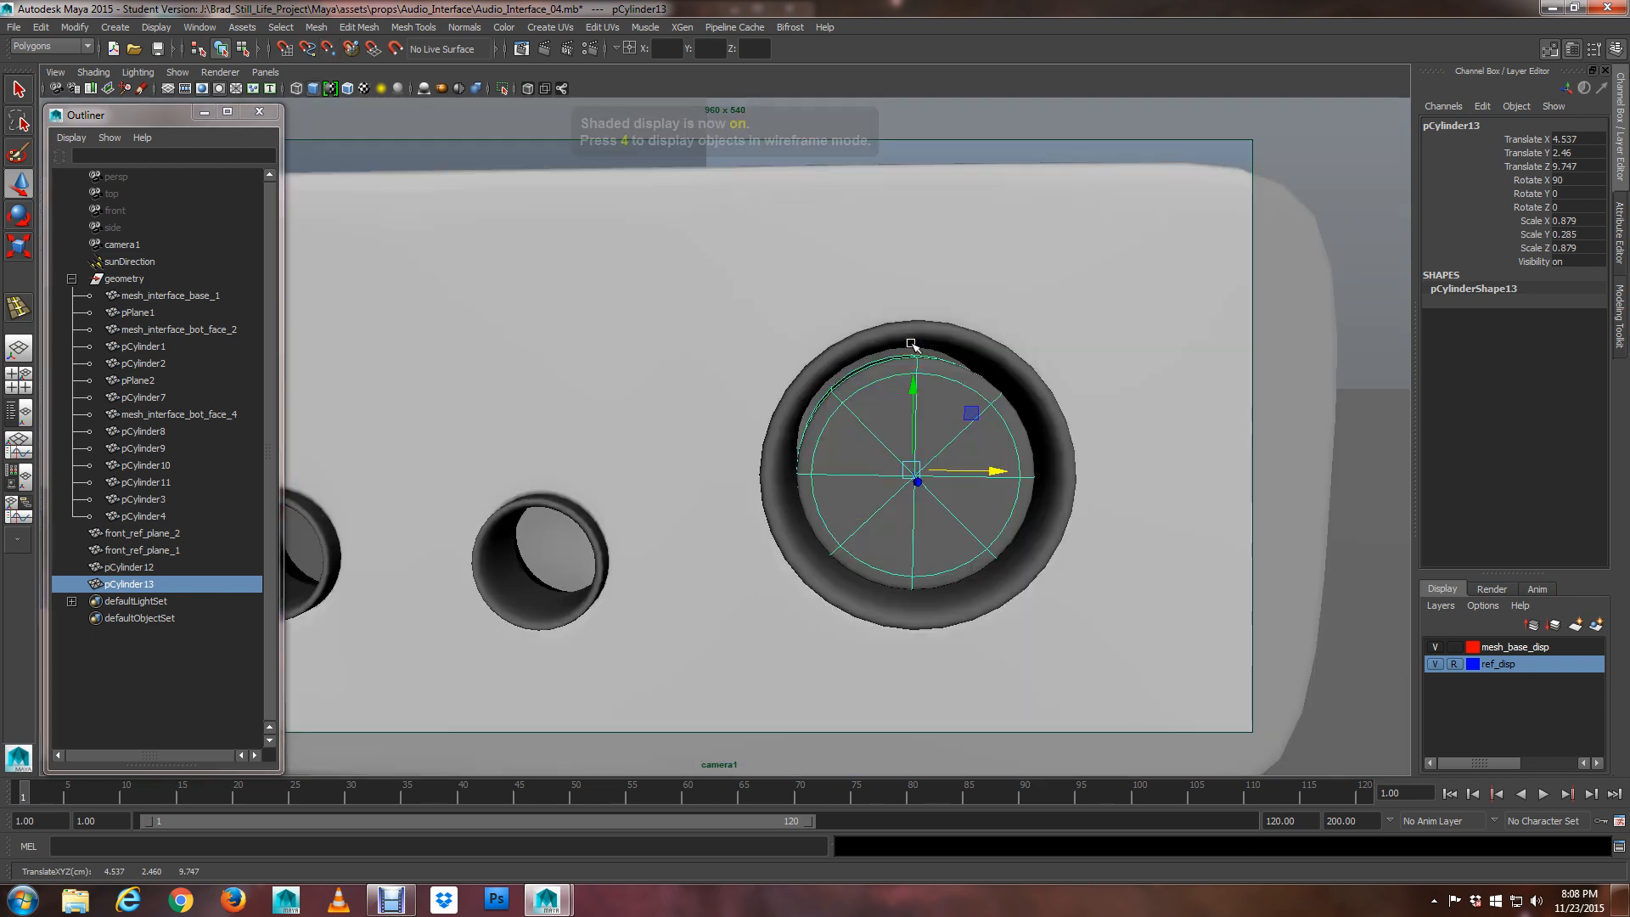
{"action": "scroll", "coordinate": [917, 350], "scroll_direction": "down", "scroll_amount": 5}
{"action": "mouse_move", "coordinate": [924, 356]}
{"action": "left_mouse_down", "text": "alt"}
{"action": "mouse_move", "coordinate": [932, 446]}
{"action": "mouse_move", "coordinate": [903, 448]}
{"action": "mouse_move", "coordinate": [920, 442]}
{"action": "left_mouse_up", "text": "alt"}
{"action": "left_click_drag", "start_coordinate": [846, 385], "coordinate": [847, 379]}
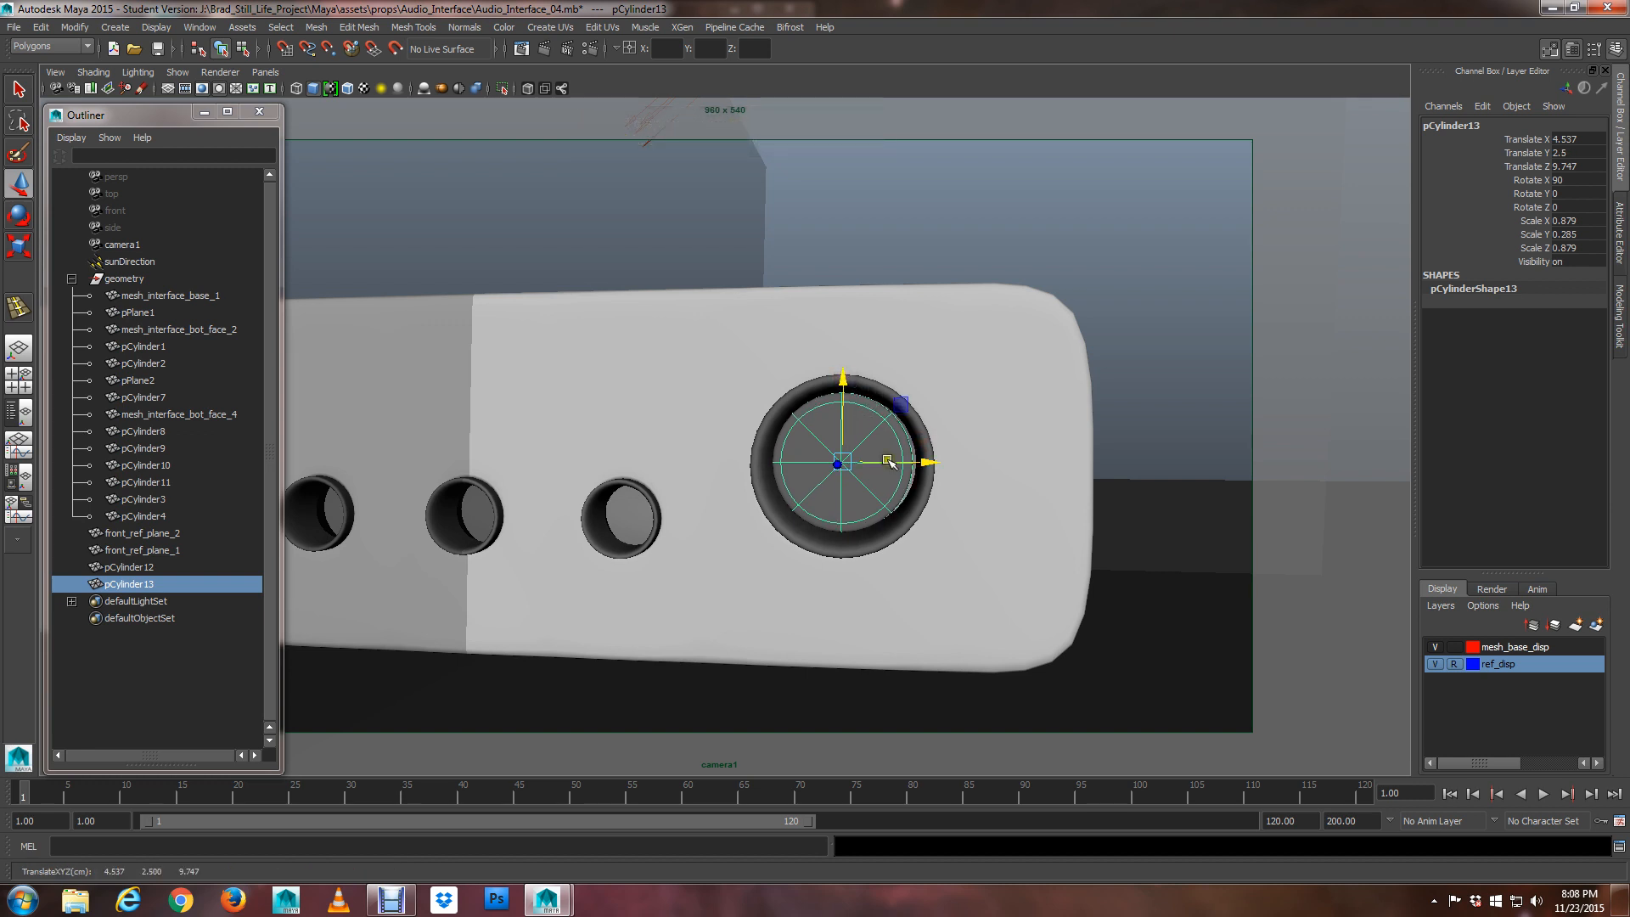
Try to enlarge the duplicated disc uniformly to about 0.96 in X and Z, and undo the scaling
{"action": "key", "text": "r"}
{"action": "left_click_drag", "start_coordinate": [835, 486], "coordinate": [856, 506], "text": "alt"}
{"action": "right_click_drag", "start_coordinate": [887, 519], "coordinate": [1119, 602], "text": "alt"}
{"action": "middle_click_drag", "start_coordinate": [1063, 568], "coordinate": [971, 552], "text": "alt"}
{"action": "mouse_move", "coordinate": [969, 551]}
{"action": "left_mouse_down", "text": "alt"}
{"action": "mouse_move", "coordinate": [1015, 538]}
{"action": "mouse_move", "coordinate": [975, 534]}
{"action": "mouse_move", "coordinate": [957, 506]}
{"action": "mouse_move", "coordinate": [962, 533]}
{"action": "left_mouse_up", "text": "alt"}
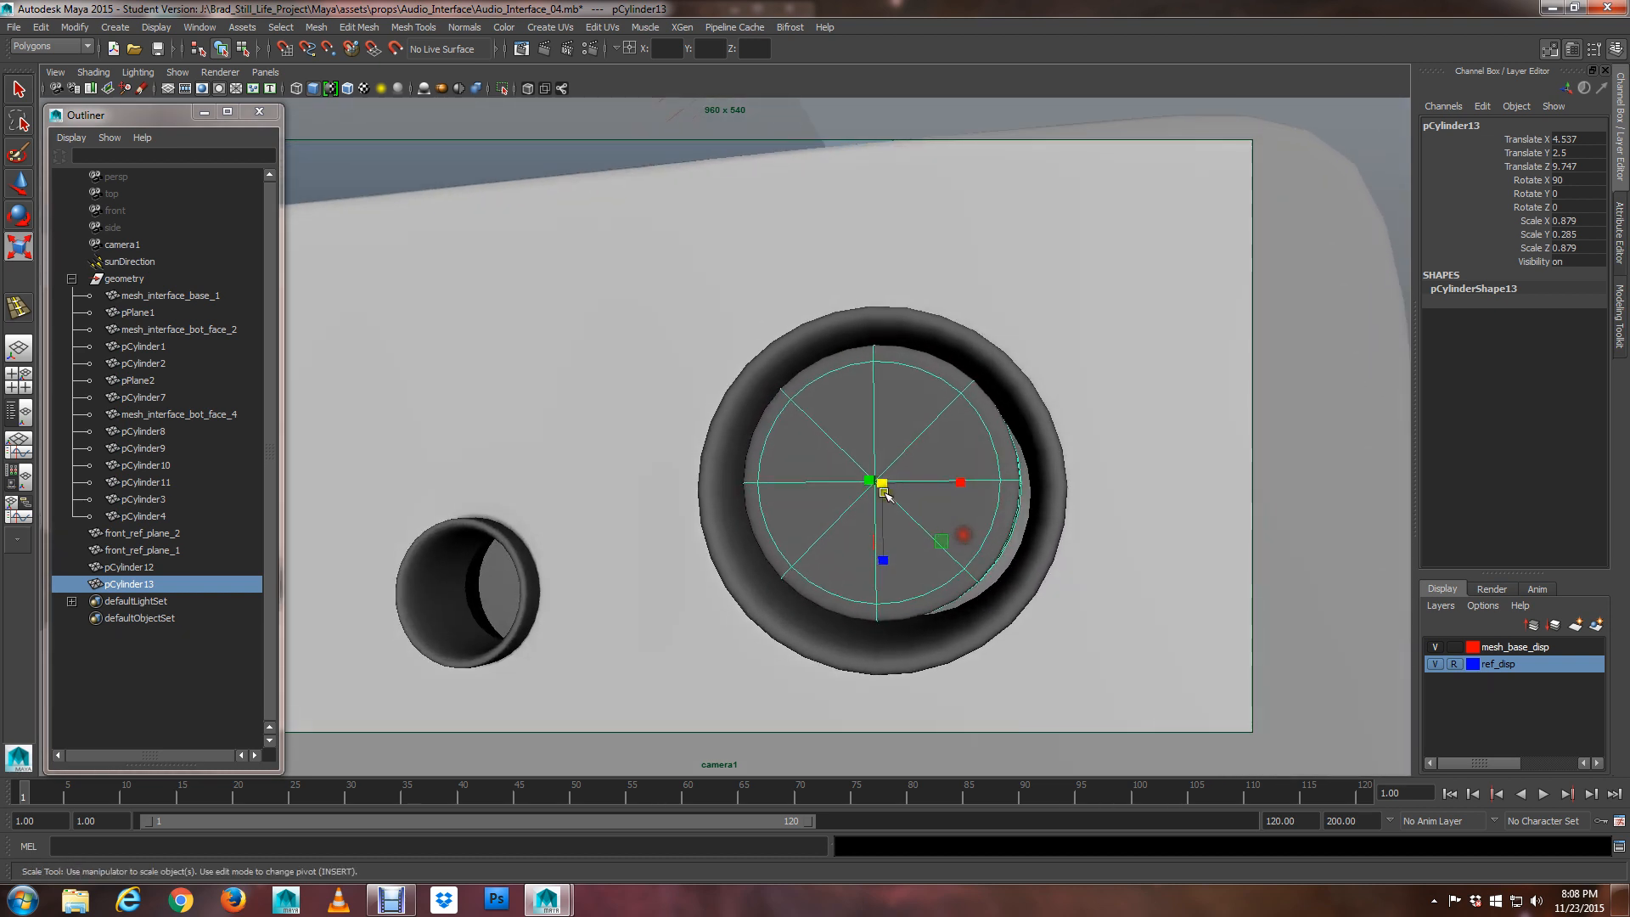
{"action": "left_click_drag", "start_coordinate": [884, 483], "coordinate": [905, 476]}
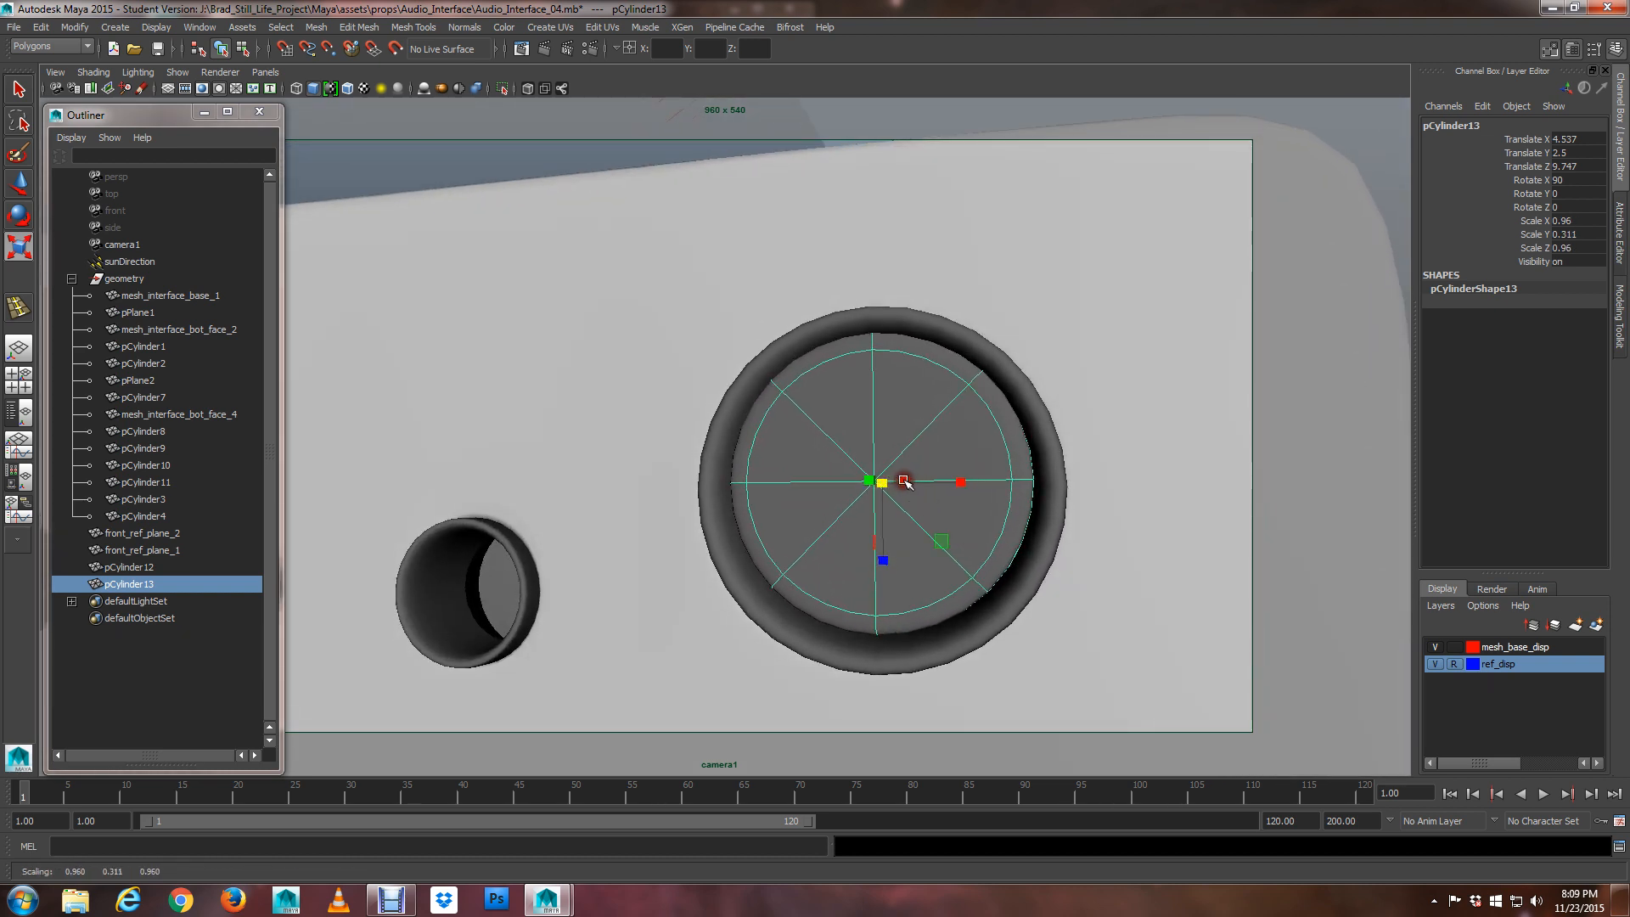
{"action": "right_click_drag", "start_coordinate": [906, 476], "coordinate": [803, 499], "text": "alt"}
{"action": "scroll", "coordinate": [913, 513], "scroll_direction": "up", "scroll_amount": 3}
{"action": "left_click_drag", "start_coordinate": [802, 499], "coordinate": [878, 488], "text": "alt"}
{"action": "scroll", "coordinate": [913, 513], "scroll_direction": "down", "scroll_amount": 3}
{"action": "key", "text": "ctrl+z"}
Reposition the duplicated disc to about X 4.549, Y 2.47, Z 9.737, check both filled holes and deselect it
{"action": "key", "text": "w"}
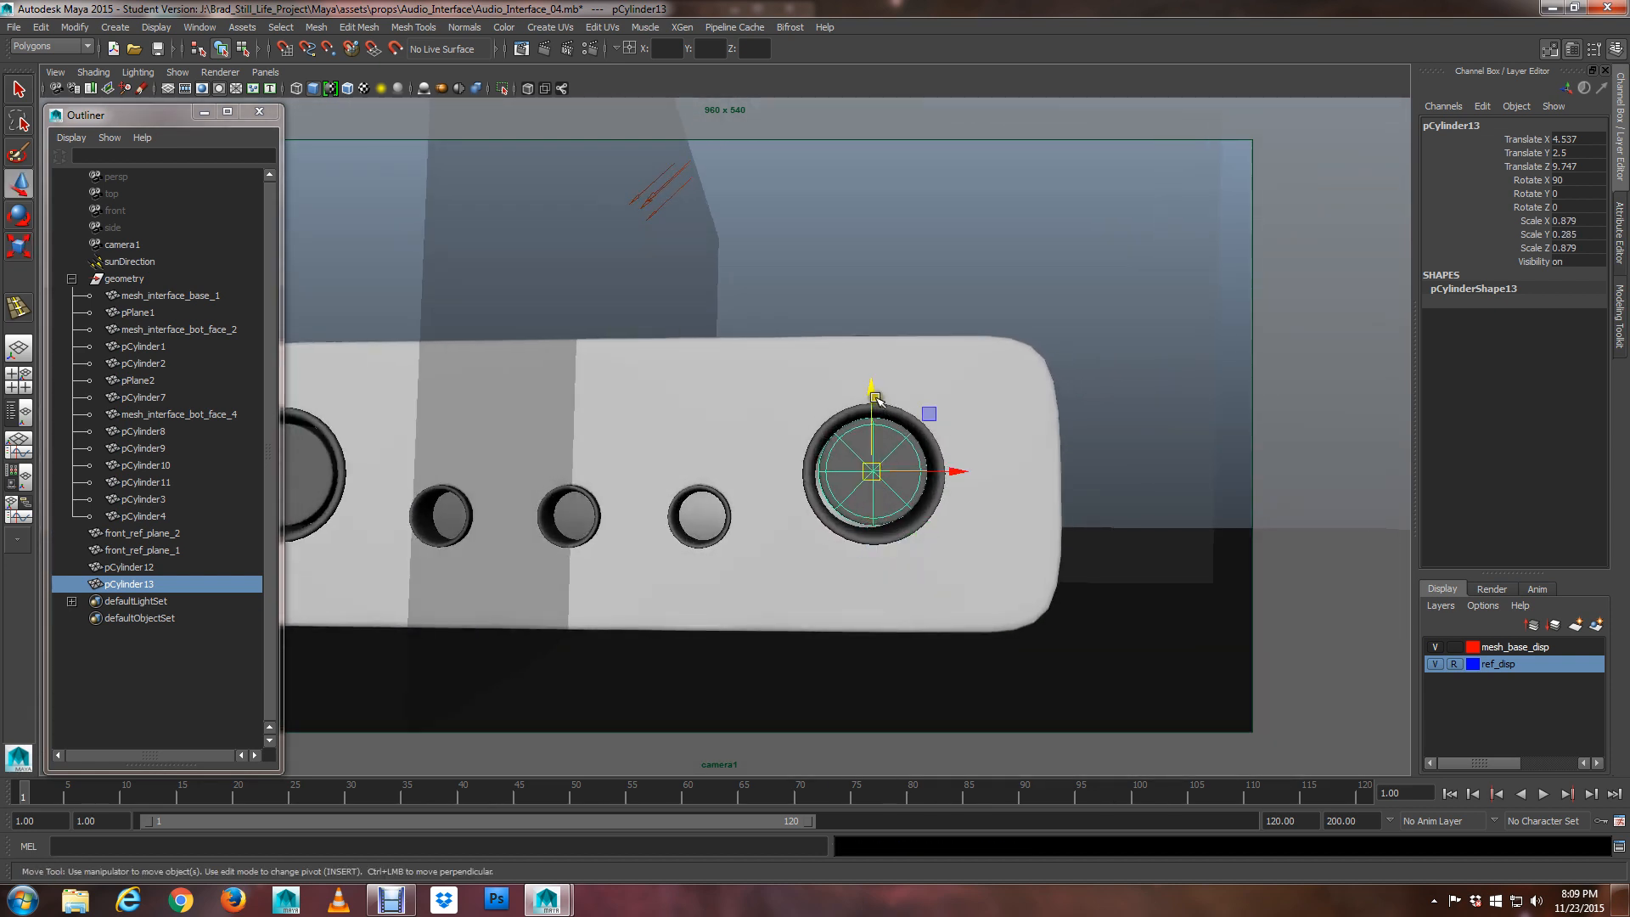
{"action": "mouse_move", "coordinate": [875, 399]}
{"action": "left_mouse_down"}
{"action": "mouse_move", "coordinate": [966, 469]}
{"action": "mouse_move", "coordinate": [823, 480]}
{"action": "mouse_move", "coordinate": [808, 506]}
{"action": "mouse_move", "coordinate": [905, 404]}
{"action": "mouse_move", "coordinate": [963, 450]}
{"action": "mouse_move", "coordinate": [798, 405]}
{"action": "mouse_move", "coordinate": [894, 404]}
{"action": "left_mouse_up"}
{"action": "scroll", "coordinate": [894, 405], "scroll_direction": "up", "scroll_amount": 5}
{"action": "middle_click_drag", "start_coordinate": [804, 444], "coordinate": [843, 390], "text": "alt"}
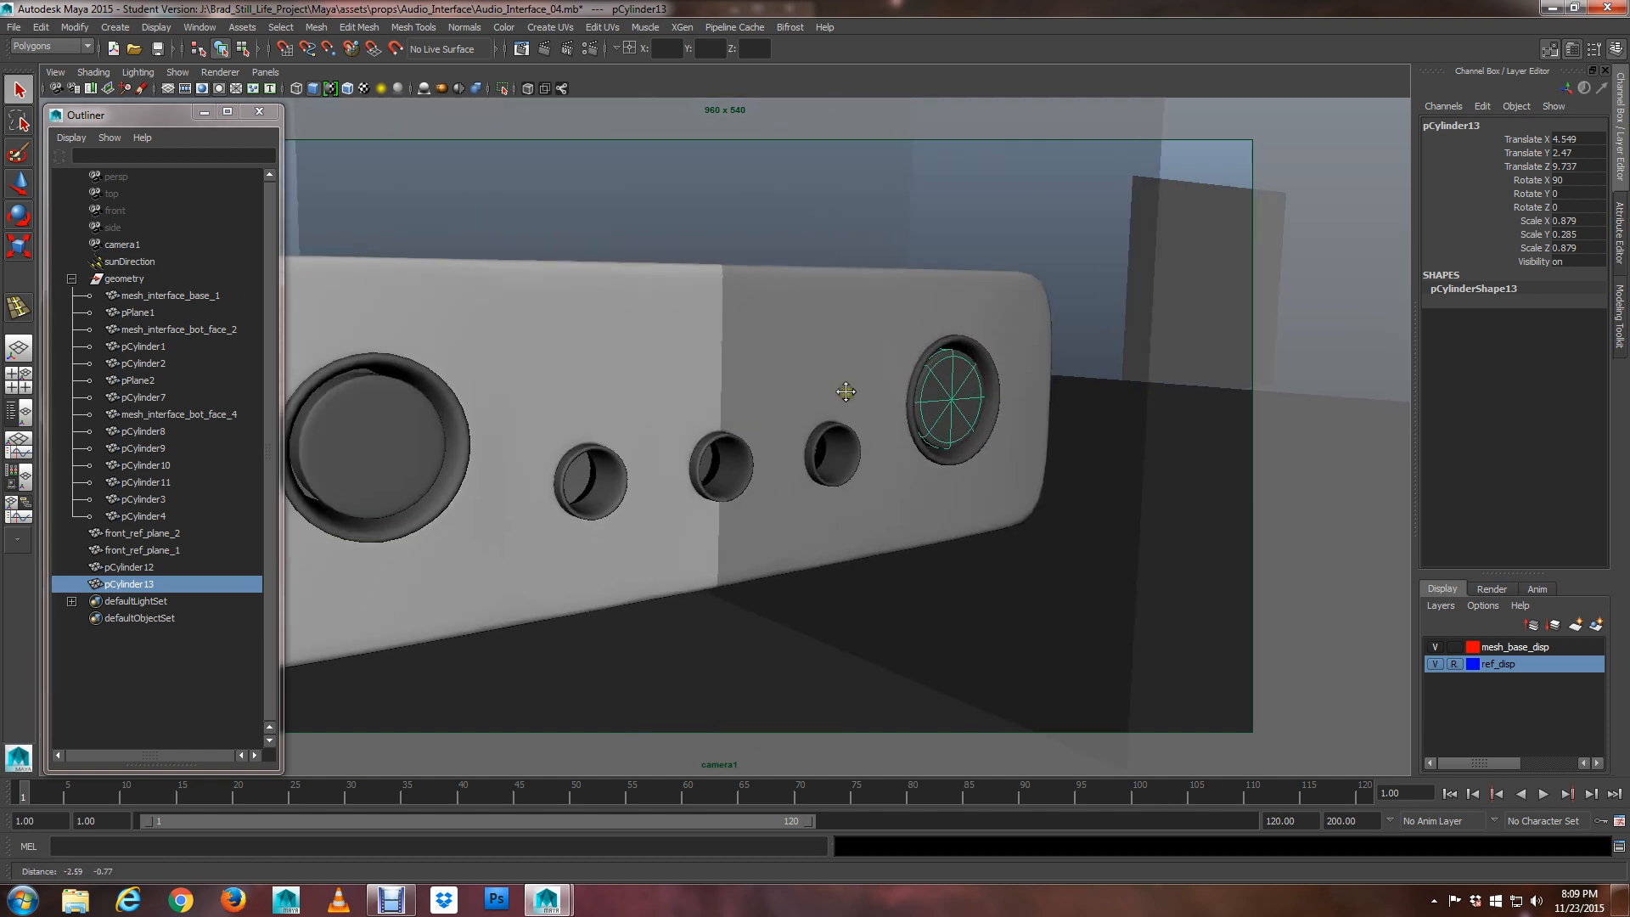
{"action": "scroll", "coordinate": [849, 396], "scroll_direction": "down", "scroll_amount": 4}
{"action": "left_click_drag", "start_coordinate": [852, 399], "coordinate": [833, 409], "text": "alt"}
{"action": "left_click", "coordinate": [1018, 222]}
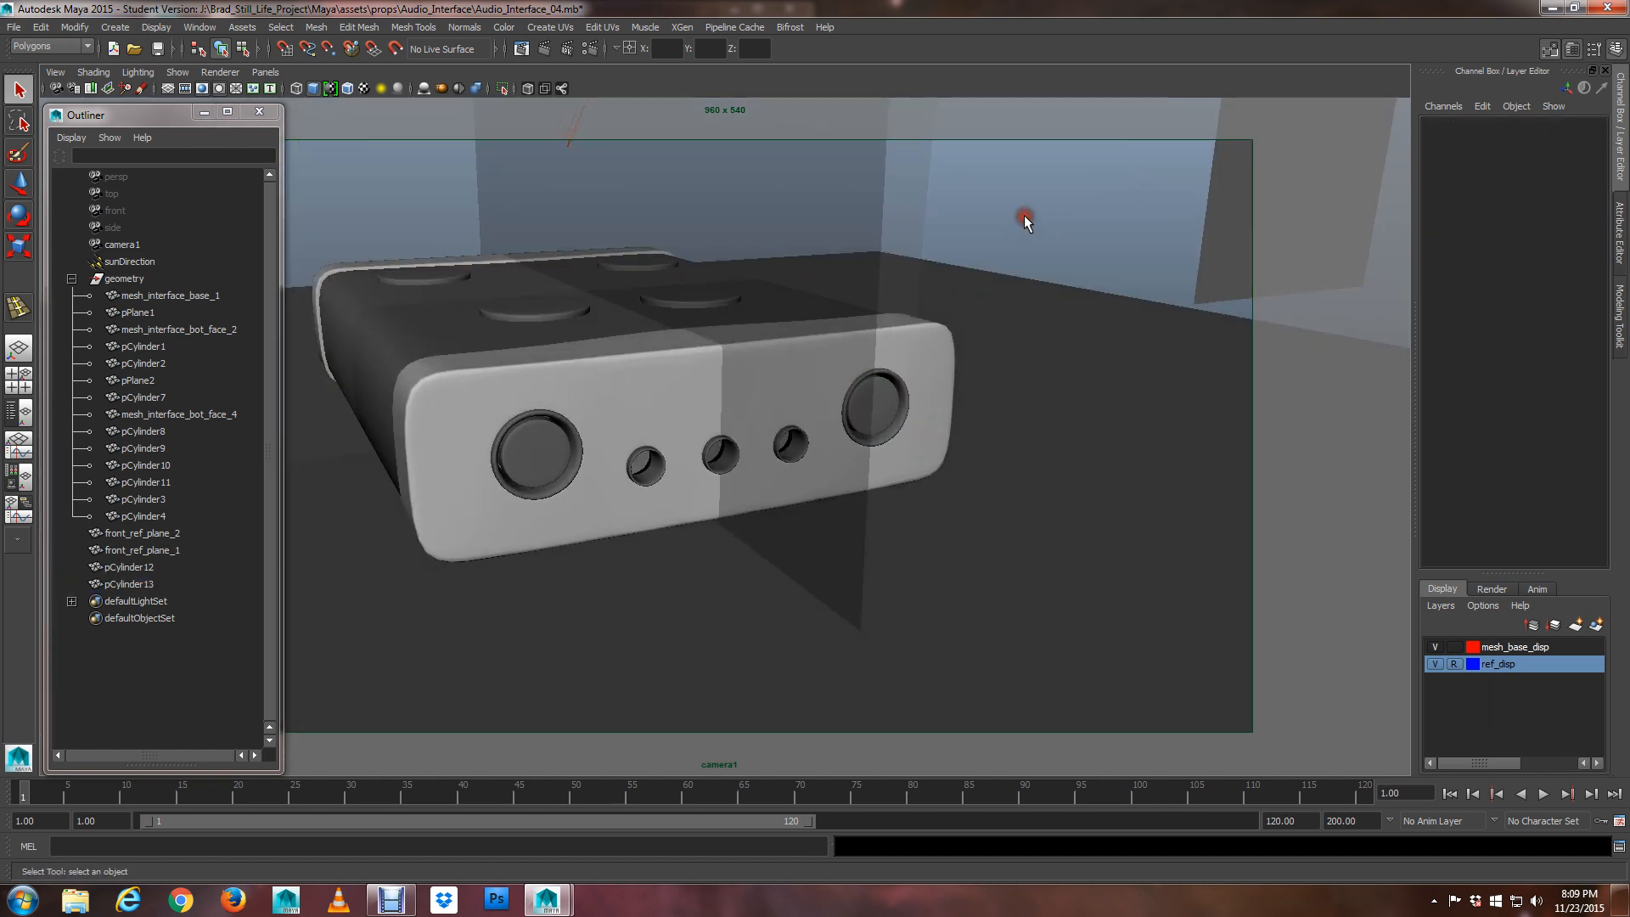
Select both discs in the front face's large jack holes and assign them a new Blinn material
{"action": "scroll", "coordinate": [1016, 222], "scroll_direction": "down", "scroll_amount": 5}
{"action": "left_click_drag", "start_coordinate": [985, 293], "coordinate": [970, 346], "text": "alt"}
{"action": "scroll", "coordinate": [970, 347], "scroll_direction": "up", "scroll_amount": 5}
{"action": "middle_click_drag", "start_coordinate": [971, 355], "coordinate": [984, 414], "text": "alt"}
{"action": "left_click", "coordinate": [637, 544]}
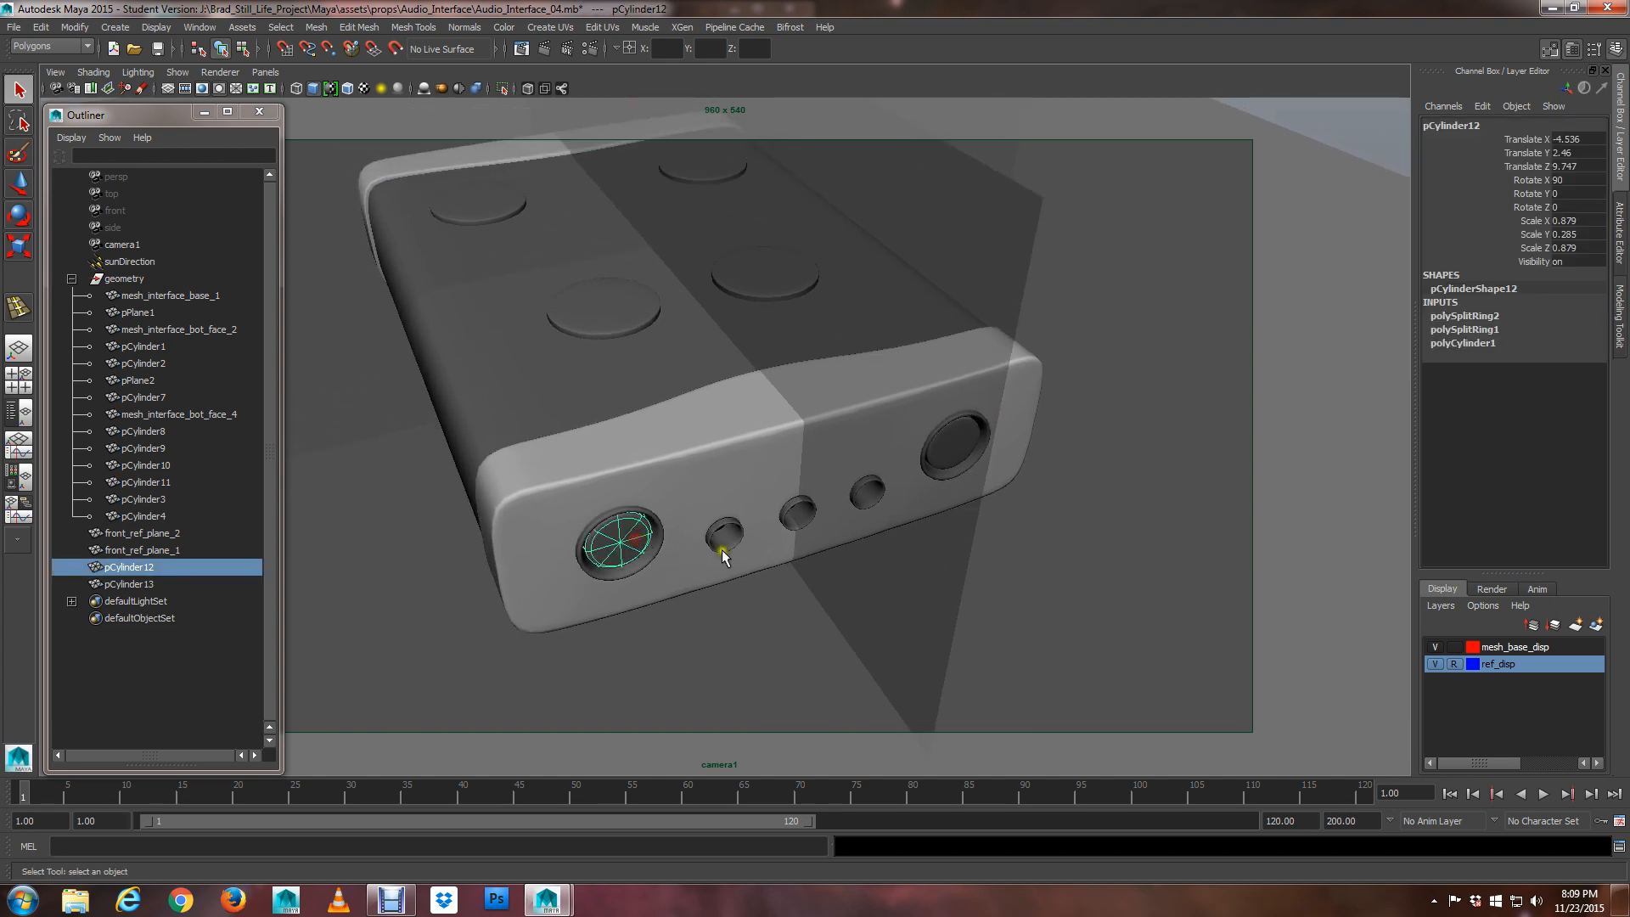
{"action": "left_click", "coordinate": [950, 447], "text": "shift"}
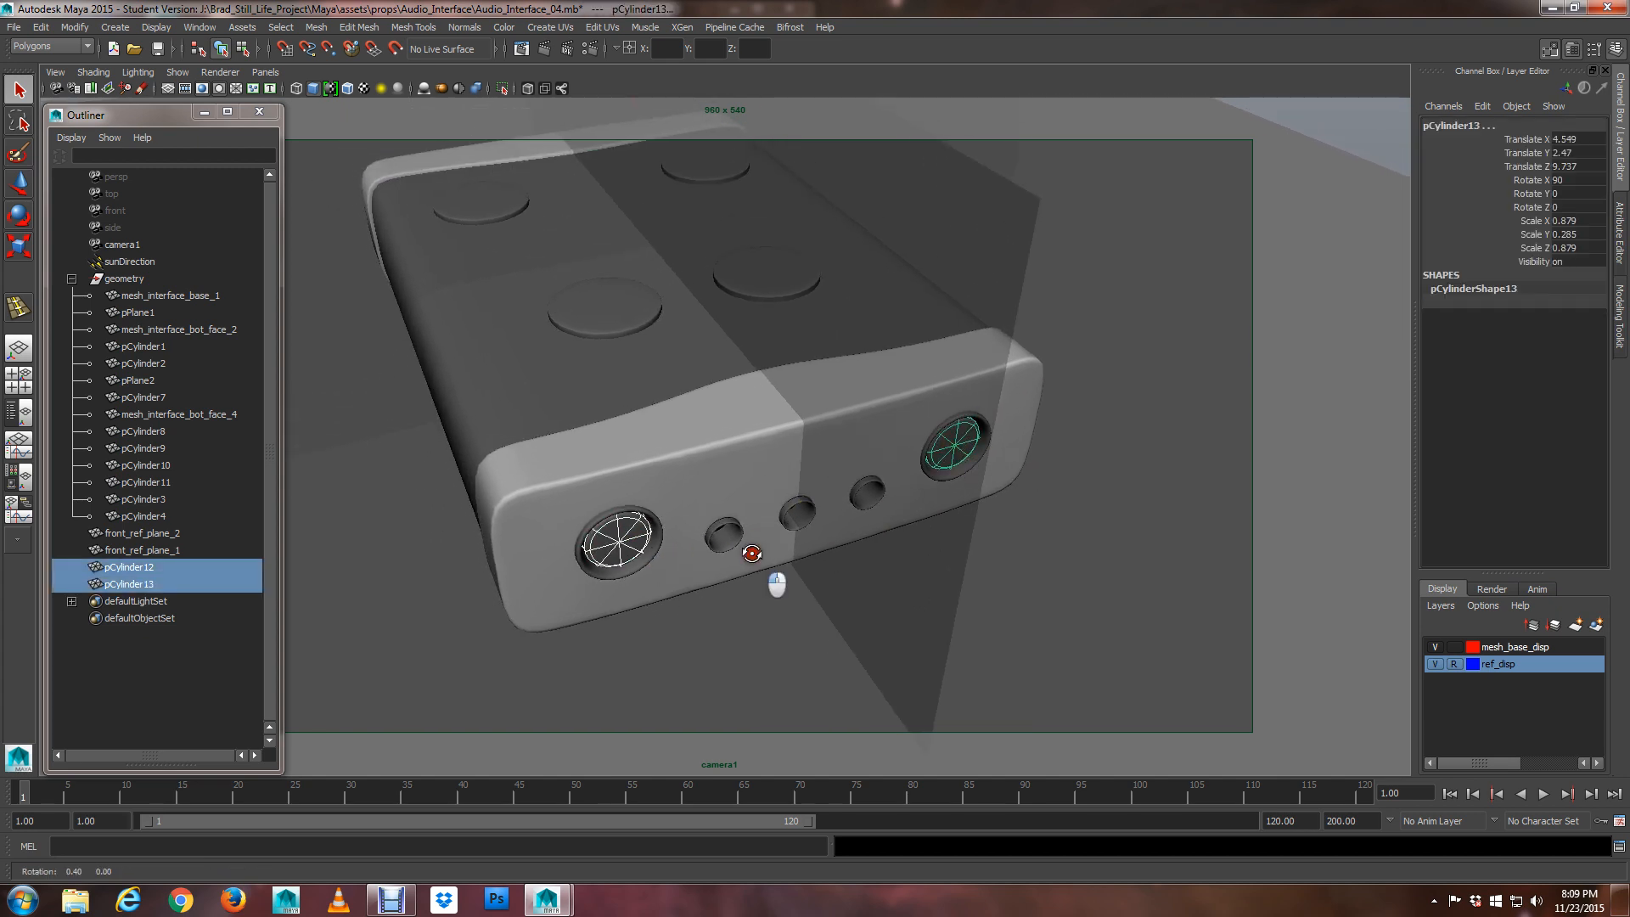
{"action": "left_click_drag", "start_coordinate": [747, 559], "coordinate": [753, 547], "text": "alt"}
{"action": "right_click_drag", "start_coordinate": [619, 532], "coordinate": [728, 779]}
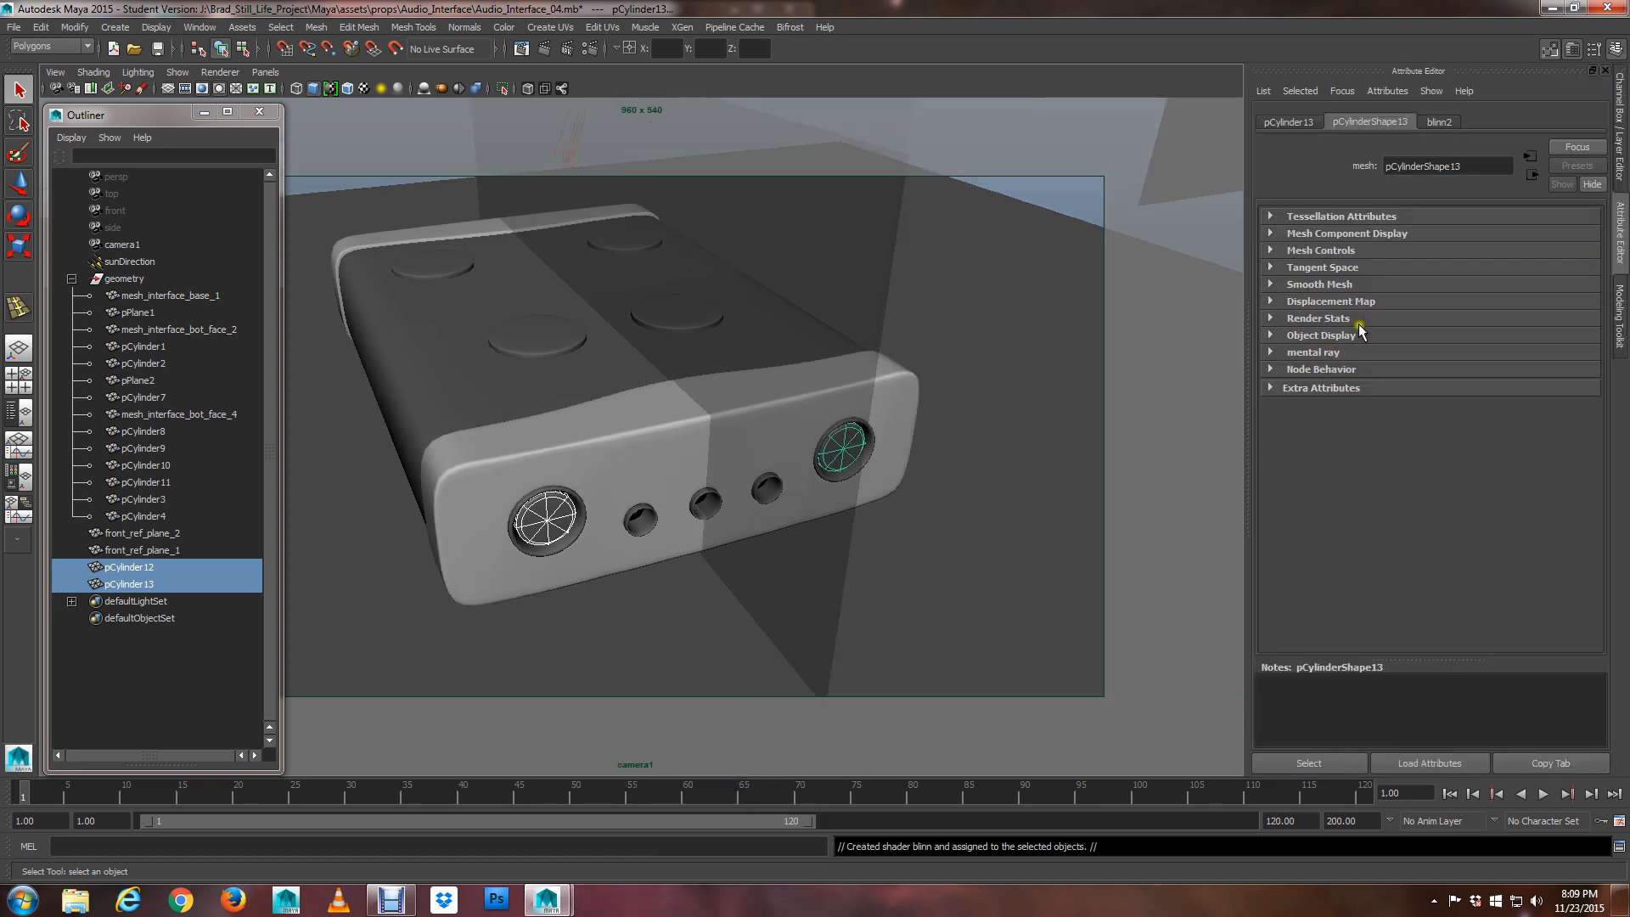
Darken the Blinn material's color to near black and check the discs up close with them deselected
{"action": "left_click", "coordinate": [1436, 124]}
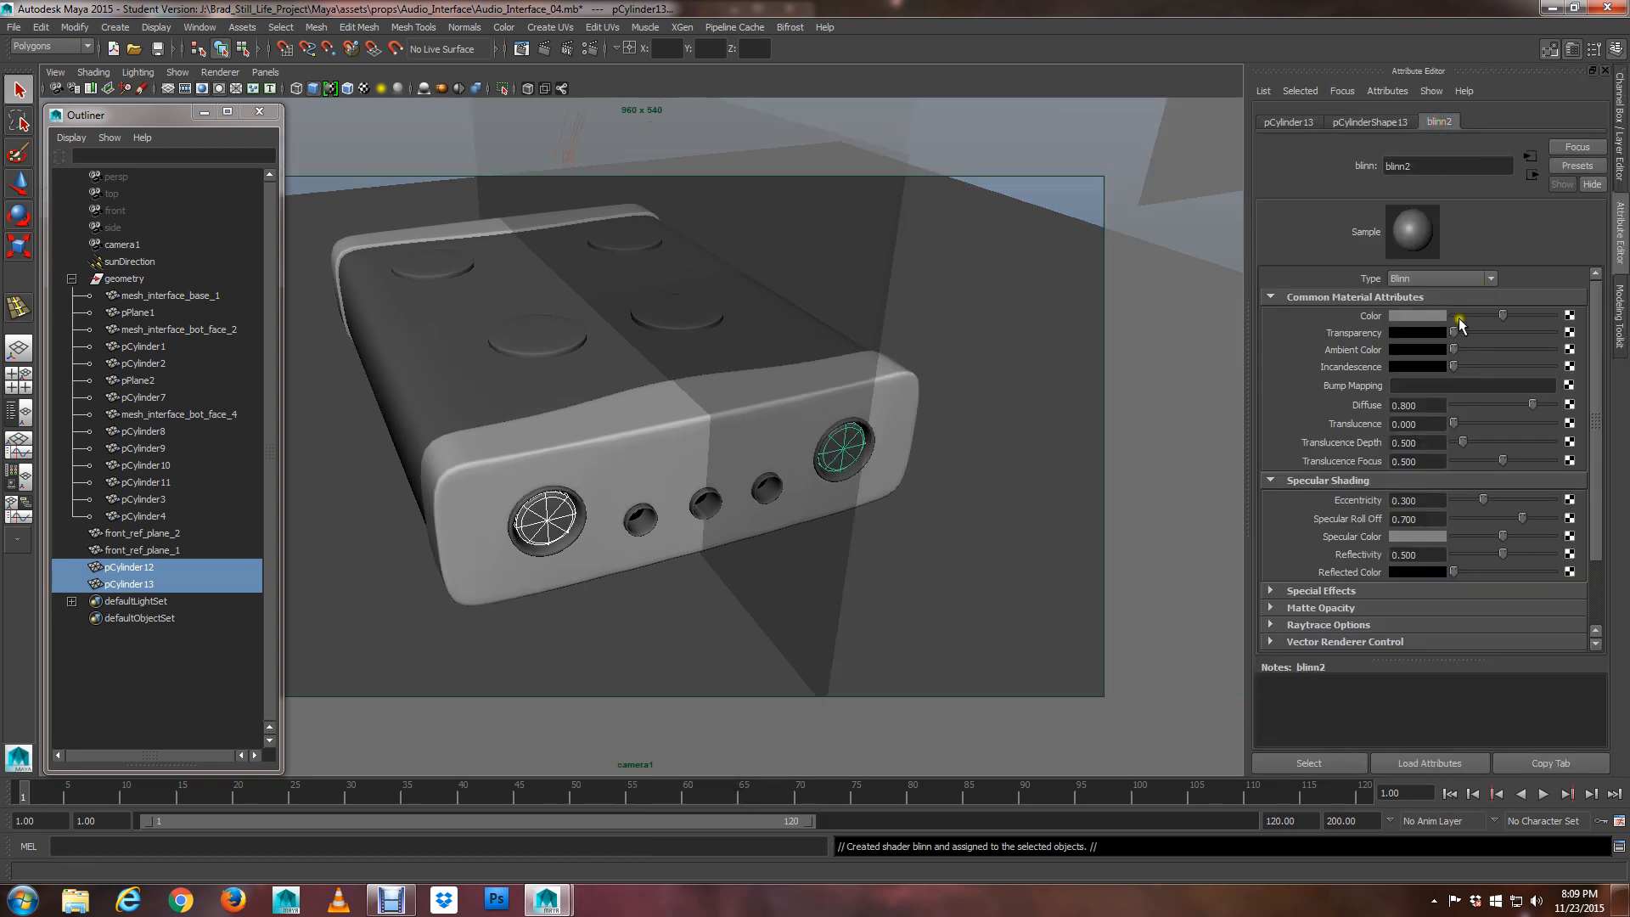
{"action": "left_click_drag", "start_coordinate": [1459, 323], "coordinate": [1443, 327]}
{"action": "left_click_drag", "start_coordinate": [1480, 316], "coordinate": [1460, 316]}
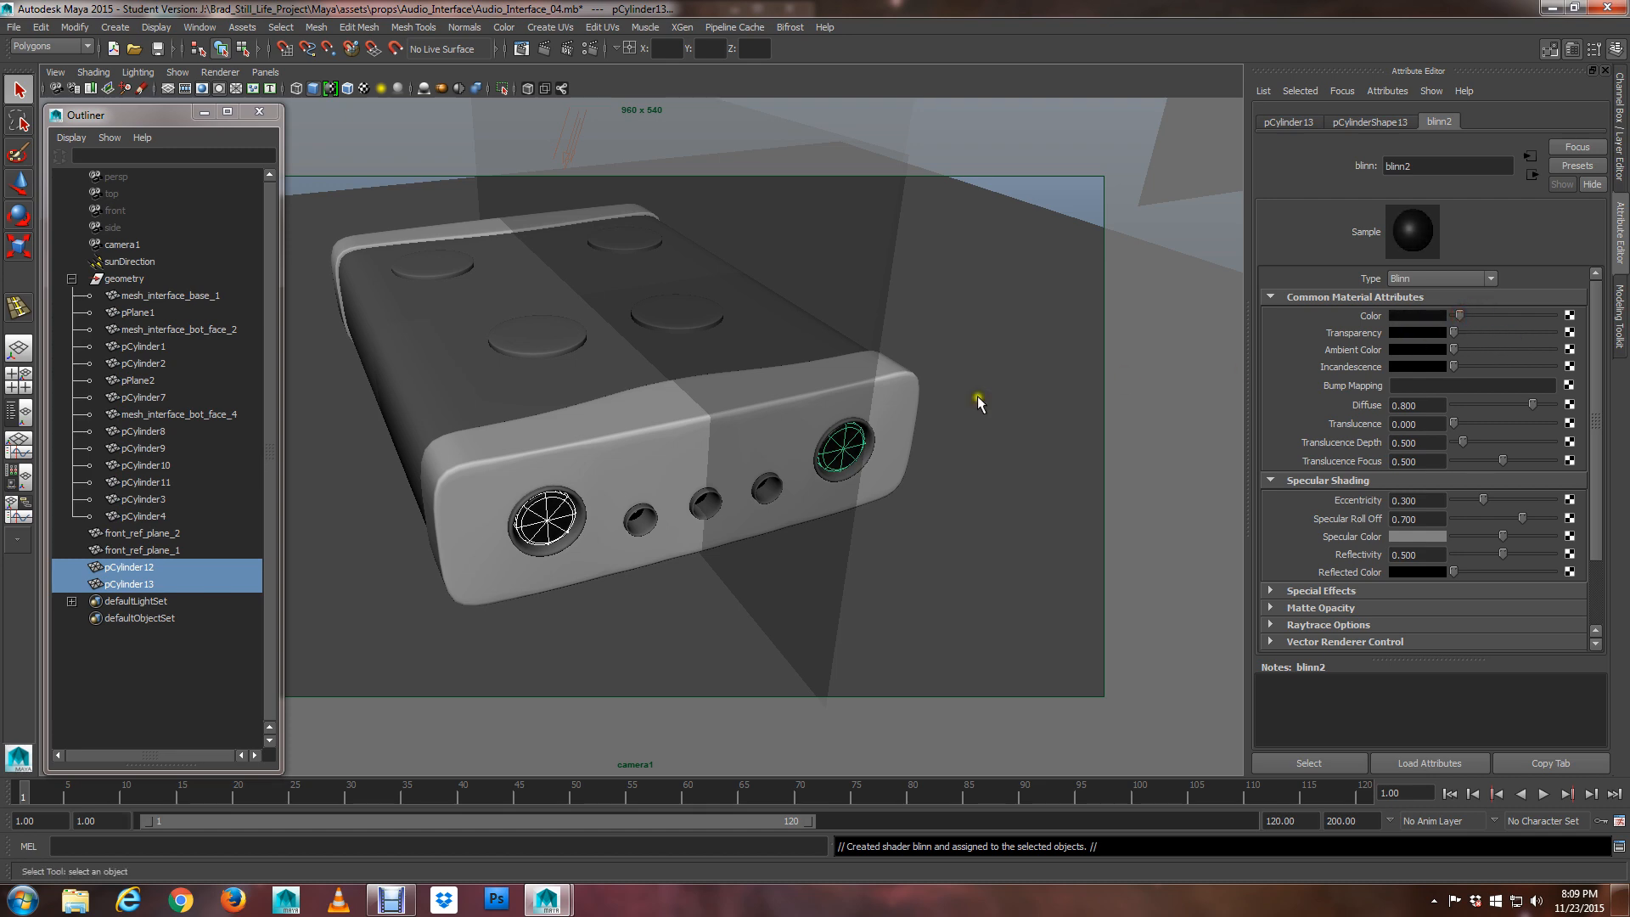
{"action": "scroll", "coordinate": [887, 374], "scroll_direction": "up", "scroll_amount": 8}
{"action": "left_click", "coordinate": [865, 673]}
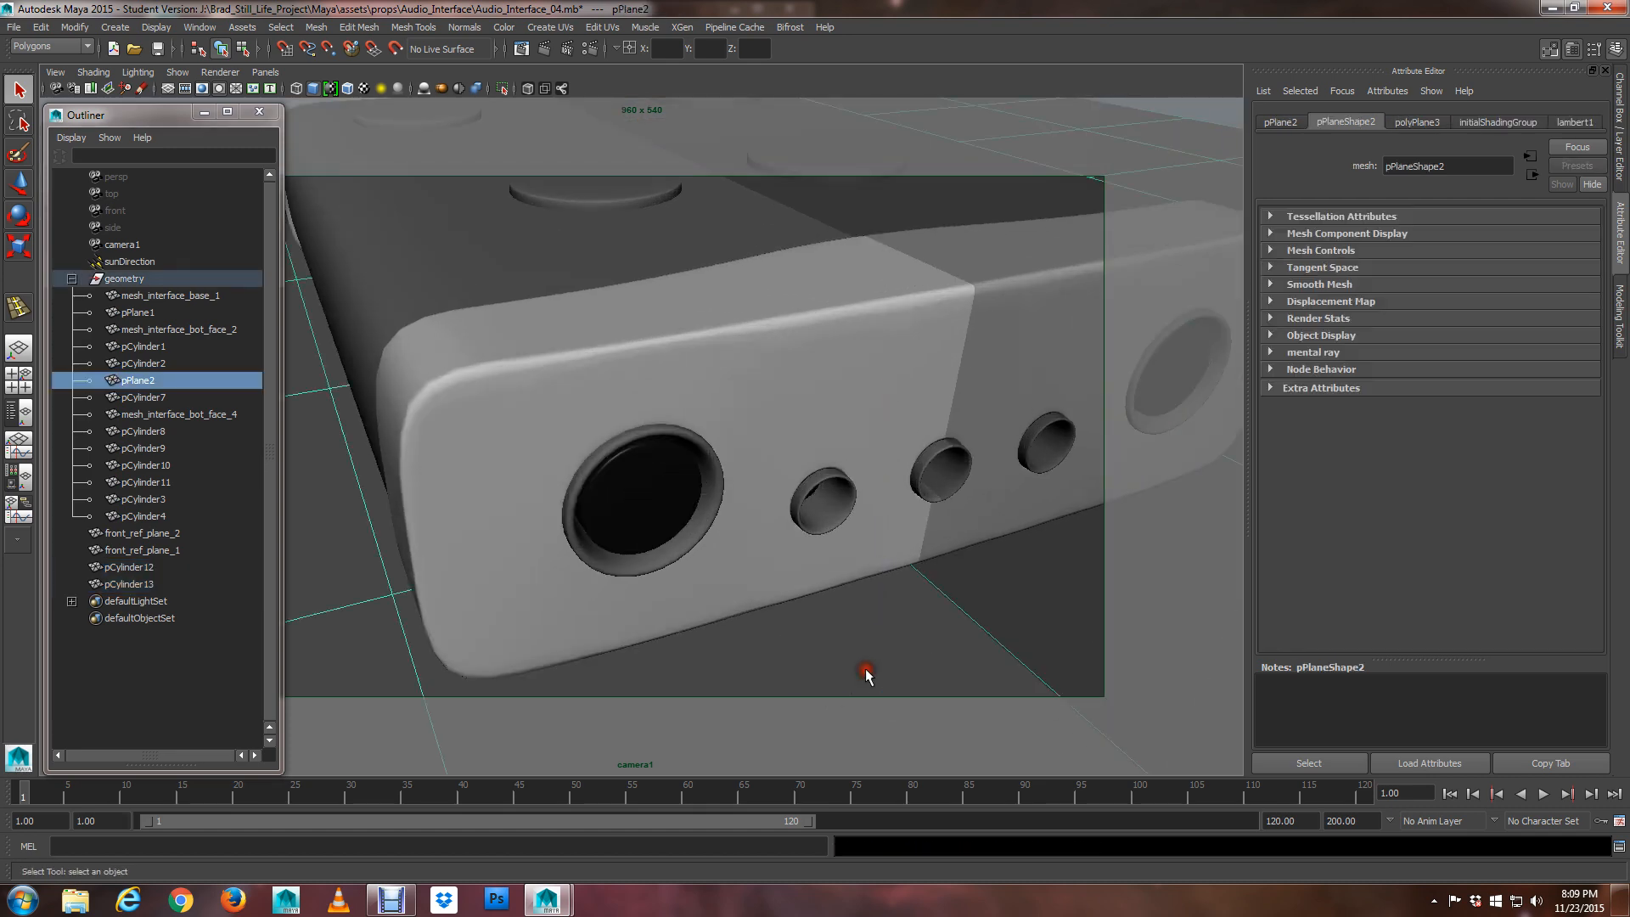
Render the audio interface from an angled front view in mental ray, examine the dark discs, and close the render
{"action": "scroll", "coordinate": [857, 636], "scroll_direction": "down", "scroll_amount": 6}
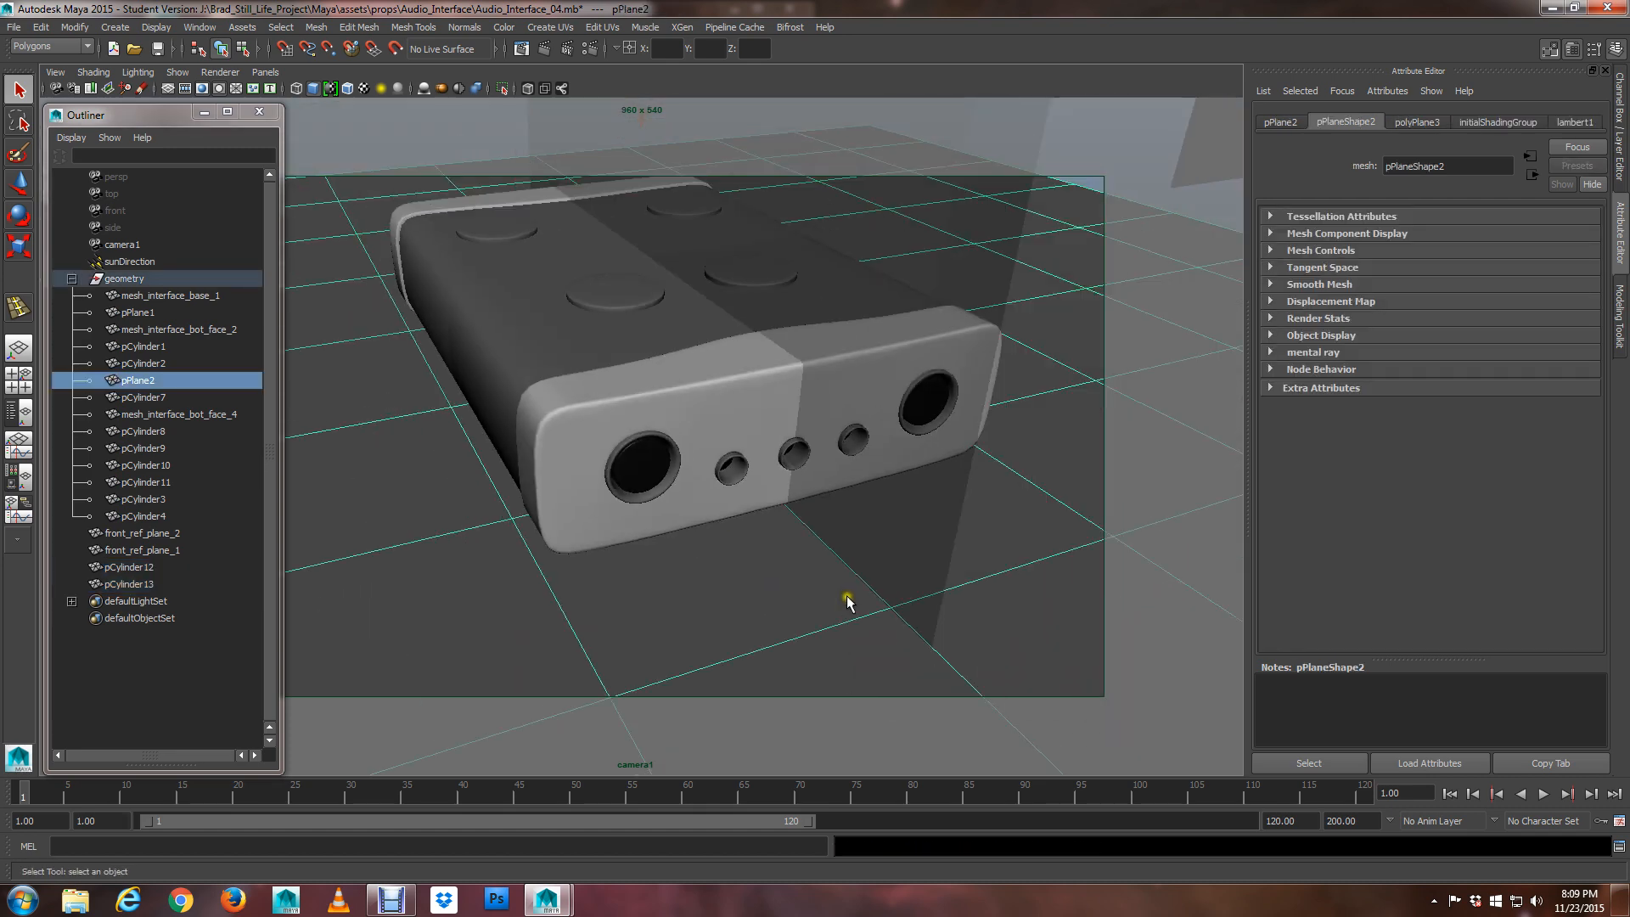
{"action": "mouse_move", "coordinate": [848, 600]}
{"action": "left_mouse_down", "text": "alt"}
{"action": "mouse_move", "coordinate": [833, 572]}
{"action": "mouse_move", "coordinate": [860, 589]}
{"action": "left_mouse_up", "text": "alt"}
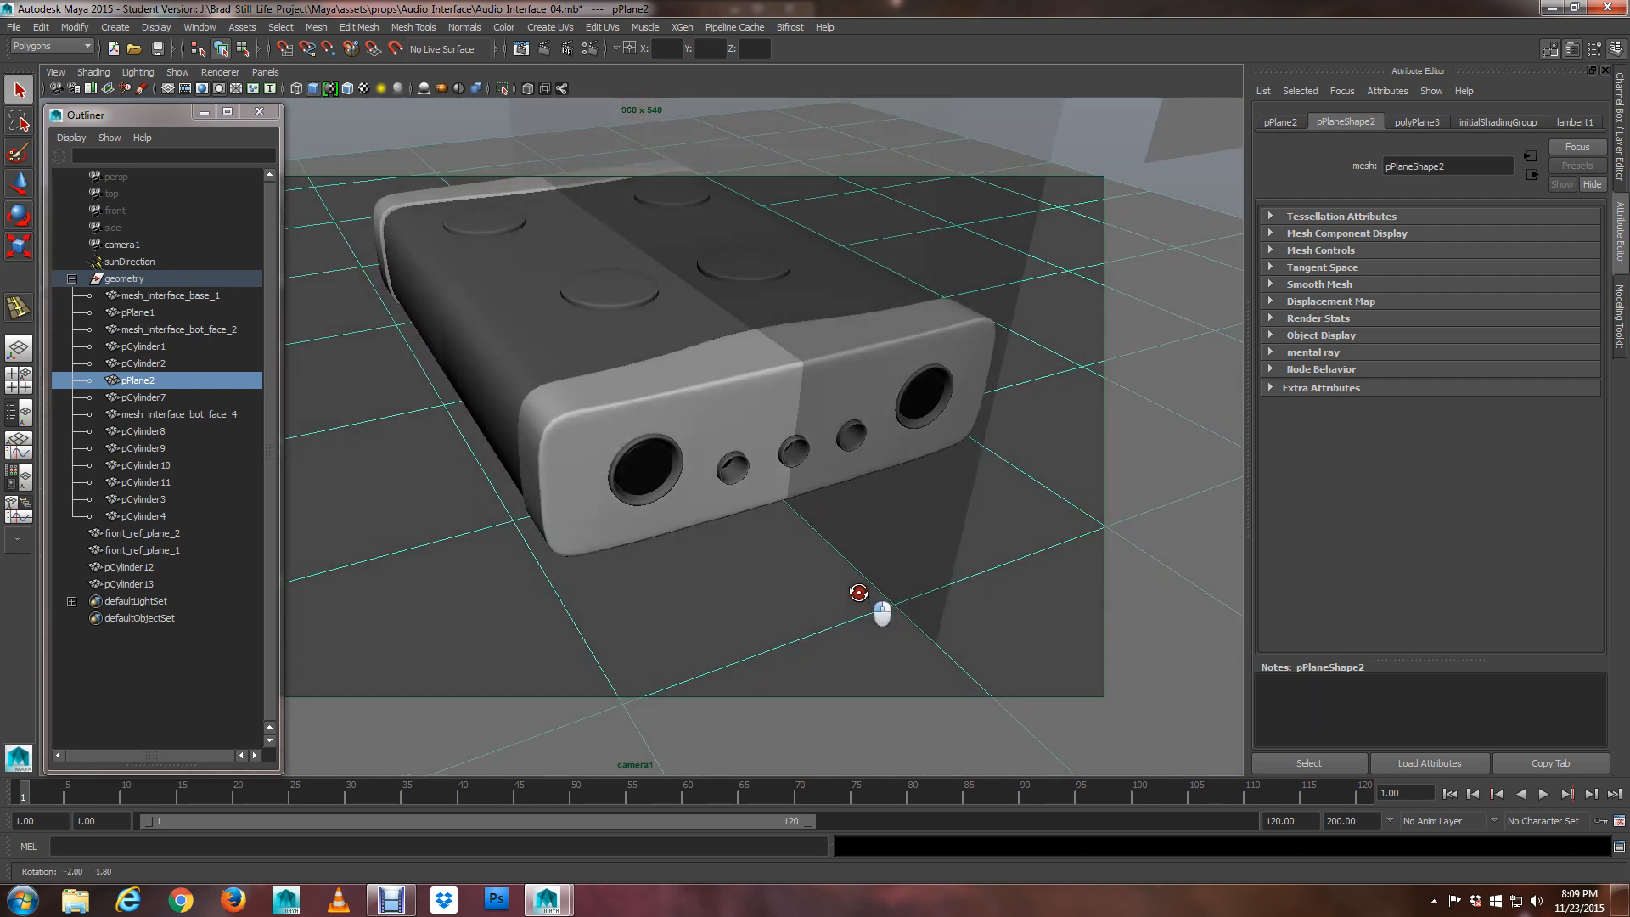
{"action": "scroll", "coordinate": [839, 544], "scroll_direction": "up", "scroll_amount": 3}
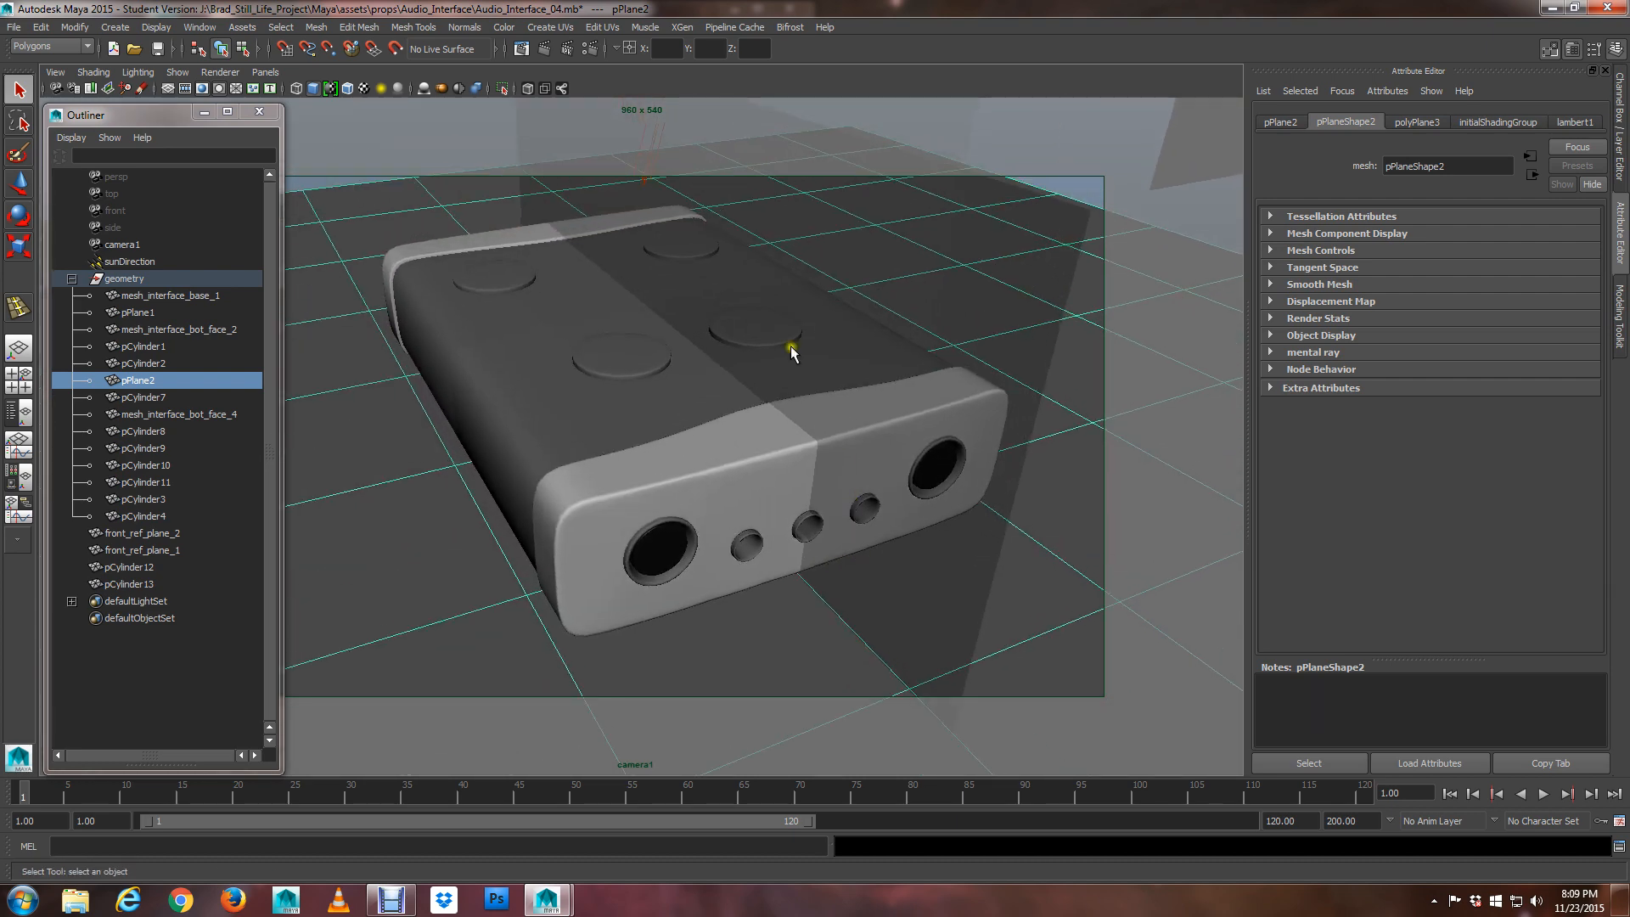
{"action": "left_click", "coordinate": [544, 49]}
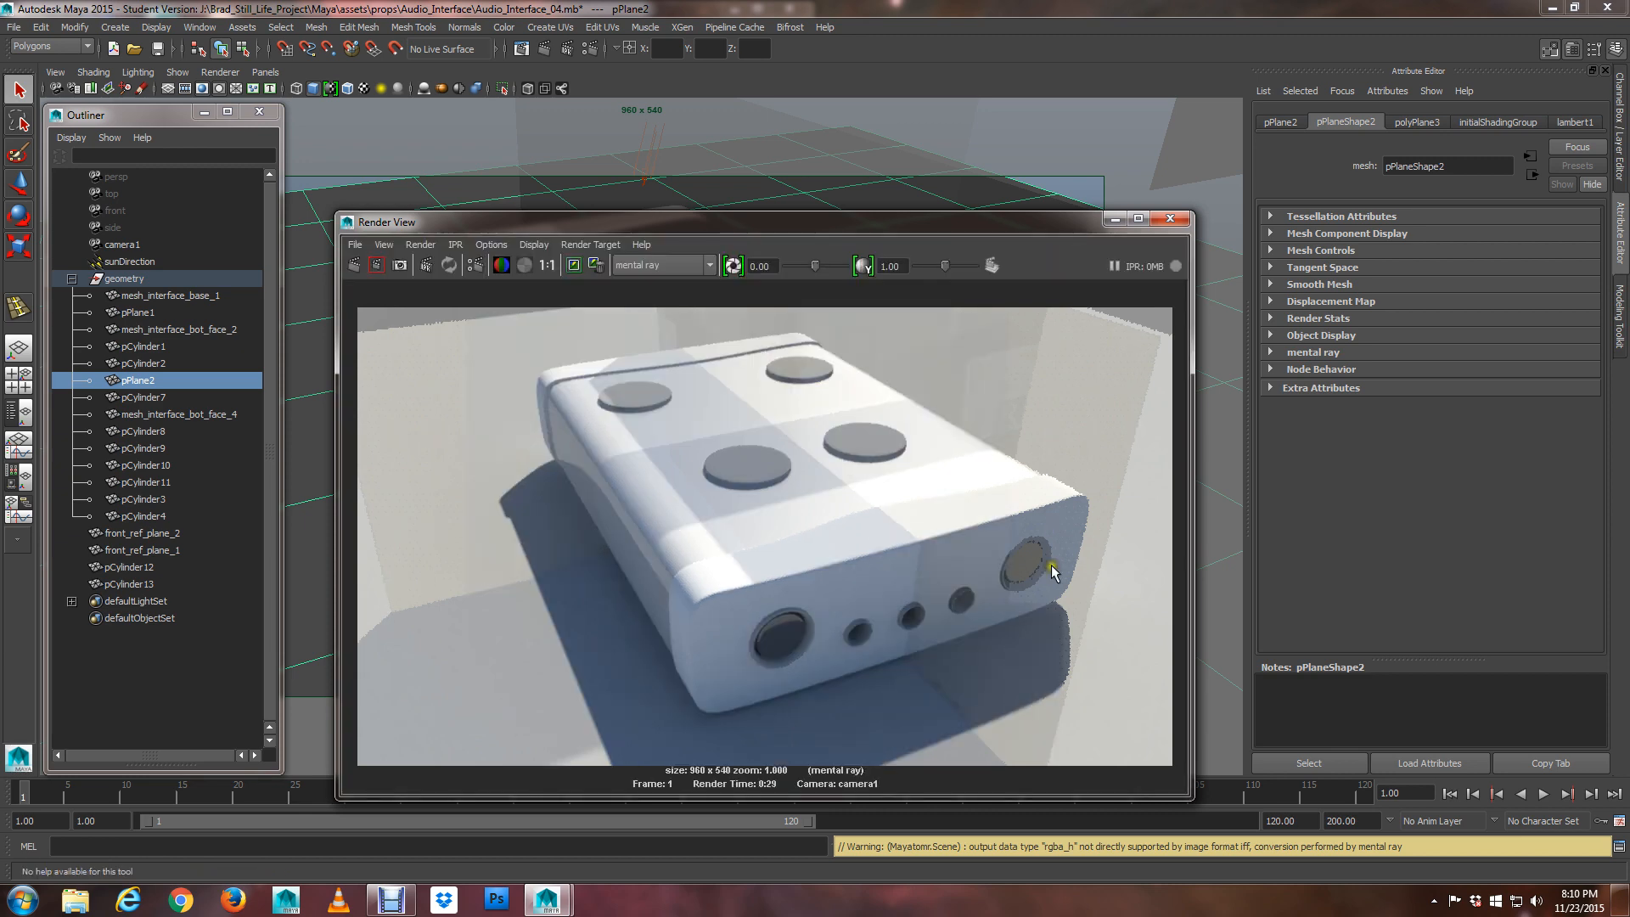
{"action": "left_click", "coordinate": [1165, 217]}
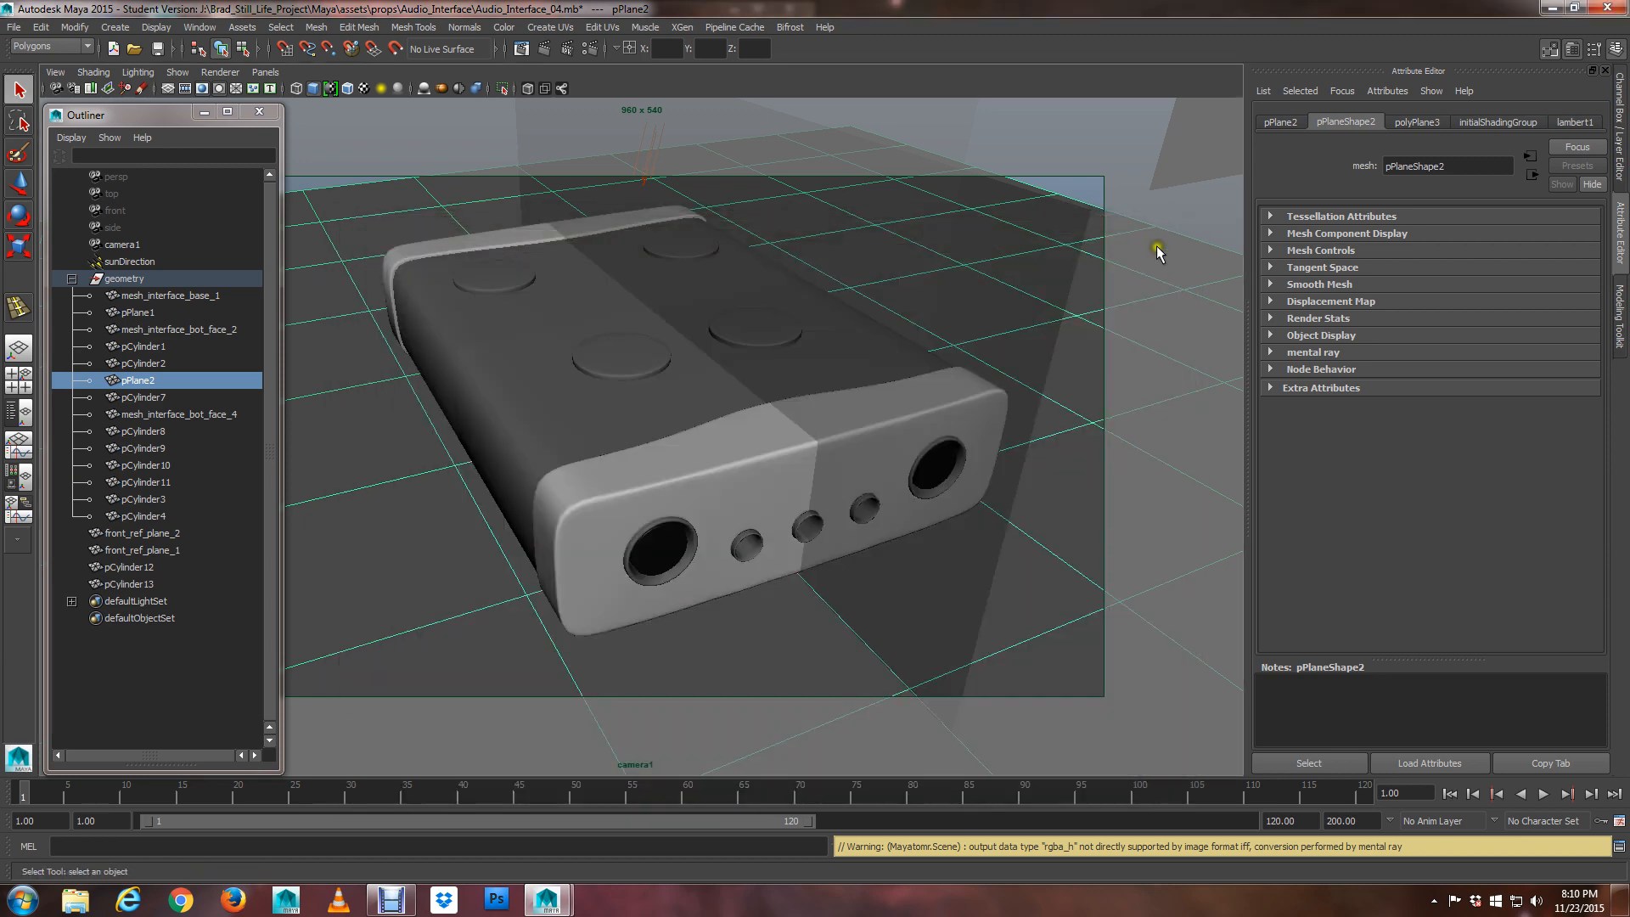
Hide the ref_disp layer to clear the reference planes and view the front face straight on
{"action": "key", "text": "ctrl+a"}
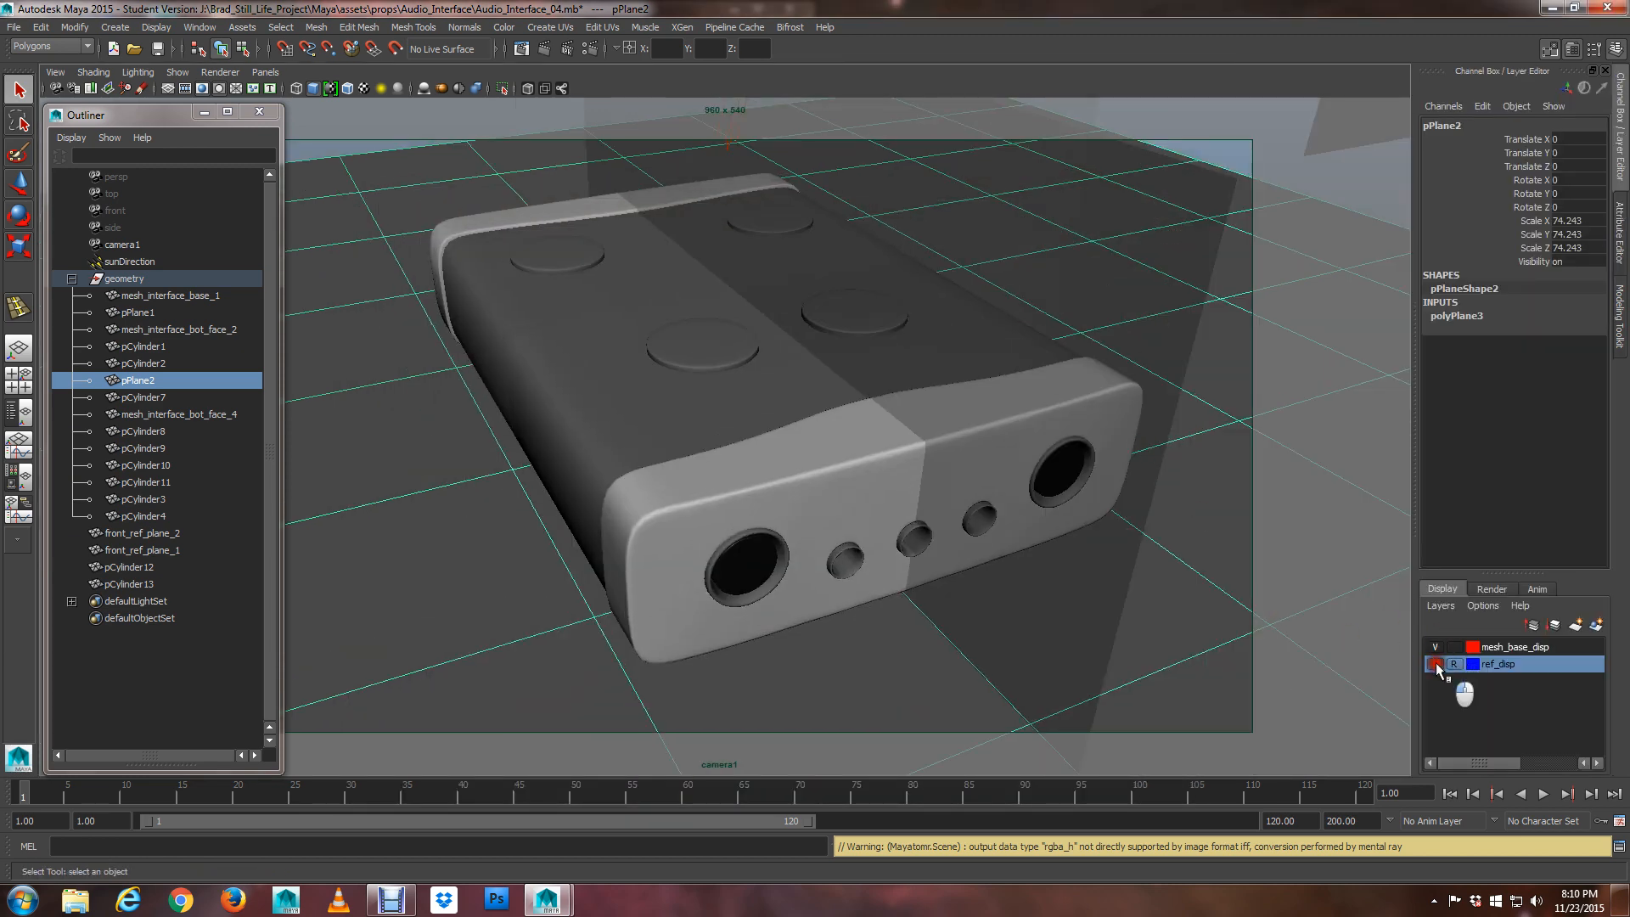
{"action": "left_click", "coordinate": [1435, 663]}
{"action": "middle_click_drag", "start_coordinate": [971, 583], "coordinate": [927, 594], "text": "alt"}
{"action": "left_click_drag", "start_coordinate": [928, 594], "coordinate": [884, 557], "text": "alt"}
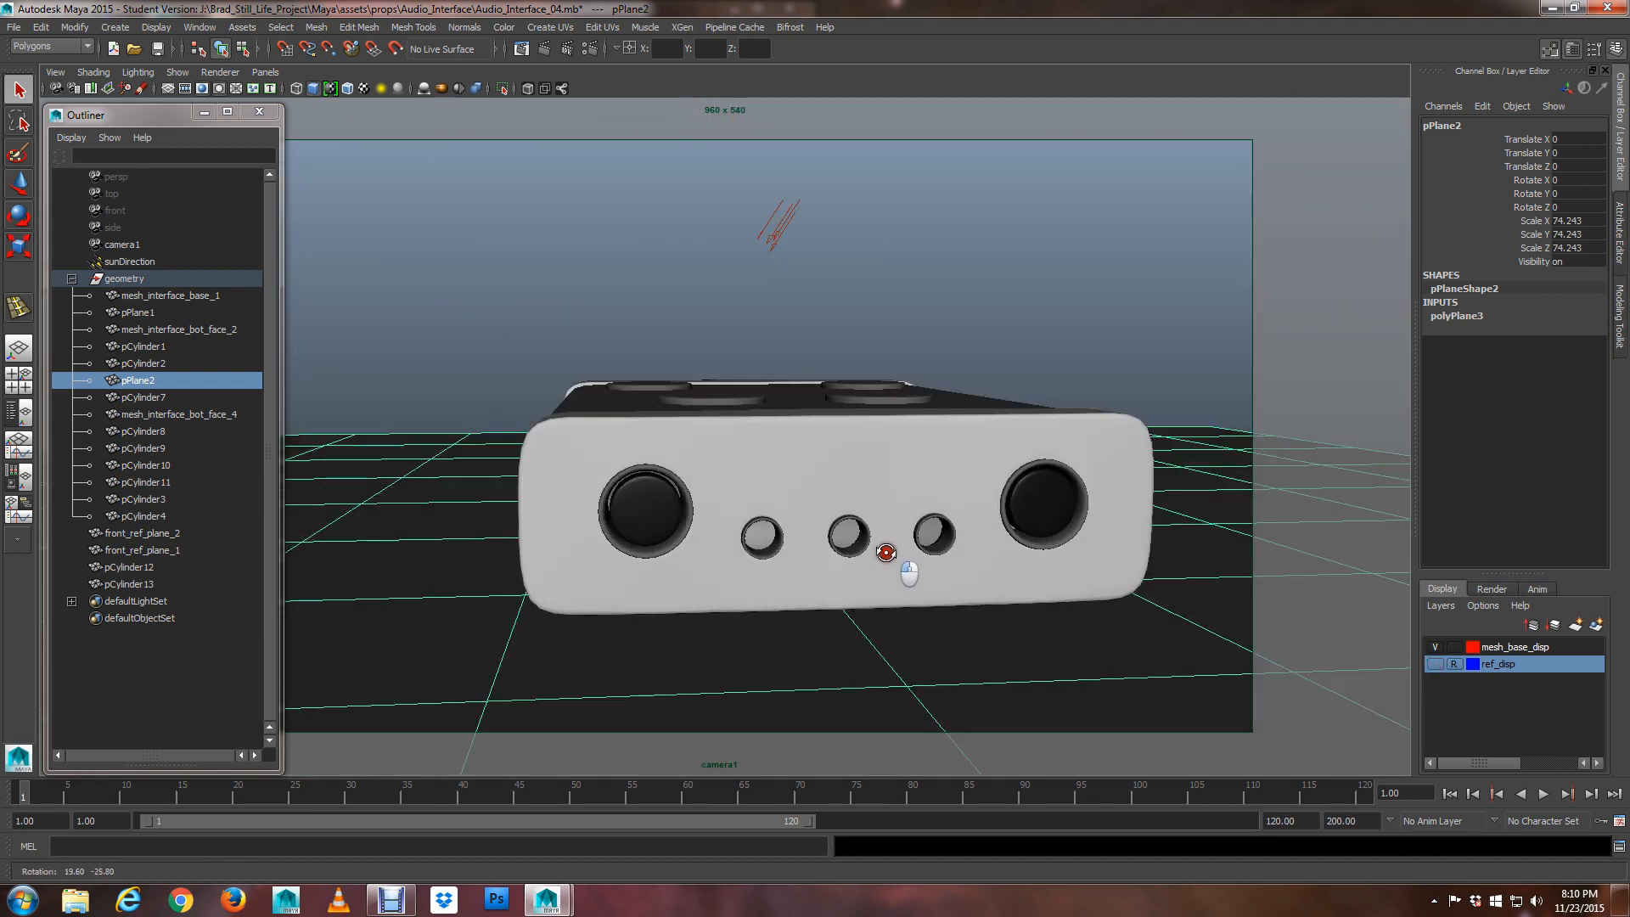
Examine one dark disc's attributes and the front face from several angles, ending with nothing selected
{"action": "left_click", "coordinate": [633, 509]}
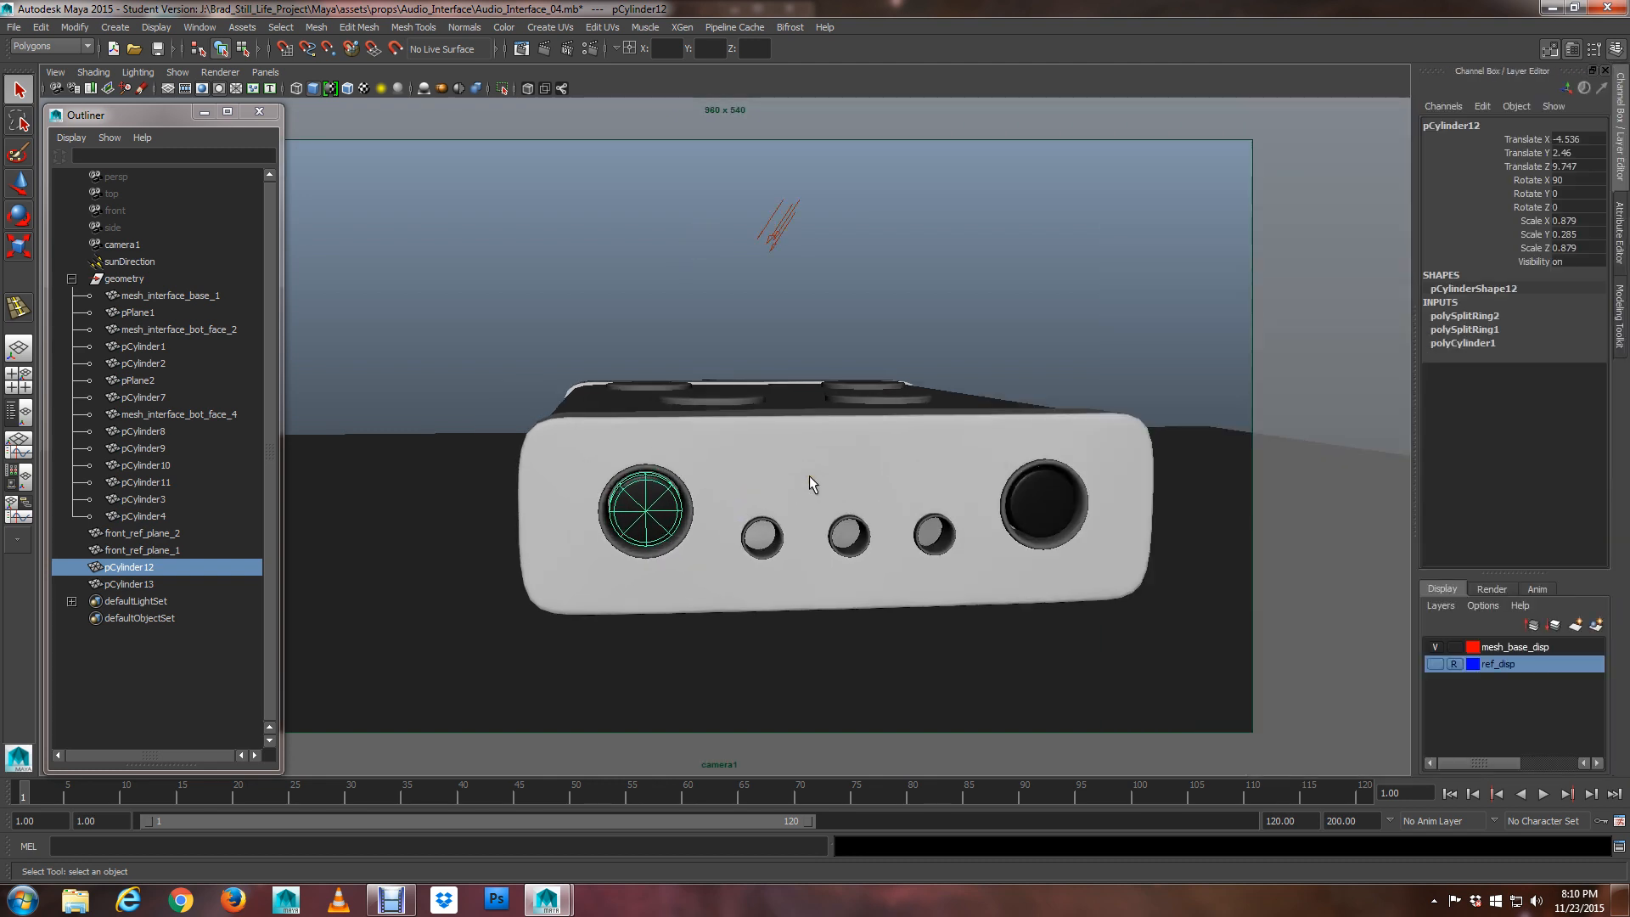
{"action": "key", "text": "ctrl+a"}
{"action": "left_click_drag", "start_coordinate": [808, 475], "coordinate": [803, 498], "text": "alt"}
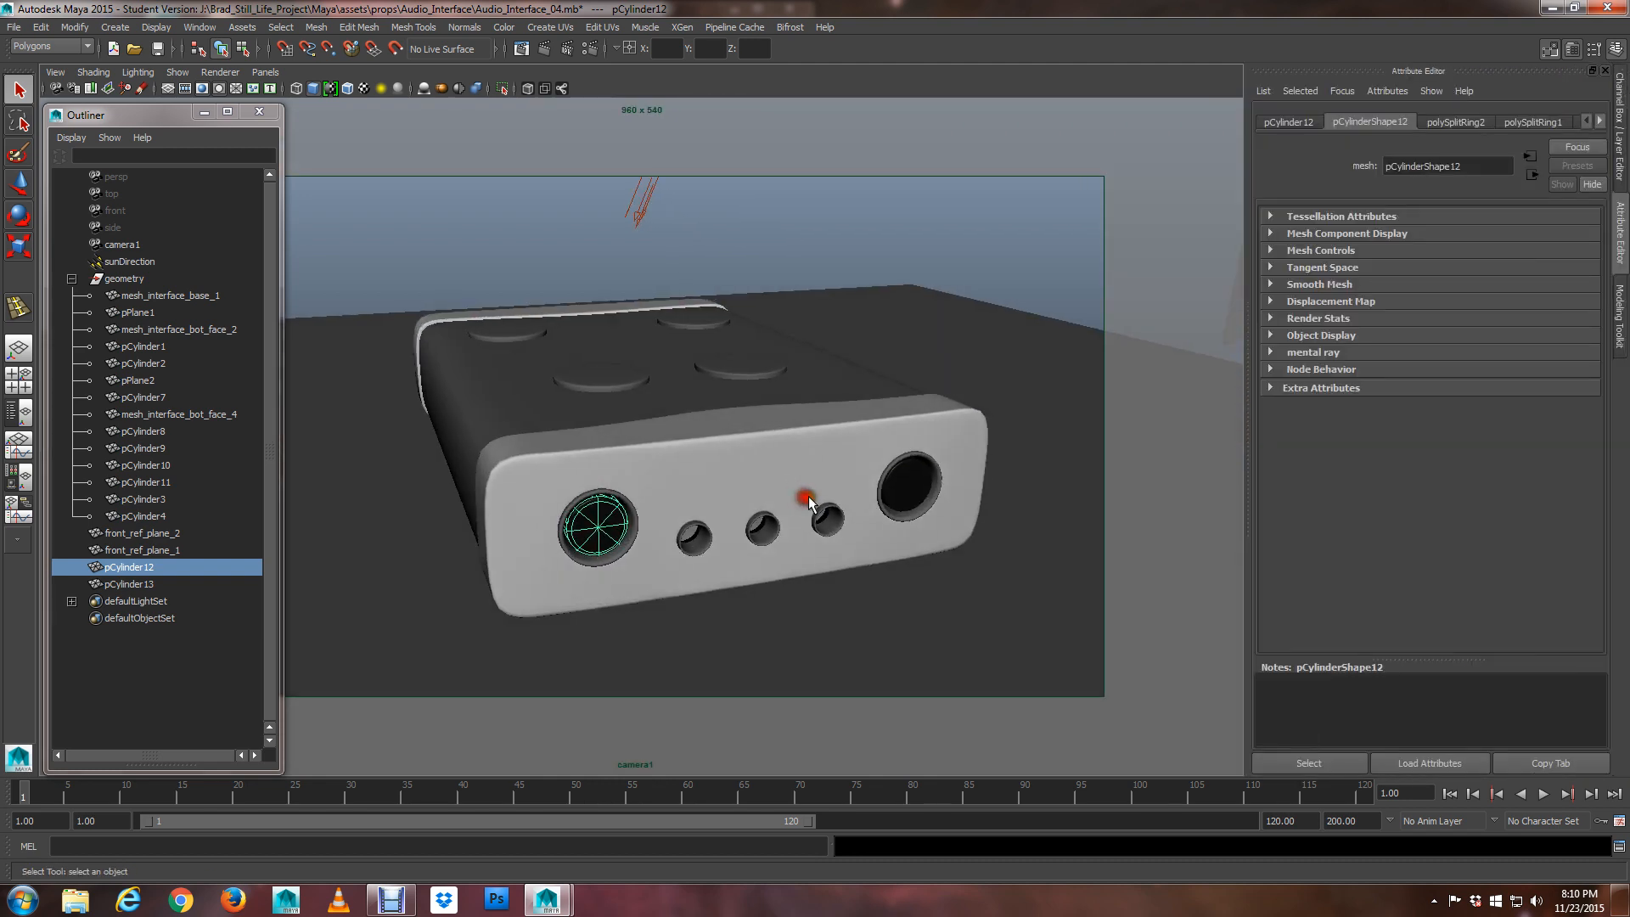
{"action": "right_click_drag", "start_coordinate": [803, 498], "coordinate": [798, 500], "text": "alt"}
{"action": "middle_click_drag", "start_coordinate": [798, 500], "coordinate": [786, 502], "text": "alt"}
{"action": "left_click_drag", "start_coordinate": [785, 501], "coordinate": [802, 528], "text": "alt"}
{"action": "scroll", "coordinate": [801, 526], "scroll_direction": "up", "scroll_amount": 3}
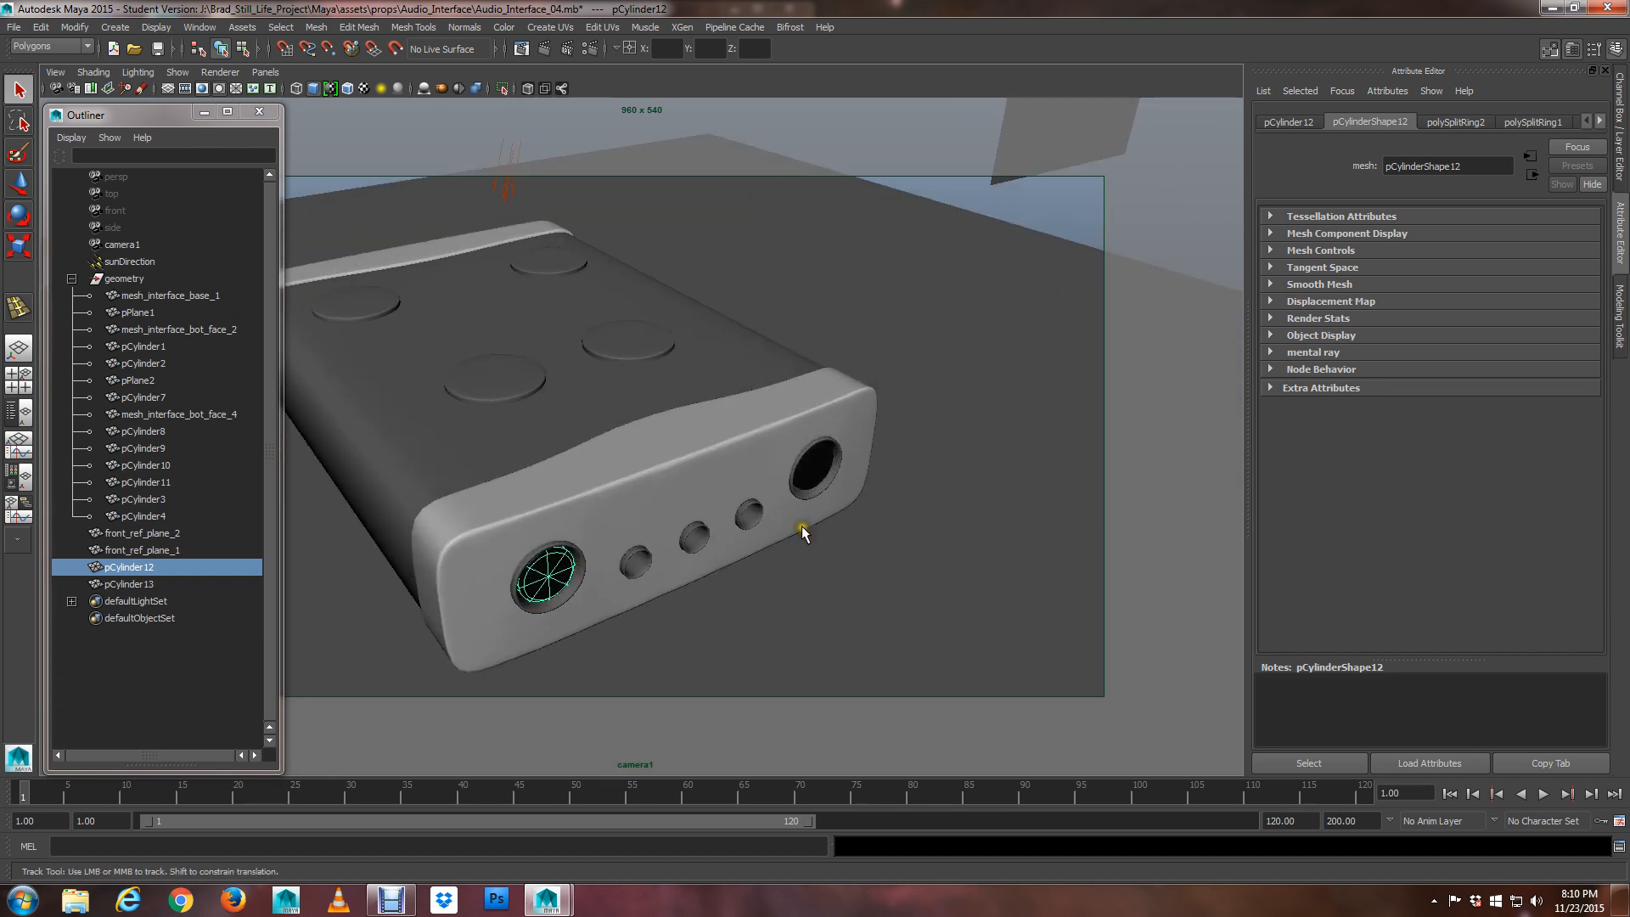
{"action": "middle_click_drag", "start_coordinate": [801, 526], "coordinate": [796, 512], "text": "alt"}
{"action": "right_click_drag", "start_coordinate": [796, 511], "coordinate": [802, 532], "text": "alt"}
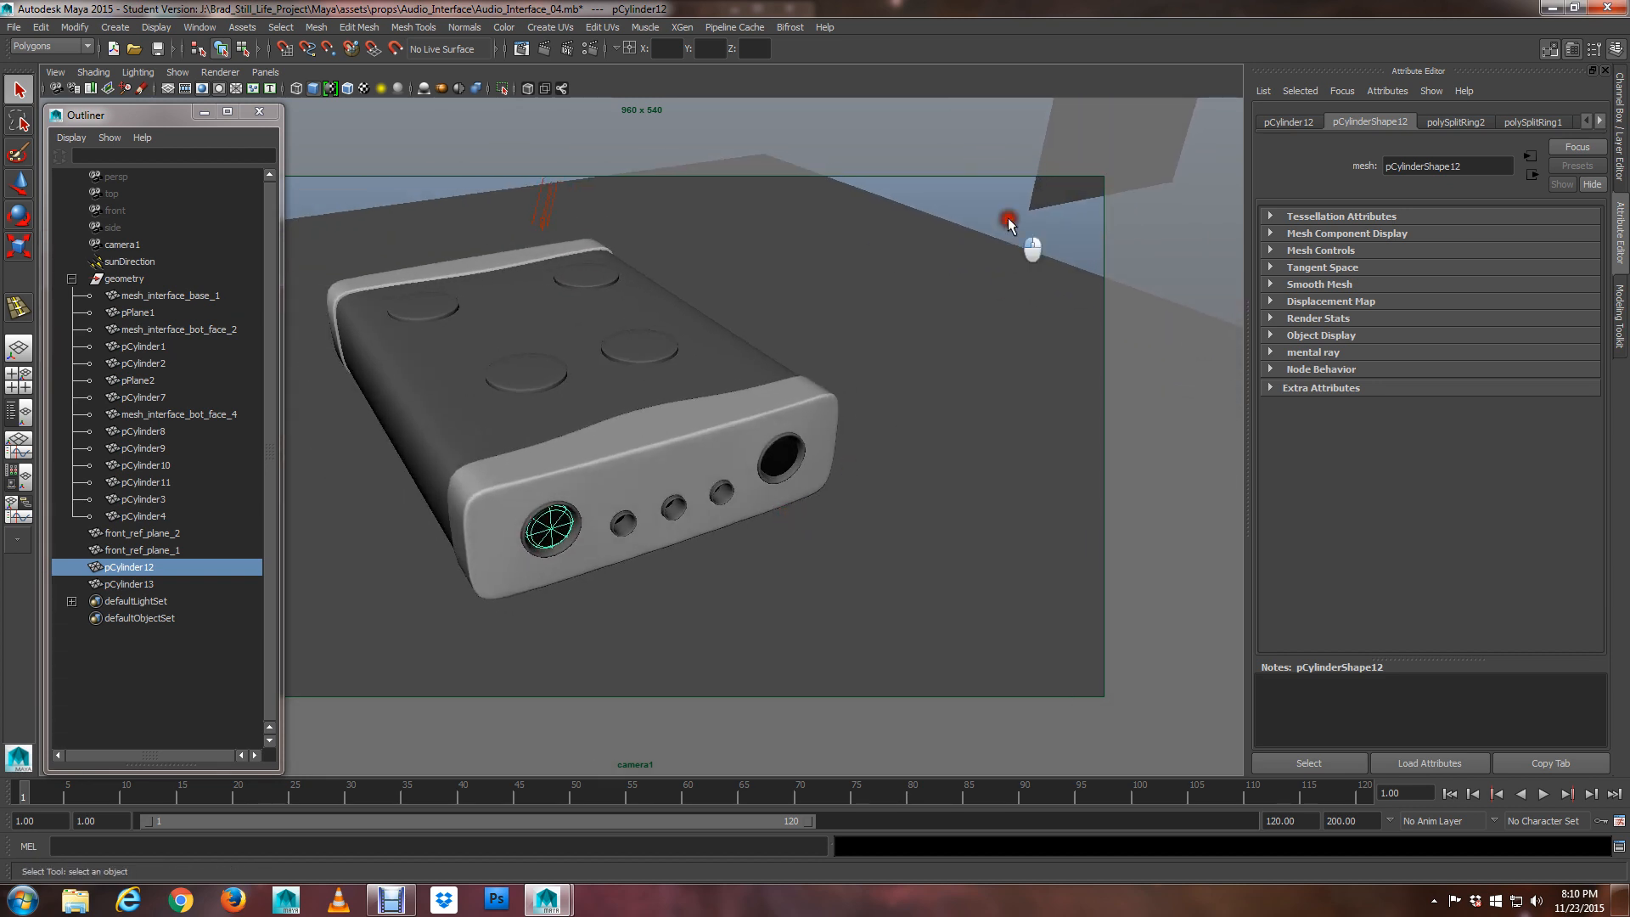
{"action": "left_click", "coordinate": [1007, 222]}
{"action": "left_click_drag", "start_coordinate": [1007, 223], "coordinate": [890, 391], "text": "alt"}
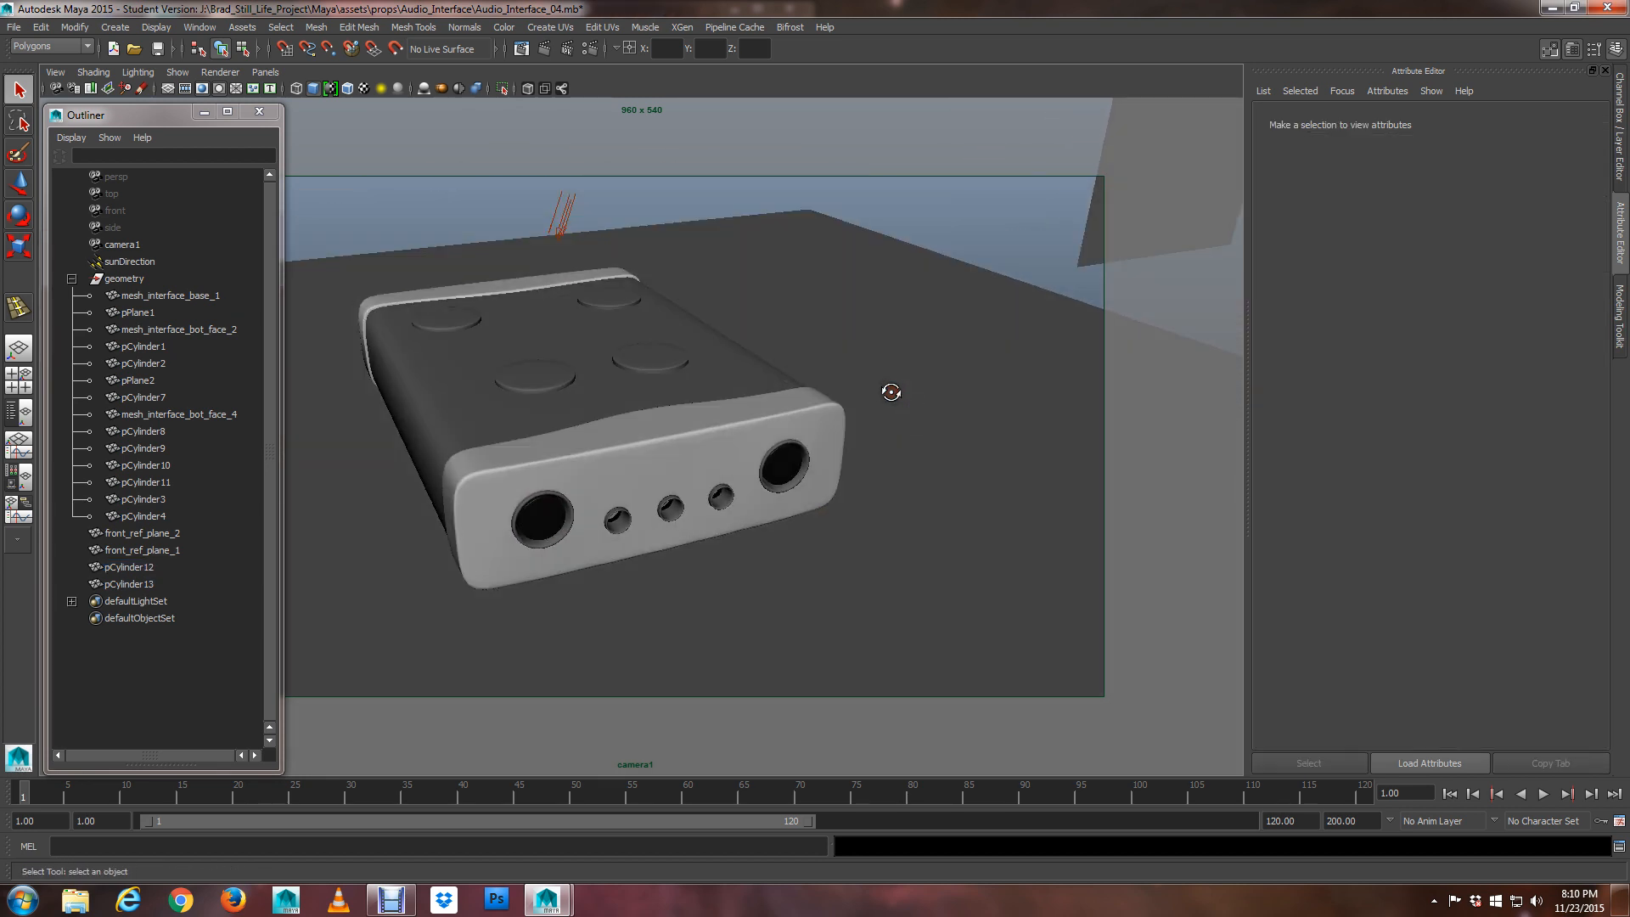